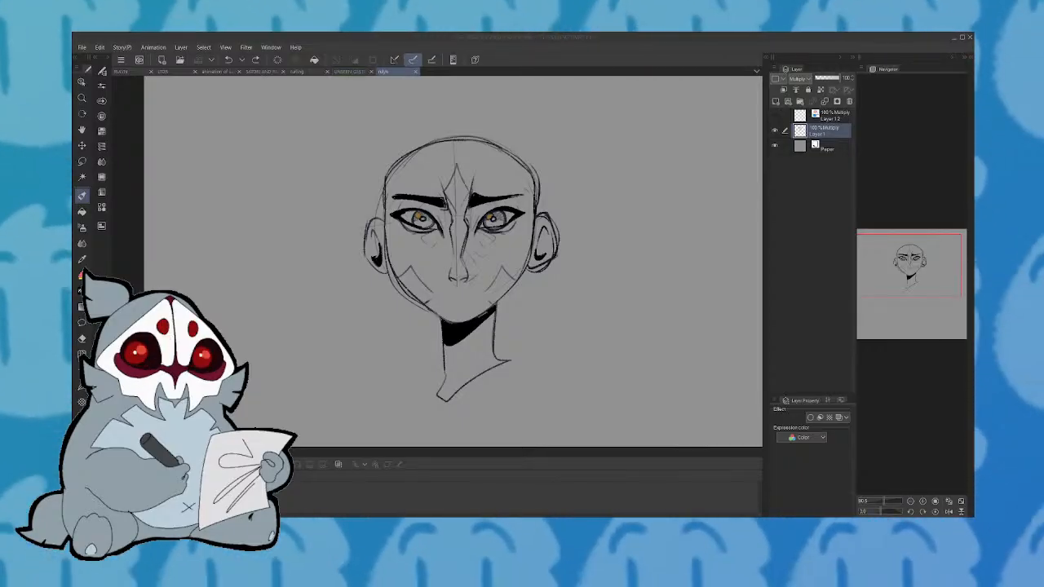
Rename the face sketch layer to RULYN and hide it
click(775, 131)
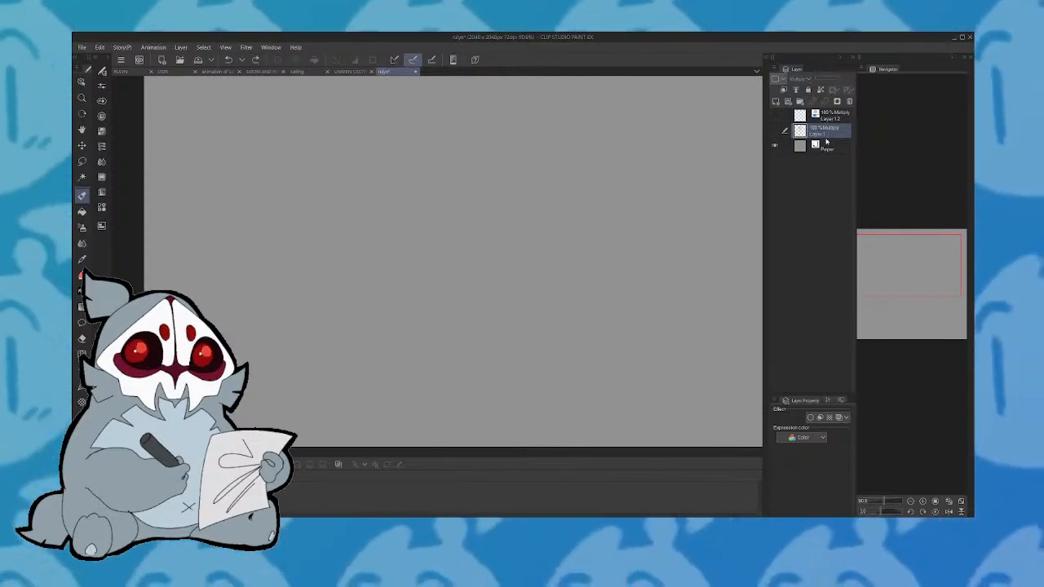
key(ctrl+z)
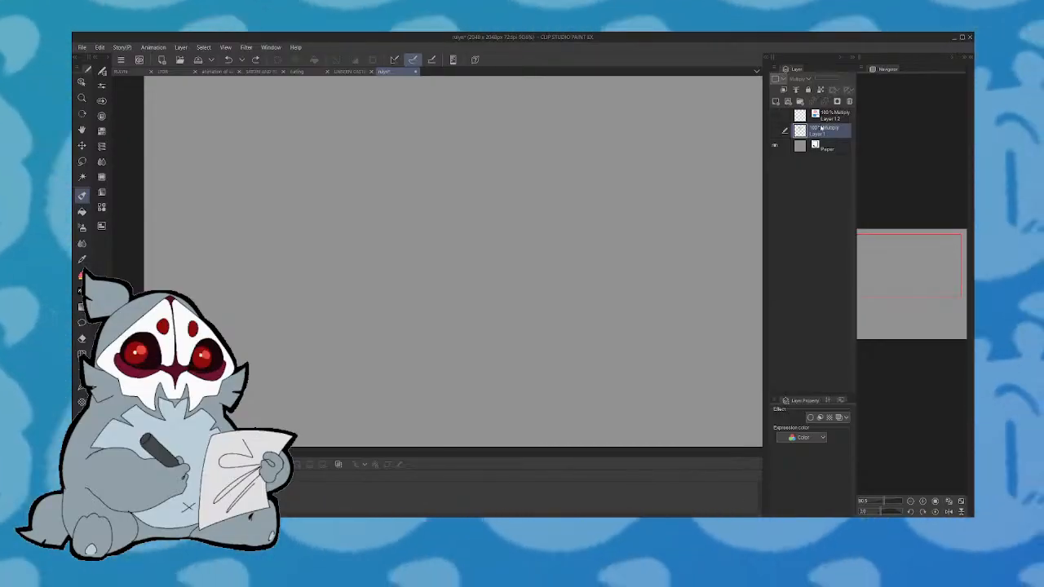
key(ctrl+y)
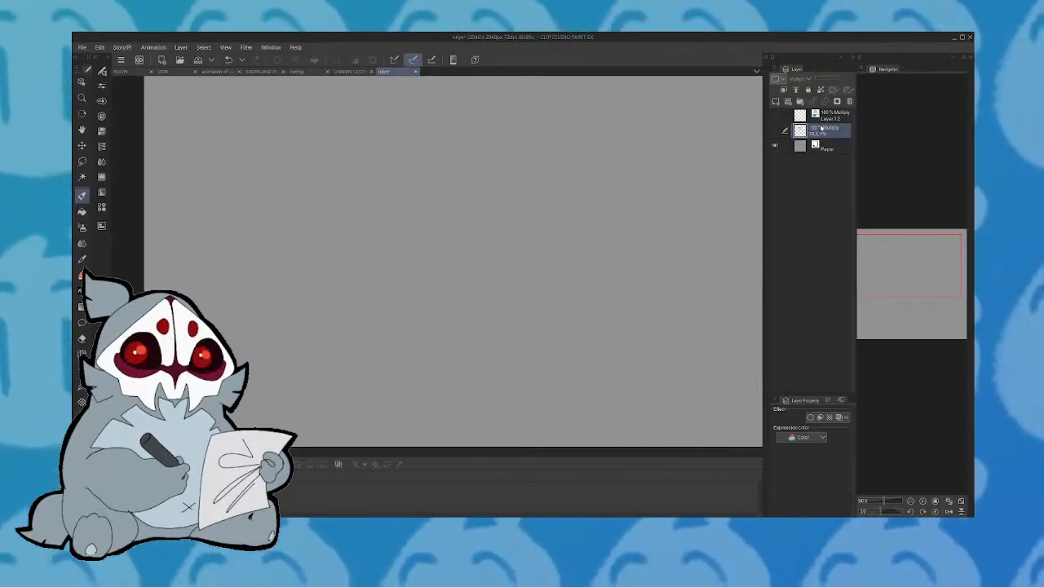
click(775, 130)
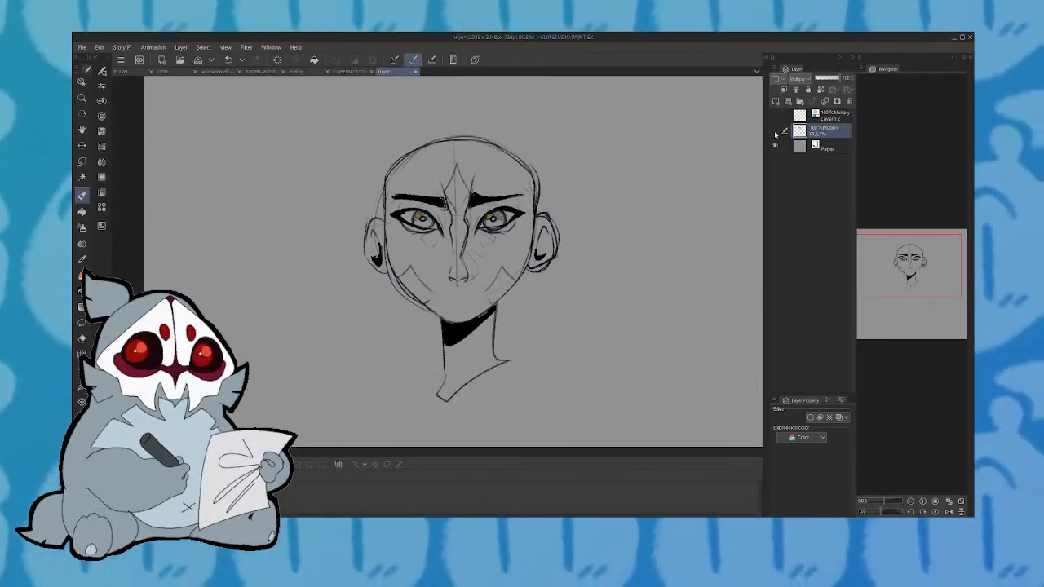
click(775, 130)
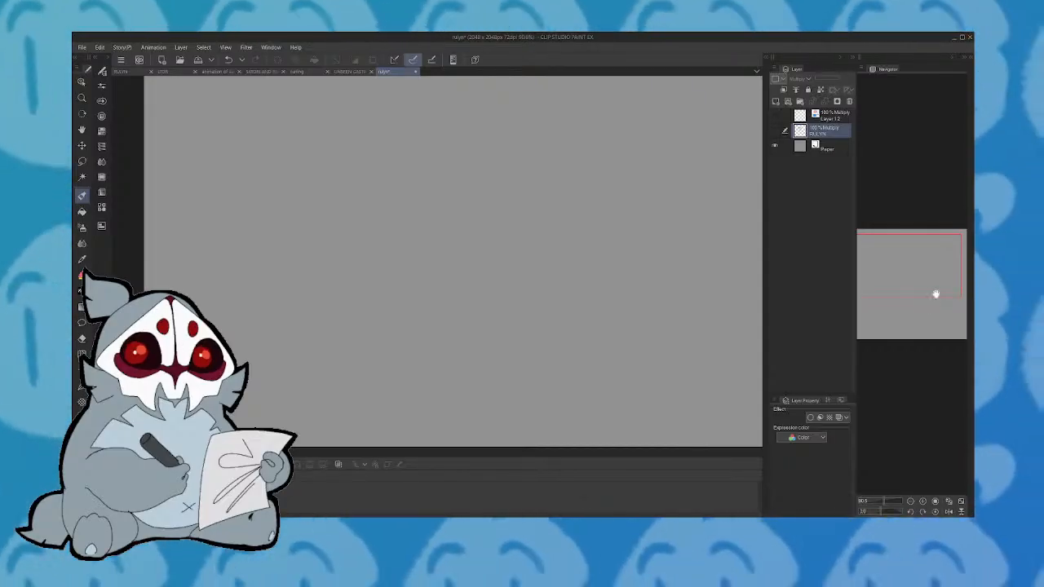
Open the saved materials and place the UNSEEN LOGO UPSCALED image on the canvas
drag(907, 258, 906, 255)
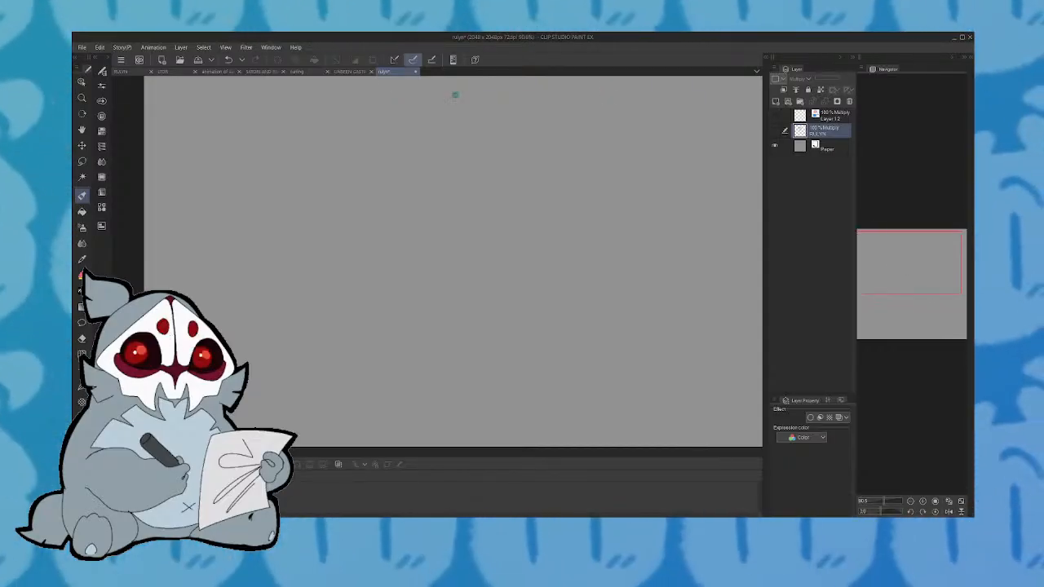
click(766, 58)
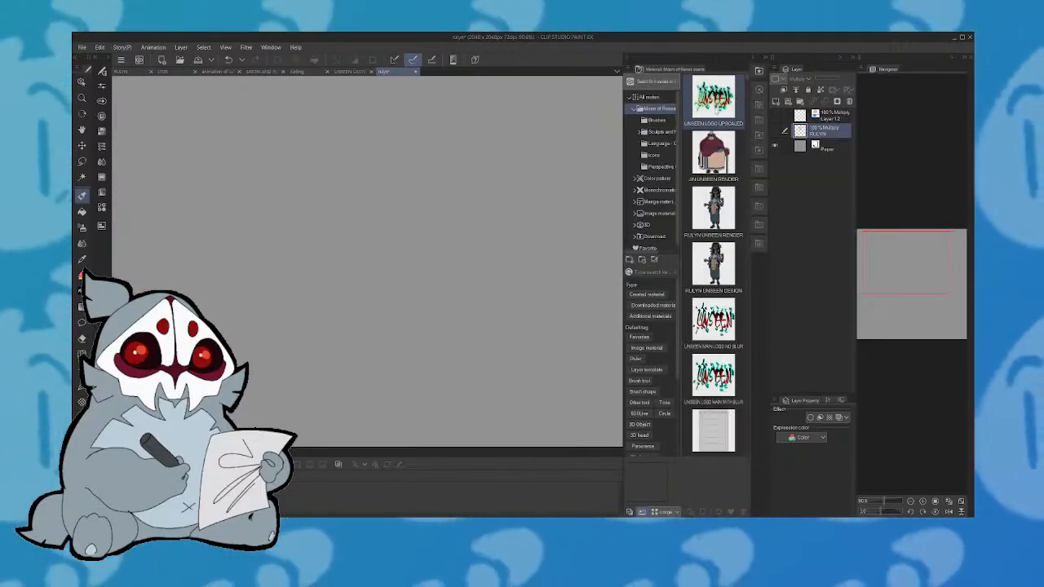
drag(714, 102, 345, 240)
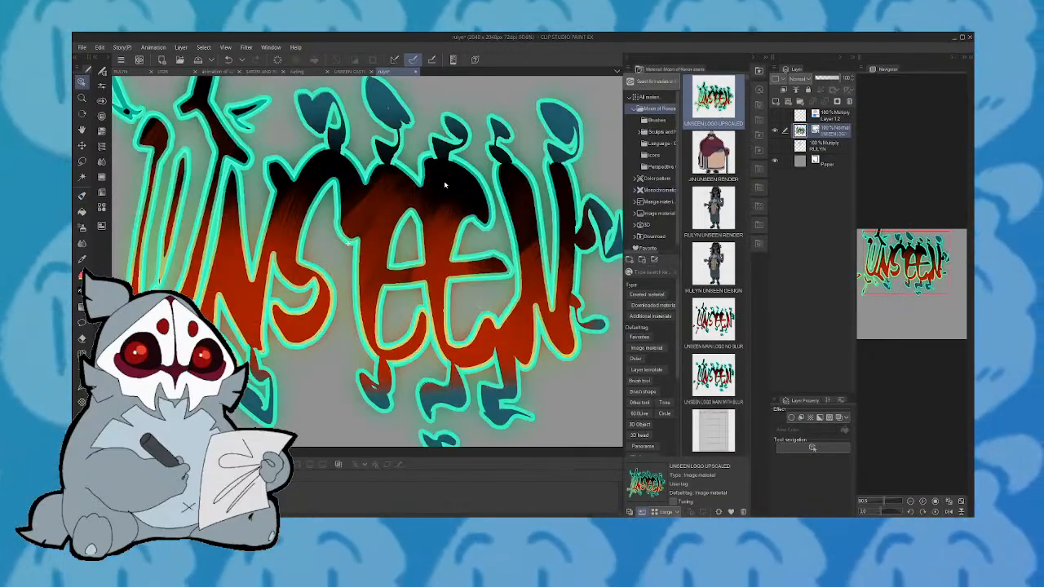
Scale the UNSEEN logo down to fit inside the canvas and position it centered in the upper half
drag(884, 501, 879, 502)
drag(497, 146, 415, 210)
drag(367, 269, 426, 268)
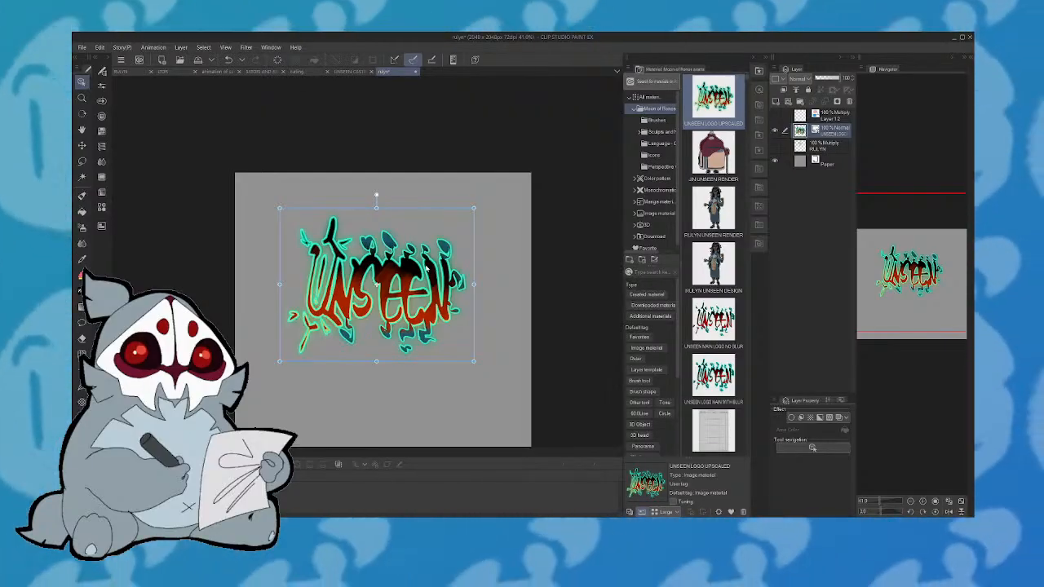
scroll(426, 268, up, 4)
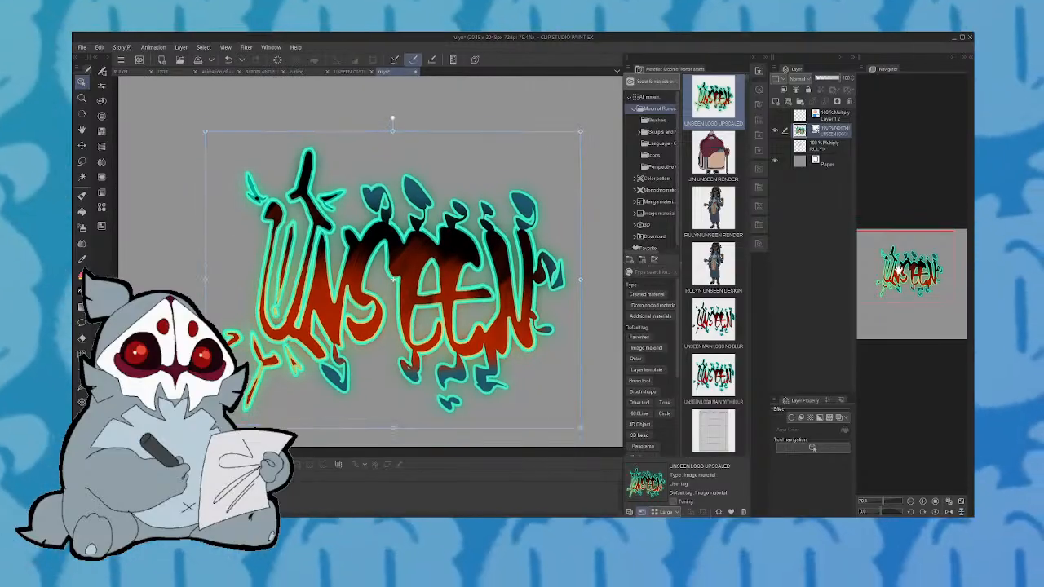
drag(392, 279, 392, 254)
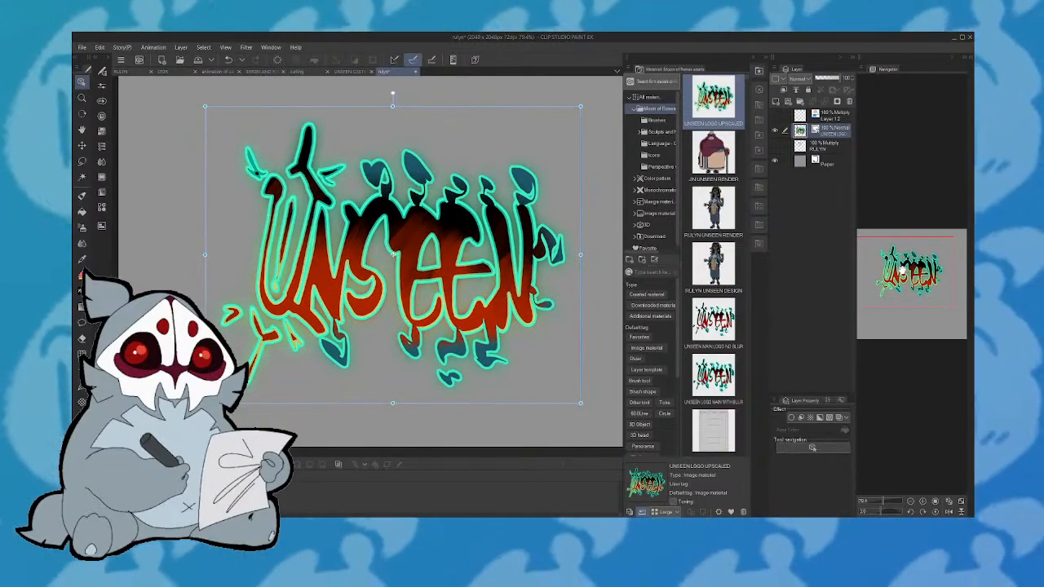
Turn on the blue layer color effect for the logo layer and set its blending mode to Multiply
click(839, 417)
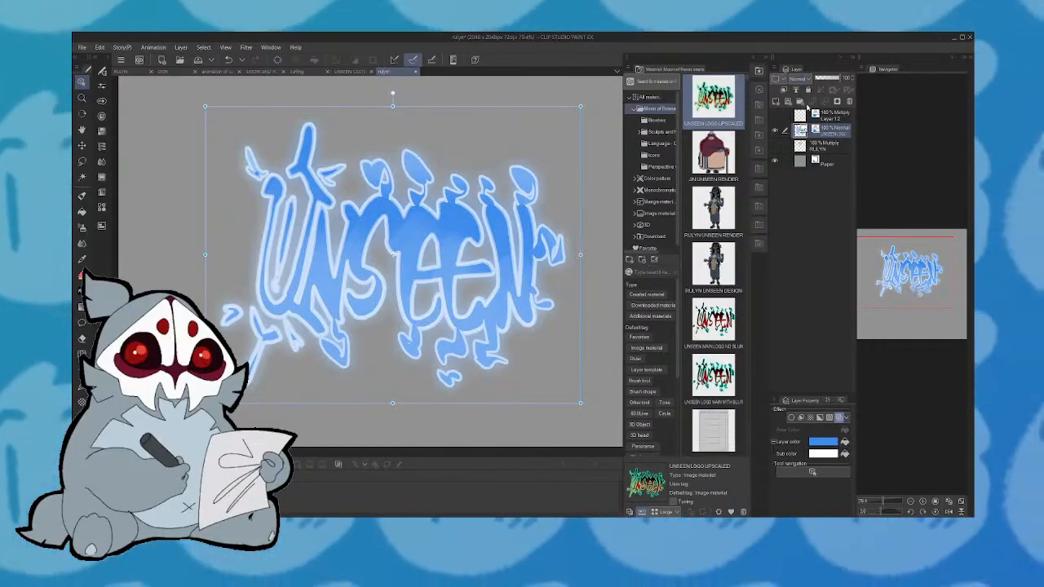
click(800, 78)
click(808, 106)
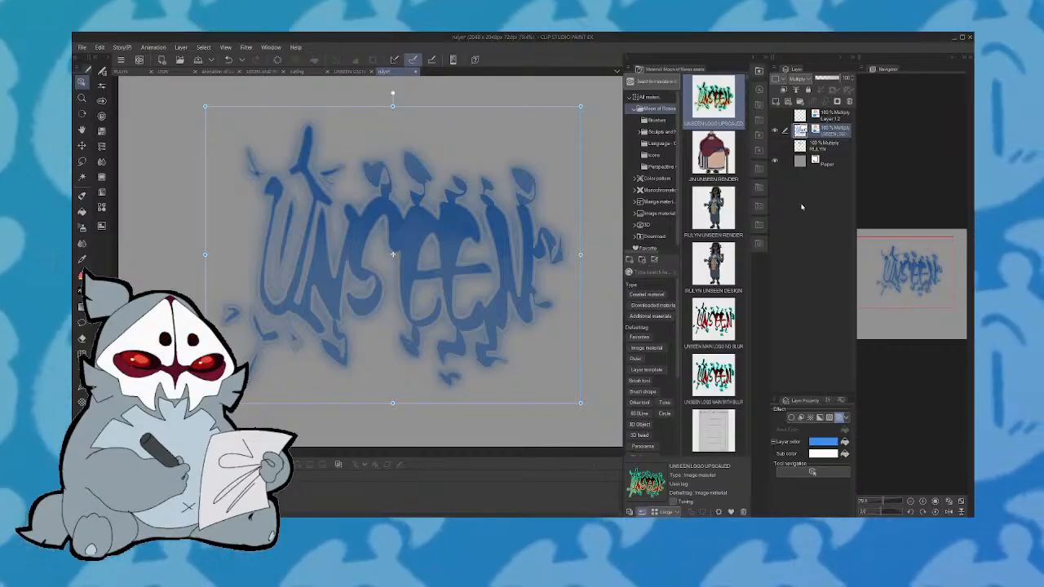
Duplicate the logo layer, then clear the copy and set it to Normal blending as an empty layer for pen tracing
key(ctrl+c)
key(ctrl+v)
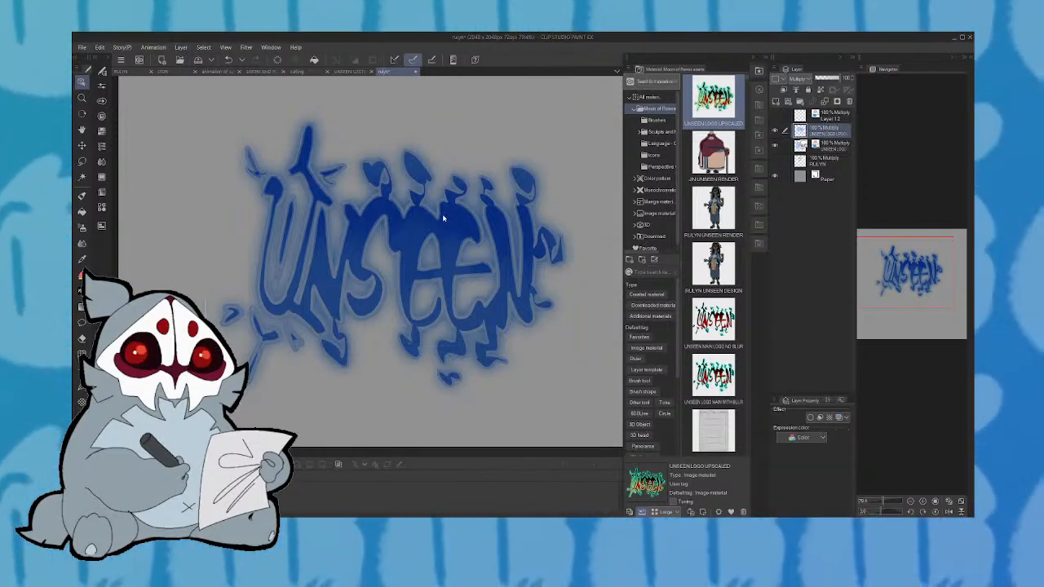
key(Delete)
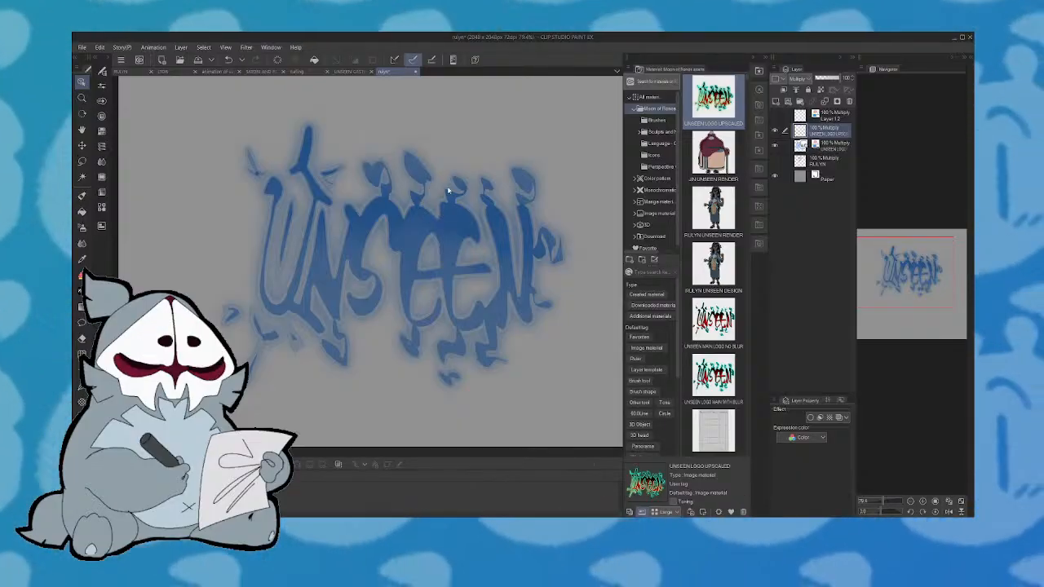
click(803, 94)
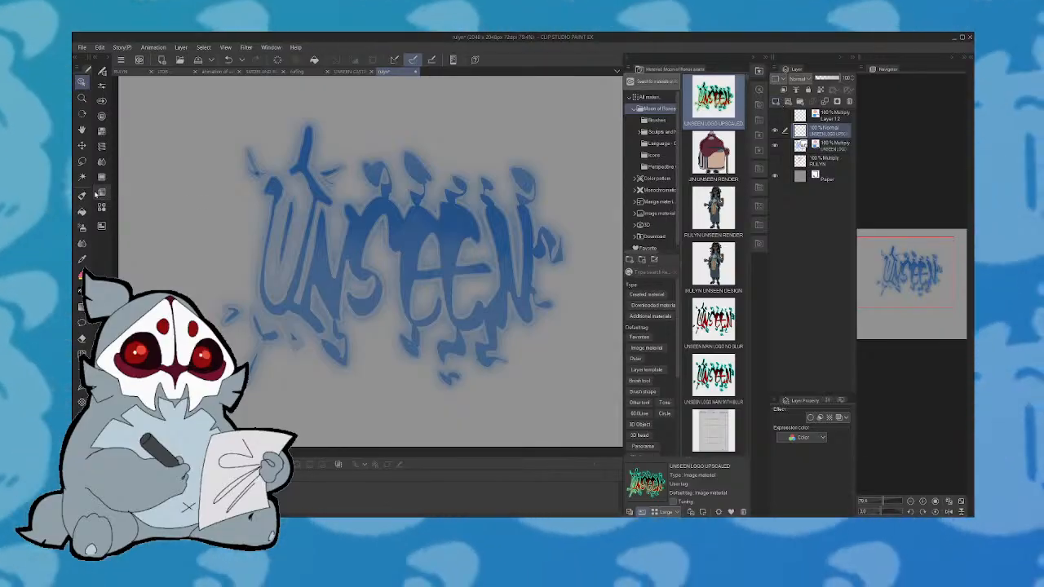
key(p)
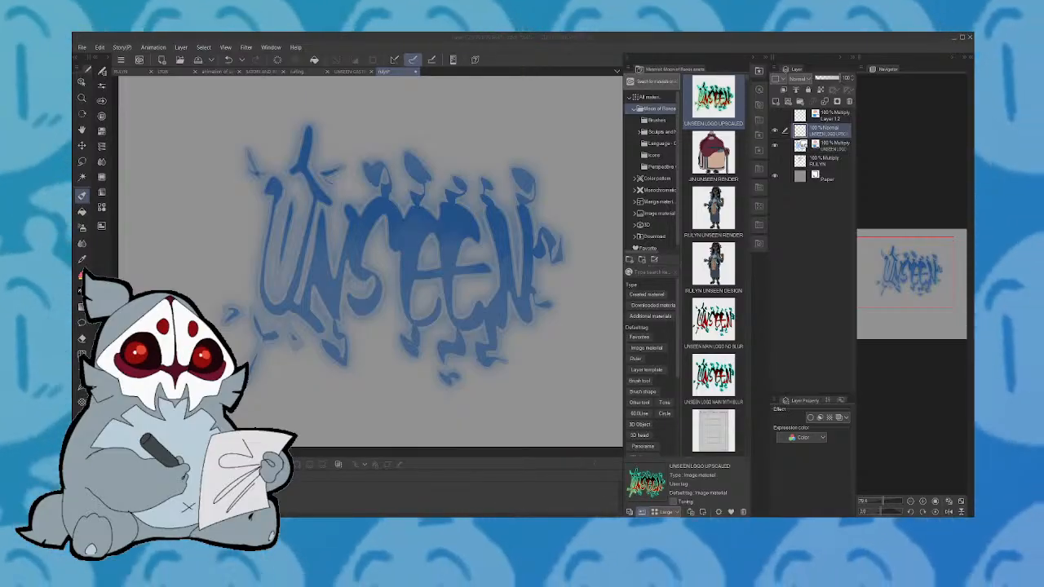
mouse_move(291, 171)
mouse_down()
mouse_move(304, 169)
mouse_move(317, 197)
mouse_move(277, 308)
mouse_up()
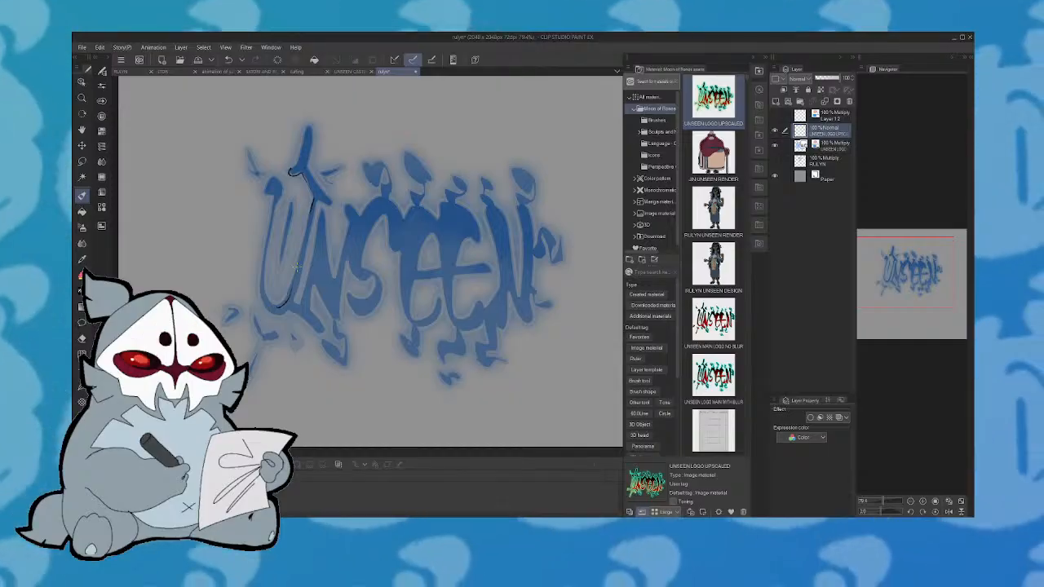
key(ctrl+z)
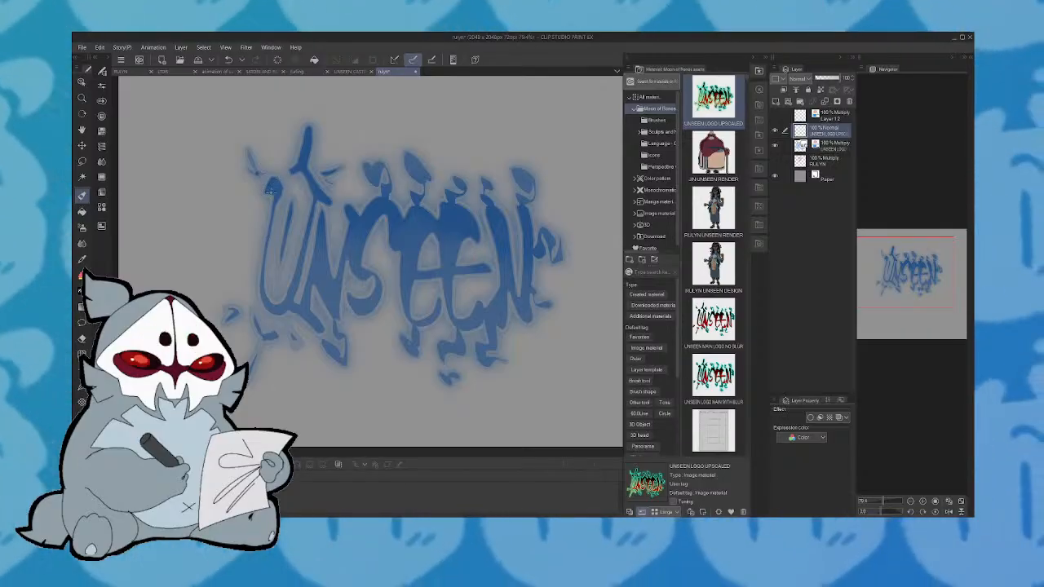
mouse_move(269, 192)
mouse_down()
mouse_move(268, 183)
mouse_move(282, 185)
mouse_move(275, 195)
mouse_up()
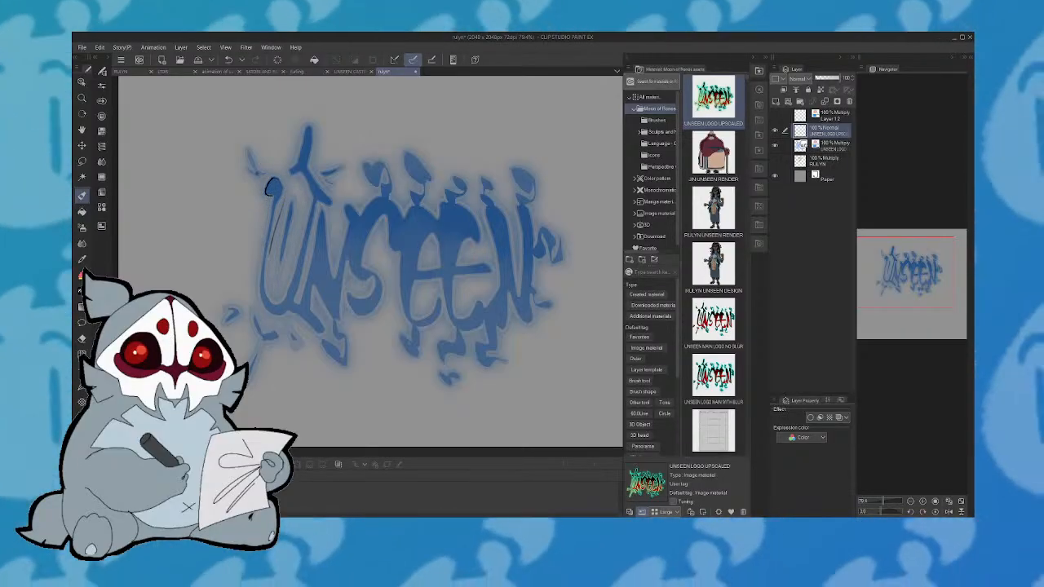
key(ctrl+z)
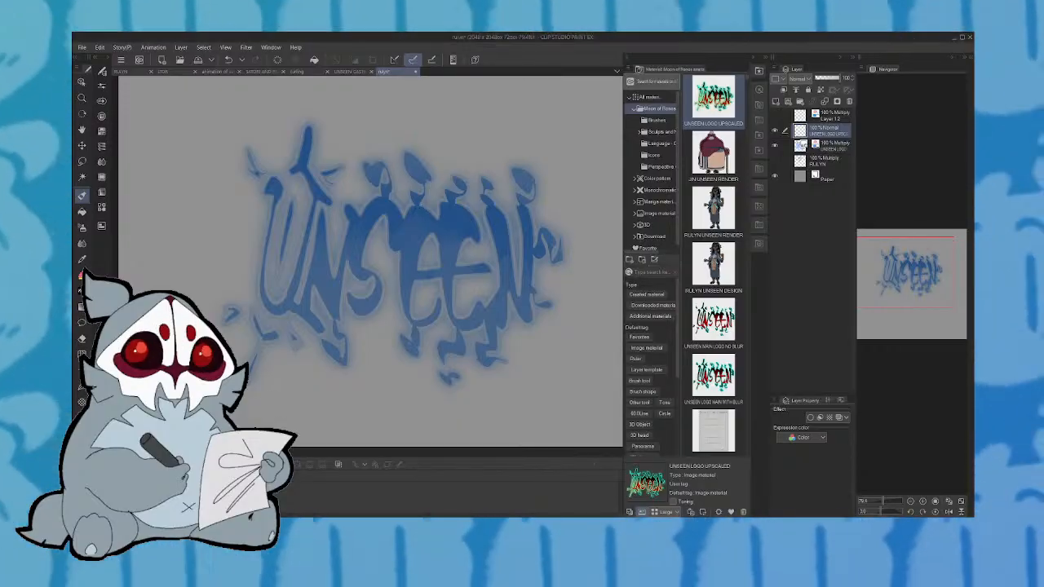
click(376, 204)
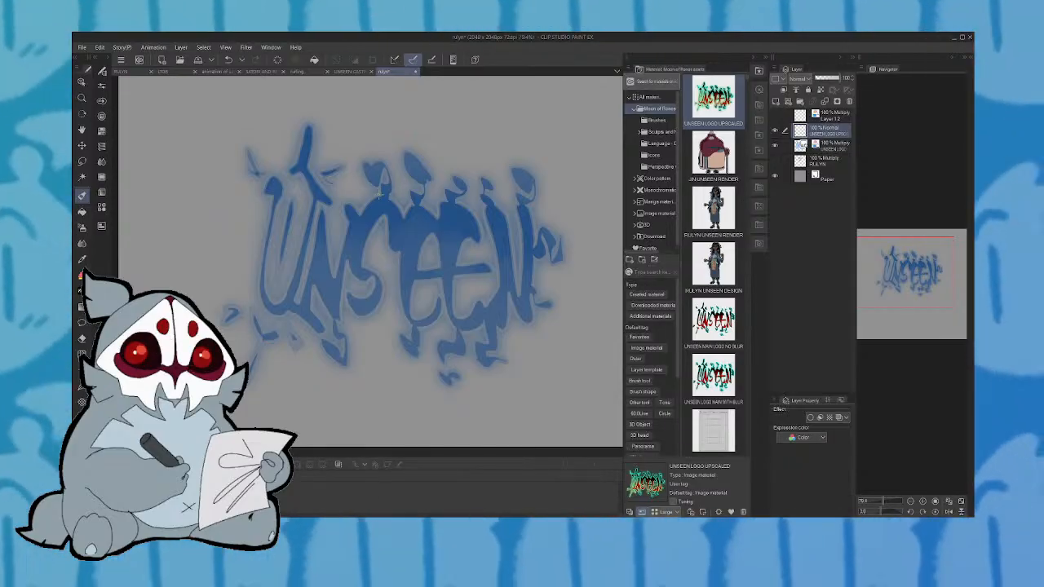
Trace the outer left edge, base and right side of the logo's letter U in black on the empty layer
drag(935, 292, 927, 293)
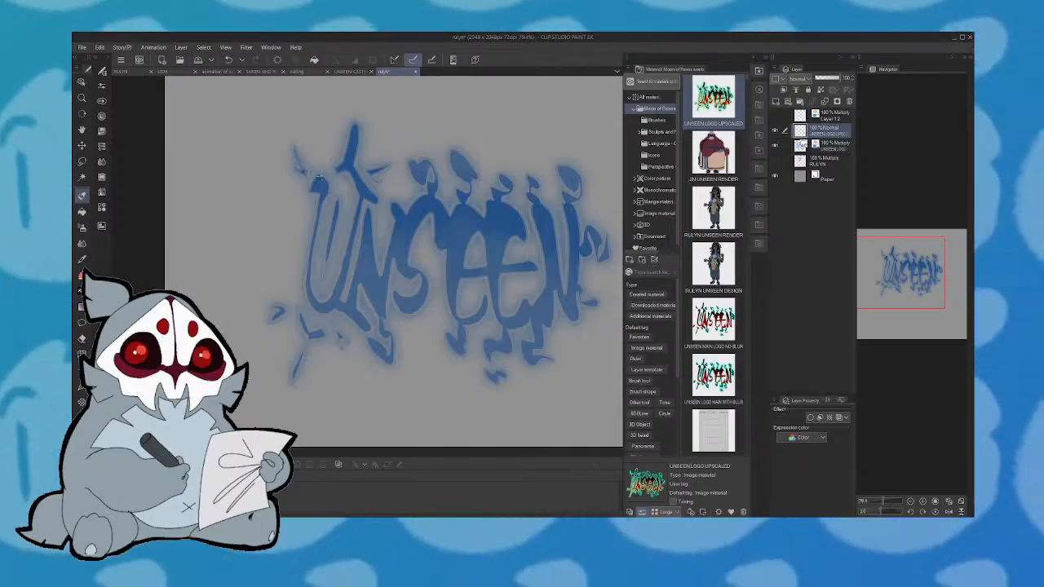
drag(320, 174, 314, 194)
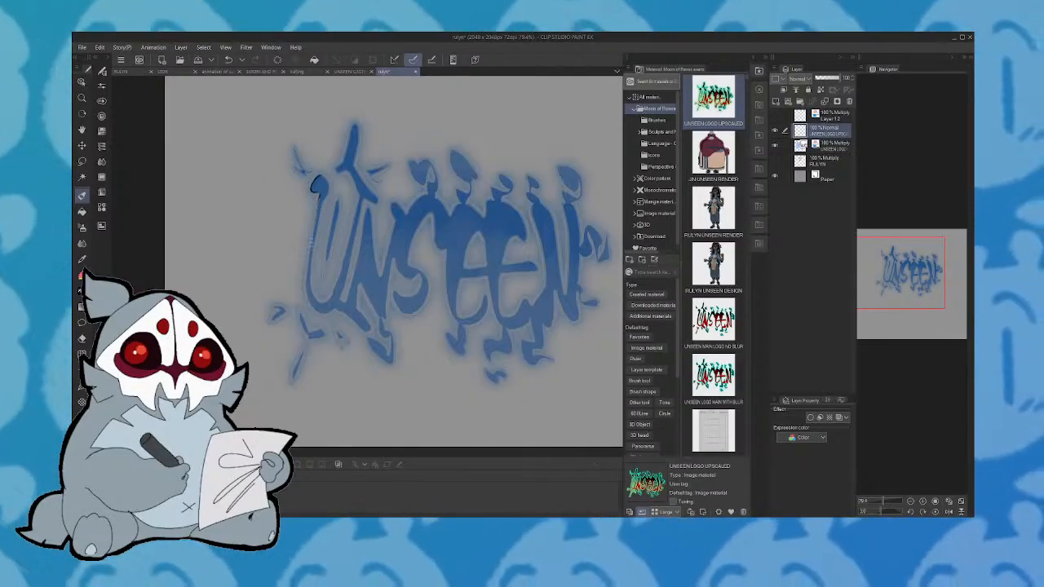
mouse_move(312, 237)
mouse_down()
mouse_move(308, 275)
mouse_move(327, 310)
mouse_move(349, 304)
mouse_move(345, 271)
mouse_up()
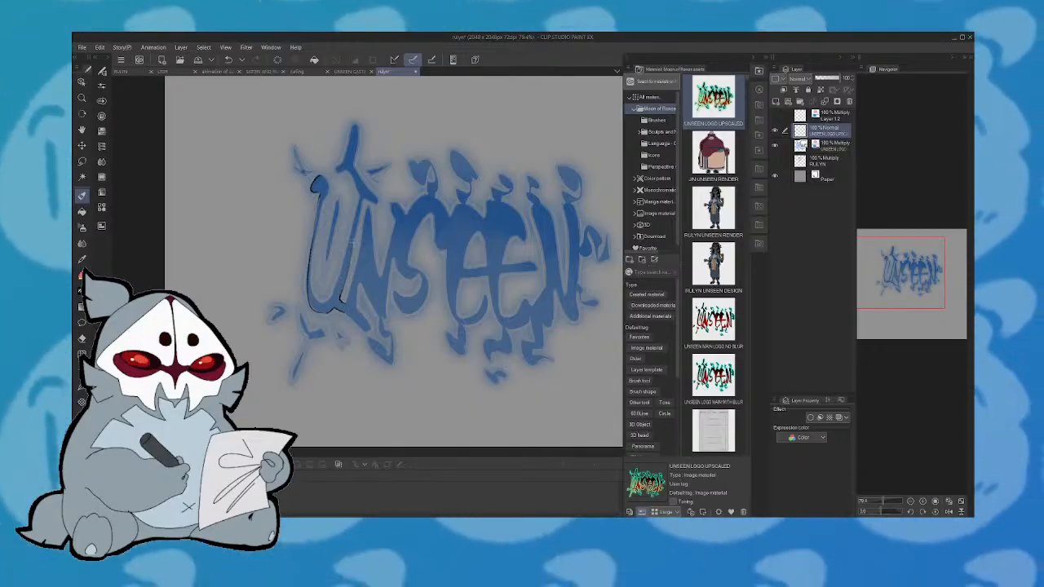
mouse_move(360, 230)
mouse_down()
mouse_move(359, 212)
mouse_move(377, 201)
mouse_move(364, 187)
mouse_up()
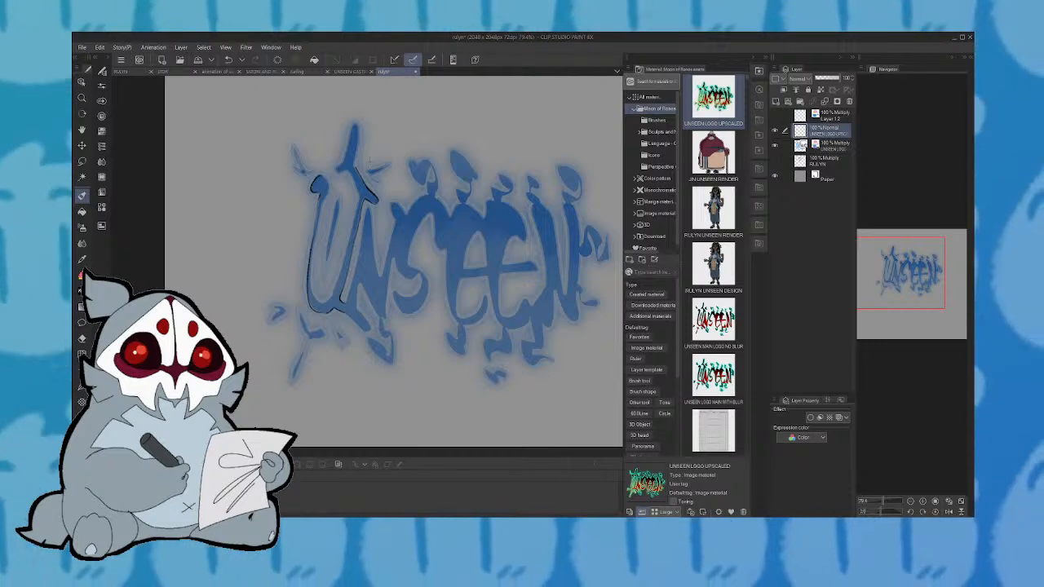
Change the guide logo's layer color to a pale gray-blue and make the tracing layer active again
click(825, 146)
click(818, 441)
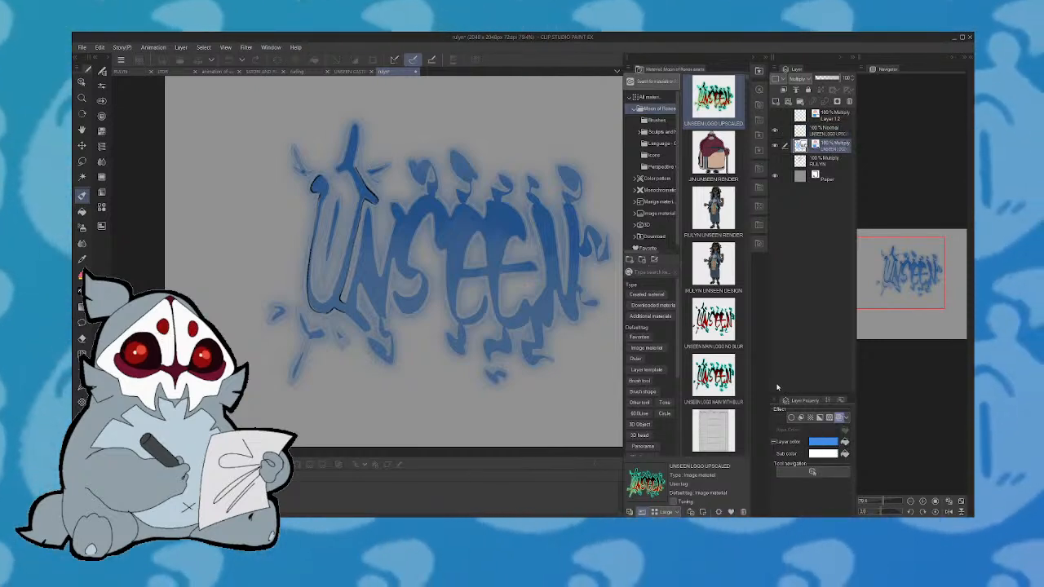
click(824, 131)
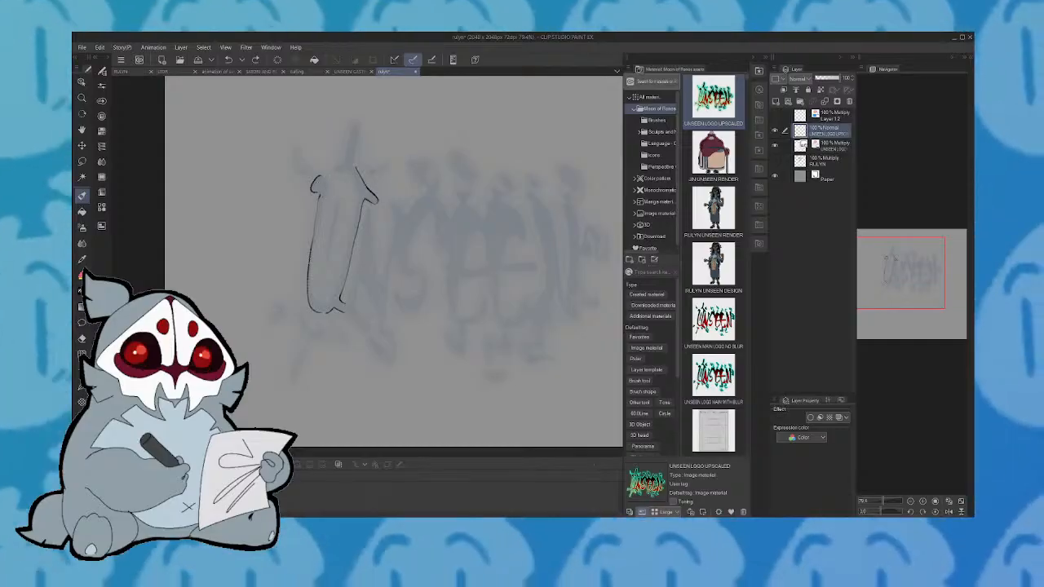
Trace the remaining left hook and inner edge of the letter U, along with the tall stem rising from its right arm
mouse_move(318, 214)
mouse_down()
mouse_move(313, 281)
mouse_move(327, 307)
mouse_up()
key(ctrl+z)
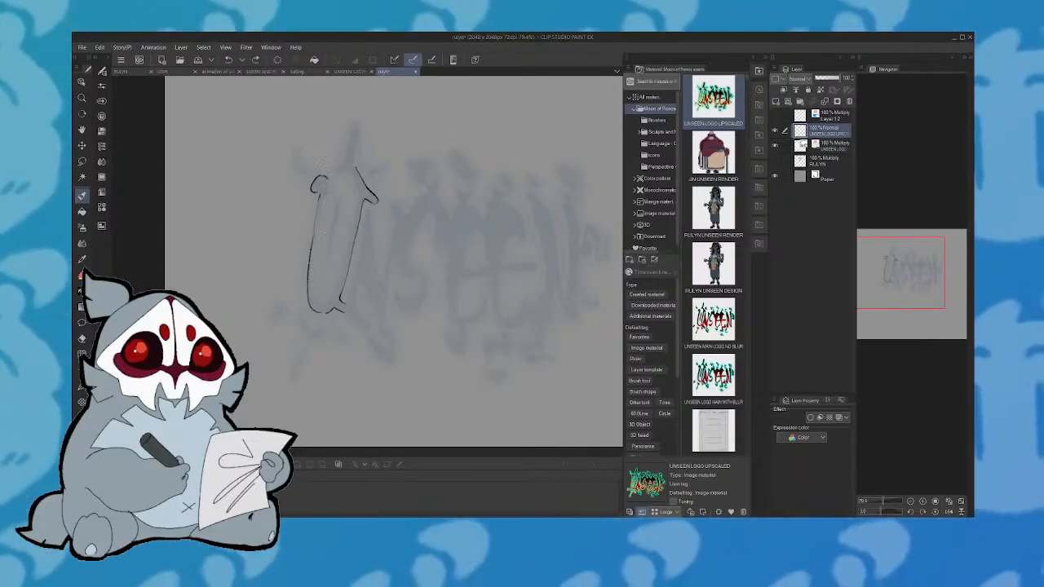
drag(317, 233, 314, 300)
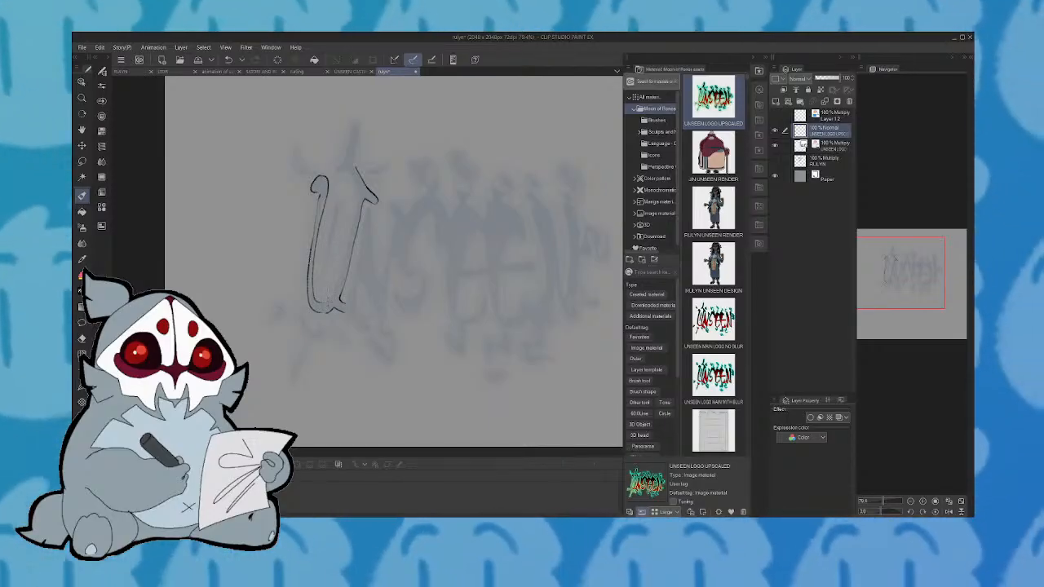
mouse_move(342, 261)
mouse_down()
mouse_move(354, 194)
mouse_move(336, 170)
mouse_up()
mouse_move(346, 155)
mouse_down()
mouse_move(351, 123)
mouse_move(363, 127)
mouse_move(359, 146)
mouse_up()
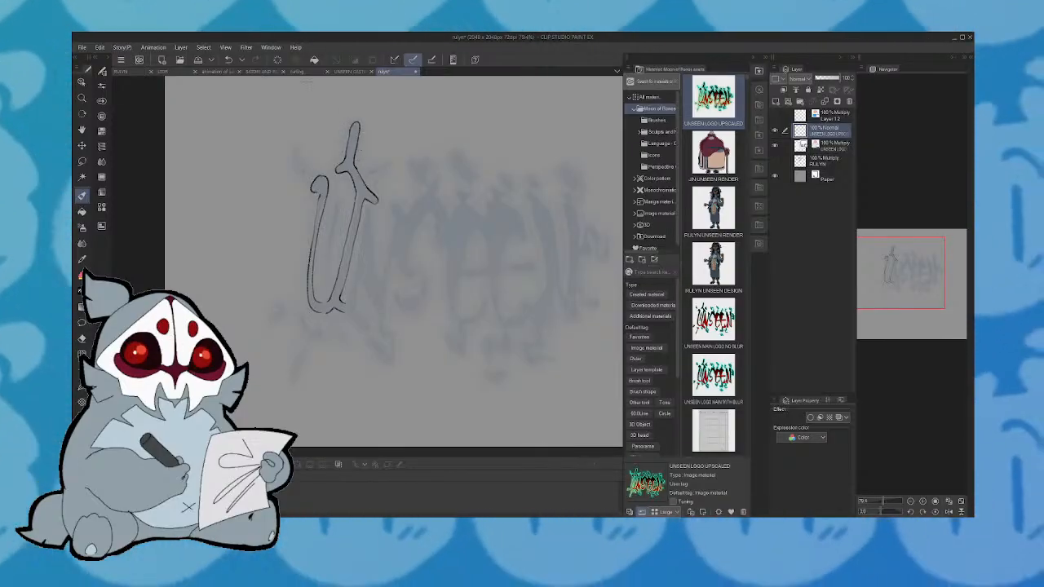
key(ctrl+z)
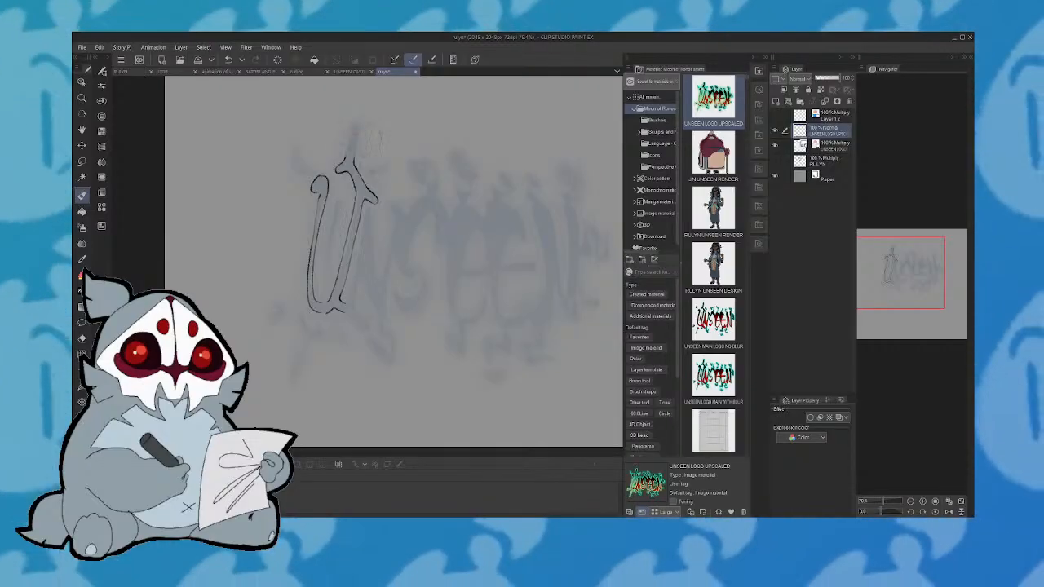
mouse_move(349, 160)
mouse_down()
mouse_move(353, 114)
mouse_move(353, 164)
mouse_up()
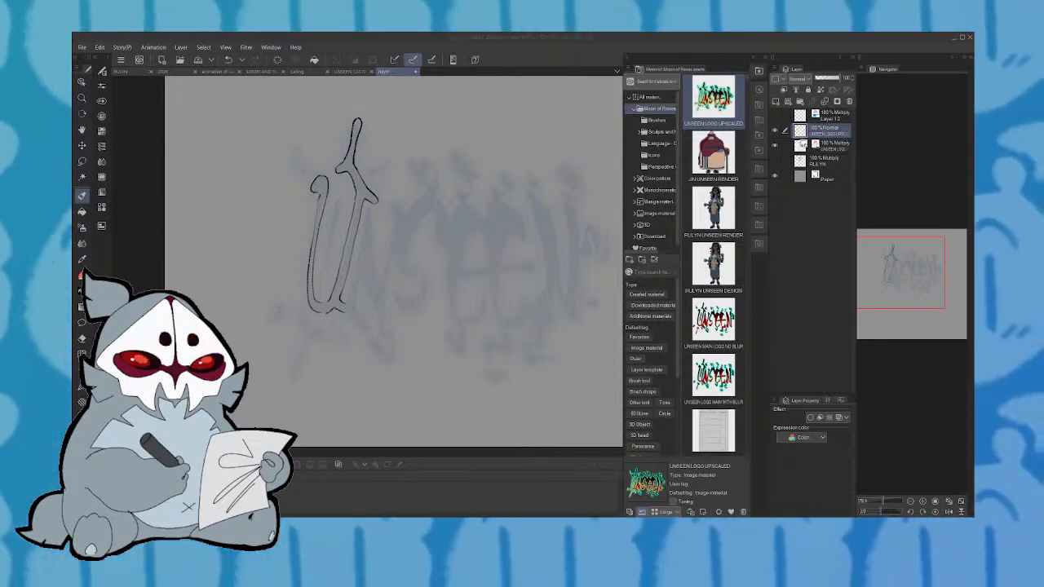
mouse_move(352, 280)
mouse_down()
mouse_move(353, 300)
mouse_move(357, 239)
mouse_up()
click(230, 63)
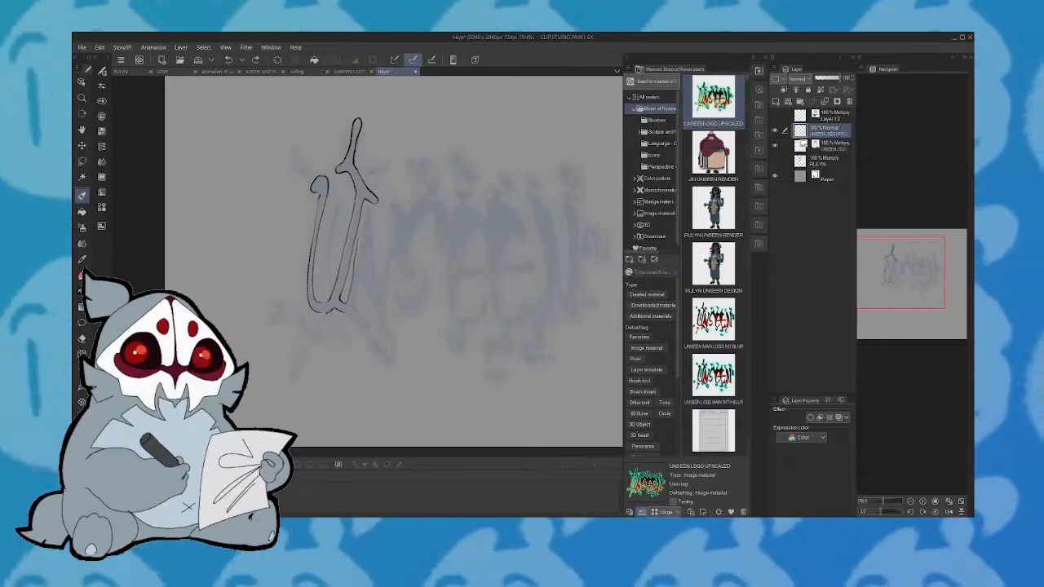
key(ctrl+z)
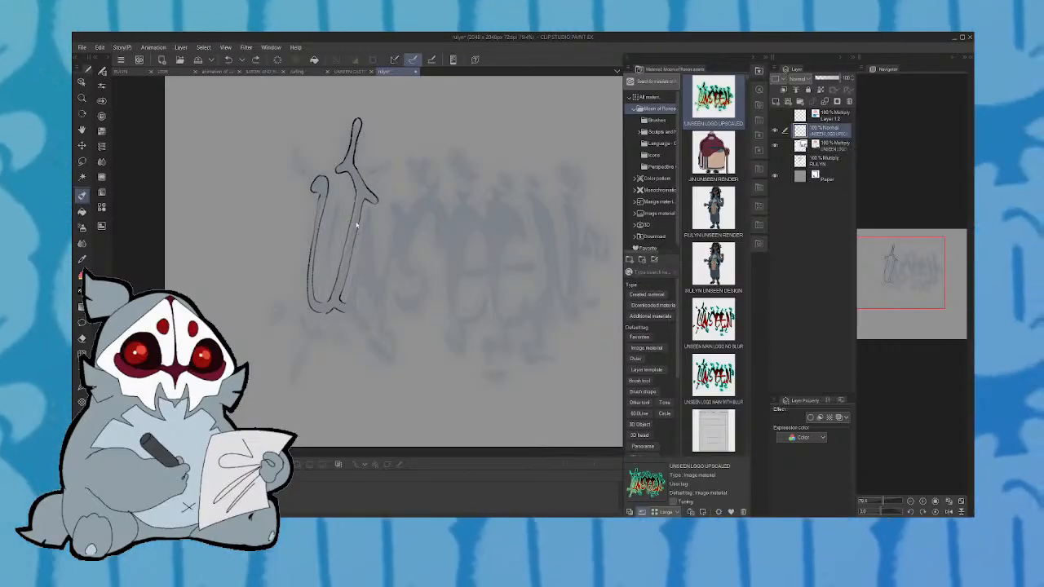
Trace the letter N's upper left stem and inner V, continuing the line into the top curve of the S
mouse_move(348, 303)
mouse_down()
mouse_move(349, 273)
mouse_move(371, 195)
mouse_move(379, 280)
mouse_up()
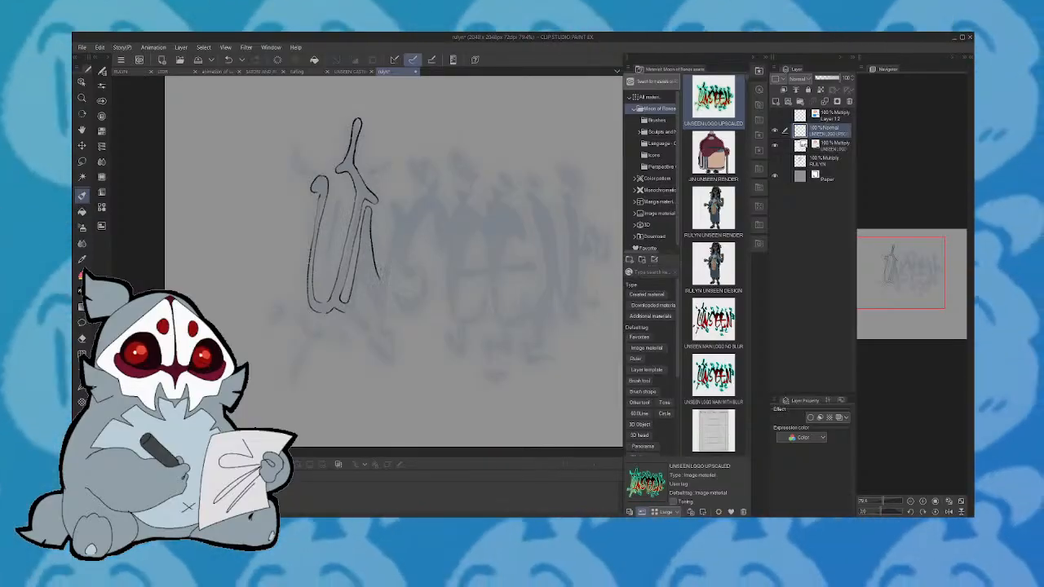
key(ctrl+z)
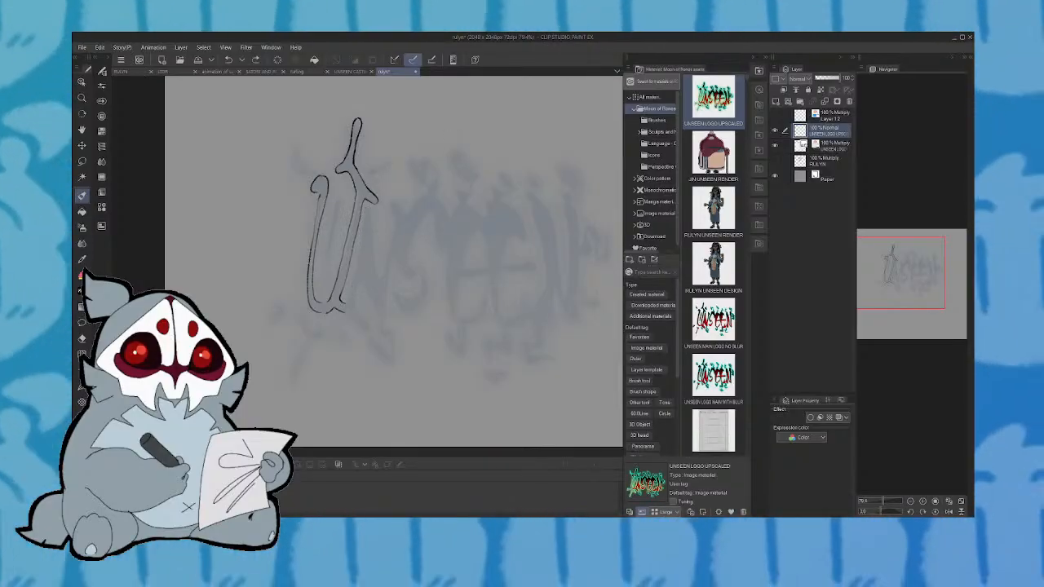
mouse_move(341, 307)
mouse_down()
mouse_move(365, 202)
mouse_move(343, 308)
mouse_up()
key(ctrl+z)
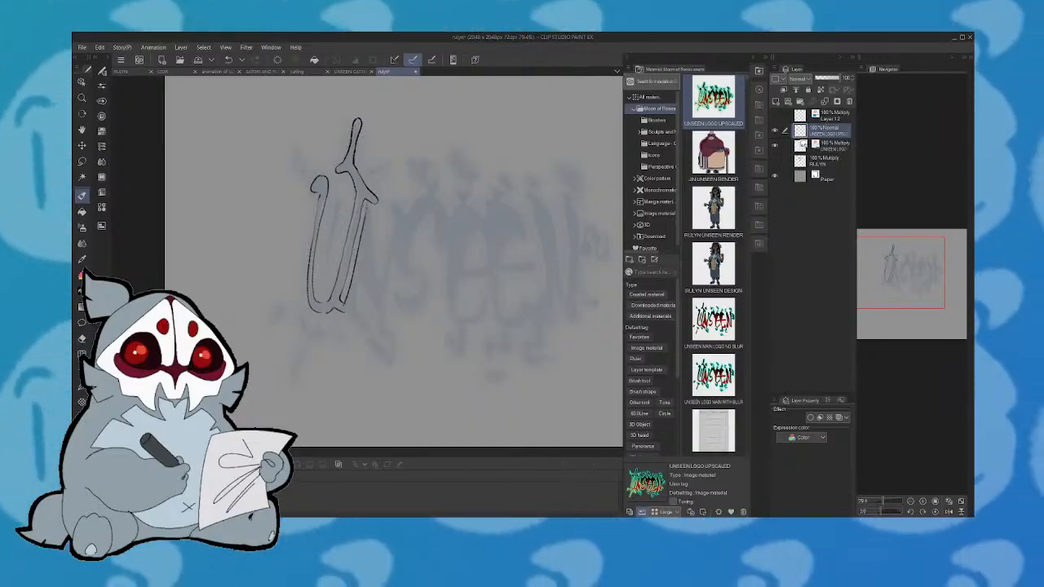
mouse_move(366, 203)
mouse_down()
mouse_move(379, 278)
mouse_move(393, 214)
mouse_move(393, 239)
mouse_move(400, 204)
mouse_move(405, 212)
mouse_move(440, 200)
mouse_up()
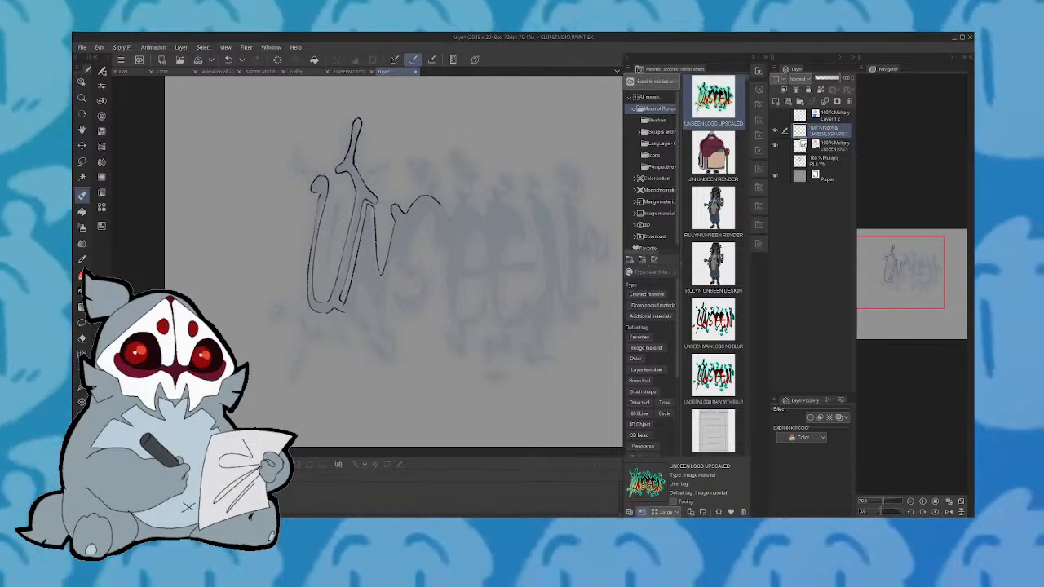
Toggle the visibility of the guide logo layer and the tracing layer to check the line art alone
click(775, 145)
click(779, 135)
click(776, 146)
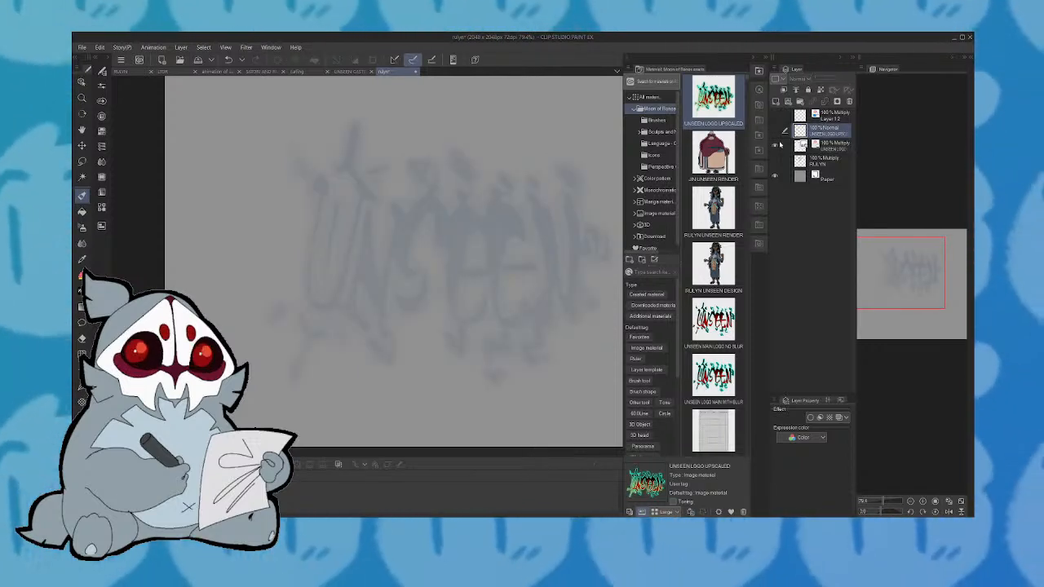
click(777, 145)
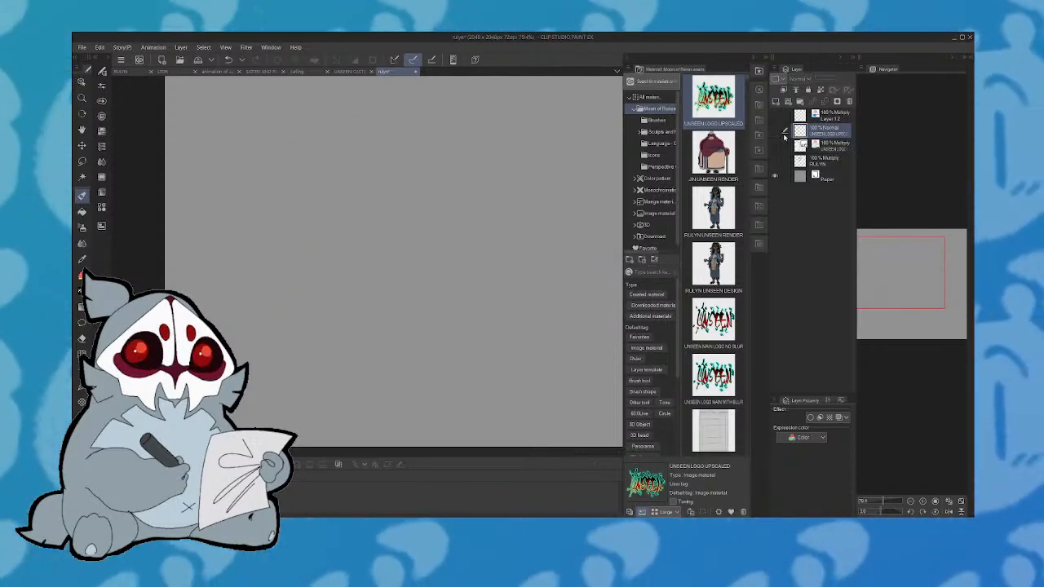
click(777, 135)
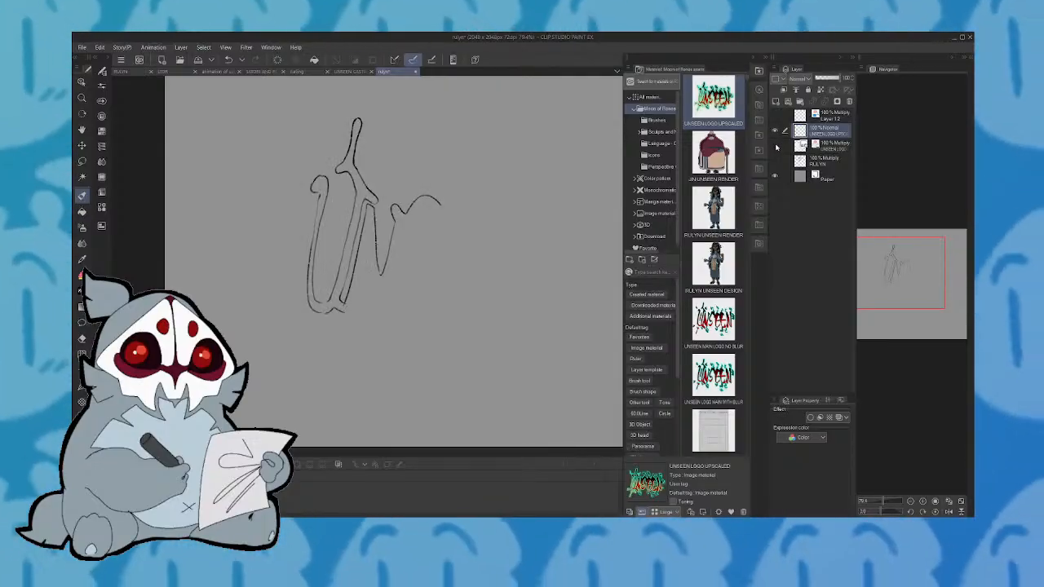
click(776, 145)
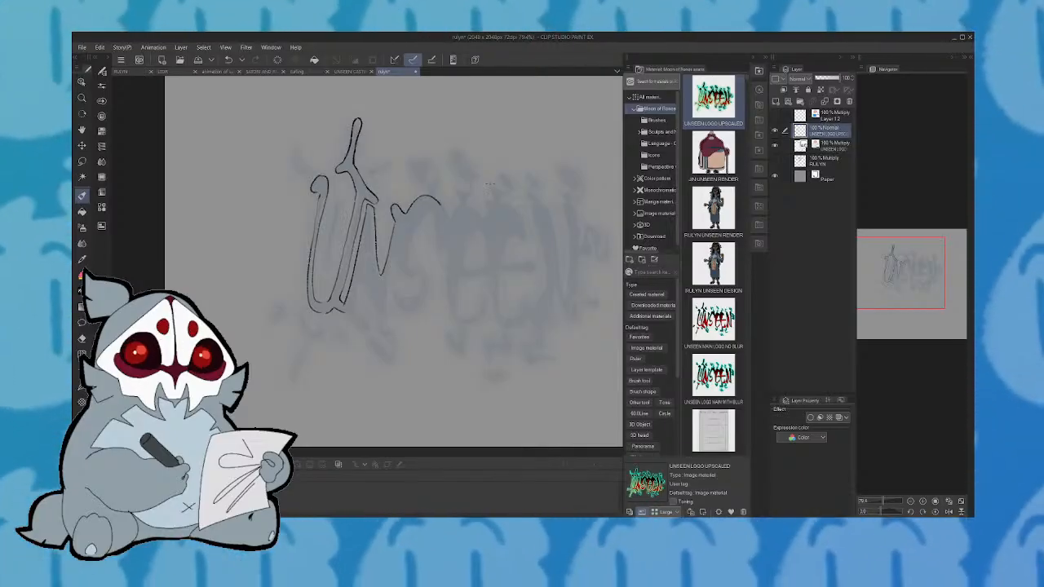
Trace the slanted foot of the N, its remaining lower edges and the rest of the letter S
mouse_move(353, 319)
mouse_down()
mouse_move(368, 328)
mouse_move(352, 271)
mouse_up()
key(ctrl+z)
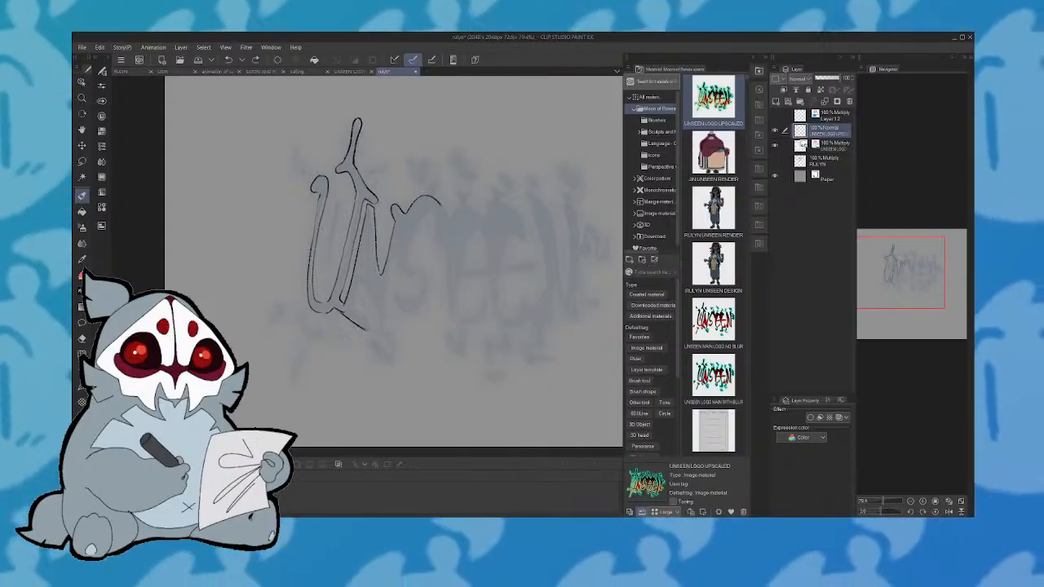
drag(360, 316, 372, 330)
drag(359, 280, 352, 310)
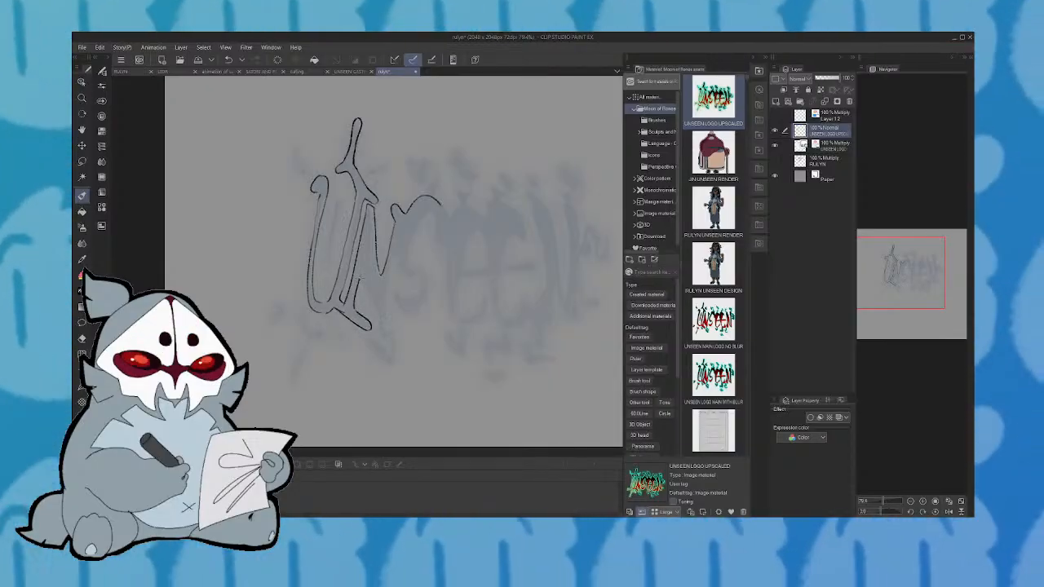
mouse_move(359, 275)
mouse_down()
mouse_move(391, 315)
mouse_move(393, 245)
mouse_move(386, 314)
mouse_move(420, 276)
mouse_move(421, 293)
mouse_move(397, 291)
mouse_move(421, 290)
mouse_move(403, 312)
mouse_move(418, 310)
mouse_move(431, 285)
mouse_move(413, 257)
mouse_move(445, 246)
mouse_up()
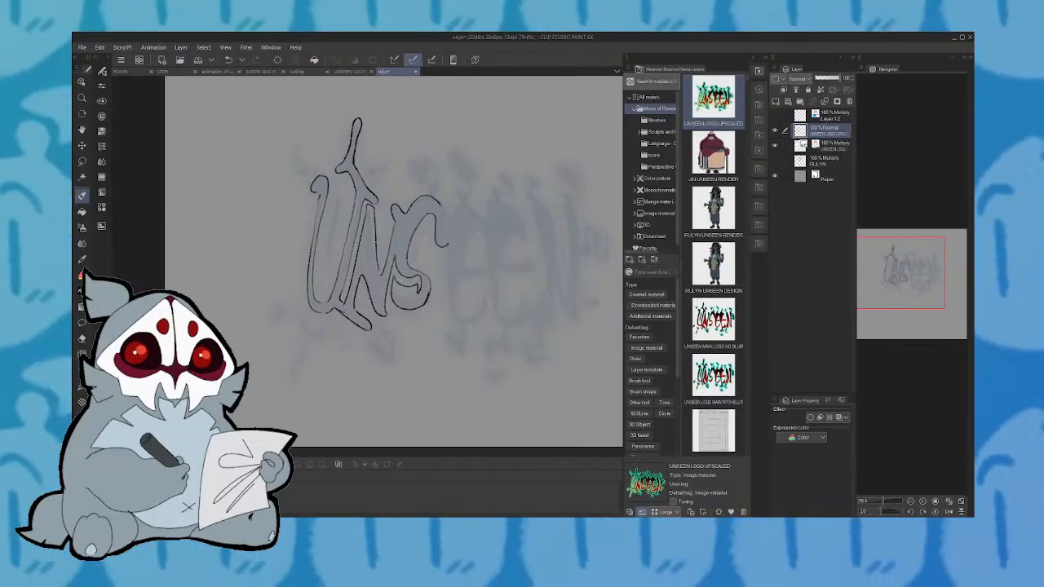
Trace the first E's rounded top, left stem and squared base, undoing the trial crossbar lines
drag(441, 200, 487, 233)
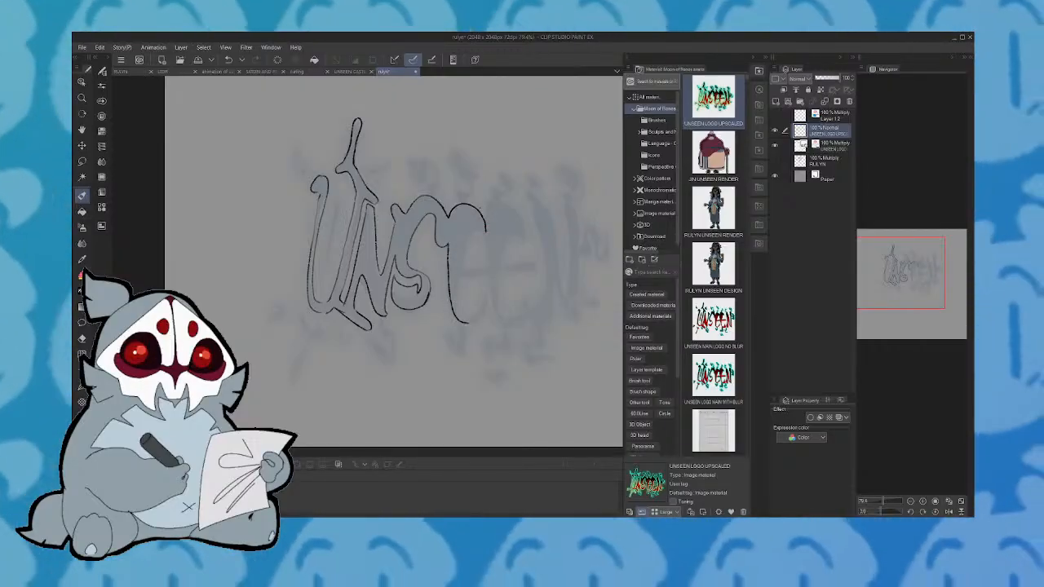
mouse_move(449, 244)
mouse_down()
mouse_move(467, 323)
mouse_move(488, 298)
mouse_move(487, 272)
mouse_up()
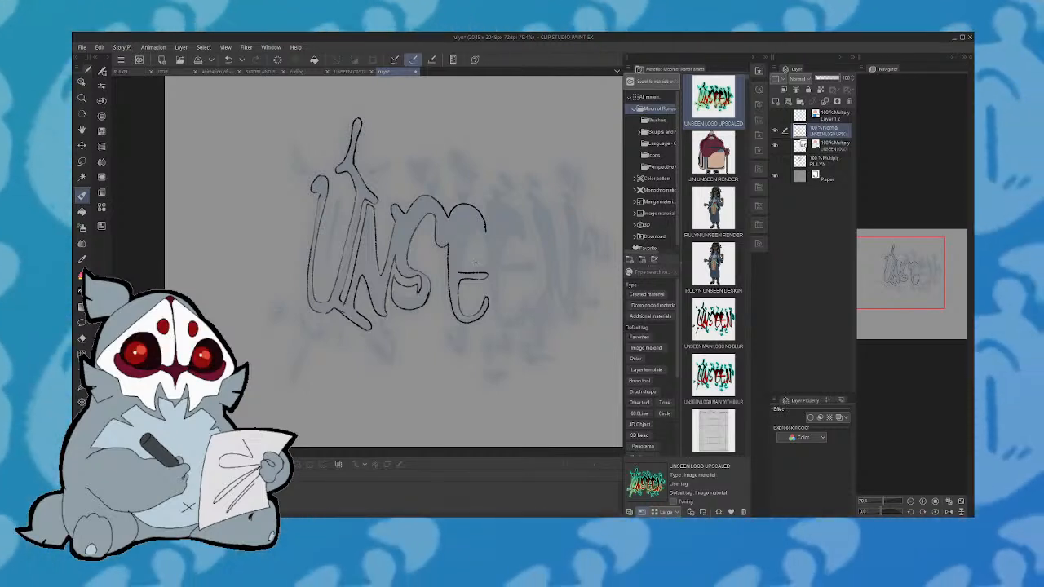
mouse_move(487, 300)
mouse_down()
mouse_move(458, 330)
mouse_move(480, 324)
mouse_move(457, 318)
mouse_move(493, 302)
mouse_up()
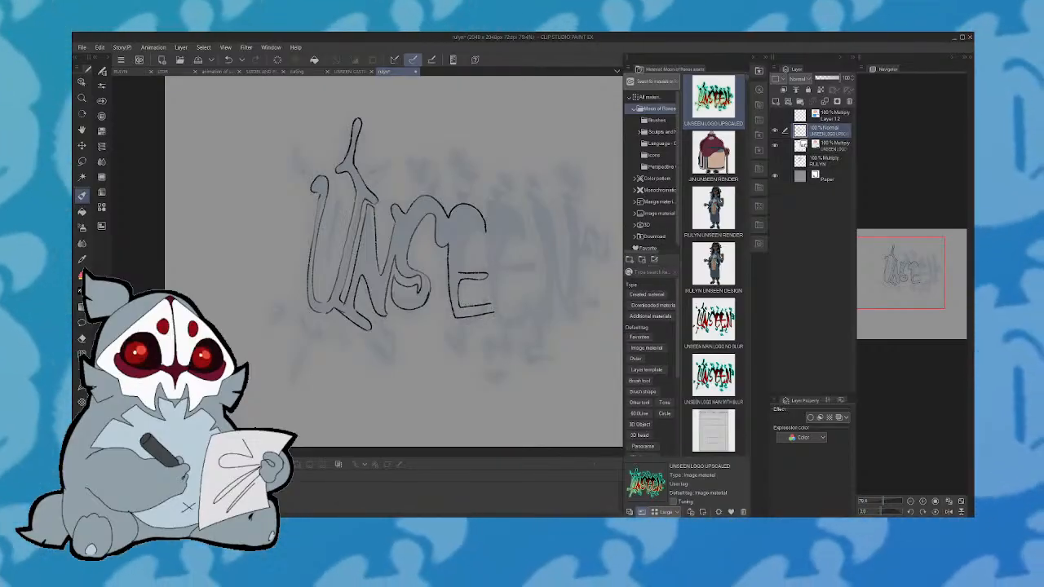
key(ctrl+z)
key(ctrl+z)
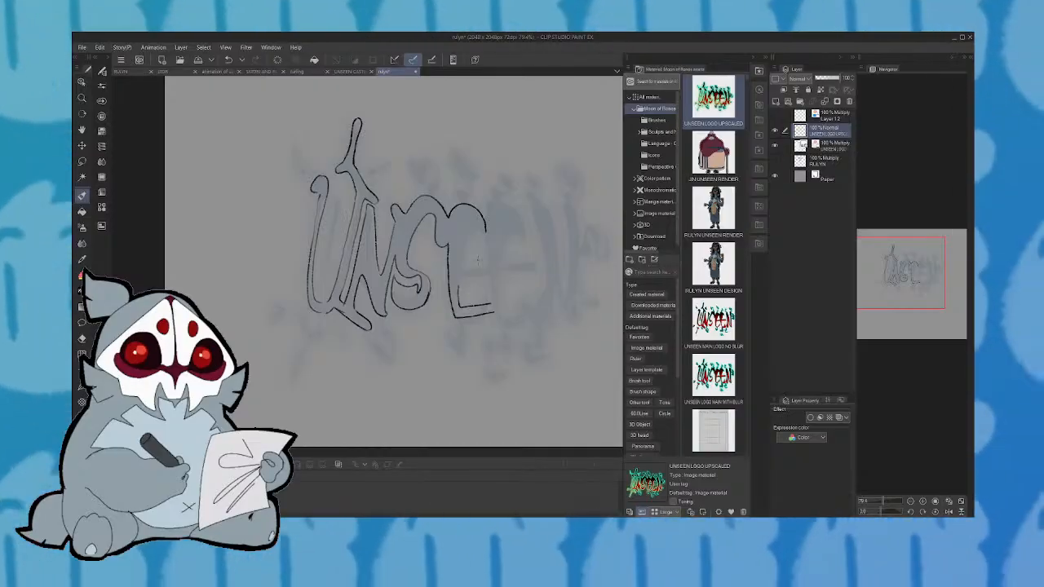
Try to trace the first E's inner curve and hooked upper tip, mirroring the canvas view for part of it
drag(463, 252, 460, 270)
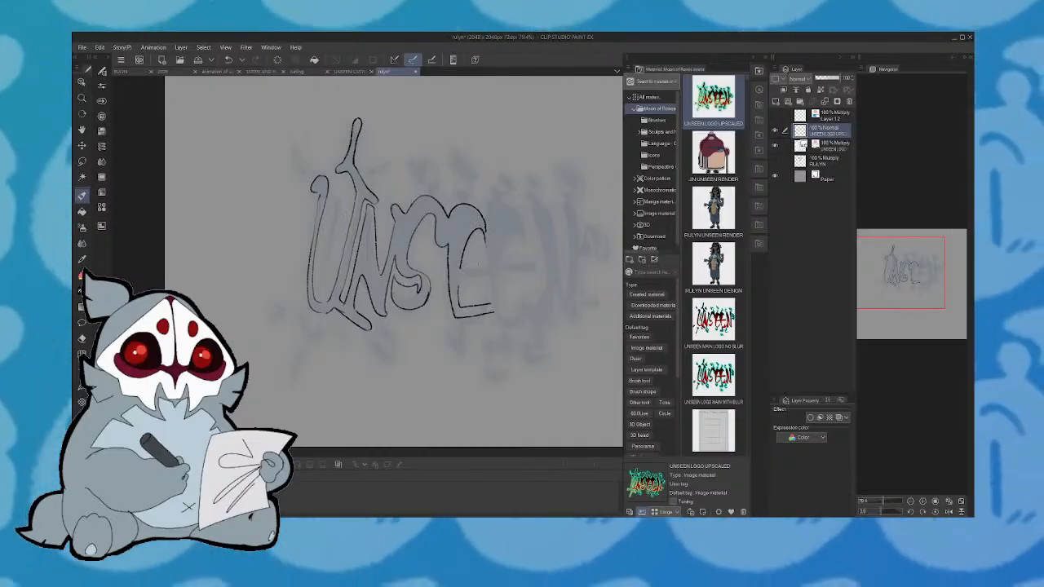
drag(485, 227, 490, 244)
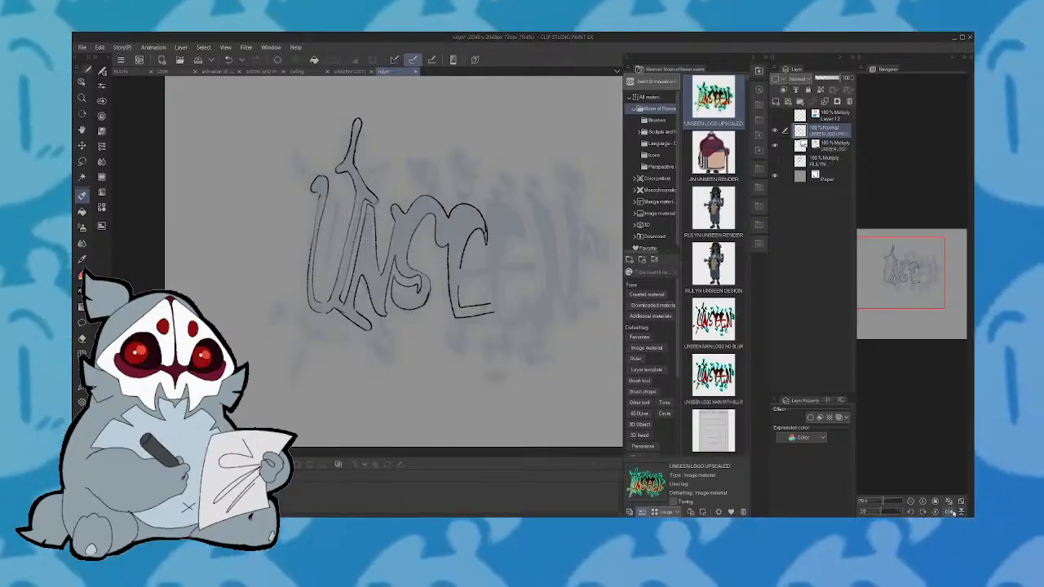
key(h)
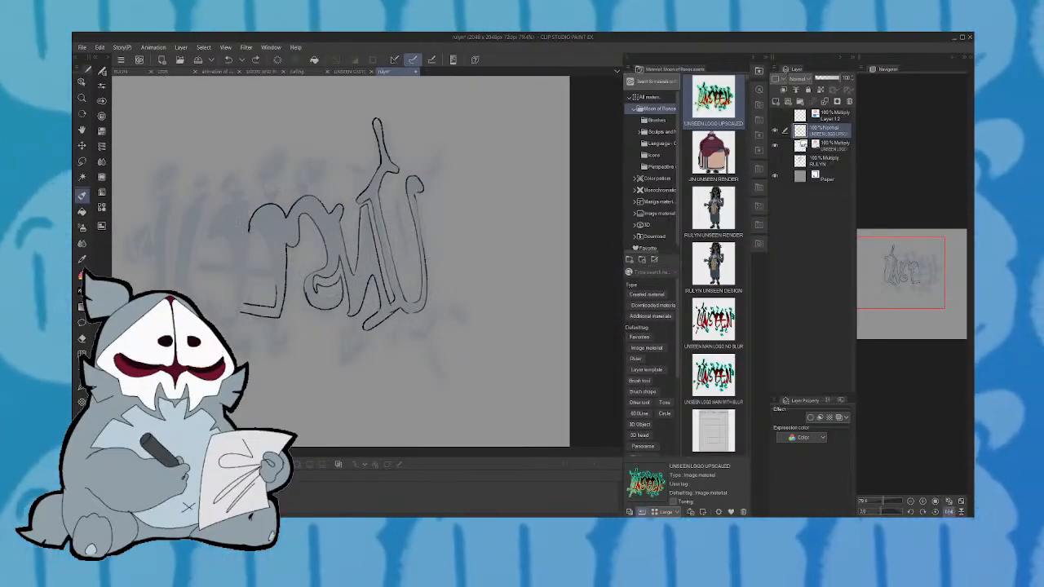
drag(249, 233, 255, 263)
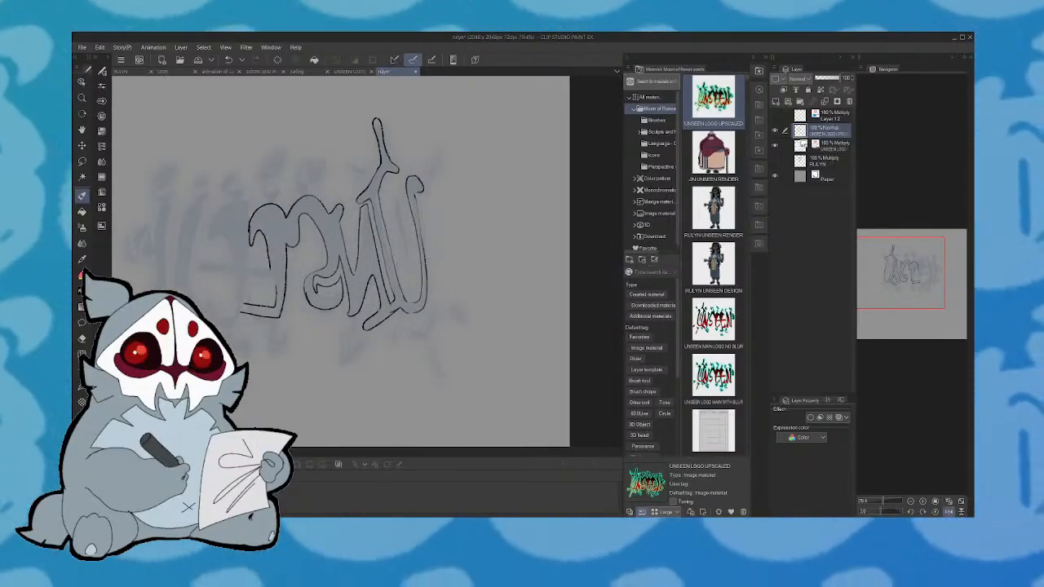
click(948, 512)
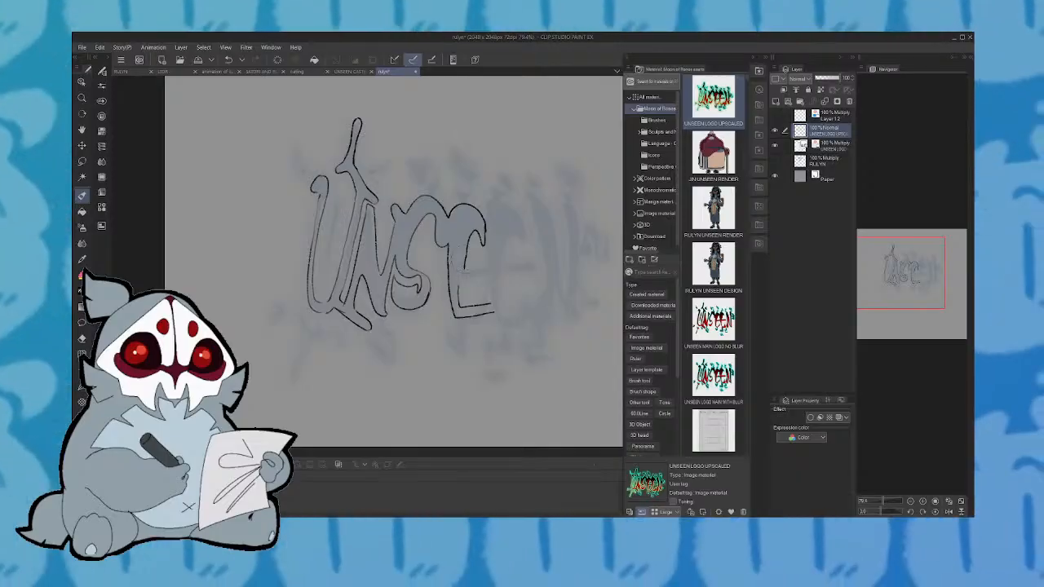
key(ctrl+z)
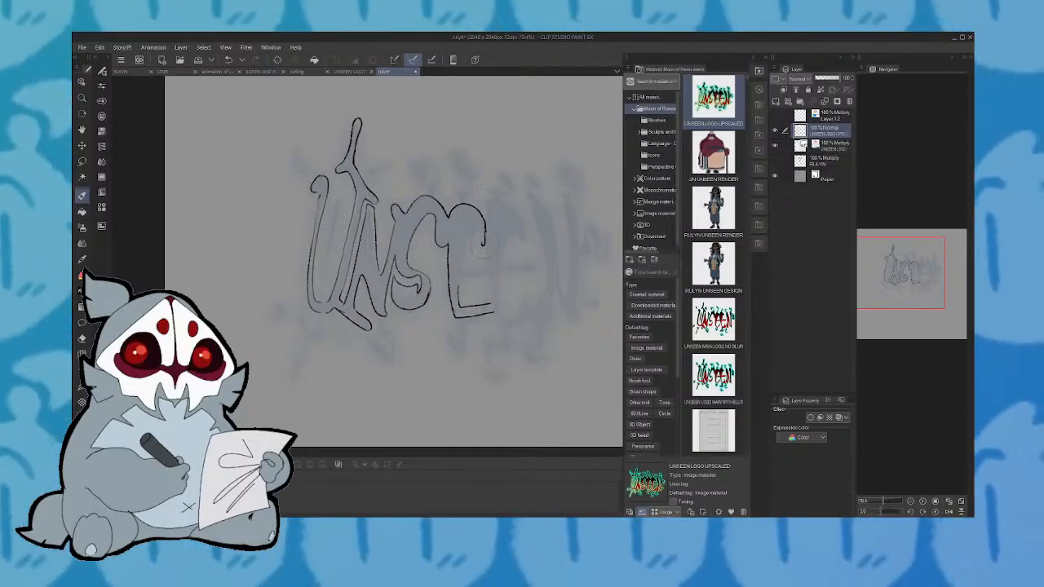
key(ctrl+z)
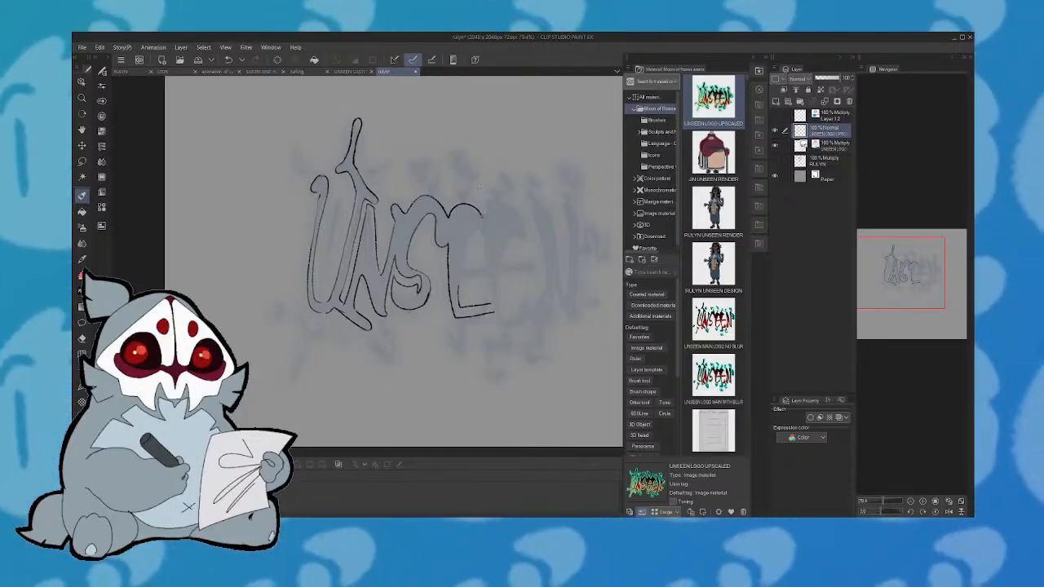
Redraw the top edge across the S and both E letters as one continuous line of angular peaks
mouse_move(482, 214)
mouse_down()
mouse_move(511, 194)
mouse_move(524, 228)
mouse_up()
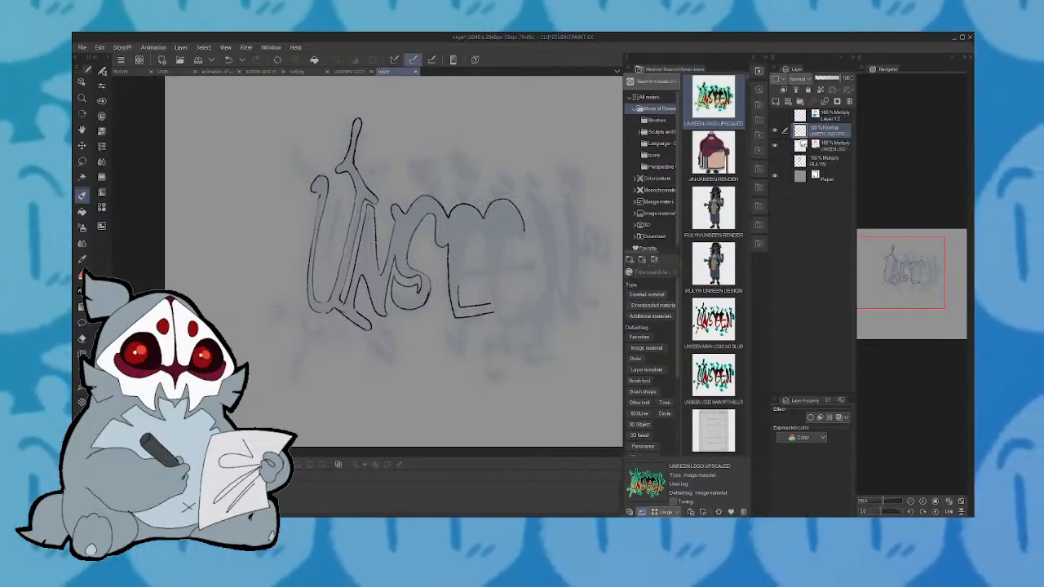
key(ctrl+z)
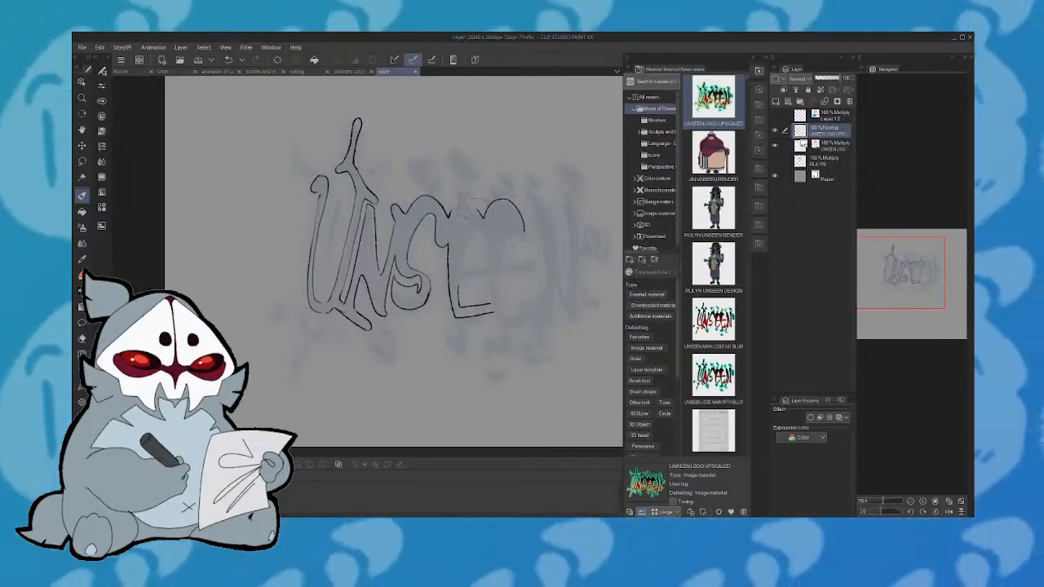
mouse_move(451, 216)
mouse_down()
mouse_move(474, 192)
mouse_move(486, 224)
mouse_move(490, 199)
mouse_move(522, 227)
mouse_up()
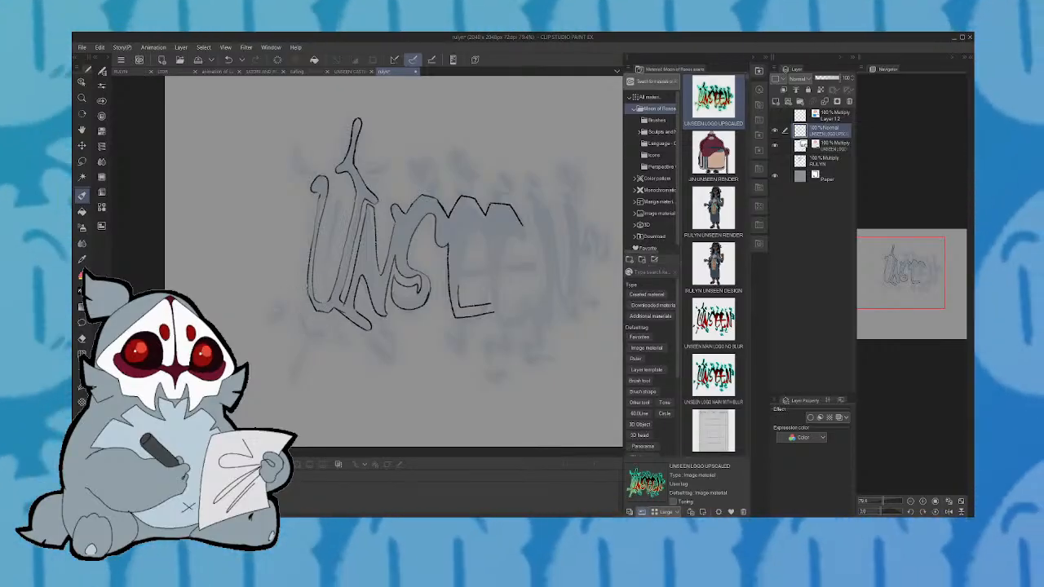
Trace the long drip and its small branches below the U's lower left corner, using a mirrored canvas view
drag(300, 317, 289, 393)
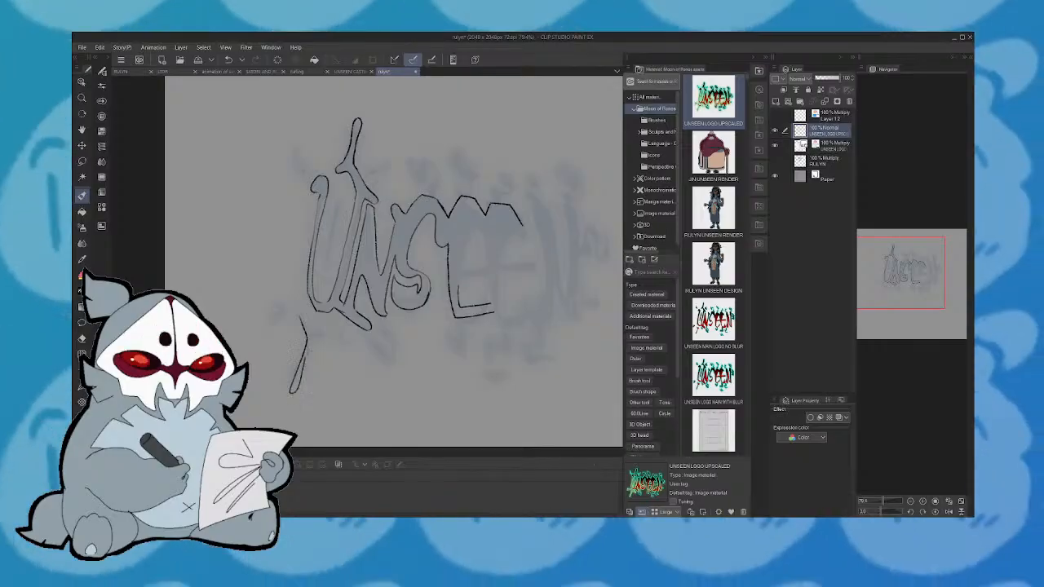
drag(323, 329, 305, 341)
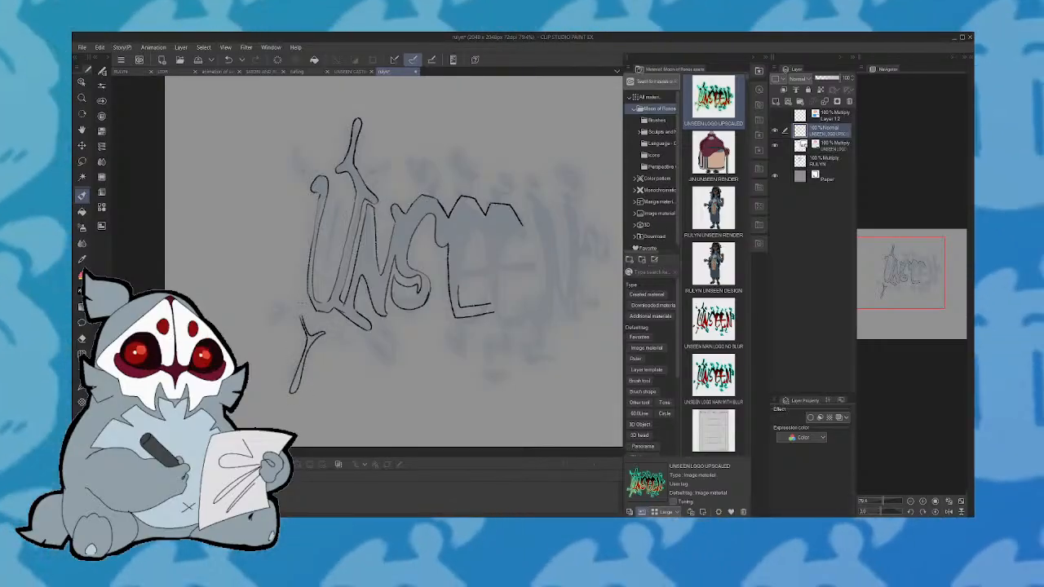
key(h)
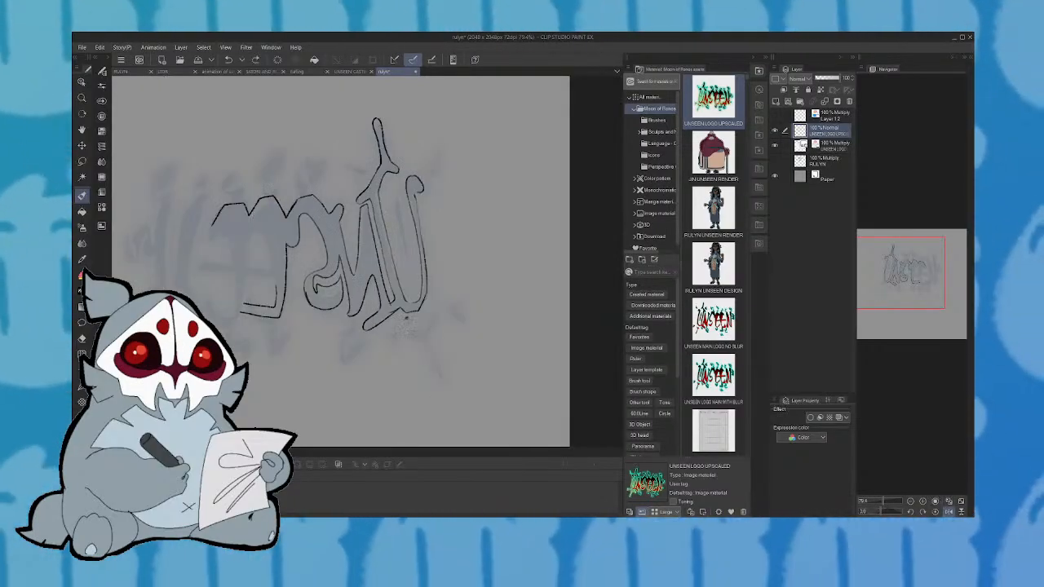
mouse_move(406, 321)
mouse_down()
mouse_move(431, 300)
mouse_move(432, 315)
mouse_move(408, 328)
mouse_move(440, 378)
mouse_move(427, 324)
mouse_up()
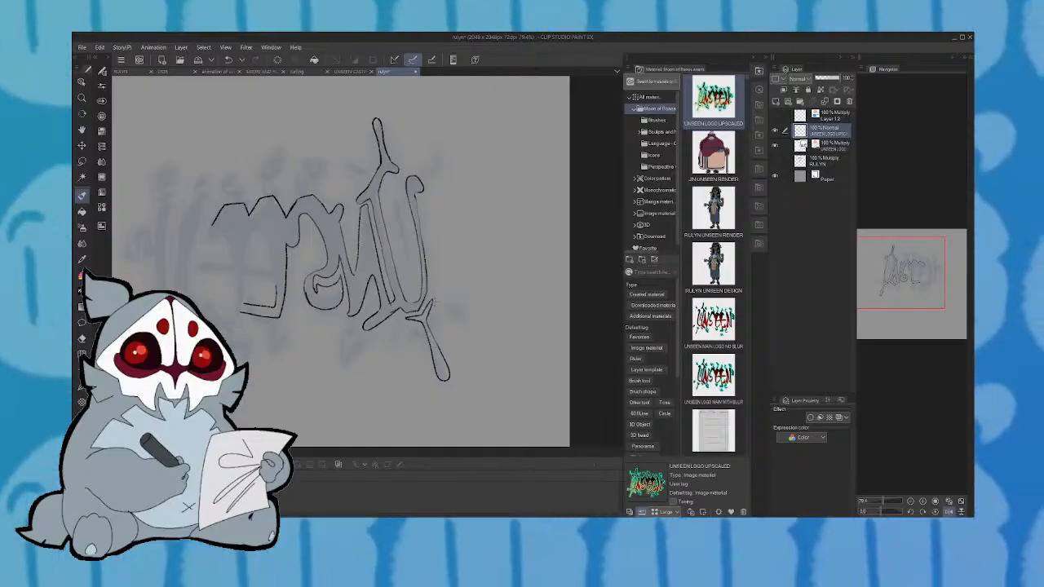
click(950, 511)
click(949, 512)
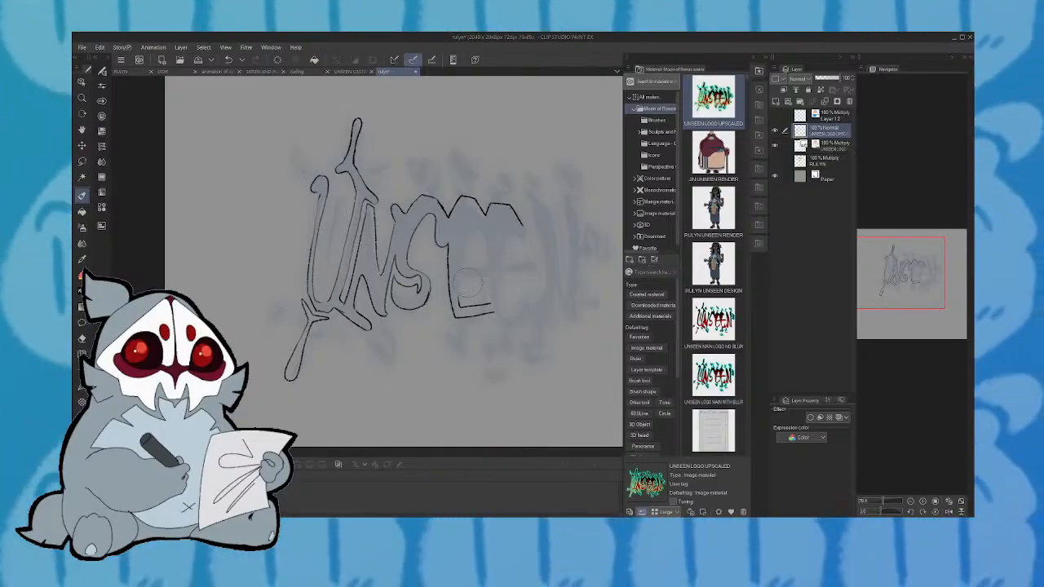
Trace the first E's inner arch, crossbar and right edges, and reshape its base into a pointed bottom
mouse_move(458, 305)
mouse_down()
mouse_move(458, 287)
mouse_move(491, 273)
mouse_move(459, 268)
mouse_move(469, 230)
mouse_move(488, 257)
mouse_up()
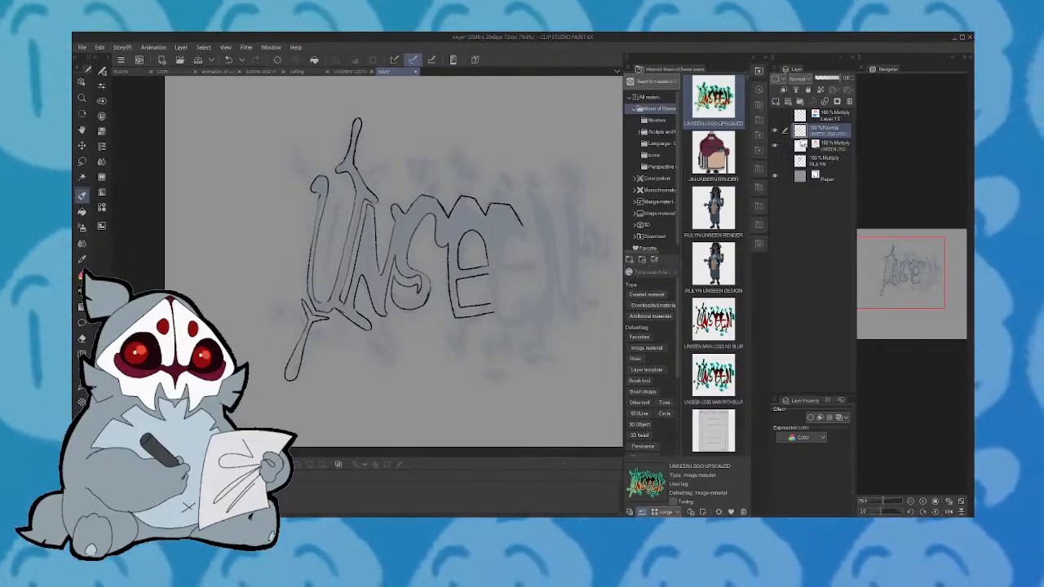
key(ctrl+z)
key(ctrl+z)
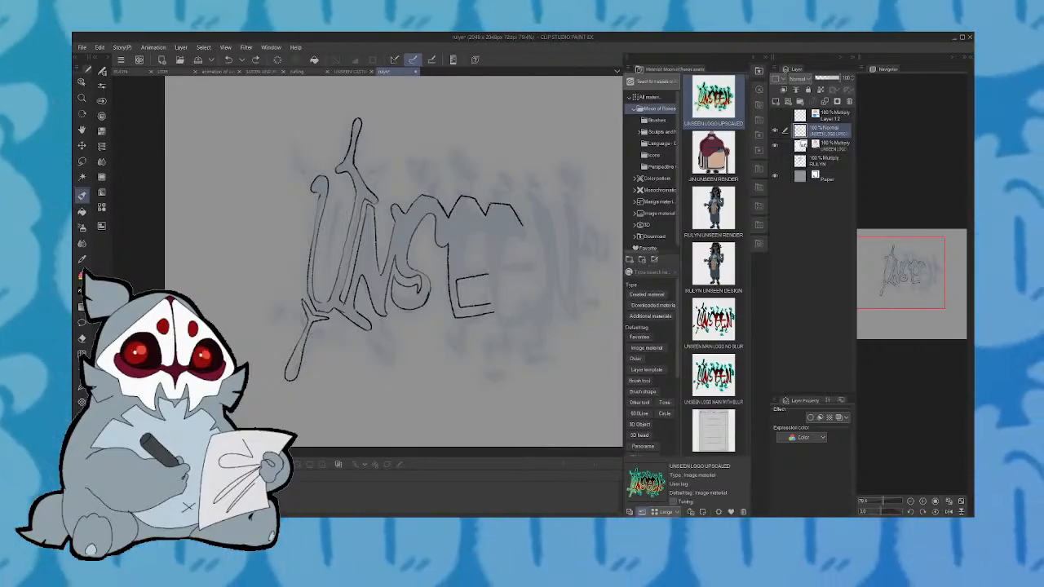
mouse_move(487, 266)
mouse_down()
mouse_move(474, 269)
mouse_move(460, 238)
mouse_move(482, 252)
mouse_up()
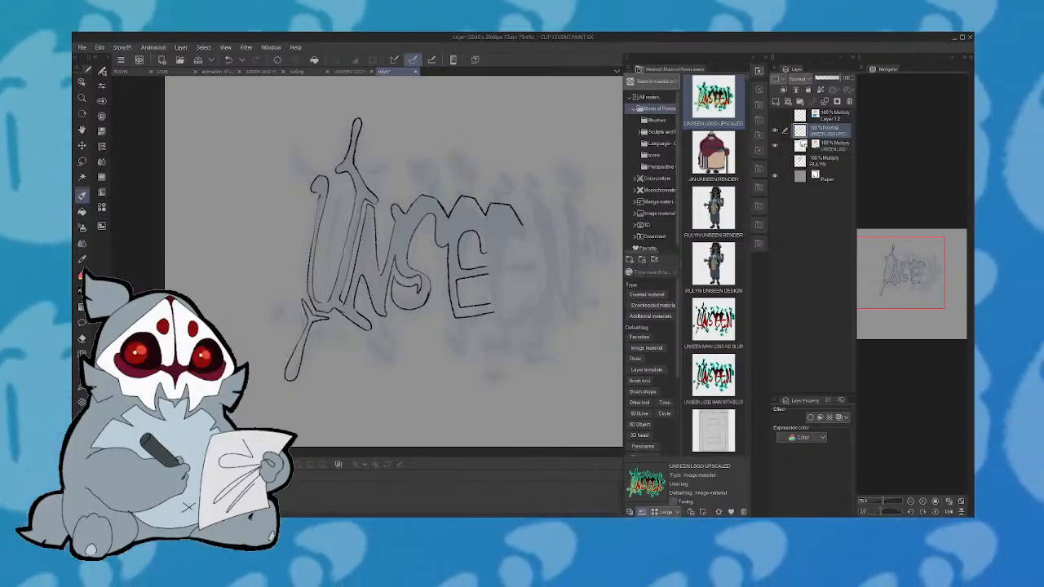
mouse_move(467, 303)
mouse_down()
mouse_move(495, 328)
mouse_move(466, 331)
mouse_move(480, 339)
mouse_move(497, 315)
mouse_move(474, 328)
mouse_move(494, 303)
mouse_move(474, 319)
mouse_move(486, 318)
mouse_move(493, 294)
mouse_move(486, 307)
mouse_move(489, 279)
mouse_up()
key(ctrl+z)
key(ctrl+z)
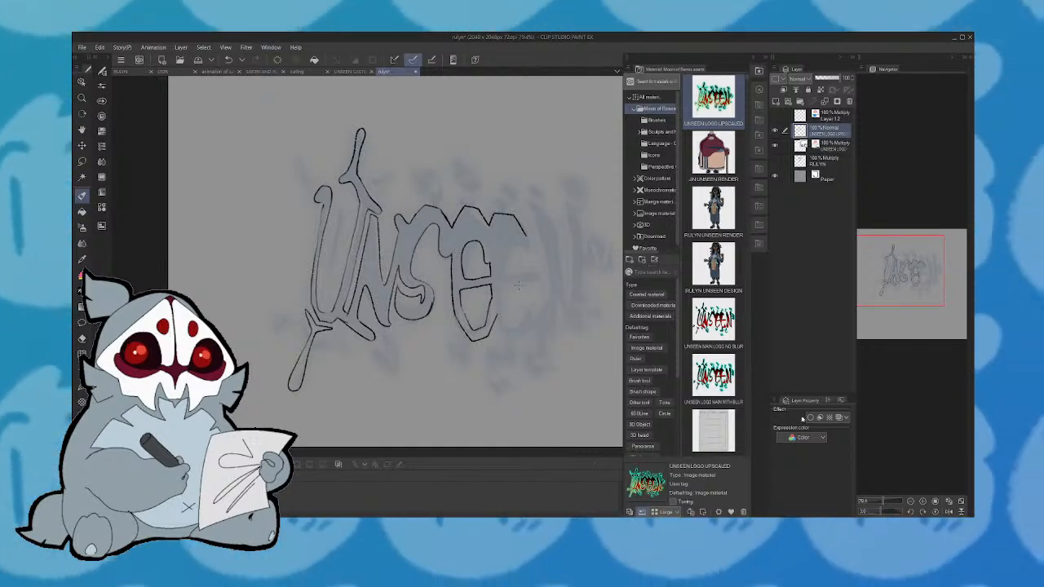
Trace the second E's pointed base, inner arch and short upper arm, and add its crossbar
mouse_move(496, 315)
mouse_down()
mouse_move(500, 333)
mouse_move(522, 339)
mouse_up()
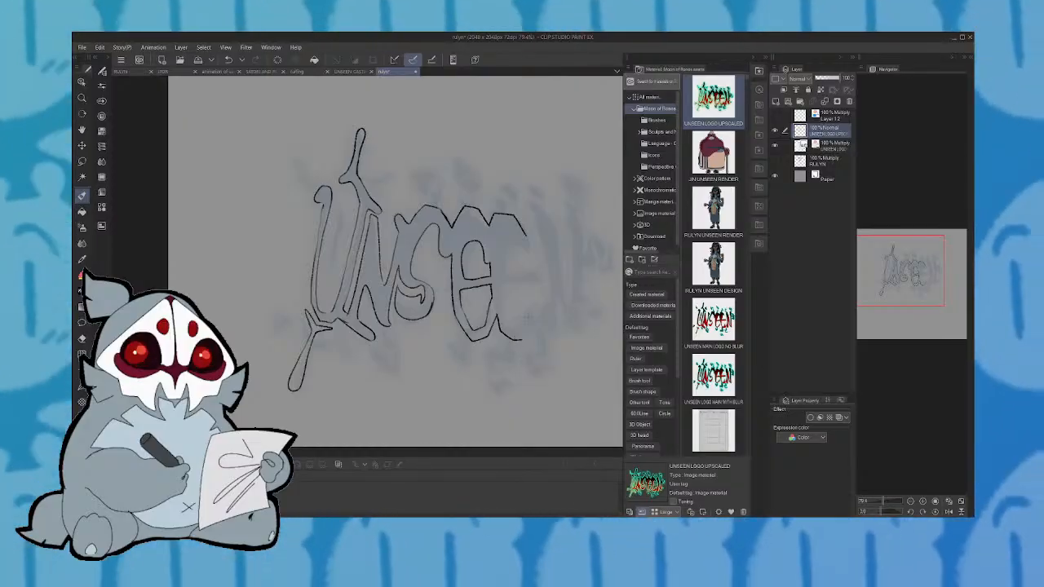
mouse_move(496, 314)
mouse_down()
mouse_move(531, 337)
mouse_move(538, 325)
mouse_move(530, 238)
mouse_up()
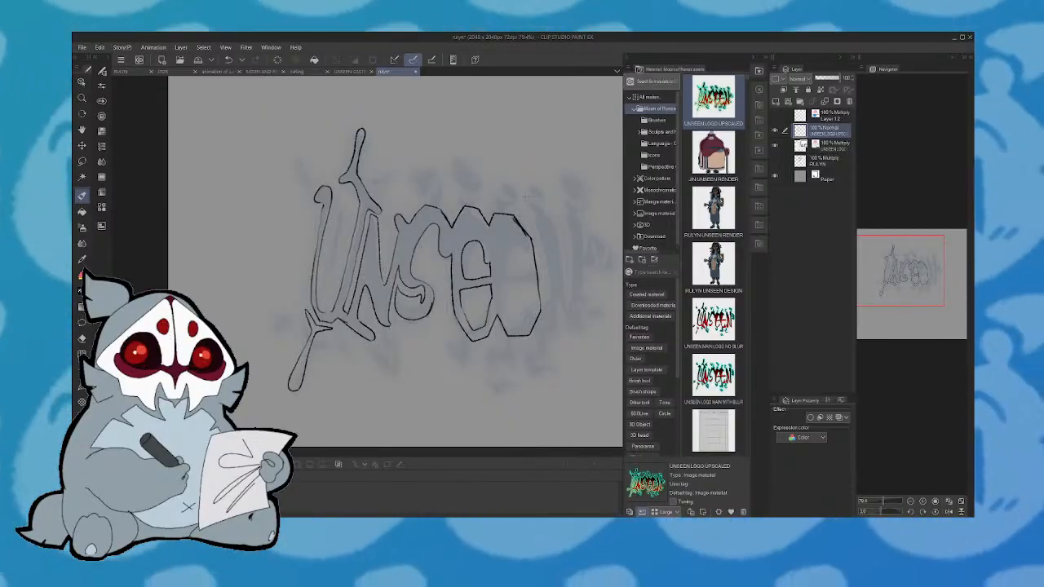
mouse_move(487, 266)
mouse_down()
mouse_move(478, 242)
mouse_move(501, 275)
mouse_move(519, 263)
mouse_up()
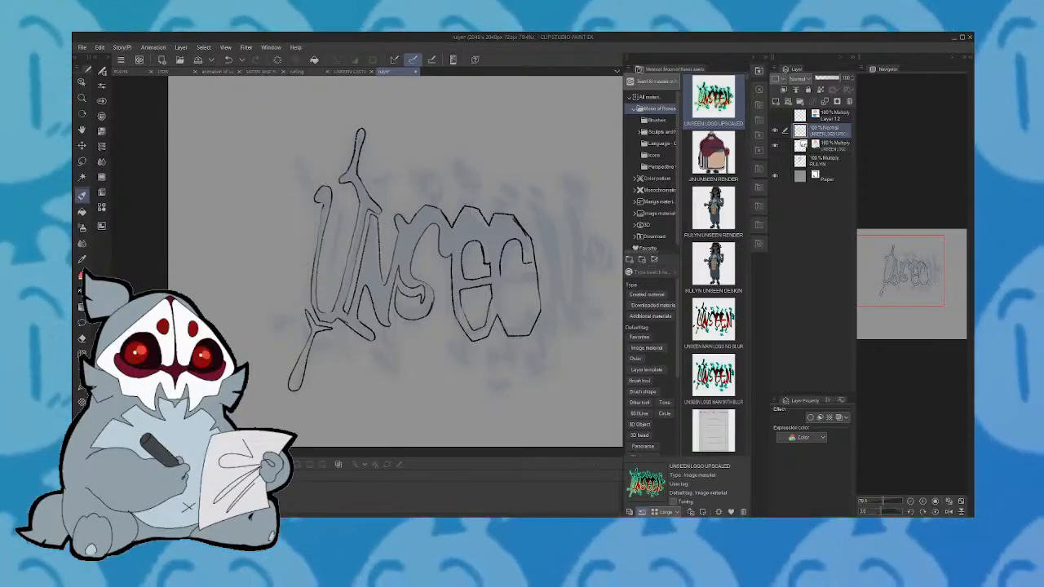
key(ctrl+z)
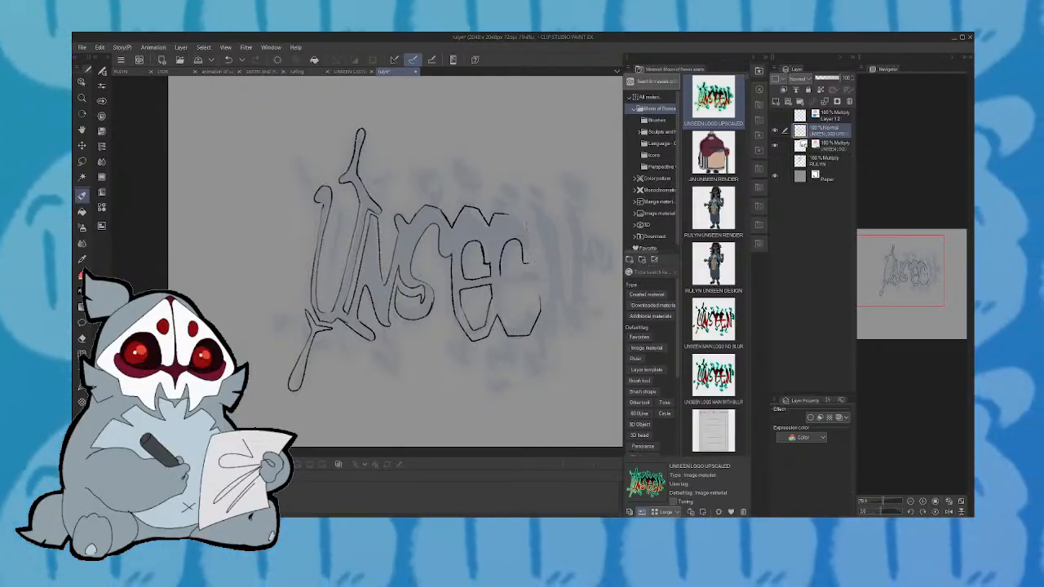
drag(497, 211, 528, 225)
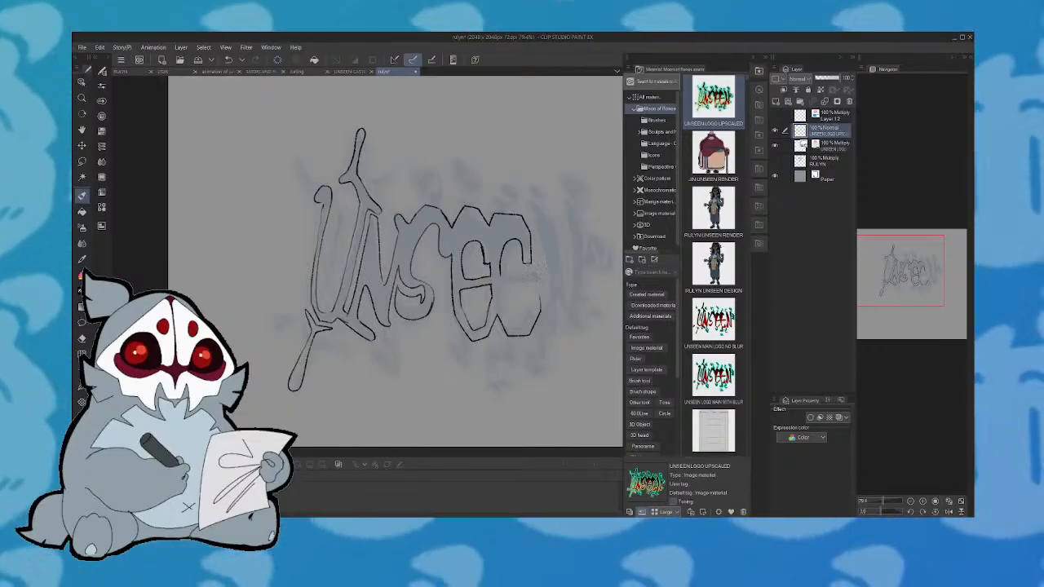
mouse_move(501, 276)
mouse_down()
mouse_move(534, 274)
mouse_move(500, 283)
mouse_up()
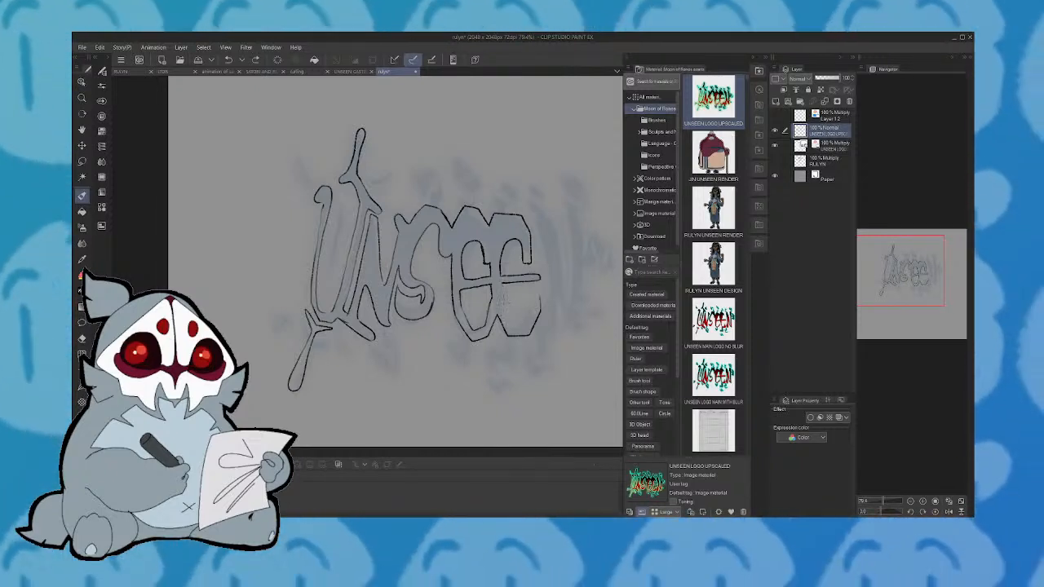
Trace the inner edges of the second E's lower bowl, undoing the stray strokes
mouse_move(516, 325)
mouse_down()
mouse_move(539, 305)
mouse_move(521, 322)
mouse_move(531, 303)
mouse_move(503, 298)
mouse_move(514, 325)
mouse_move(505, 307)
mouse_move(526, 322)
mouse_move(542, 313)
mouse_up()
key(ctrl+z)
key(ctrl+z)
key(ctrl+z)
key(ctrl+z)
key(ctrl+z)
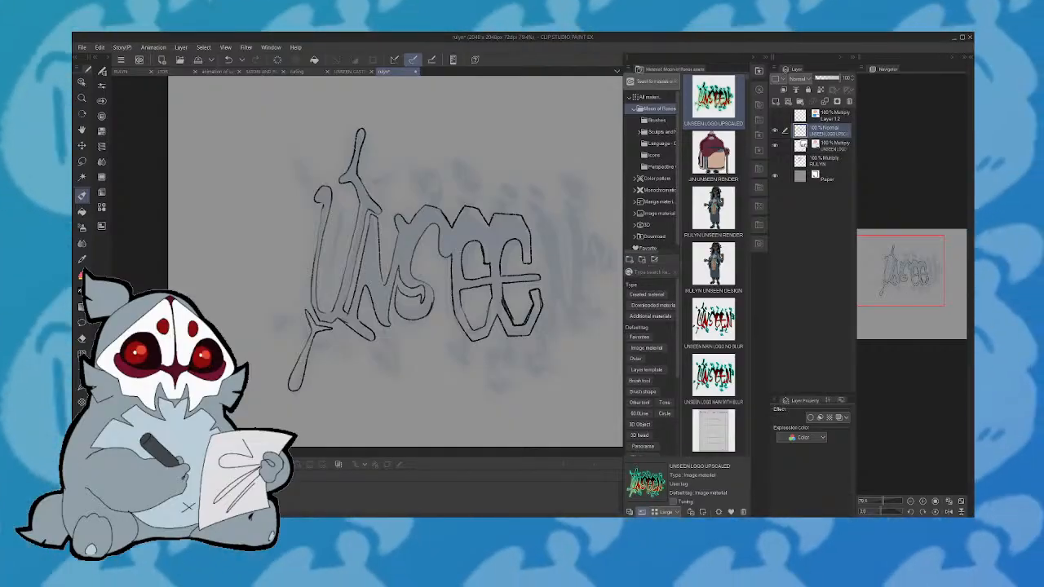
Redraw the inner arches in the upper halves of both E letters
drag(909, 279, 915, 279)
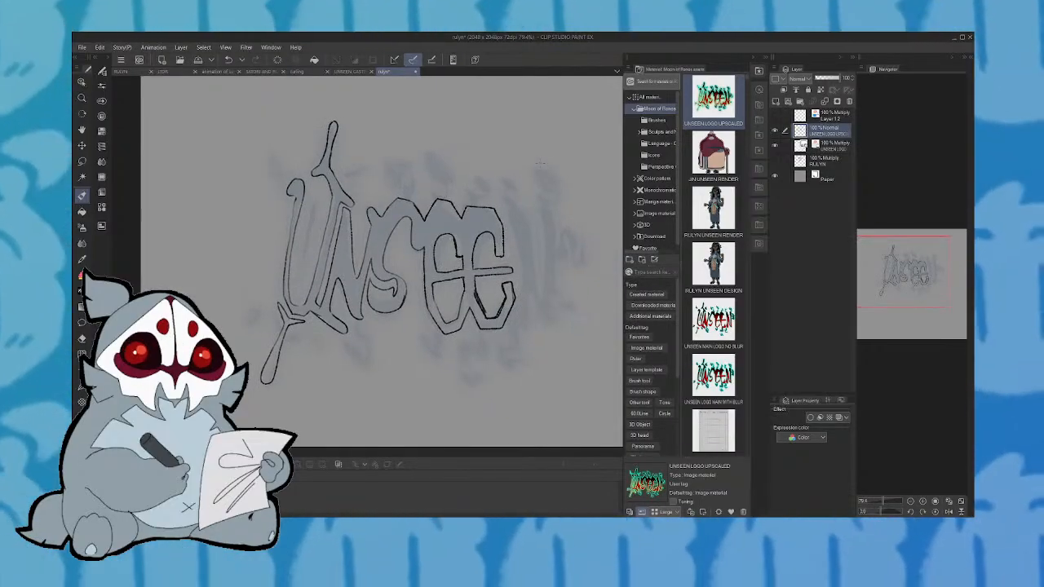
mouse_move(436, 251)
mouse_down()
mouse_move(444, 238)
mouse_move(458, 250)
mouse_move(491, 233)
mouse_move(494, 256)
mouse_move(434, 264)
mouse_up()
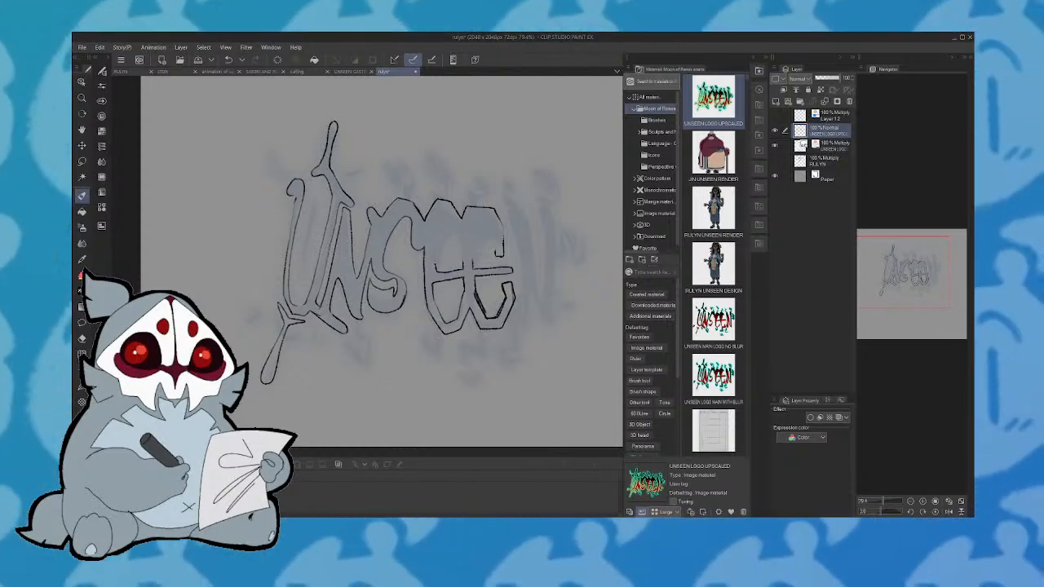
mouse_move(440, 225)
mouse_down()
mouse_move(433, 245)
mouse_move(459, 251)
mouse_move(488, 225)
mouse_move(491, 255)
mouse_up()
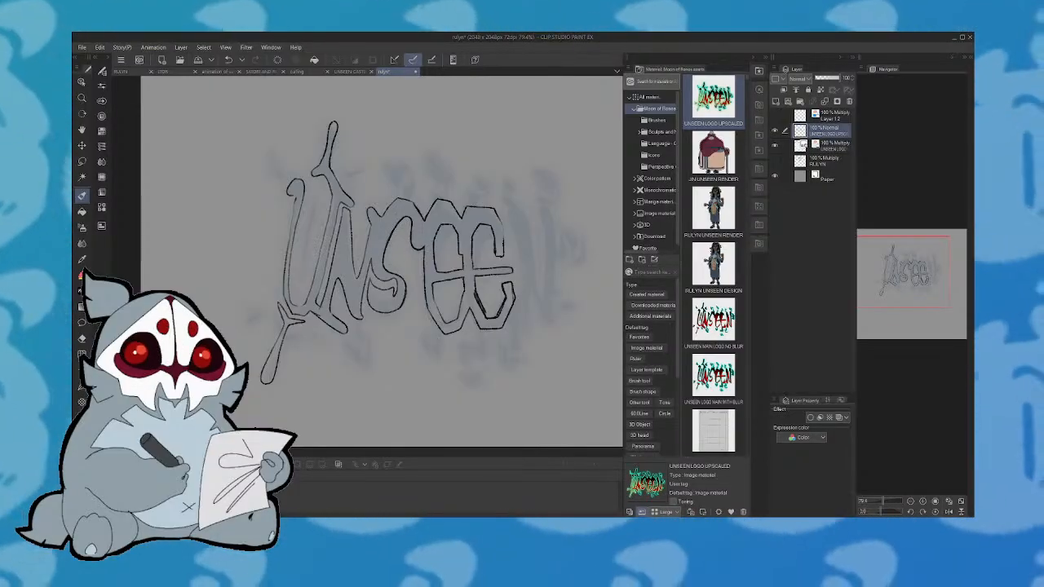
Try to trace the final N's two upright strokes and diagonal beside the second E
mouse_move(498, 211)
mouse_down()
mouse_move(505, 249)
mouse_move(515, 236)
mouse_move(509, 207)
mouse_move(530, 245)
mouse_up()
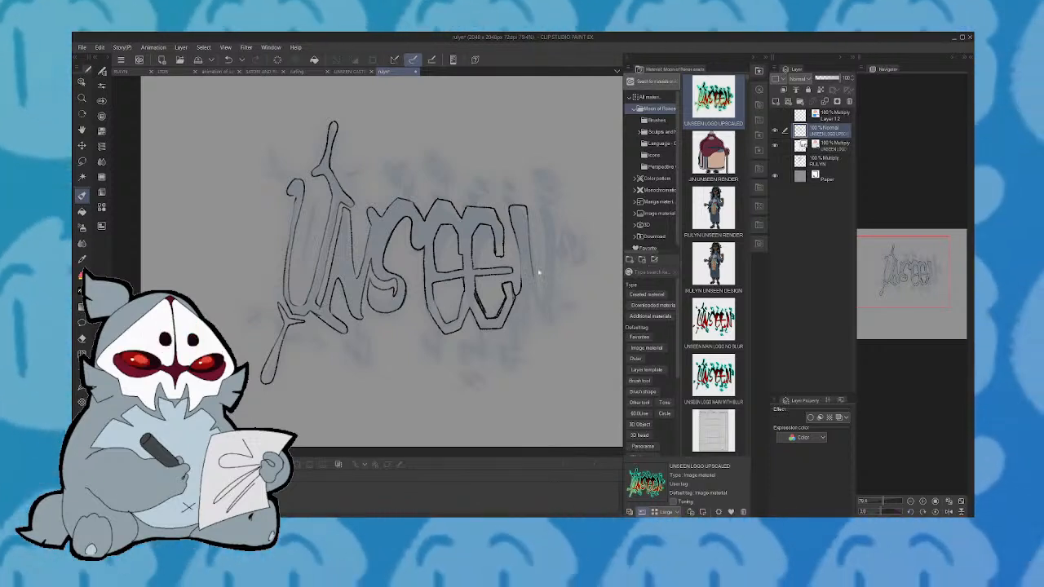
key(ctrl+z)
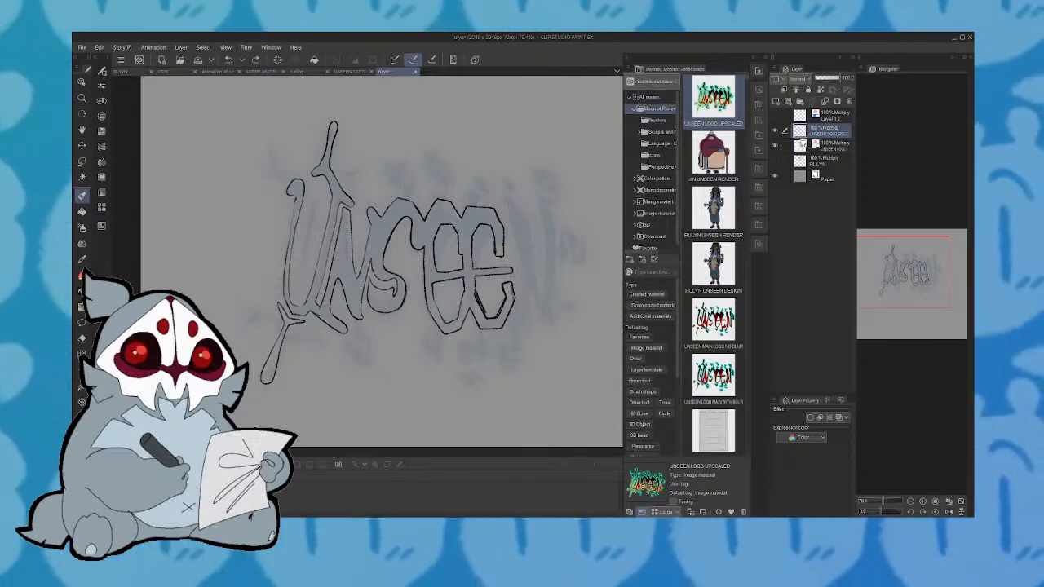
mouse_move(519, 290)
mouse_down()
mouse_move(518, 215)
mouse_move(529, 220)
mouse_move(543, 303)
mouse_move(544, 210)
mouse_move(554, 305)
mouse_move(543, 324)
mouse_move(529, 289)
mouse_move(514, 323)
mouse_up()
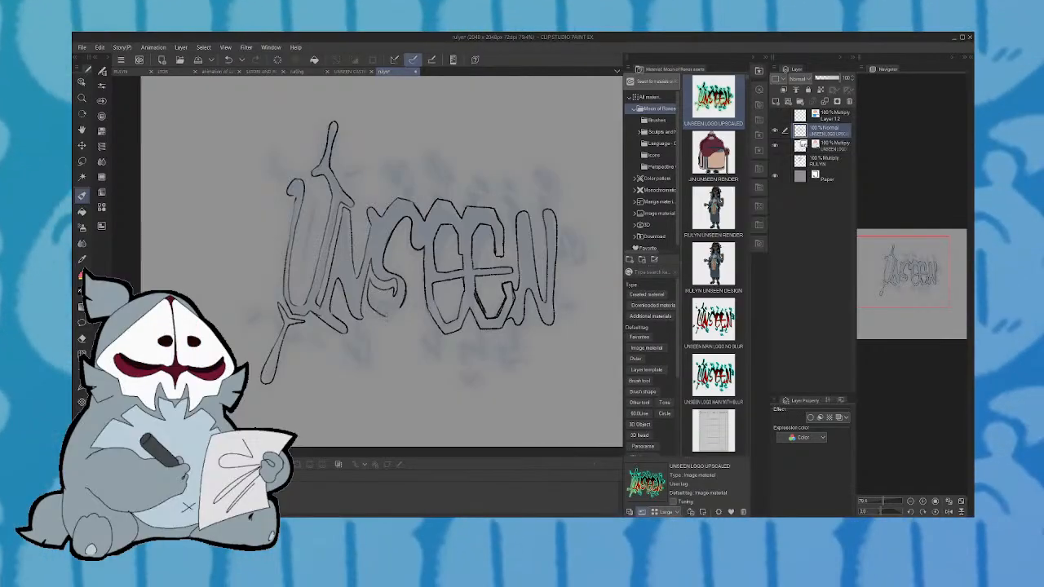
key(ctrl+z)
key(ctrl+z)
key(ctrl+z)
key(ctrl+z)
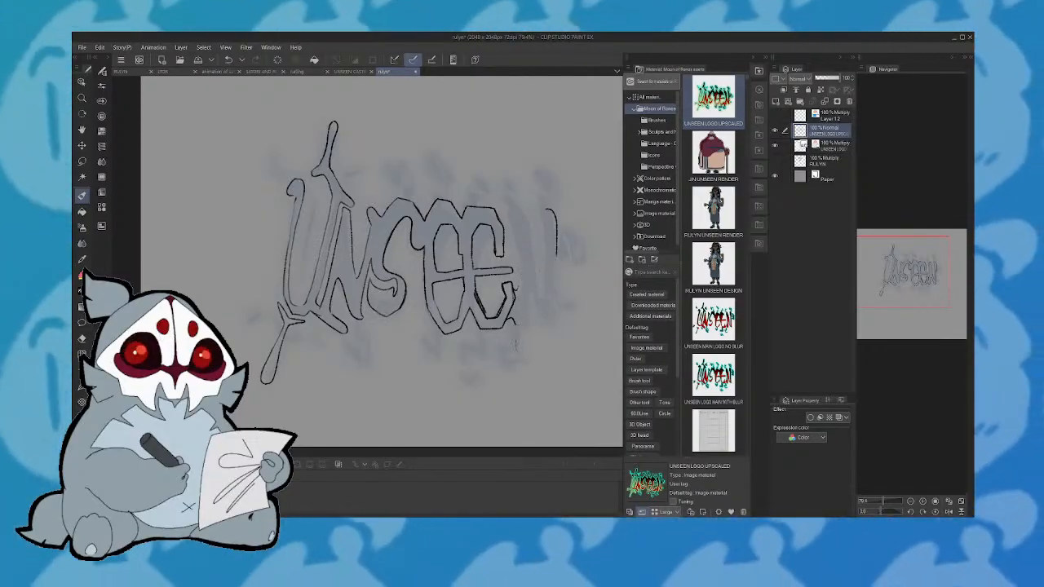
key(ctrl+z)
key(ctrl+z)
key(ctrl+z)
key(ctrl+z)
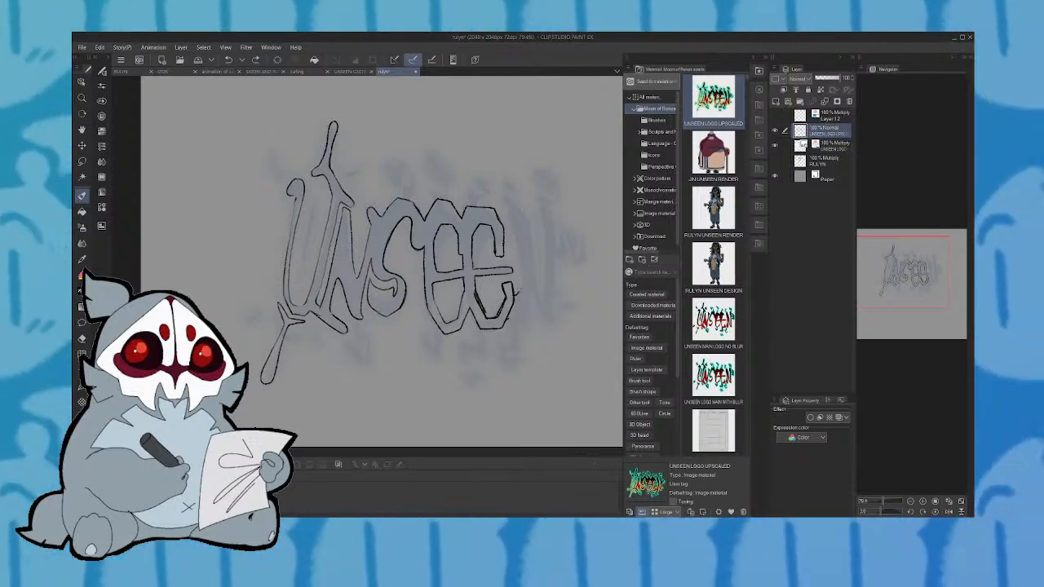
Trace the final N's outline joined to the second E's base, and check the lettering in a mirrored canvas view
mouse_move(518, 291)
mouse_down()
mouse_move(523, 210)
mouse_move(547, 302)
mouse_move(548, 216)
mouse_move(561, 261)
mouse_move(563, 322)
mouse_move(550, 330)
mouse_up()
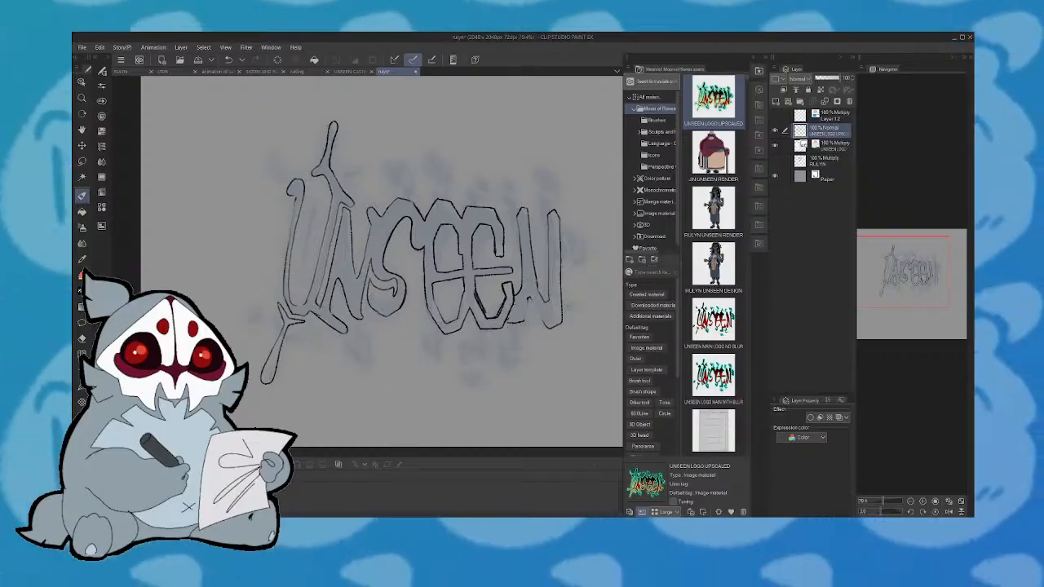
click(949, 511)
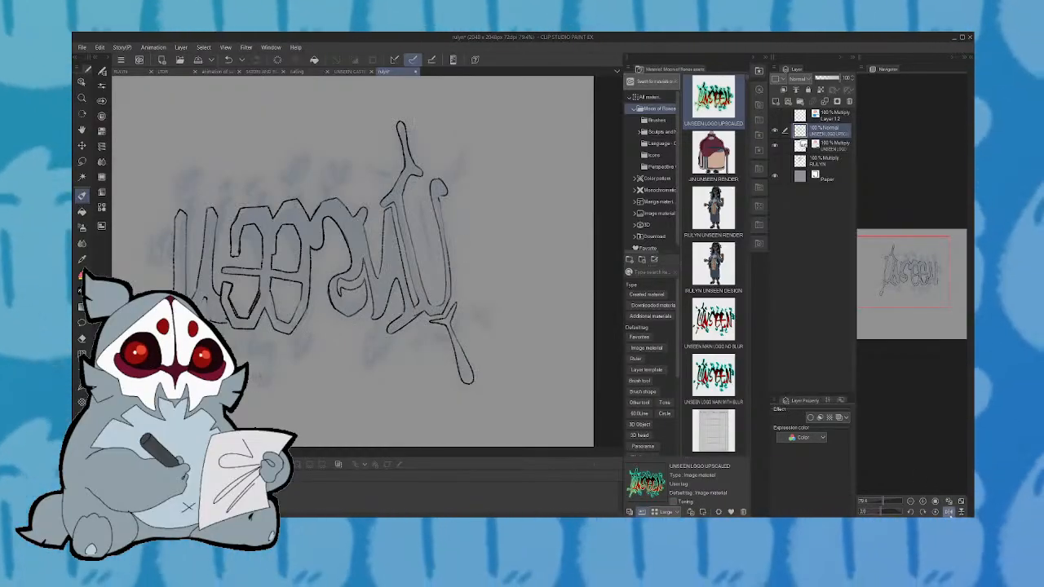
click(949, 512)
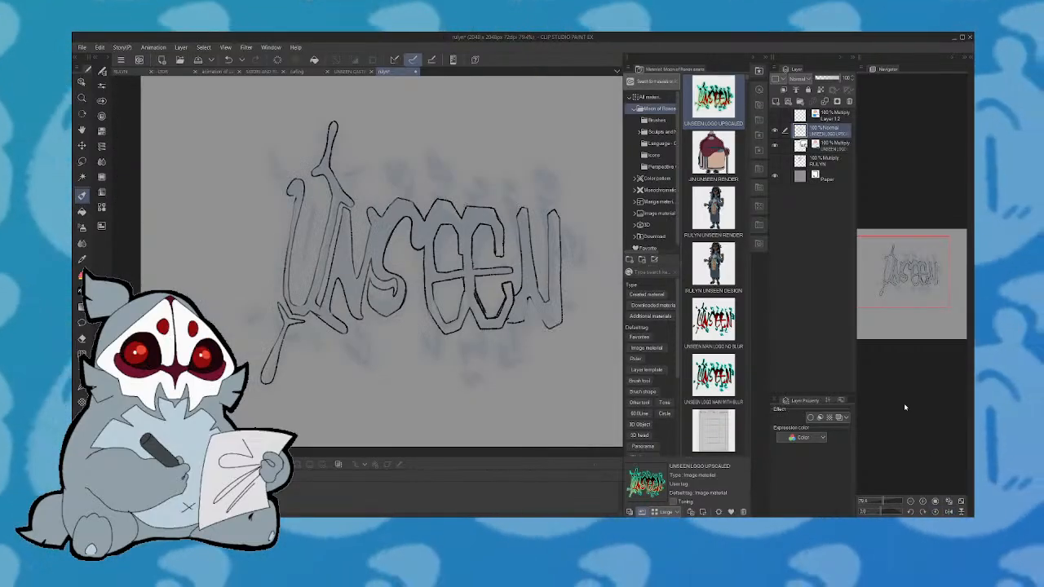
Trace the inner contour of the U's left stroke
drag(910, 251, 905, 252)
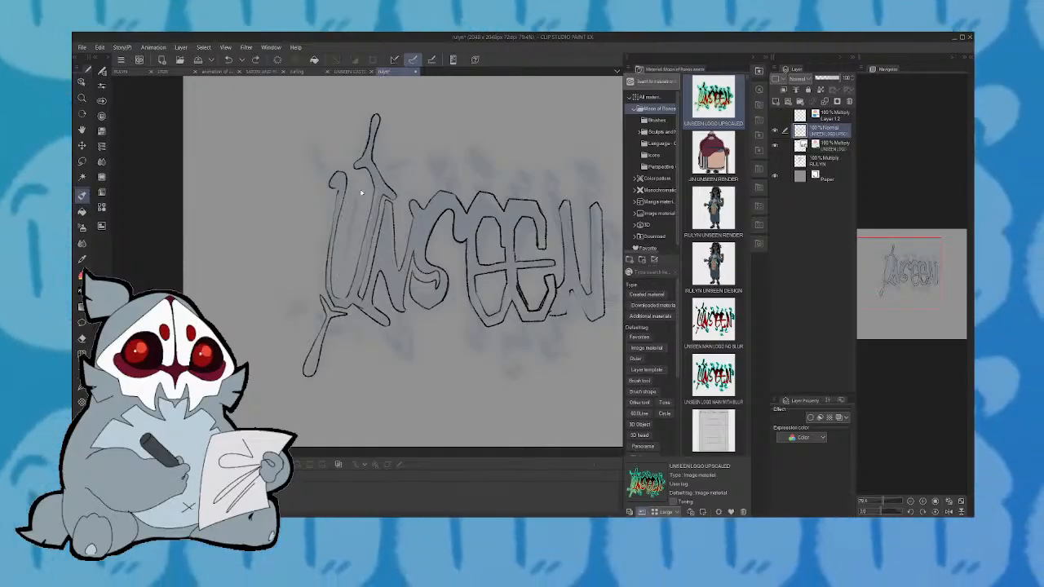
mouse_move(358, 189)
mouse_down()
mouse_move(343, 273)
mouse_move(353, 230)
mouse_up()
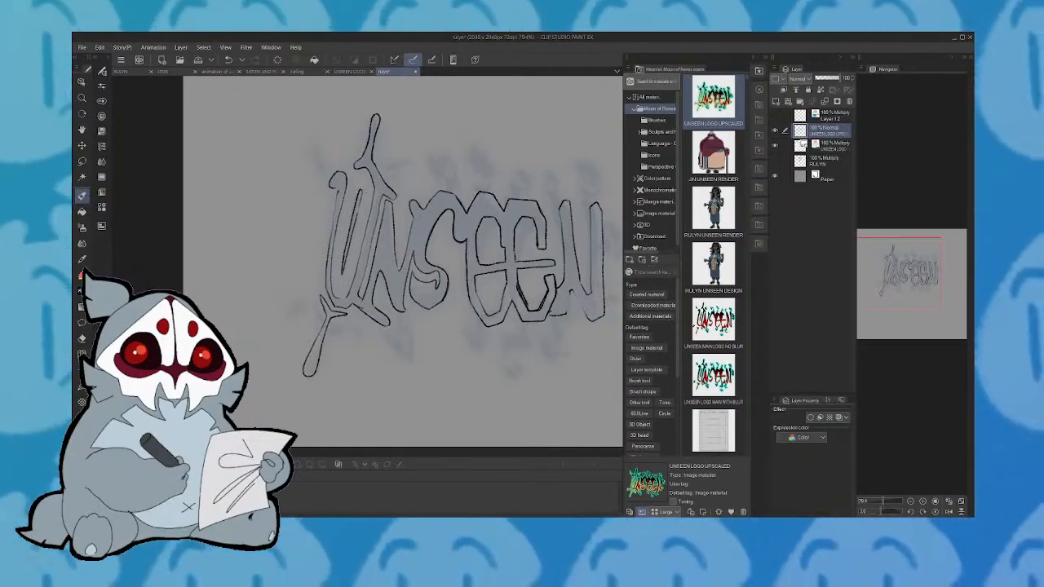
drag(898, 305, 903, 301)
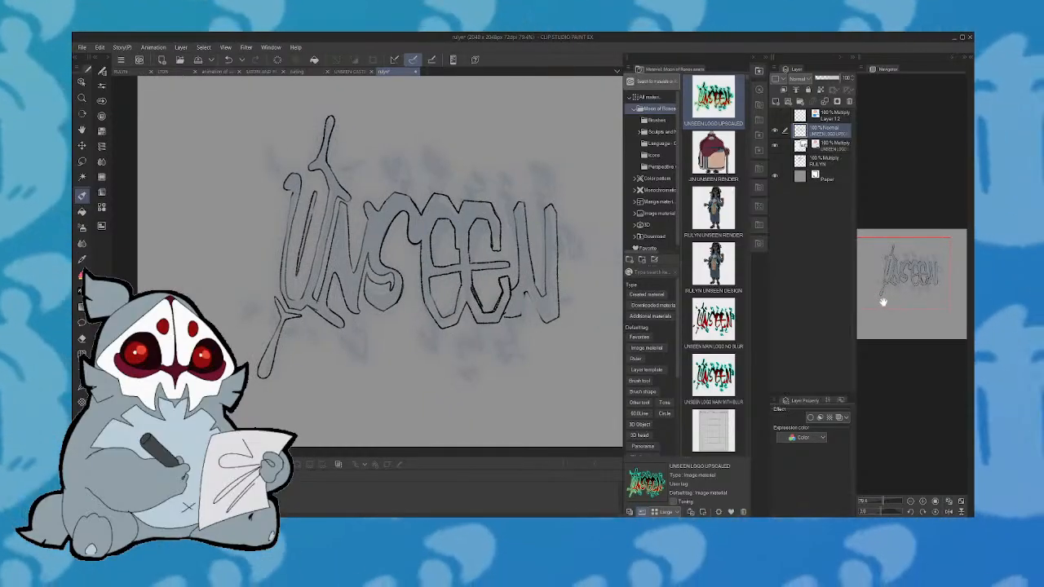
Fill the long drip below the U with black while the faded reference layer is hidden, and show the reference again
click(775, 146)
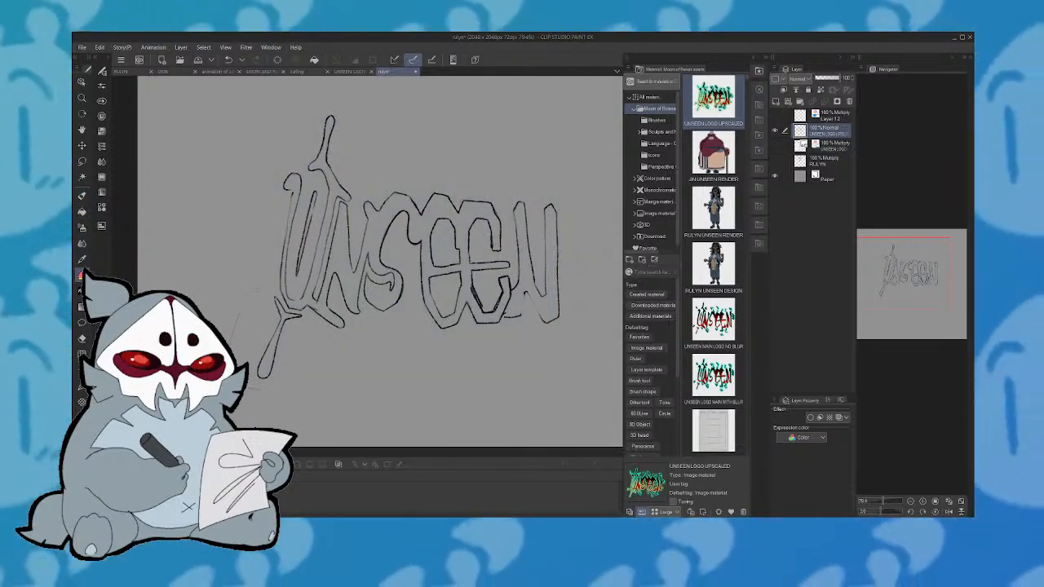
click(274, 346)
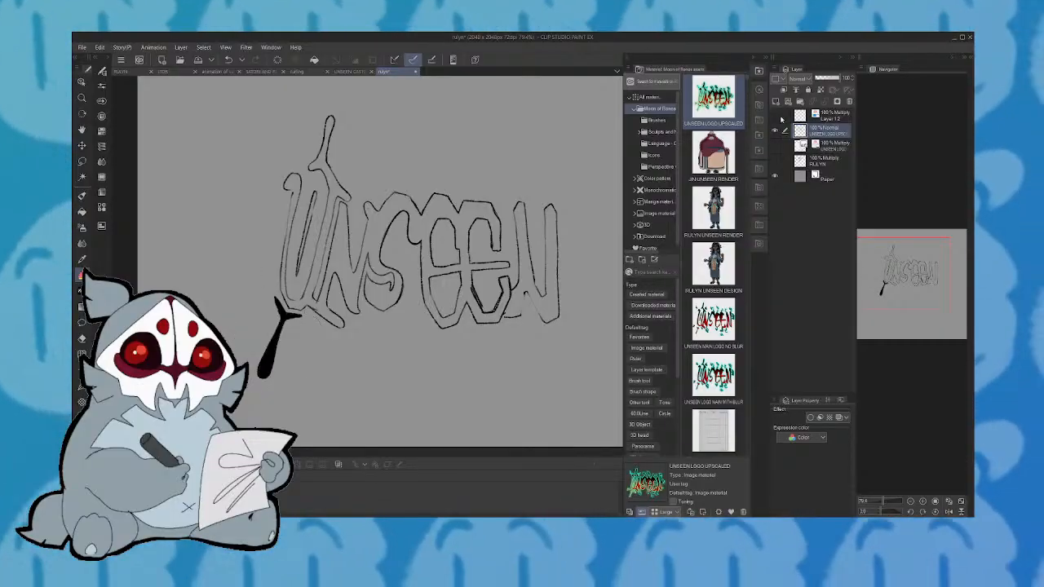
click(775, 145)
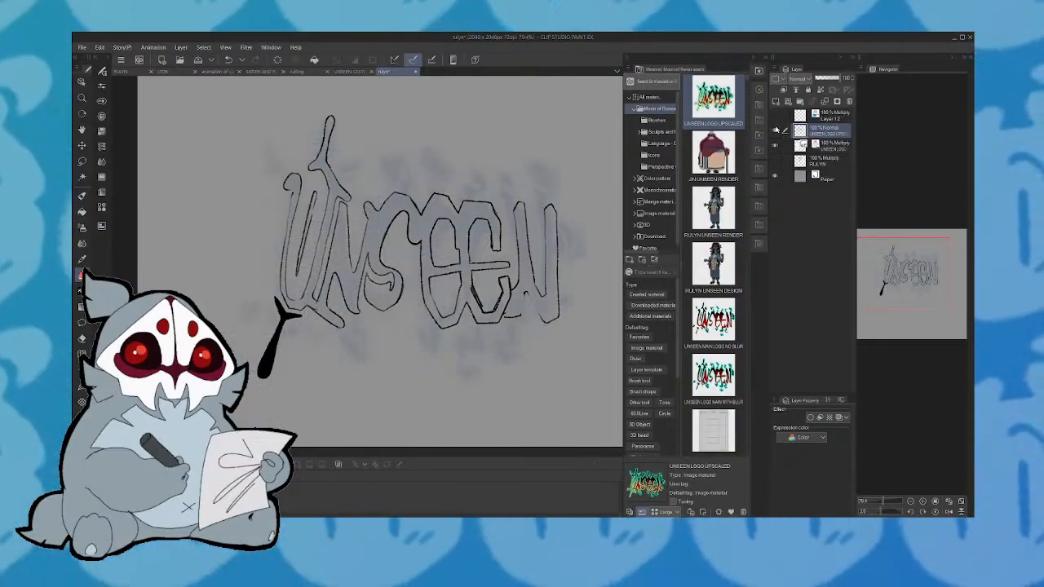
Draw small four-pointed sparkles on both sides of the drip's top and of the spike above the U
key(p)
mouse_move(267, 287)
mouse_down()
mouse_move(267, 300)
mouse_move(249, 295)
mouse_move(269, 312)
mouse_move(313, 318)
mouse_move(317, 330)
mouse_move(320, 320)
mouse_up()
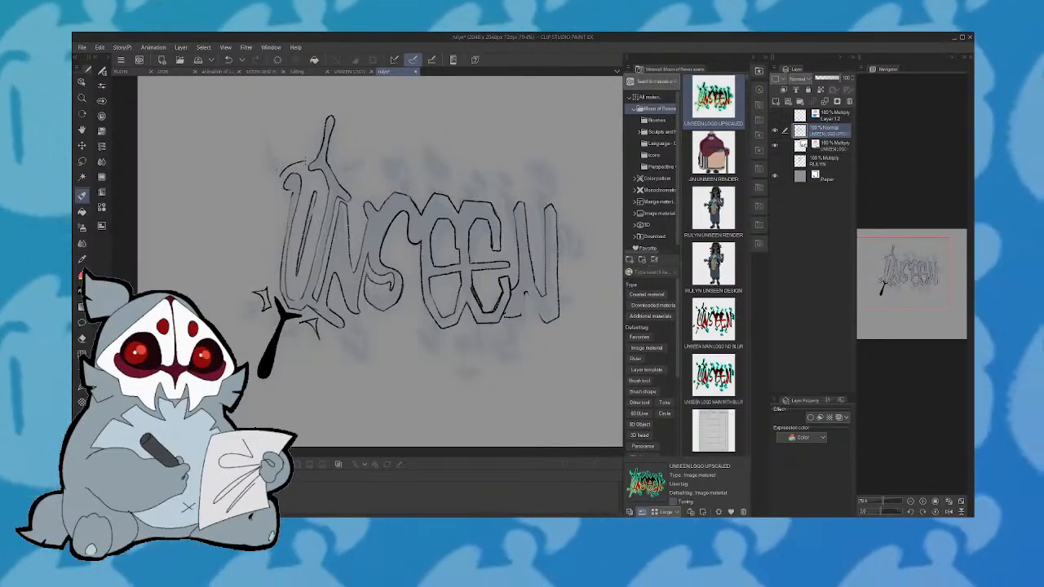
drag(301, 166, 307, 150)
mouse_move(303, 152)
mouse_down()
mouse_move(297, 138)
mouse_move(283, 175)
mouse_up()
mouse_move(282, 175)
mouse_down()
mouse_move(299, 140)
mouse_move(372, 165)
mouse_move(359, 173)
mouse_move(338, 157)
mouse_up()
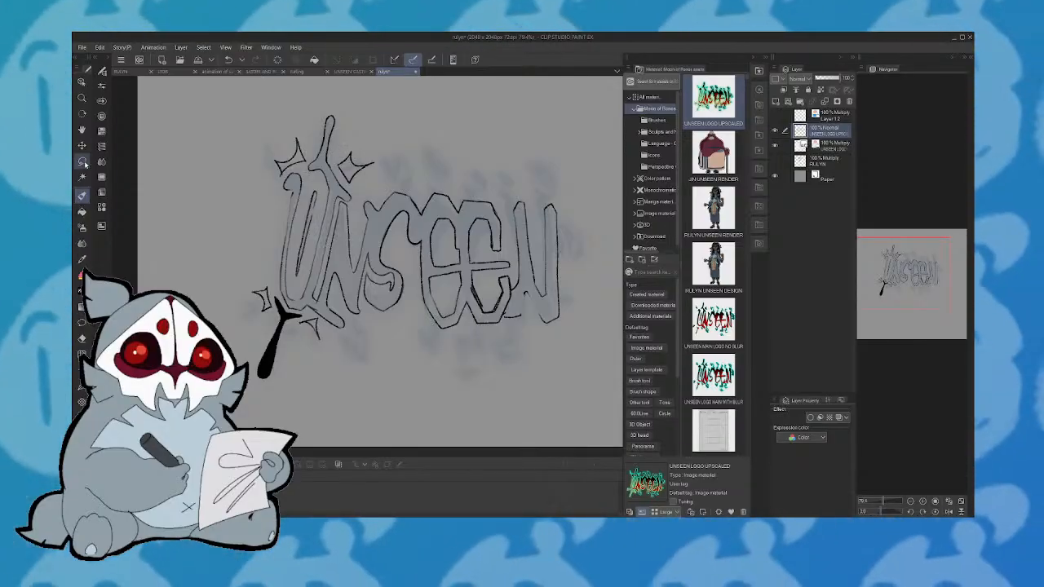
Rework the left side of the spike above the U using a small lasso selection and the pen
click(82, 163)
drag(311, 153, 314, 160)
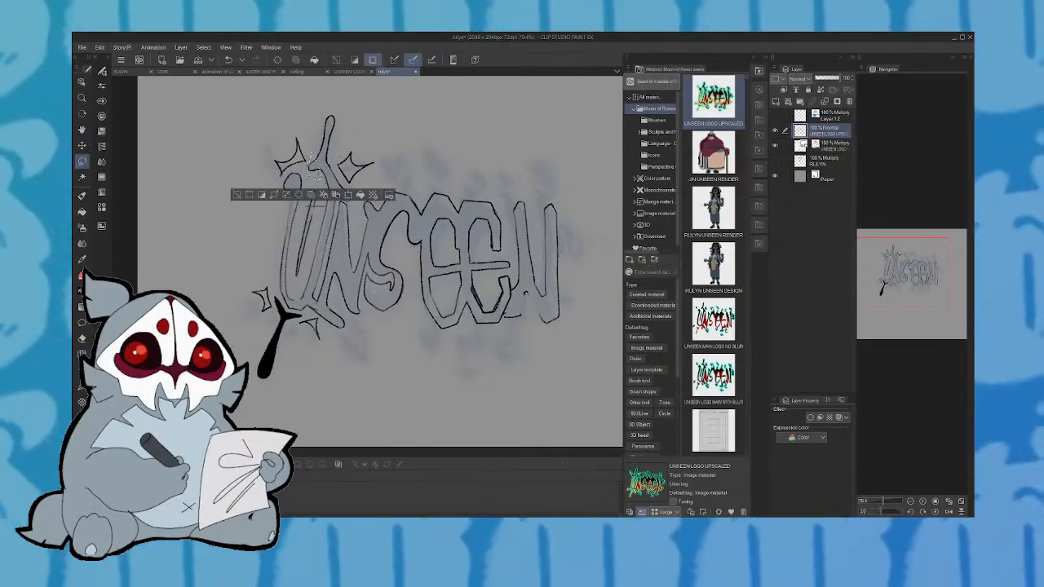
key(ctrl+d)
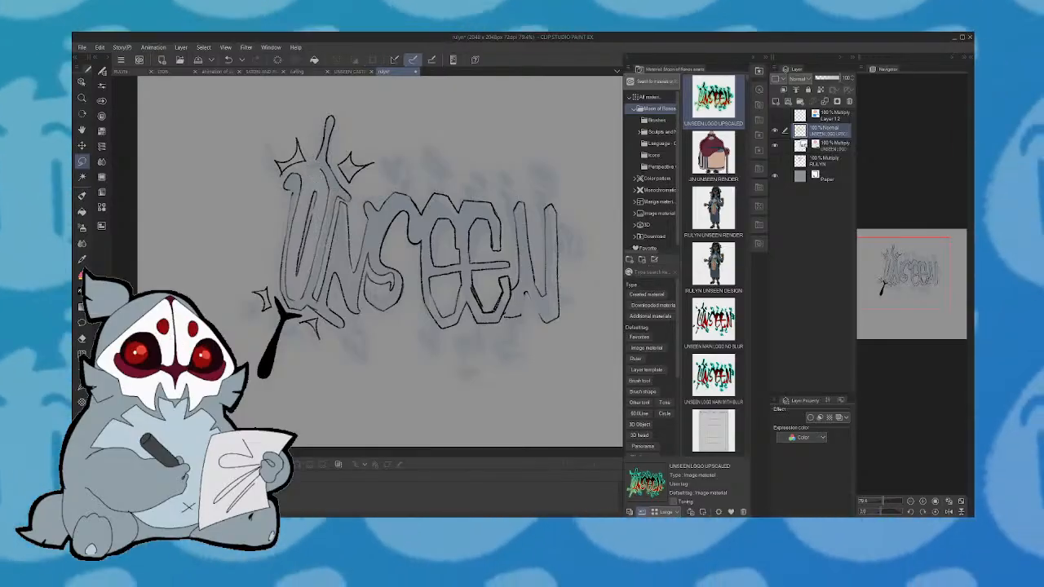
click(84, 197)
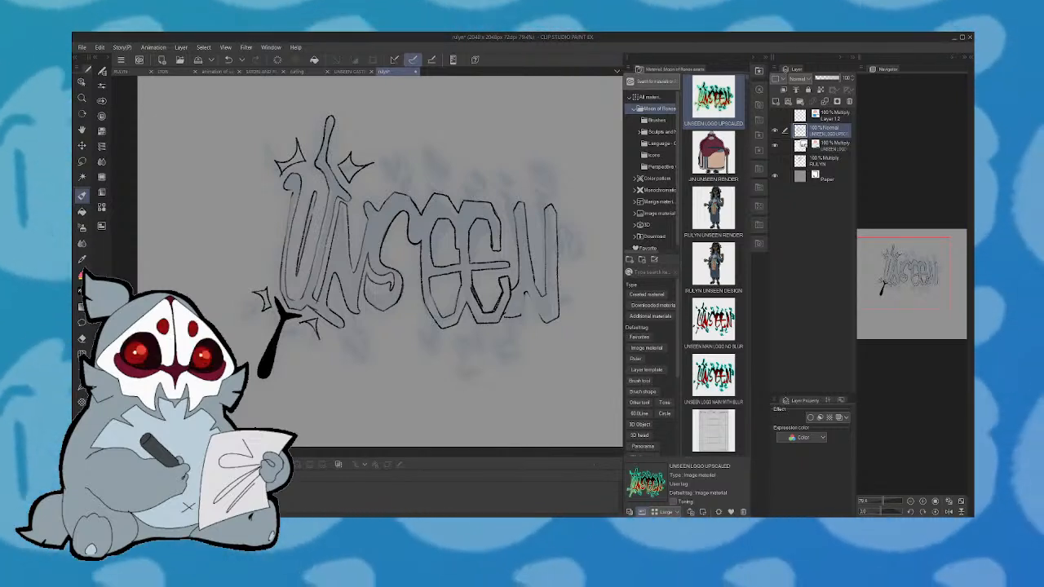
Hide the faded reference layer and fill the two sparkles beside the drip with black, undoing the fills inside the S and first E
click(774, 145)
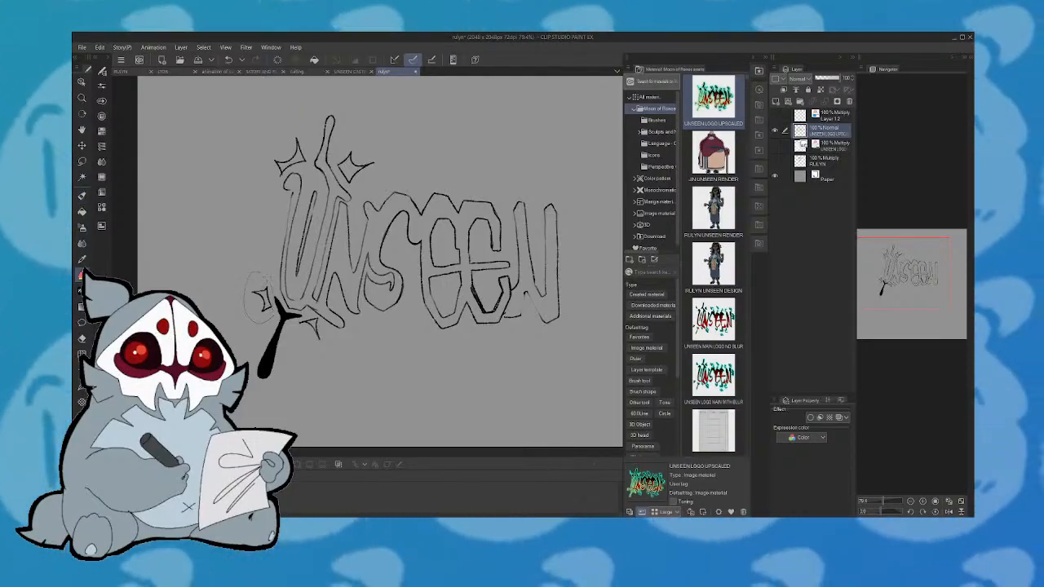
mouse_move(286, 306)
mouse_down()
mouse_move(345, 338)
mouse_move(361, 322)
mouse_move(481, 357)
mouse_move(616, 245)
mouse_move(472, 169)
mouse_up()
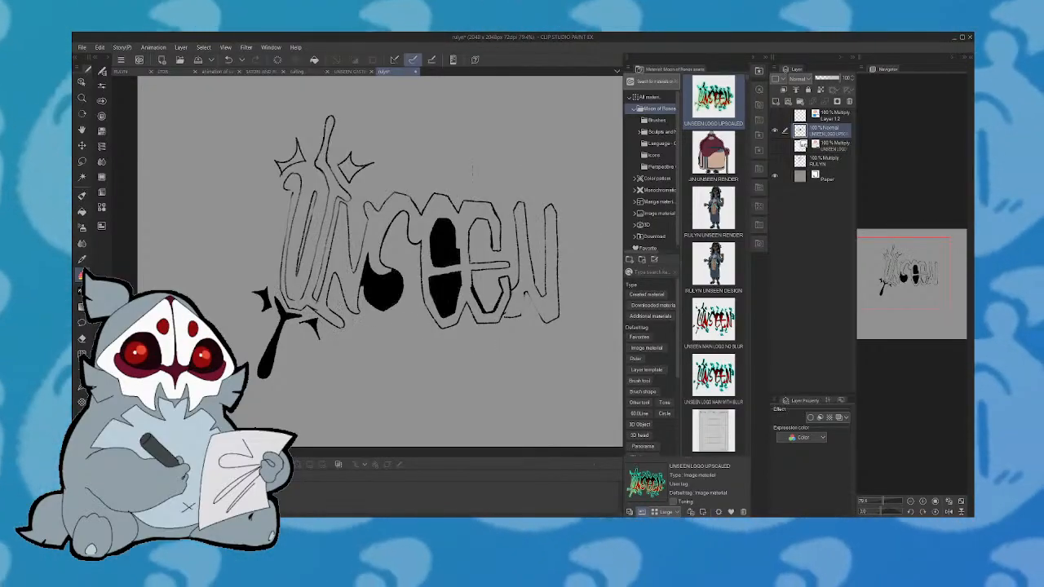
click(228, 59)
key(p)
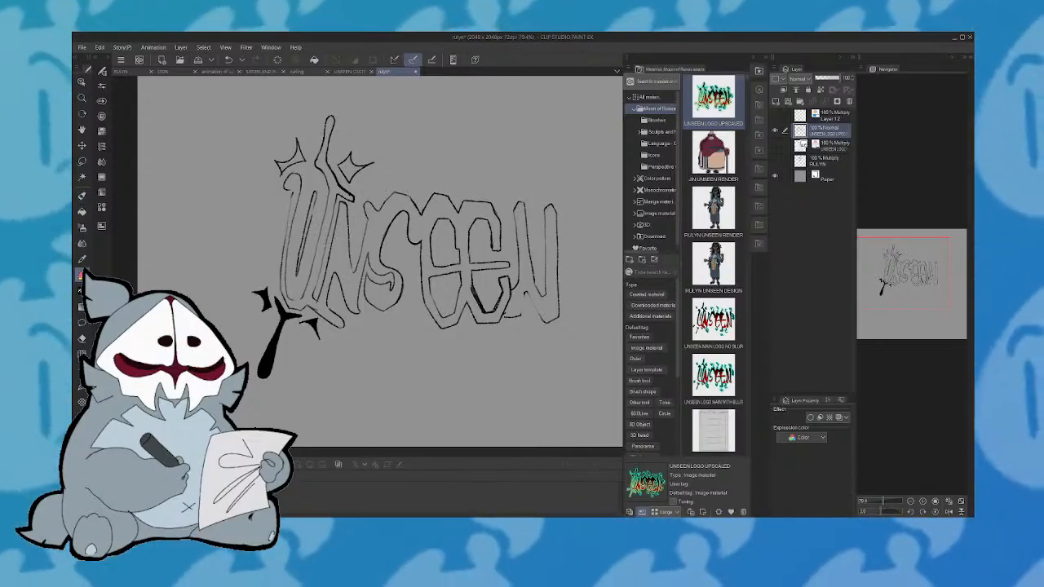
Try to fill the left edge of the U and the whole UNSEEN word by tracing an enclosing fill outline around the letters
drag(286, 313, 287, 263)
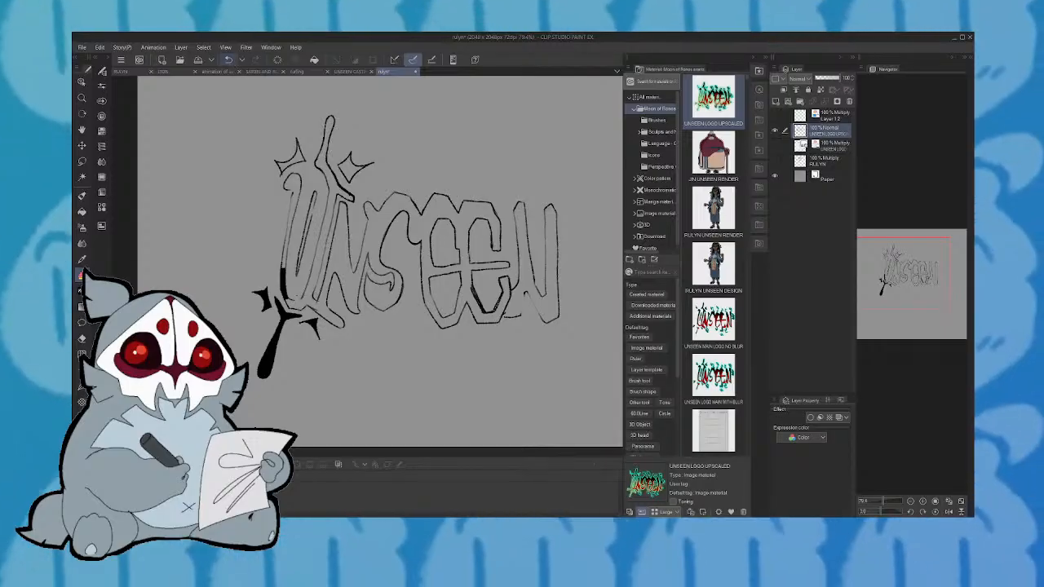
key(ctrl+z)
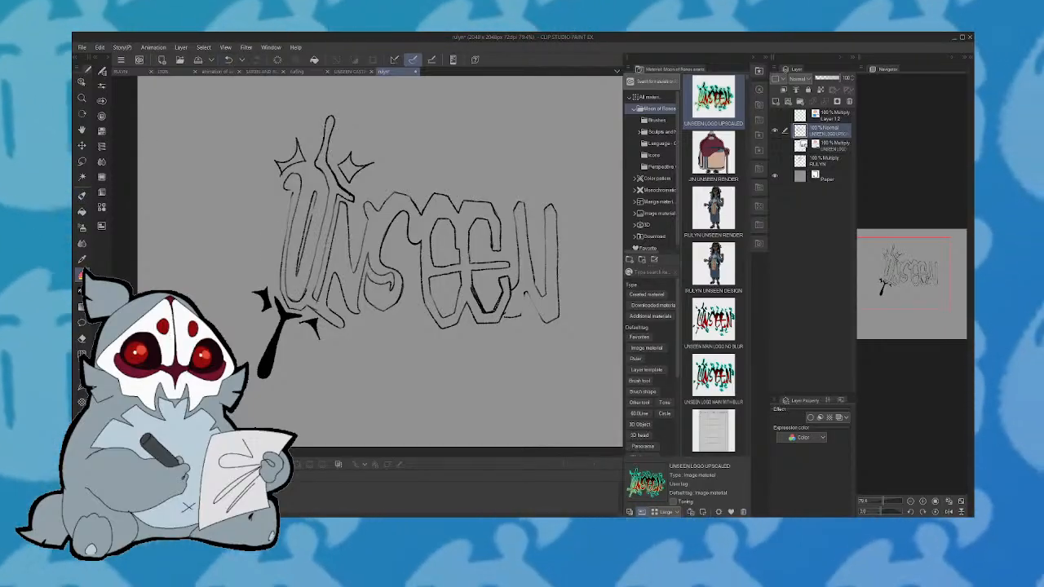
drag(268, 253, 271, 300)
mouse_move(285, 303)
mouse_down()
mouse_move(309, 320)
mouse_move(359, 322)
mouse_move(416, 294)
mouse_up()
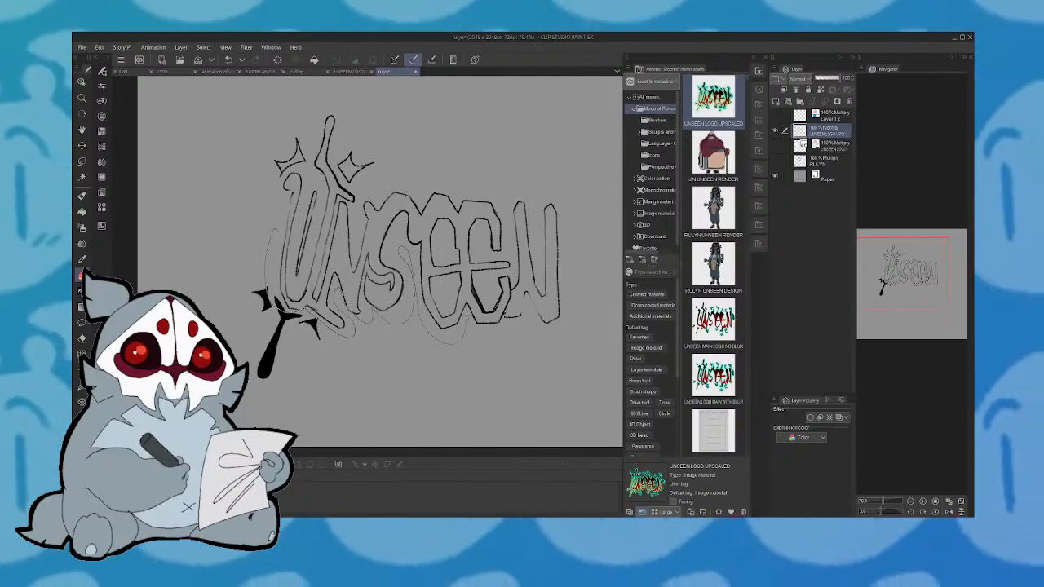
mouse_move(470, 317)
mouse_down()
mouse_move(506, 346)
mouse_move(563, 310)
mouse_up()
mouse_move(526, 186)
mouse_down()
mouse_move(546, 184)
mouse_move(512, 235)
mouse_up()
drag(450, 290, 465, 279)
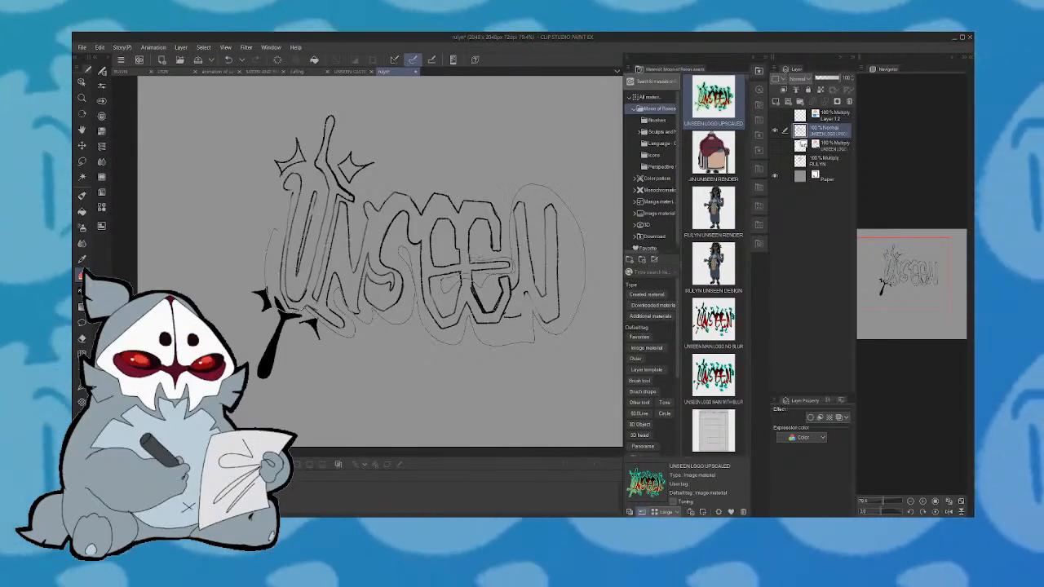
drag(460, 262, 511, 259)
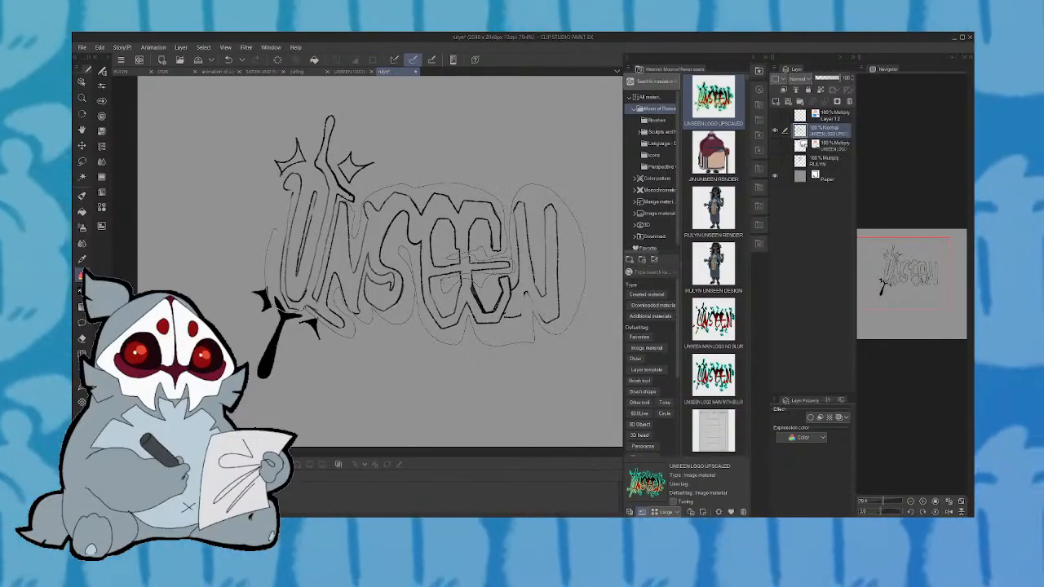
mouse_move(335, 237)
mouse_down()
mouse_move(338, 210)
mouse_move(359, 202)
mouse_up()
drag(318, 116, 335, 111)
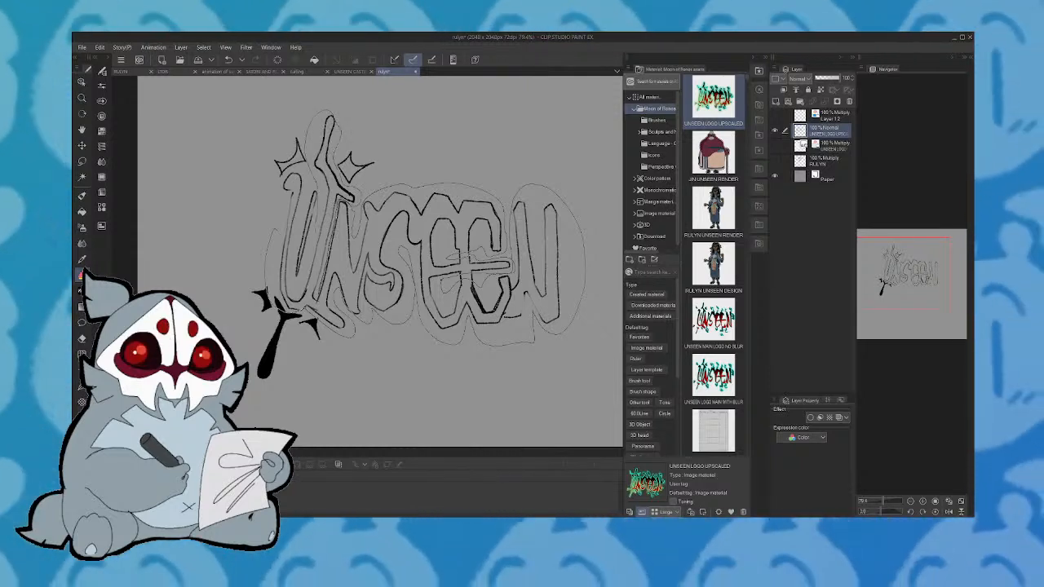
Try enclosing fills around the U's left stroke and the bowl of the S, and undo them
drag(313, 238, 314, 263)
drag(311, 271, 292, 289)
drag(289, 228, 284, 301)
drag(368, 262, 383, 311)
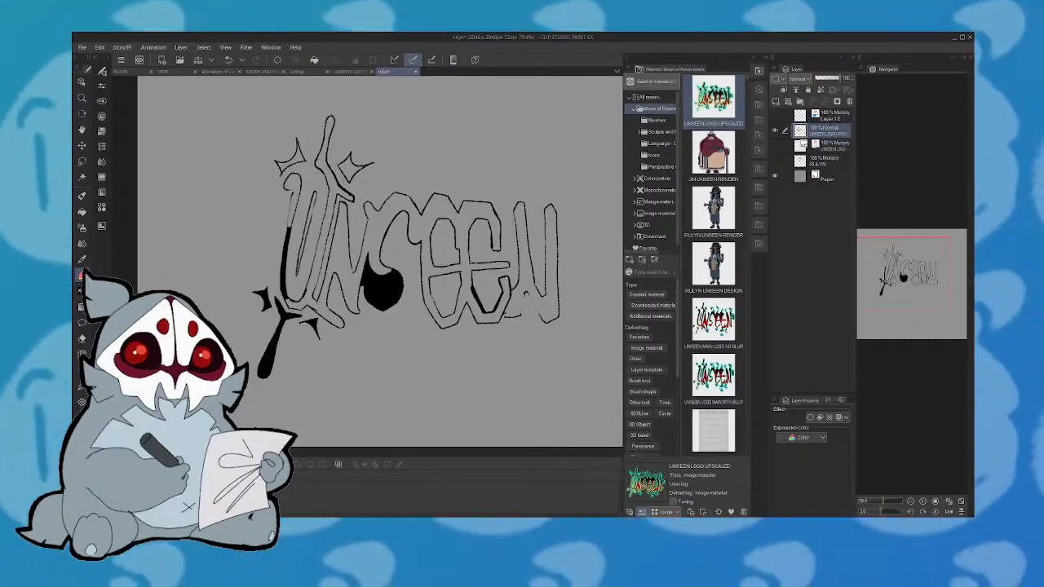
key(ctrl+z)
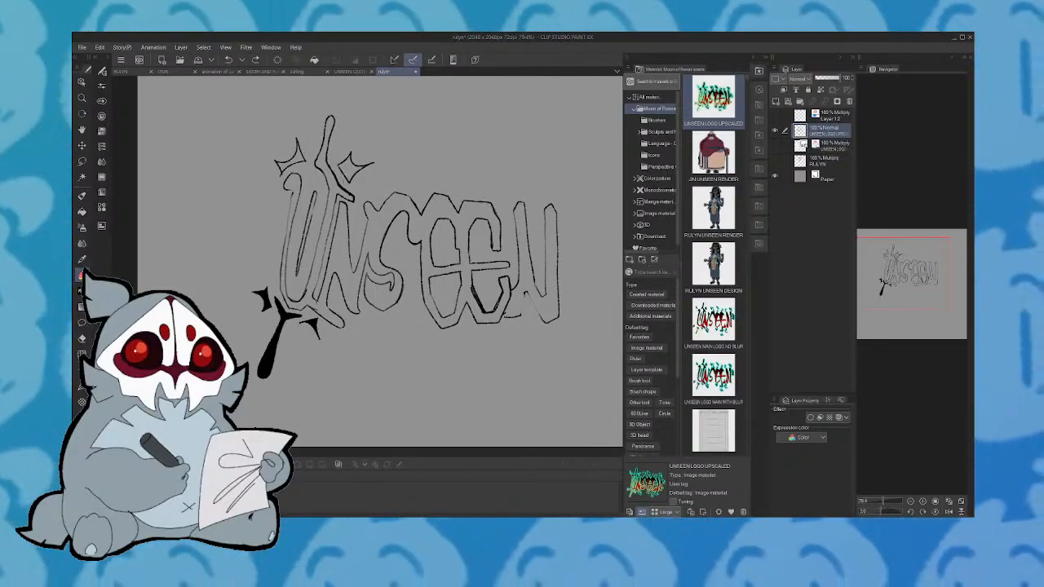
key(ctrl+z)
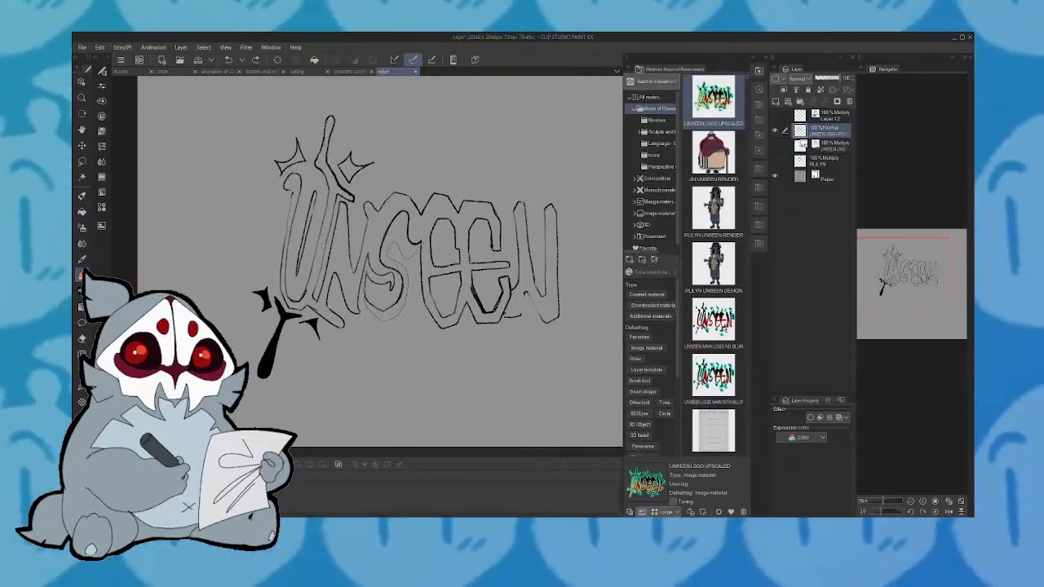
Fill the spike, the right side of the U, the first N, the S and both E's with black
key(ctrl+y)
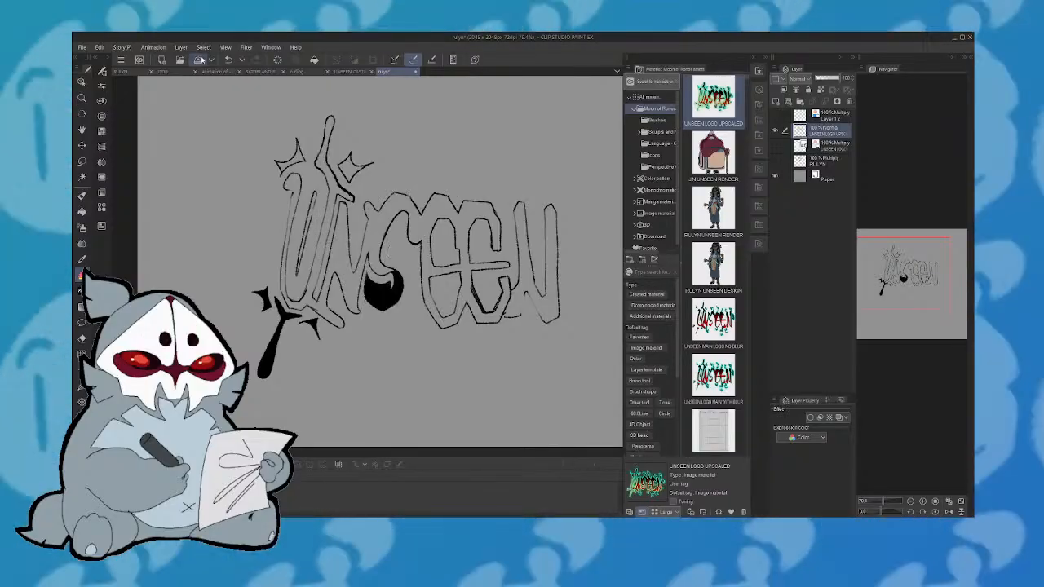
key(ctrl+z)
mouse_move(363, 298)
mouse_down()
mouse_move(407, 265)
mouse_move(428, 215)
mouse_move(366, 203)
mouse_move(364, 230)
mouse_up()
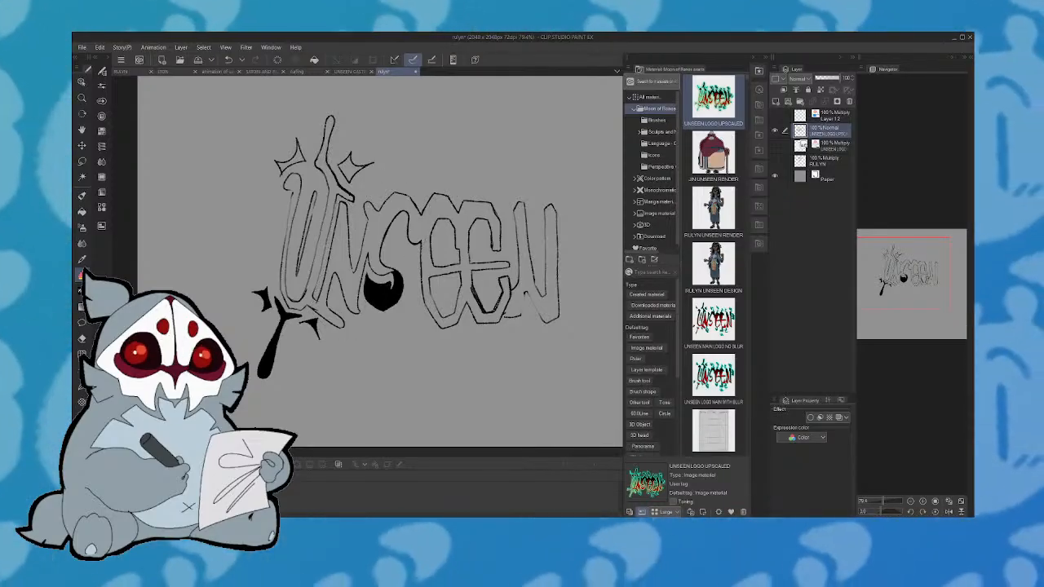
click(228, 64)
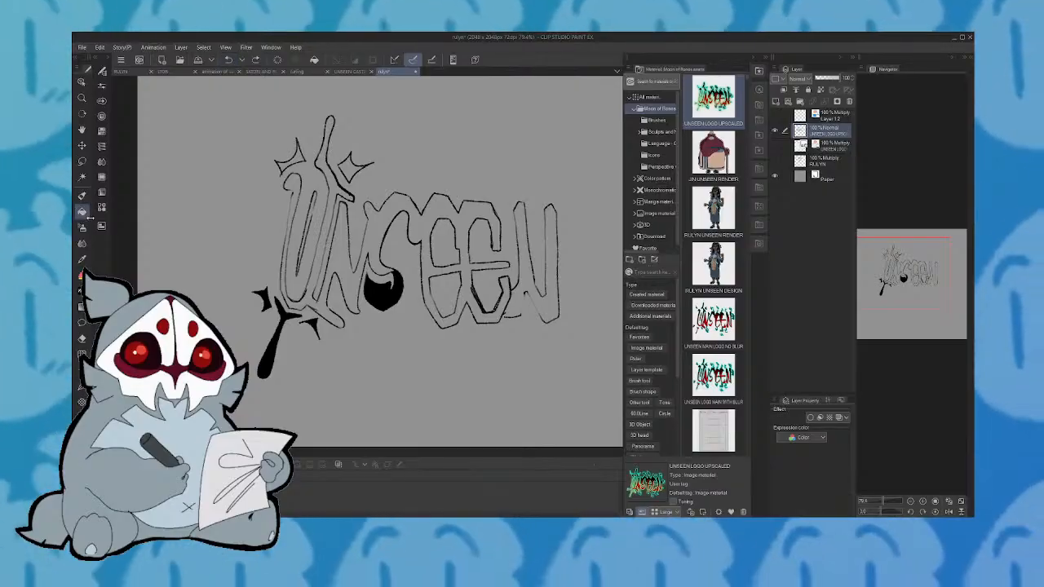
key(ctrl+y)
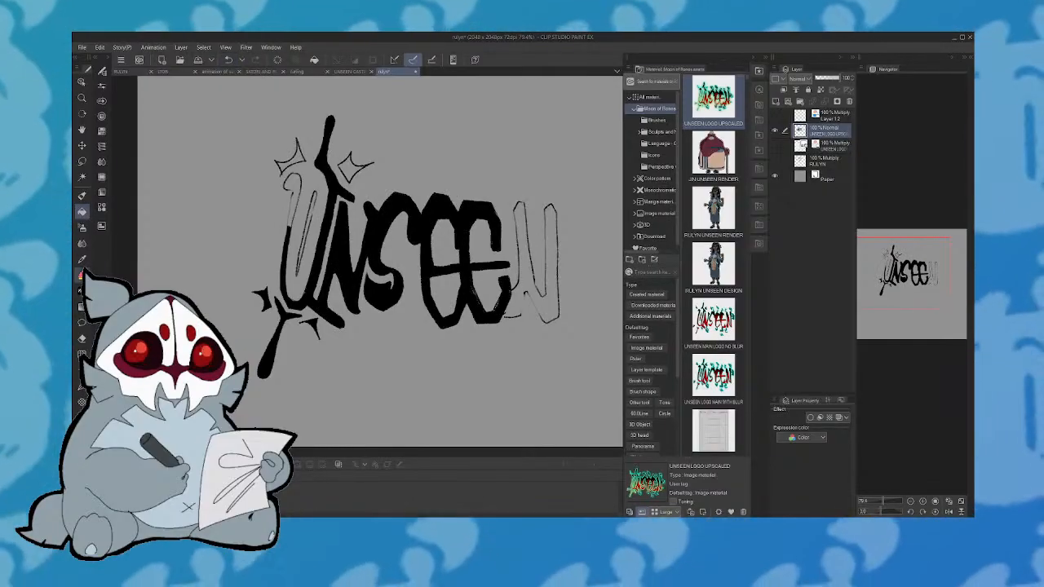
Redraw the upper part of the U's left stroke and fill it and the two sparkles beside the spike with black
click(81, 276)
drag(300, 173, 279, 226)
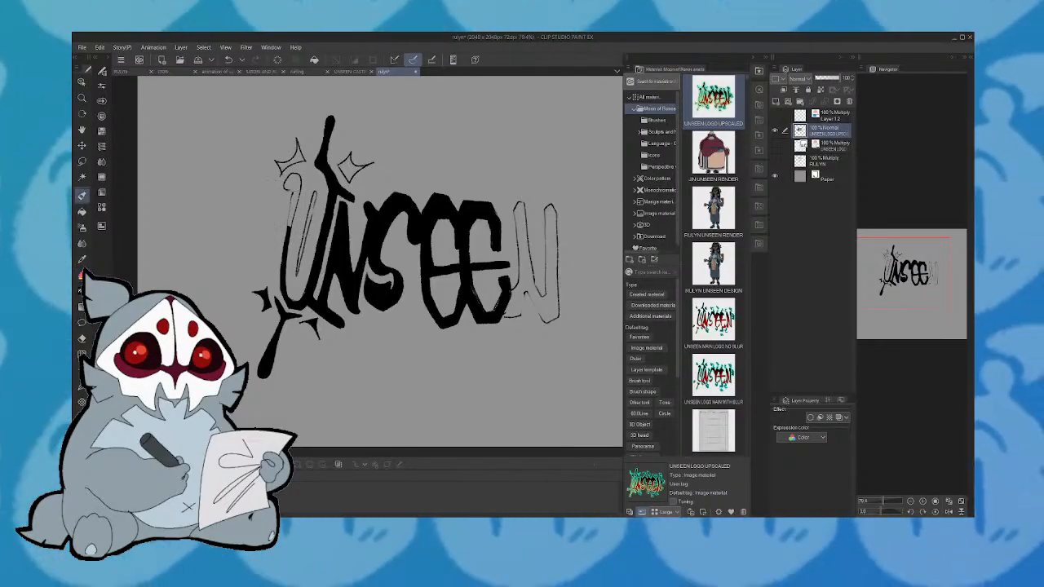
mouse_move(289, 204)
mouse_down()
mouse_move(288, 234)
mouse_move(309, 233)
mouse_up()
drag(298, 173, 287, 227)
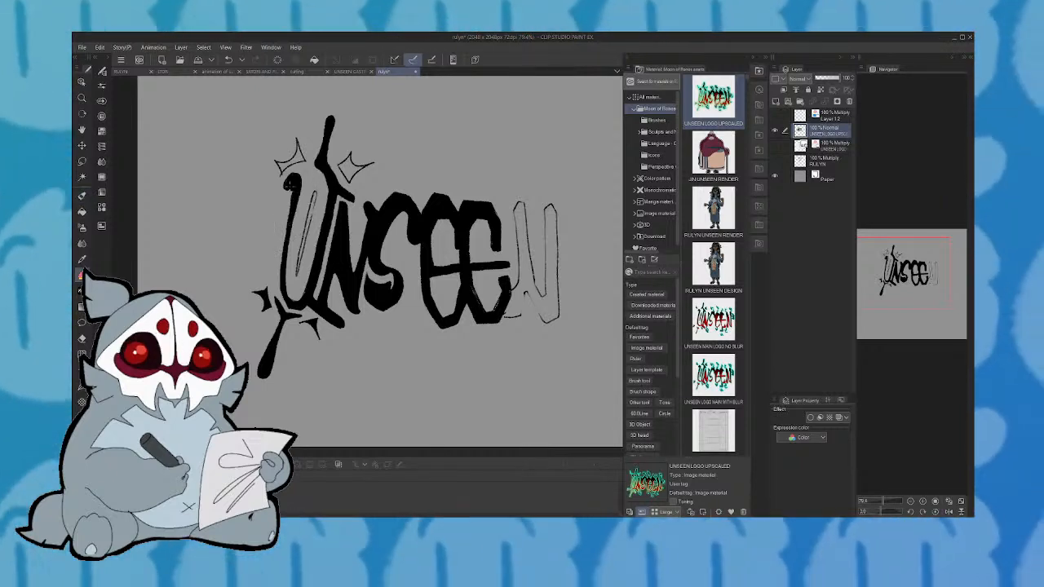
click(227, 62)
mouse_move(276, 147)
mouse_down()
mouse_move(296, 173)
mouse_move(341, 148)
mouse_up()
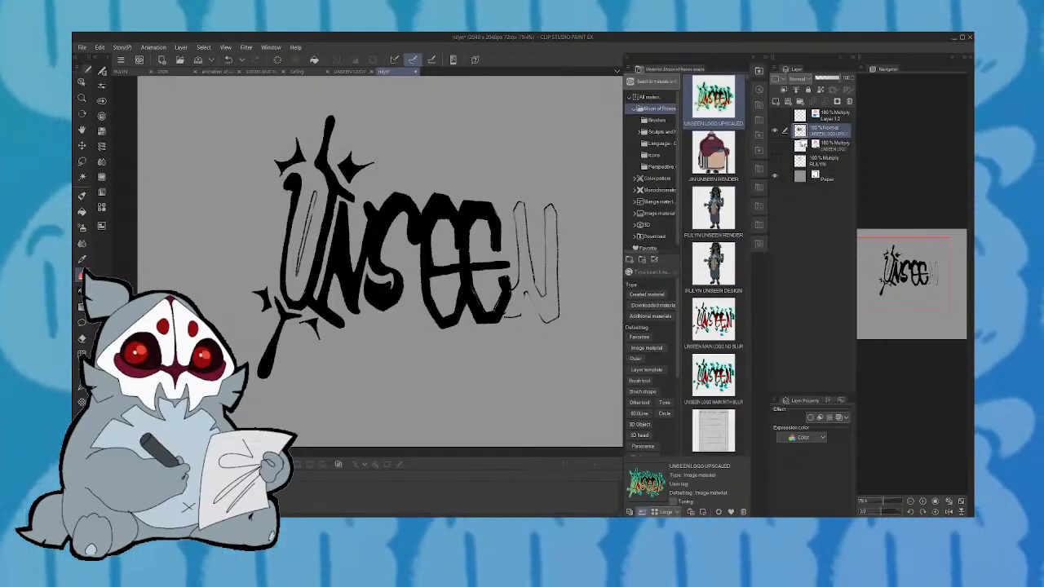
Close the gaps in the last N's outline with the pen and fill the letter with black
mouse_move(509, 281)
mouse_down()
mouse_move(504, 328)
mouse_move(522, 327)
mouse_up()
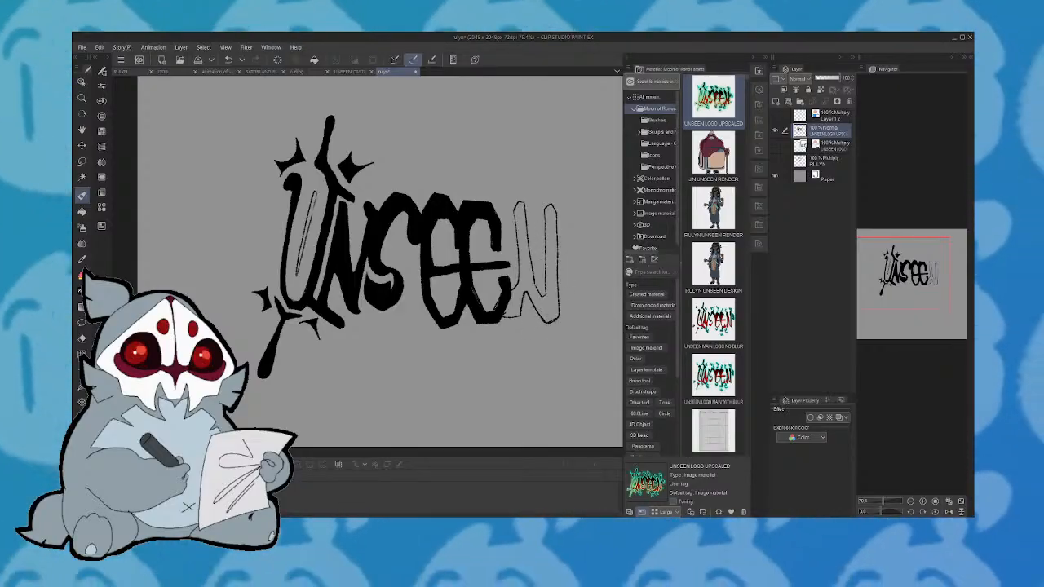
key(u)
mouse_move(528, 193)
mouse_down()
mouse_move(507, 214)
mouse_move(490, 285)
mouse_move(520, 330)
mouse_up()
drag(555, 173, 528, 191)
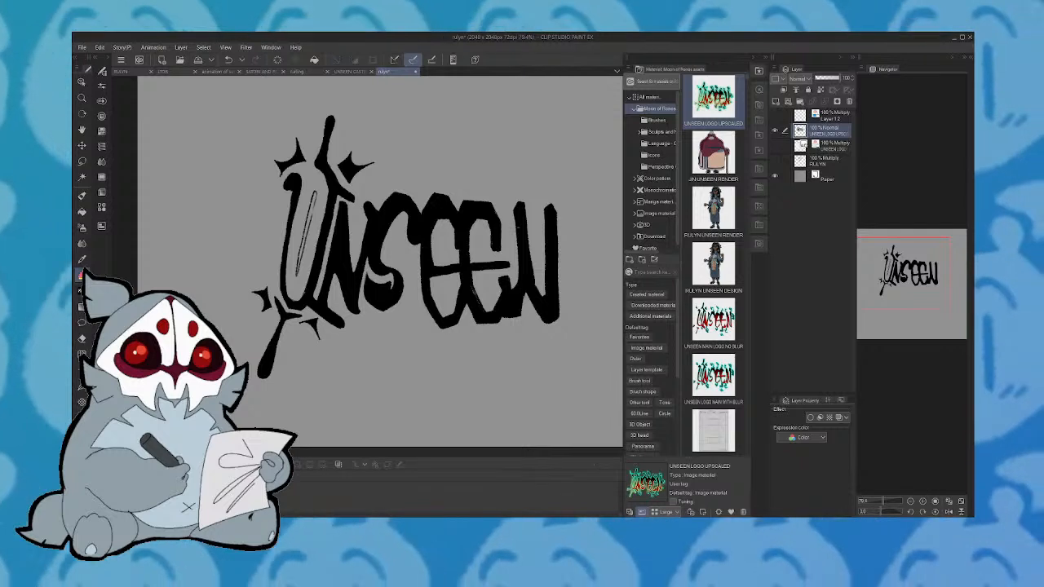
Touch up the edges of the two E's with the pen and check the lettering in a mirrored view
key(p)
drag(430, 272, 433, 298)
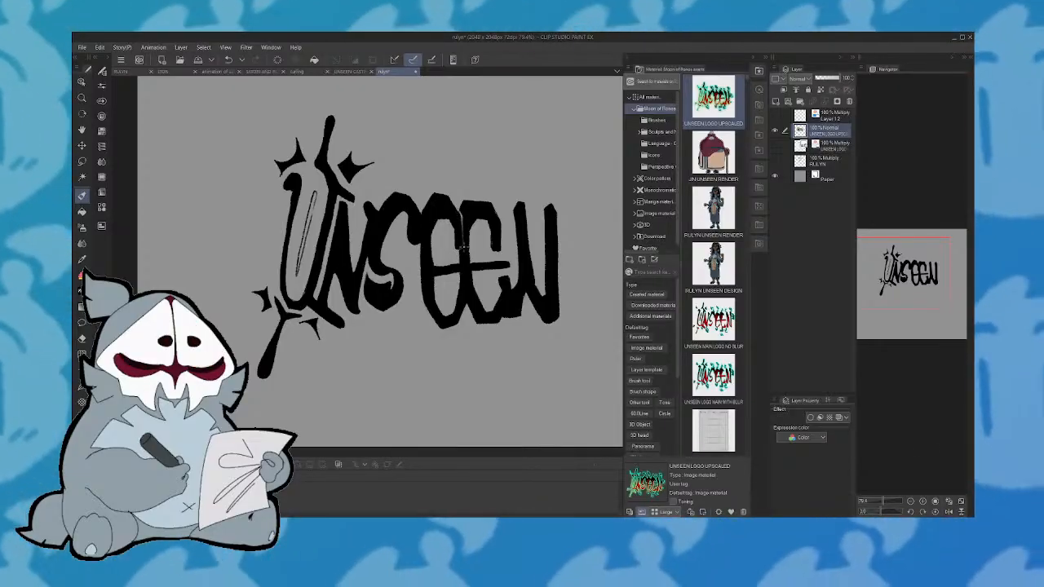
click(949, 510)
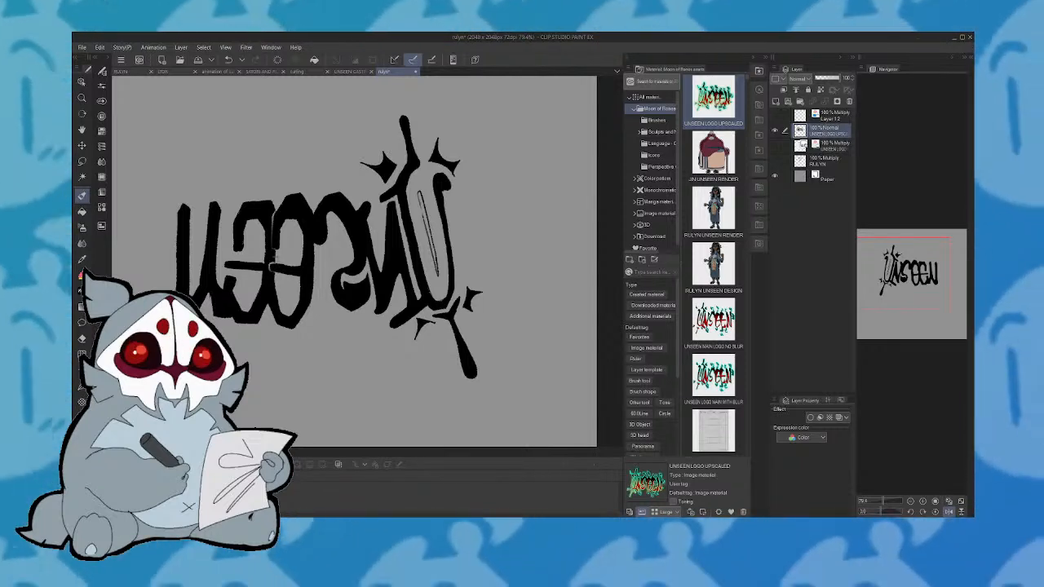
click(949, 512)
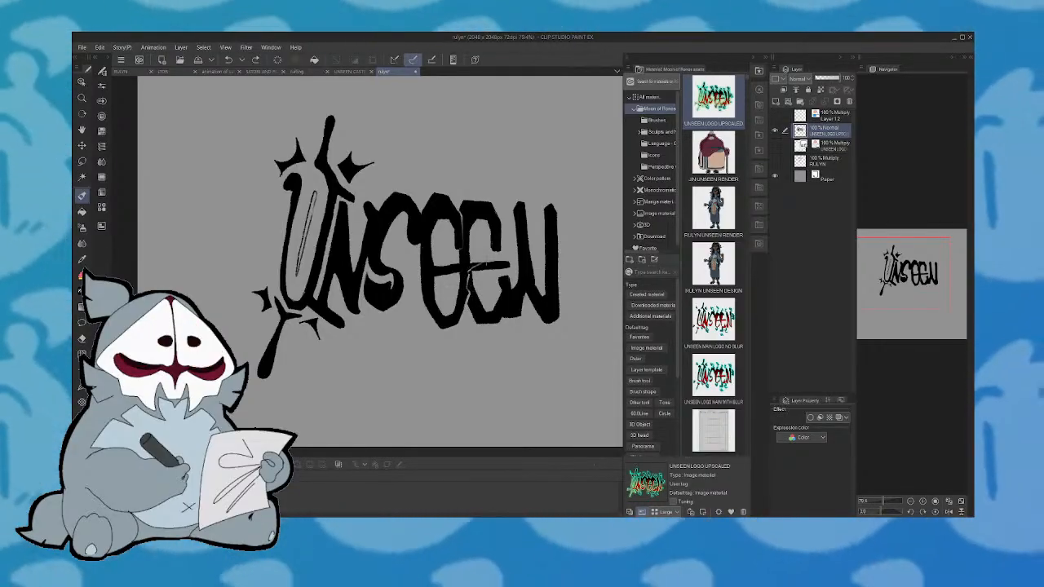
Undo the last strokes on the second E, and touch up the lower curve of the S with solid black
key(ctrl+z)
key(ctrl+z)
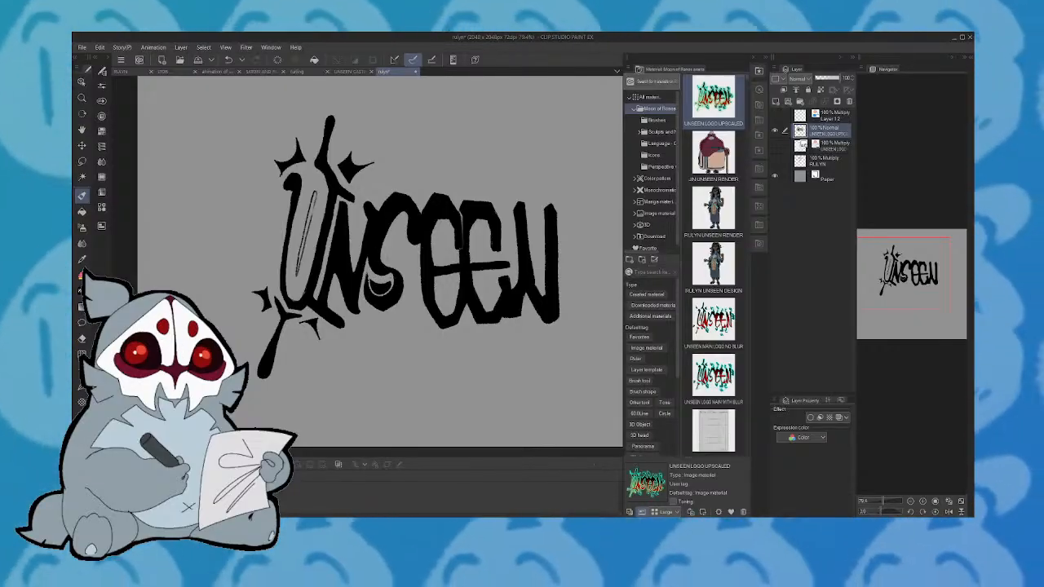
click(81, 211)
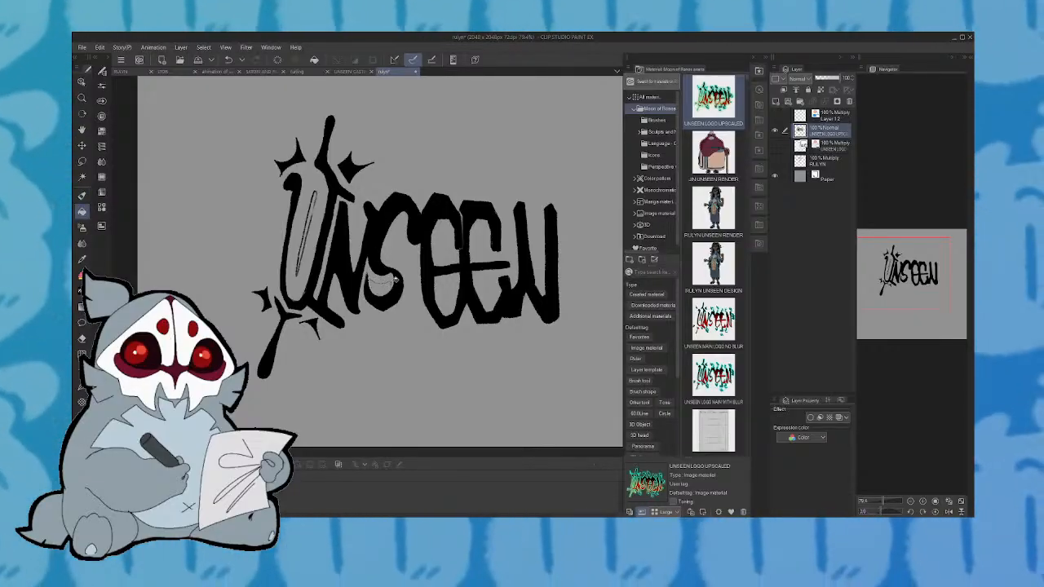
key(p)
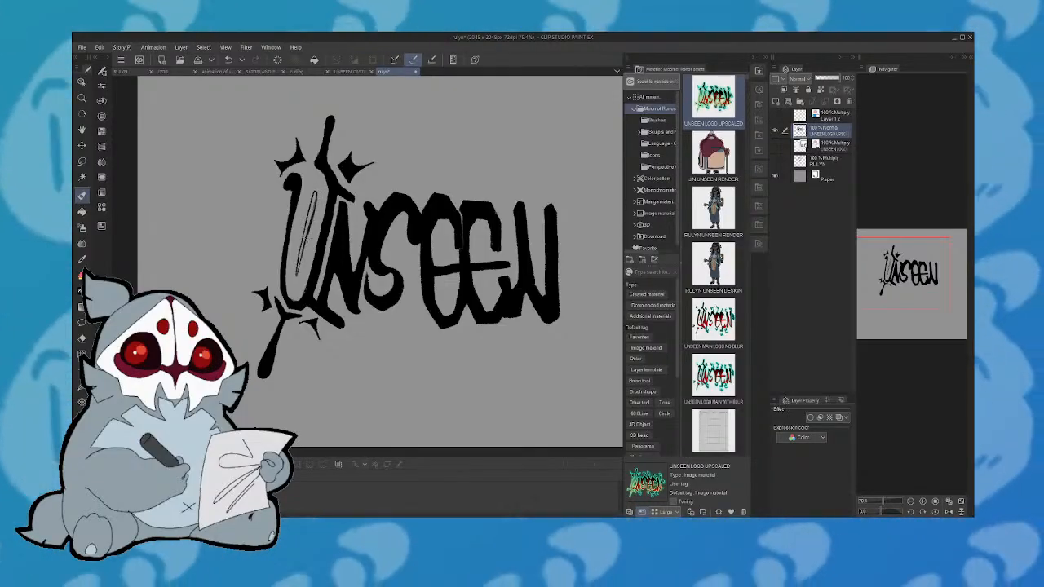
Fill the narrow sliver inside the U with black and thicken the sparkle just below the U with the pen
key(g)
click(304, 239)
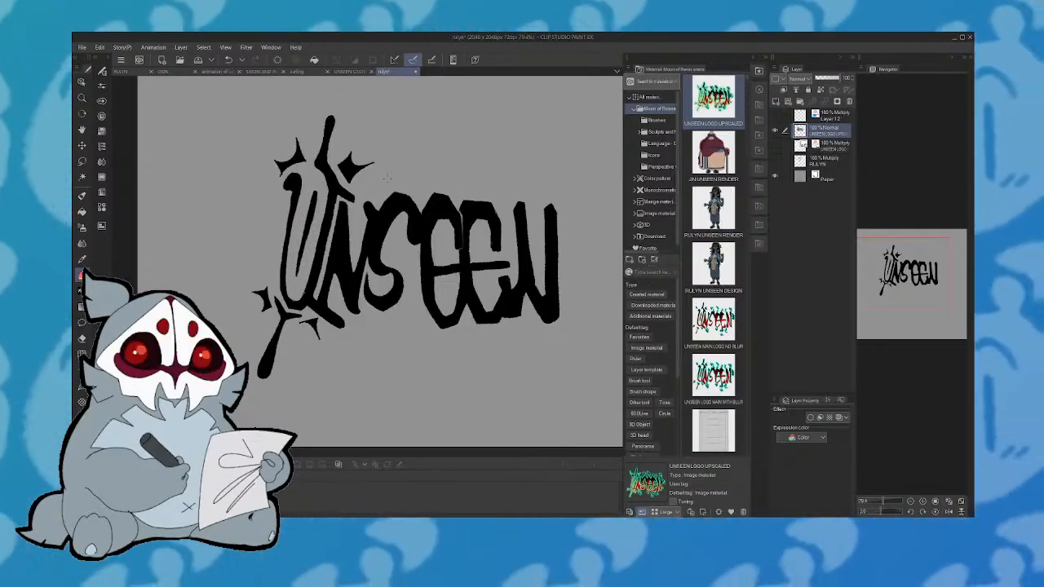
click(82, 196)
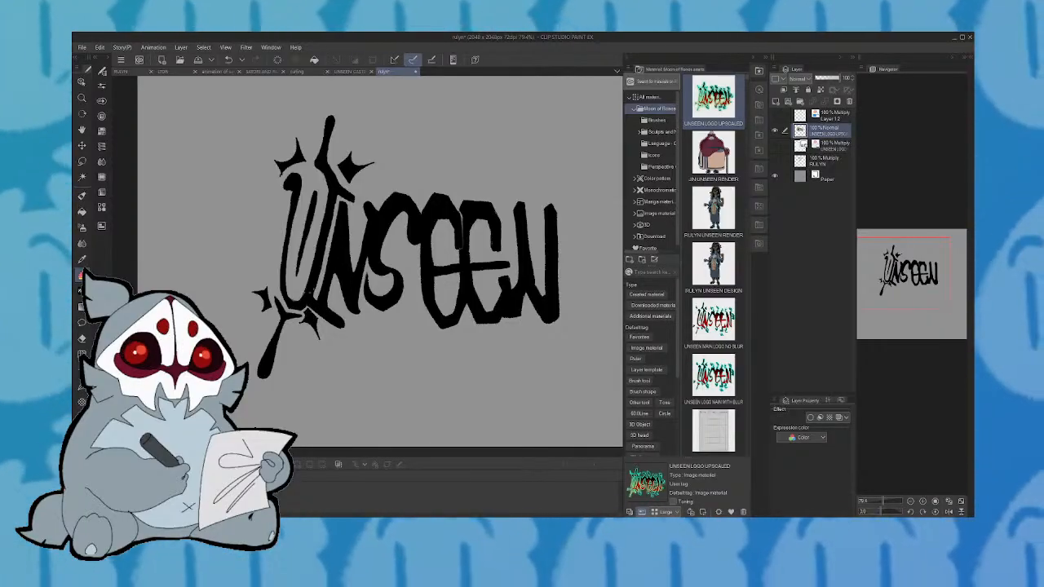
Try adding small pointed peaks on top of the two E's with the pen, and undo them
key(p)
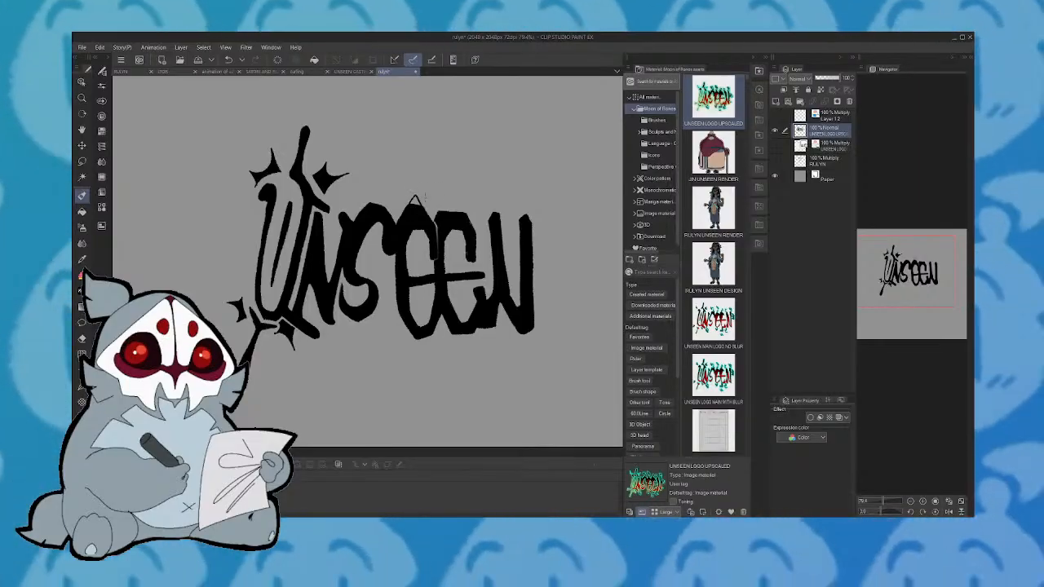
click(228, 60)
mouse_move(442, 210)
mouse_down()
mouse_move(452, 203)
mouse_move(467, 213)
mouse_up()
key(ctrl+z)
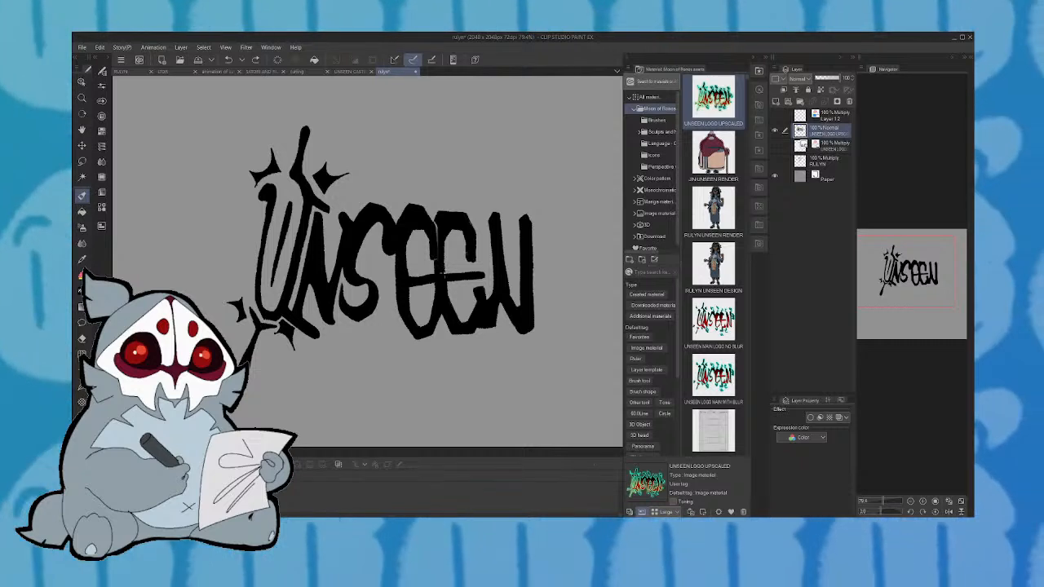
Refine the two E's with thin gaps around their shared crossbar, check them in a mirrored view, and save the document
drag(445, 243, 469, 243)
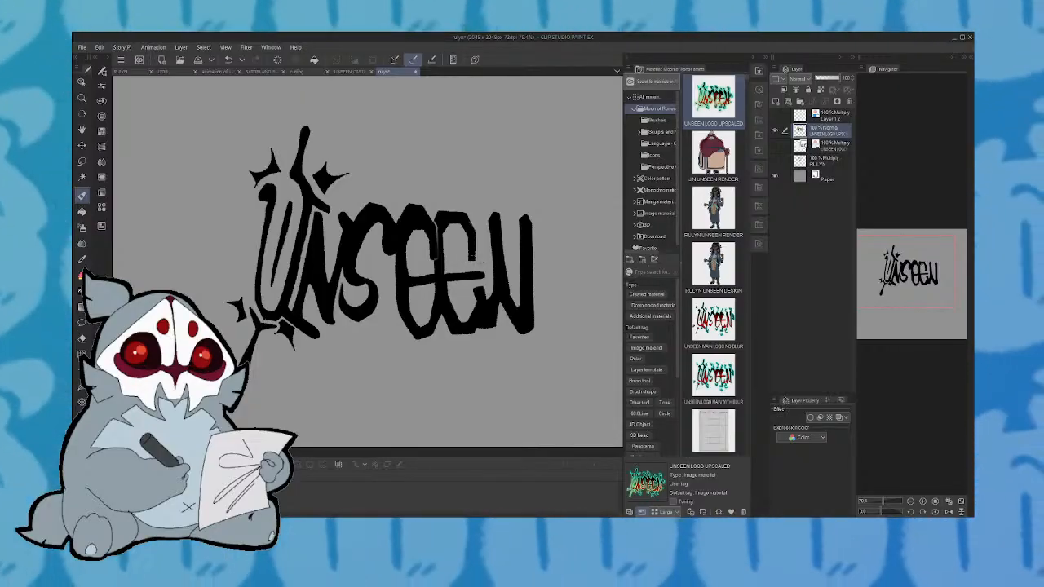
click(948, 512)
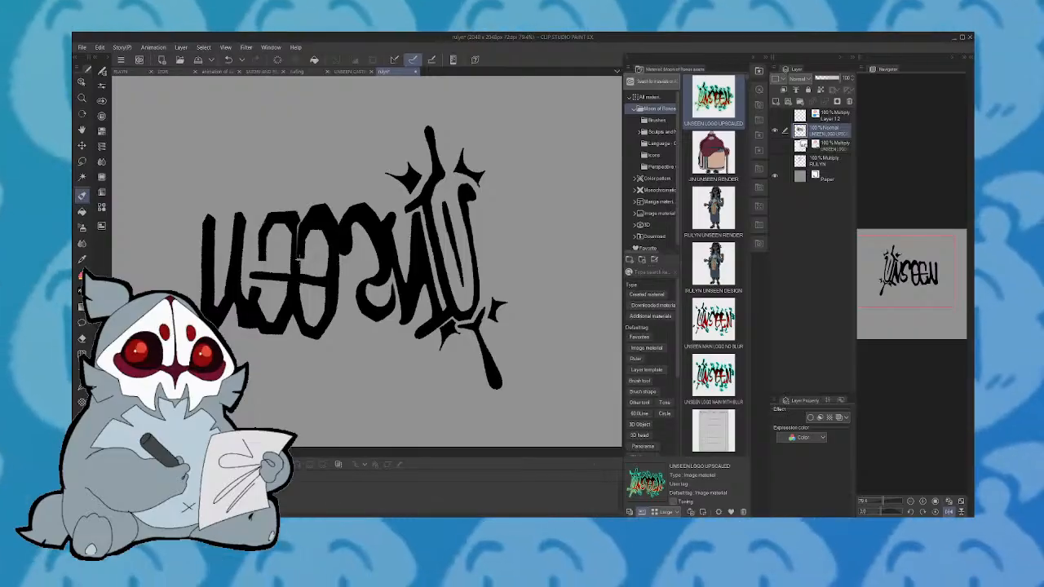
click(948, 512)
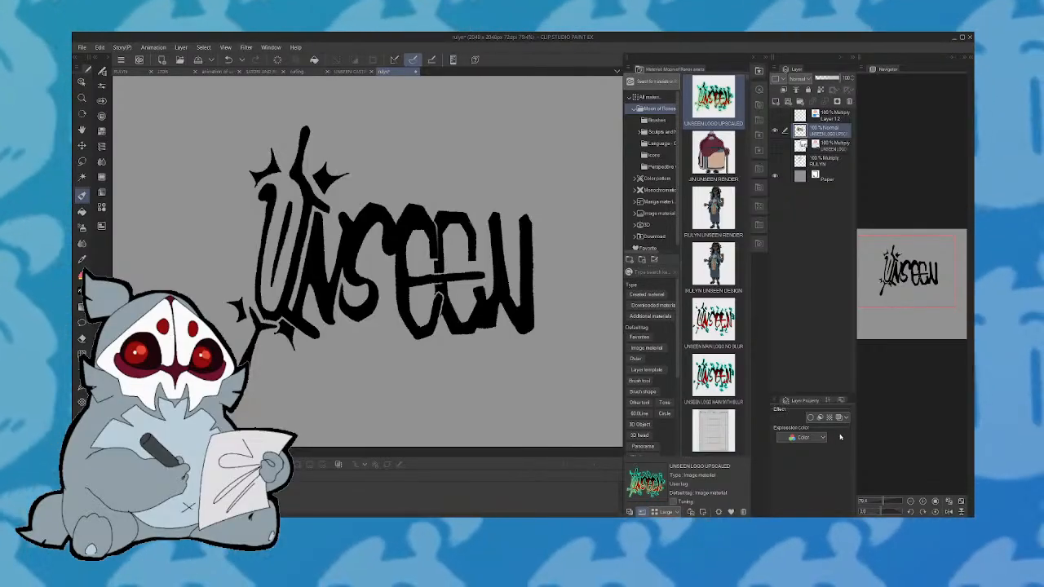
key(ctrl+s)
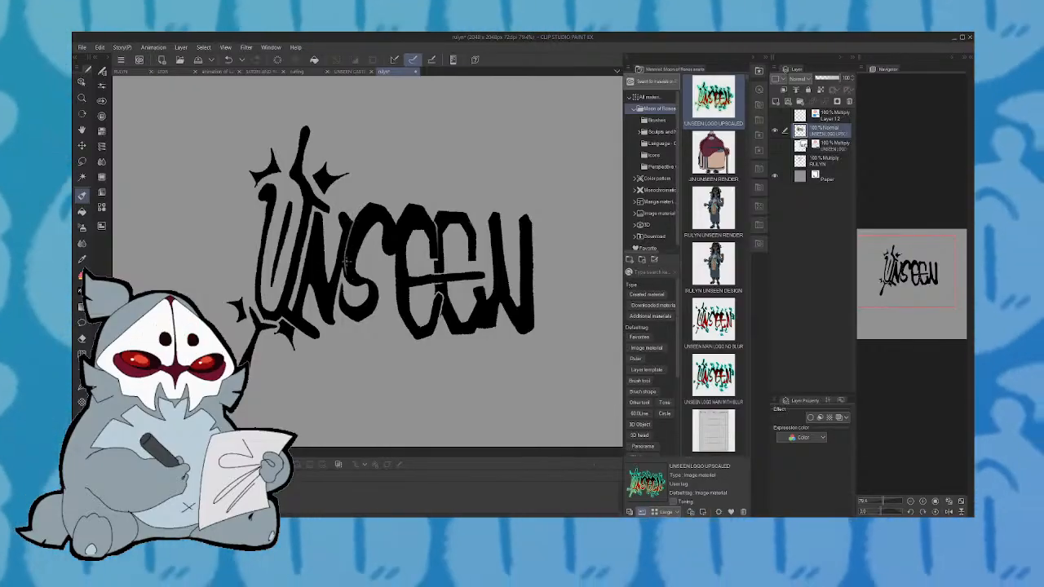
Cut thin gaps between the first N and the S and between the second E and the last N, checking the lettering mirrored
click(949, 511)
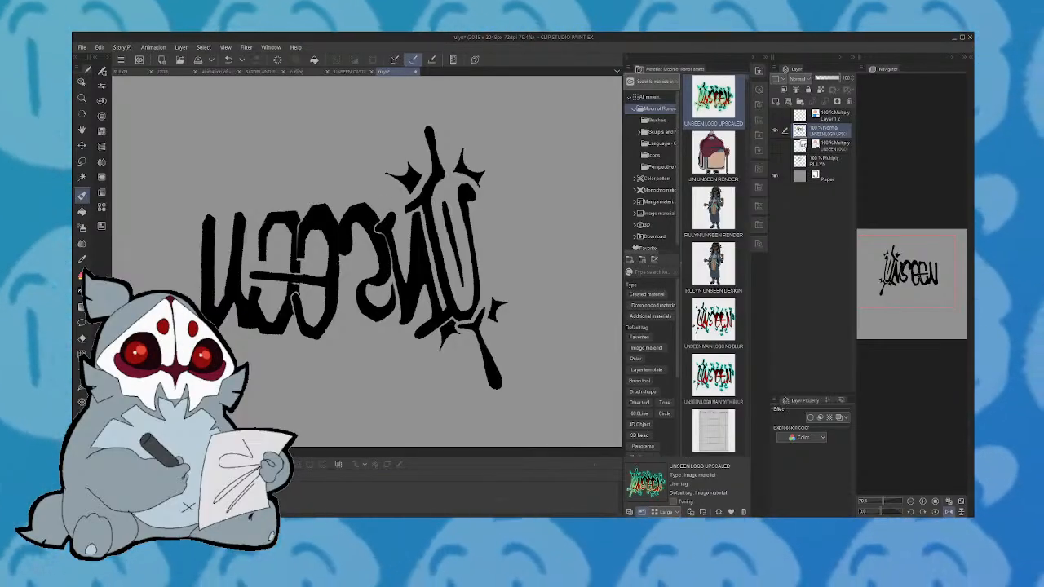
click(949, 511)
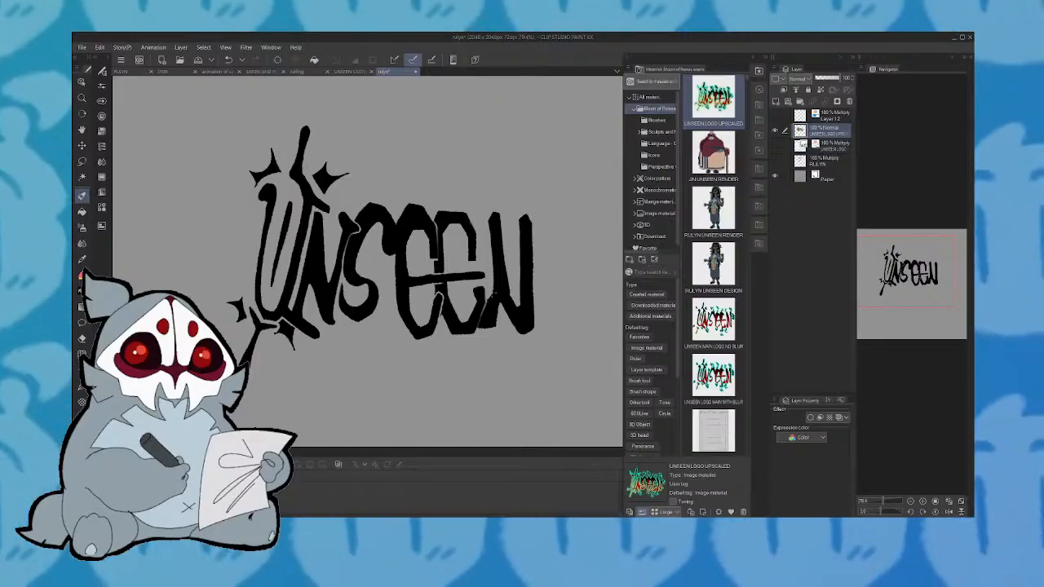
drag(926, 268, 915, 249)
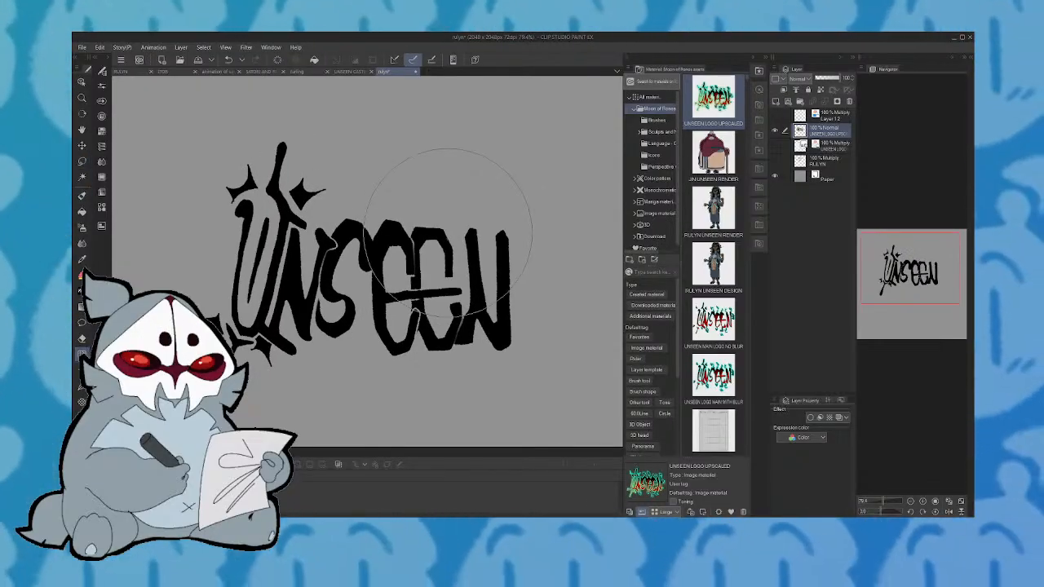
Select the last N with the lasso and rotate it slightly clockwise so it leans, nudging it into place
mouse_move(443, 175)
mouse_down()
mouse_move(431, 186)
mouse_move(467, 194)
mouse_up()
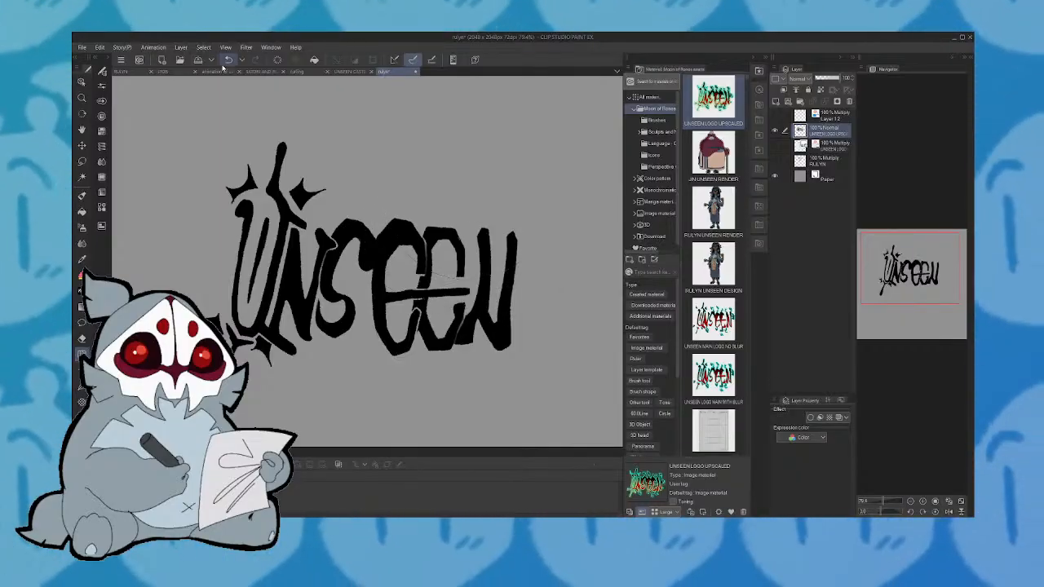
key(ctrl+z)
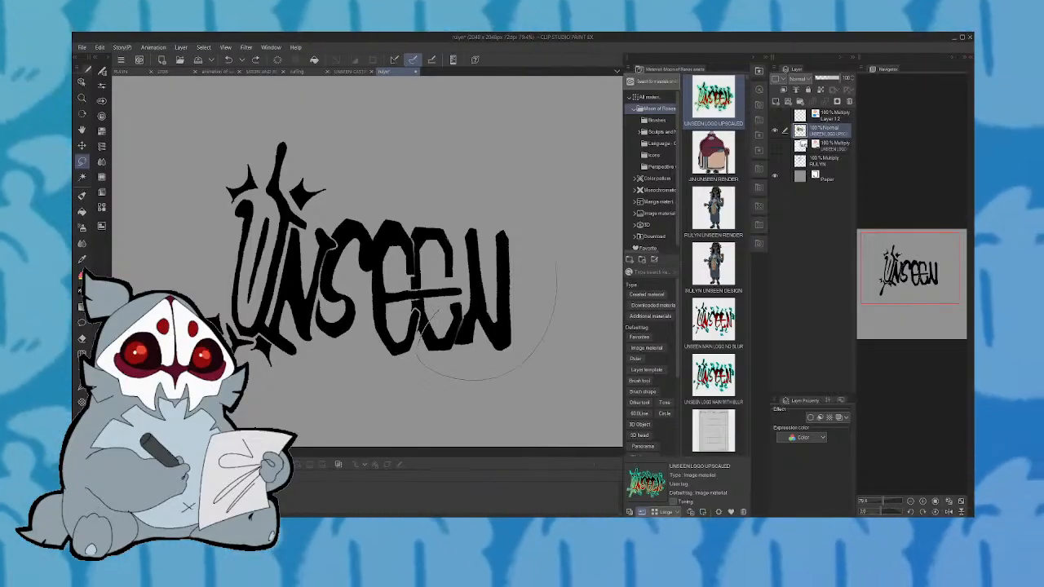
drag(438, 310, 461, 295)
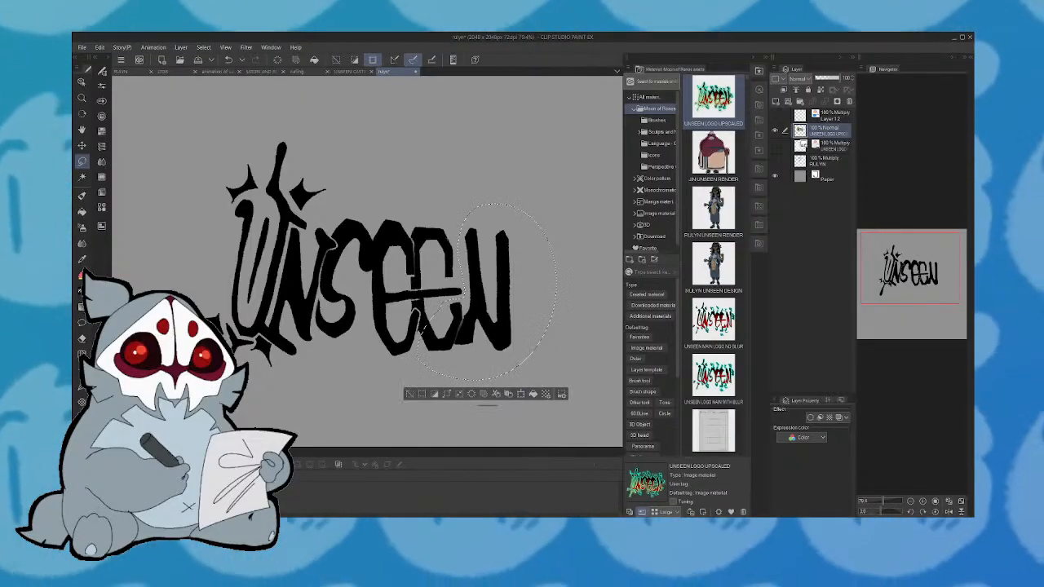
click(532, 394)
drag(535, 371, 523, 366)
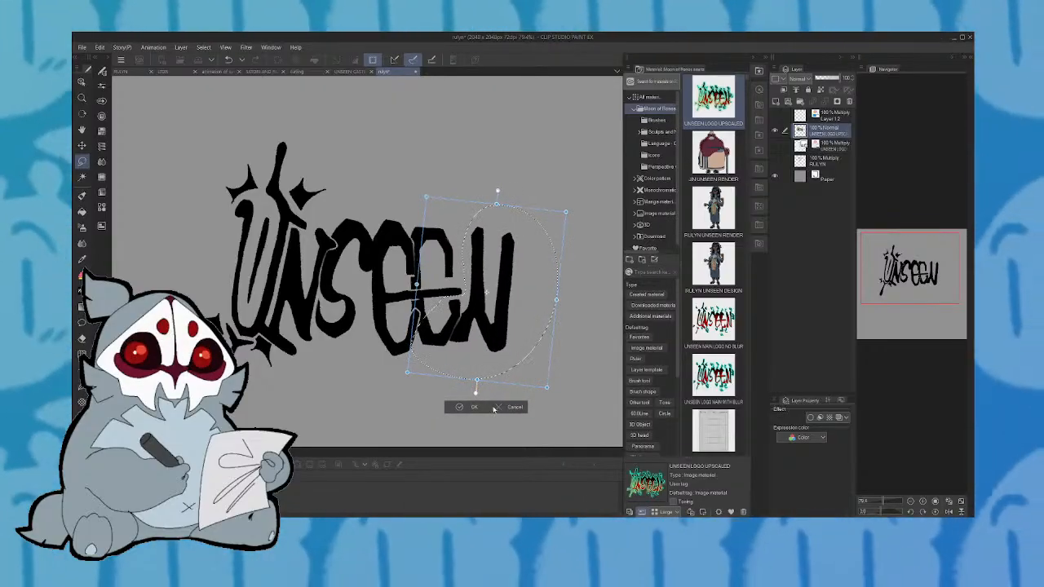
click(494, 408)
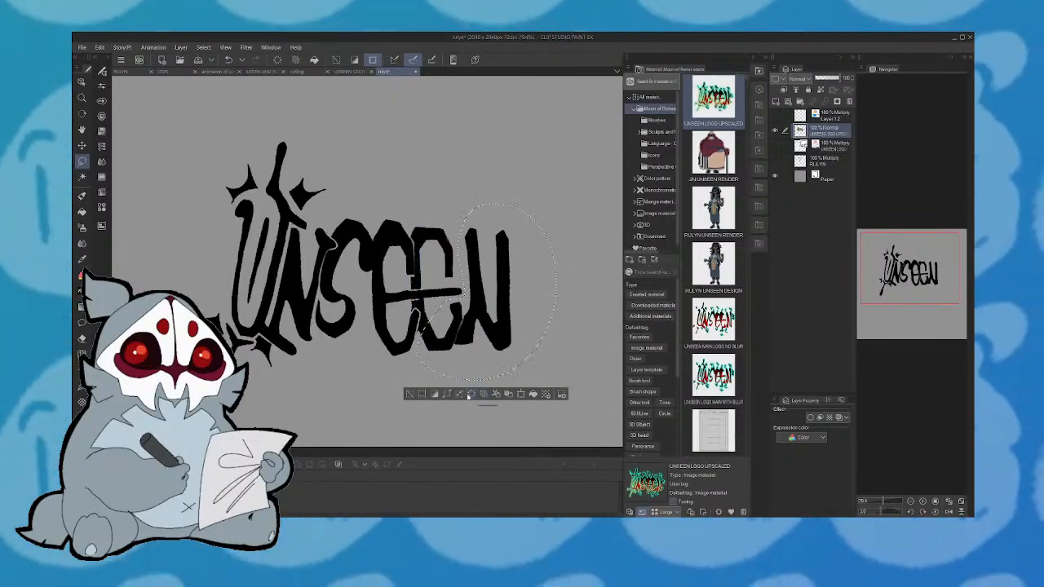
key(ctrl+t)
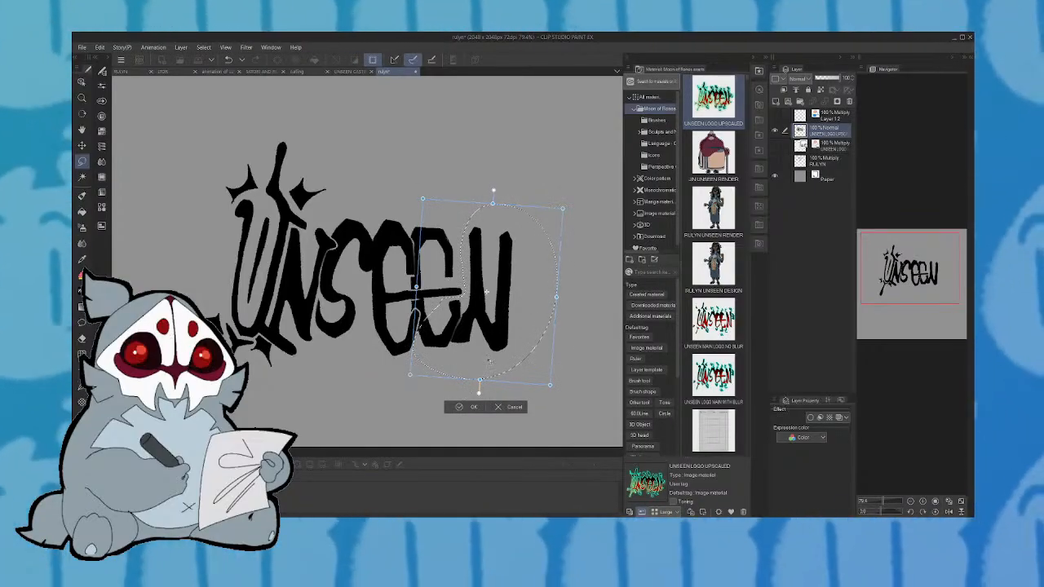
drag(489, 362, 490, 364)
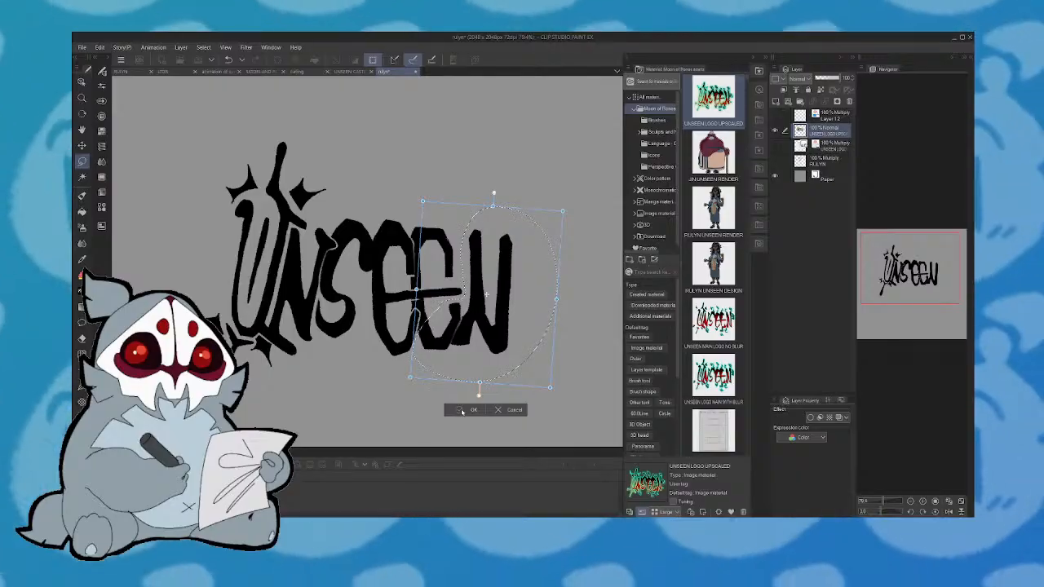
click(467, 407)
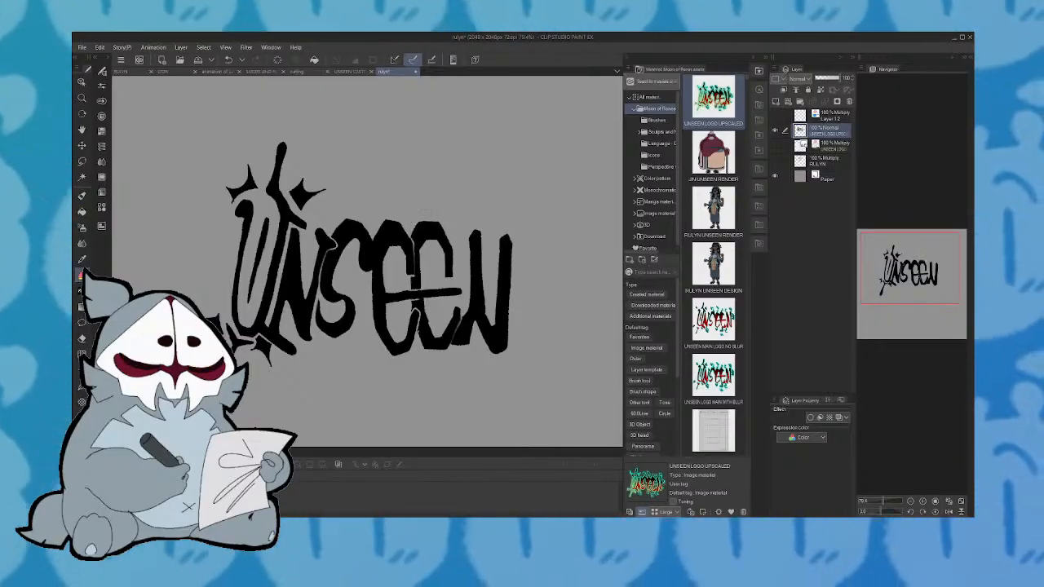
Extend the tops of the last N's two uprights with pen outlines filled black, and check the lettering mirrored
drag(928, 296, 929, 296)
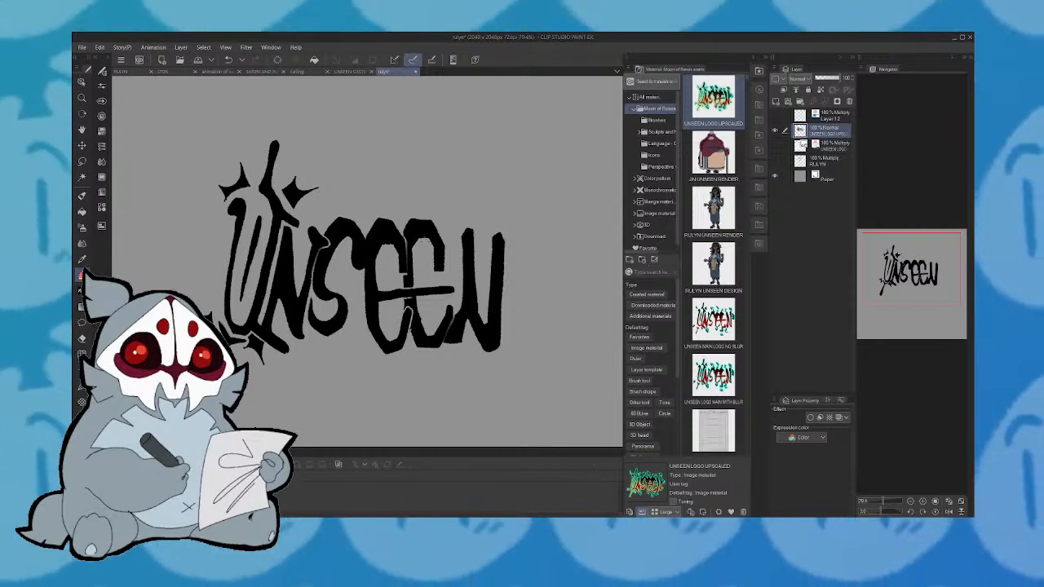
key(p)
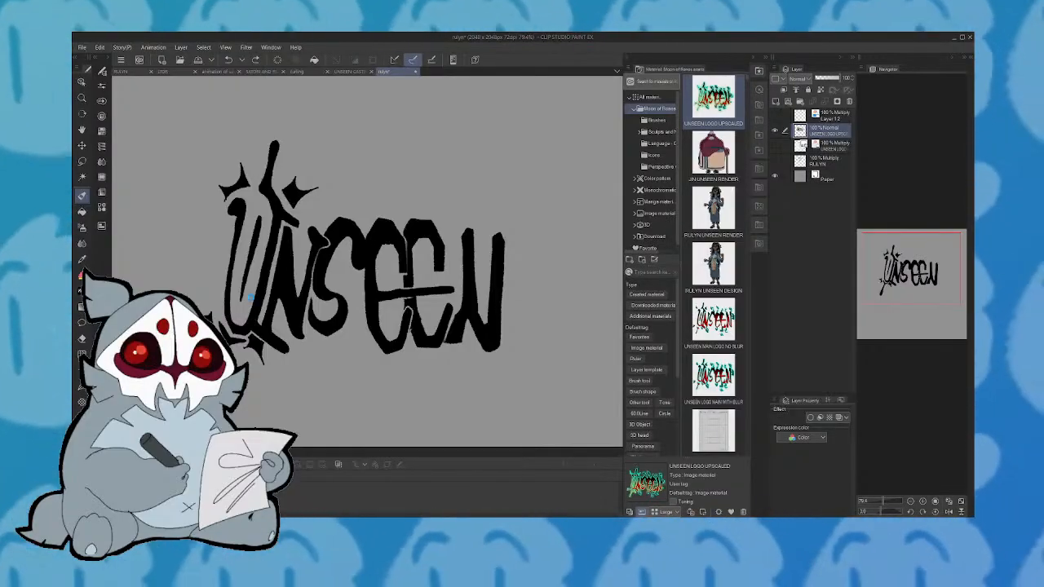
key(ctrl+s)
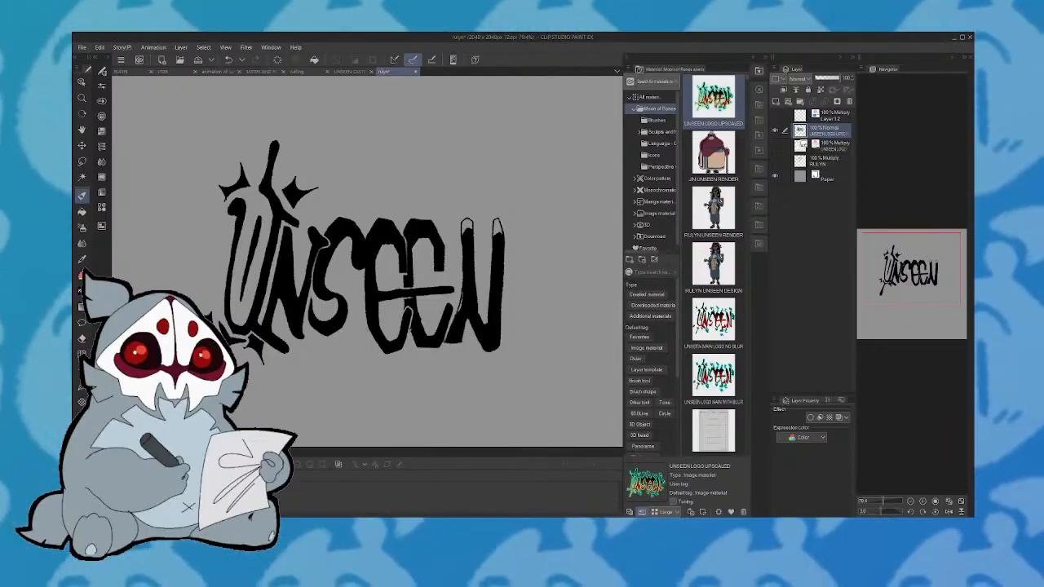
drag(469, 227, 496, 228)
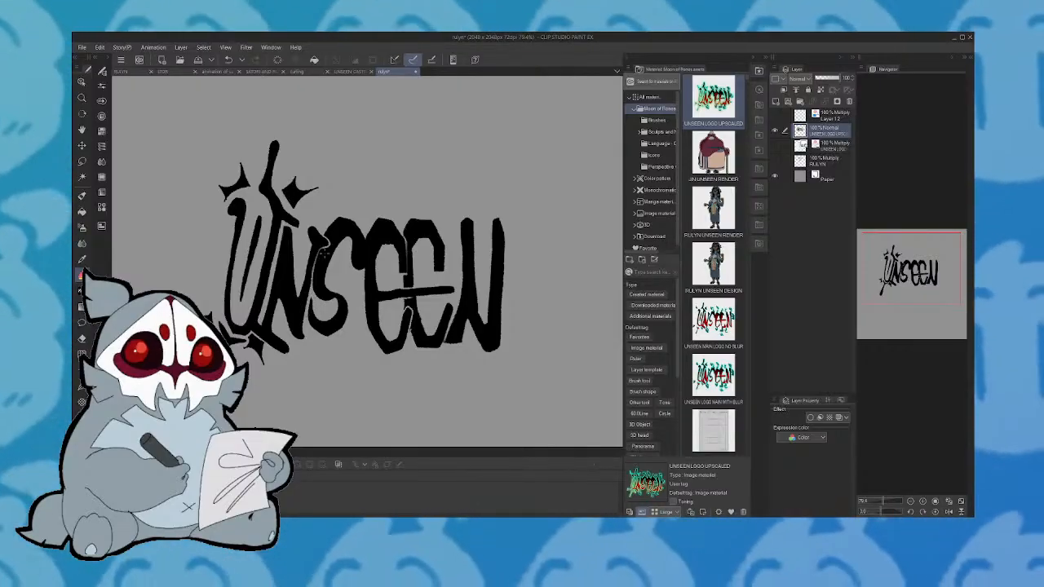
click(948, 513)
click(949, 513)
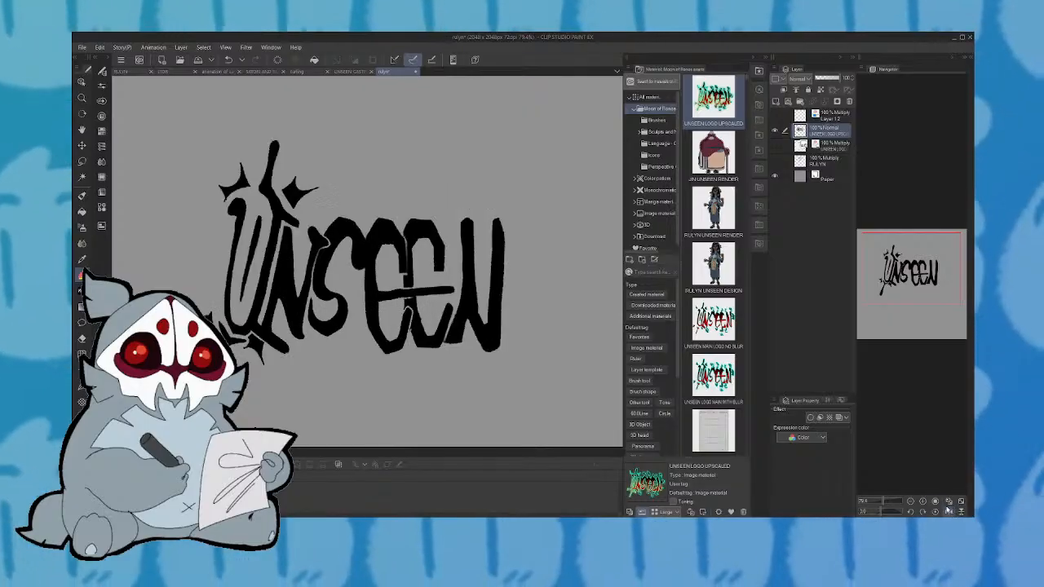
Push the shapes of the two E's and the last N slightly with Liquify, undoing unwanted strokes
drag(890, 501, 882, 500)
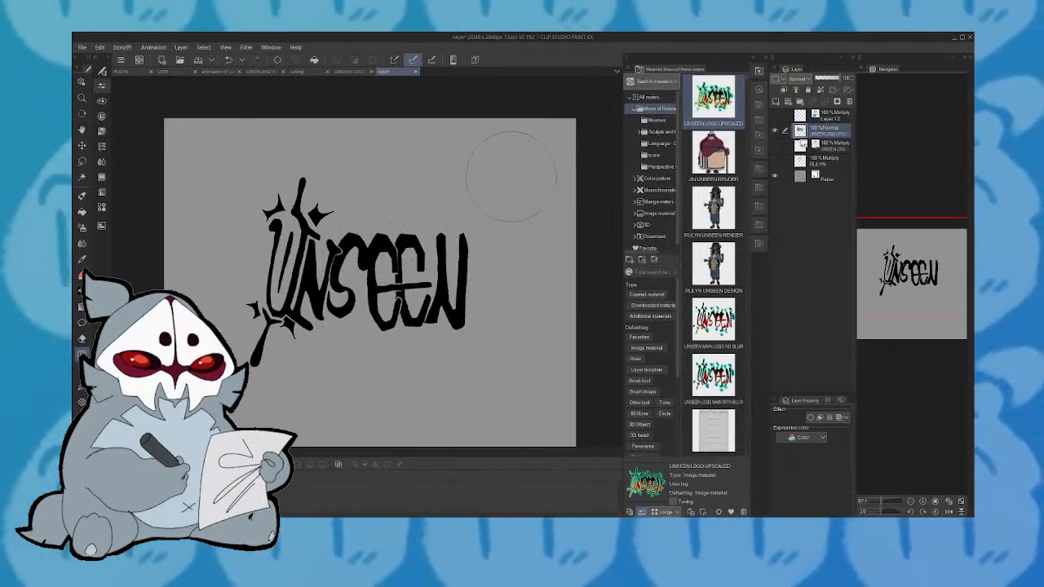
drag(386, 298, 401, 308)
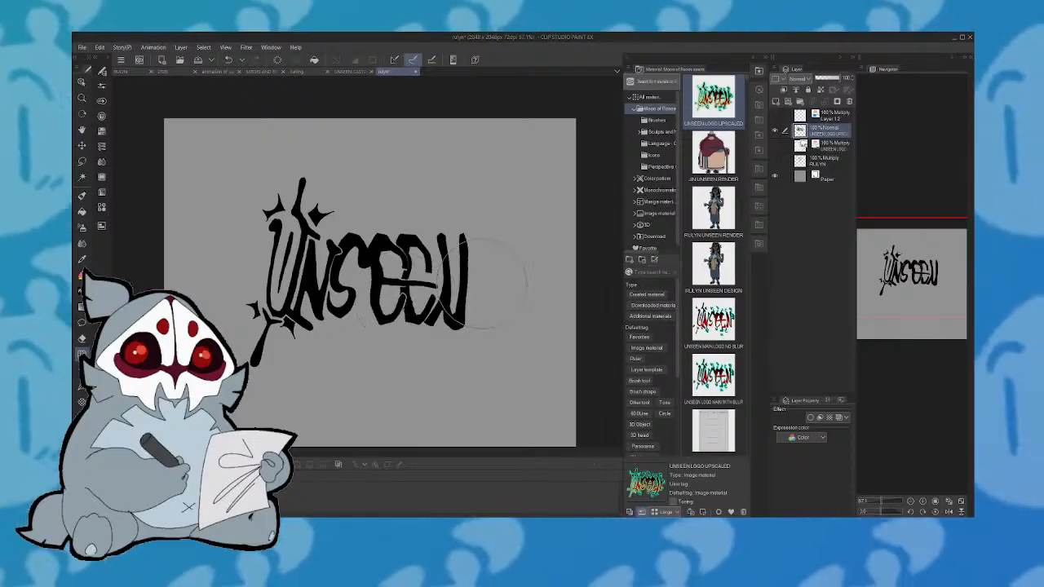
key(ctrl+z)
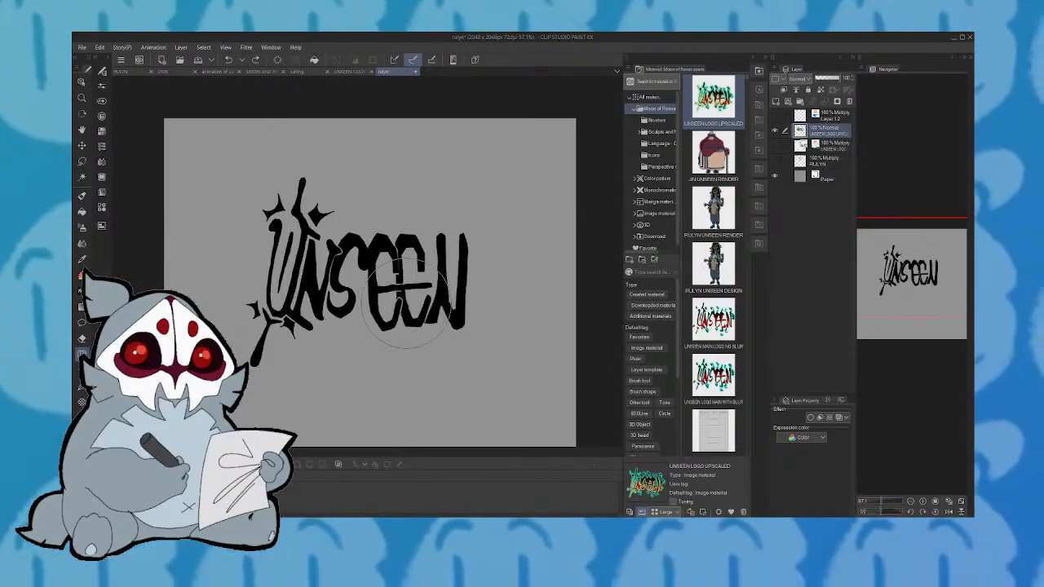
drag(403, 303, 400, 304)
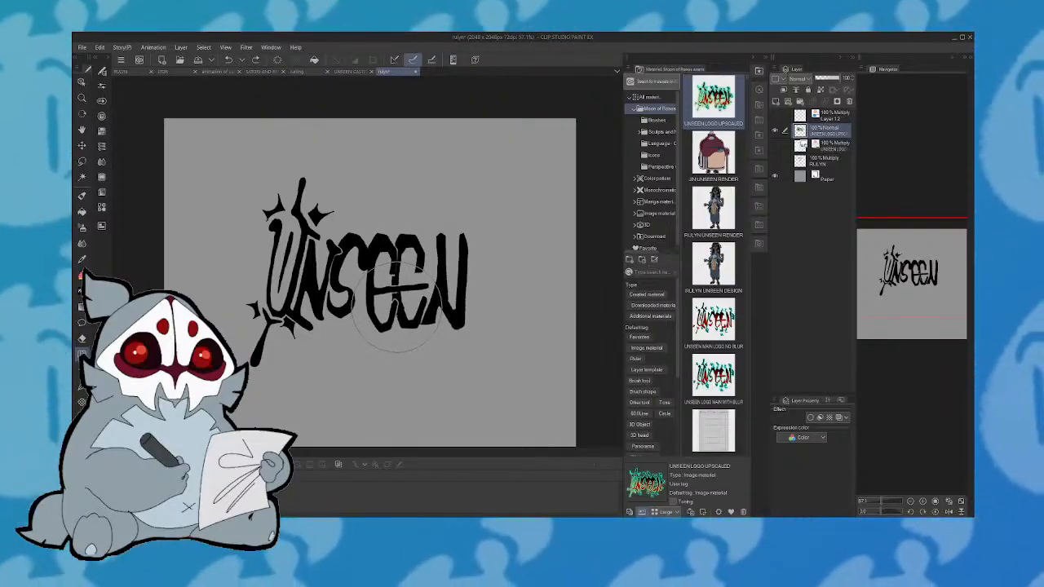
key(ctrl+z)
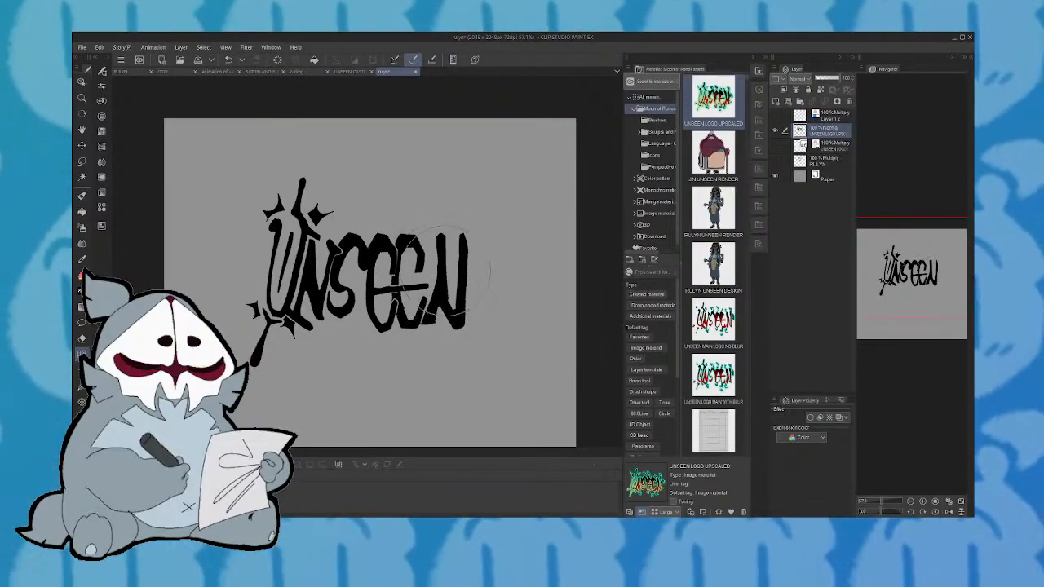
drag(484, 273, 473, 273)
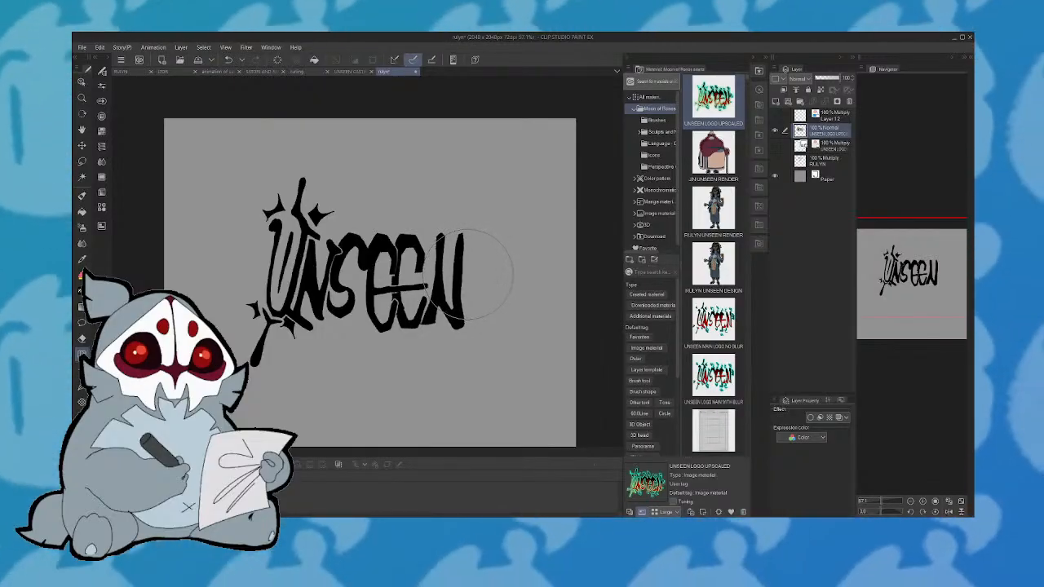
key(ctrl+z)
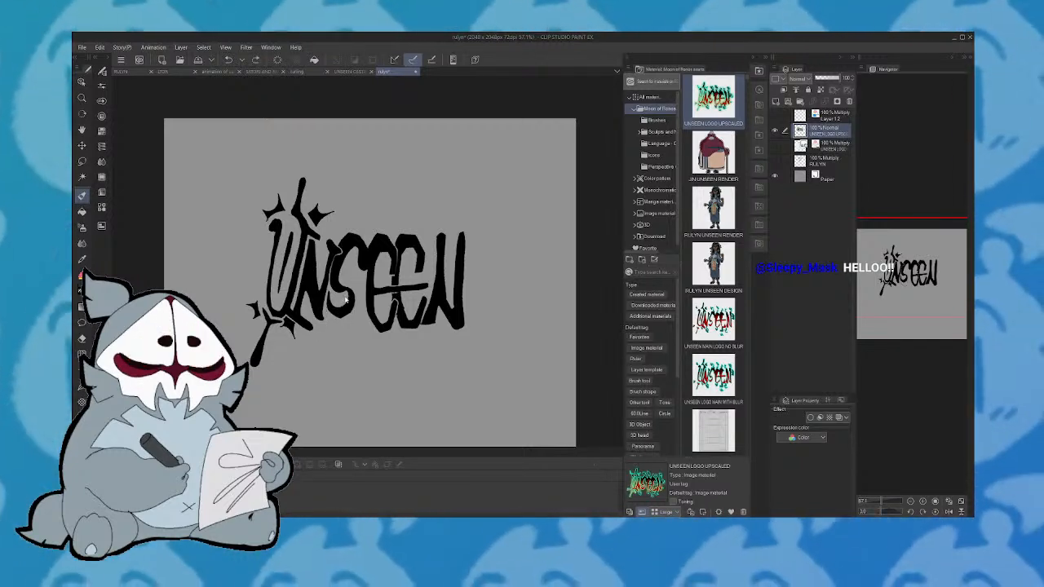
Enlarge the lower curve of the S with a pen outline and fill it with black
key(ctrl+z)
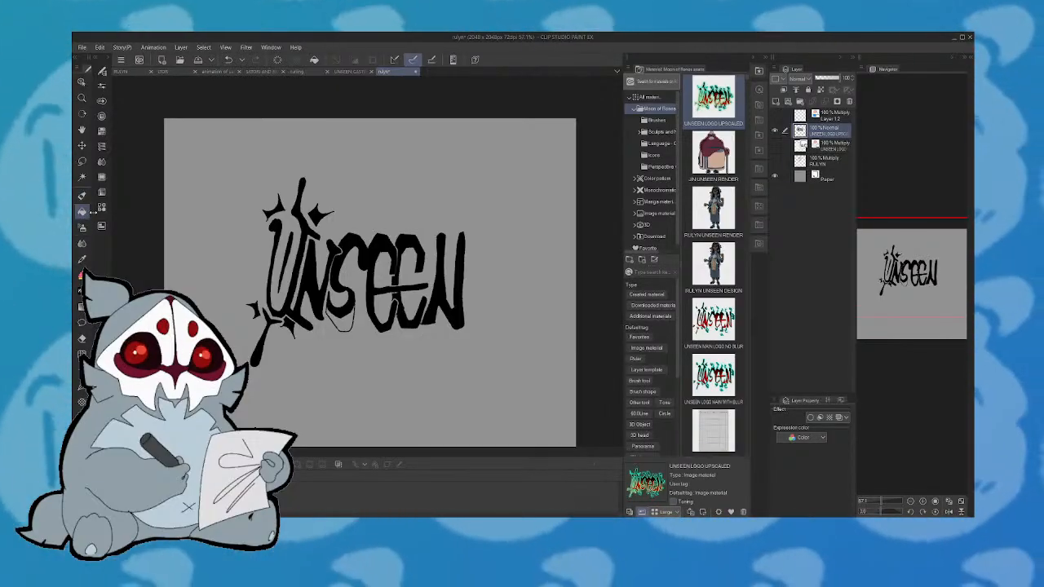
click(82, 210)
click(357, 304)
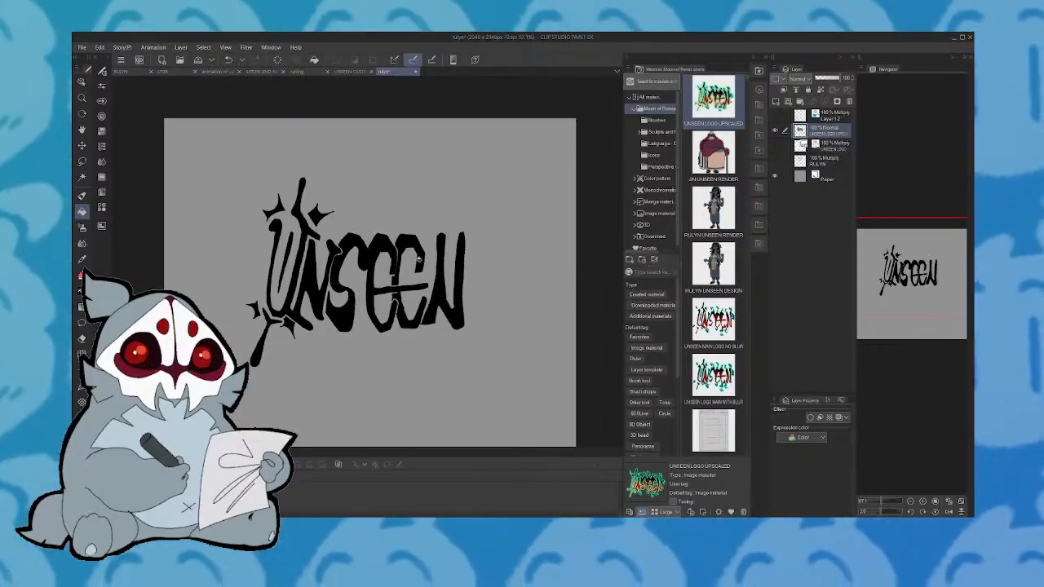
click(948, 502)
click(948, 502)
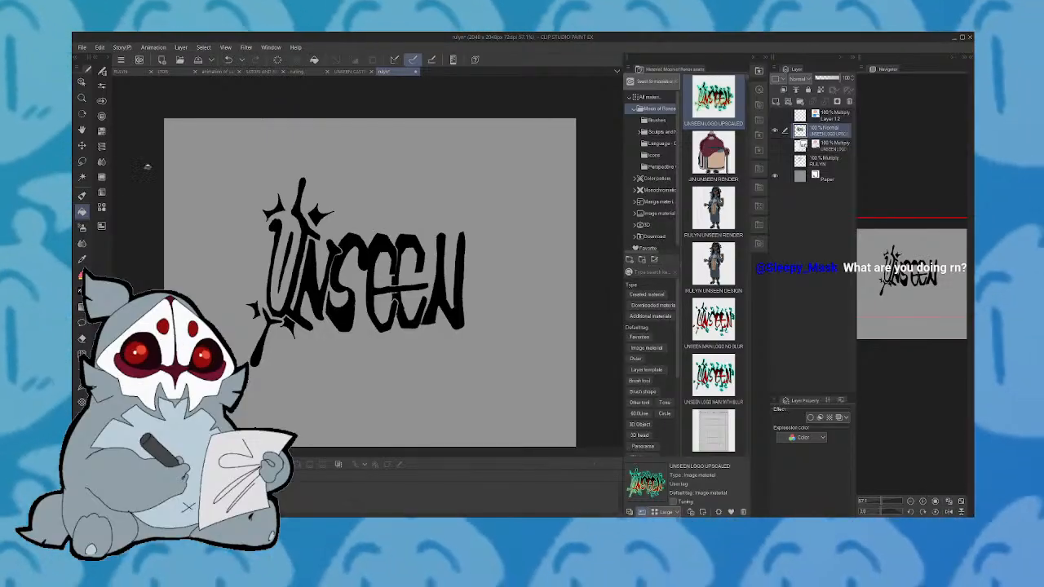
click(82, 197)
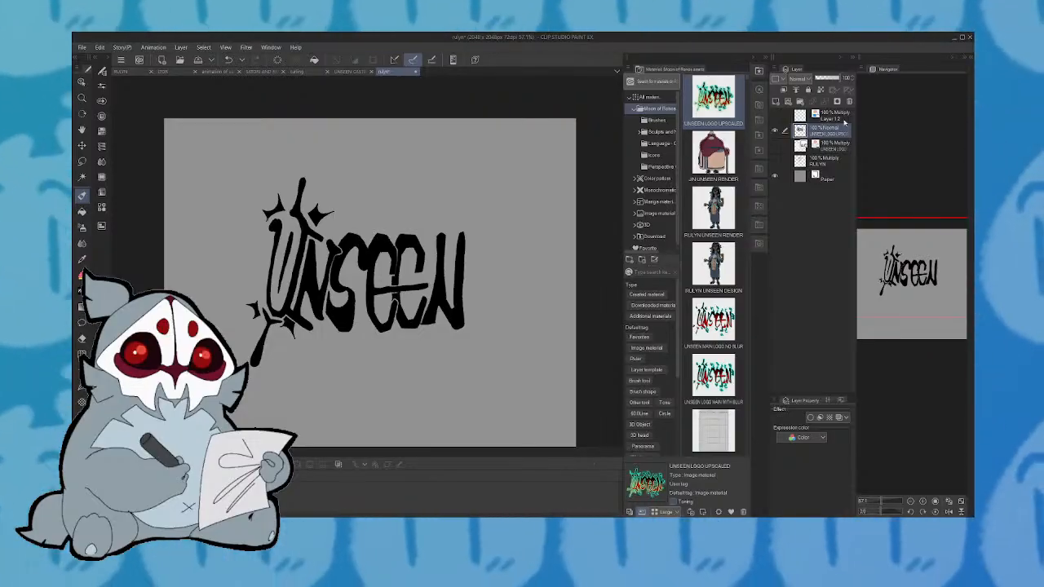
Show the reference UNSEEN logo layer in its original colours instead of the black lettering, with its blending mode set to Normal
click(838, 420)
click(837, 419)
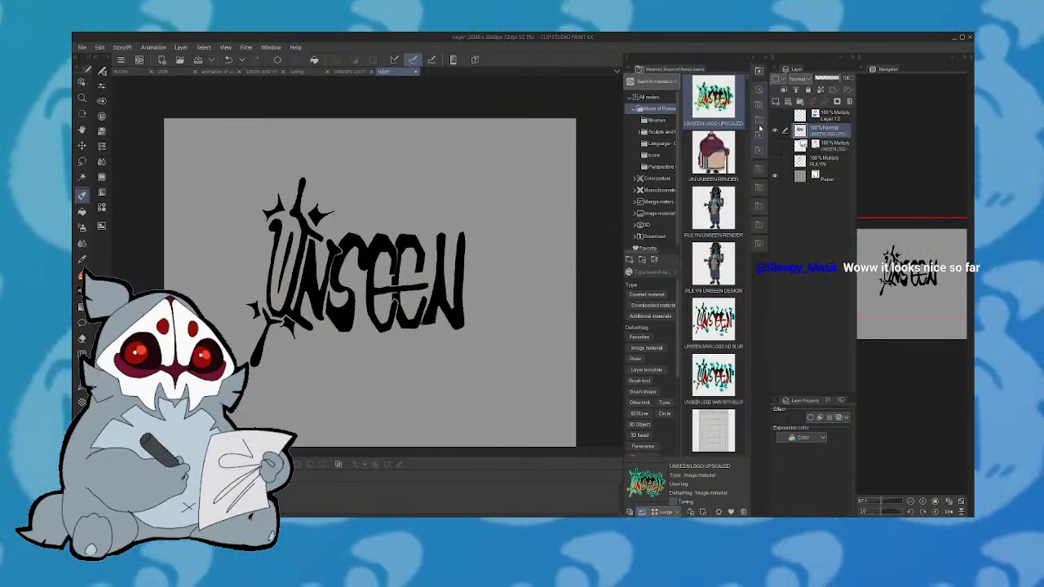
click(776, 146)
click(776, 131)
click(833, 147)
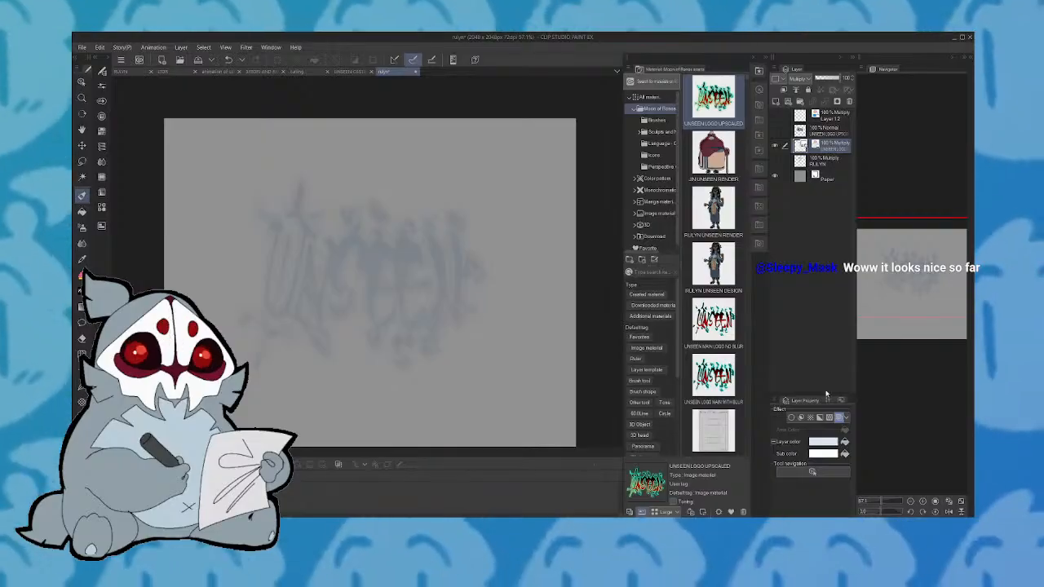
click(838, 417)
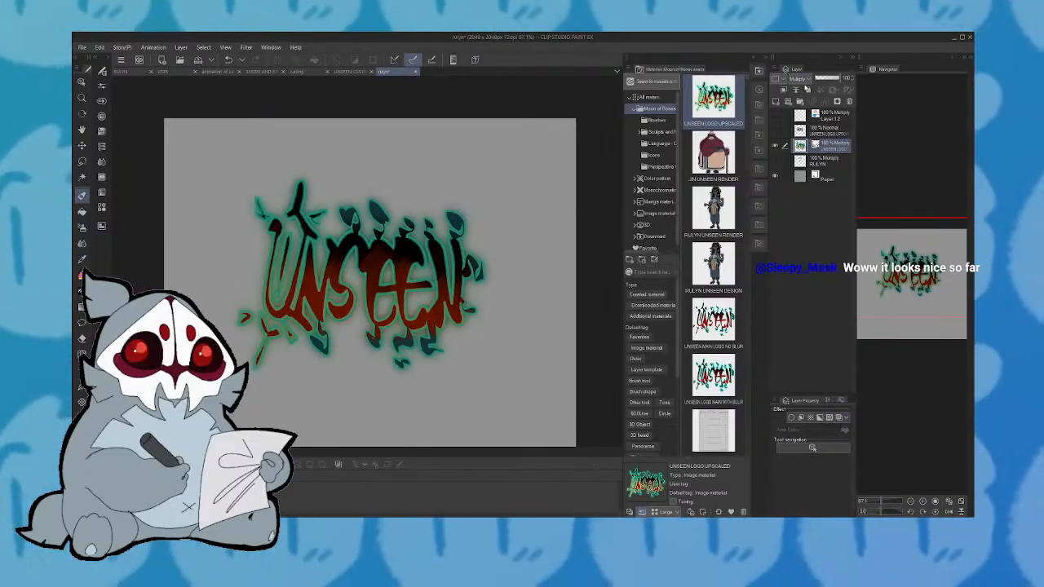
click(807, 79)
click(812, 90)
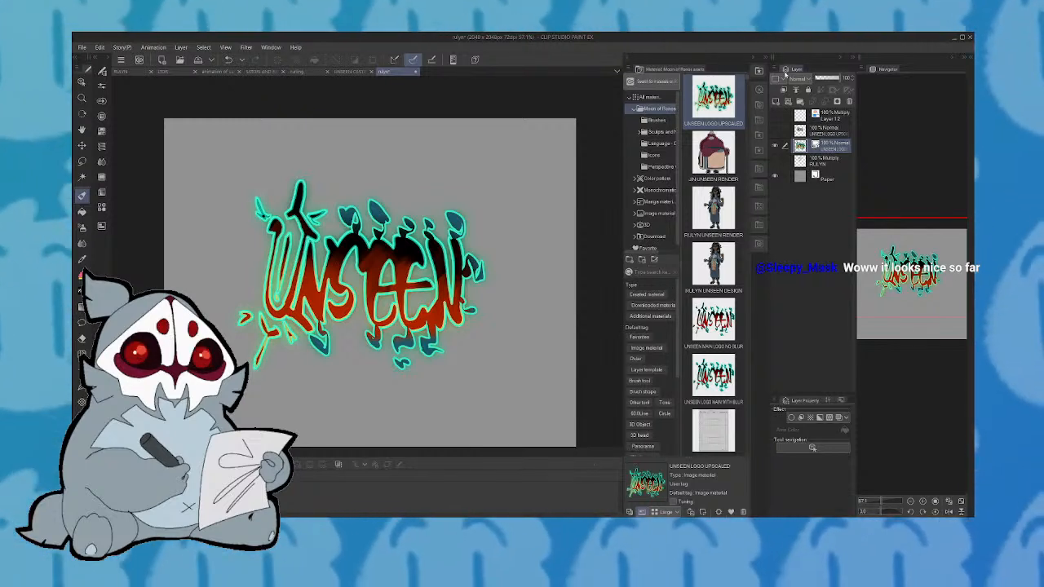
Compare the reference logo with the black lettering, leaving only the lettering shown above the paper and its layer selected
click(775, 145)
click(775, 131)
click(775, 131)
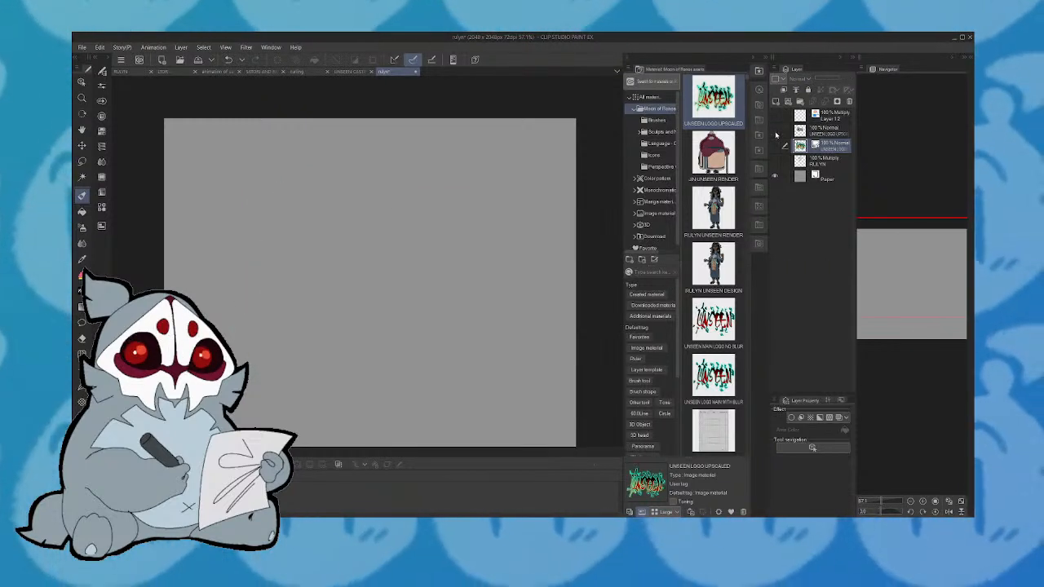
click(775, 130)
click(776, 145)
click(775, 145)
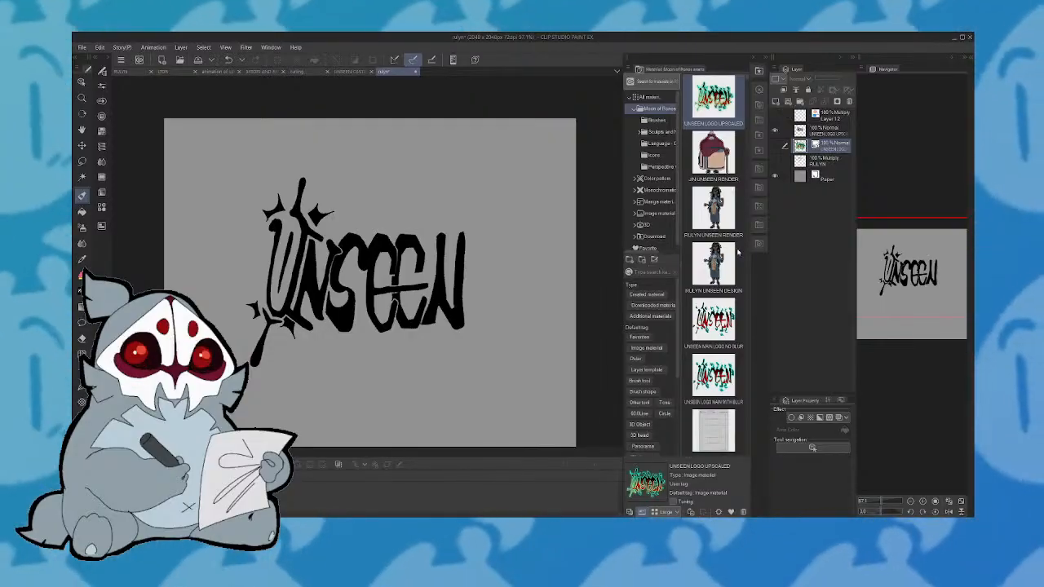
click(833, 129)
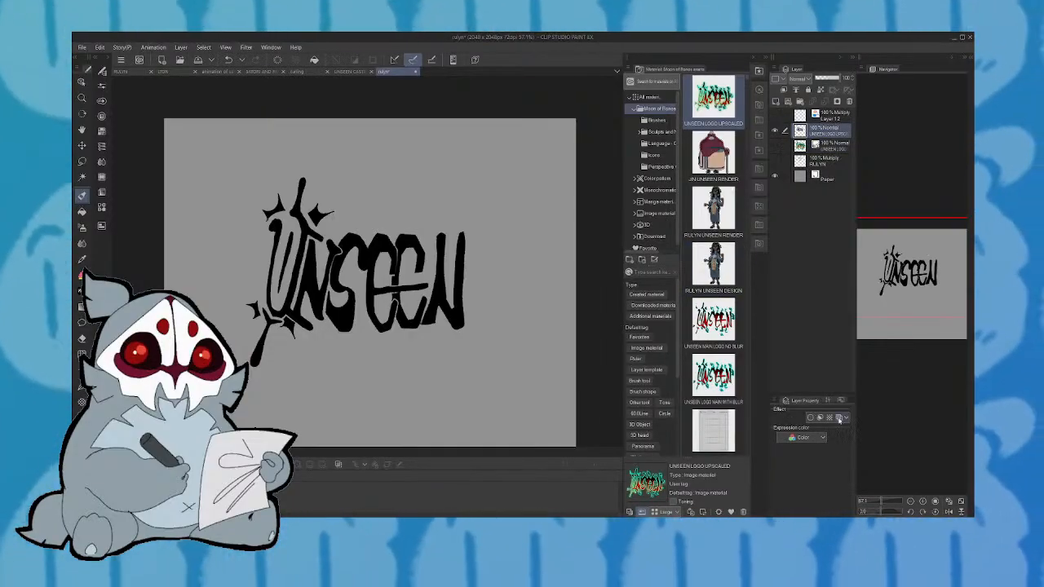
Try the blue layer colour effect on the black lettering layer, and turn it off
click(839, 418)
click(839, 418)
click(840, 418)
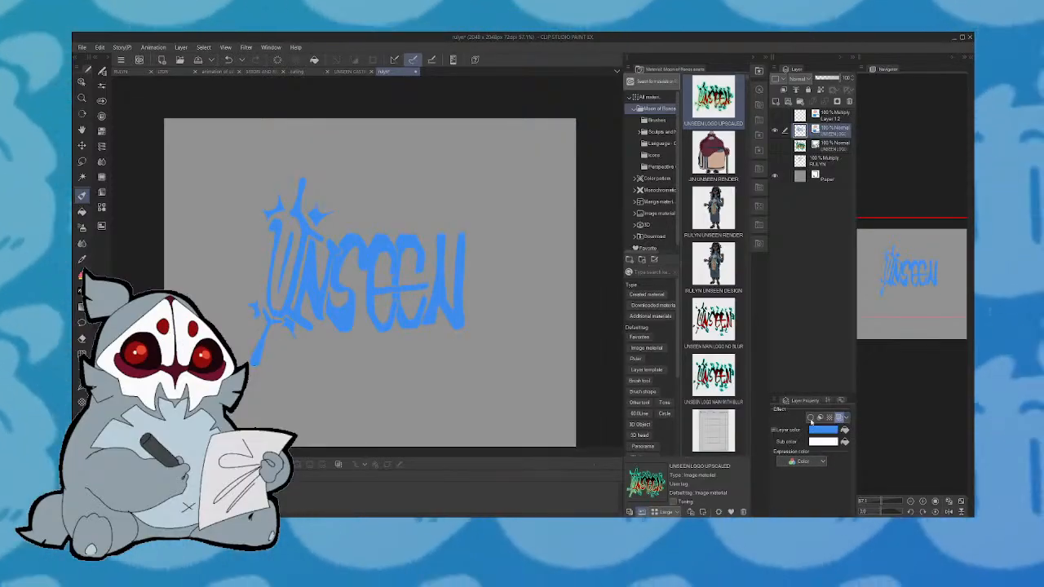
click(810, 419)
click(811, 419)
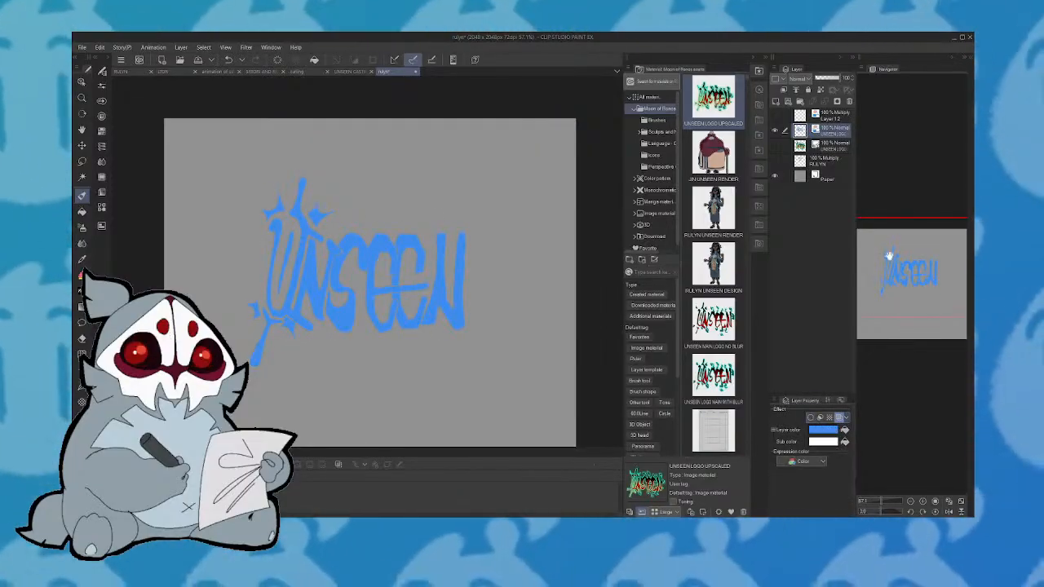
click(839, 419)
Turn on the Extract line effect for the black lettering layer
drag(907, 257, 903, 256)
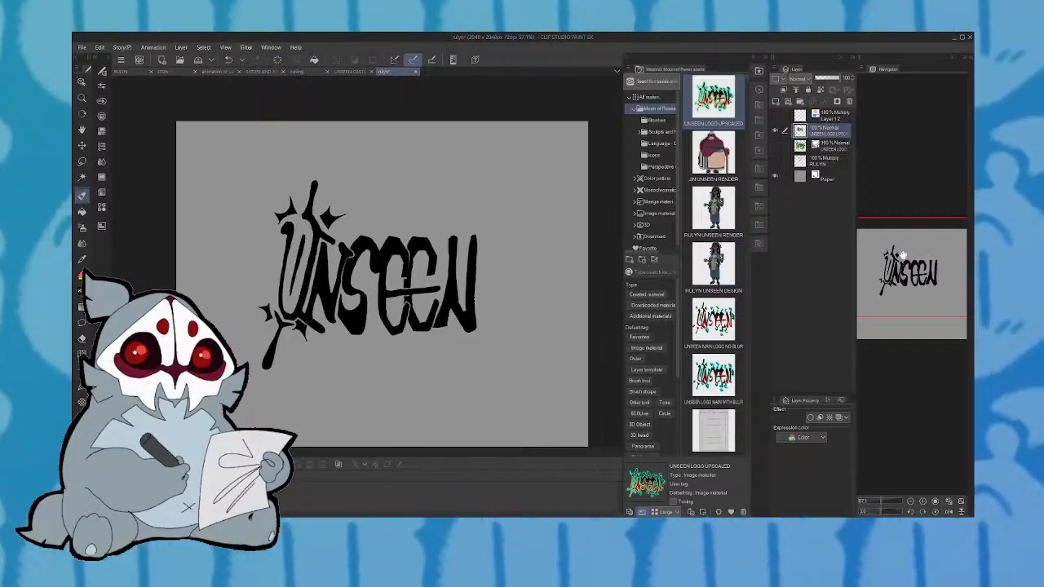
click(818, 417)
click(819, 418)
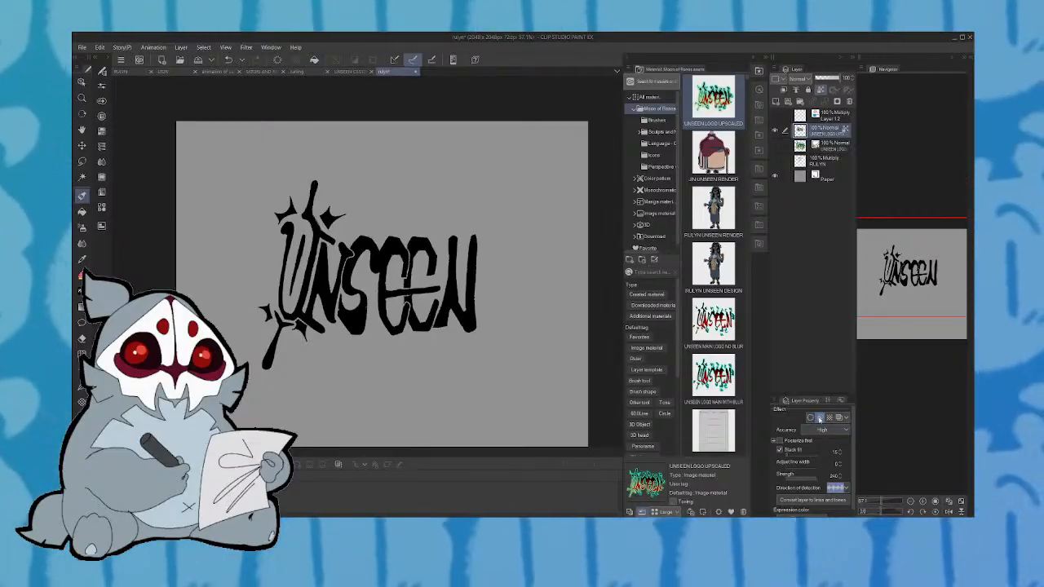
Turn off the Extract line effect and invert the lettering from black to white
click(819, 417)
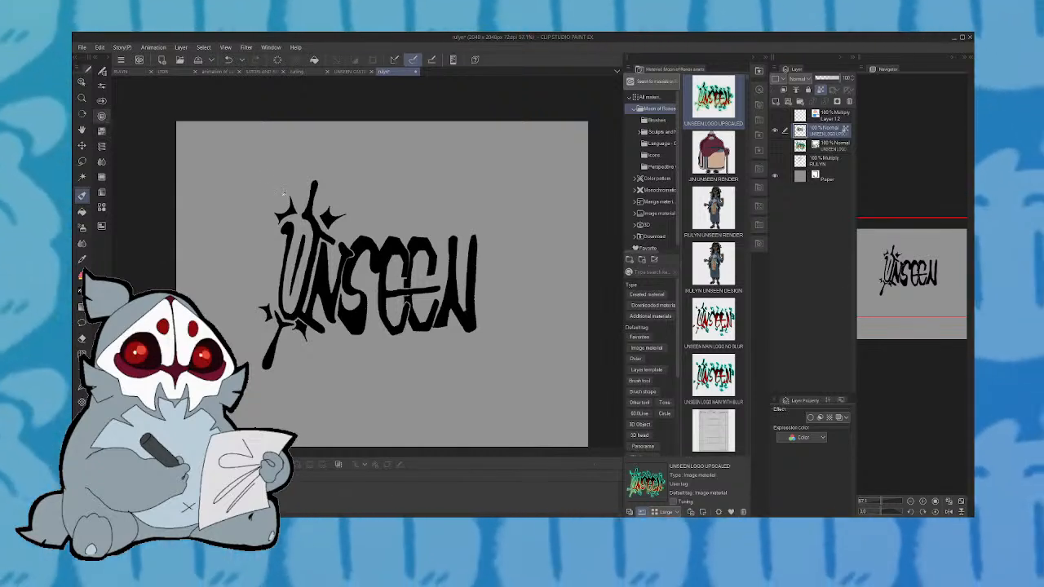
key(ctrl+i)
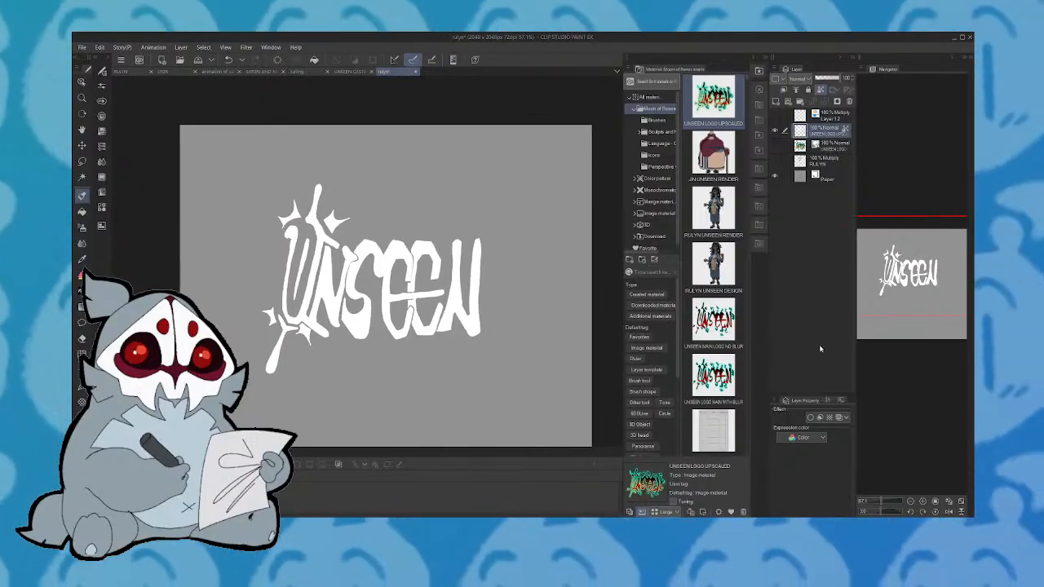
Add a watercolour edge border effect to the white lettering, adjust its area and darkness, and rasterize the effect into the layer
click(810, 417)
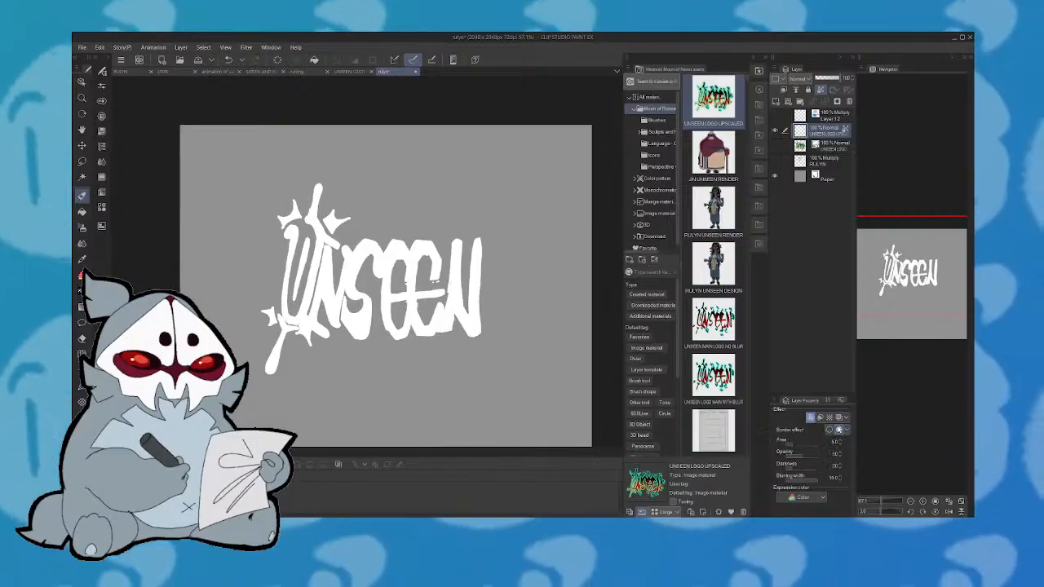
click(840, 430)
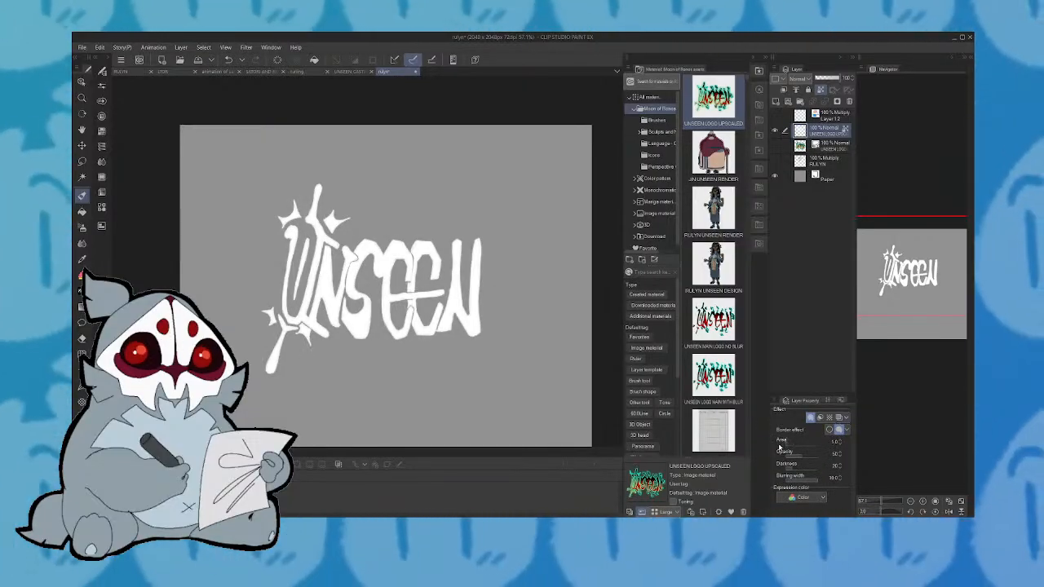
click(809, 444)
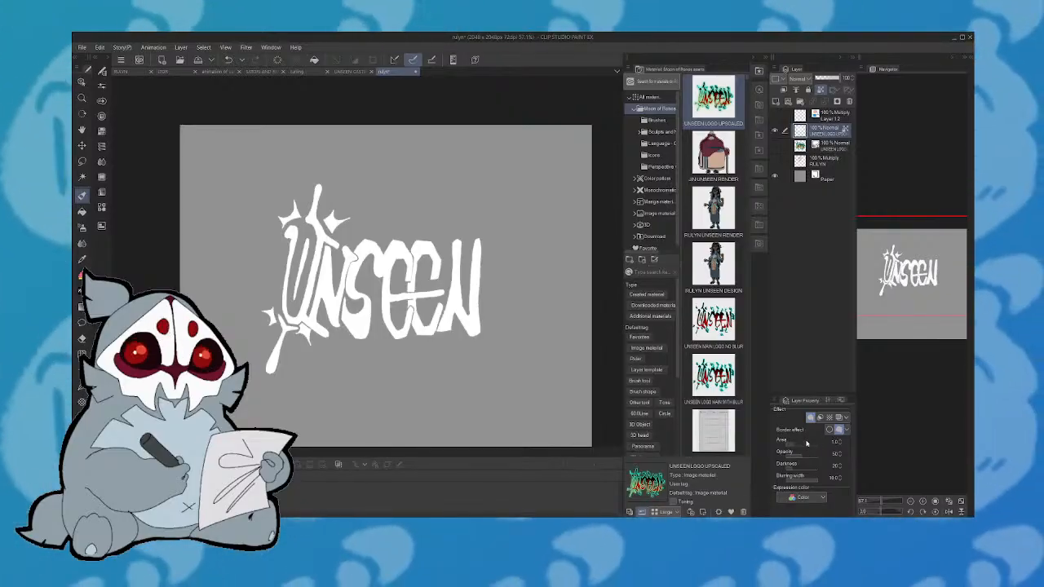
click(809, 444)
click(797, 445)
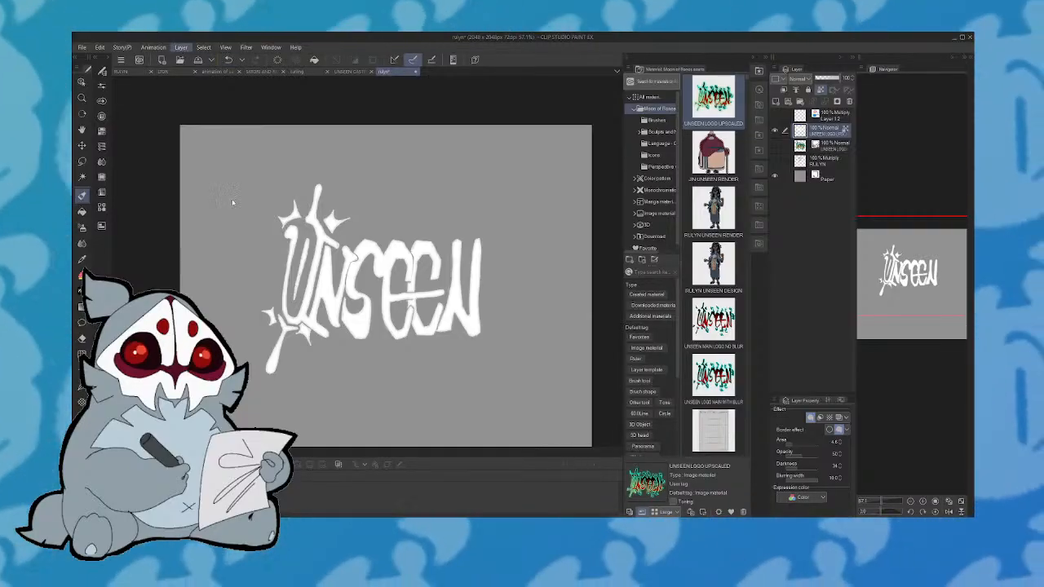
key(ctrl+z)
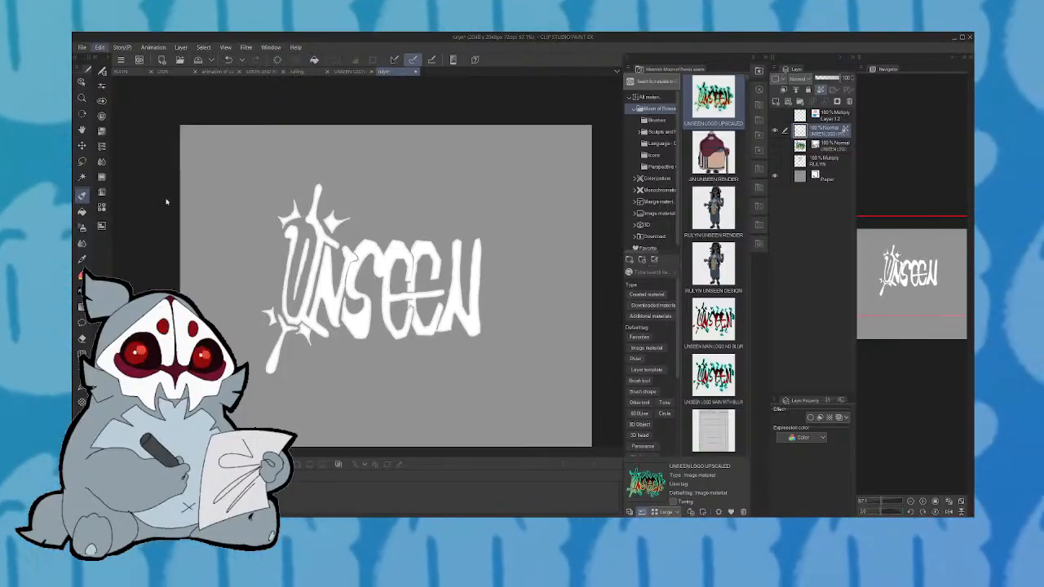
Invert the lettering back to black and apply a tonal correction that keeps the letters dark with a lighter edge
click(274, 284)
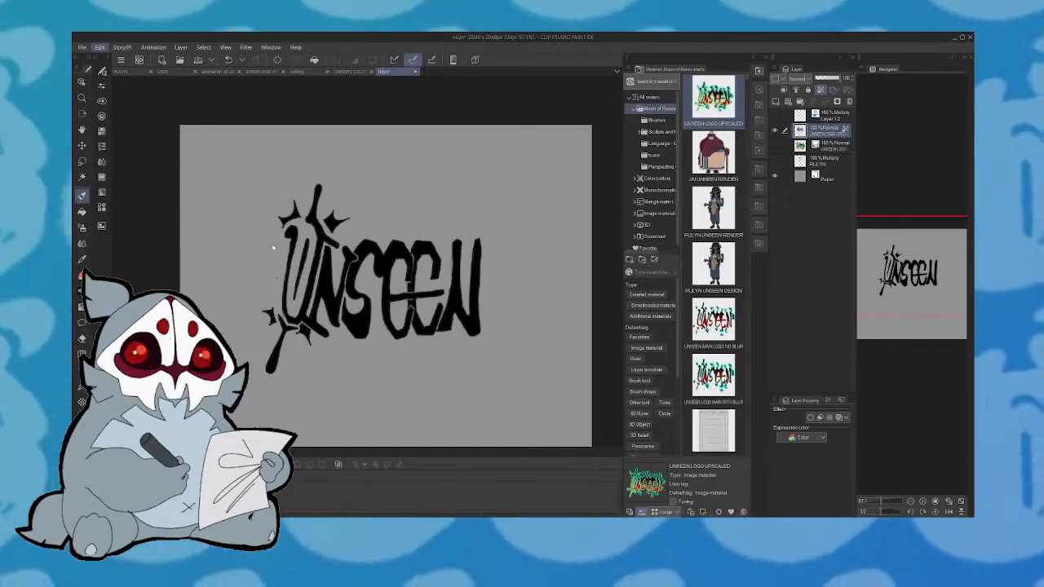
click(273, 248)
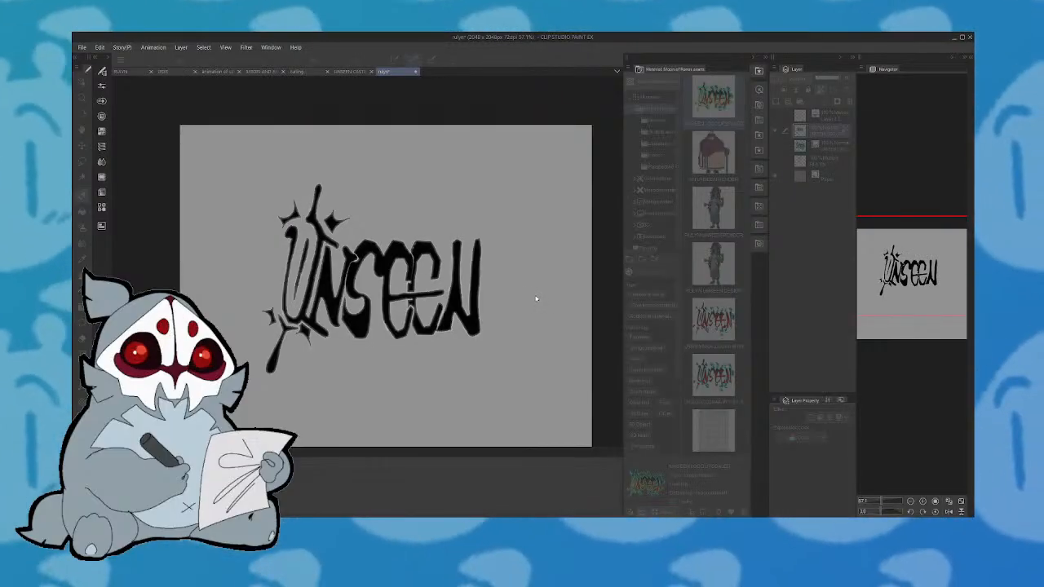
drag(524, 298, 549, 275)
click(545, 277)
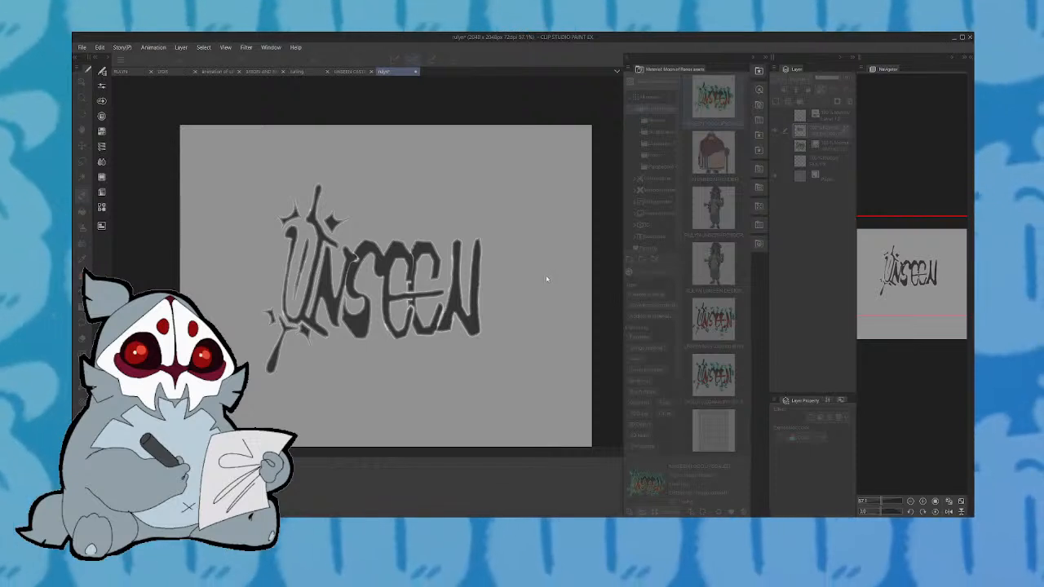
click(546, 279)
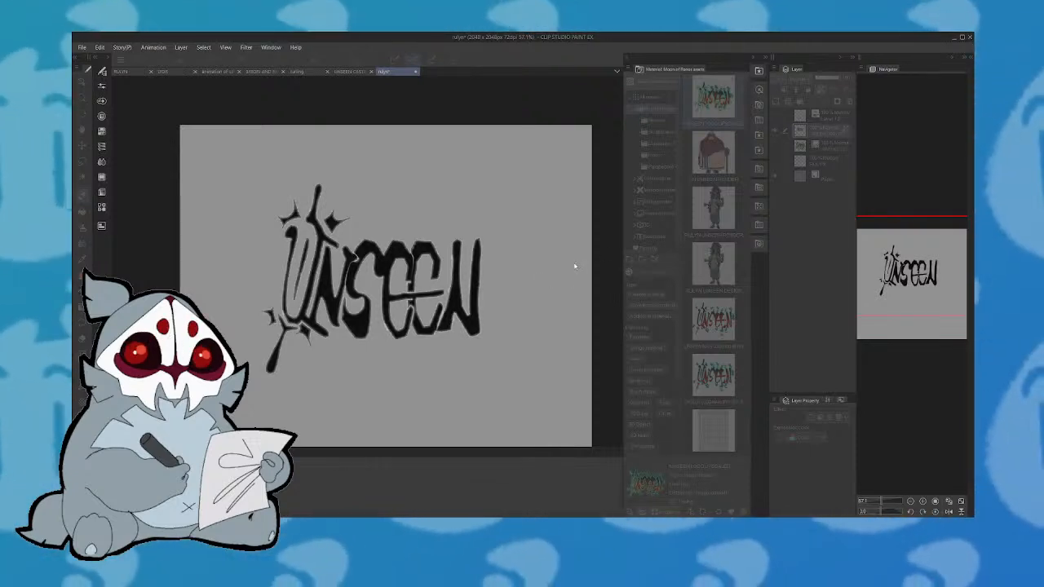
click(543, 289)
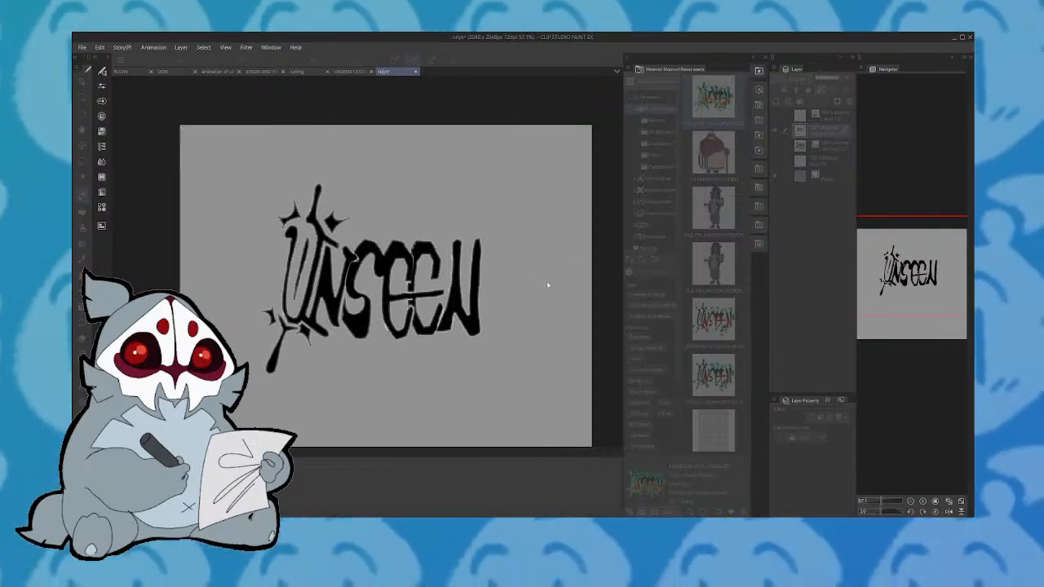
key(Return)
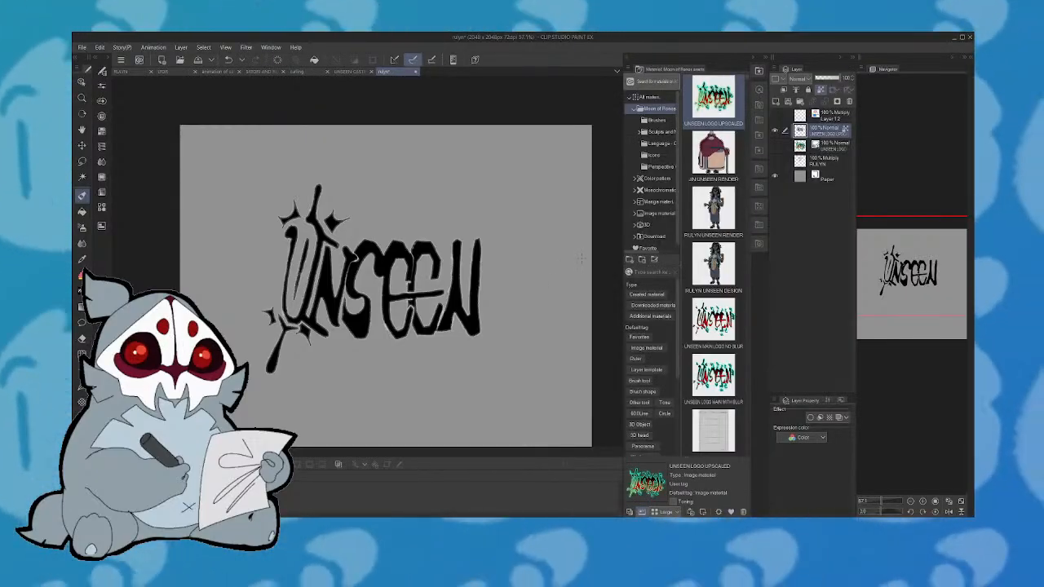
Switch to the airbrush, undo the small test stroke across the lettering, and enlarge the brush to nearly the height of the word
click(83, 260)
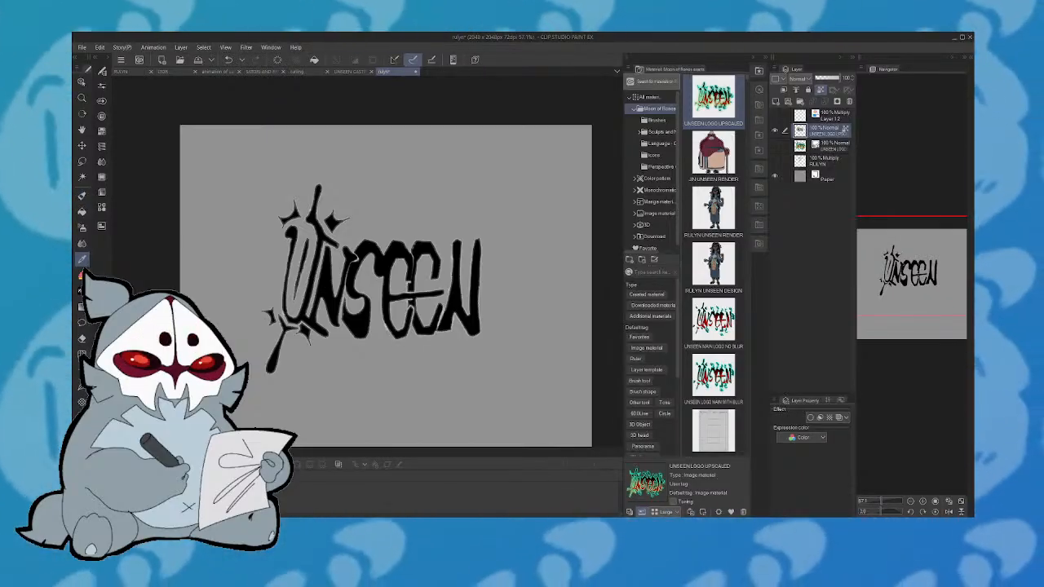
click(82, 227)
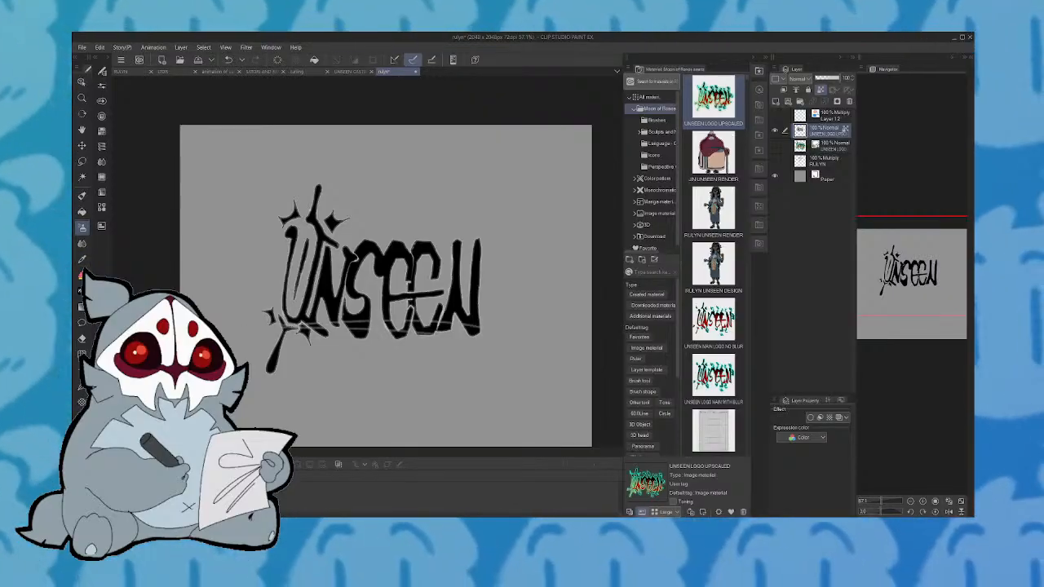
key(ctrl+z)
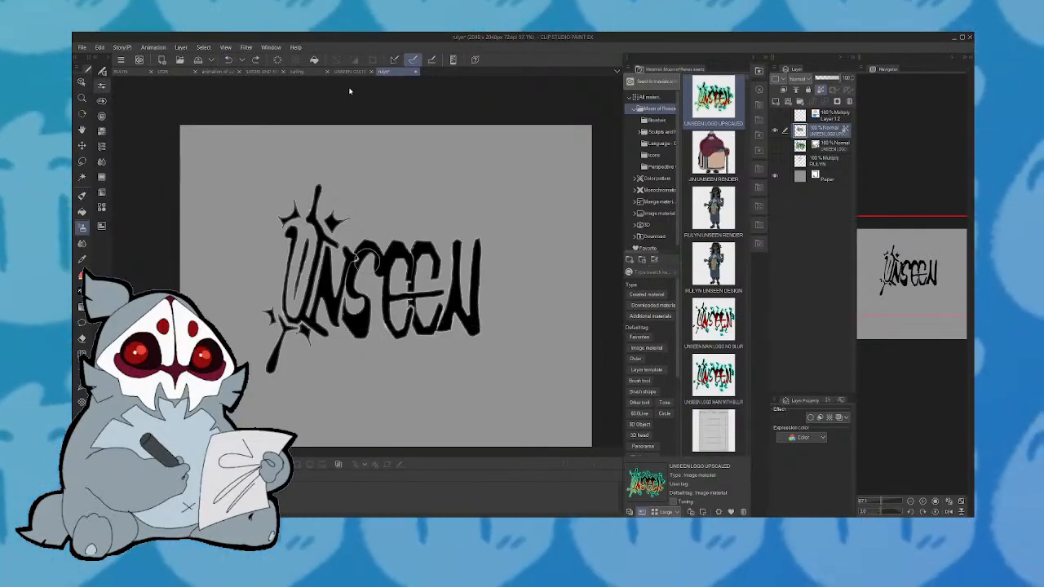
key(bracketright)
key(bracketright)
key(bracketright)
key(bracketright)
key(bracketright)
key(bracketright)
key(bracketright)
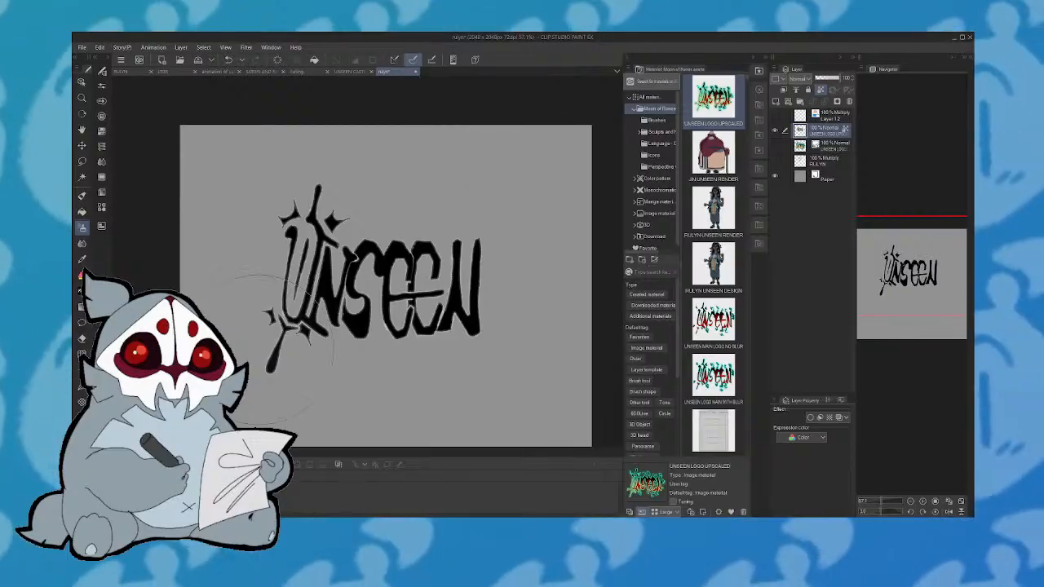
Try airbrushing a grey fade and a red fade over the lower half of the lettering, undoing each attempt
mouse_move(294, 351)
mouse_down()
mouse_move(443, 361)
mouse_move(350, 361)
mouse_up()
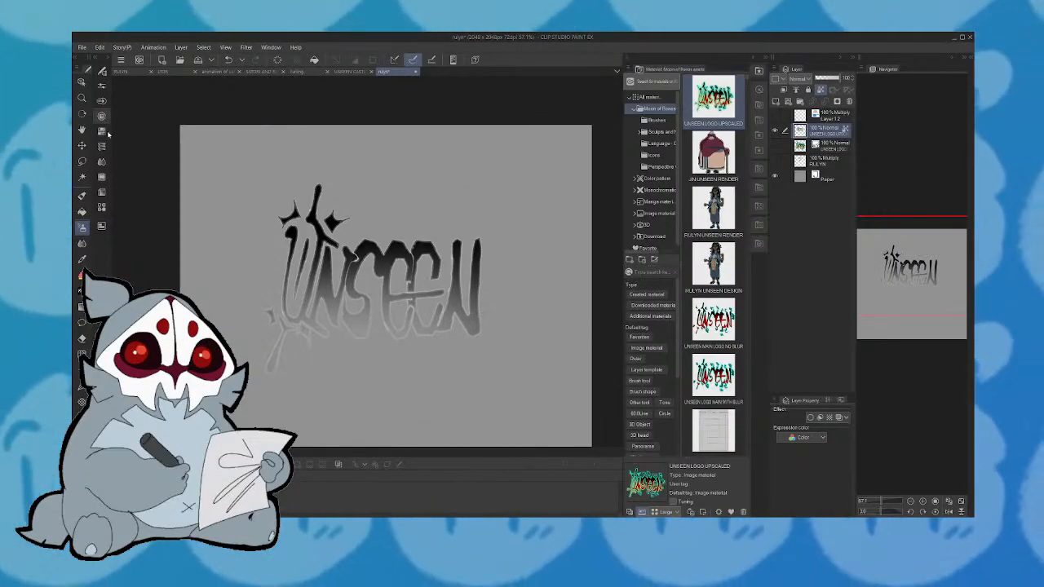
click(81, 176)
key(ctrl+z)
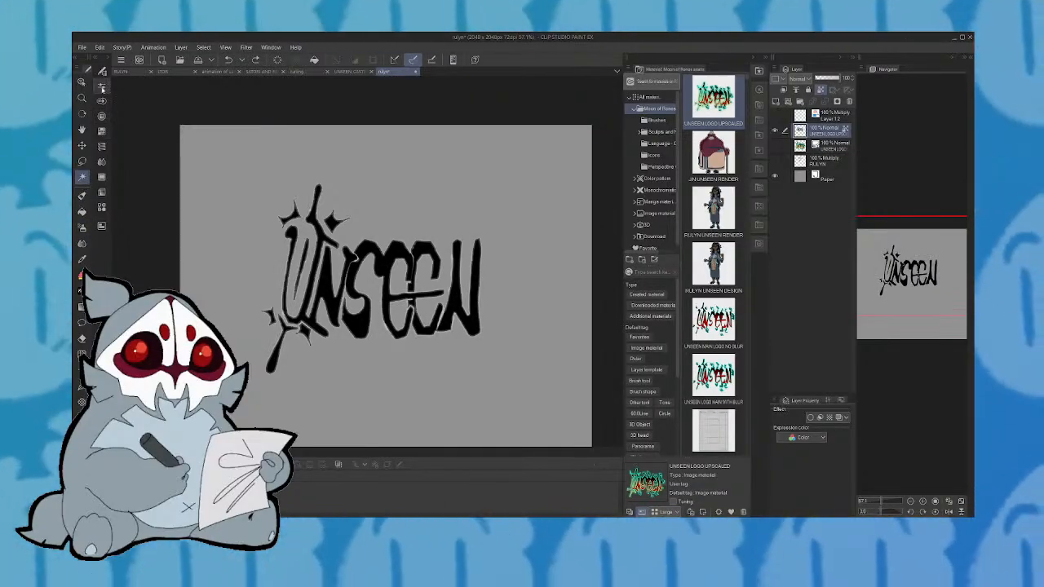
key(g)
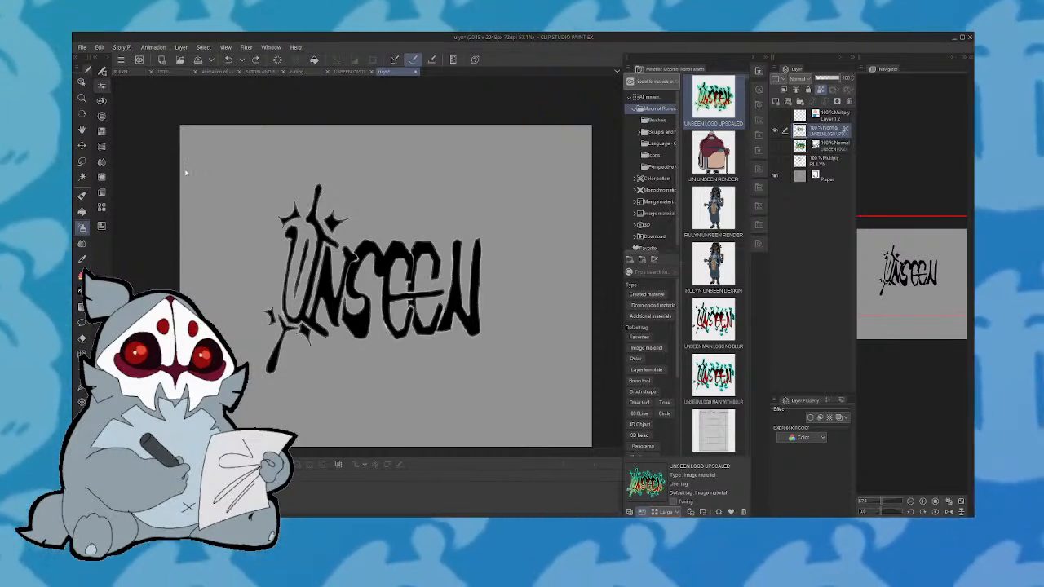
mouse_move(524, 275)
mouse_down()
mouse_move(497, 367)
mouse_move(326, 314)
mouse_up()
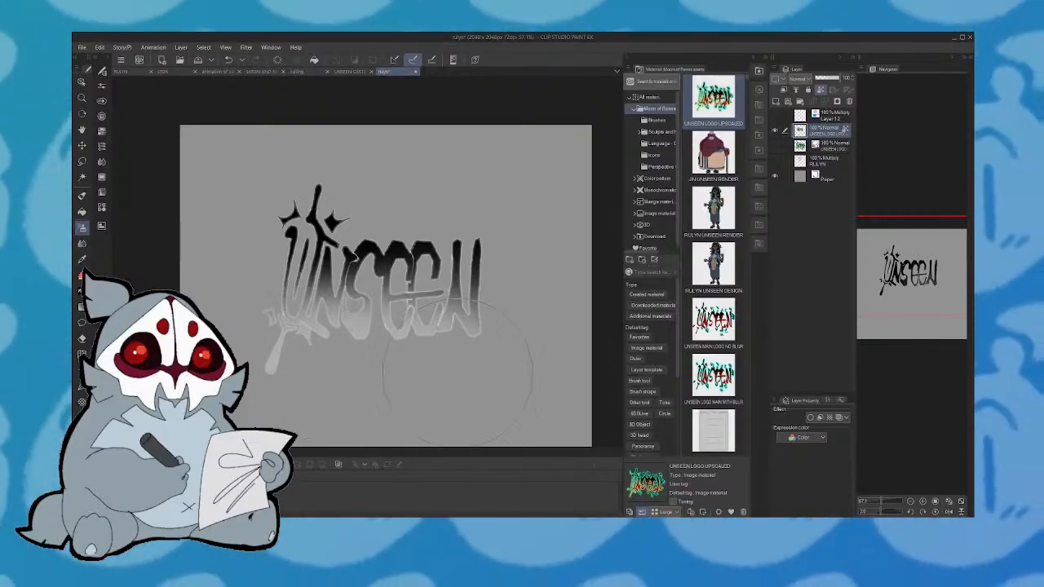
key(ctrl+z)
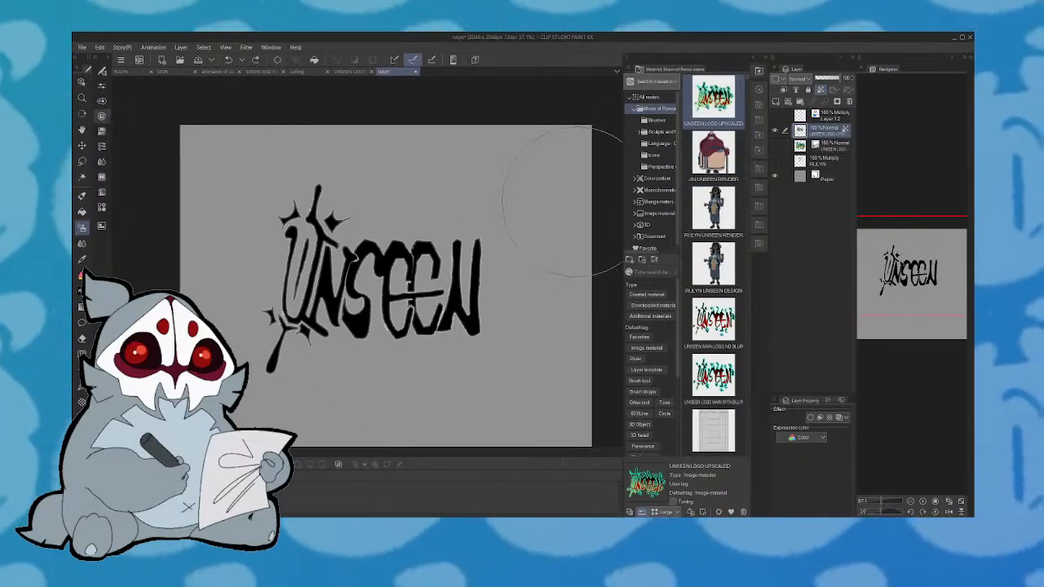
mouse_move(259, 352)
mouse_down()
mouse_move(391, 341)
mouse_move(264, 350)
mouse_move(387, 362)
mouse_up()
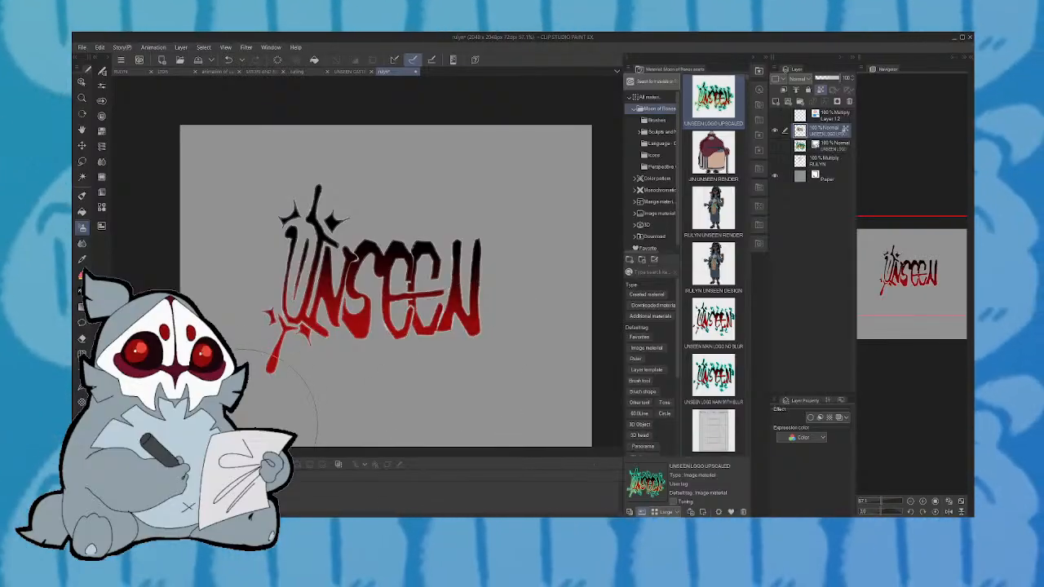
key(ctrl+z)
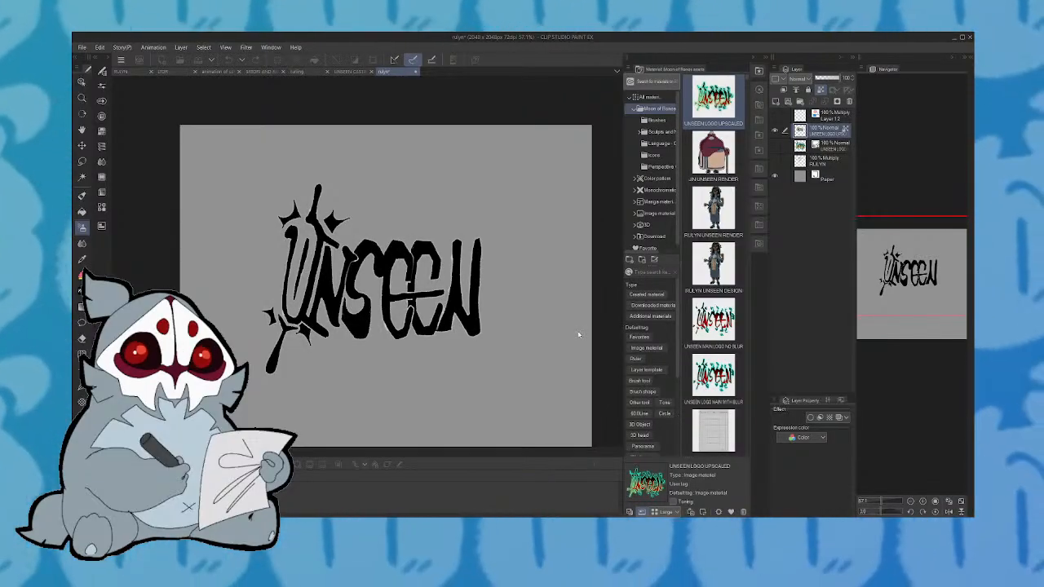
Try tinting the lettering's light edges bright green with a tonal correction, and undo it
key(ctrl+z)
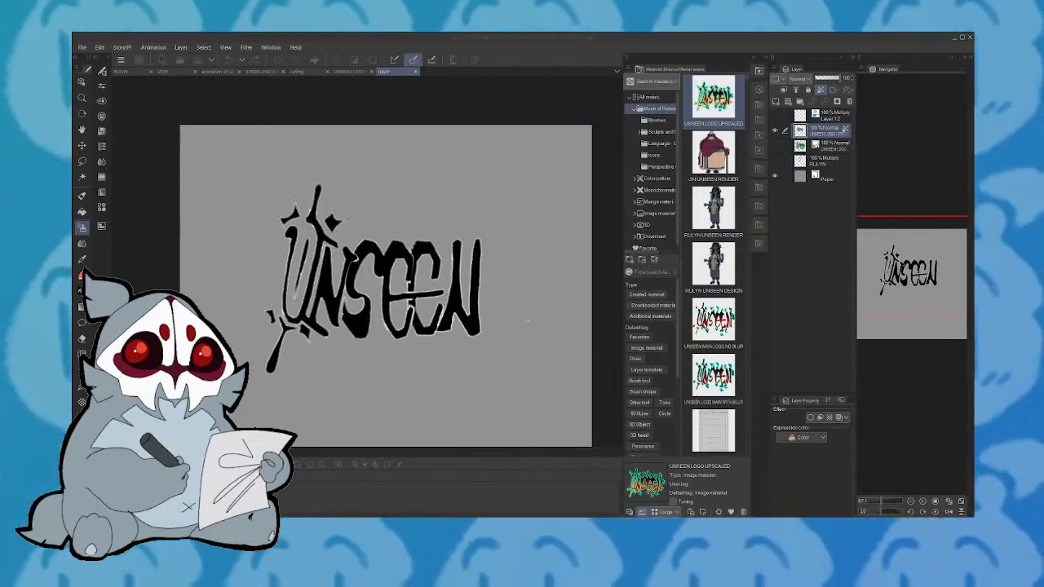
key(ctrl+z)
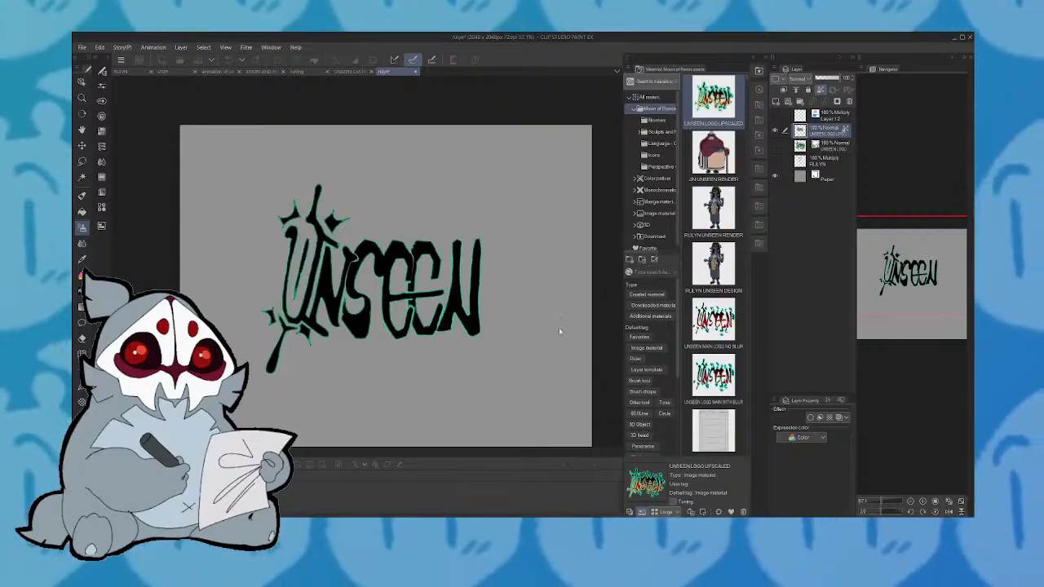
key(ctrl+z)
key(ctrl+y)
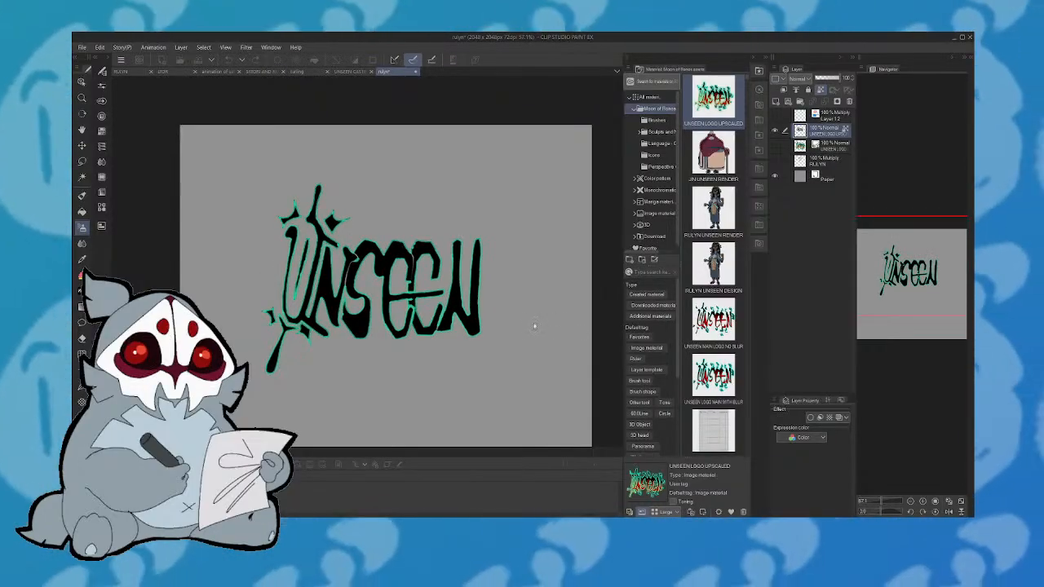
key(ctrl+y)
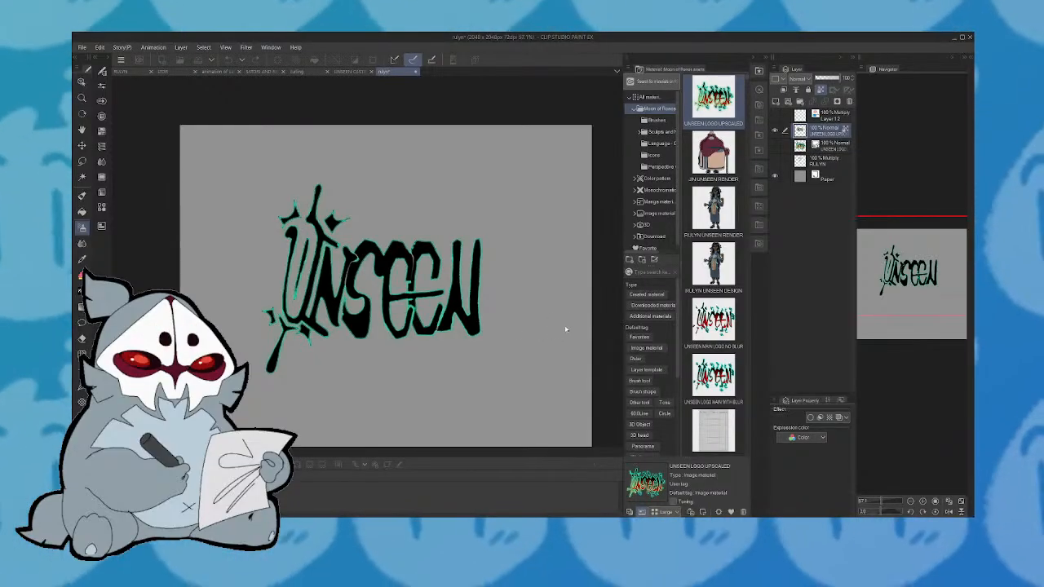
key(ctrl+z)
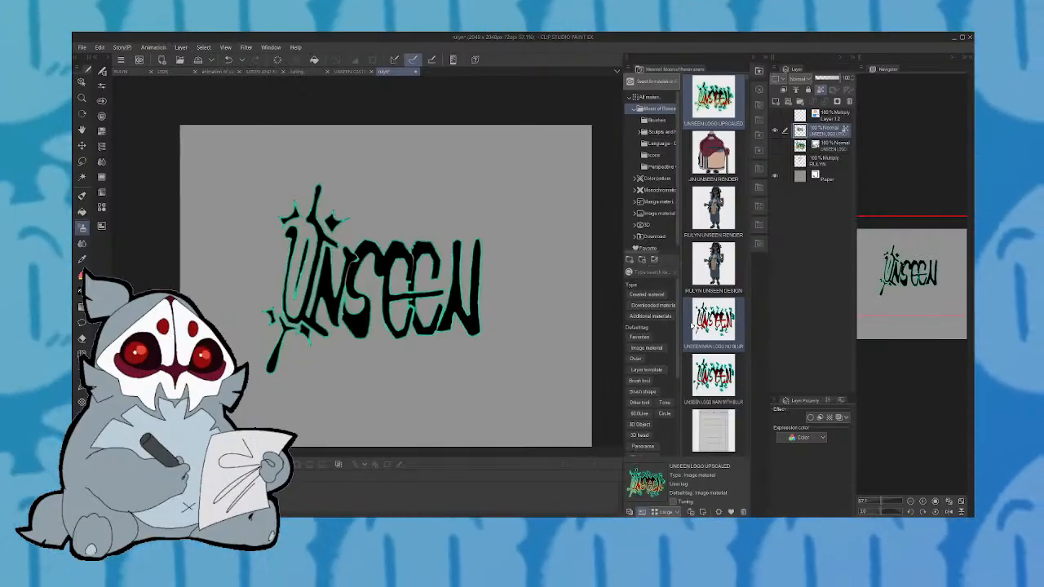
key(ctrl+z)
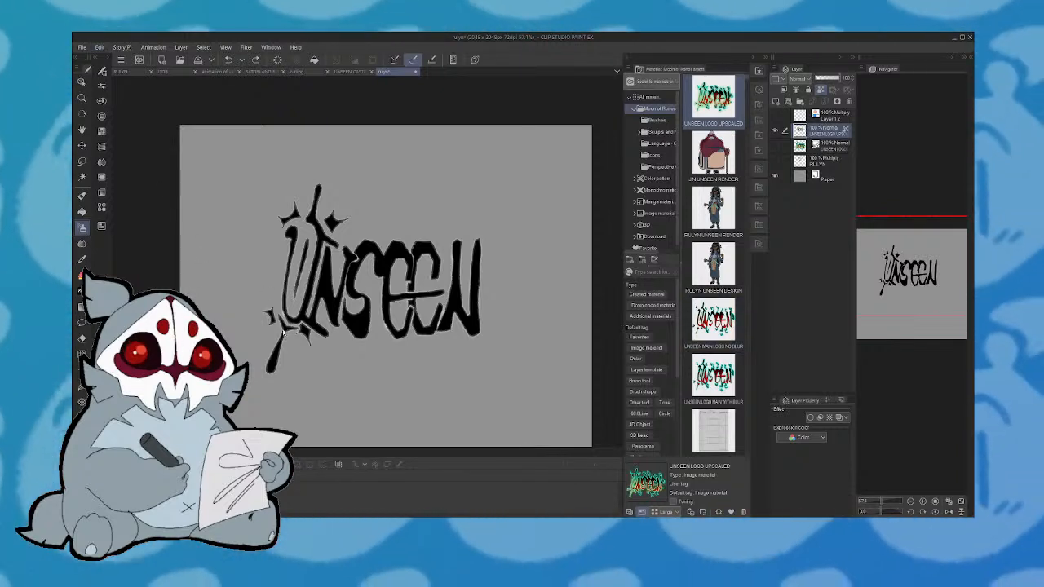
Apply a tonal correction that tints the lettering's edges a darker green while the letters stay black
click(285, 338)
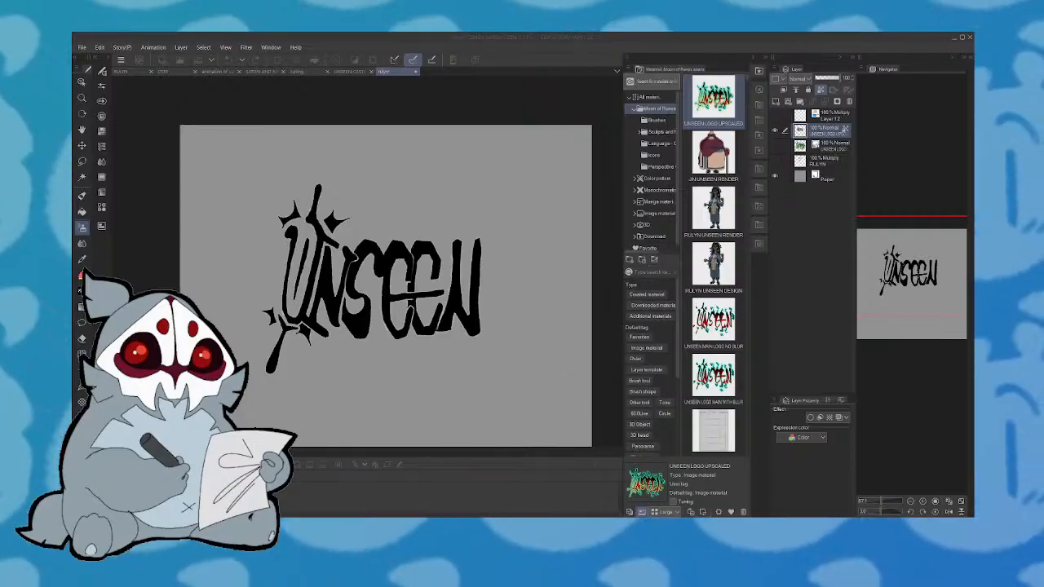
click(559, 315)
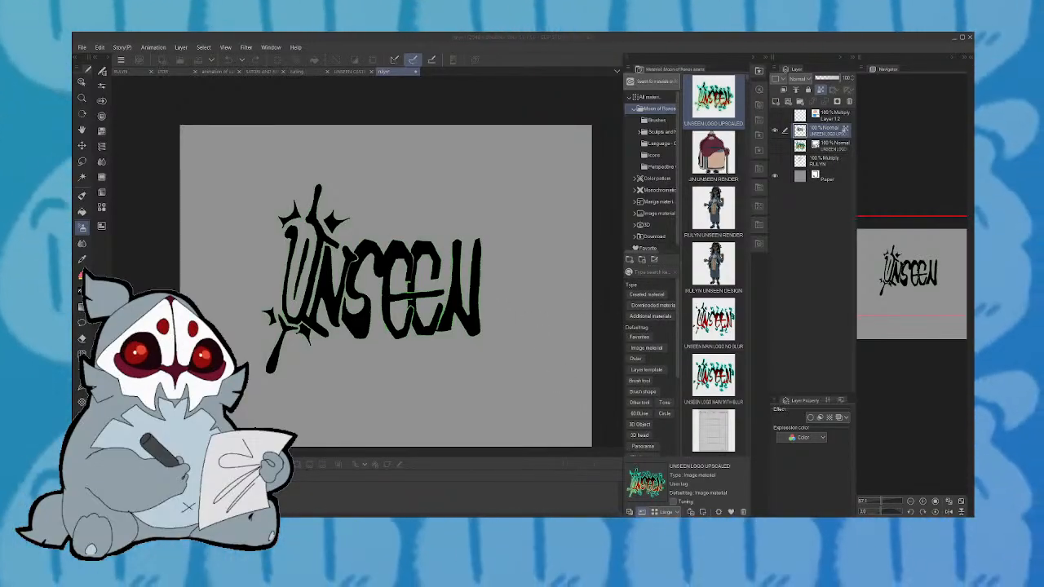
click(650, 289)
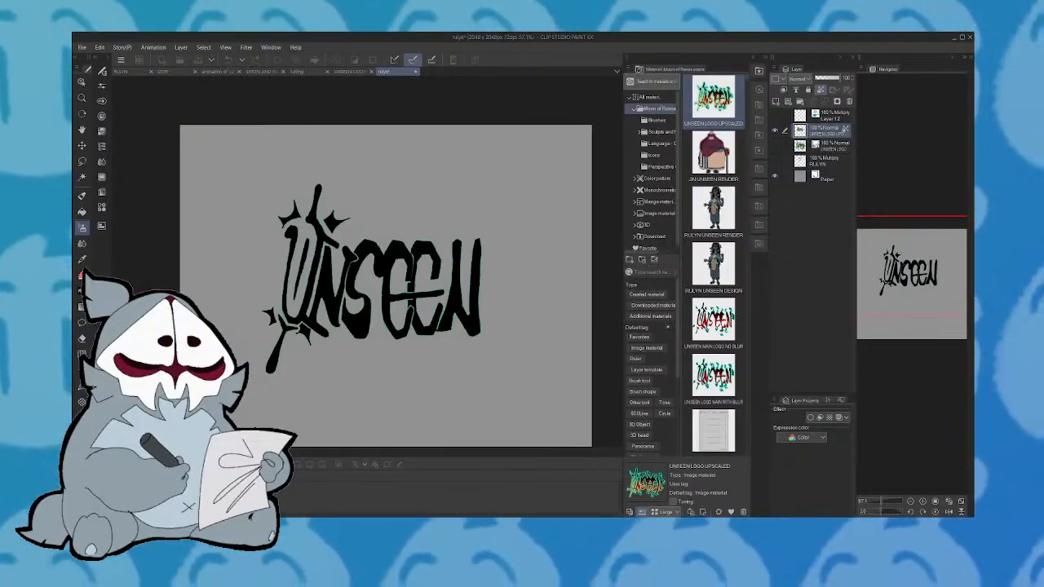
key(ctrl+z)
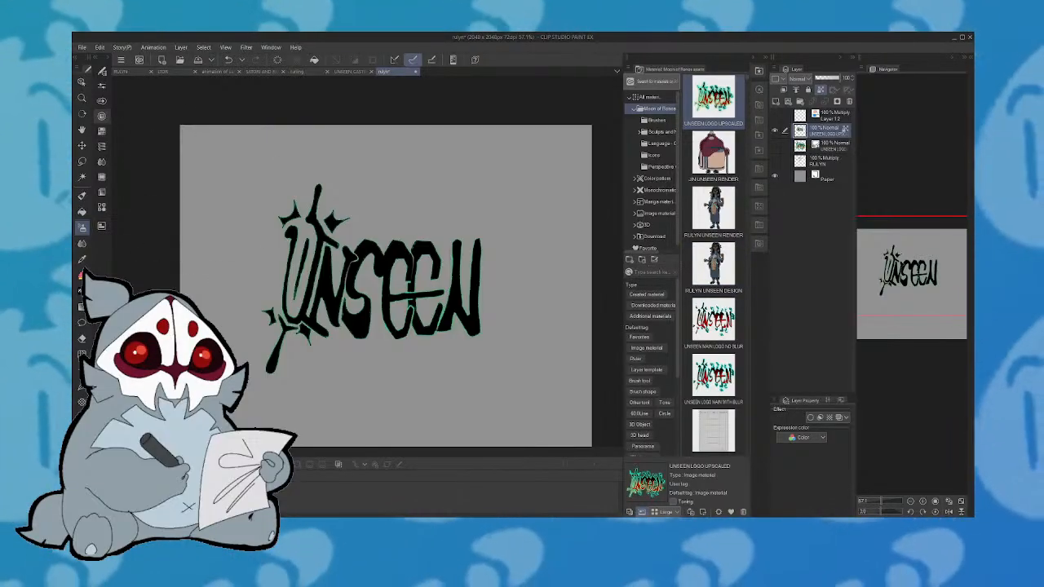
Airbrush a soft red gradient across the lower half of the green-edged lettering
drag(337, 366, 473, 346)
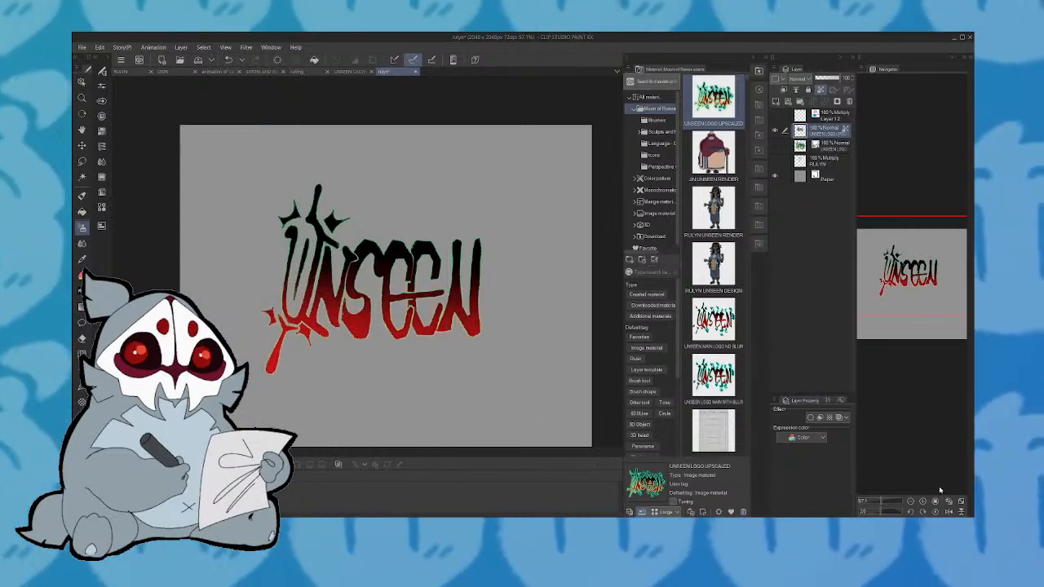
Replace the red gradient with a brighter airbrushed one across the lettering's lower half, and duplicate the lettering layer
key(Delete)
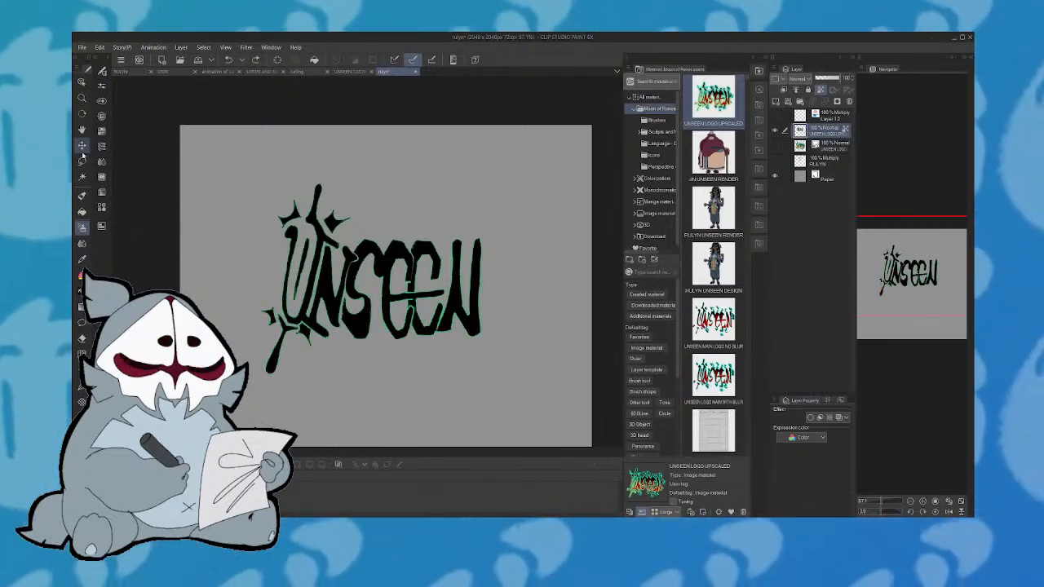
mouse_move(262, 349)
mouse_down()
mouse_move(318, 363)
mouse_move(434, 359)
mouse_up()
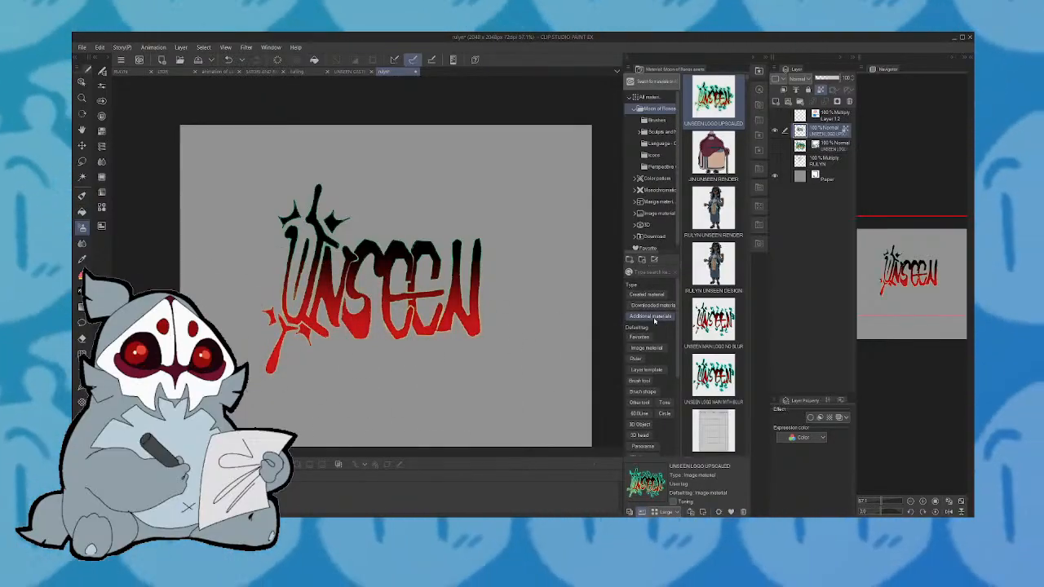
key(ctrl+c)
key(ctrl+v)
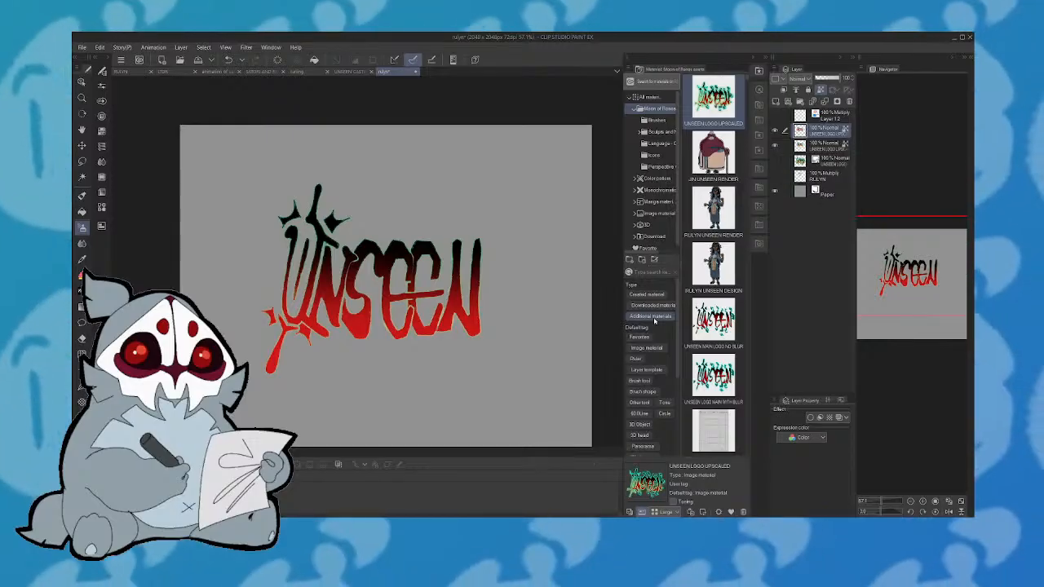
Try applying a blur filter to the duplicated lettering layer, and undo it
click(766, 58)
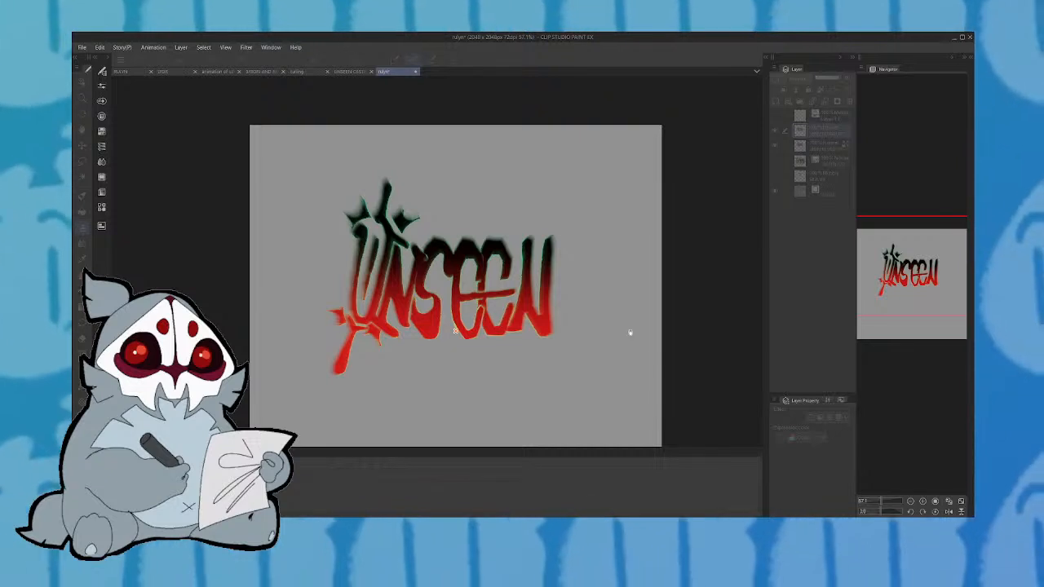
key(Return)
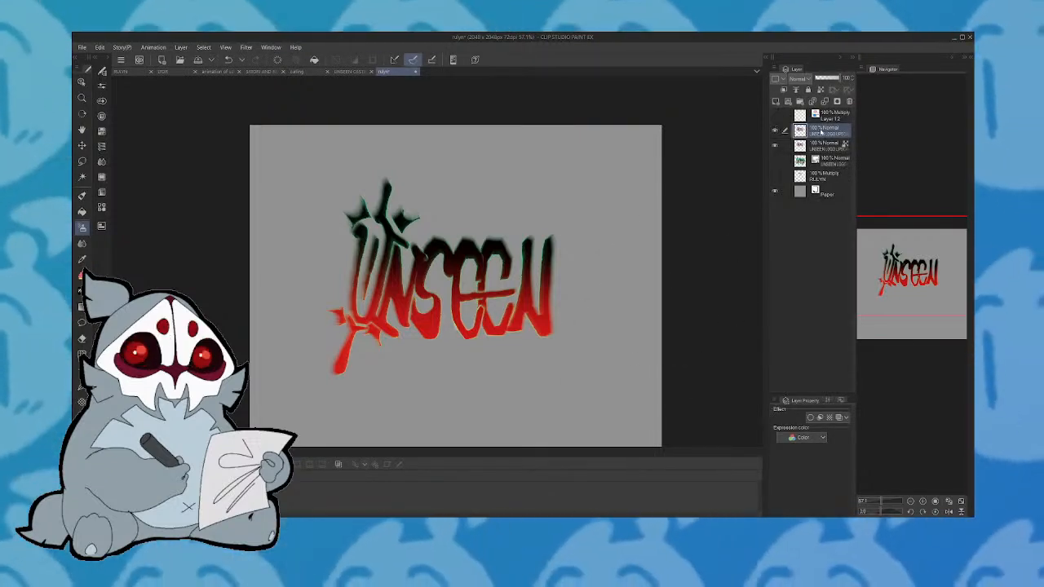
key(ctrl+z)
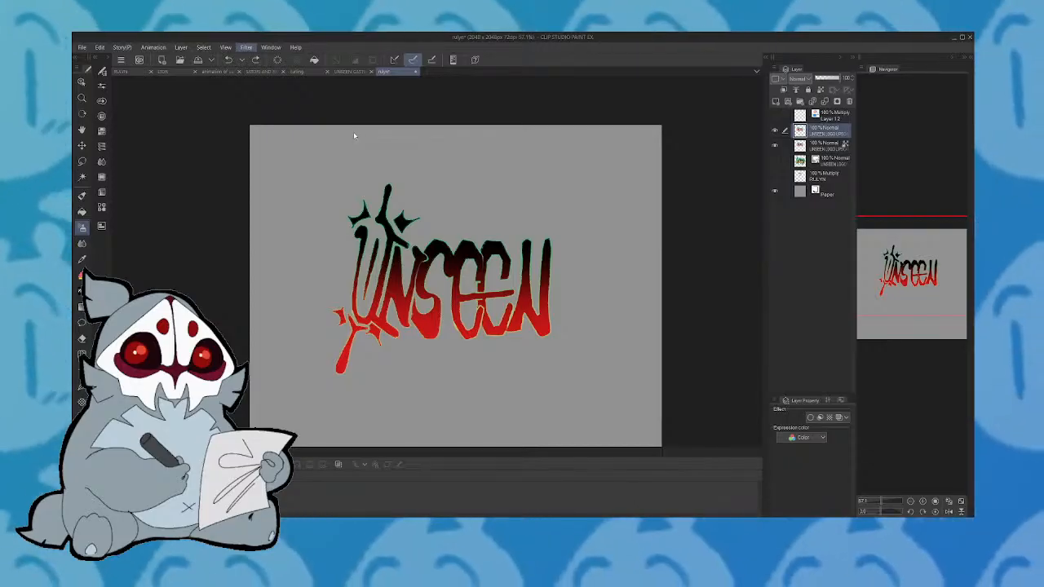
Blur one lettering copy and place it, with layer color turned on, beneath the sharp lettering
key(ctrl+s)
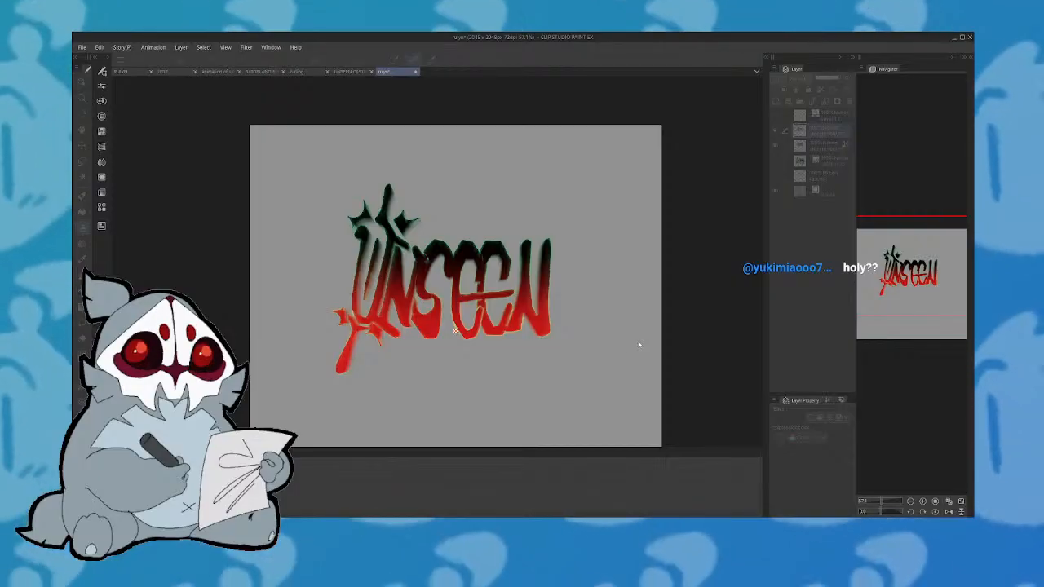
click(838, 418)
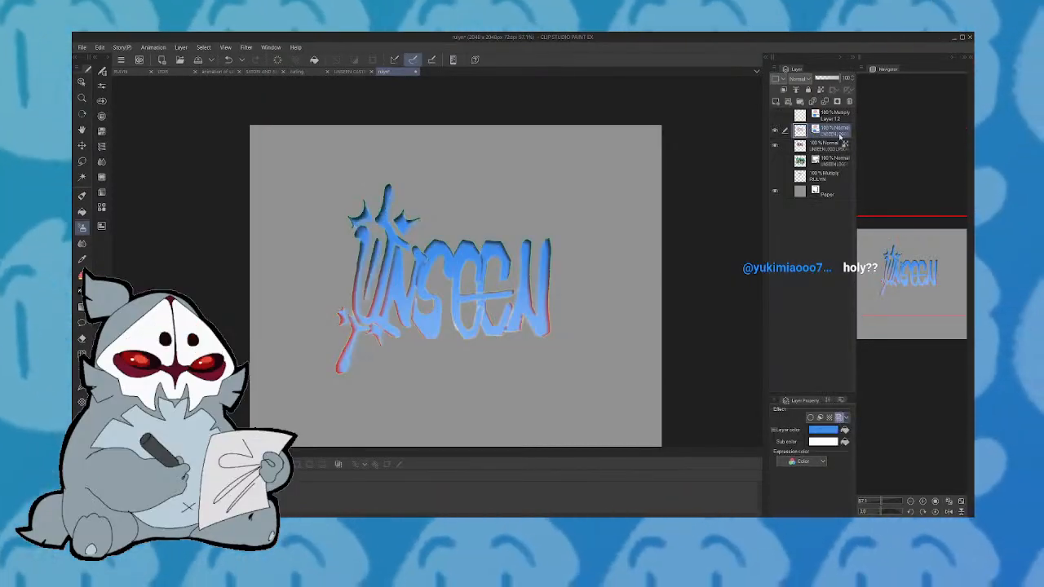
click(841, 147)
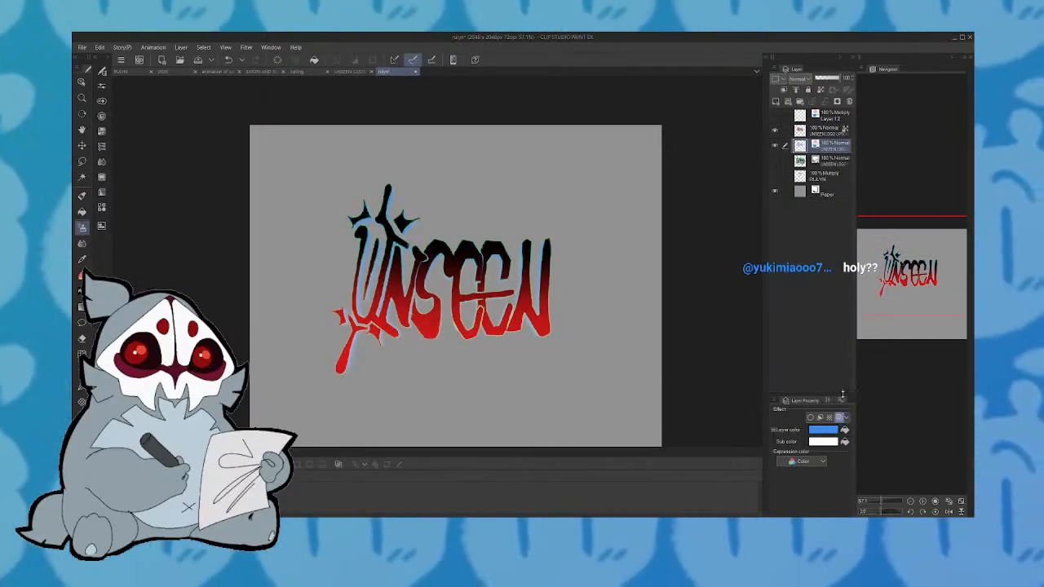
Change the blurred lettering layer's color to a teal green
click(837, 419)
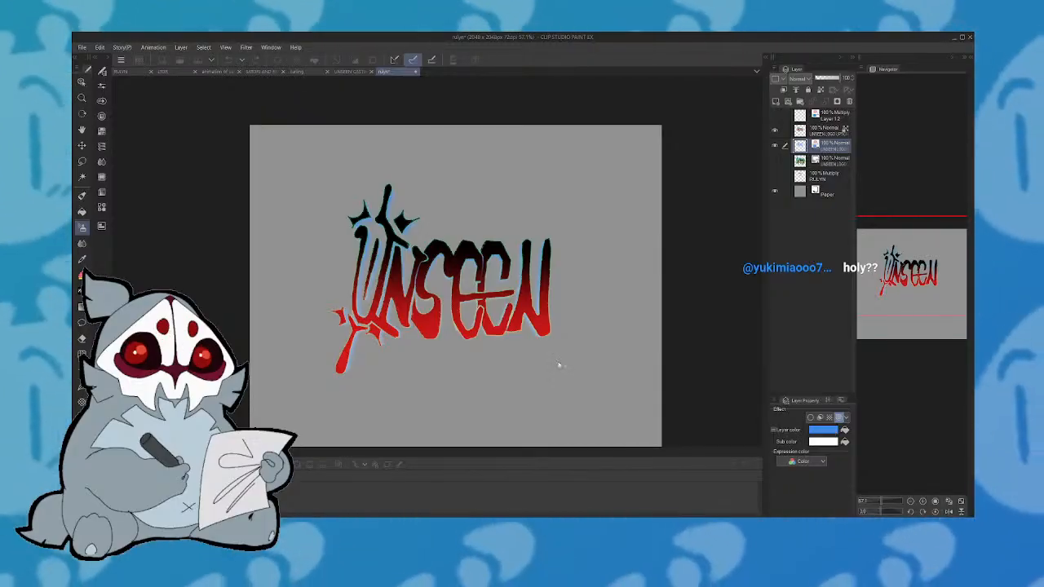
click(537, 326)
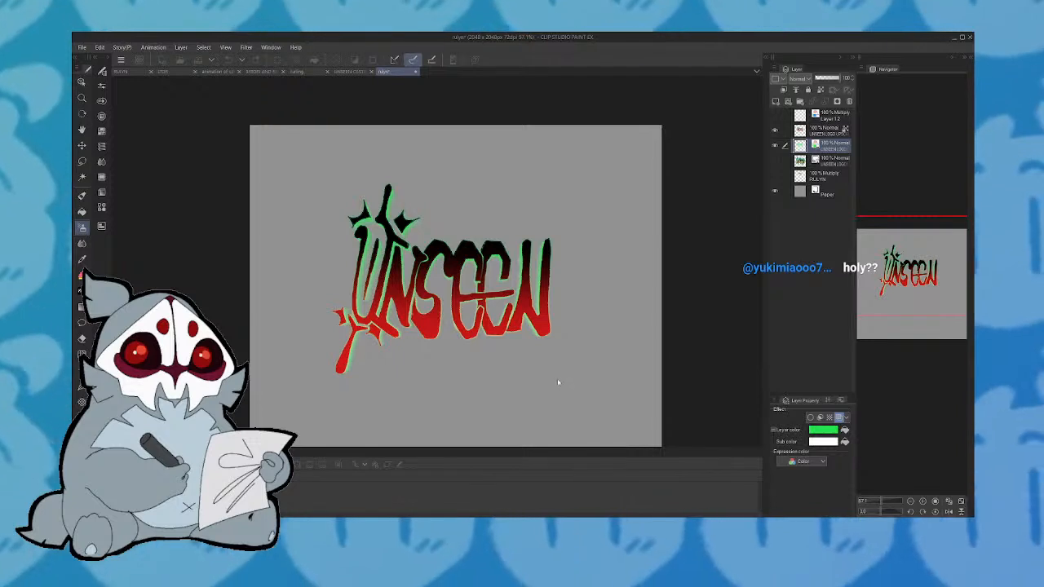
click(550, 341)
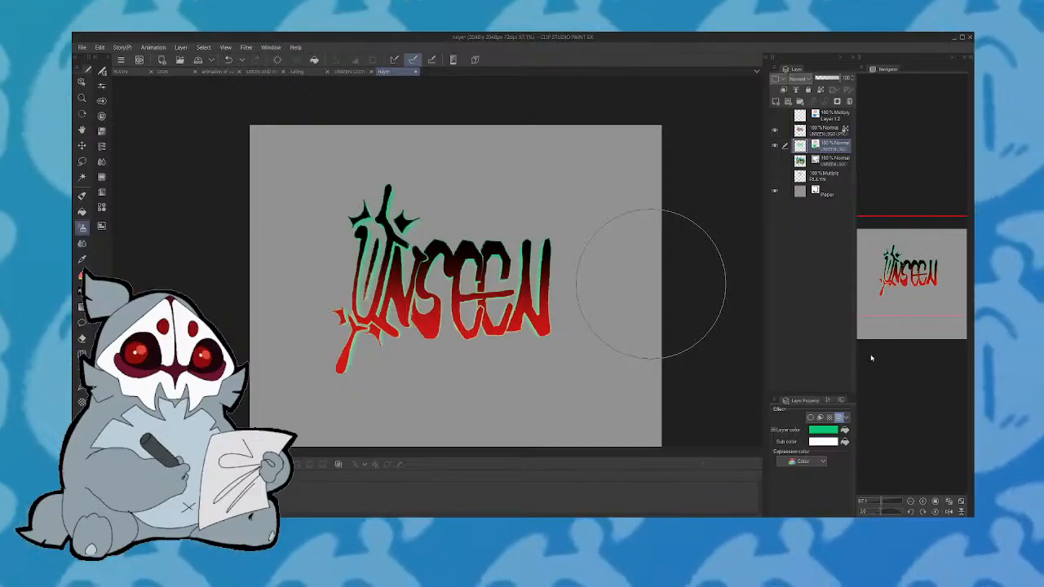
Add a border effect to the green blurred layer and set its edge color to black
mouse_move(914, 295)
mouse_down()
mouse_move(893, 298)
mouse_move(914, 306)
mouse_up()
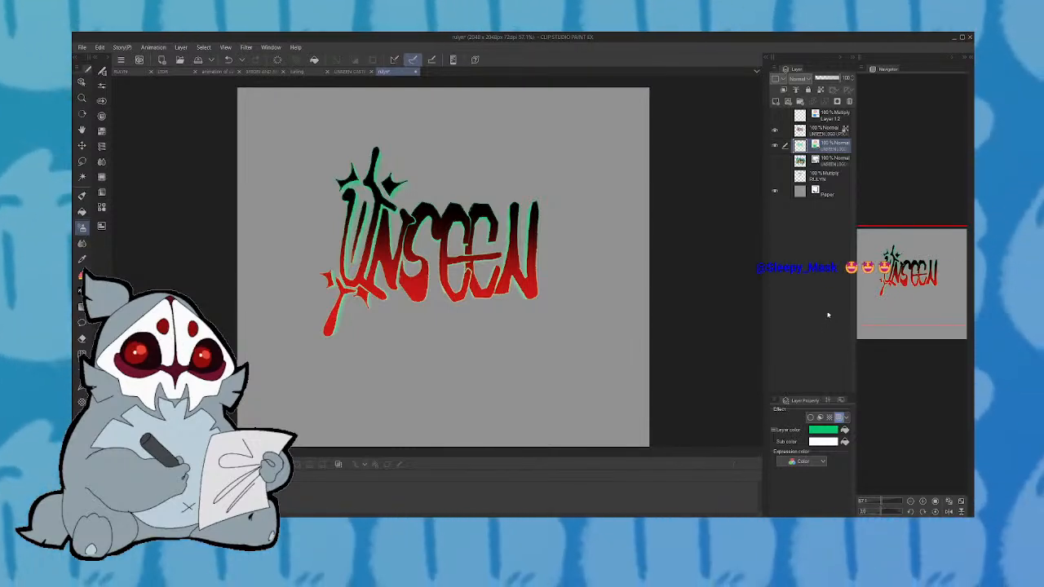
click(810, 419)
click(810, 418)
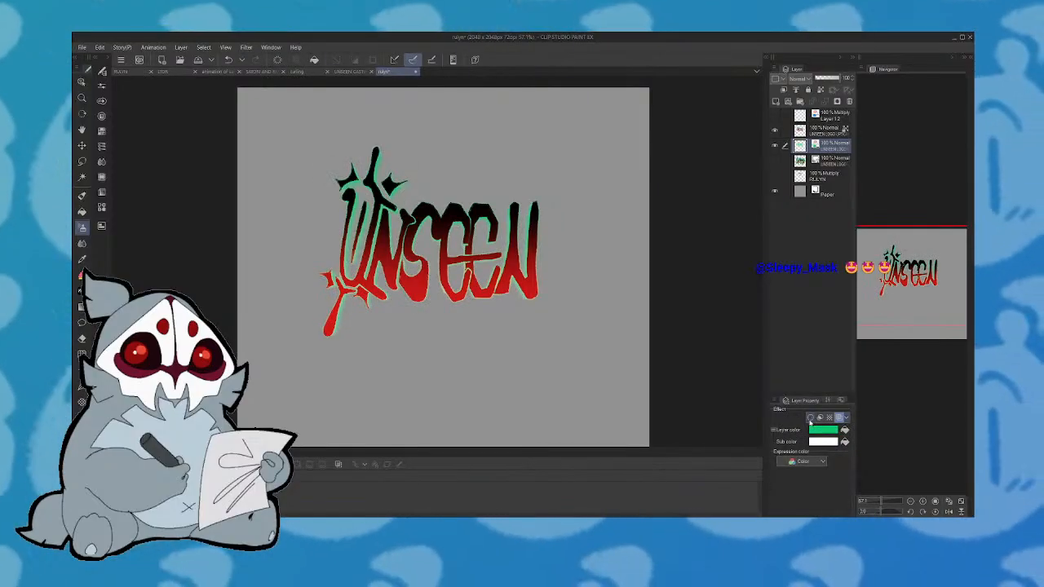
click(810, 419)
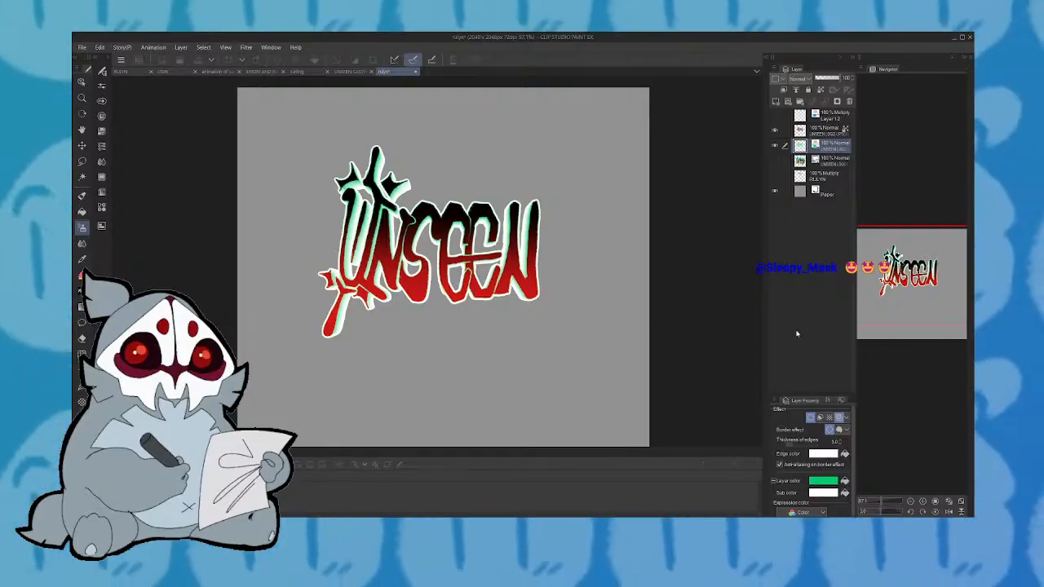
click(635, 299)
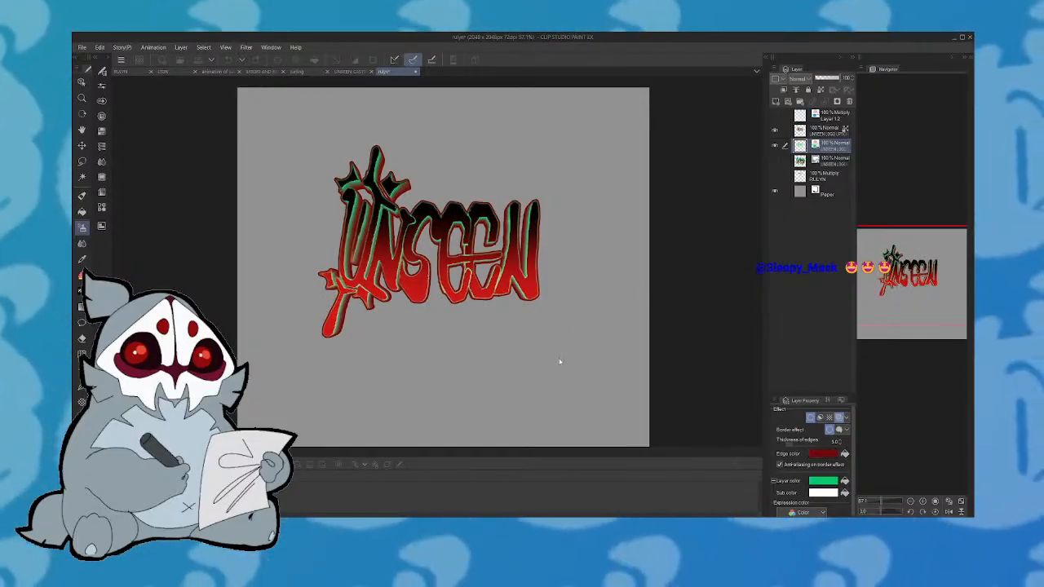
click(577, 349)
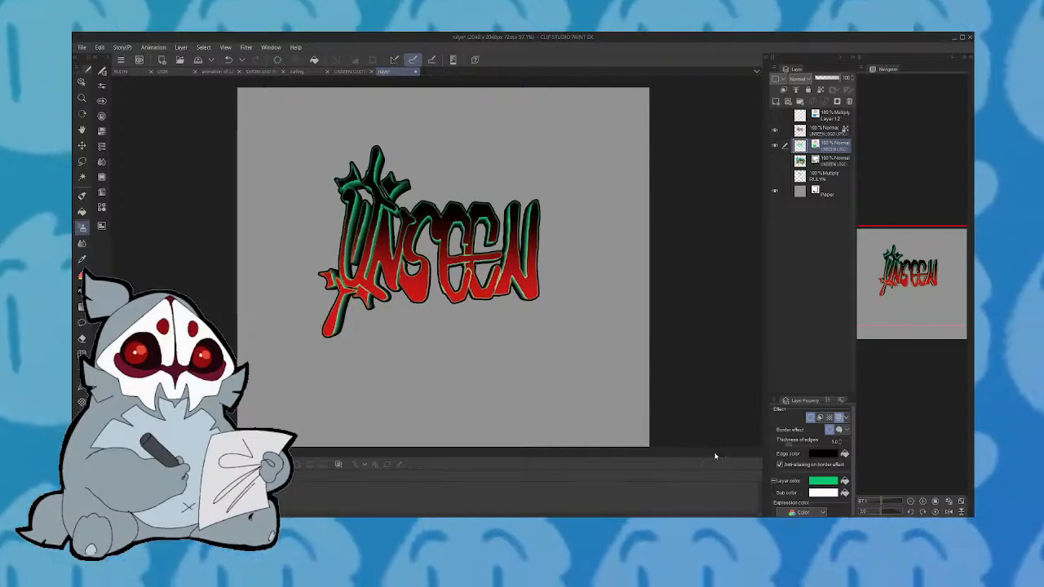
Try airbrushing solid red over all of the sharp lettering on the upper layer, and undo it
click(825, 129)
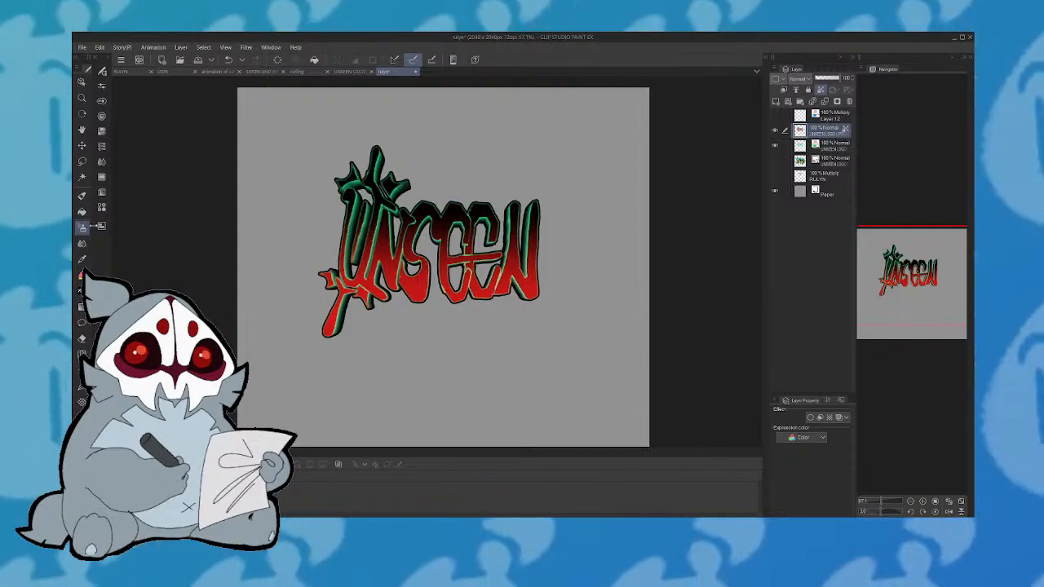
mouse_move(492, 209)
mouse_down()
mouse_move(208, 249)
mouse_move(537, 198)
mouse_move(604, 215)
mouse_up()
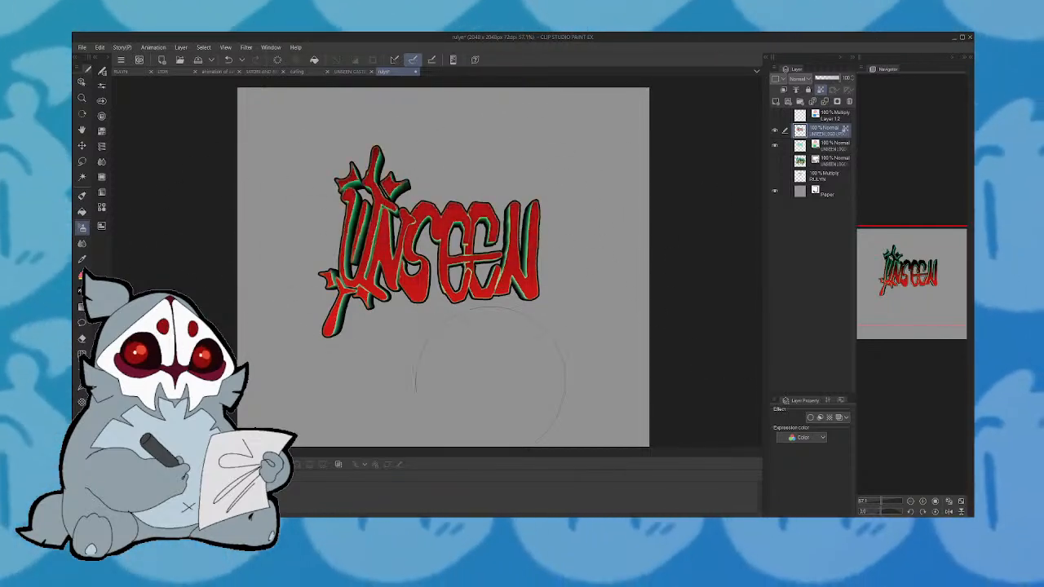
key(ctrl+z)
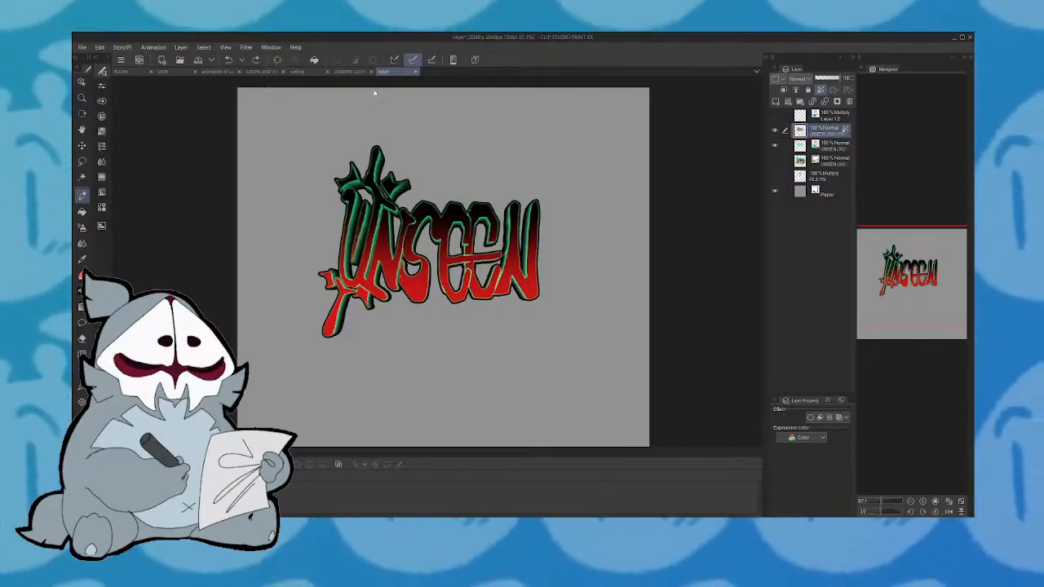
Try painting dark red and near-black shading over the curves of the letter S, and undo the strokes
click(886, 503)
drag(919, 277, 899, 275)
drag(475, 243, 488, 215)
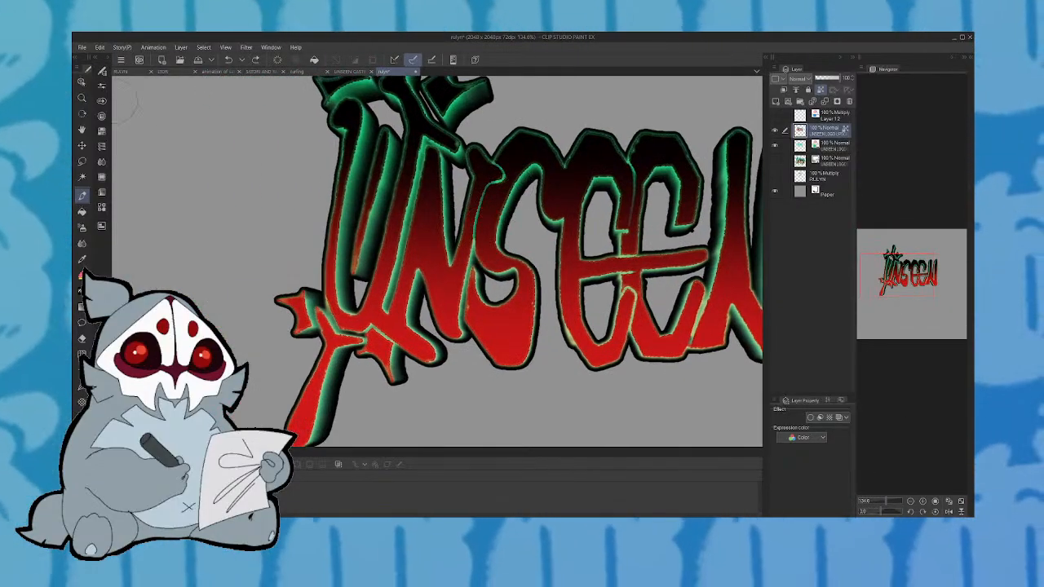
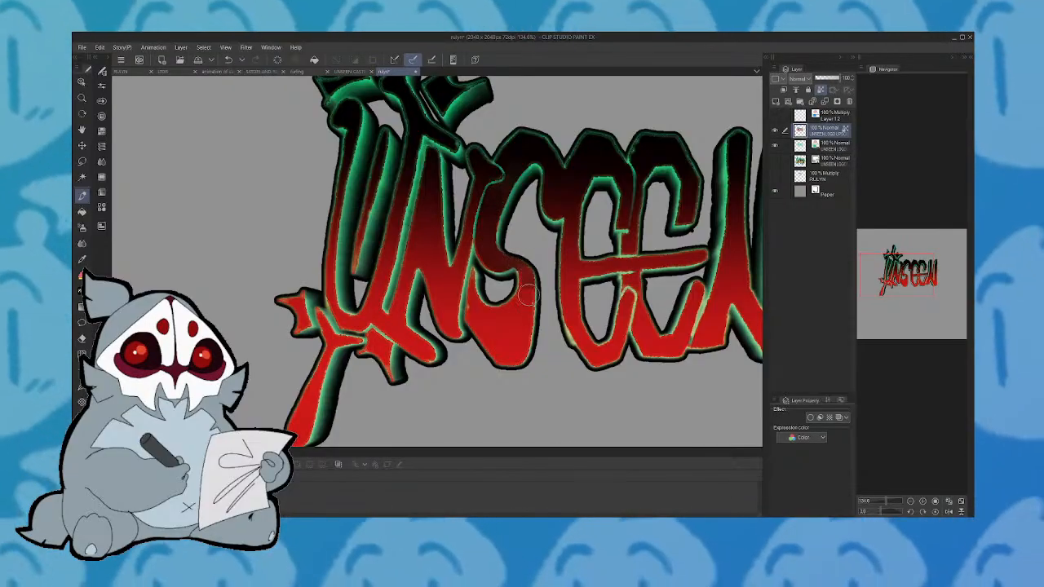
key(ctrl+z)
mouse_move(490, 230)
mouse_down()
mouse_move(505, 265)
mouse_move(519, 266)
mouse_up()
key(ctrl+z)
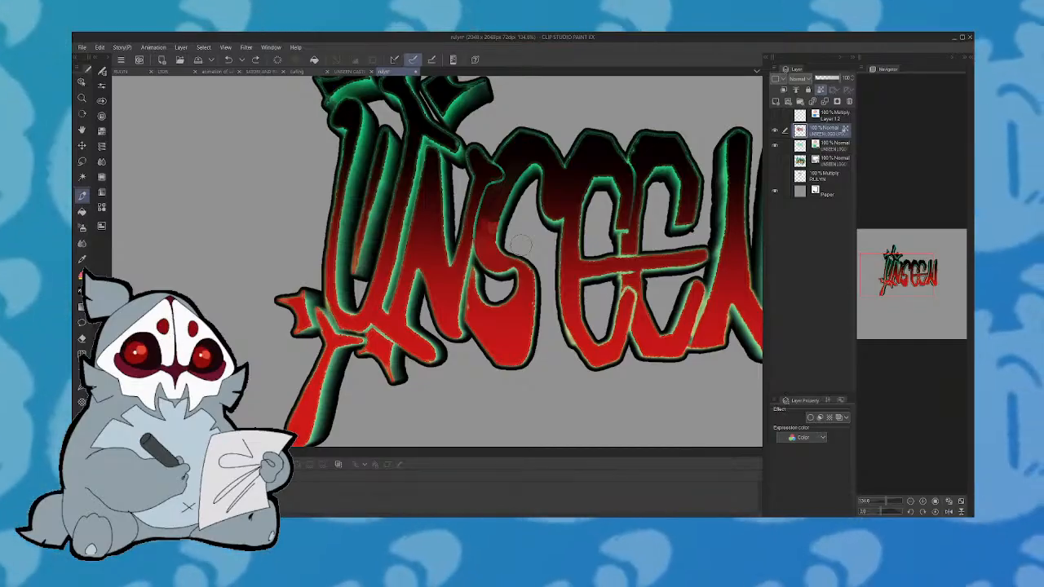
mouse_move(492, 220)
mouse_down()
mouse_move(490, 257)
mouse_move(513, 261)
mouse_move(526, 285)
mouse_move(510, 337)
mouse_move(490, 334)
mouse_move(477, 298)
mouse_move(481, 322)
mouse_move(515, 340)
mouse_move(485, 318)
mouse_move(513, 355)
mouse_move(521, 294)
mouse_move(503, 337)
mouse_move(479, 306)
mouse_move(485, 284)
mouse_move(479, 311)
mouse_up()
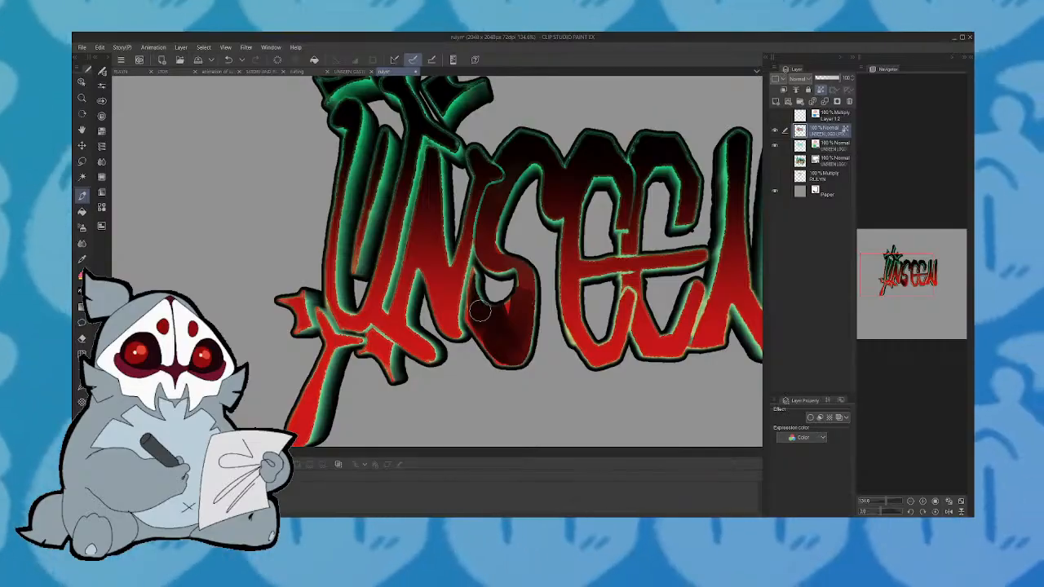
drag(522, 282, 508, 346)
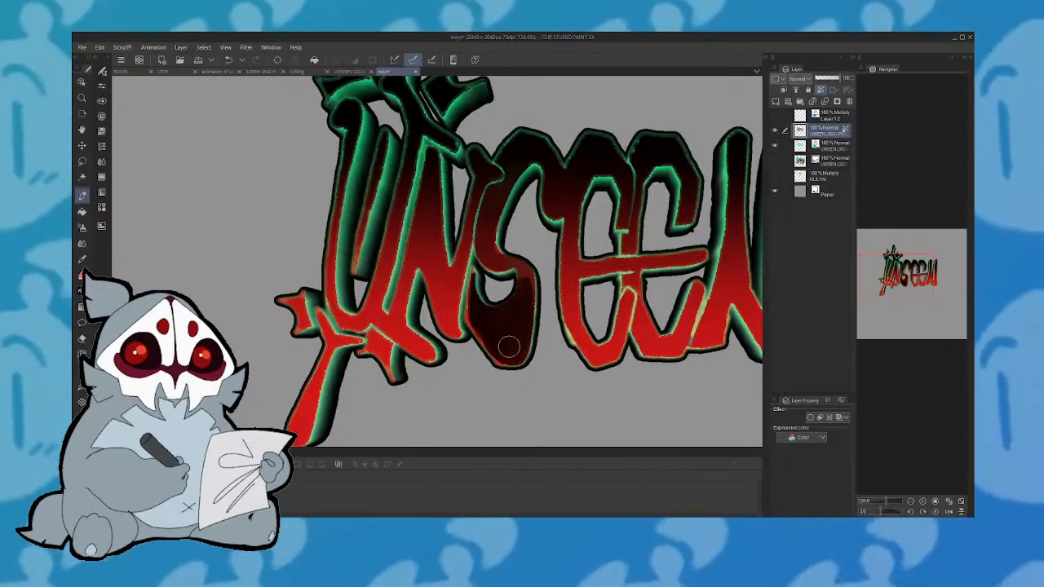
click(935, 500)
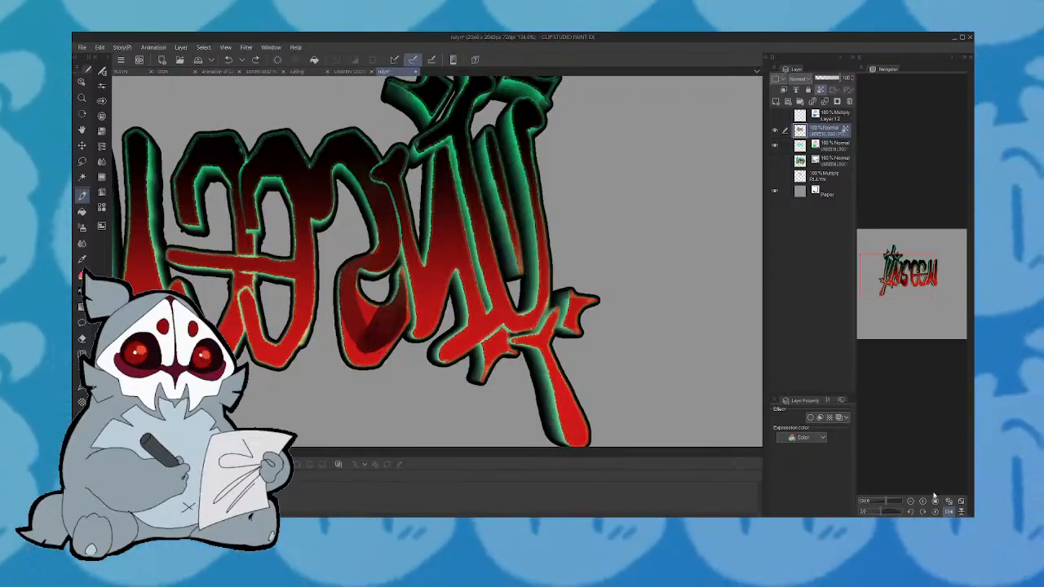
key(ctrl+z)
key(ctrl+z)
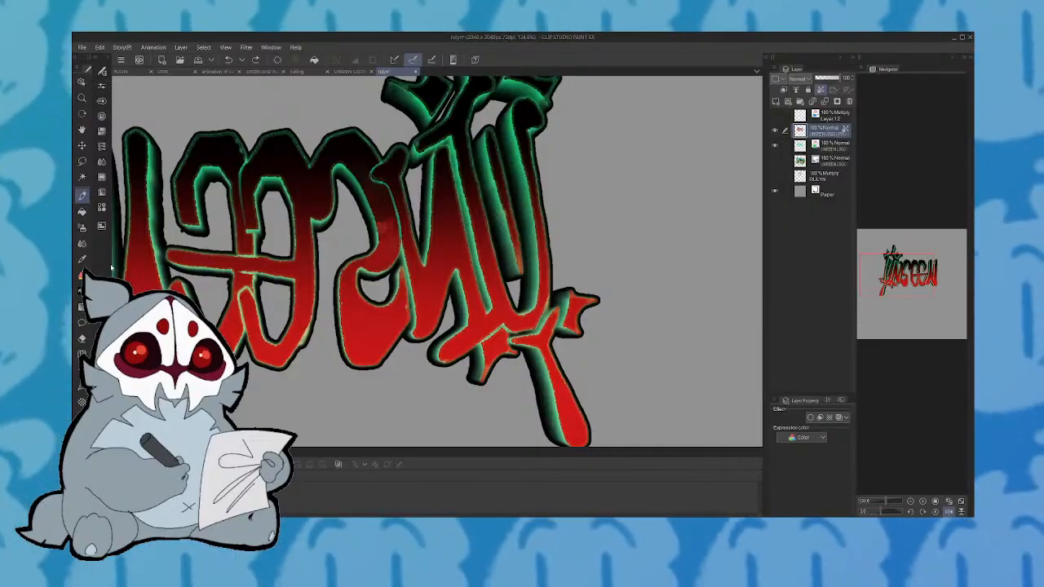
Paint a bright red band along the middle curve of the S and shade its lower bowl dark red
drag(386, 243, 380, 206)
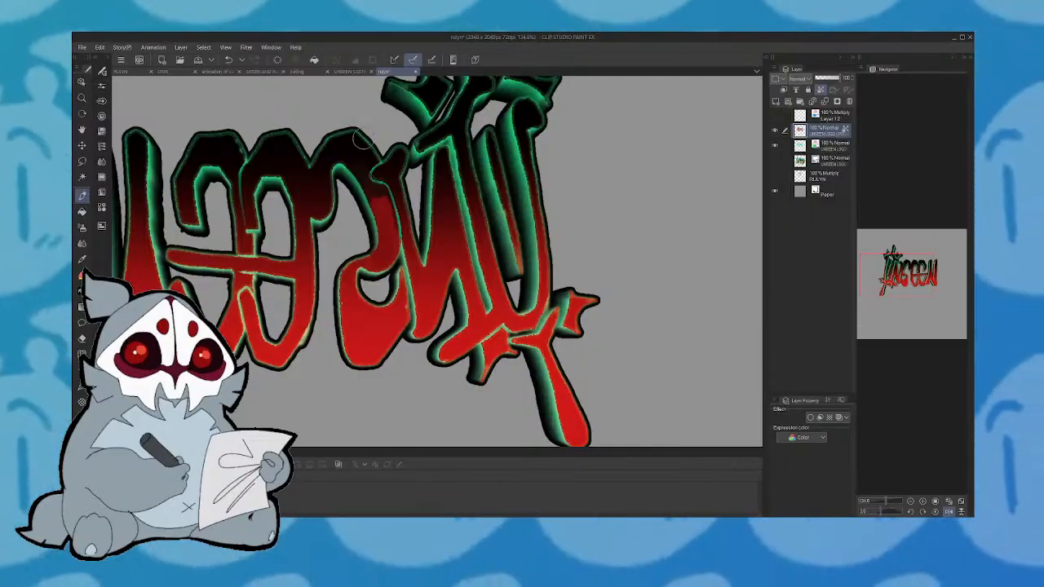
click(948, 509)
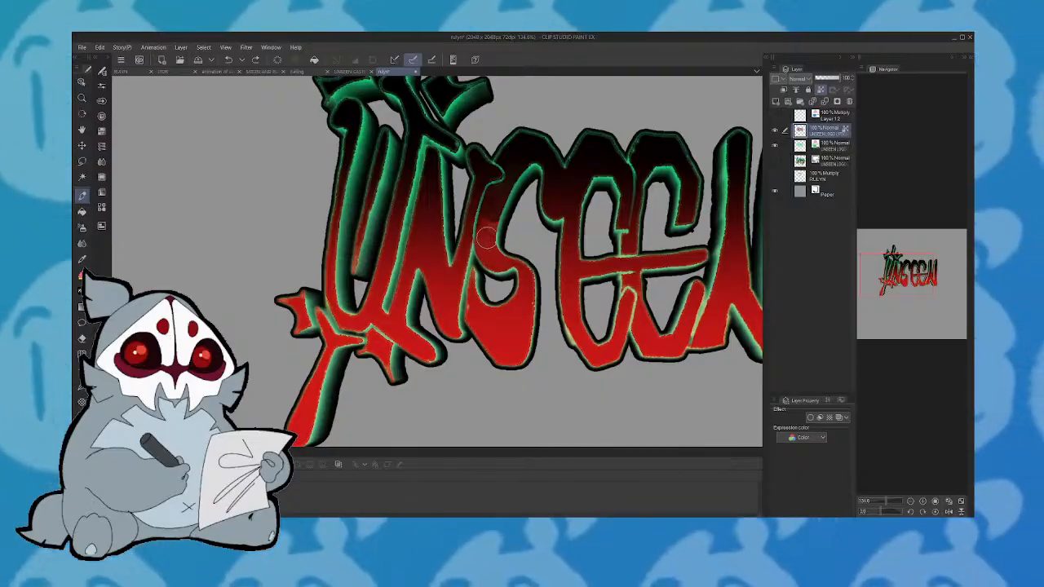
mouse_move(508, 263)
mouse_down()
mouse_move(516, 322)
mouse_move(490, 322)
mouse_move(478, 285)
mouse_move(503, 345)
mouse_up()
key(ctrl+z)
mouse_move(473, 279)
mouse_down()
mouse_move(486, 329)
mouse_move(521, 350)
mouse_move(531, 311)
mouse_move(512, 346)
mouse_move(496, 310)
mouse_move(517, 267)
mouse_up()
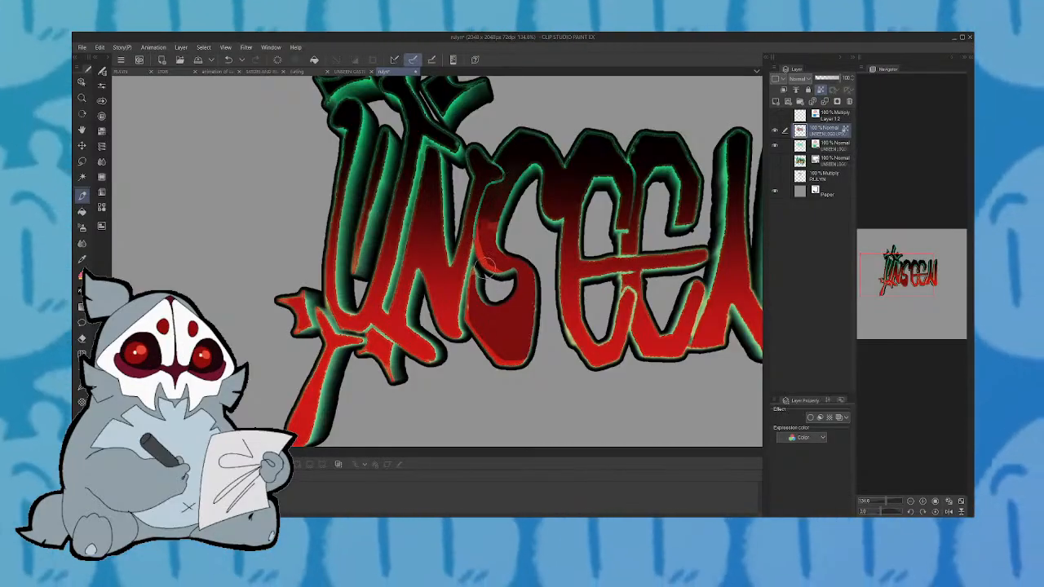
key(ctrl+z)
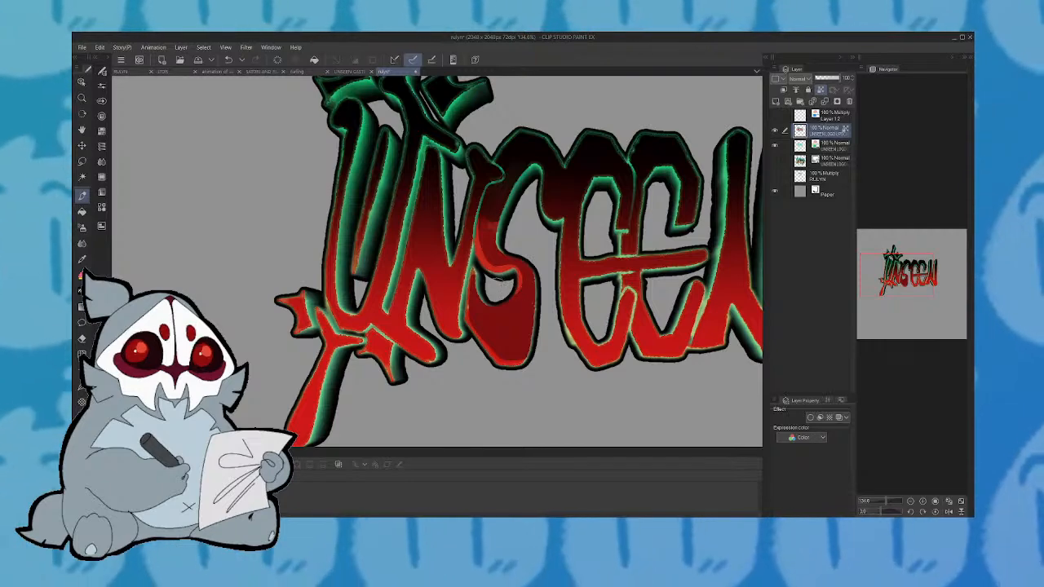
click(948, 510)
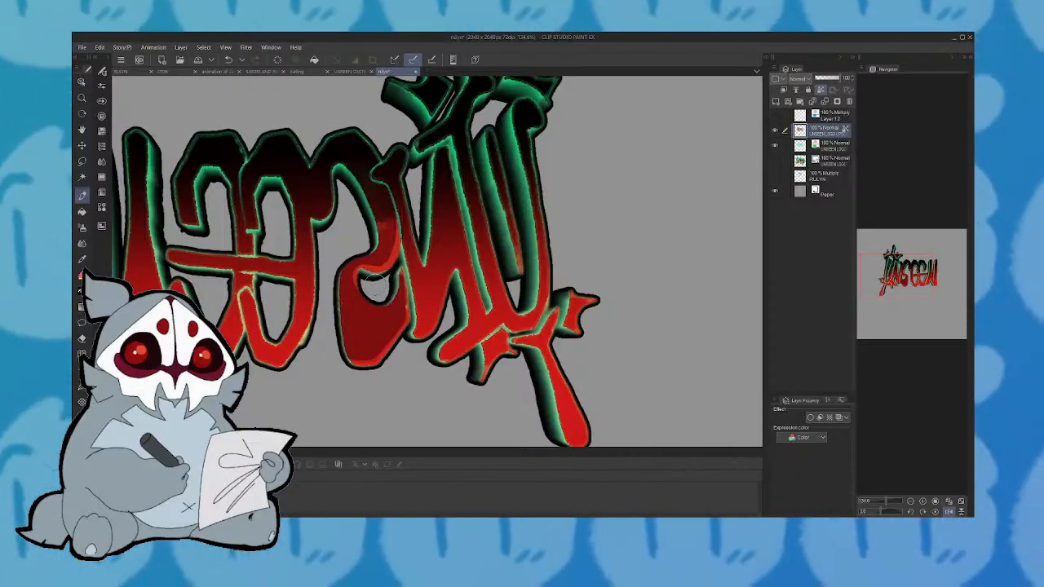
click(949, 512)
Try painting a bright red highlight along the inner edge of the S's upper curve, and undo it
scroll(904, 276, down, 1)
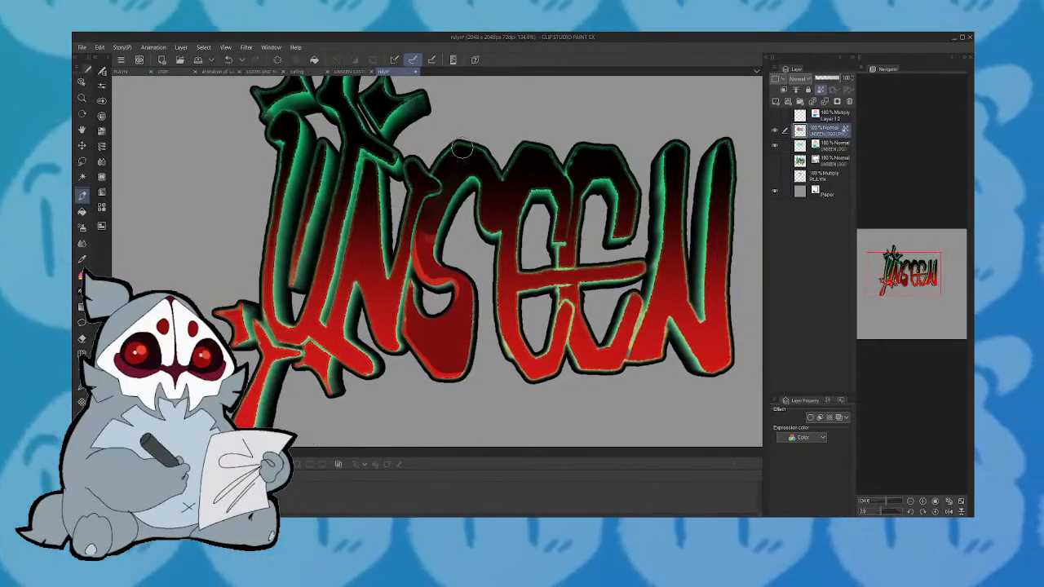
mouse_move(451, 200)
mouse_down()
mouse_move(475, 180)
mouse_move(480, 214)
mouse_up()
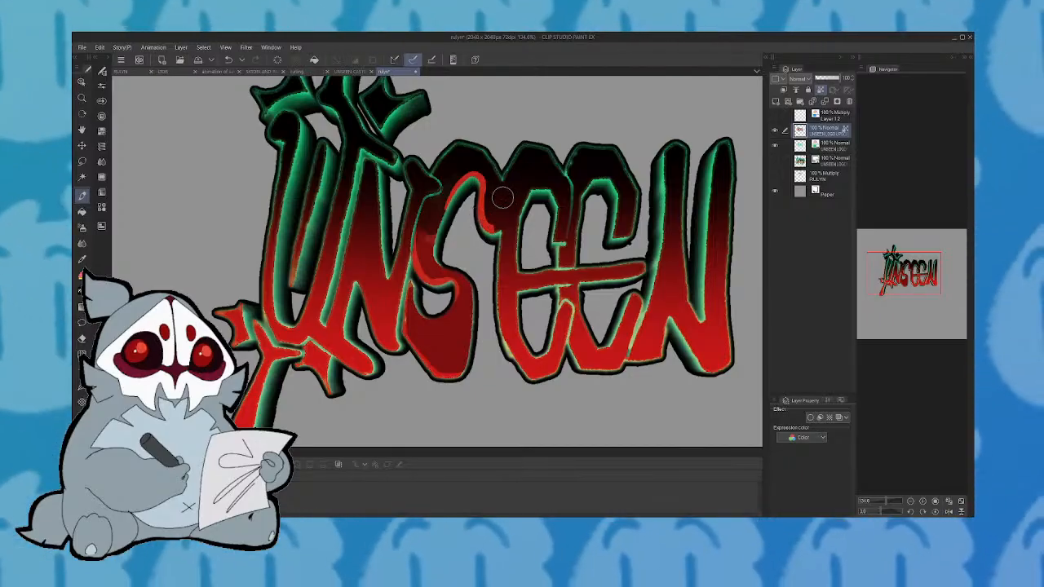
key(ctrl+z)
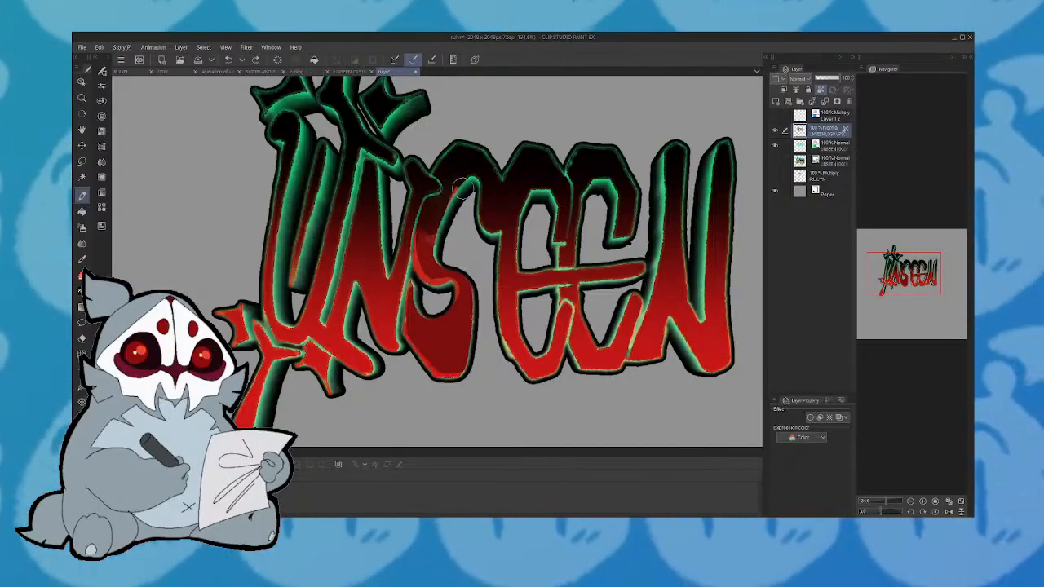
Paint a thin bright red highlight along the inner edge of the S's upper curve, checking the lettering in mirrored view
mouse_move(449, 194)
mouse_down()
mouse_move(472, 180)
mouse_move(479, 217)
mouse_up()
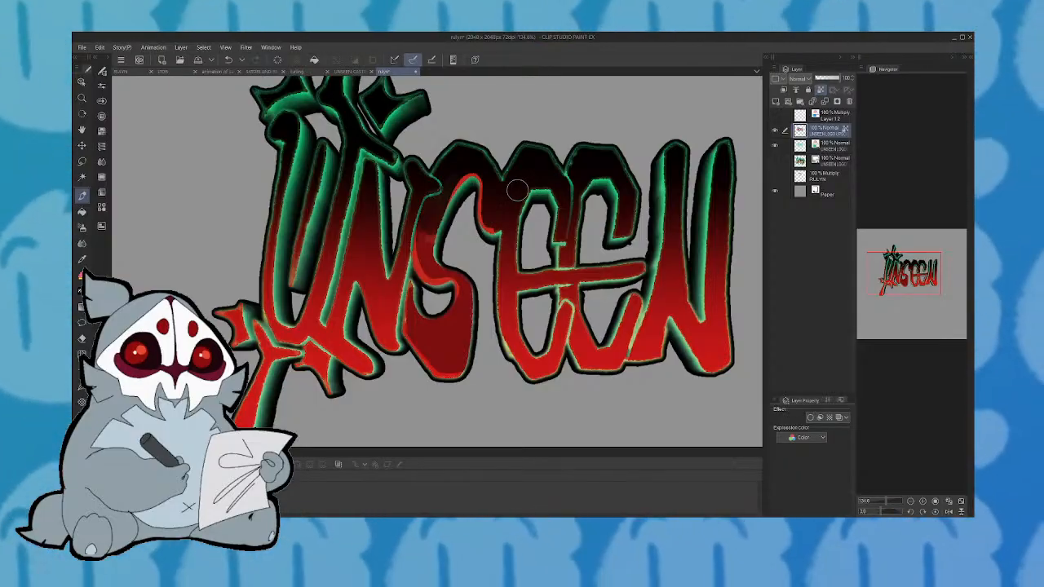
click(948, 512)
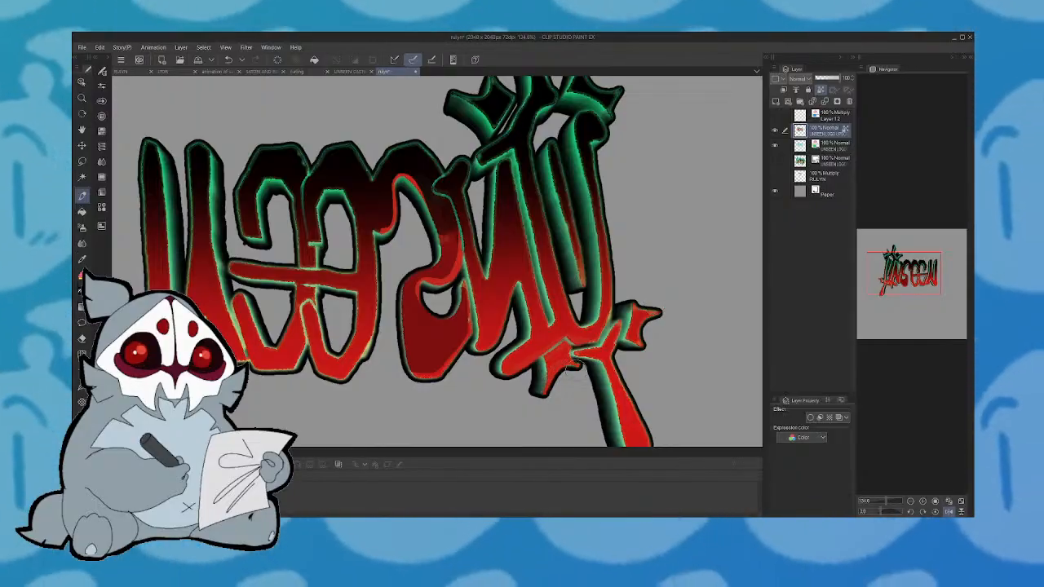
click(949, 511)
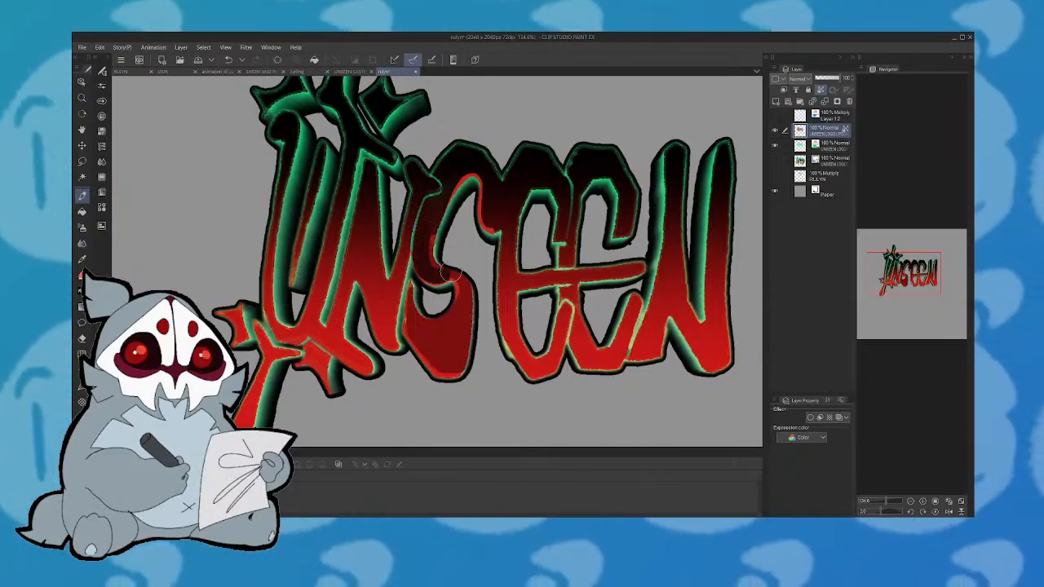
Shade the S's left stem near-black down to its middle curve, leaving a bright red edge along that curve
mouse_move(442, 274)
mouse_down()
mouse_move(422, 241)
mouse_move(430, 220)
mouse_up()
key(ctrl+z)
key(ctrl+z)
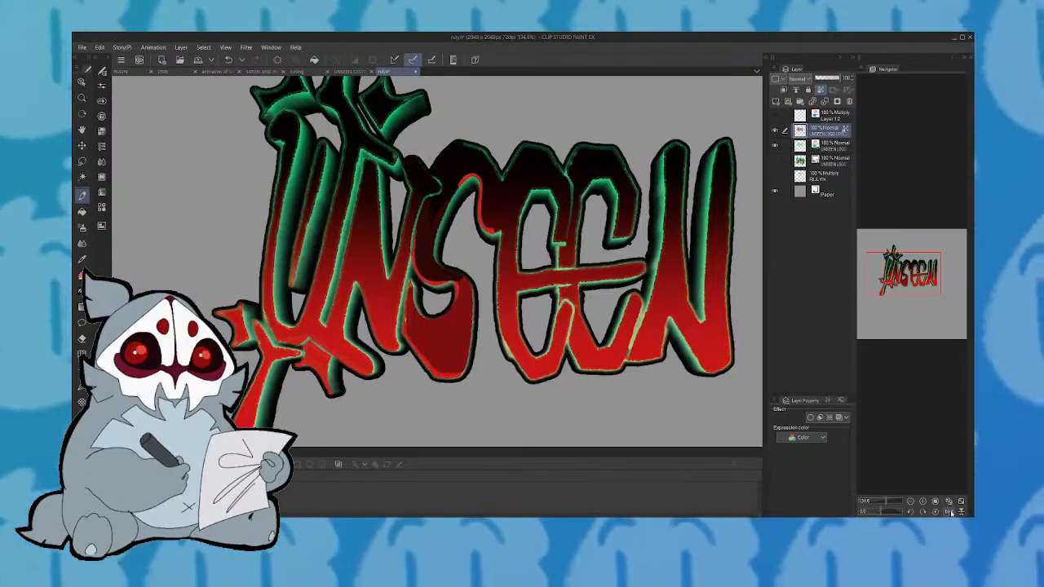
key(h)
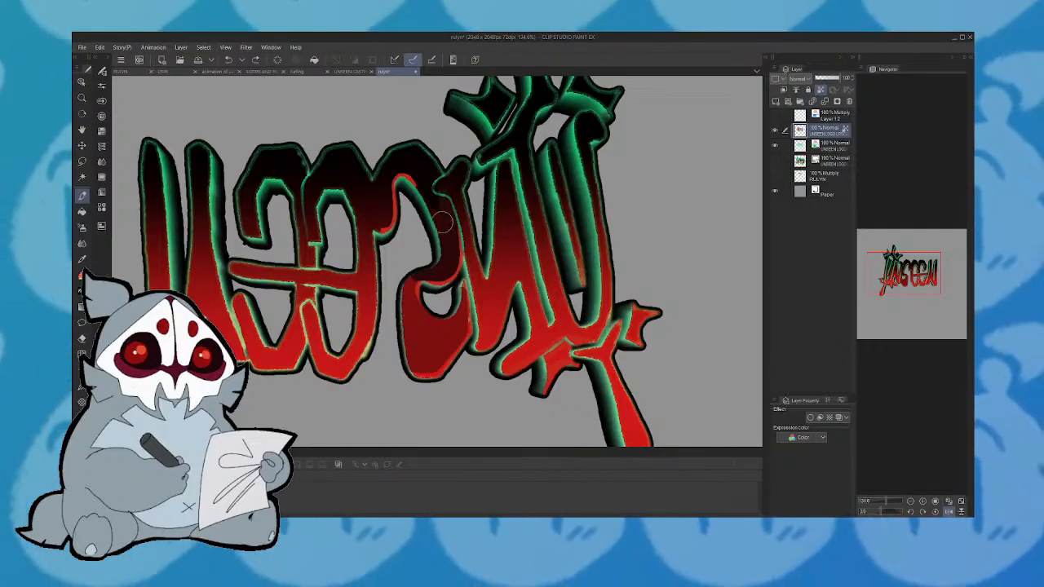
drag(439, 211, 451, 252)
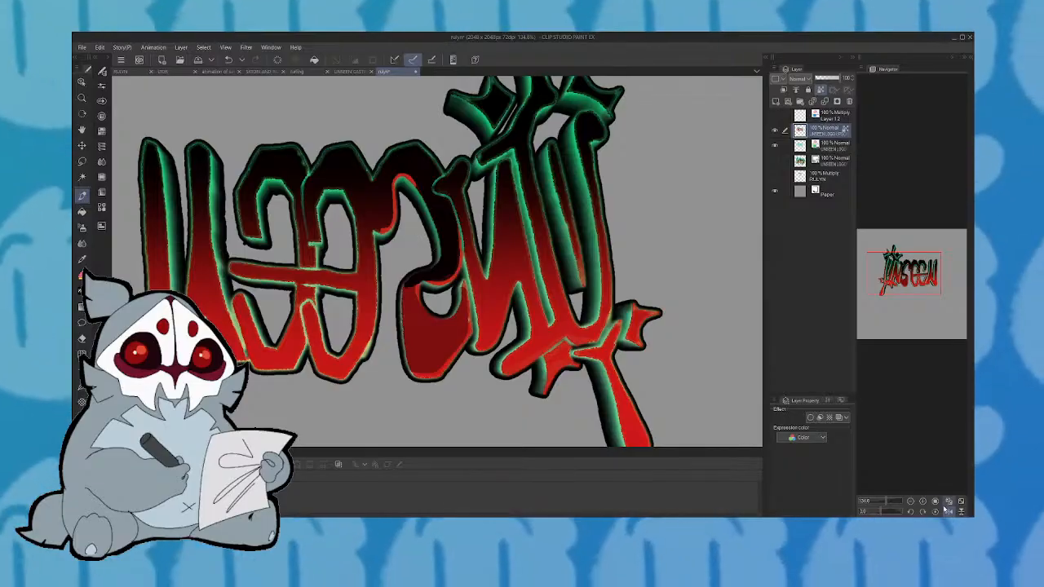
key(h)
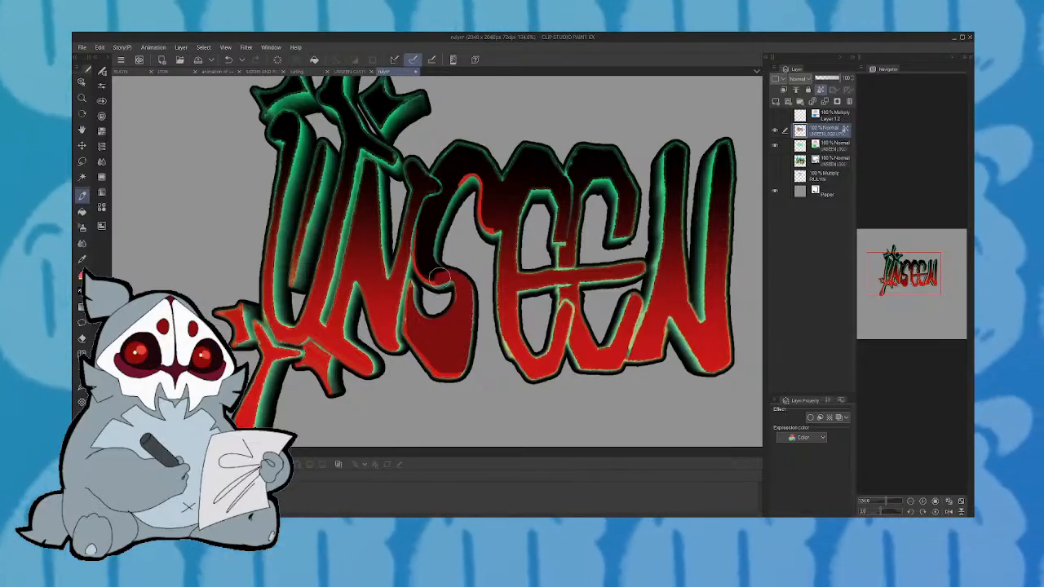
click(948, 512)
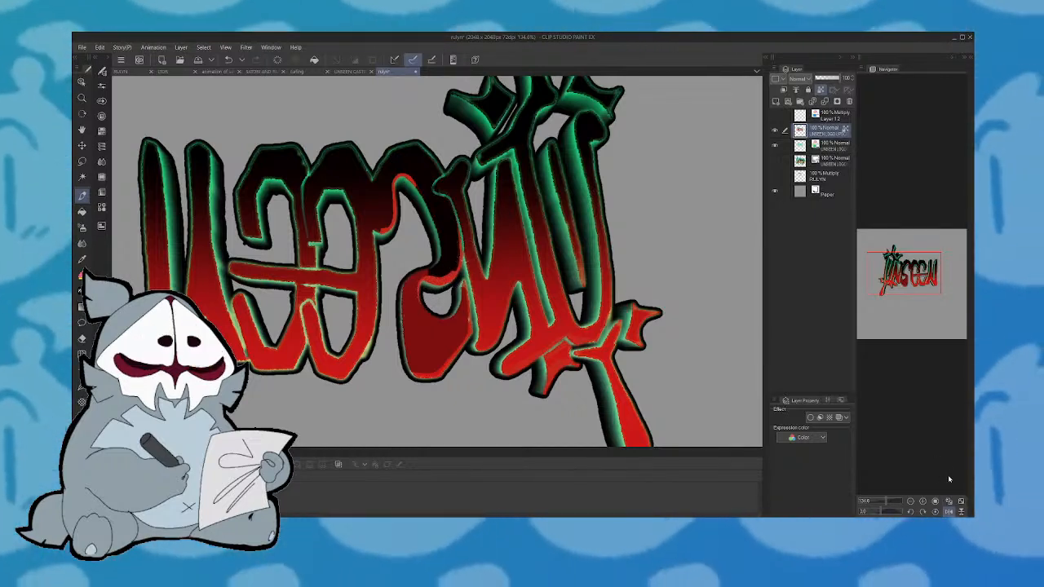
click(948, 512)
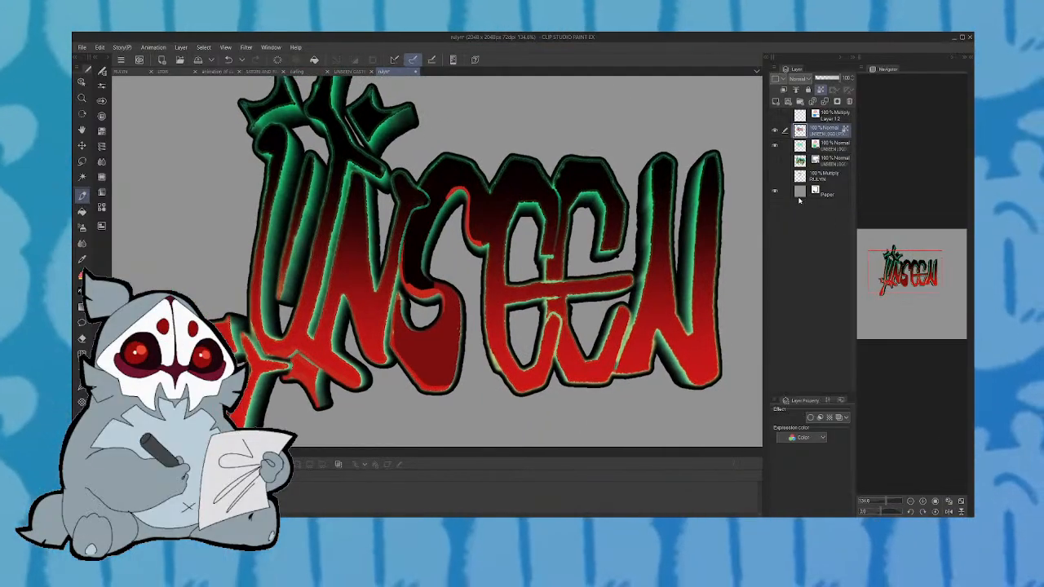
Widen the canvas to 2792 x 2048 px, adding empty space beside the UNSEEN lettering
key(ctrl+0)
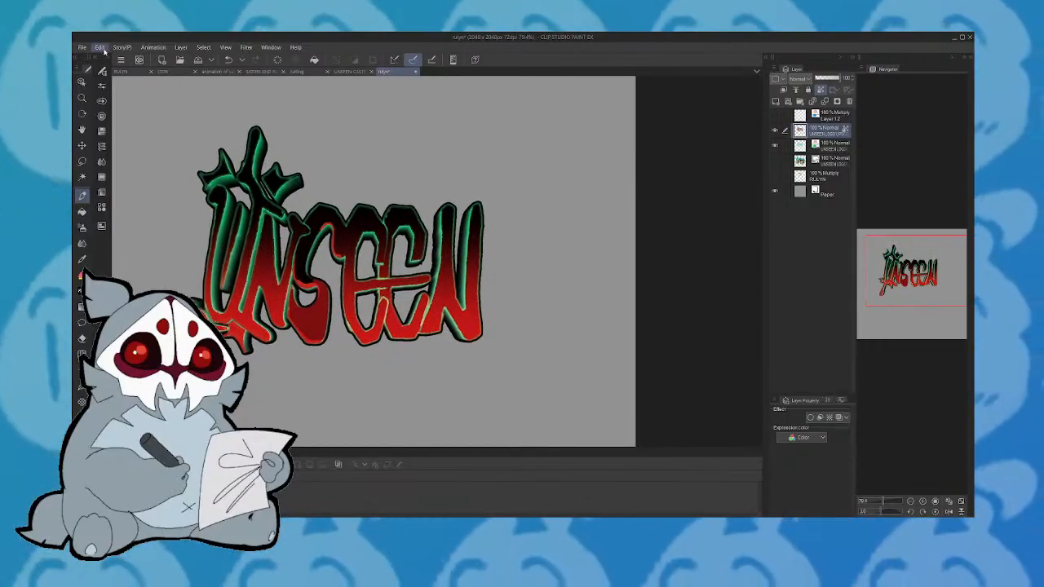
key(ctrl+alt+s)
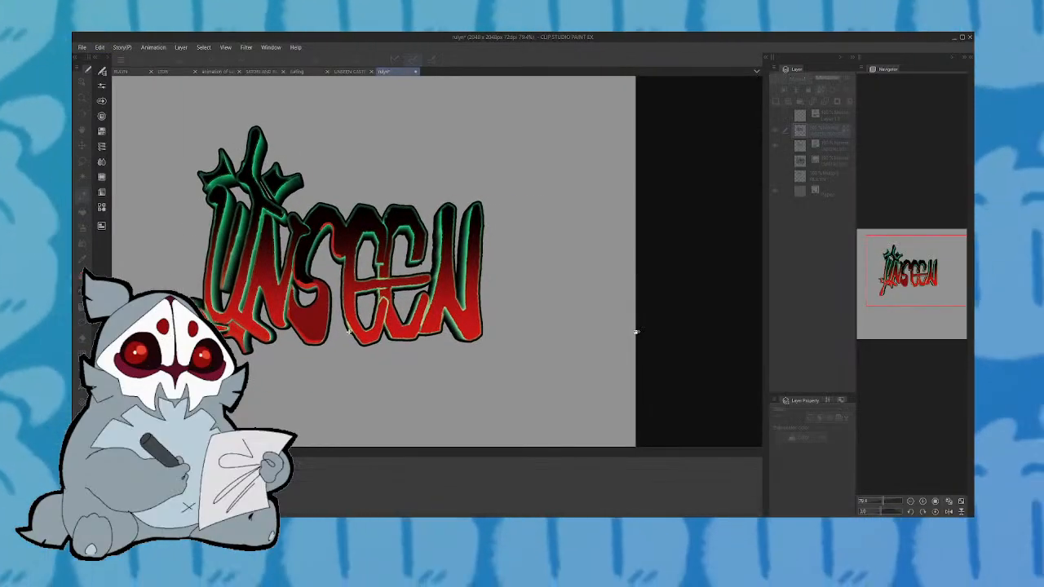
key(Escape)
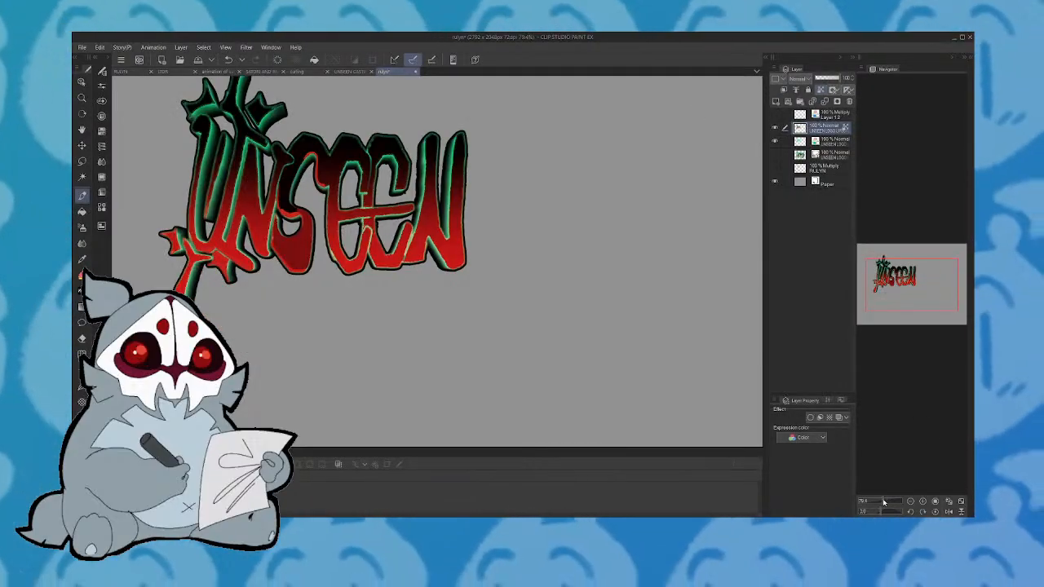
Find the Moon of Ronos Celestial Logo in the saved materials and place it beside the UNSEEN lettering
drag(884, 501, 880, 493)
drag(913, 282, 926, 279)
click(768, 58)
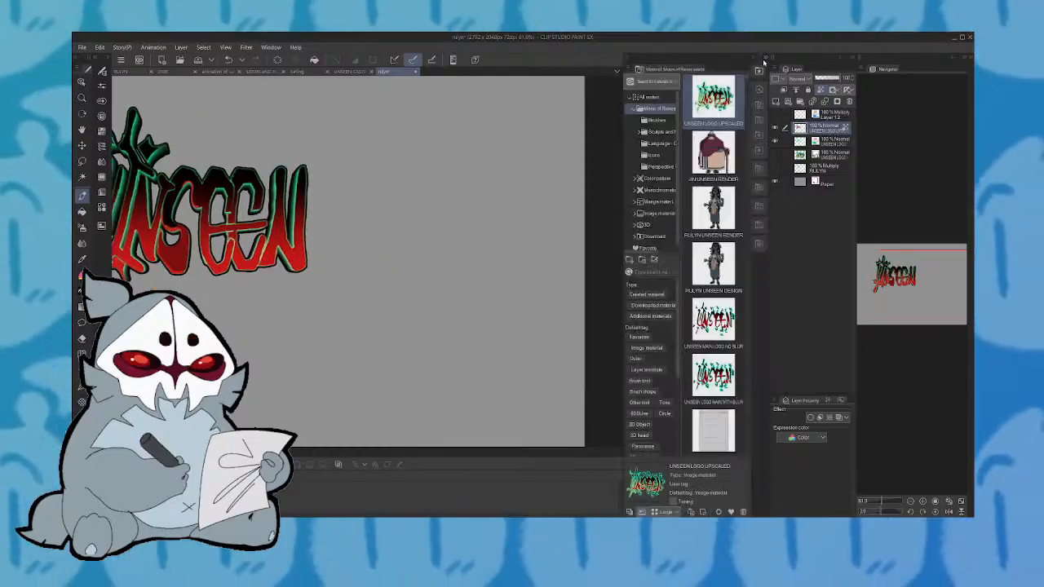
scroll(747, 83, down, 2)
scroll(748, 86, down, 10)
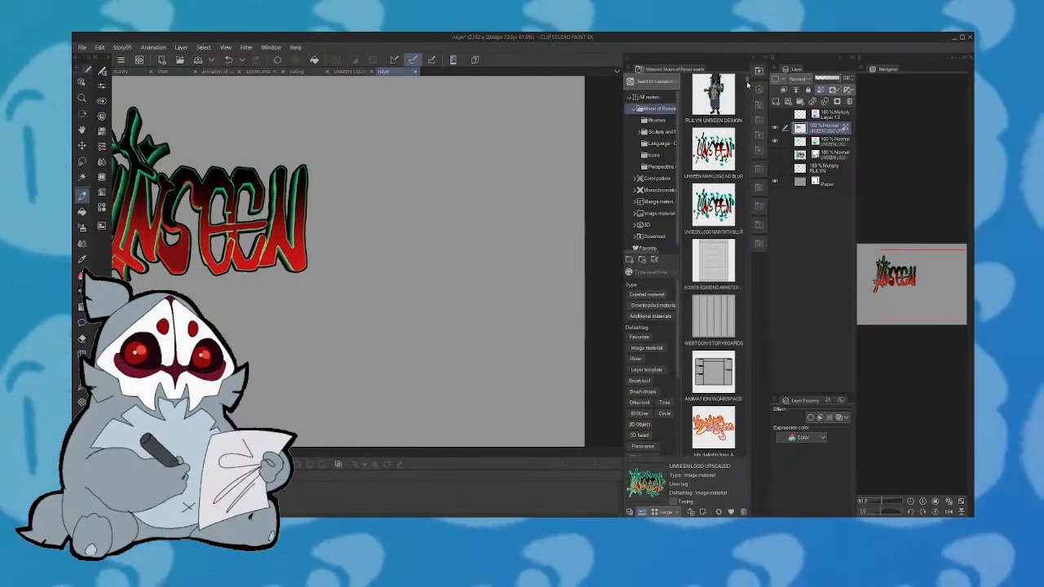
scroll(747, 88, down, 12)
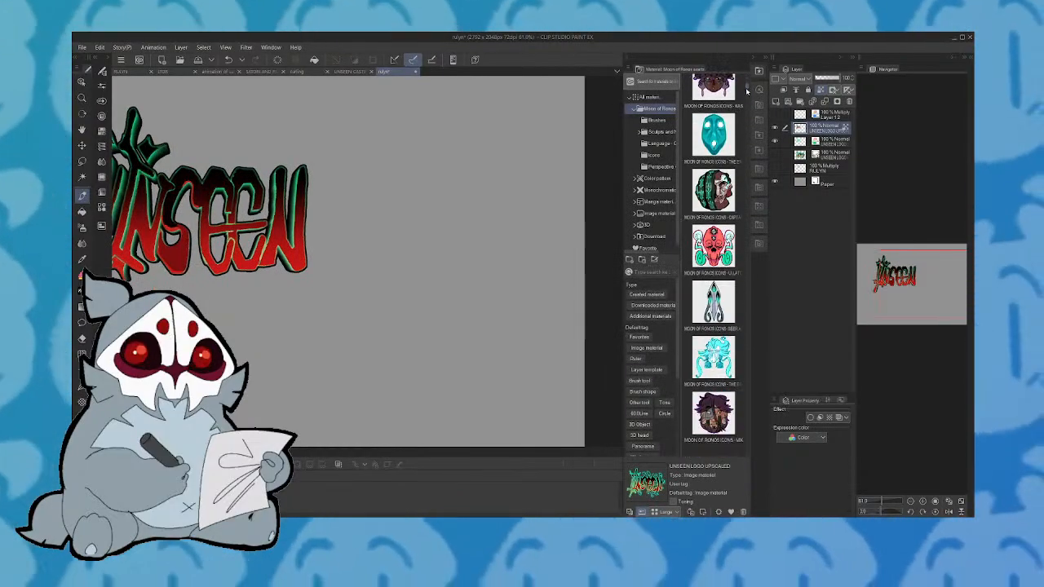
scroll(747, 96, down, 5)
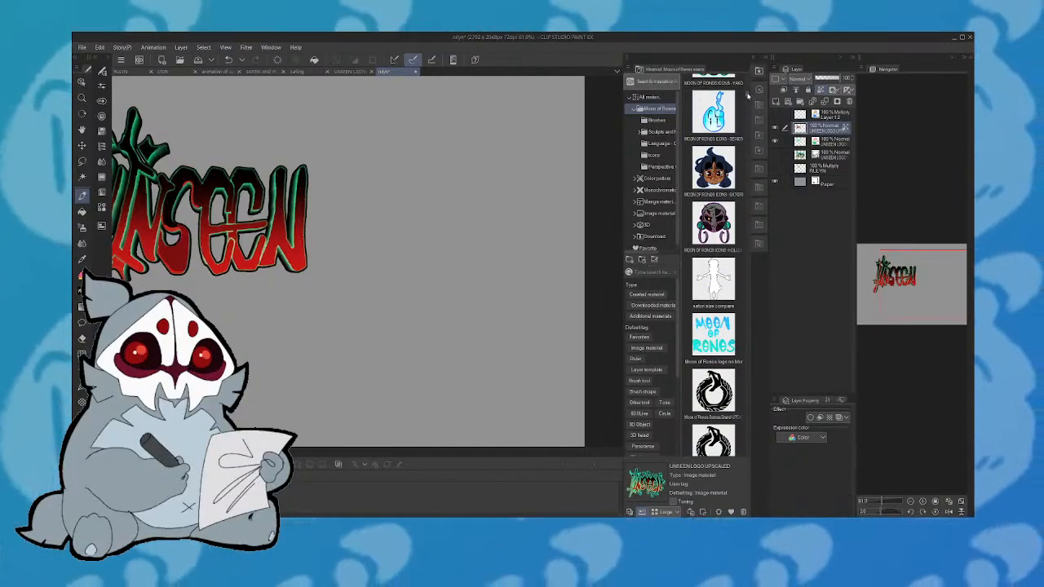
drag(748, 97, 748, 102)
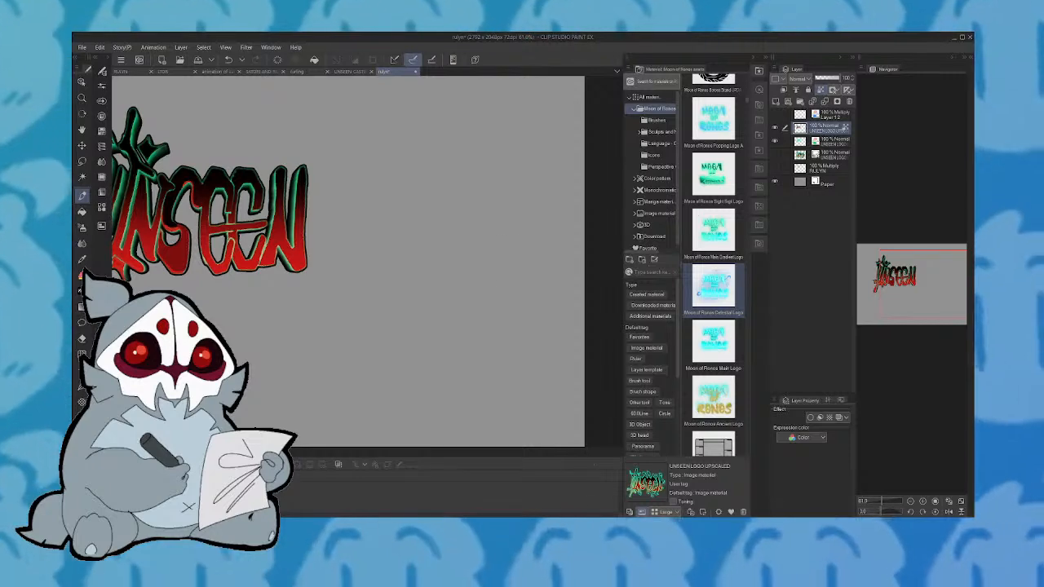
drag(713, 285, 540, 306)
drag(940, 271, 926, 270)
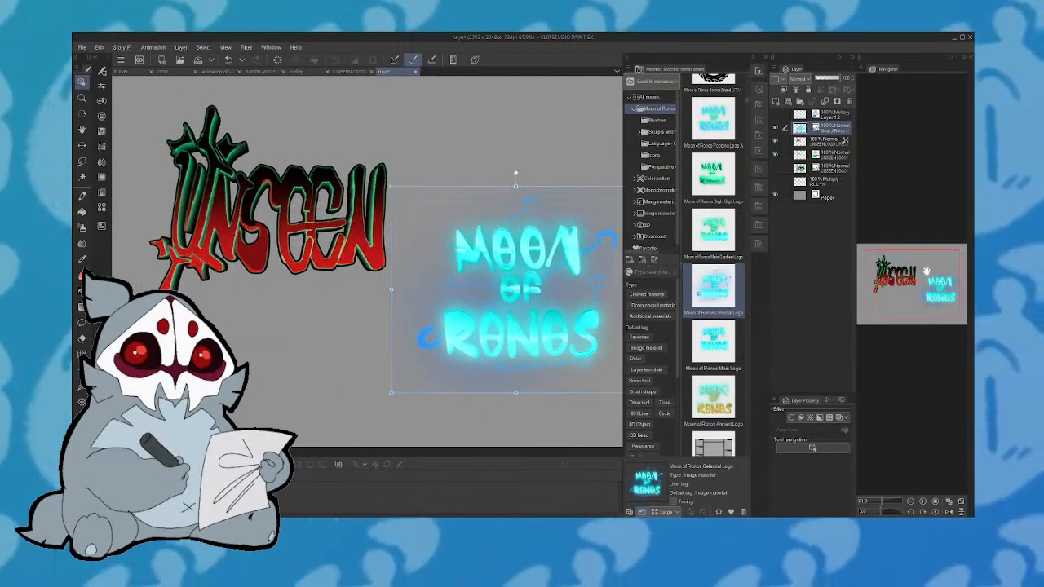
click(764, 60)
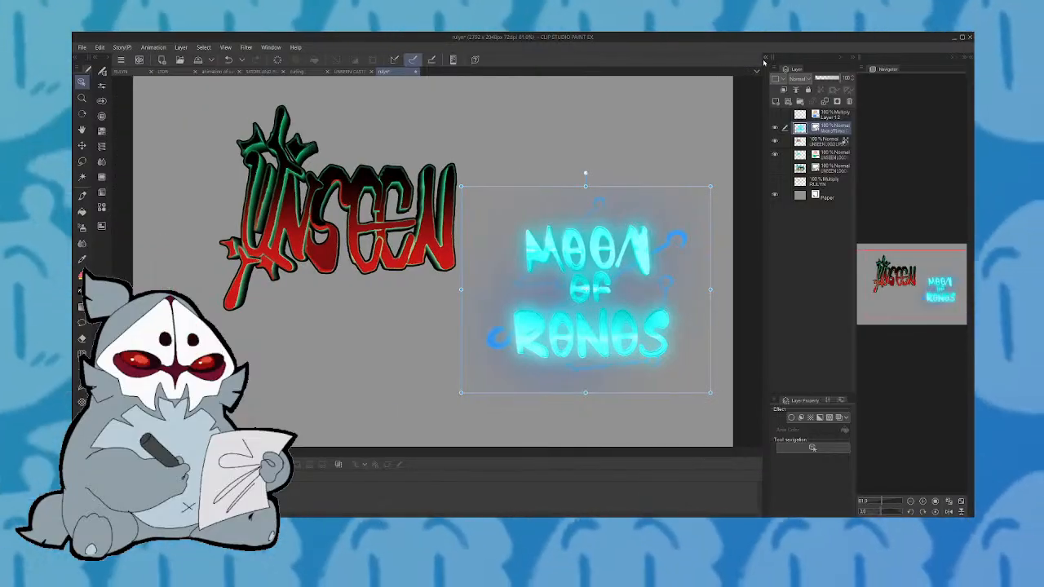
On the sharp UNSEEN lettering layer, repaint the S's left stem bright red with a dark red shadow edge
drag(881, 501, 886, 501)
mouse_move(903, 285)
mouse_down()
mouse_move(888, 282)
mouse_move(920, 295)
mouse_move(889, 284)
mouse_up()
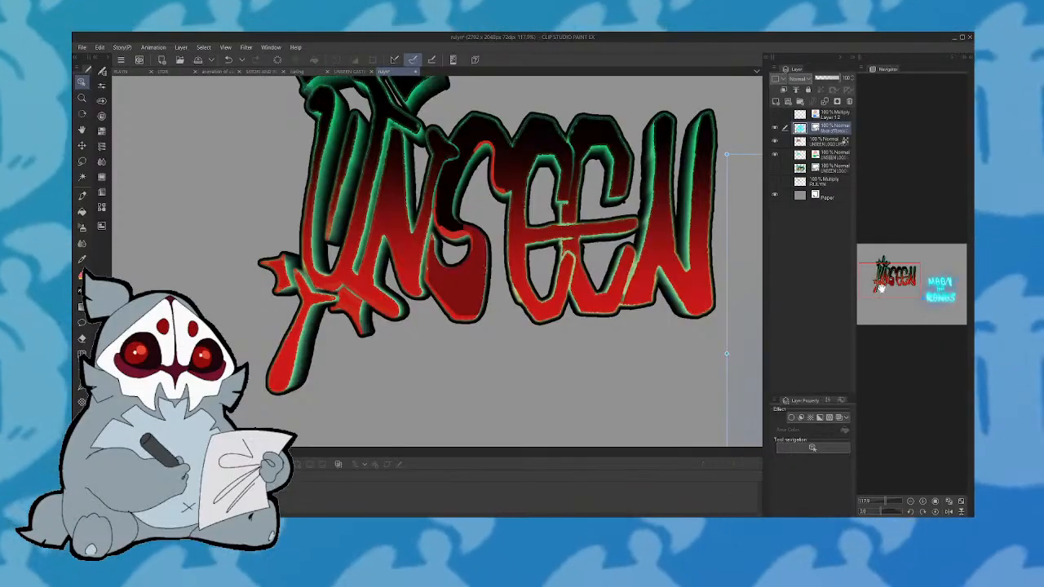
click(83, 259)
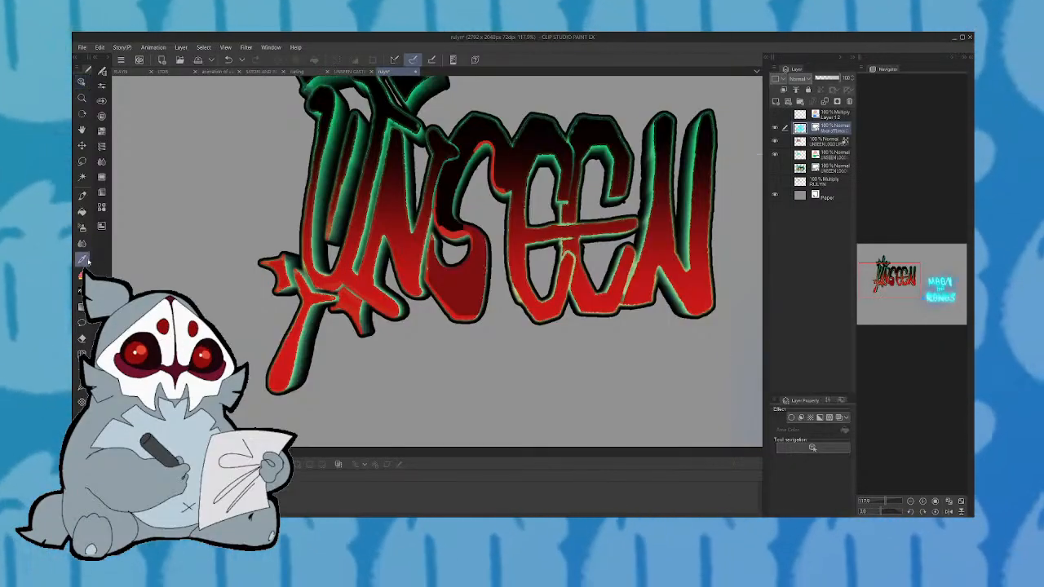
click(83, 196)
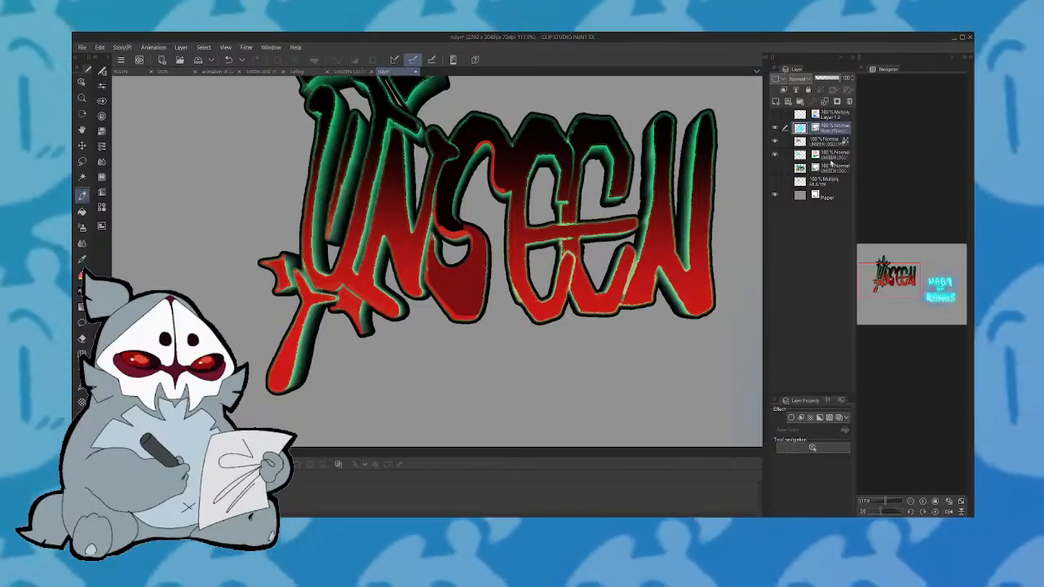
key(alt+bracketleft)
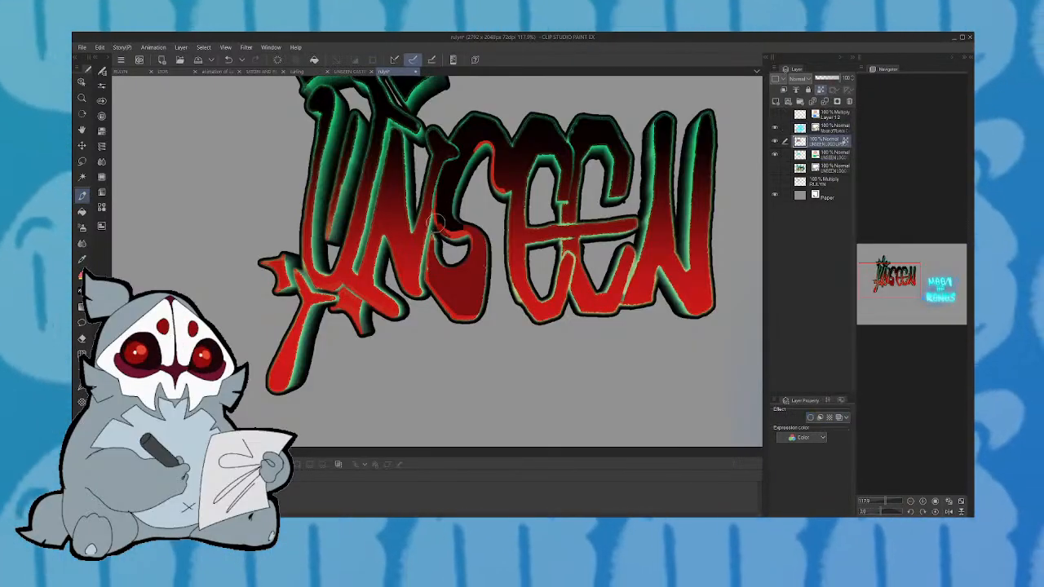
click(229, 59)
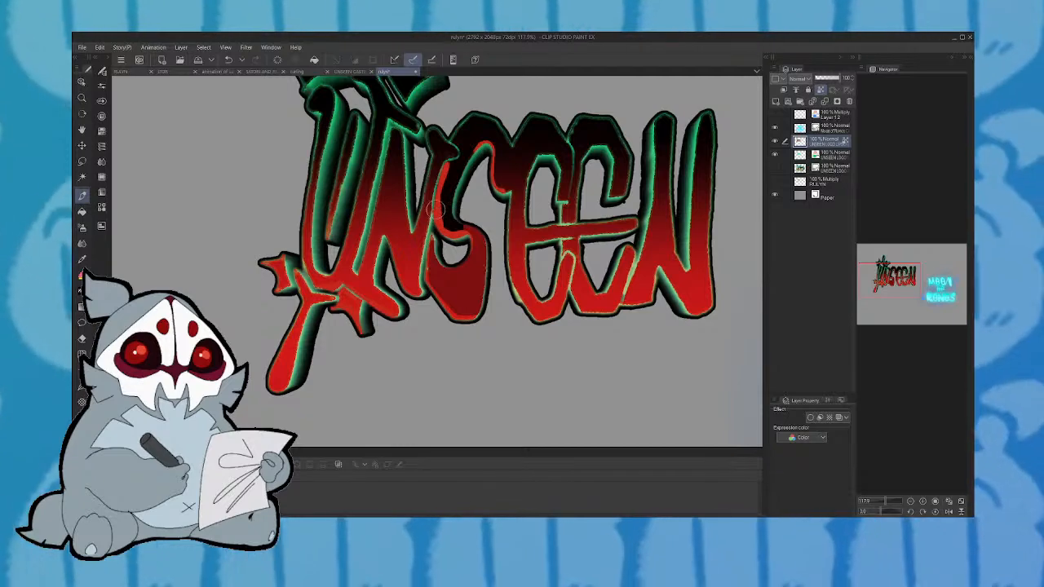
click(950, 512)
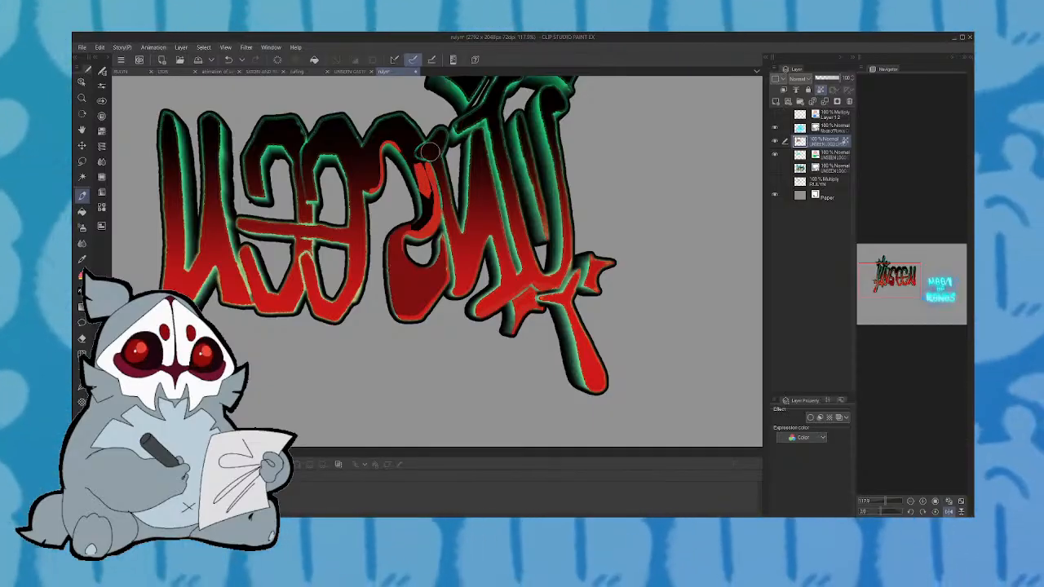
click(949, 512)
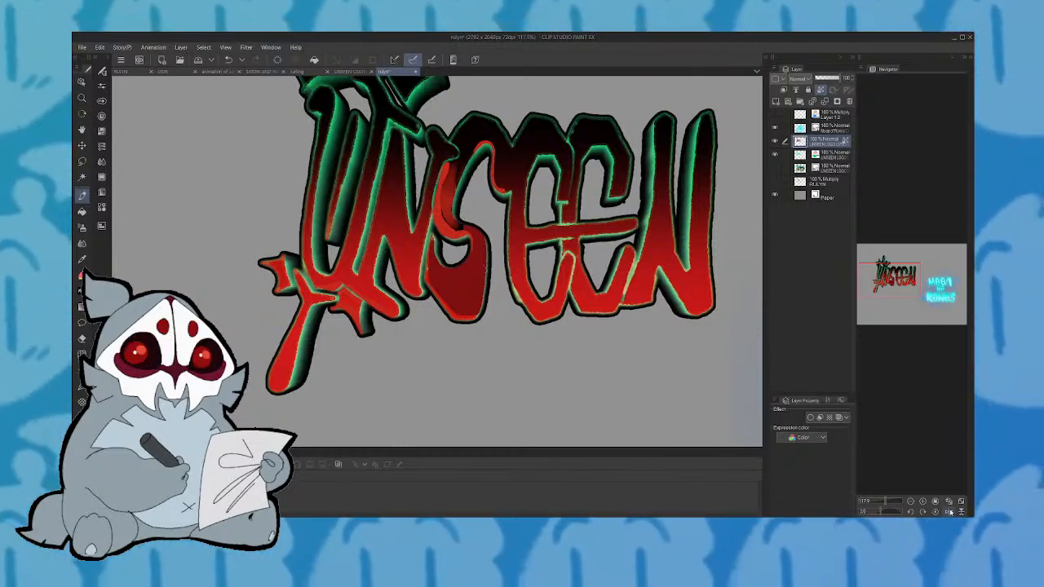
Paint a bright red highlight band across the top of the S's lower bowl and refine the bowl's dark red shading
key(h)
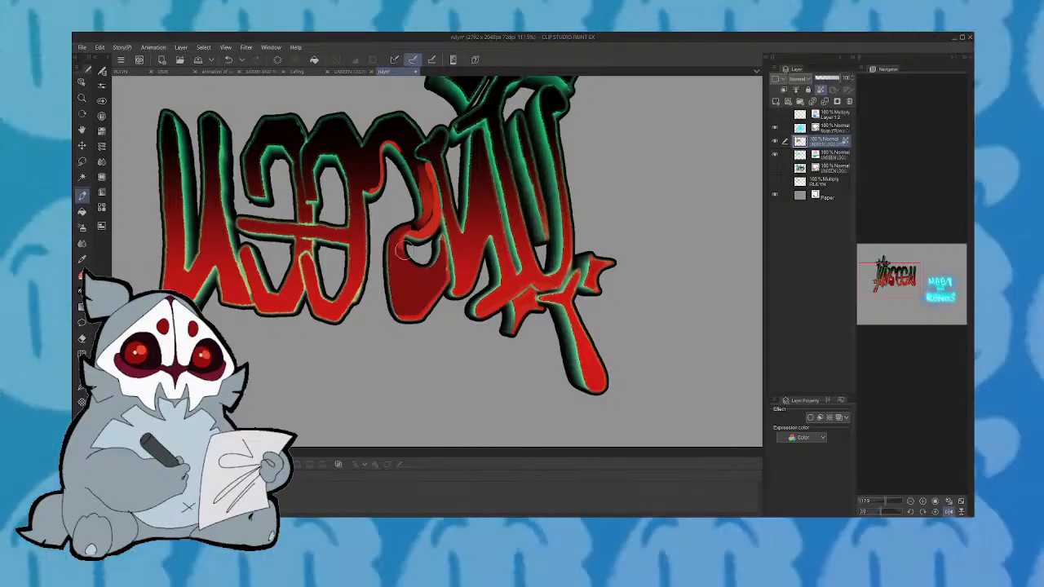
drag(403, 251, 440, 227)
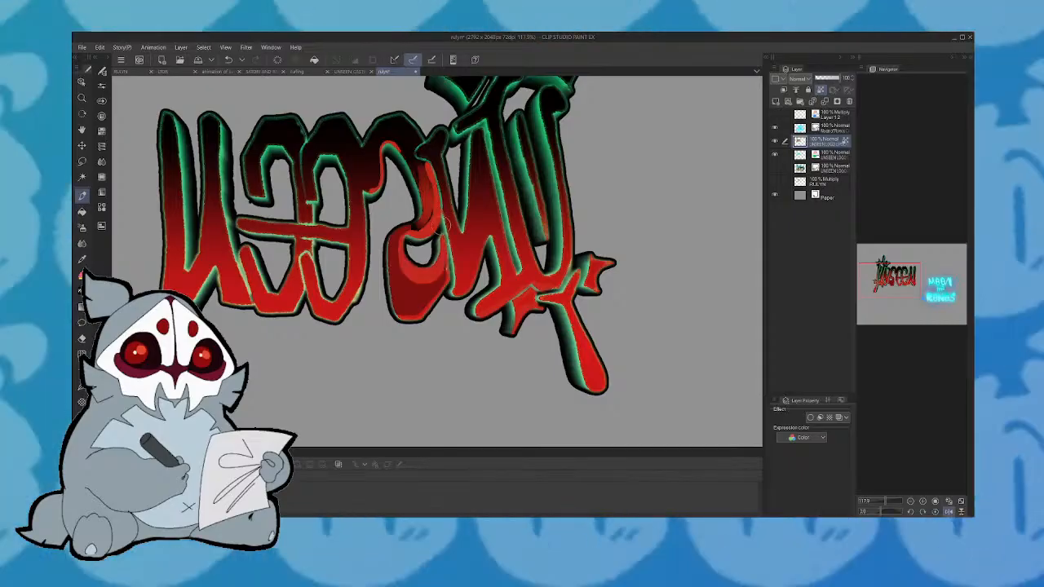
key(h)
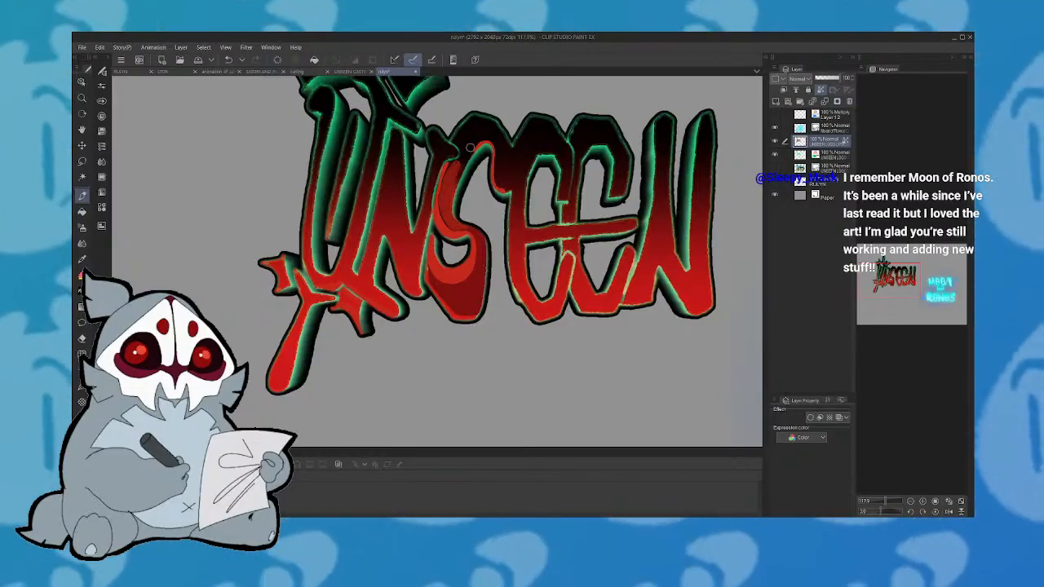
click(948, 510)
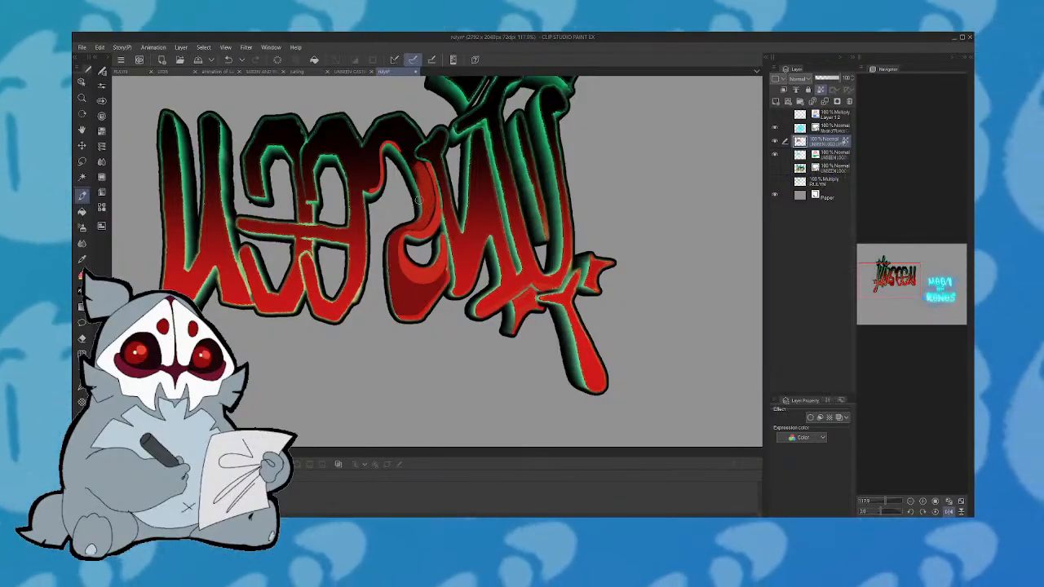
click(949, 512)
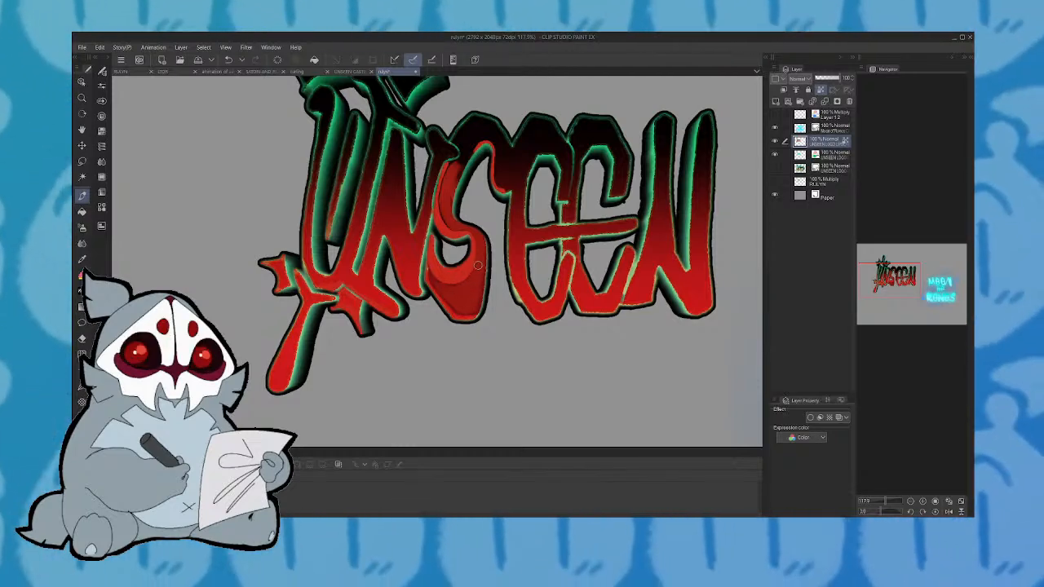
Repaint the S's upper curve red with dark red contour lines and refine the highlight in its lower bowl
click(948, 512)
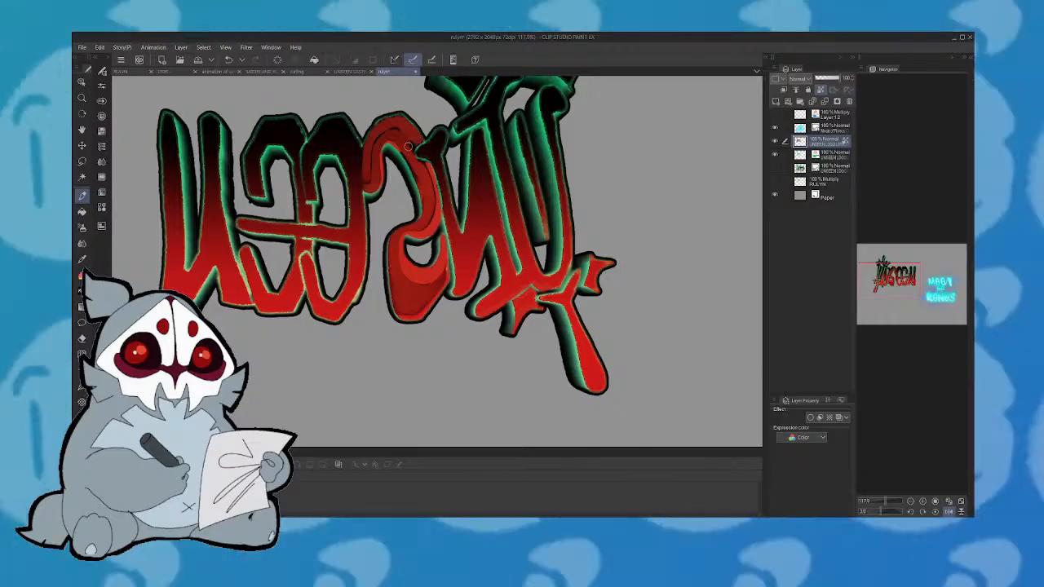
click(948, 511)
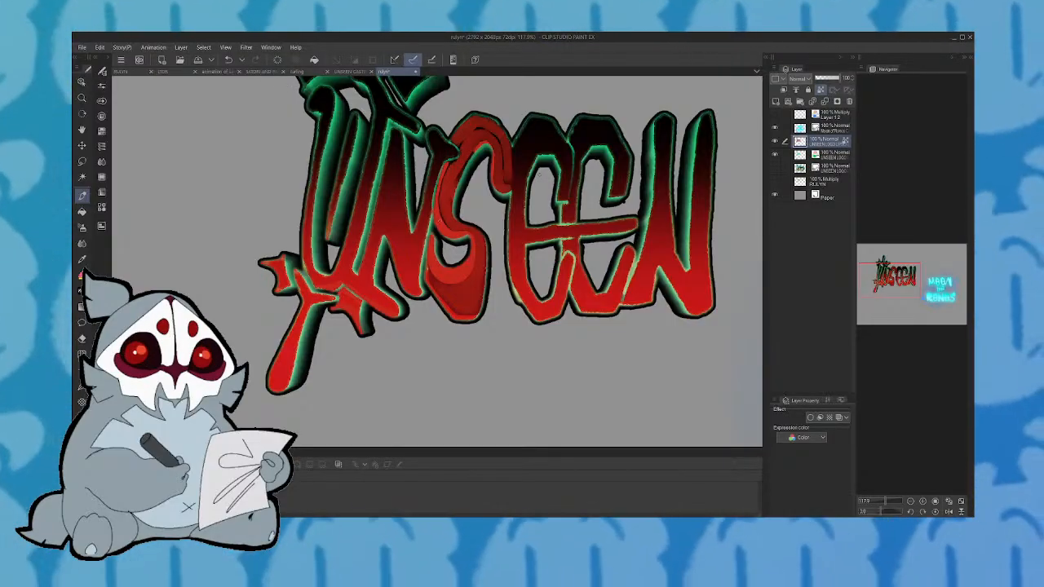
key(ctrl+z)
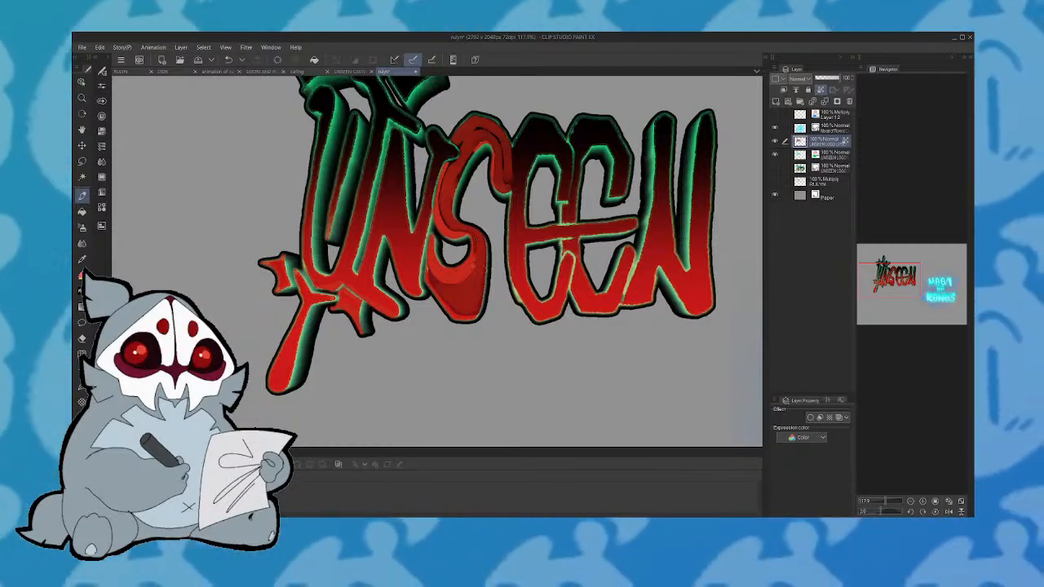
key(h)
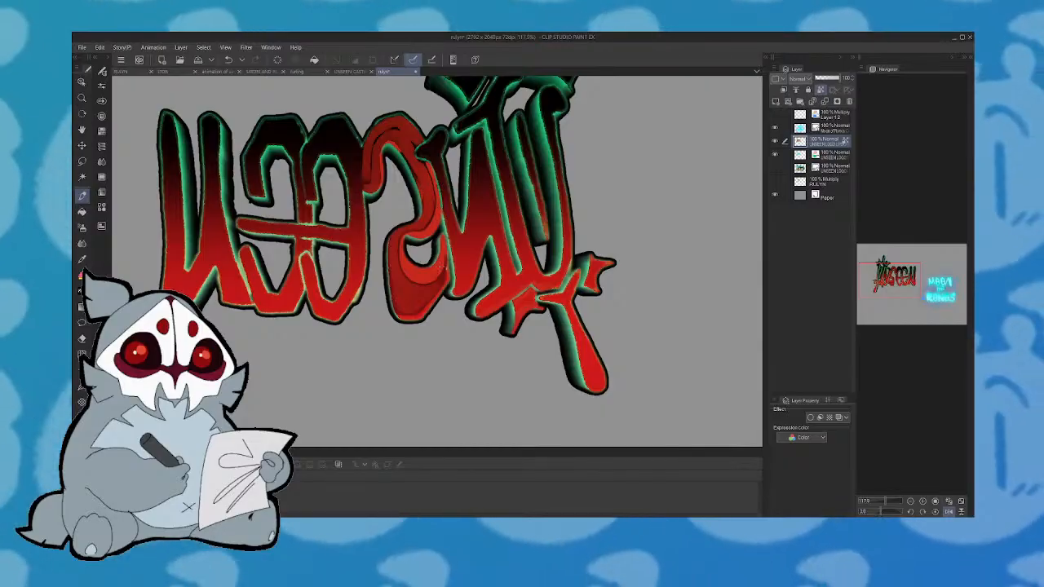
Add small orange highlights to the lower bowl of the S in the UNSEEN lettering and save the document
click(945, 512)
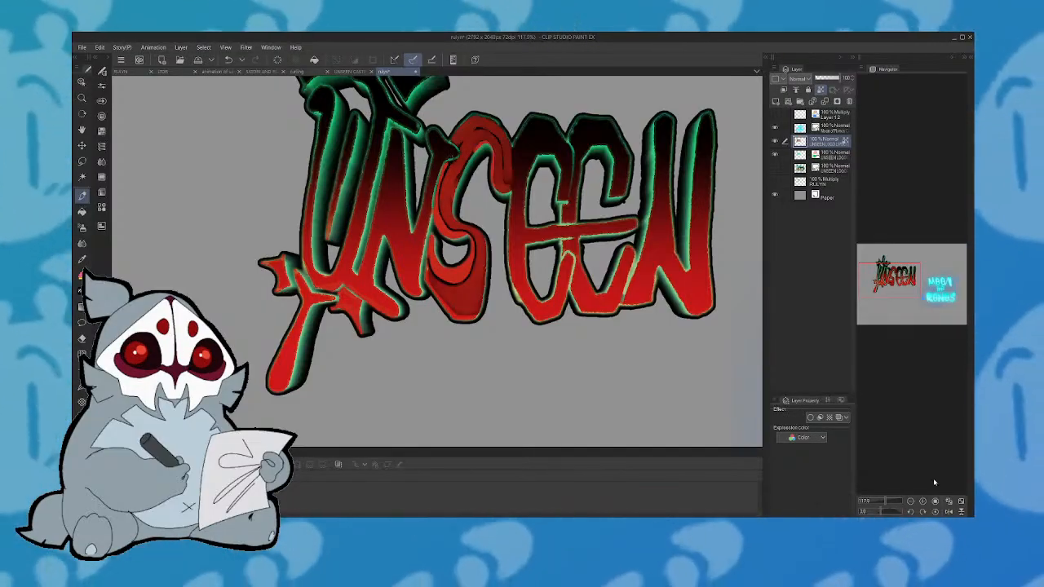
key(h)
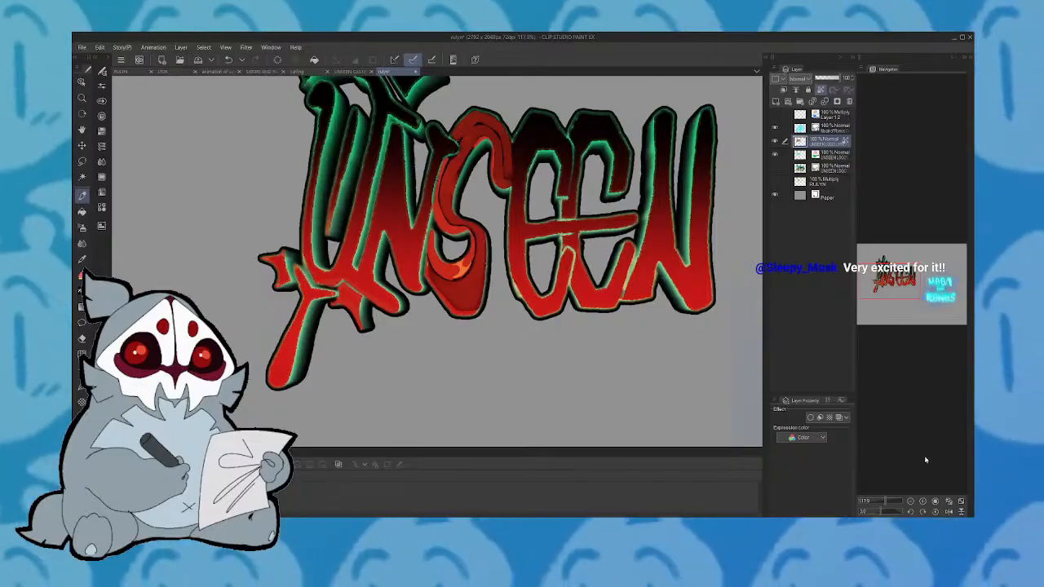
click(880, 501)
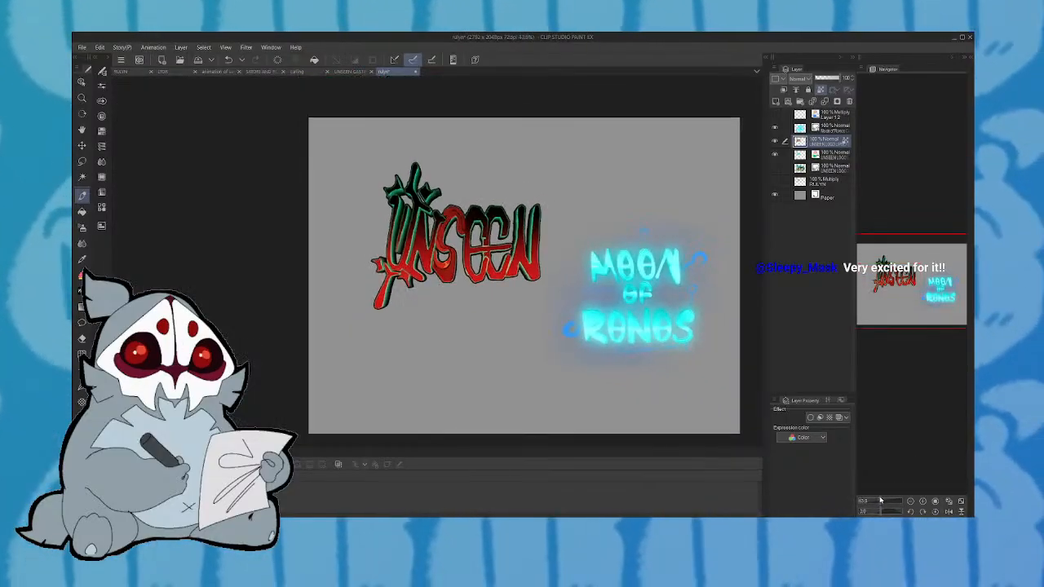
drag(880, 501, 885, 499)
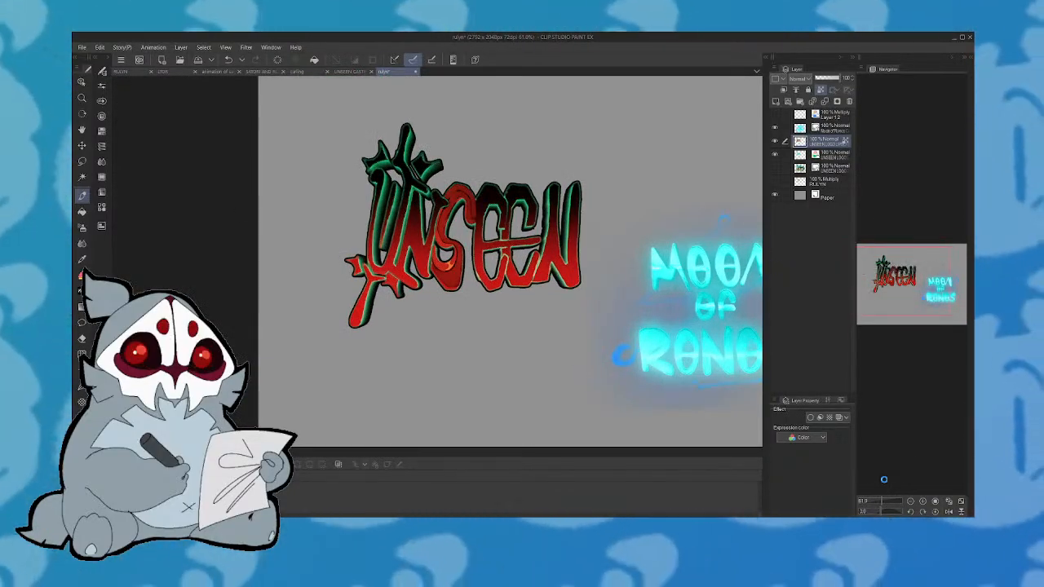
key(ctrl+s)
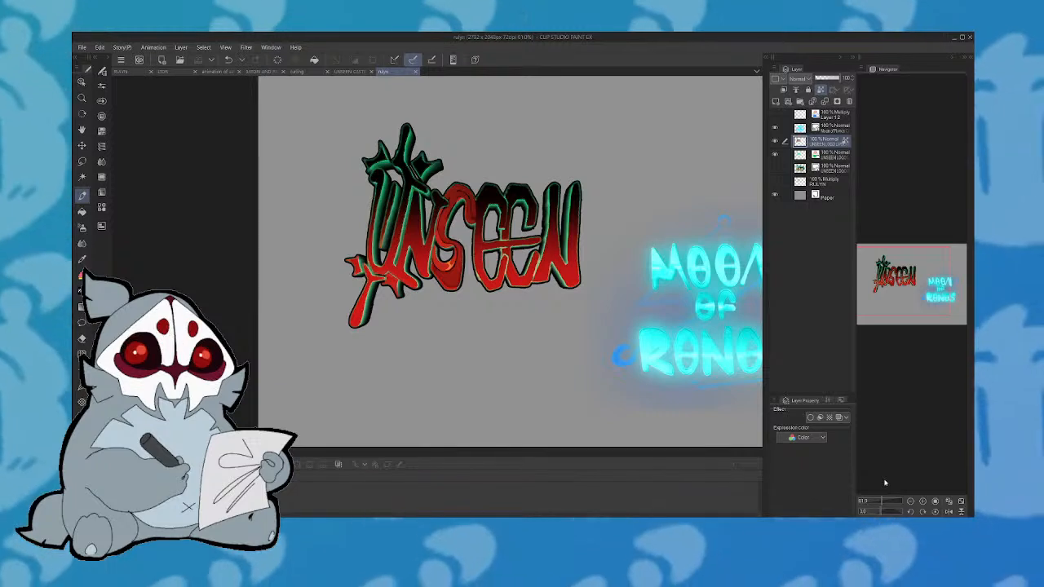
Hide the logo layers and show the head sketch layer above the grey paper
mouse_move(775, 129)
mouse_down()
mouse_move(775, 168)
mouse_move(789, 181)
mouse_up()
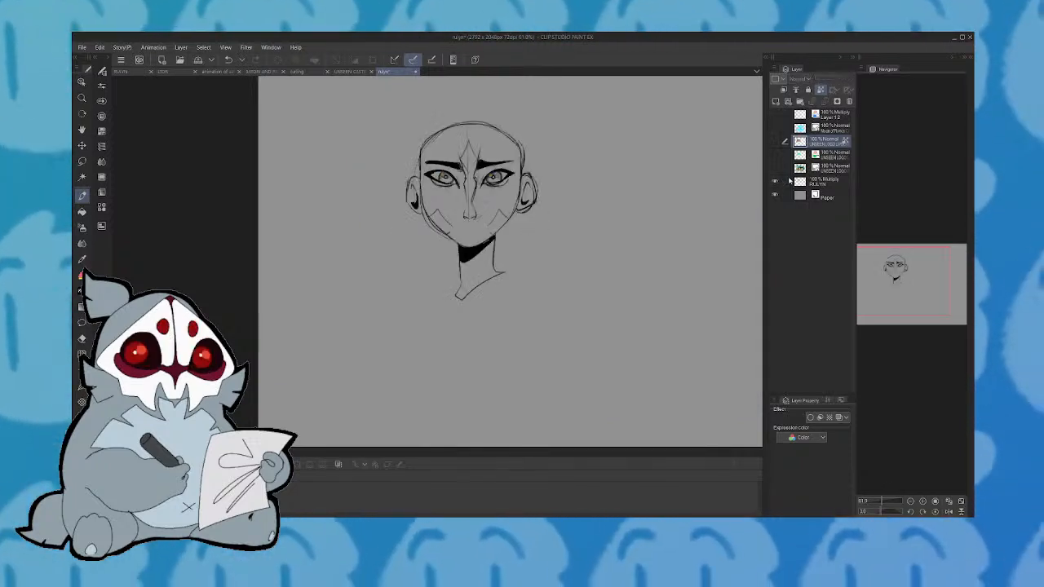
drag(914, 280, 903, 277)
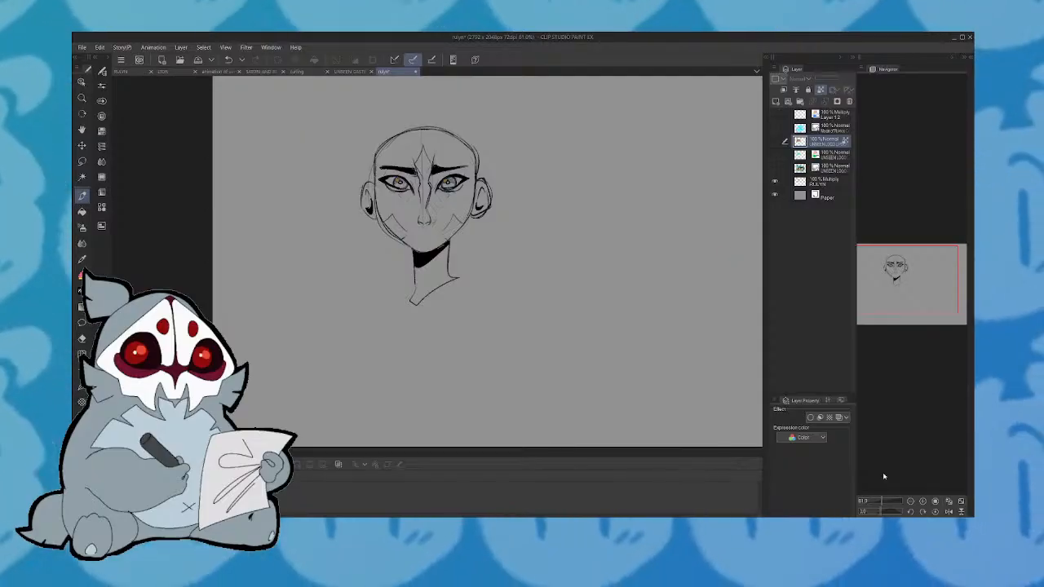
drag(881, 505, 879, 504)
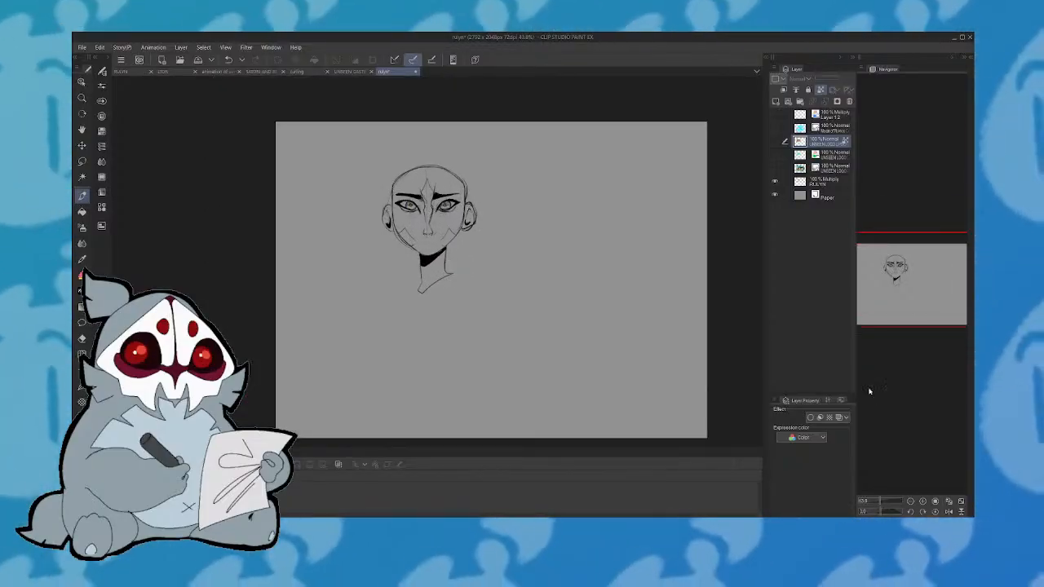
Lasso the head sketch on its layer, move it towards the canvas's upper-left corner and scale it down slightly
click(828, 180)
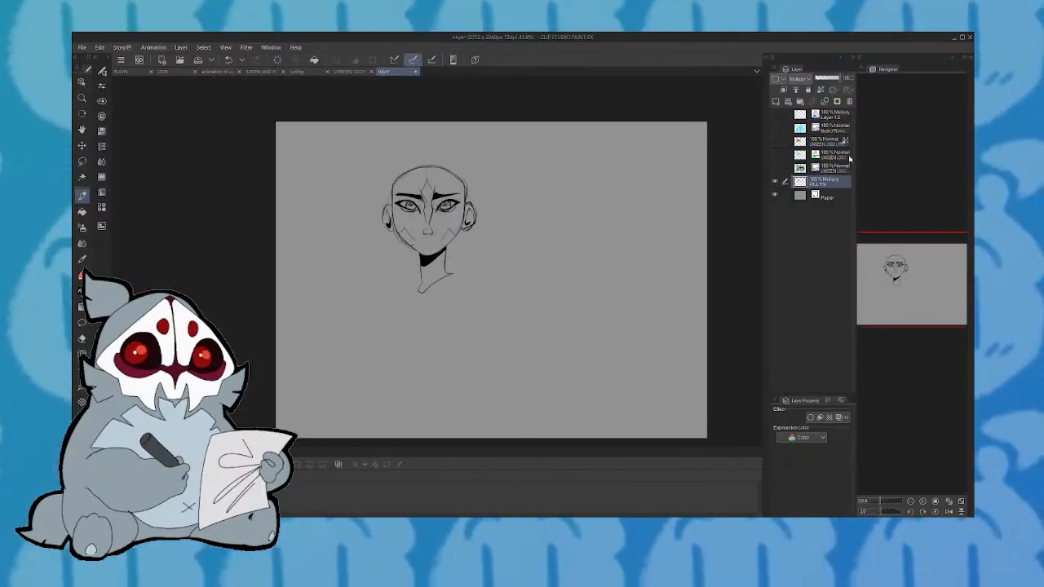
mouse_move(369, 162)
mouse_down()
mouse_move(430, 337)
mouse_move(526, 181)
mouse_move(408, 145)
mouse_up()
key(ctrl+t)
drag(428, 236, 384, 222)
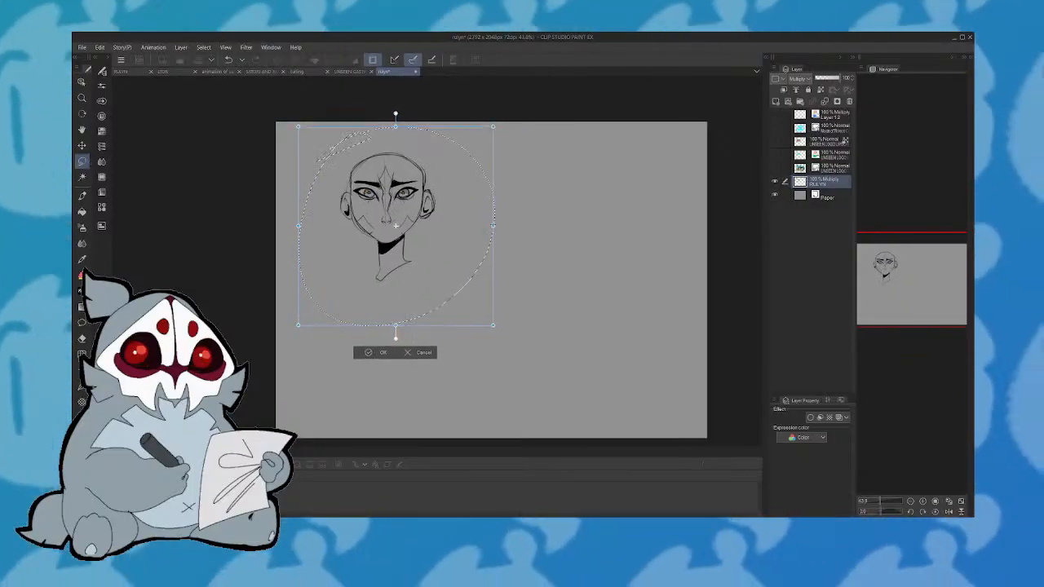
drag(494, 327, 465, 303)
key(Return)
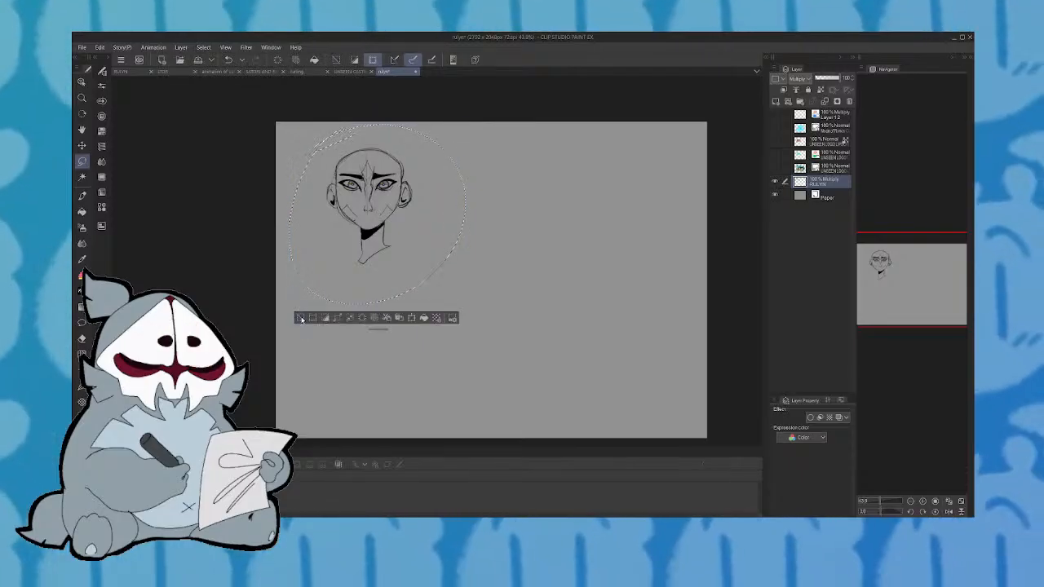
key(ctrl+d)
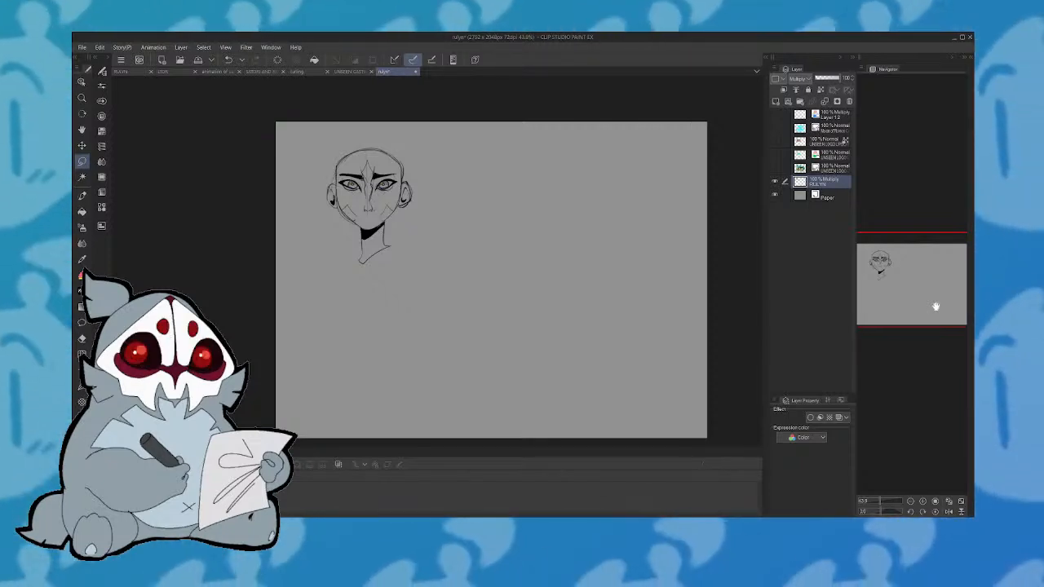
drag(901, 273, 916, 286)
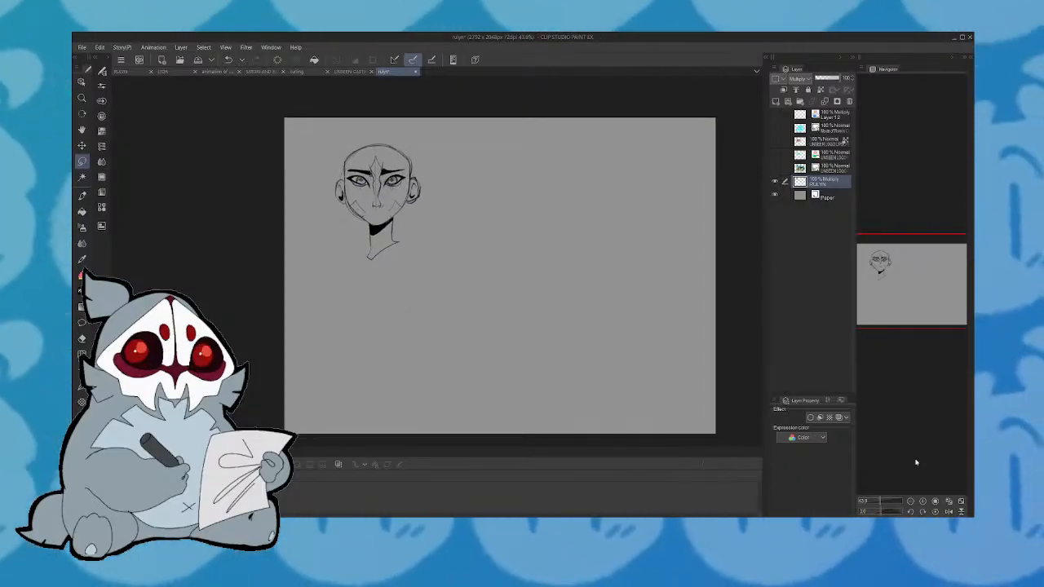
drag(880, 502, 883, 501)
drag(894, 280, 892, 261)
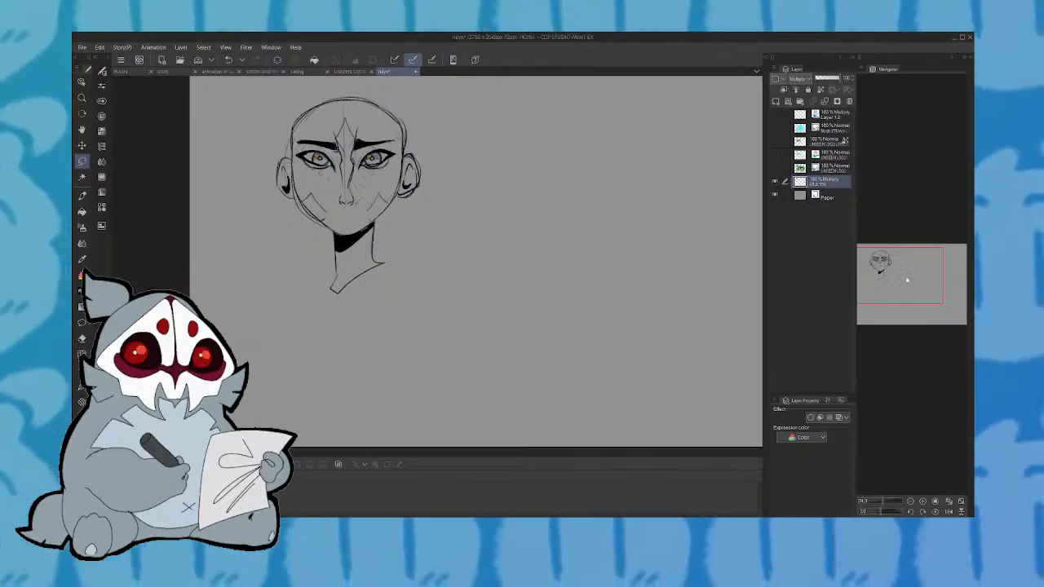
drag(907, 280, 910, 275)
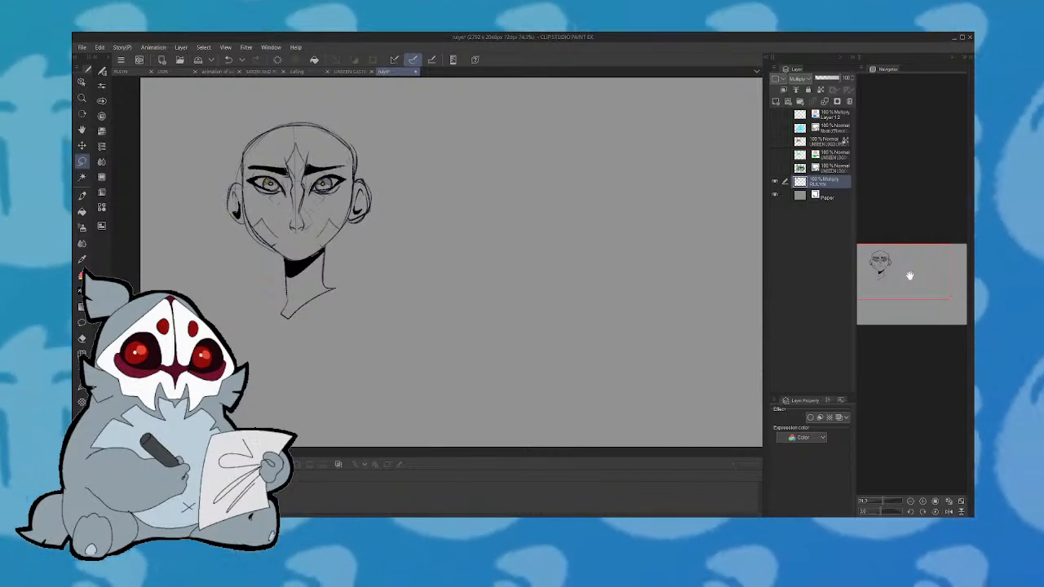
Examine the other open drawings, including the SATORI AND RULYN painting's lit eye and the Satori looking-up animation, alongside the head sketch
click(355, 72)
click(426, 72)
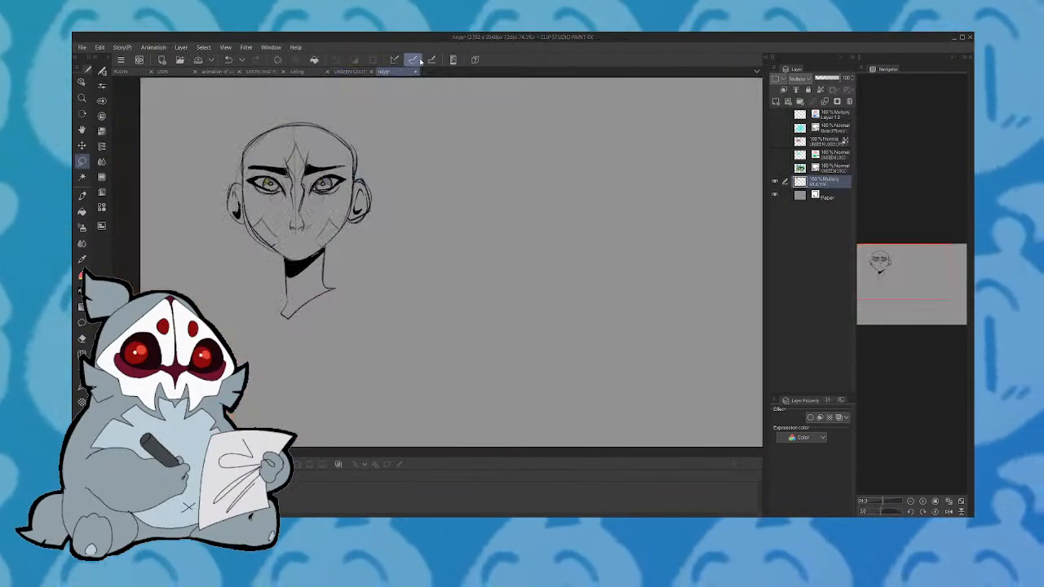
click(313, 73)
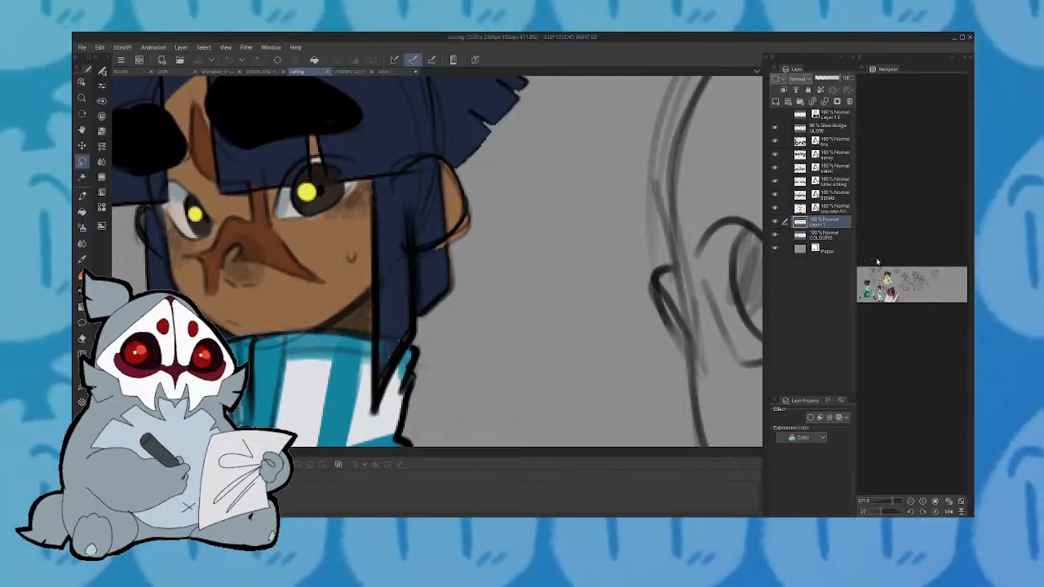
click(273, 72)
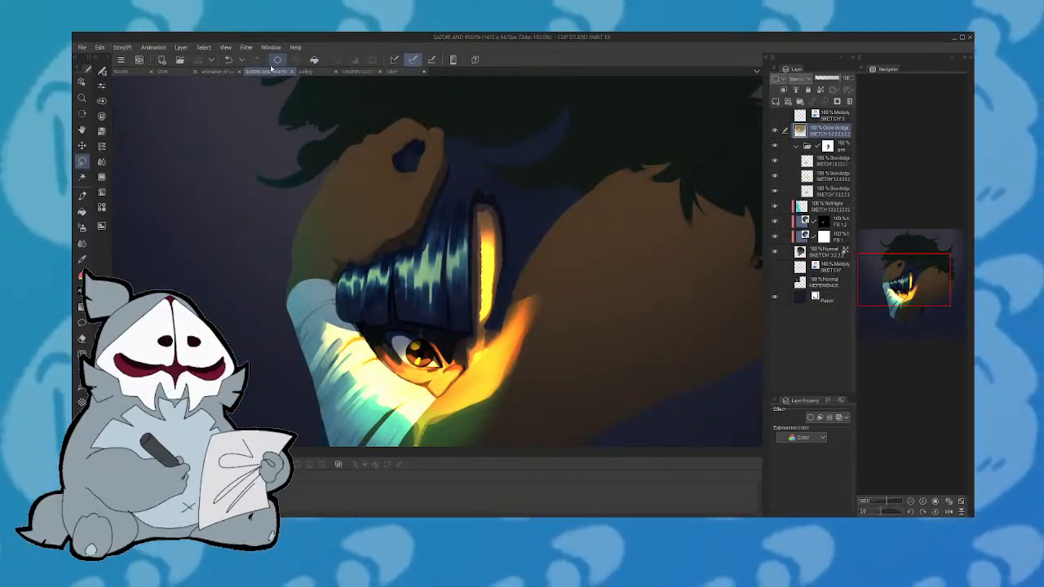
click(403, 73)
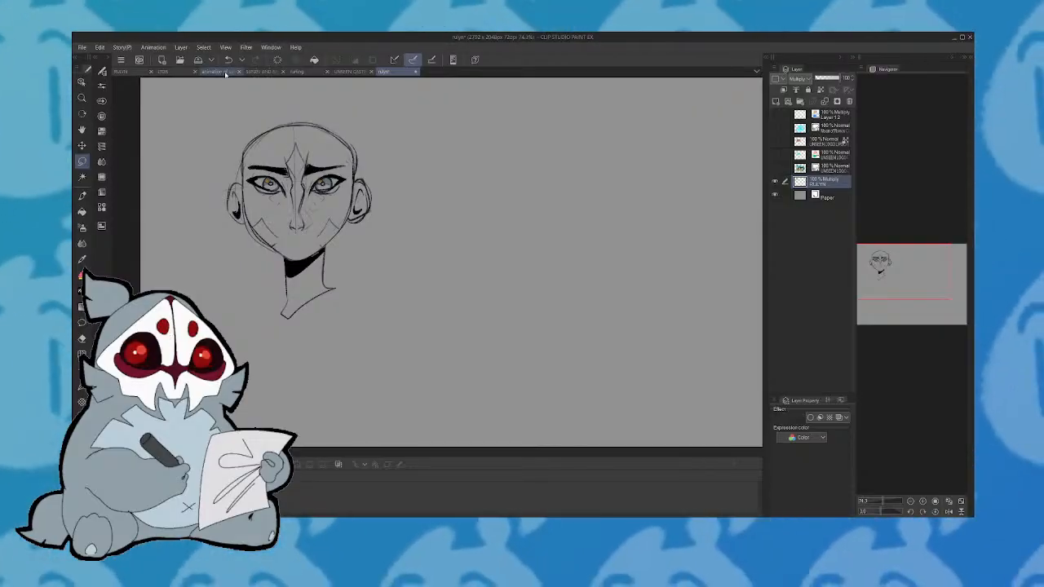
click(226, 72)
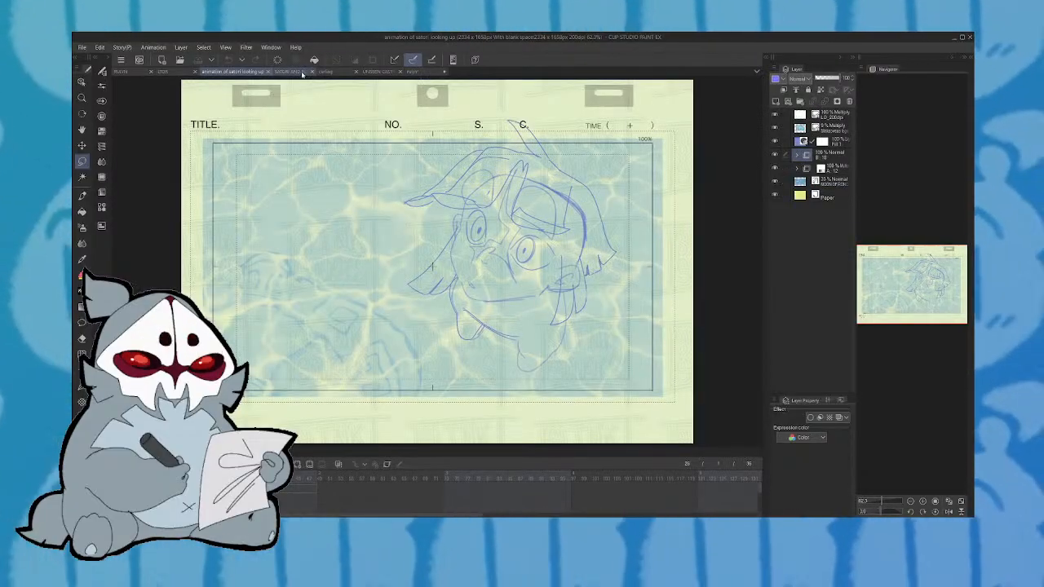
click(300, 72)
mouse_move(912, 279)
mouse_down()
mouse_move(918, 290)
mouse_move(879, 316)
mouse_up()
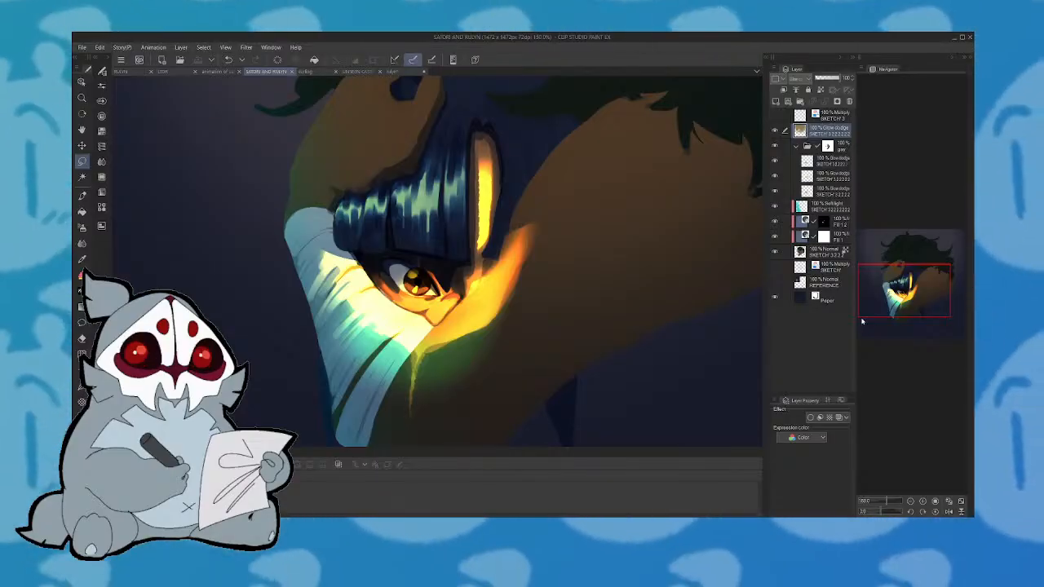
scroll(901, 294, up, 5)
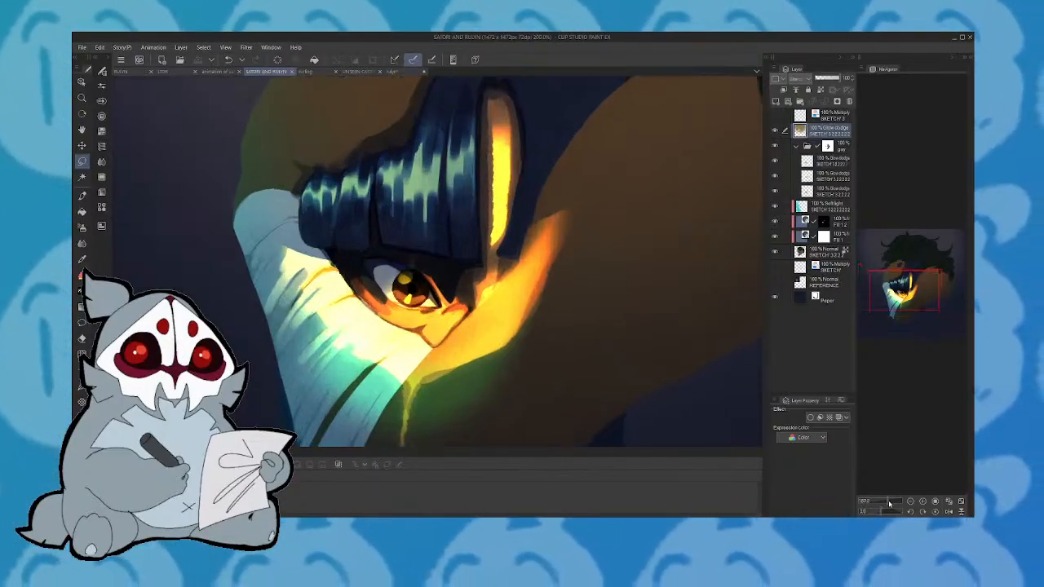
drag(910, 295, 908, 298)
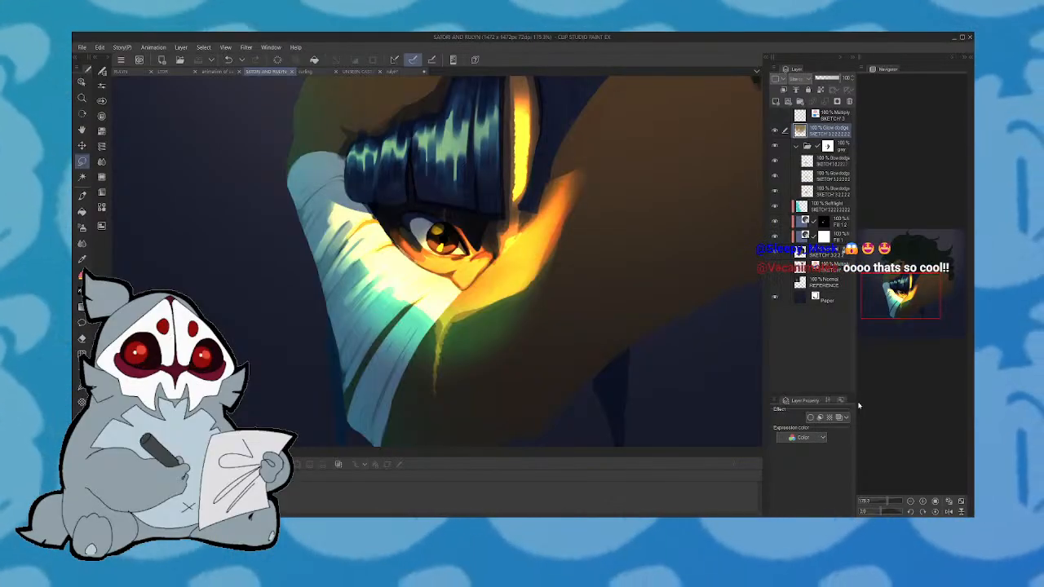
click(393, 72)
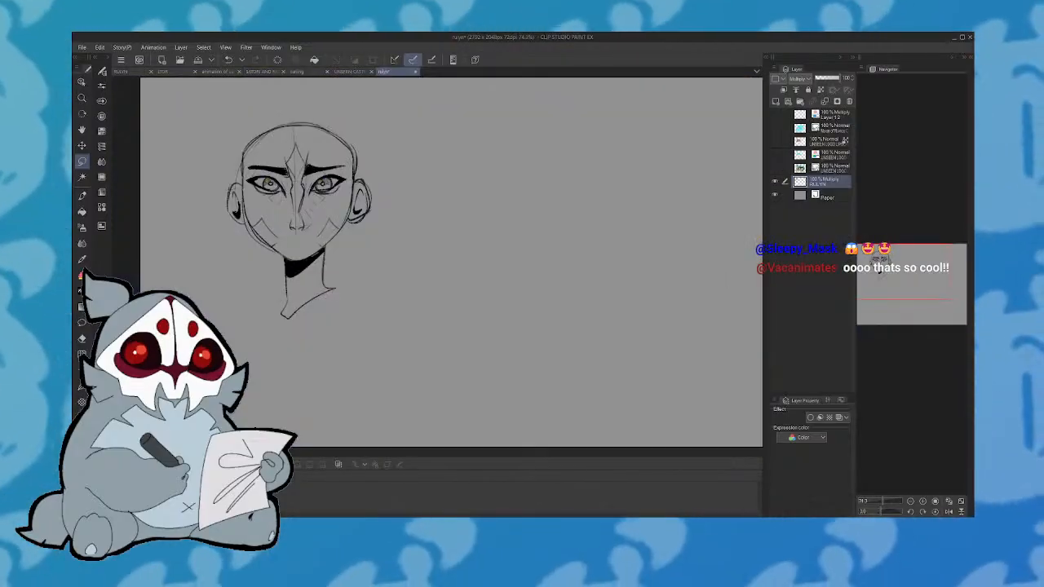
click(219, 72)
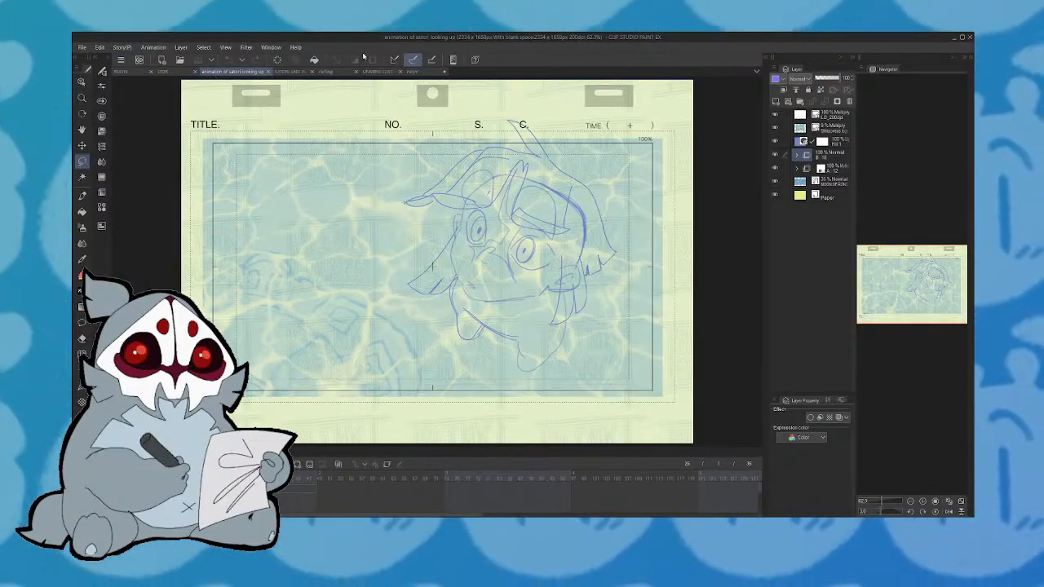
click(422, 72)
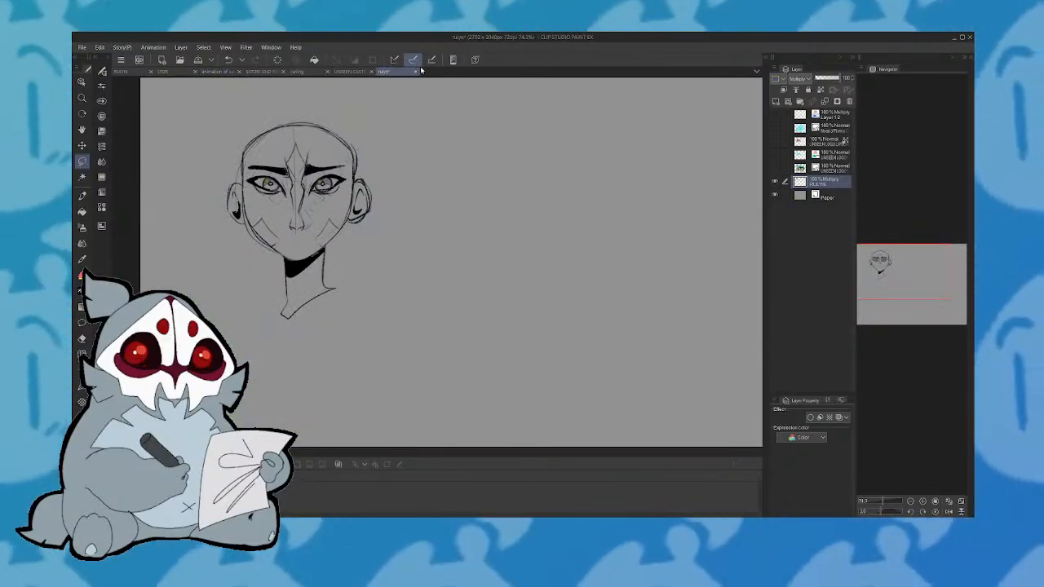
Duplicate the head sketch layer and hide the original copy below it
drag(903, 287, 904, 286)
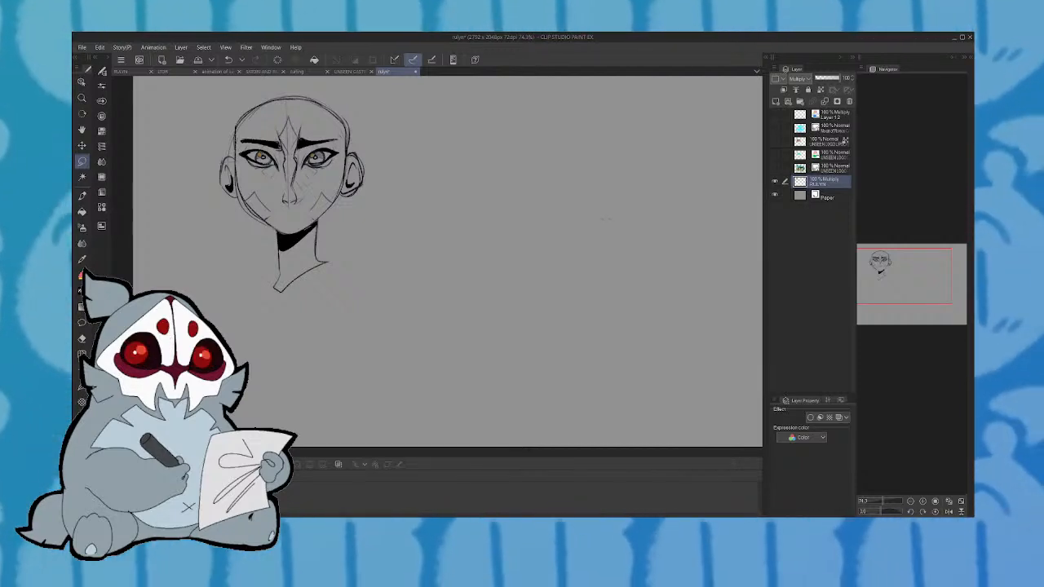
key(Delete)
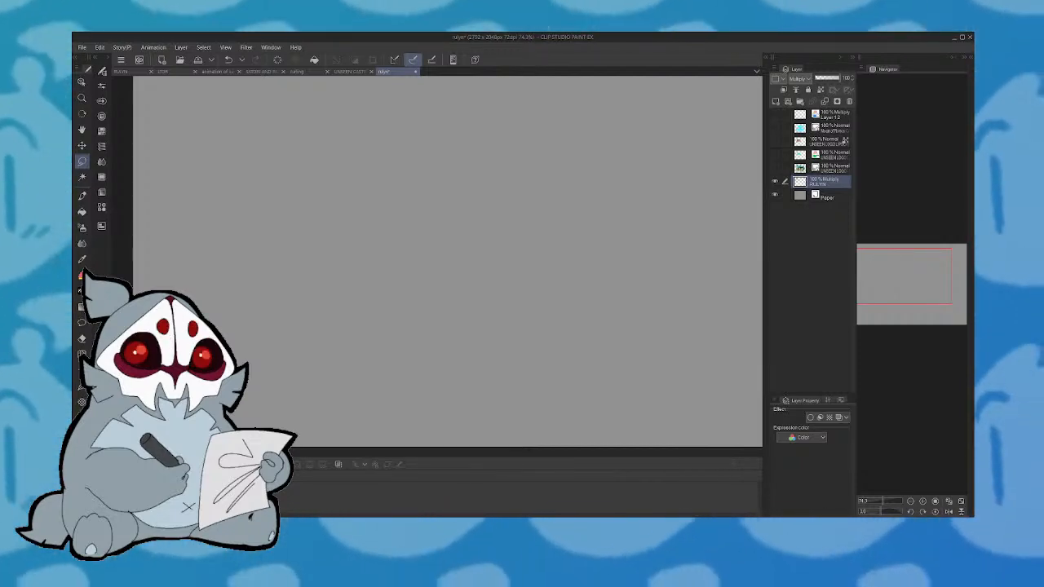
key(ctrl+z)
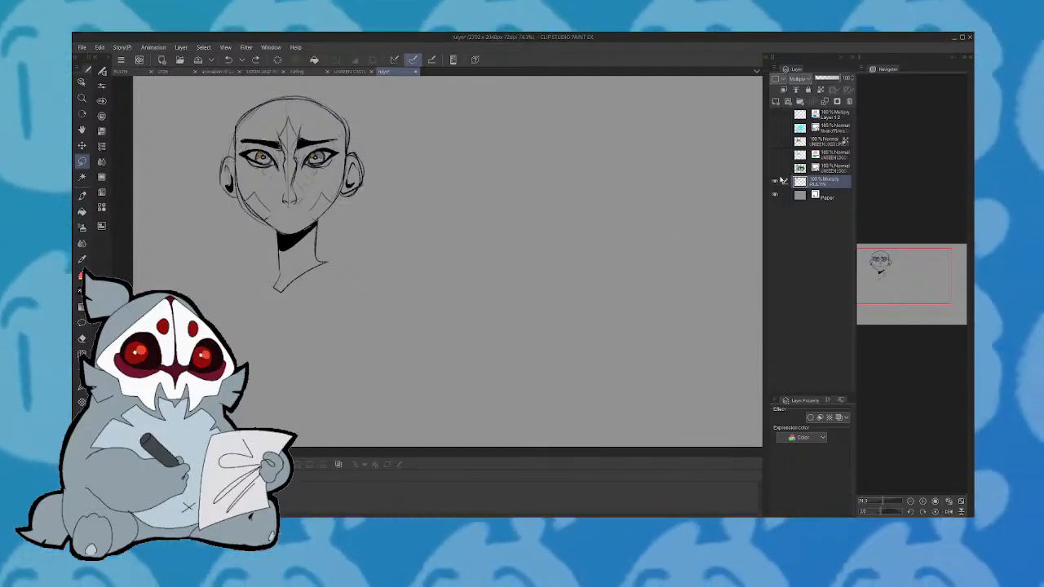
key(ctrl+v)
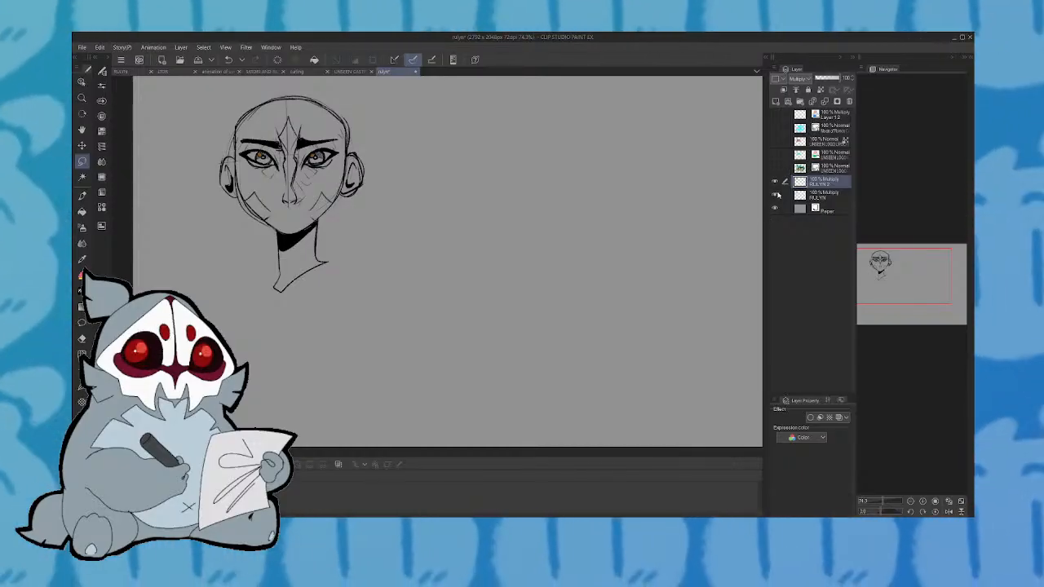
click(775, 195)
Scribble loose overlapping red circles near the canvas centre and paint a solid dark red disc beside them with a thicker brush
key(p)
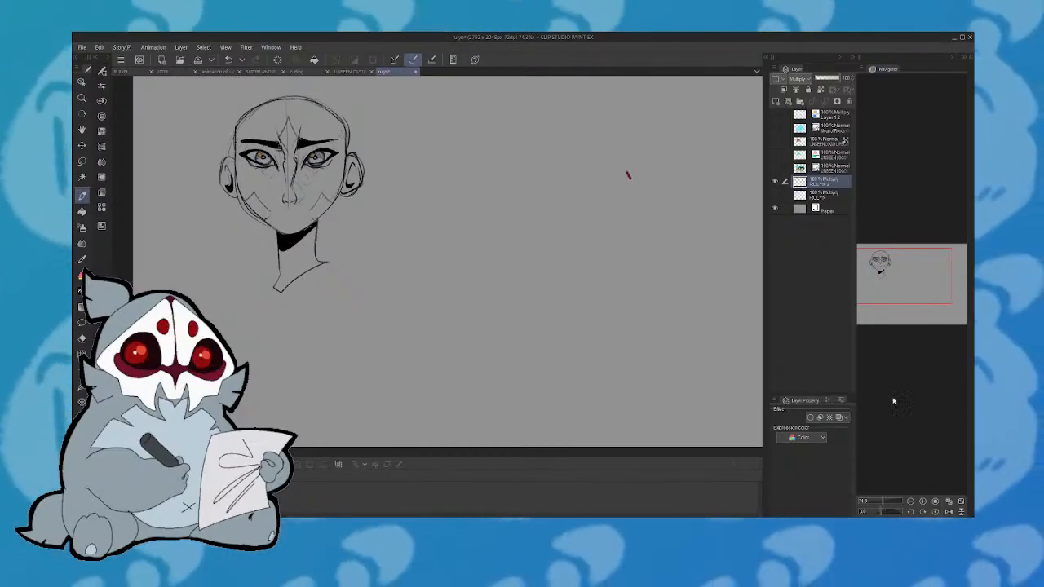
drag(894, 280, 920, 282)
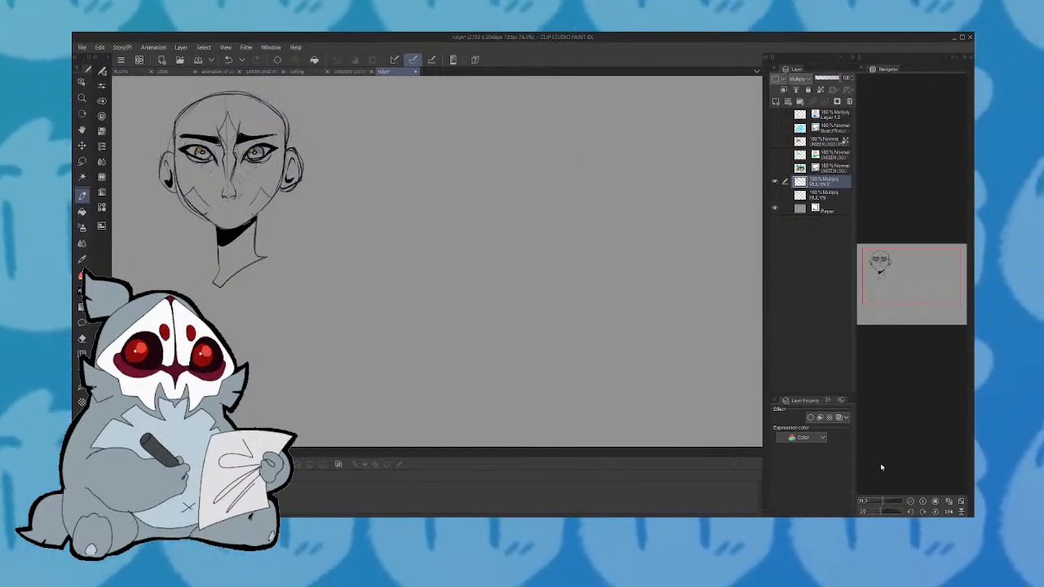
scroll(881, 467, down, 3)
drag(898, 267, 897, 271)
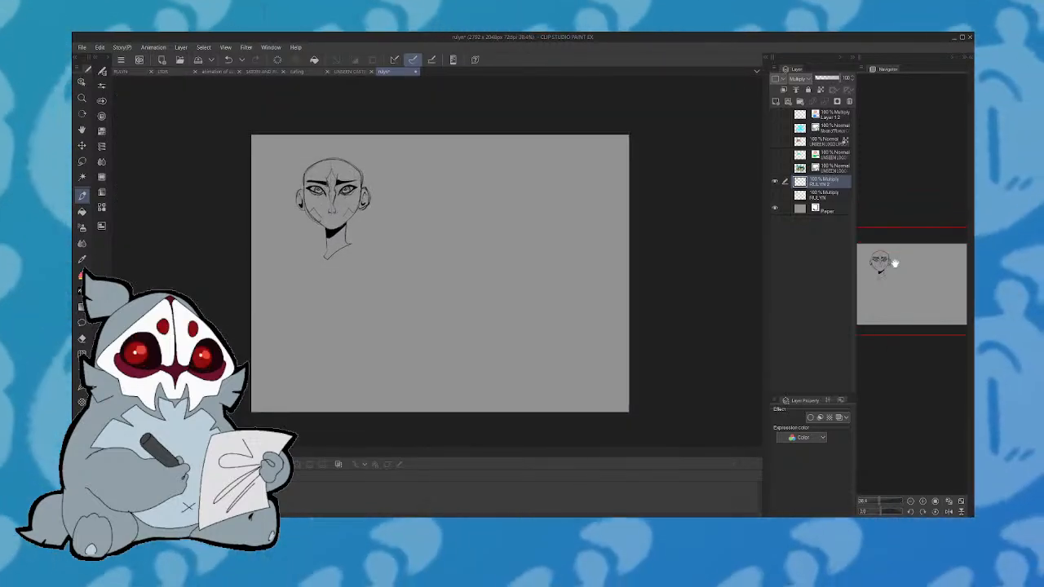
mouse_move(426, 268)
mouse_down()
mouse_move(414, 287)
mouse_move(425, 273)
mouse_up()
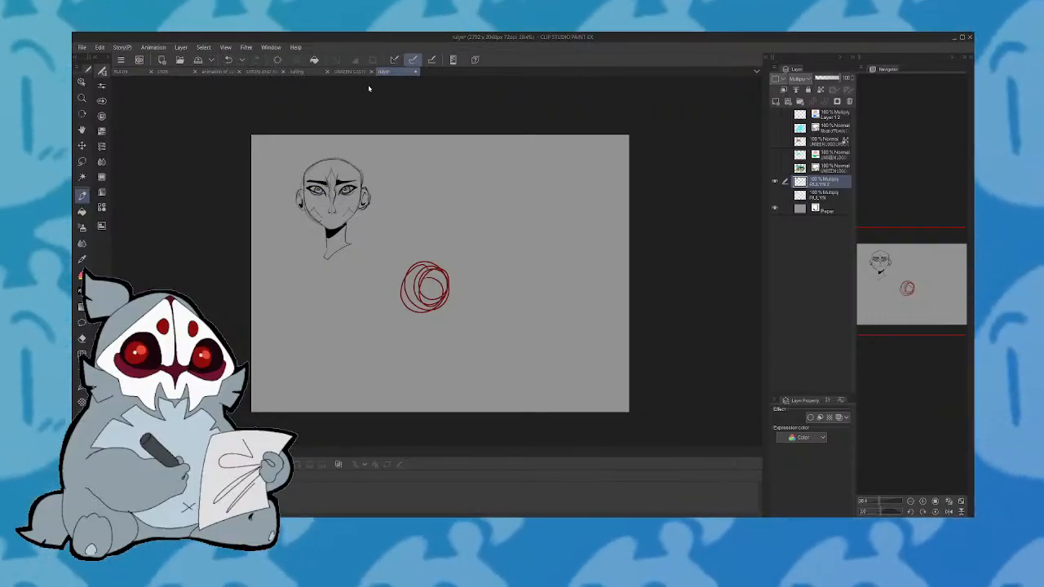
key(p)
drag(468, 259, 463, 275)
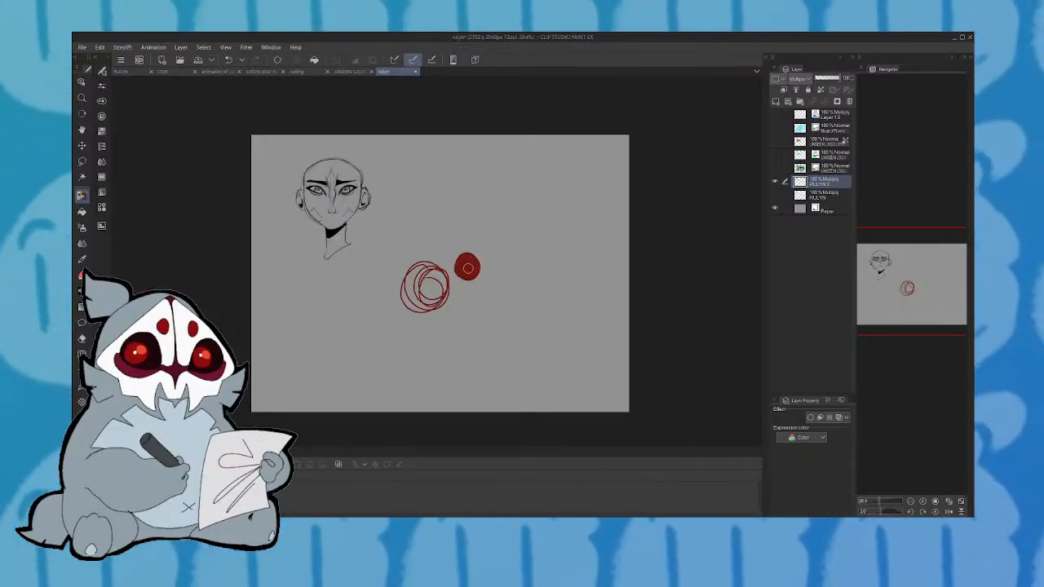
Undo the red scribbled circles and the dark red disc beside the head sketch
key(ctrl+z)
key(ctrl+z)
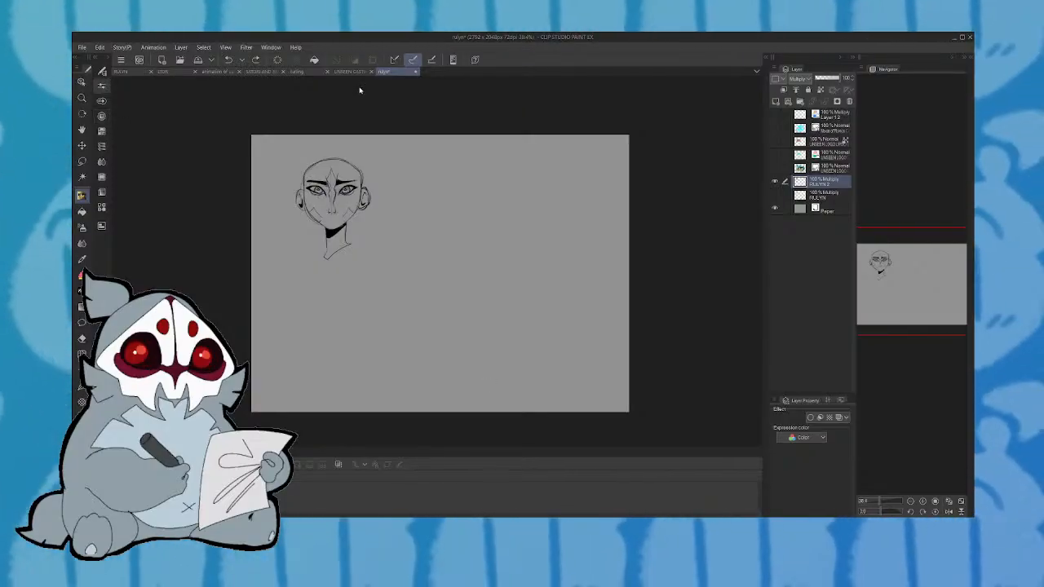
Try to block in a solid black silhouette with an oval head, thin neck and shoulders at the canvas centre
mouse_move(425, 281)
mouse_down()
mouse_move(431, 308)
mouse_move(415, 262)
mouse_move(458, 291)
mouse_move(416, 296)
mouse_move(442, 281)
mouse_move(426, 262)
mouse_move(430, 275)
mouse_move(442, 255)
mouse_move(430, 259)
mouse_move(433, 304)
mouse_move(429, 275)
mouse_up()
key(ctrl+z)
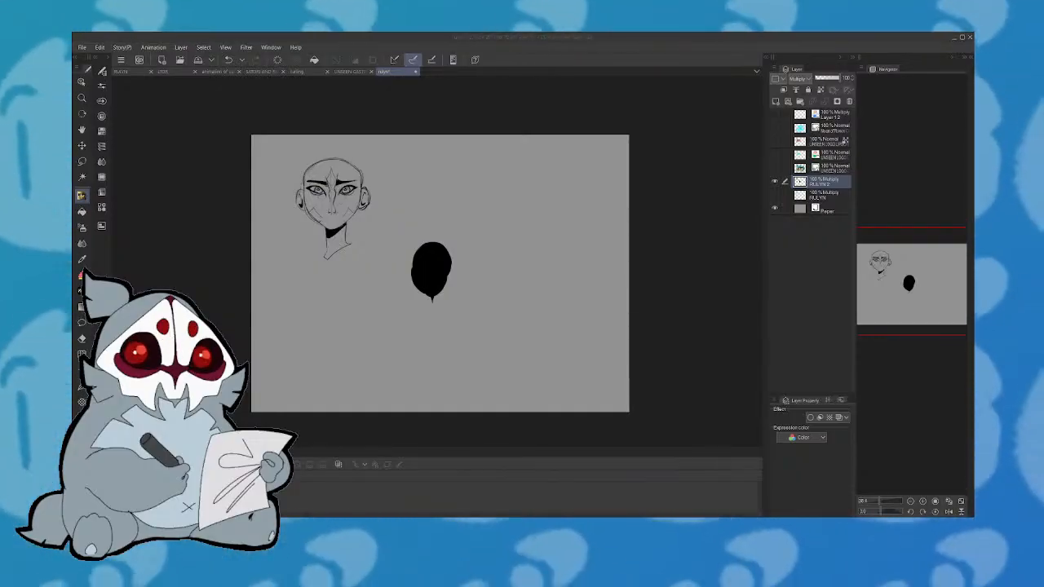
drag(431, 287, 429, 346)
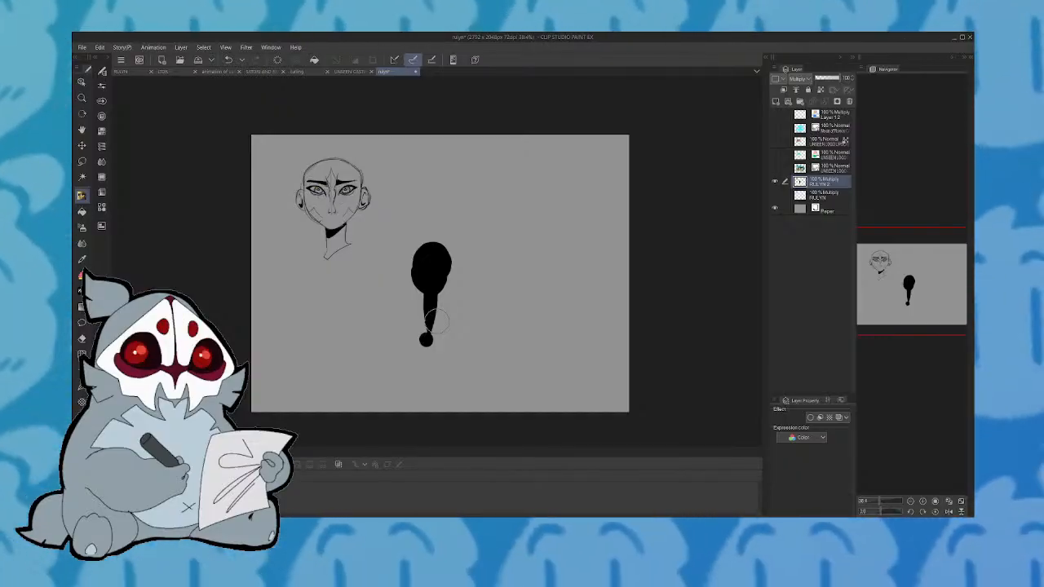
mouse_move(432, 304)
mouse_down()
mouse_move(404, 323)
mouse_move(410, 372)
mouse_move(408, 332)
mouse_move(431, 315)
mouse_move(459, 340)
mouse_move(453, 369)
mouse_move(439, 321)
mouse_move(414, 366)
mouse_move(452, 357)
mouse_up()
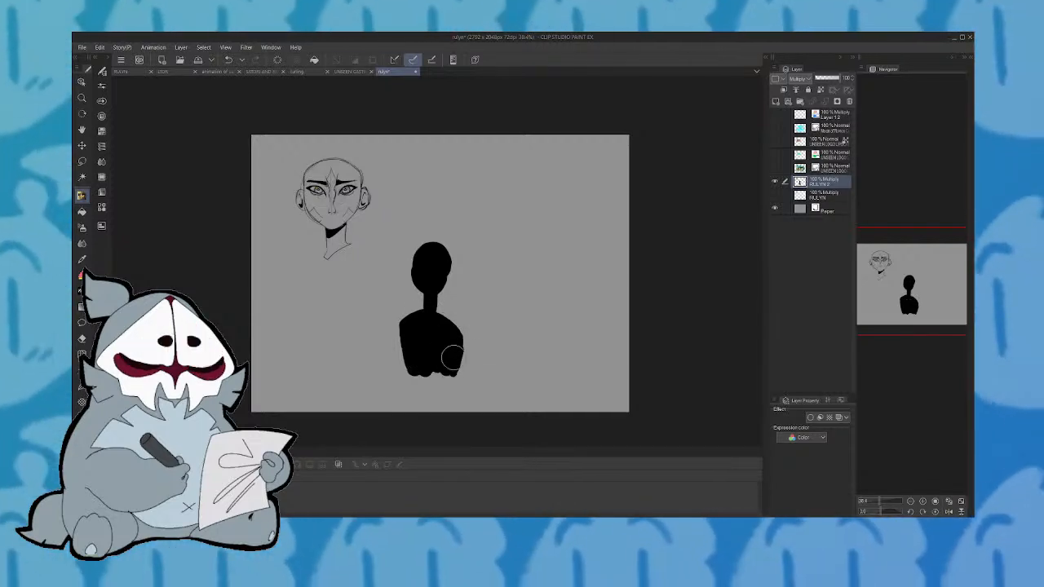
mouse_move(433, 245)
mouse_down()
mouse_move(398, 330)
mouse_move(394, 320)
mouse_move(401, 349)
mouse_move(443, 289)
mouse_move(426, 367)
mouse_move(452, 349)
mouse_move(459, 368)
mouse_up()
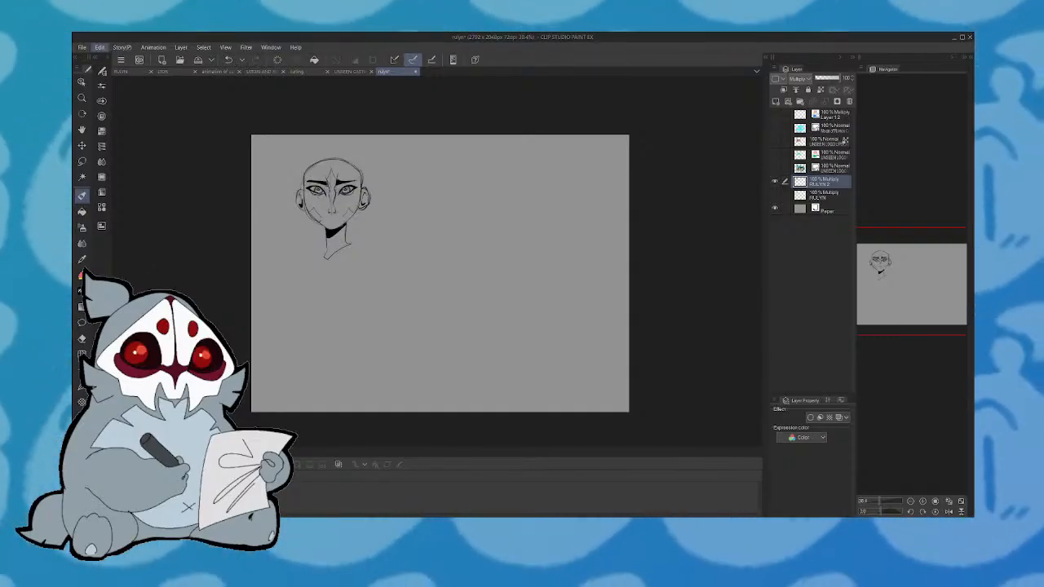
Narrow the canvas from its right side to about 1346 px wide, leaving the head sketch near its top
key(ctrl+t)
drag(630, 274, 433, 286)
key(Return)
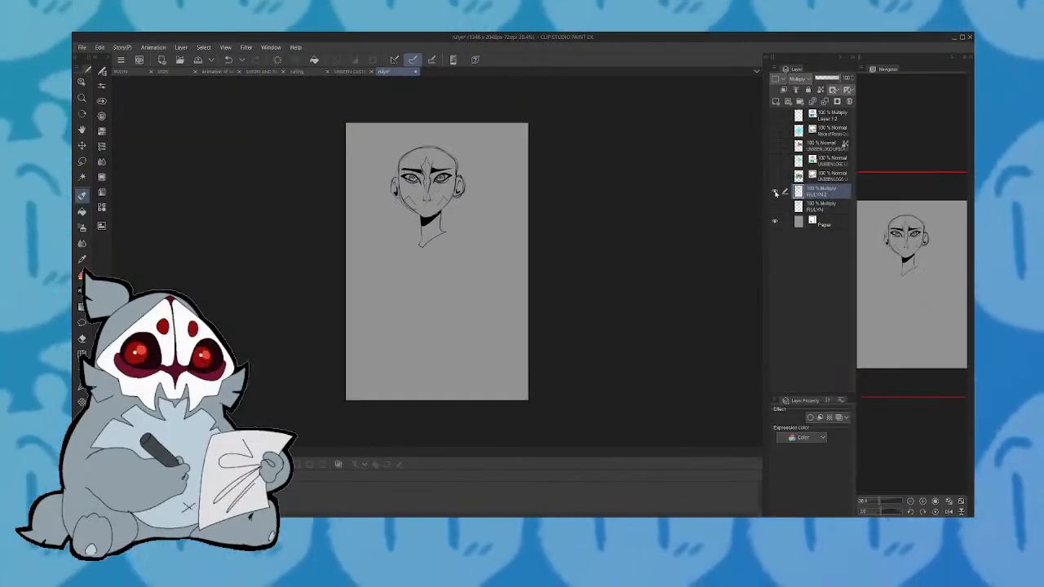
Try clearing the head sketch from the RULYN 2 layer, and undo the clearing
click(776, 194)
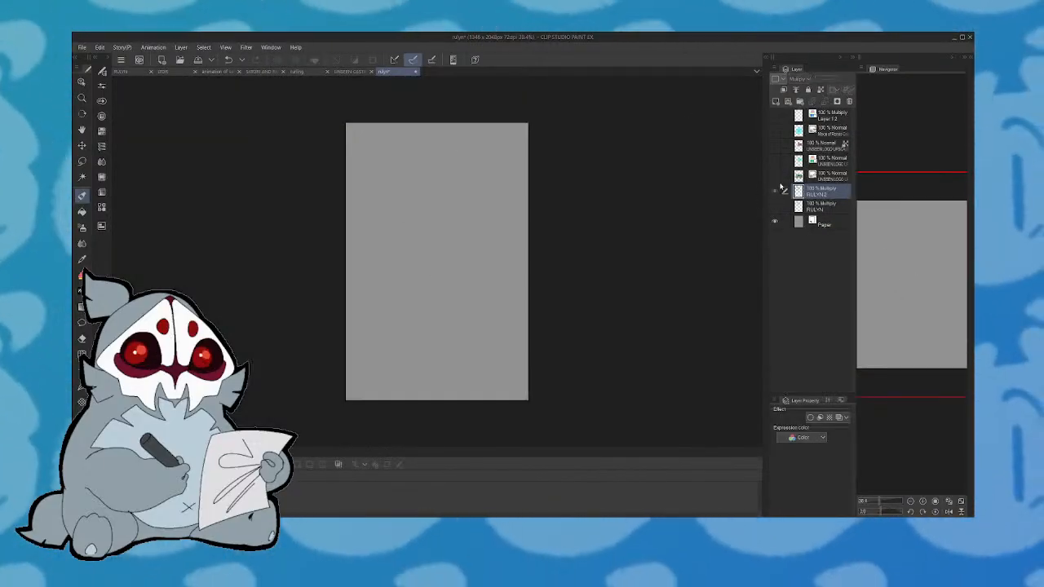
click(776, 190)
click(920, 264)
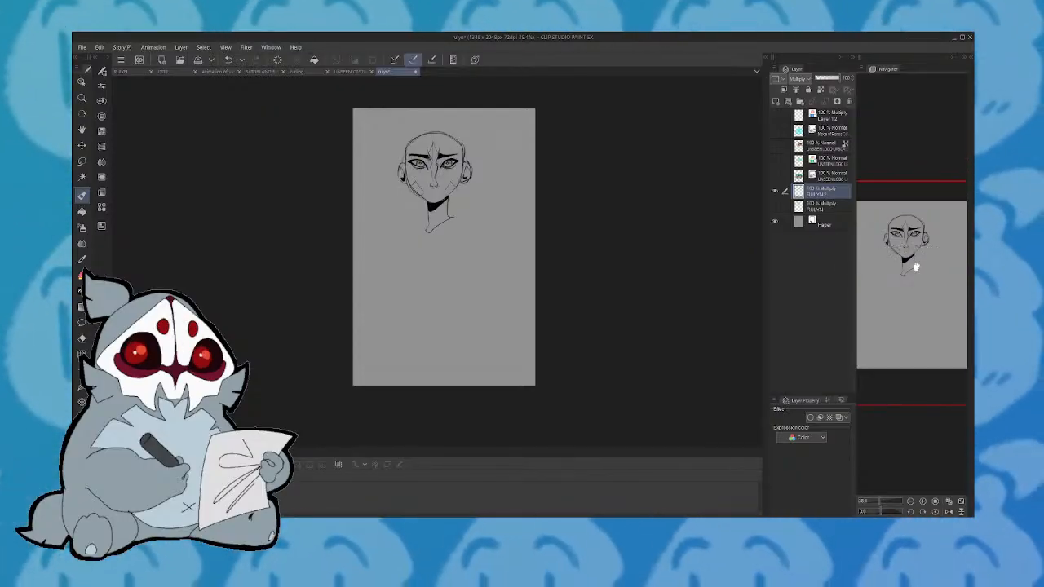
drag(916, 267, 914, 264)
drag(881, 502, 883, 501)
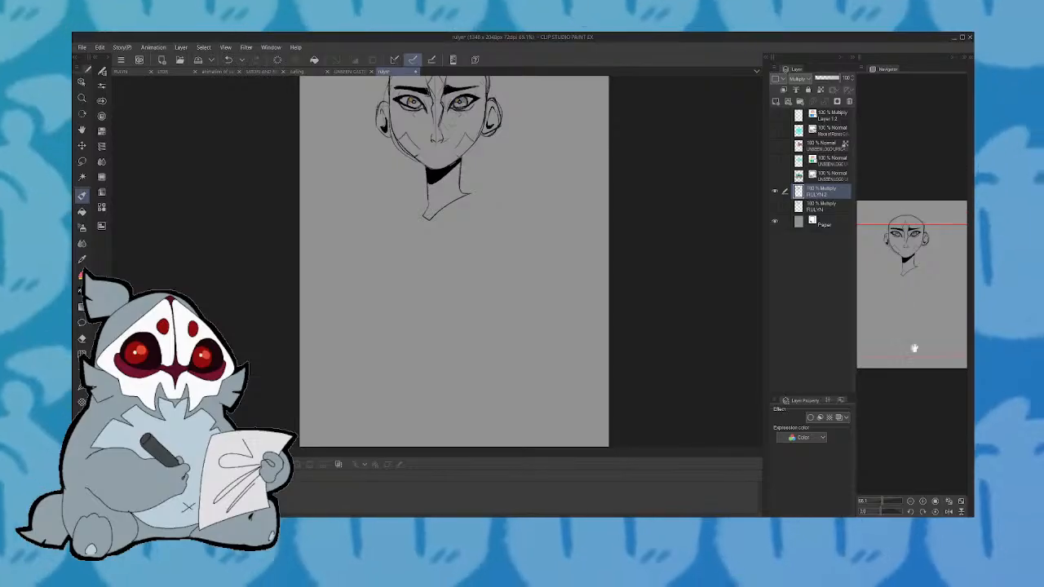
drag(915, 348, 914, 326)
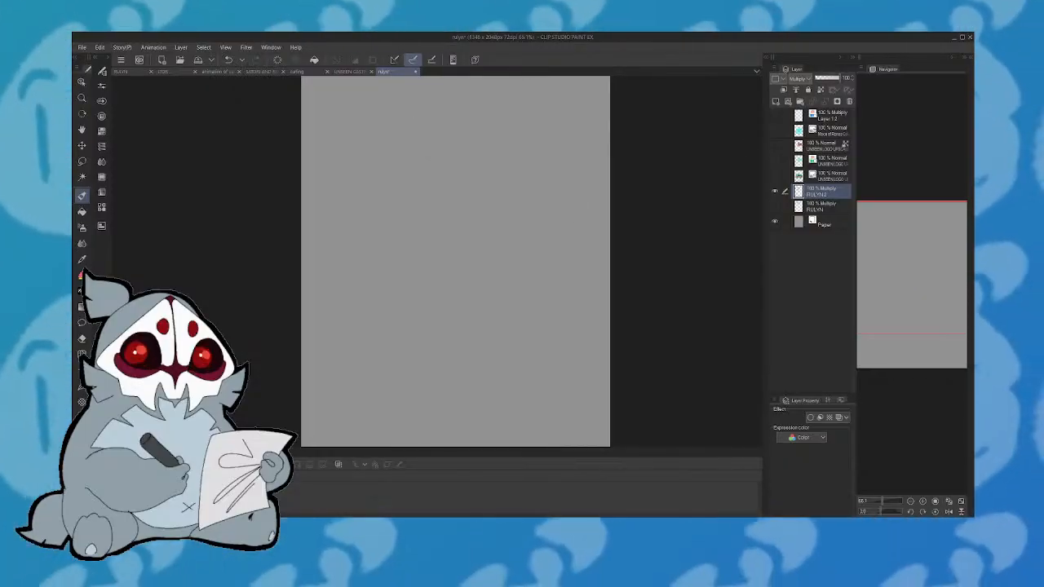
key(ctrl+z)
Compare the RULYN and RULYN 2 layers, hide RULYN and clear the head sketch from RULYN 2
click(776, 205)
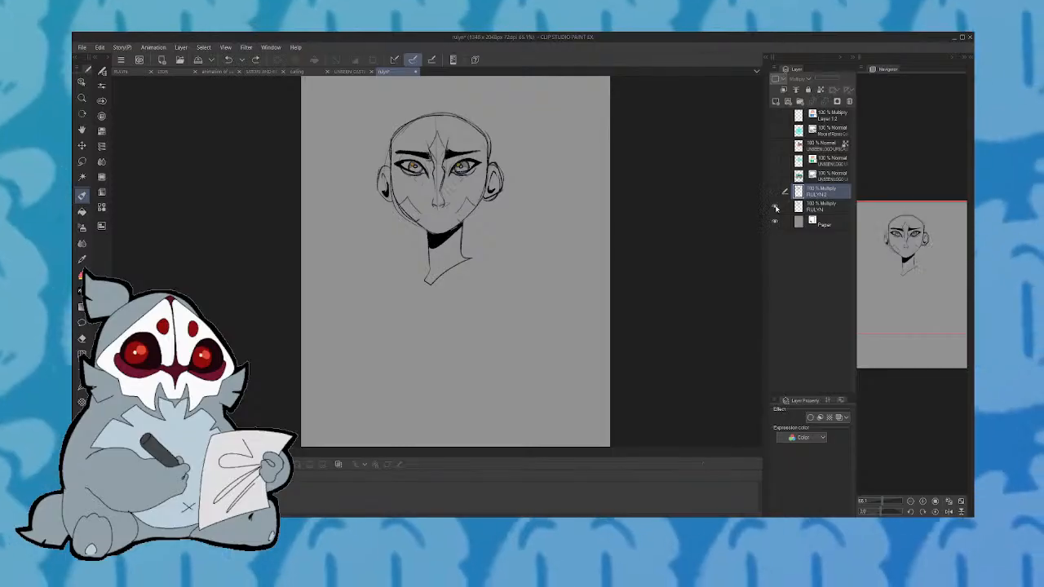
click(775, 193)
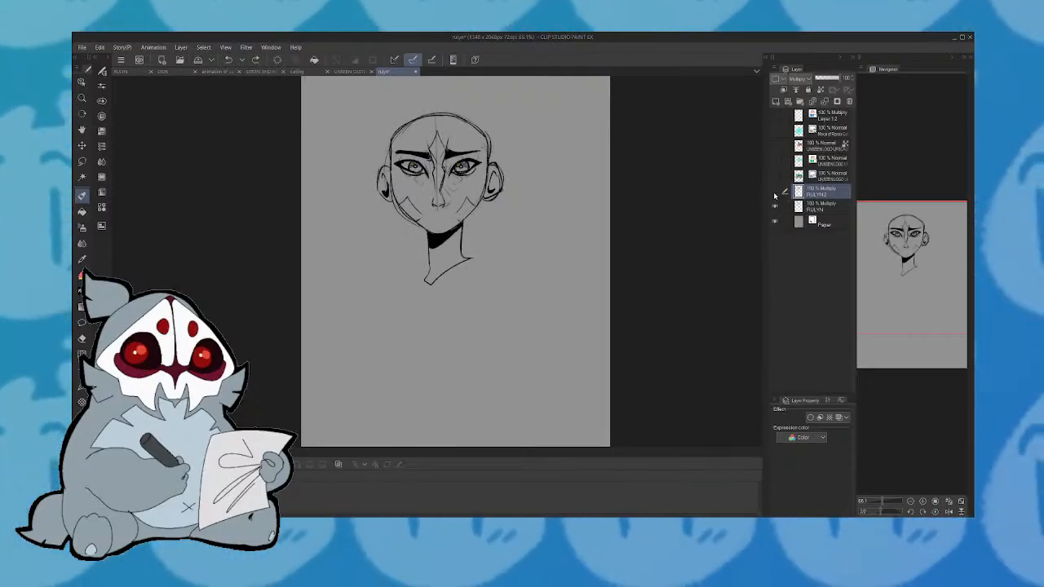
click(775, 193)
click(775, 193)
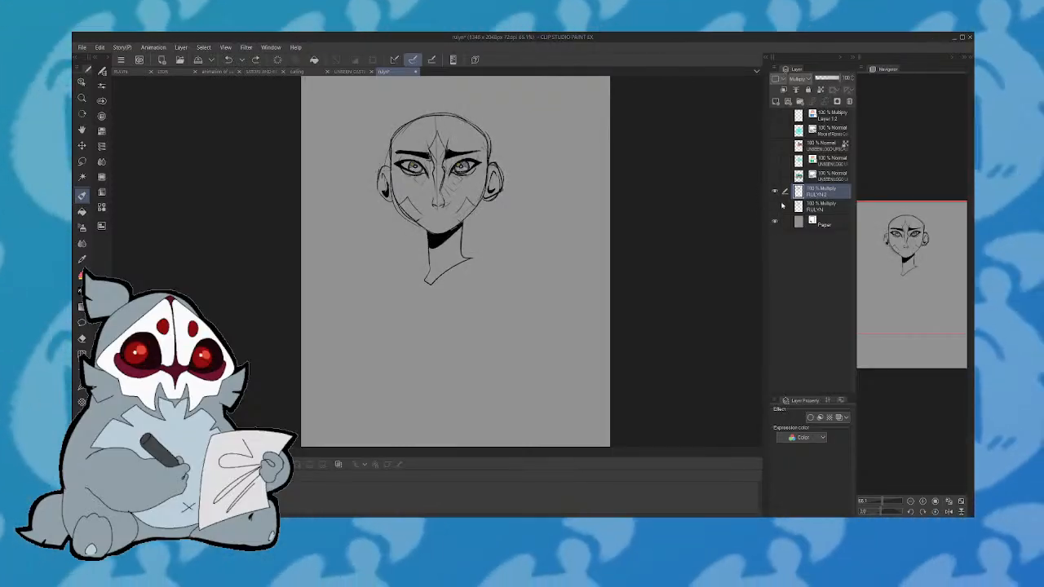
click(785, 197)
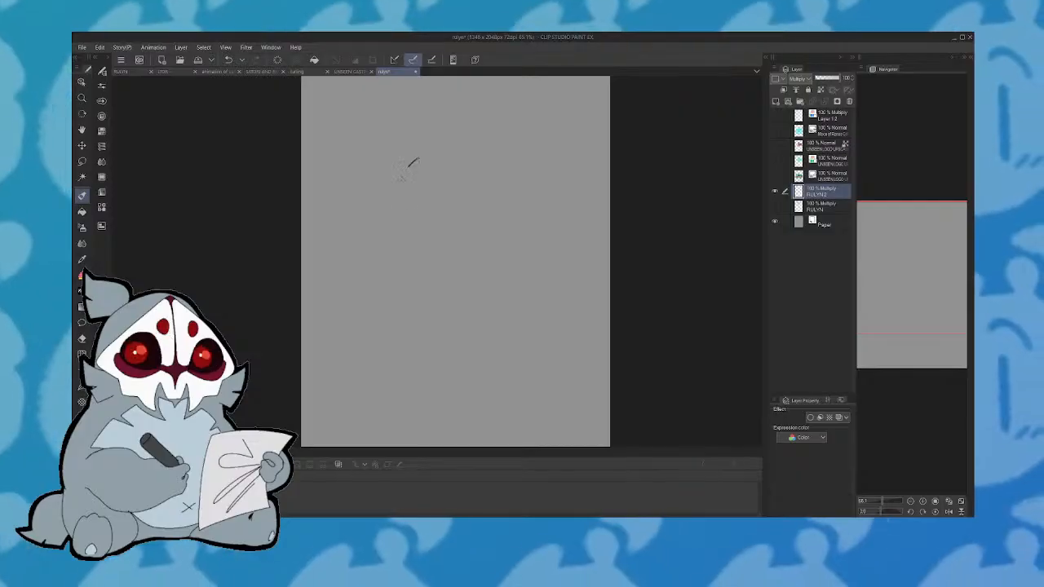
mouse_move(414, 158)
mouse_down()
mouse_move(447, 214)
mouse_move(432, 152)
mouse_up()
key(ctrl+z)
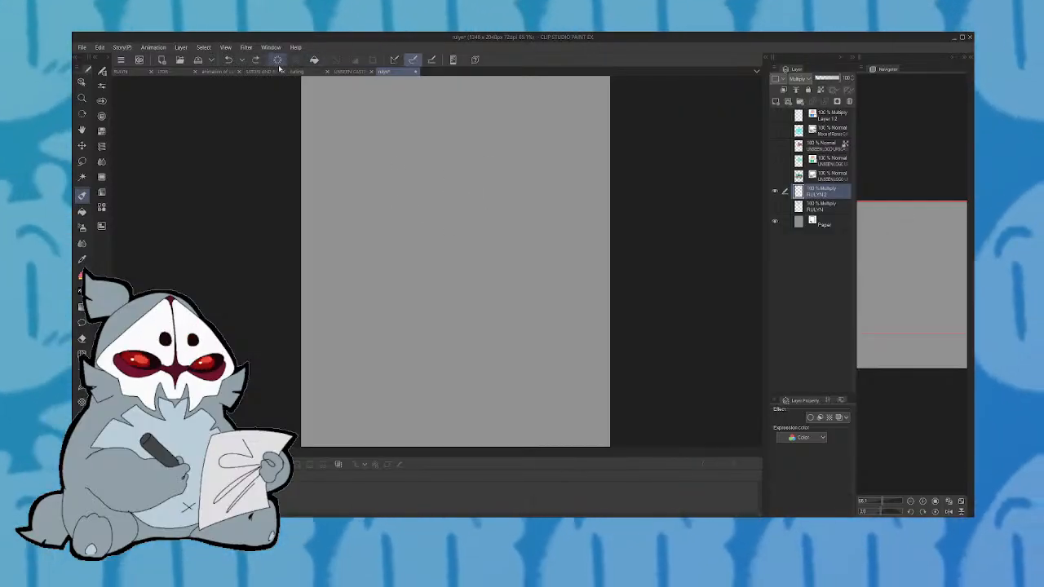
Examine the whole face and the lit eye in the SATORI AND RULYN painting, and return to the blank sketch canvas
click(260, 72)
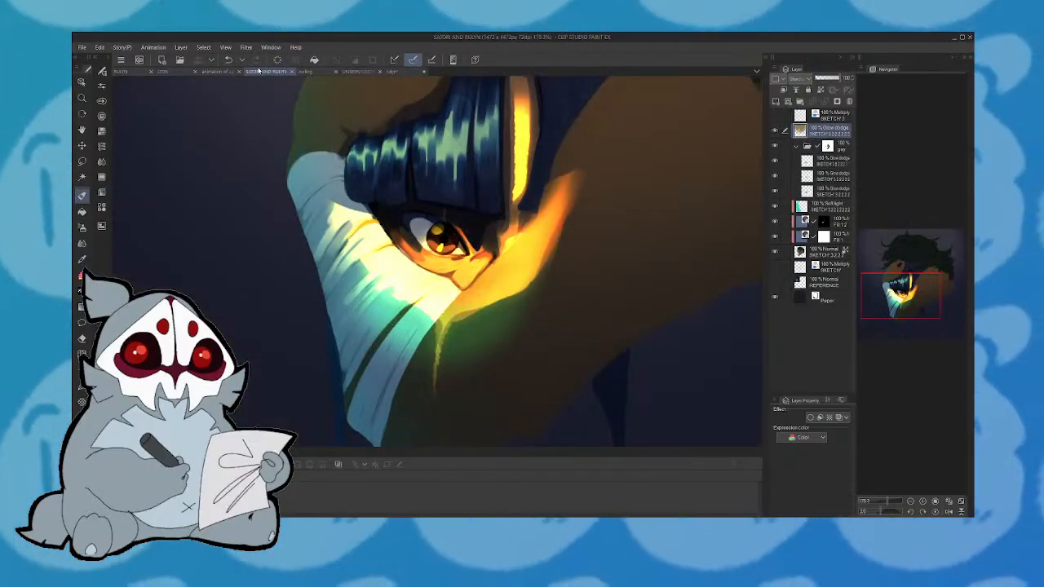
drag(894, 500, 884, 501)
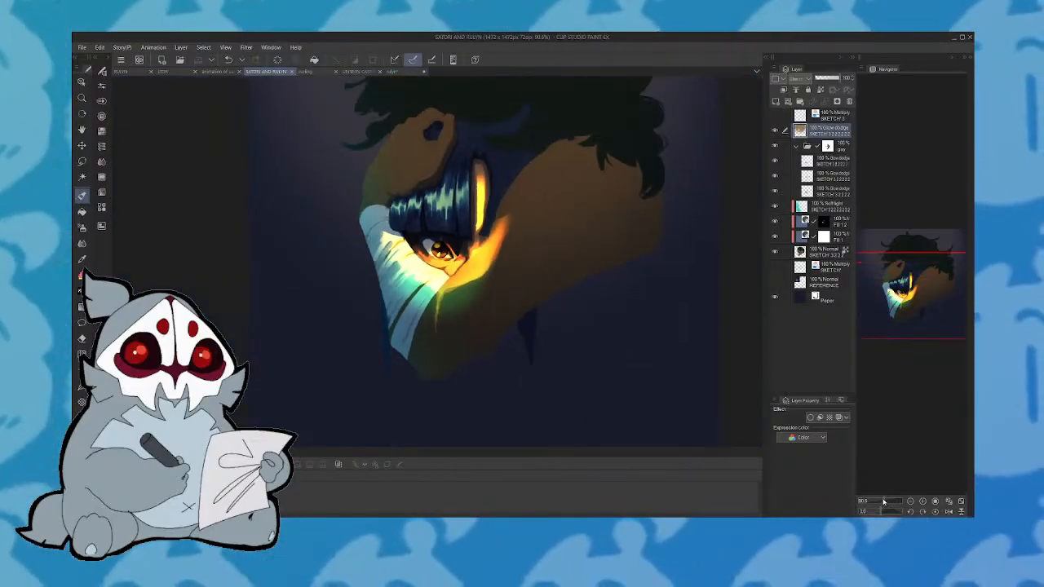
drag(934, 303, 934, 289)
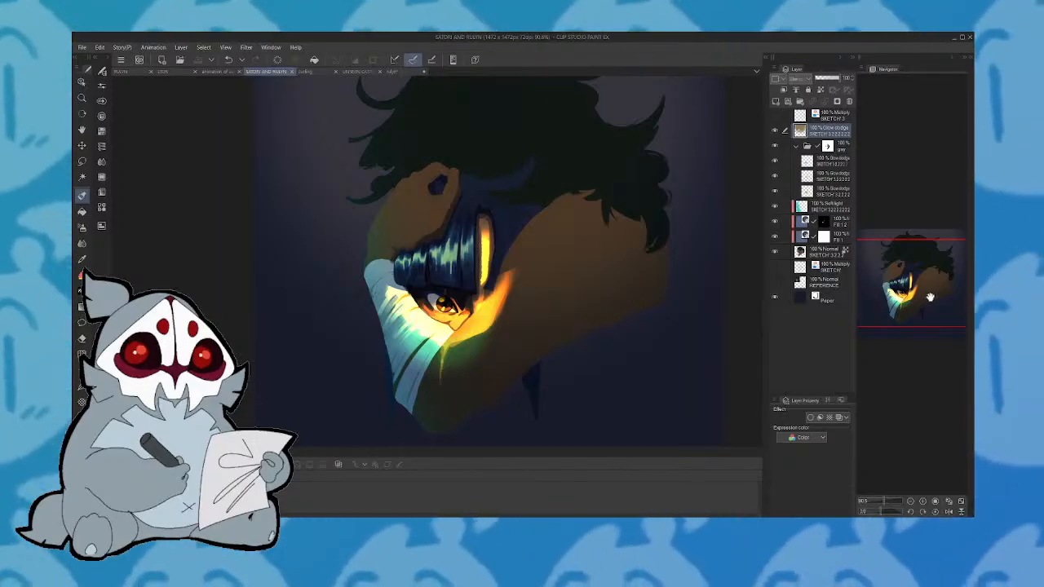
drag(934, 292, 936, 304)
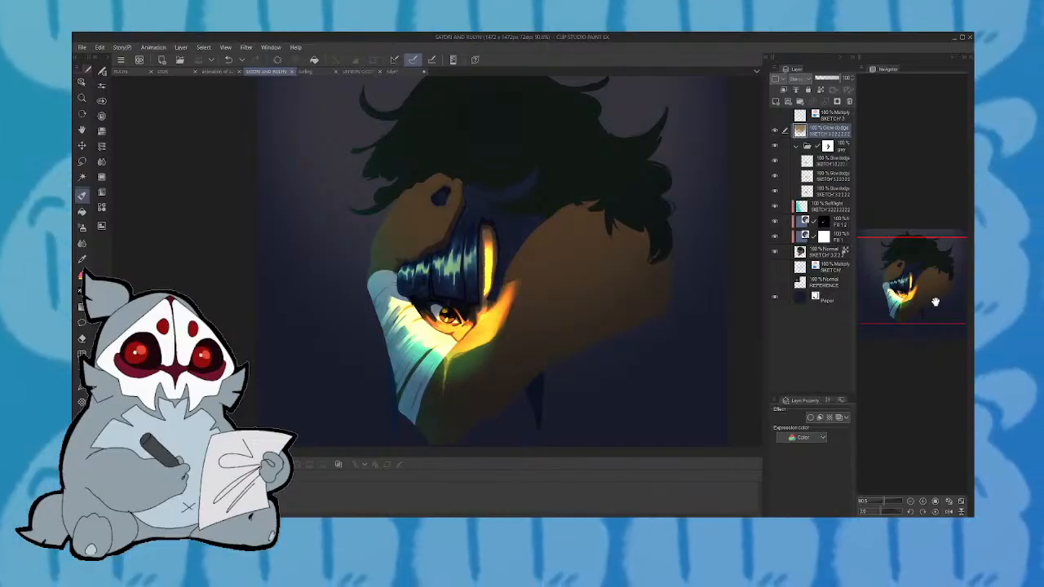
click(407, 74)
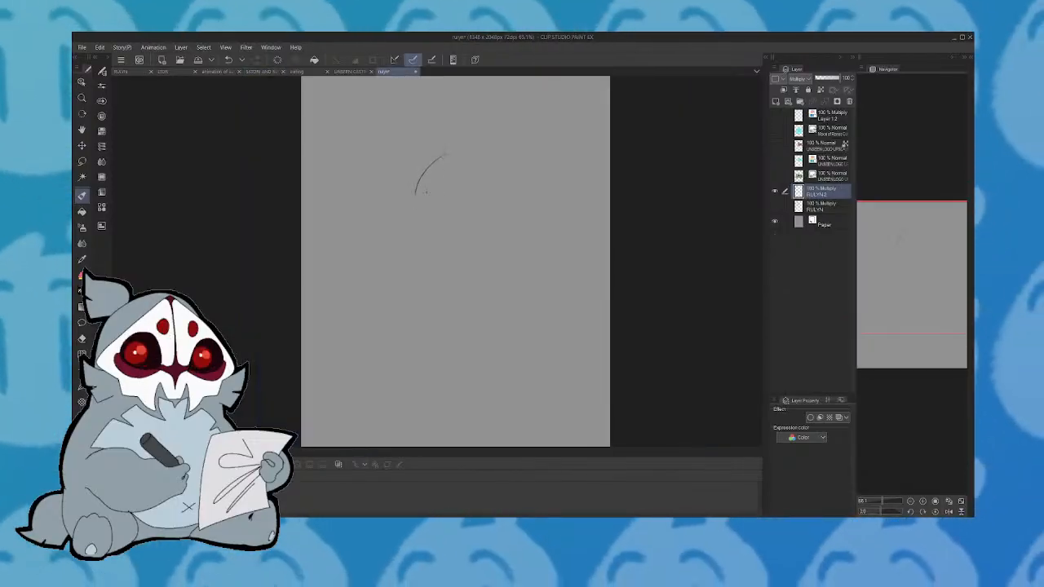
Try a small oval head outline with an ear on each side, and undo the ears
key(ctrl+z)
mouse_move(441, 163)
mouse_down()
mouse_move(426, 230)
mouse_move(469, 237)
mouse_move(483, 167)
mouse_move(445, 163)
mouse_up()
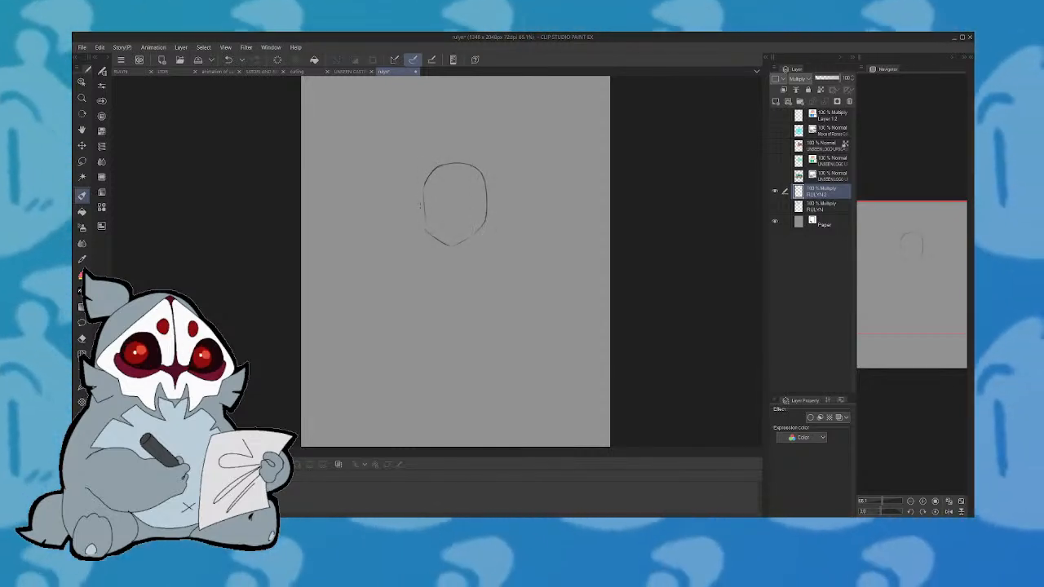
drag(422, 202, 424, 223)
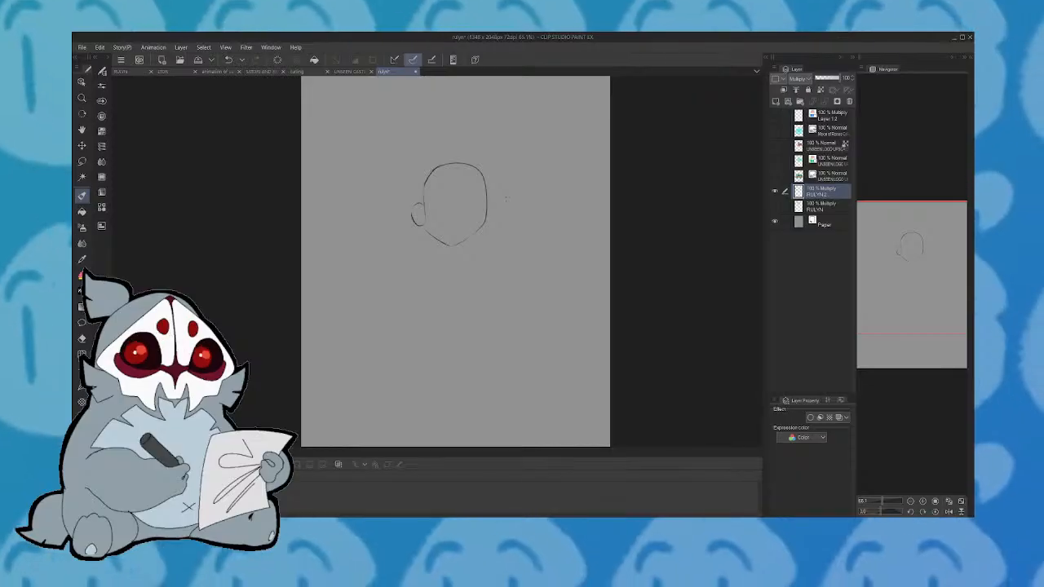
drag(488, 189, 491, 220)
key(ctrl+z)
key(ctrl+z)
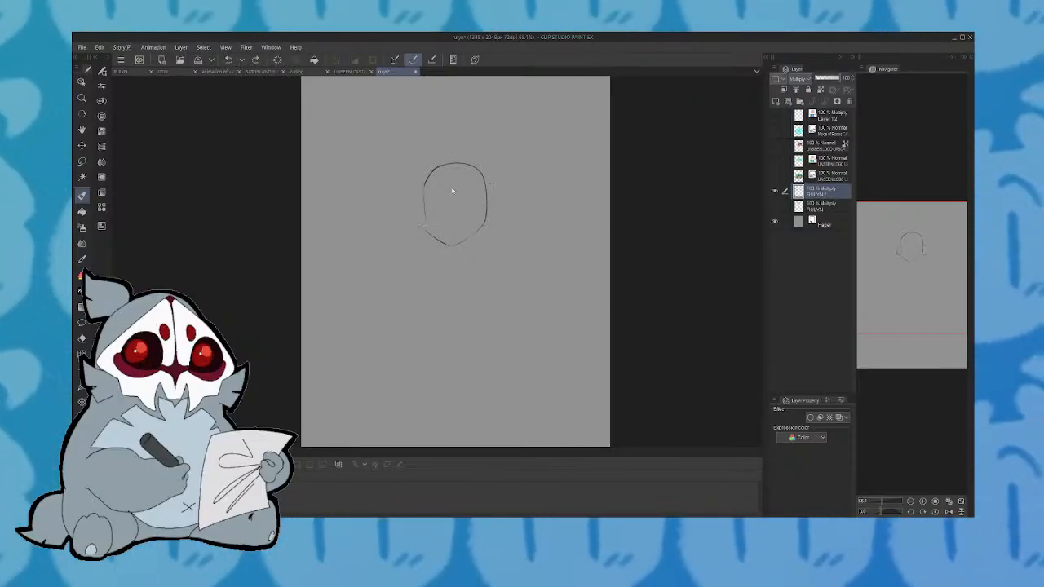
Step back and forth through the head outline's strokes and redraw a rounded ear on each side of it
key(ctrl+z)
key(ctrl+z)
key(ctrl+z)
key(ctrl+y)
key(ctrl+y)
key(ctrl+y)
drag(423, 207, 423, 224)
drag(488, 206, 489, 225)
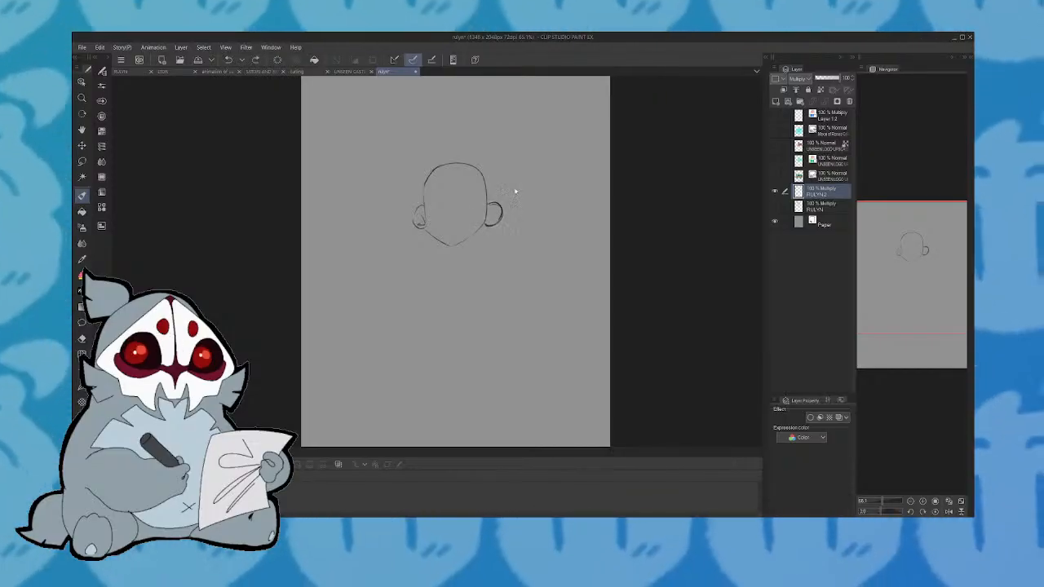
Undo the small head outline and both ears
key(ctrl+z)
key(ctrl+z)
key(ctrl+z)
key(ctrl+z)
key(ctrl+z)
key(ctrl+z)
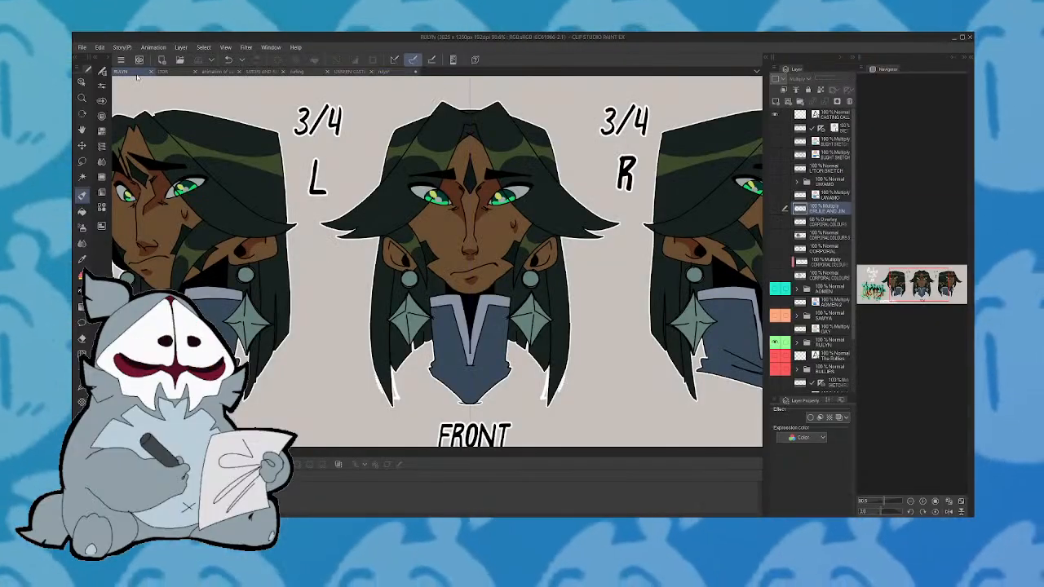
Examine the 3/4 left and front head views on the RULYN character sheet, and return to the sketch canvas
click(136, 74)
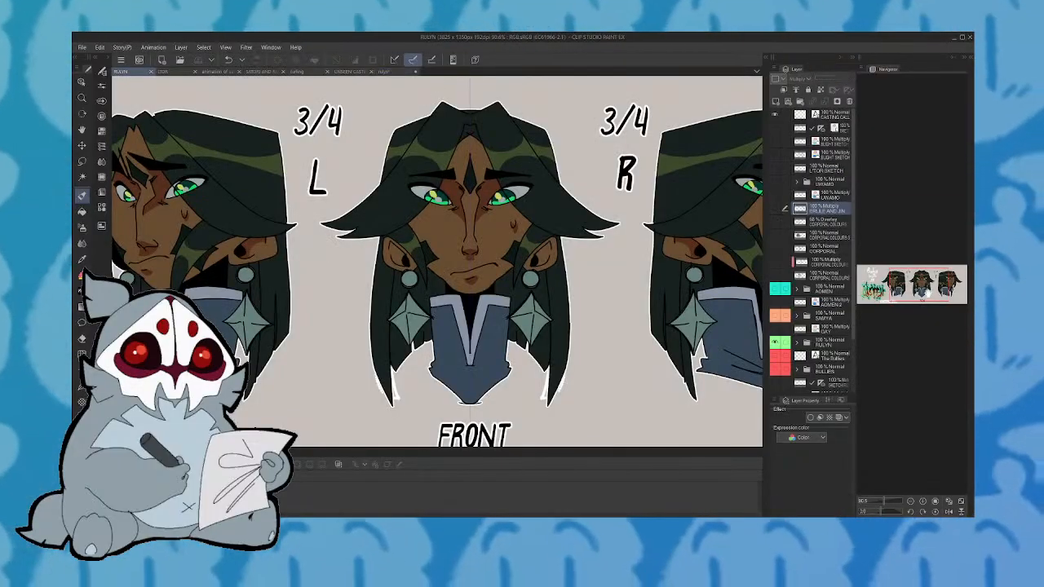
drag(927, 290, 920, 286)
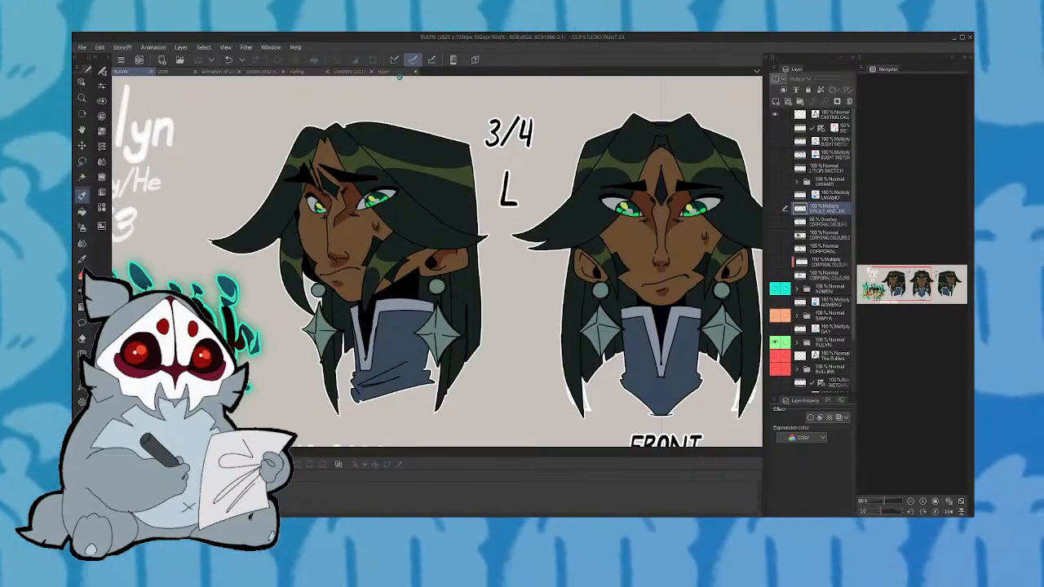
click(398, 72)
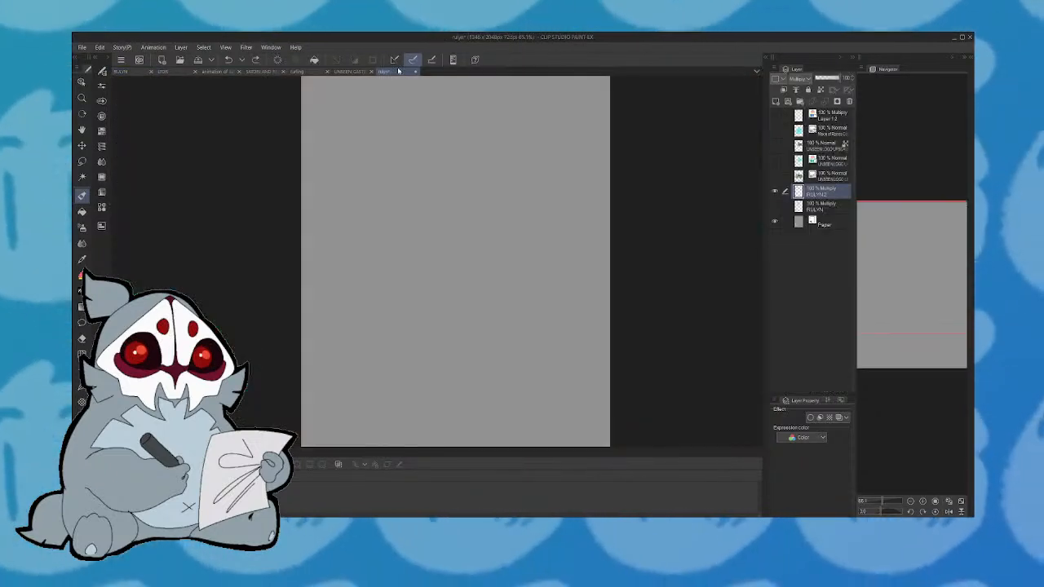
Sketch a left-facing nose with bridge and tip, a thick curved upper eyelid beside it and the upper lip below
mouse_move(409, 133)
mouse_down()
mouse_move(402, 180)
mouse_move(411, 152)
mouse_move(415, 171)
mouse_move(429, 178)
mouse_move(408, 157)
mouse_up()
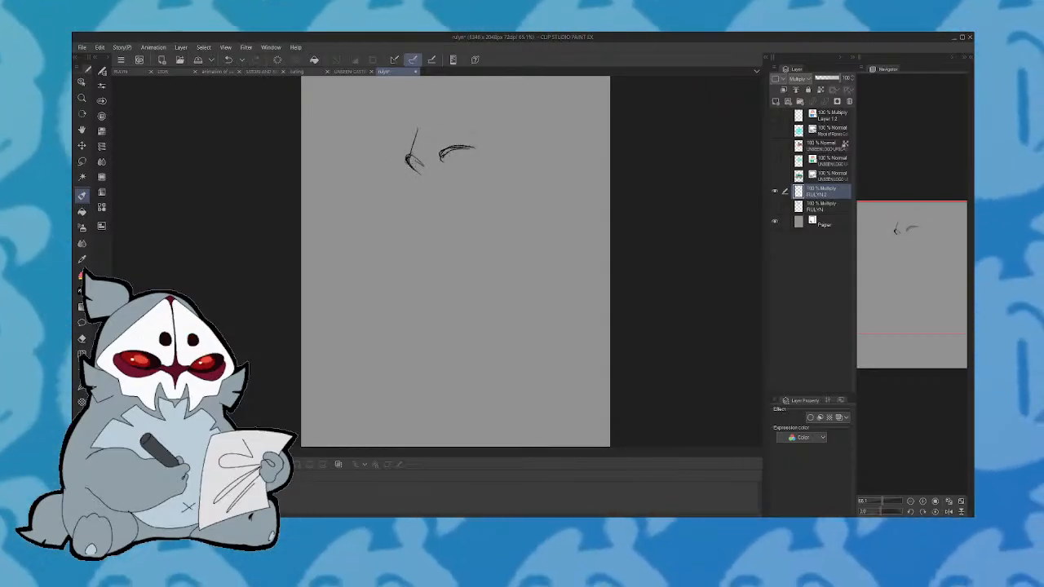
drag(442, 160, 472, 148)
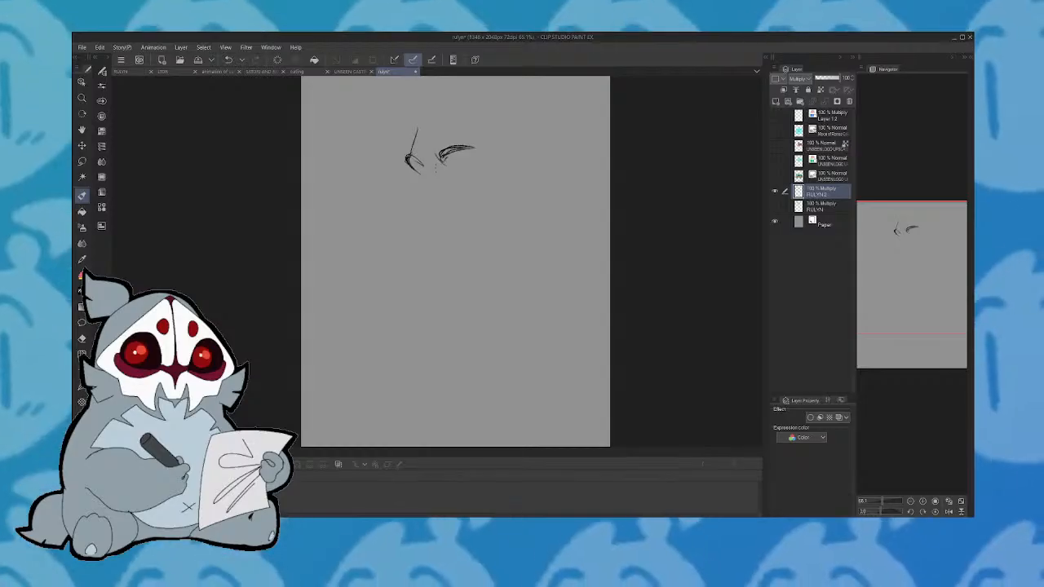
drag(422, 171, 435, 181)
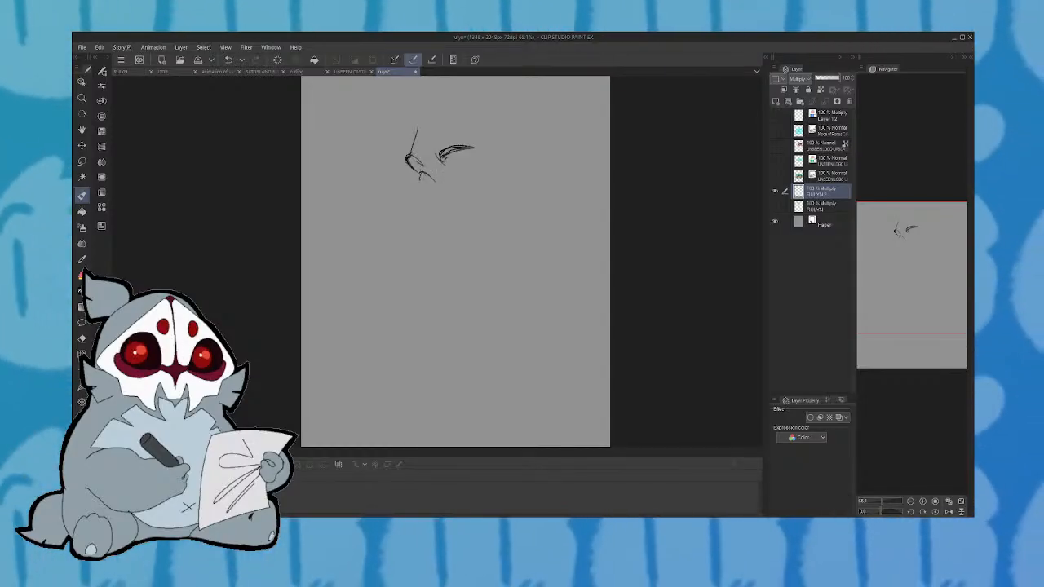
Refine the nose and lip lines in a mirrored view, restore the view's orientation and undo the last stroke below the mouth
click(937, 500)
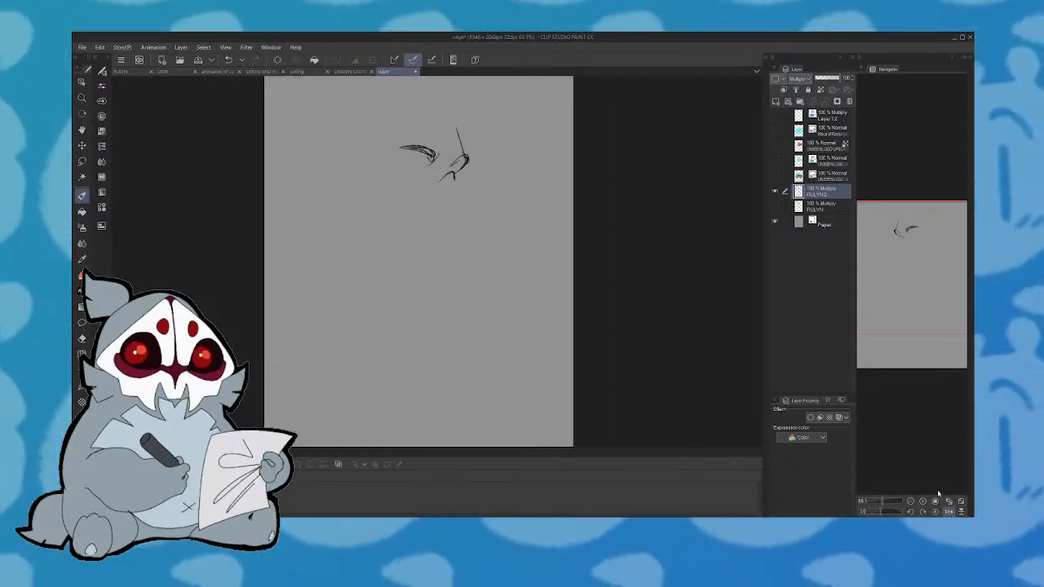
mouse_move(455, 169)
mouse_down()
mouse_move(437, 185)
mouse_move(451, 174)
mouse_up()
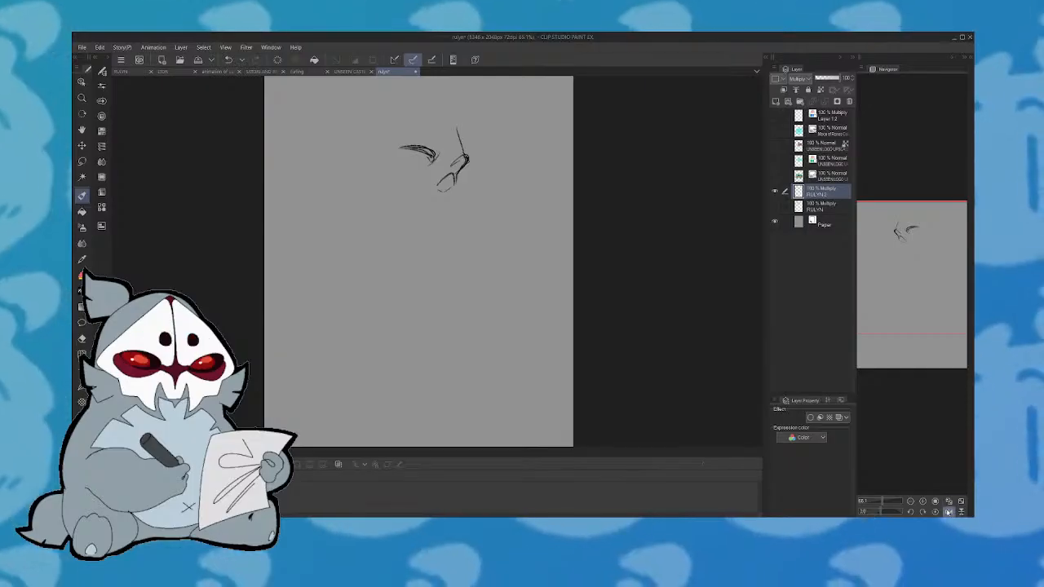
click(949, 511)
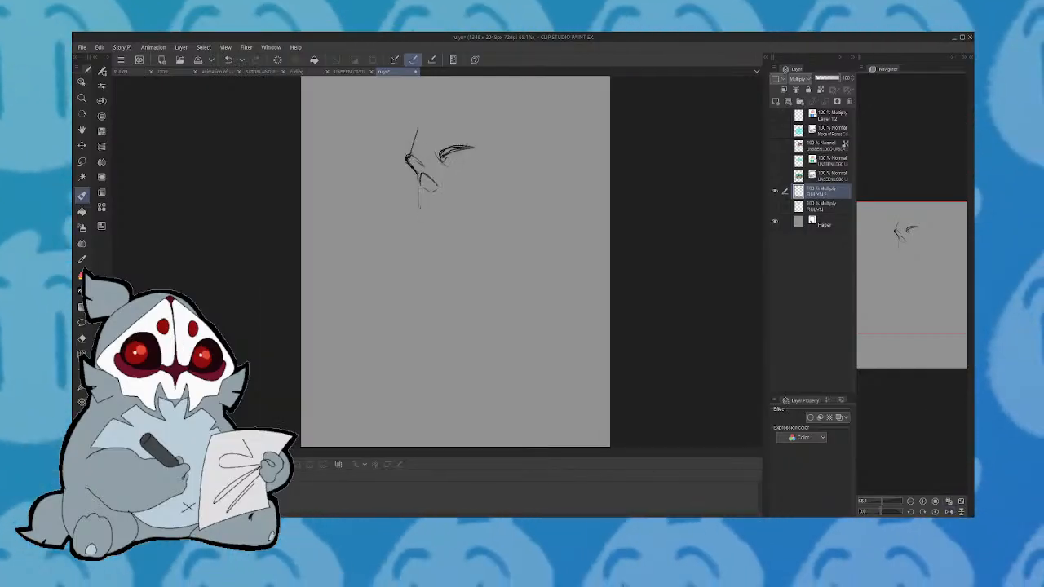
key(ctrl+z)
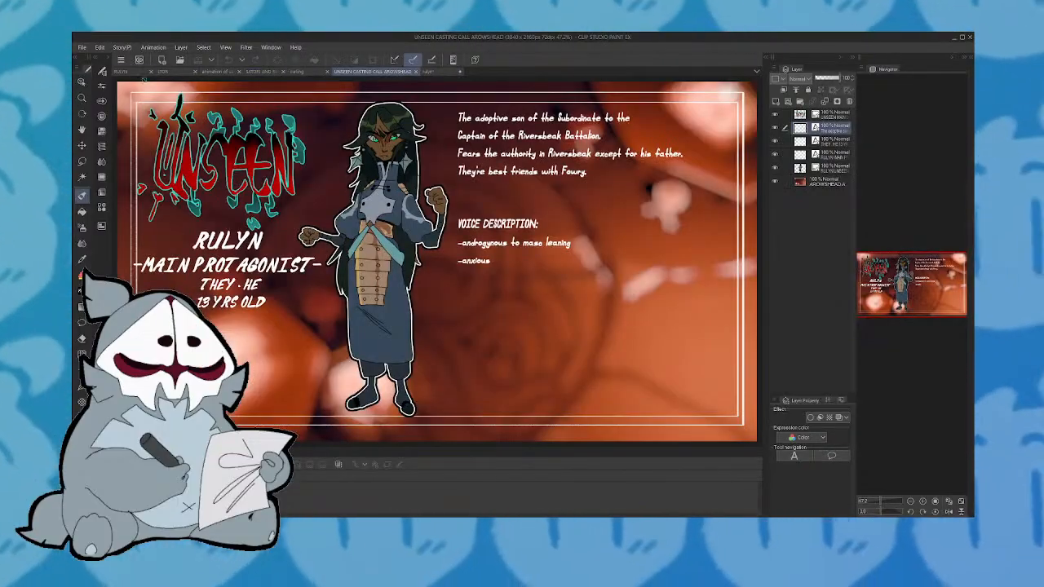
Compare the sketch with the 3/4 left head view on the RULYN sheet and undo the lip lines below the nose
click(143, 74)
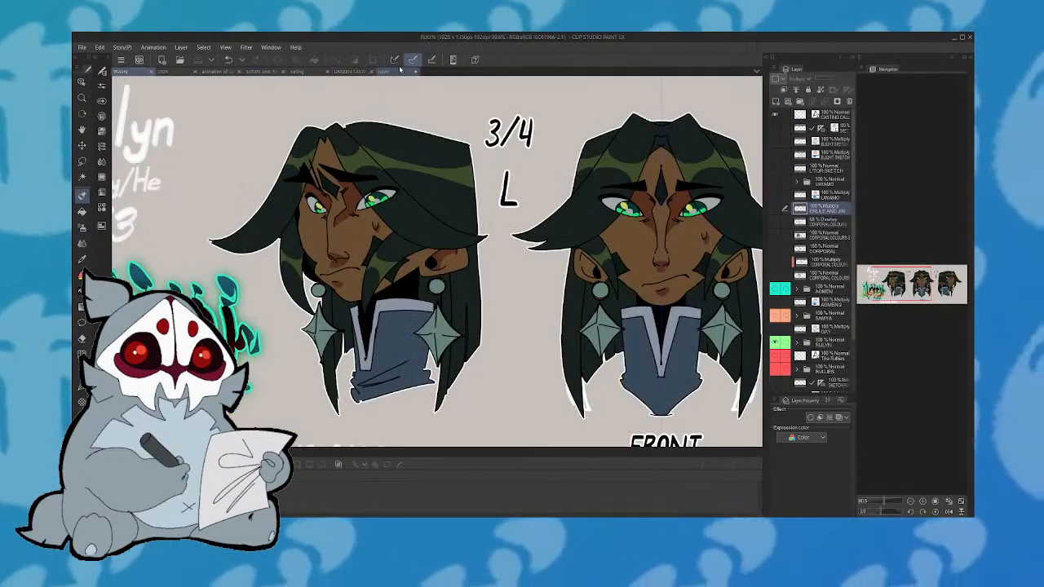
click(398, 71)
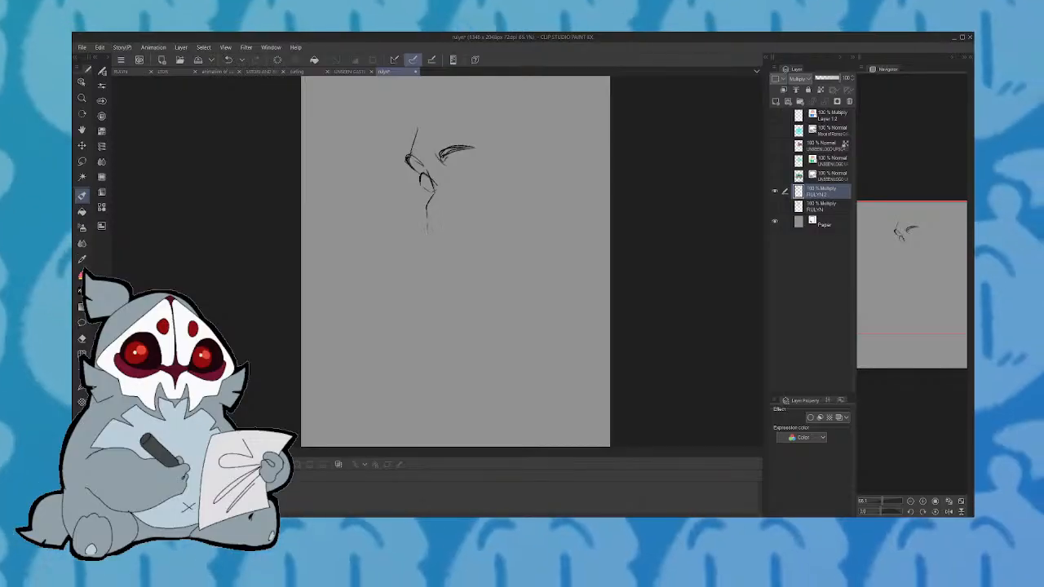
drag(427, 232, 429, 247)
key(ctrl+z)
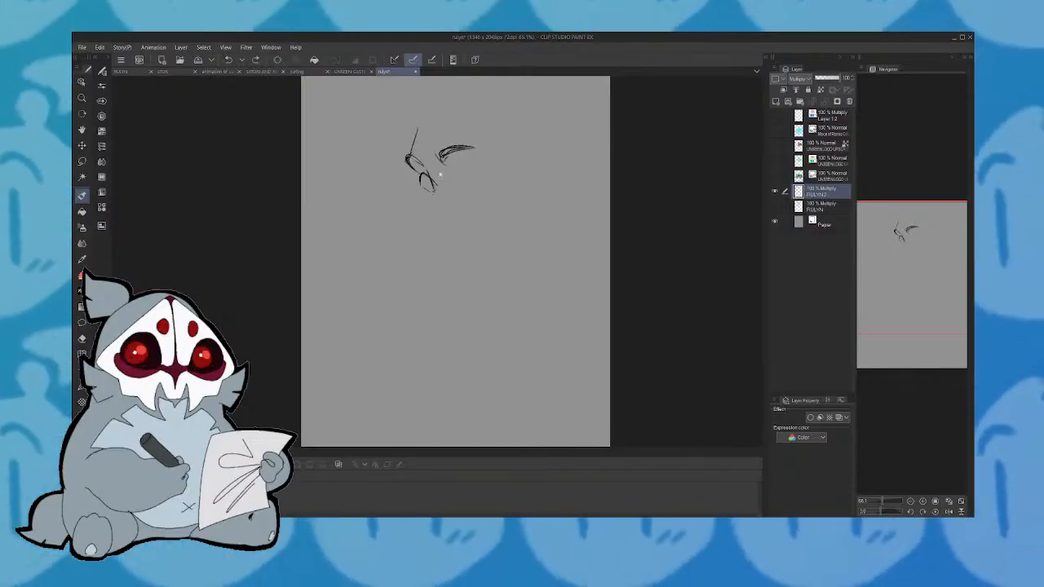
Sketch a long nose line down from the brow to a small tip and nostril, following the 3/4 left head reference
click(131, 73)
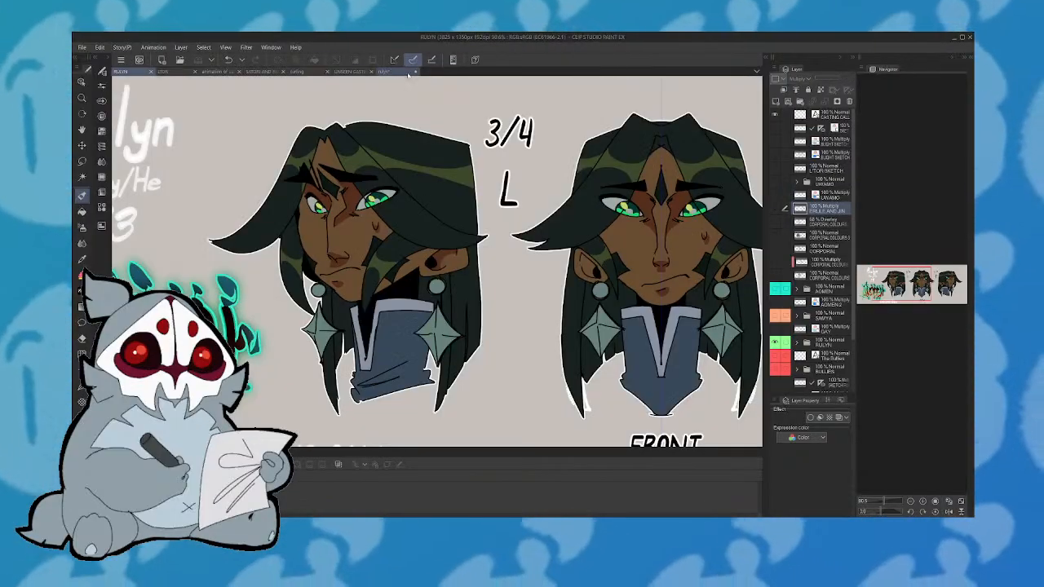
click(407, 72)
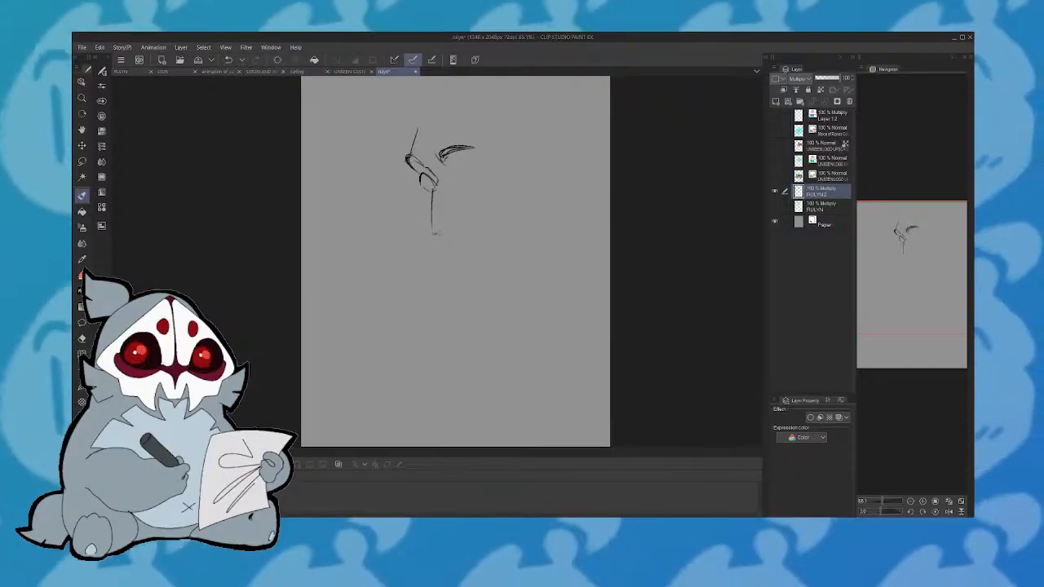
click(132, 75)
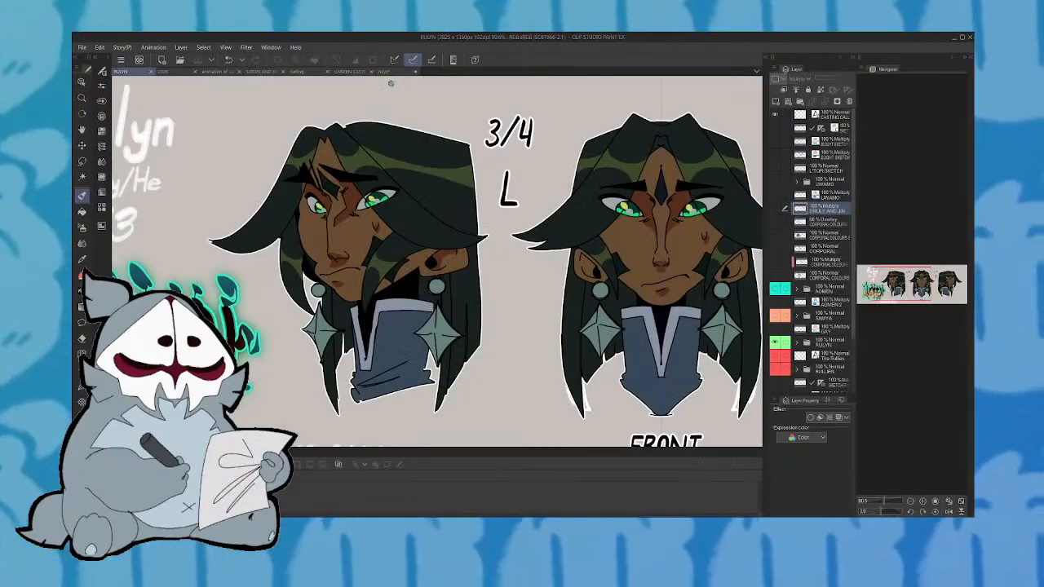
click(399, 73)
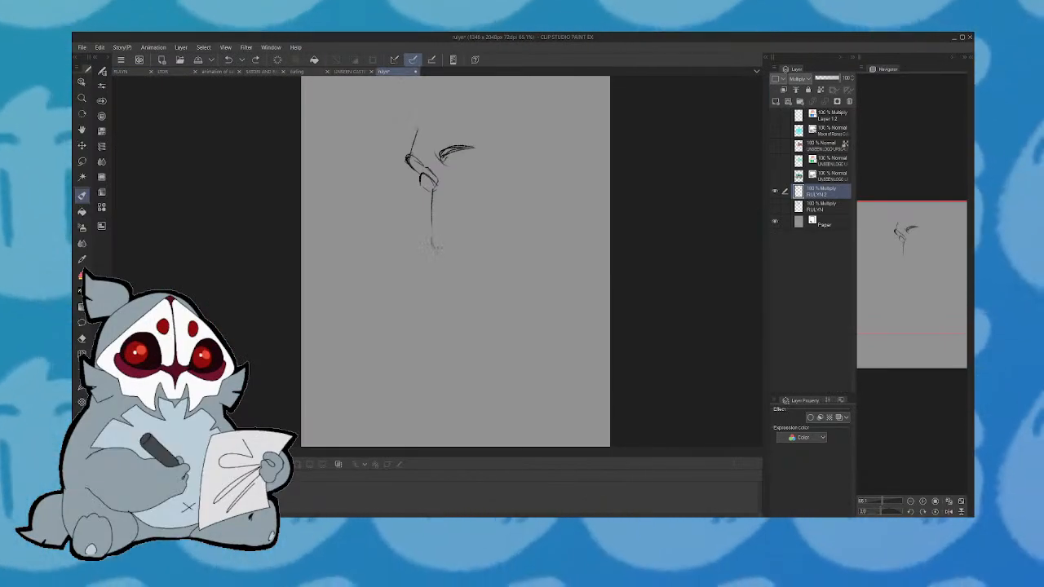
drag(432, 237, 441, 250)
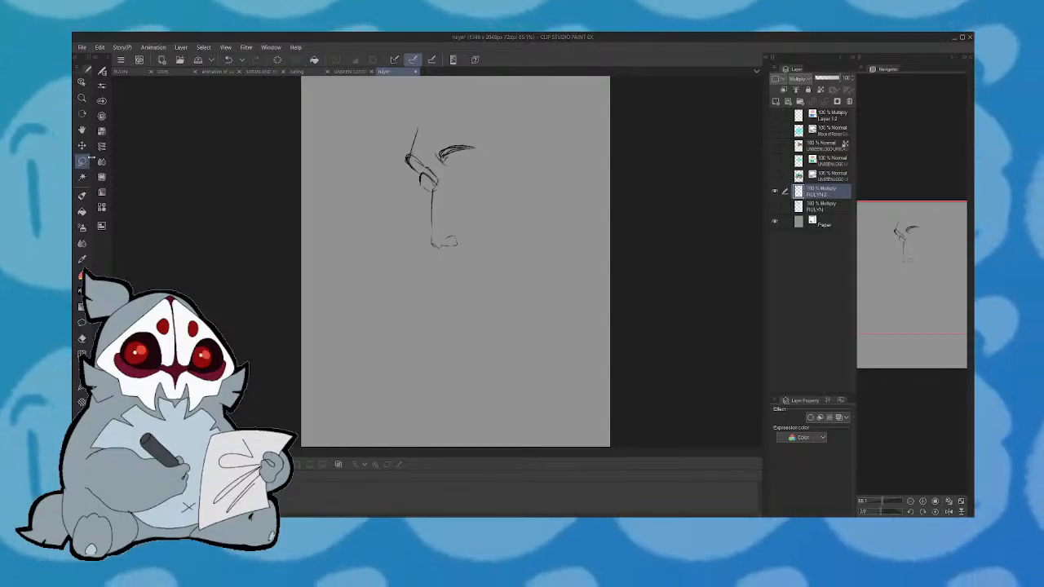
Lasso the nose tip and nostril, move them slightly upward and clear the selection
mouse_move(414, 223)
mouse_down()
mouse_move(447, 209)
mouse_move(410, 214)
mouse_up()
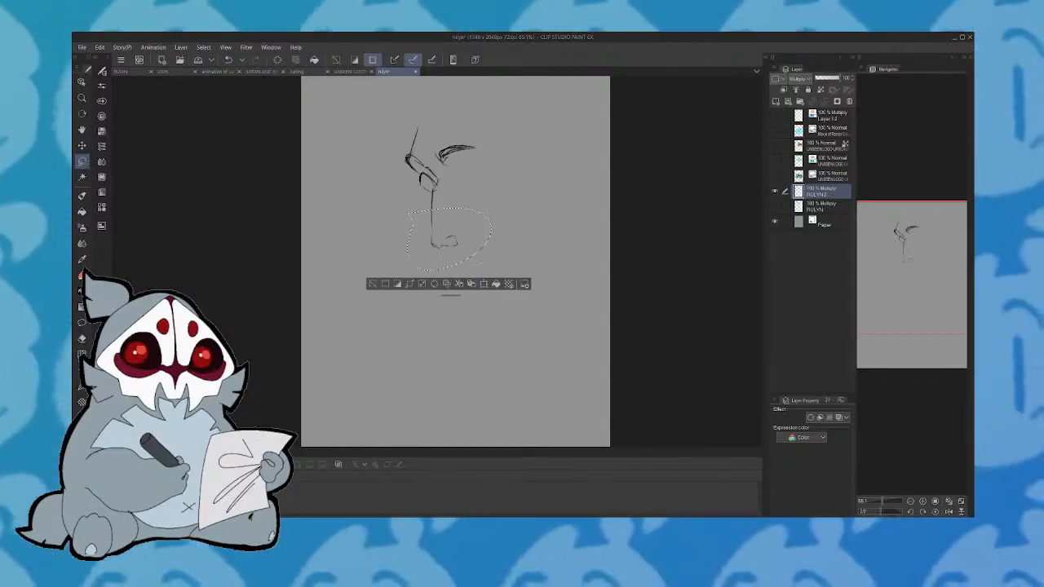
key(ctrl+t)
drag(480, 261, 481, 252)
click(426, 288)
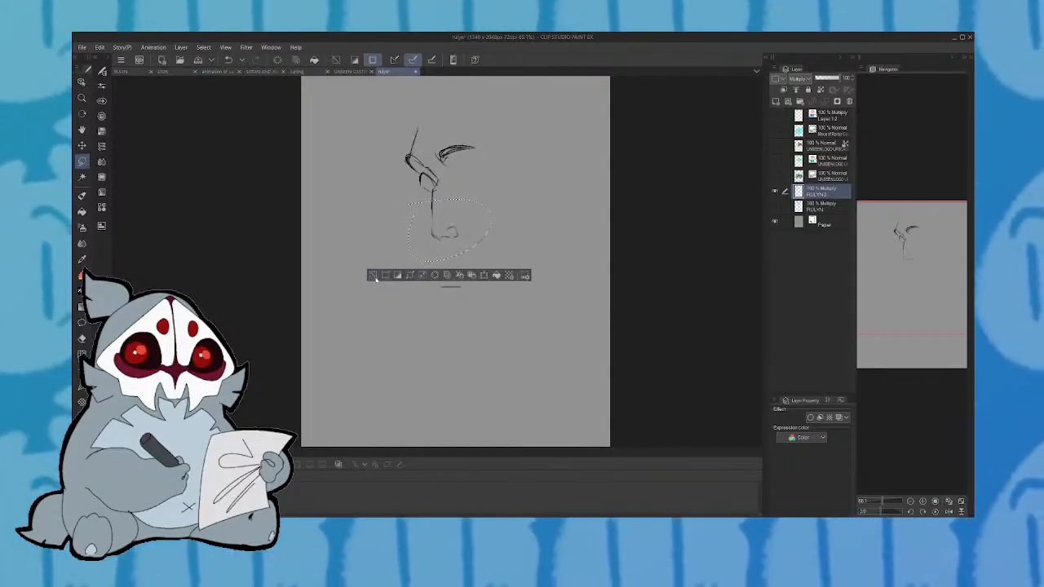
click(373, 276)
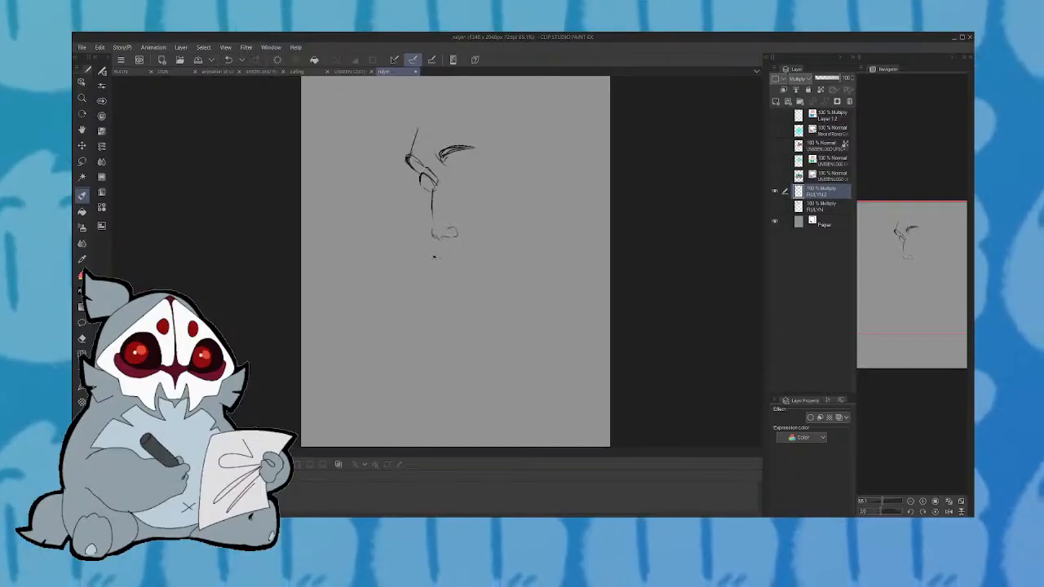
Sketch a curved mouth line below the nose, the far cheek contour, the chin and the near jaw edge
drag(433, 257, 481, 257)
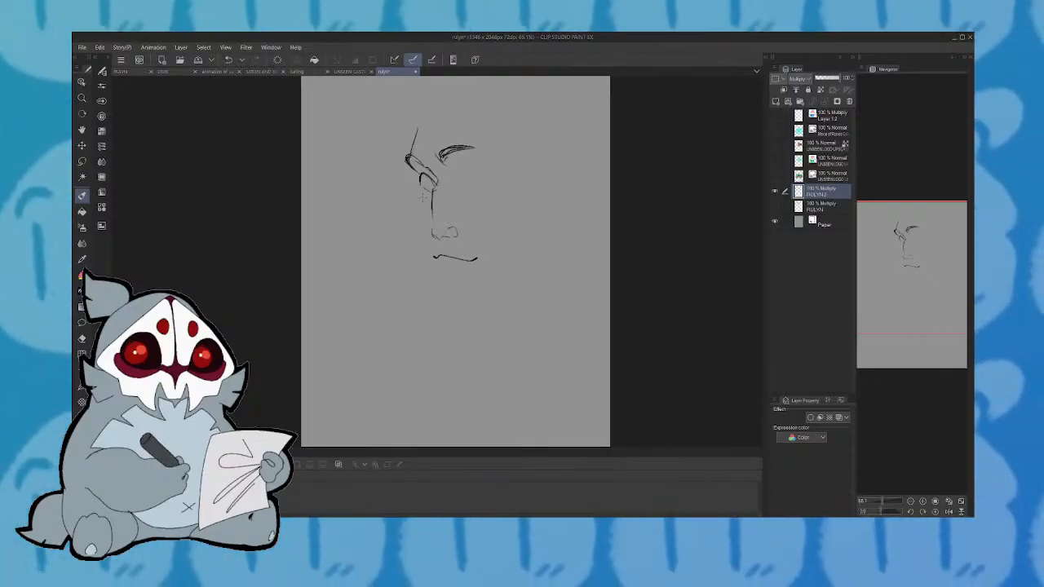
mouse_move(420, 185)
mouse_down()
mouse_move(433, 258)
mouse_move(493, 277)
mouse_up()
drag(509, 266, 522, 261)
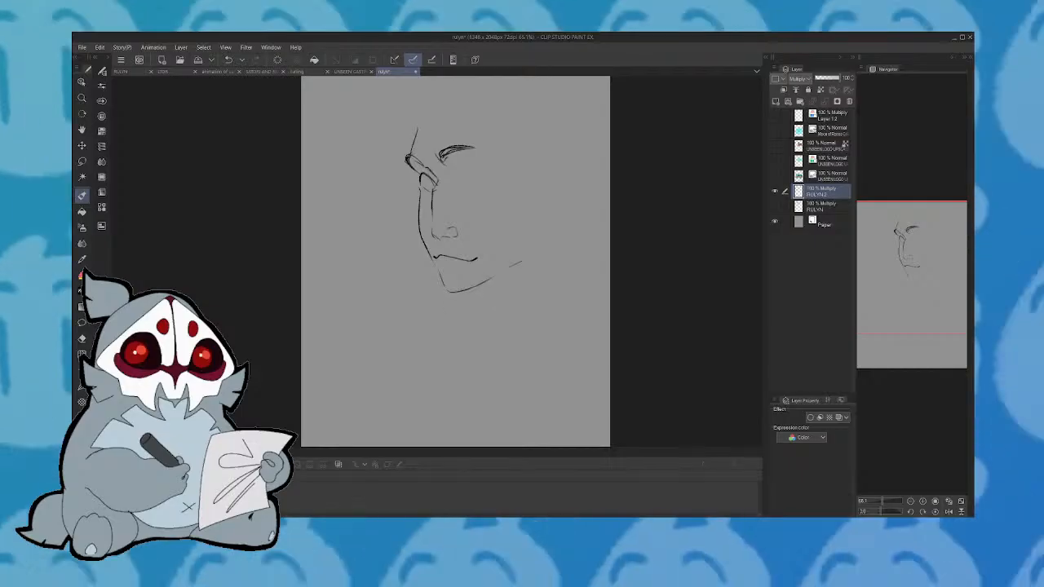
drag(534, 223, 526, 257)
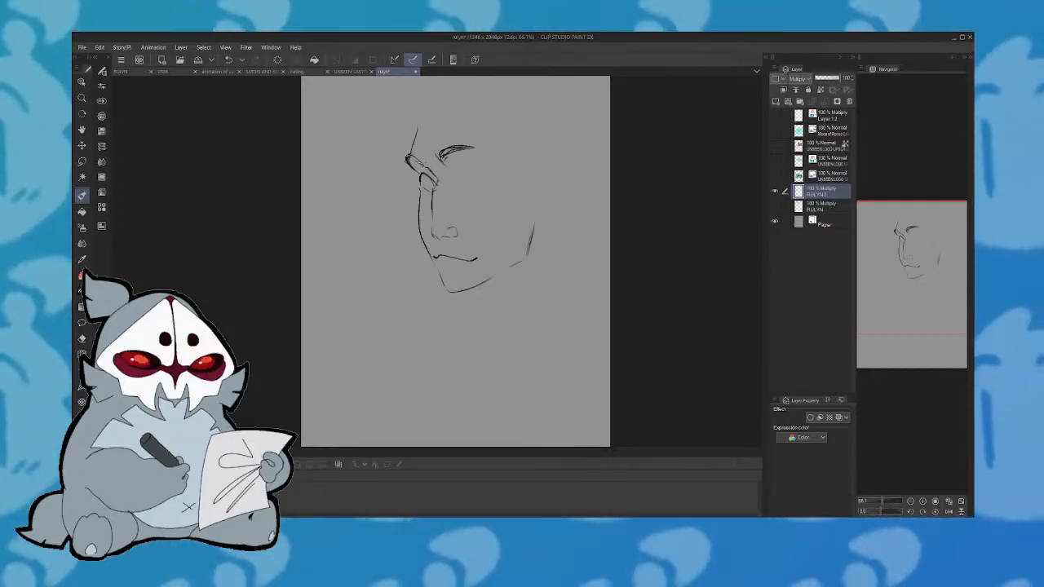
Refine the far eye, nose bridge and cheek lines in a mirrored view, and restore the view's orientation
click(950, 511)
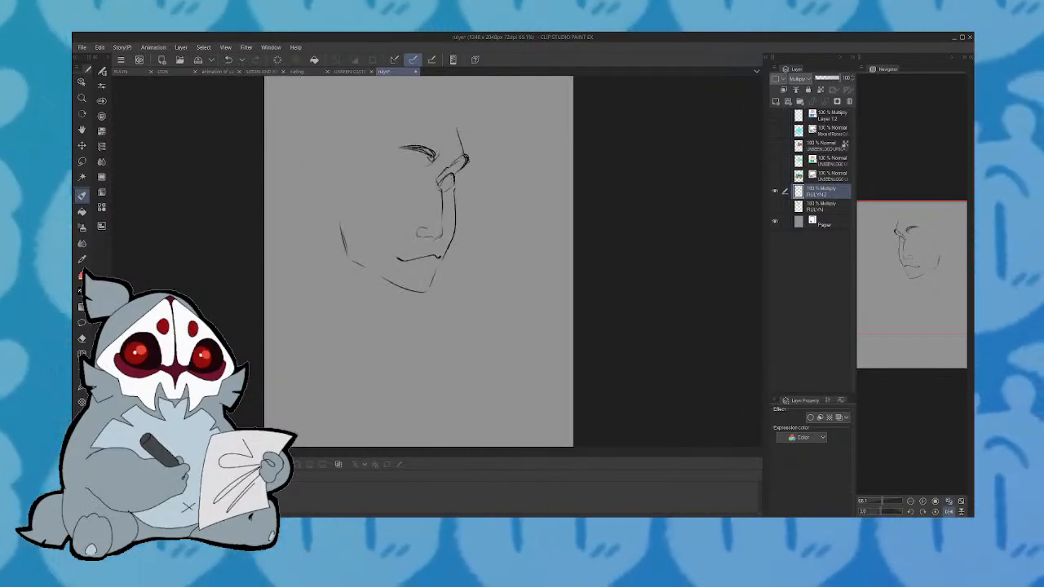
drag(451, 178, 440, 202)
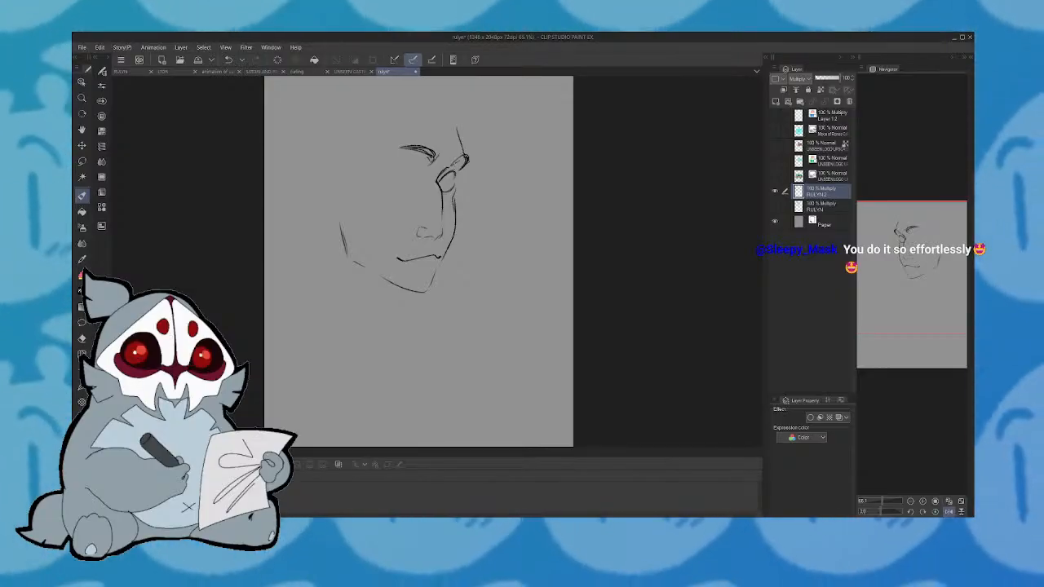
drag(456, 187, 452, 228)
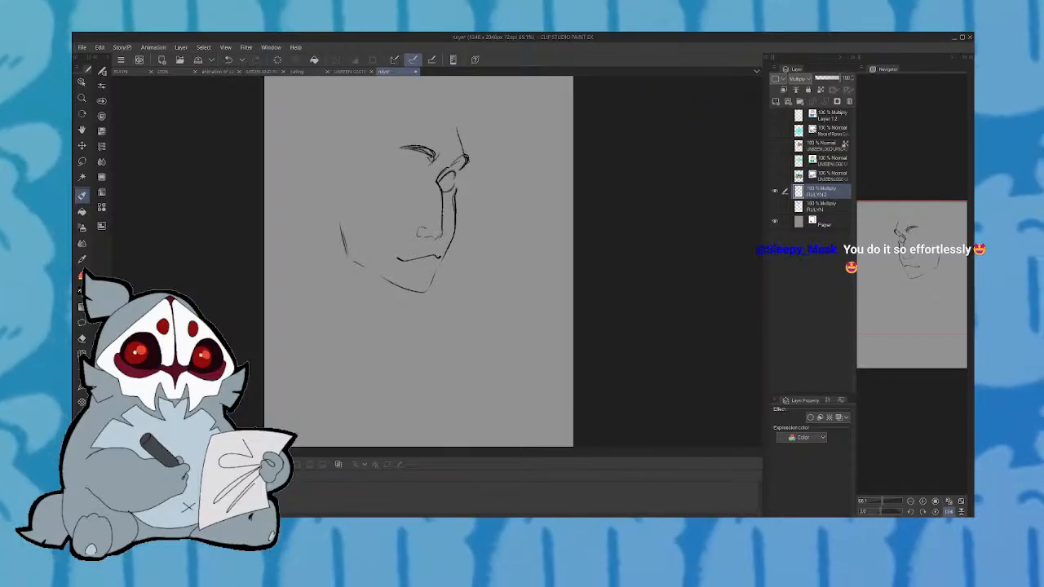
click(948, 512)
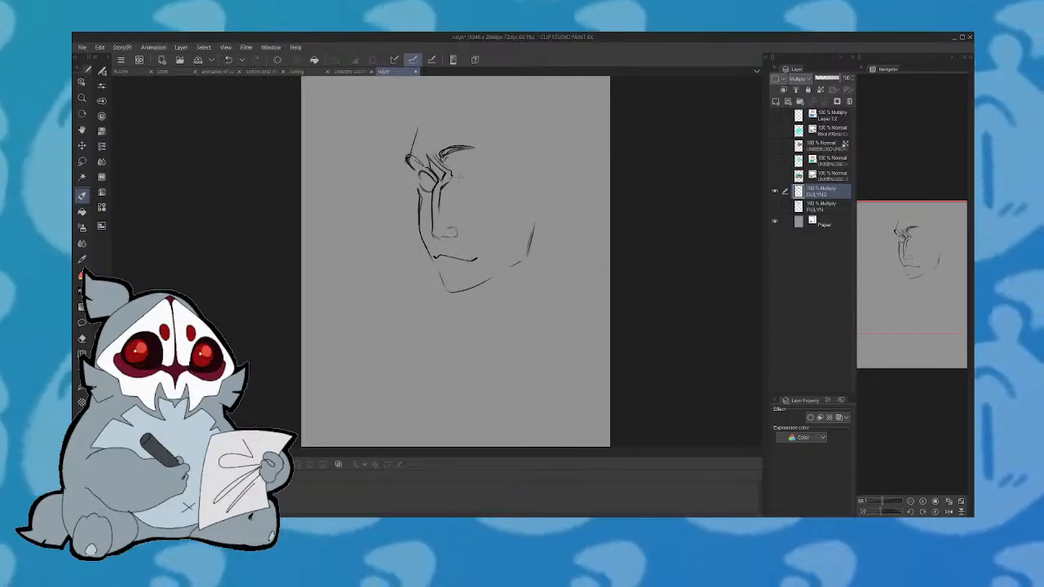
Sketch the near eye and reshape it from a round outline into a pointed almond, checking it in a mirrored view
drag(459, 177, 480, 167)
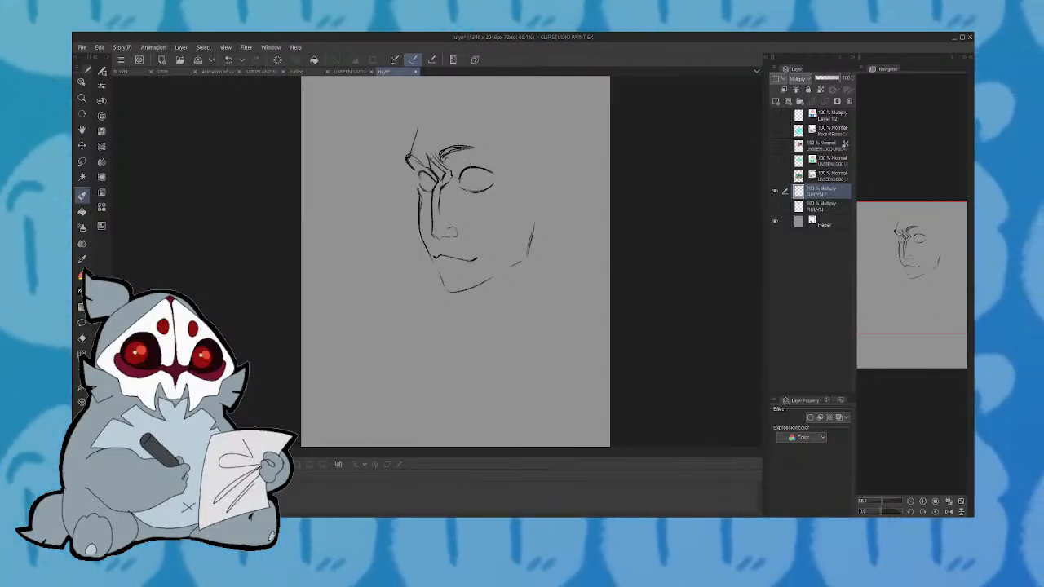
key(h)
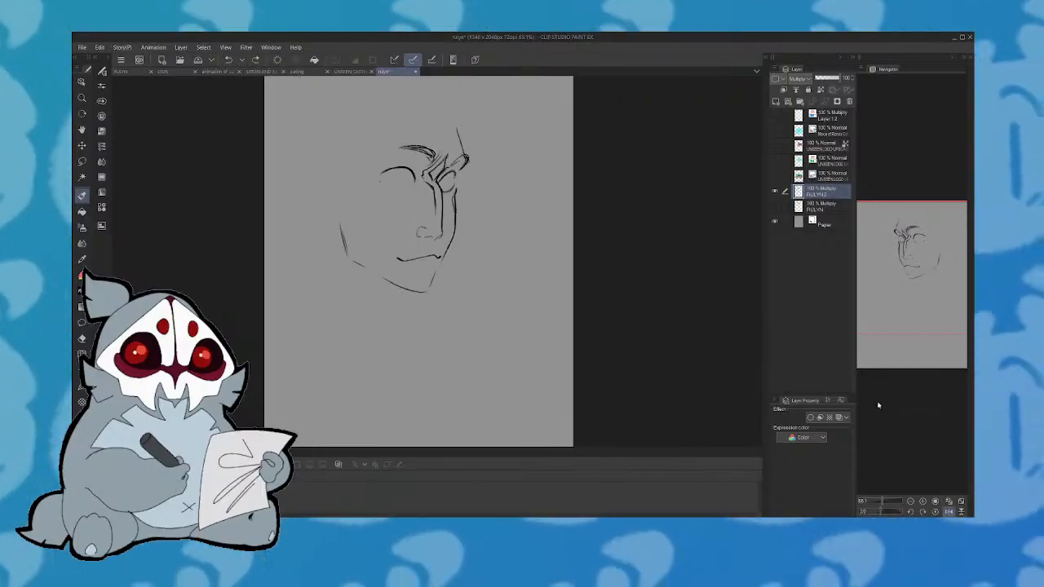
key(ctrl+z)
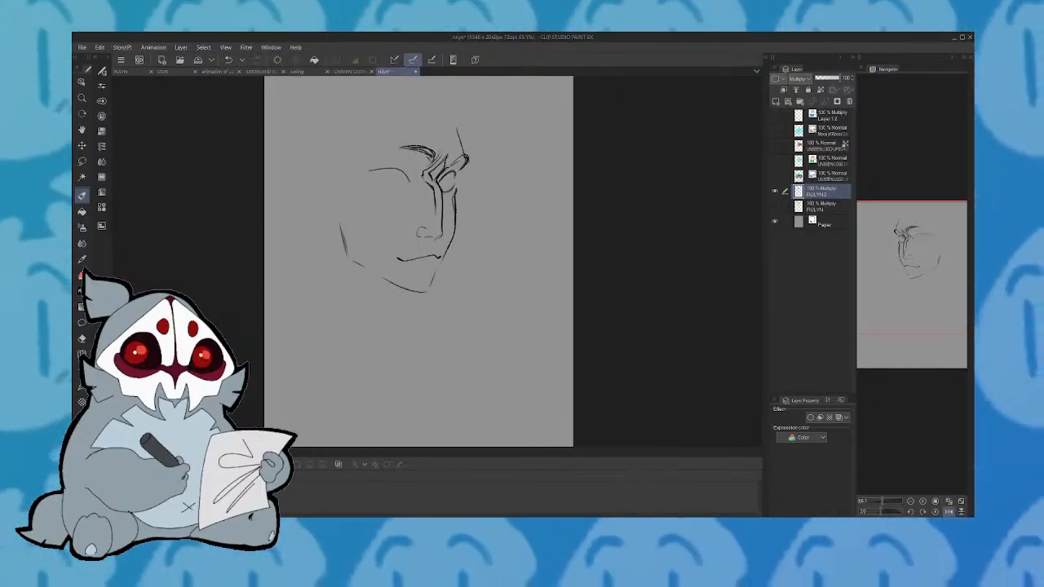
key(ctrl+y)
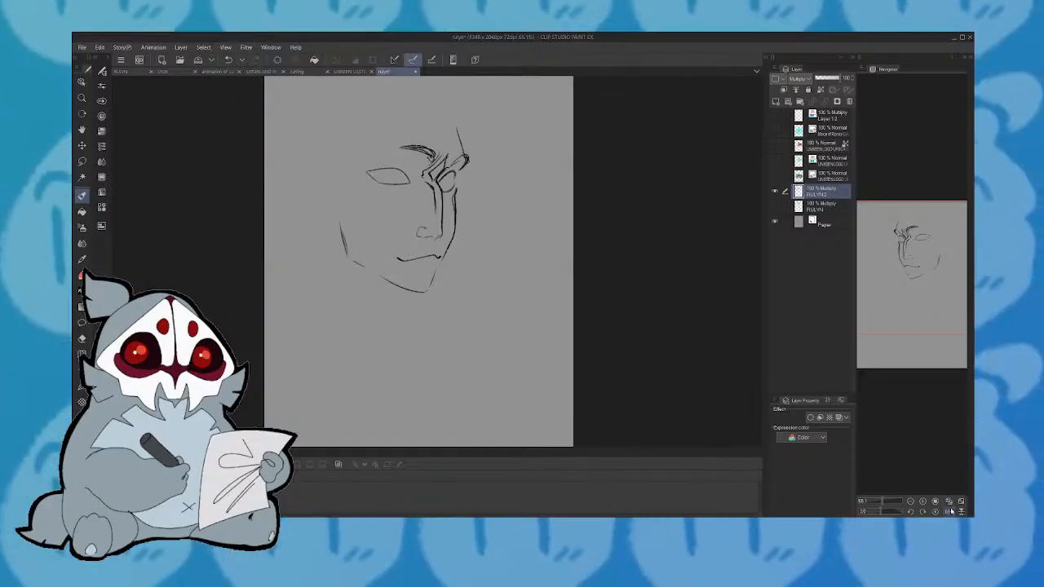
click(949, 512)
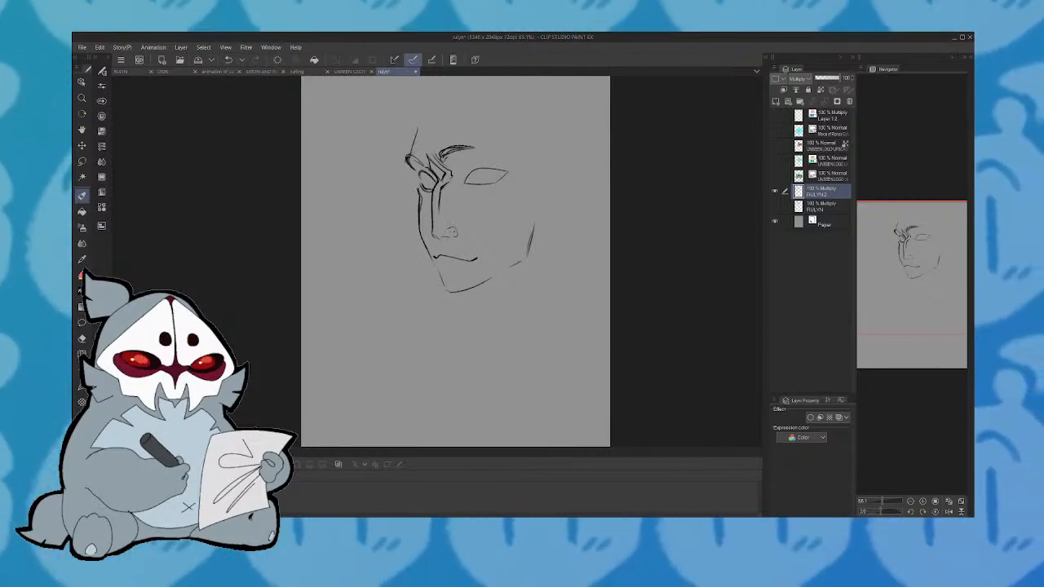
Undo the mouth, chin and jaw lines and redraw the far cheek and chin as a shorter contour
key(h)
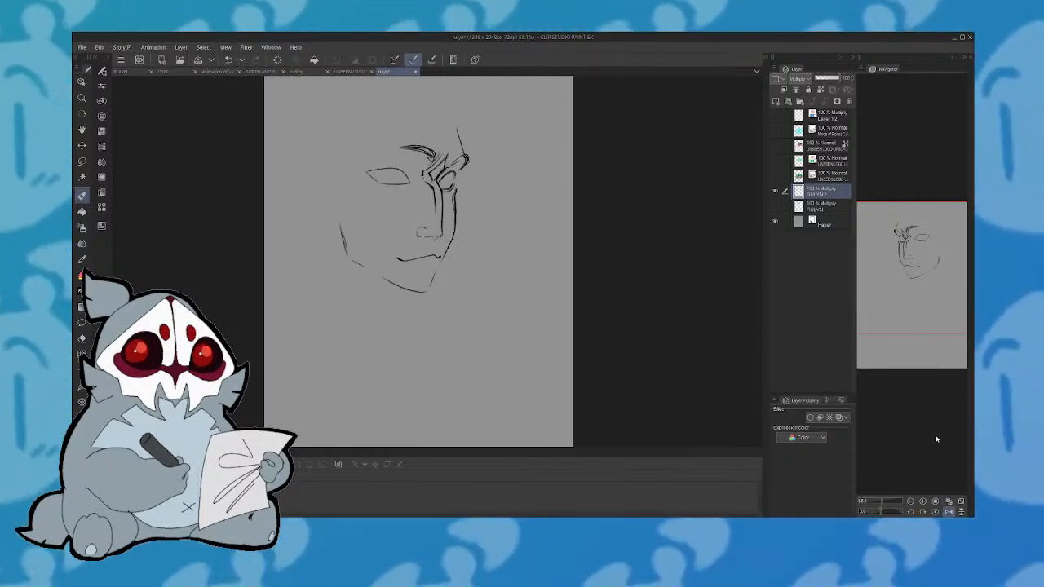
key(ctrl+z)
key(ctrl+z)
key(ctrl+z)
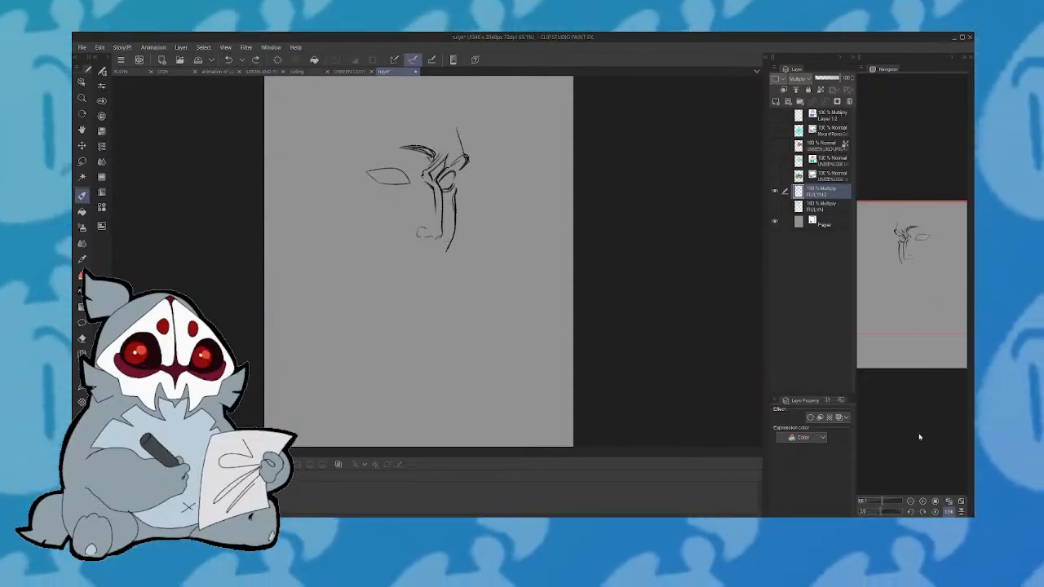
click(938, 503)
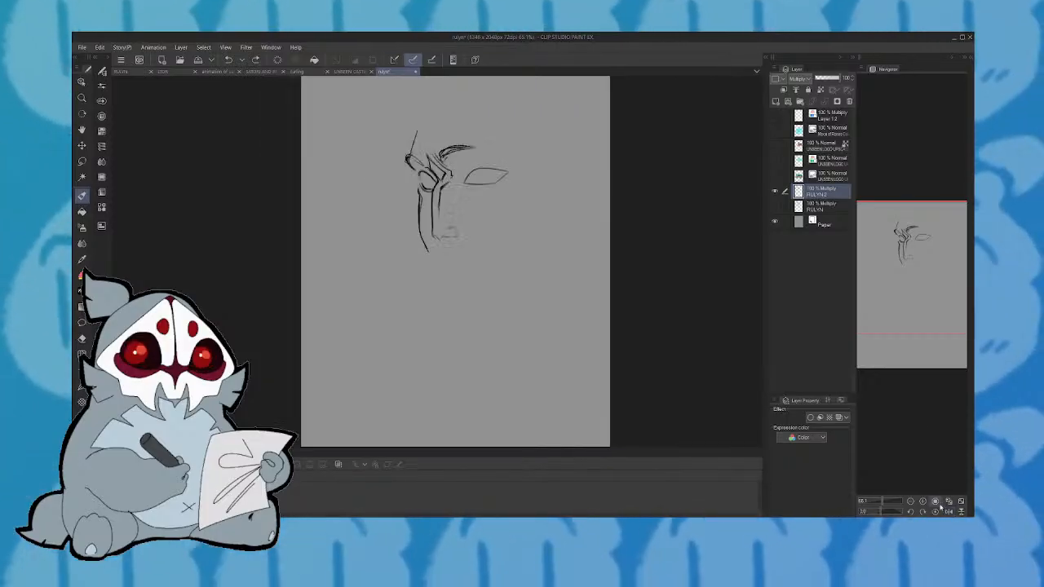
key(ctrl+y)
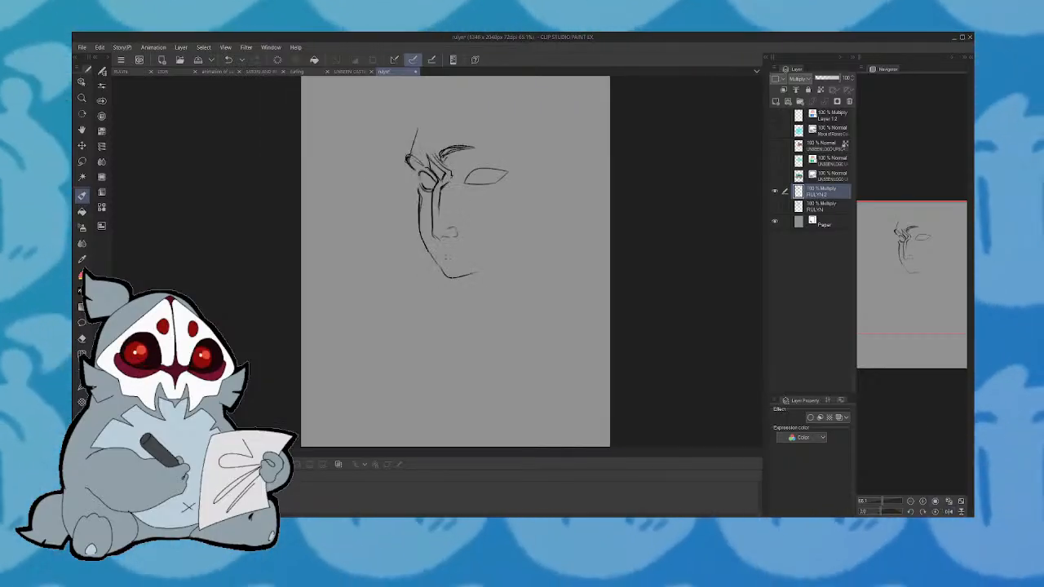
click(230, 62)
click(229, 62)
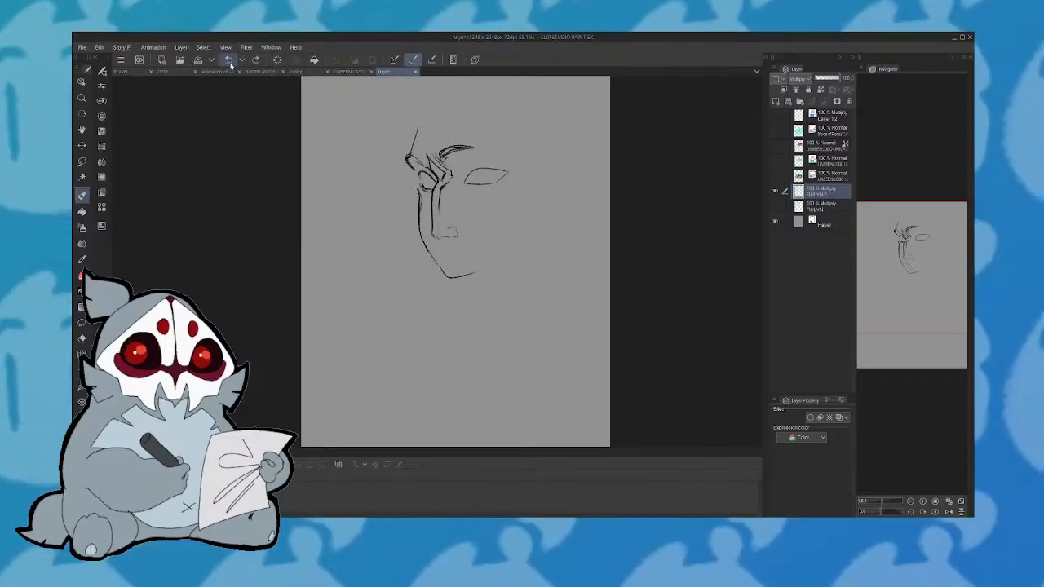
drag(524, 231, 451, 276)
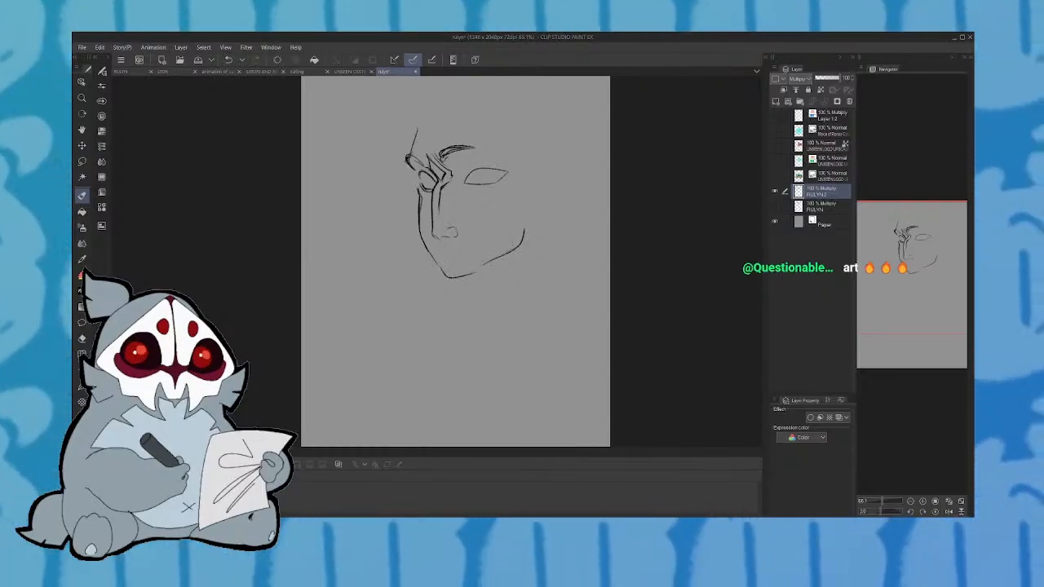
key(ctrl+z)
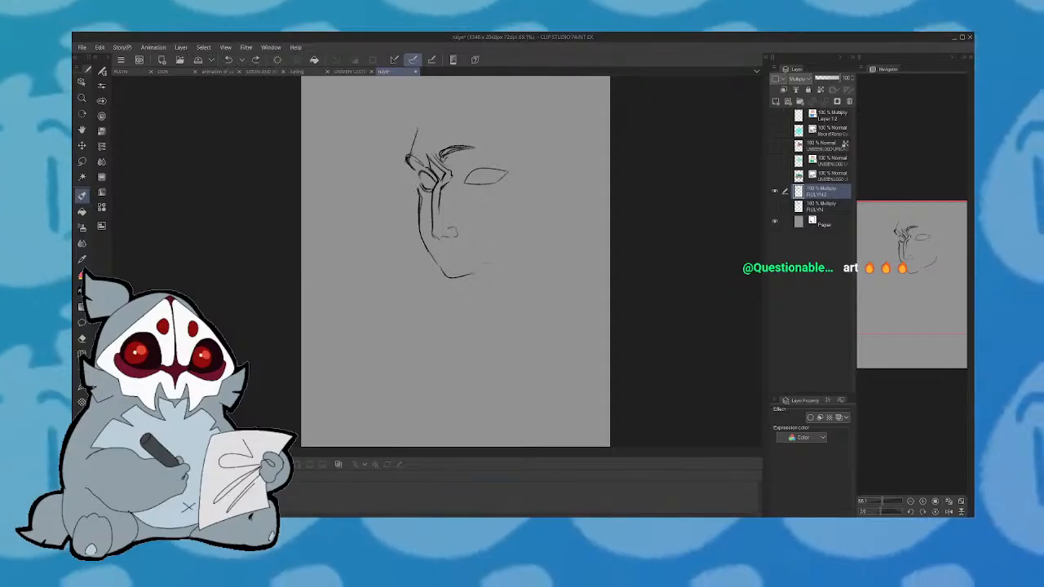
mouse_move(481, 266)
mouse_down()
mouse_move(535, 245)
mouse_move(540, 218)
mouse_up()
key(ctrl+z)
key(ctrl+z)
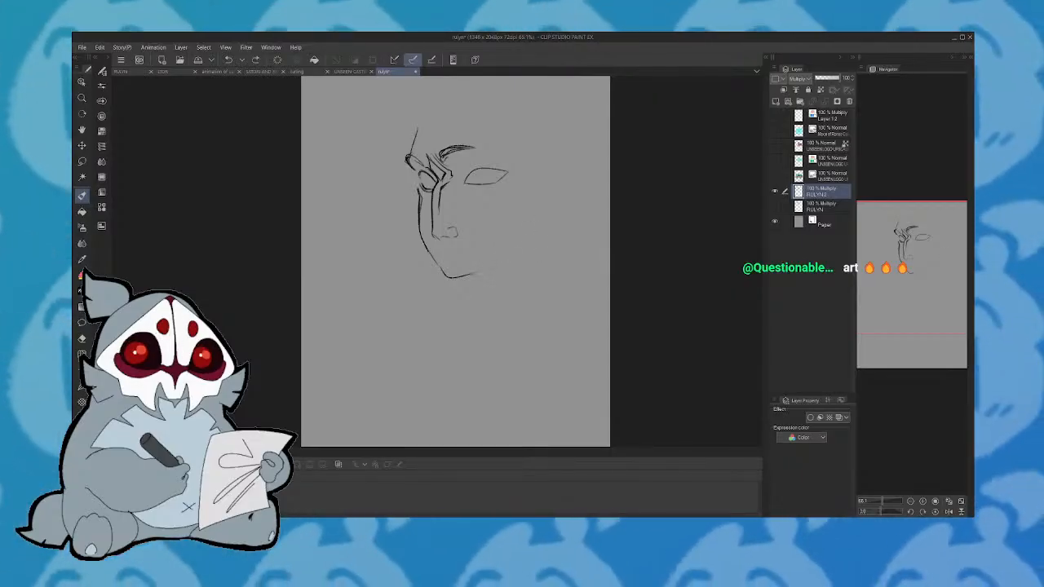
Sketch the near jawline from the chin to the jaw corner and up toward the ear
mouse_move(510, 254)
mouse_down()
mouse_move(536, 243)
mouse_move(538, 221)
mouse_up()
key(ctrl+z)
key(ctrl+z)
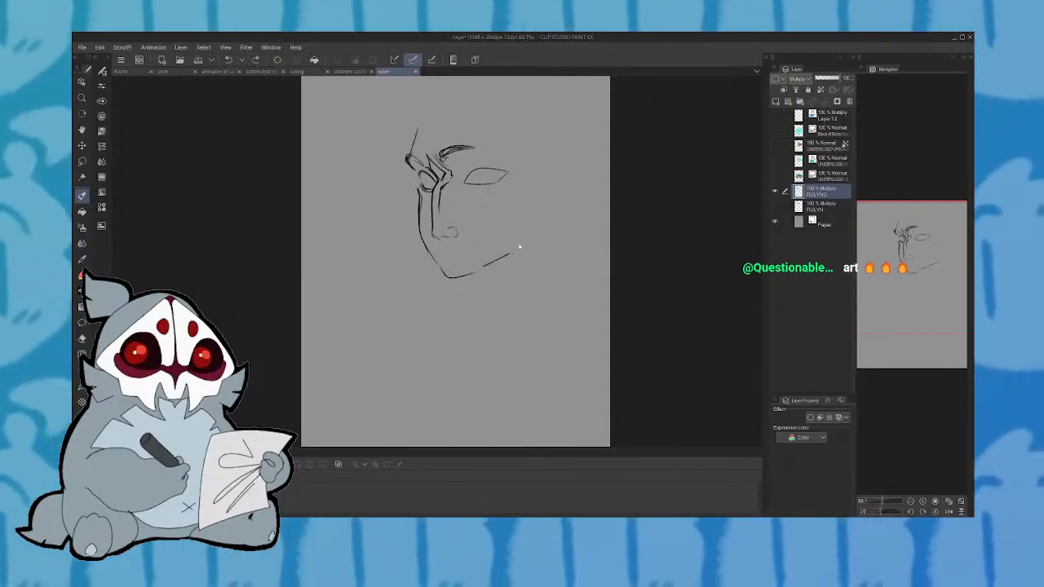
drag(506, 258, 523, 250)
drag(526, 248, 535, 224)
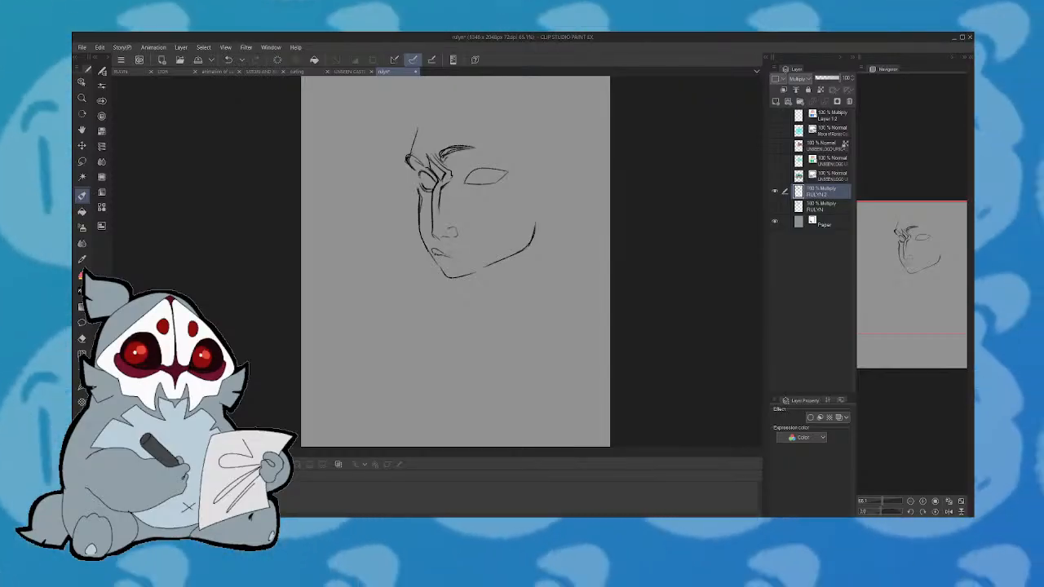
Undo the small lip shape, check the 3/4 left head reference and sketch a downturned mouth with a short lower-lip line
key(ctrl+z)
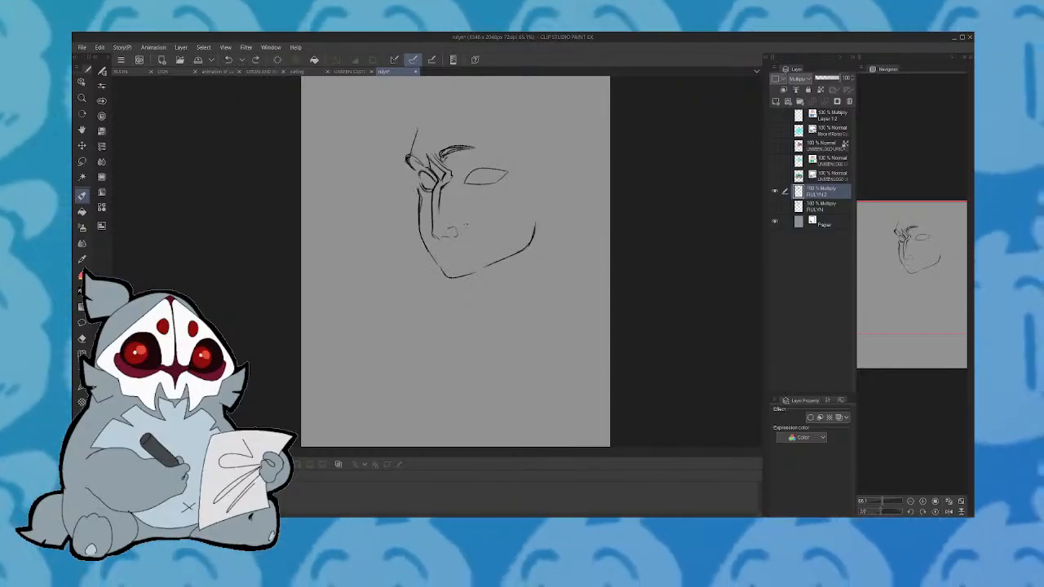
click(359, 72)
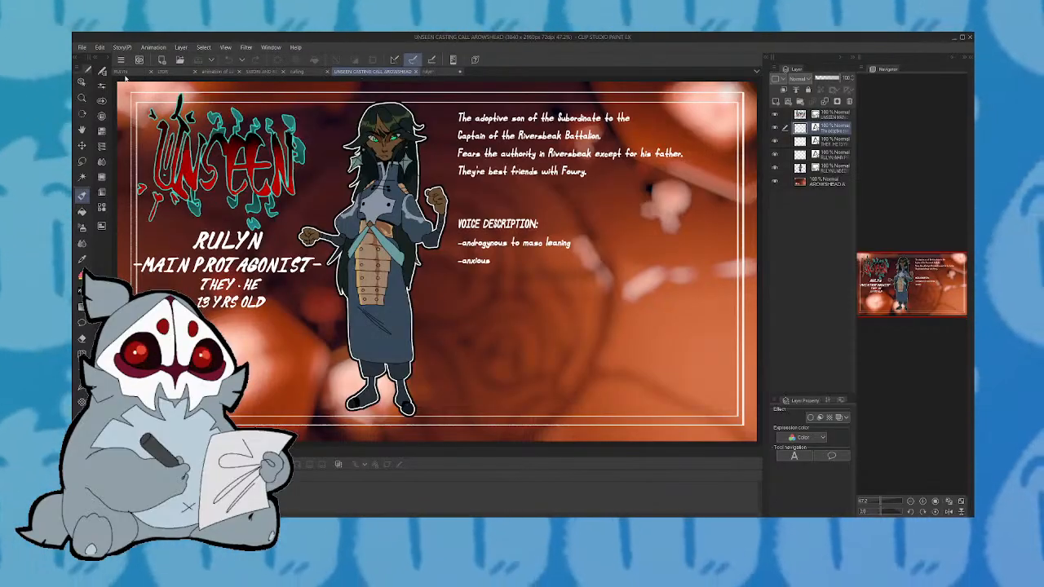
click(124, 73)
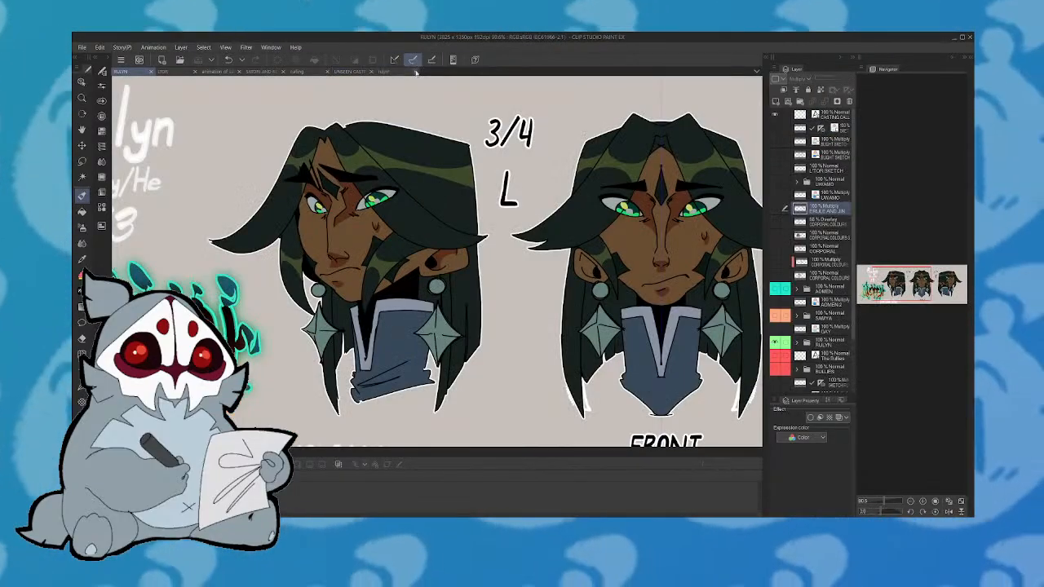
click(406, 74)
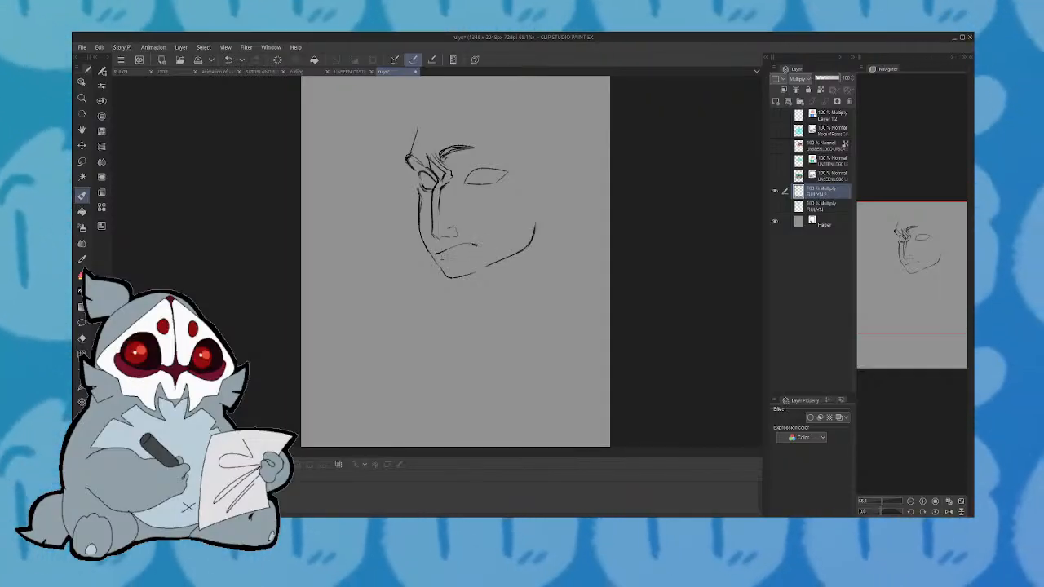
Replace the near eyebrow with a sharper angled one and darken the far eyebrow in a mirrored view
click(948, 512)
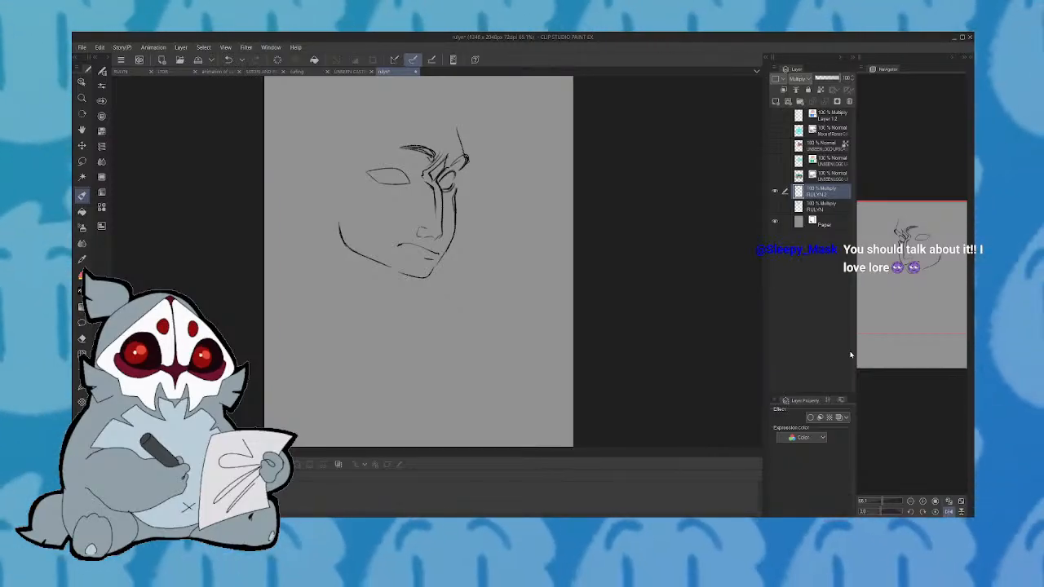
drag(400, 145, 443, 156)
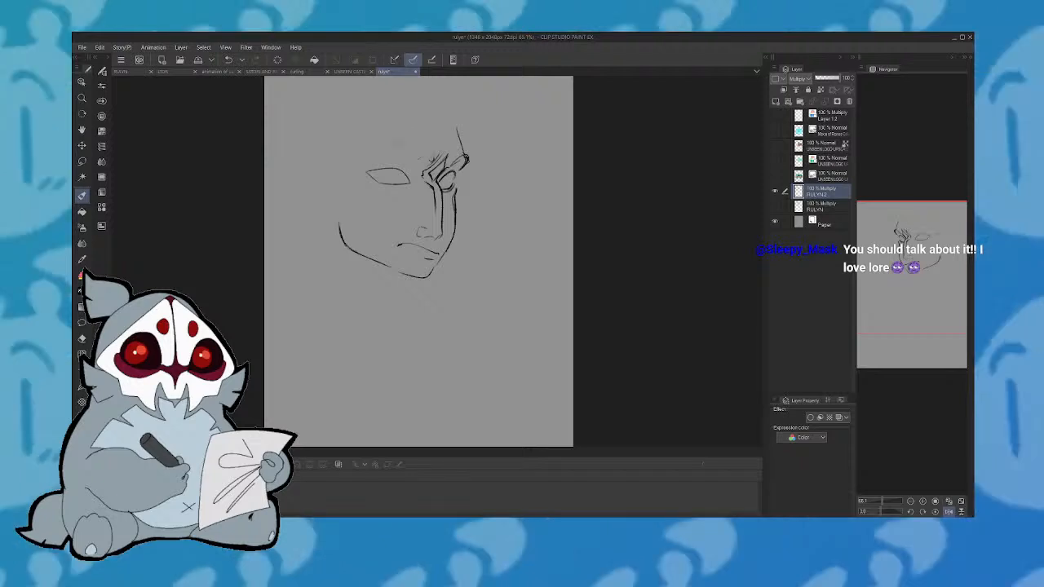
drag(396, 145, 432, 155)
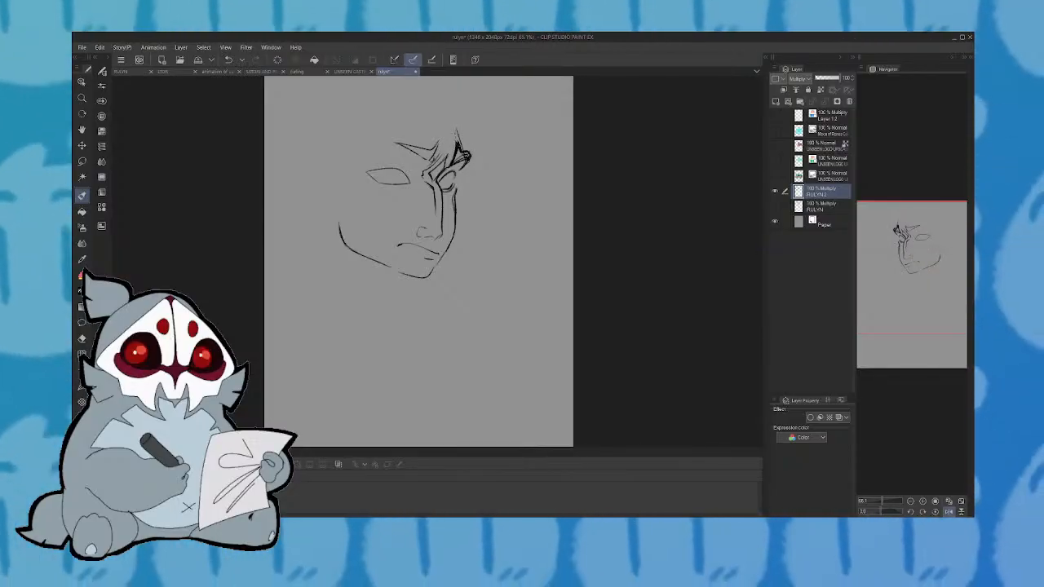
Erase and redraw the far side of the face from the brow down to the chin on the current sketch layer
click(946, 511)
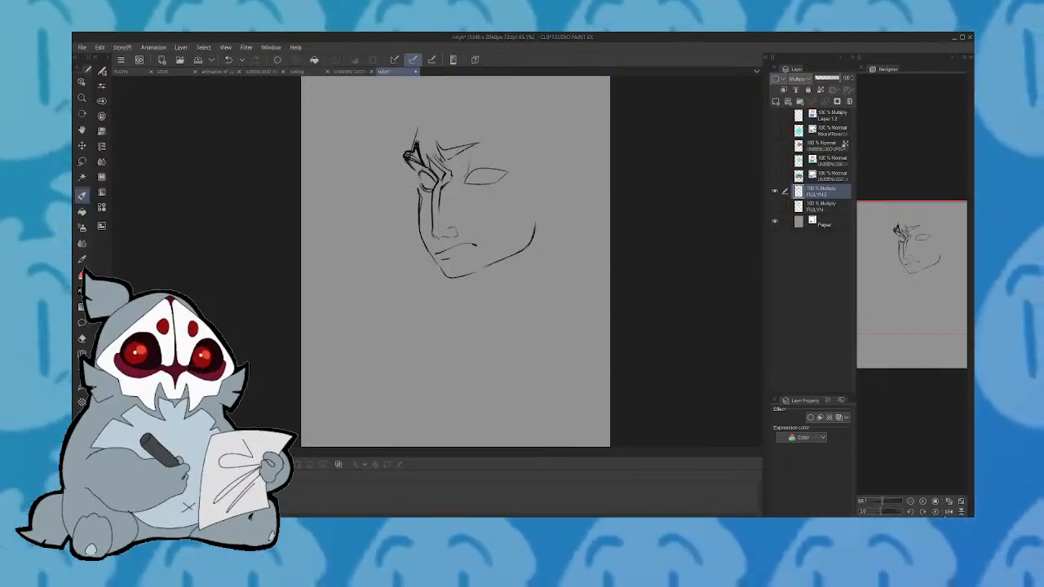
key(h)
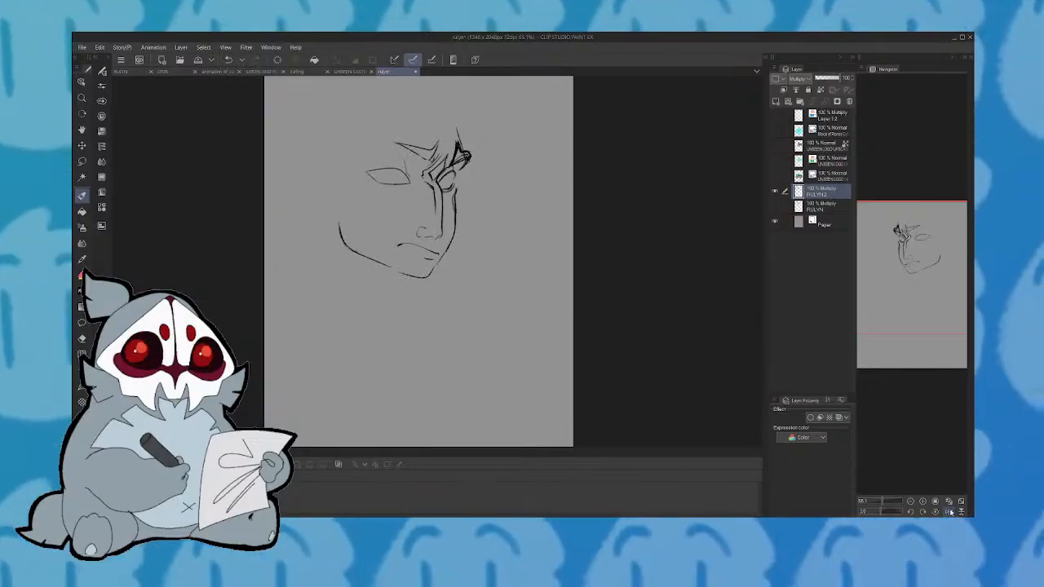
key(h)
key(ctrl+z)
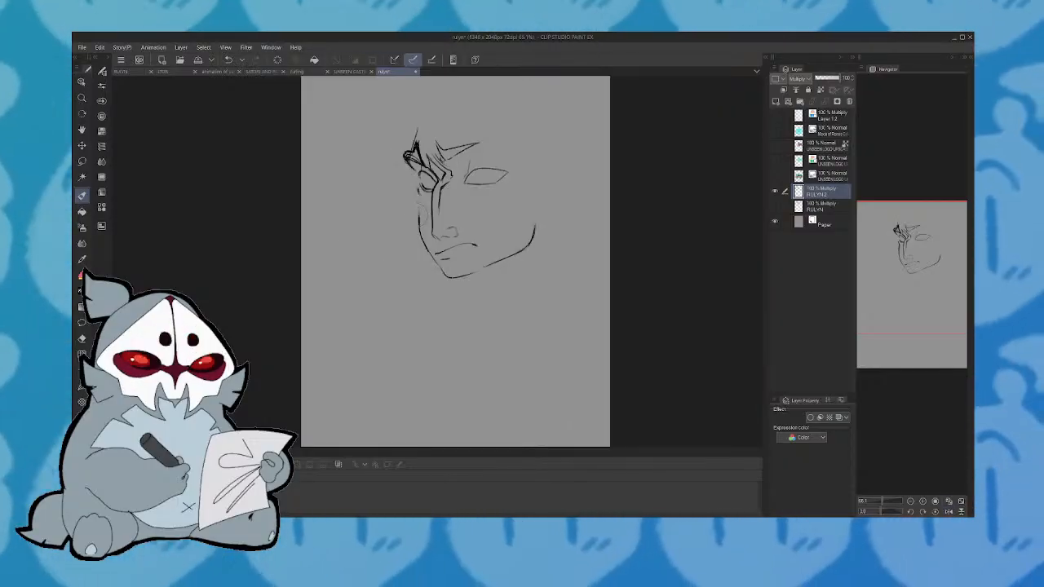
drag(426, 186, 441, 273)
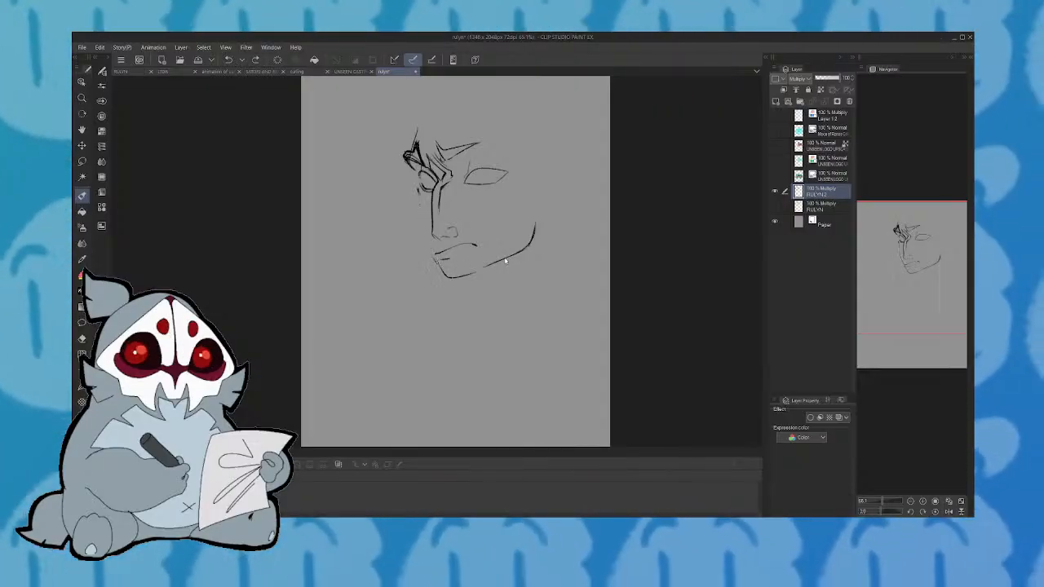
key(ctrl+z)
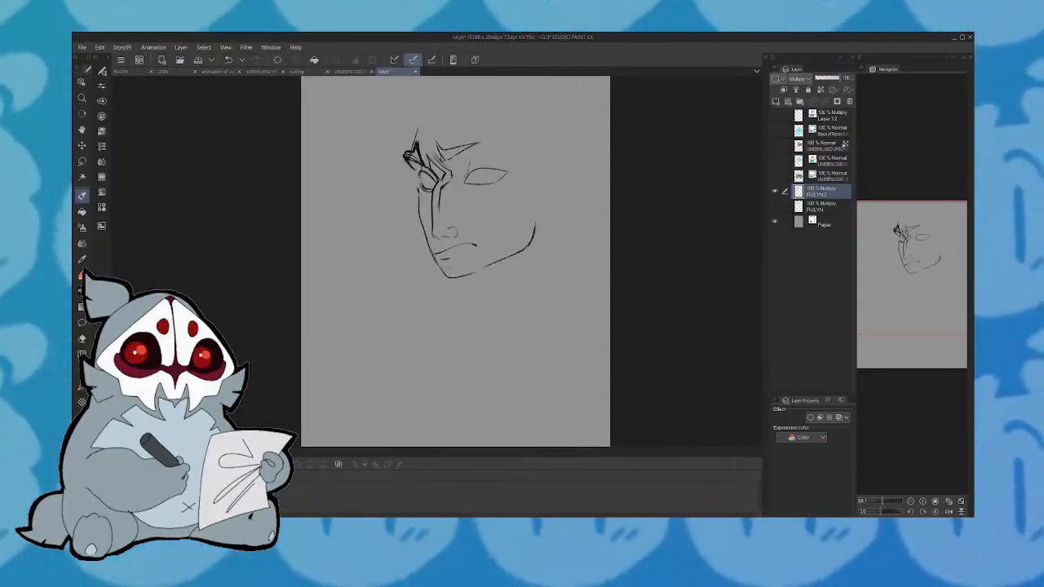
key(ctrl+y)
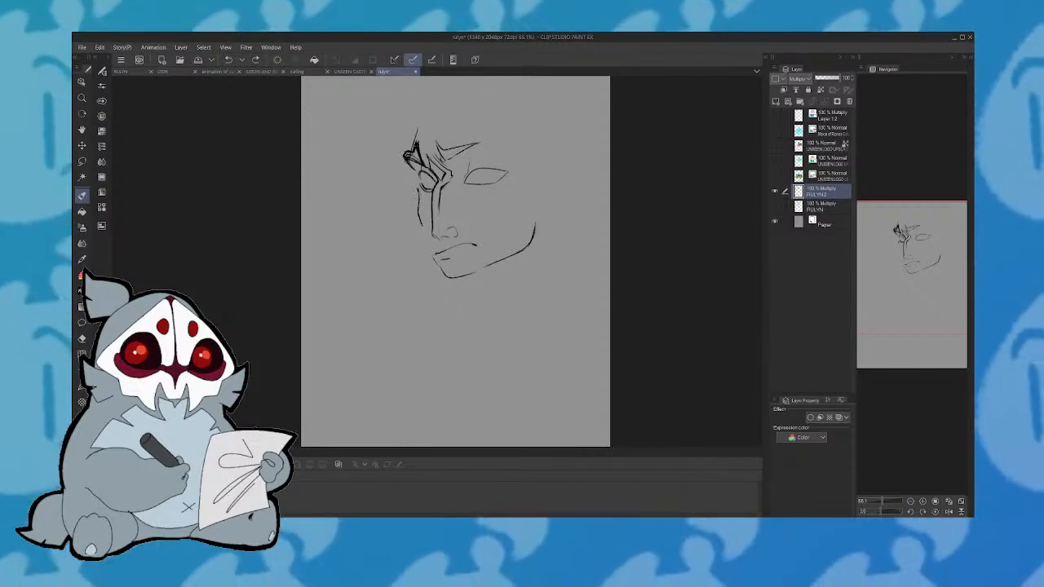
key(ctrl+z)
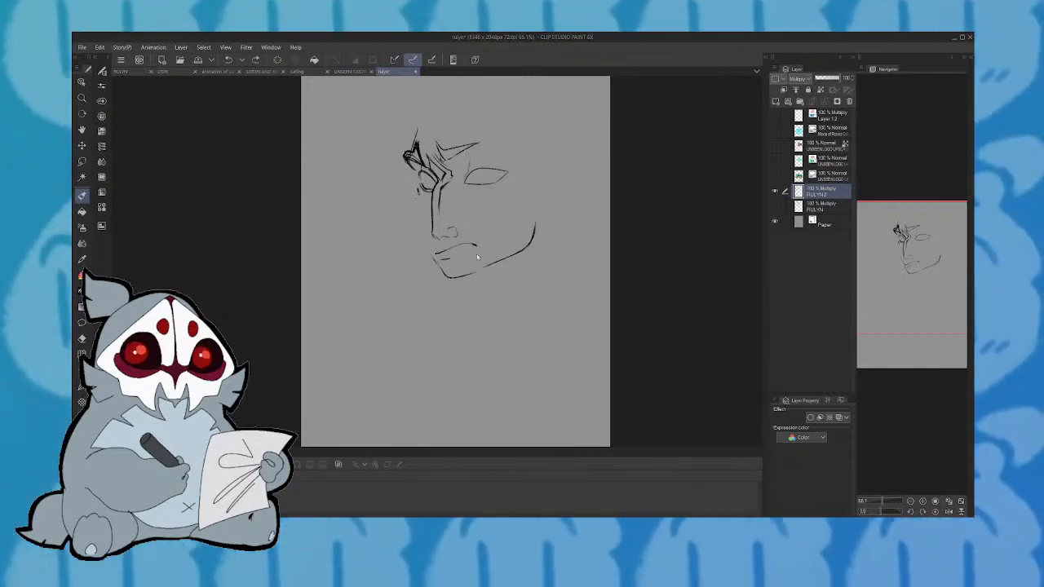
drag(418, 192, 434, 258)
key(ctrl+z)
key(ctrl+y)
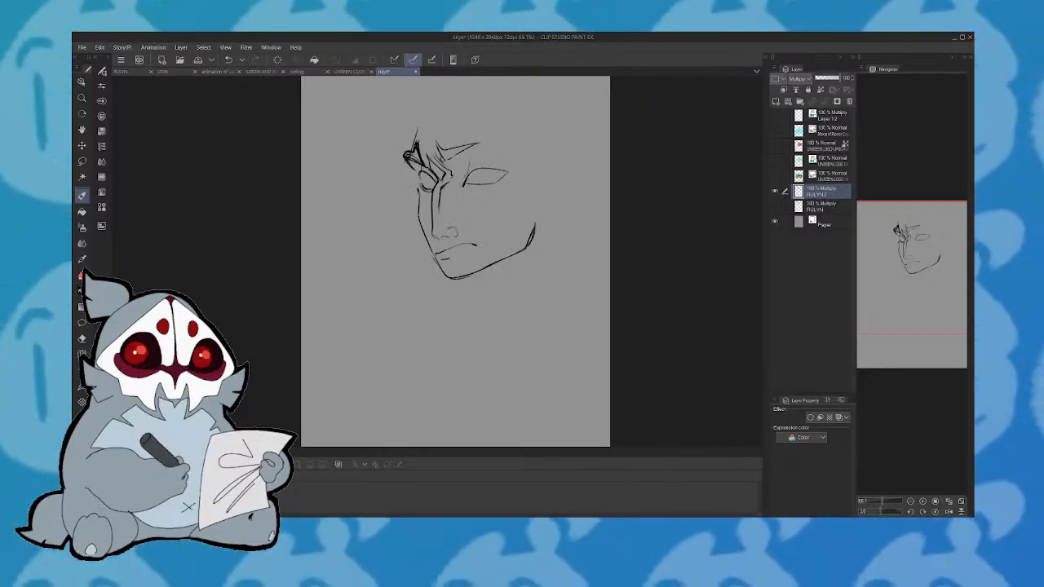
Darken the upper lid of the near eye, add an iris and pupil, and check the face mirrored
drag(471, 174, 506, 171)
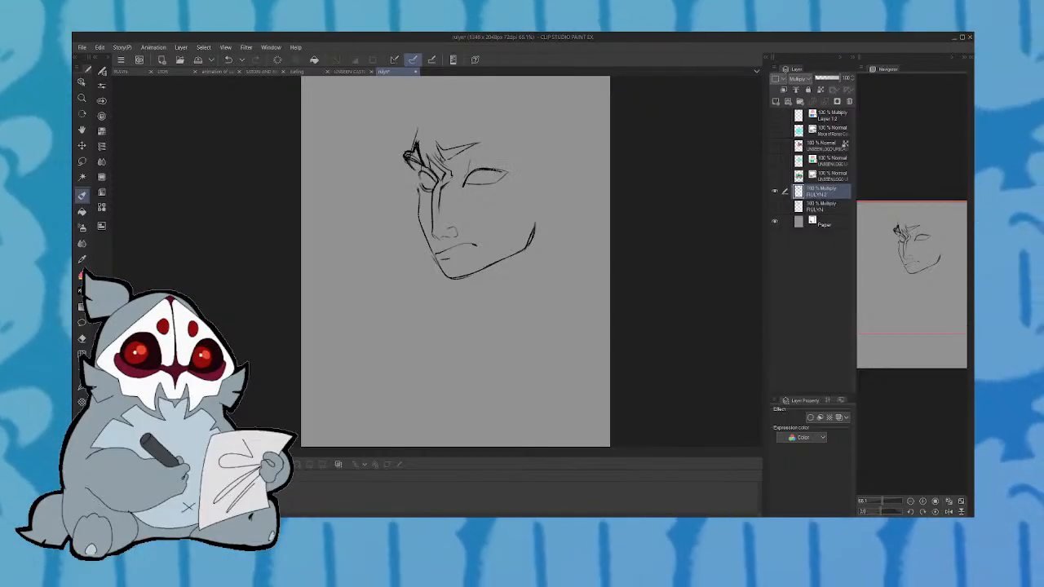
click(948, 511)
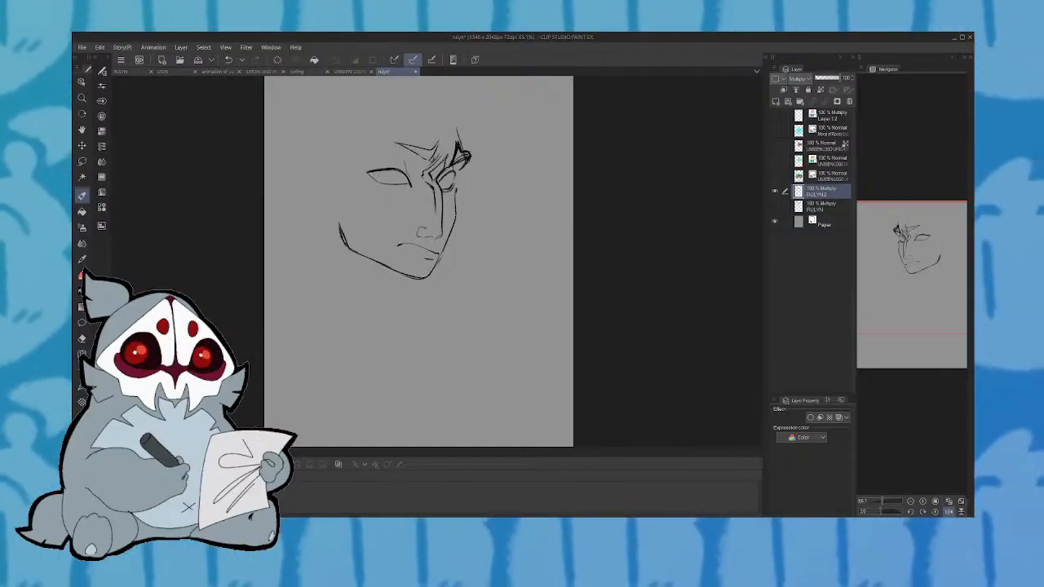
drag(381, 171, 387, 183)
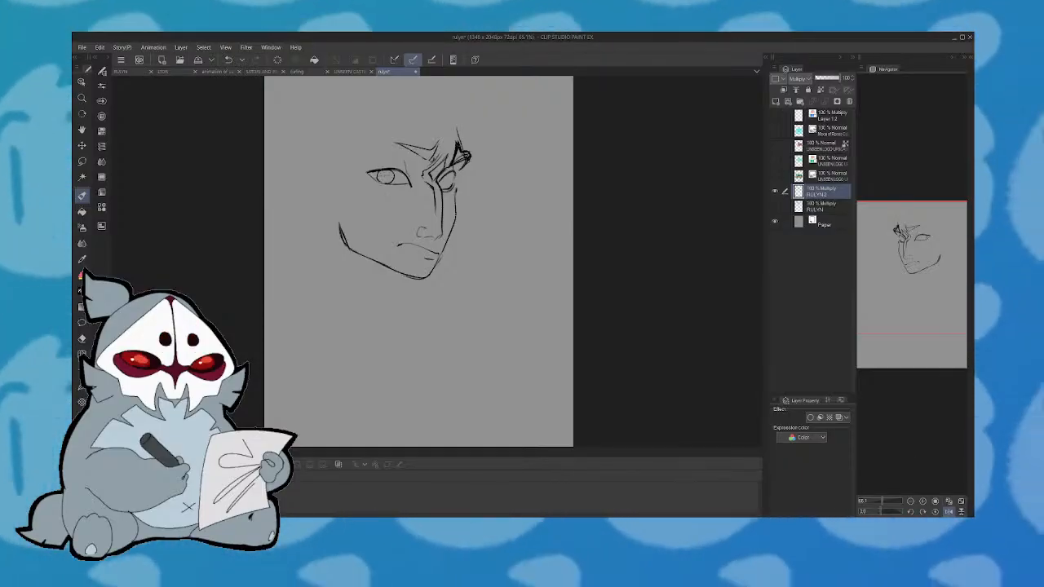
click(386, 177)
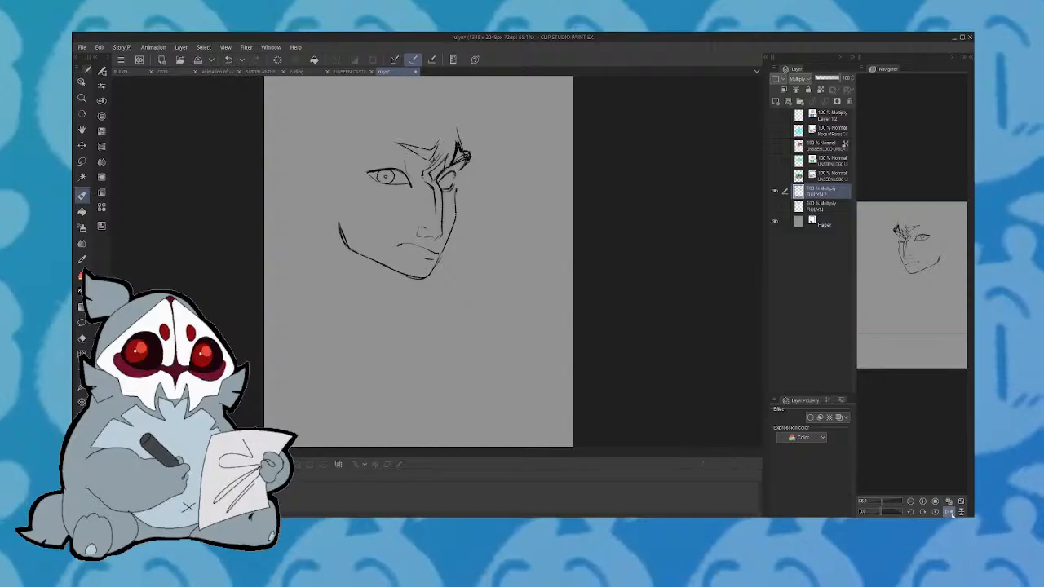
click(949, 512)
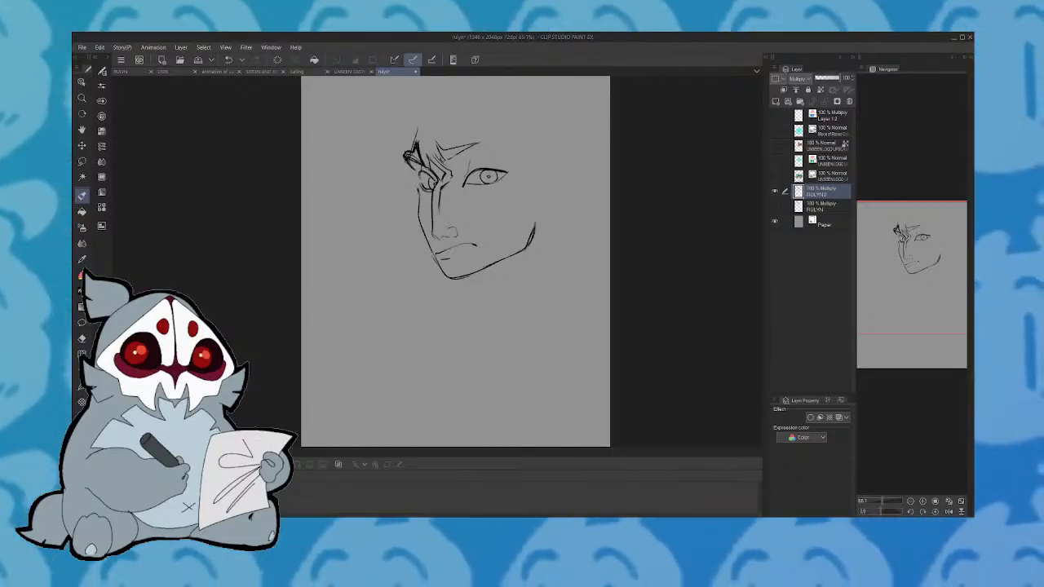
click(949, 512)
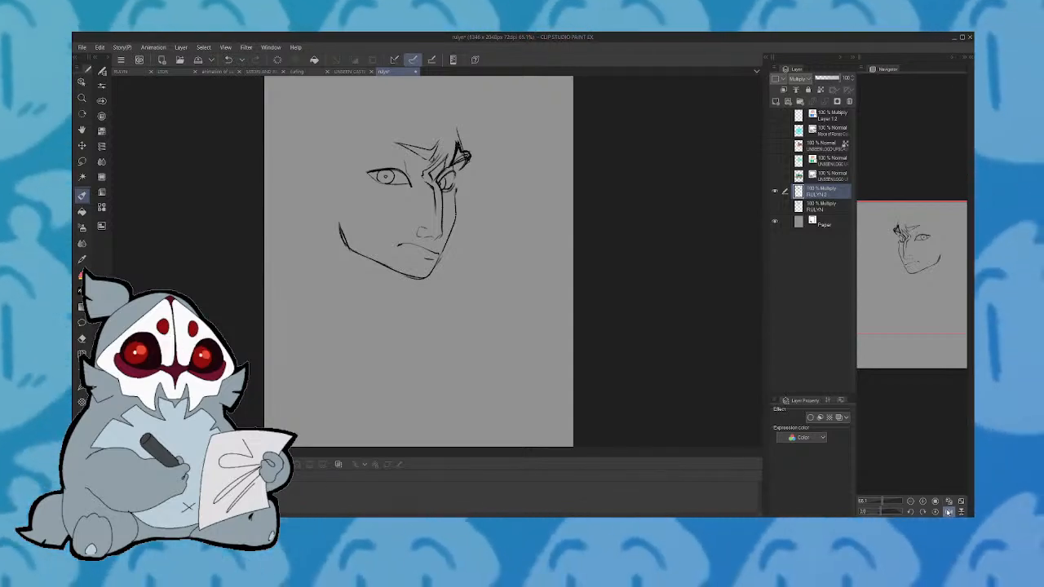
Try to sketch an angular ear with an inner fold behind the jaw, and undo its strokes
mouse_move(329, 184)
mouse_down()
mouse_move(312, 194)
mouse_move(328, 224)
mouse_up()
key(ctrl+z)
key(ctrl+z)
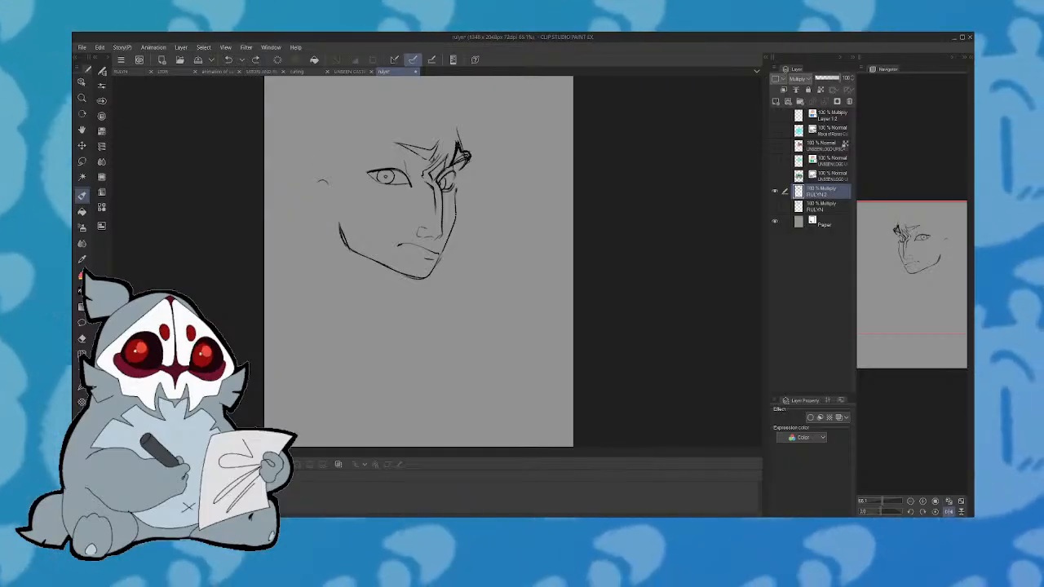
mouse_move(322, 179)
mouse_down()
mouse_move(332, 188)
mouse_move(308, 231)
mouse_move(340, 224)
mouse_move(313, 237)
mouse_move(339, 229)
mouse_move(322, 203)
mouse_up()
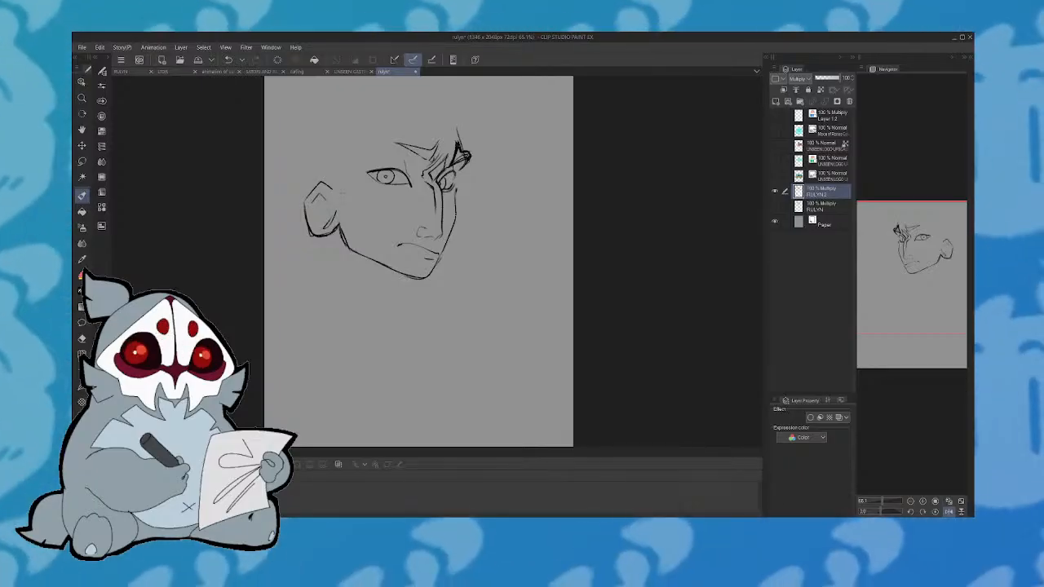
click(948, 511)
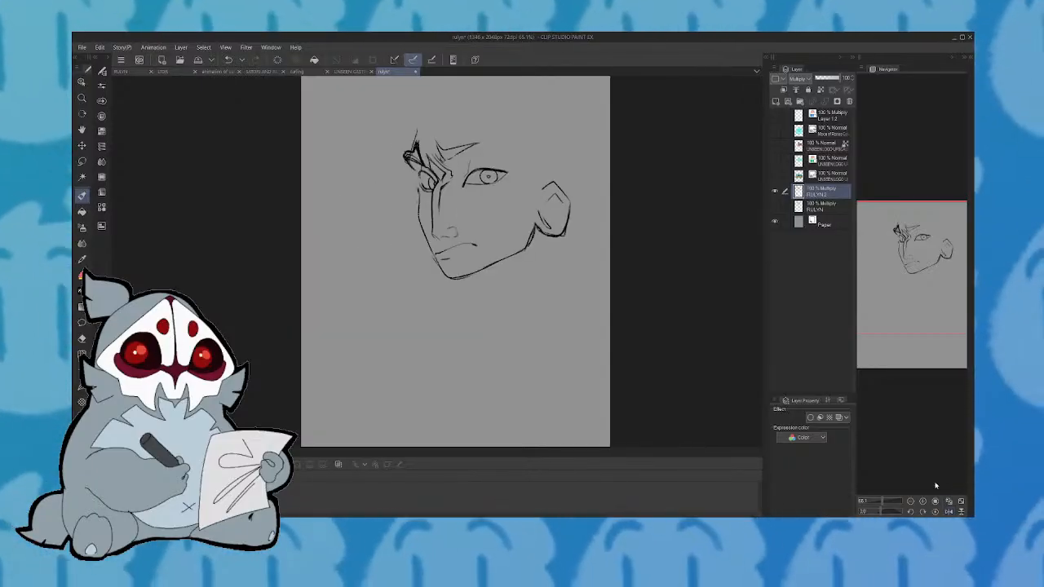
key(ctrl+z)
key(ctrl+z)
key(ctrl+z)
key(ctrl+z)
key(ctrl+z)
key(ctrl+z)
key(ctrl+z)
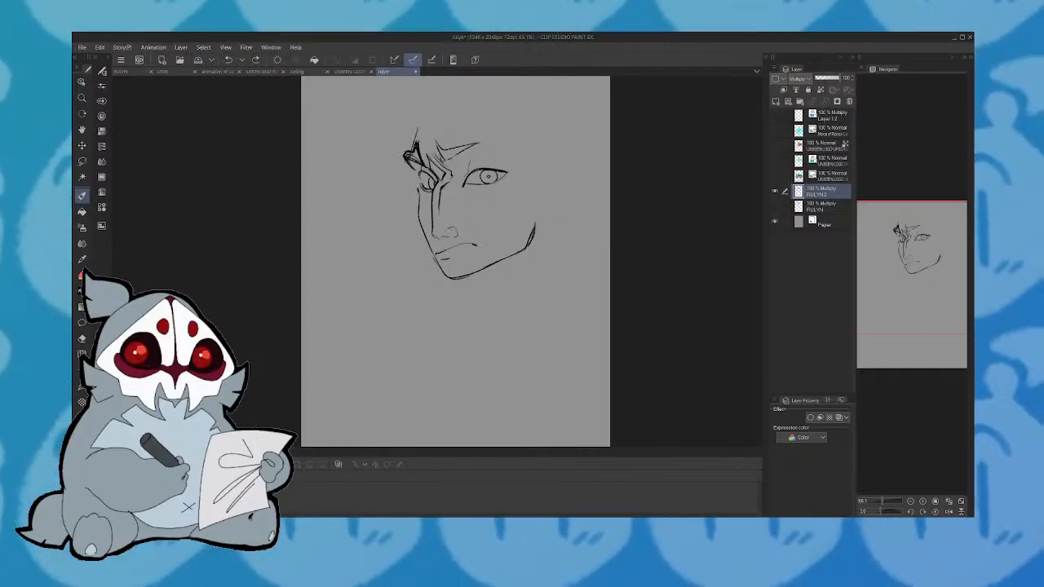
Sketch a rounded ear at the end of the jaw and reinforce the jawline, consulting the character's reference sheet
mouse_move(568, 183)
mouse_down()
mouse_move(573, 216)
mouse_move(535, 233)
mouse_up()
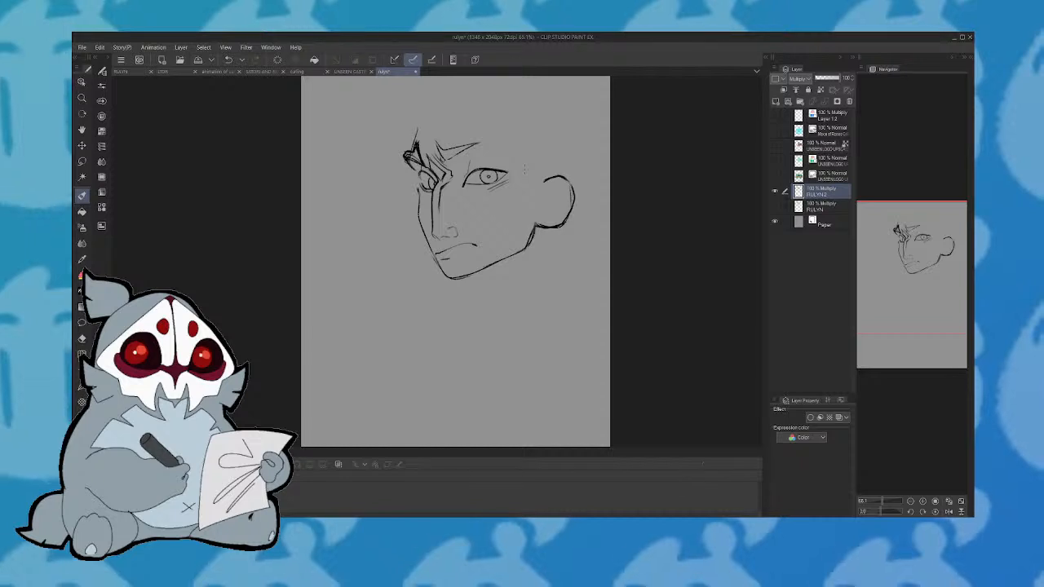
click(135, 71)
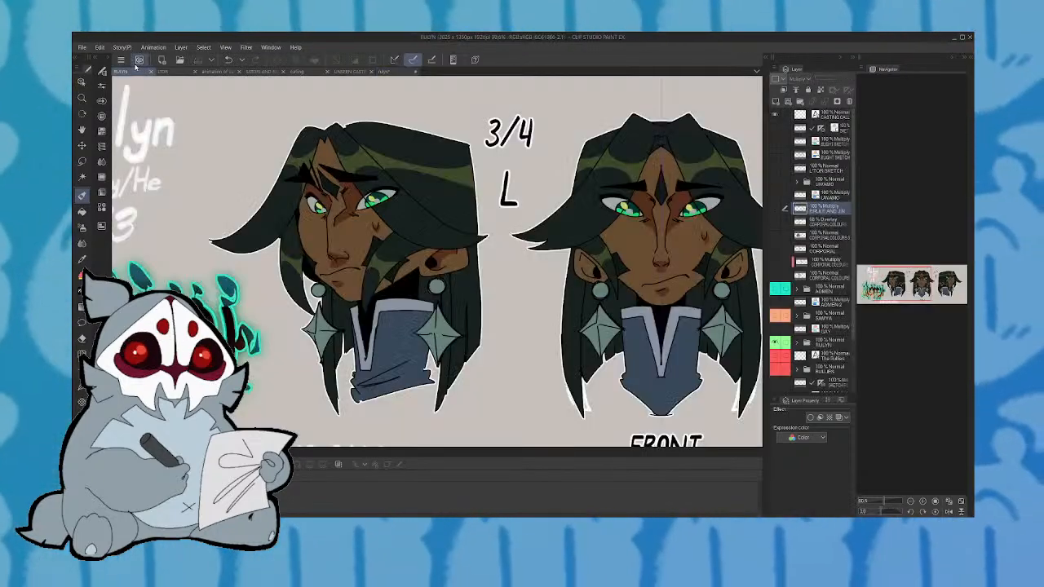
click(387, 71)
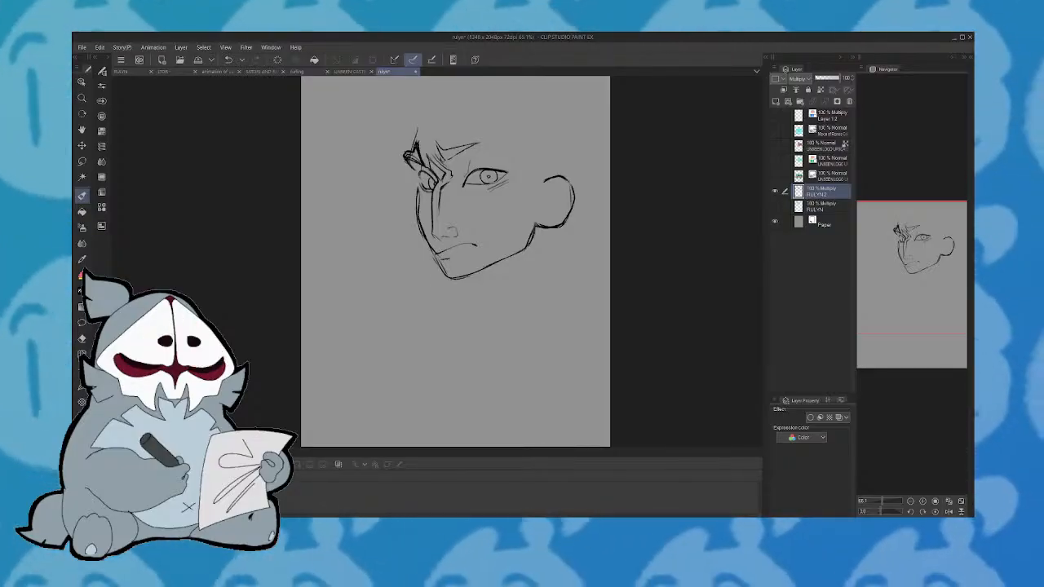
mouse_move(444, 278)
mouse_down()
mouse_move(495, 274)
mouse_move(525, 246)
mouse_up()
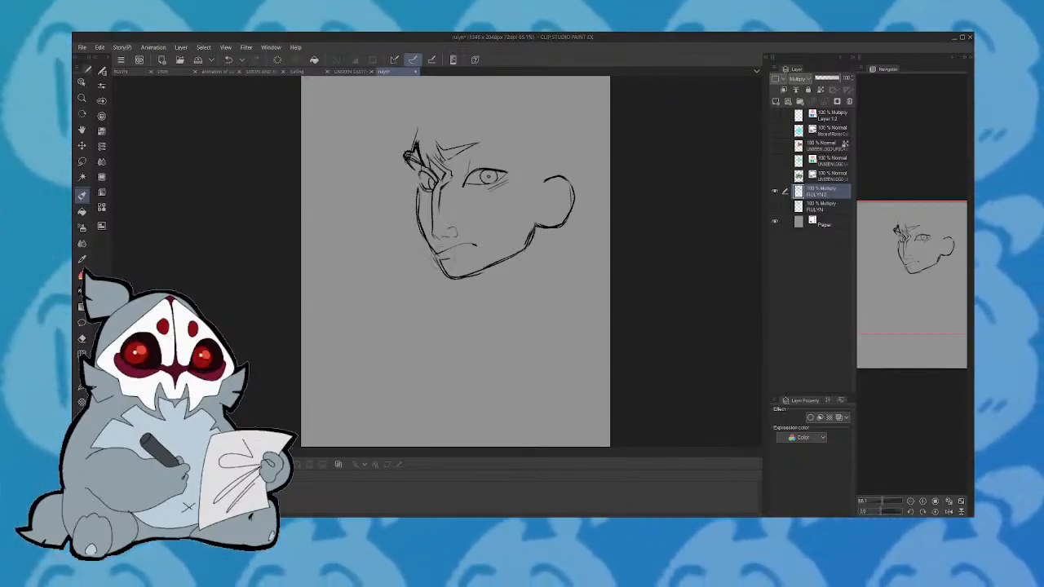
Try to redraw the mouth as a wider frown with a lower lip line, and undo the new strokes
drag(438, 260, 483, 240)
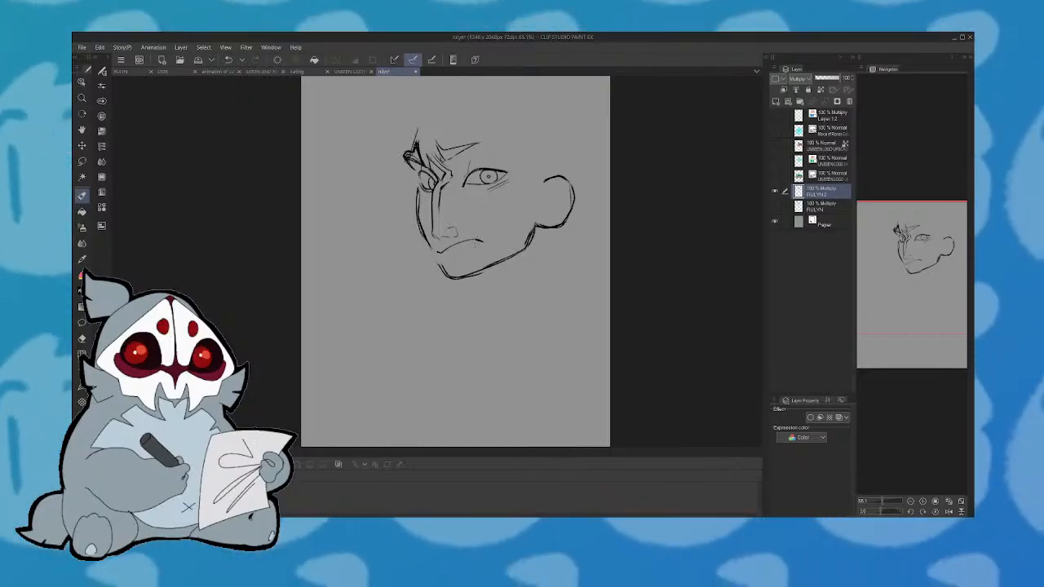
click(949, 512)
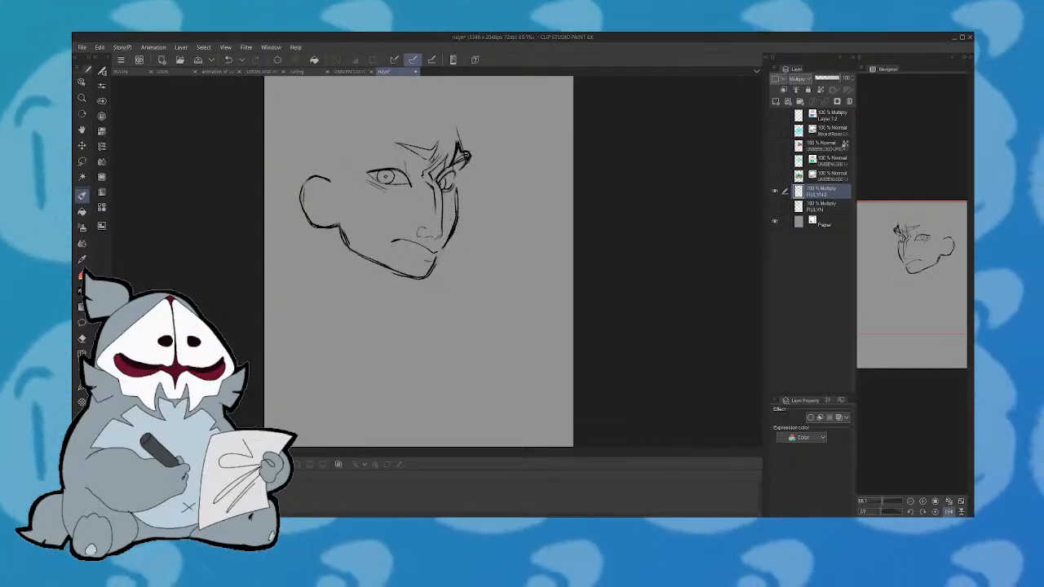
click(948, 511)
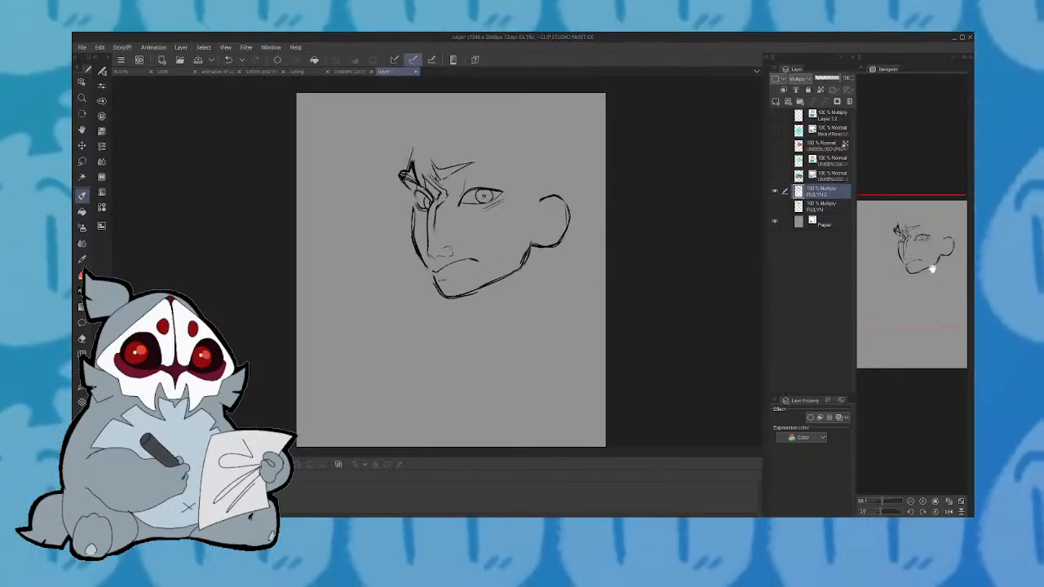
drag(428, 282, 480, 261)
drag(431, 279, 451, 285)
key(ctrl+z)
key(ctrl+z)
key(ctrl+z)
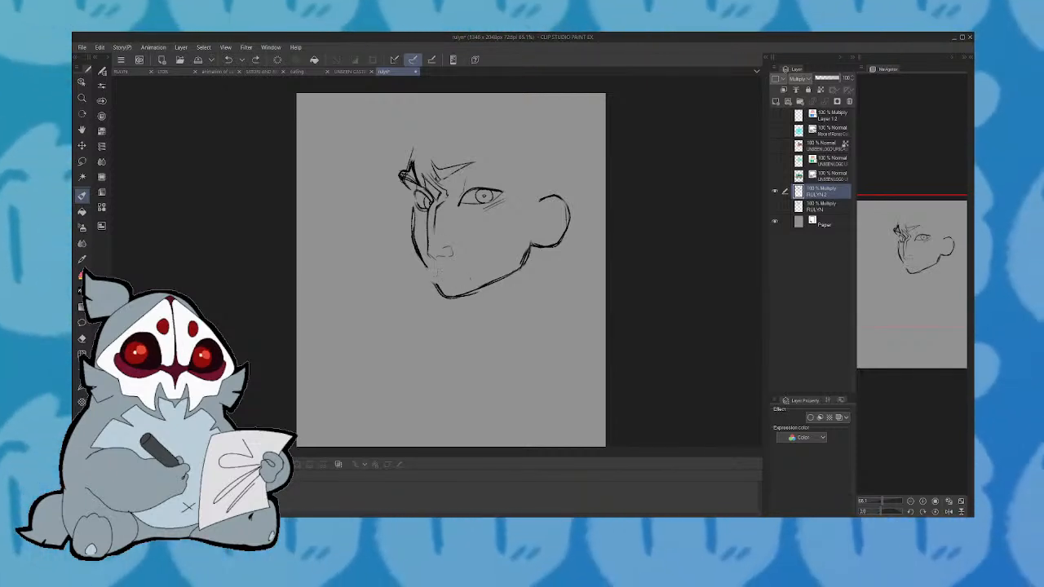
key(ctrl+z)
Try a smaller mouth with a closed lip outline below the nose, and undo it
drag(441, 279, 461, 274)
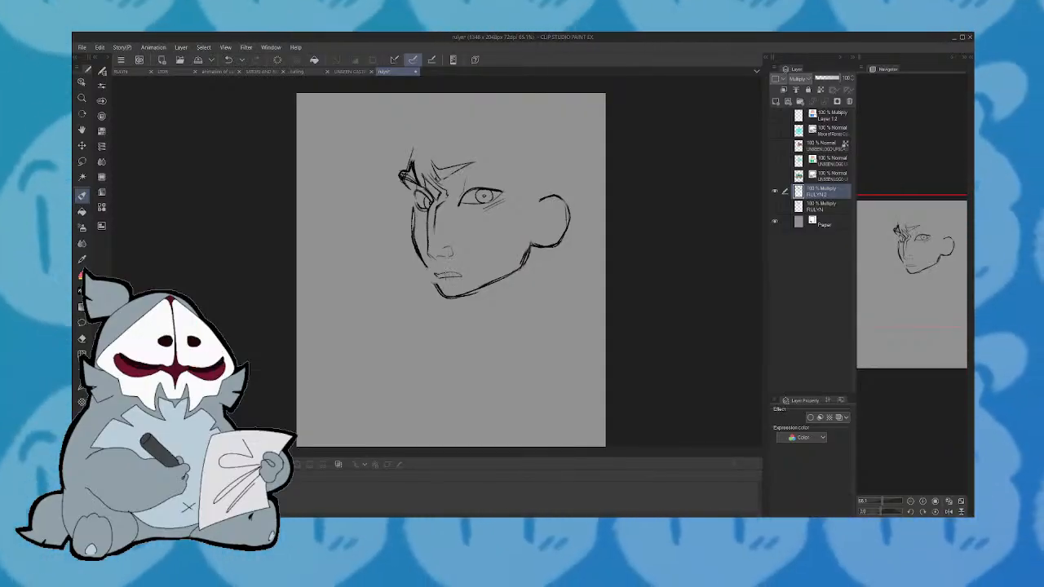
key(ctrl+z)
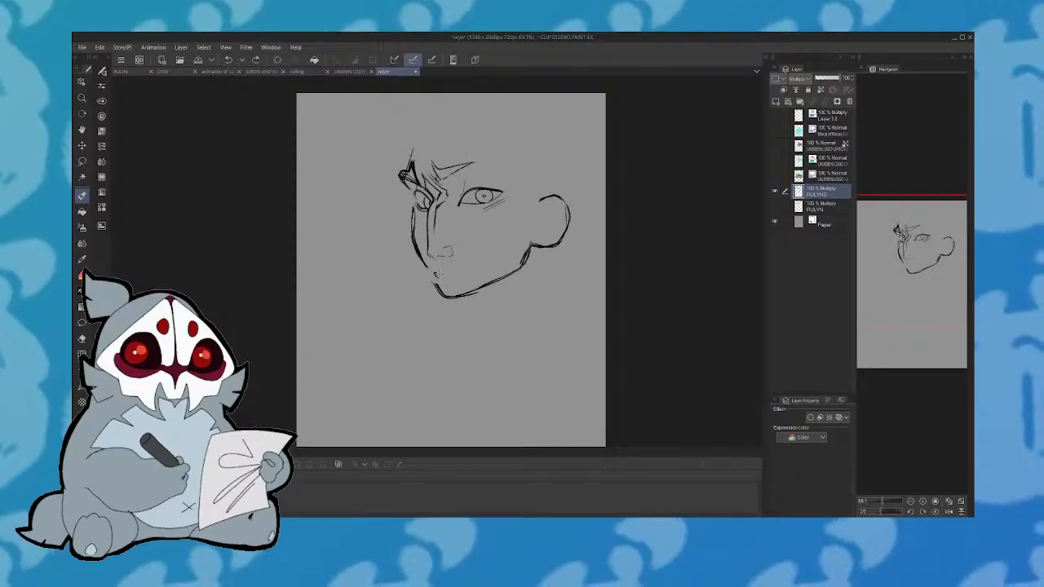
key(ctrl+y)
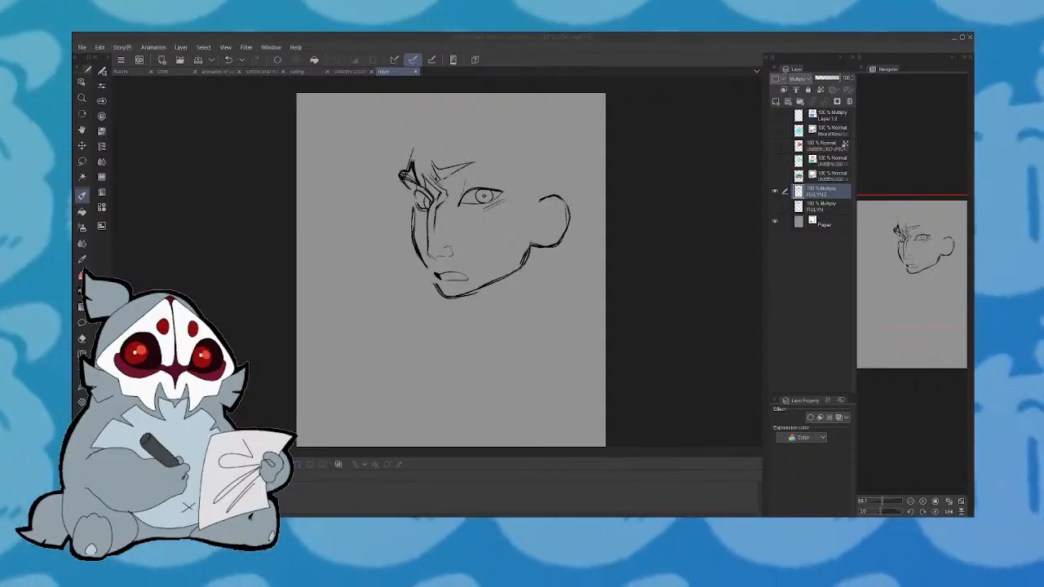
drag(440, 276, 467, 277)
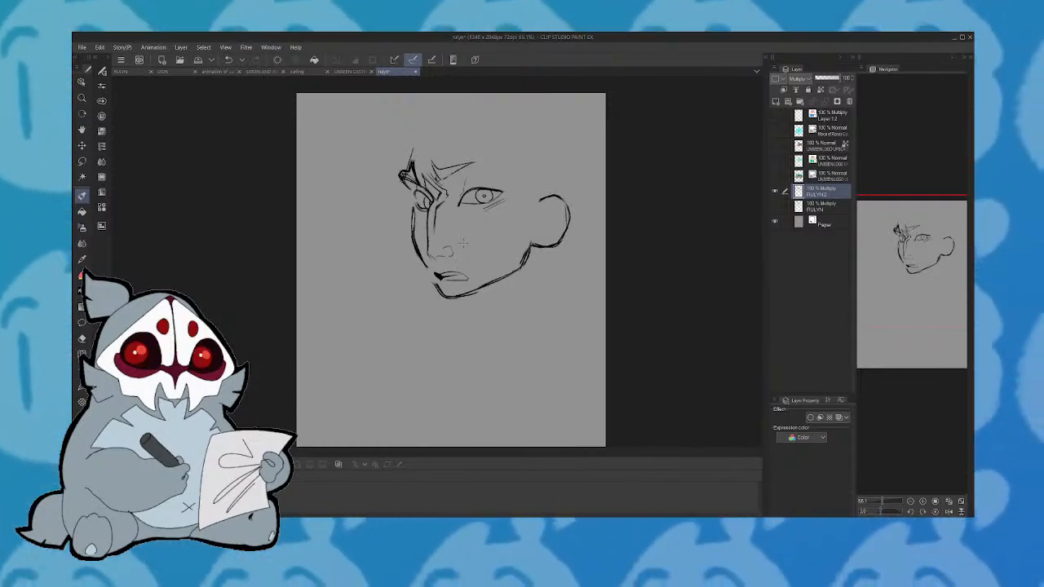
key(ctrl+z)
key(ctrl+z)
key(ctrl+z)
key(ctrl+z)
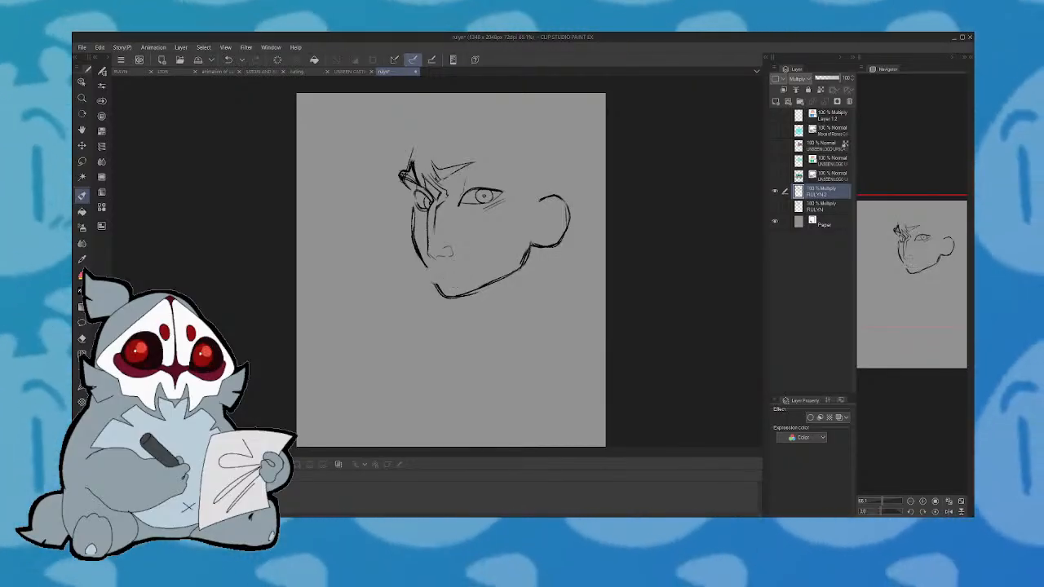
key(ctrl+z)
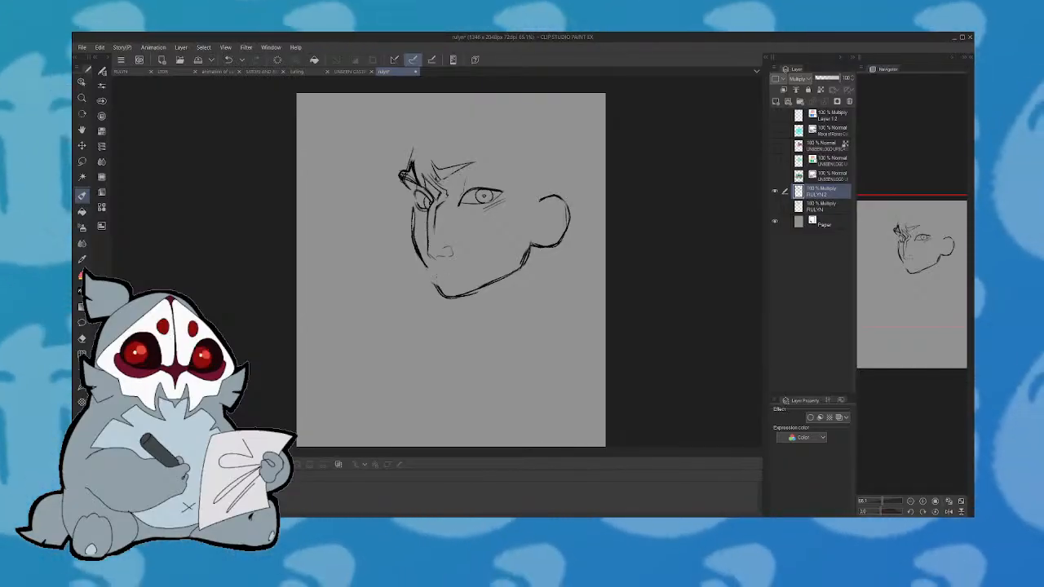
Try an arched, open-shaped mouth, check it in the mirrored view, and undo its strokes
drag(433, 272, 452, 263)
drag(451, 265, 472, 275)
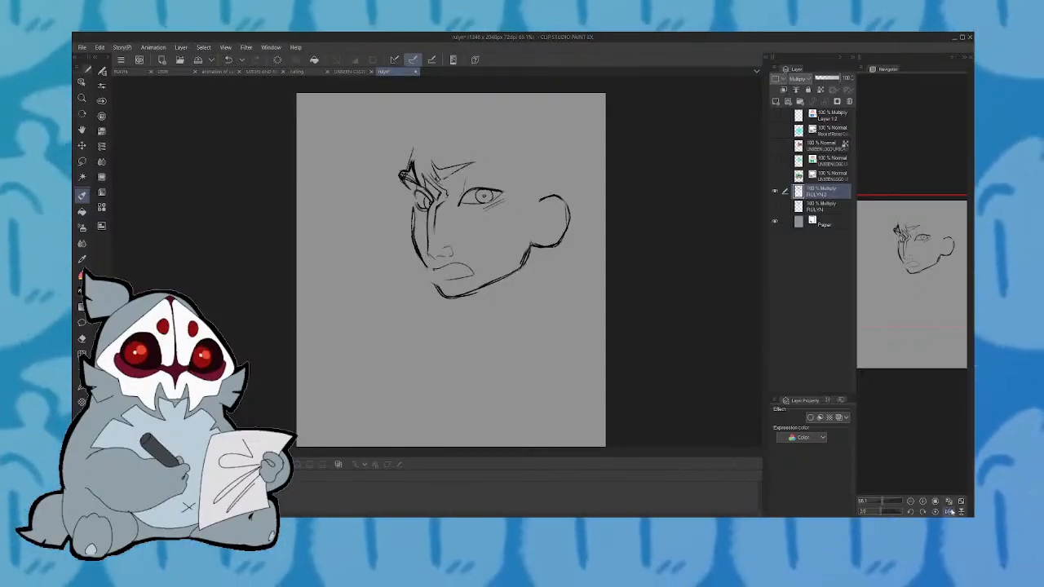
click(949, 511)
key(ctrl+z)
key(ctrl+z)
key(ctrl+z)
key(ctrl+z)
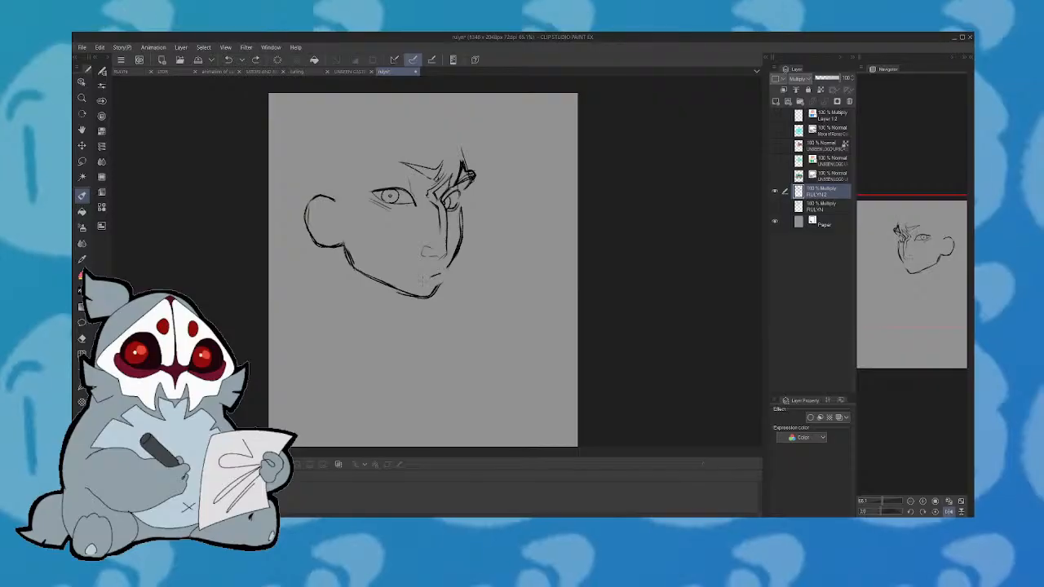
Draw the mouth as a short downturned line just above the chin in the mirrored view
drag(415, 286, 431, 278)
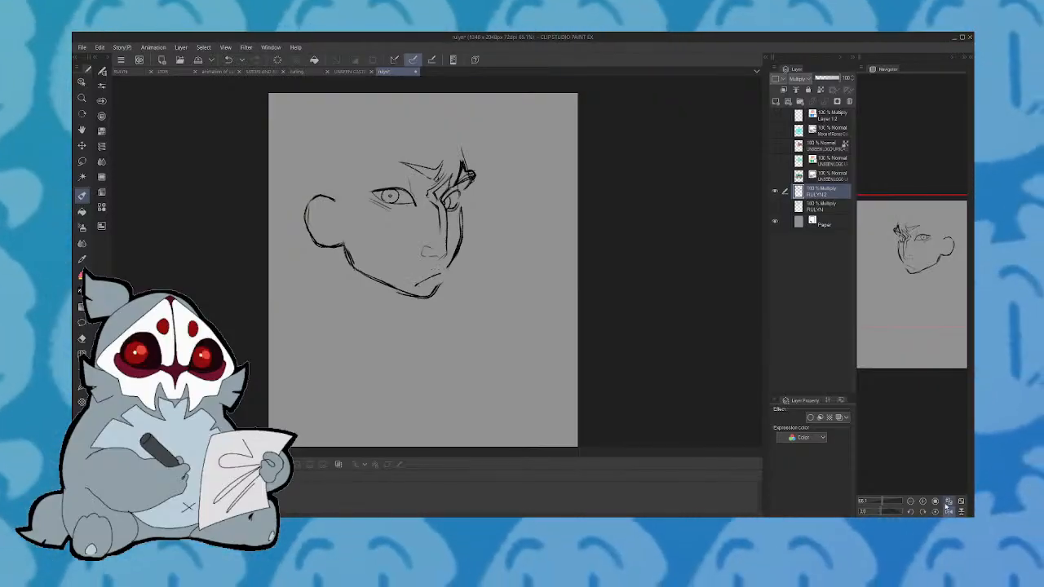
Flip the view back, draw the inner contour of the ear, and fill the shadow at its lower edge with black
click(947, 512)
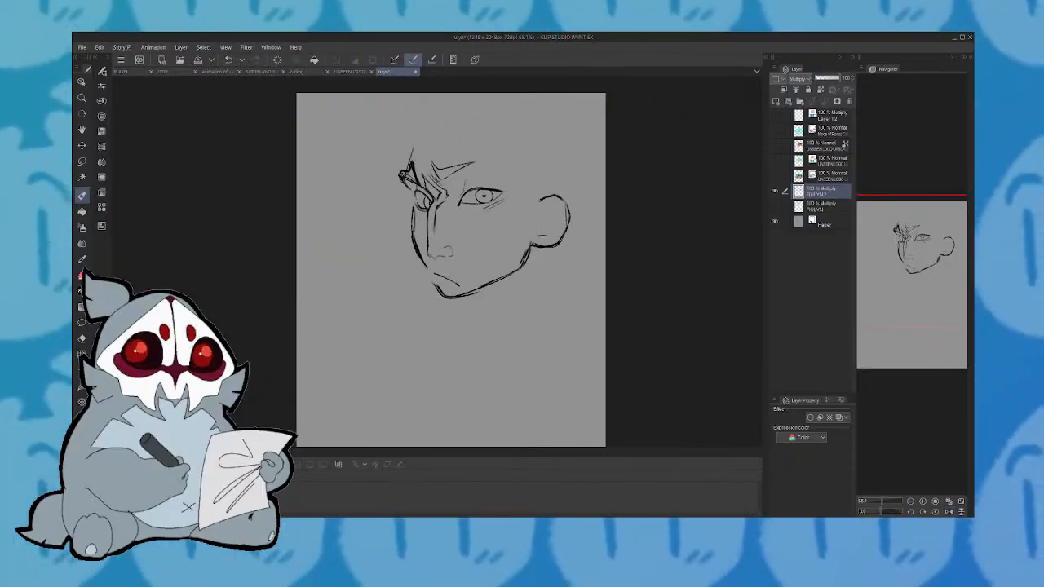
drag(560, 195, 551, 204)
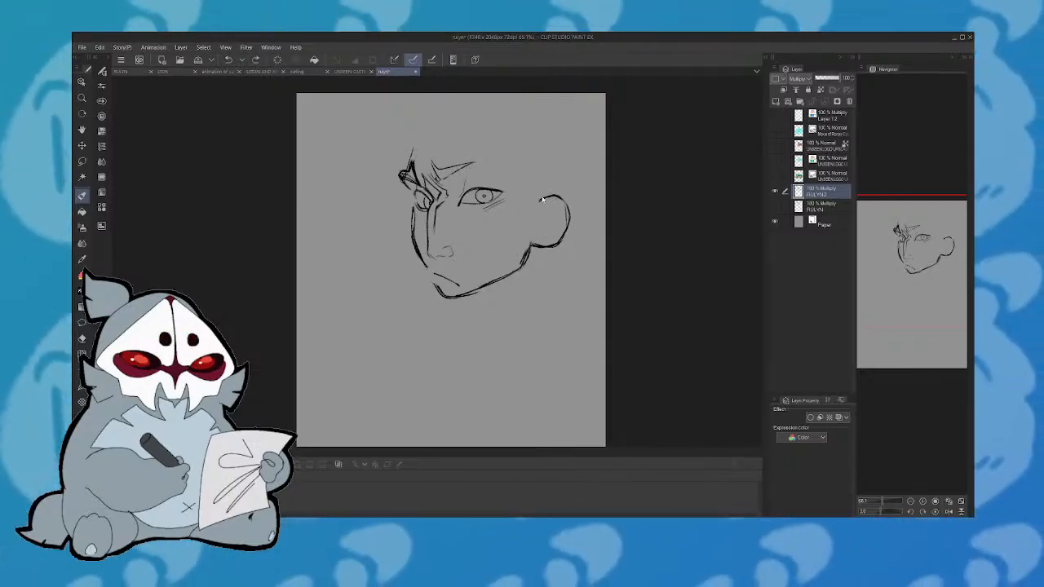
key(ctrl+z)
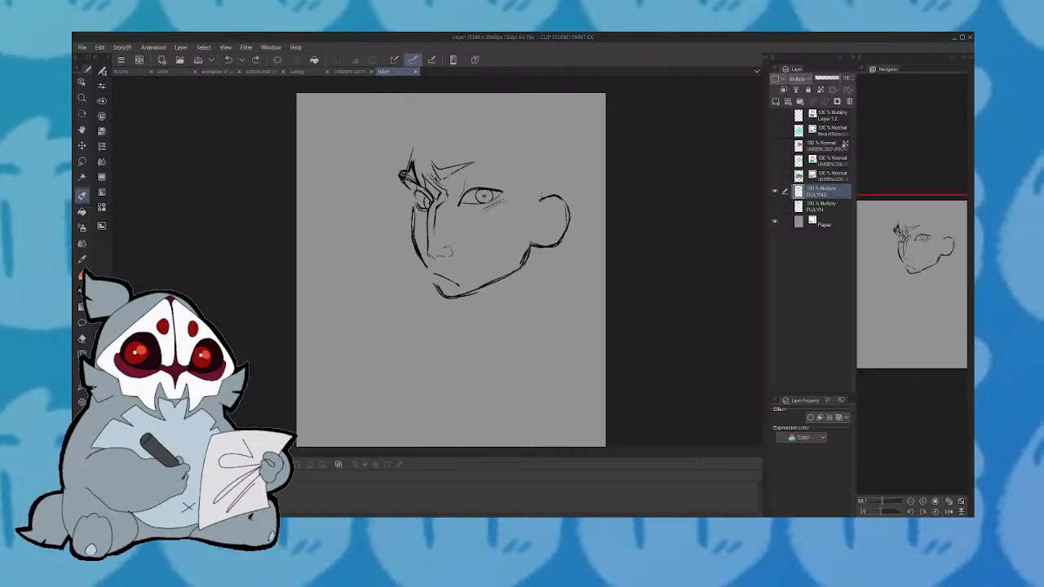
mouse_move(556, 205)
mouse_down()
mouse_move(559, 218)
mouse_move(536, 240)
mouse_move(556, 234)
mouse_up()
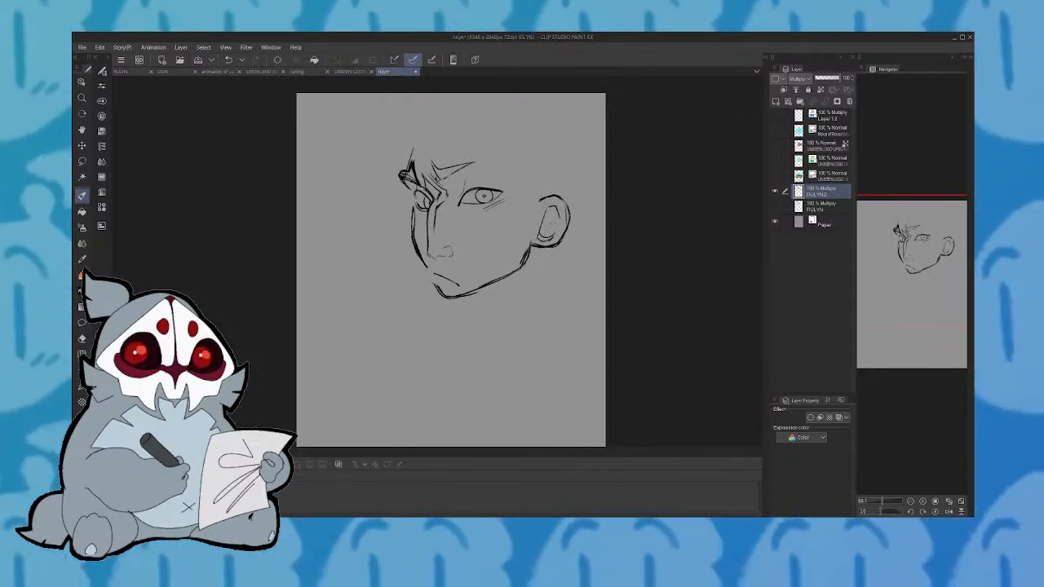
click(83, 211)
drag(539, 240, 555, 232)
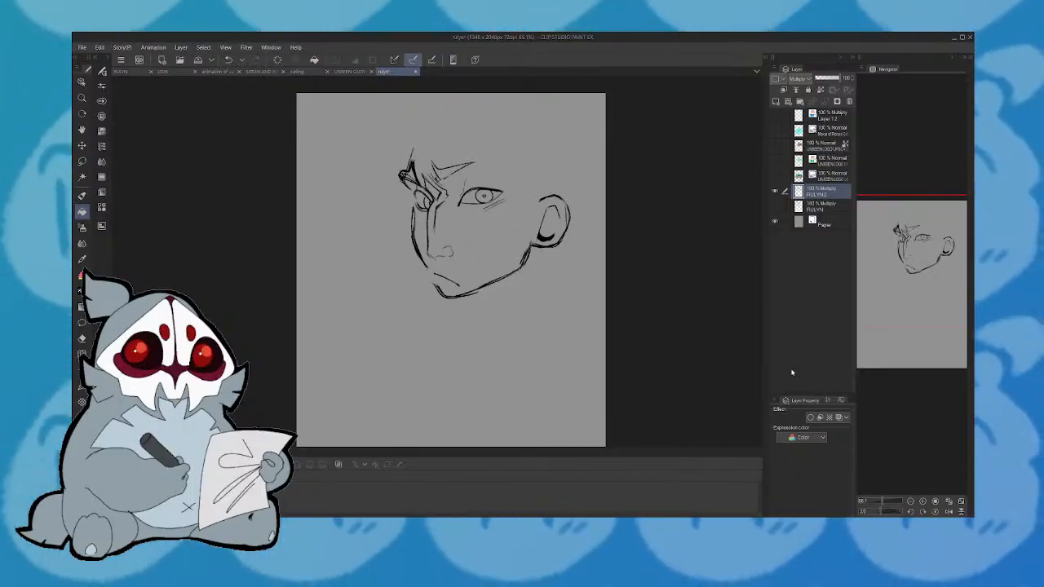
Delete the short frown and redraw the mouth as a wider, slanted line with a small downturned corner
click(82, 161)
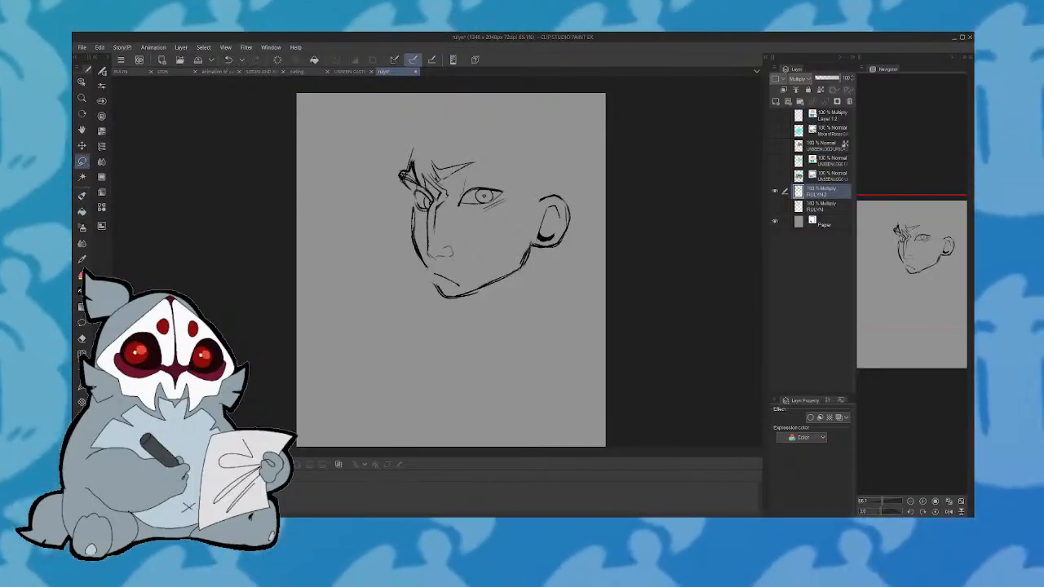
drag(432, 270, 436, 267)
click(438, 304)
click(373, 304)
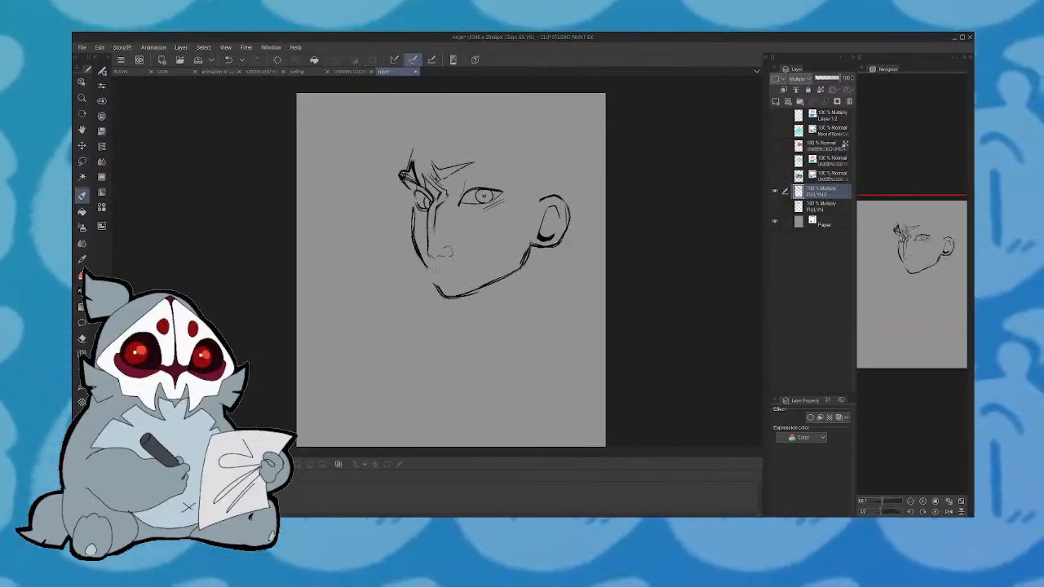
drag(433, 273, 474, 266)
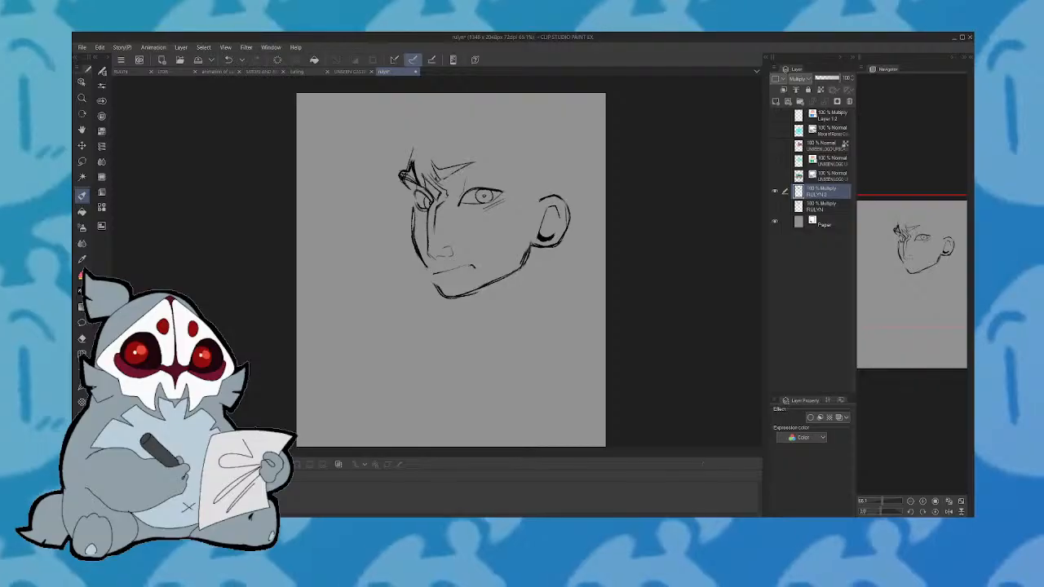
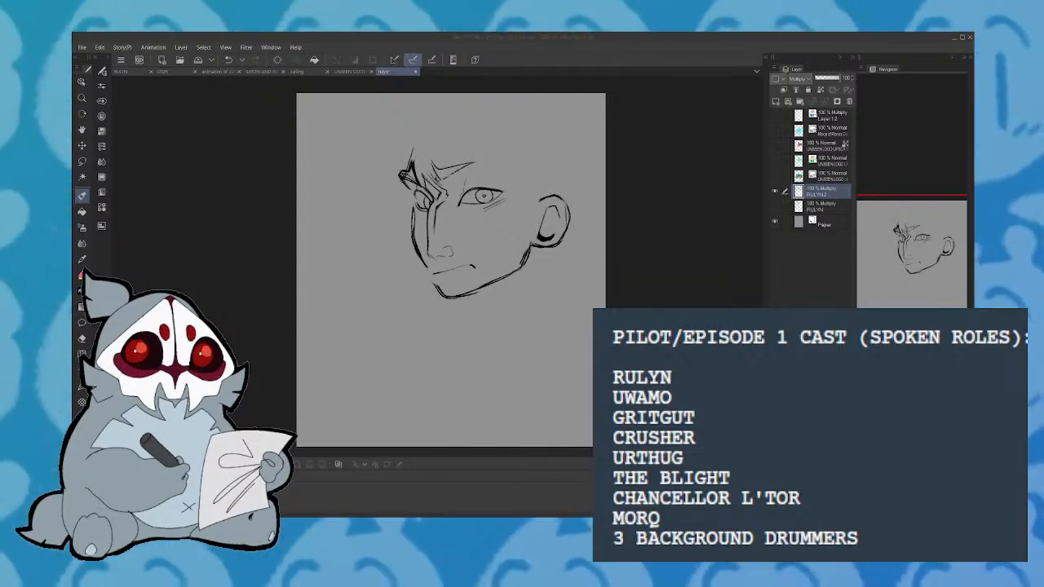
Transform the whole face sketch, scaling it down slightly and moving it lower on the canvas
drag(930, 265, 935, 261)
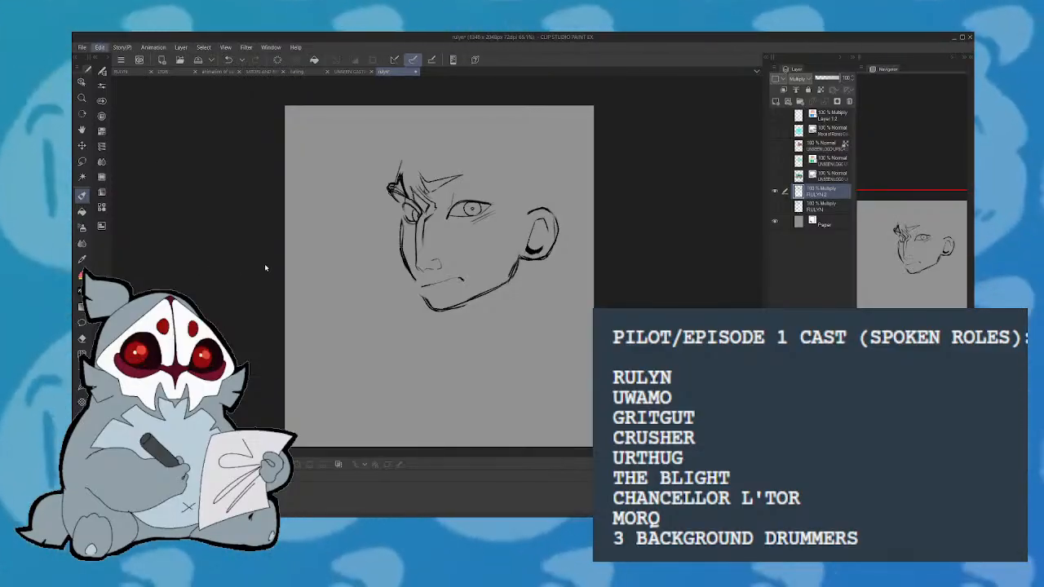
key(ctrl+t)
drag(434, 196, 414, 254)
mouse_move(538, 369)
mouse_down()
mouse_move(528, 364)
mouse_move(547, 362)
mouse_up()
key(Return)
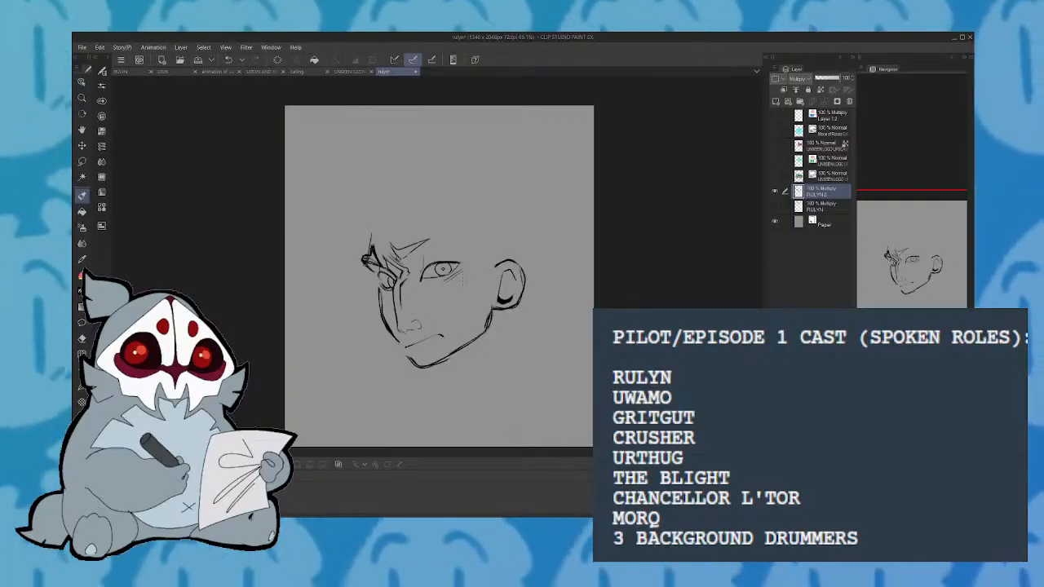
Try a straight hair strand falling from the far brow and a new far-cheek contour stroke, and undo both
drag(369, 238, 360, 334)
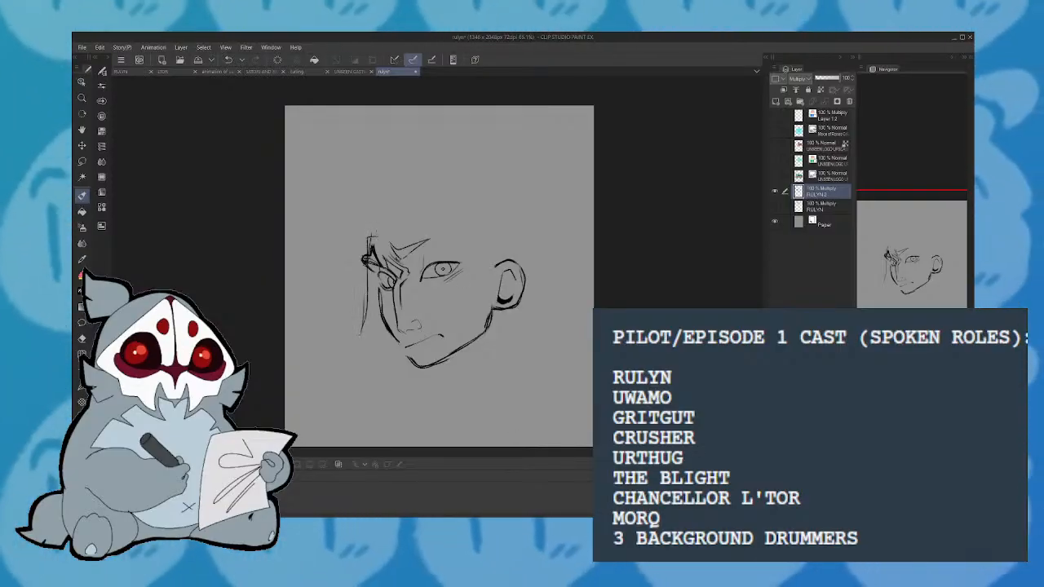
key(ctrl+z)
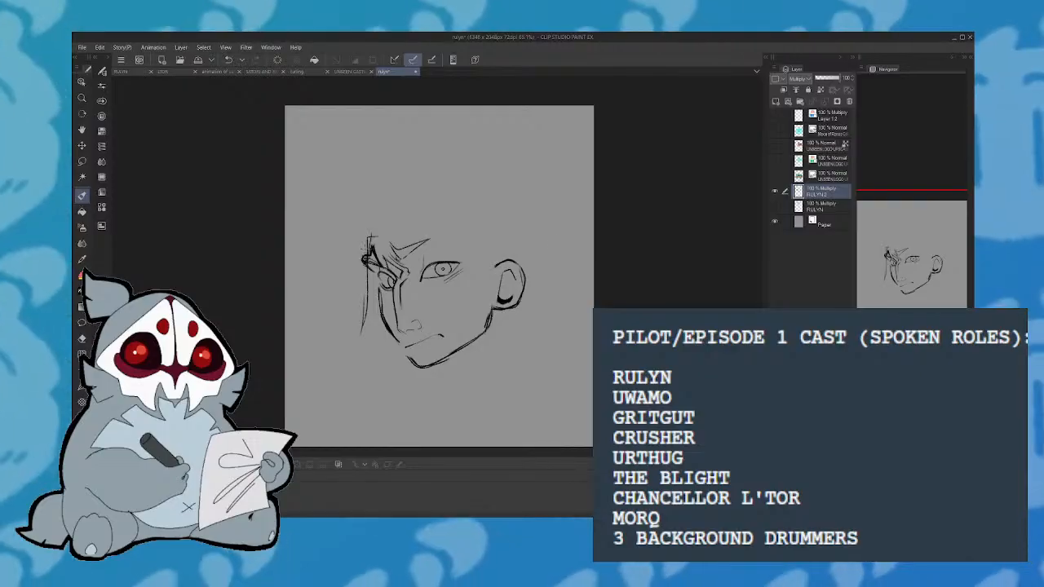
key(ctrl+z)
drag(379, 285, 398, 339)
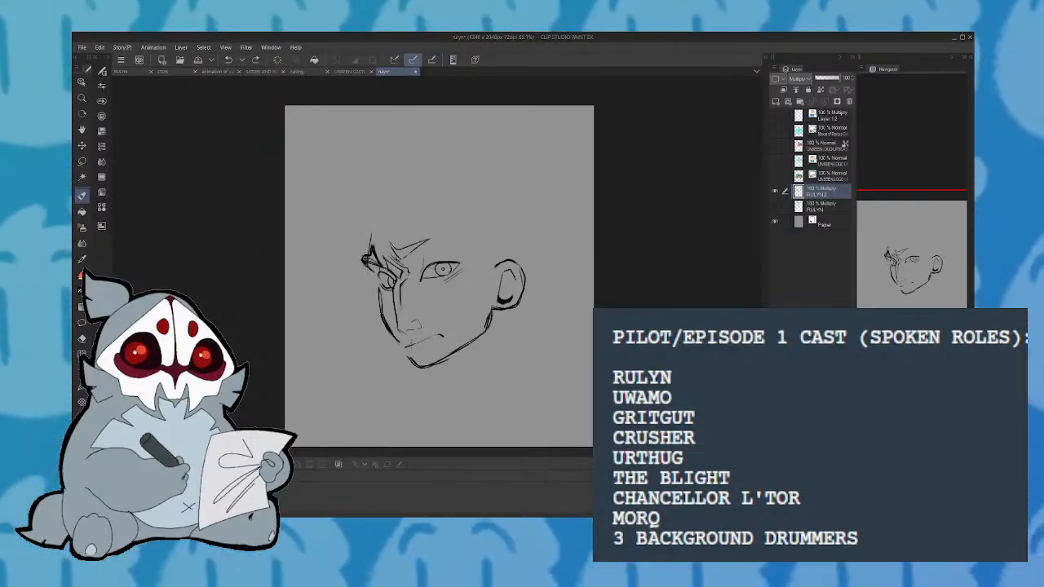
key(ctrl+z)
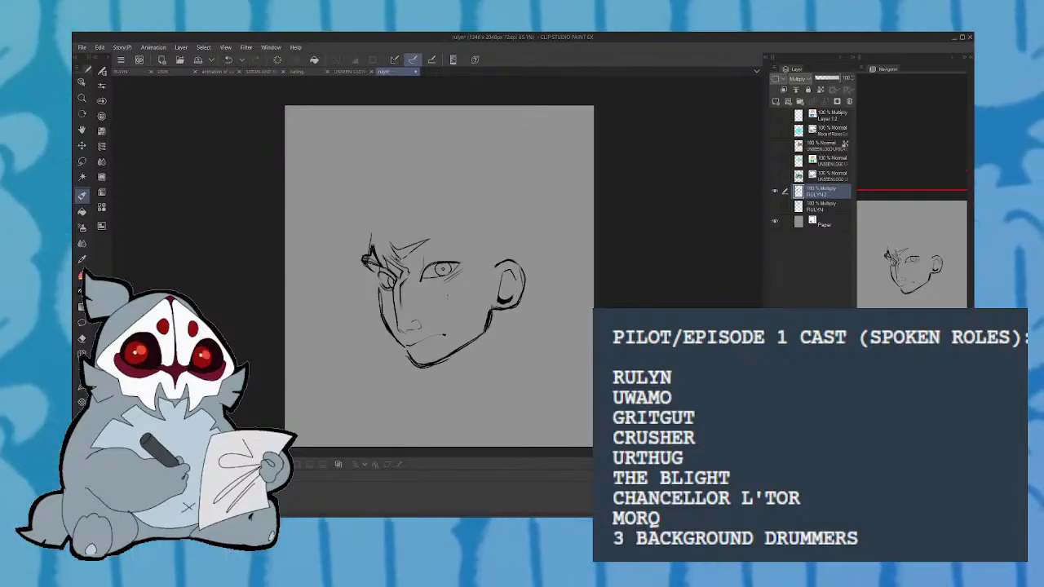
Try a small drop-shaped mark on the near cheek below the eye, and undo it
drag(923, 295, 928, 303)
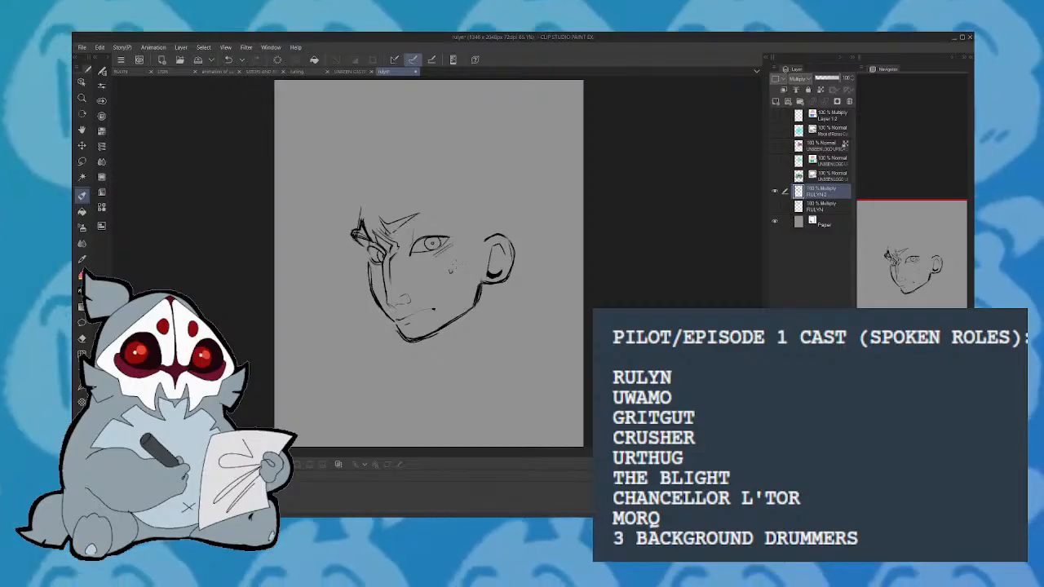
drag(449, 265, 451, 275)
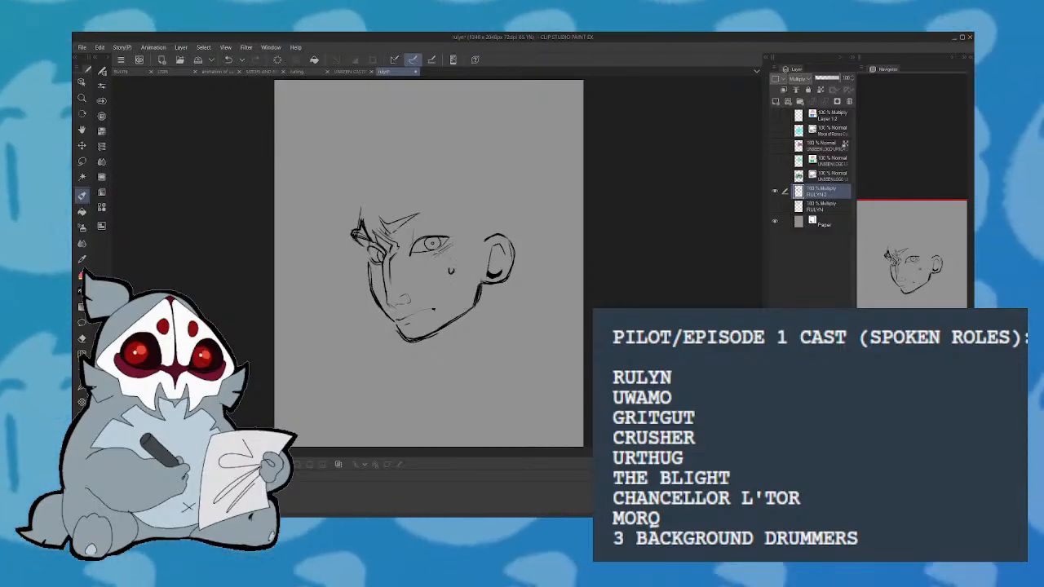
key(ctrl+z)
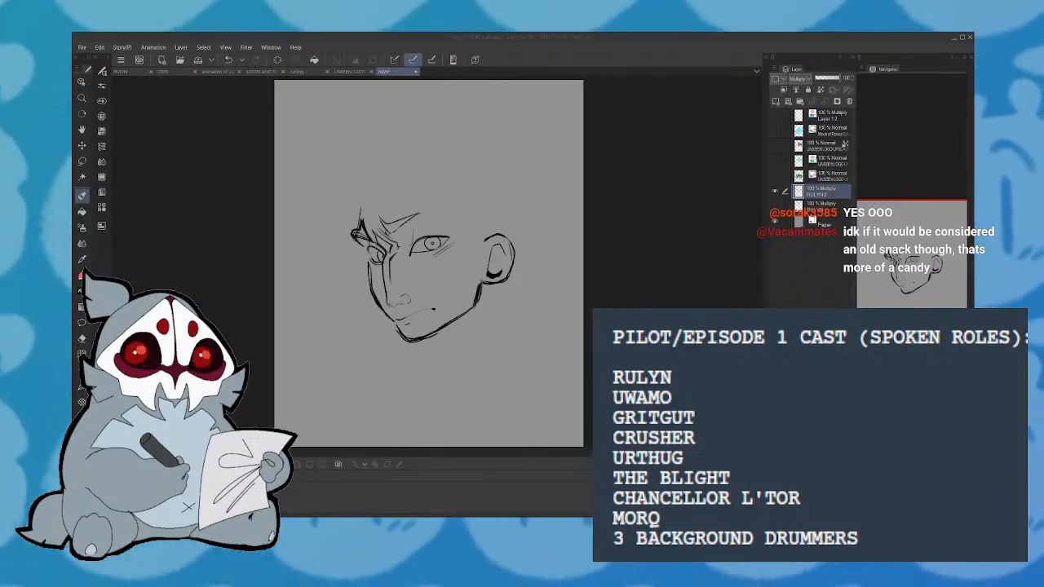
Try loose hair strands beside the far cheek and across the face to the ear, check them mirrored, and undo them
mouse_move(367, 214)
mouse_down()
mouse_move(346, 308)
mouse_move(320, 323)
mouse_up()
drag(332, 269, 322, 321)
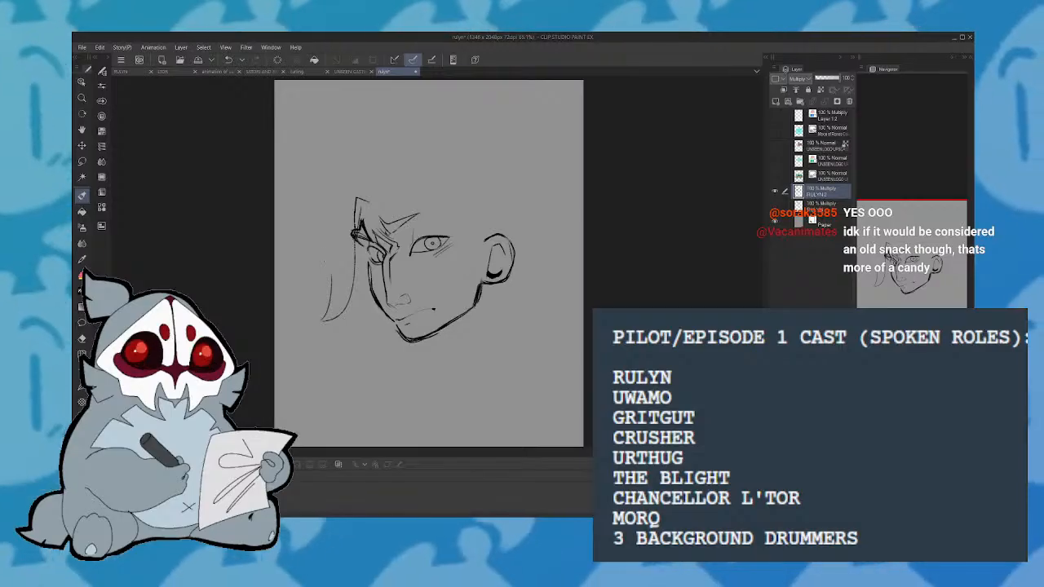
mouse_move(373, 198)
mouse_down()
mouse_move(415, 235)
mouse_move(526, 276)
mouse_up()
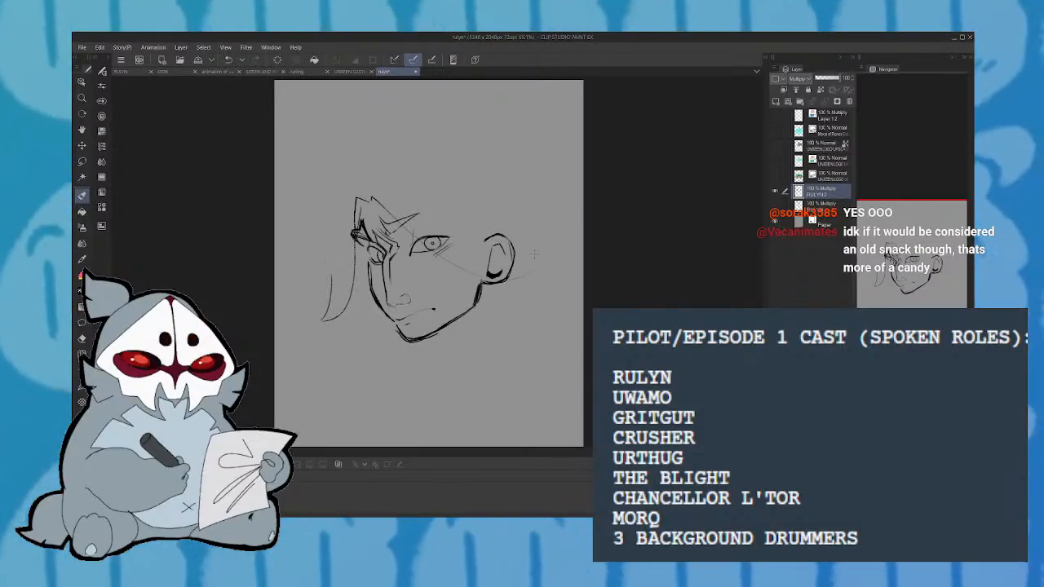
key(h)
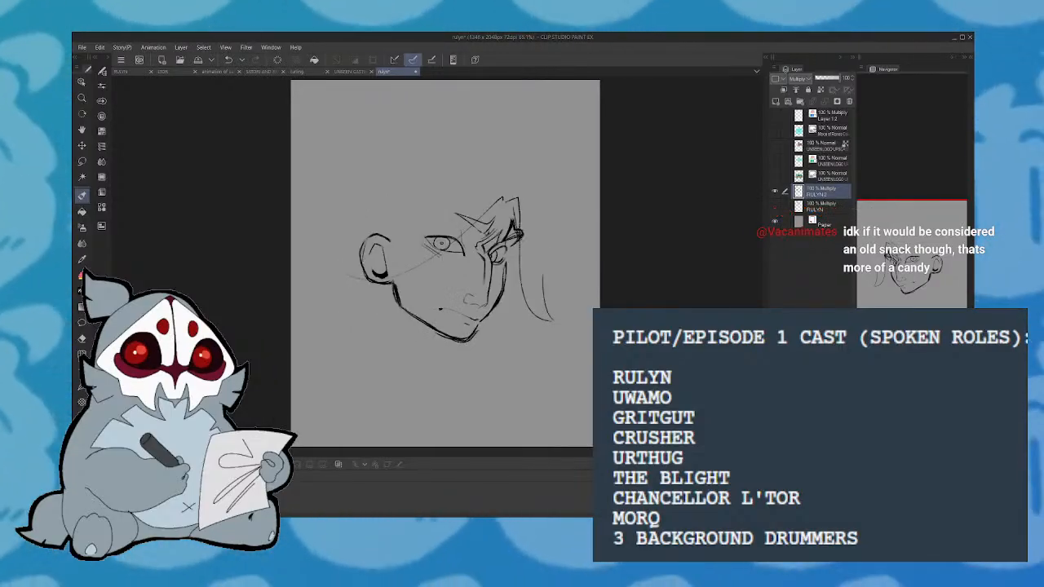
key(ctrl+z)
key(ctrl+z)
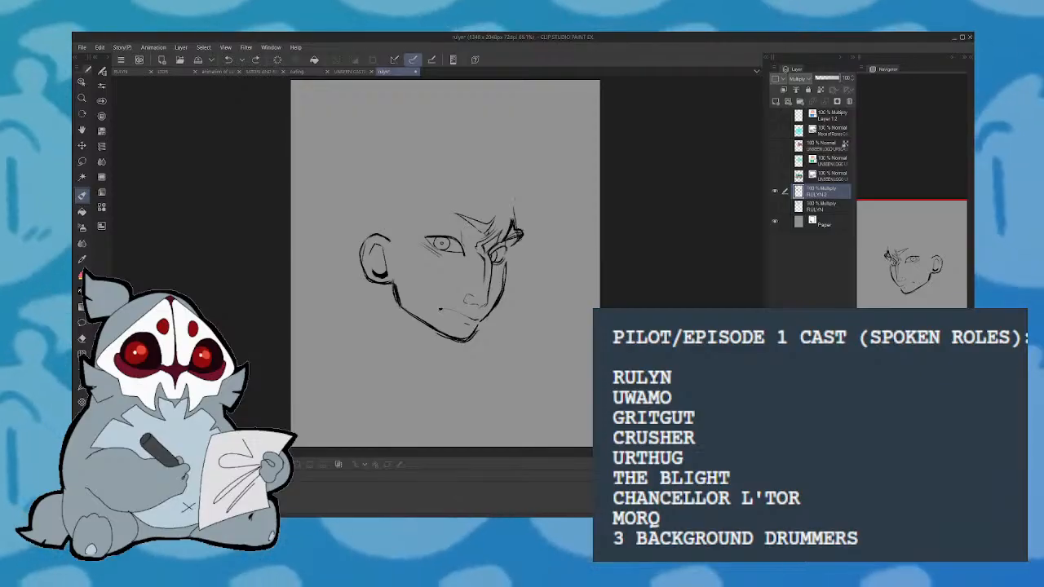
Consult the RULYN reference sheet, try a tall rounded hair lock beside the far brow, check it mirrored, and undo it
click(147, 72)
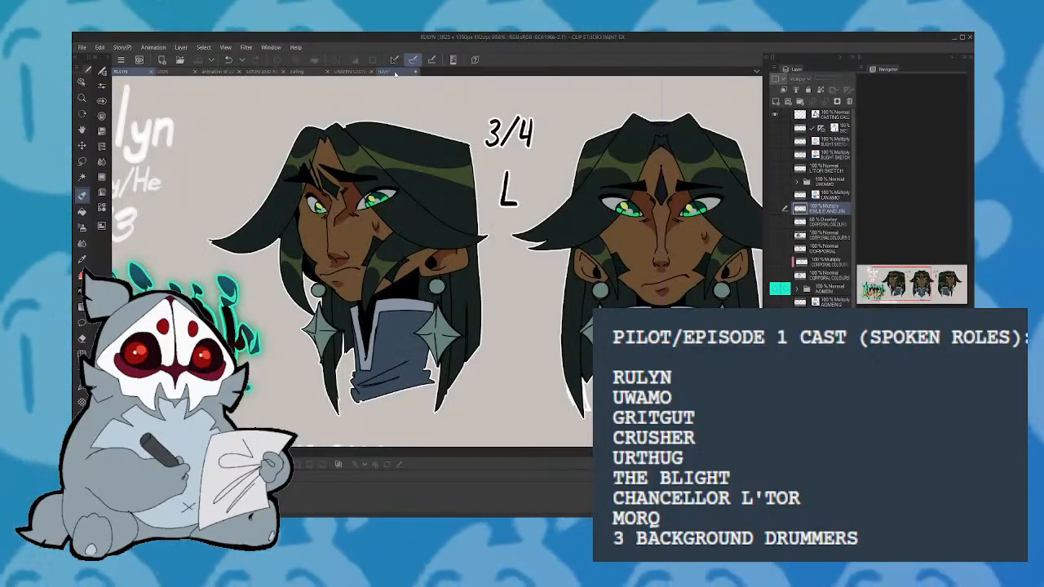
click(394, 72)
drag(506, 205, 518, 259)
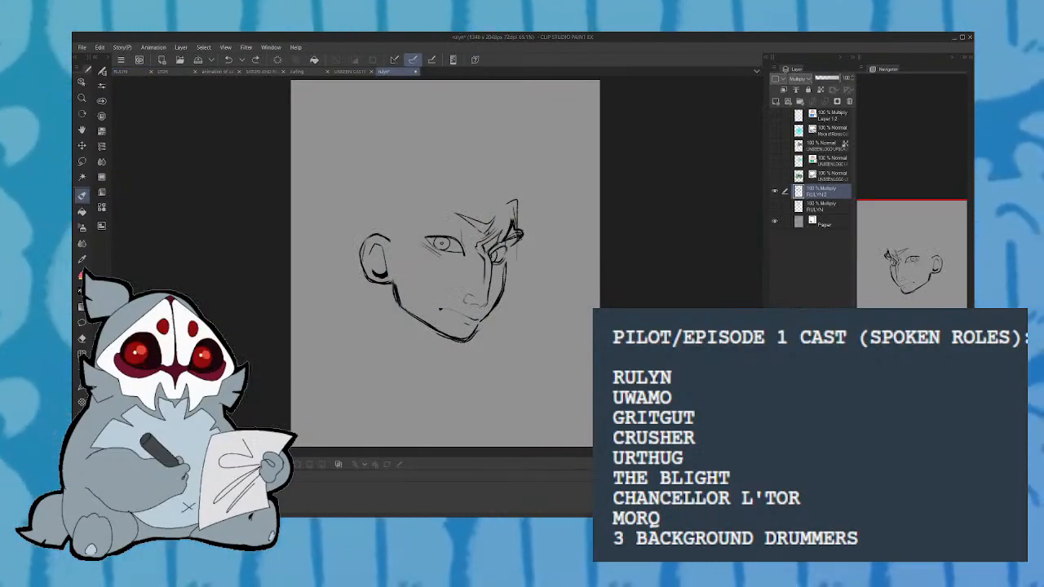
mouse_move(529, 315)
mouse_down()
mouse_move(560, 305)
mouse_move(504, 194)
mouse_up()
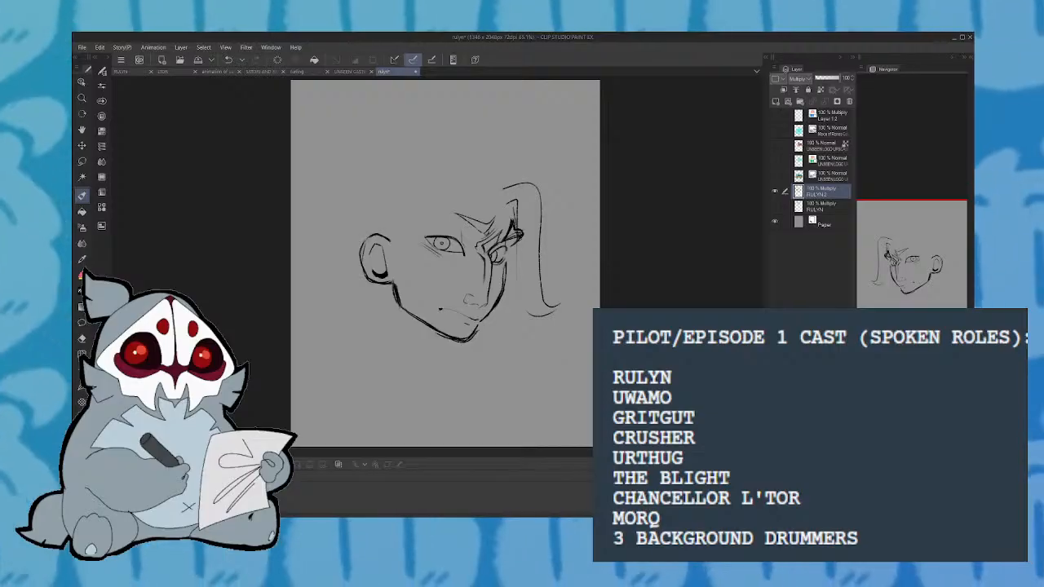
key(h)
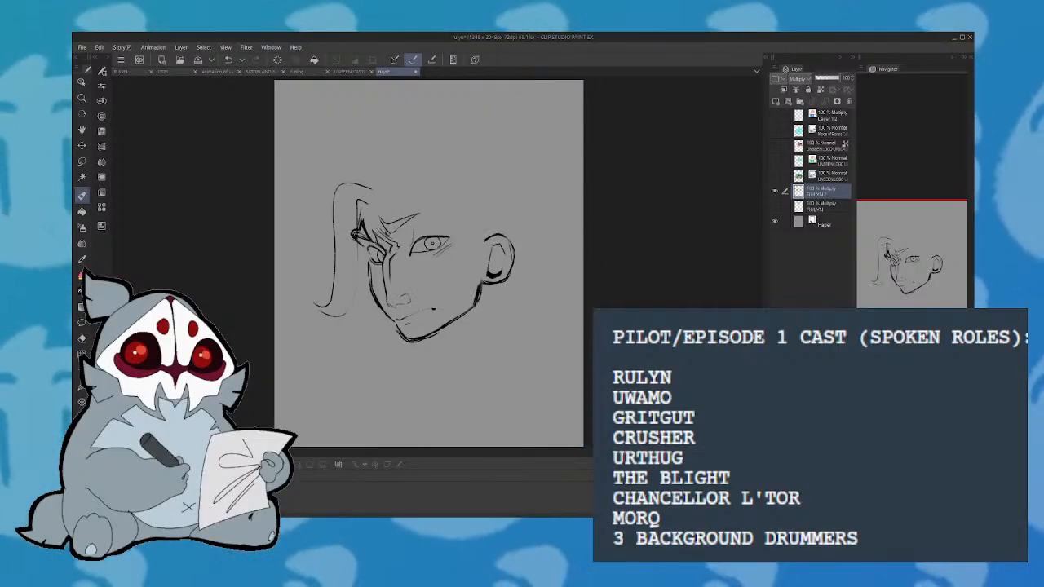
key(ctrl+z)
key(ctrl+z)
Draw a narrow, pointed hair lock hanging from above the far brow down beside the cheek
drag(360, 186, 338, 325)
drag(360, 229, 356, 296)
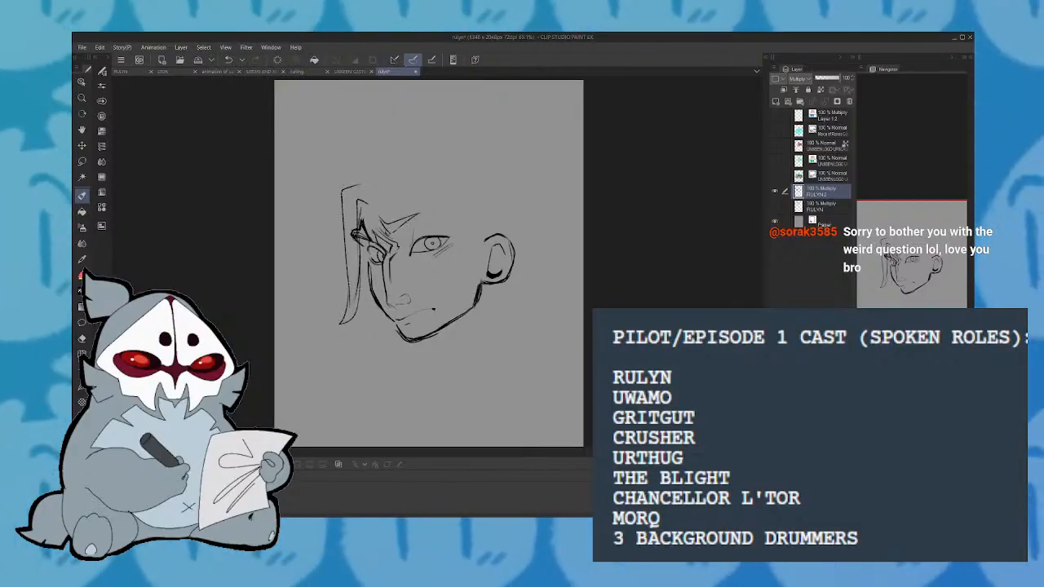
Try a fringe strand sweeping from the forehead over the ear, check it mirrored, and undo it along with a second attempt
drag(368, 194, 402, 230)
mouse_move(527, 260)
mouse_down()
mouse_move(505, 282)
mouse_move(463, 237)
mouse_move(371, 185)
mouse_move(390, 187)
mouse_up()
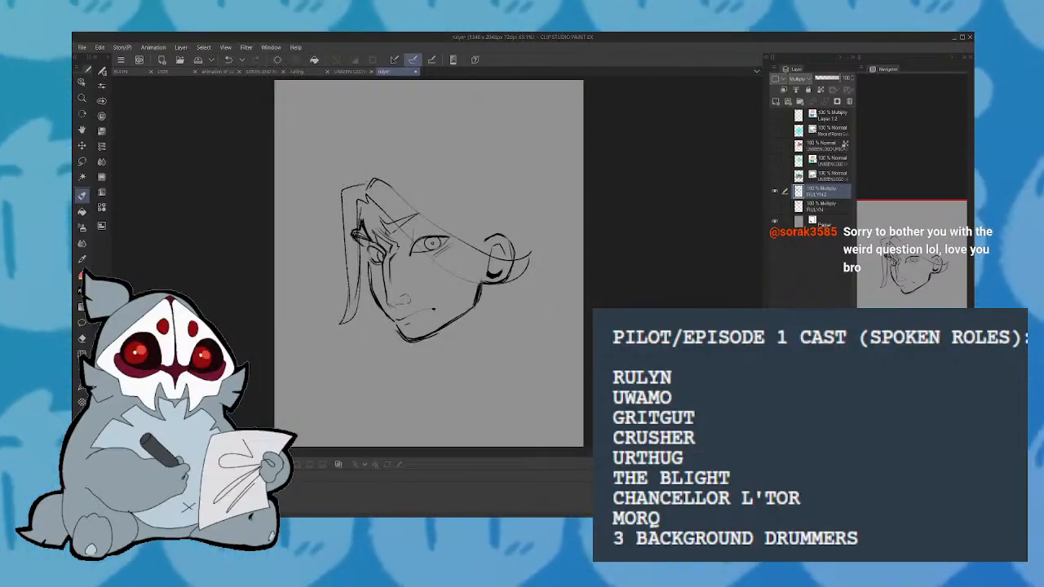
key(h)
key(ctrl+z)
key(ctrl+z)
key(ctrl+z)
key(ctrl+z)
key(ctrl+z)
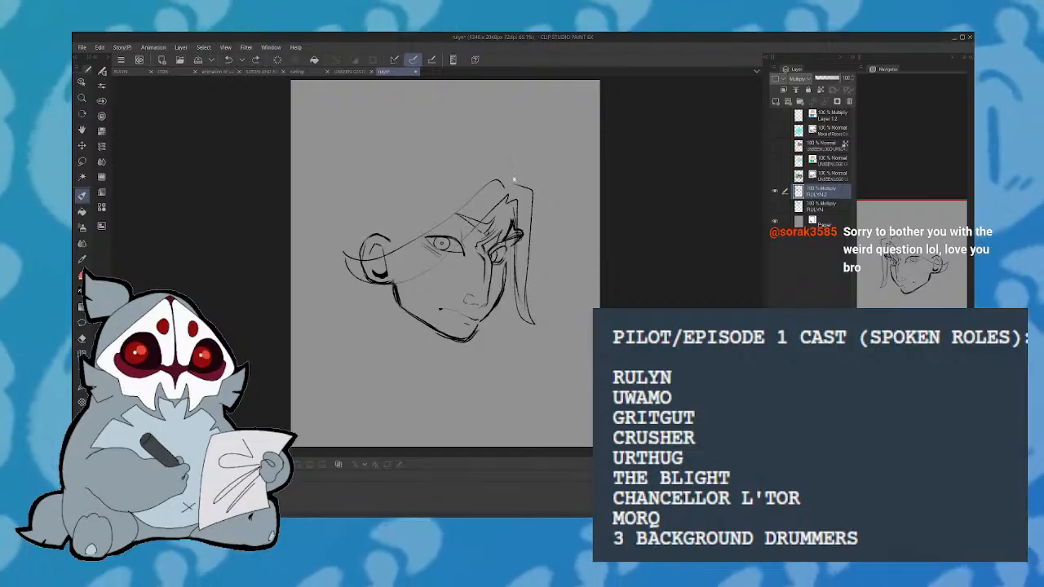
mouse_move(507, 196)
mouse_down()
mouse_move(428, 299)
mouse_move(375, 331)
mouse_up()
key(ctrl+z)
key(h)
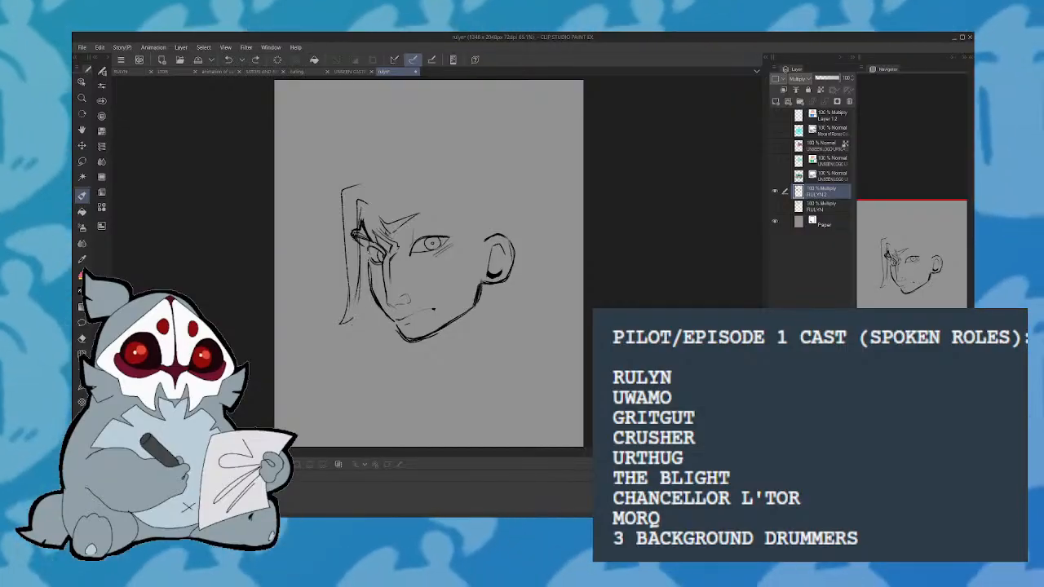
Complete the pointed tip of the far side lock and try a fringe strand curving from the forehead across the cheek
drag(360, 301, 341, 323)
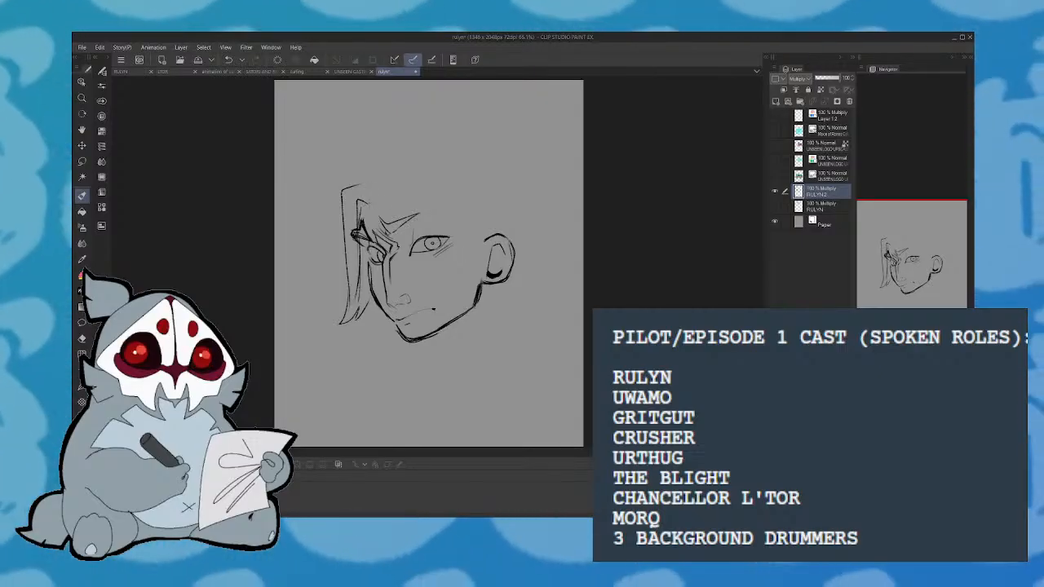
drag(367, 204, 380, 193)
mouse_move(378, 203)
mouse_down()
mouse_move(449, 282)
mouse_move(502, 296)
mouse_up()
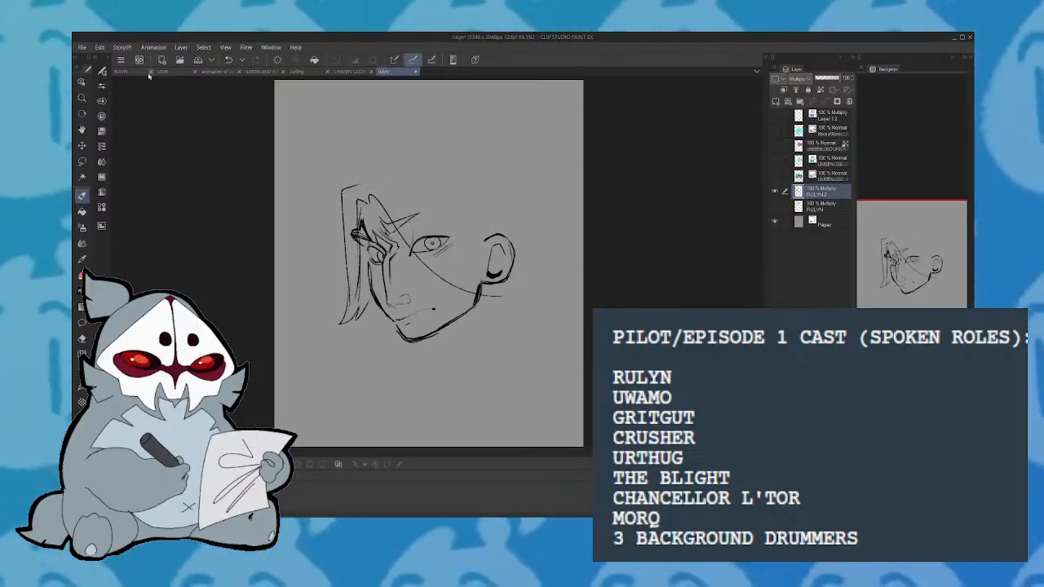
Consult the RULYN reference sheet and draw the fringe as a broad strand sweeping from the forehead past the ear
click(118, 71)
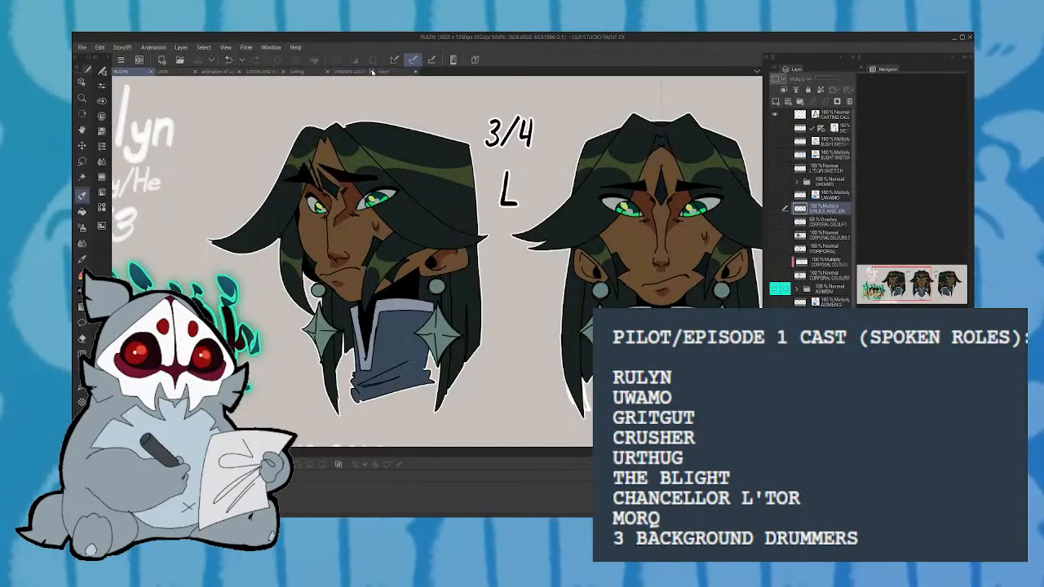
click(386, 72)
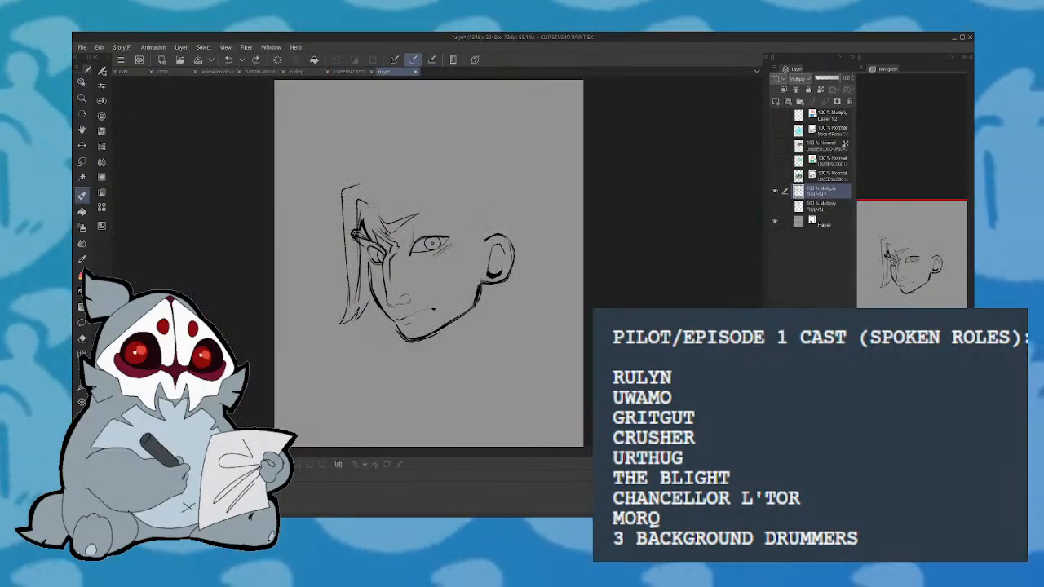
mouse_move(368, 196)
mouse_down()
mouse_move(390, 215)
mouse_move(514, 261)
mouse_move(542, 253)
mouse_move(440, 215)
mouse_move(374, 173)
mouse_up()
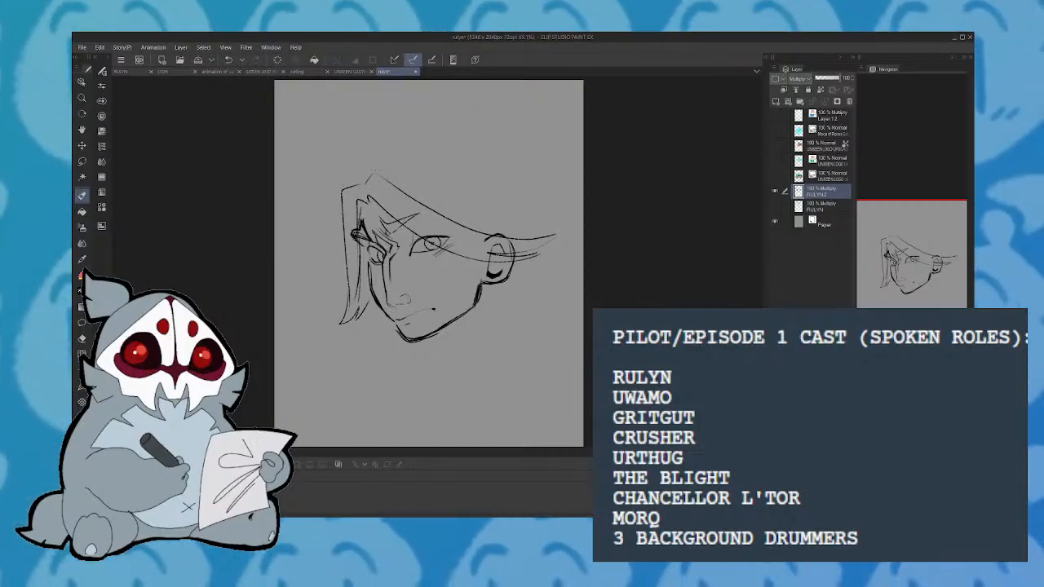
Draw the peaked hair outline at the parting, blacken the hairline gap above the far brow, and check the face mirrored
mouse_move(367, 179)
mouse_down()
mouse_move(397, 174)
mouse_move(416, 200)
mouse_up()
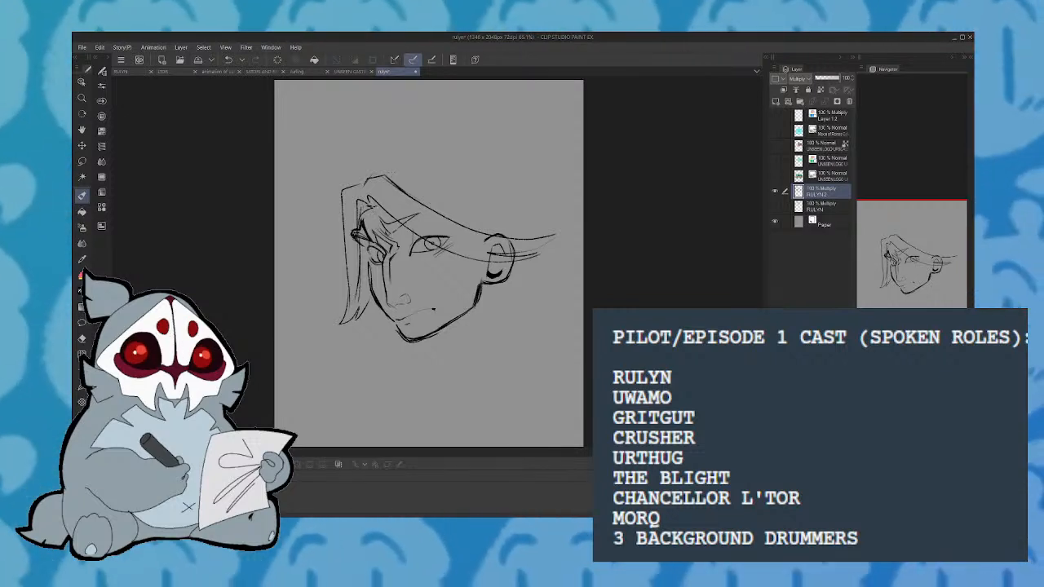
mouse_move(364, 199)
mouse_down()
mouse_move(365, 215)
mouse_move(380, 207)
mouse_move(364, 214)
mouse_up()
mouse_move(361, 202)
mouse_down()
mouse_move(358, 231)
mouse_move(359, 214)
mouse_up()
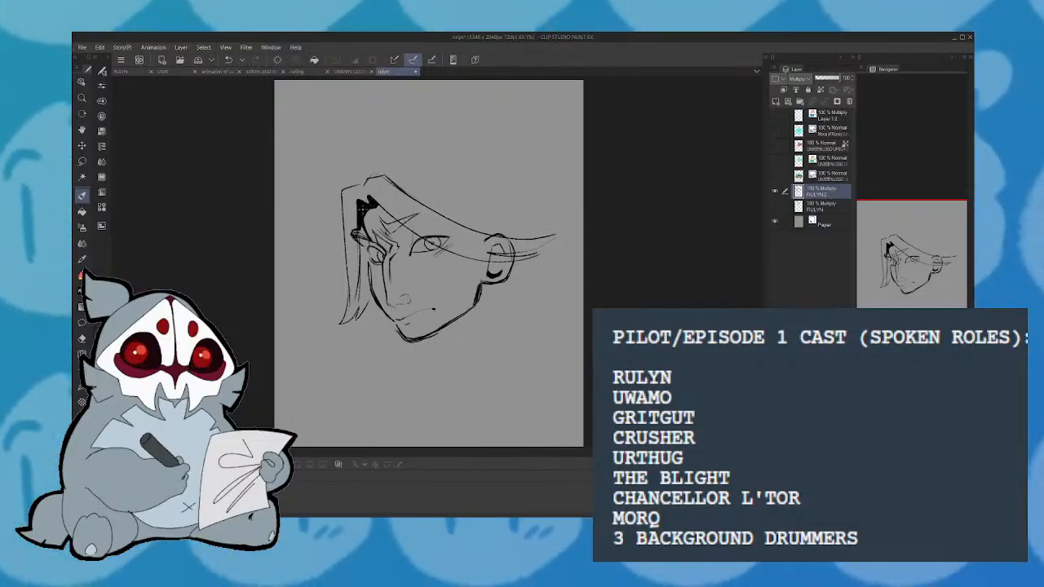
key(h)
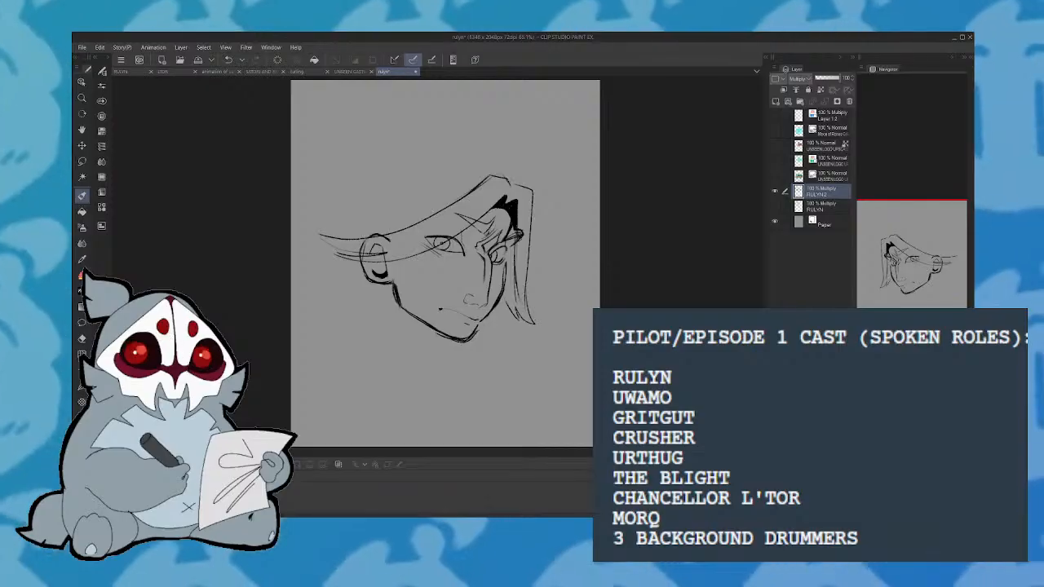
key(h)
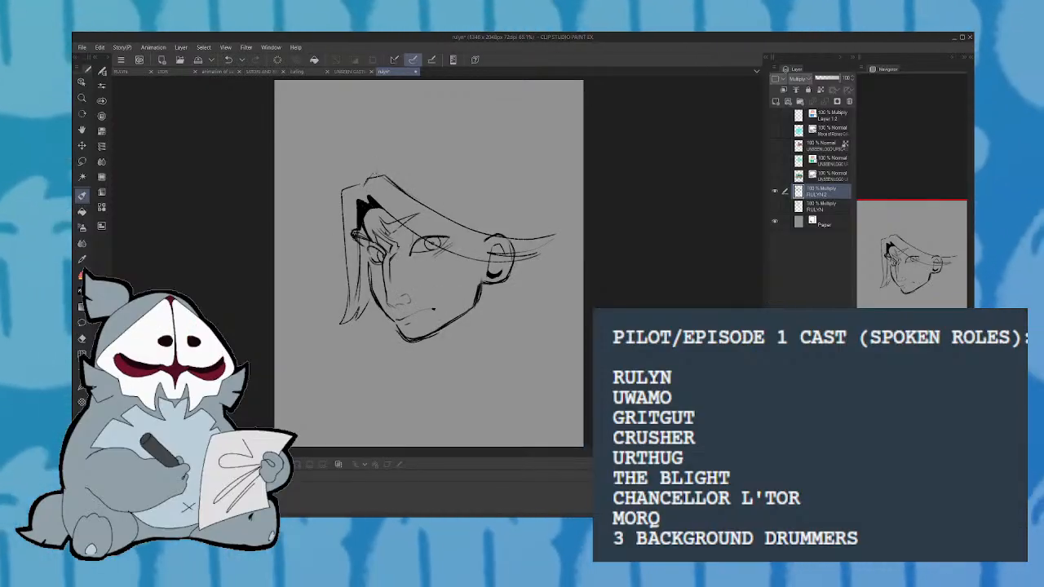
Try a crown line sweeping back from the parting and consult the casting call and SATORI AND RULYN artwork
drag(377, 175, 513, 146)
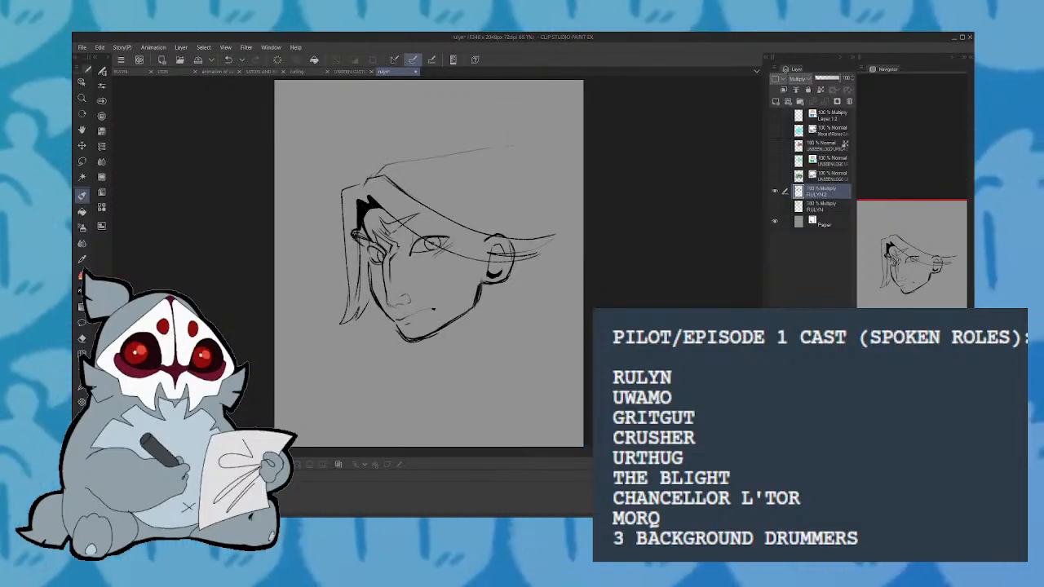
click(352, 71)
click(426, 72)
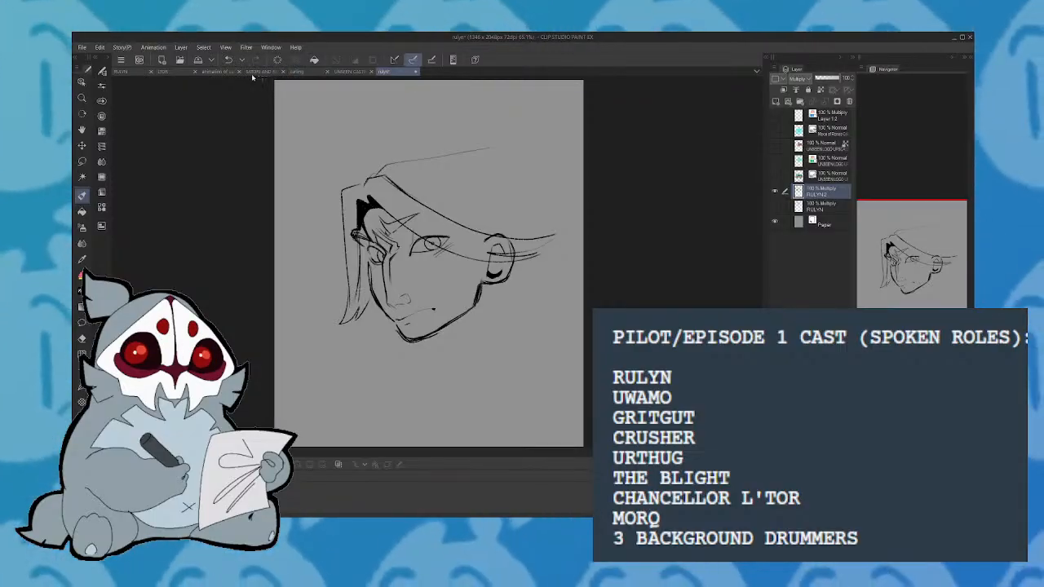
click(341, 72)
click(269, 72)
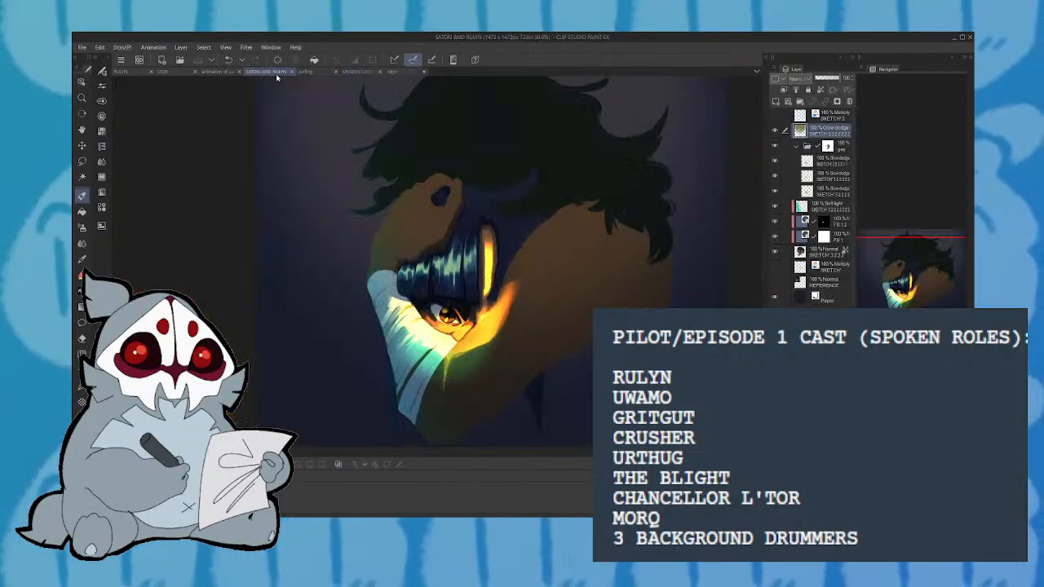
click(382, 72)
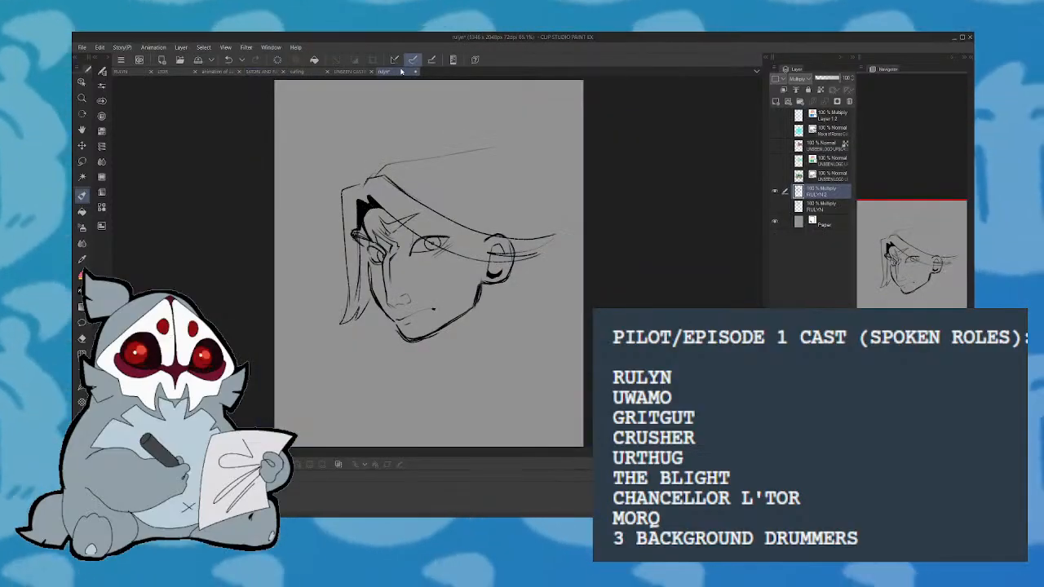
Consult the casting call and RULYN head sheet, and draw the crown from the parting over the skull and down behind the ear
drag(379, 171, 447, 153)
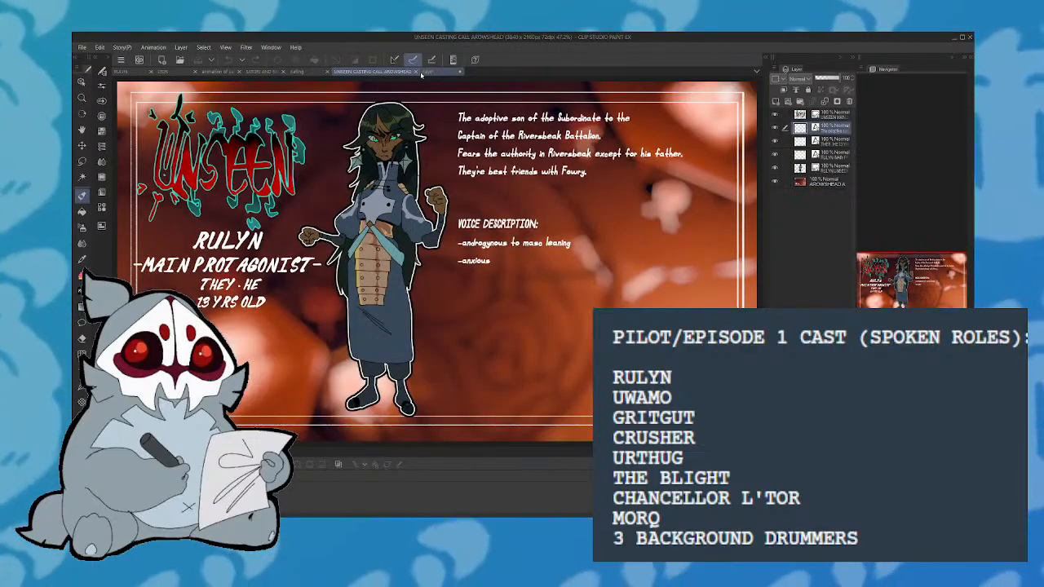
click(351, 72)
click(430, 72)
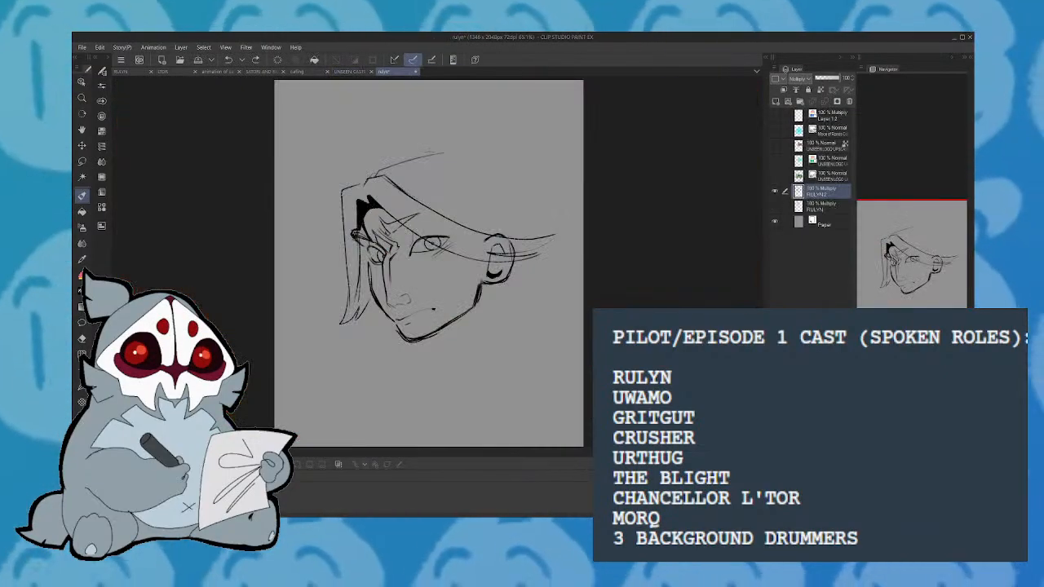
click(145, 71)
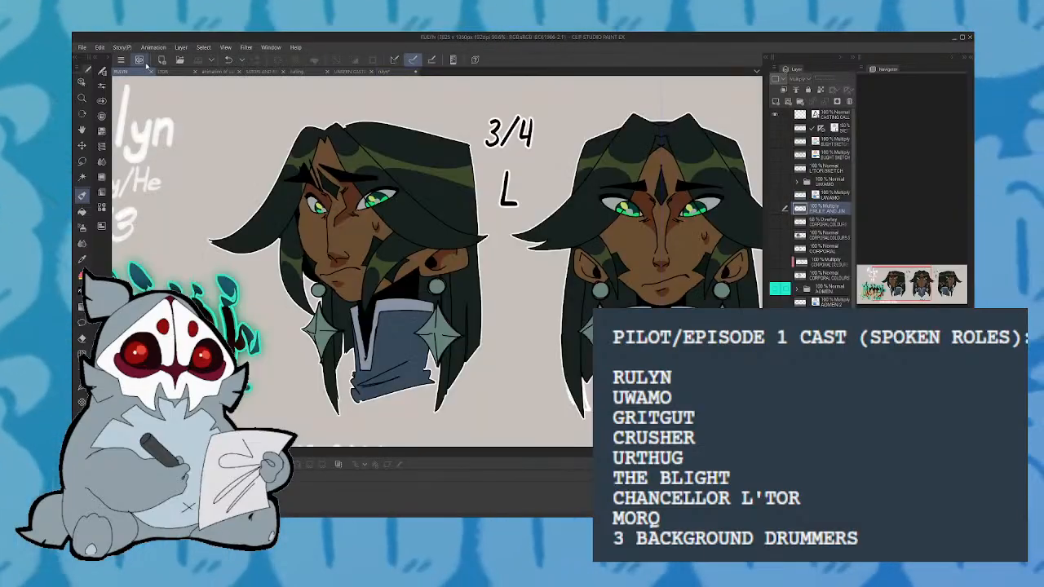
click(388, 71)
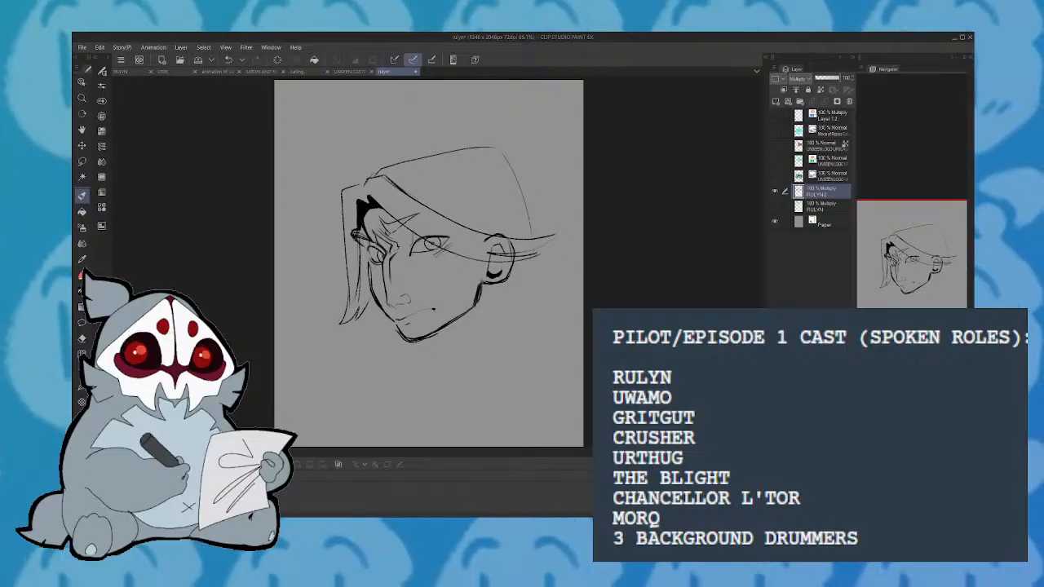
mouse_move(467, 150)
mouse_down()
mouse_move(535, 240)
mouse_move(541, 330)
mouse_up()
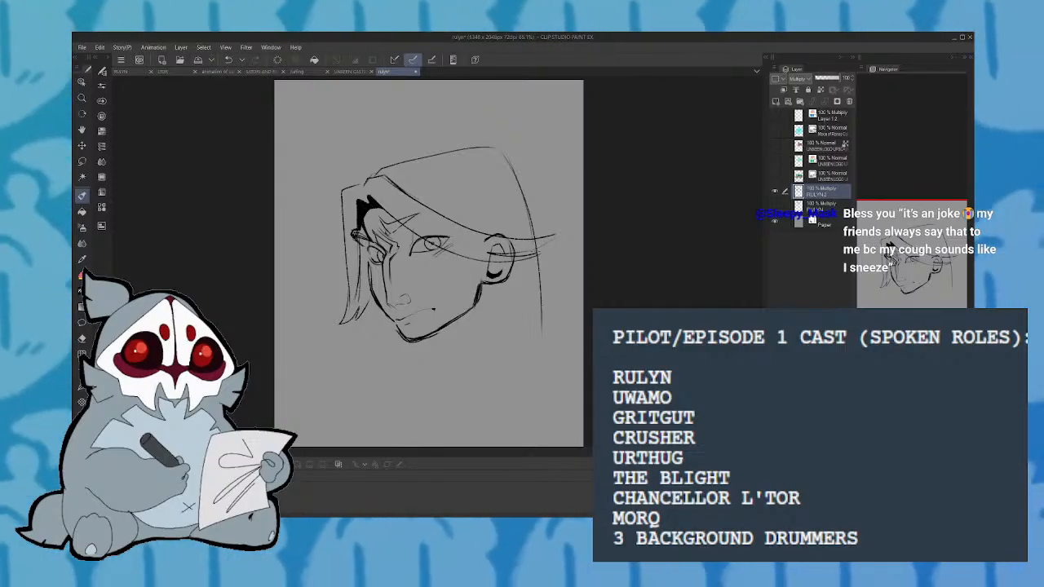
Try a hair lock falling from the temple across the near cheek, check it mirrored, and undo it
drag(462, 252, 458, 376)
key(h)
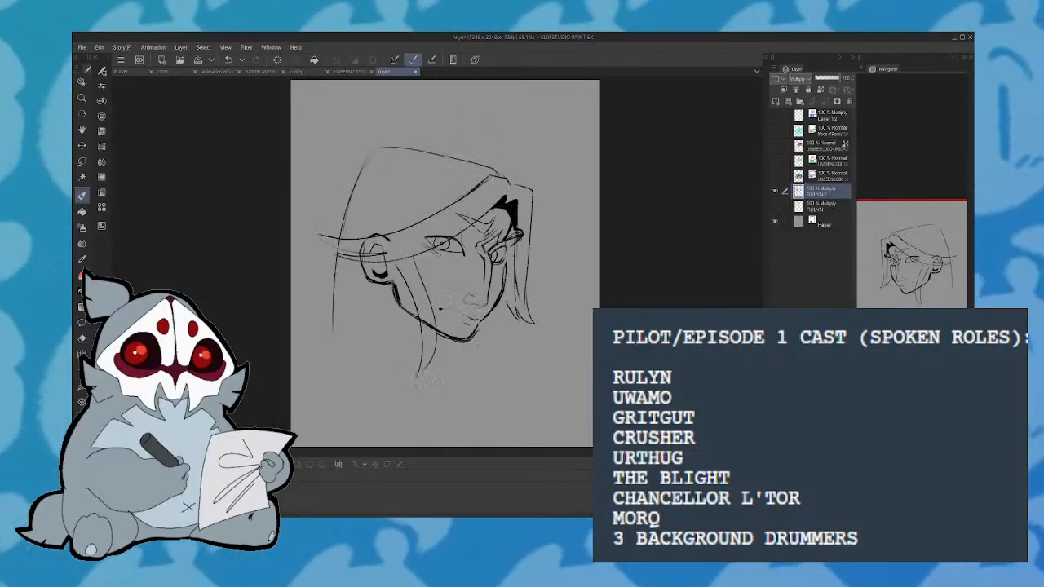
key(ctrl+z)
key(ctrl+z)
In mirrored view, draw a curved lock across the near cheek past the jaw and a pointed lock below the far cheek
drag(423, 249, 428, 364)
drag(487, 308, 484, 363)
mouse_move(481, 367)
mouse_down()
mouse_move(500, 339)
mouse_move(509, 274)
mouse_up()
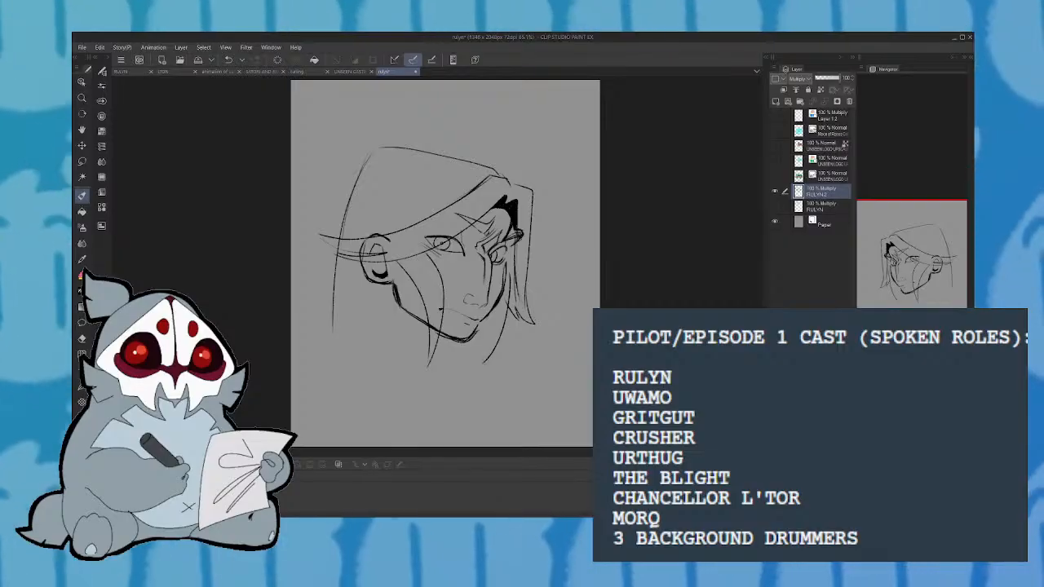
drag(492, 317, 483, 368)
drag(504, 304, 482, 369)
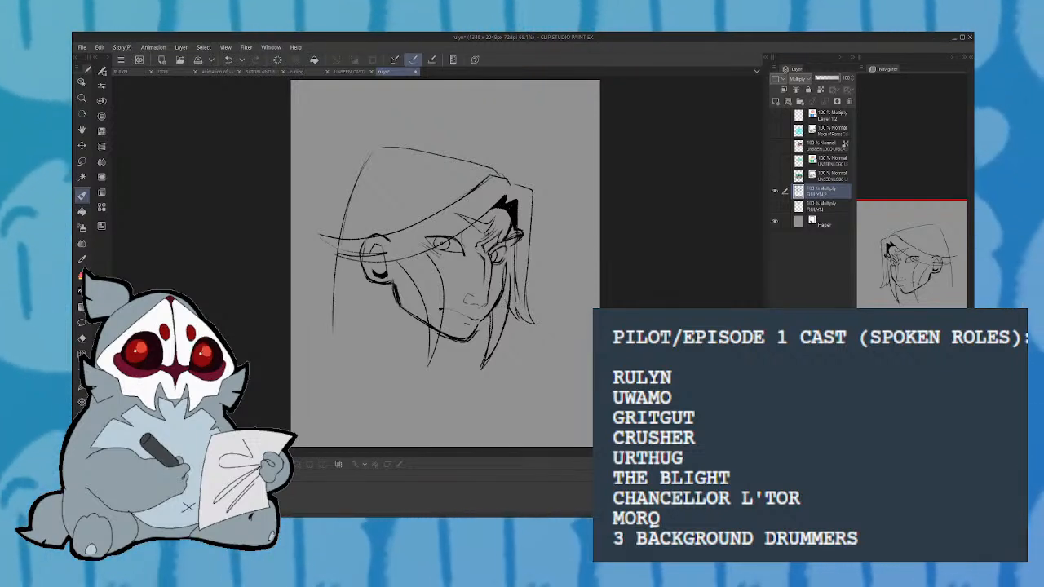
key(h)
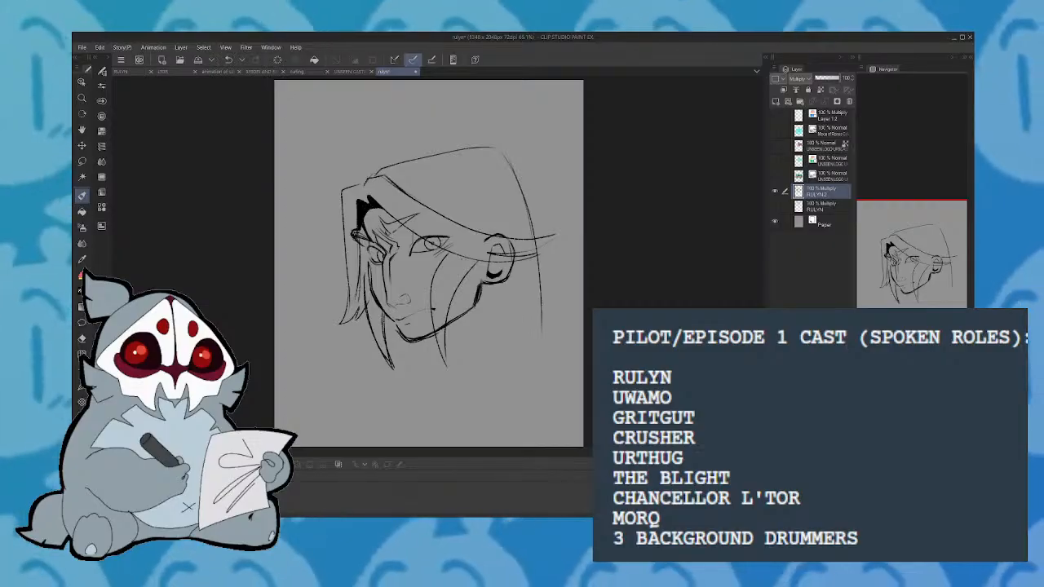
Consult the RULYN head sheet, try long layered back hair hanging below the ear, and undo it
click(137, 73)
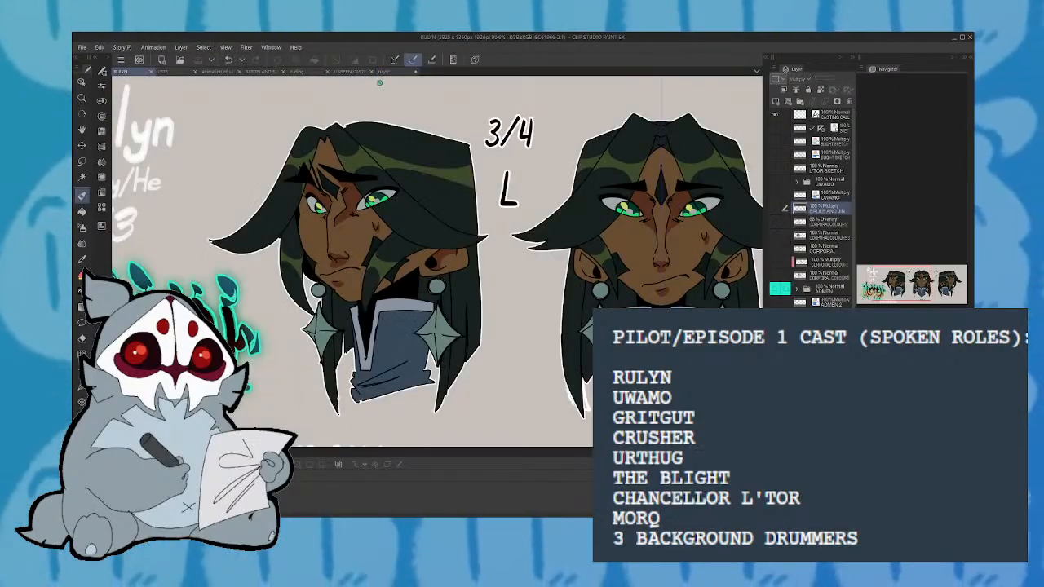
click(394, 72)
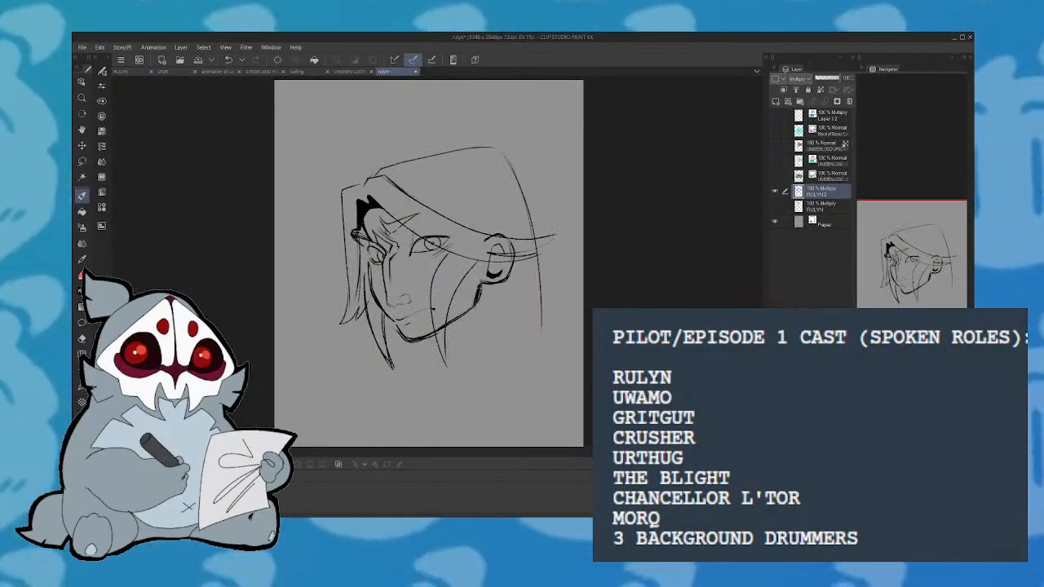
drag(480, 286, 481, 445)
drag(497, 414, 483, 444)
drag(904, 272, 907, 279)
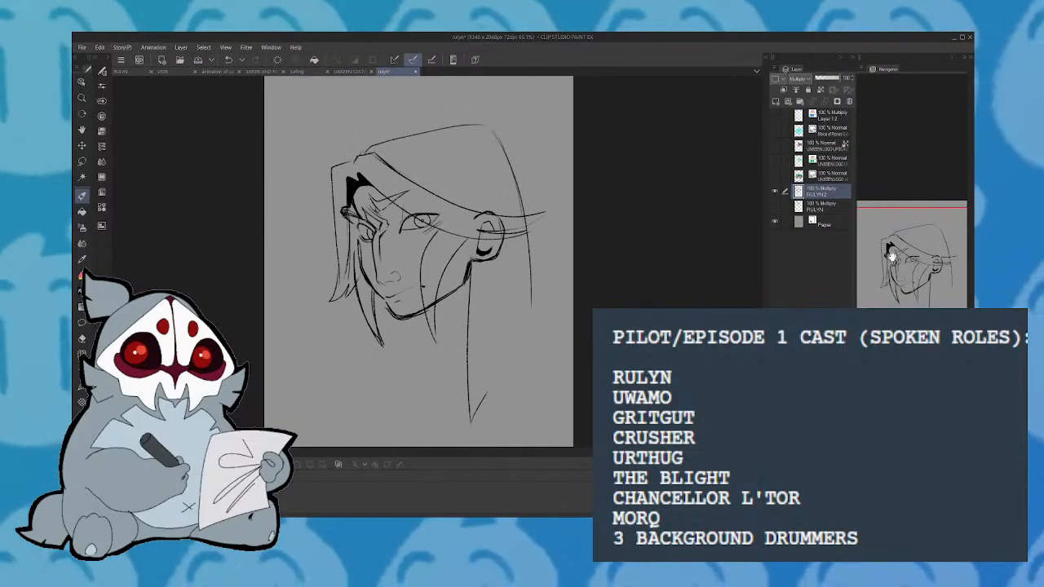
mouse_move(465, 444)
mouse_down()
mouse_move(483, 416)
mouse_move(495, 285)
mouse_move(487, 396)
mouse_move(517, 286)
mouse_up()
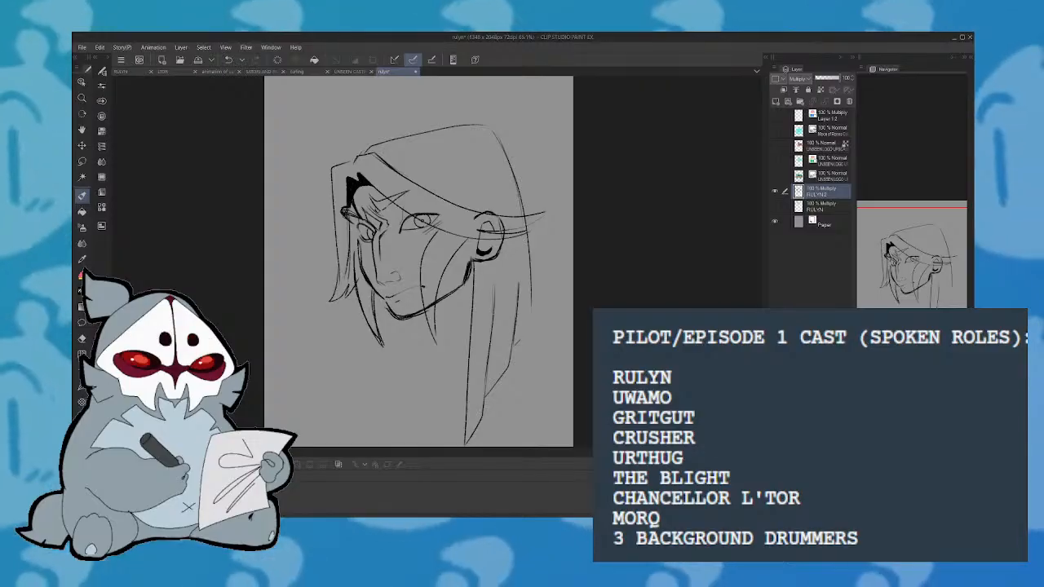
key(h)
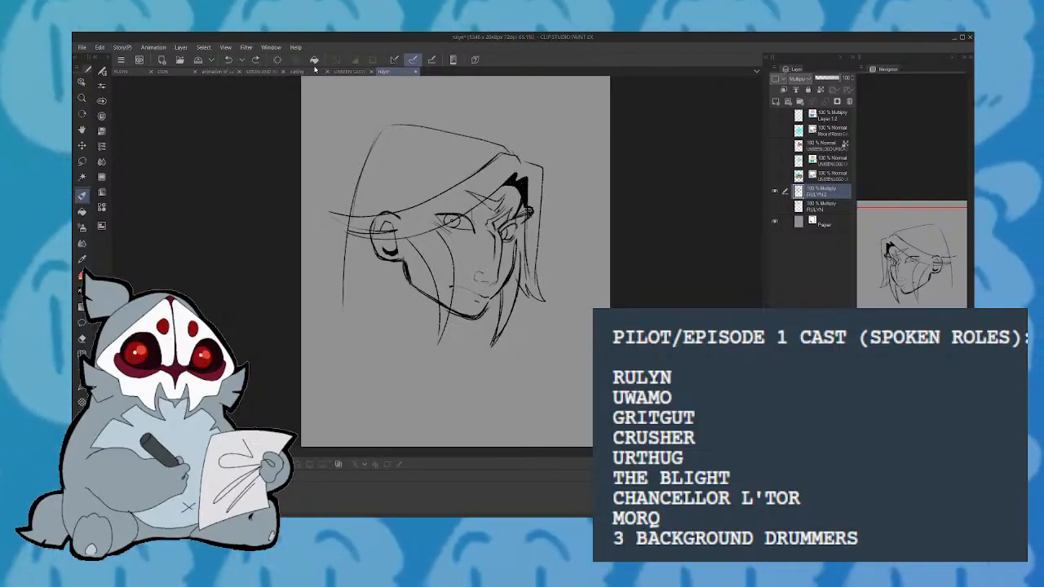
Scale the whole head sketch down on the canvas and restate the rounded back of the crown
drag(866, 262, 866, 269)
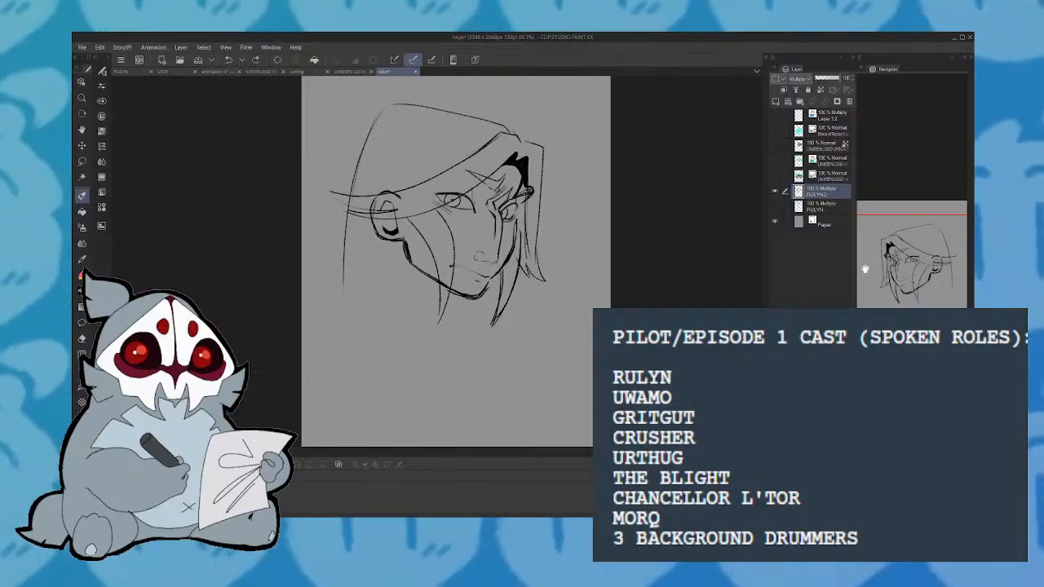
key(ctrl+t)
drag(330, 336, 372, 278)
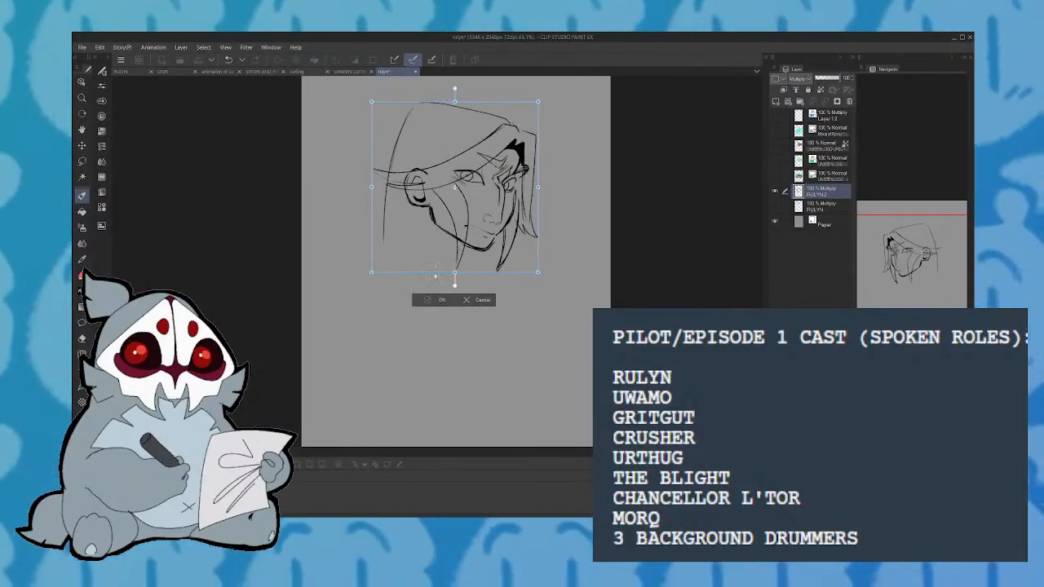
key(Return)
mouse_move(387, 173)
mouse_down()
mouse_move(419, 109)
mouse_move(465, 104)
mouse_up()
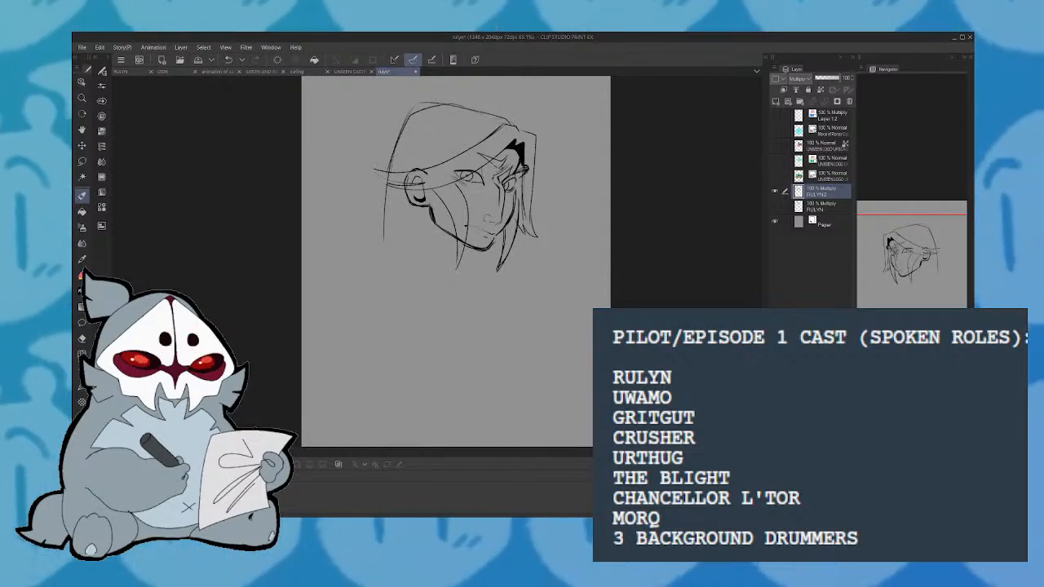
Unmirror the view, scale the head sketch down further, and tilt it slightly counterclockwise
key(h)
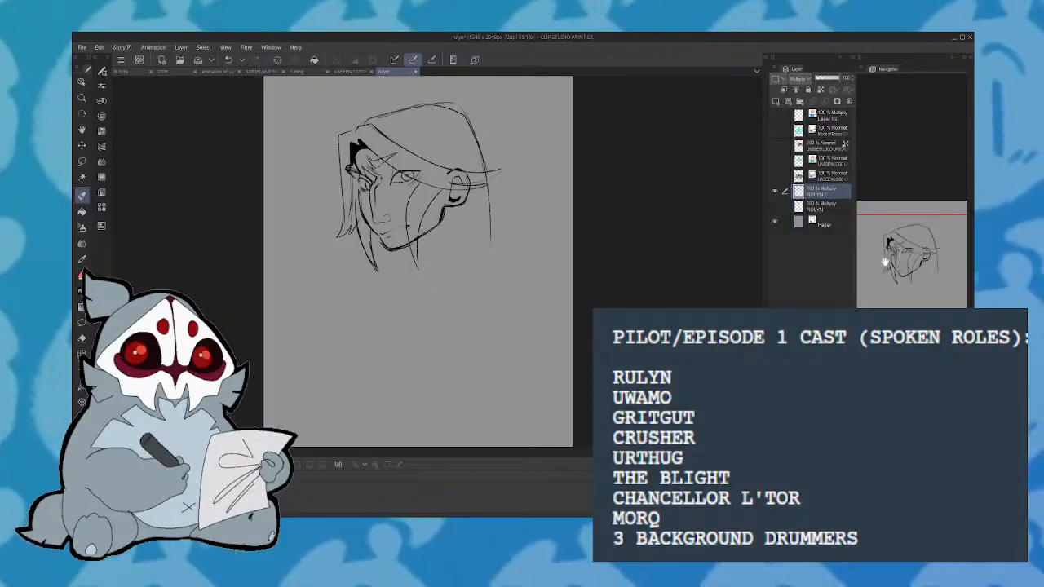
drag(886, 260, 903, 263)
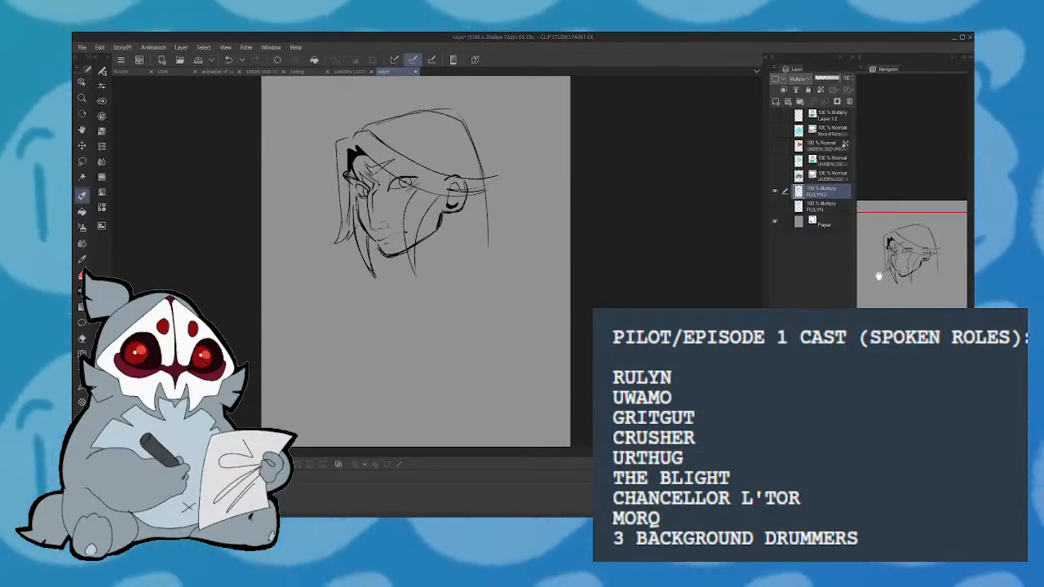
drag(903, 279, 911, 281)
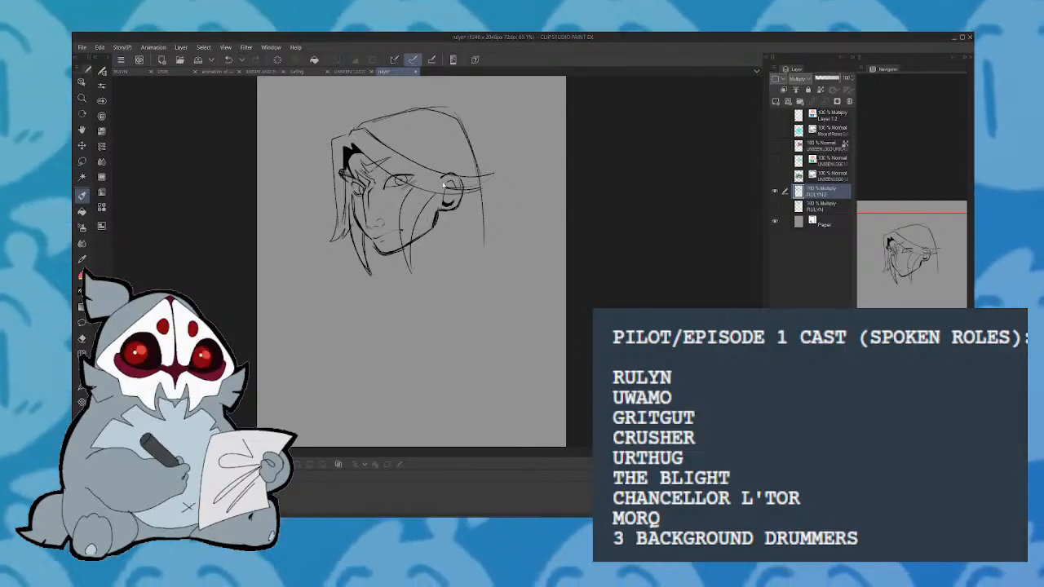
key(ctrl+t)
drag(495, 192, 479, 200)
drag(483, 257, 473, 253)
click(381, 288)
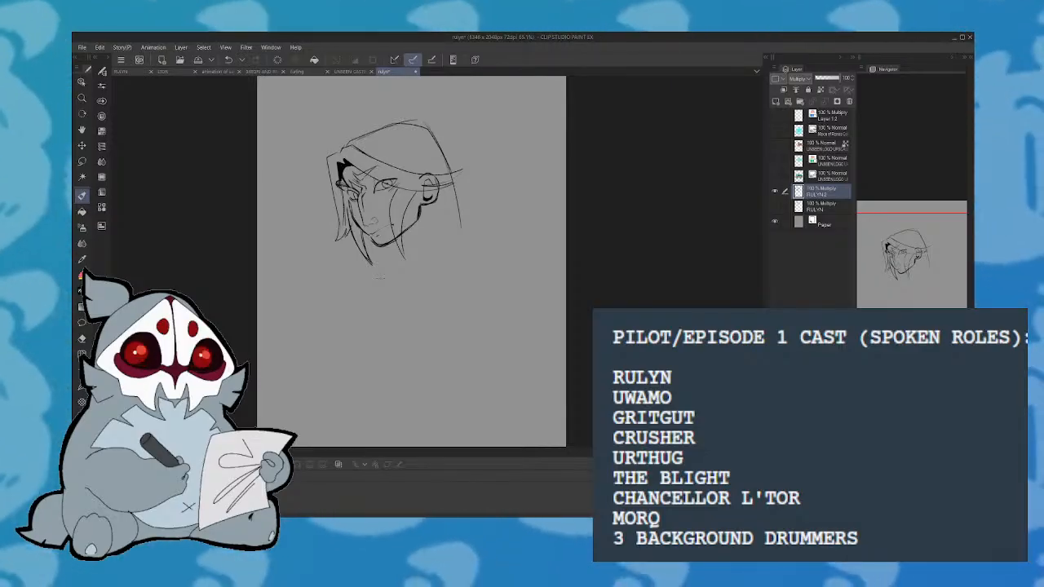
Shrink the head sketch slightly more and move it higher on the canvas to leave room below
key(ctrl+t)
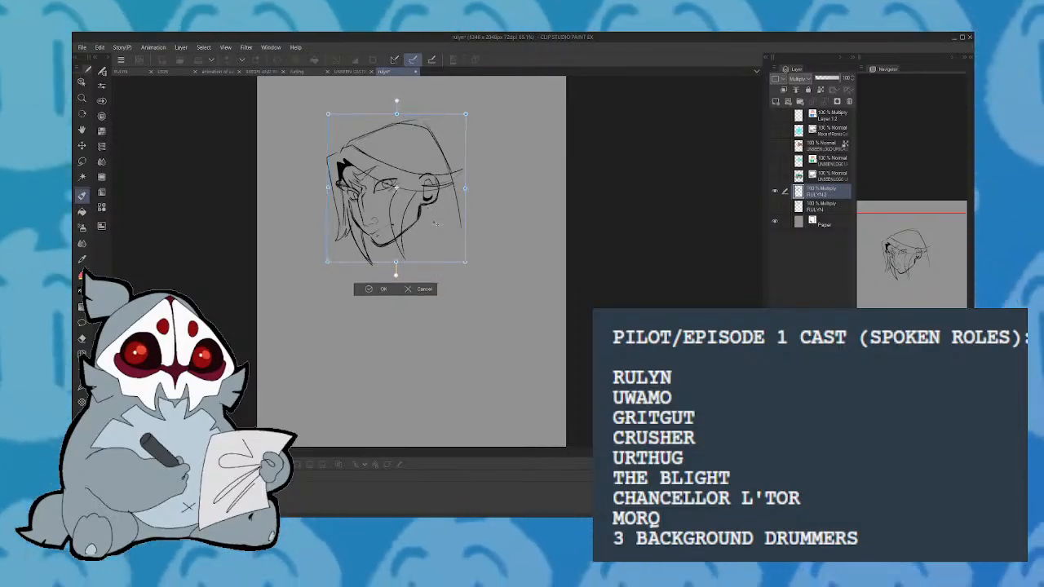
drag(434, 223, 447, 202)
mouse_move(478, 241)
mouse_down()
mouse_move(441, 215)
mouse_move(359, 264)
mouse_move(426, 230)
mouse_up()
click(393, 265)
key(ctrl+z)
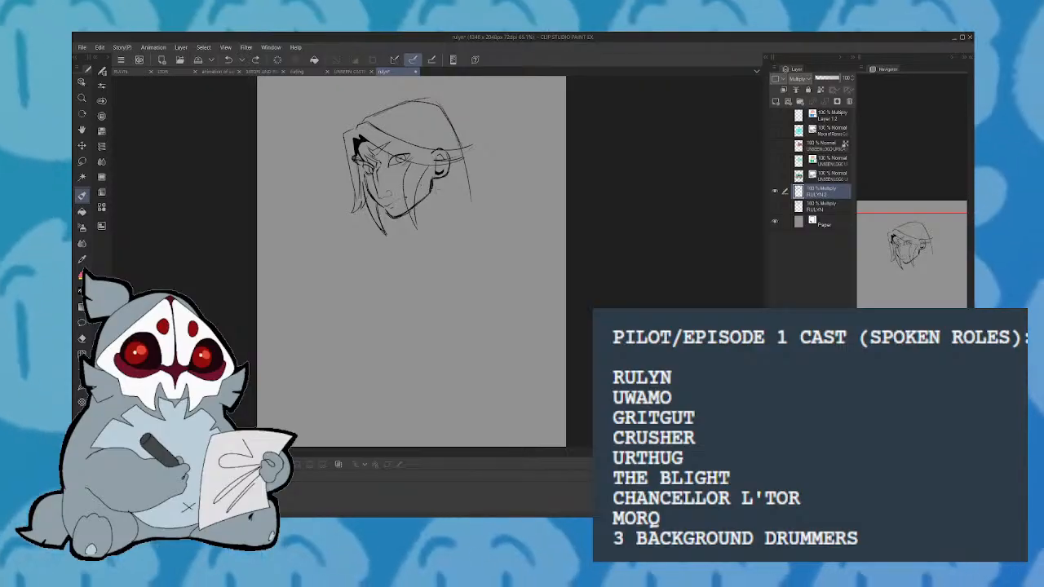
Try a long tapered hair lock hanging from below the ear and undo the attempts
drag(436, 181, 424, 306)
drag(444, 213, 424, 304)
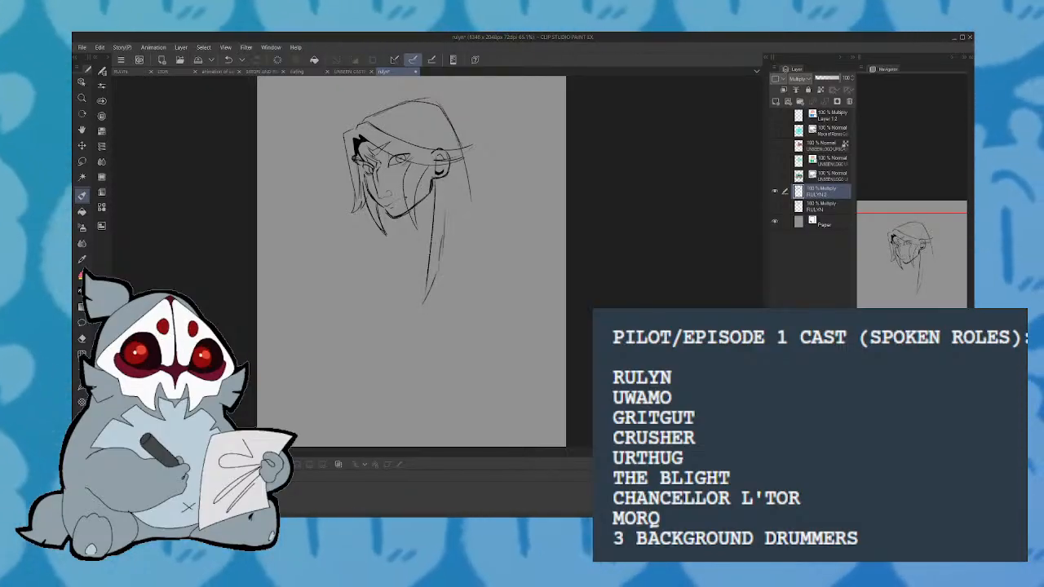
key(ctrl+z)
key(ctrl+z)
key(ctrl+z)
scroll(411, 261, up, 2)
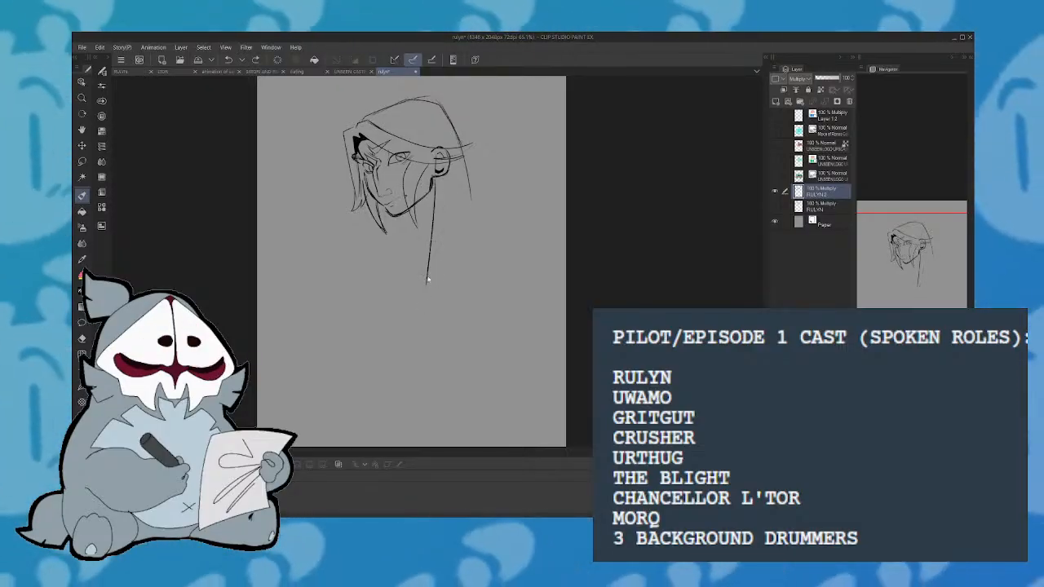
scroll(423, 326, down, 2)
key(ctrl+z)
Sketch long straight hair locks falling behind the ear and darken the back of the crown and outer hair edge
drag(431, 219, 431, 304)
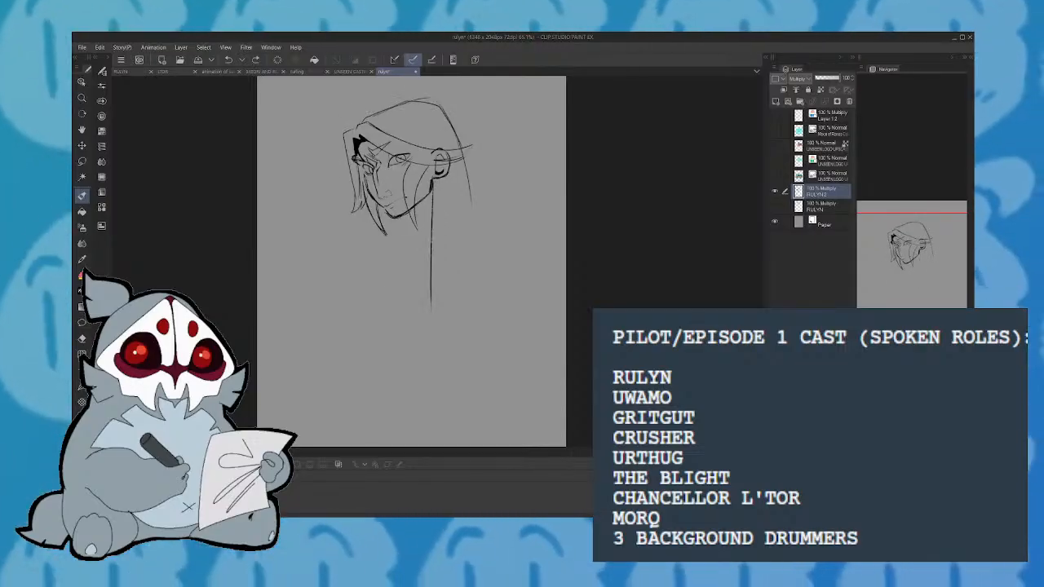
mouse_move(446, 209)
mouse_down()
mouse_move(448, 277)
mouse_move(459, 235)
mouse_move(470, 246)
mouse_up()
key(h)
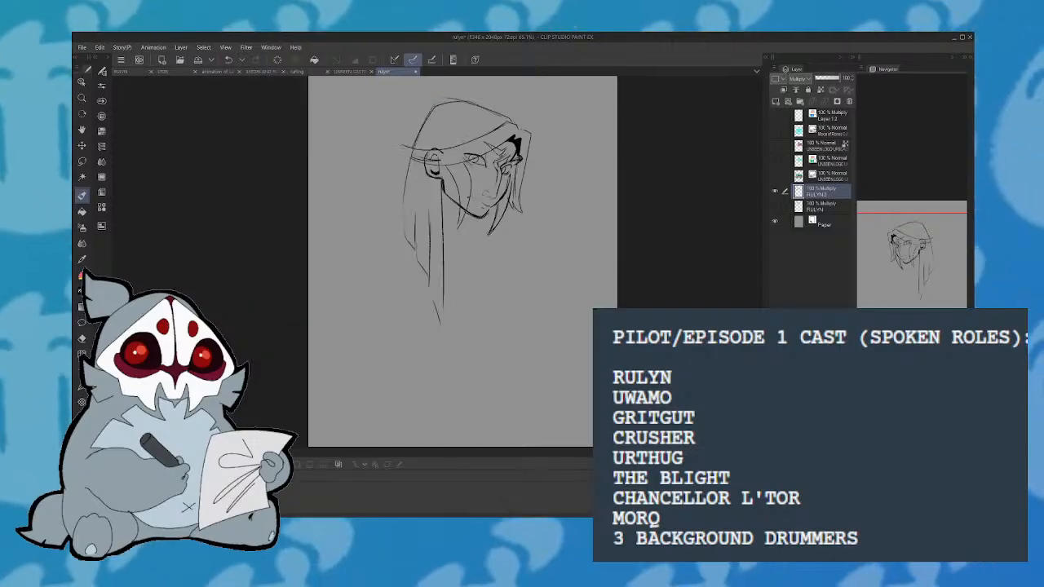
mouse_move(418, 151)
mouse_down()
mouse_move(415, 124)
mouse_move(446, 104)
mouse_up()
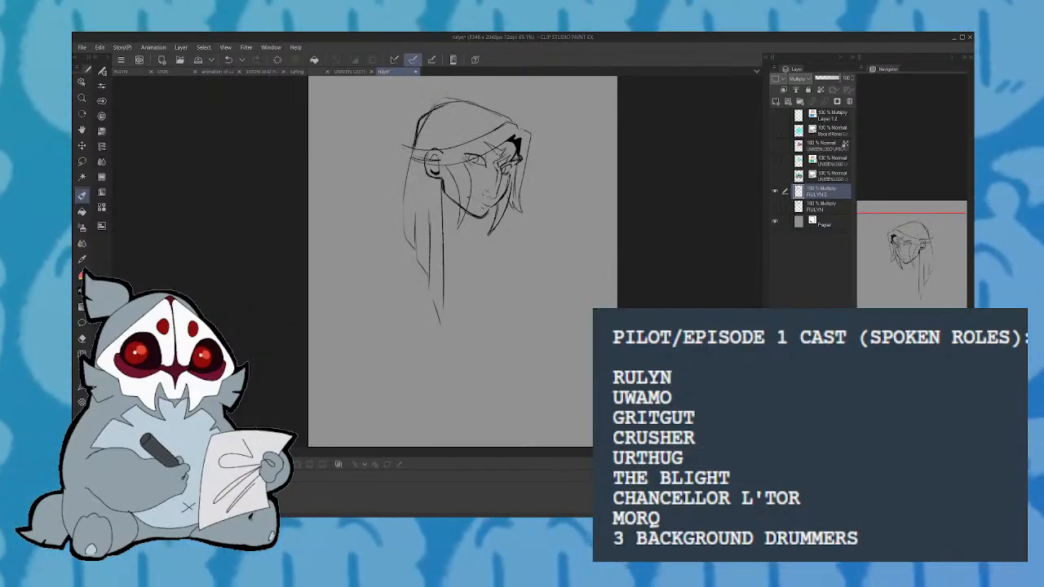
drag(409, 156, 403, 241)
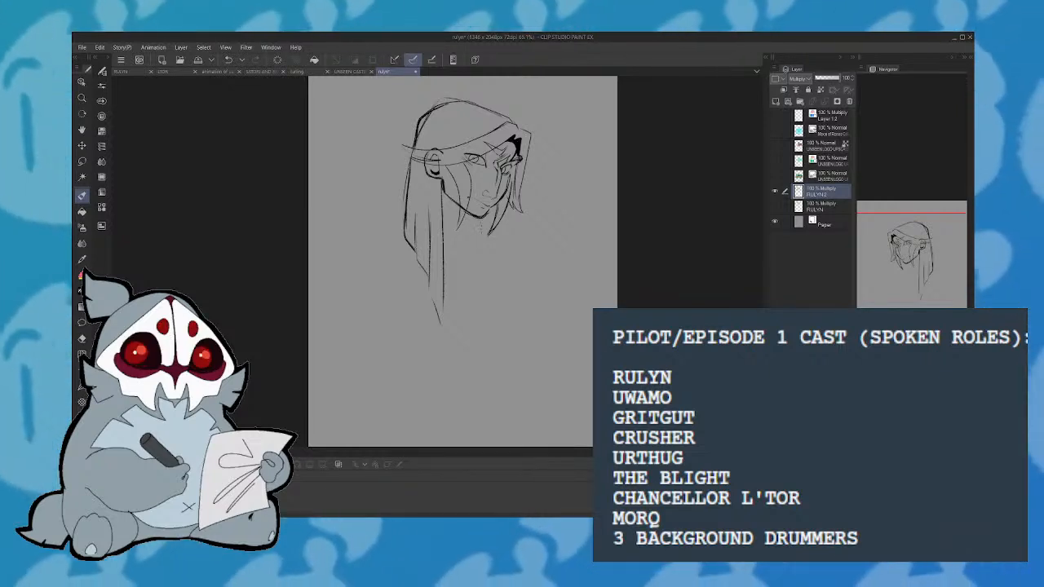
Sketch a long pointed hair lock hanging below the chin and thicken its front edge
mouse_move(481, 230)
mouse_down()
mouse_move(478, 309)
mouse_move(470, 269)
mouse_move(470, 293)
mouse_up()
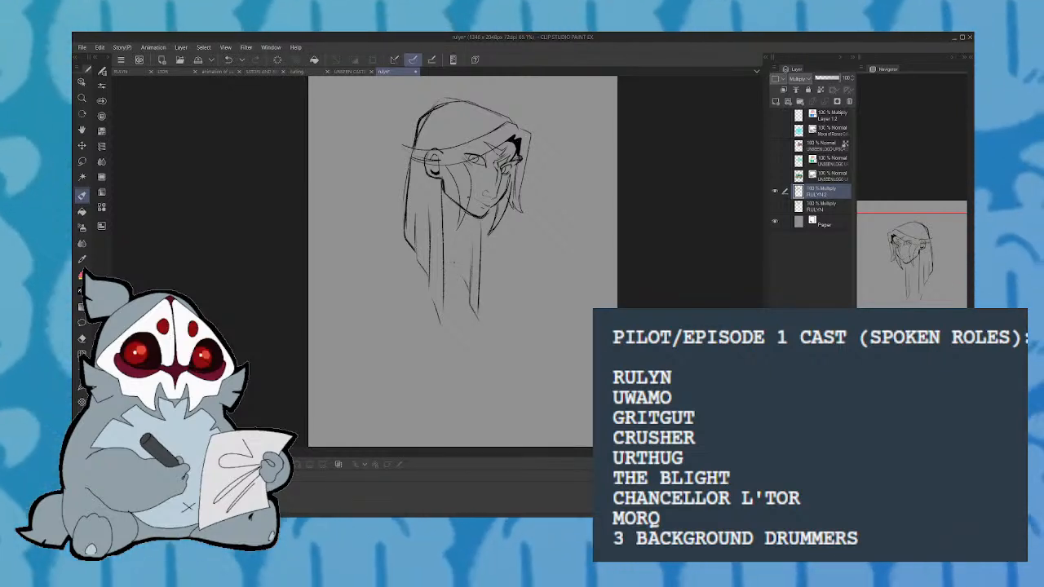
key(h)
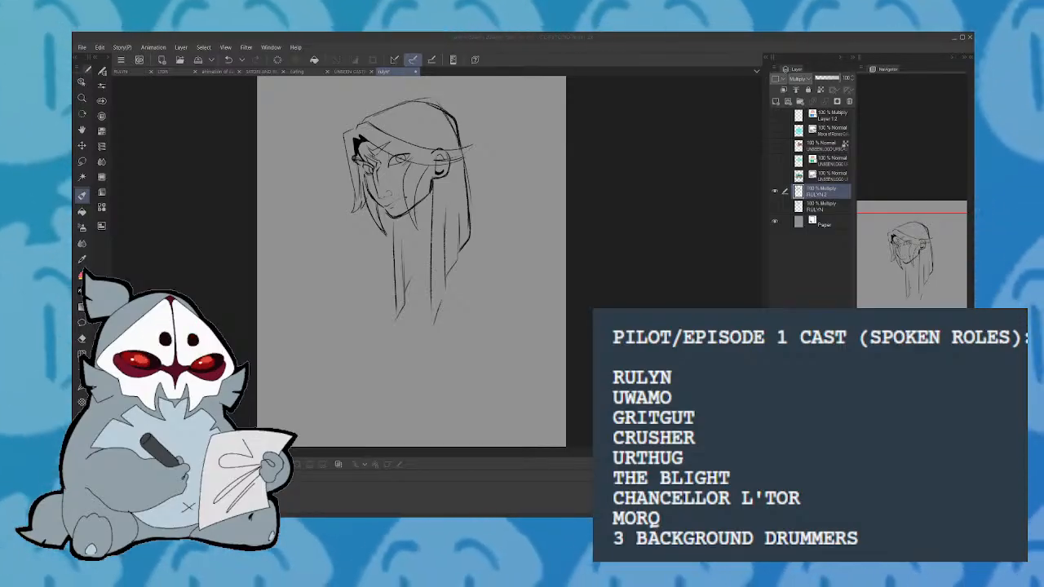
drag(393, 219, 394, 258)
mouse_move(394, 280)
mouse_down()
mouse_move(397, 329)
mouse_move(408, 280)
mouse_up()
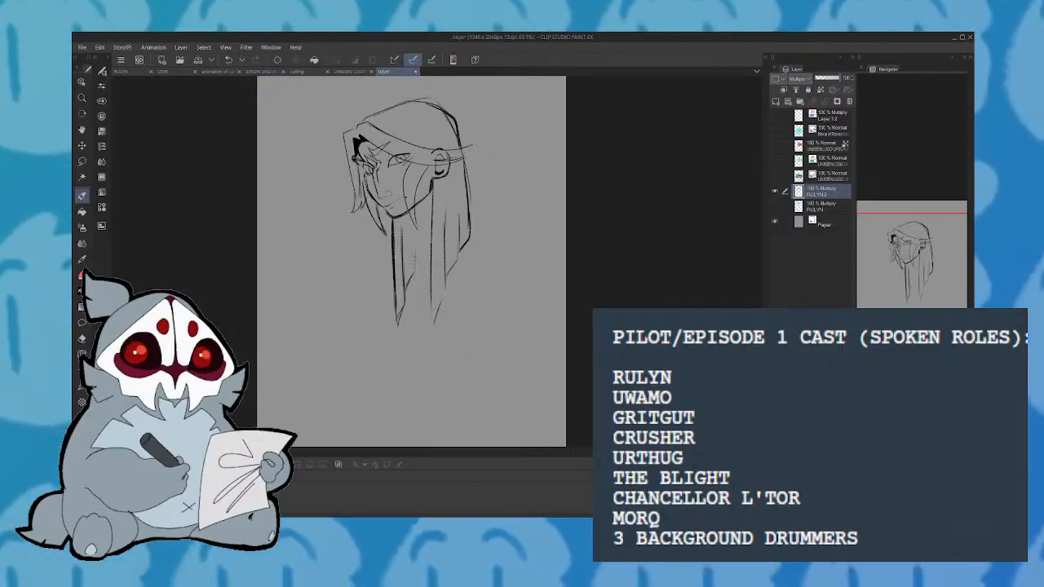
Check the head in mirrored and normal view while reworking the short neck line under the jaw
key(h)
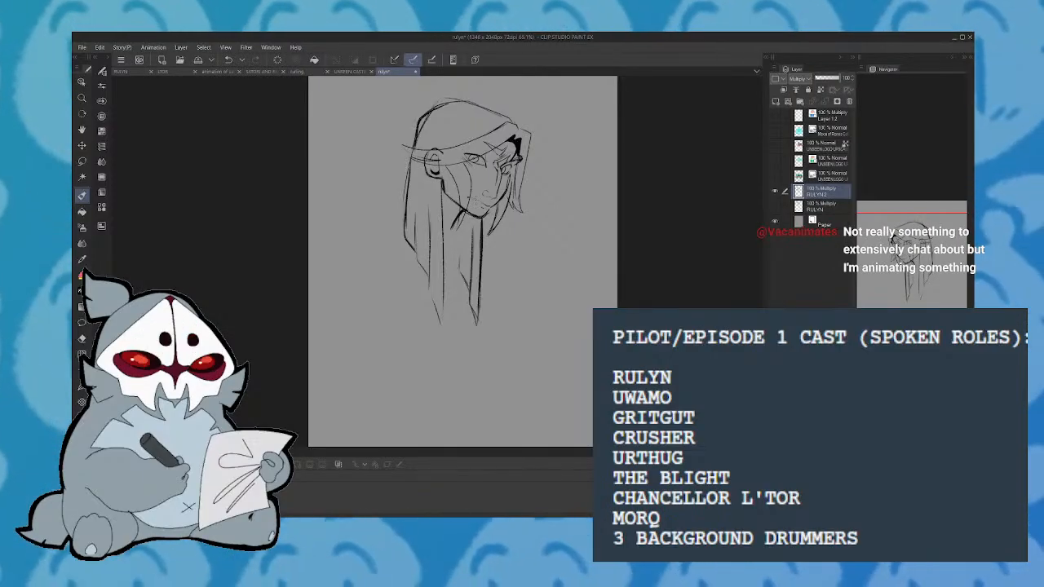
key(h)
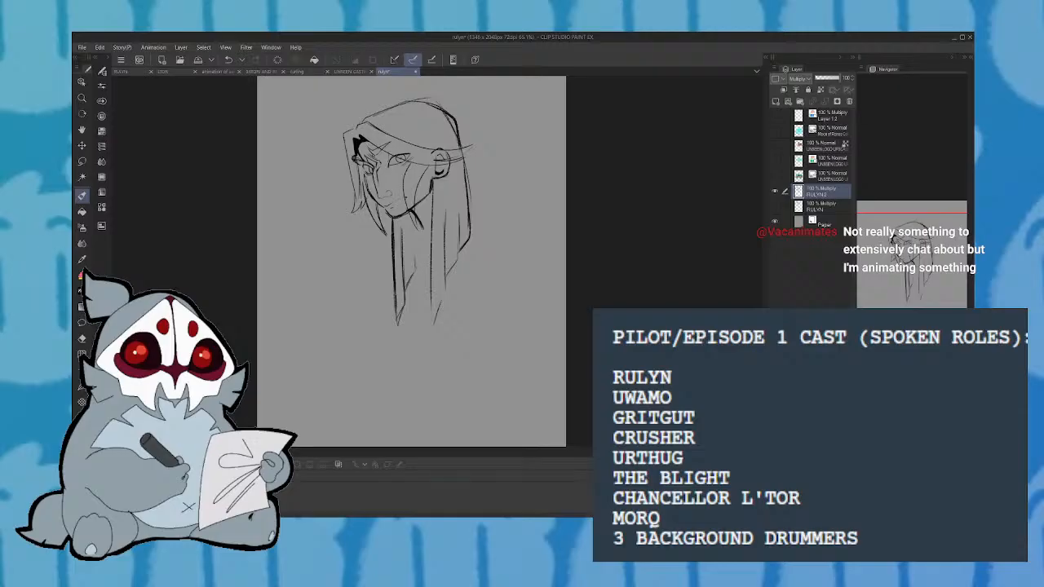
key(ctrl+z)
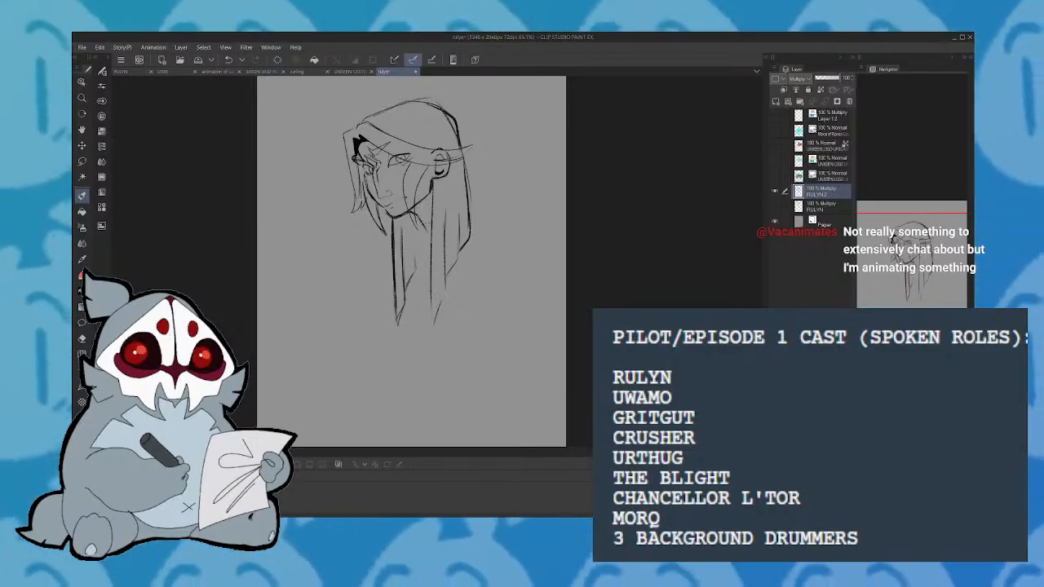
key(h)
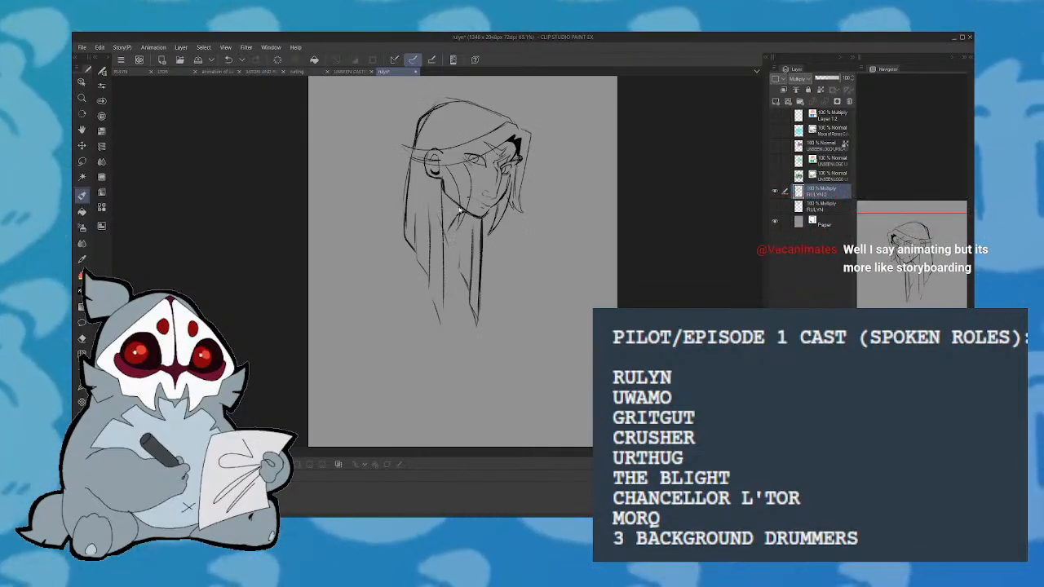
key(h)
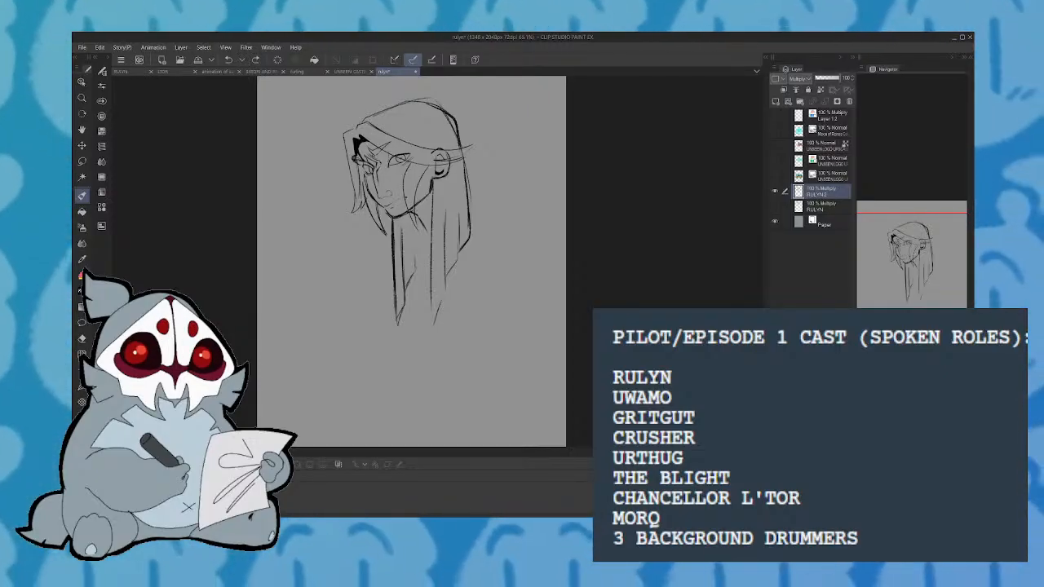
drag(932, 265, 931, 270)
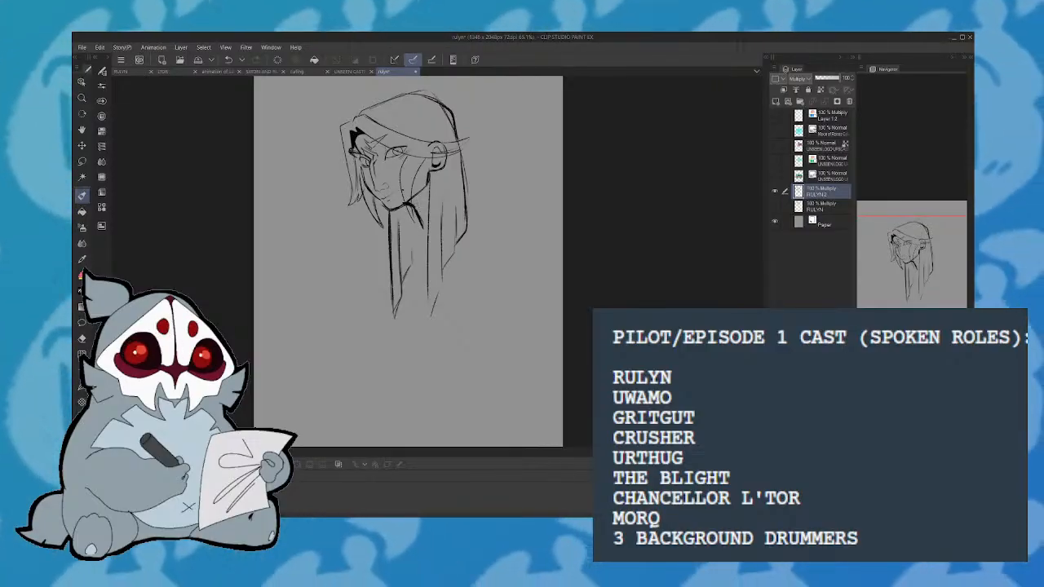
key(h)
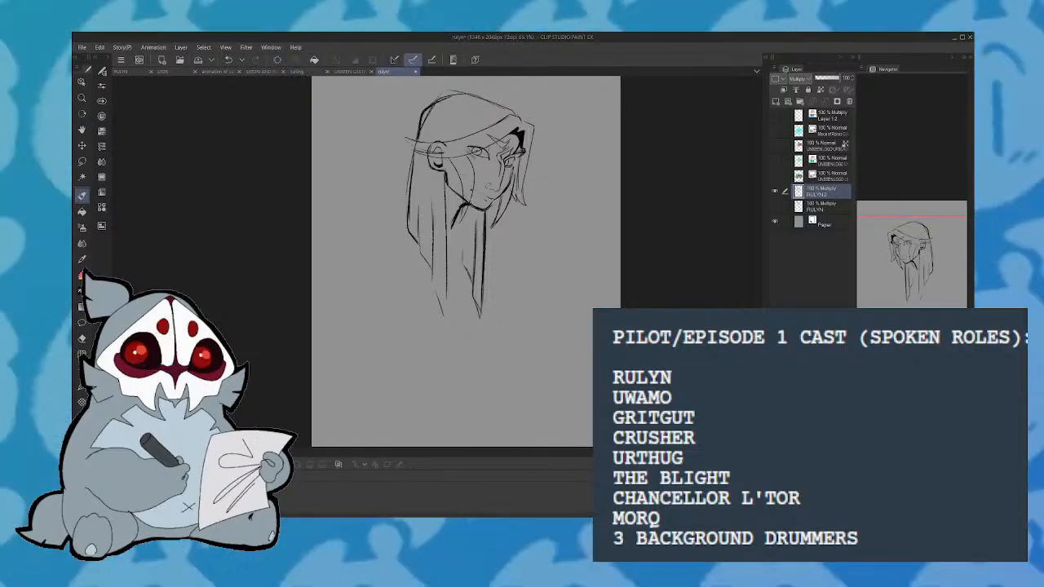
key(h)
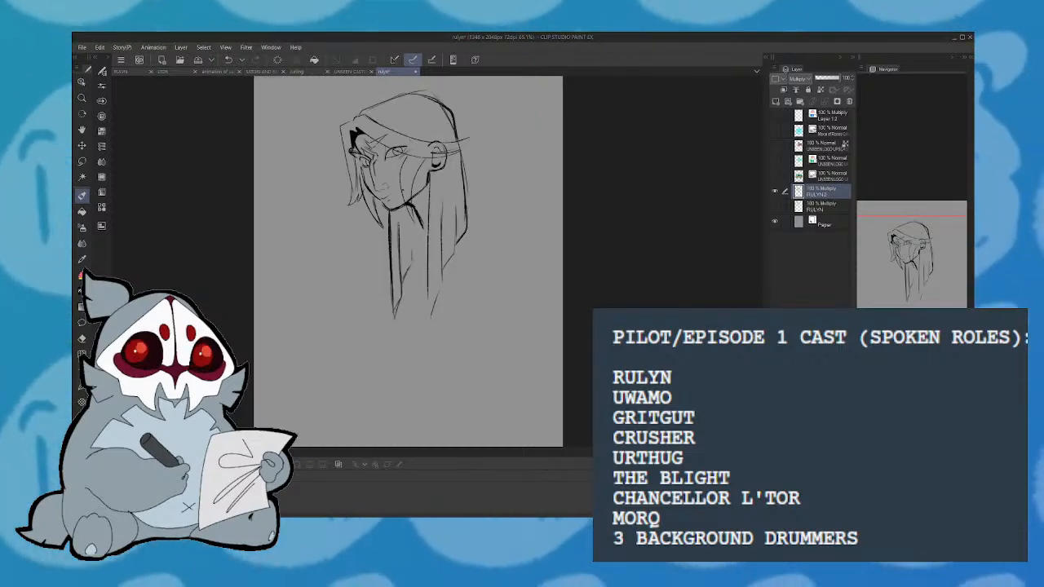
Try a neck line running into a rounded shoulder below the chin and undo it
mouse_move(421, 219)
mouse_down()
mouse_move(411, 246)
mouse_move(417, 239)
mouse_up()
drag(362, 266, 355, 310)
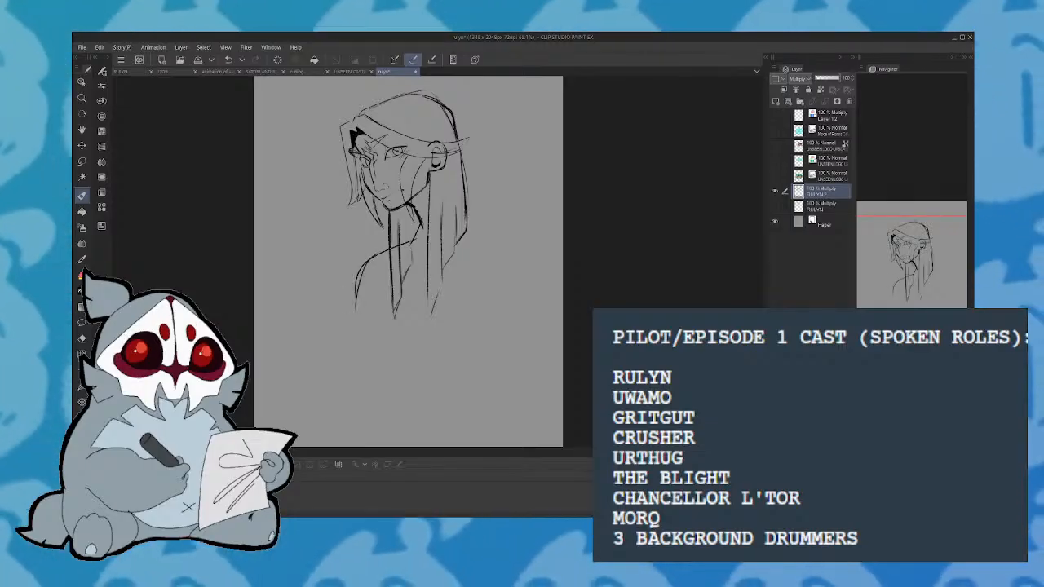
key(ctrl+z)
key(ctrl+z)
key(ctrl+z)
key(ctrl+z)
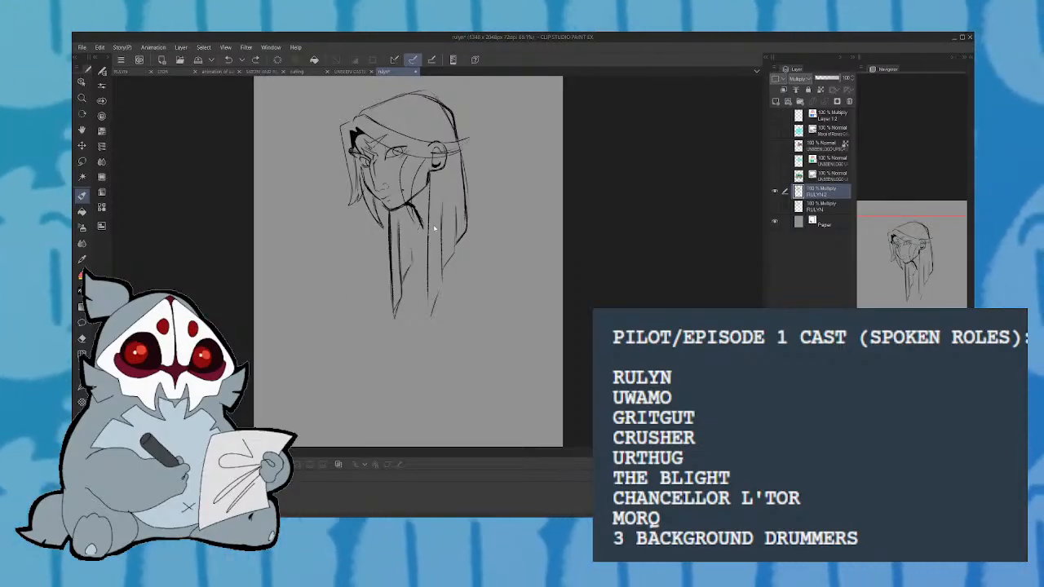
Undo the long hair locks hanging behind the ear and below the chin
key(ctrl+z)
key(ctrl+z)
key(ctrl+z)
key(ctrl+z)
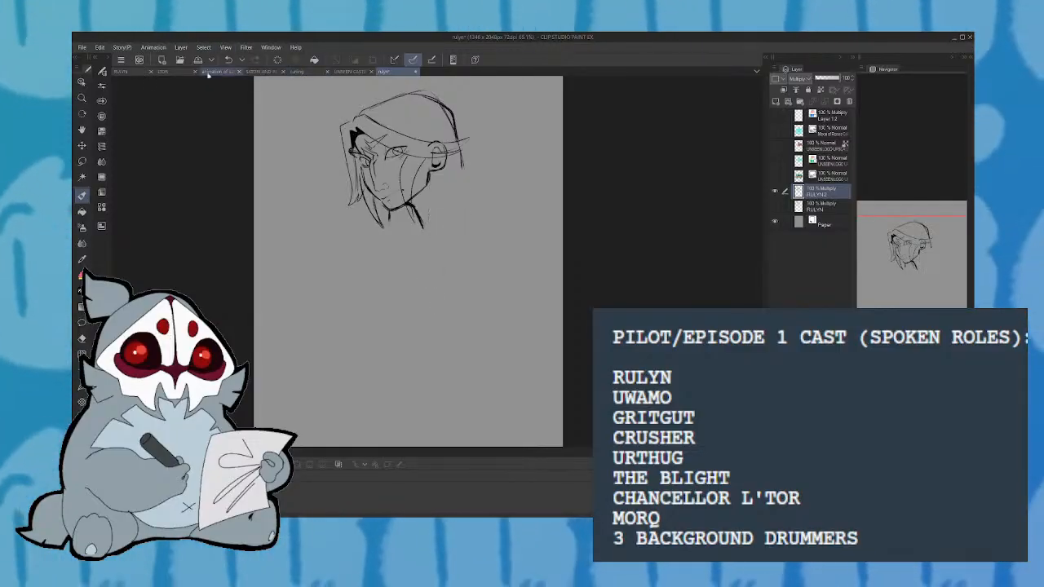
Consult the coloured Rulyn reference and sketch the earring as a round bead with a pointed diamond drop beneath the ear
click(147, 73)
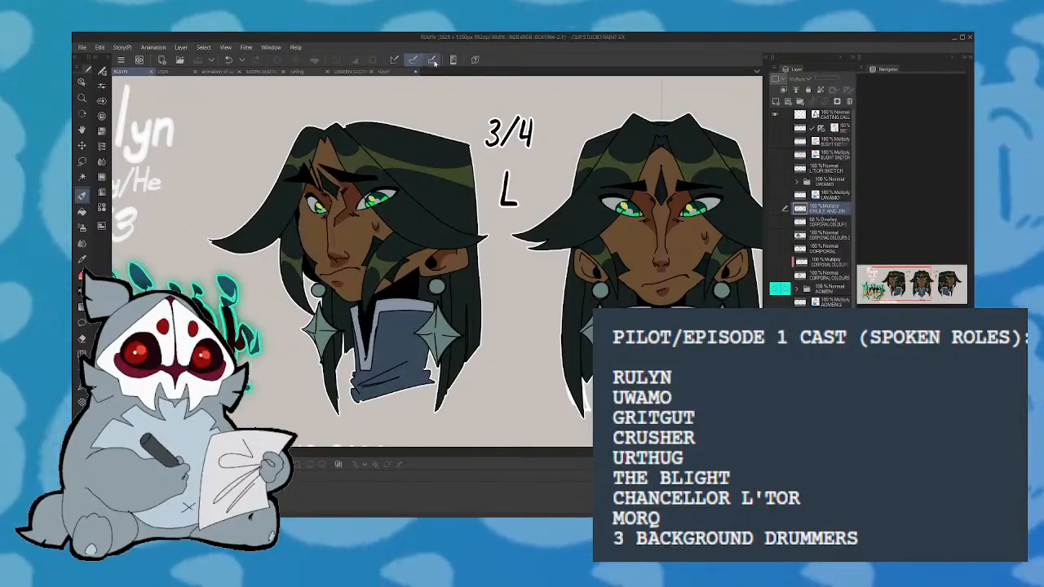
click(404, 72)
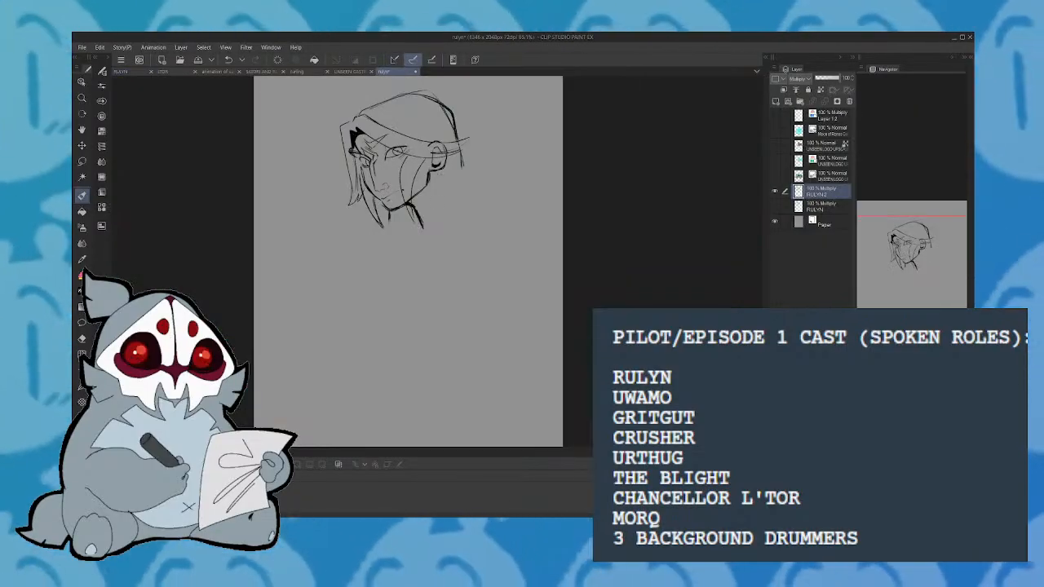
mouse_move(437, 171)
mouse_down()
mouse_move(439, 233)
mouse_move(441, 186)
mouse_move(435, 196)
mouse_up()
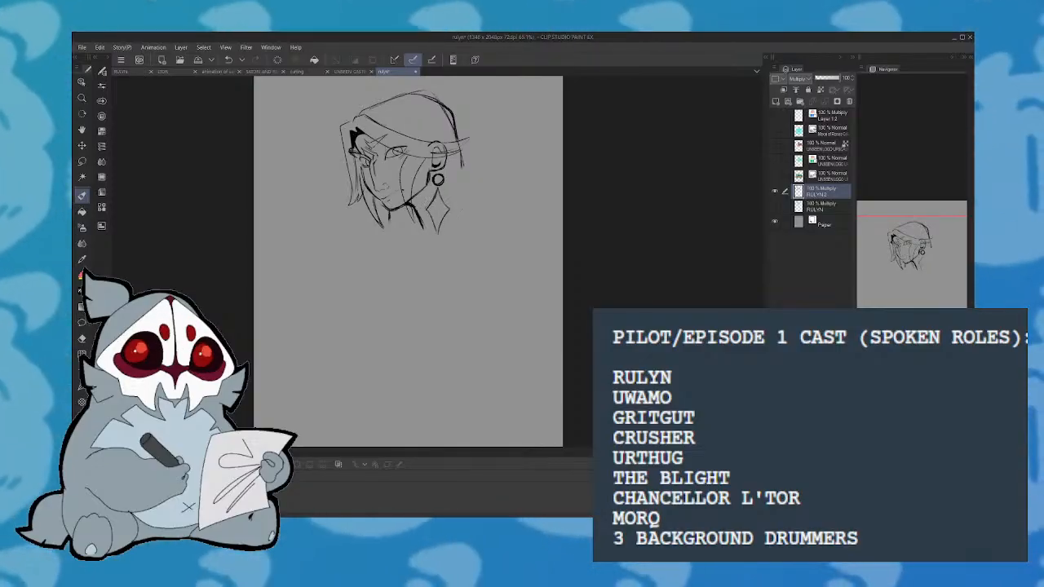
mouse_move(441, 236)
mouse_down()
mouse_move(453, 215)
mouse_move(426, 211)
mouse_move(434, 229)
mouse_move(434, 219)
mouse_up()
drag(433, 205, 435, 240)
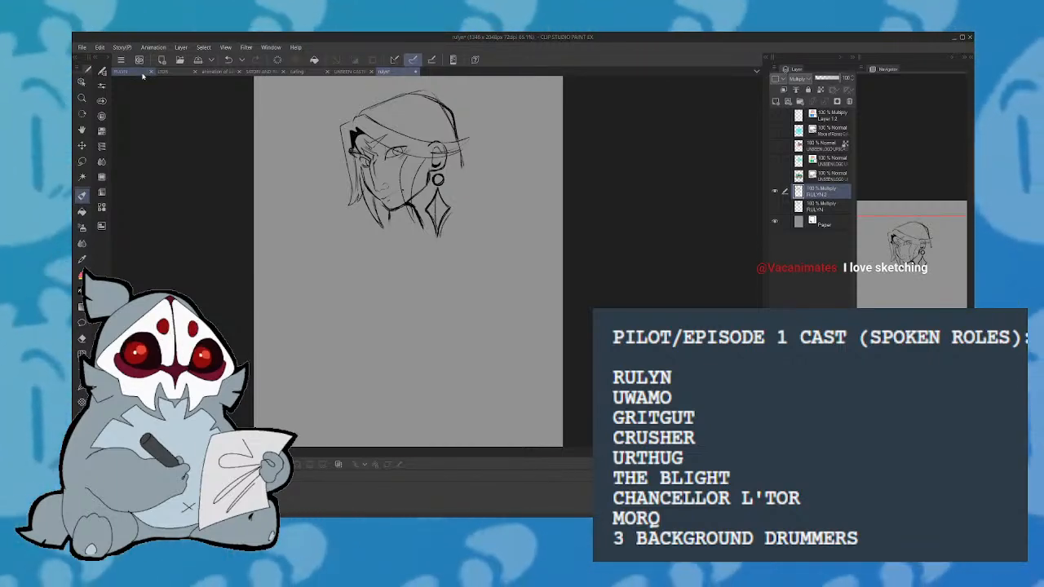
Check the Rulyn reference again and sketch a pointed hair flick sweeping outward past the ear, using the mirrored view
click(141, 71)
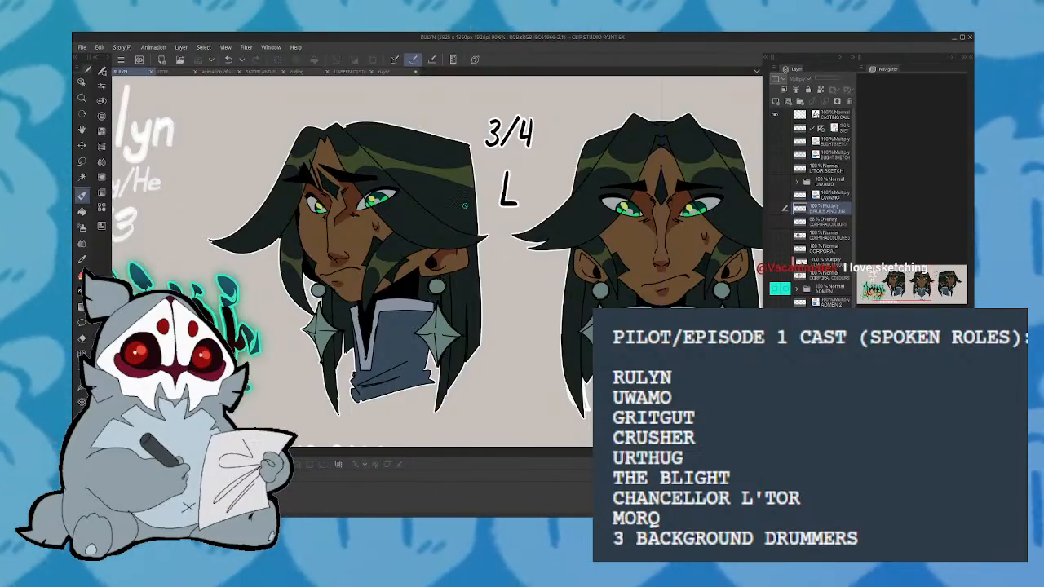
click(399, 70)
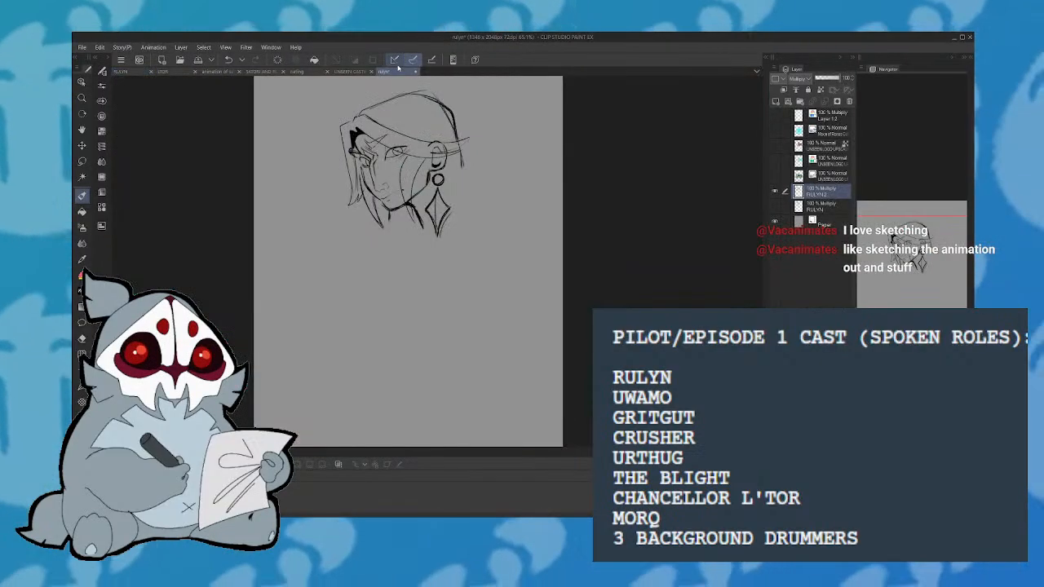
click(412, 59)
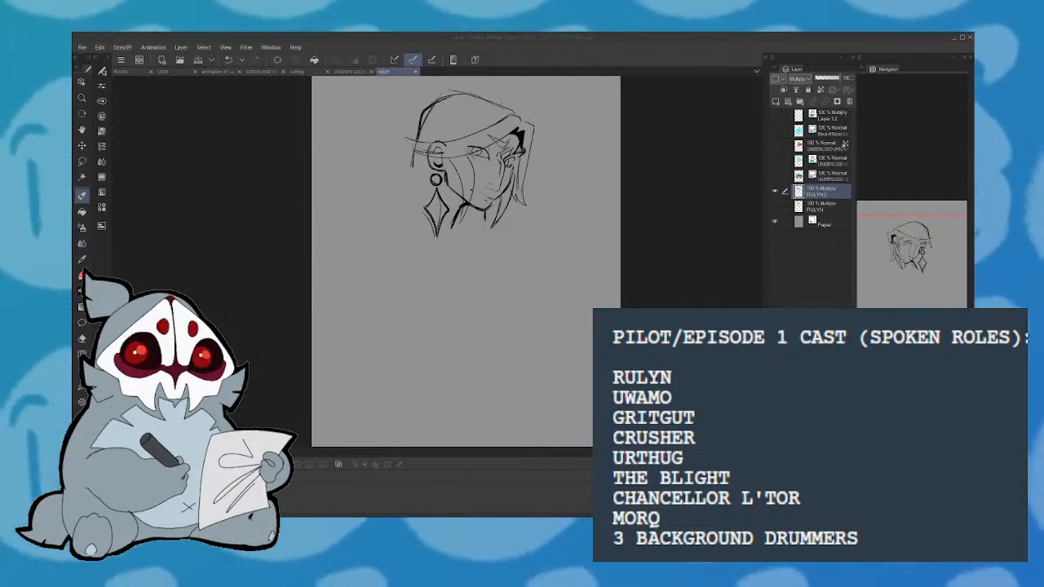
drag(908, 254, 867, 246)
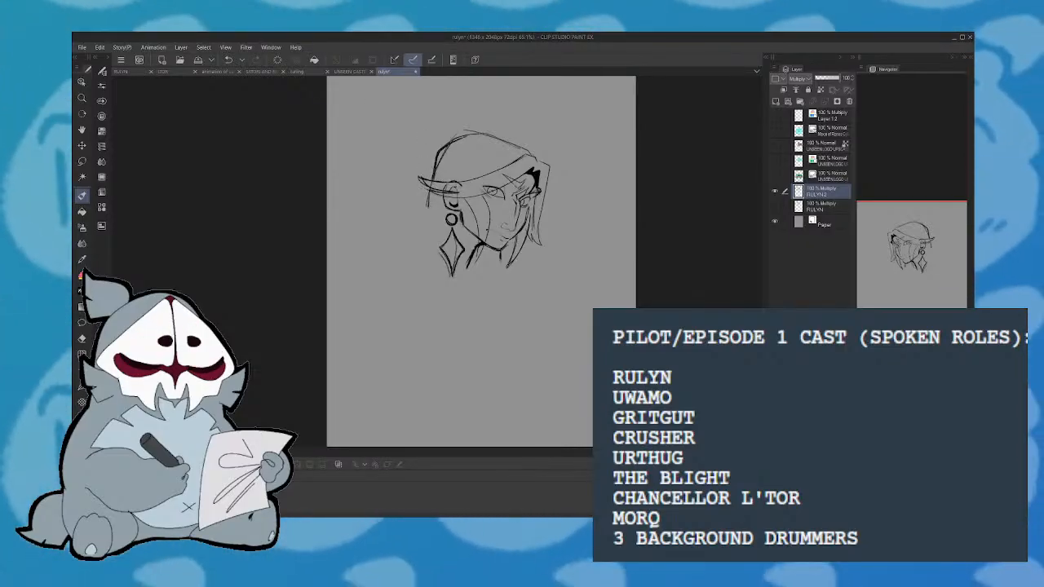
key(h)
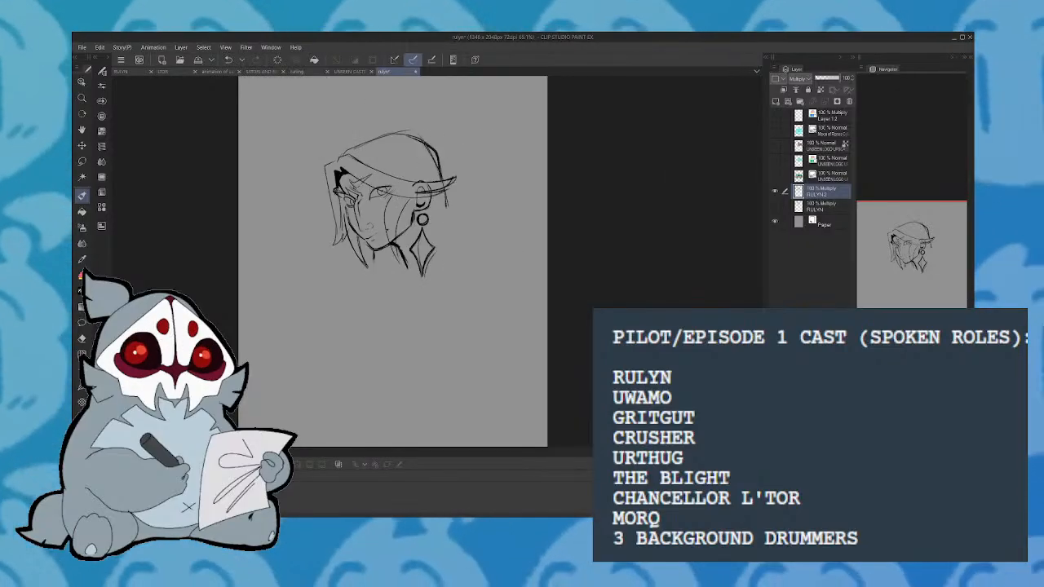
Sketch tapering neck lines below the jaw and a light hair outline curving behind and under the earring
drag(410, 225, 382, 326)
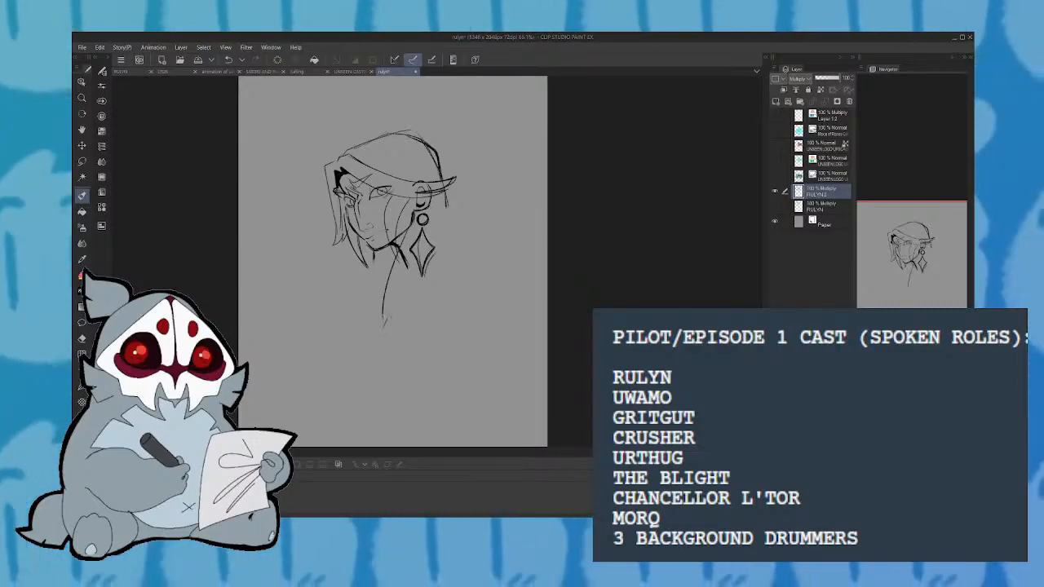
drag(402, 261, 391, 307)
drag(443, 270, 410, 286)
drag(454, 213, 449, 266)
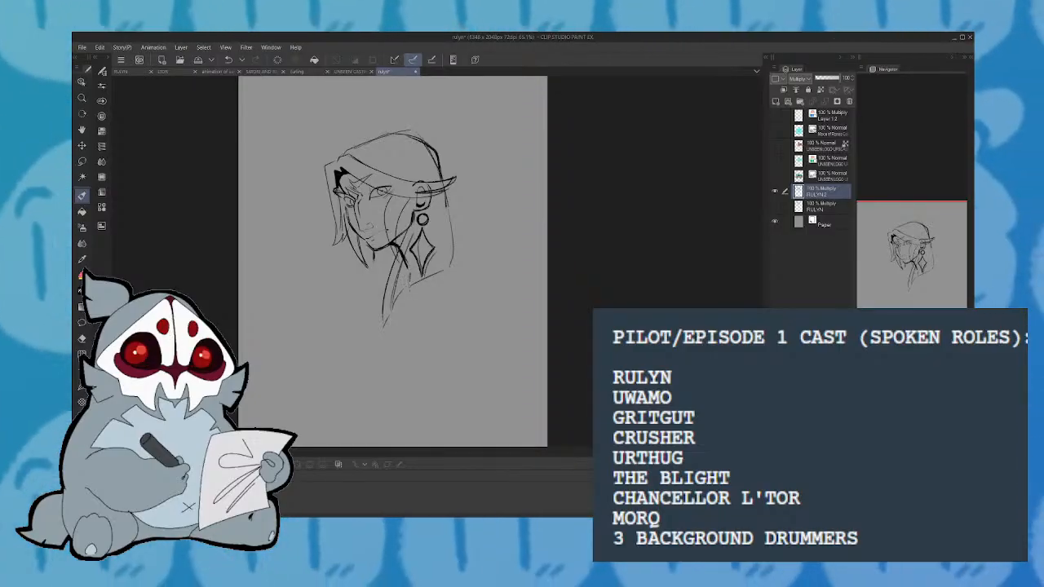
Try a sweeping shoulder and arm shape below the neck and undo it
mouse_move(426, 279)
mouse_down()
mouse_move(375, 313)
mouse_move(354, 367)
mouse_up()
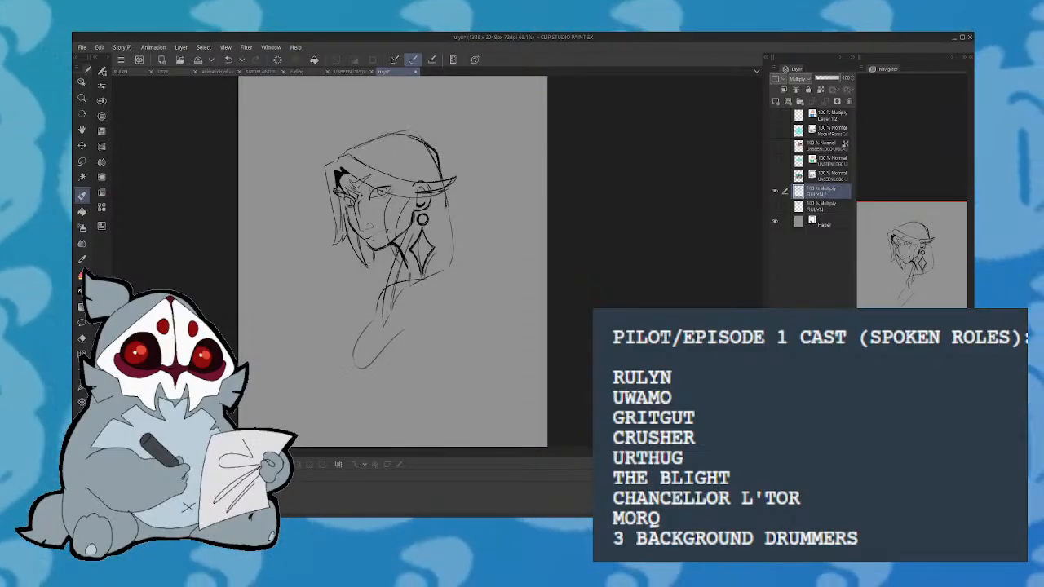
key(ctrl+z)
key(ctrl+z)
key(ctrl+z)
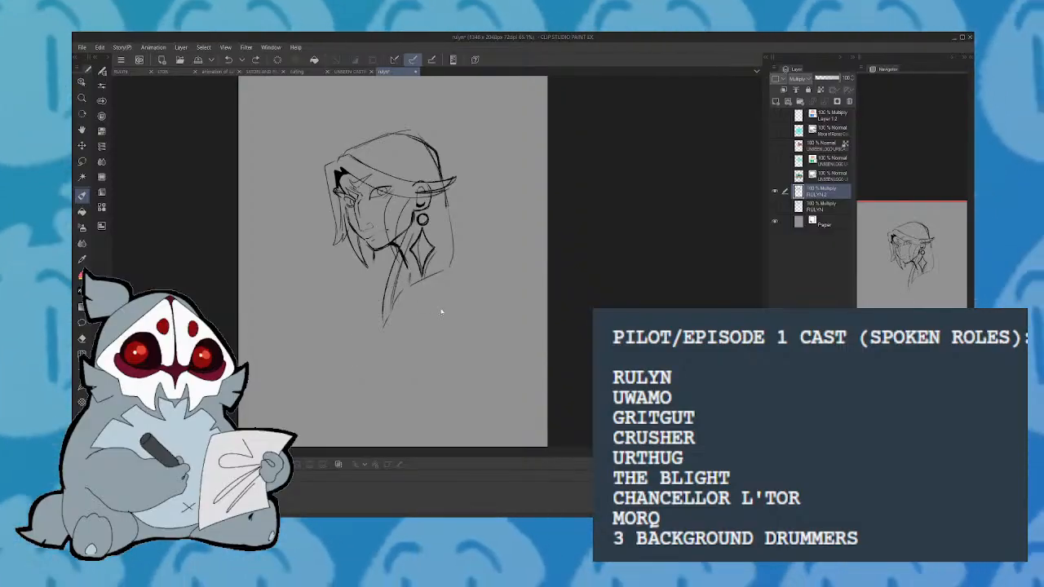
Rotate the head and neck sketch clockwise, scale it down slightly, and apply the transformation
key(ctrl+t)
drag(382, 374, 346, 364)
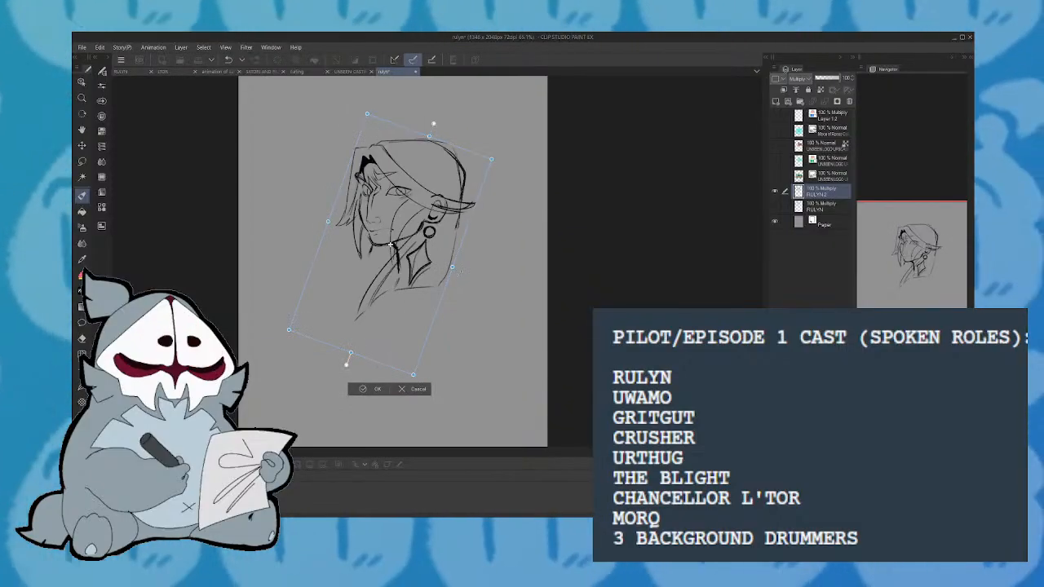
drag(453, 268, 444, 263)
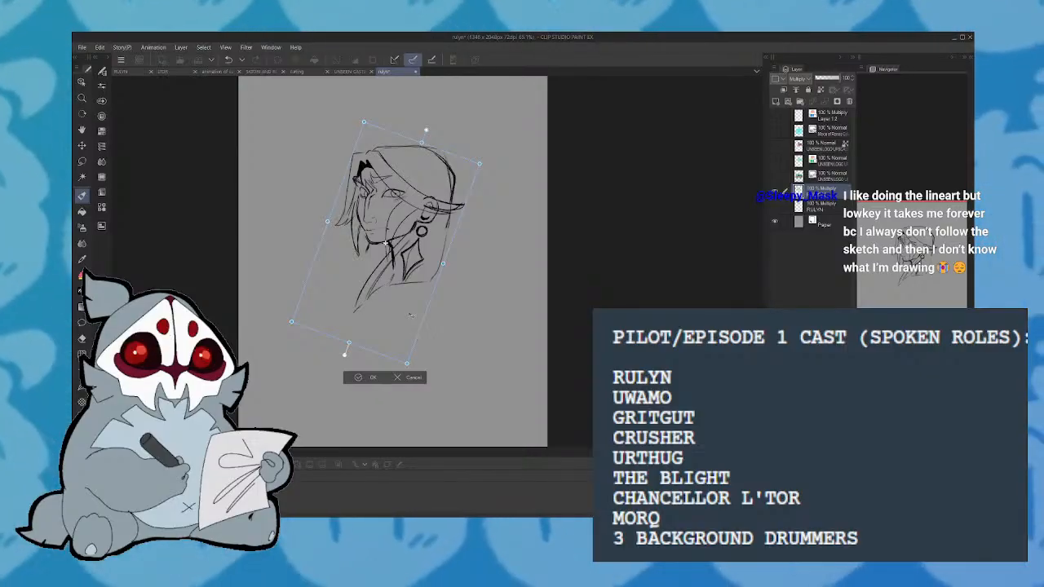
mouse_move(345, 352)
mouse_down()
mouse_move(363, 371)
mouse_move(355, 351)
mouse_up()
click(356, 352)
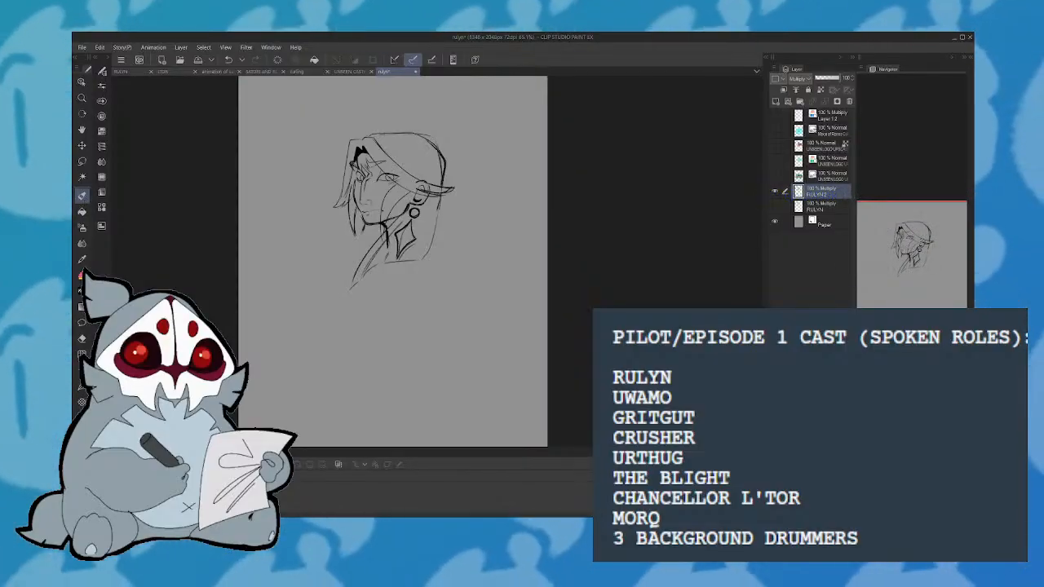
Sketch the near shoulder as a rounded cap with an upper arm angled down and forward to a rounded end, checking the mirrored view
mouse_move(376, 271)
mouse_down()
mouse_move(317, 302)
mouse_move(311, 318)
mouse_up()
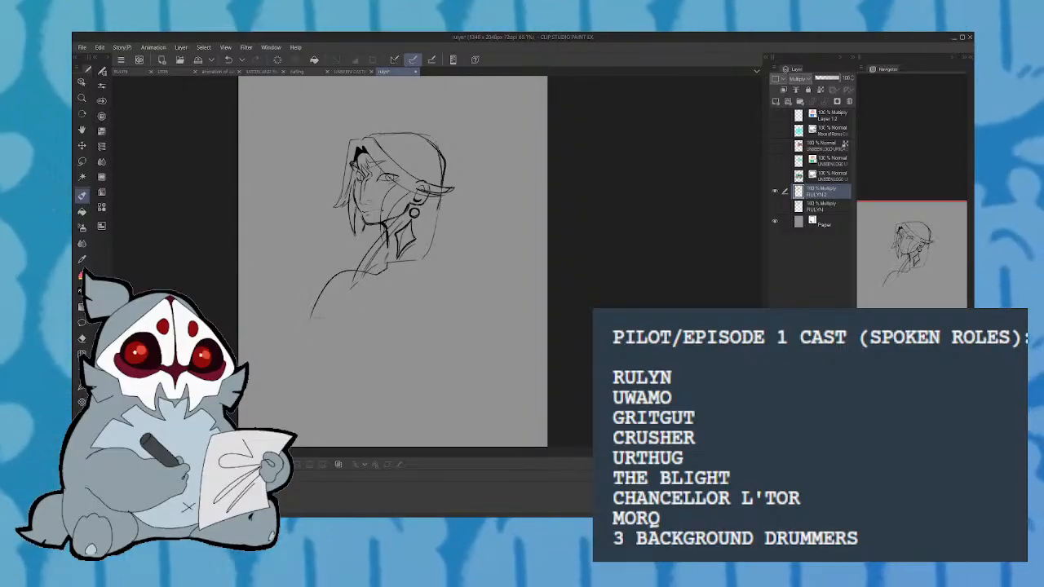
key(h)
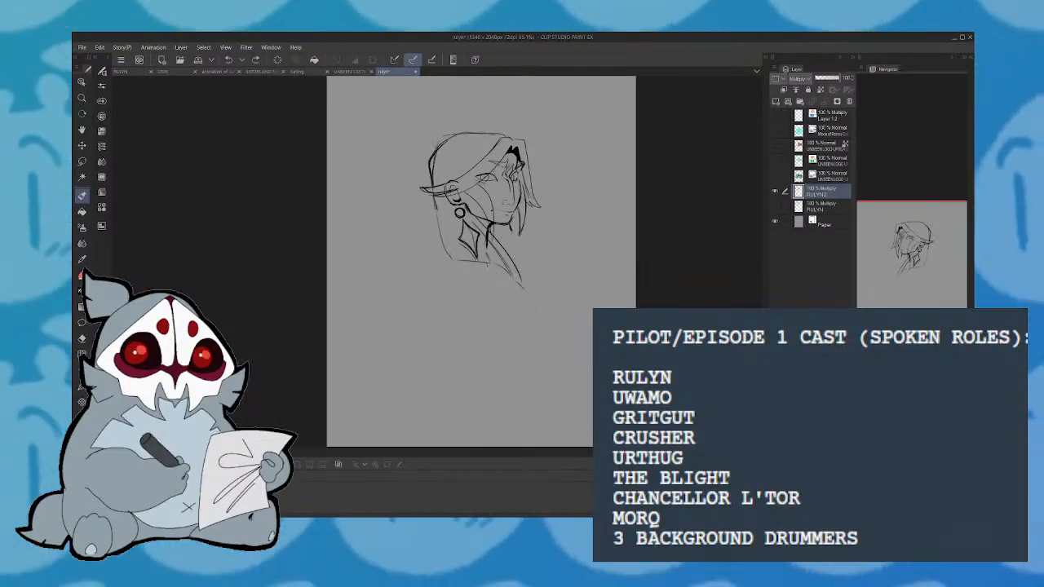
mouse_move(467, 271)
mouse_down()
mouse_move(507, 284)
mouse_move(510, 274)
mouse_move(521, 307)
mouse_move(505, 263)
mouse_up()
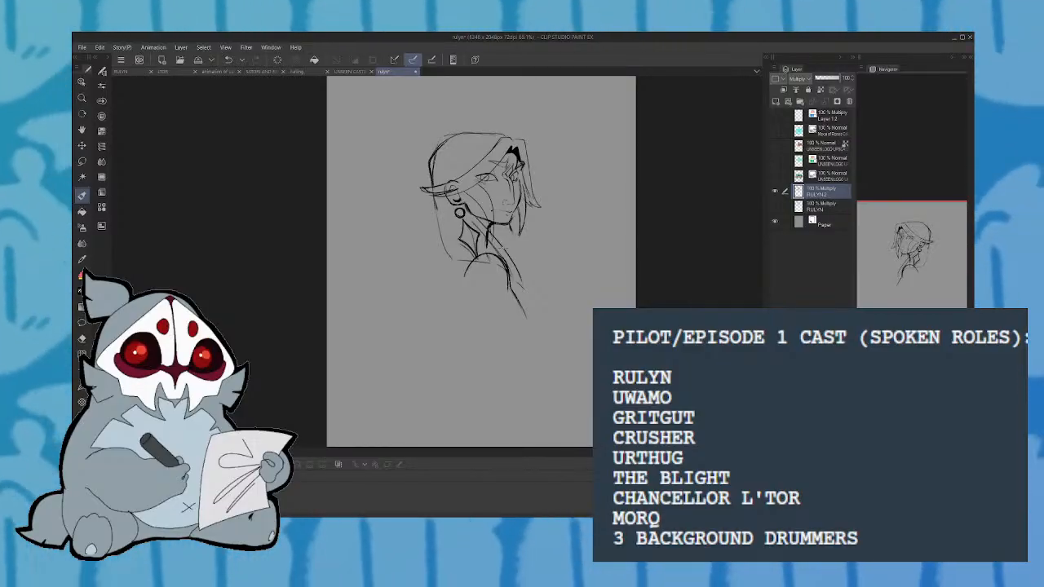
key(h)
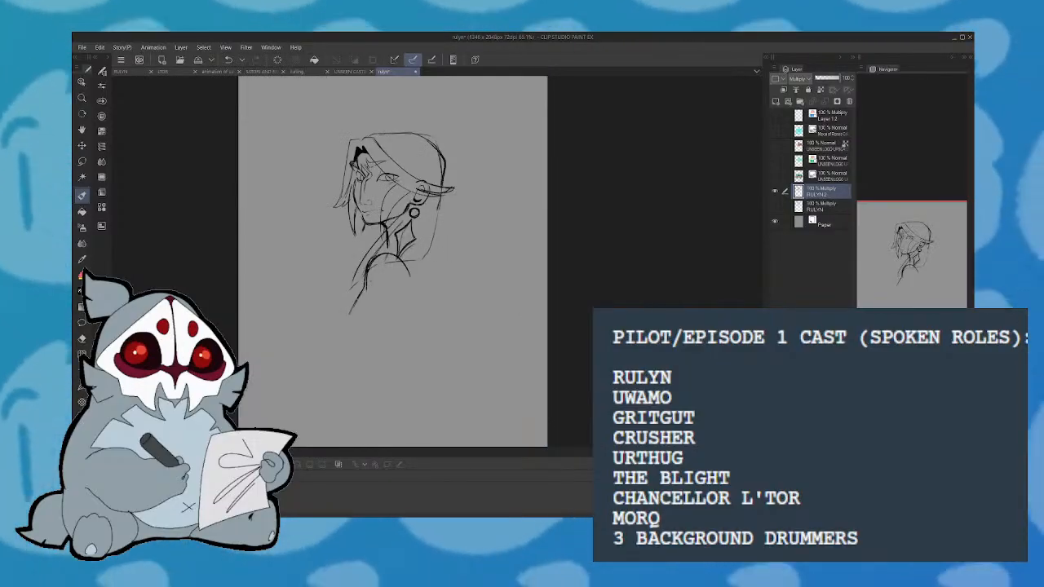
mouse_move(363, 292)
mouse_down()
mouse_move(341, 328)
mouse_move(373, 325)
mouse_up()
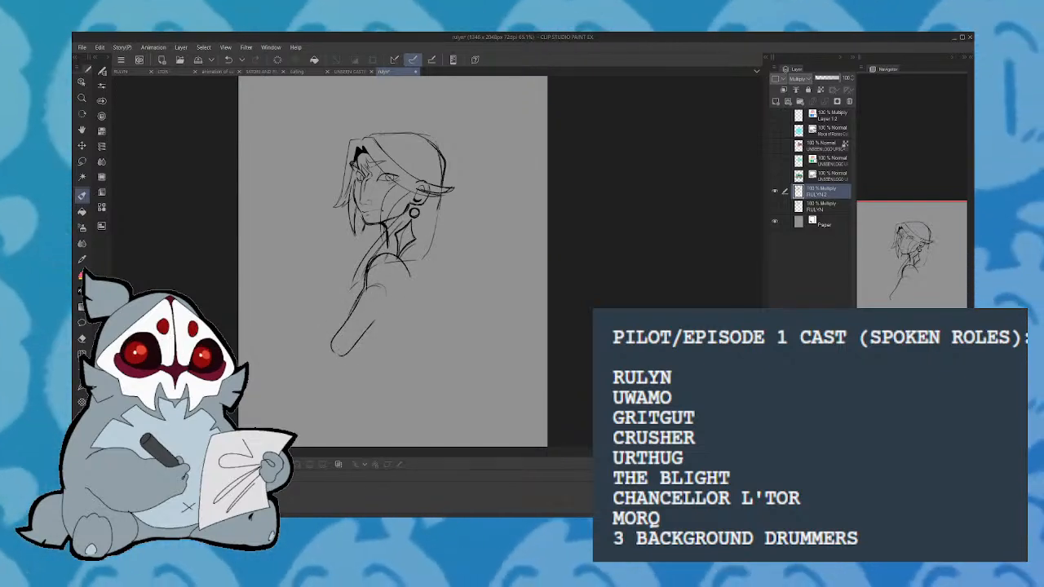
drag(407, 290, 393, 302)
mouse_move(385, 252)
mouse_down()
mouse_move(367, 276)
mouse_move(388, 256)
mouse_up()
mouse_move(382, 264)
mouse_down()
mouse_move(411, 253)
mouse_move(390, 304)
mouse_move(415, 312)
mouse_up()
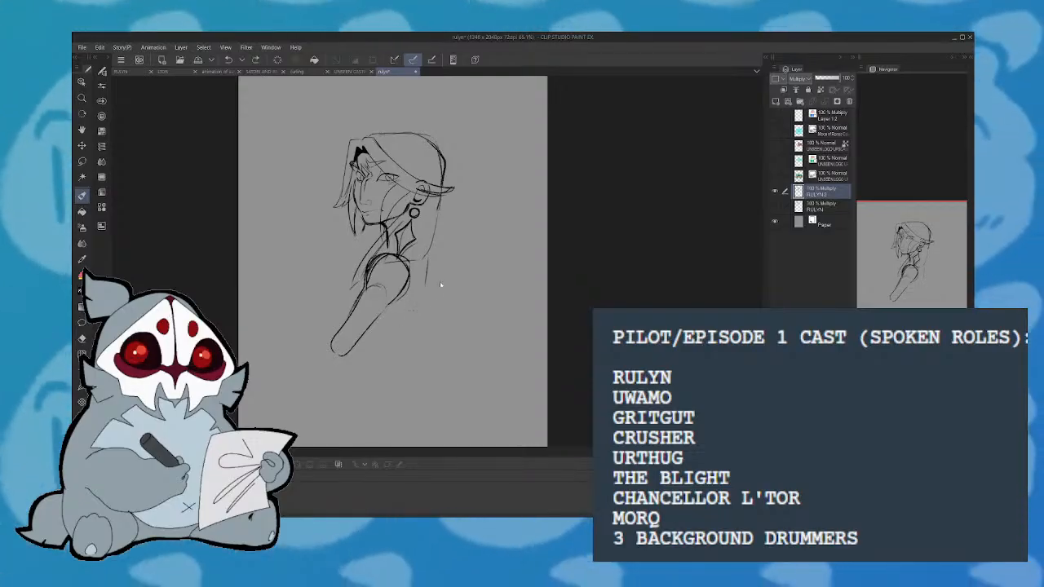
Undo the stray strokes beside the shoulder and sketch long hair strands falling behind the earring, using the mirrored view
key(ctrl+z)
key(ctrl+z)
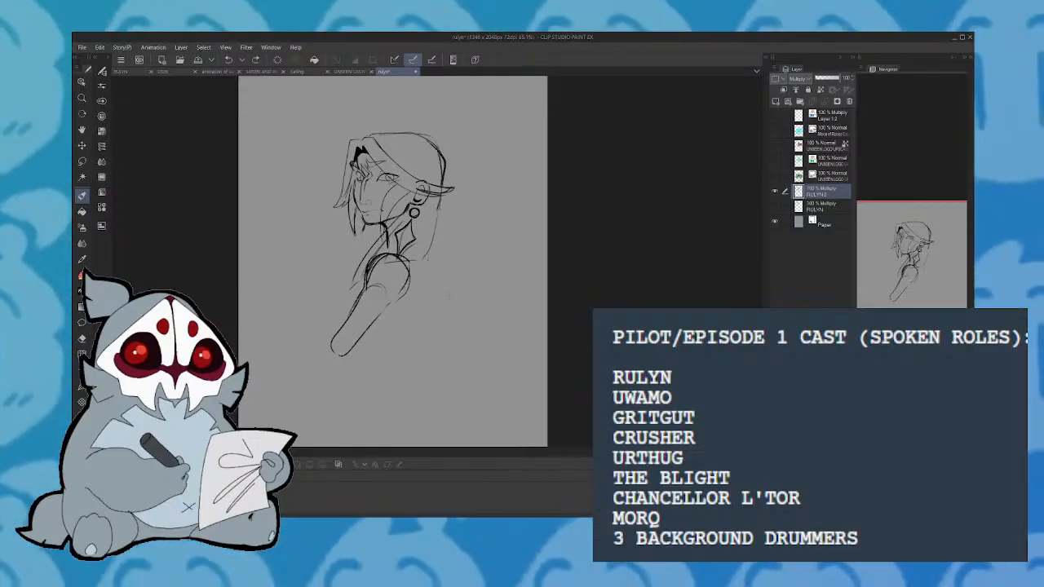
mouse_move(429, 254)
mouse_down()
mouse_move(429, 270)
mouse_move(430, 259)
mouse_up()
mouse_move(433, 222)
mouse_down()
mouse_move(440, 268)
mouse_move(443, 235)
mouse_up()
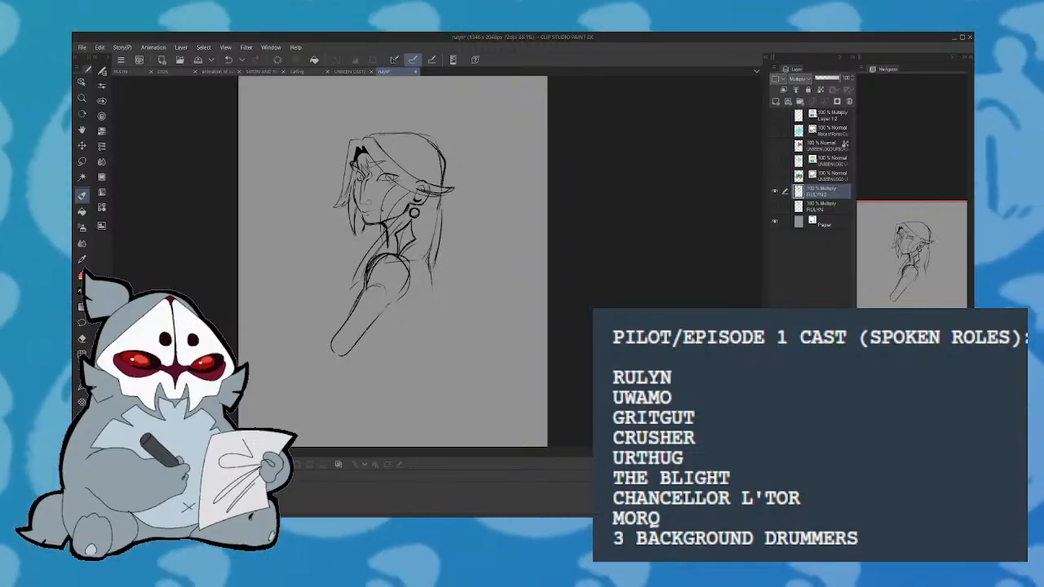
drag(436, 193, 442, 251)
key(h)
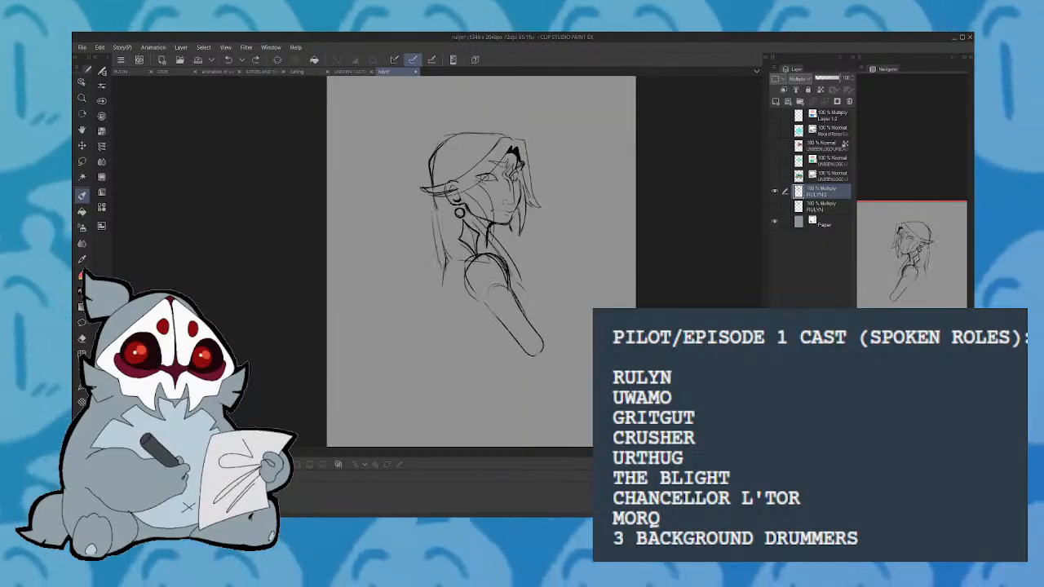
mouse_move(434, 229)
mouse_down()
mouse_move(445, 268)
mouse_move(441, 254)
mouse_up()
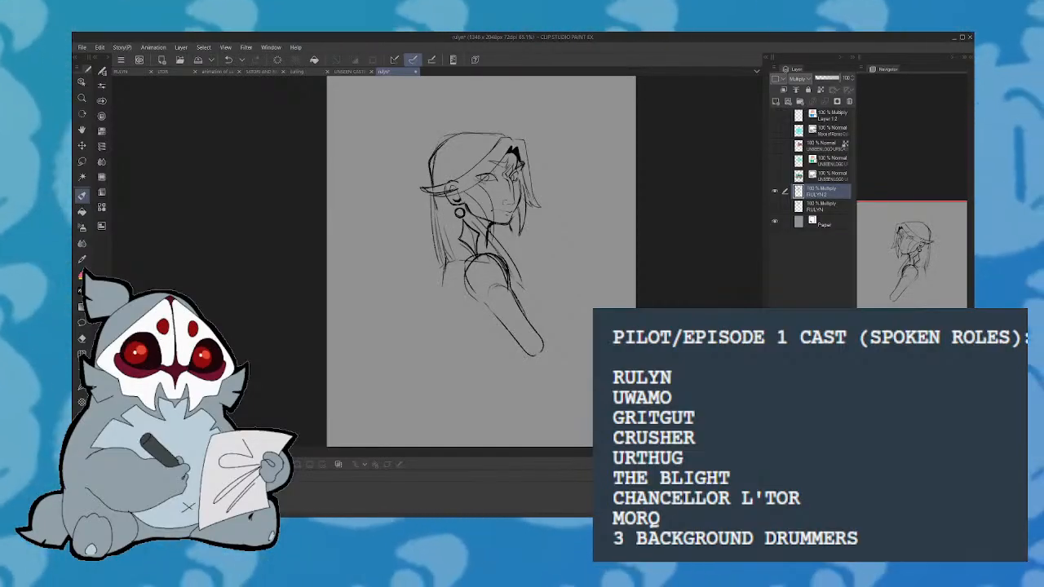
key(h)
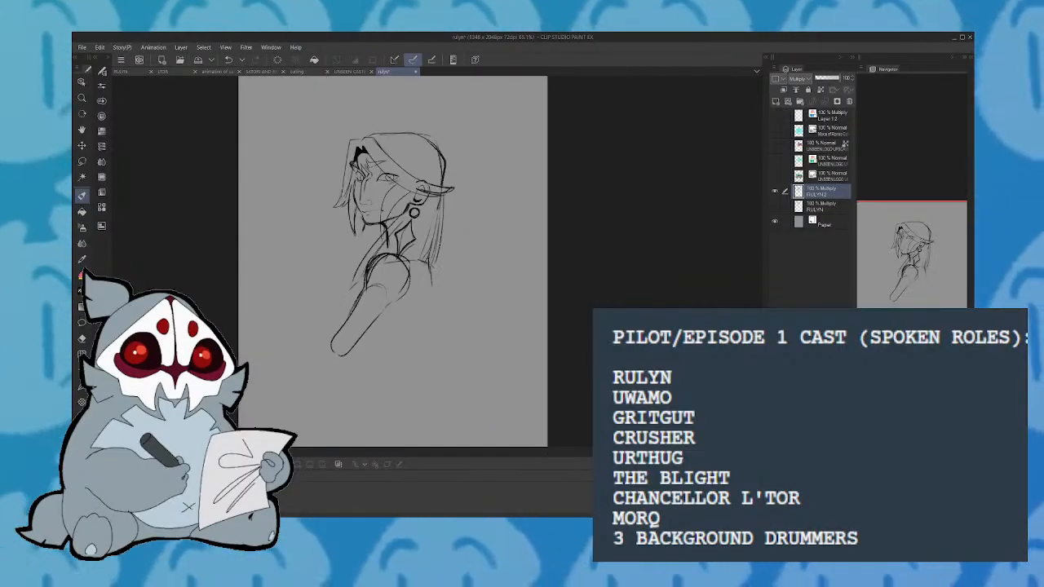
Build up the hair lock behind the neck with darker, overlapping strands tapering toward the back of the shoulder
drag(426, 221, 439, 264)
drag(429, 217, 437, 269)
drag(441, 207, 444, 243)
drag(433, 243, 440, 259)
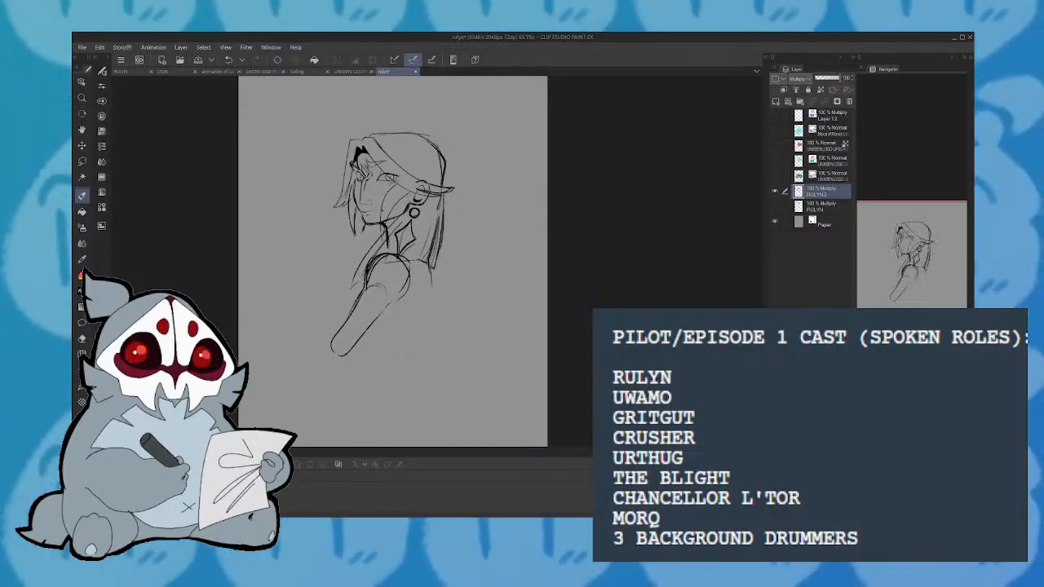
drag(445, 219, 441, 251)
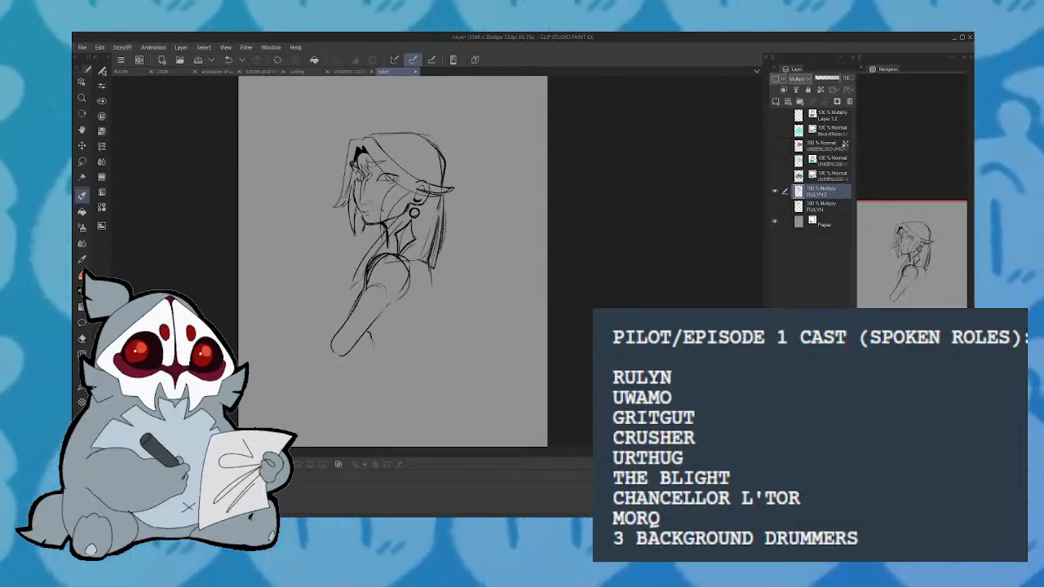
Undo the small strokes under the arm and sketch the back's outline curving down from the hair ends
key(ctrl+z)
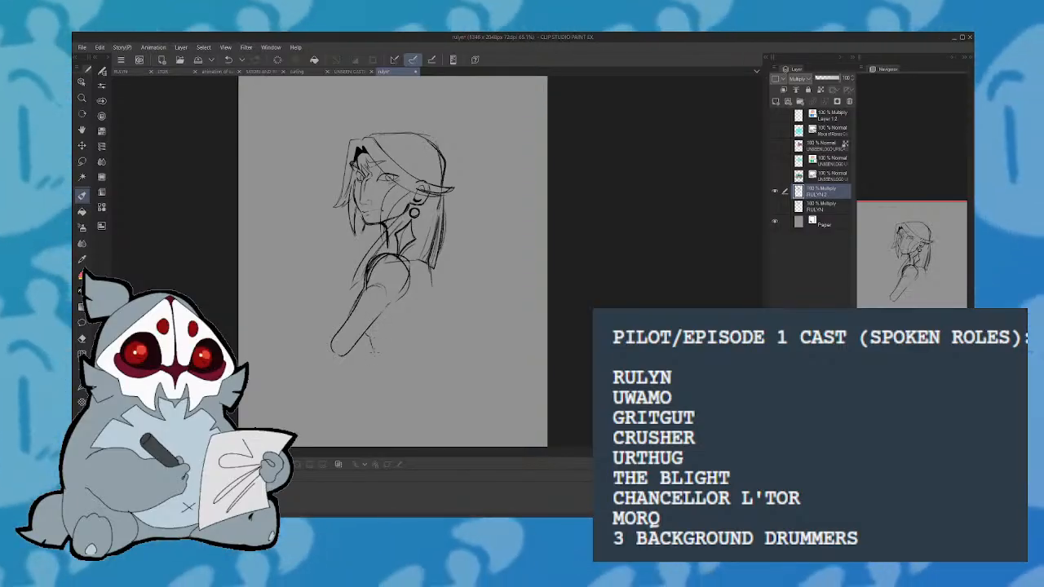
key(ctrl+z)
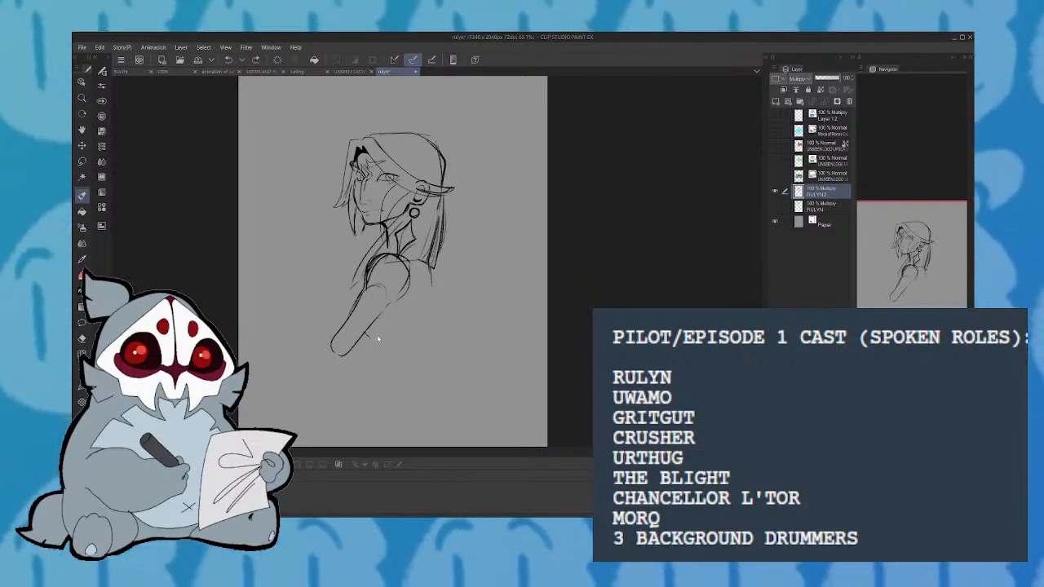
mouse_move(436, 289)
mouse_down()
mouse_move(434, 341)
mouse_move(439, 295)
mouse_up()
key(ctrl+z)
key(ctrl+z)
key(ctrl+z)
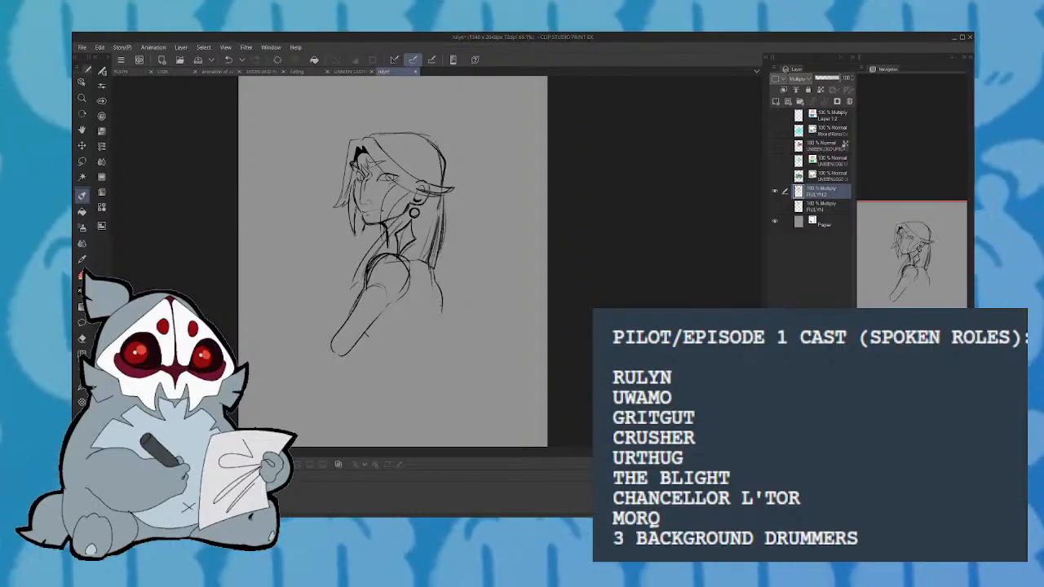
mouse_move(444, 303)
mouse_down()
mouse_move(434, 339)
mouse_move(441, 281)
mouse_up()
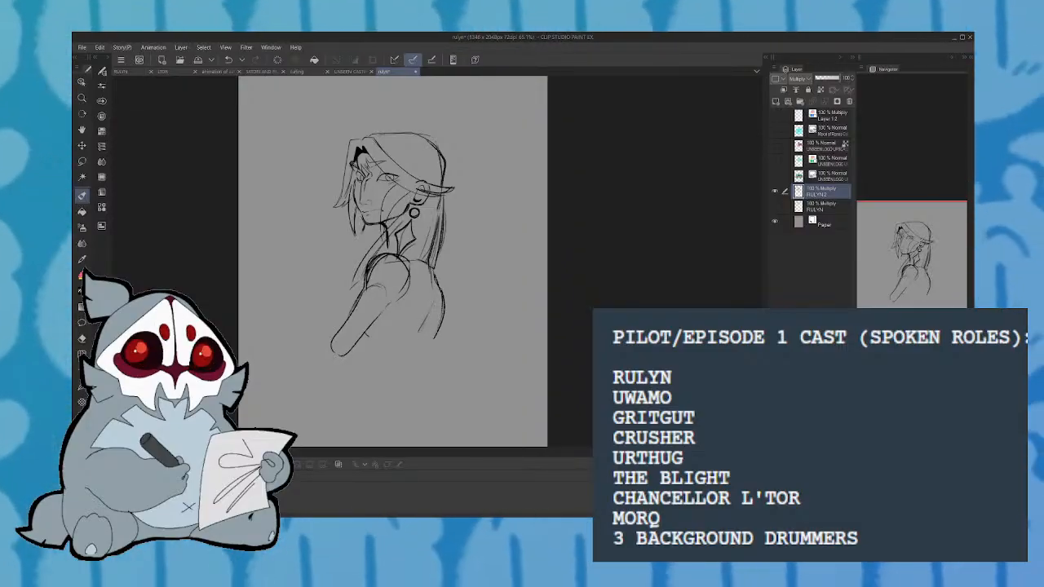
In the mirrored view, sketch the lower back line and a curved ribcage line across the torso to the near arm
key(h)
drag(904, 268, 900, 258)
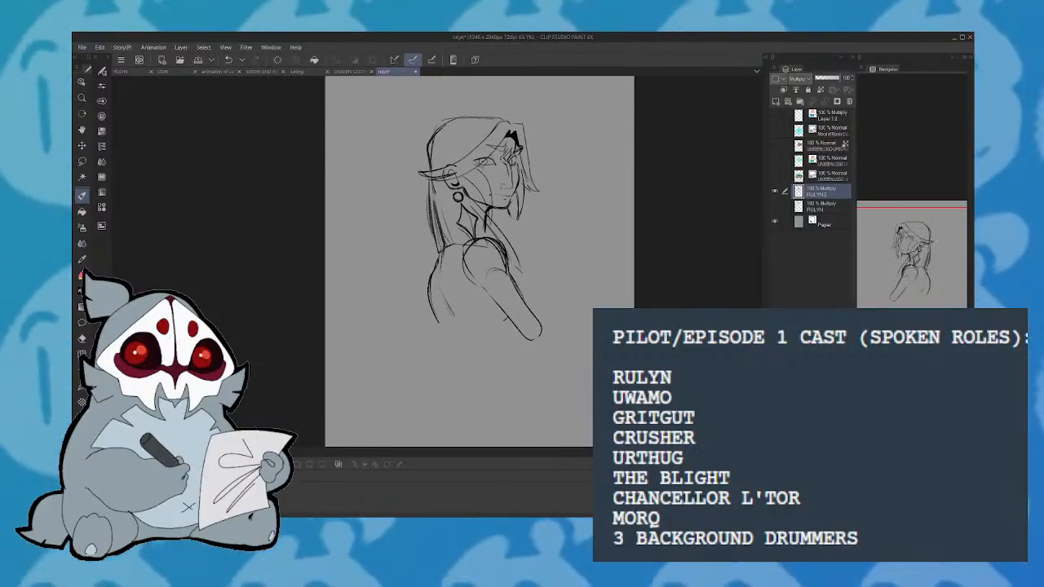
drag(440, 326, 437, 363)
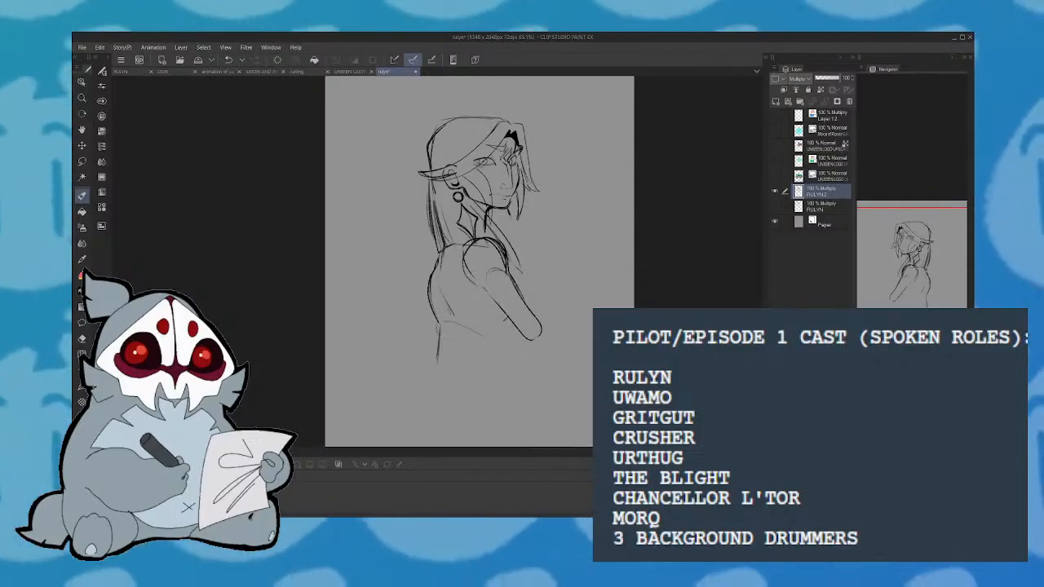
drag(488, 332, 506, 329)
key(h)
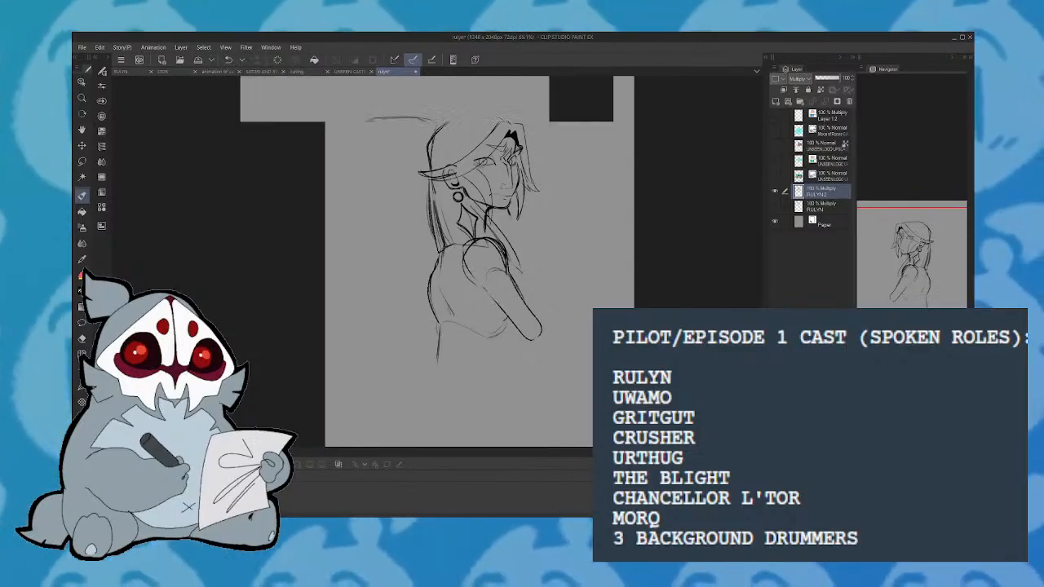
Sketch the front waist line below the near arm, redrawing it at a slant, and check it in the mirrored view
mouse_move(368, 325)
mouse_down()
mouse_move(408, 335)
mouse_move(375, 364)
mouse_up()
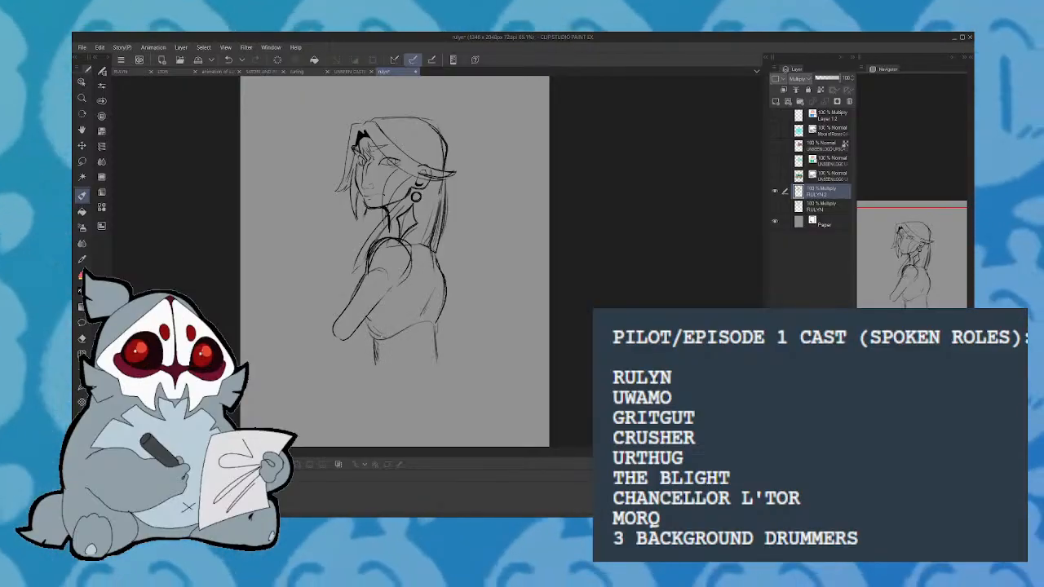
key(ctrl+z)
key(ctrl+z)
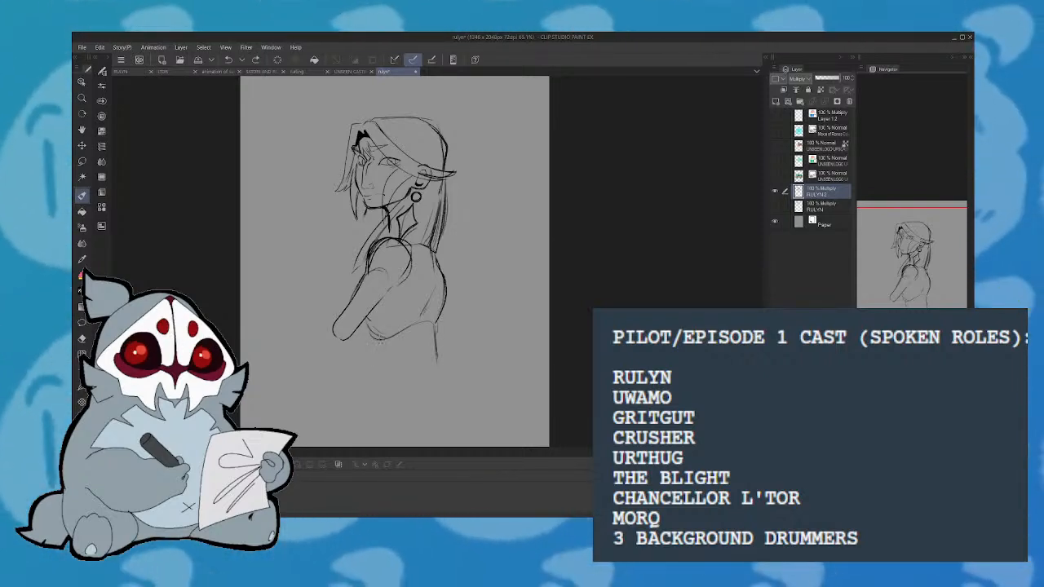
drag(387, 342, 385, 359)
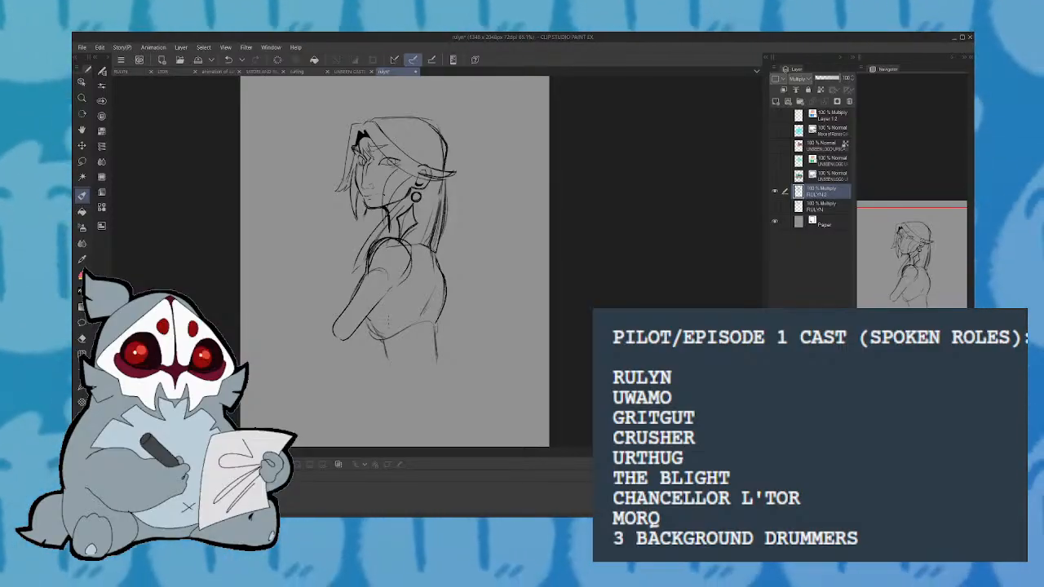
key(h)
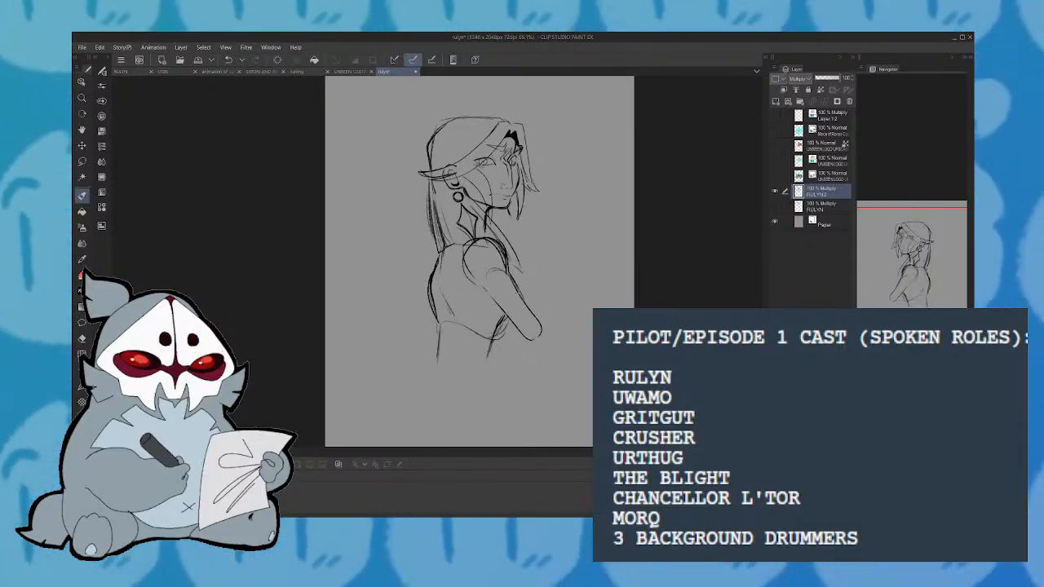
key(h)
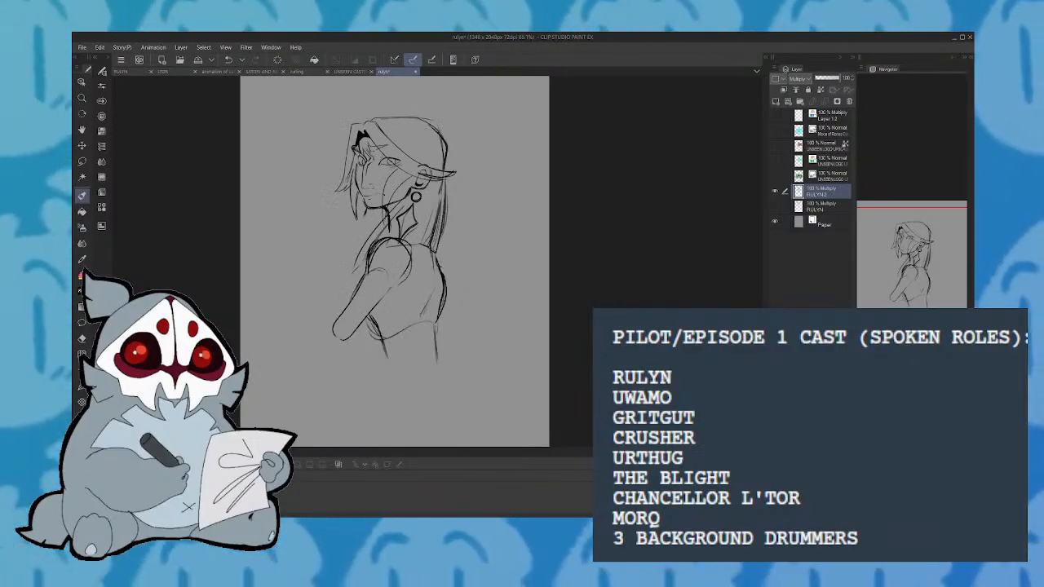
Sketch the far arm as a narrow shape with a rounded end along the outline of the back
mouse_move(442, 270)
mouse_down()
mouse_move(447, 355)
mouse_move(438, 352)
mouse_up()
key(ctrl+z)
mouse_move(436, 332)
mouse_down()
mouse_move(447, 291)
mouse_move(436, 309)
mouse_up()
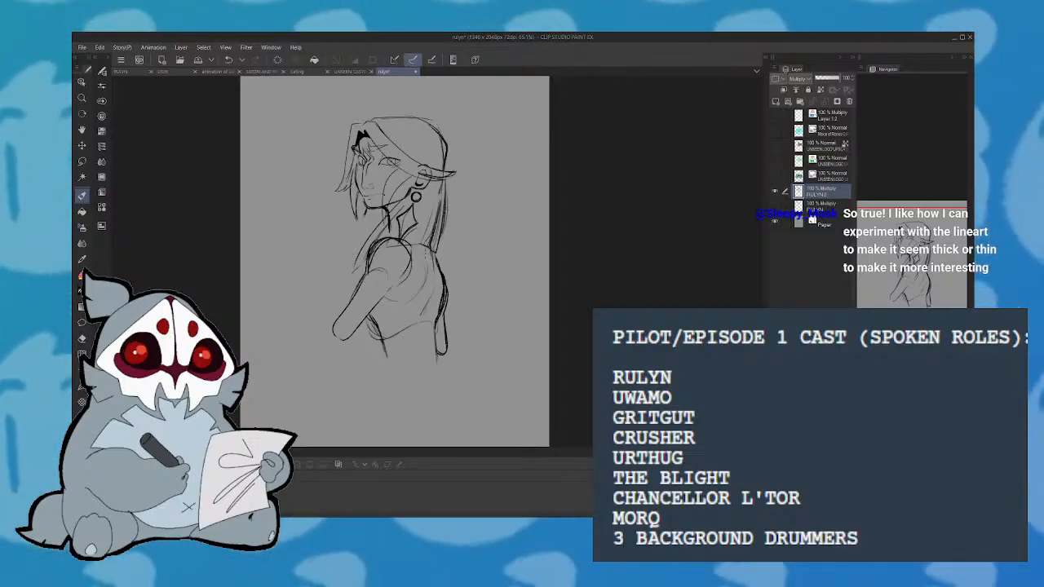
Reinforce the front torso and waist contour below the near arm with darker strokes, working in mirrored and normal view
drag(935, 285, 935, 289)
click(946, 508)
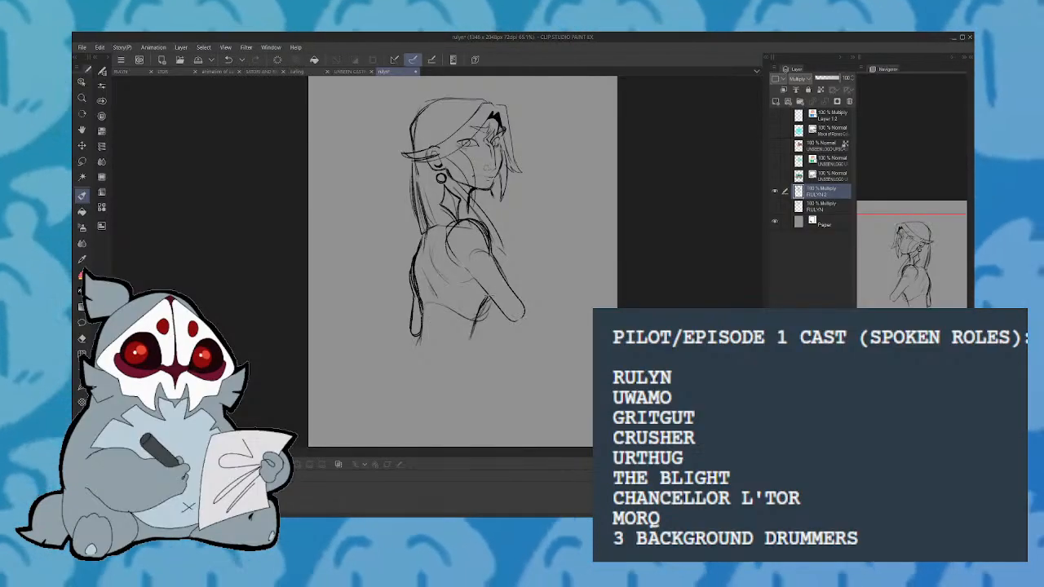
drag(478, 314, 472, 338)
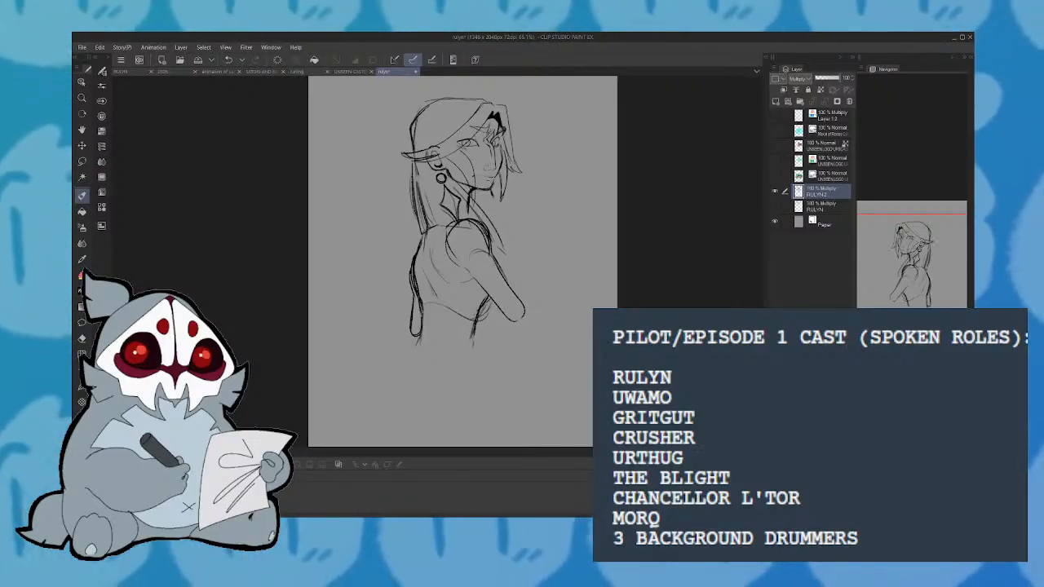
key(h)
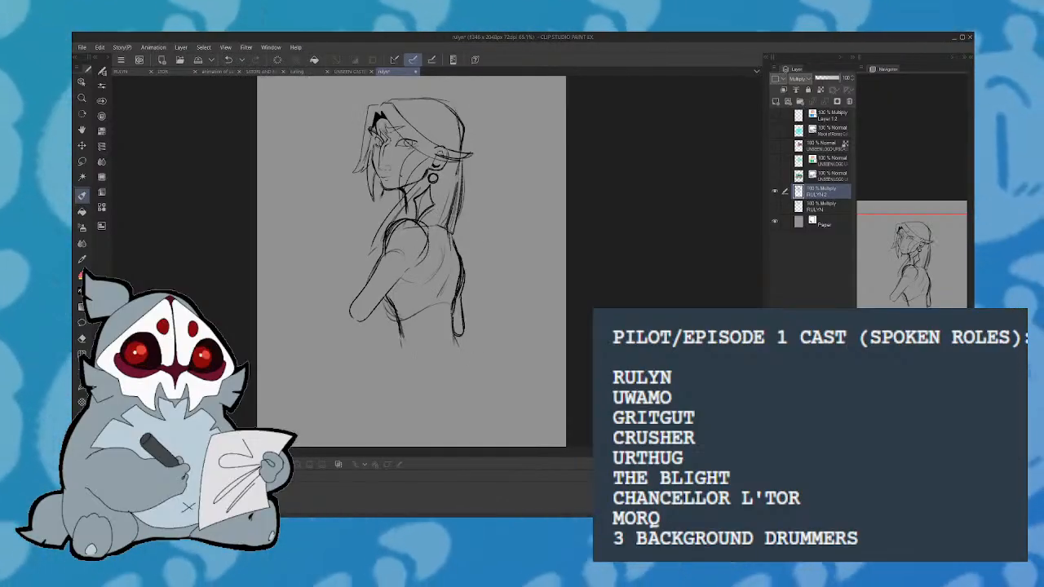
mouse_move(388, 292)
mouse_down()
mouse_move(400, 330)
mouse_move(454, 332)
mouse_up()
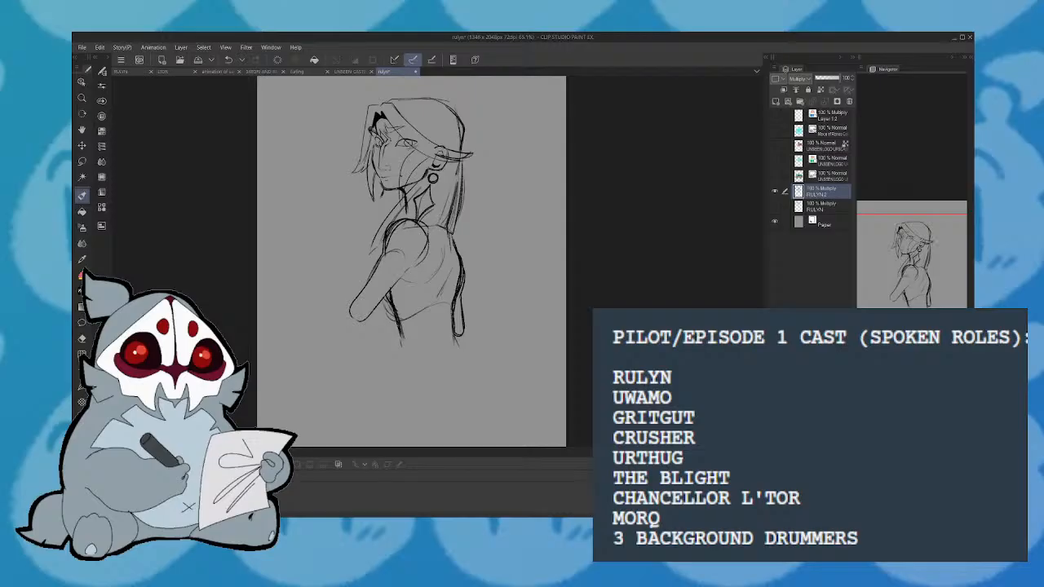
Redraw the near eye with darker upper lid strokes, undoing one attempt and comparing it in the mirrored view
click(930, 277)
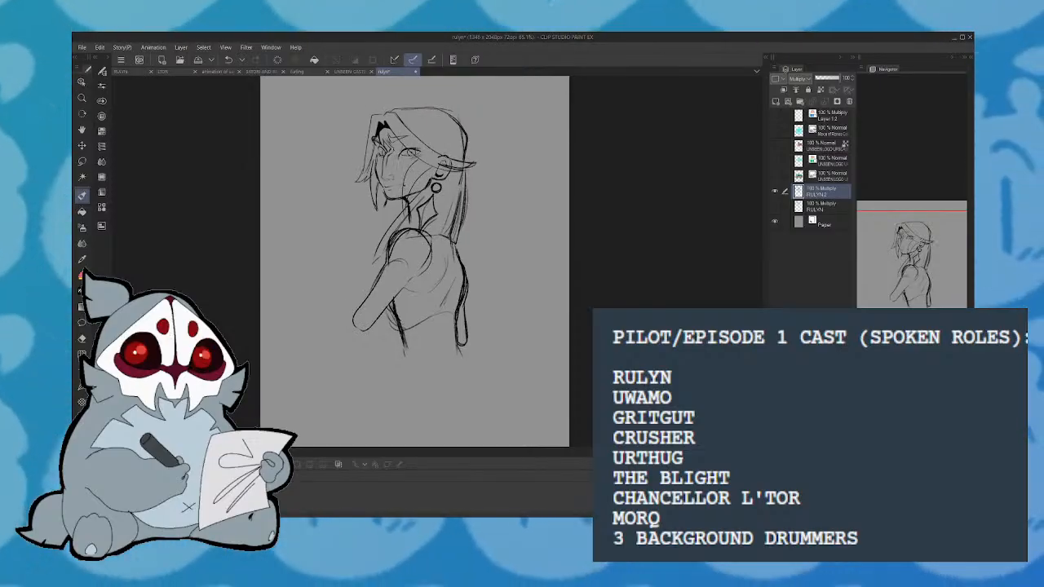
drag(399, 156, 420, 150)
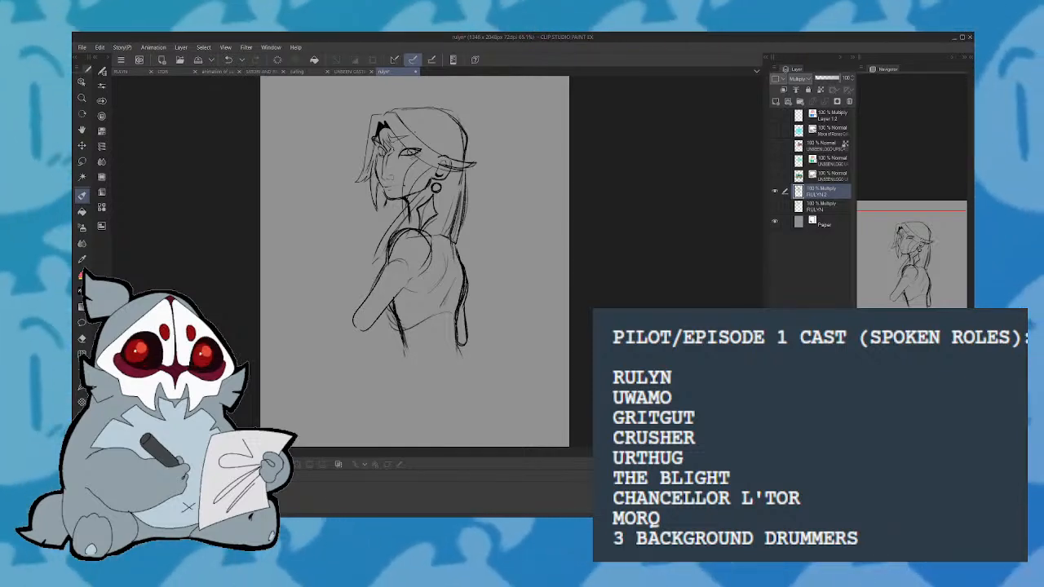
key(h)
key(ctrl+z)
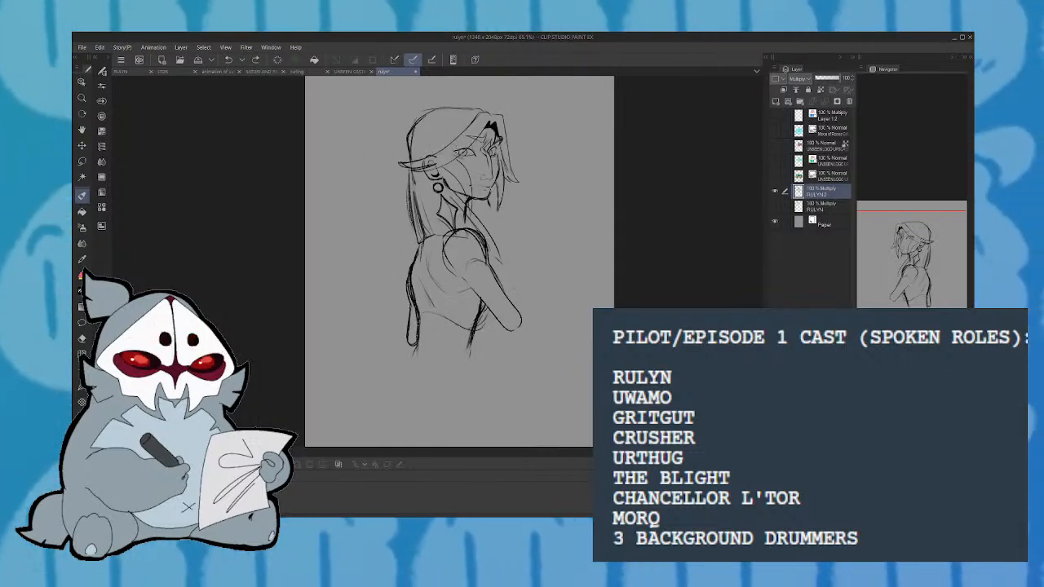
mouse_move(453, 152)
mouse_down()
mouse_move(480, 157)
mouse_move(469, 146)
mouse_up()
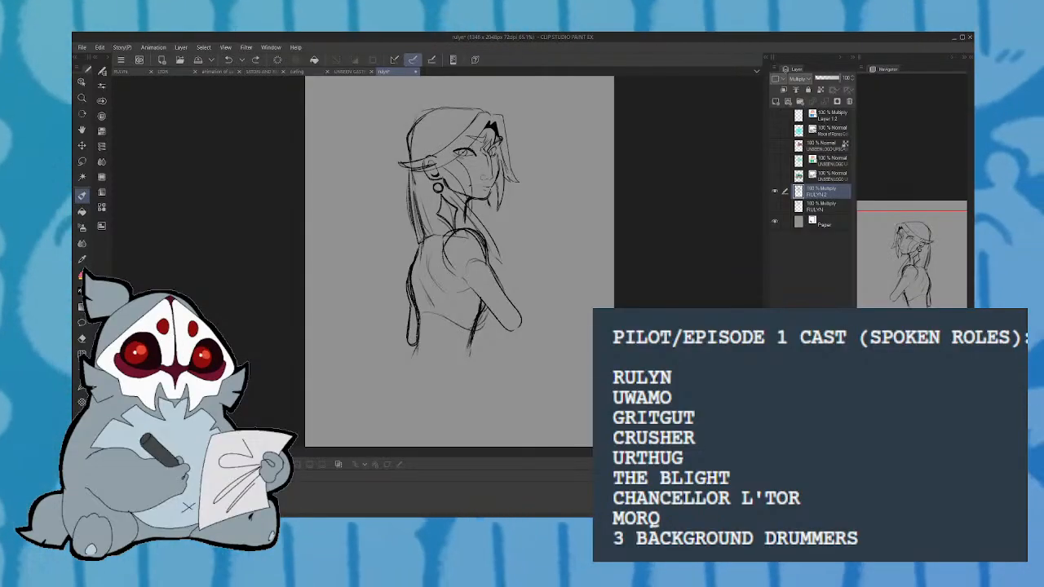
key(h)
drag(398, 155, 412, 152)
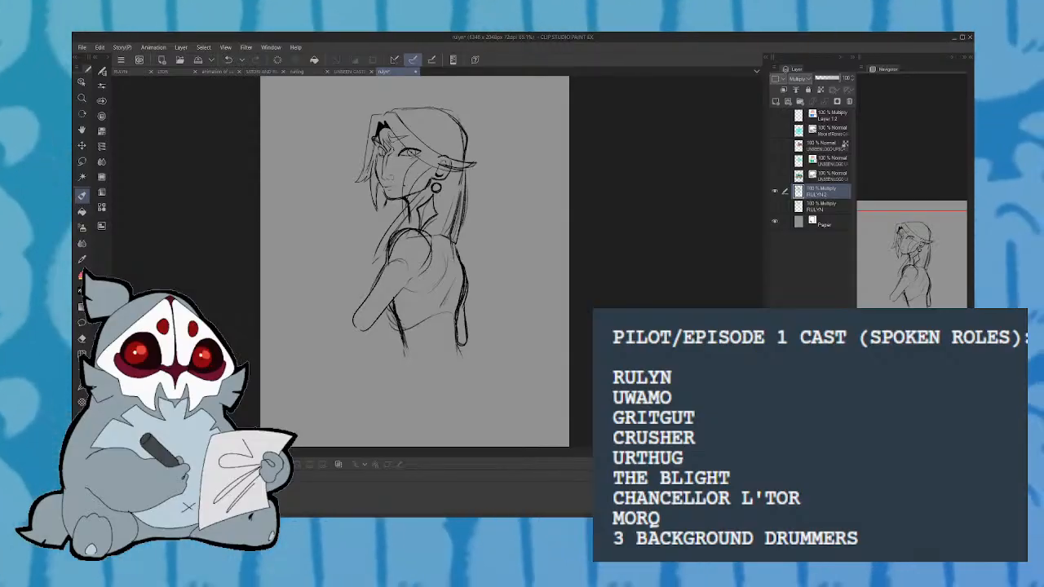
Lasso the nose area of the face in the mirrored view, transform the selection and compare it in the normal view
key(h)
click(81, 161)
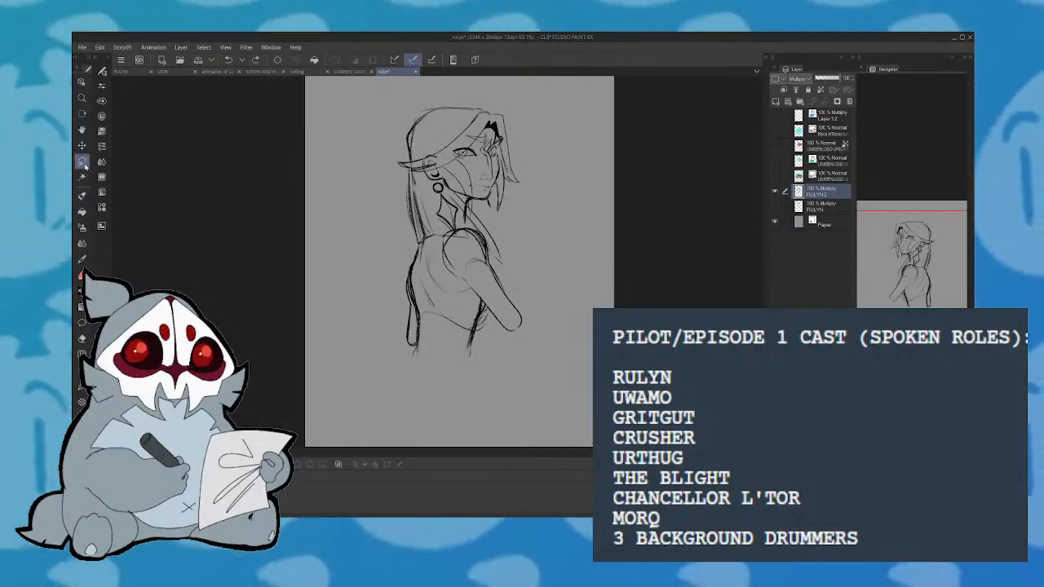
drag(492, 163, 487, 170)
key(ctrl+t)
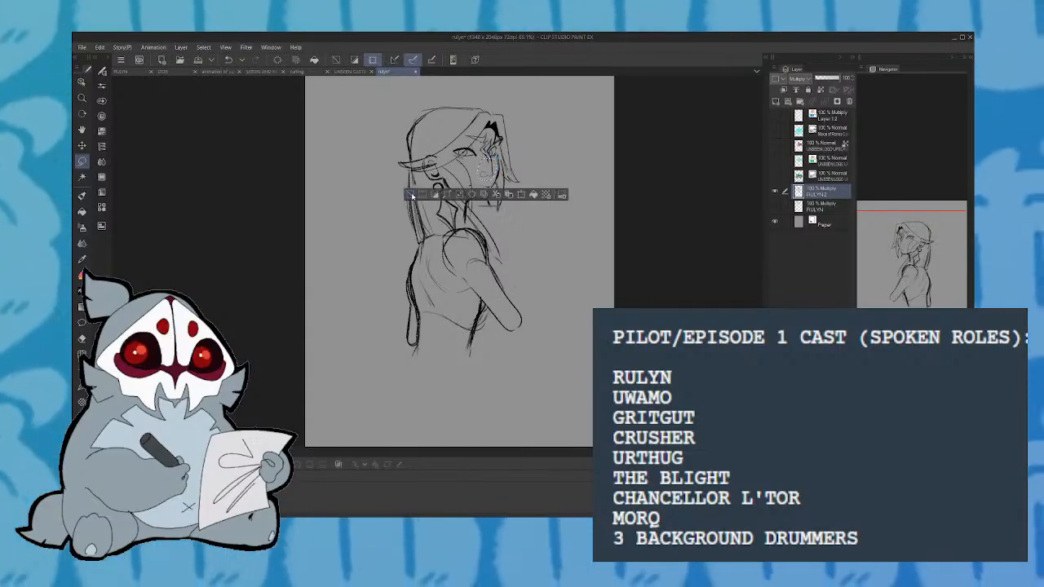
key(Return)
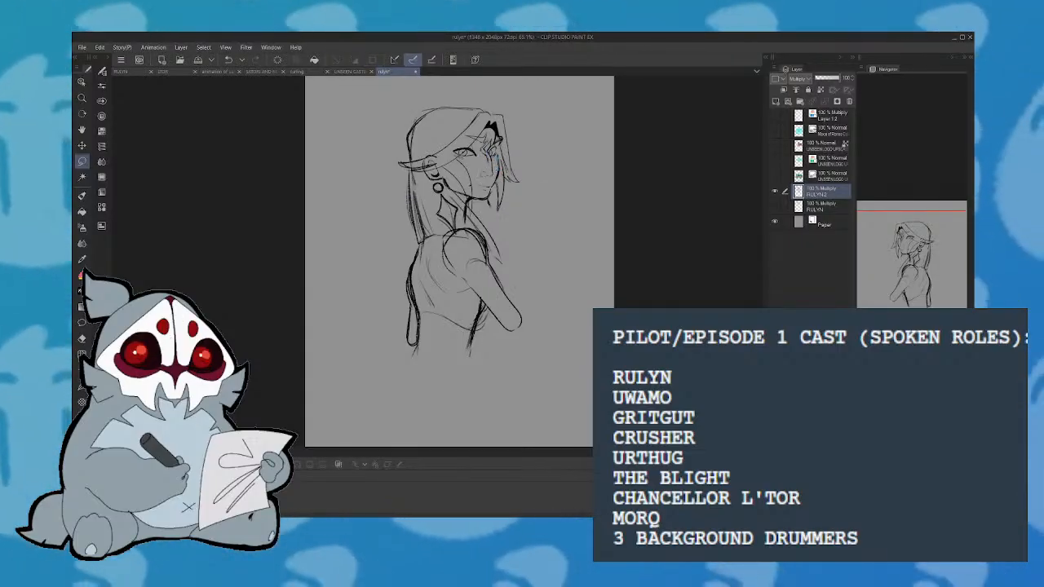
key(h)
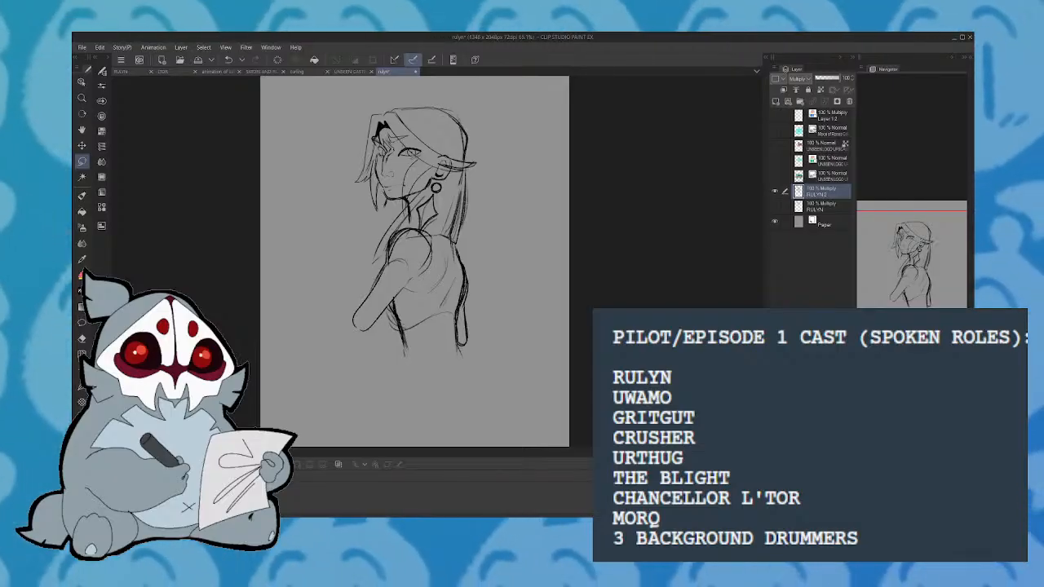
Lasso the whole figure, scale it down slightly and reposition it near the top of the canvas
mouse_move(333, 274)
mouse_down()
mouse_move(534, 318)
mouse_move(326, 245)
mouse_up()
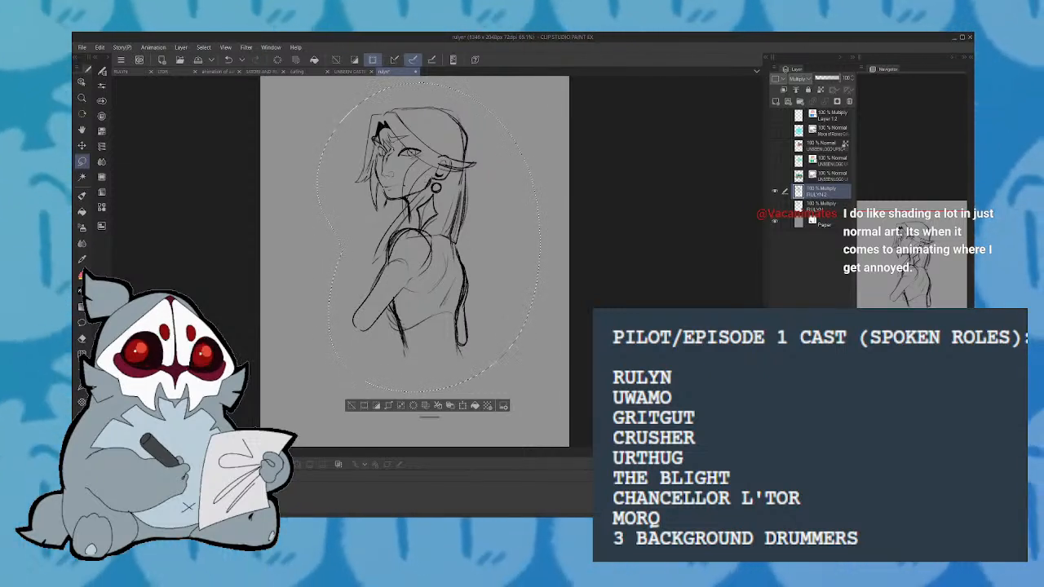
click(466, 406)
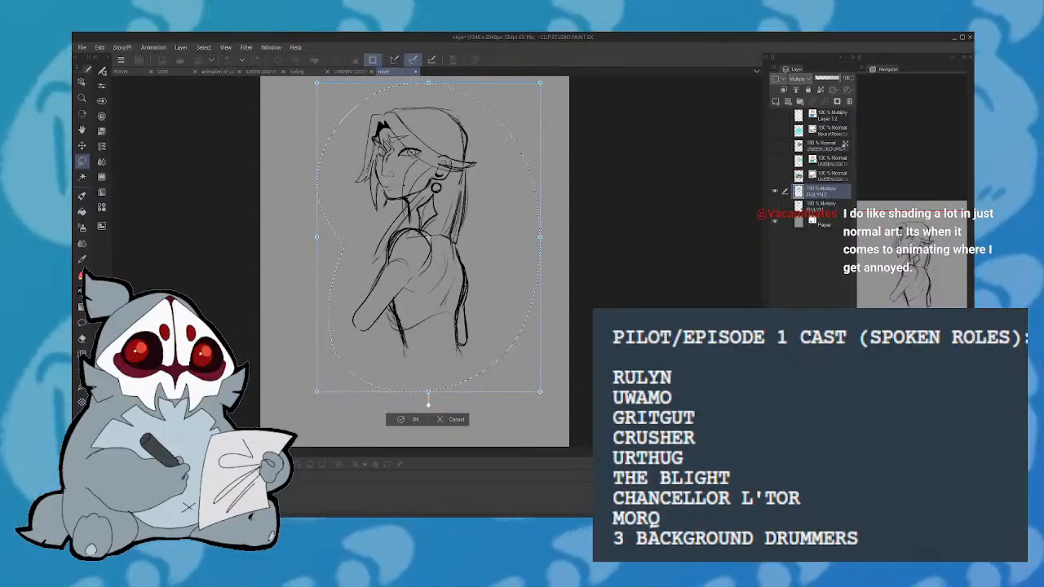
drag(420, 237, 427, 223)
click(410, 387)
click(351, 363)
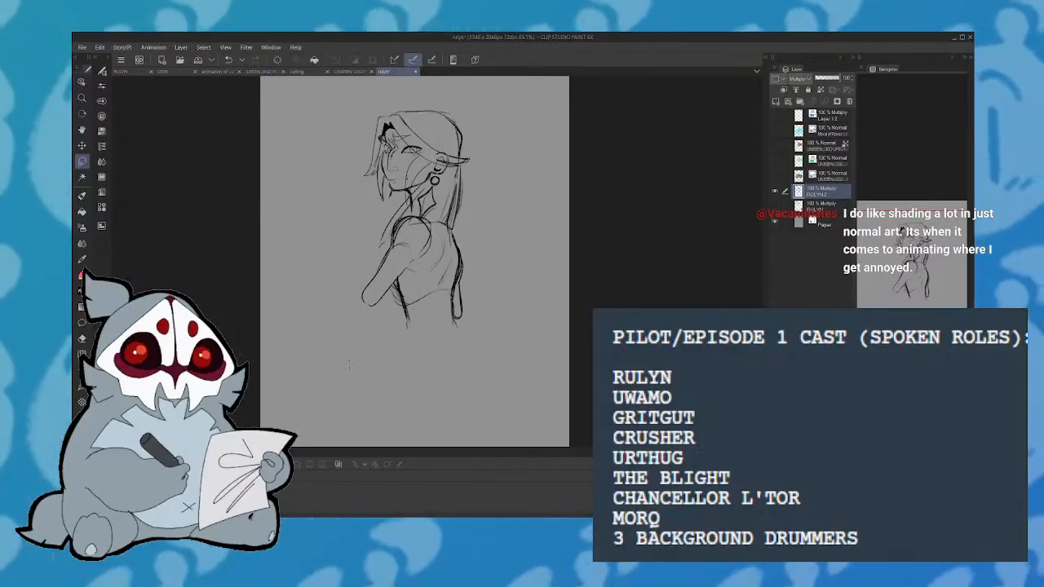
click(903, 254)
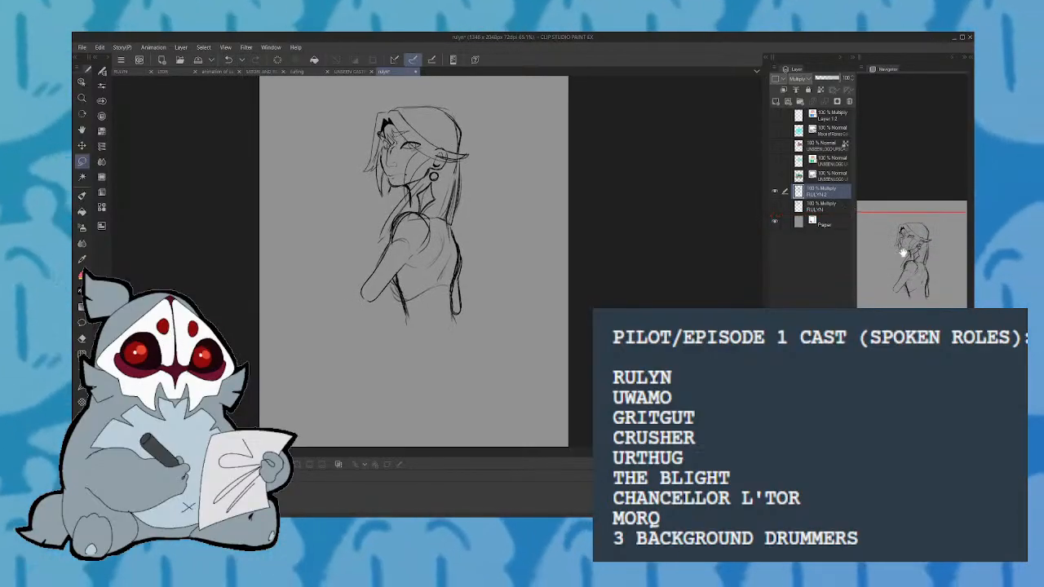
Sketch fuller hair behind the ear, darken the back of the head and add a curved strand in front of the neck
key(p)
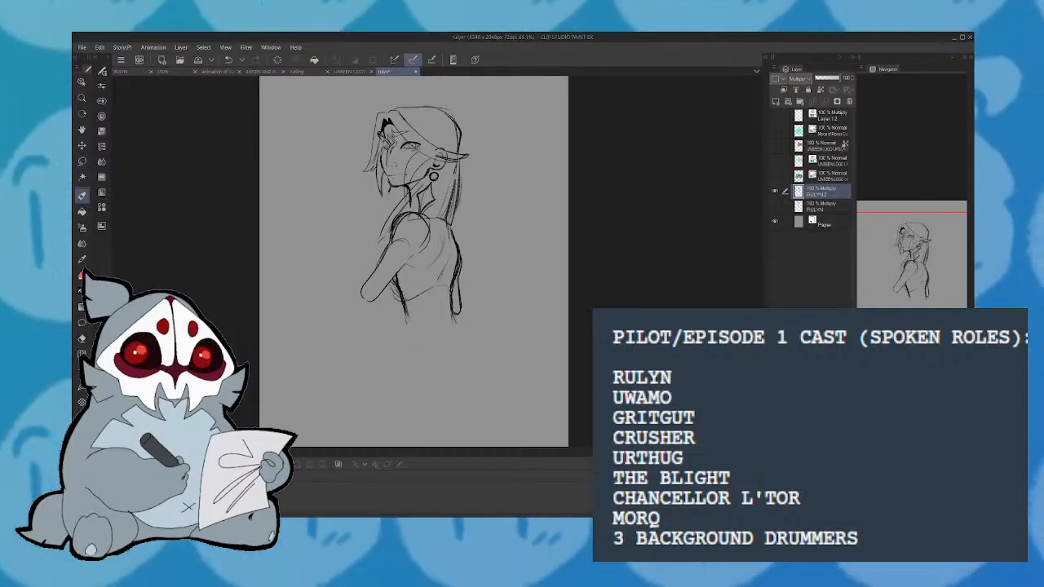
drag(456, 164, 462, 215)
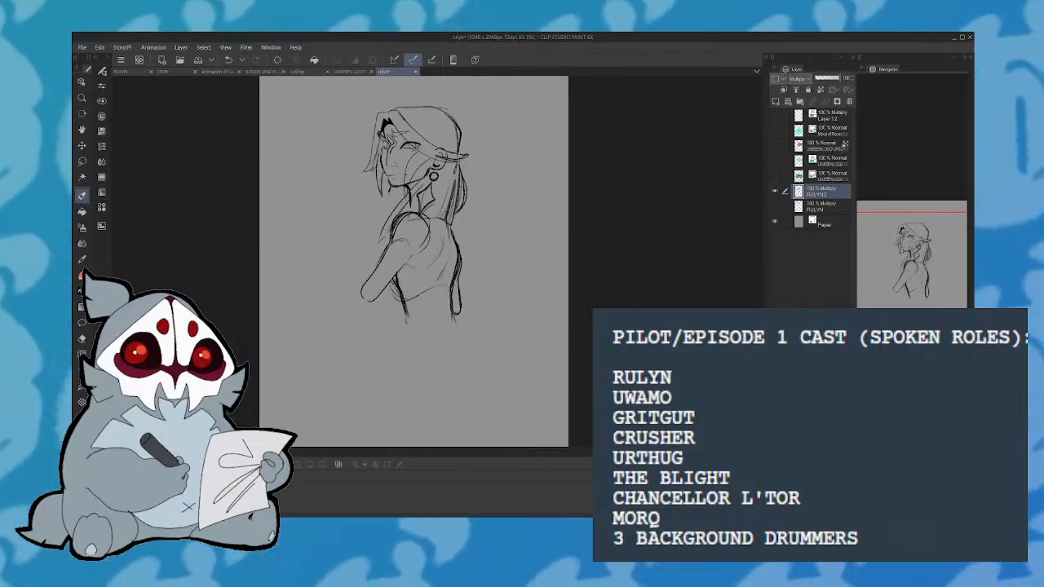
mouse_move(460, 142)
mouse_down()
mouse_move(462, 168)
mouse_move(459, 126)
mouse_move(447, 115)
mouse_up()
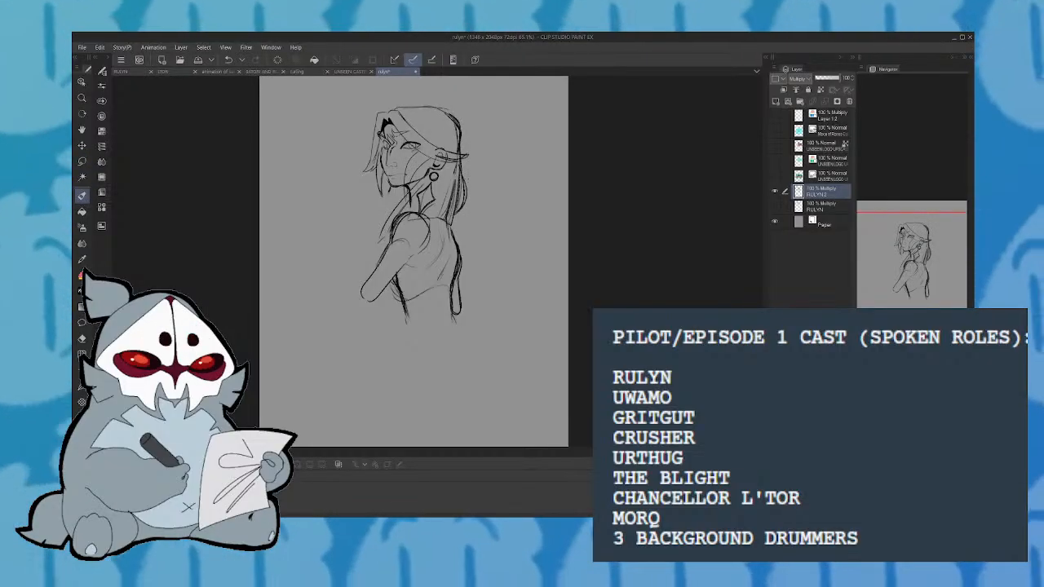
key(h)
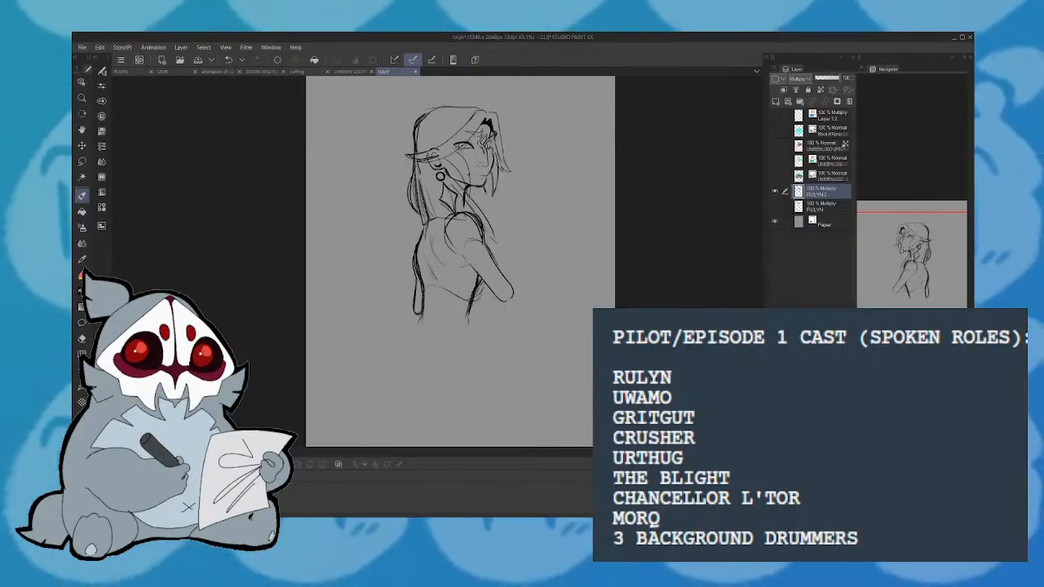
drag(467, 197, 493, 219)
mouse_move(489, 211)
mouse_down()
mouse_move(494, 225)
mouse_move(492, 211)
mouse_up()
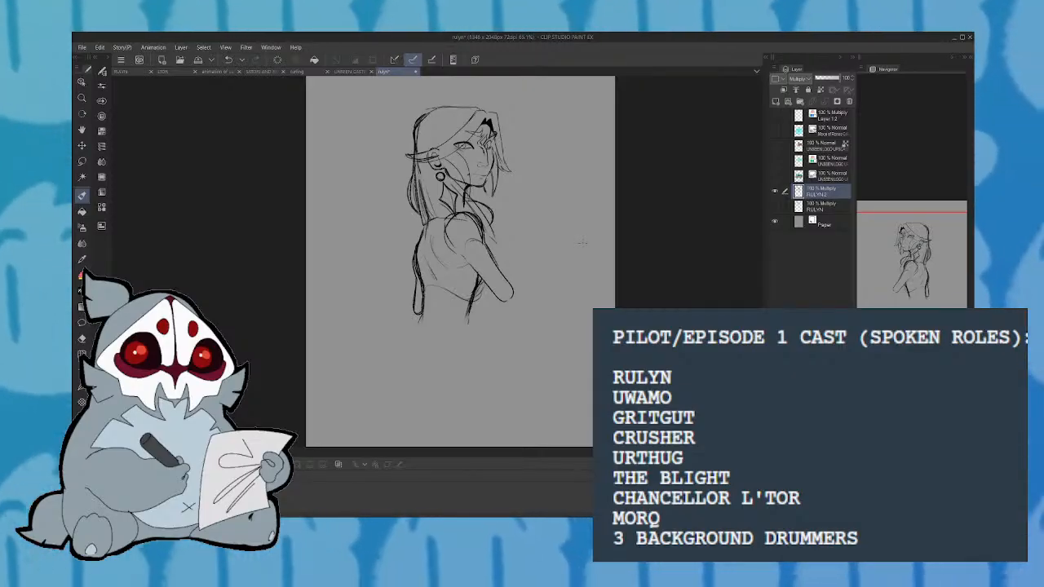
Try a wide sleeve outline around the near arm, check it in the mirrored view and undo it
drag(900, 306, 919, 281)
key(h)
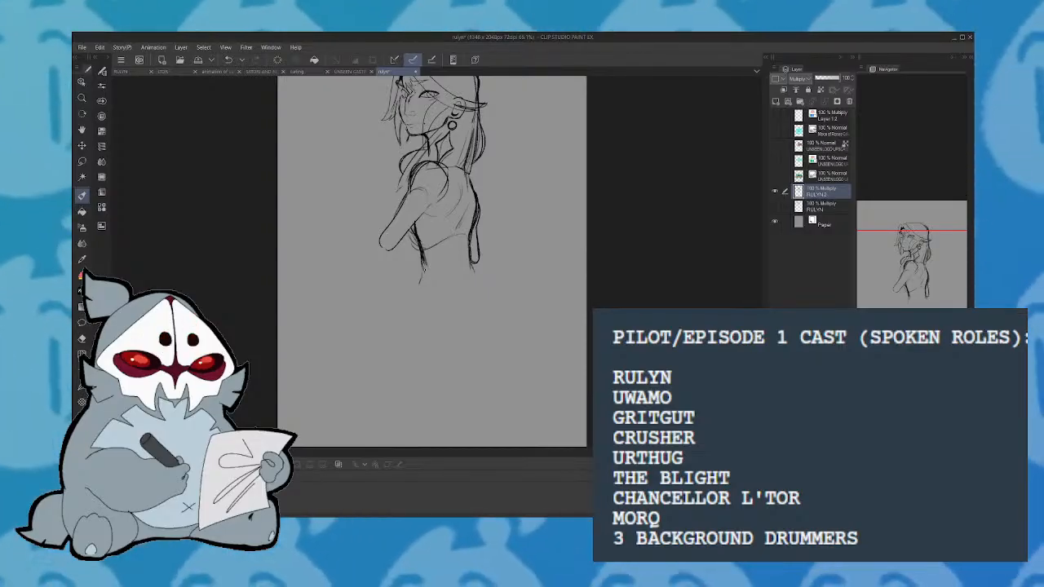
mouse_move(407, 174)
mouse_down()
mouse_move(362, 243)
mouse_move(384, 253)
mouse_move(454, 184)
mouse_up()
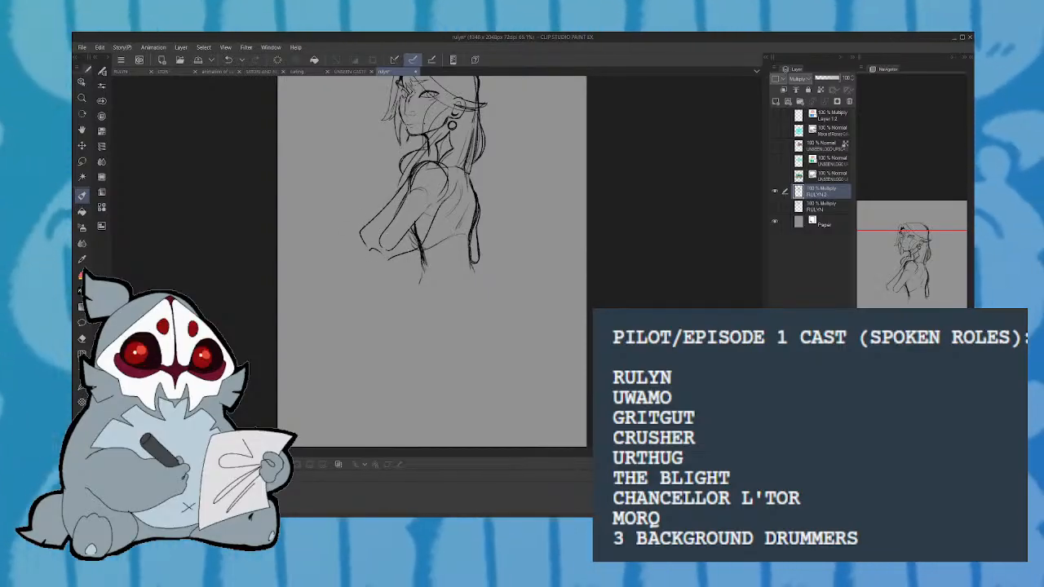
key(h)
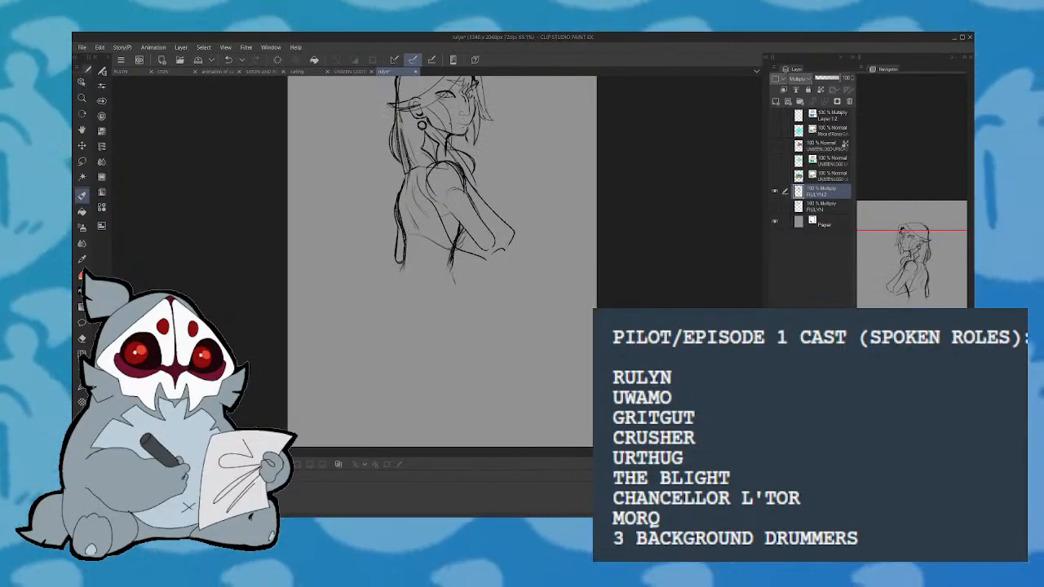
key(ctrl+z)
key(ctrl+z)
key(ctrl+z)
Sketch a sleeve over the near arm with a pointed elbow end, and a narrow sleeve outline along the far arm
mouse_move(463, 181)
mouse_down()
mouse_move(501, 238)
mouse_move(481, 265)
mouse_up()
drag(435, 215, 424, 170)
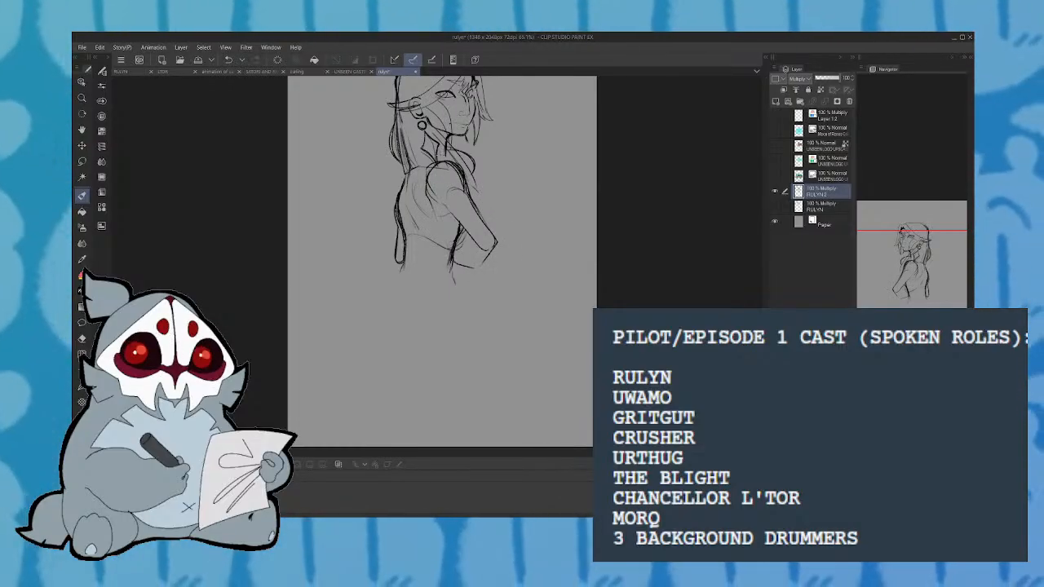
drag(399, 217, 391, 265)
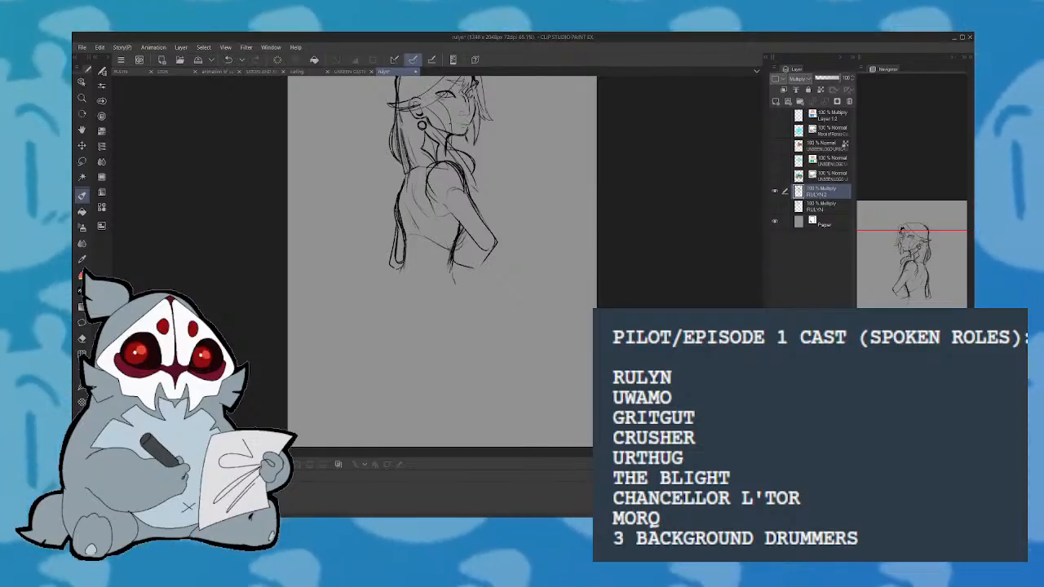
key(h)
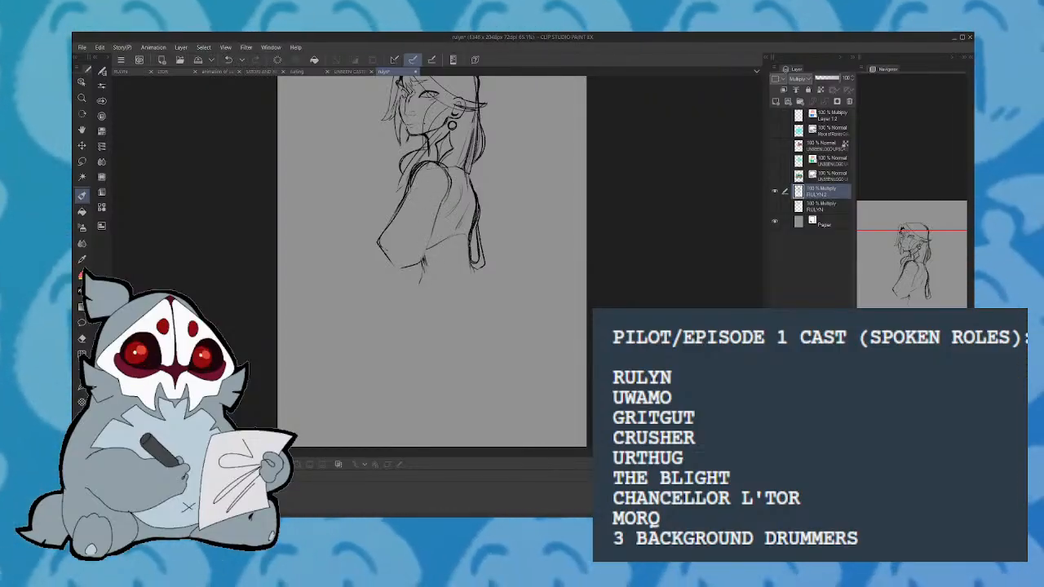
Try a lower hem curve across the waist below the torso, then undo it
mouse_move(416, 272)
mouse_down()
mouse_move(410, 295)
mouse_move(481, 265)
mouse_up()
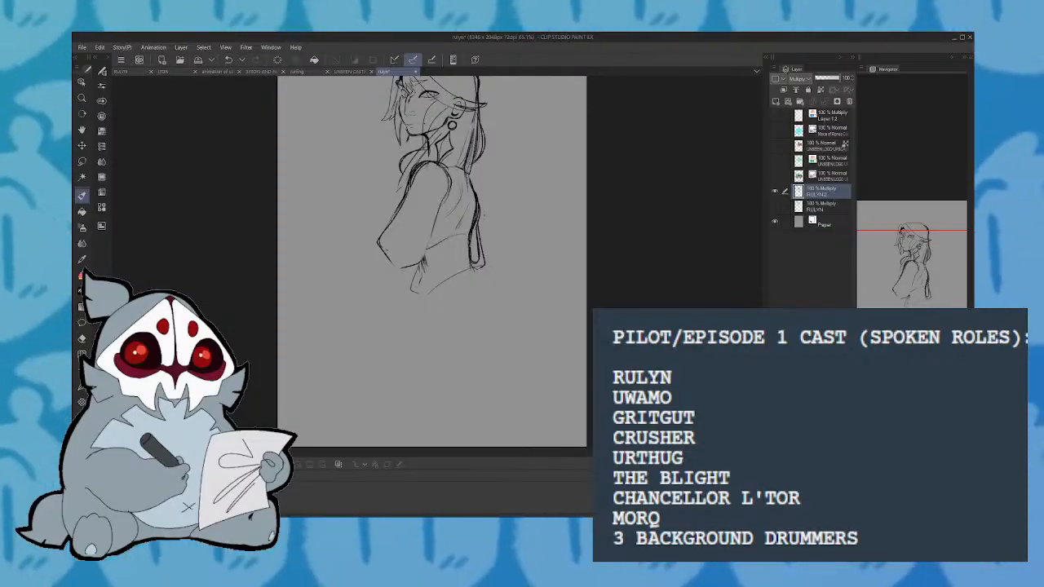
key(h)
key(ctrl+z)
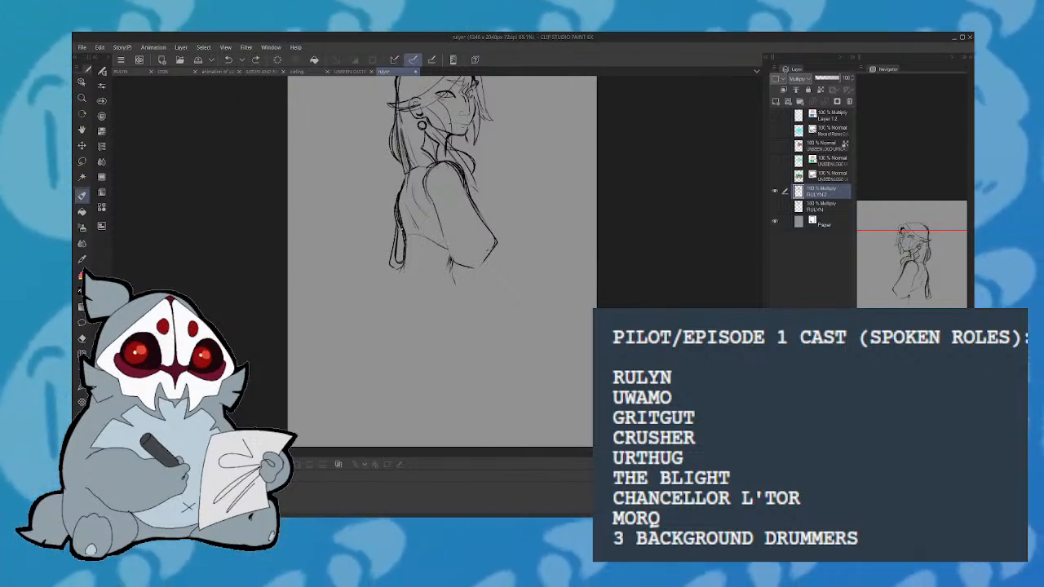
Redraw the cropped jacket's hem and back outline flaring over the far arm, consulting Rulyn's casting-call art and the mirrored view
drag(400, 228, 436, 243)
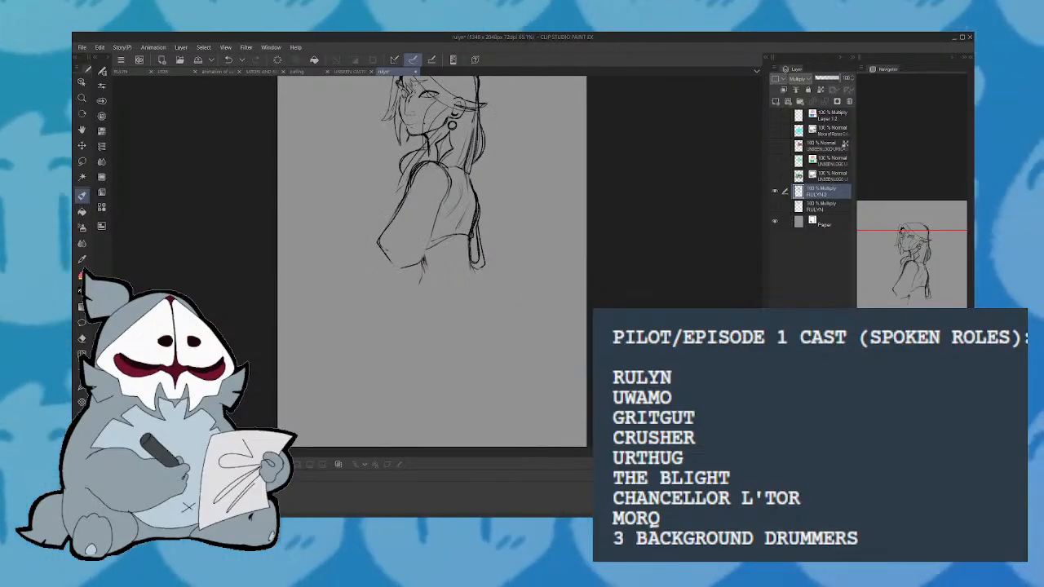
click(339, 72)
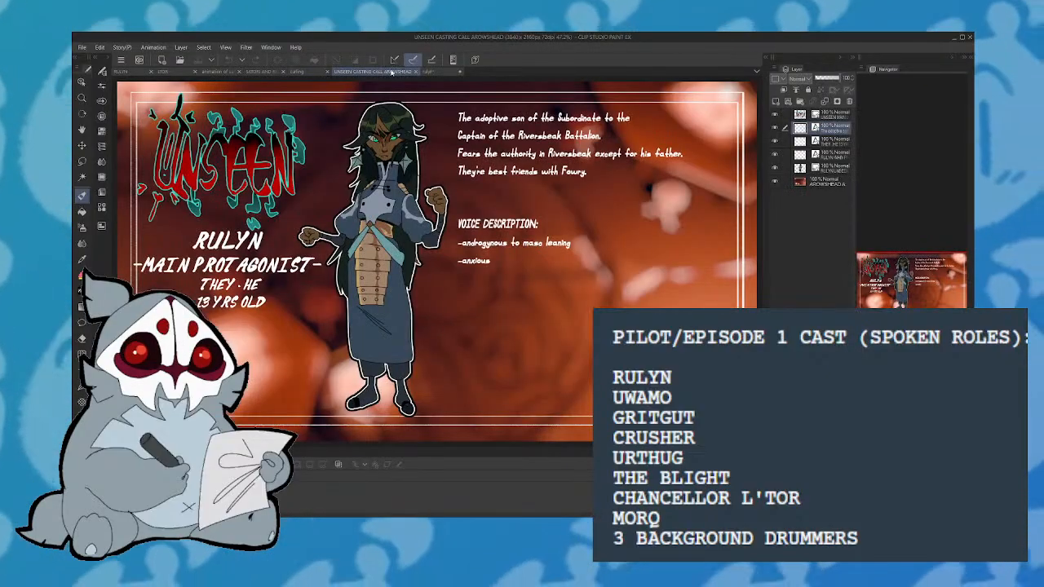
click(426, 72)
key(ctrl+z)
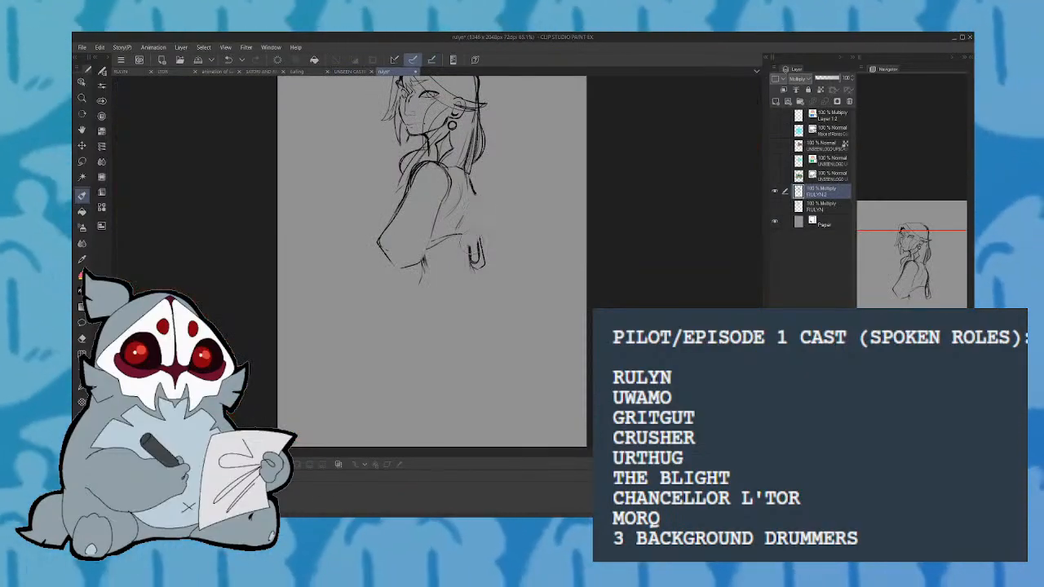
key(ctrl+y)
key(ctrl+y)
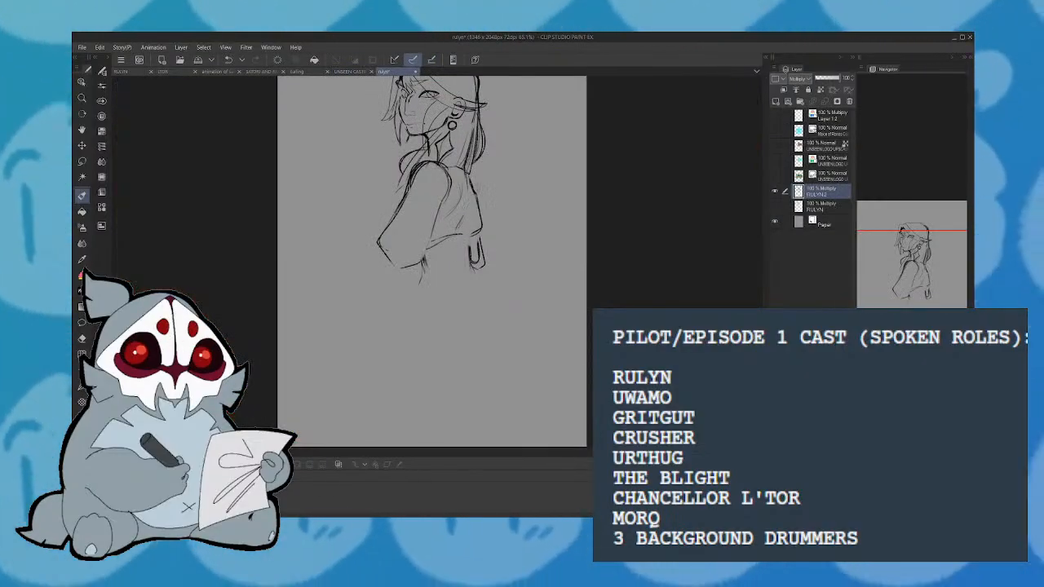
key(h)
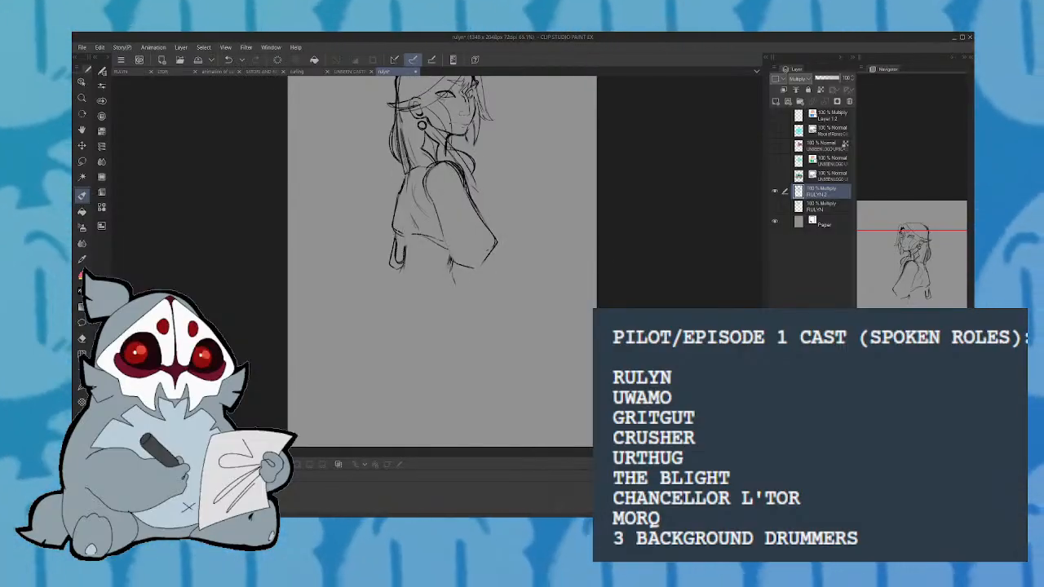
mouse_move(394, 233)
mouse_down()
mouse_move(391, 266)
mouse_move(403, 268)
mouse_move(408, 240)
mouse_up()
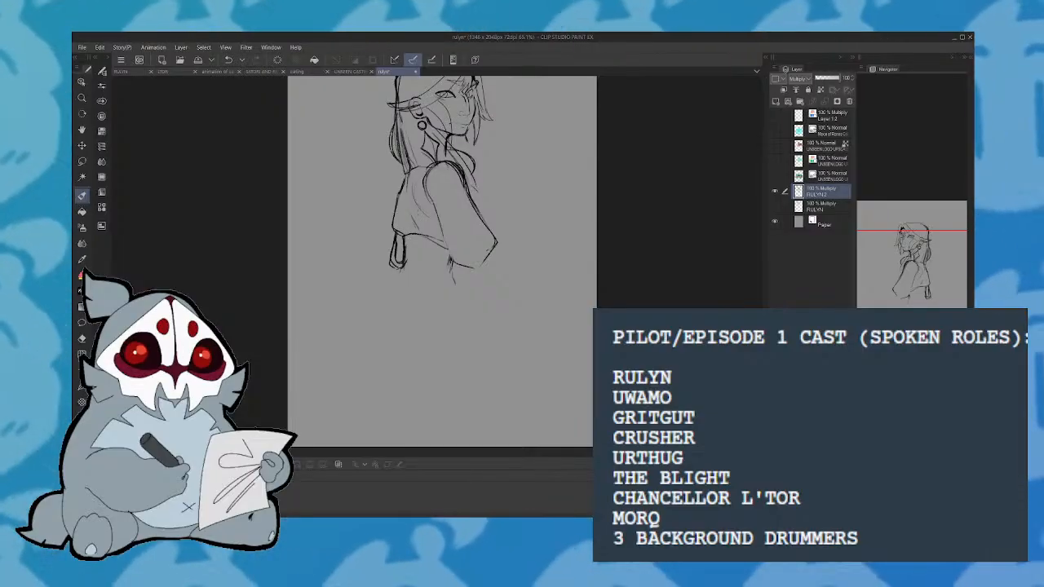
Sketch the near forearm as a narrow rounded shape extending down from the sleeve opening, and check it in the mirrored view
key(h)
drag(912, 289, 912, 272)
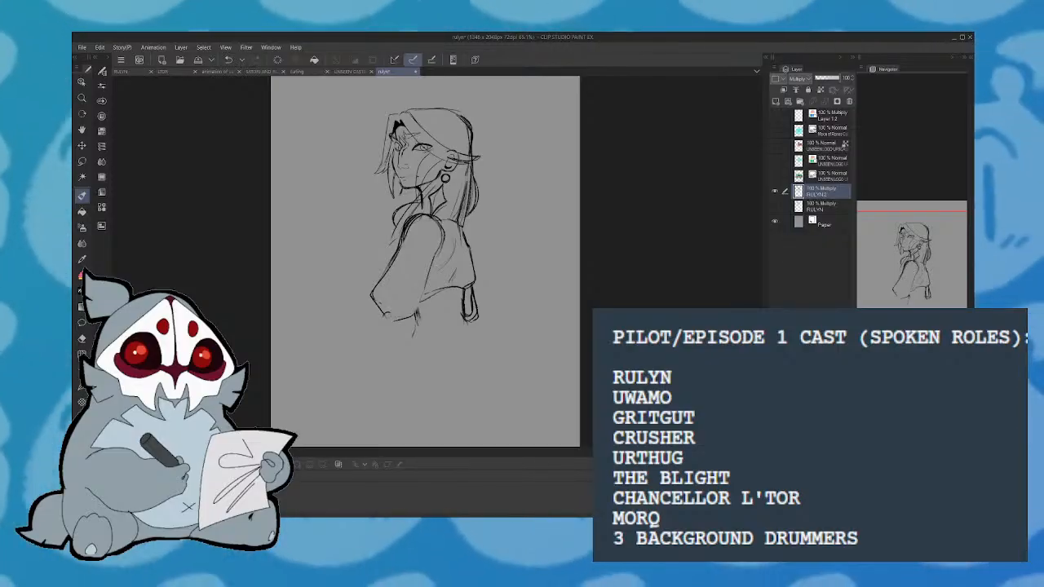
drag(380, 320, 369, 364)
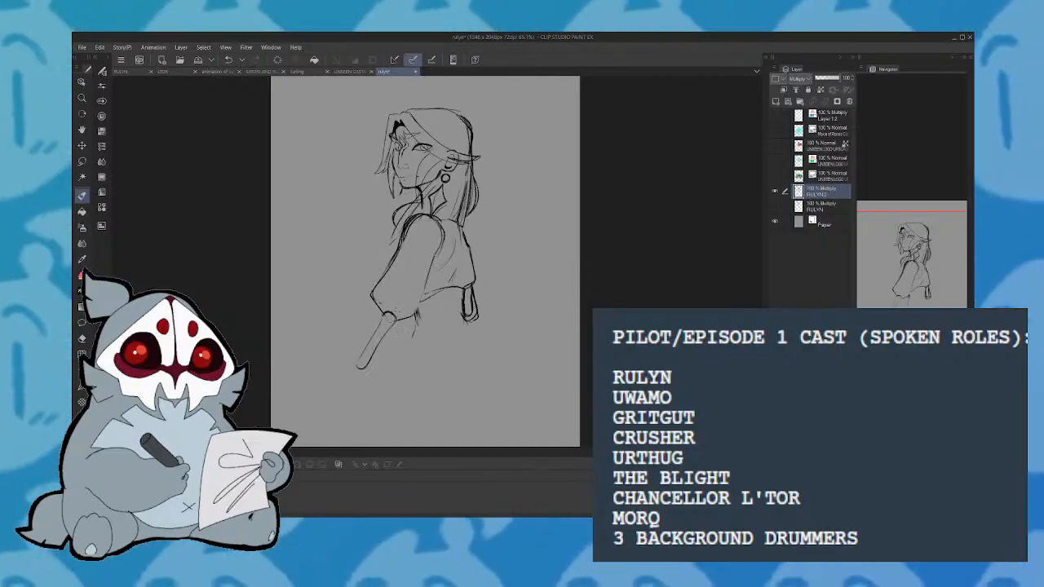
key(h)
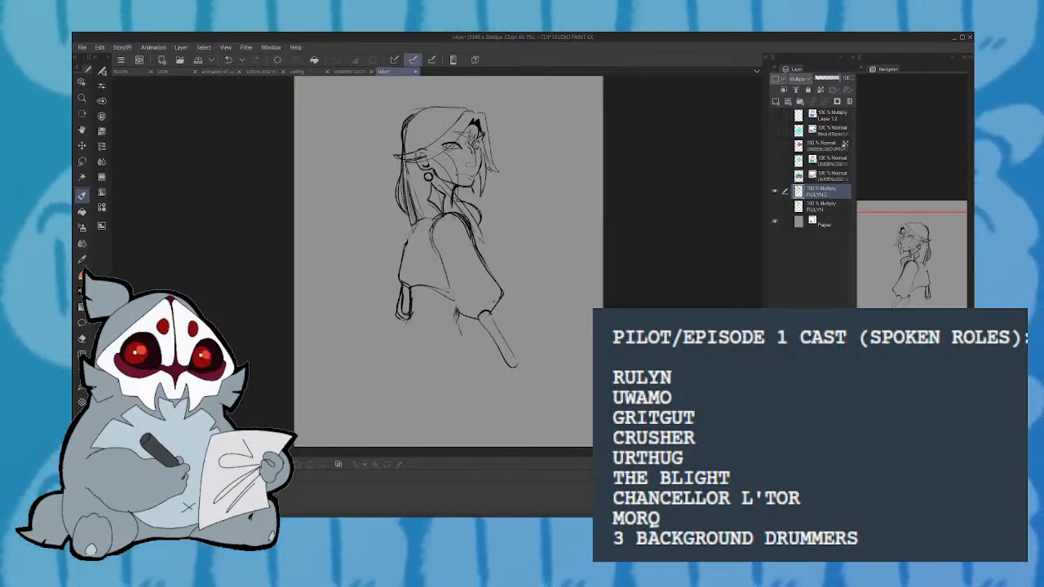
key(h)
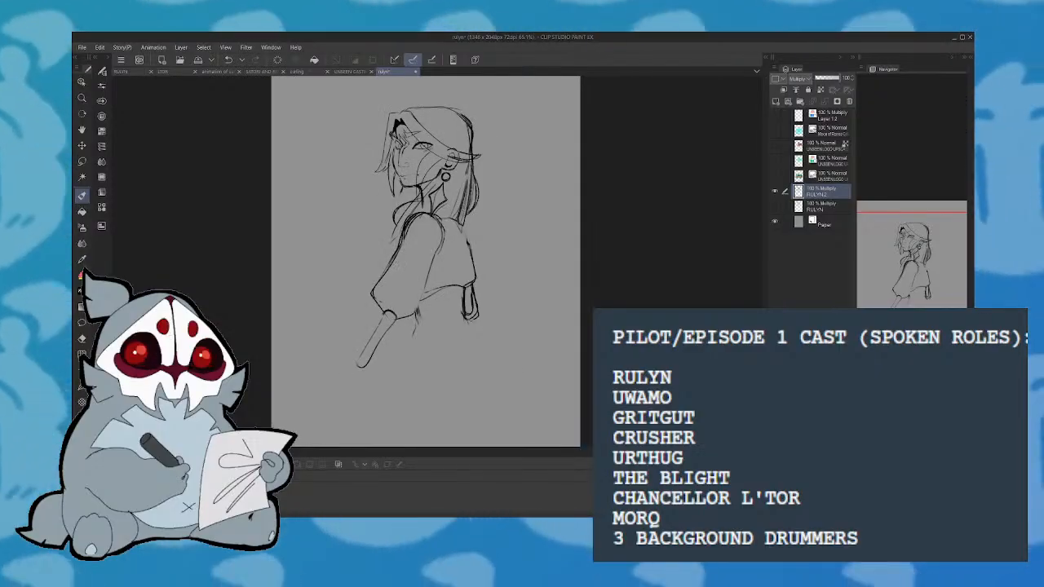
Undo the last stroke, then sketch a flicked strand at the back of the head and a raised tuft on the crown
key(ctrl+z)
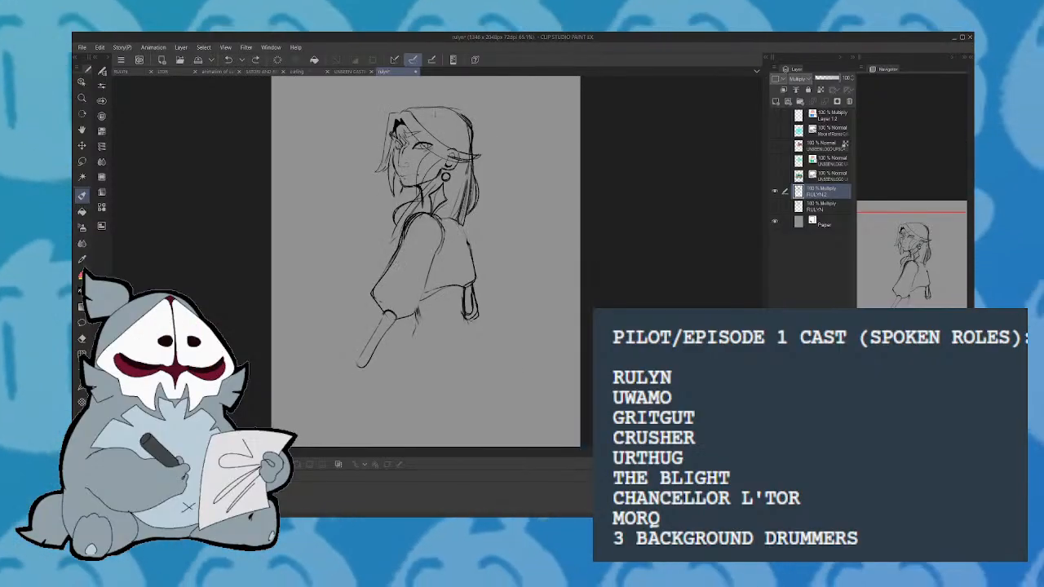
drag(464, 120, 487, 146)
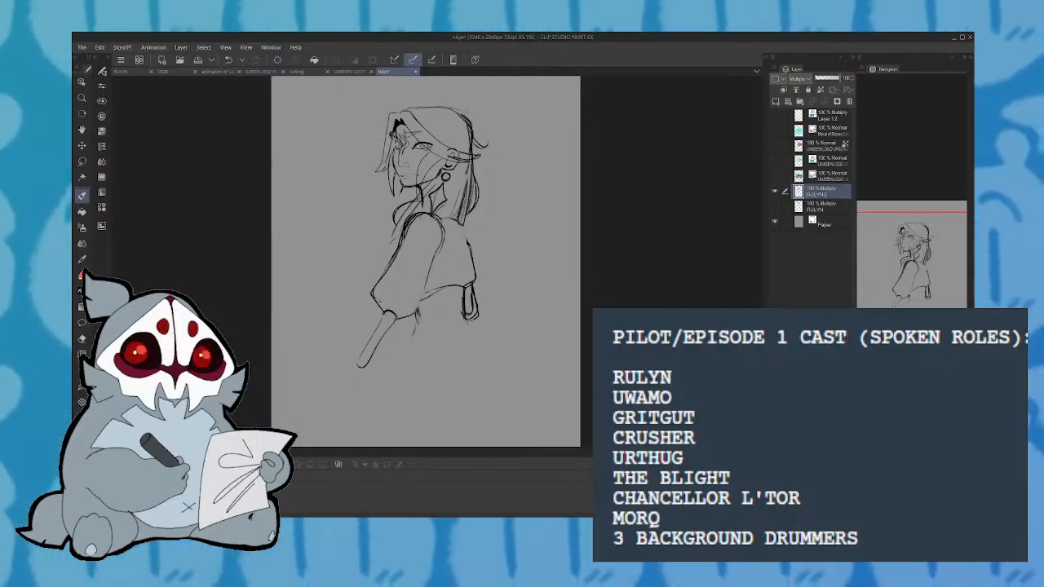
drag(421, 108, 444, 103)
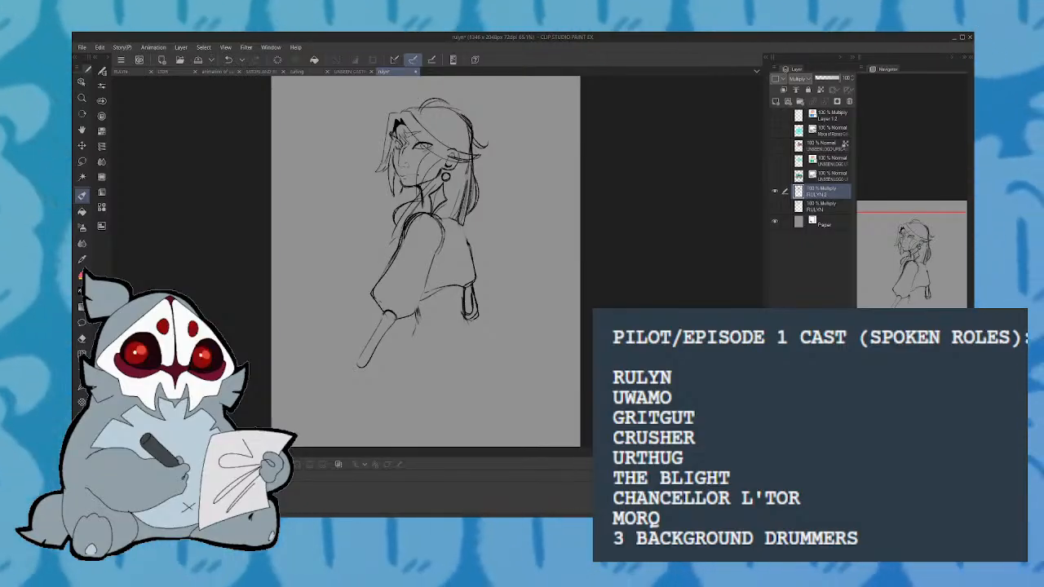
drag(923, 288, 906, 283)
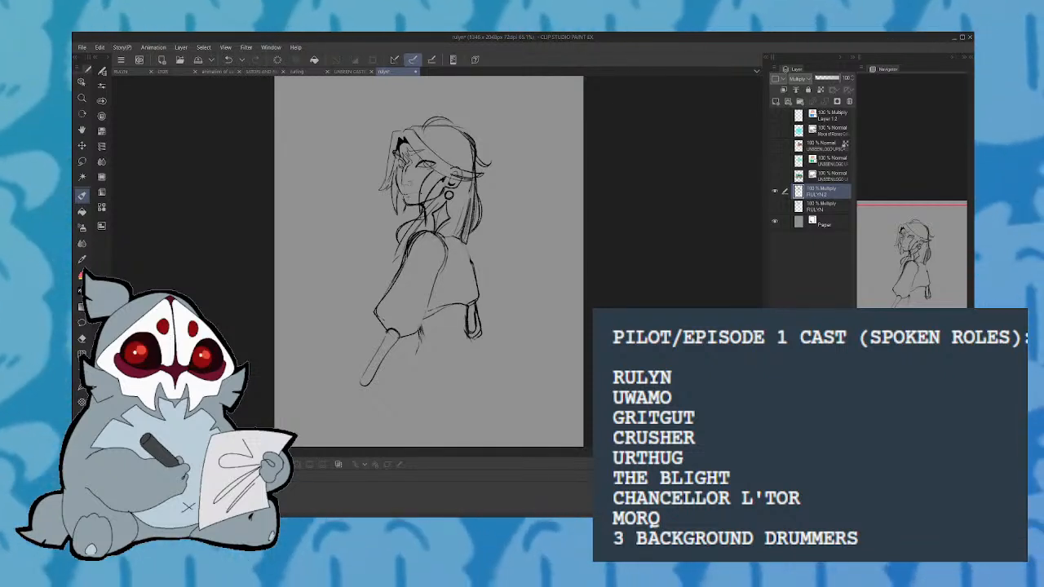
Compare the figure's pose and proportions between the normal and mirrored views
key(h)
key(h)
key(h)
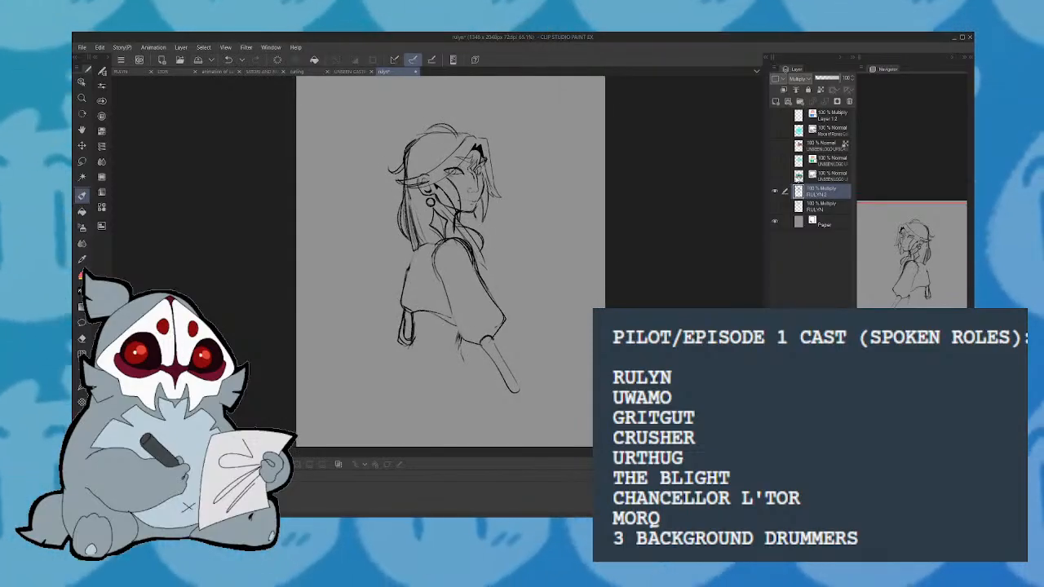
key(h)
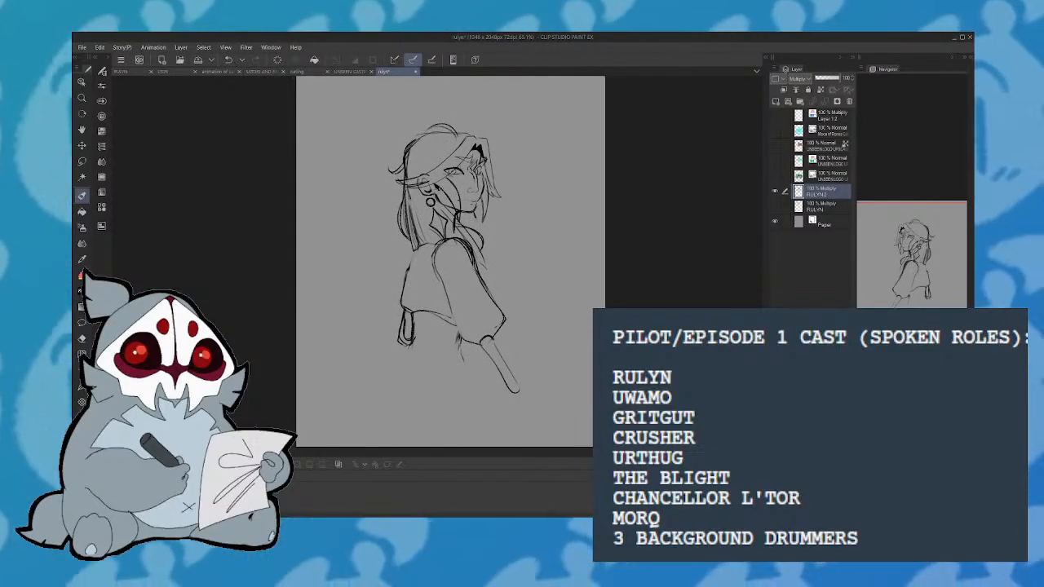
key(h)
key(h)
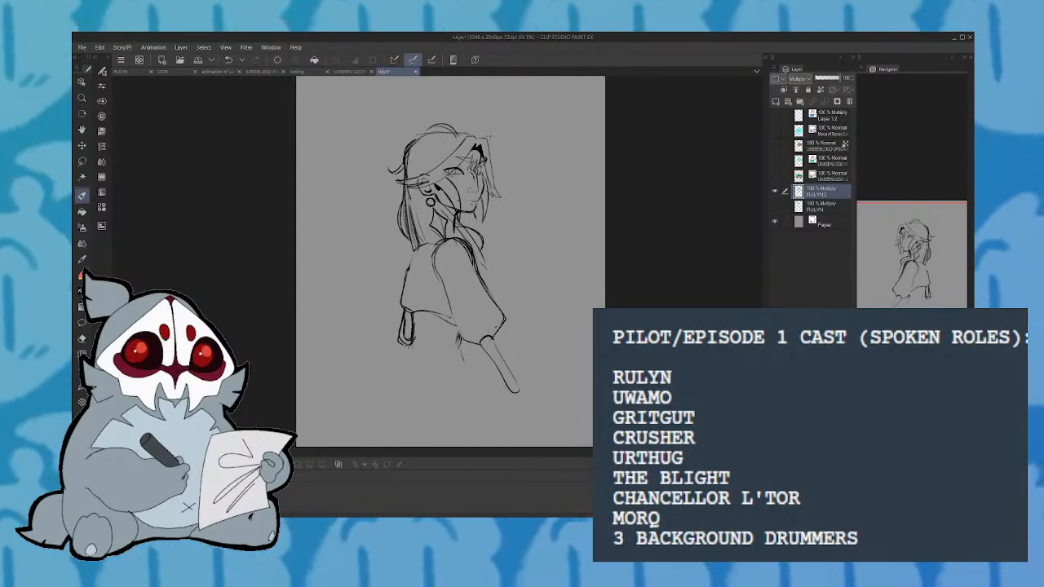
key(h)
key(h)
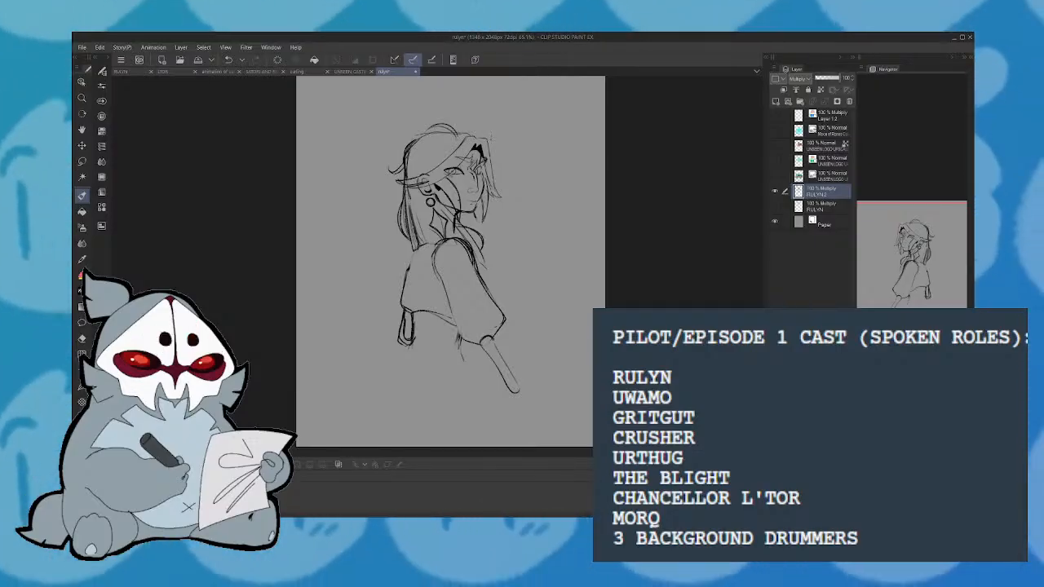
key(h)
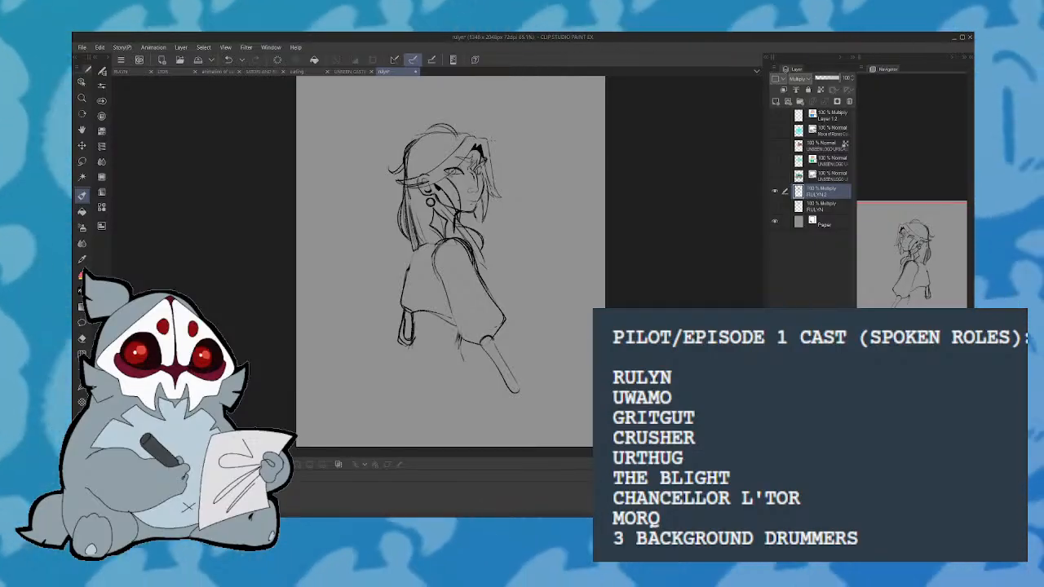
key(h)
key(h)
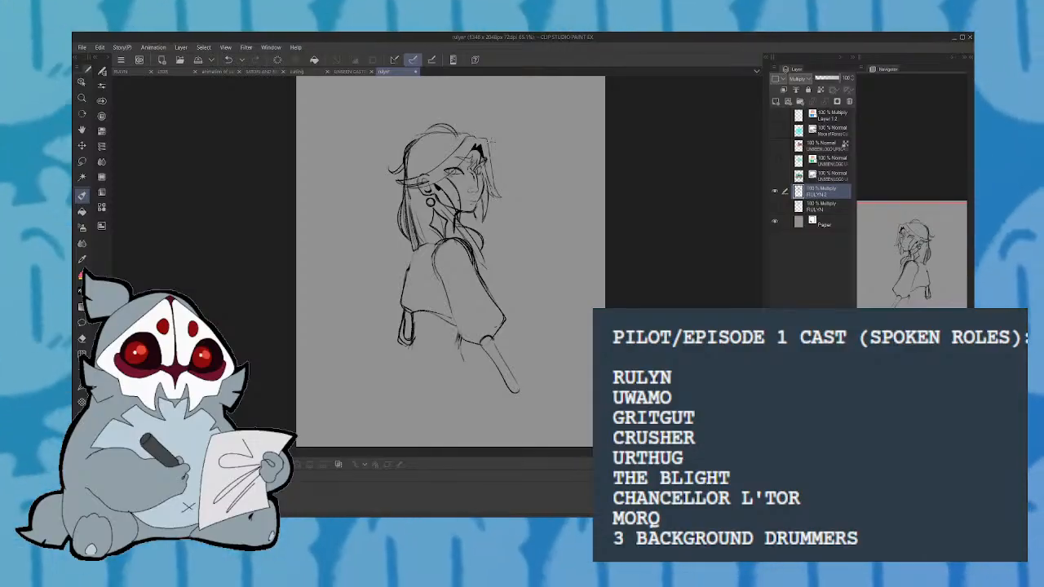
key(h)
key(h)
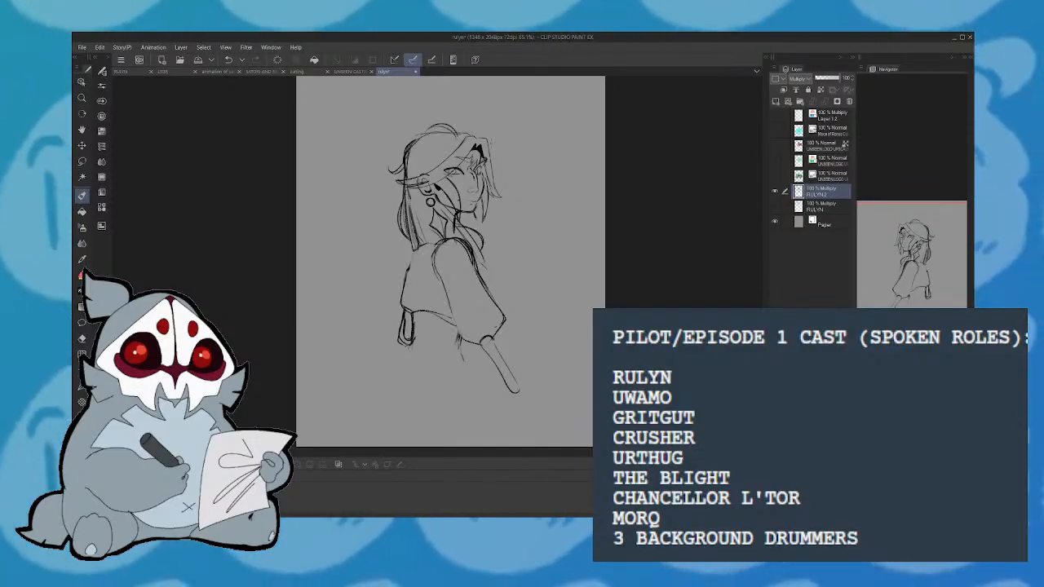
key(h)
key(h)
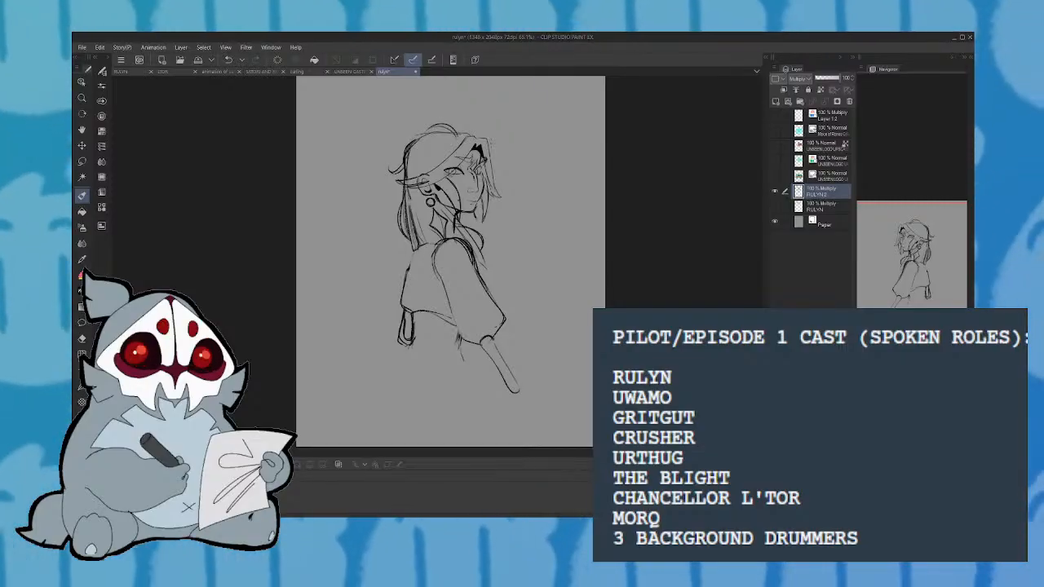
key(h)
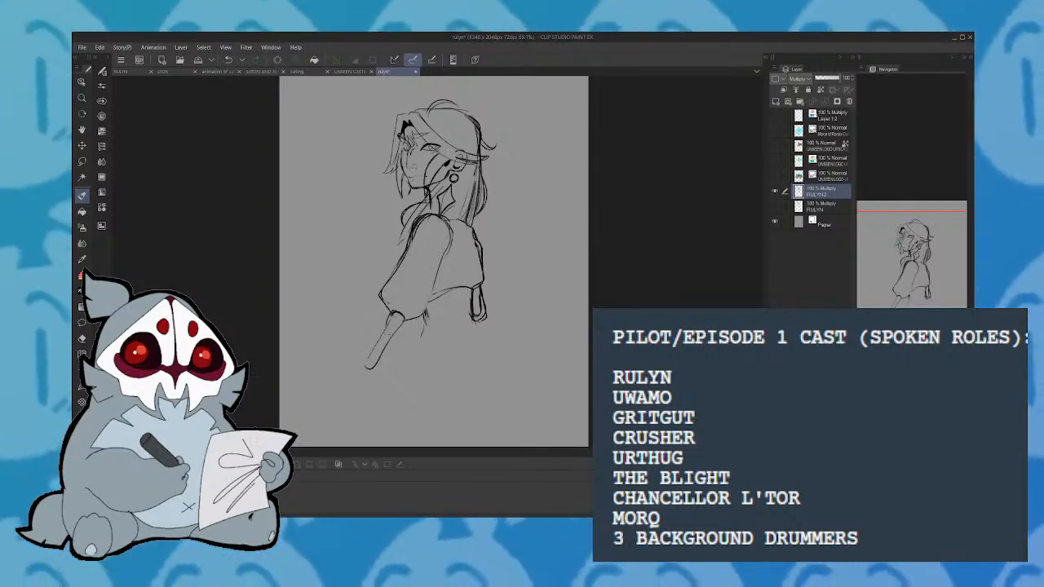
Sketch curved wrap bands across the near forearm below the sleeve opening, and check them in the mirrored view
mouse_move(393, 311)
mouse_down()
mouse_move(381, 337)
mouse_move(397, 333)
mouse_move(405, 305)
mouse_move(367, 359)
mouse_up()
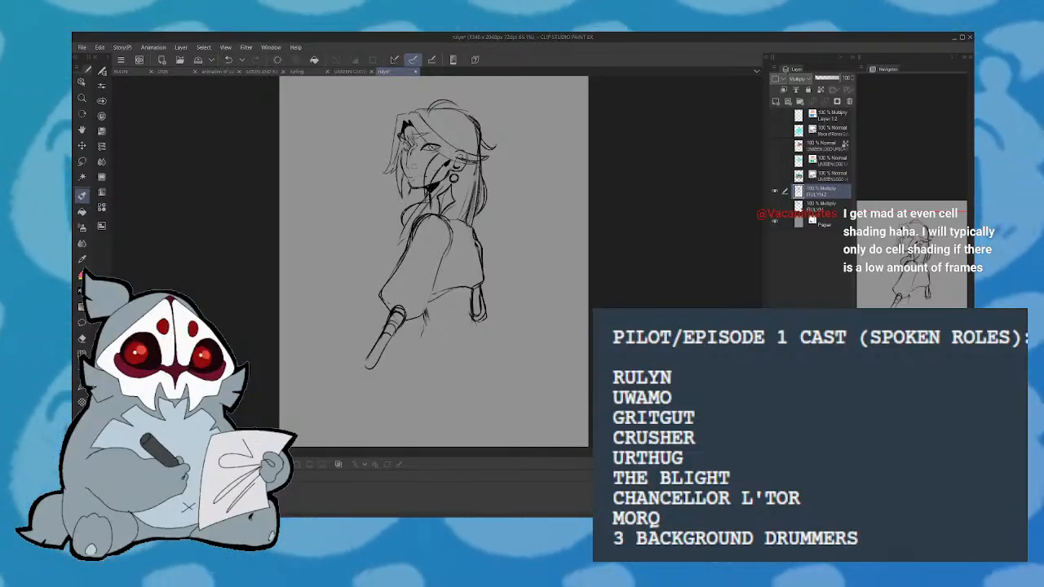
key(h)
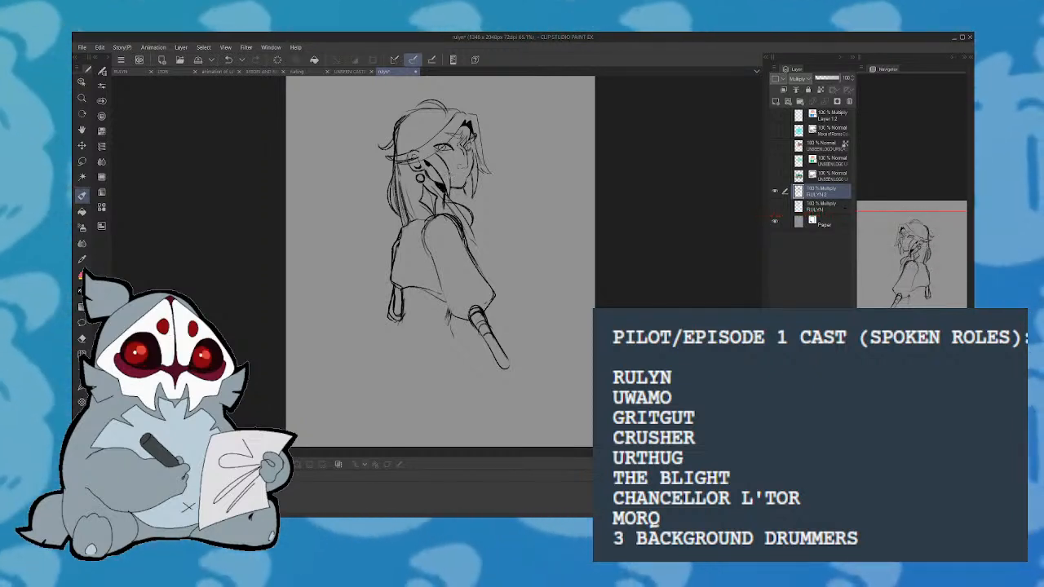
key(h)
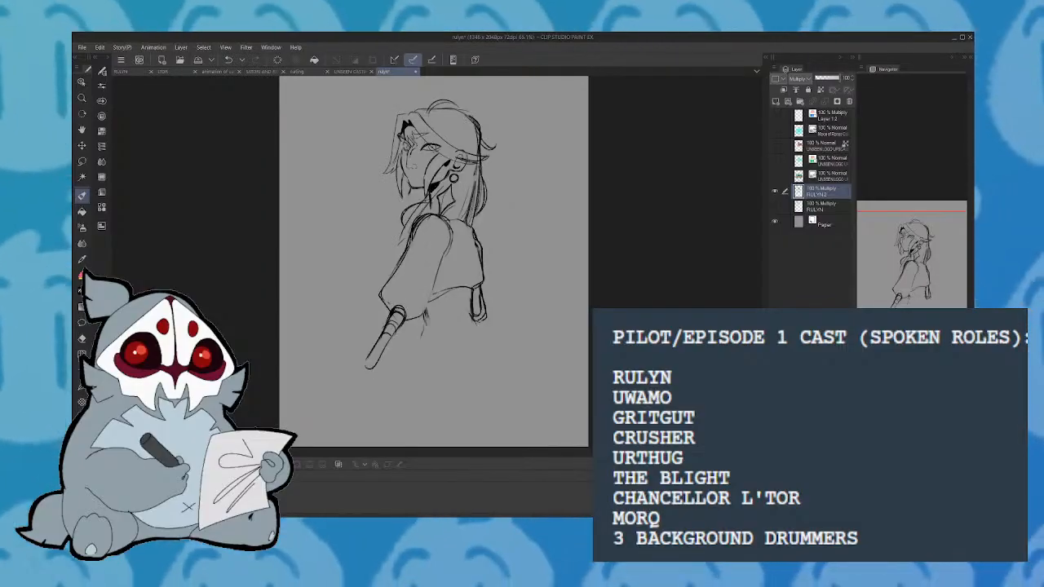
key(h)
key(h)
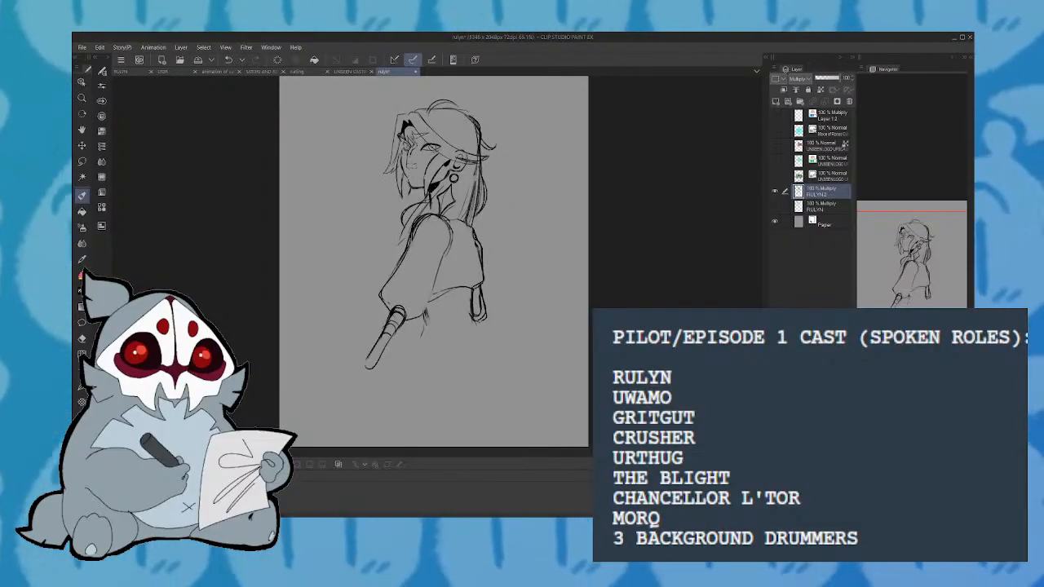
key(h)
key(h)
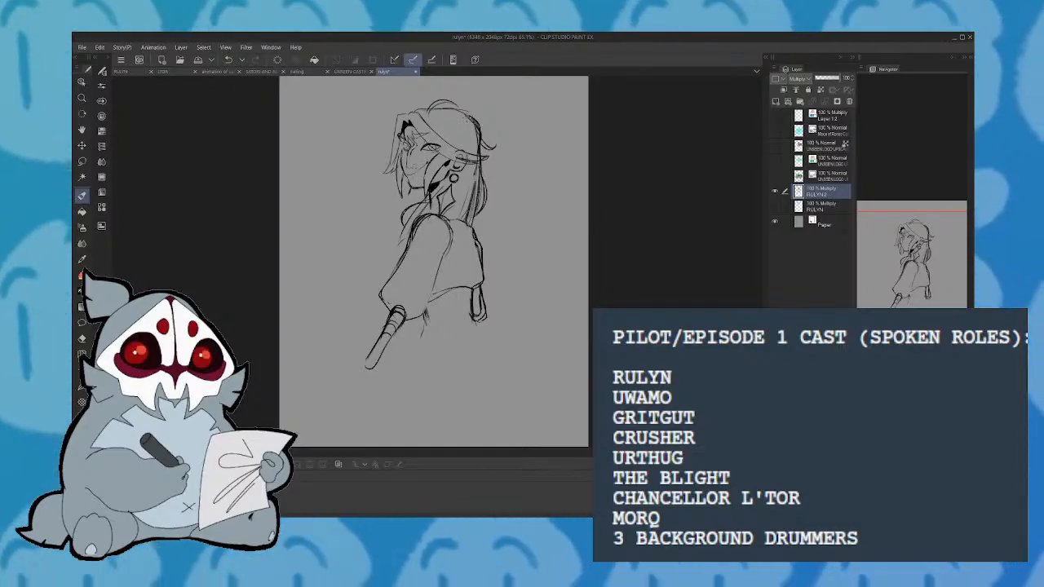
Undo the last stroke, darken the frowning brow above the near eye, then try an extra eye stroke and undo it
key(ctrl+z)
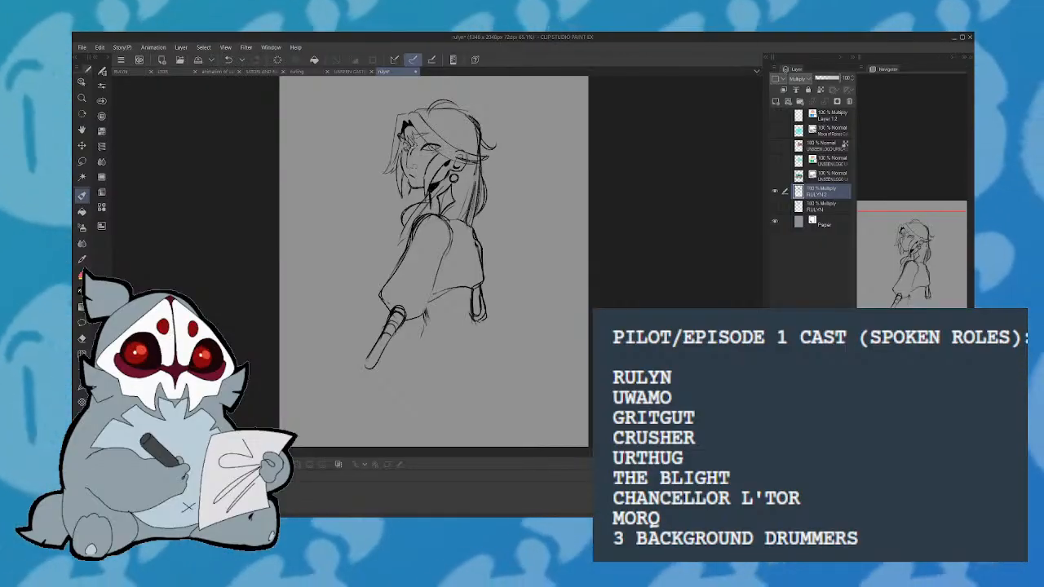
mouse_move(407, 121)
mouse_down()
mouse_move(400, 128)
mouse_move(438, 131)
mouse_up()
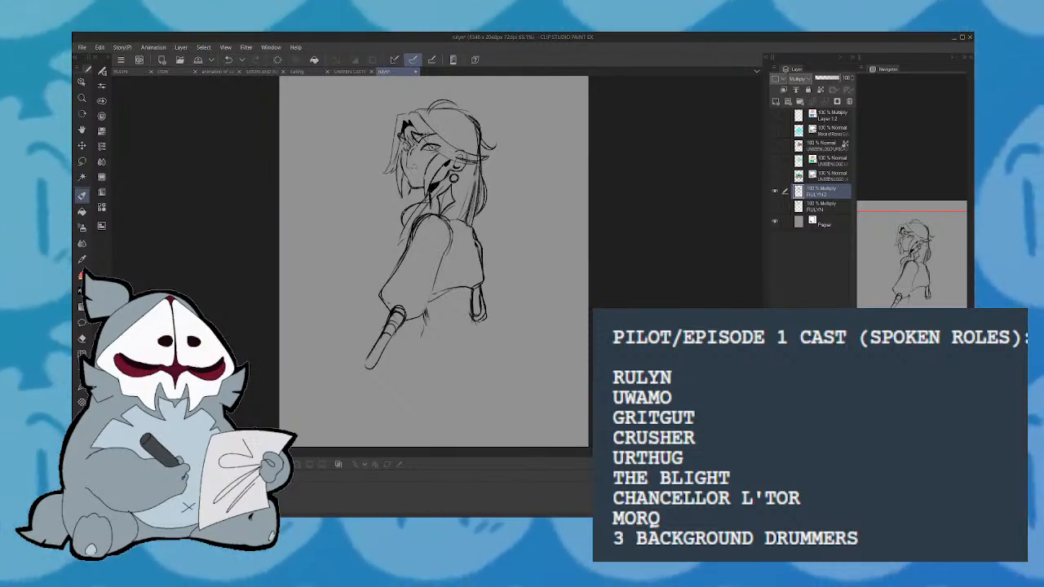
drag(426, 148, 437, 147)
key(ctrl+z)
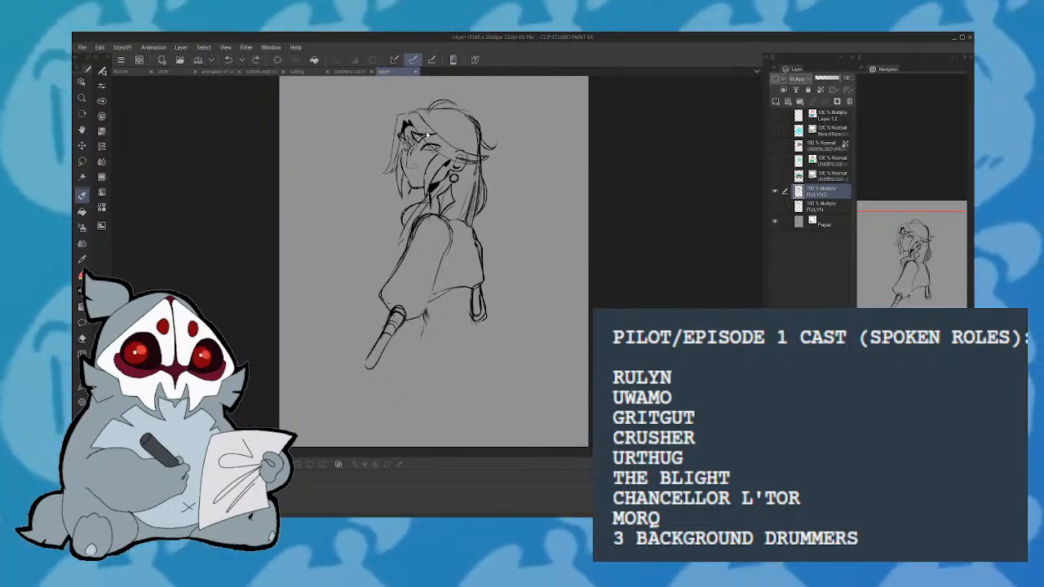
Lasso the near eye on the RULYN 2 layer, delete it and clear the selection
scroll(918, 255, up, 5)
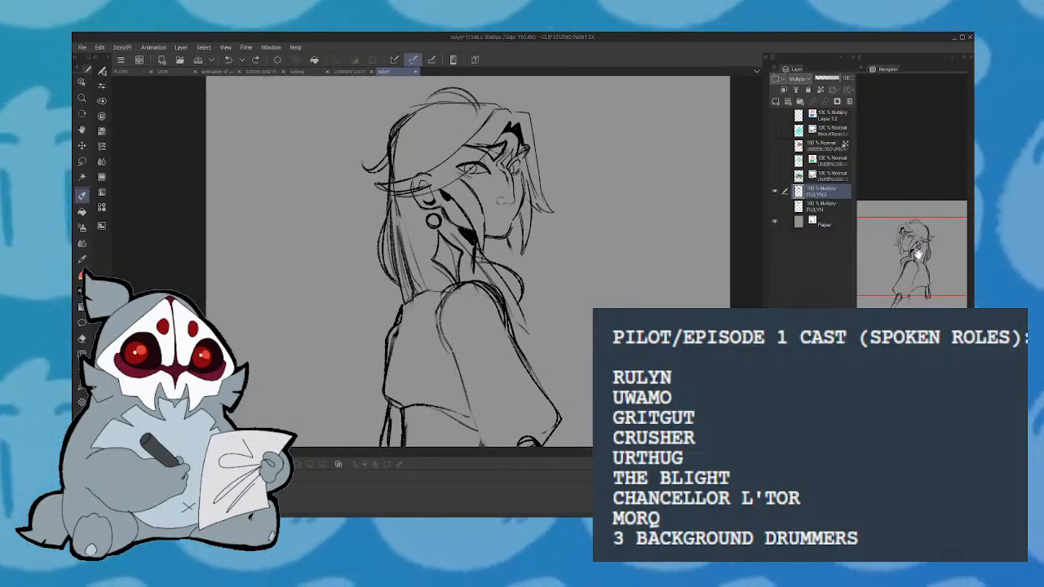
key(m)
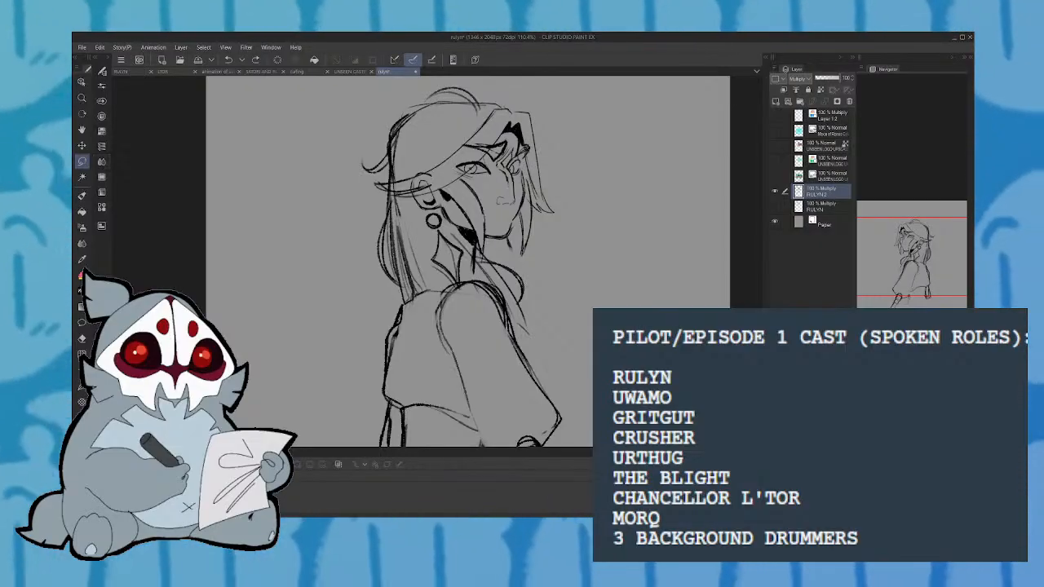
drag(457, 159, 478, 184)
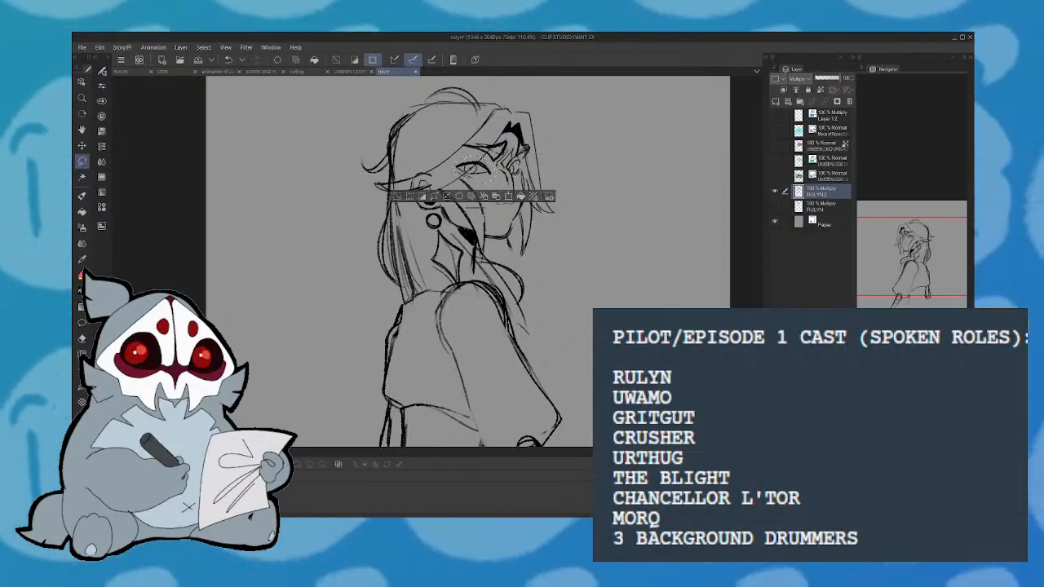
key(Delete)
key(ctrl+d)
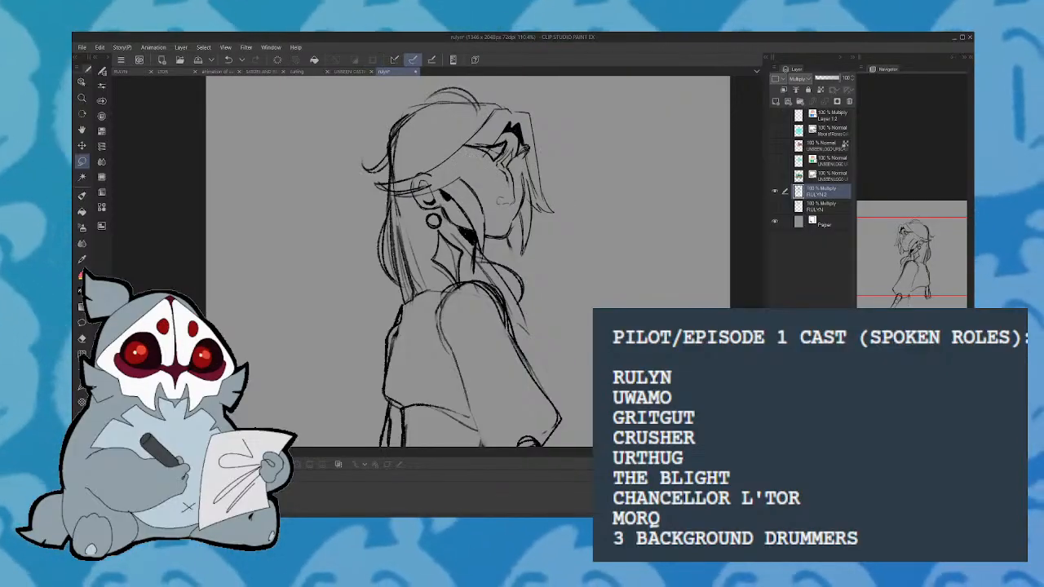
Redraw the near eye's narrow outline beneath the brow, trying it in both the mirrored and normal views
key(h)
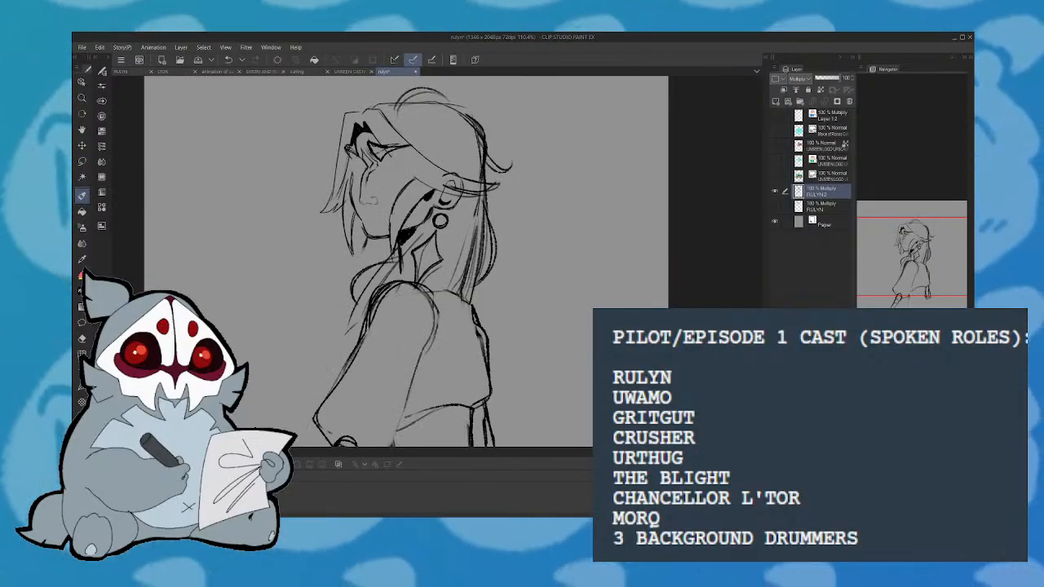
drag(388, 165, 410, 171)
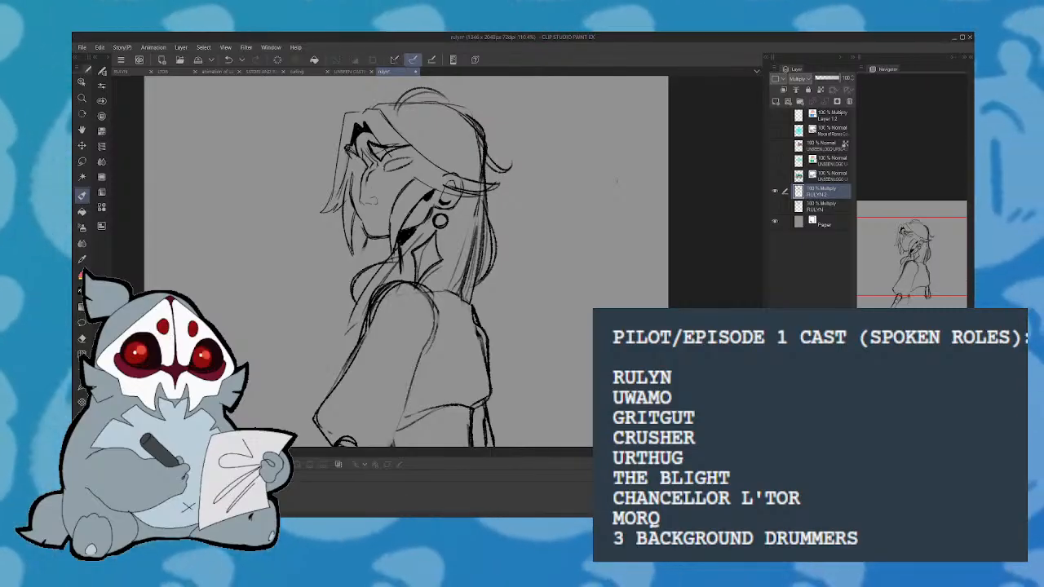
key(h)
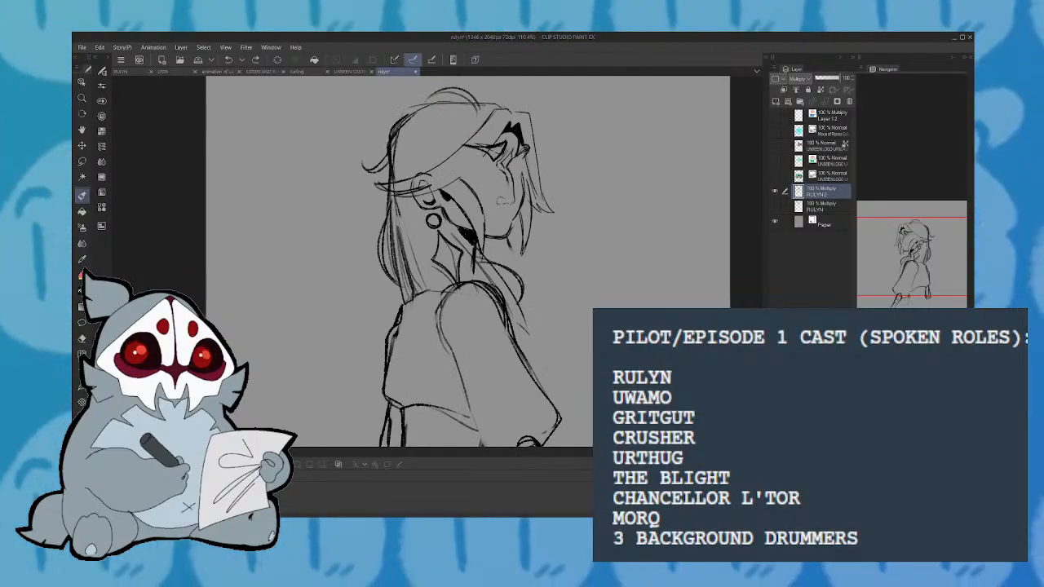
drag(458, 159, 487, 177)
key(ctrl+z)
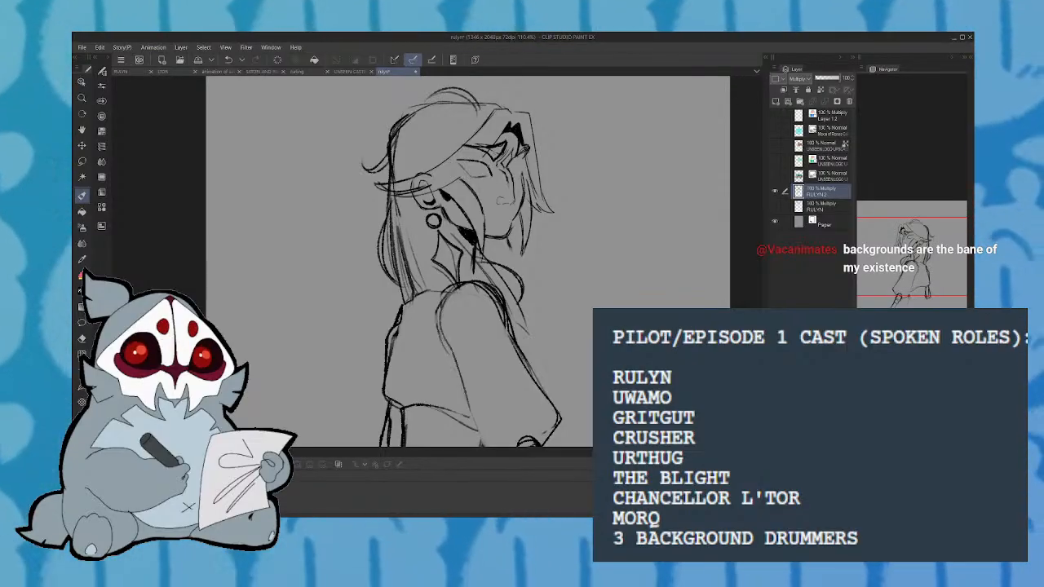
Sketch a round iris inside the near eye, undoing and redrawing unsatisfactory attempts
drag(478, 161, 481, 174)
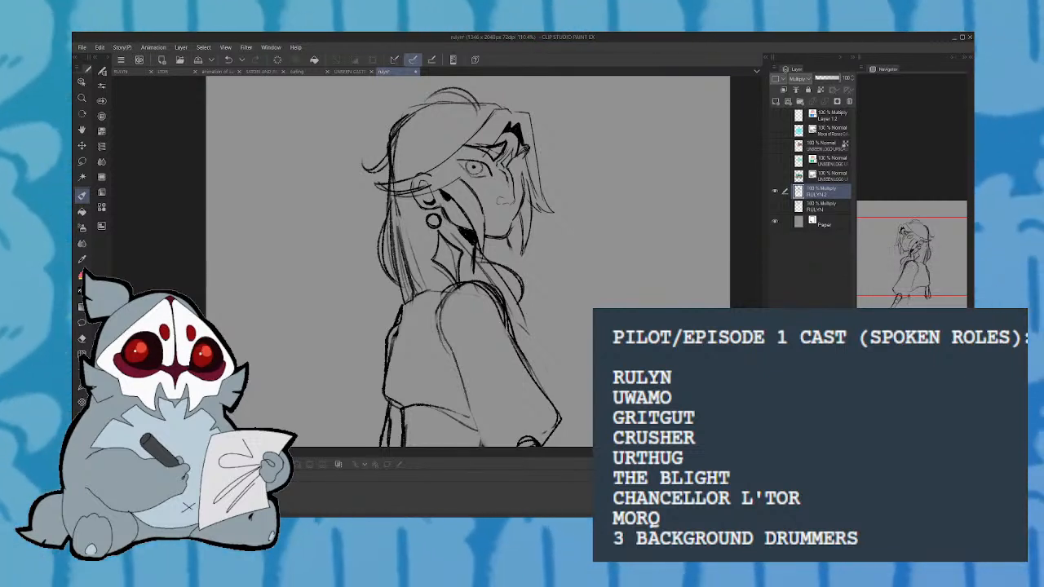
key(ctrl+z)
drag(468, 168, 486, 176)
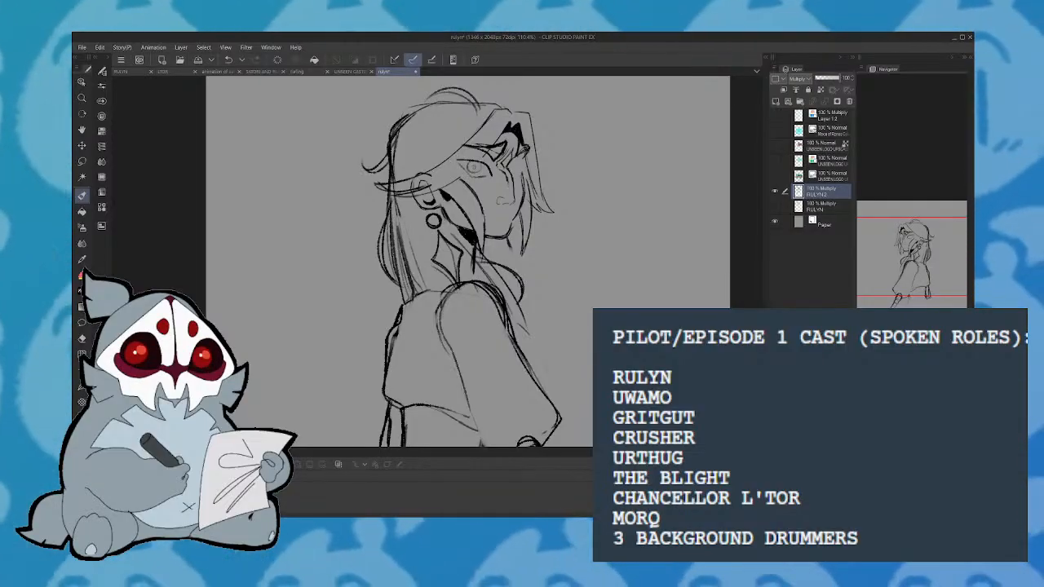
key(ctrl+z)
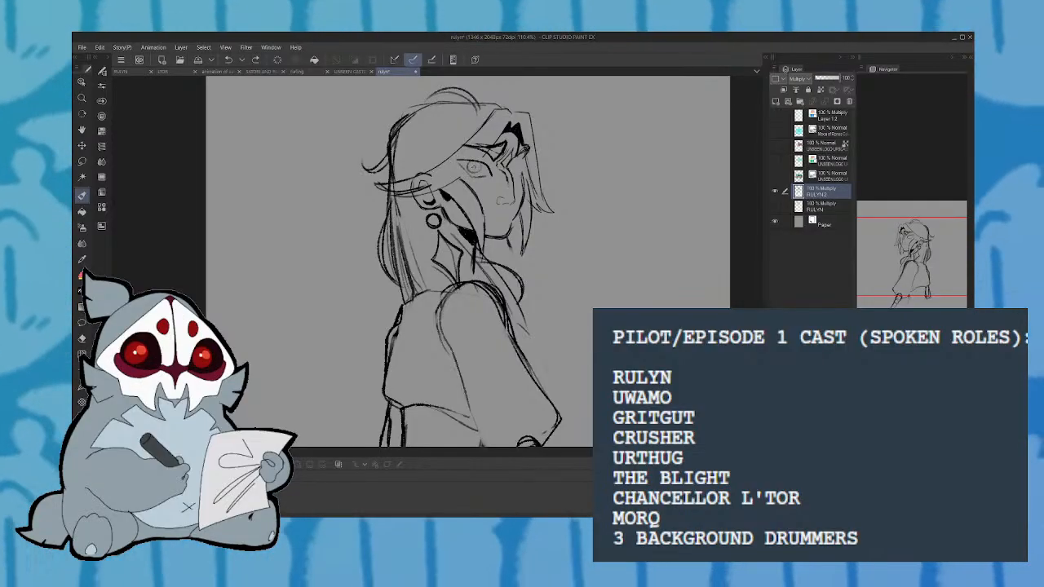
key(ctrl+z)
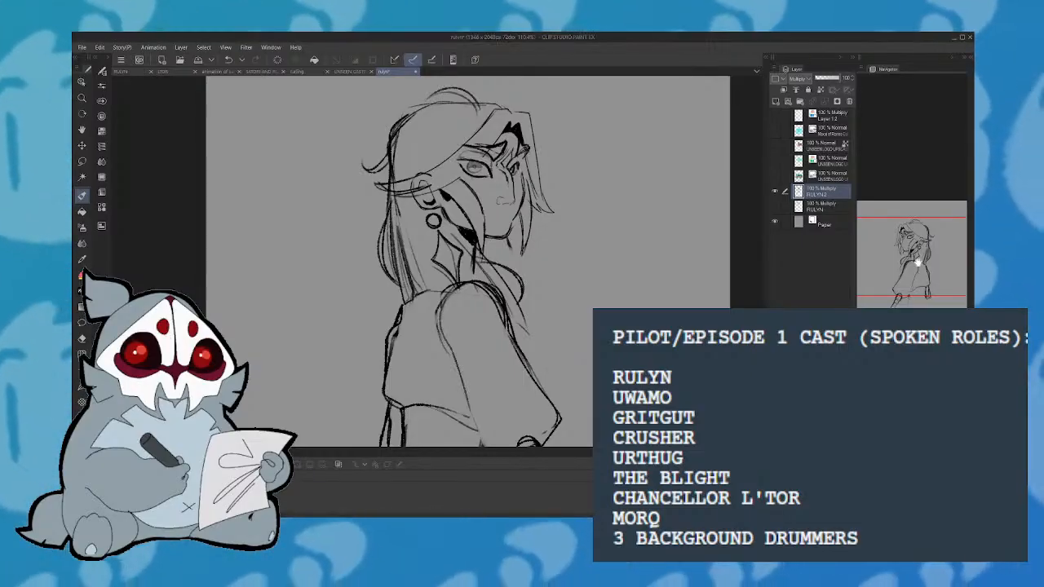
Refine the near eye and add small mouth marks in the mirrored view, then check the face unmirrored
key(^)
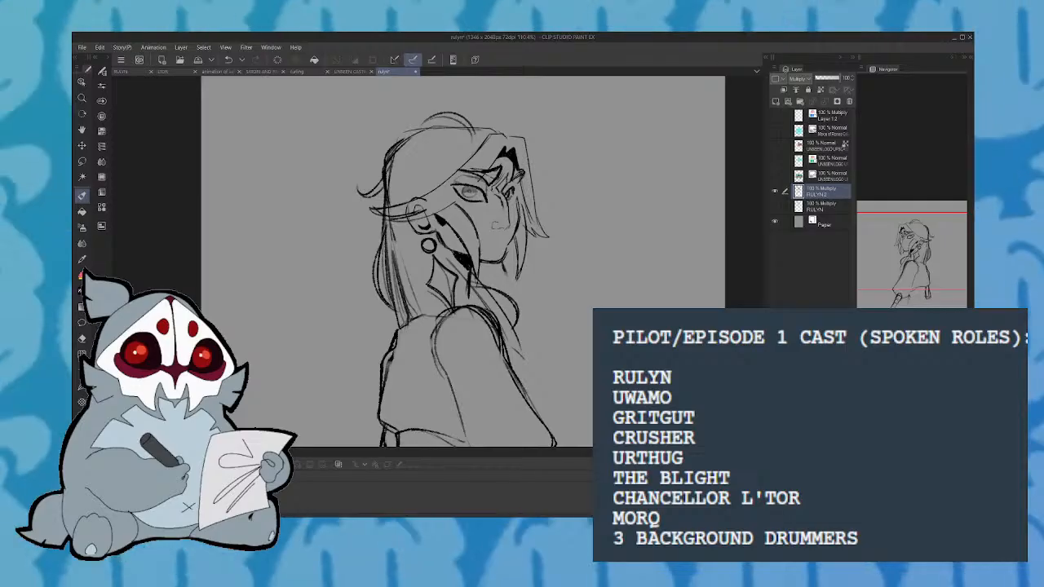
key(h)
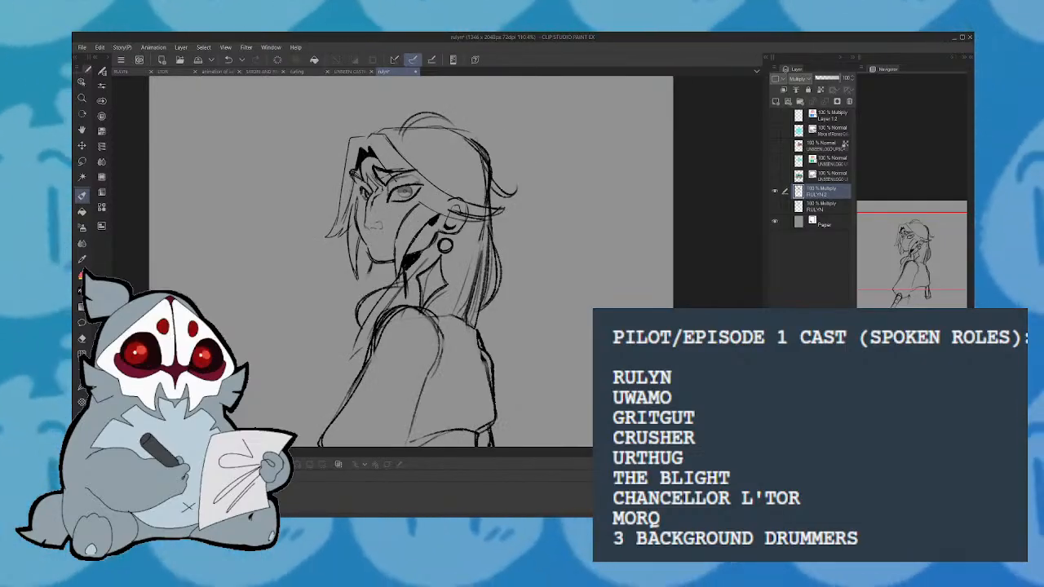
drag(403, 190, 436, 212)
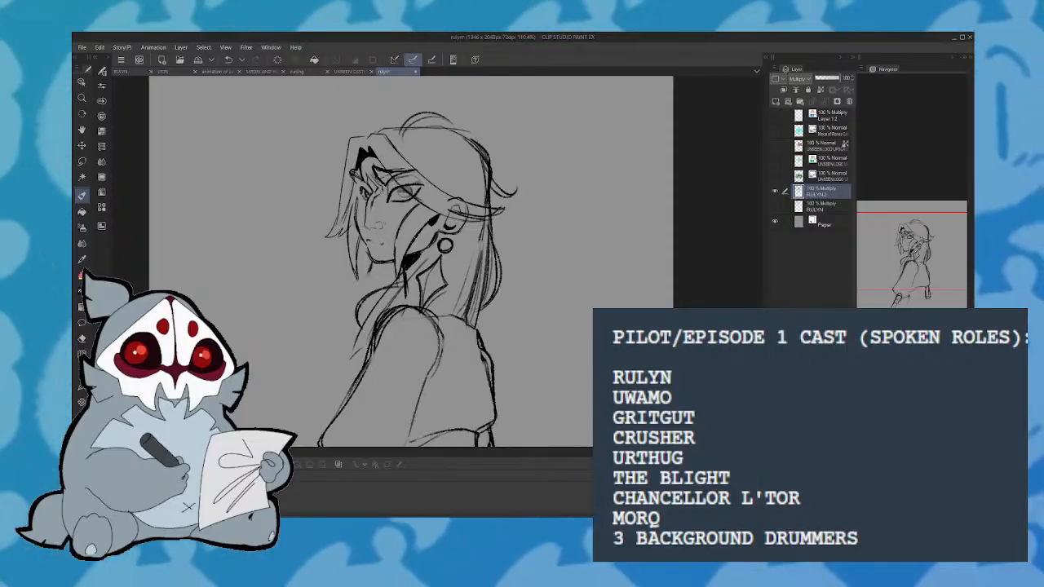
key(h)
scroll(437, 262, up, 1)
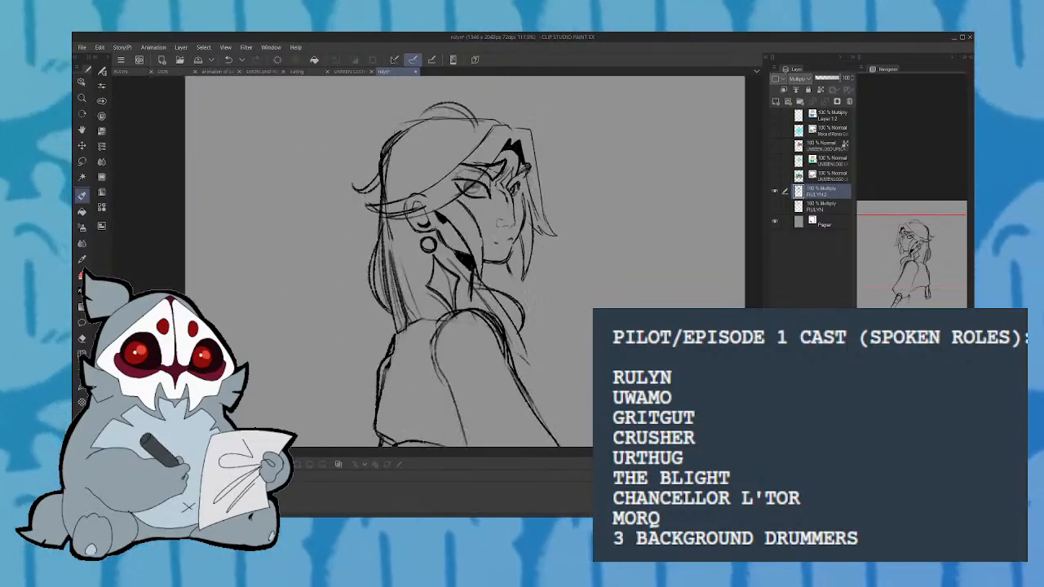
Consult Rulyn's full-body design in the casting-call art, then return to the figure sketch
scroll(438, 261, down, 4)
scroll(437, 261, up, 1)
mouse_move(930, 250)
mouse_down()
mouse_move(926, 265)
mouse_move(917, 236)
mouse_up()
click(351, 72)
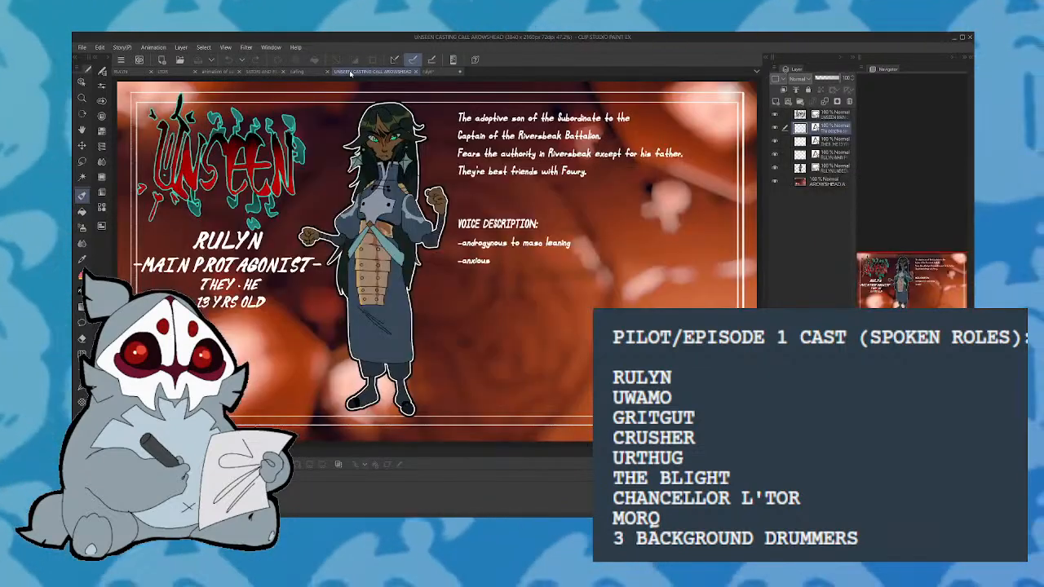
click(430, 73)
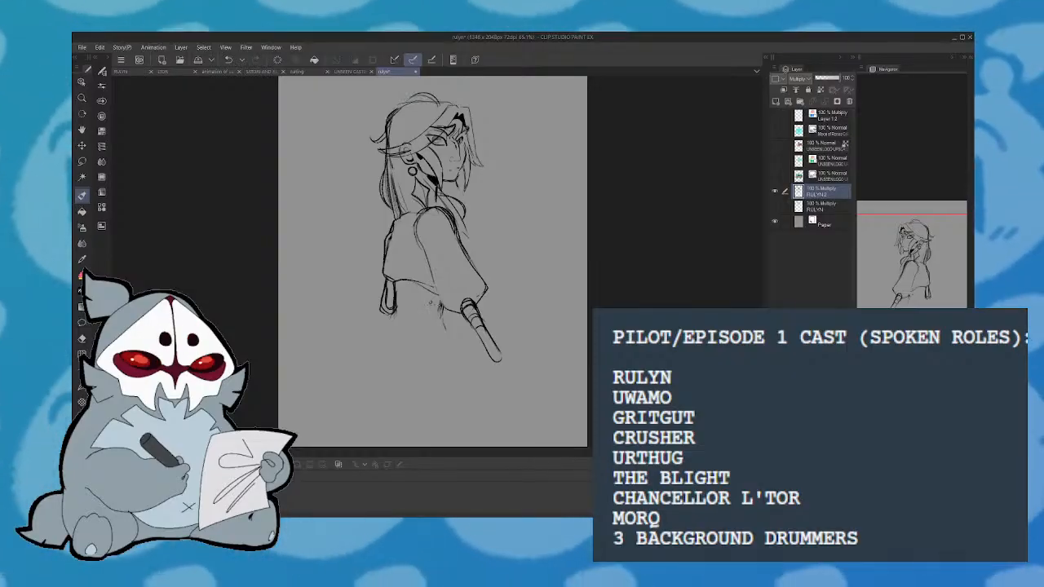
Mirror the view and sketch the figure's waist and hip lines beneath the cropped jacket
key(h)
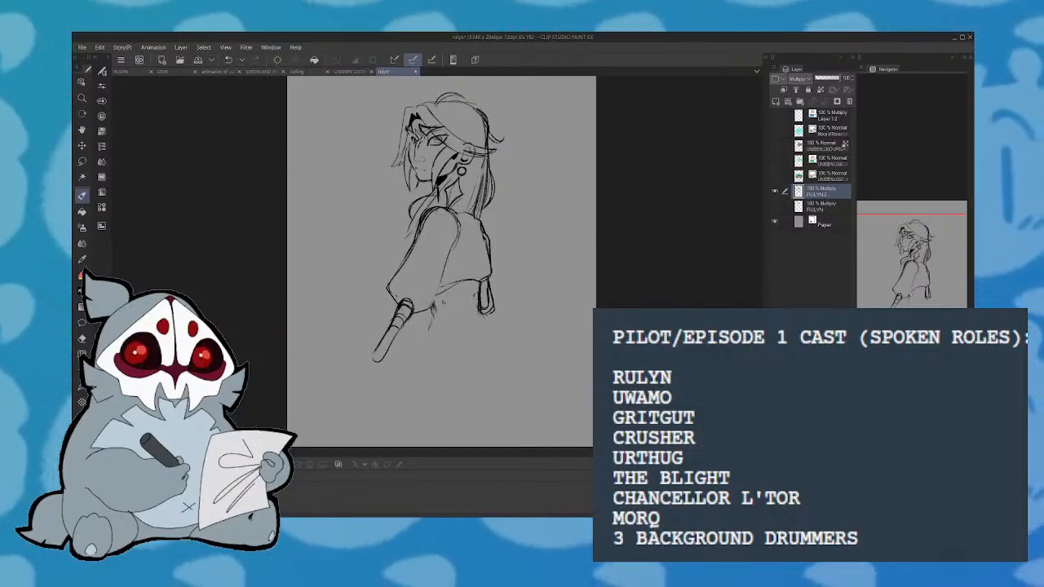
mouse_move(432, 308)
mouse_down()
mouse_move(510, 325)
mouse_move(442, 328)
mouse_up()
drag(425, 316, 507, 324)
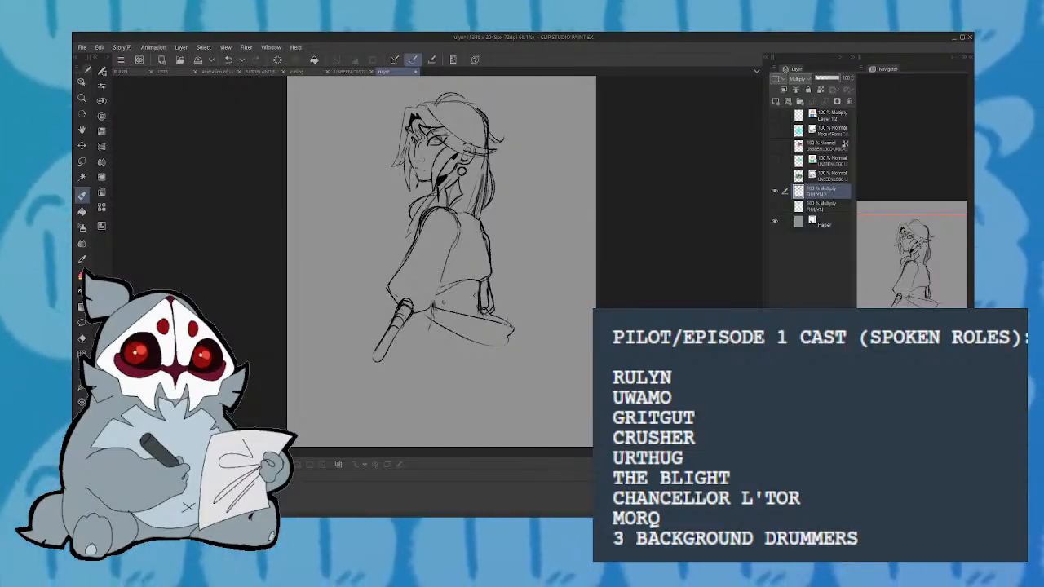
Extend the canvas above and beside the figure into a 2114 × 2114 px square
scroll(436, 261, up, 3)
scroll(436, 261, down, 5)
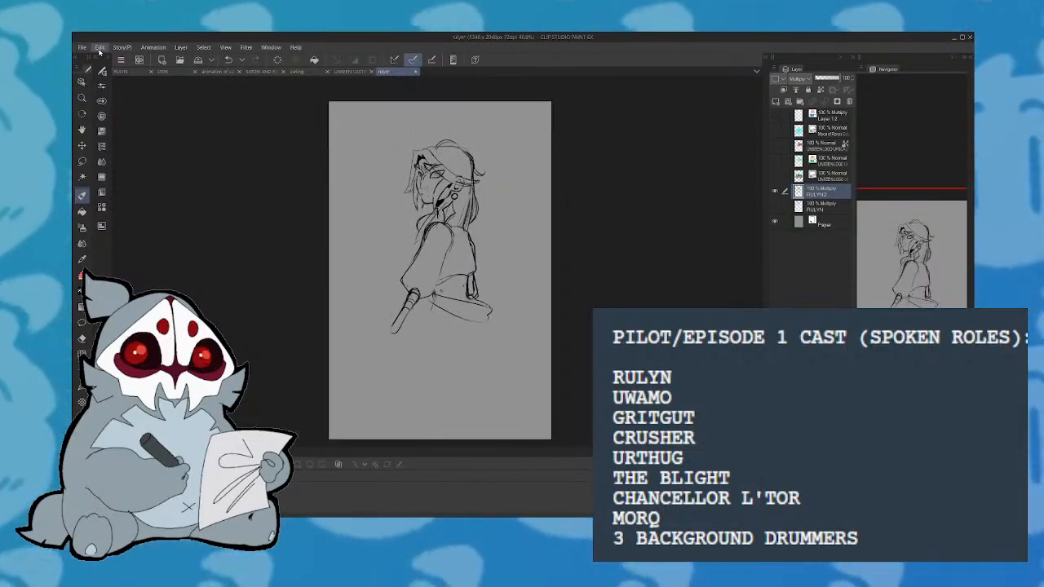
click(166, 291)
click(902, 298)
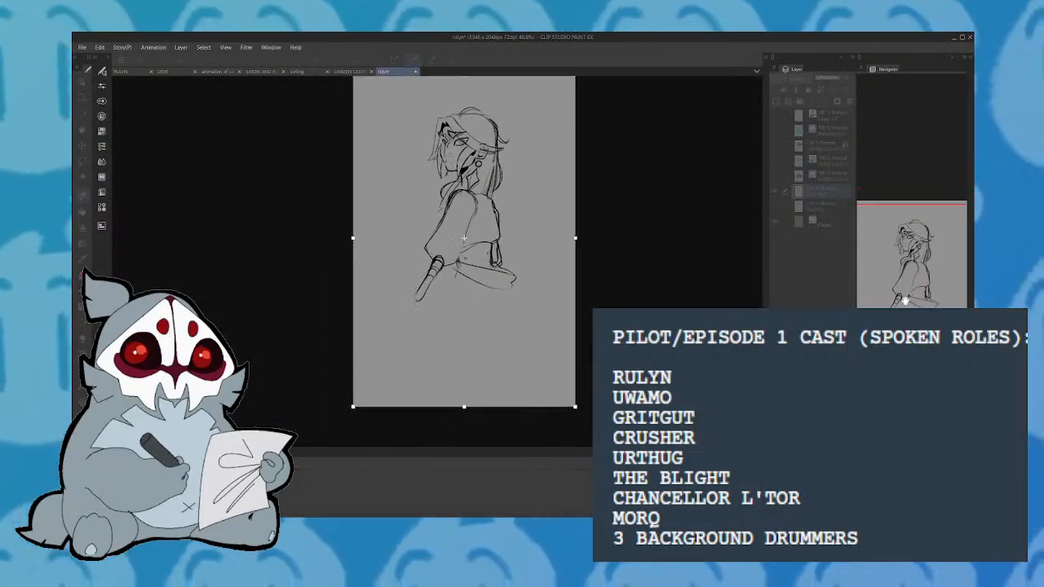
drag(465, 406, 465, 311)
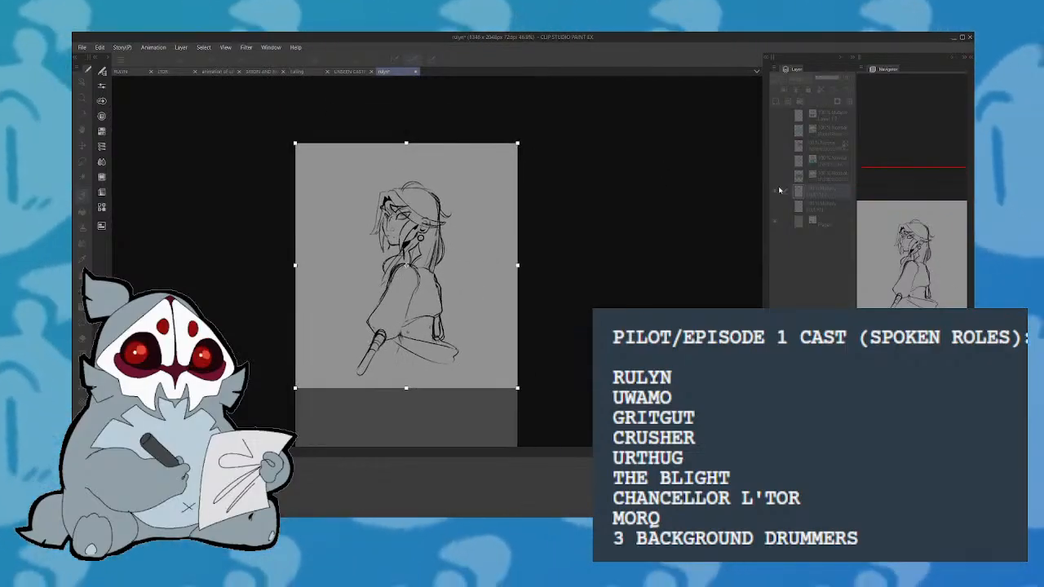
drag(517, 143, 635, 105)
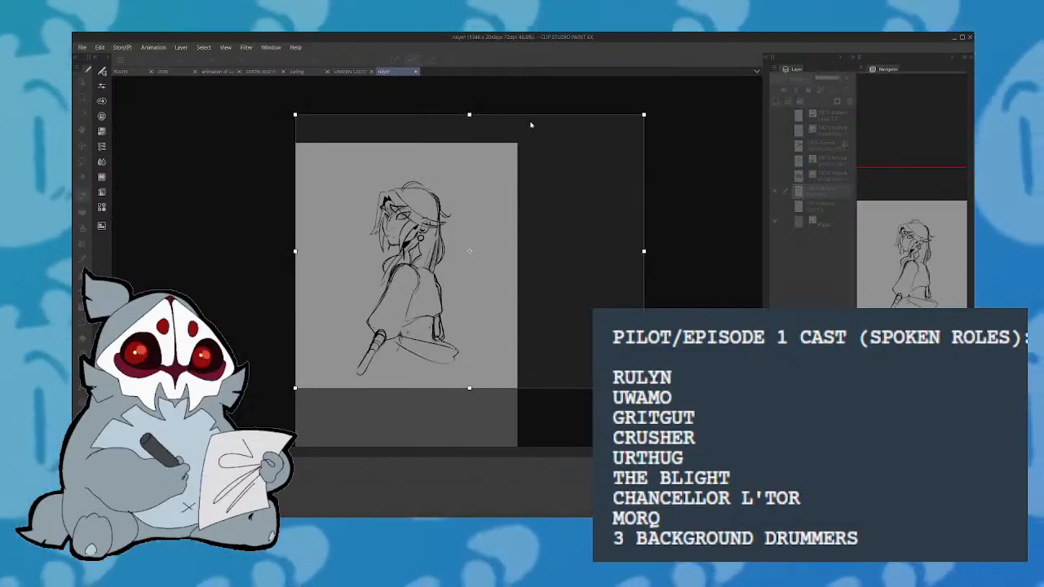
text(2100)
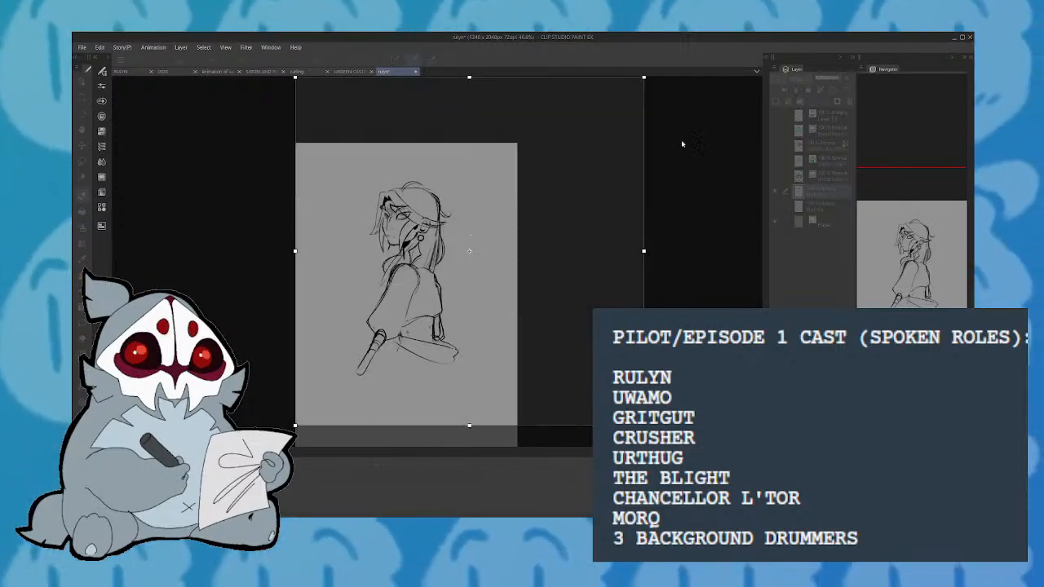
key(Return)
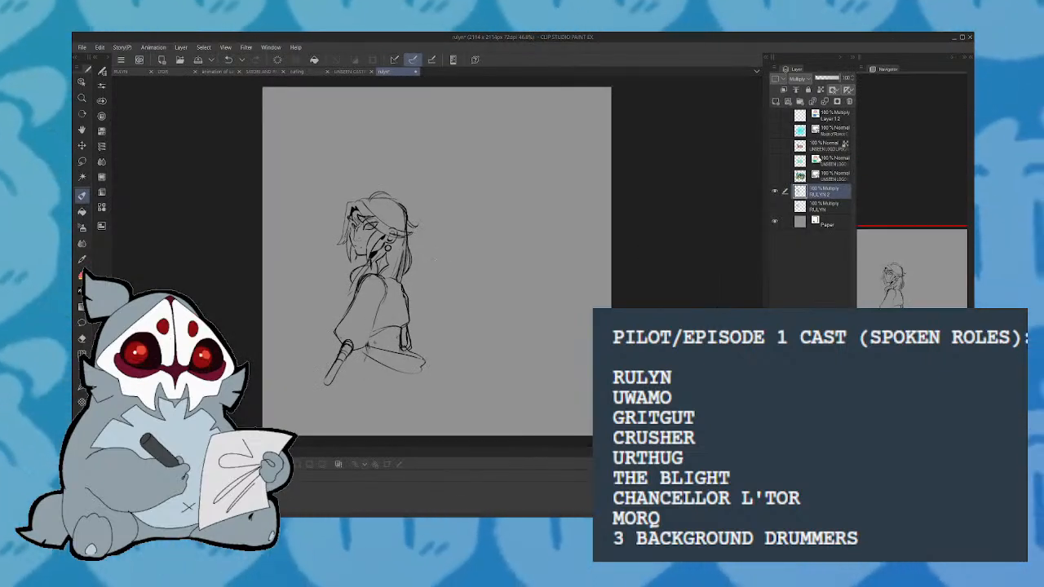
Scale up the figure sketch and move it to the lower middle of the square canvas
key(ctrl+t)
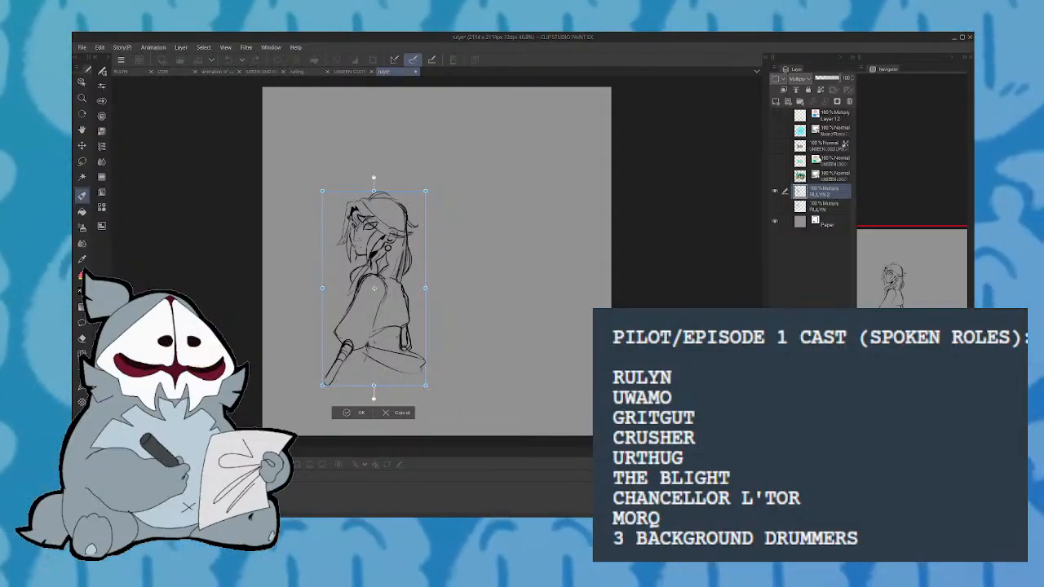
mouse_move(426, 288)
mouse_down()
mouse_move(445, 288)
mouse_move(473, 341)
mouse_move(481, 292)
mouse_move(474, 372)
mouse_move(484, 342)
mouse_up()
drag(450, 375, 457, 364)
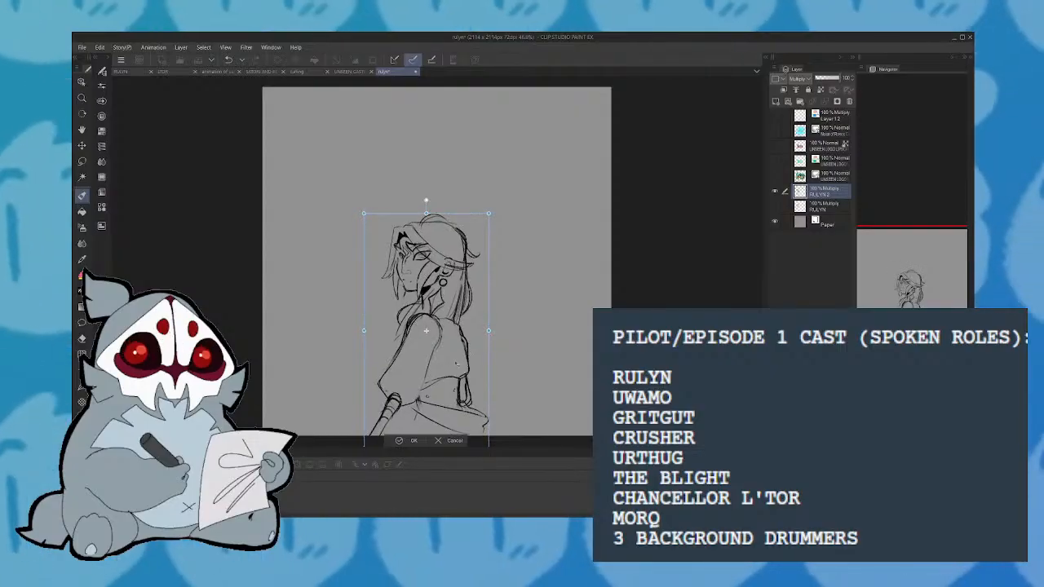
click(412, 440)
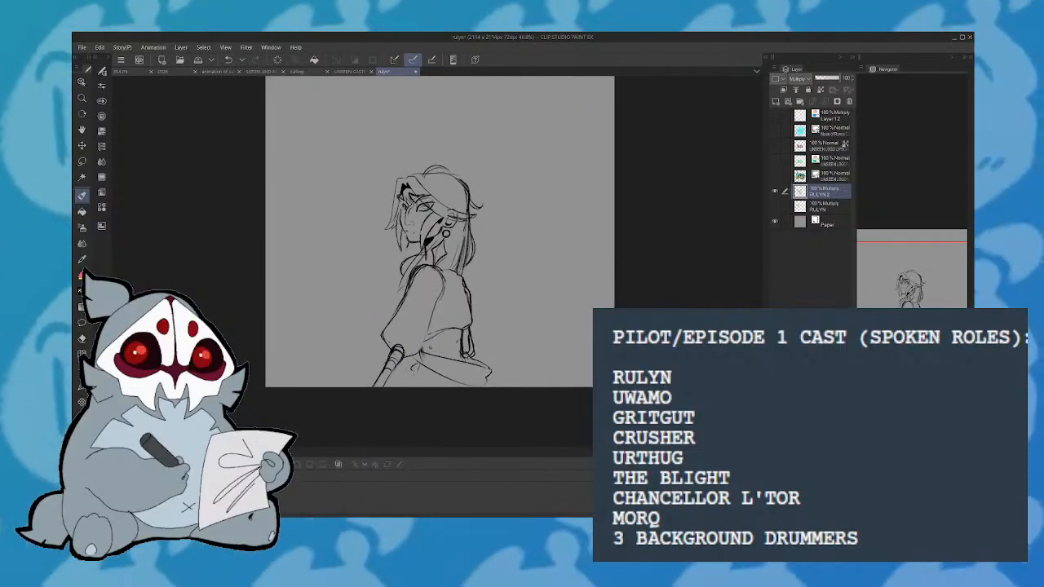
Redraw the short line below the figure's waist and check the composition in mirrored and normal views
key(ctrl+z)
drag(419, 362, 410, 385)
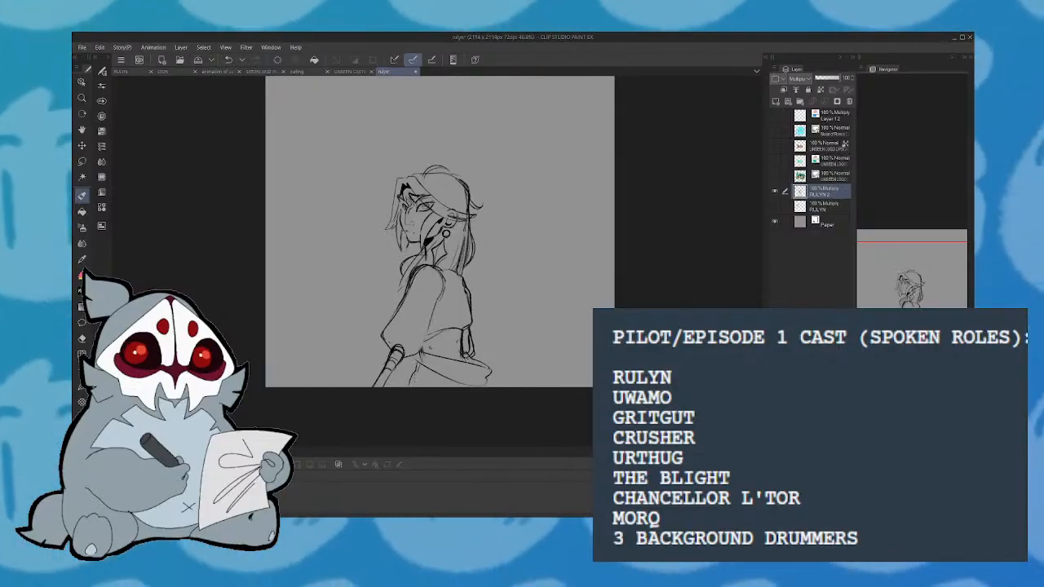
key(h)
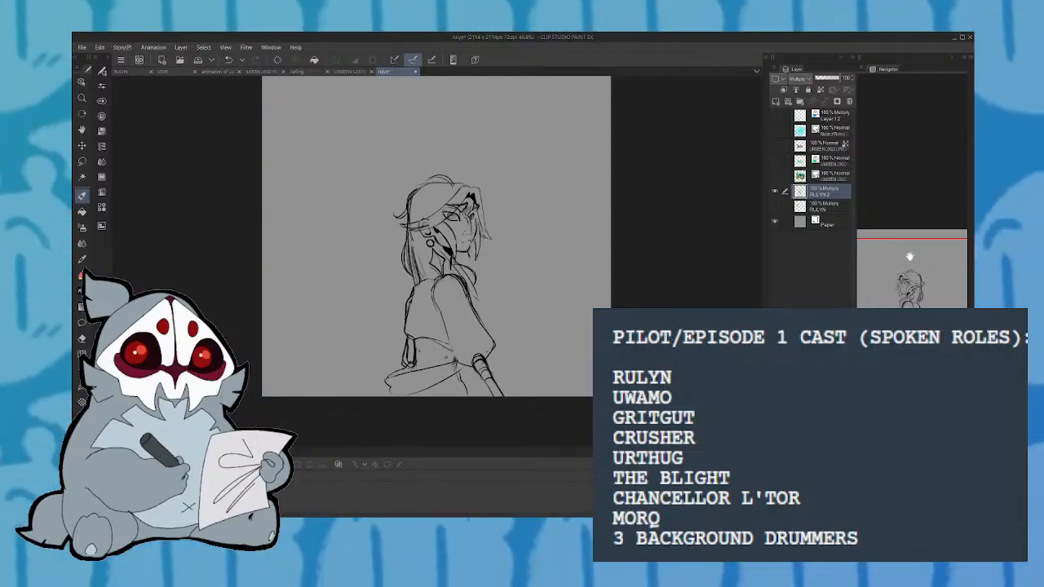
key(h)
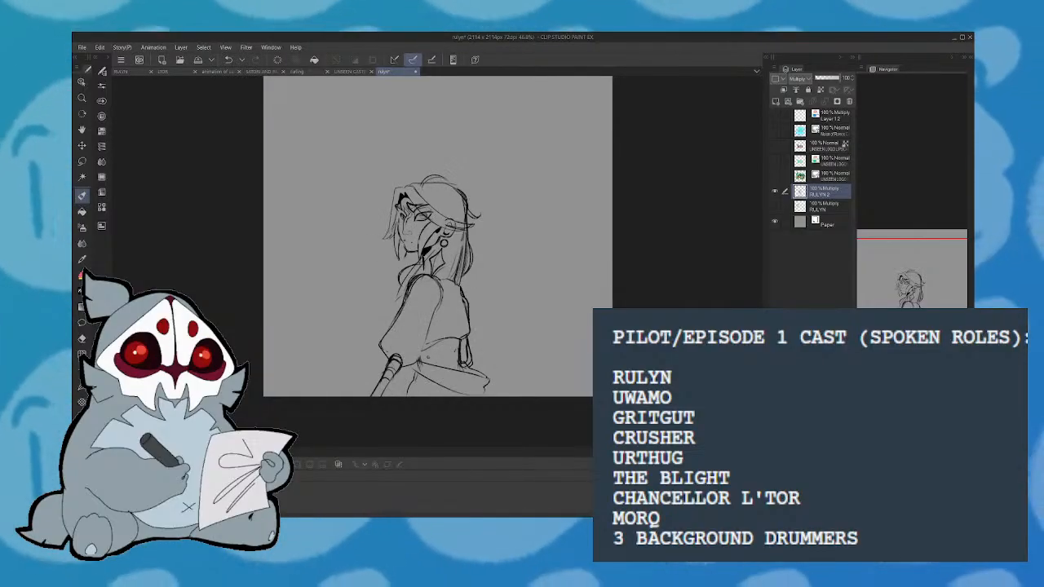
drag(929, 296, 923, 286)
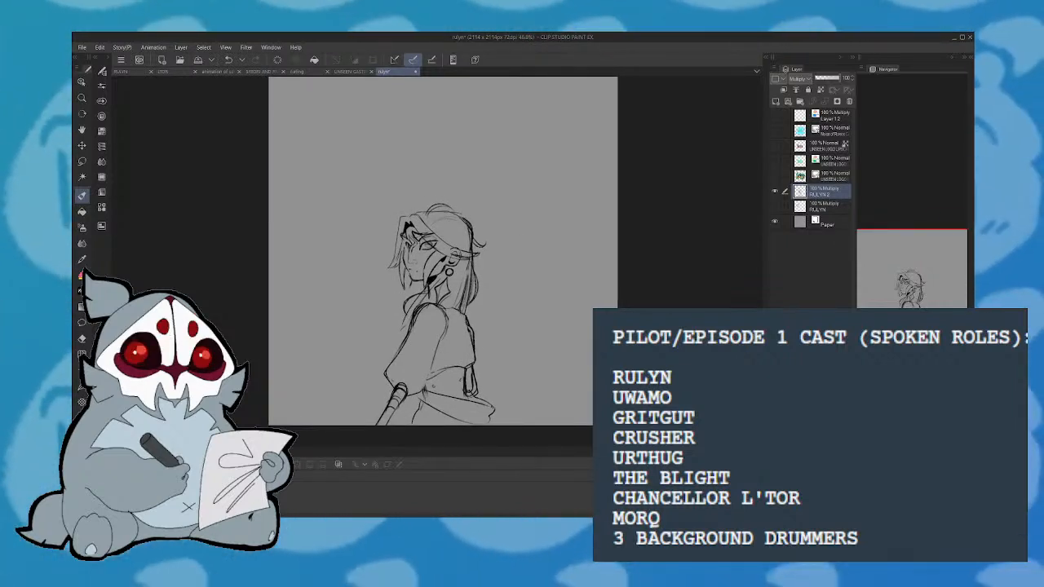
key(h)
key(h)
key(h)
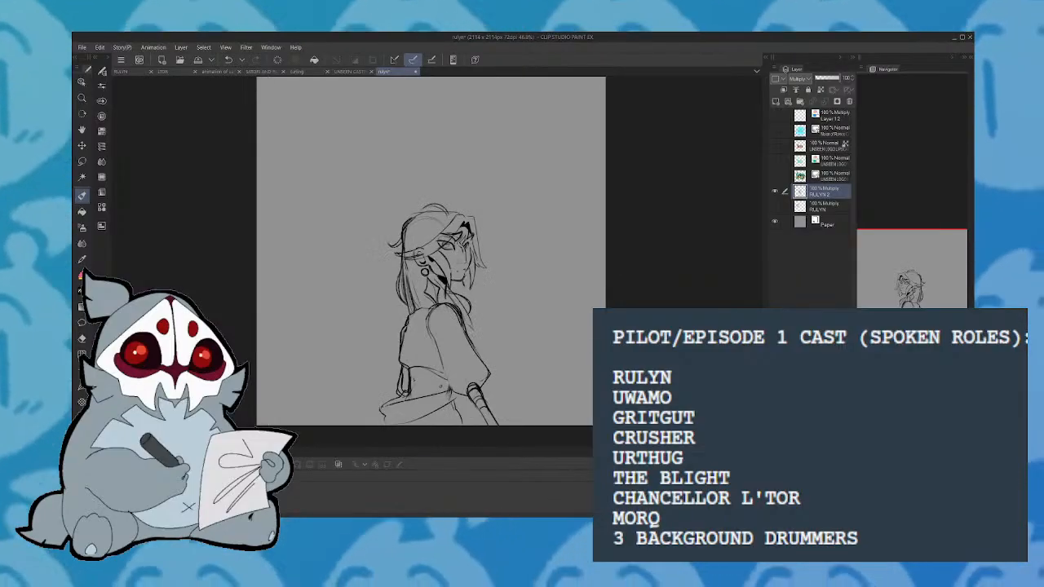
key(h)
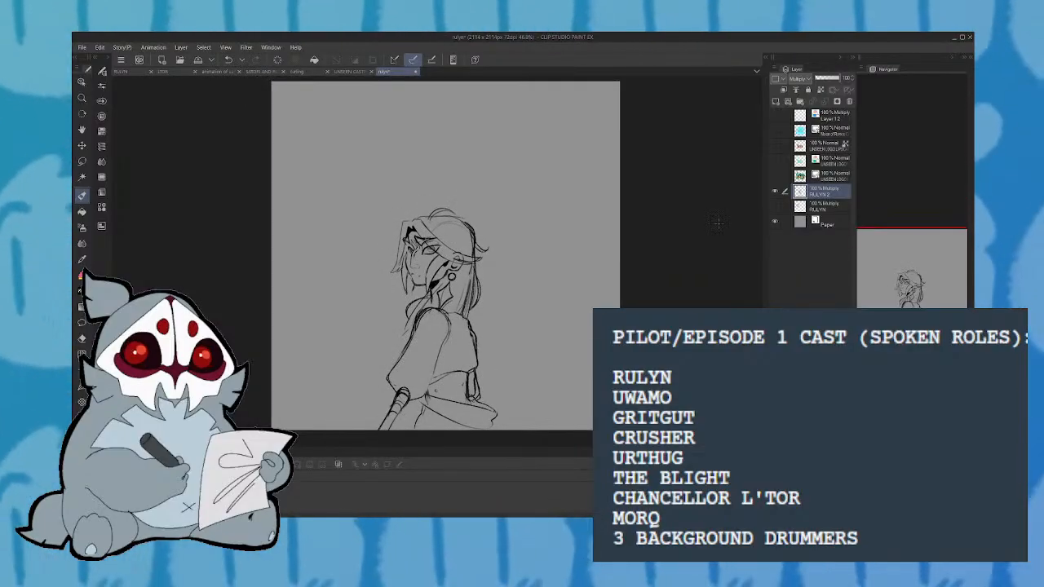
key(h)
key(h)
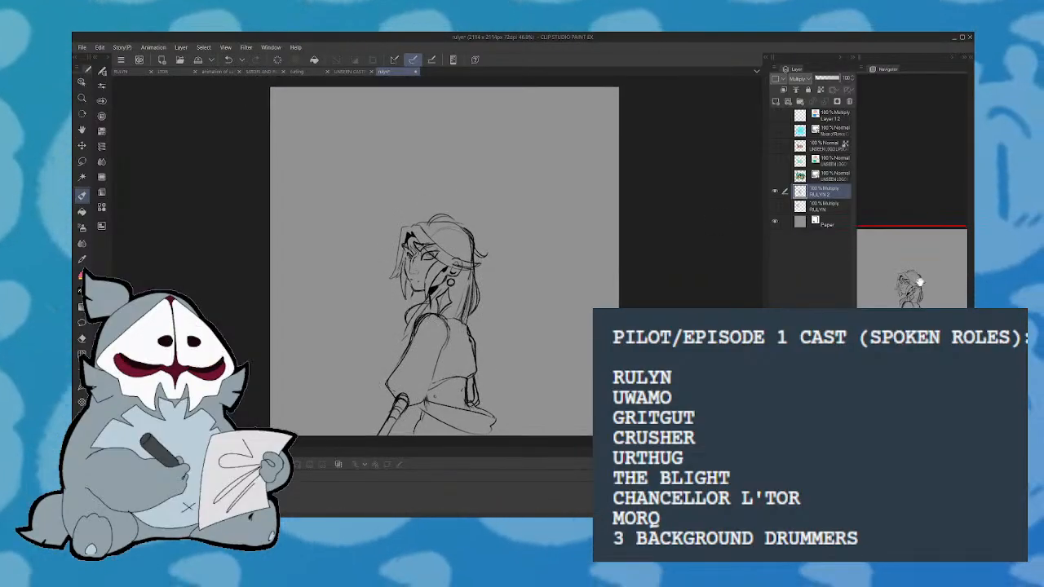
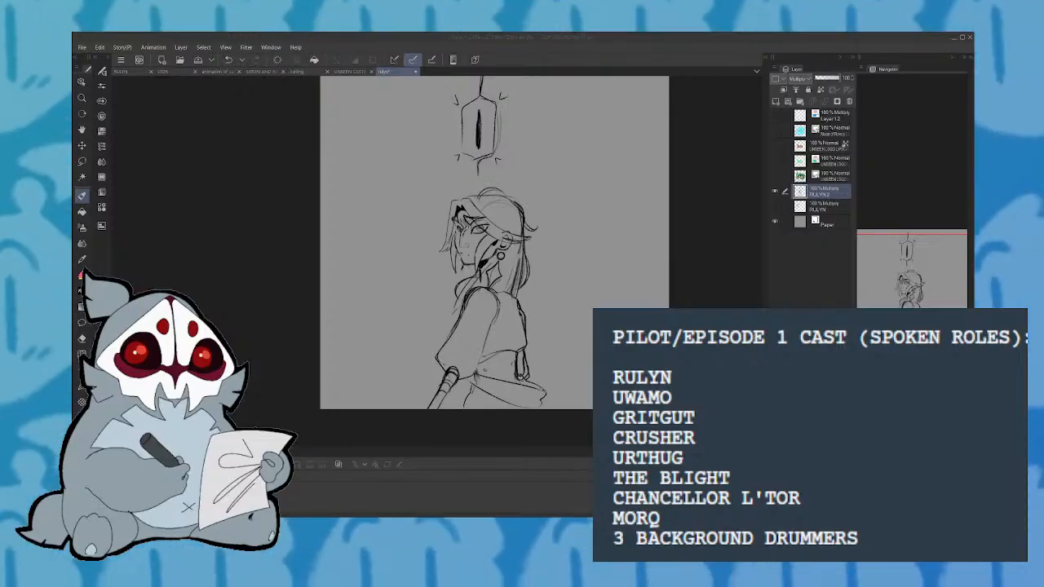
Select the hanging lantern above the figure's head, shrink it and rotate it slightly
drag(490, 245, 477, 270)
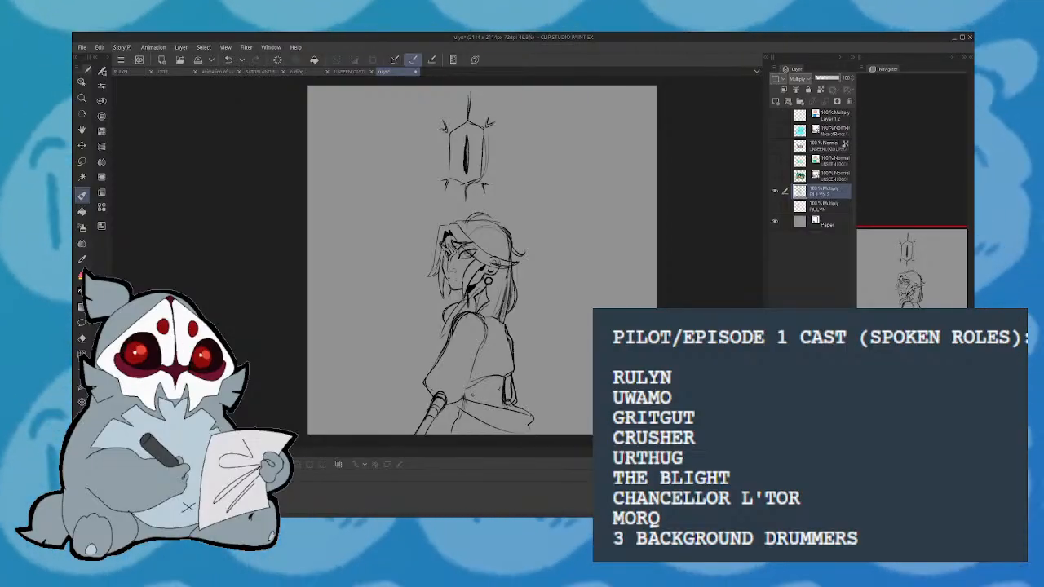
drag(482, 261, 496, 255)
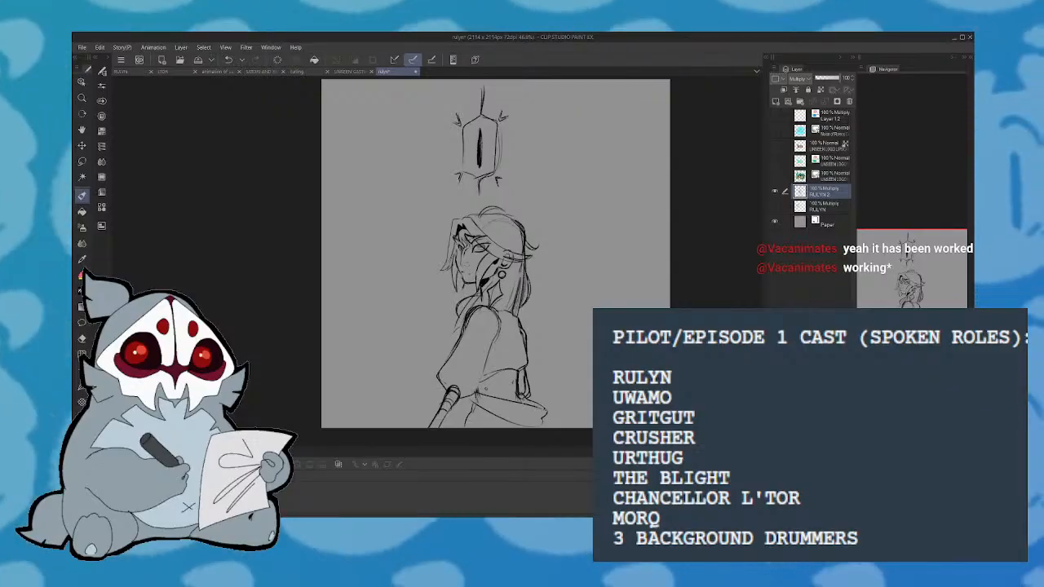
drag(908, 284, 916, 278)
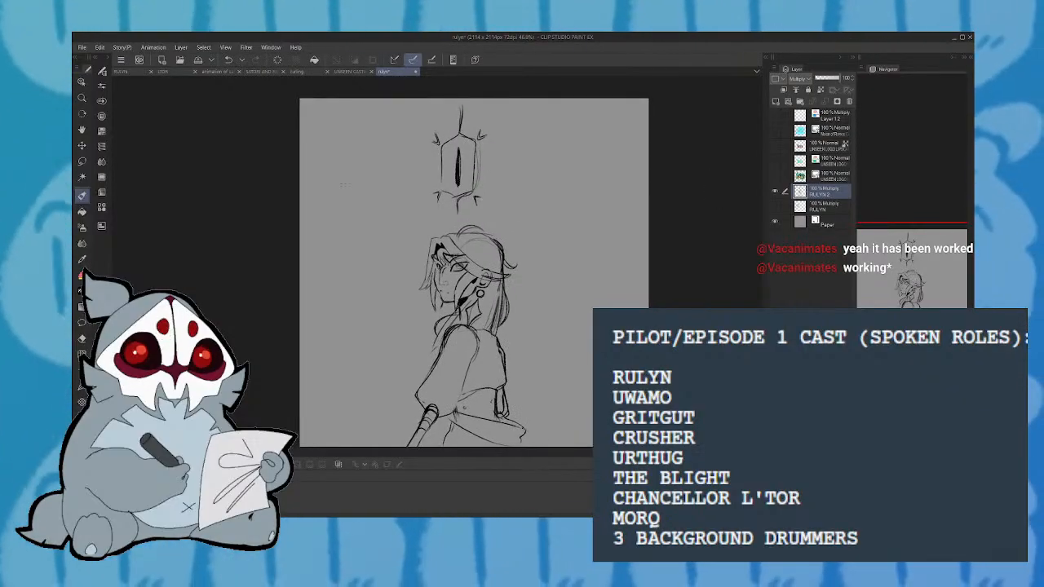
mouse_move(440, 226)
mouse_down()
mouse_move(412, 155)
mouse_move(449, 227)
mouse_up()
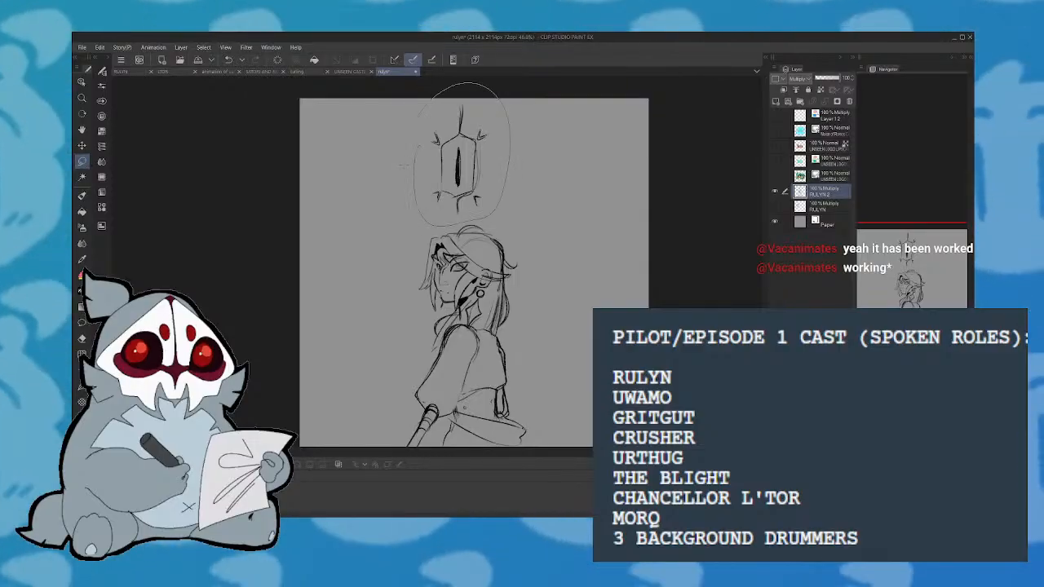
key(ctrl+t)
mouse_move(510, 161)
mouse_down()
mouse_move(482, 162)
mouse_move(505, 156)
mouse_up()
drag(512, 161, 511, 154)
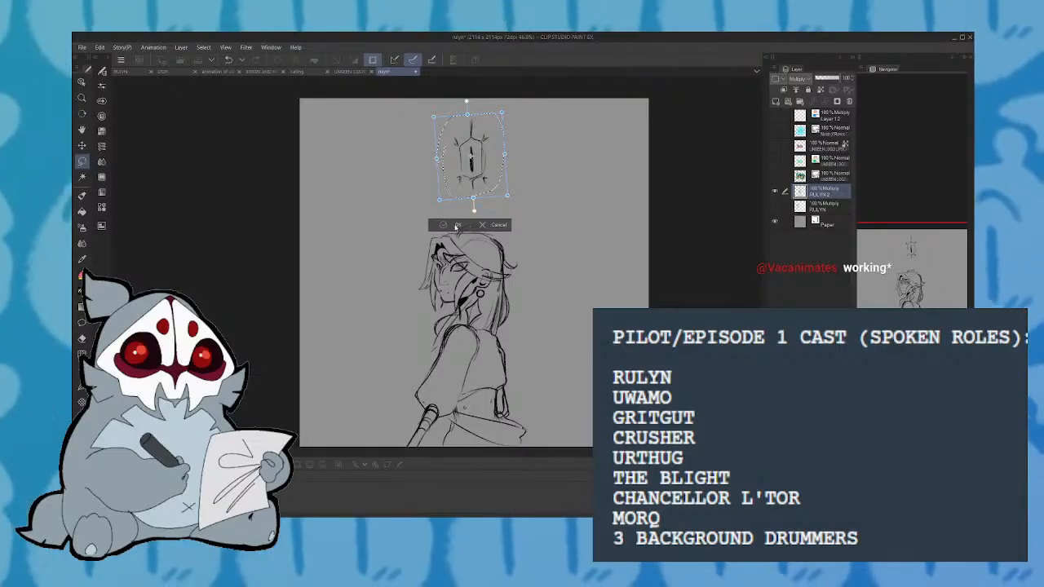
click(455, 225)
key(ctrl+d)
Try moving the hanging lantern away from above the head to the canvas's upper left area
mouse_move(489, 222)
mouse_down()
mouse_move(513, 131)
mouse_move(514, 197)
mouse_move(383, 186)
mouse_up()
key(ctrl+t)
click(359, 266)
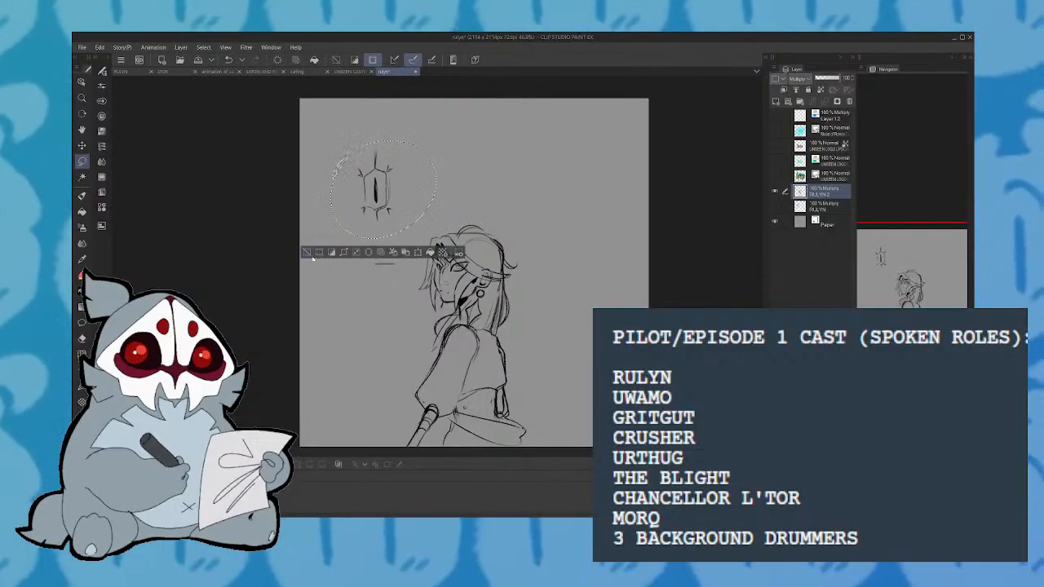
click(309, 255)
key(ctrl+z)
key(ctrl+z)
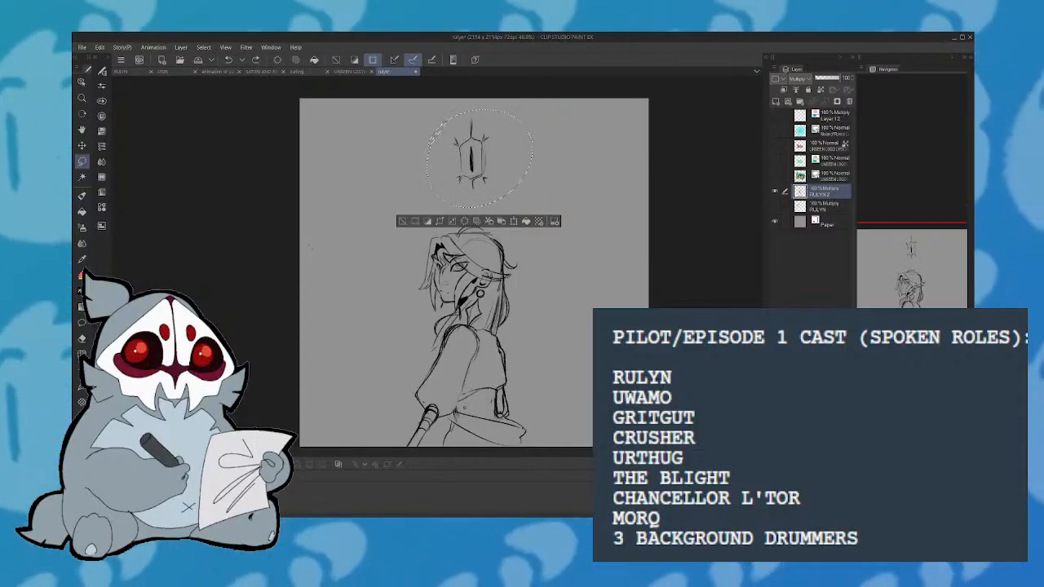
Lasso the whole figure, move it to the right side of the canvas and clear the selection
drag(926, 296, 924, 305)
mouse_move(468, 187)
mouse_down()
mouse_move(373, 329)
mouse_move(561, 432)
mouse_move(447, 128)
mouse_move(424, 137)
mouse_up()
click(530, 368)
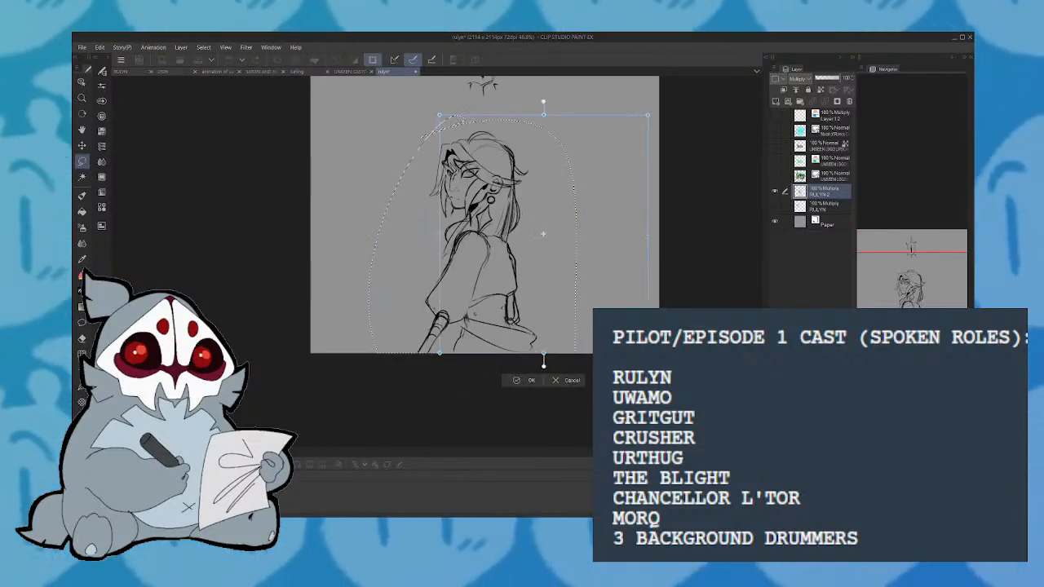
drag(489, 245, 568, 243)
click(530, 380)
click(478, 363)
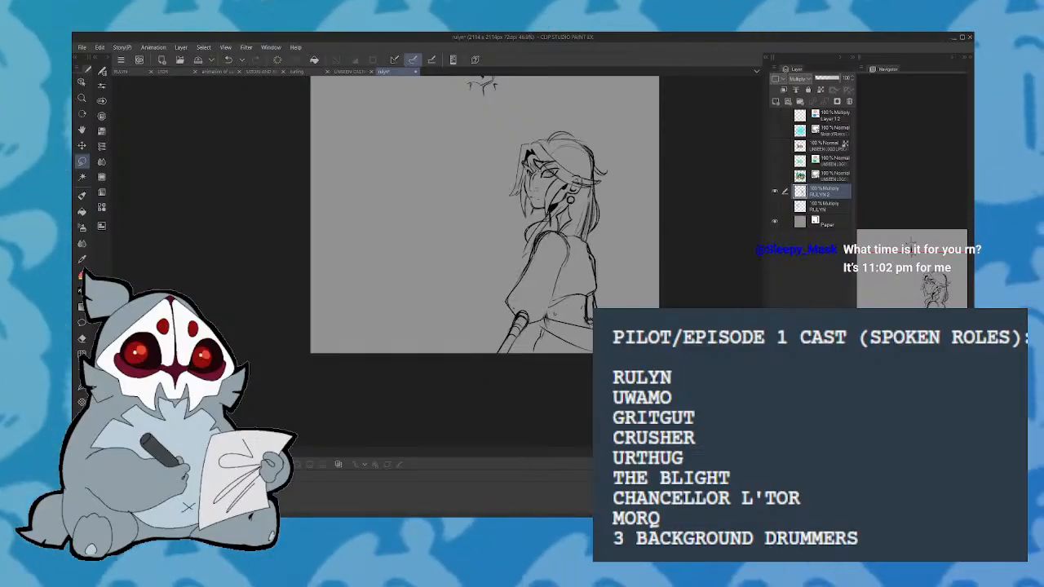
drag(935, 312, 932, 298)
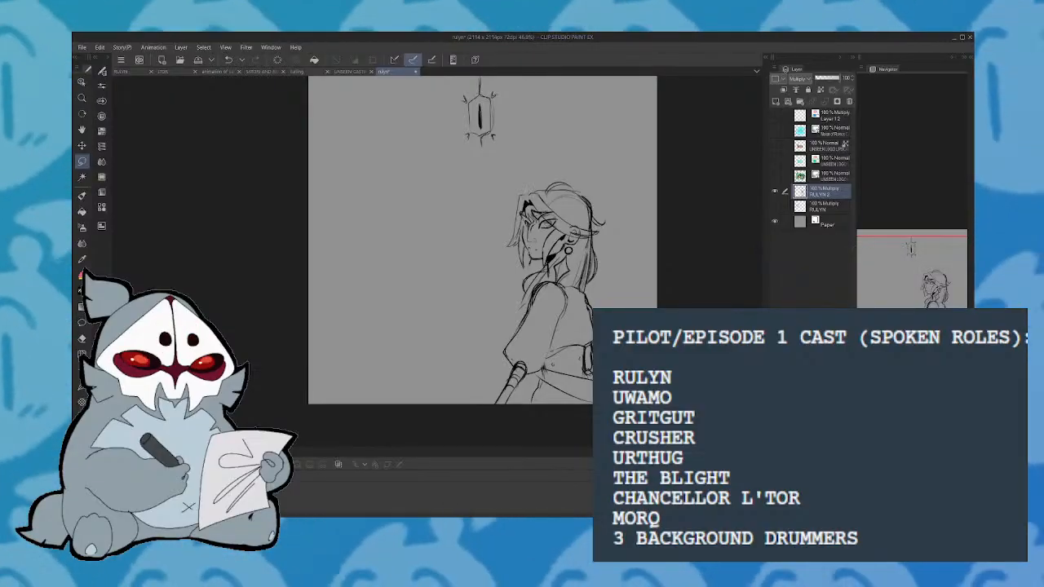
key(ctrl+shift+d)
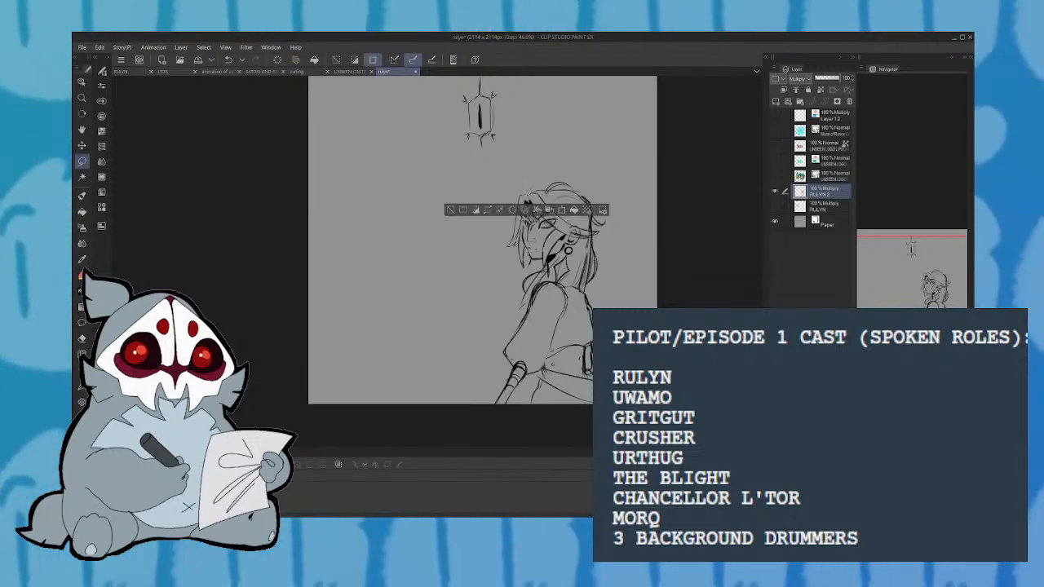
key(ctrl+d)
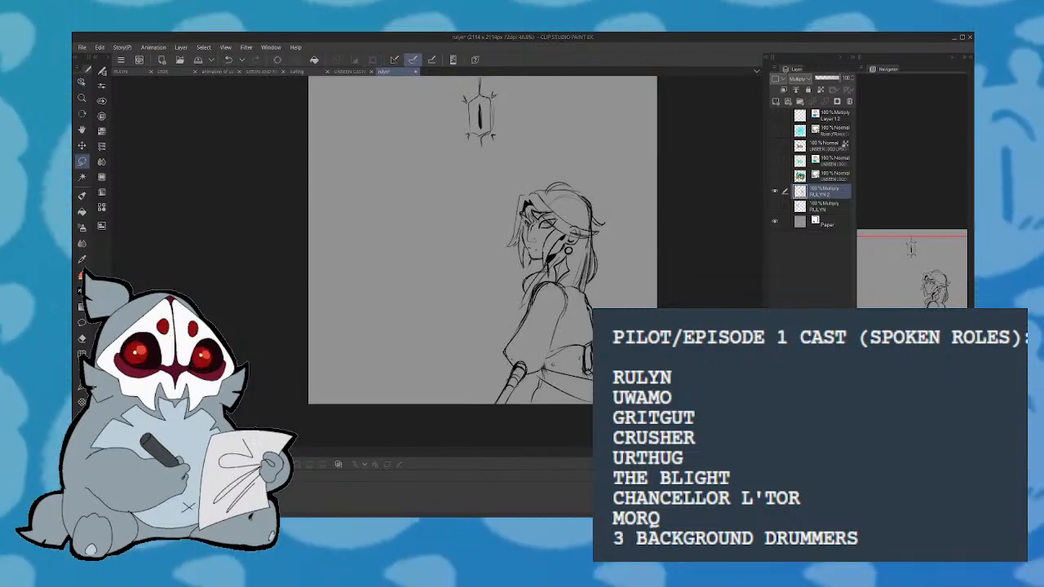
Lasso the hanging lantern, try it farther left, and delete it from the sketch
mouse_move(414, 155)
mouse_down()
mouse_move(489, 79)
mouse_move(542, 164)
mouse_move(416, 183)
mouse_up()
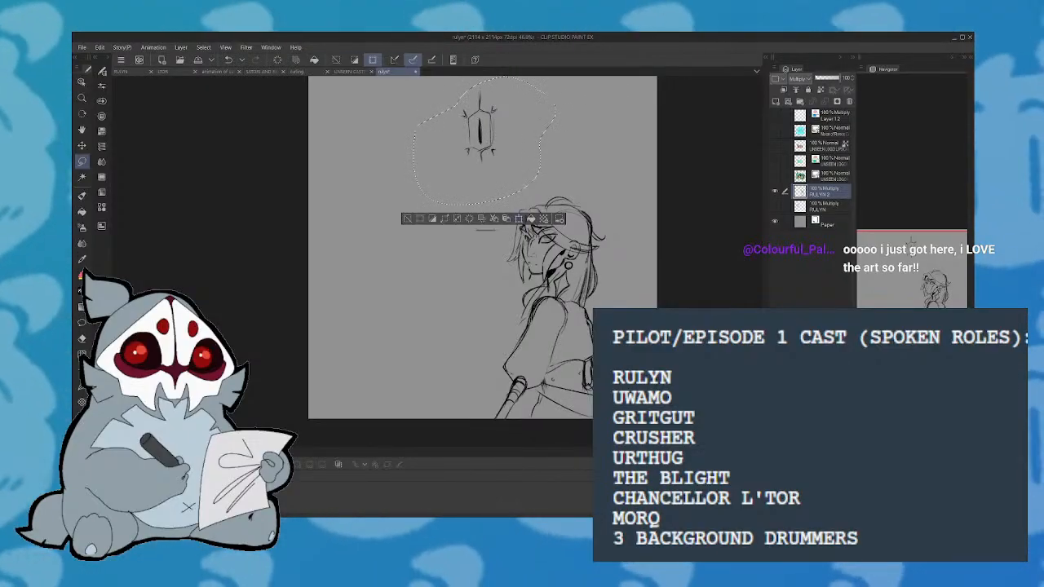
key(ctrl+t)
drag(479, 131, 401, 130)
key(Return)
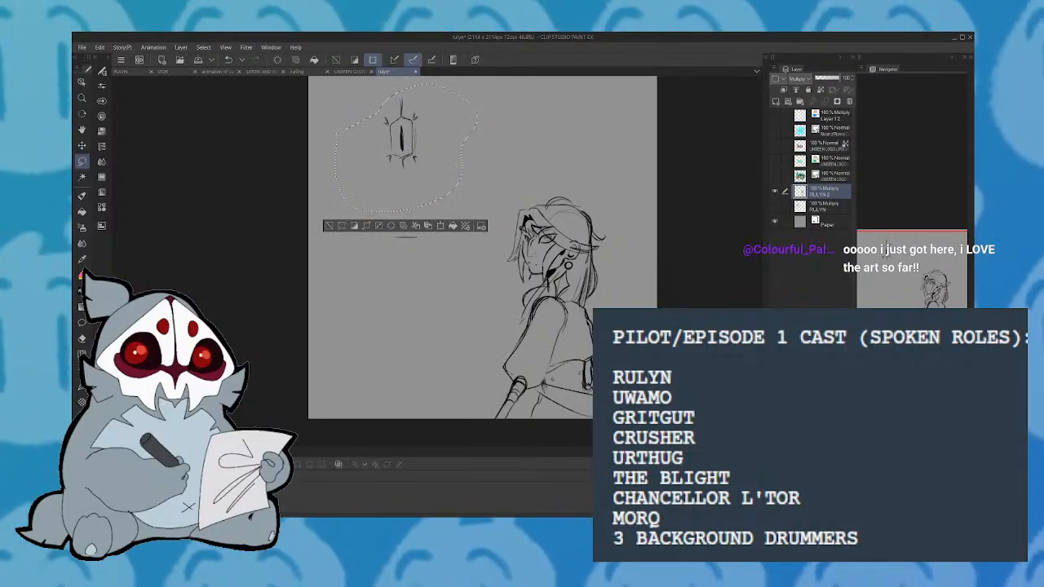
key(Delete)
key(ctrl+d)
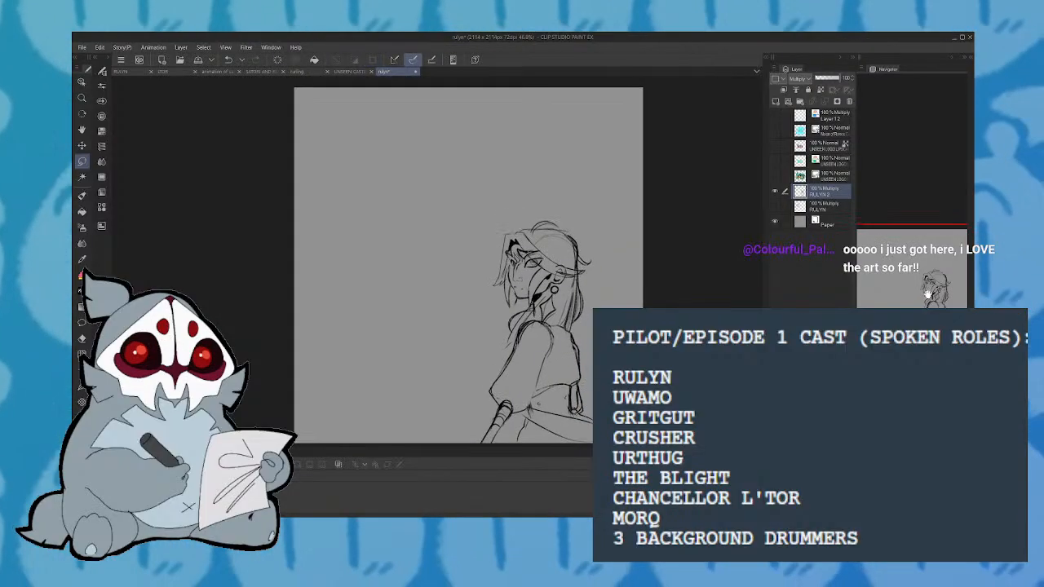
key(p)
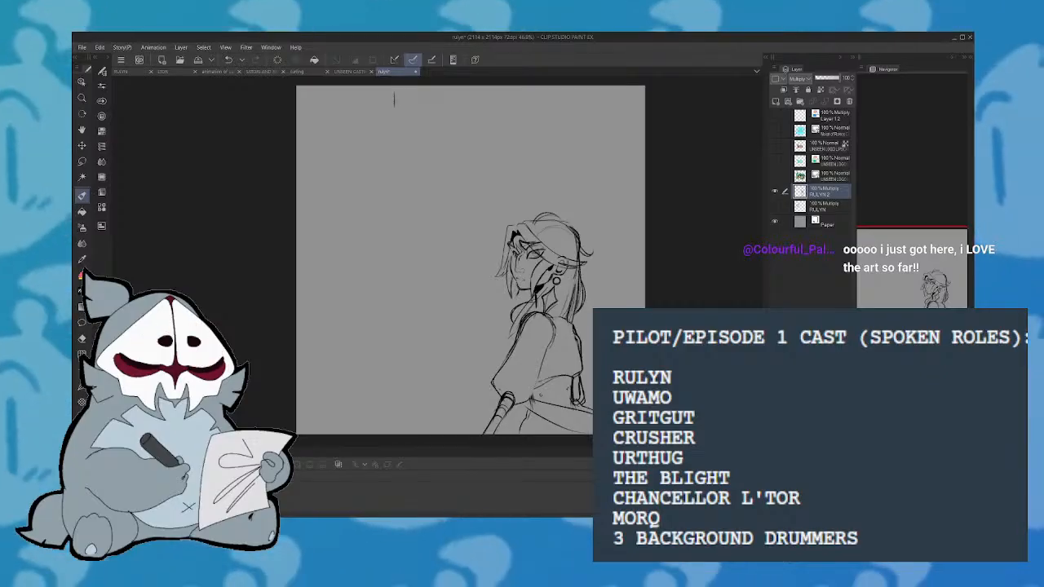
mouse_move(394, 100)
mouse_down()
mouse_move(381, 147)
mouse_move(390, 180)
mouse_move(406, 121)
mouse_up()
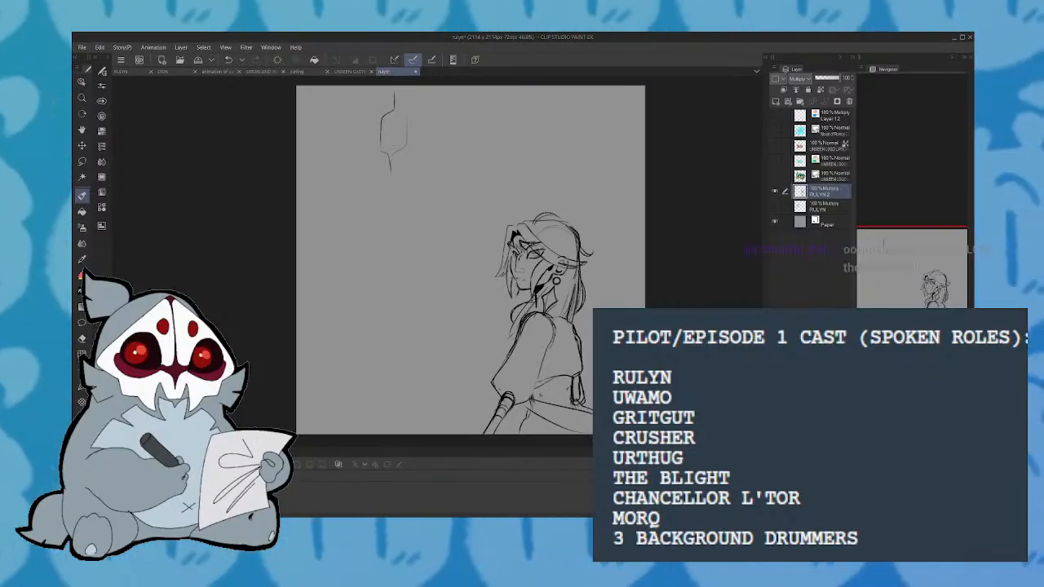
key(ctrl+z)
key(ctrl+z)
key(ctrl+z)
key(ctrl+z)
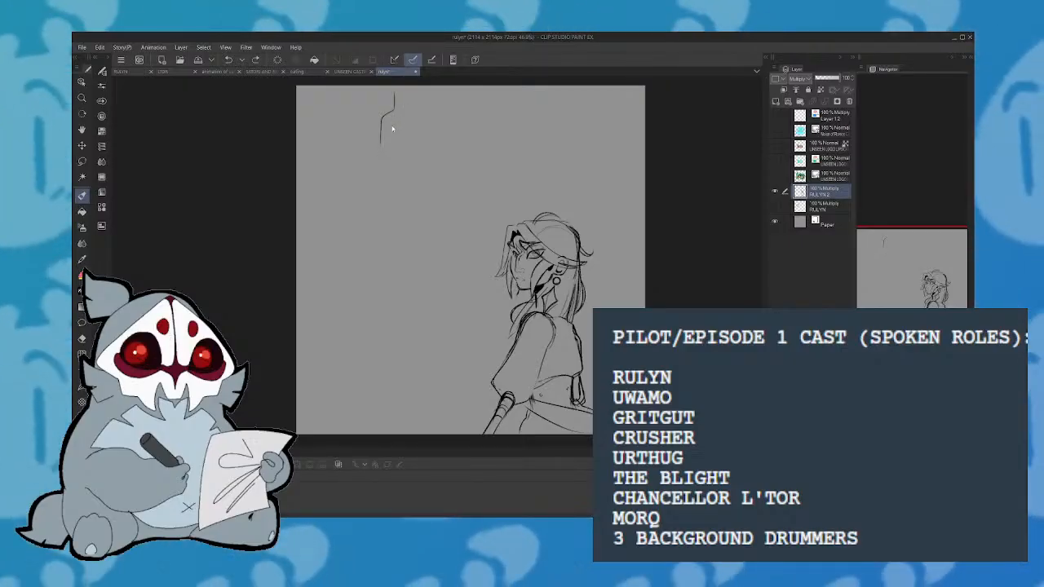
drag(380, 119, 373, 183)
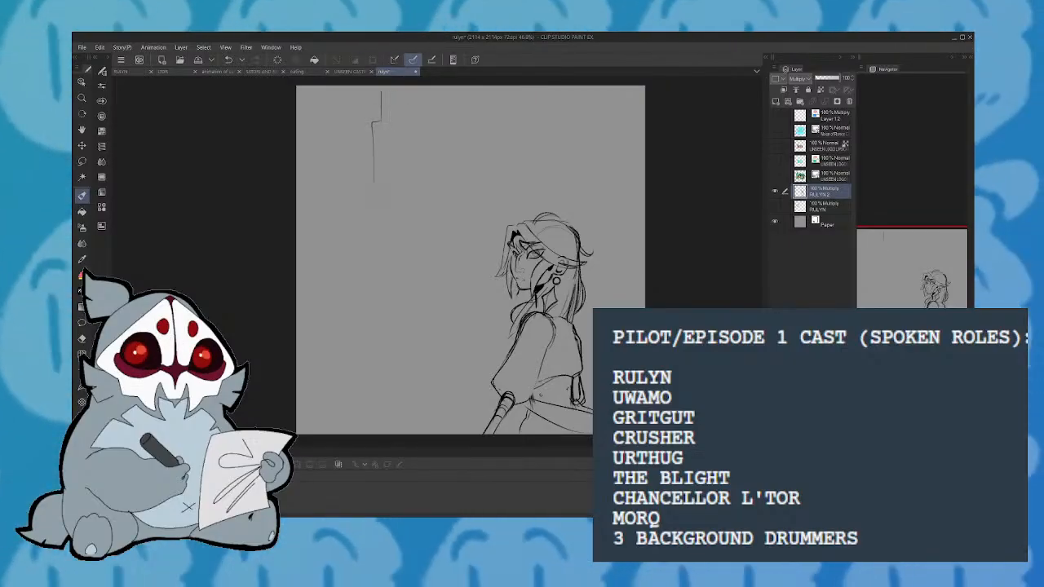
key(ctrl+z)
key(ctrl+z)
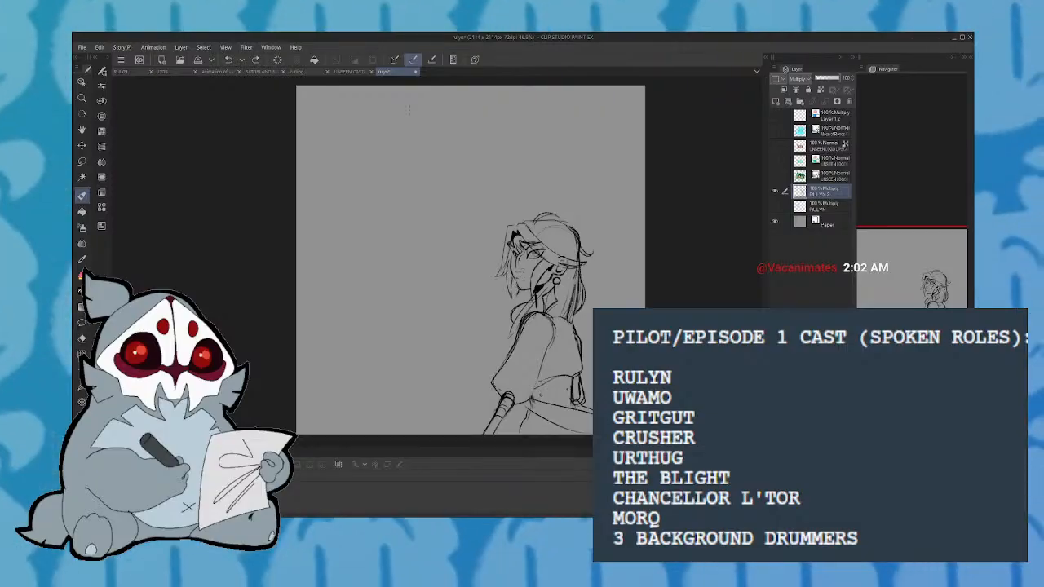
Sketch a tall hanging lantern facing the figure, with a narrow loop on top, an elongated body and a rounded drop below, checking it mirrored
drag(410, 110, 413, 128)
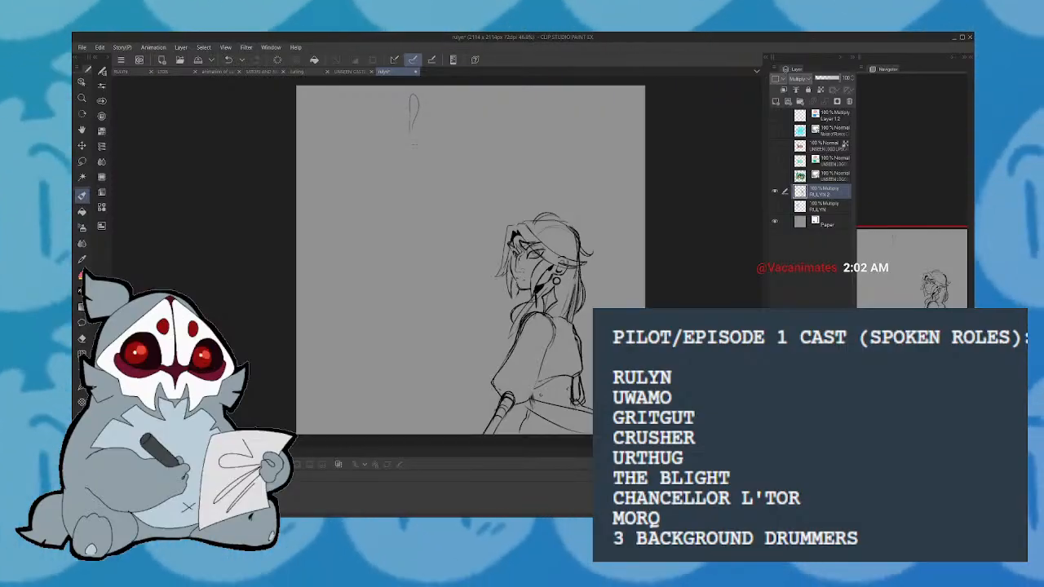
key(h)
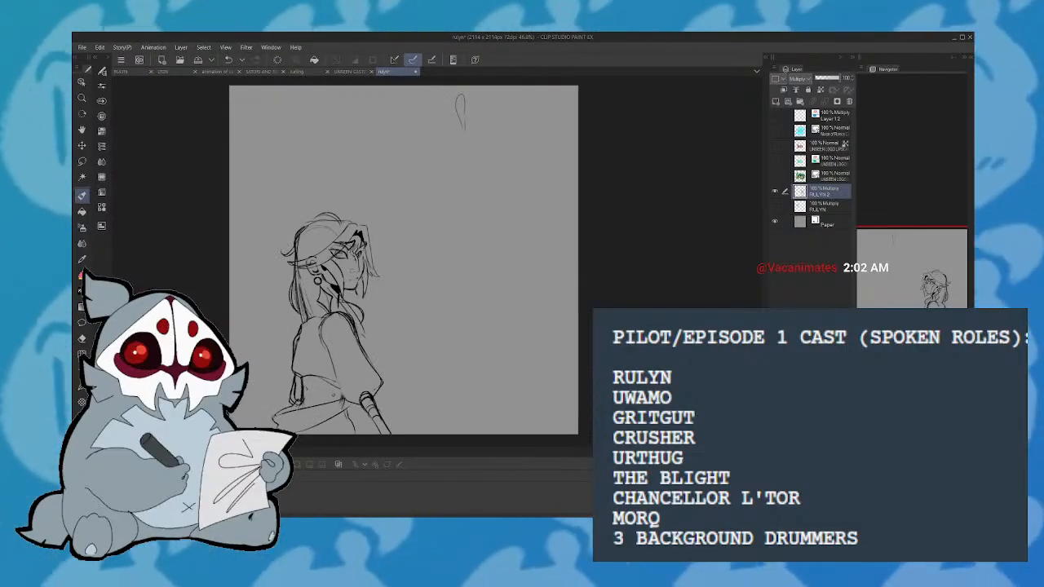
drag(462, 140, 440, 232)
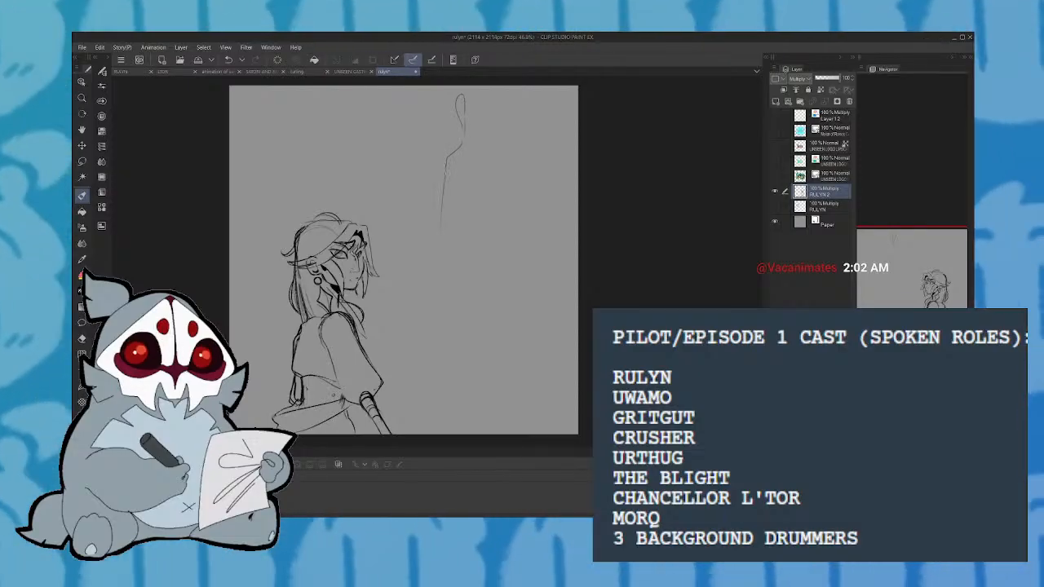
drag(460, 147, 443, 242)
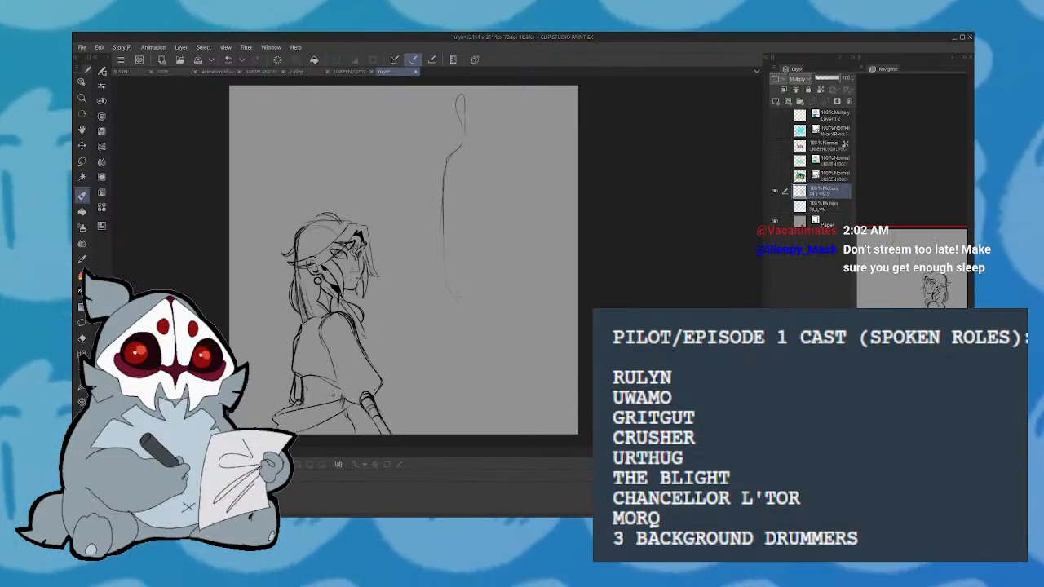
drag(462, 330, 465, 364)
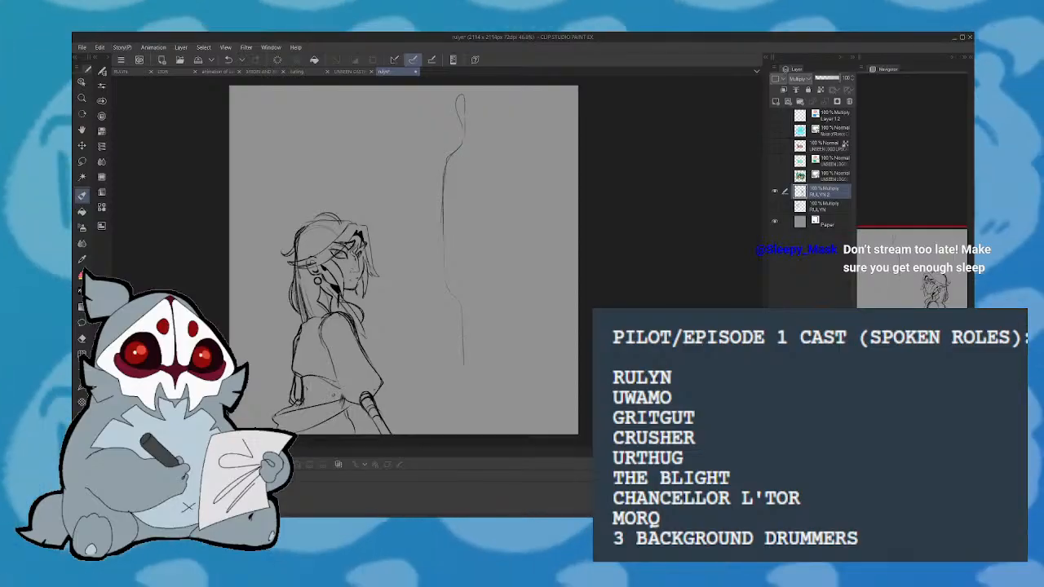
mouse_move(463, 314)
mouse_down()
mouse_move(466, 364)
mouse_move(471, 306)
mouse_move(464, 331)
mouse_move(468, 341)
mouse_move(479, 293)
mouse_move(480, 150)
mouse_move(463, 93)
mouse_move(454, 103)
mouse_move(462, 125)
mouse_up()
key(h)
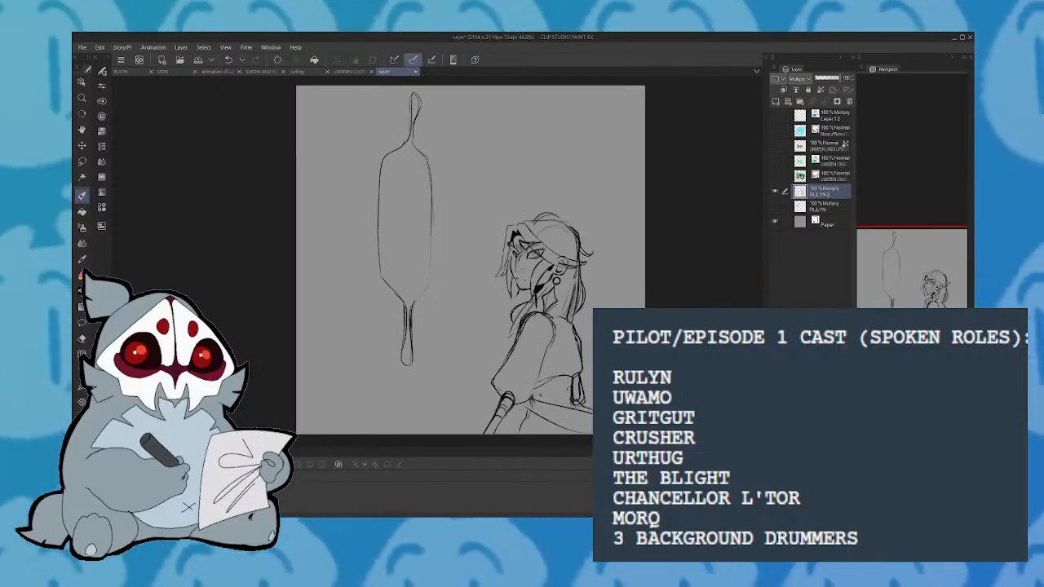
Add an inner frame line parallel to the lantern's outline and a narrow vertical slot down its centre
mouse_move(390, 169)
mouse_down()
mouse_move(387, 248)
mouse_move(404, 293)
mouse_move(425, 243)
mouse_move(424, 173)
mouse_move(398, 152)
mouse_move(375, 208)
mouse_up()
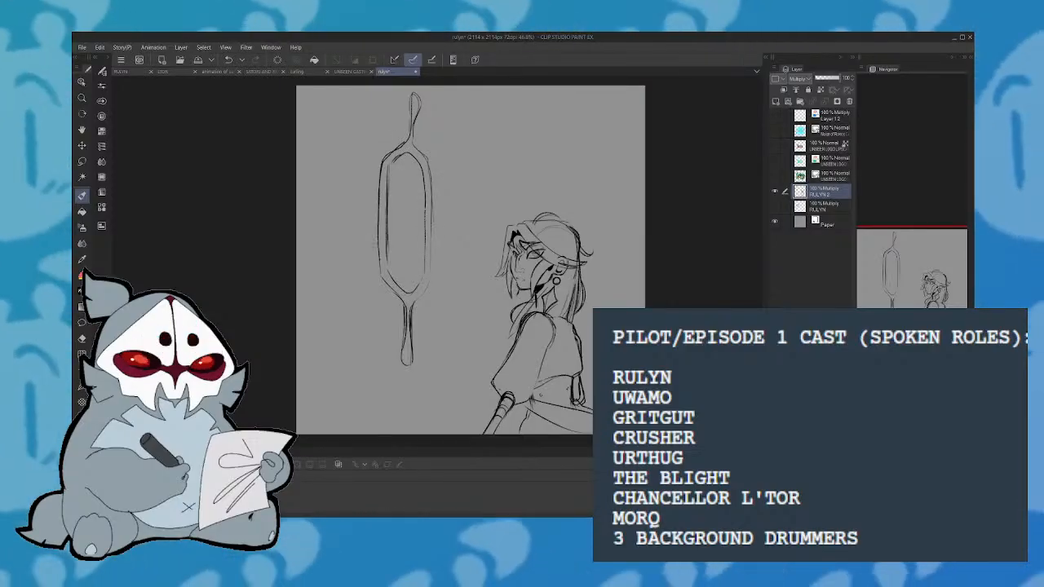
drag(381, 261, 394, 292)
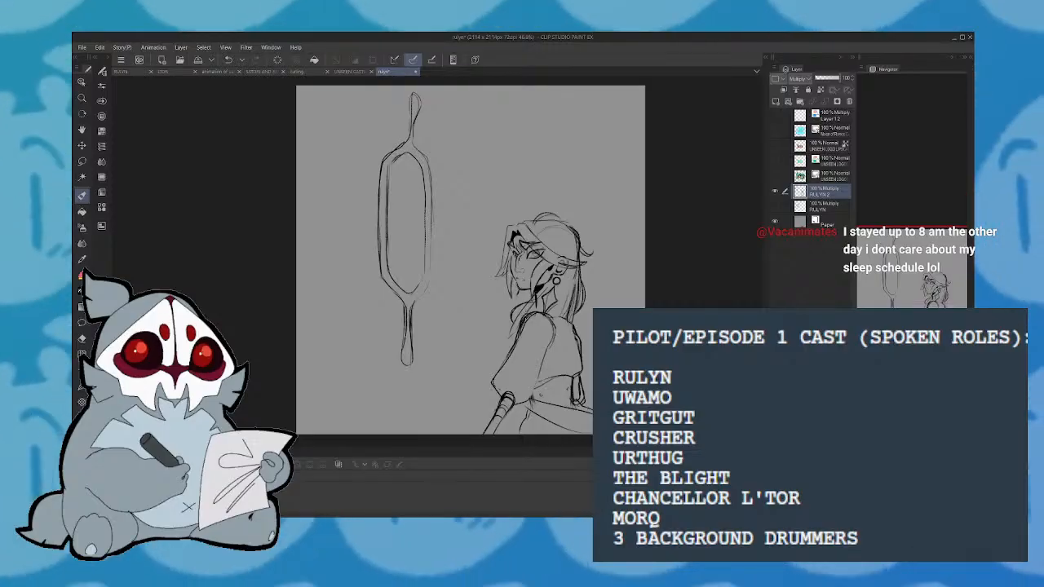
drag(407, 173, 402, 270)
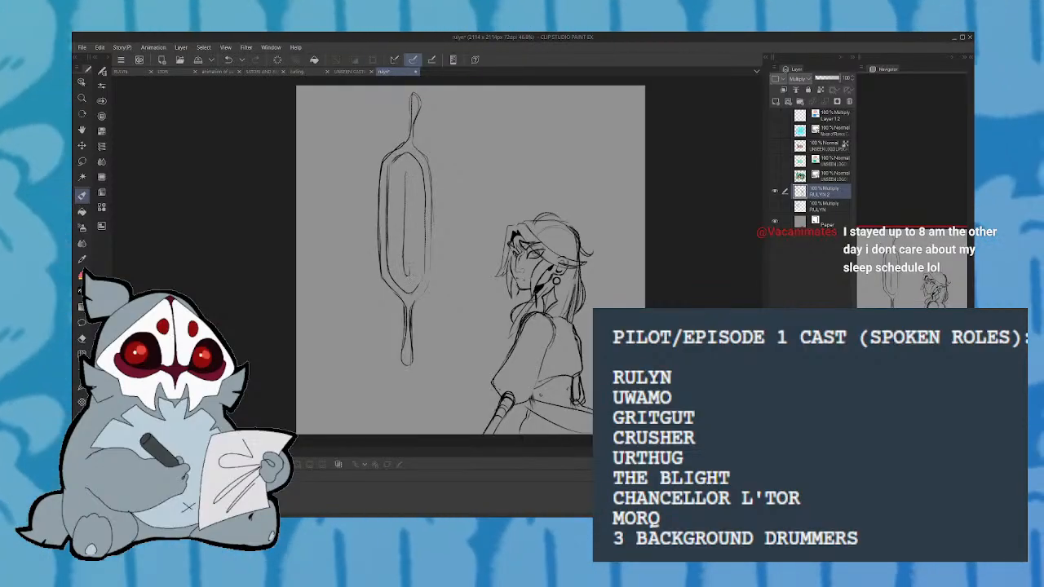
drag(410, 180, 403, 273)
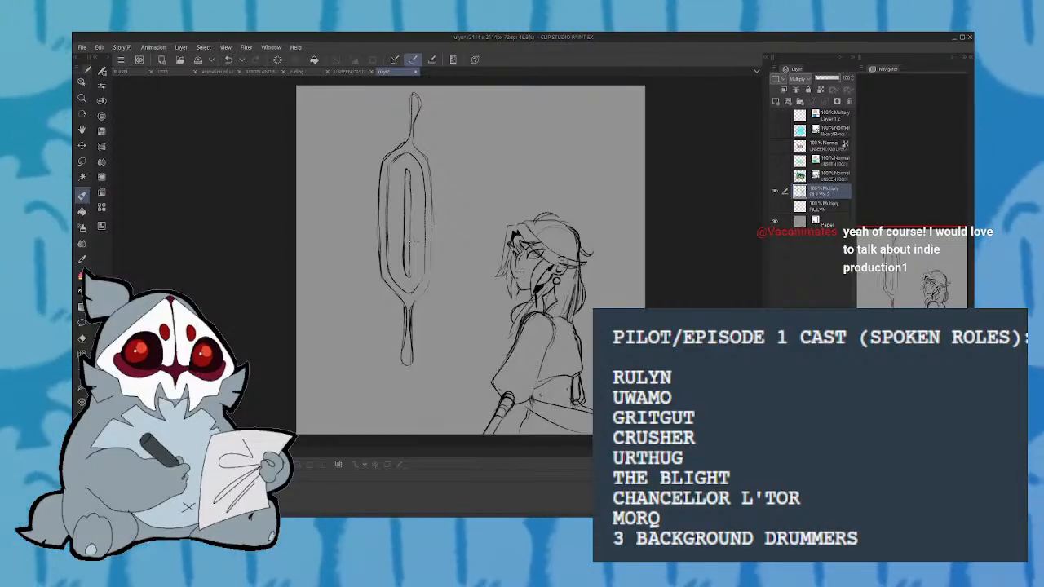
Draw pointed, crown-like spikes on both upper shoulders of the lantern, redrawing the pair nearer the figure after a mirrored check
mouse_move(360, 141)
mouse_down()
mouse_move(378, 161)
mouse_move(391, 146)
mouse_up()
mouse_move(392, 146)
mouse_down()
mouse_move(381, 122)
mouse_move(380, 130)
mouse_up()
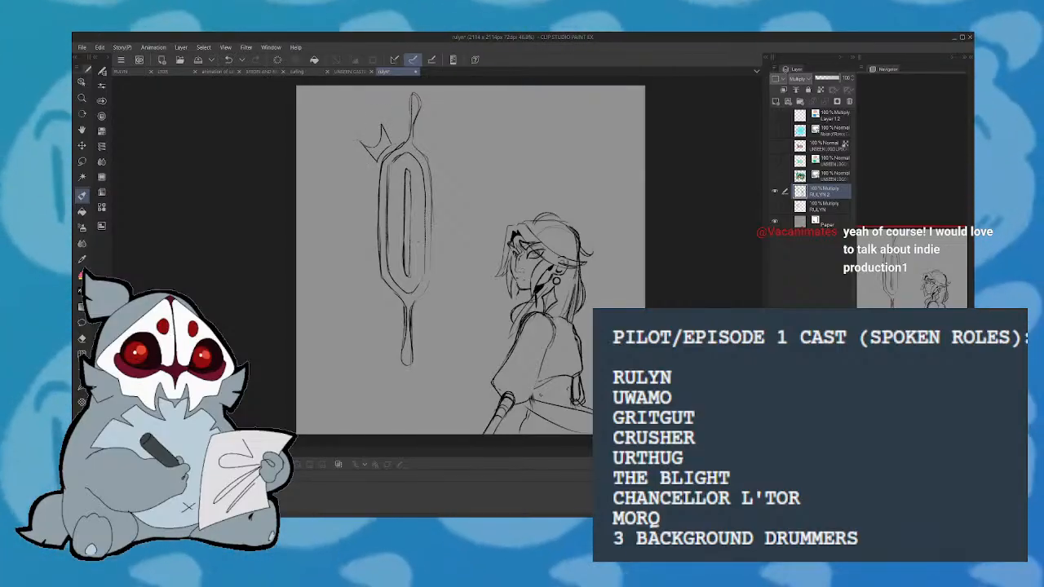
mouse_move(437, 146)
mouse_down()
mouse_move(425, 171)
mouse_move(451, 178)
mouse_up()
mouse_move(438, 158)
mouse_down()
mouse_move(451, 166)
mouse_move(438, 161)
mouse_up()
key(h)
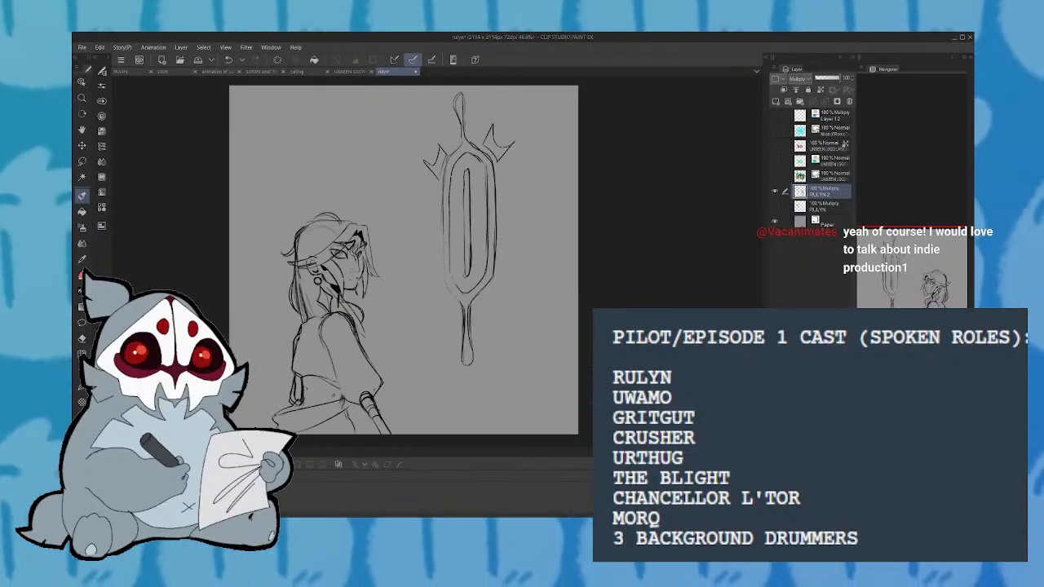
key(h)
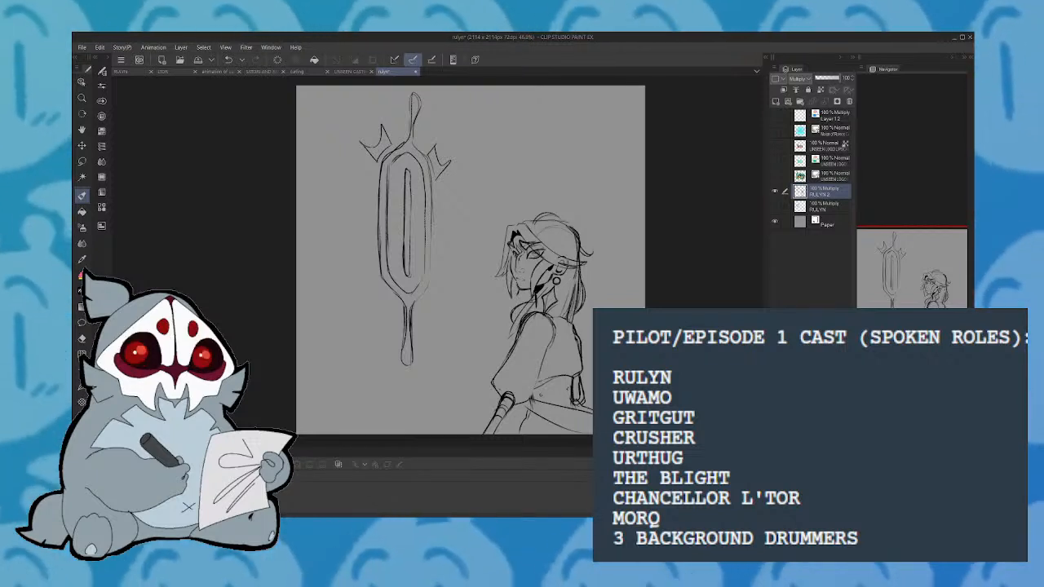
key(ctrl+z)
key(ctrl+z)
drag(427, 144, 437, 172)
mouse_move(437, 168)
mouse_down()
mouse_move(446, 179)
mouse_move(443, 141)
mouse_up()
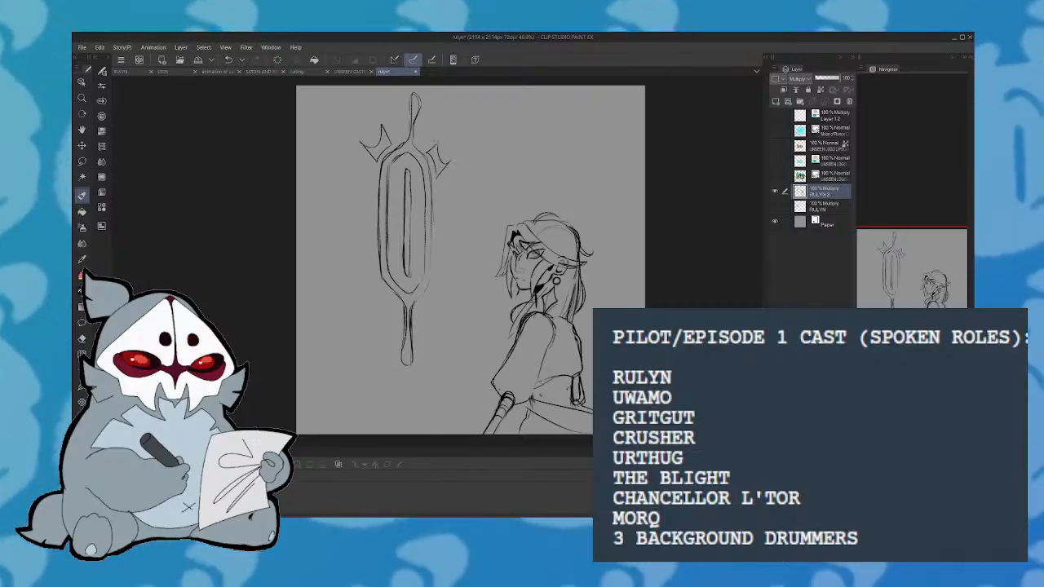
In the mirrored view, draw matching pointed spikes at both lower corners of the lantern and restore the normal view
key(h)
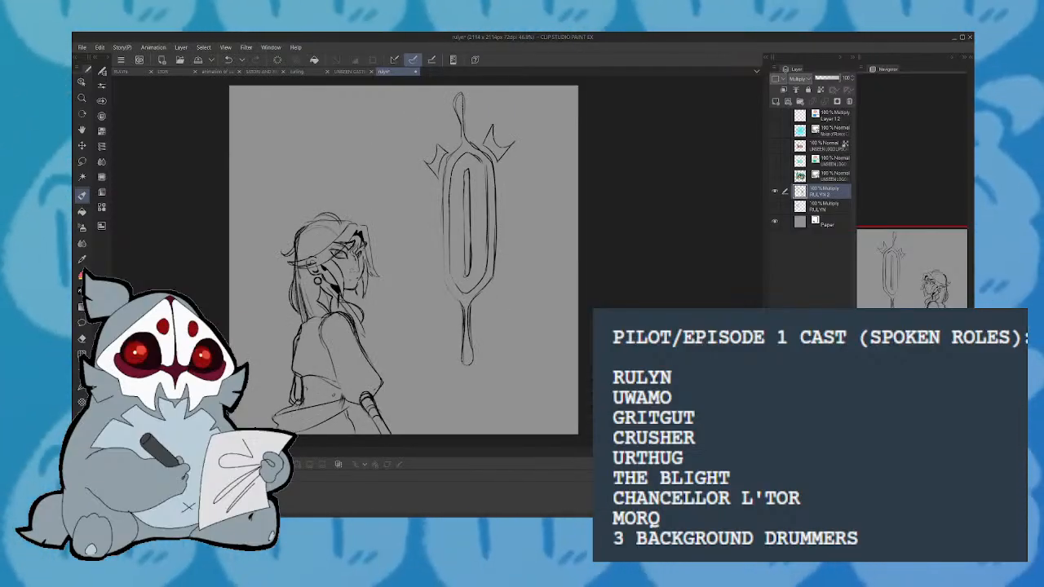
drag(432, 293, 446, 316)
mouse_move(439, 307)
mouse_down()
mouse_move(453, 321)
mouse_move(445, 313)
mouse_up()
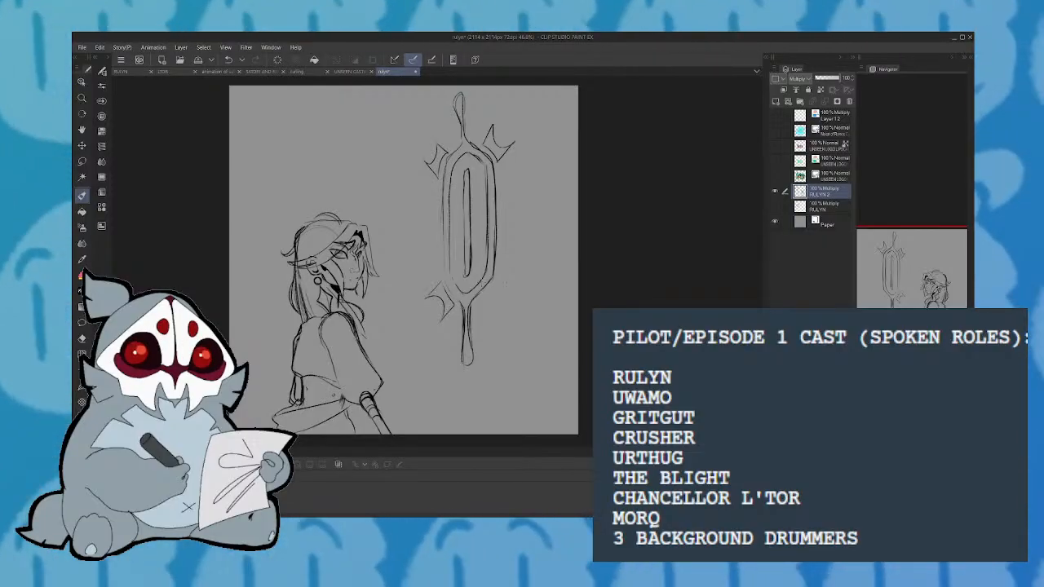
mouse_move(491, 289)
mouse_down()
mouse_move(501, 310)
mouse_move(500, 266)
mouse_up()
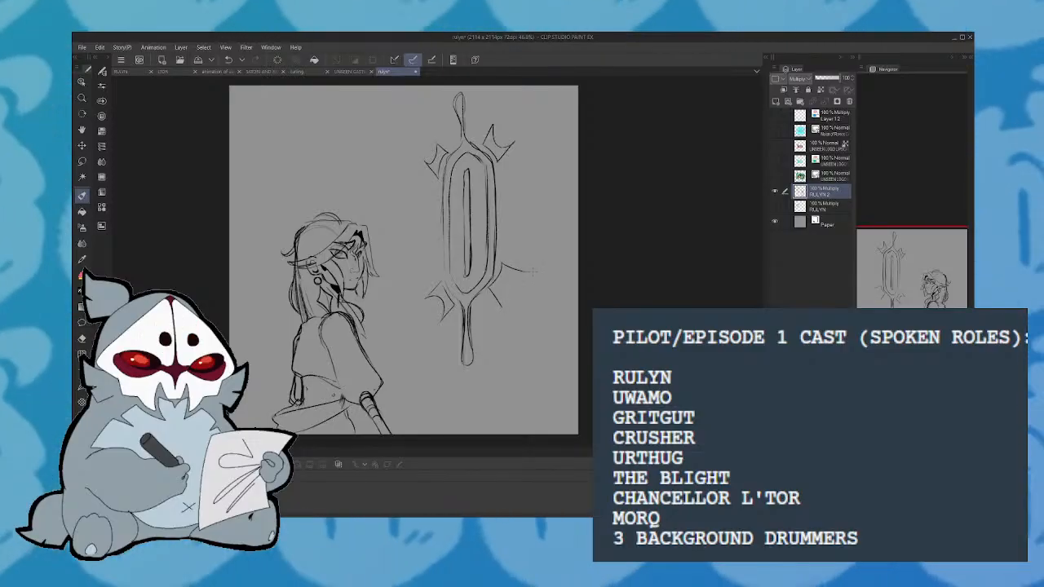
mouse_move(504, 305)
mouse_down()
mouse_move(529, 274)
mouse_move(503, 308)
mouse_up()
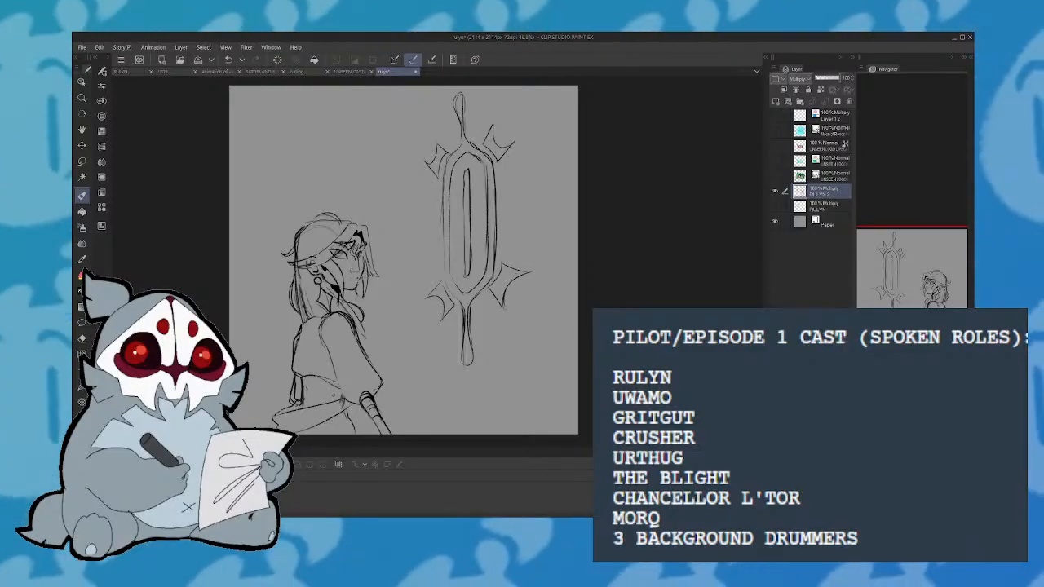
key(h)
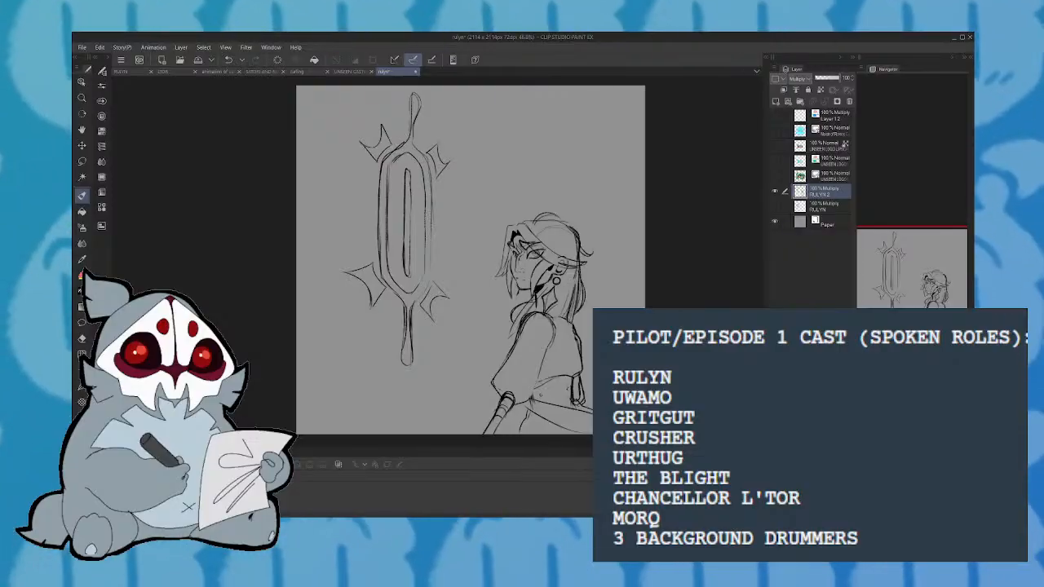
Replace the lantern's top loop with a thicker, darker one that reaches the canvas's upper edge
click(907, 279)
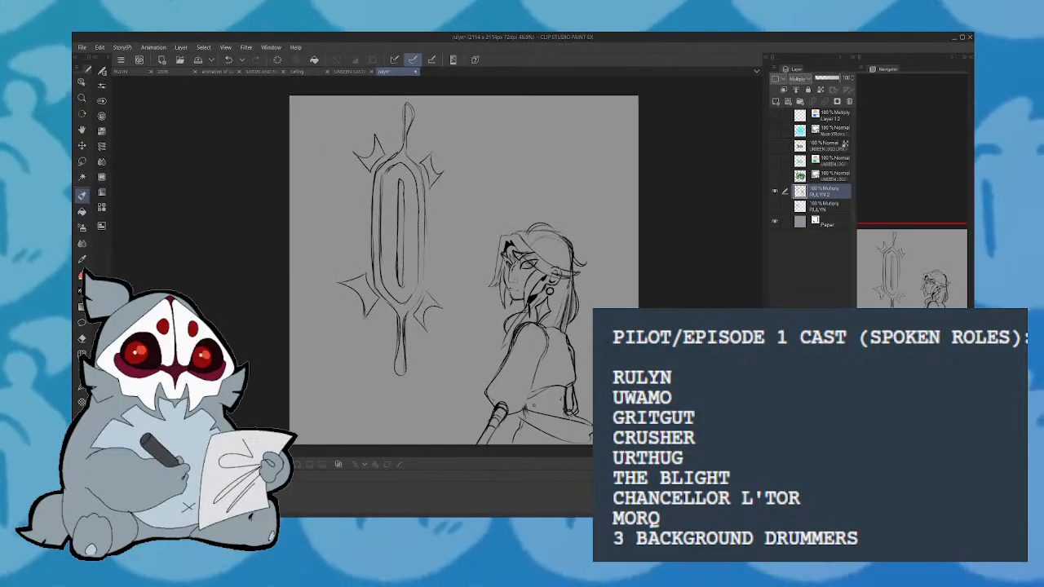
key(ctrl+z)
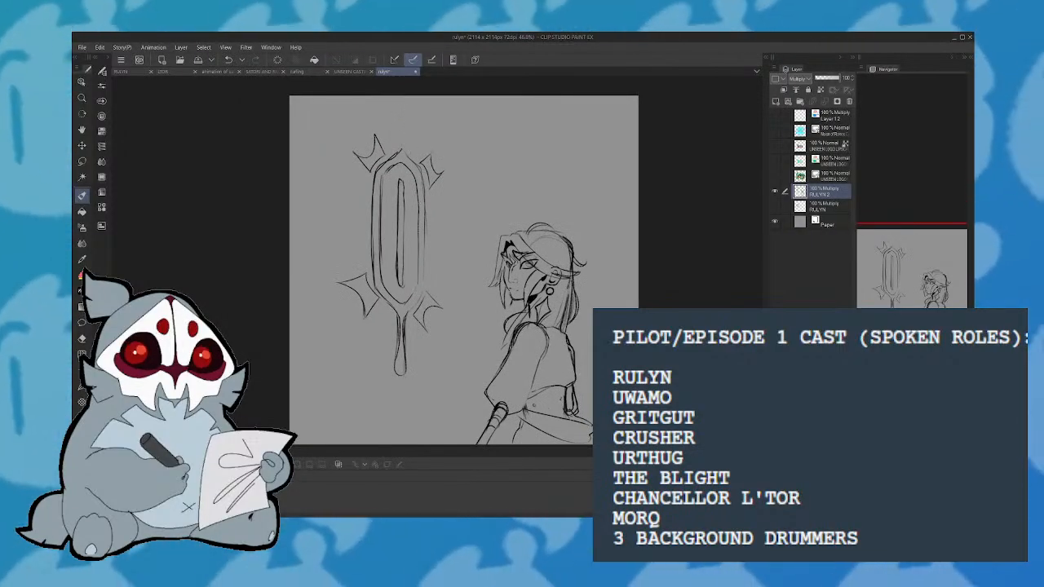
drag(405, 99, 407, 158)
mouse_move(408, 103)
mouse_down()
mouse_move(402, 137)
mouse_move(408, 97)
mouse_move(407, 114)
mouse_up()
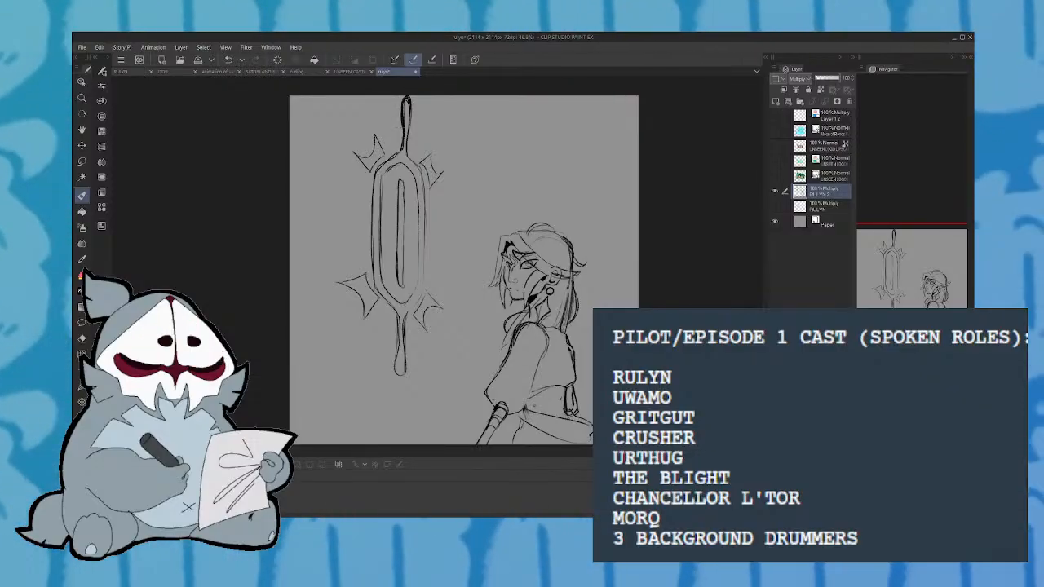
Lasso the whole lantern, scale it down, set it against the canvas's upper edge and clear the selection
mouse_move(306, 151)
mouse_down()
mouse_move(287, 343)
mouse_move(367, 400)
mouse_move(481, 204)
mouse_move(367, 96)
mouse_up()
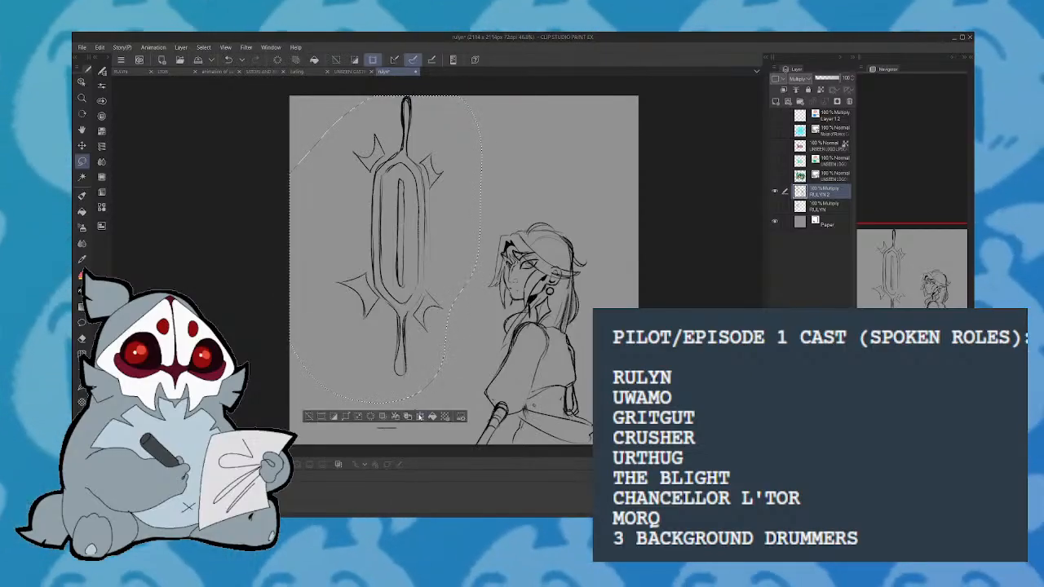
key(ctrl+t)
drag(385, 244, 385, 259)
drag(482, 417, 449, 366)
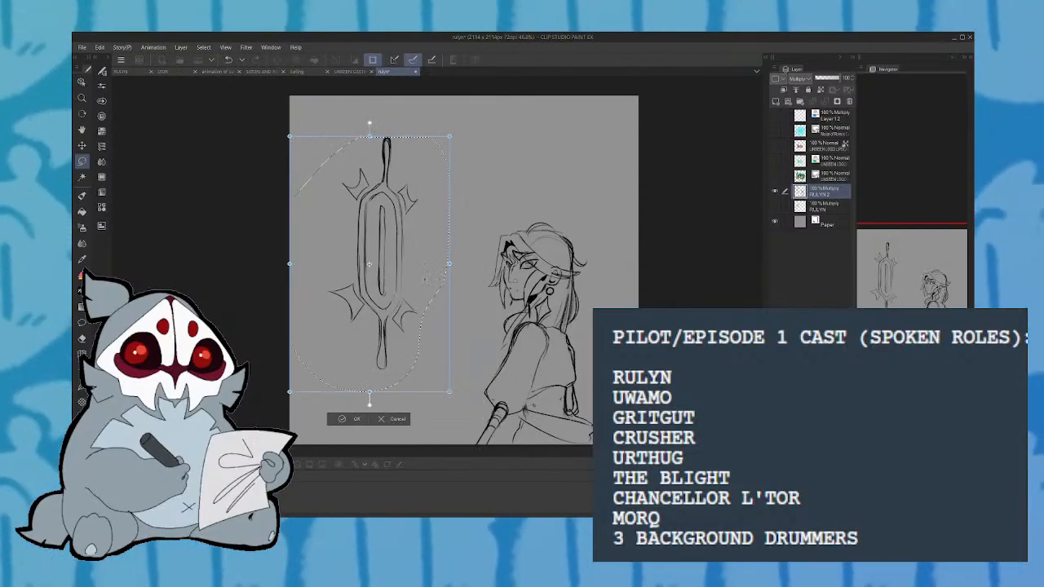
drag(433, 310, 430, 289)
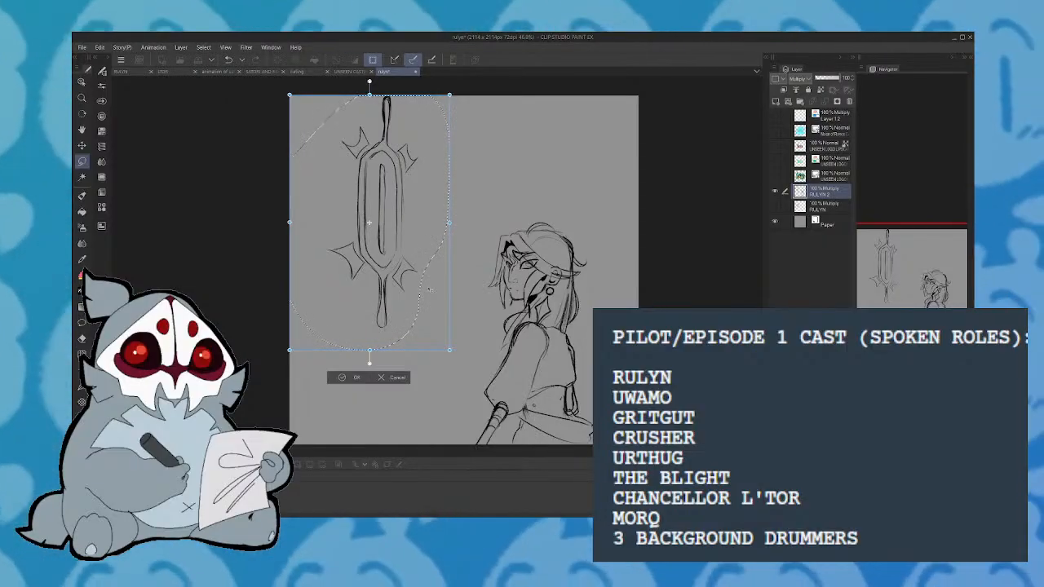
key(Return)
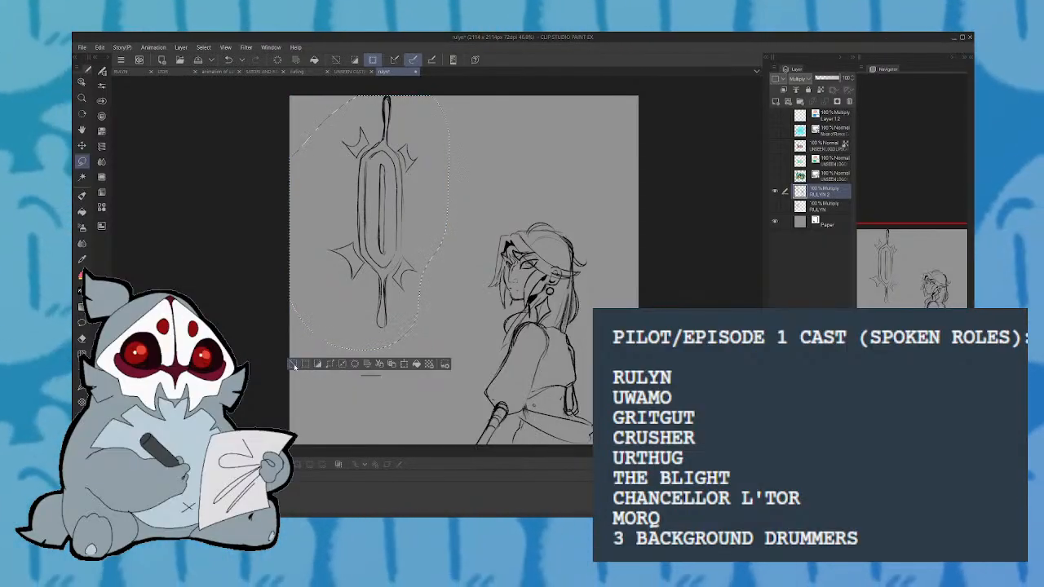
click(297, 364)
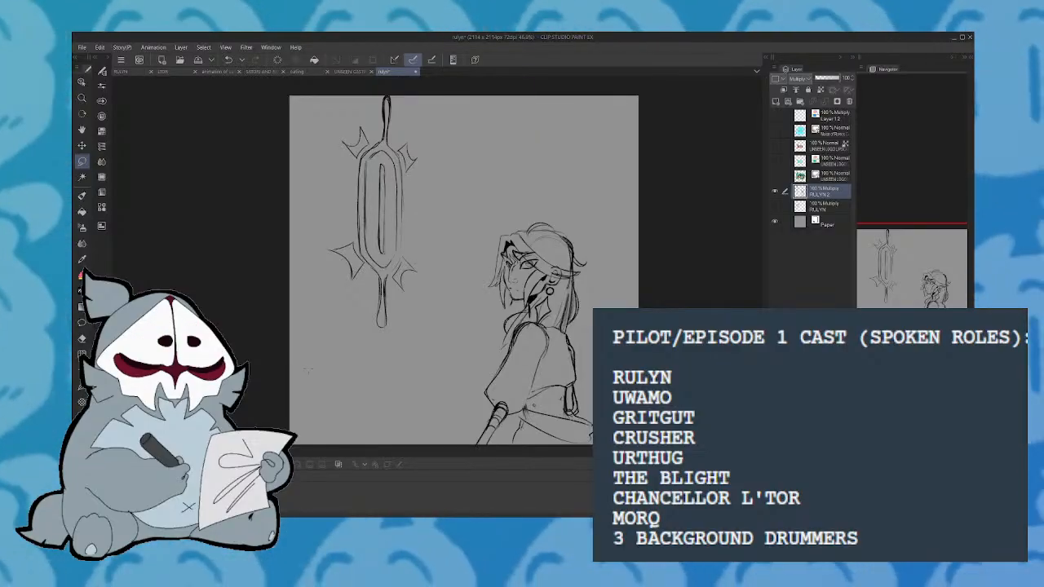
Draw a long, nearly vertical line between the figure and the lantern from the canvas's upper edge almost to its lower edge, using the mirrored view
drag(307, 329, 742, 227)
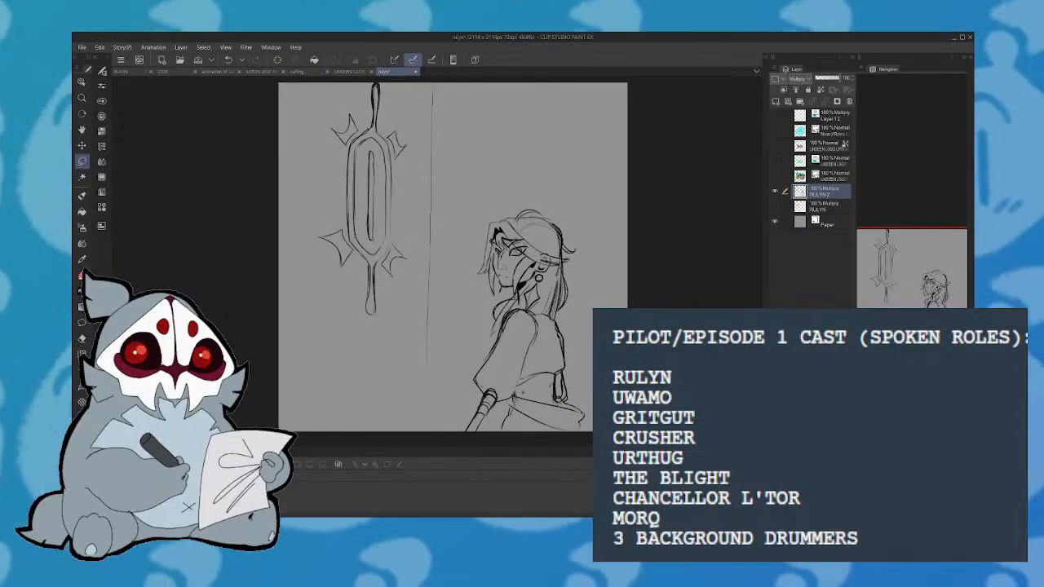
key(h)
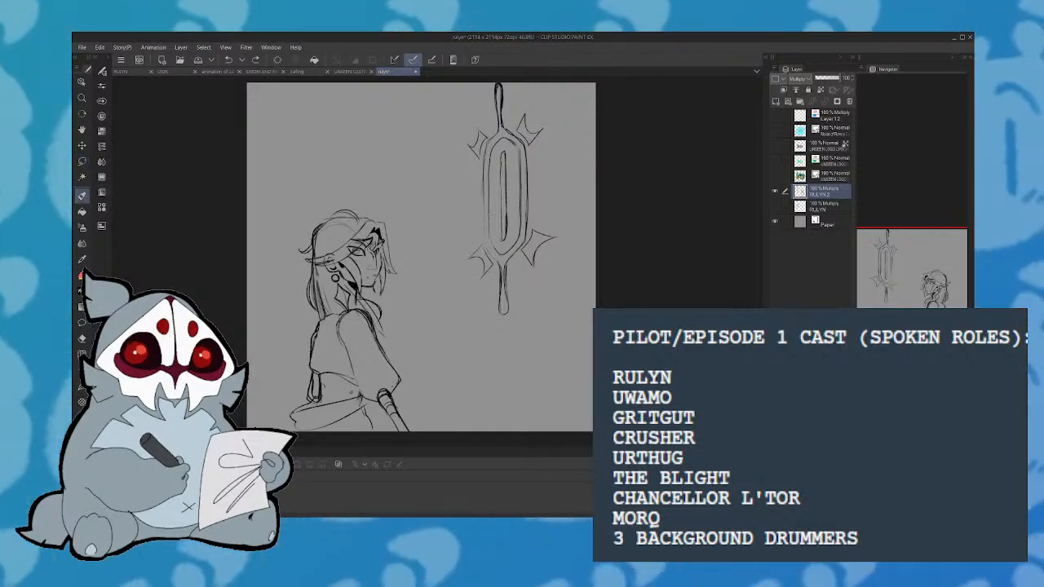
drag(434, 86, 430, 416)
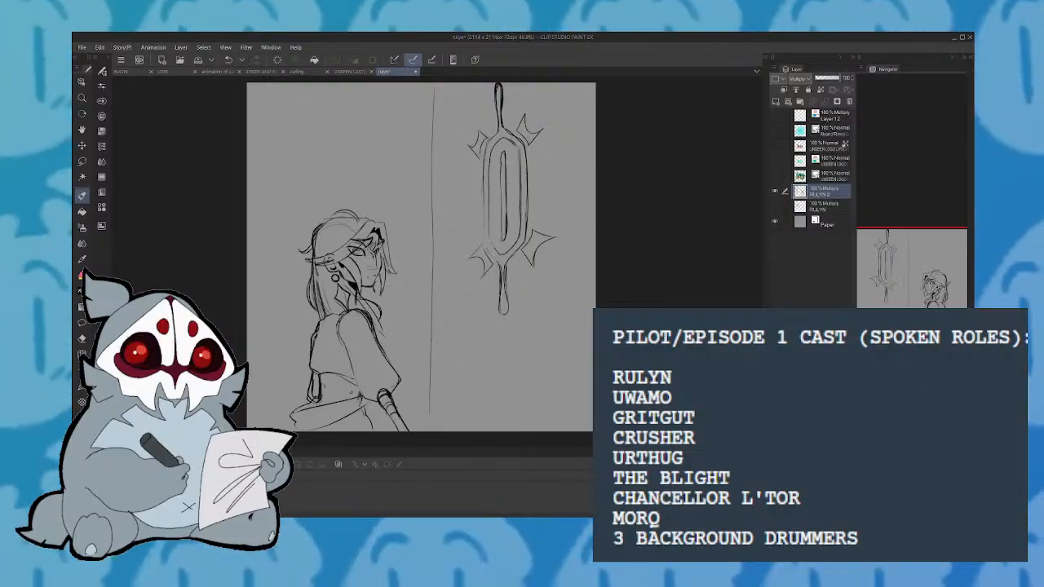
Replace the long vertical line with a tall panel outline around the lantern, and mirror the view to check it
key(ctrl+z)
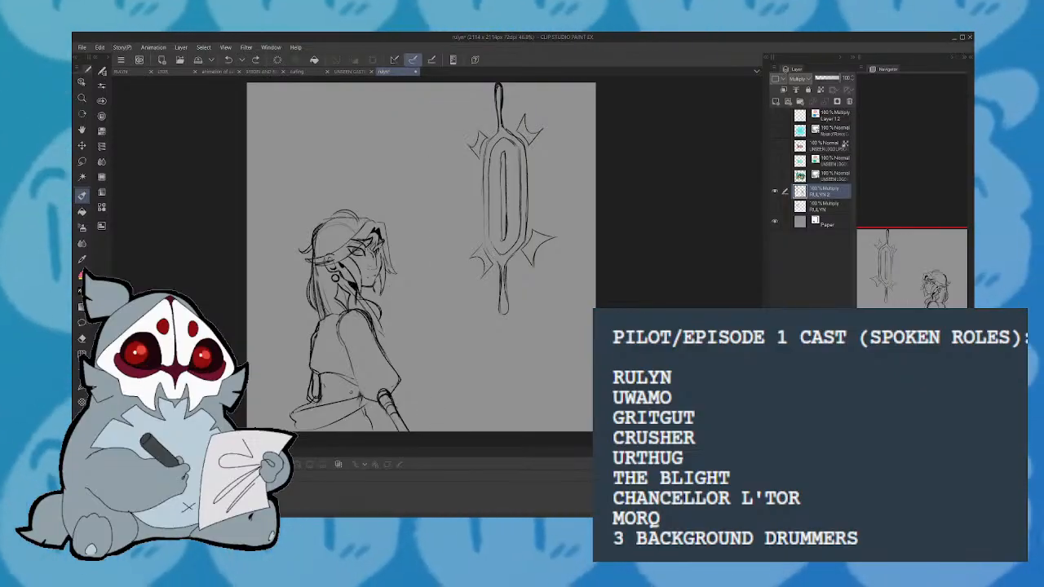
mouse_move(437, 82)
mouse_down()
mouse_move(438, 412)
mouse_move(584, 396)
mouse_move(595, 85)
mouse_up()
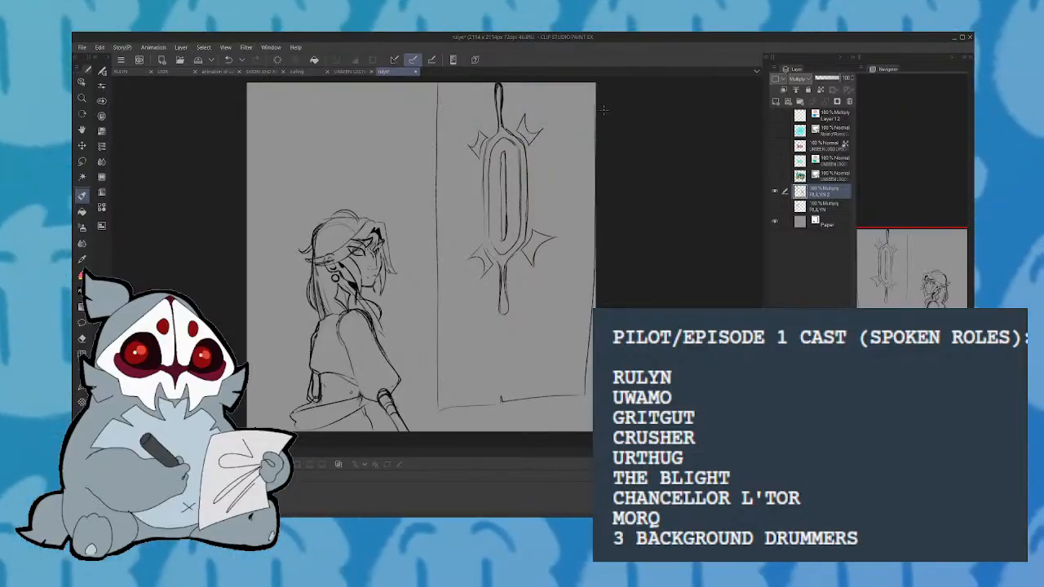
key(h)
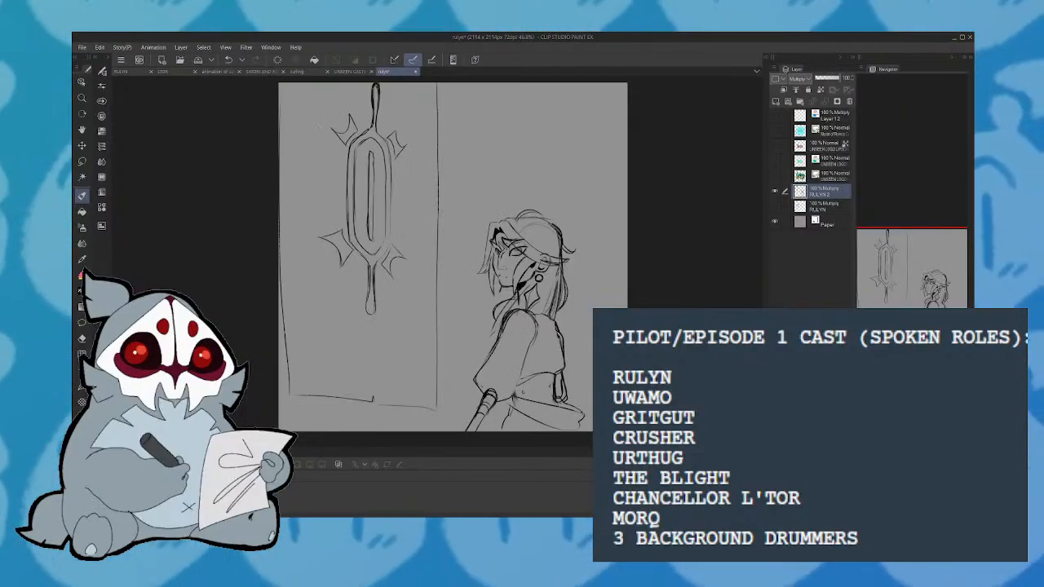
Redraw the panel's outer vertical edge along the canvas border so it meets the bottom line, and touch up that bottom line
key(ctrl+z)
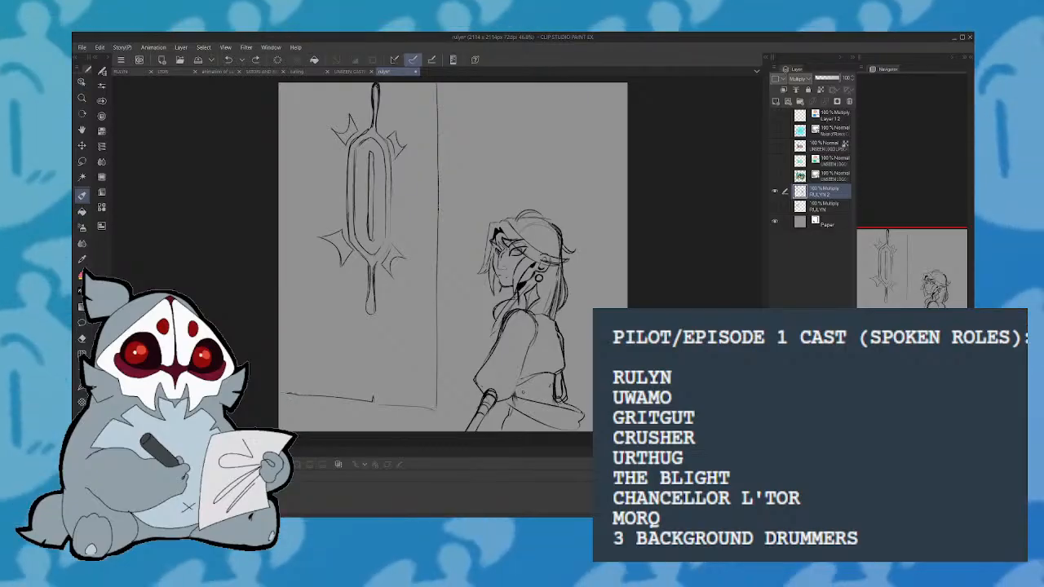
drag(284, 395, 279, 197)
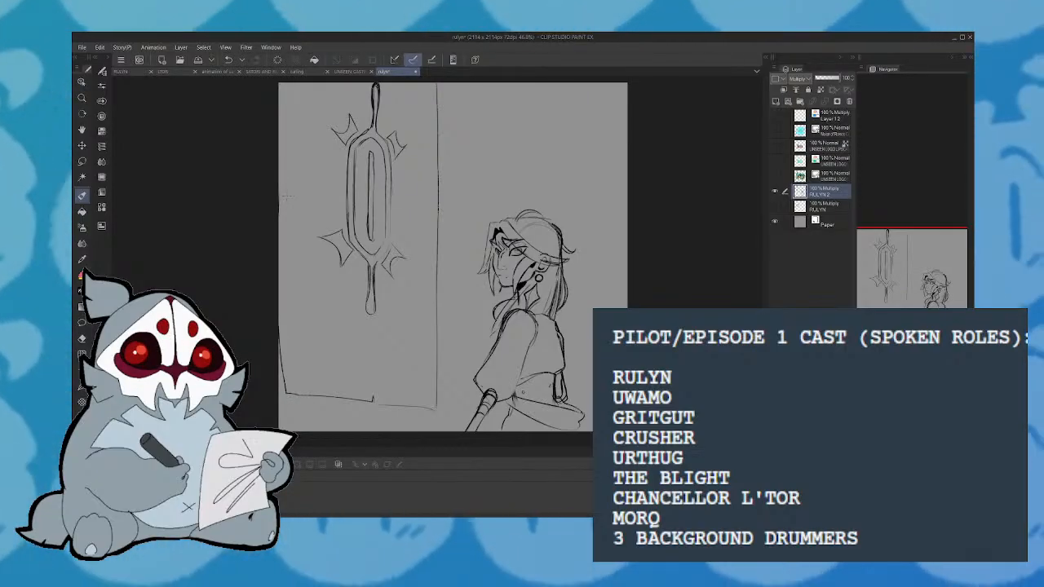
key(ctrl+z)
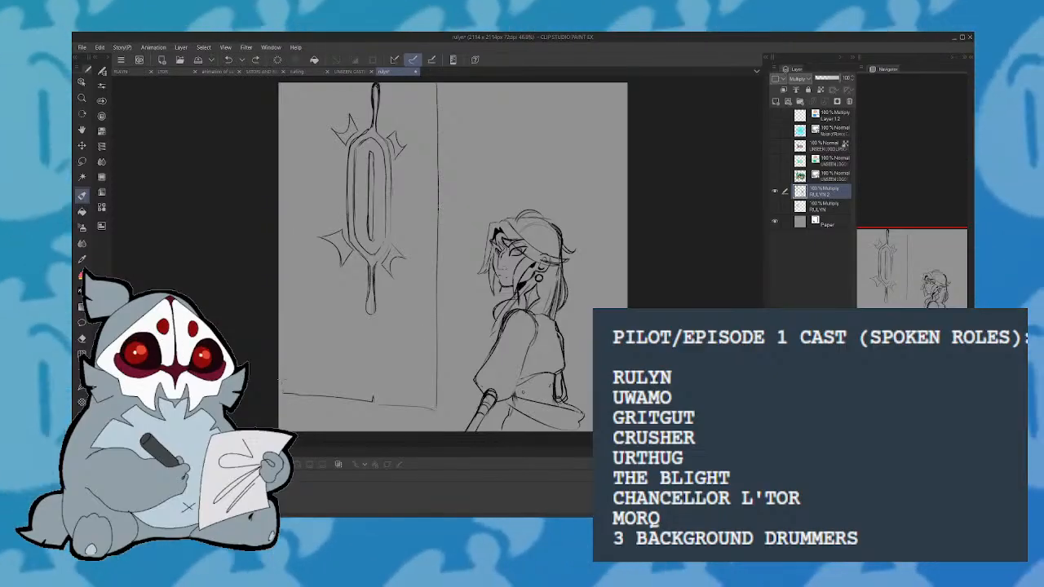
mouse_move(284, 393)
mouse_down()
mouse_move(281, 136)
mouse_move(295, 396)
mouse_up()
key(ctrl+z)
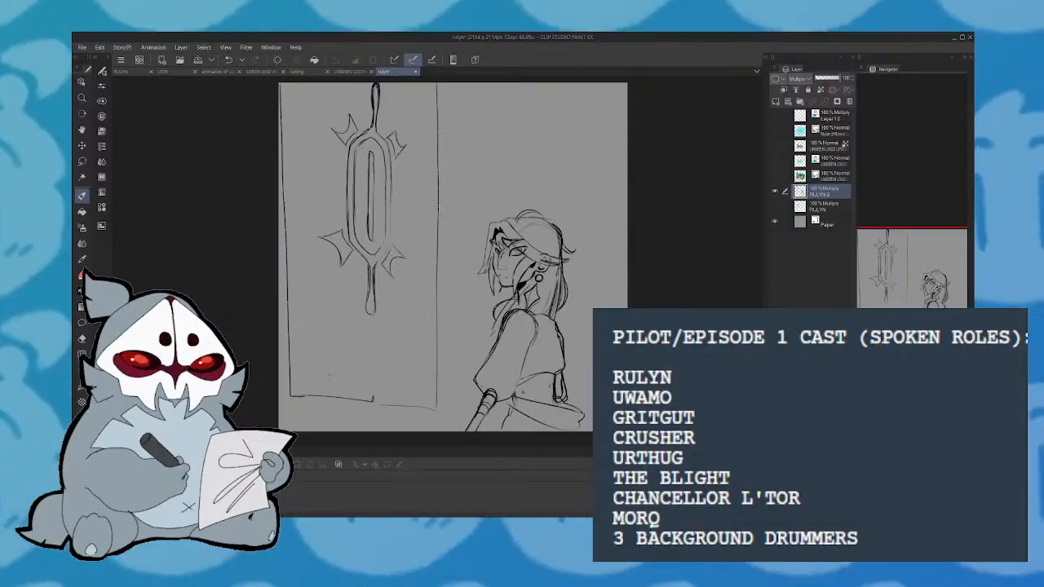
drag(374, 402, 437, 408)
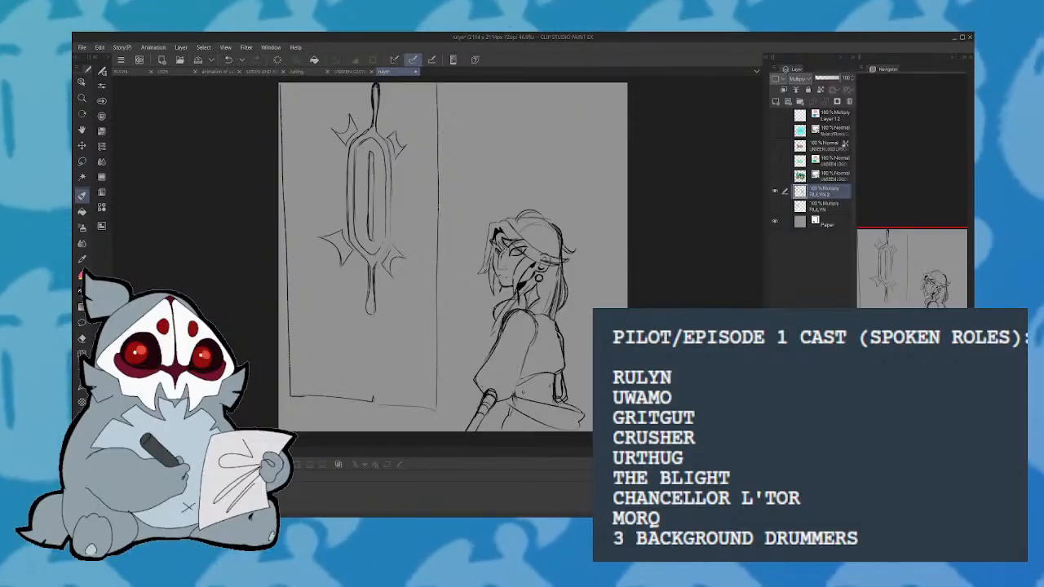
Sketch light curved strokes below the lantern and a second horizontal line with a short vertical end under the panel
drag(400, 305, 342, 358)
drag(400, 301, 343, 332)
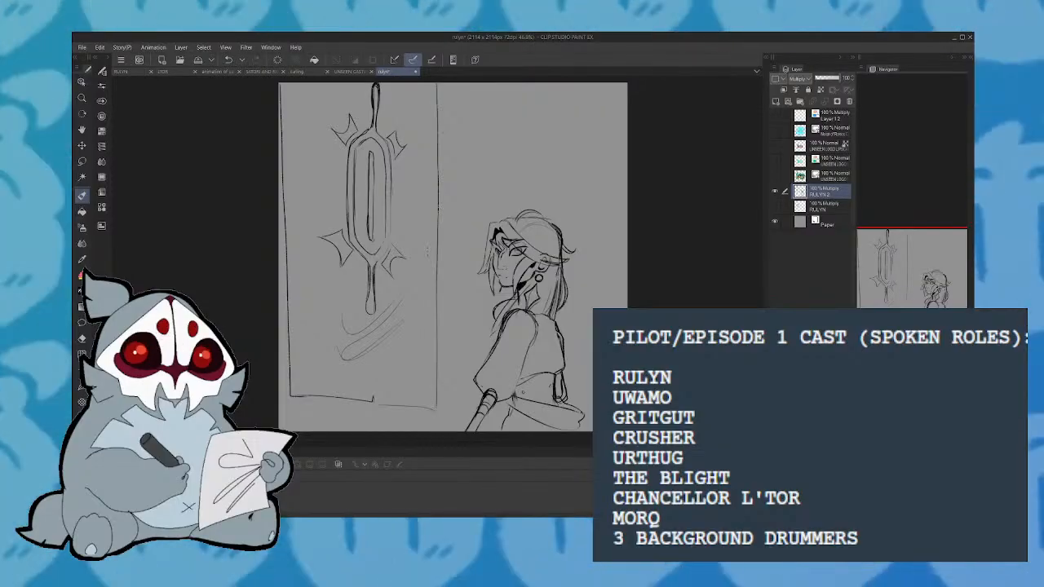
drag(289, 396, 422, 426)
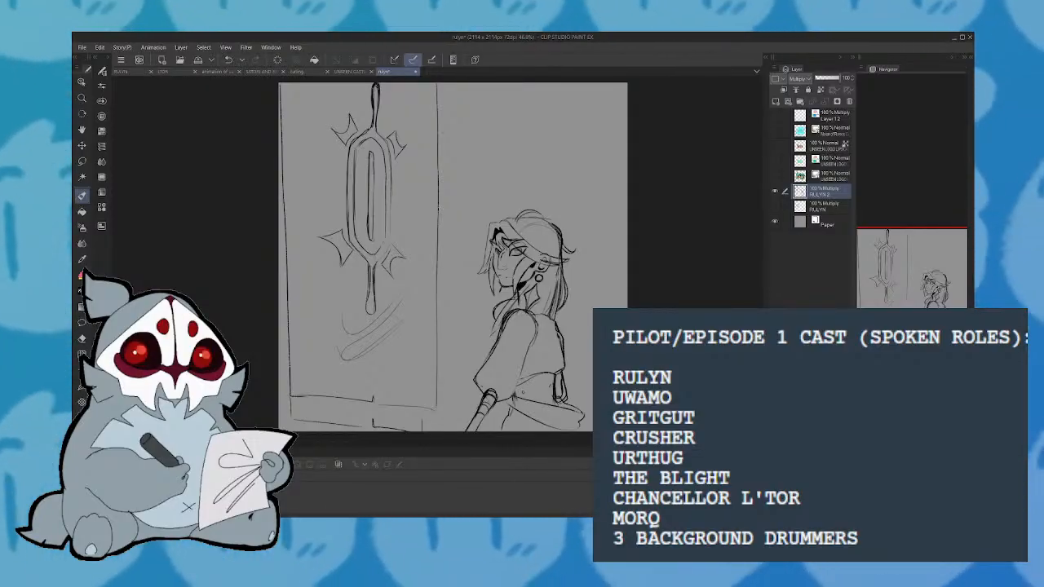
drag(433, 413, 433, 432)
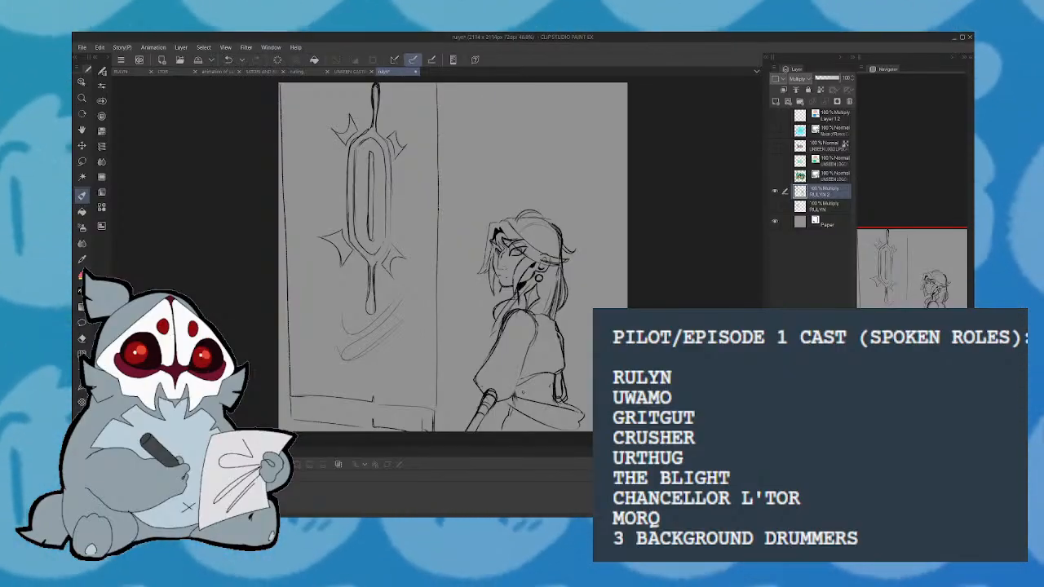
Sketch light parallel diagonal strokes across the lantern's body
drag(919, 272, 929, 298)
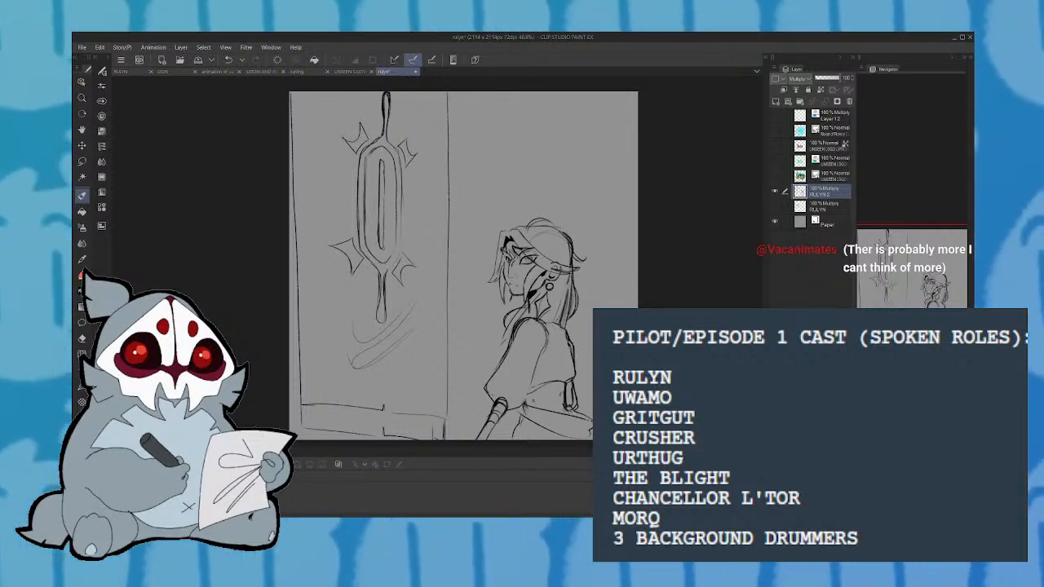
drag(936, 288, 930, 290)
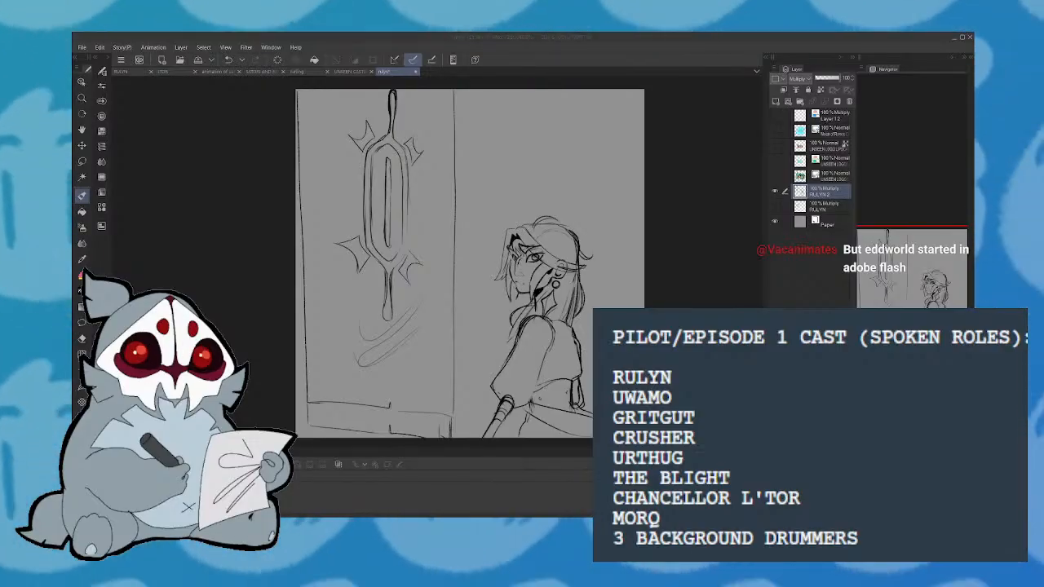
drag(938, 299, 935, 299)
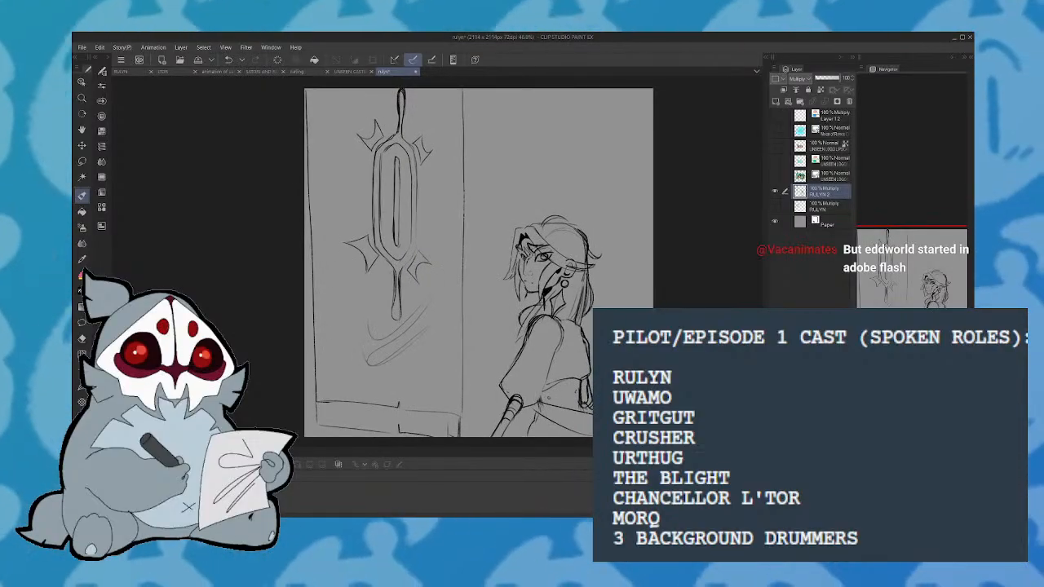
drag(355, 151, 441, 245)
drag(433, 235, 346, 122)
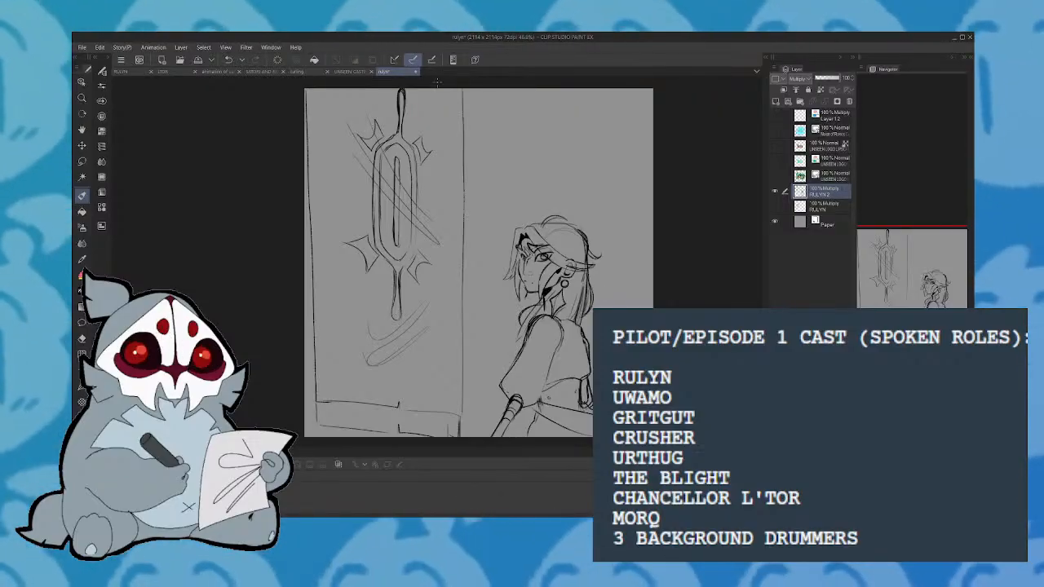
Thicken the vertical line between the lantern panel and the figure along its full height, and check it in the flipped view
drag(462, 89, 463, 257)
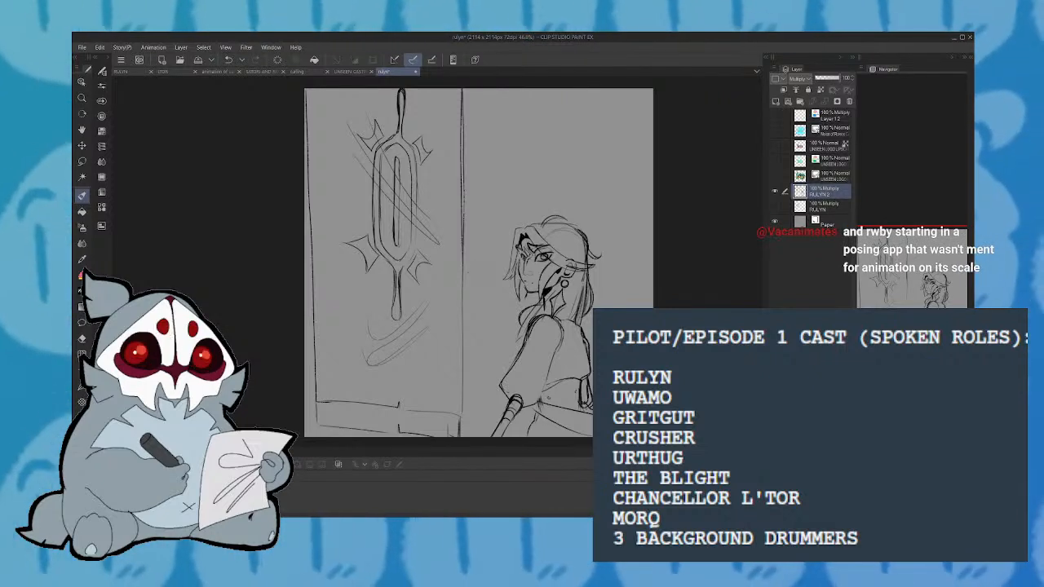
drag(461, 208, 464, 385)
drag(462, 284, 459, 428)
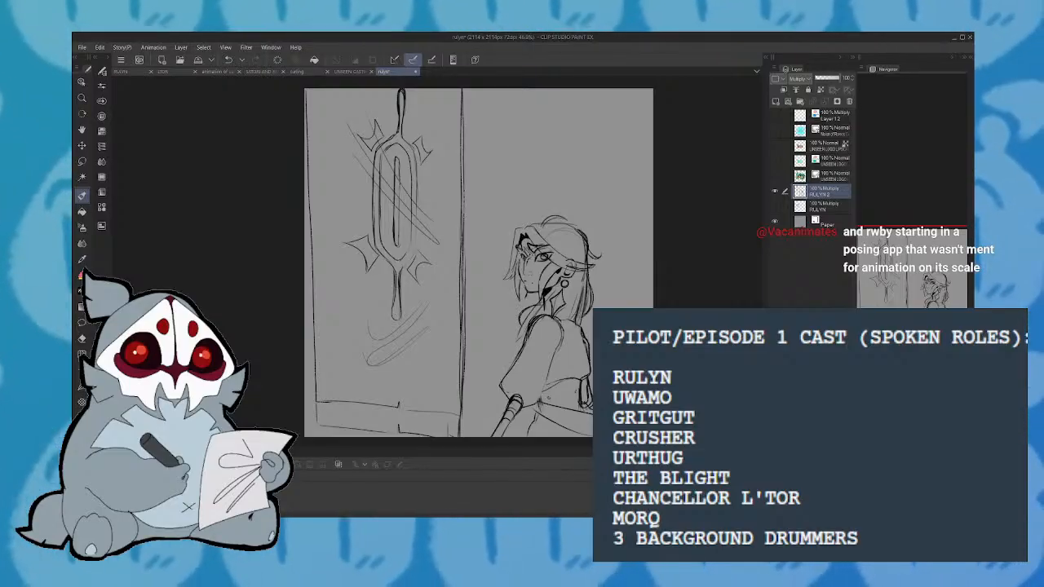
key(h)
key(h)
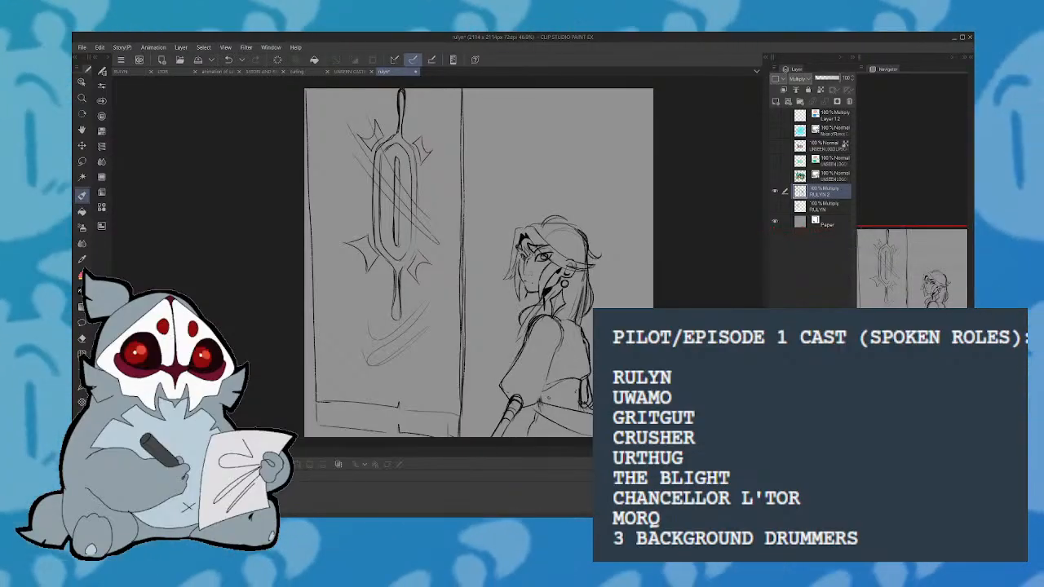
drag(925, 292, 940, 295)
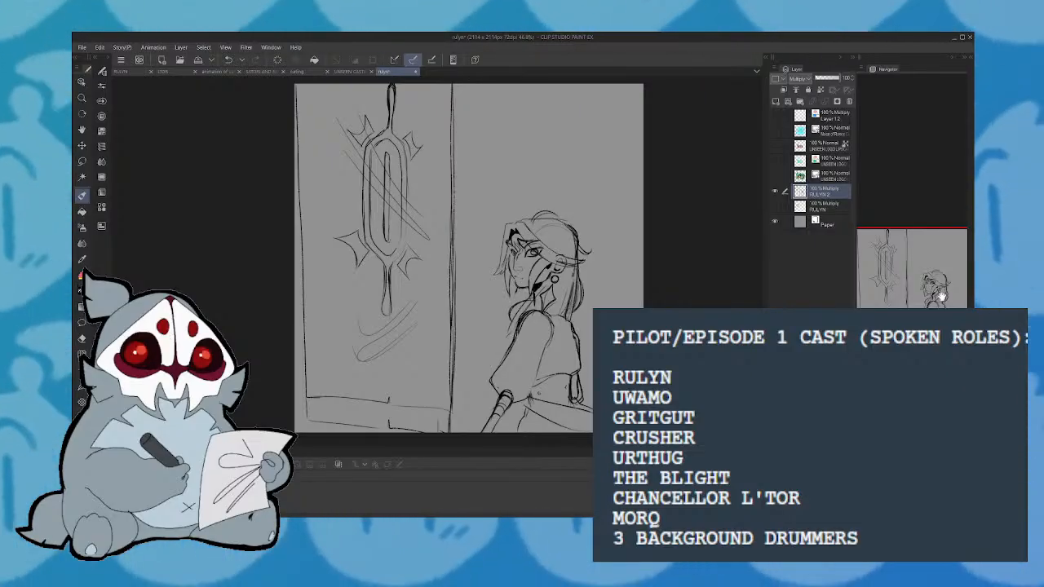
mouse_move(918, 270)
mouse_down()
mouse_move(928, 274)
mouse_move(928, 261)
mouse_up()
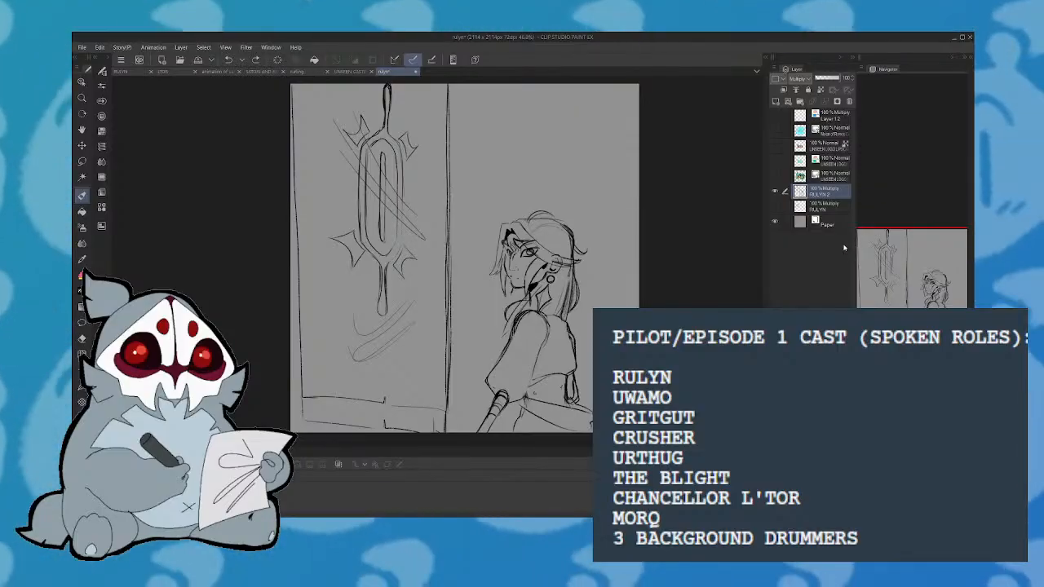
drag(931, 305, 936, 304)
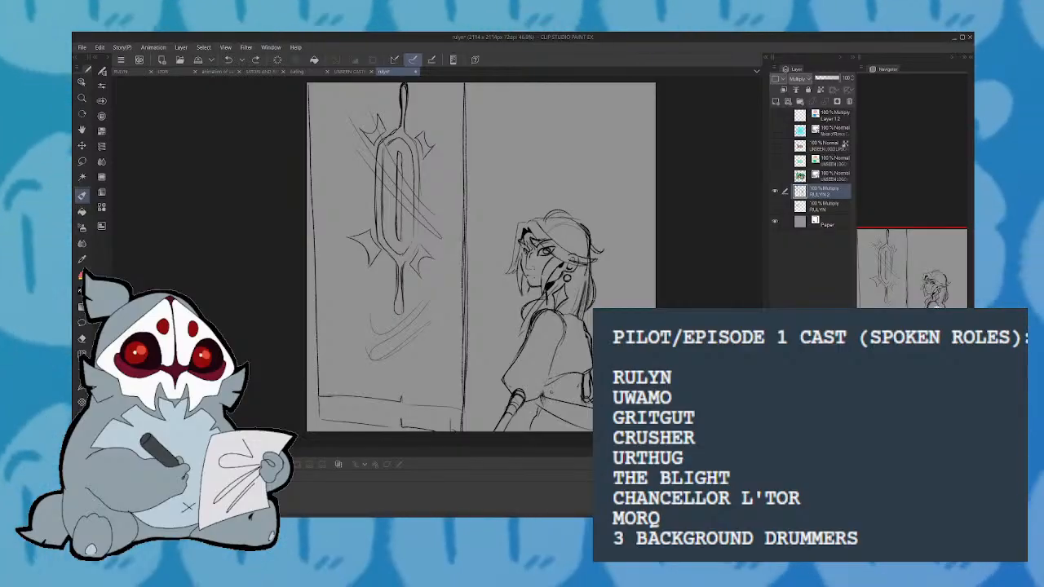
drag(936, 303, 940, 285)
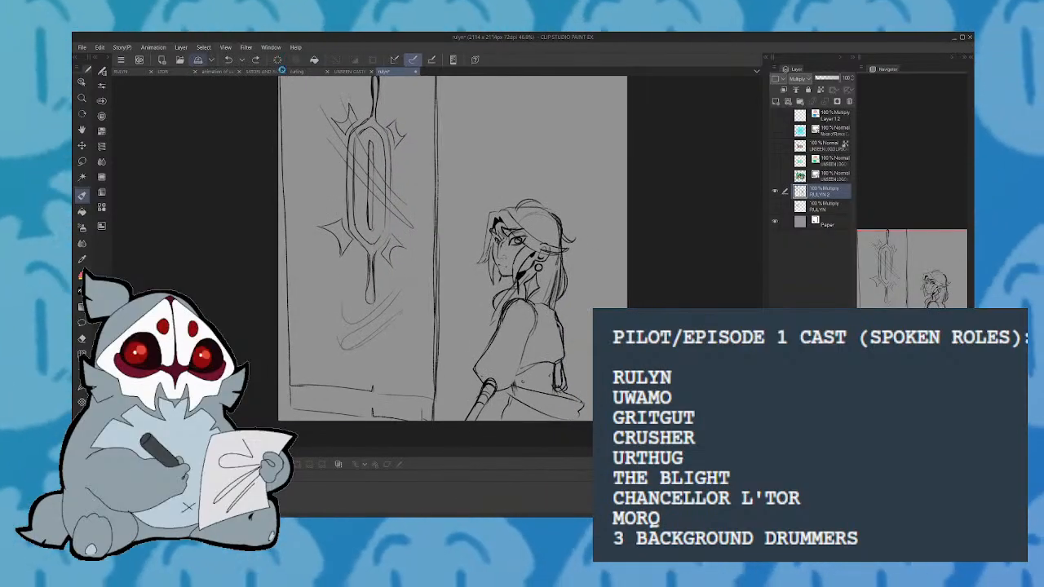
Look through the open sketch document, the Rulyn casting-call page and the Chancellor L'tor character sheet
click(303, 72)
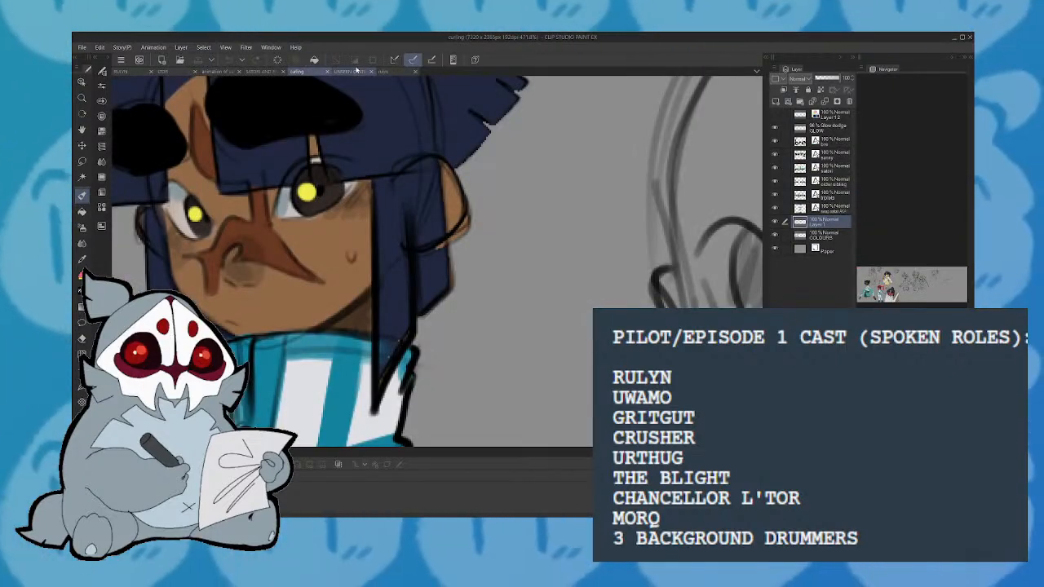
click(356, 71)
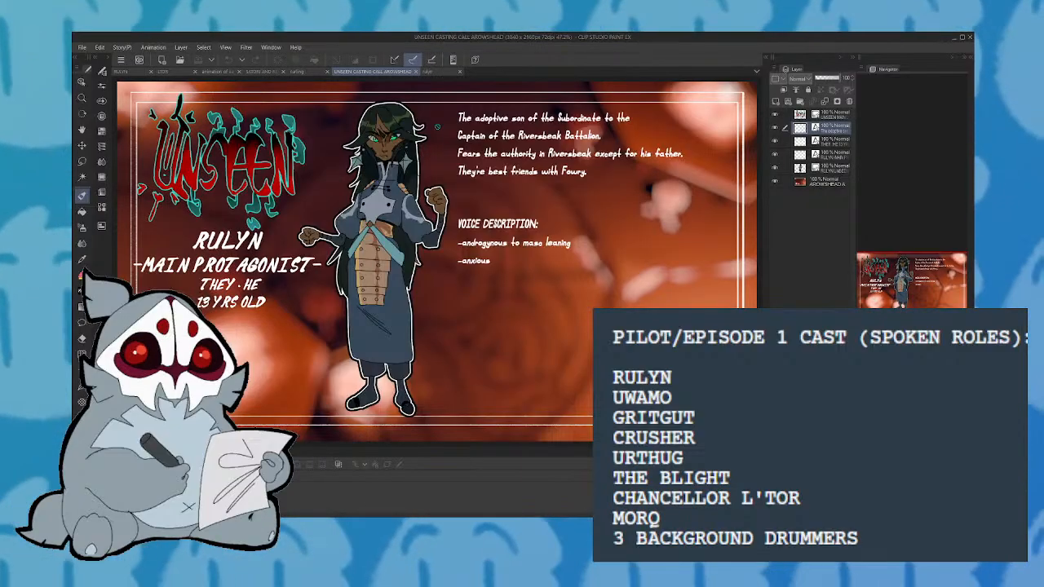
click(314, 71)
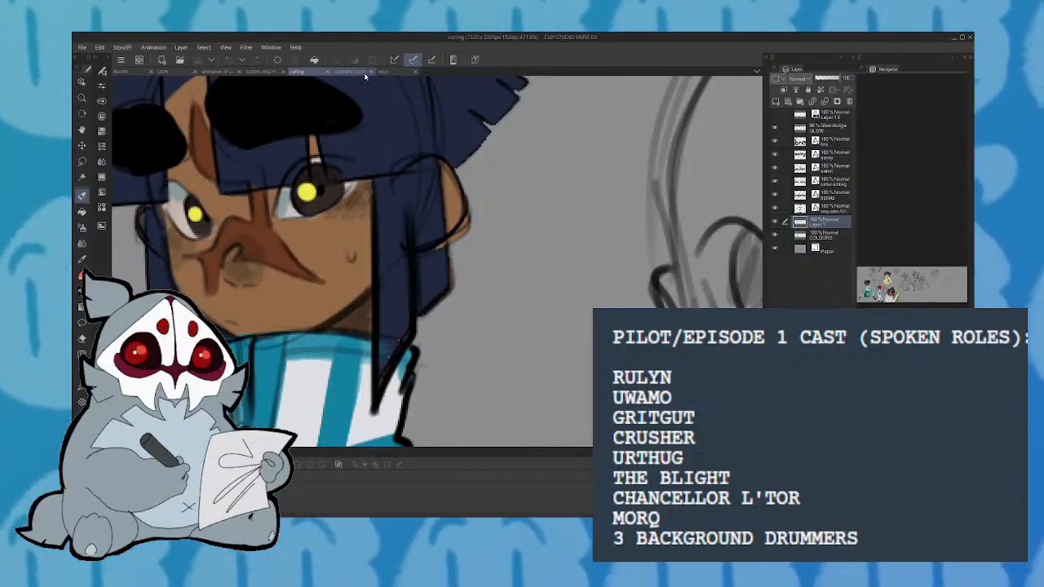
click(181, 70)
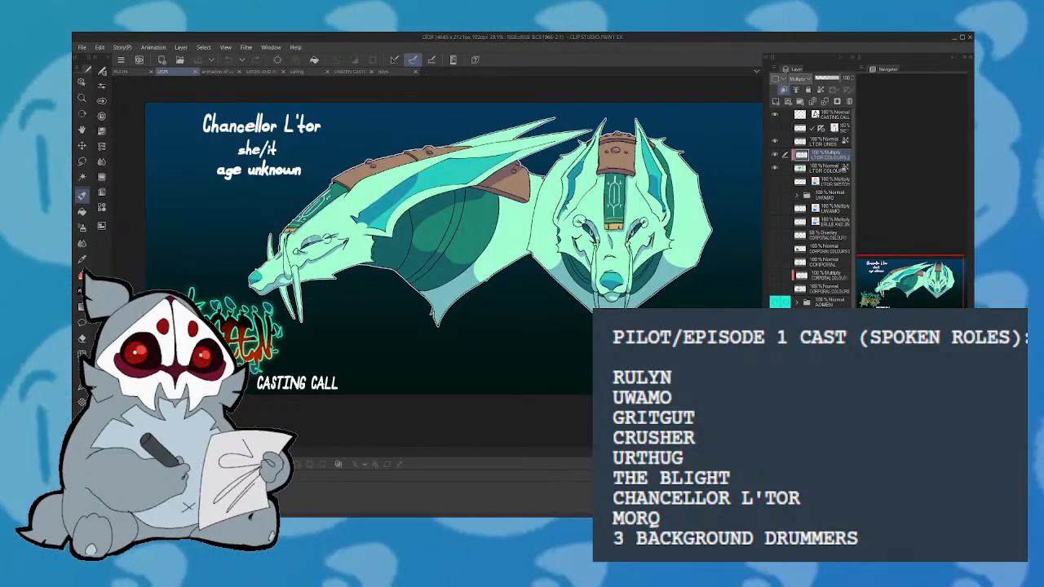
Open the CUTE LITTLE FLAMES file, look at its character sketches and close it
click(83, 50)
click(112, 79)
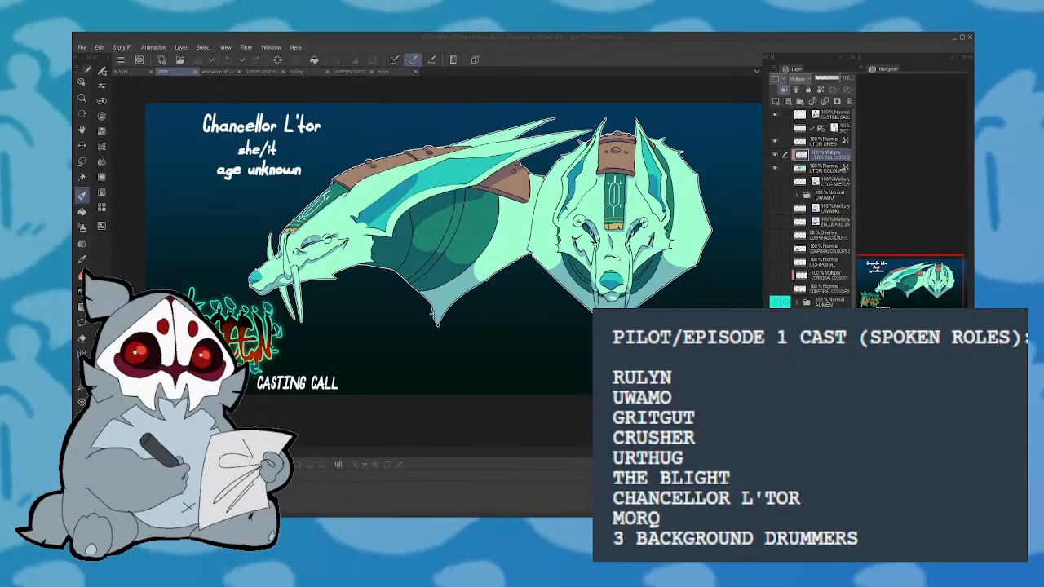
click(775, 140)
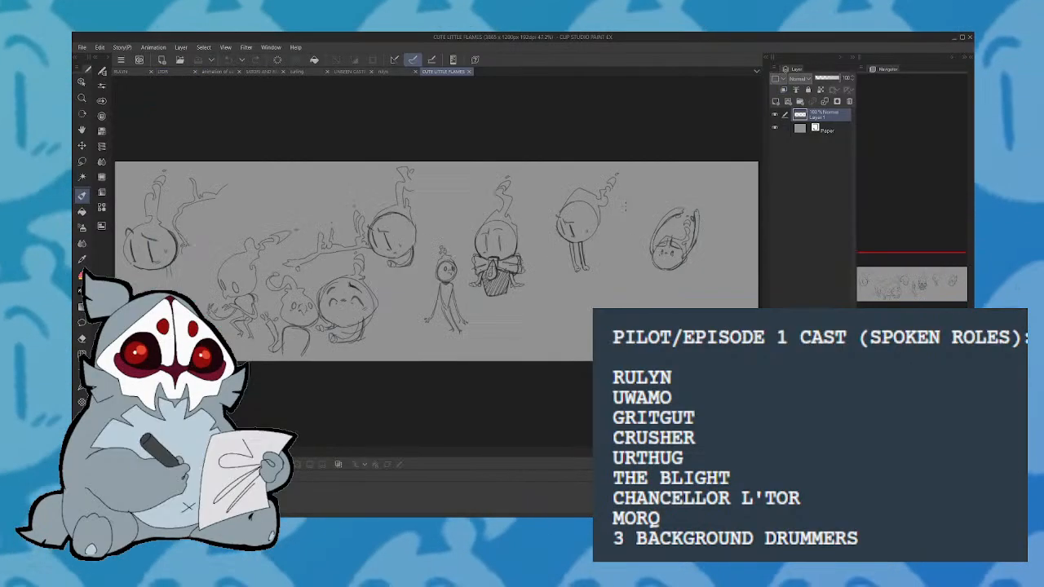
click(469, 72)
Open the green forest animation file with two characters and examine the stone statue in its background up close
click(83, 47)
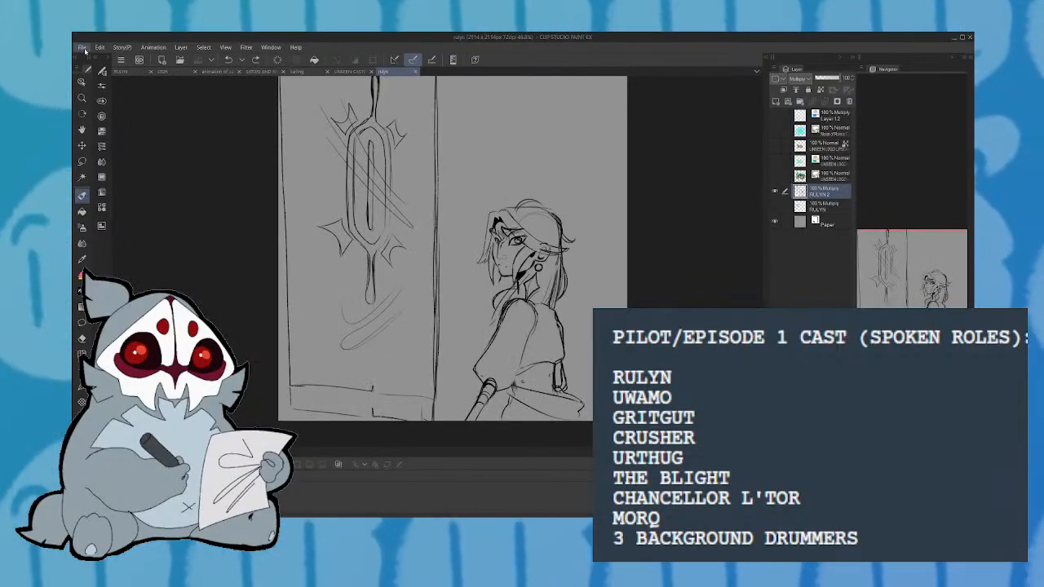
click(124, 81)
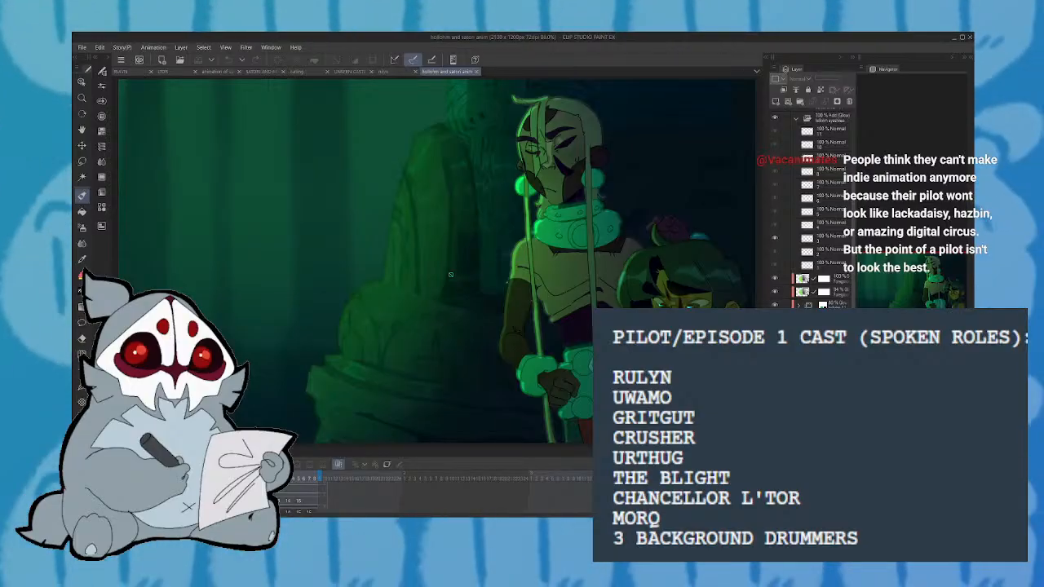
scroll(450, 275, up, 3)
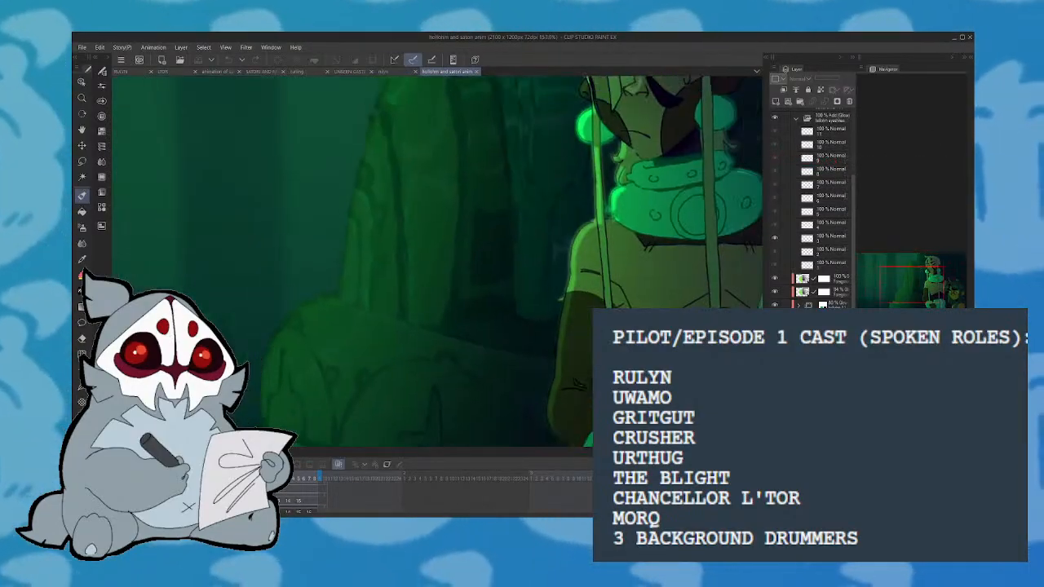
mouse_move(918, 289)
mouse_down()
mouse_move(931, 299)
mouse_move(913, 292)
mouse_up()
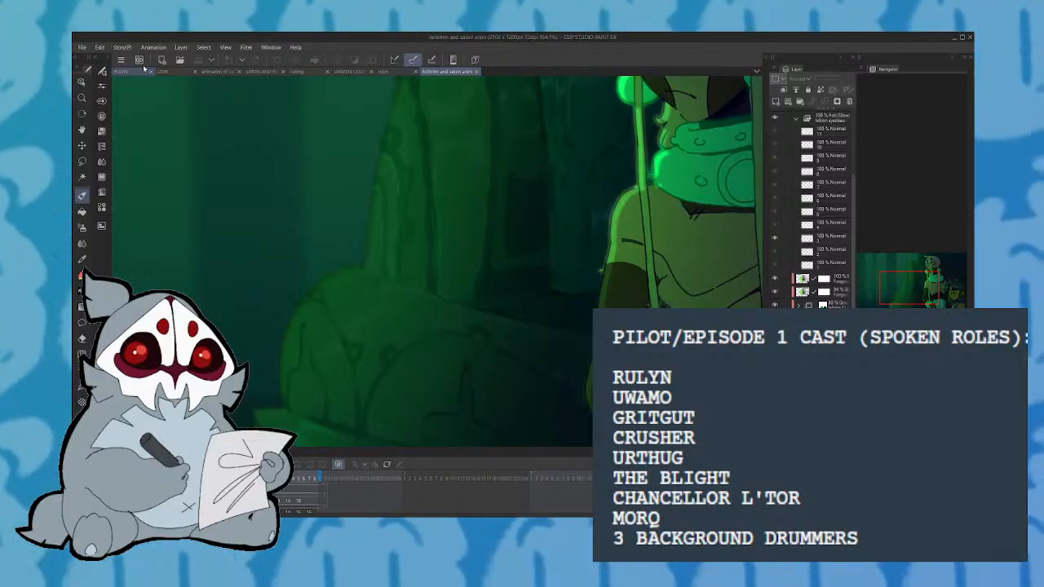
View the Rulyn and Chancellor L'tor character sheets, and open the animation of a figure on misty stone steps
click(138, 71)
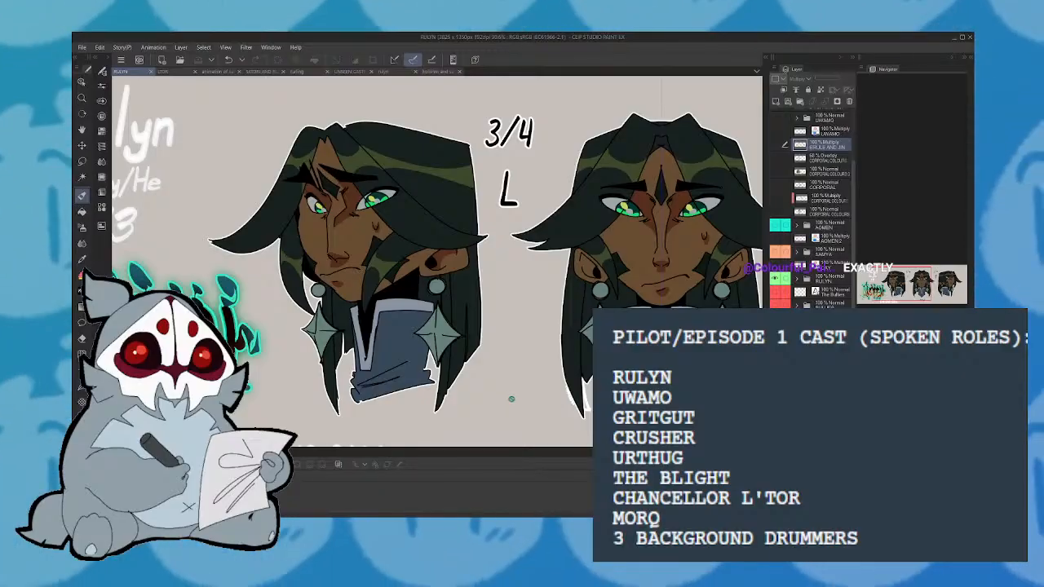
click(187, 71)
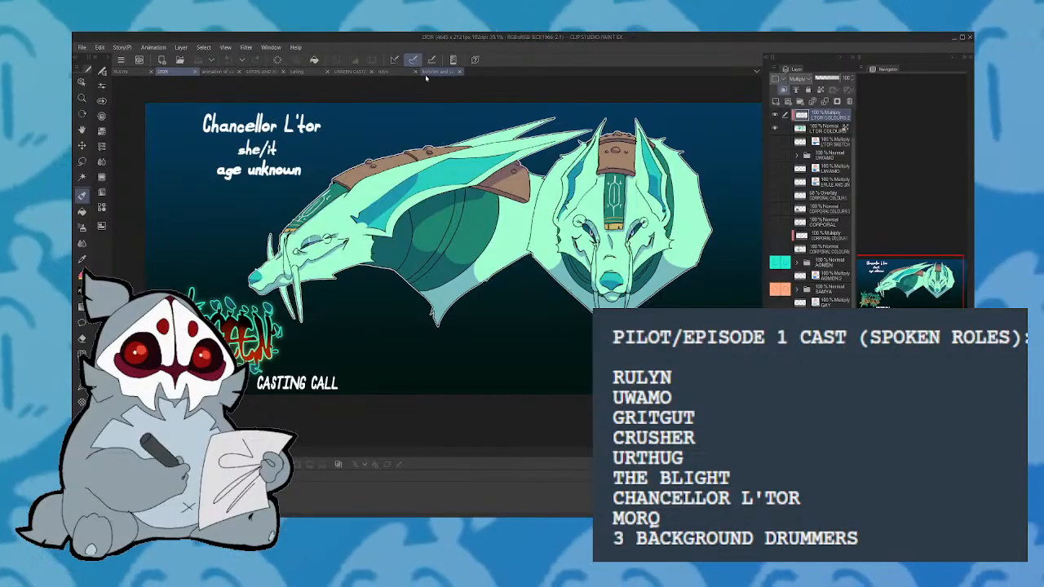
click(133, 220)
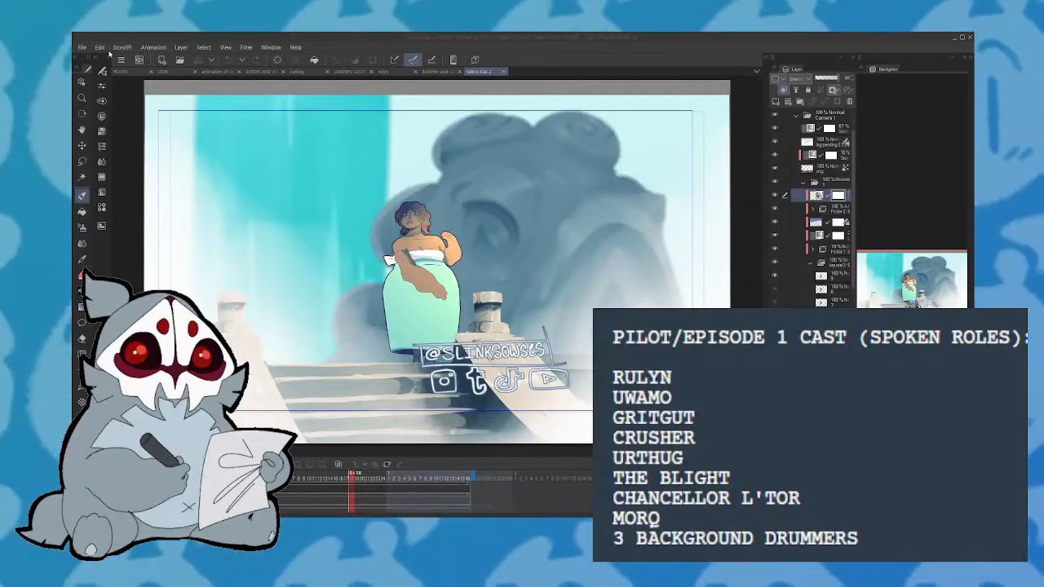
Open the Animation_Template_200dpi_A4 document and add a first blank cel to animation folder A
click(82, 47)
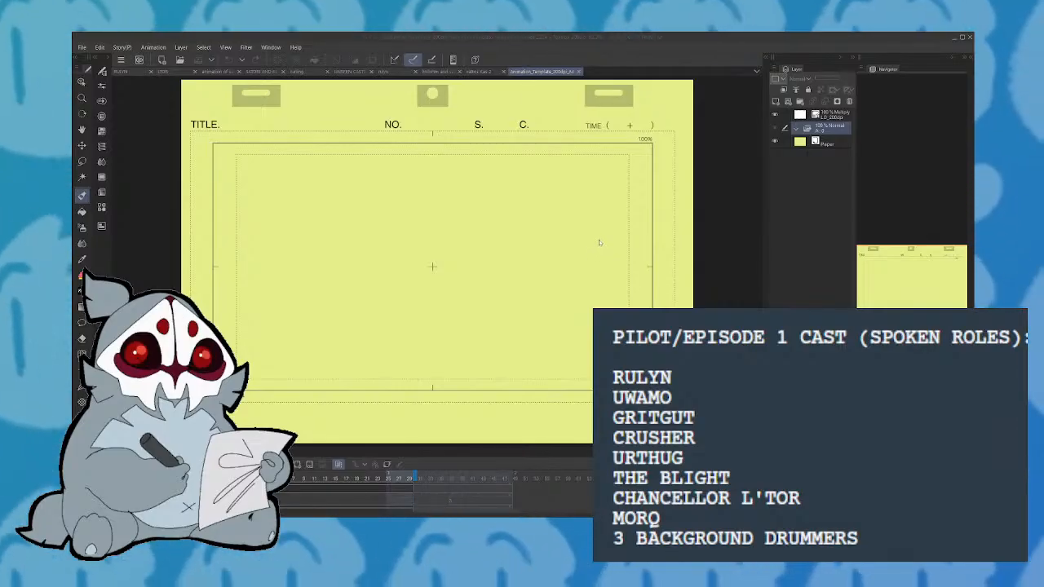
click(598, 250)
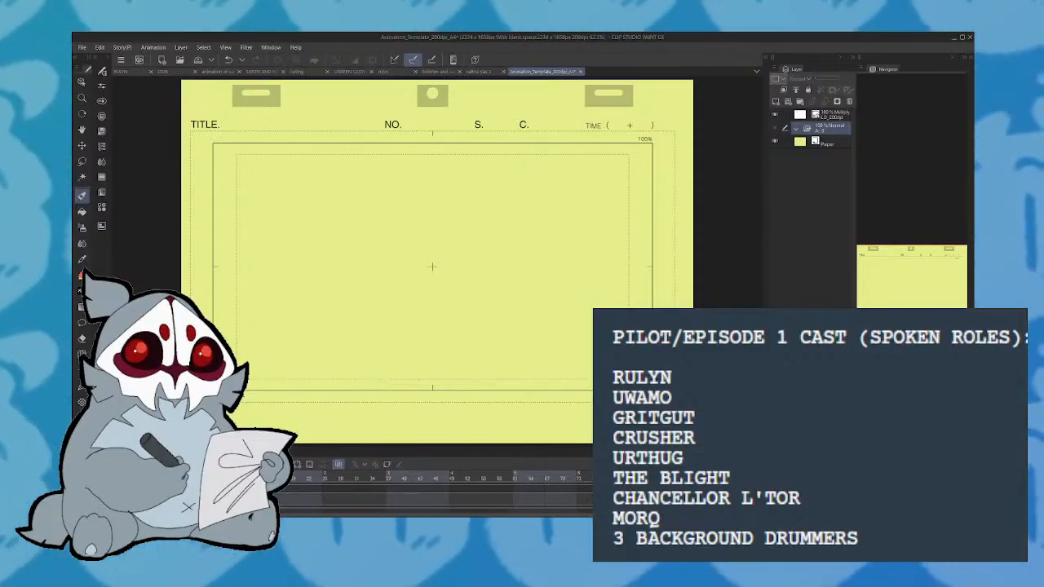
click(305, 465)
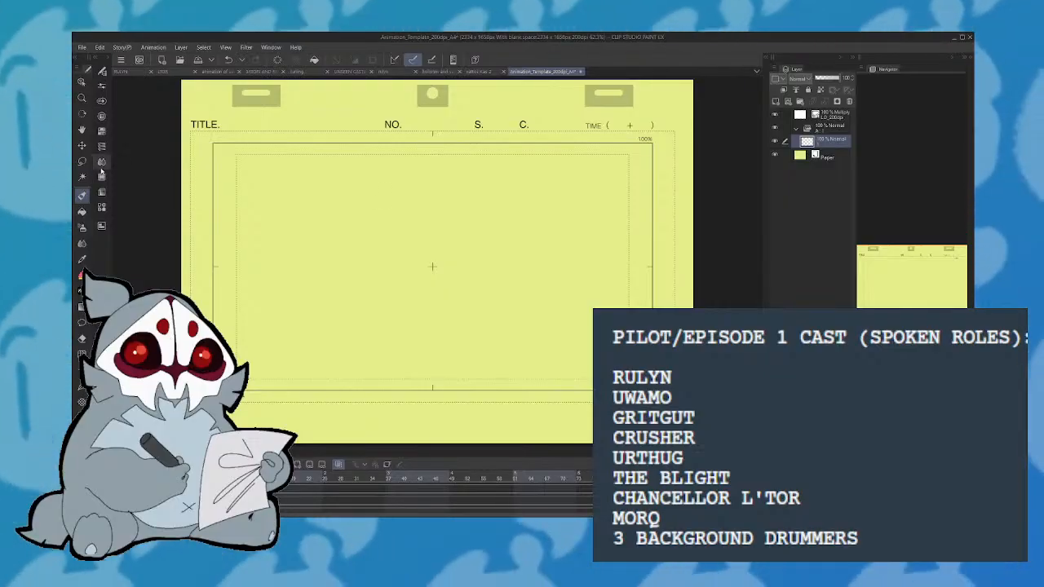
drag(412, 200, 406, 232)
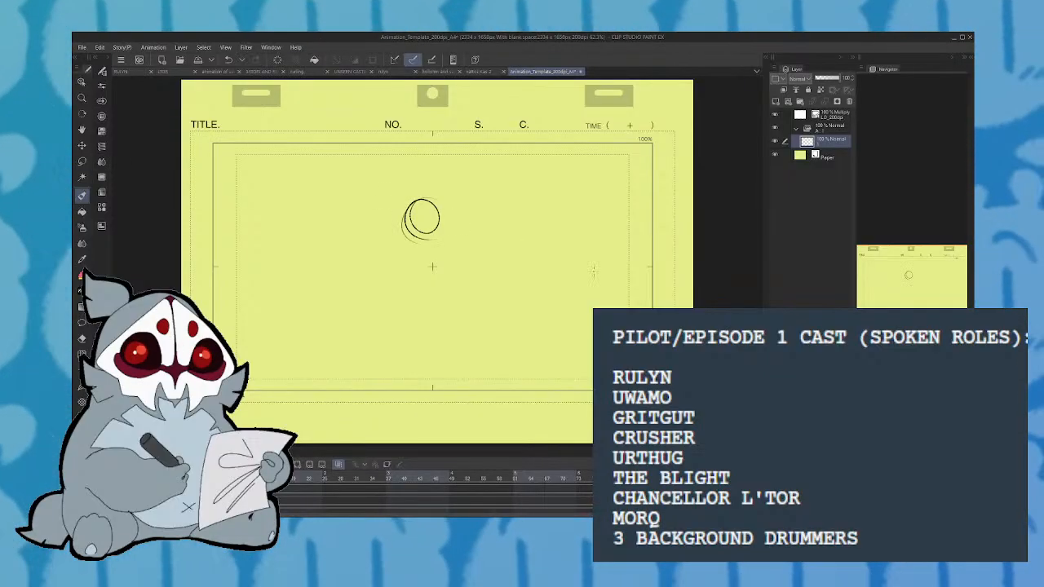
key(Delete)
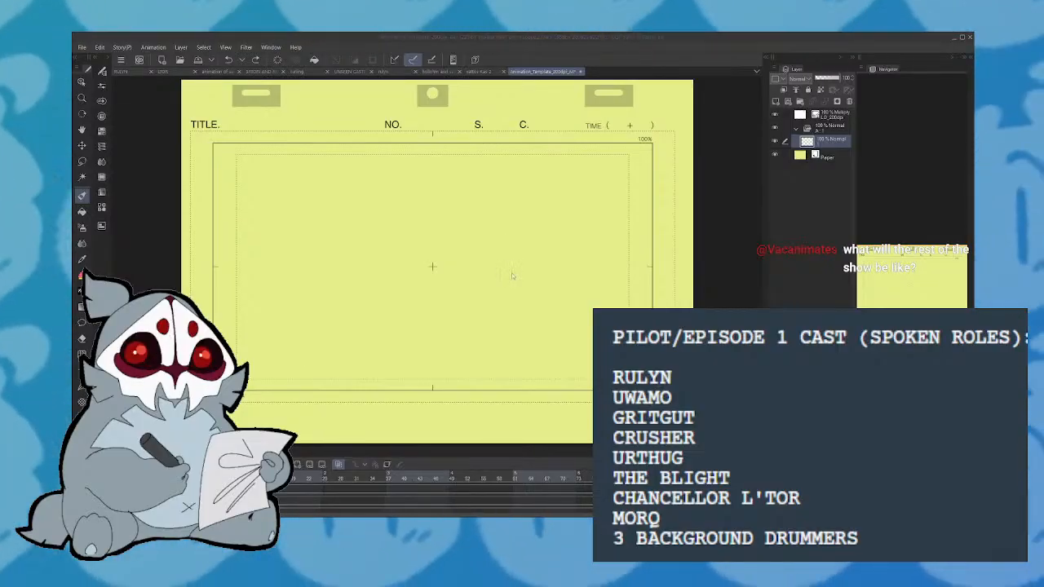
key(ctrl+shift+n)
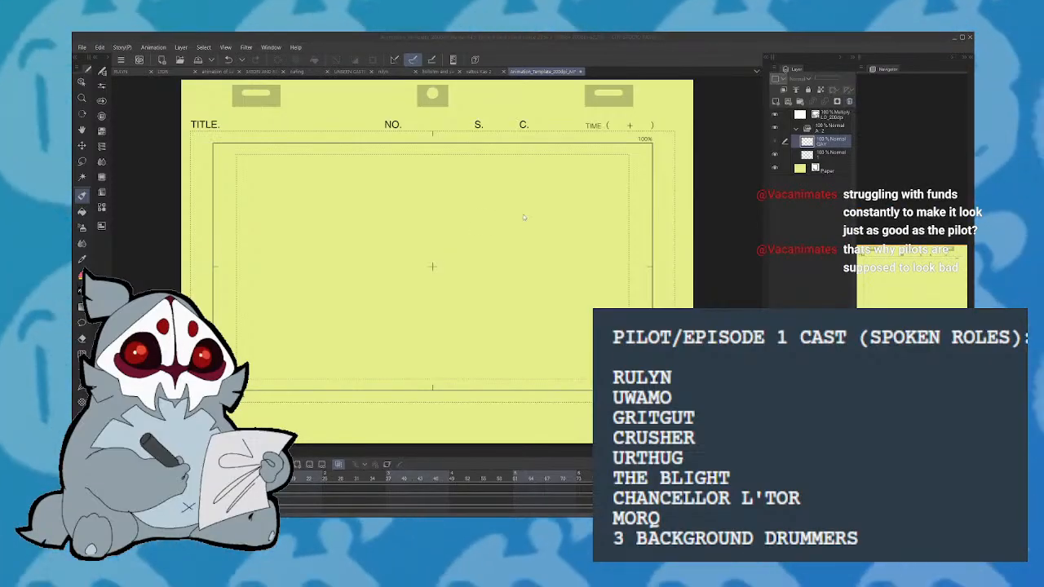
key(ctrl+z)
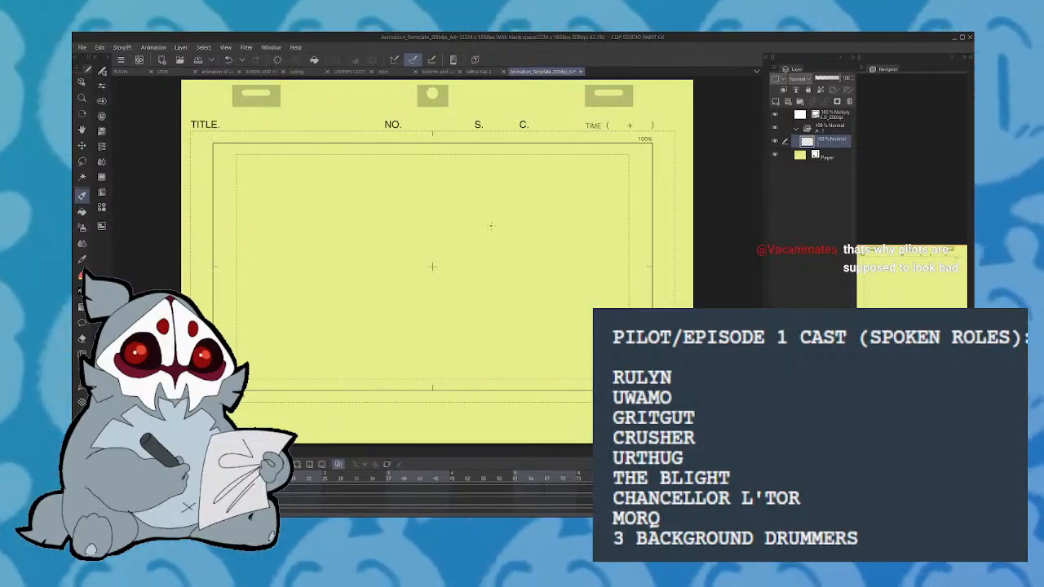
drag(411, 203, 399, 205)
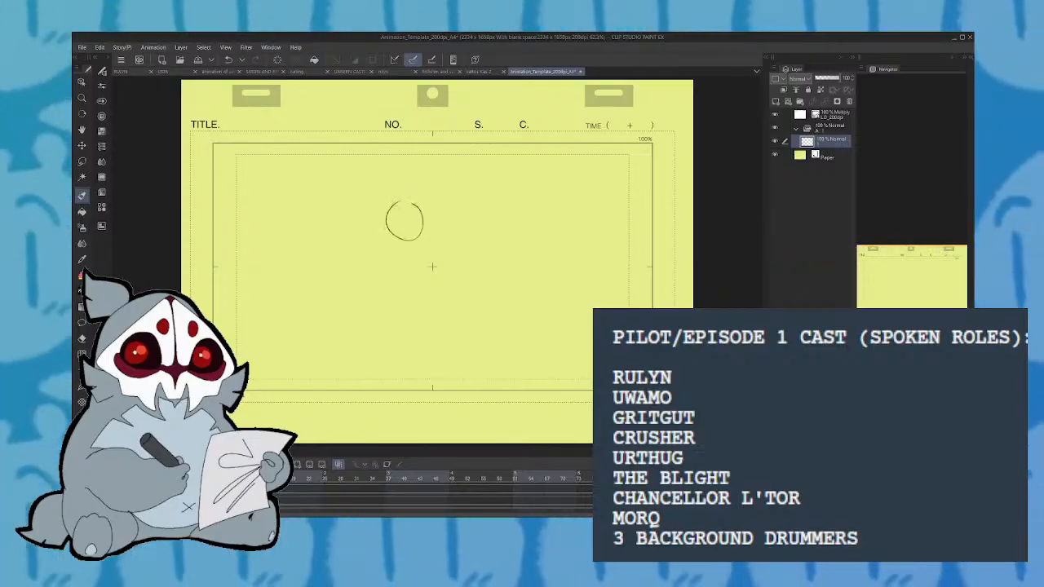
key(ctrl+z)
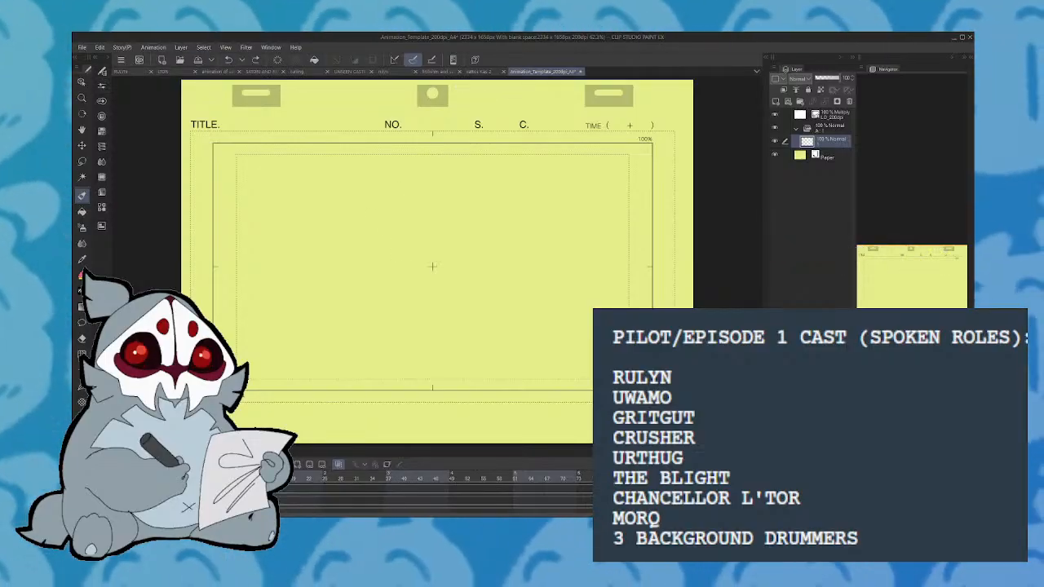
mouse_move(457, 189)
mouse_down()
mouse_move(468, 252)
mouse_move(441, 275)
mouse_move(374, 228)
mouse_up()
key(ctrl+z)
key(ctrl+z)
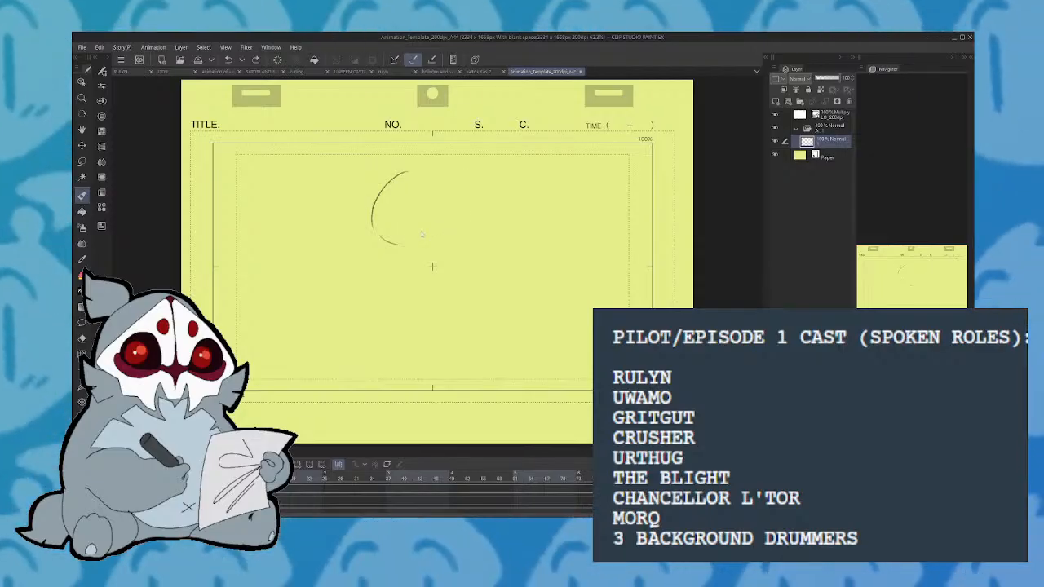
key(ctrl+z)
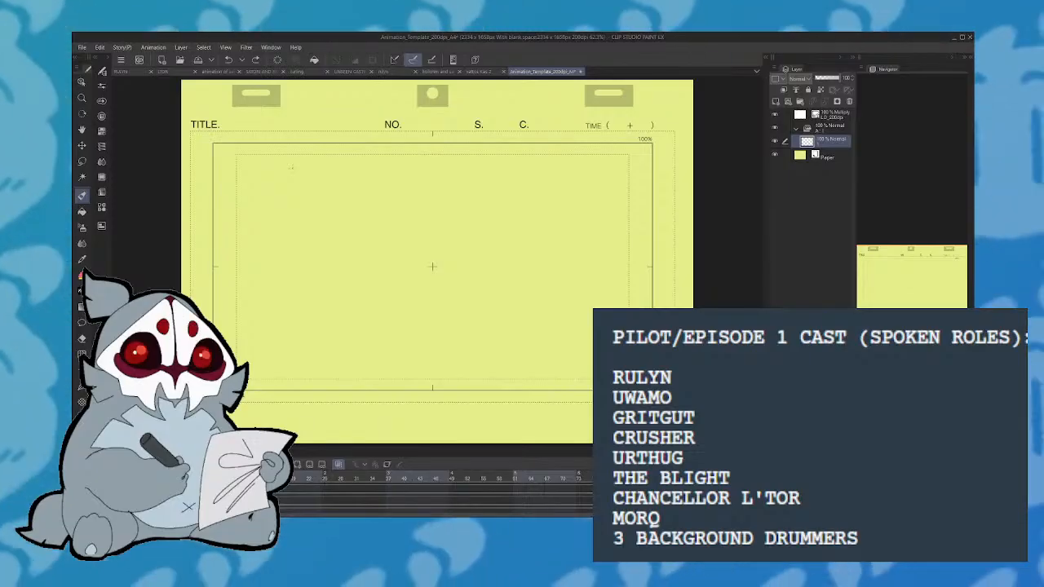
mouse_move(359, 174)
mouse_down()
mouse_move(383, 243)
mouse_move(423, 186)
mouse_move(367, 172)
mouse_up()
key(ctrl+z)
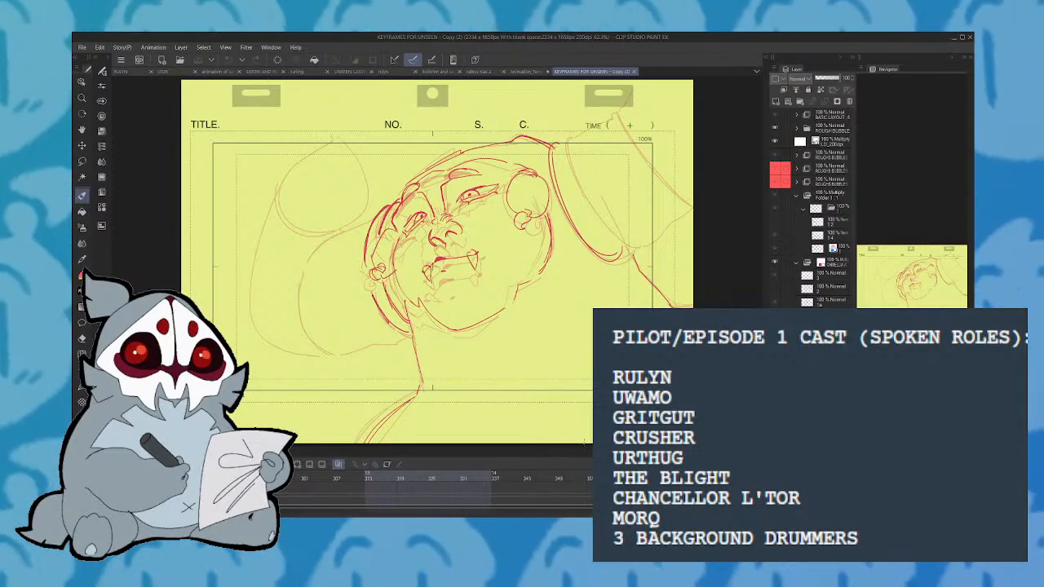
Look through the tusked face, stone ring and opening frames in the KEYFRAMES FOR UNSEEN - Copy (2) file and close it
drag(933, 285, 925, 286)
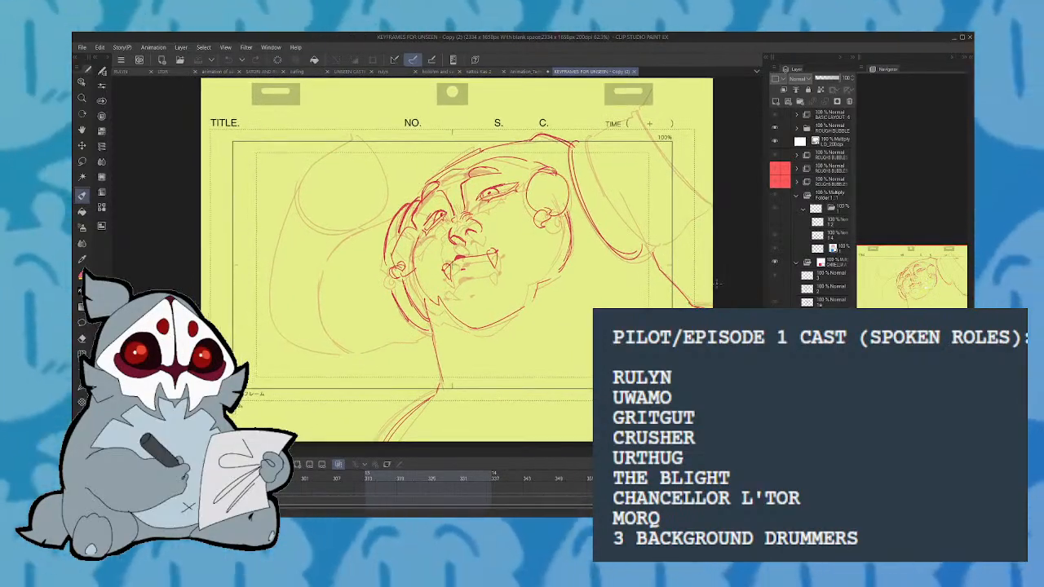
key(Left)
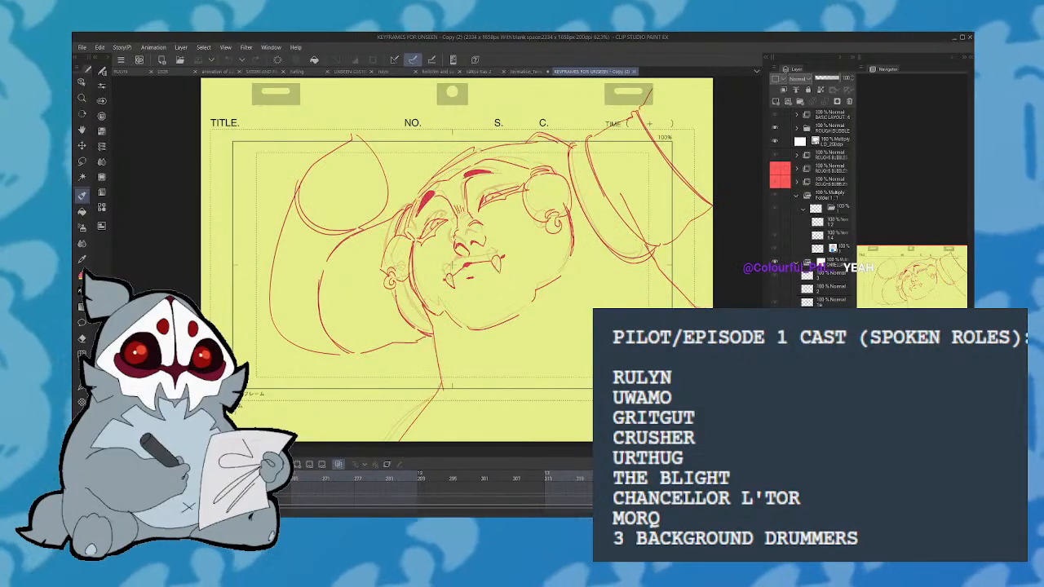
key(Right)
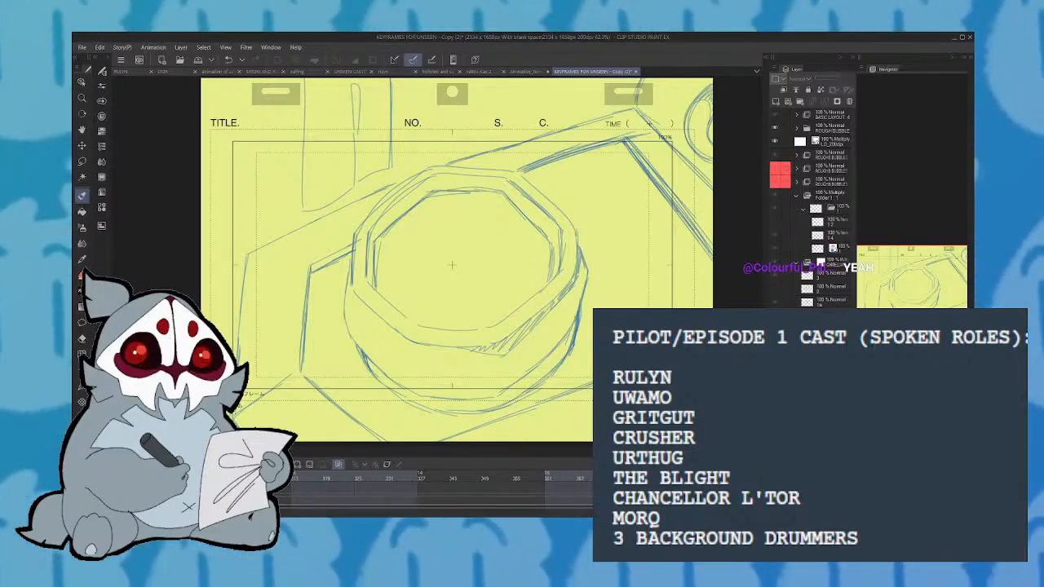
key(Home)
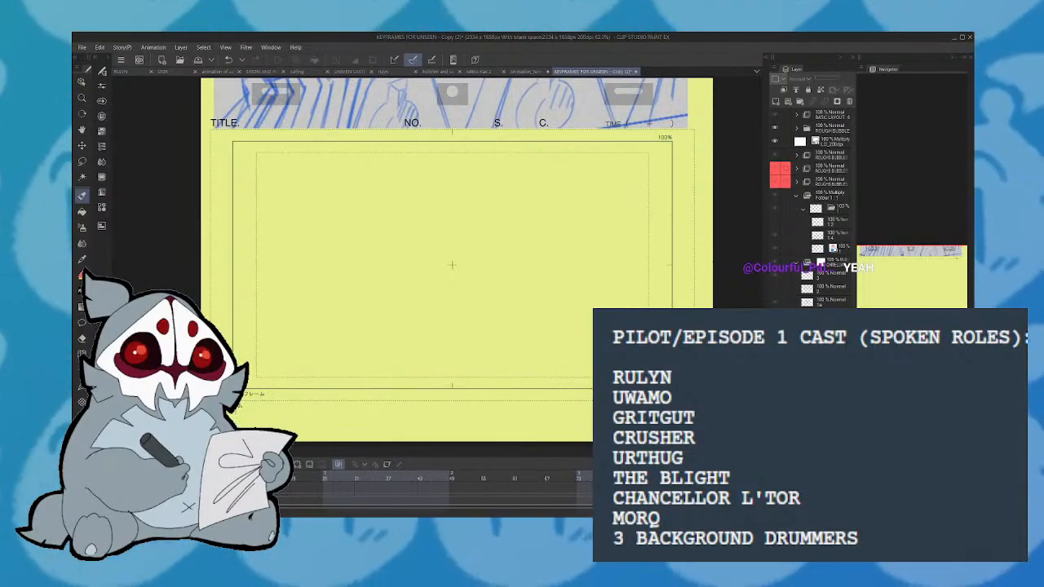
key(space)
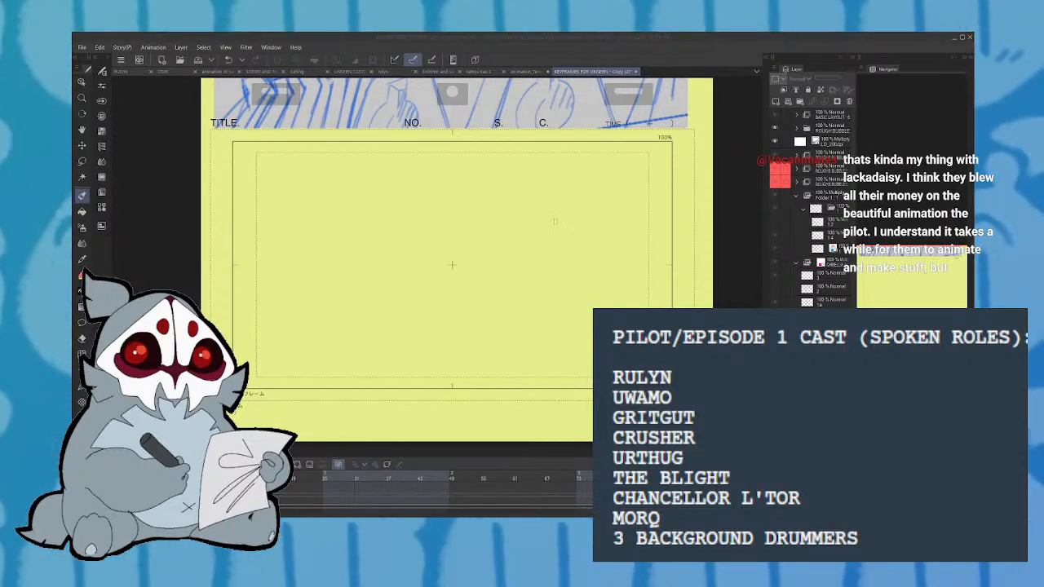
click(563, 212)
click(82, 47)
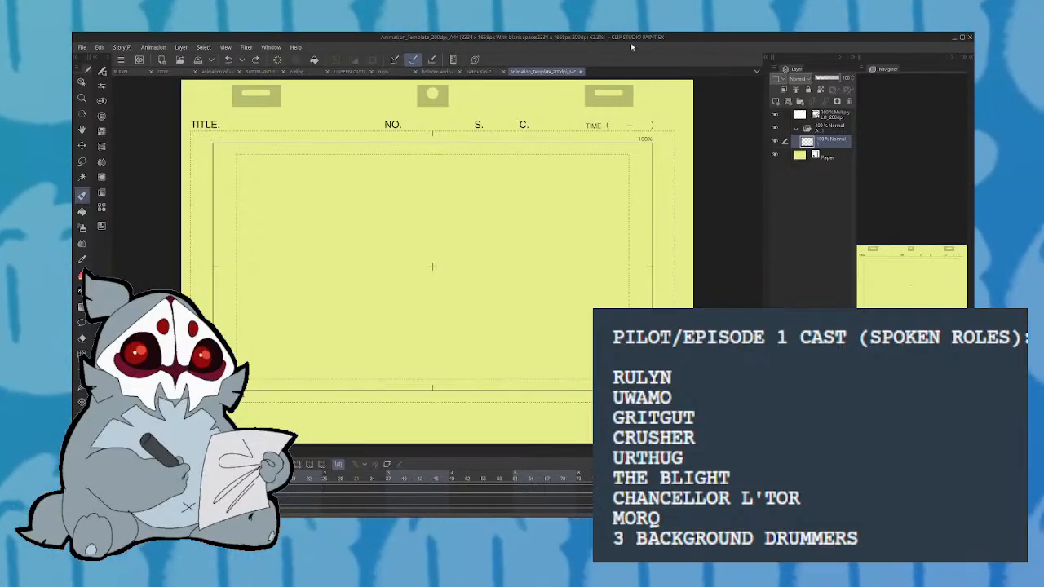
Sketch a round head outline with an ear on each side in the upper middle of the template's frame
drag(456, 192, 378, 219)
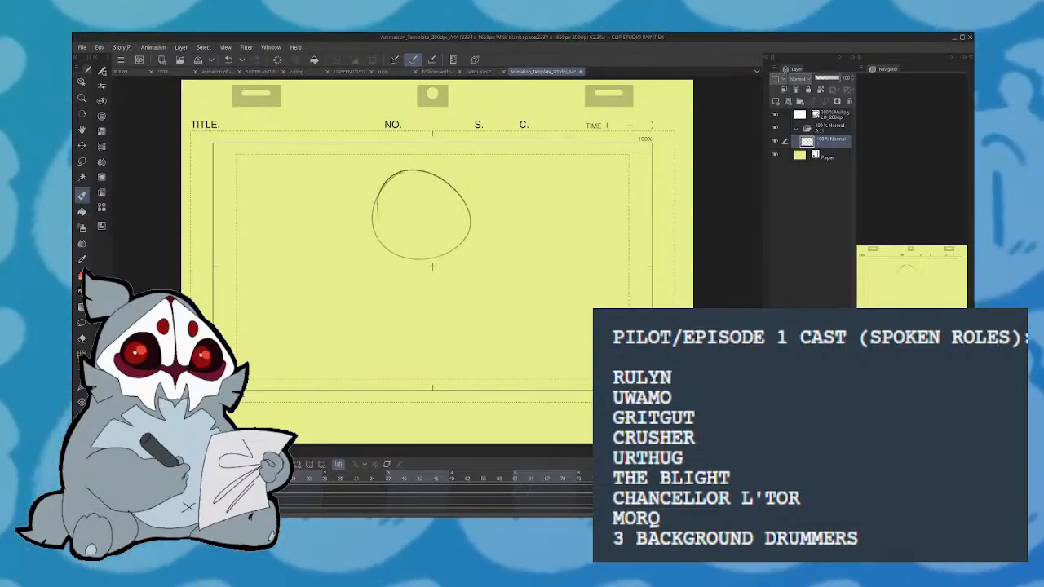
click(229, 60)
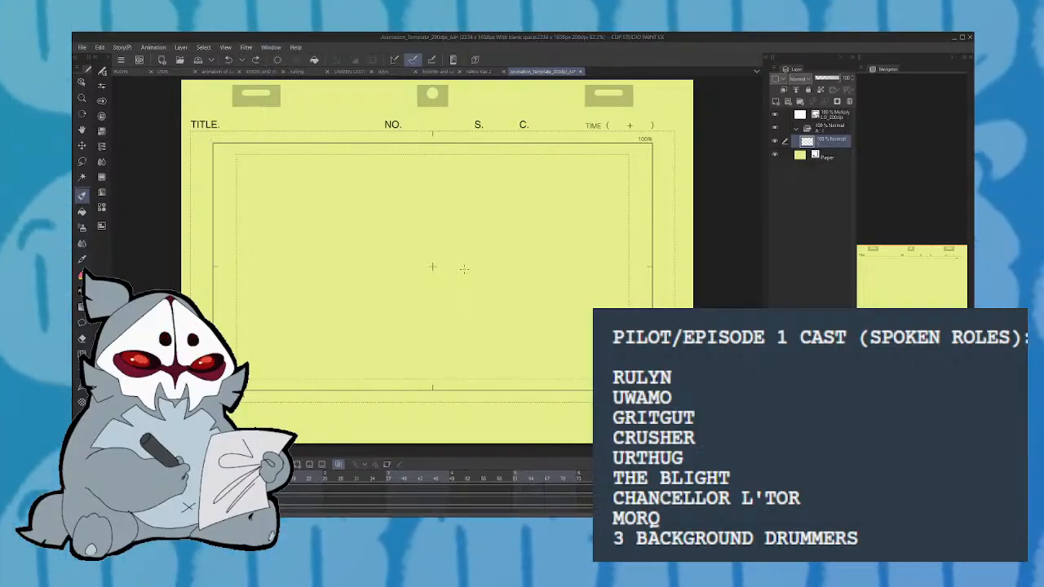
mouse_move(408, 164)
mouse_down()
mouse_move(381, 194)
mouse_move(387, 245)
mouse_move(418, 265)
mouse_move(454, 265)
mouse_move(504, 198)
mouse_move(406, 164)
mouse_up()
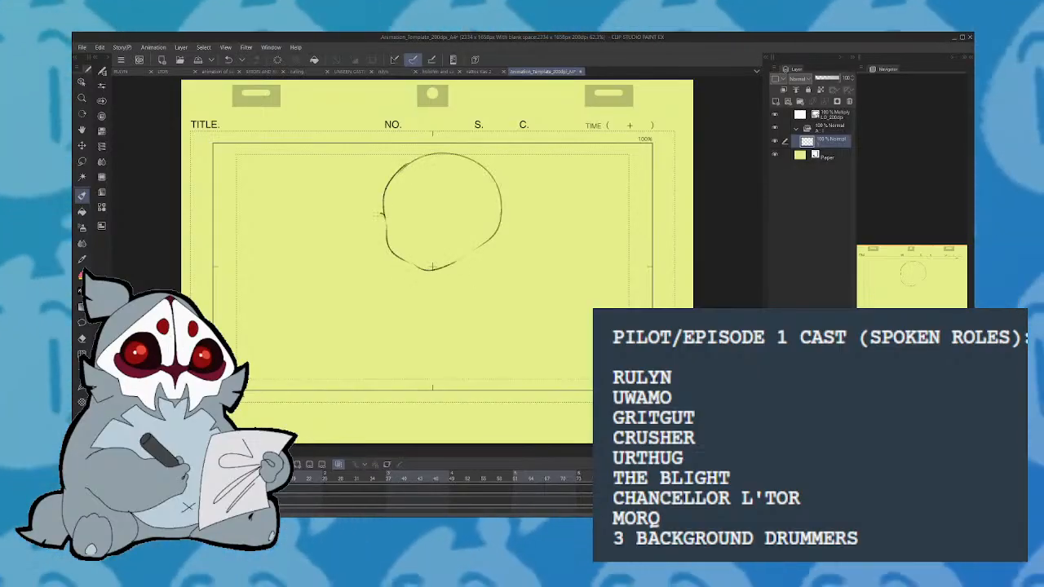
drag(381, 213, 384, 240)
mouse_move(495, 230)
mouse_down()
mouse_move(477, 253)
mouse_move(509, 232)
mouse_move(453, 148)
mouse_move(473, 191)
mouse_up()
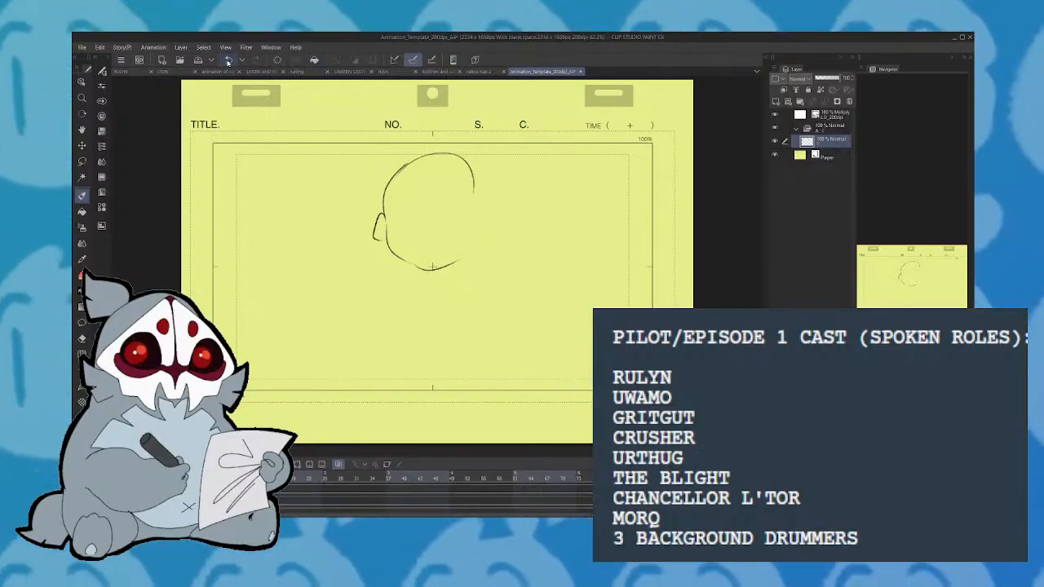
click(228, 61)
mouse_move(448, 152)
mouse_down()
mouse_move(475, 168)
mouse_move(482, 240)
mouse_move(488, 204)
mouse_move(420, 155)
mouse_move(489, 198)
mouse_up()
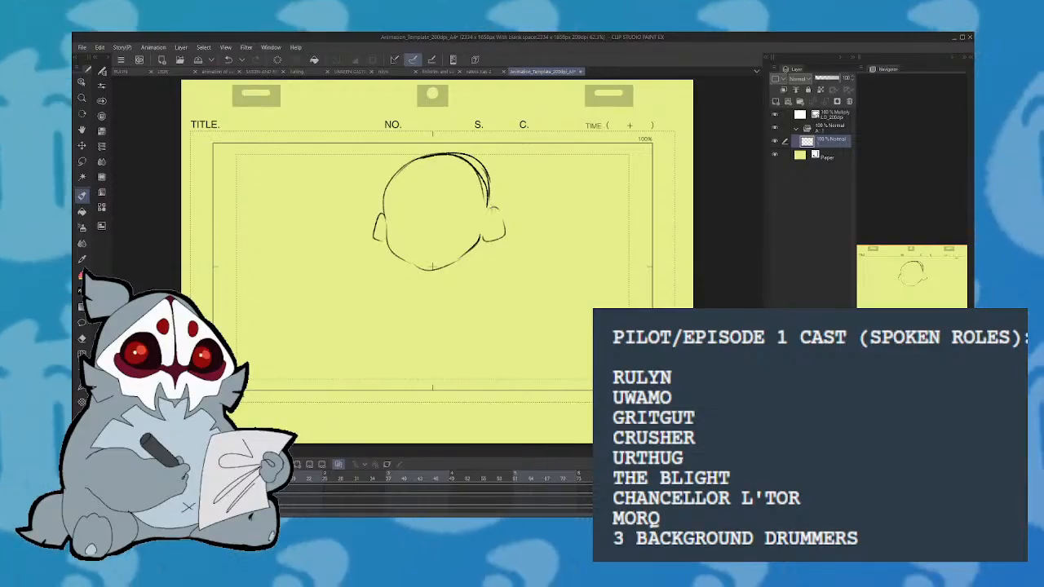
mouse_move(505, 224)
mouse_down()
mouse_move(481, 238)
mouse_move(494, 205)
mouse_up()
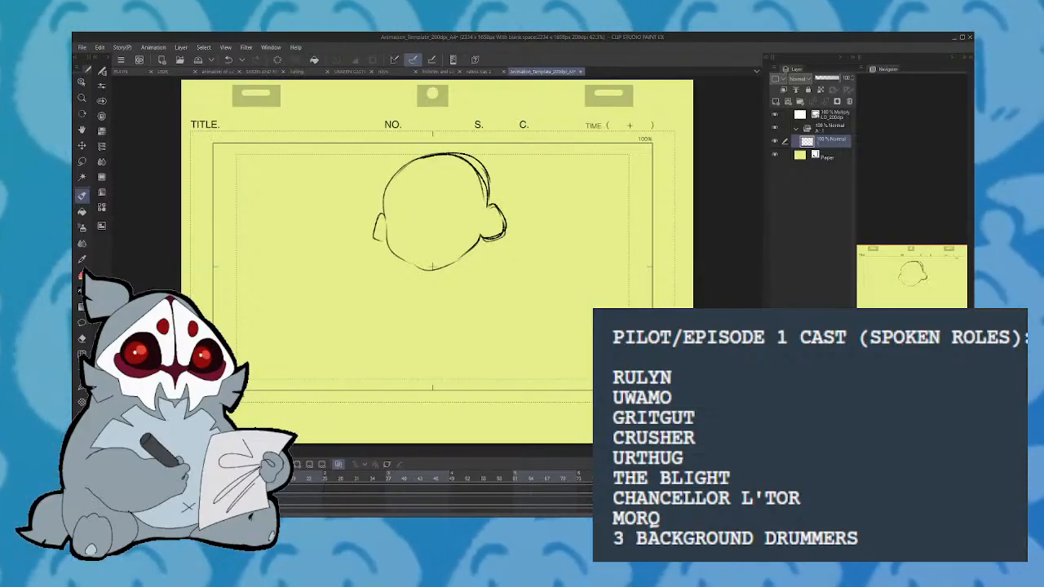
Sketch the left eye with its lids, iris and pupil at the left edge of the face
drag(389, 213, 408, 206)
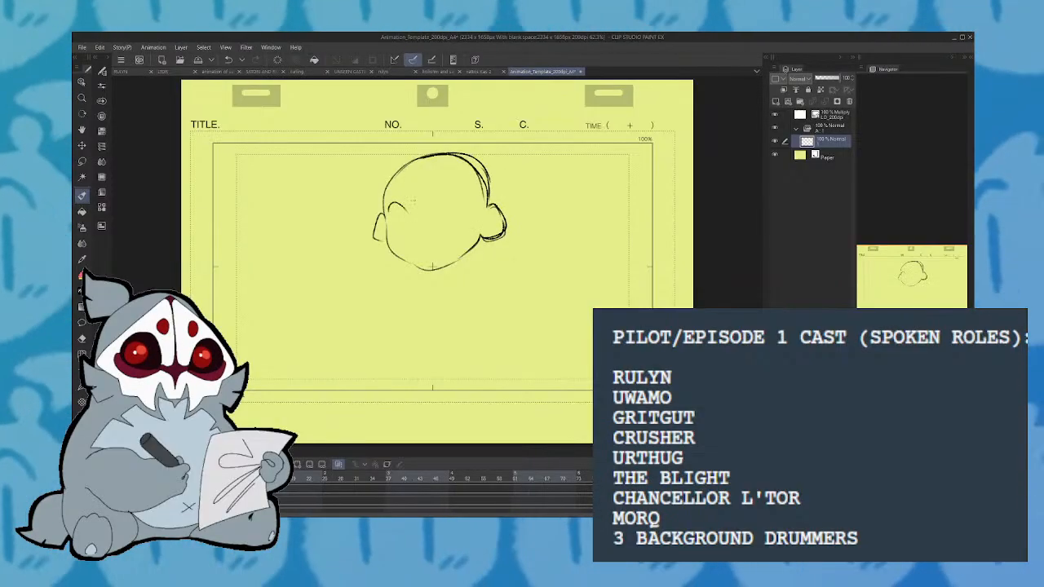
key(ctrl+z)
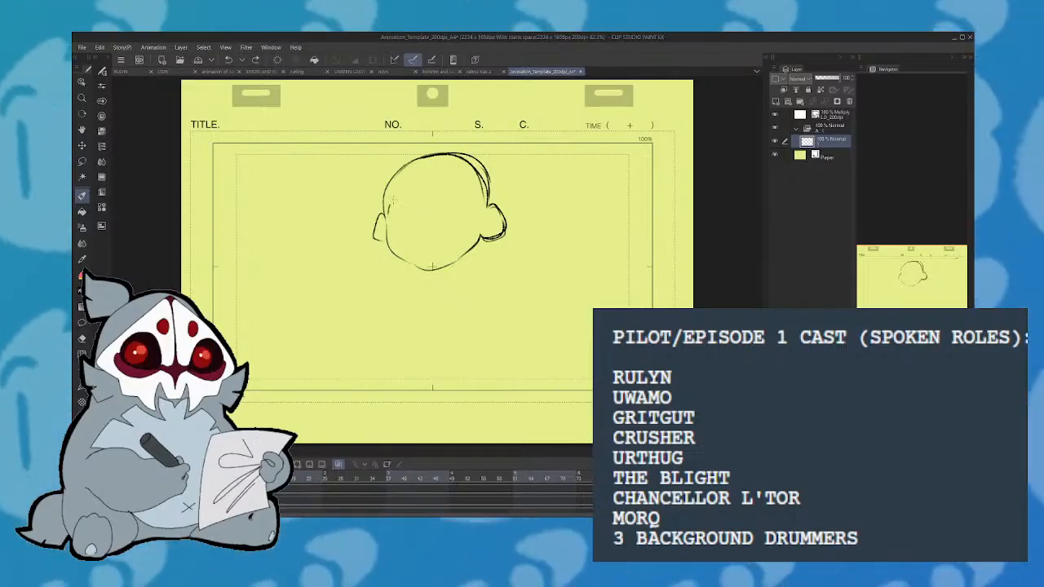
mouse_move(389, 213)
mouse_down()
mouse_move(408, 208)
mouse_move(400, 219)
mouse_move(412, 221)
mouse_up()
key(ctrl+z)
key(ctrl+z)
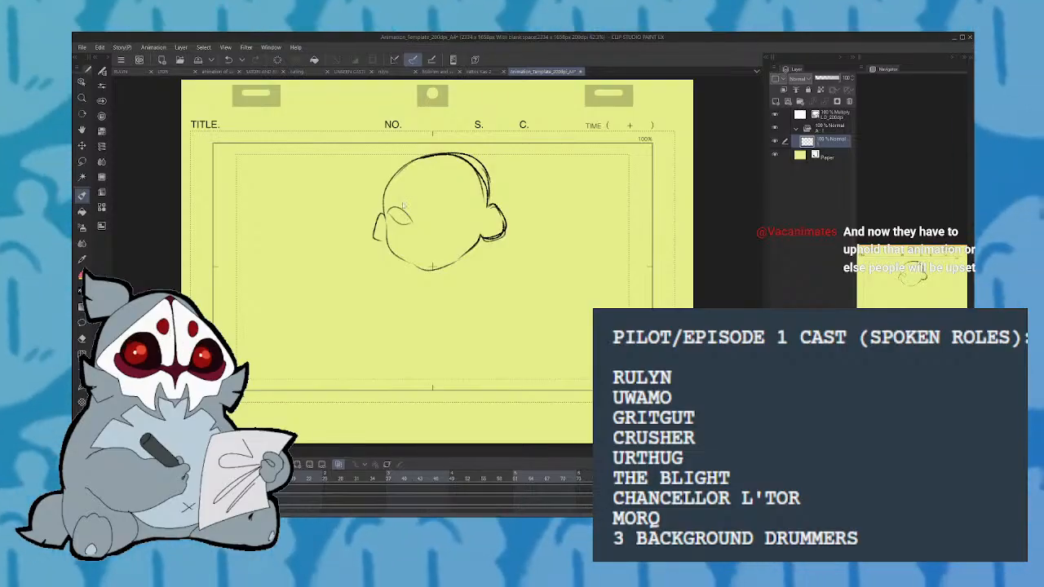
mouse_move(400, 212)
mouse_down()
mouse_move(408, 227)
mouse_move(420, 214)
mouse_up()
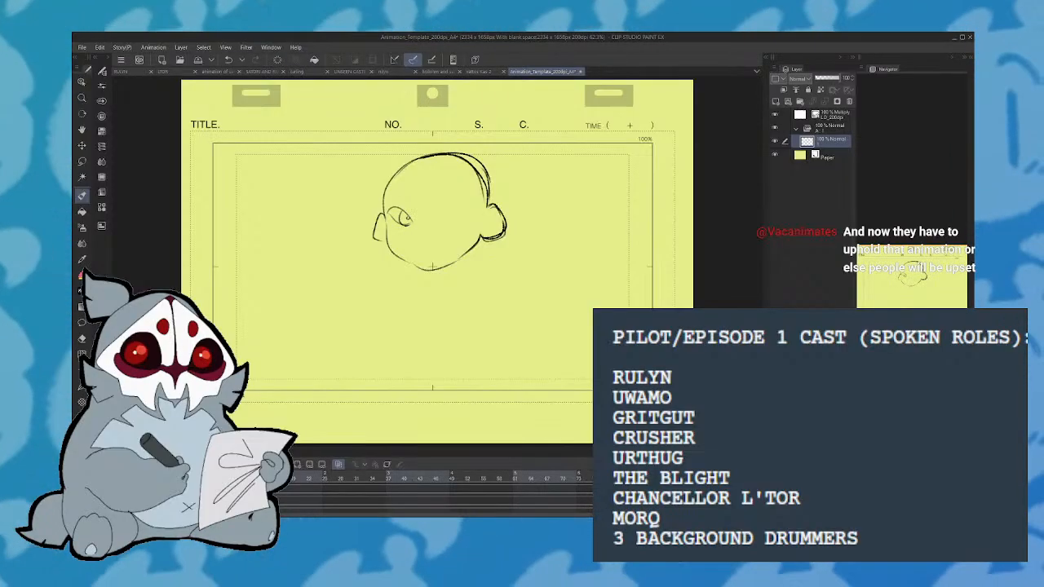
key(ctrl+z)
mouse_move(398, 211)
mouse_down()
mouse_move(399, 223)
mouse_move(407, 215)
mouse_up()
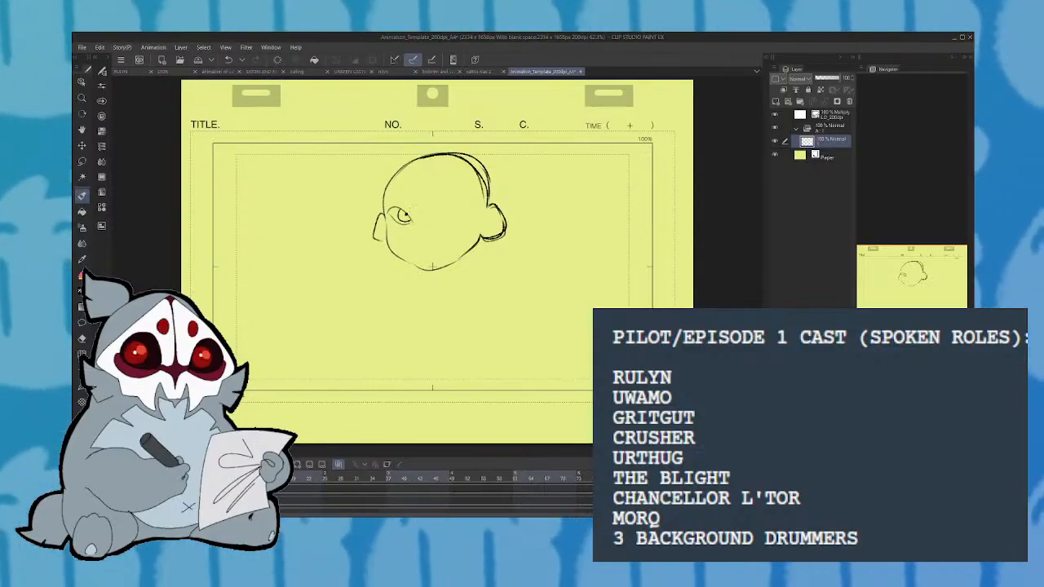
Draw two rounded brow spots on the forehead, one above the left eye and one near the middle
mouse_move(390, 205)
mouse_down()
mouse_move(396, 185)
mouse_move(430, 189)
mouse_move(445, 172)
mouse_up()
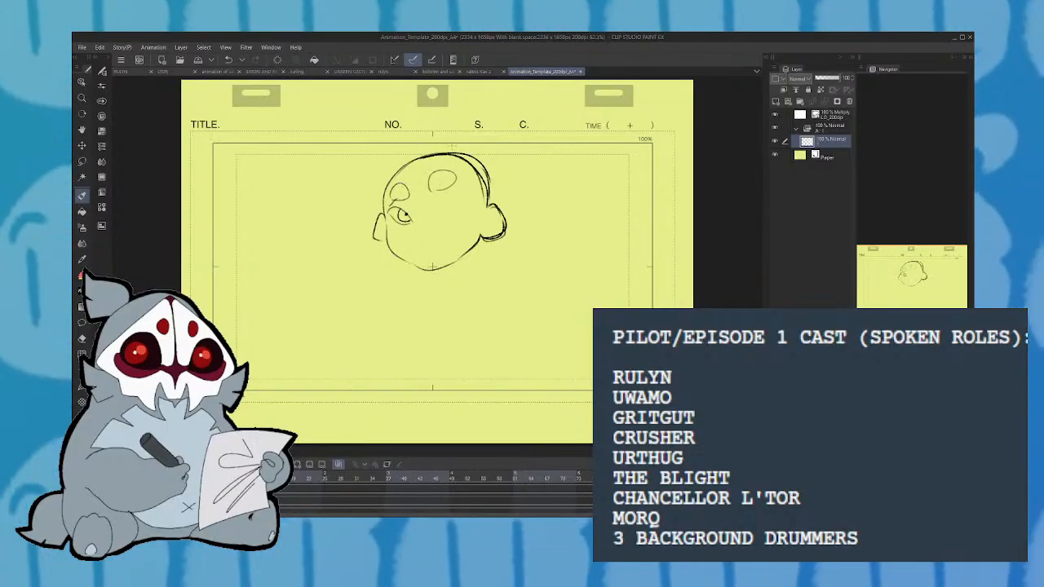
key(ctrl+z)
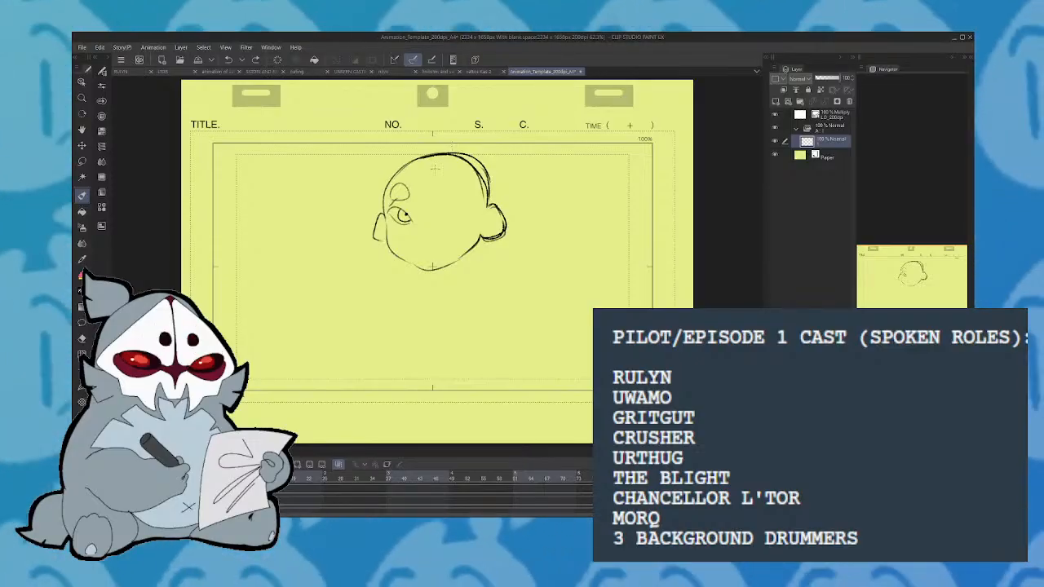
mouse_move(430, 195)
mouse_down()
mouse_move(425, 183)
mouse_move(447, 182)
mouse_move(432, 196)
mouse_up()
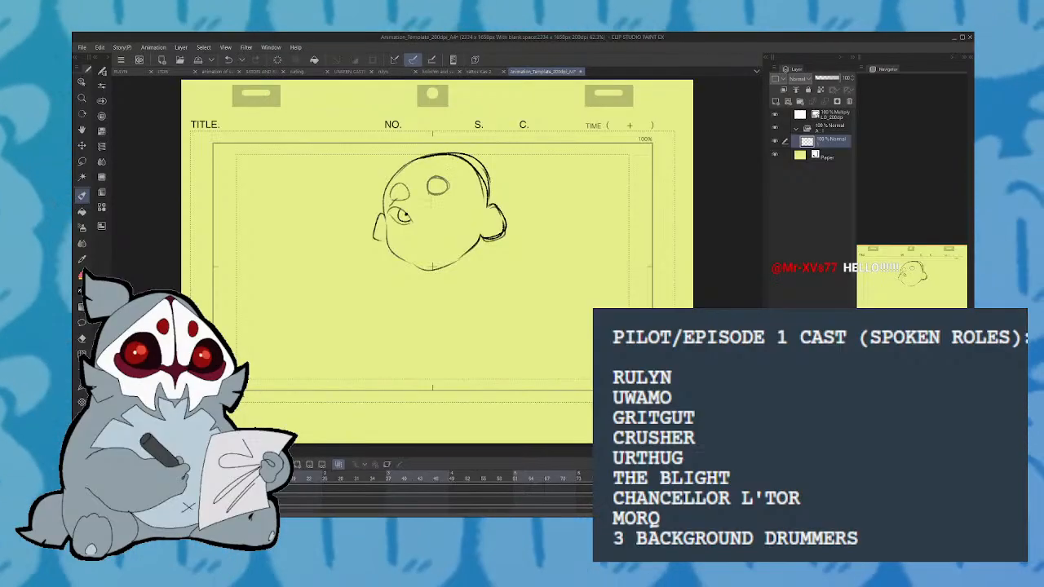
drag(439, 215, 464, 201)
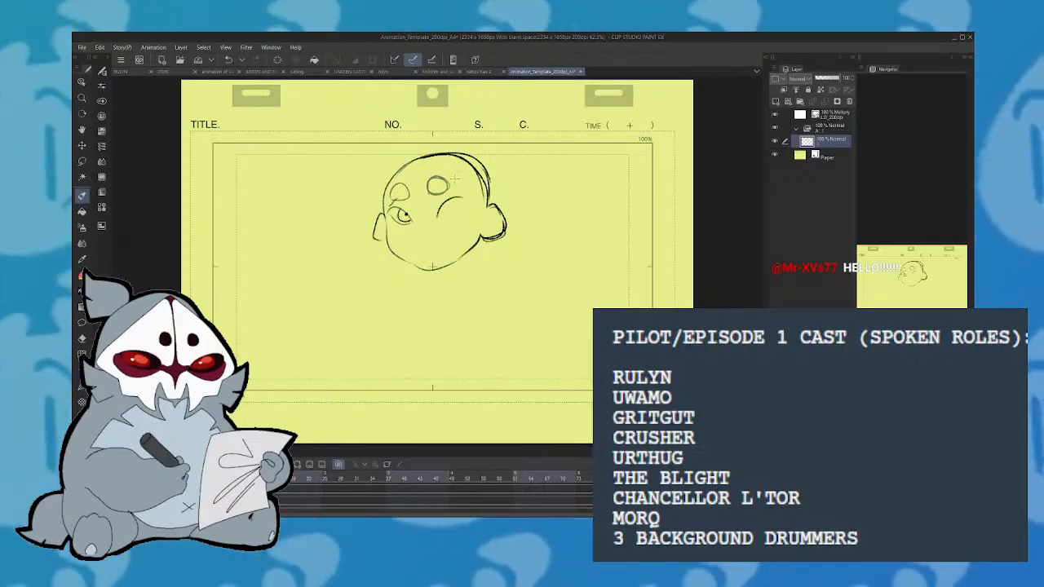
key(ctrl+z)
drag(442, 215, 465, 199)
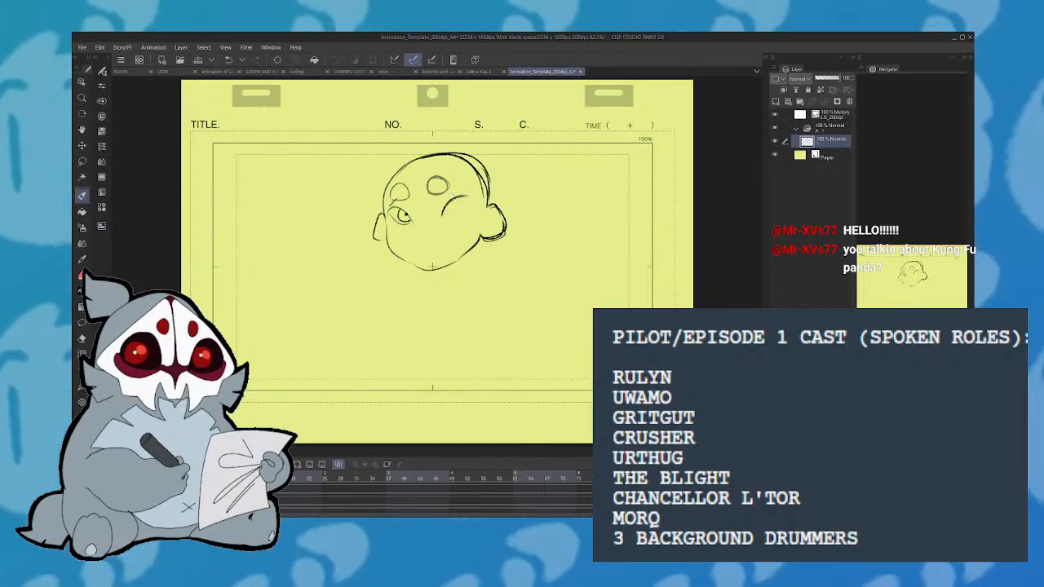
key(ctrl+z)
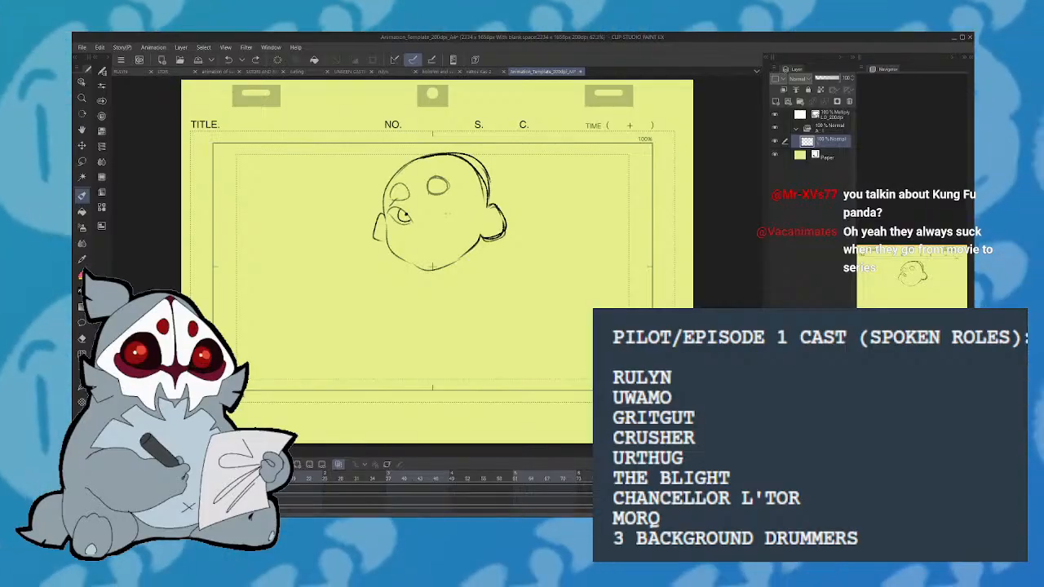
Sketch the right eye with a slanted upper lid, lower lid, iris and pupil, plus a short crease at its inner corner
drag(445, 216, 469, 200)
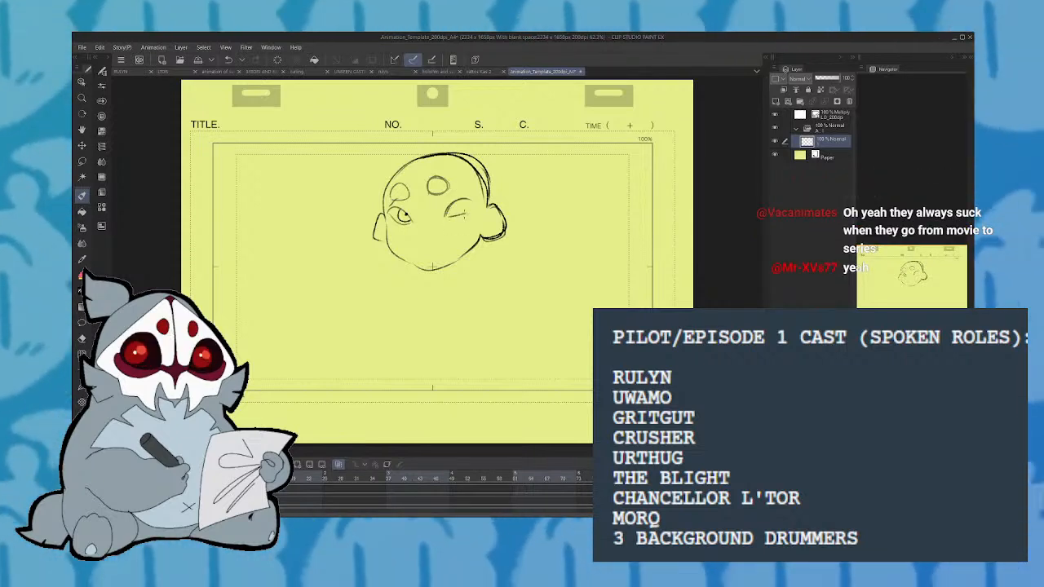
mouse_move(465, 200)
mouse_down()
mouse_move(470, 213)
mouse_move(462, 211)
mouse_up()
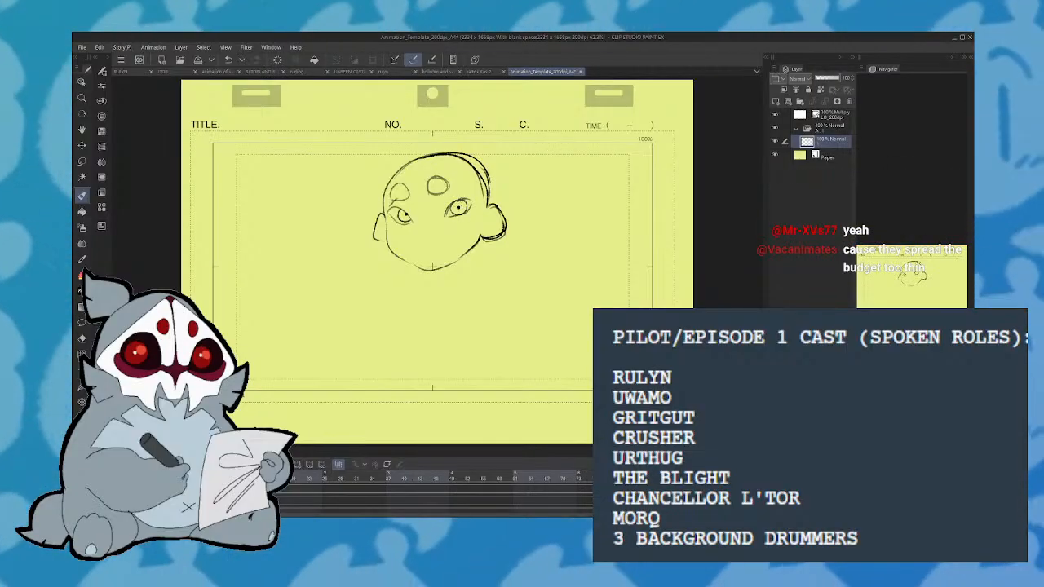
drag(459, 204, 463, 208)
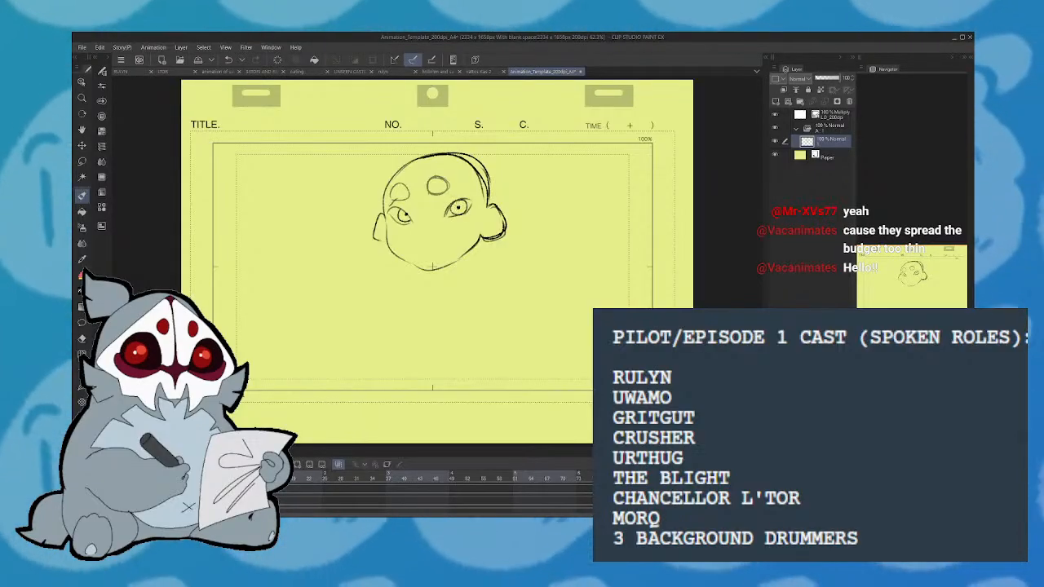
drag(452, 205, 459, 212)
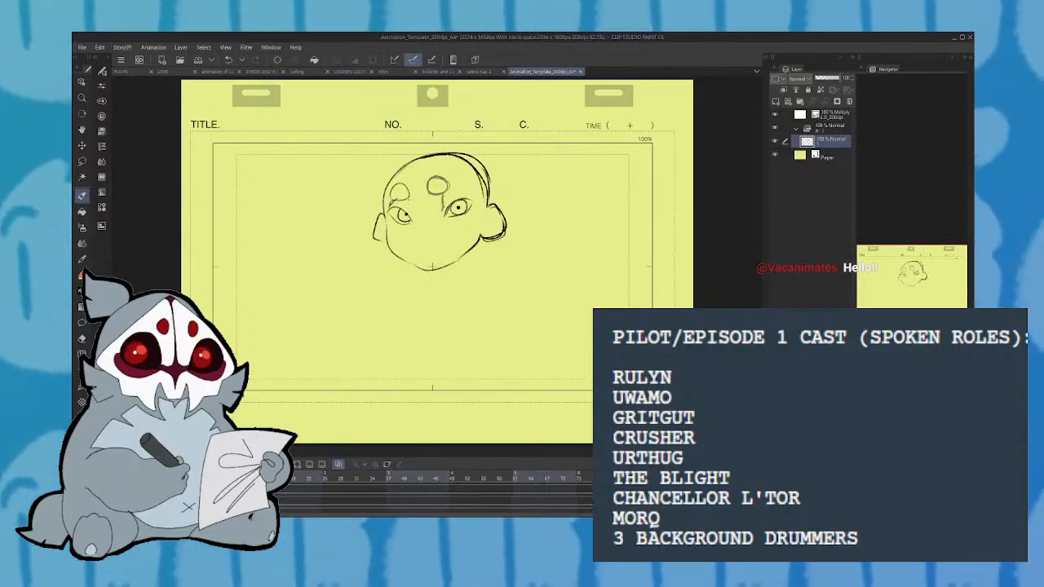
Draw a small nose mark between the eyes and chin and a slanted, smirking mouth line below it
drag(413, 222, 421, 231)
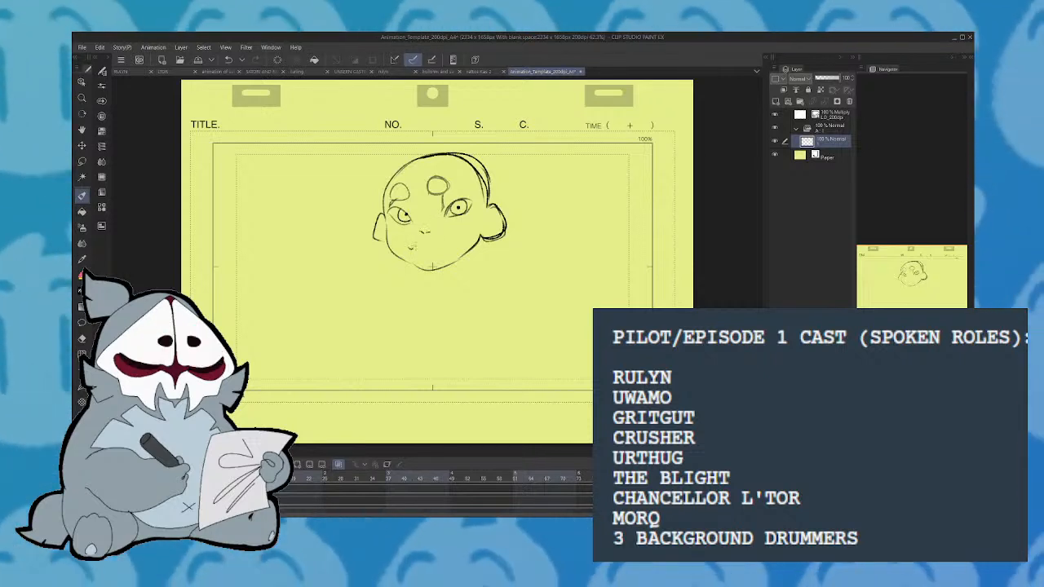
drag(406, 242, 462, 228)
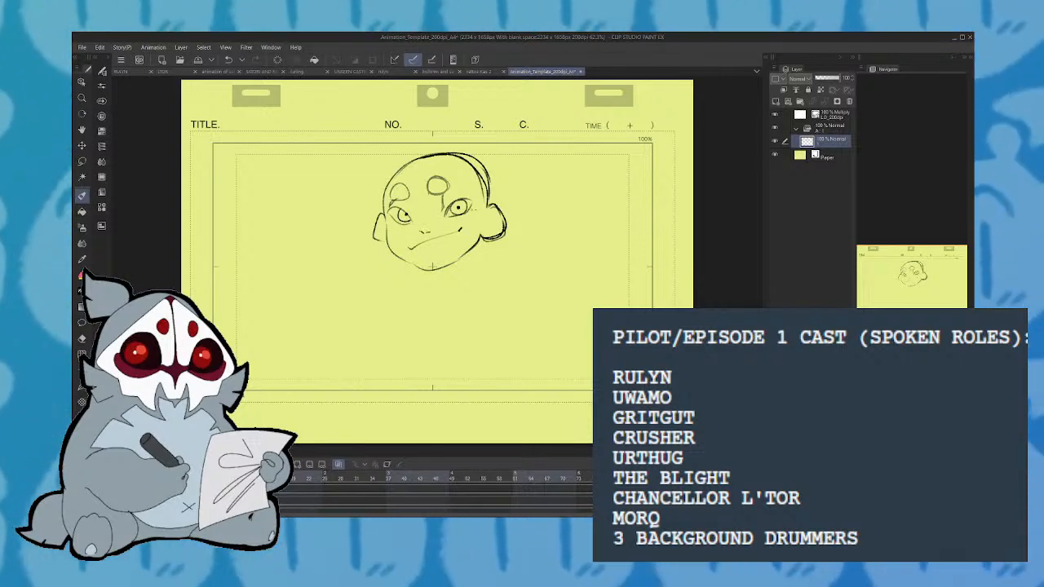
Undo the mouth, nose, both brow marks and the right-hand eye of the head sketch
mouse_move(450, 208)
mouse_down()
mouse_move(424, 184)
mouse_move(458, 196)
mouse_up()
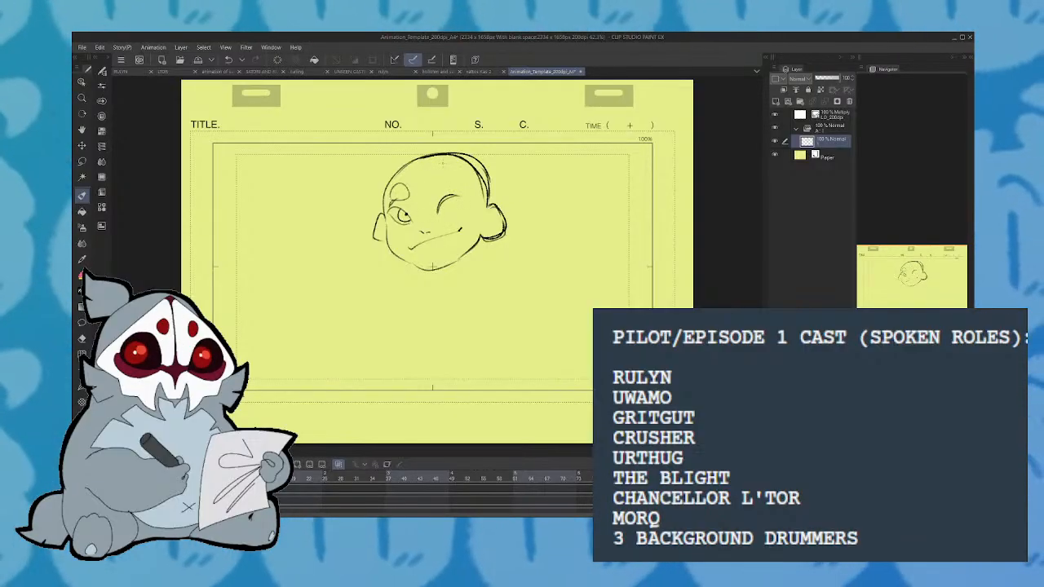
key(ctrl+z)
key(ctrl+z)
key(ctrl+z)
key(ctrl+z)
key(ctrl+z)
key(ctrl+z)
key(ctrl+z)
key(ctrl+z)
key(ctrl+z)
key(ctrl+z)
key(ctrl+z)
key(ctrl+z)
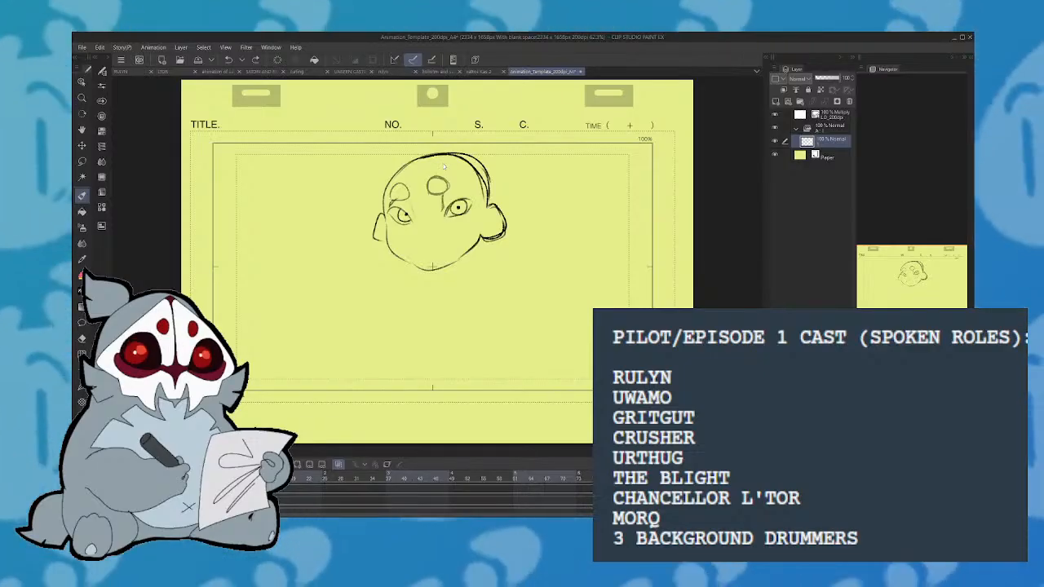
key(ctrl+z)
key(ctrl+z)
key(ctrl+z)
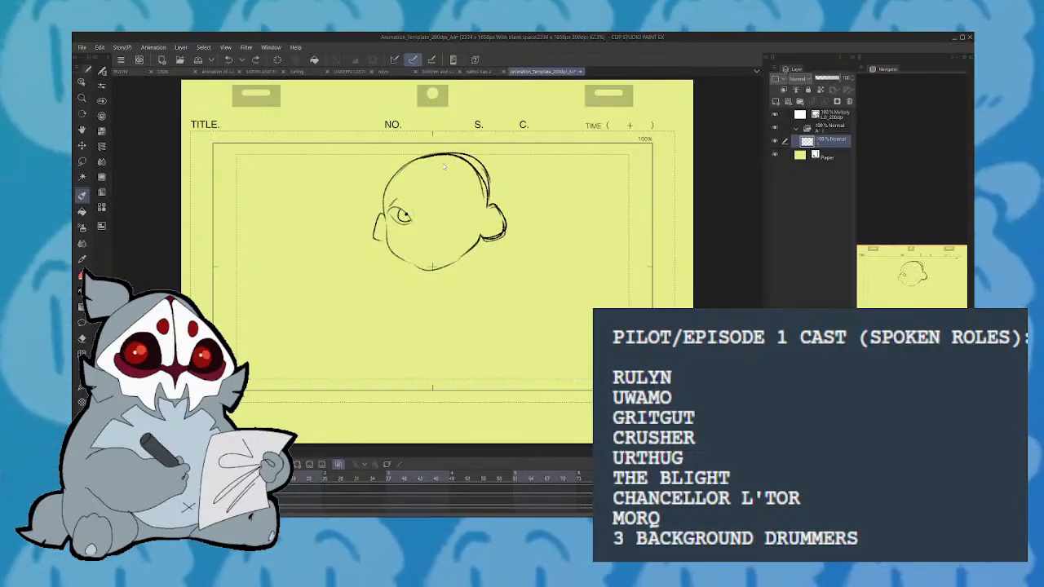
Redraw the right-hand eye with a pupil, two angled brow marks, a small nose and a short mouth on the head
mouse_move(439, 214)
mouse_down()
mouse_move(465, 208)
mouse_move(447, 201)
mouse_move(454, 206)
mouse_up()
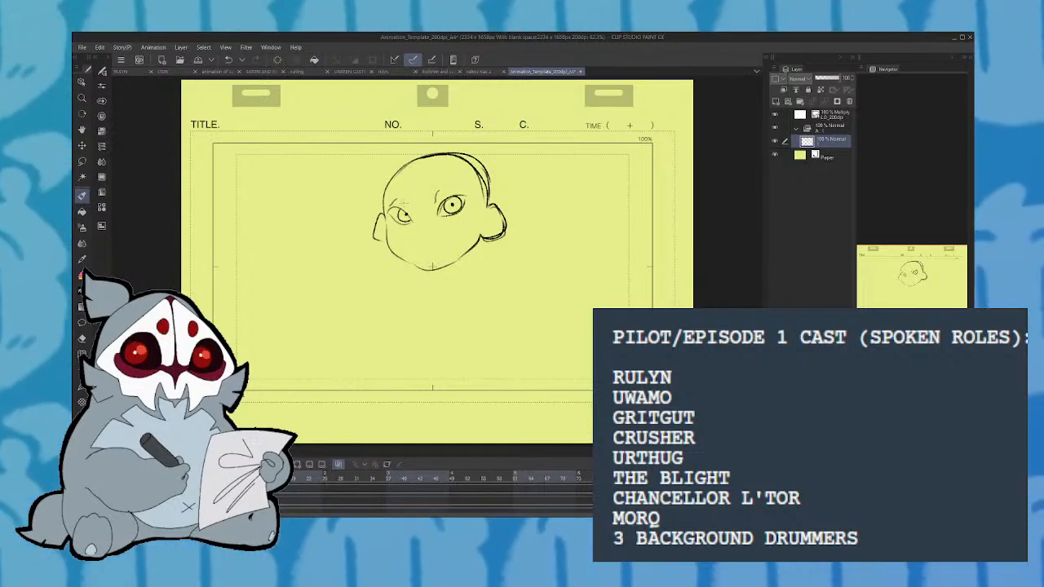
mouse_move(395, 207)
mouse_down()
mouse_move(410, 189)
mouse_move(411, 207)
mouse_move(430, 188)
mouse_up()
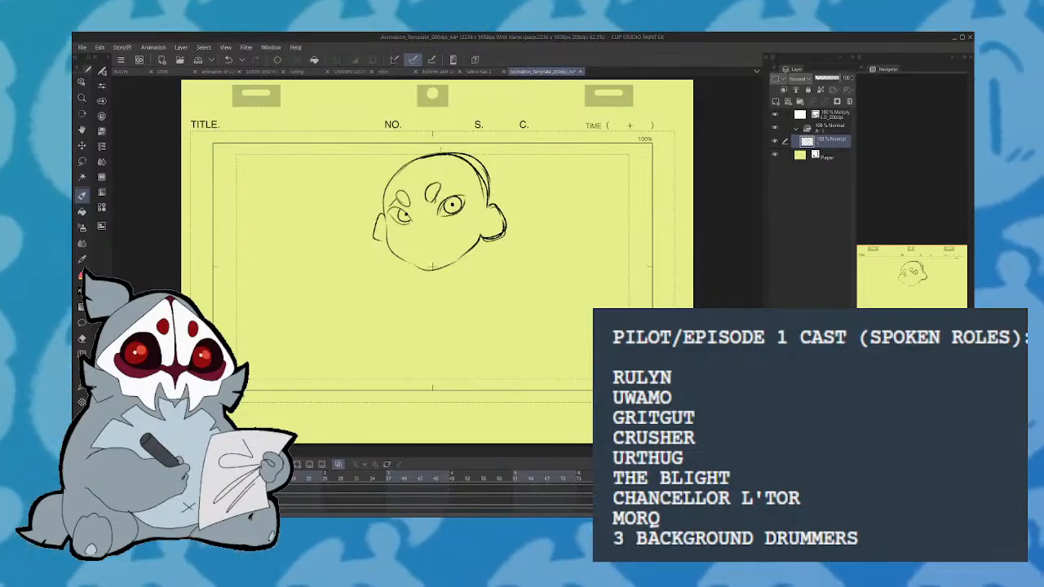
key(ctrl+z)
mouse_move(433, 183)
mouse_down()
mouse_move(429, 201)
mouse_move(439, 182)
mouse_up()
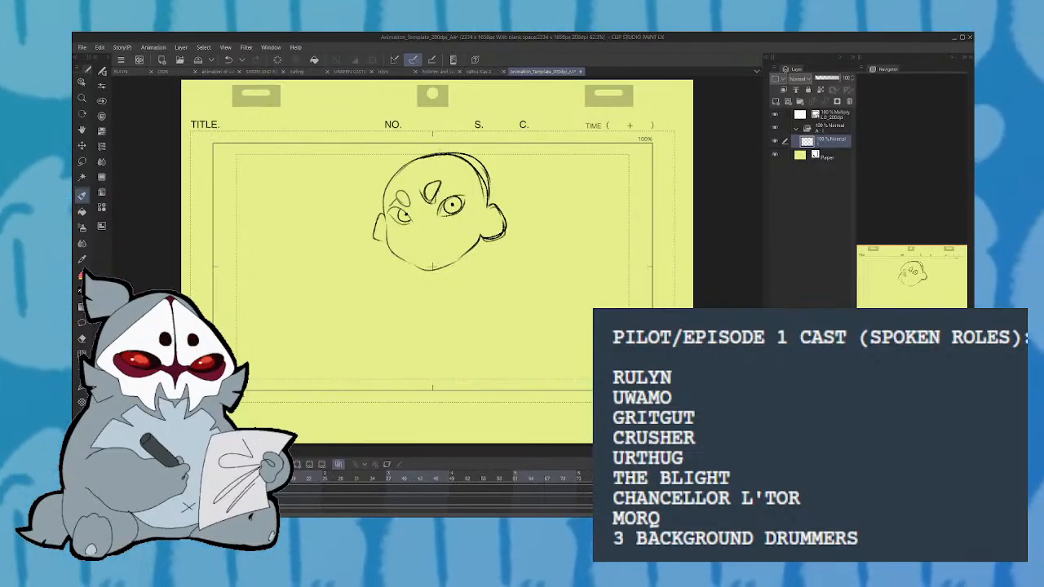
drag(419, 235, 426, 259)
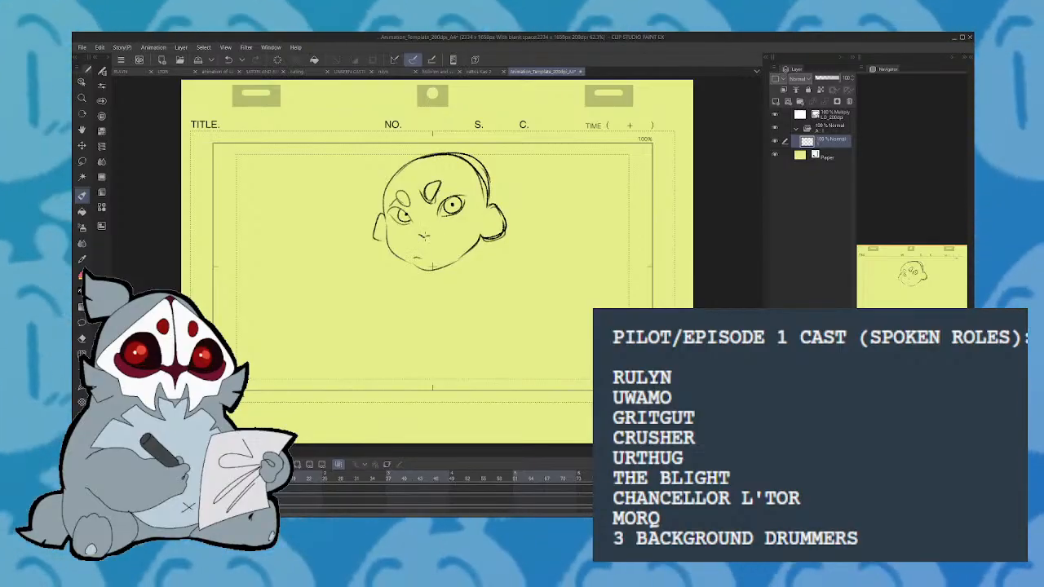
Redraw the back of the head, the jaw line and the right-hand ear with its inner oval
mouse_move(488, 189)
mouse_down()
mouse_move(499, 242)
mouse_move(475, 158)
mouse_move(493, 201)
mouse_move(491, 186)
mouse_up()
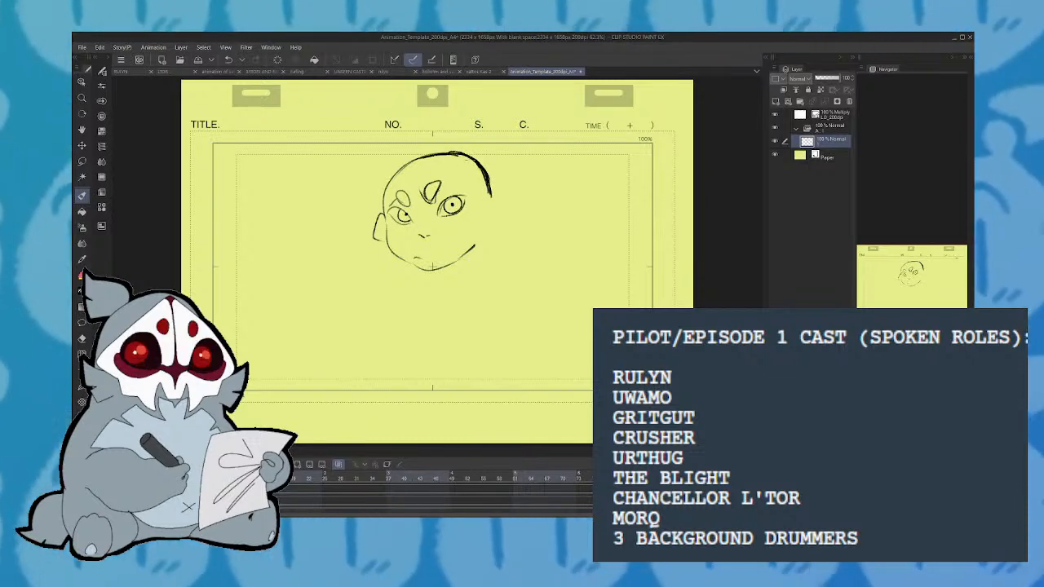
mouse_move(459, 154)
mouse_down()
mouse_move(500, 202)
mouse_move(491, 230)
mouse_move(480, 227)
mouse_move(445, 271)
mouse_move(504, 206)
mouse_move(481, 194)
mouse_up()
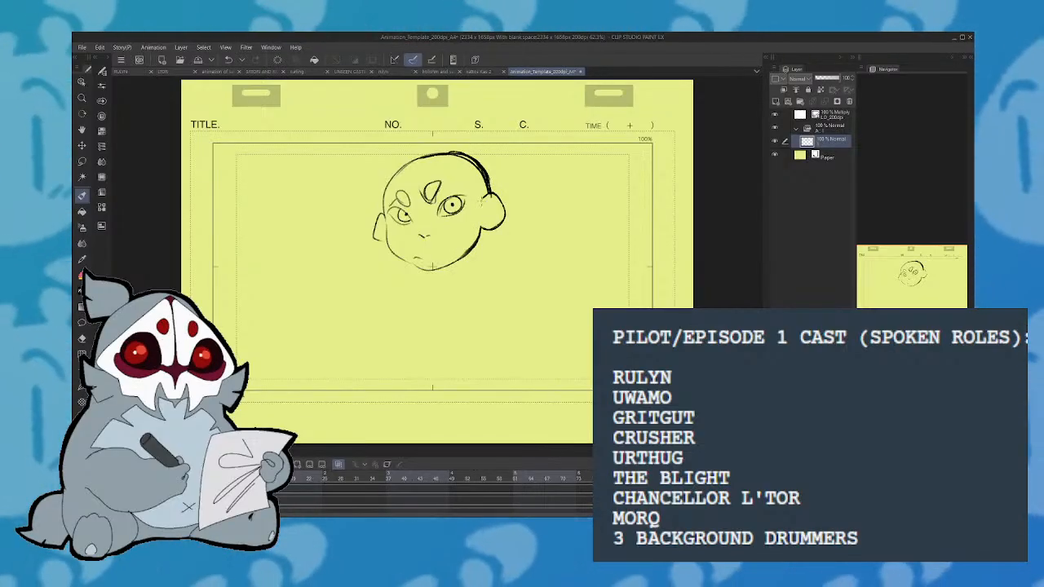
drag(485, 217, 494, 219)
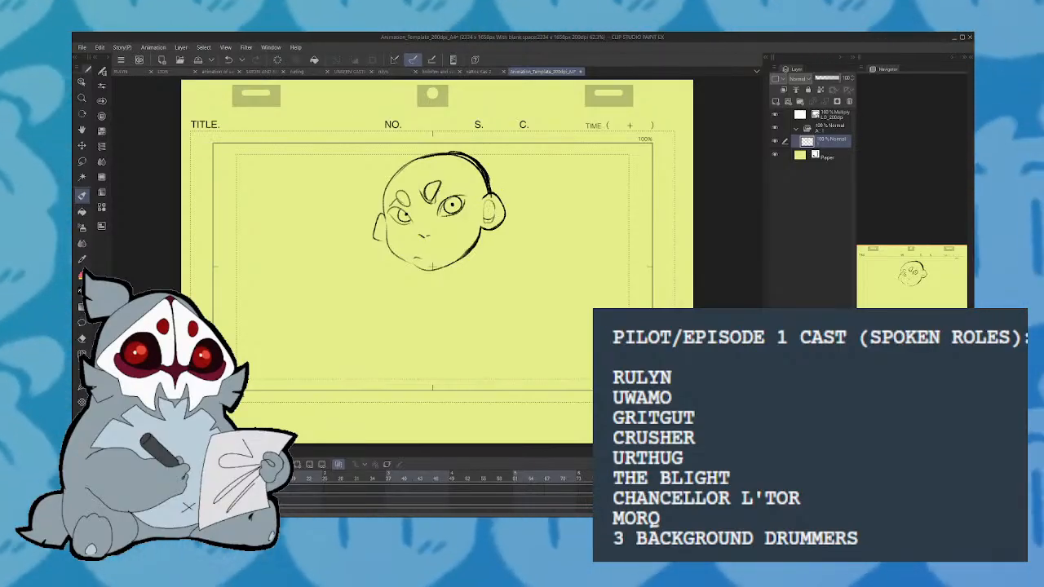
Darken the far ear in a mirrored view, refine the near ear's inner fold and redraw the mouth as a small frown
key(h)
drag(492, 215, 498, 229)
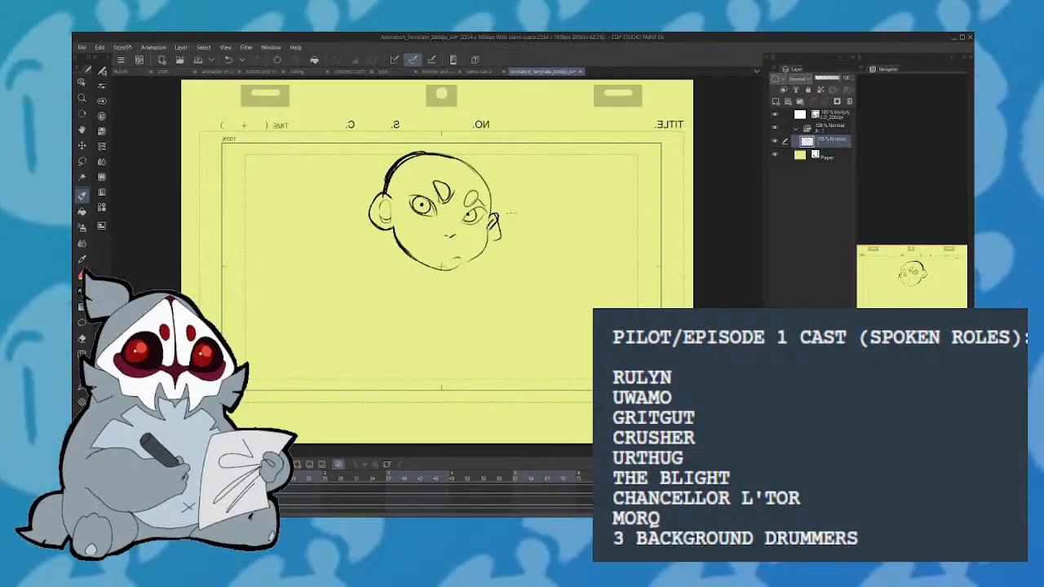
drag(489, 216, 487, 229)
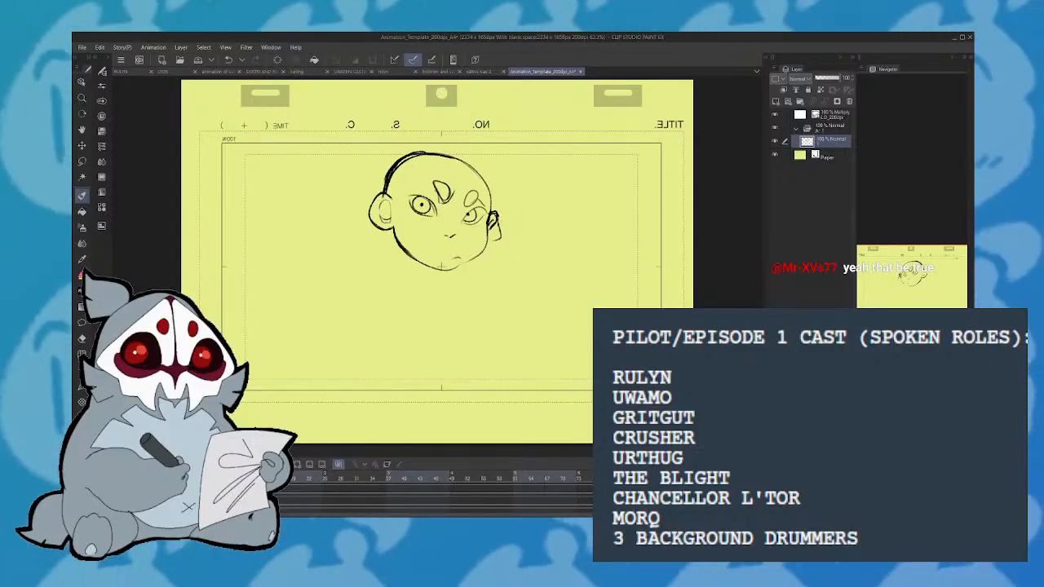
key(h)
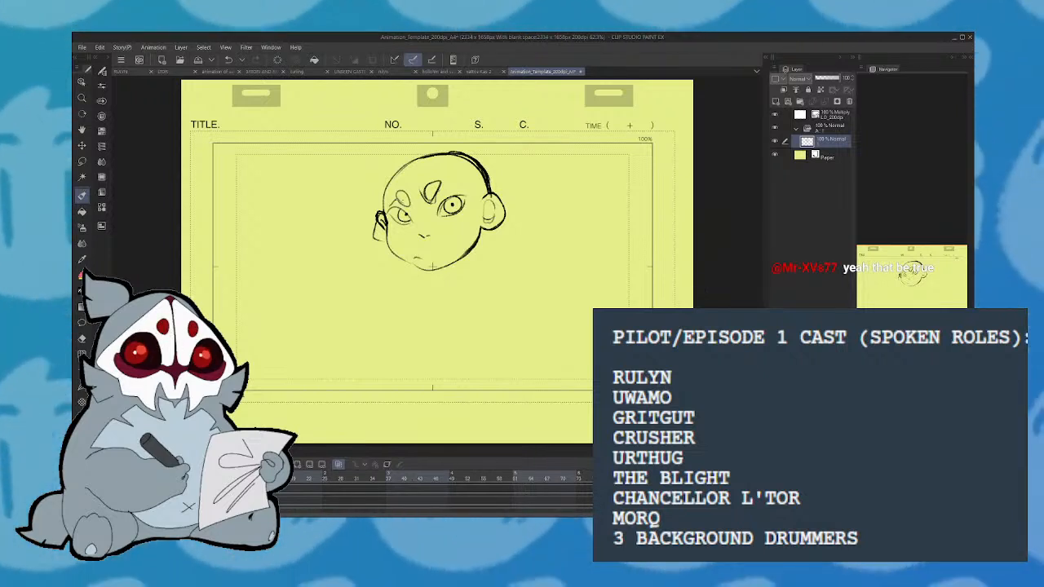
mouse_move(483, 217)
mouse_down()
mouse_move(491, 227)
mouse_move(484, 216)
mouse_up()
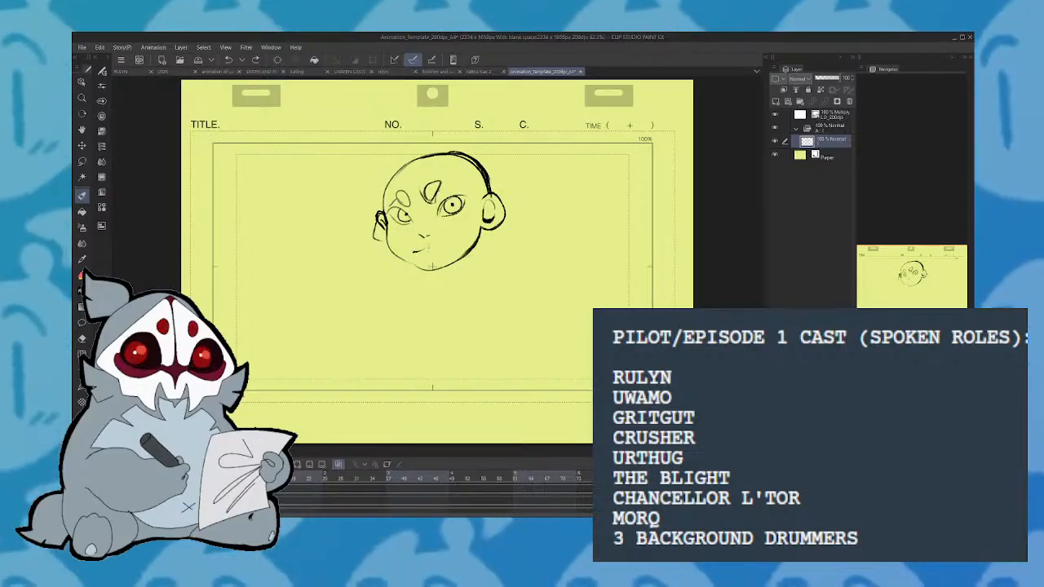
drag(413, 251, 437, 249)
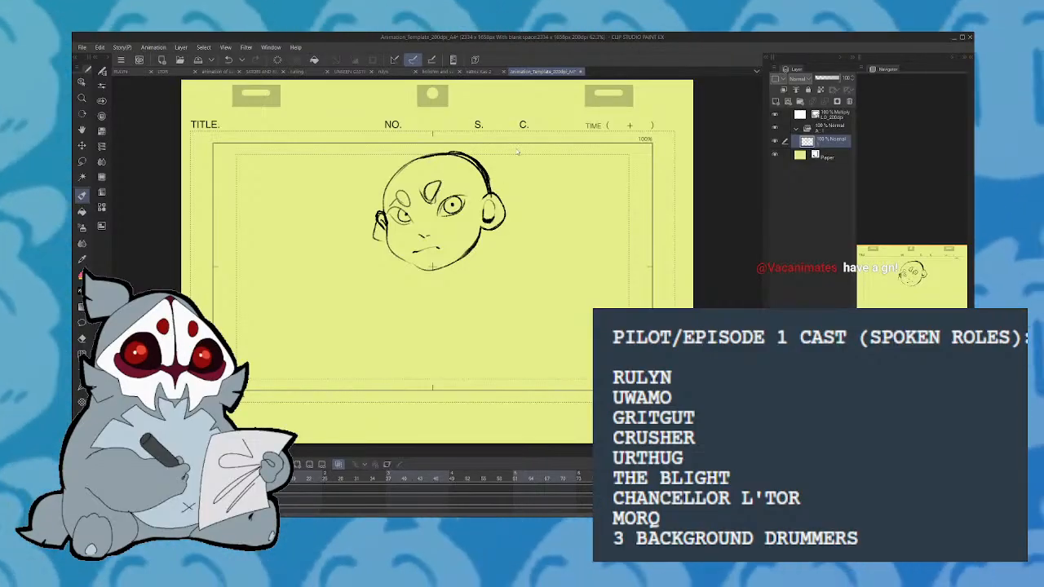
Move the whole head sketch to the left half of the frame with a transform
key(ctrl+t)
mouse_move(473, 239)
mouse_down()
mouse_move(412, 298)
mouse_move(377, 260)
mouse_move(382, 285)
mouse_up()
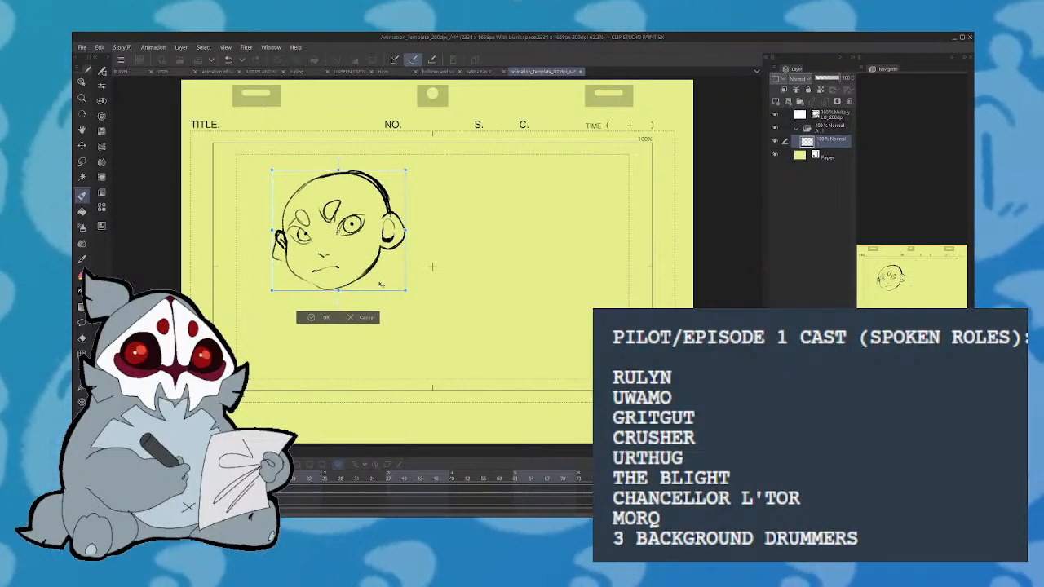
click(324, 318)
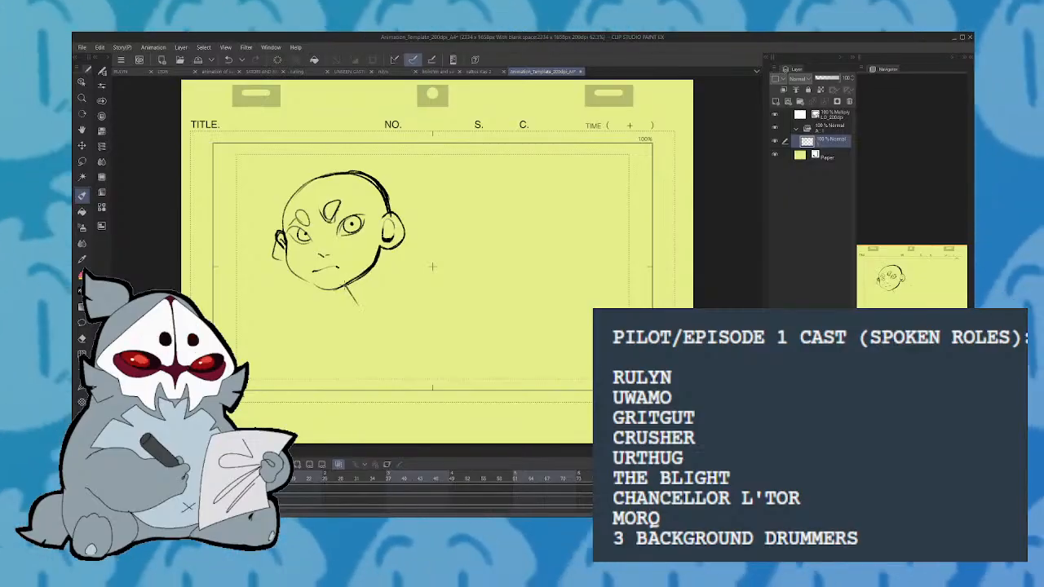
Sketch the neck lines below the jaw and ear and a curved shoulder line across them
mouse_move(352, 290)
mouse_down()
mouse_move(348, 328)
mouse_move(391, 287)
mouse_up()
drag(385, 249, 410, 305)
key(ctrl+z)
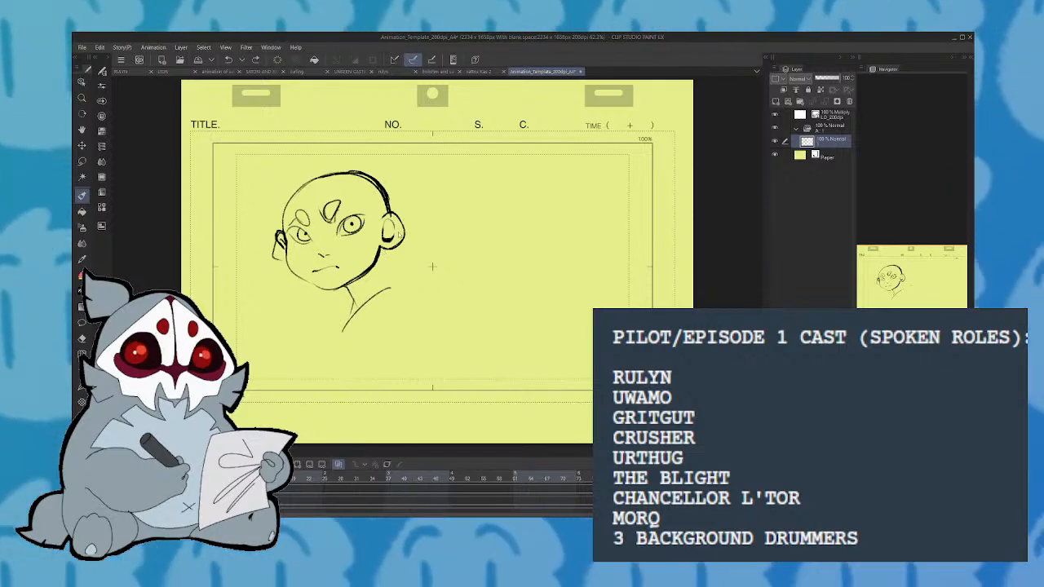
drag(385, 246, 416, 313)
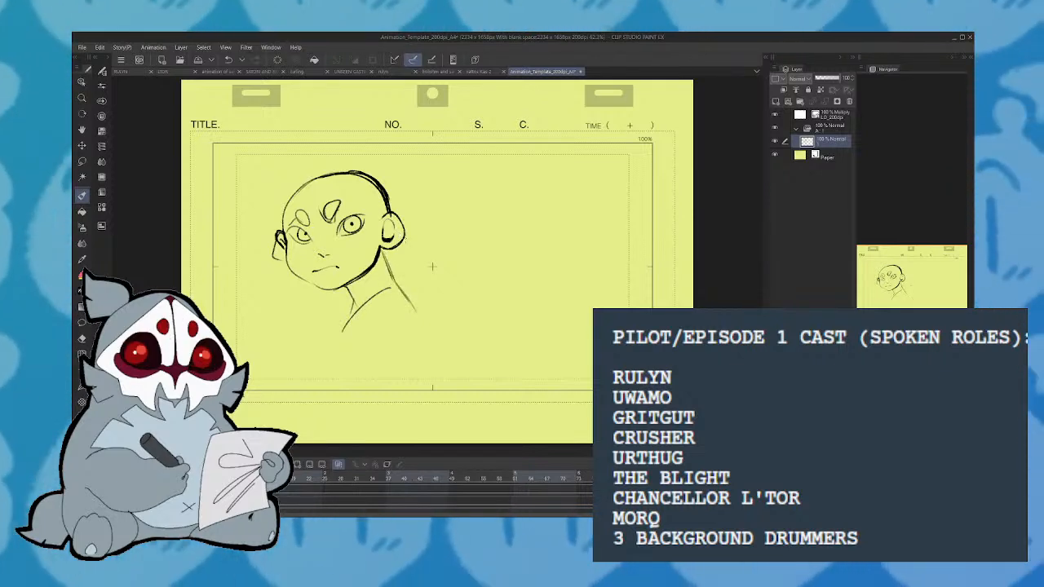
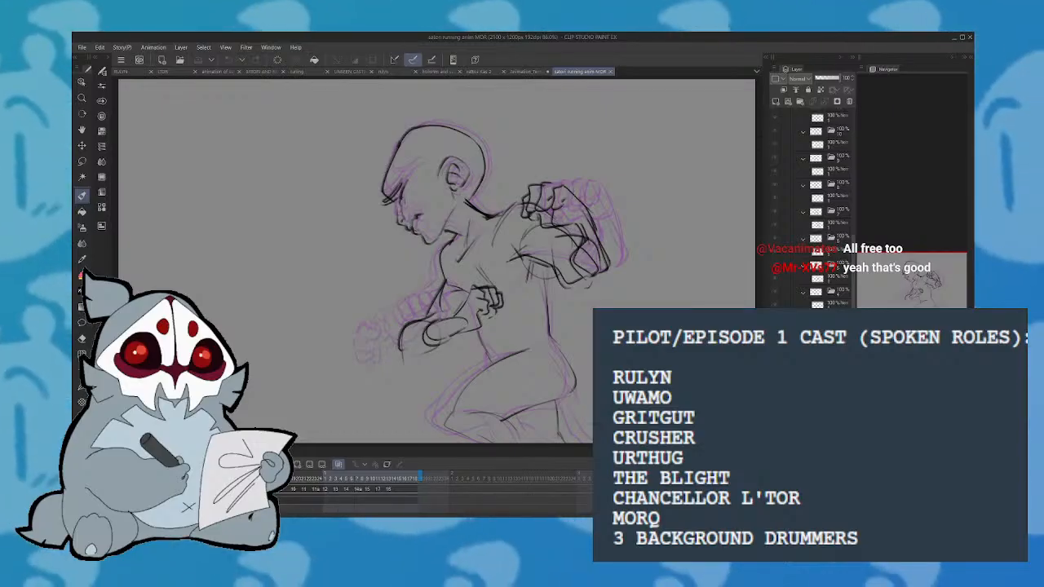
Open the animation file with the blue gradient sky background and look over its canvas
click(82, 47)
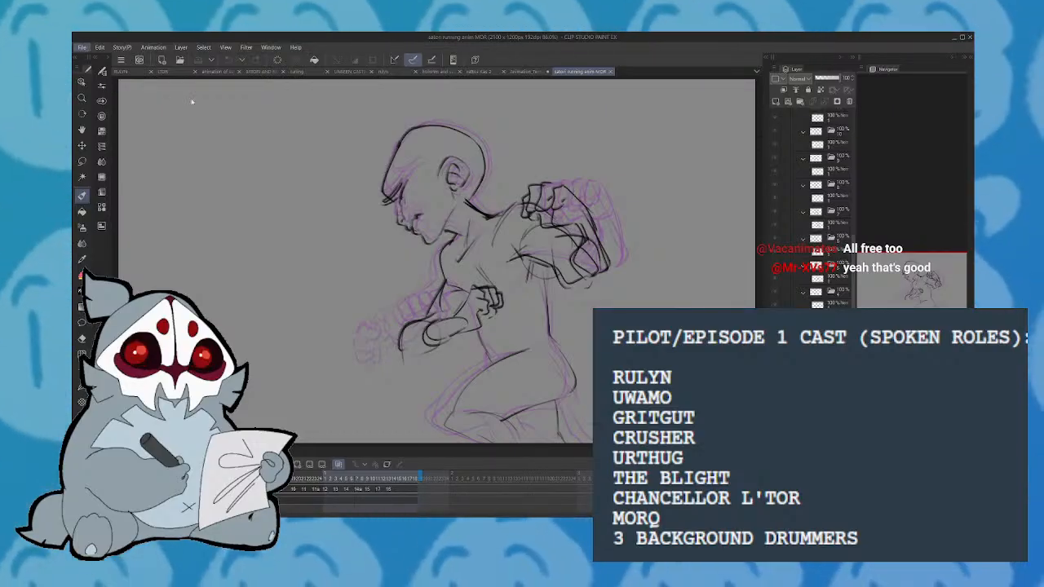
click(193, 102)
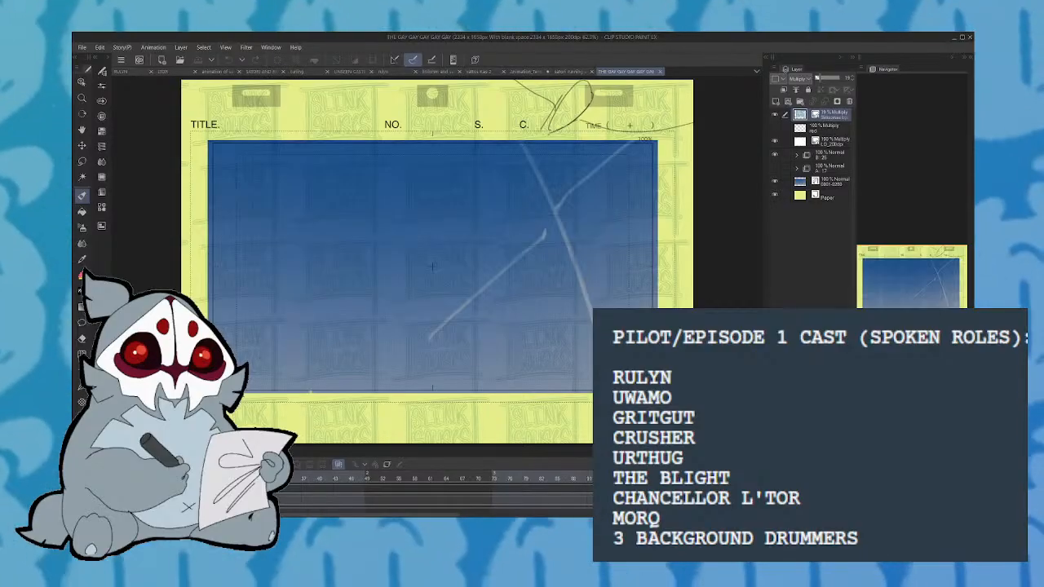
key(comma)
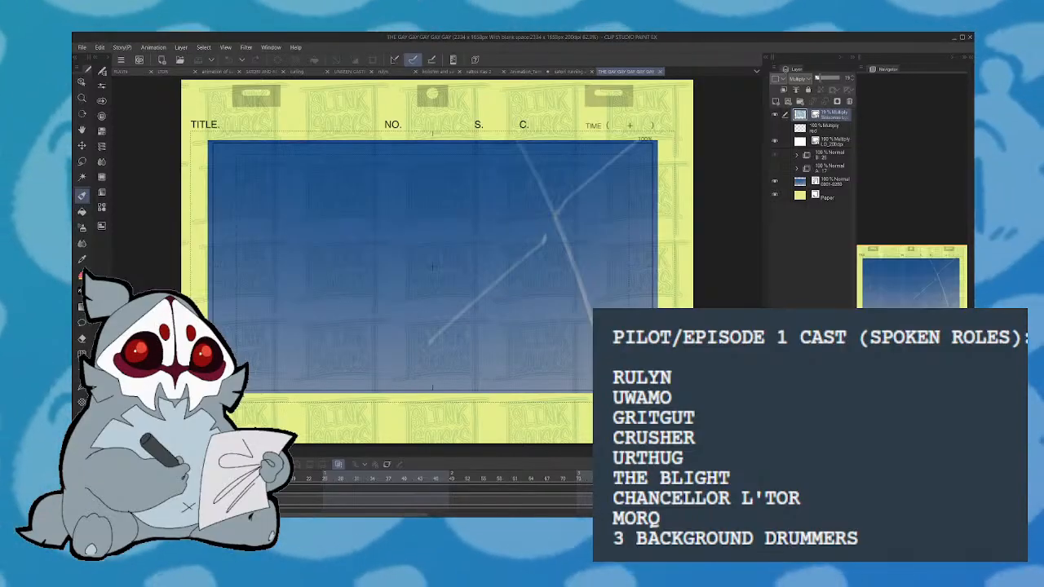
key(space)
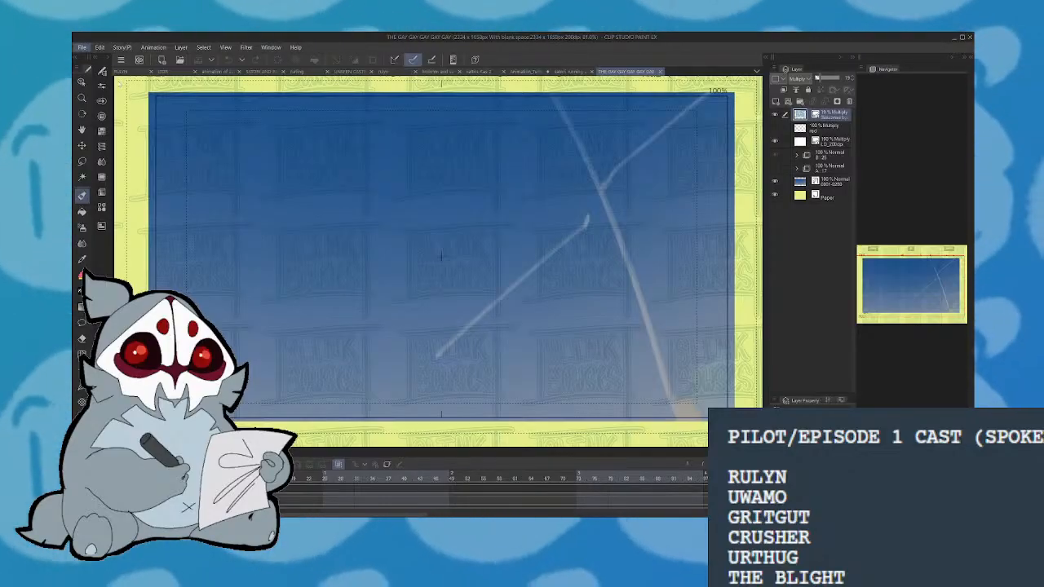
key(alt+Tab)
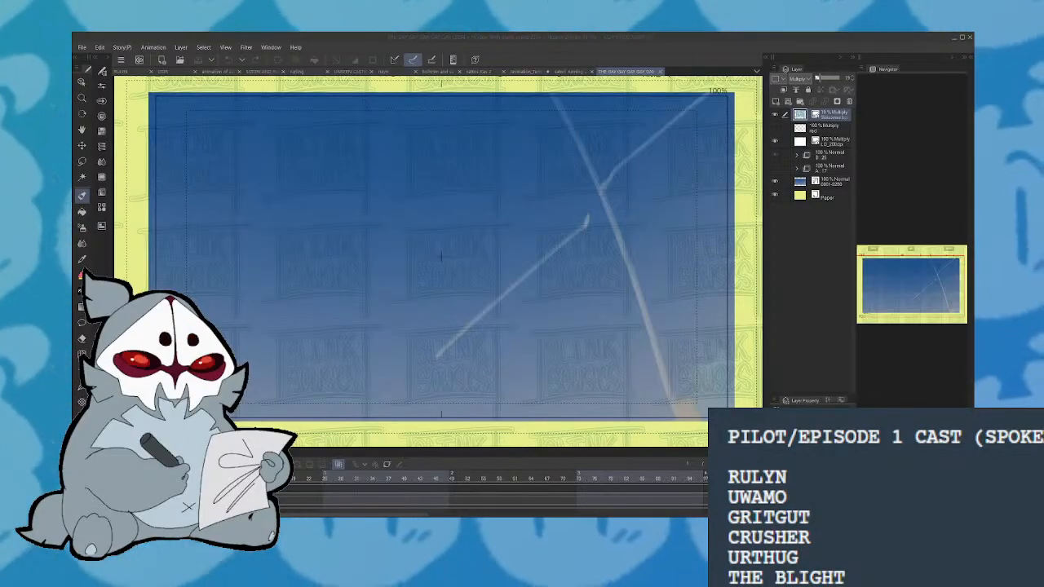
drag(915, 290, 892, 295)
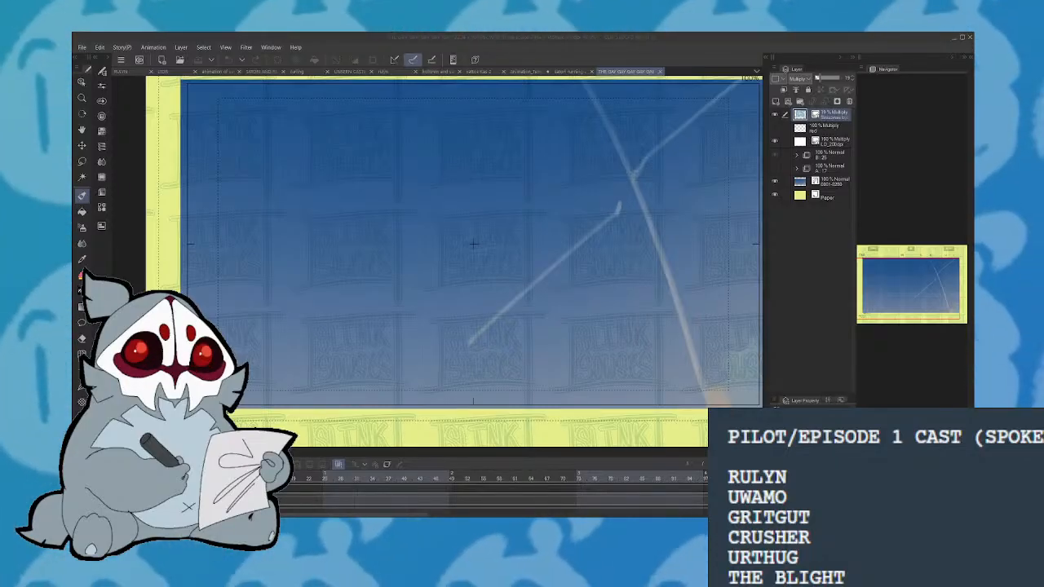
click(82, 47)
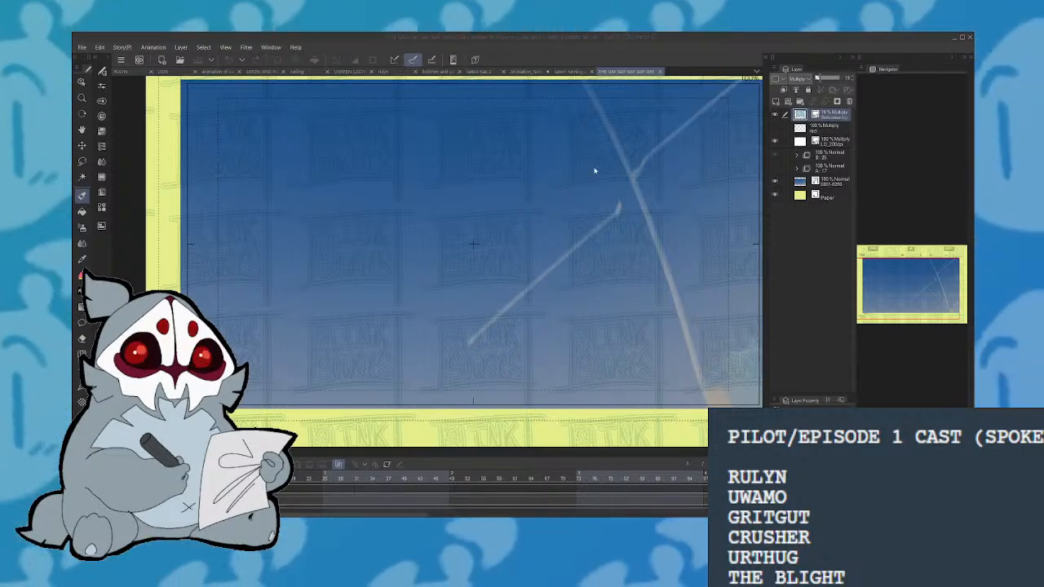
drag(619, 206, 617, 198)
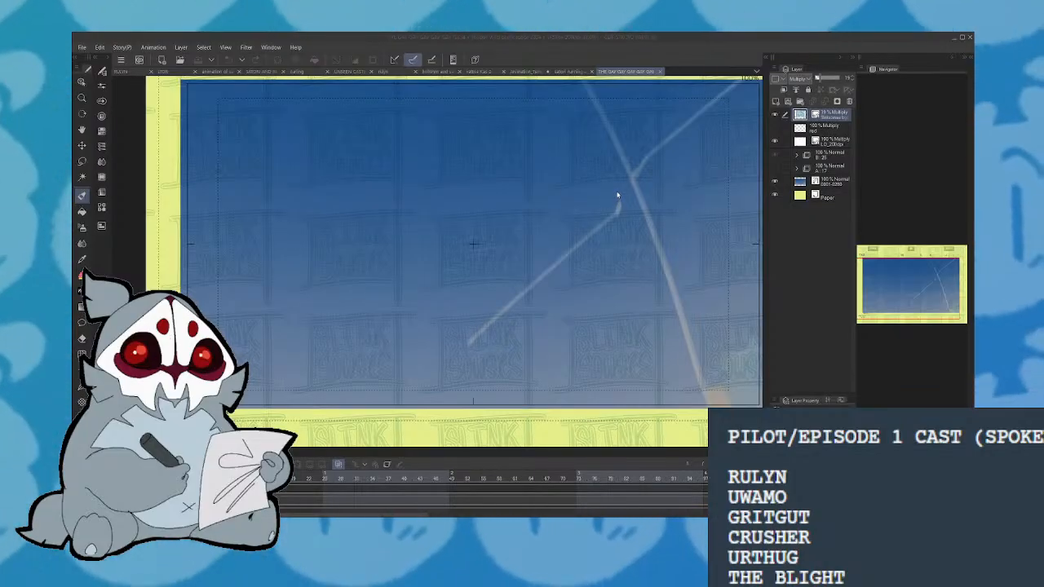
Close the sky-background file and return to the Animation_Template document with the head sketch
click(647, 36)
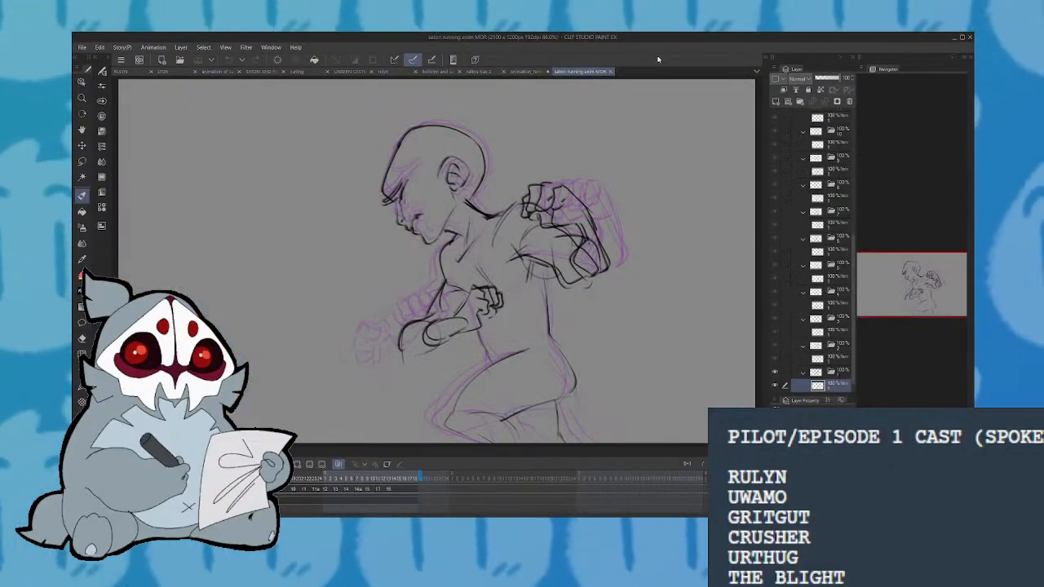
click(662, 72)
click(530, 71)
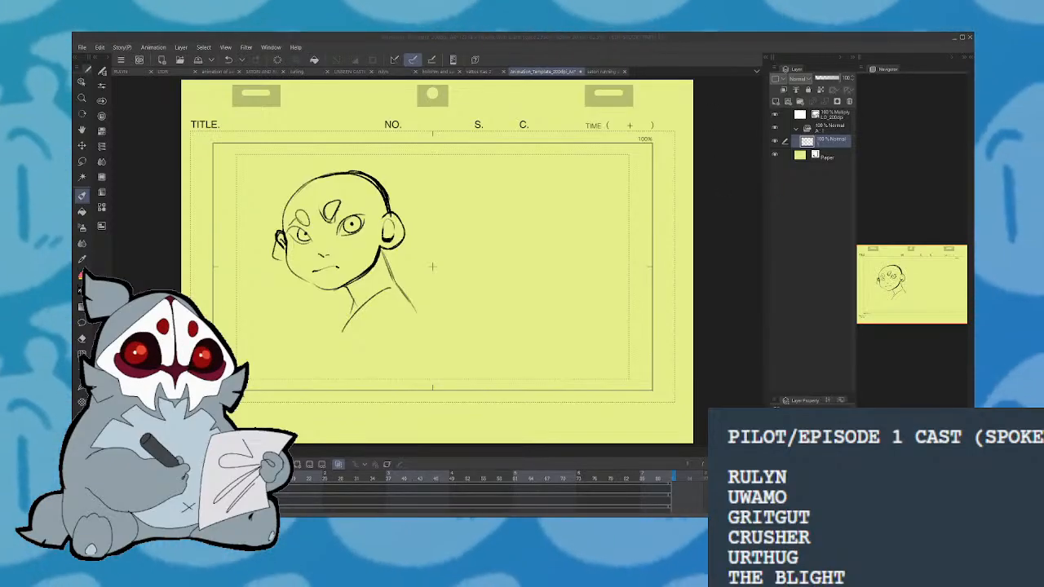
Clear the head sketch from the drawing layer, leaving no test strokes on it
click(714, 148)
key(Delete)
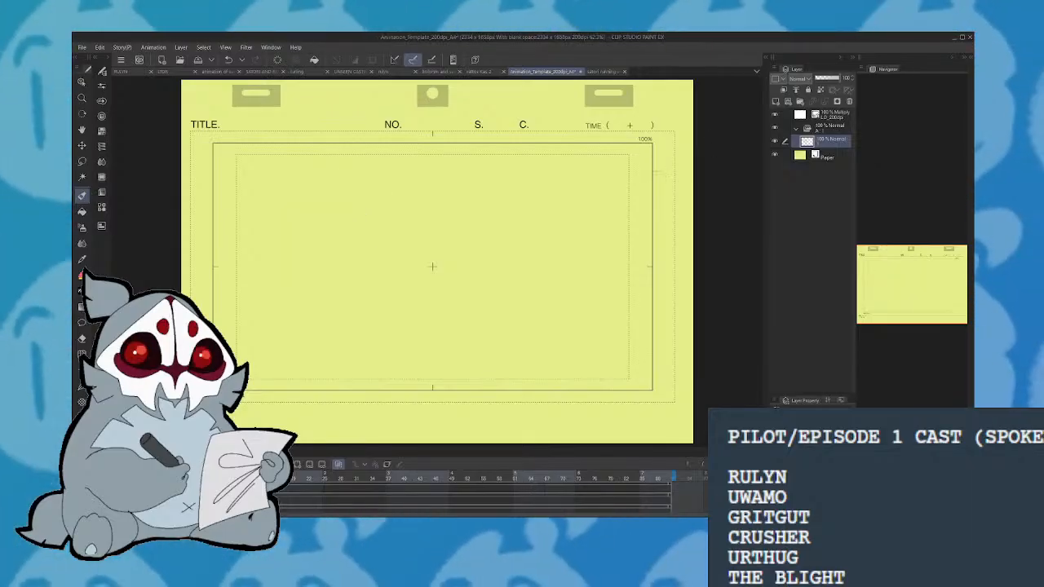
mouse_move(320, 179)
mouse_down()
mouse_move(329, 267)
mouse_move(296, 201)
mouse_move(373, 274)
mouse_up()
key(ctrl+z)
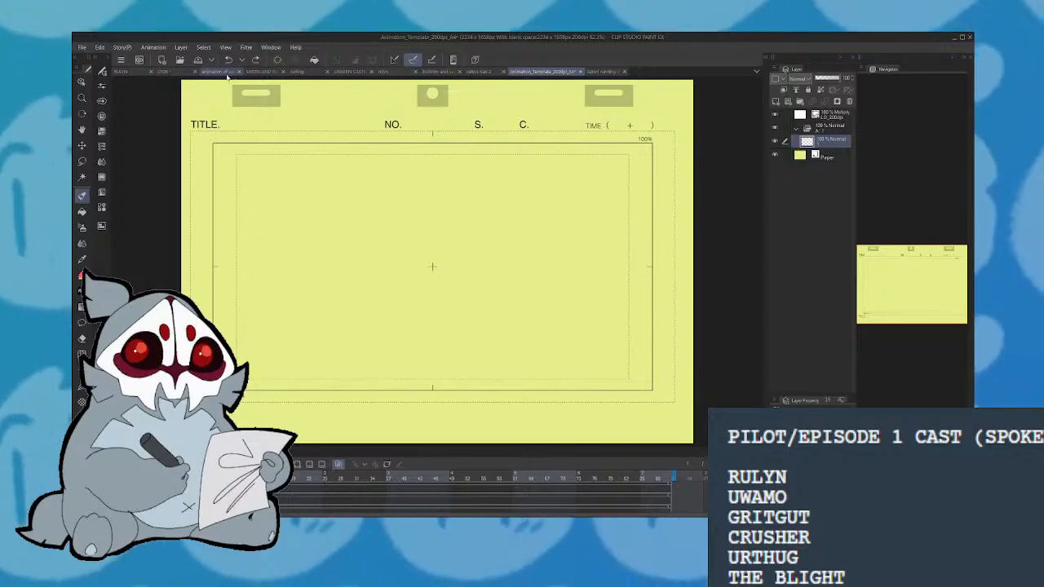
Save the emptied template as a new file named "TESTS FOR UNSEEN RULYN ANDBLIGHT"
click(85, 48)
click(134, 130)
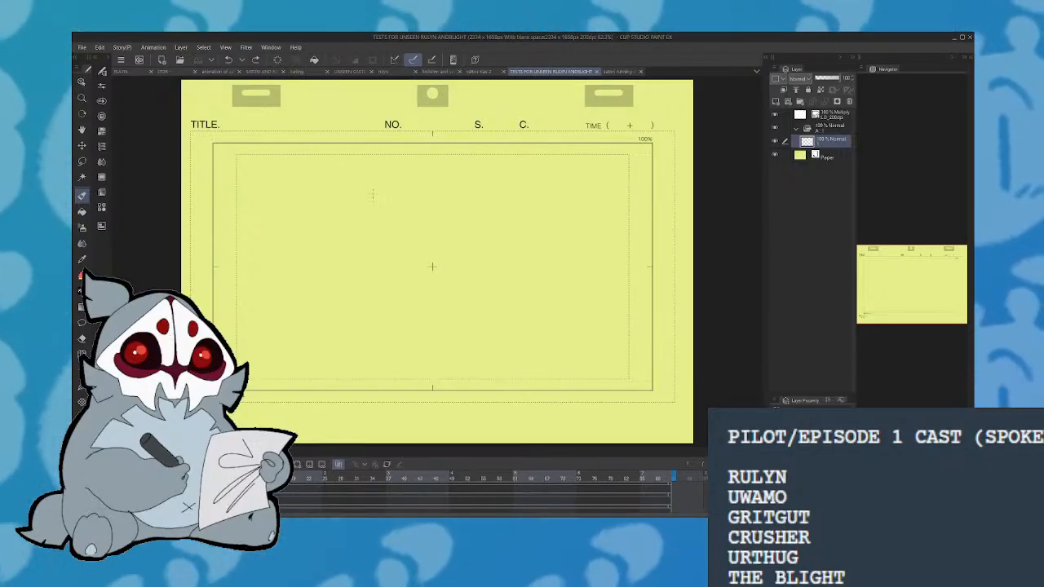
mouse_move(372, 201)
mouse_down()
mouse_move(374, 263)
mouse_move(373, 203)
mouse_up()
click(230, 60)
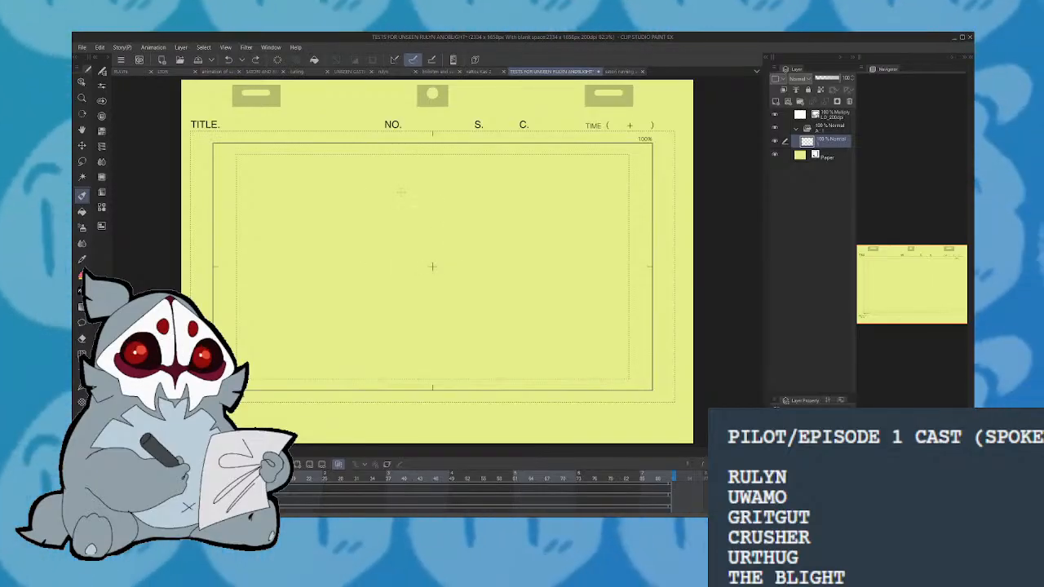
mouse_move(403, 190)
mouse_down()
mouse_move(444, 249)
mouse_move(412, 191)
mouse_up()
click(229, 61)
mouse_move(515, 197)
mouse_down()
mouse_move(393, 253)
mouse_move(522, 245)
mouse_move(411, 171)
mouse_up()
drag(359, 204, 346, 249)
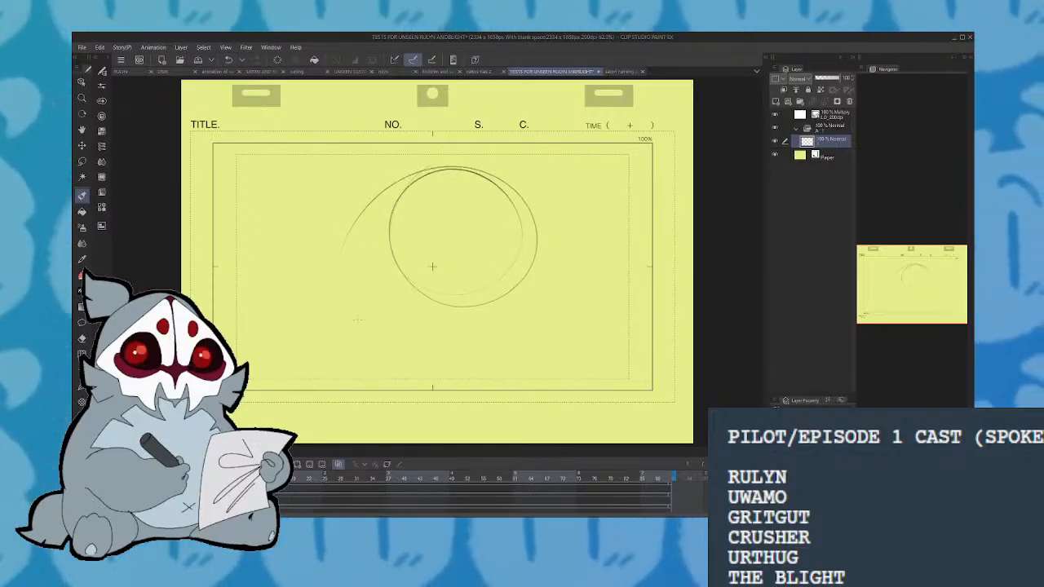
click(229, 61)
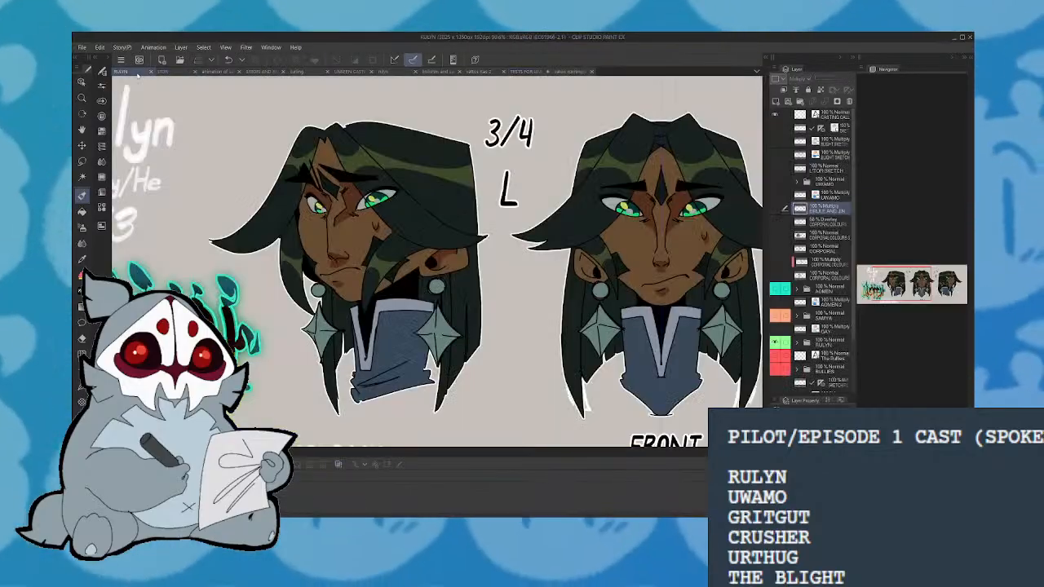
Check the RULYN reference sheet and open the LTOR_2 character lineup at the Blight's red sketch
click(120, 71)
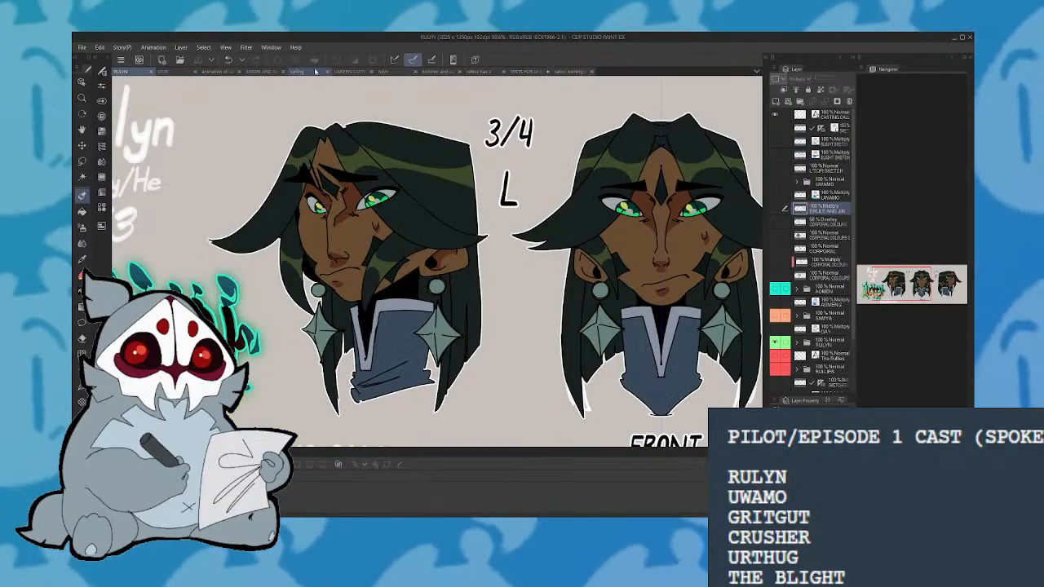
click(177, 70)
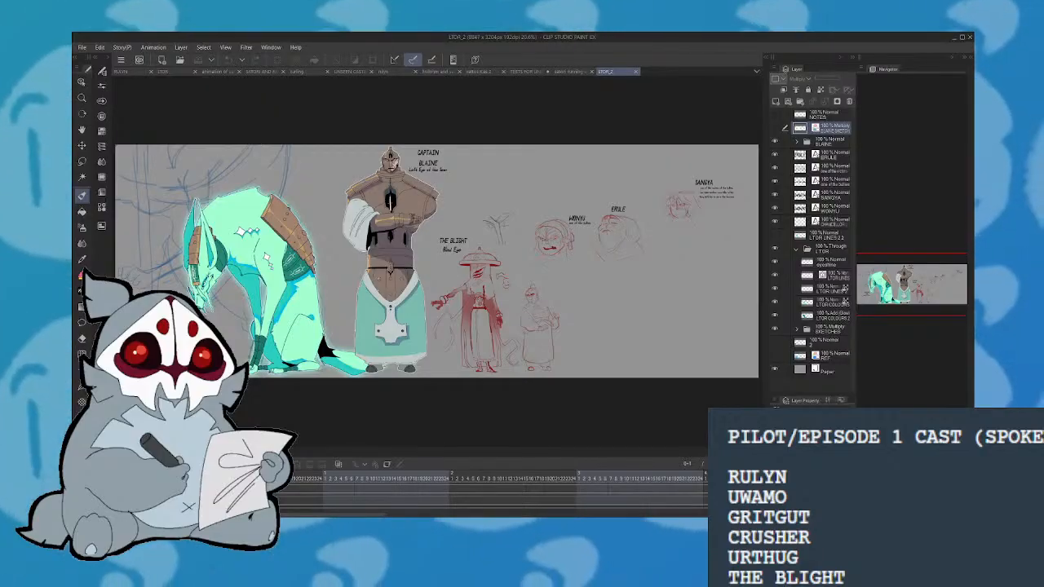
key(ctrl+plus)
key(ctrl+plus)
key(ctrl+plus)
mouse_move(908, 280)
mouse_down()
mouse_move(922, 289)
mouse_move(920, 279)
mouse_up()
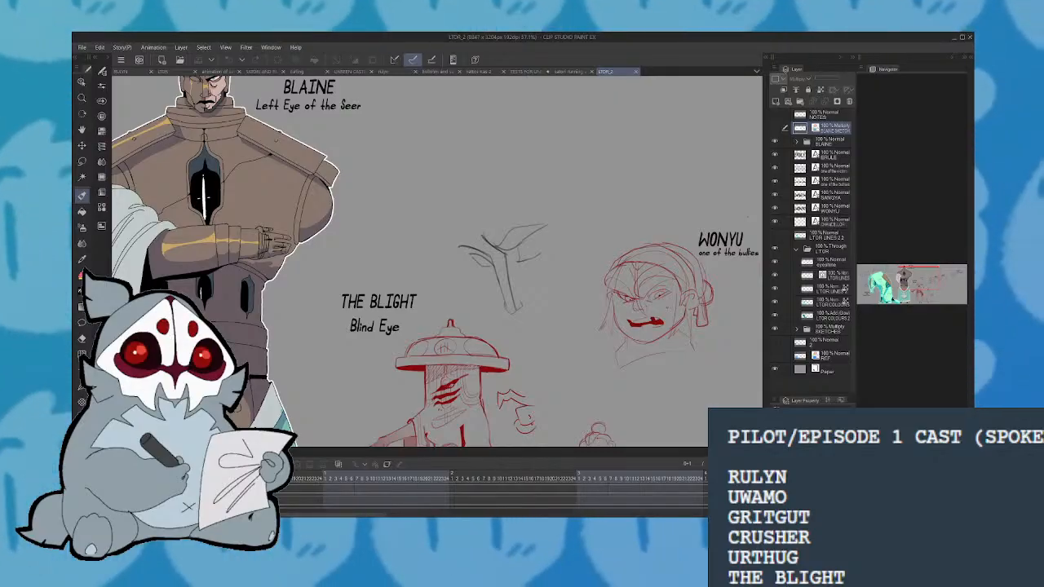
Examine the Blight's sketch up close, especially the domed hat, the covered face and the shoulders
scroll(926, 283, up, 2)
drag(928, 271, 919, 288)
scroll(918, 287, up, 3)
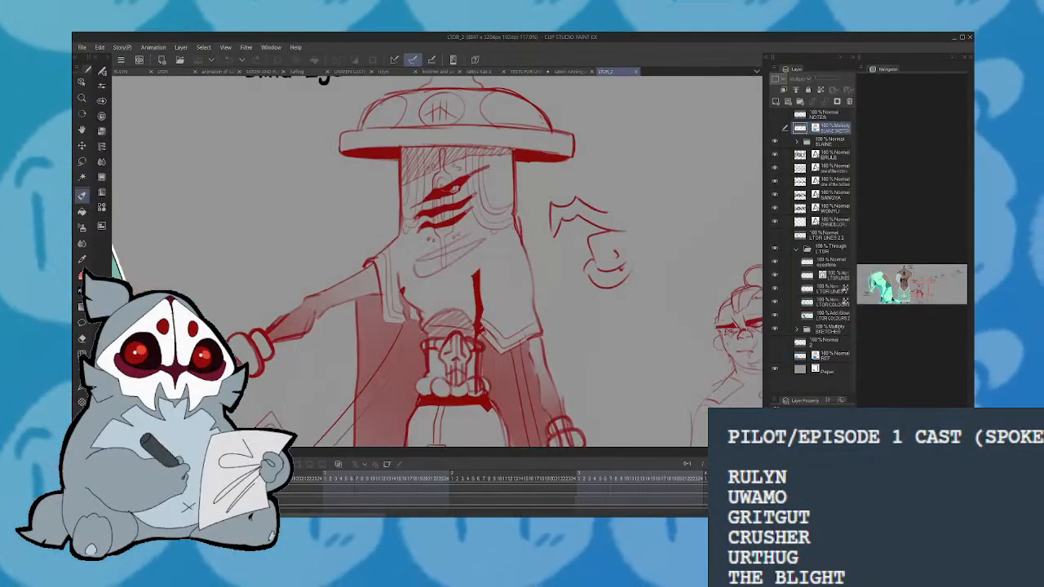
scroll(916, 287, down, 1)
drag(917, 287, 917, 287)
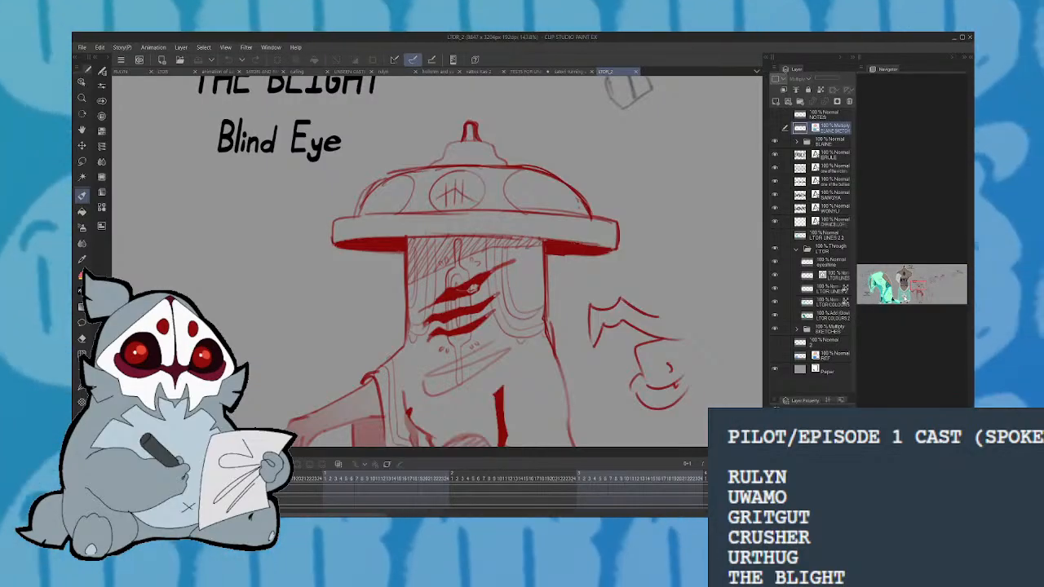
mouse_move(917, 287)
mouse_down()
mouse_move(917, 300)
mouse_move(915, 287)
mouse_up()
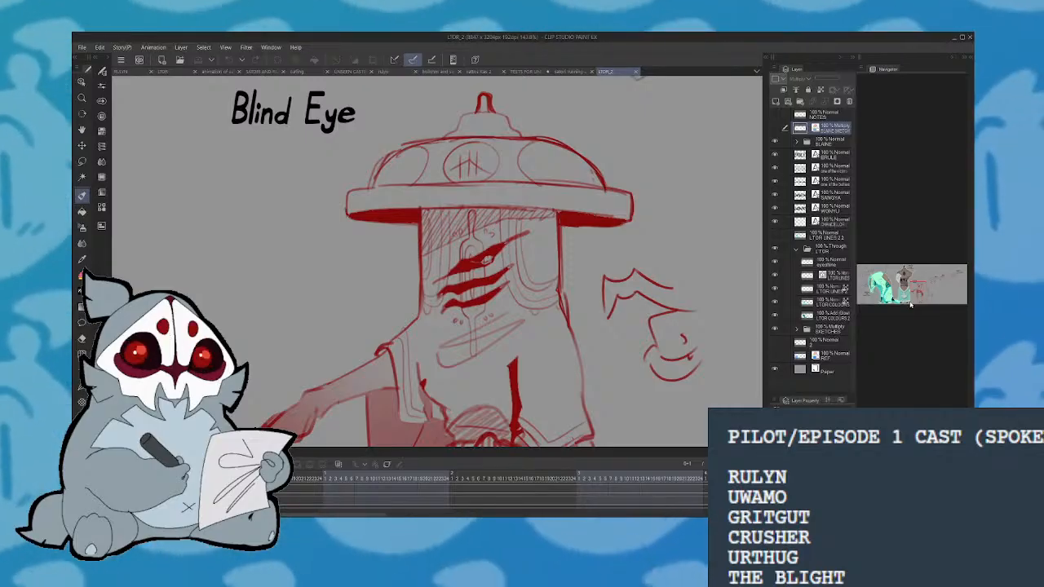
drag(918, 289, 918, 286)
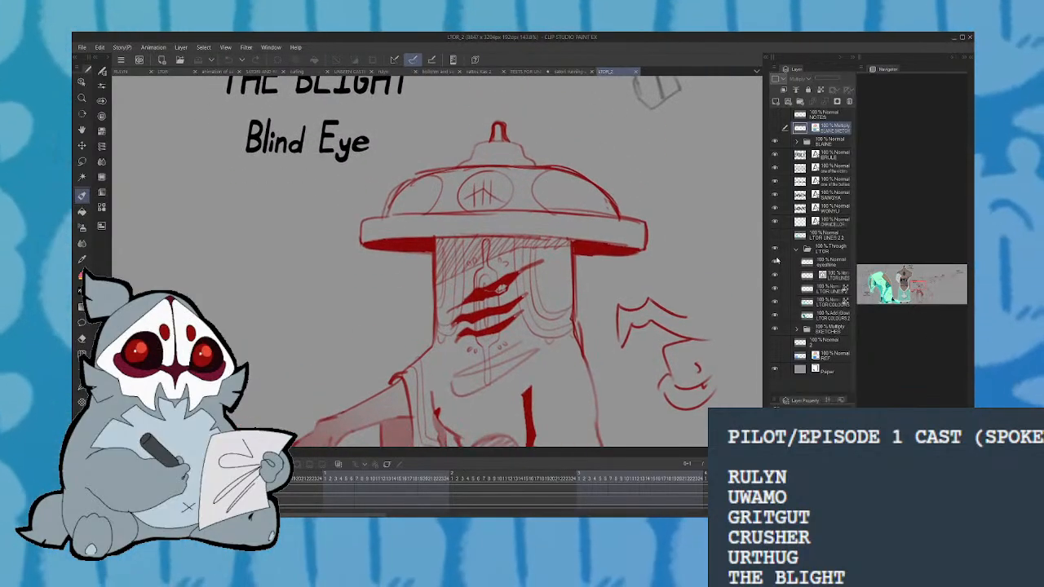
Return to the "TESTS FOR UNSEEN RULYN ANDBLIGHT" document and sketch a curved hat brim, the back of the head and the collar slope
click(530, 72)
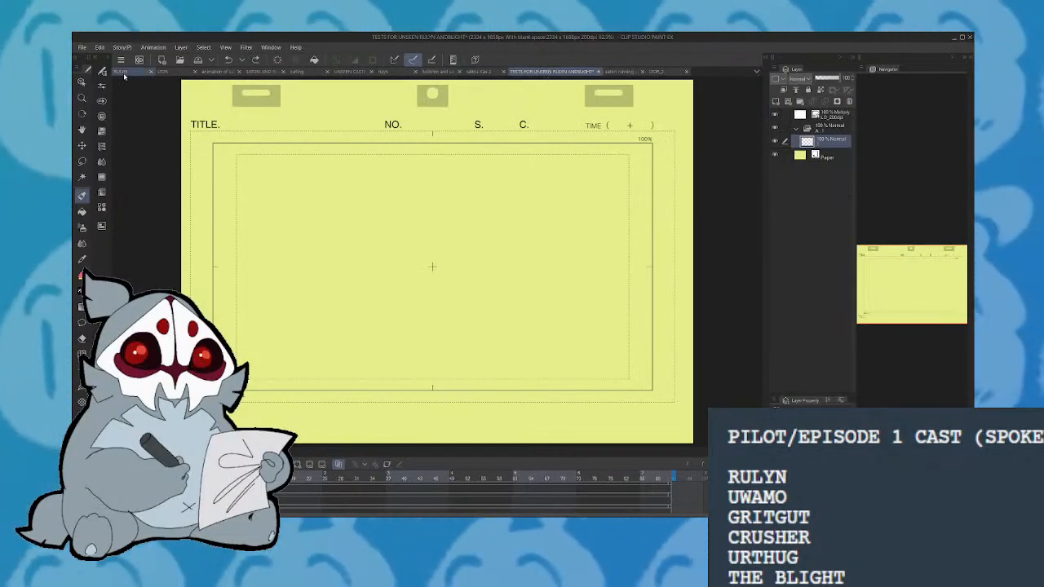
mouse_move(336, 216)
mouse_down()
mouse_move(529, 171)
mouse_move(347, 196)
mouse_move(333, 210)
mouse_move(338, 238)
mouse_move(376, 207)
mouse_move(535, 193)
mouse_move(518, 198)
mouse_up()
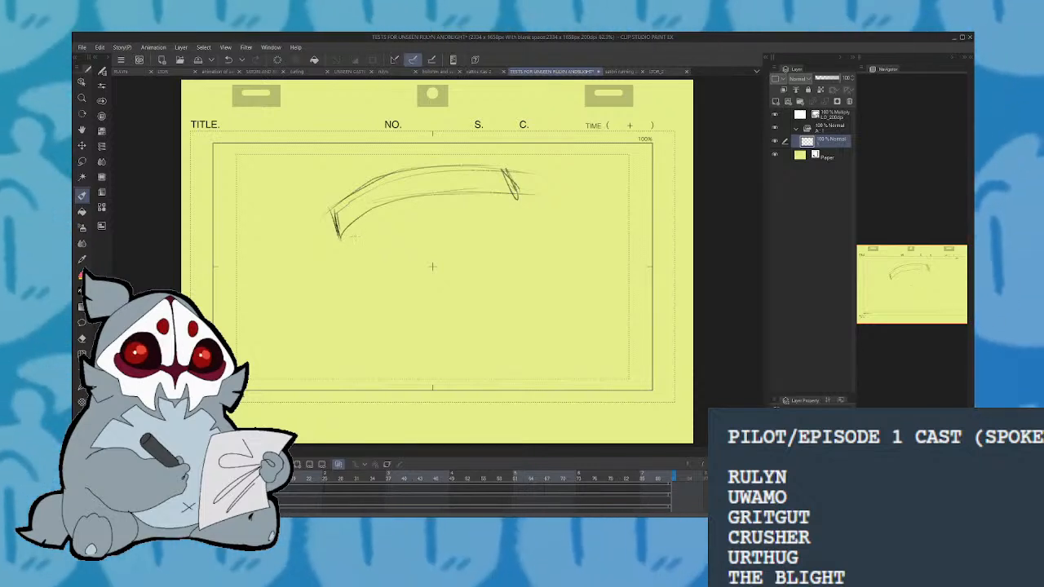
mouse_move(354, 237)
mouse_down()
mouse_move(359, 380)
mouse_move(465, 320)
mouse_up()
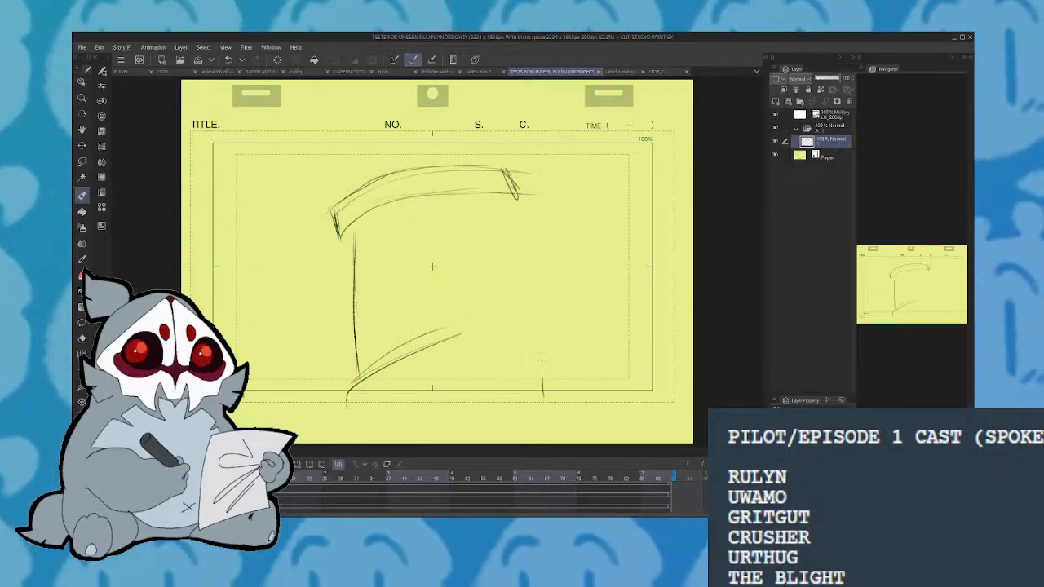
mouse_move(506, 202)
mouse_down()
mouse_move(542, 398)
mouse_move(511, 213)
mouse_up()
key(h)
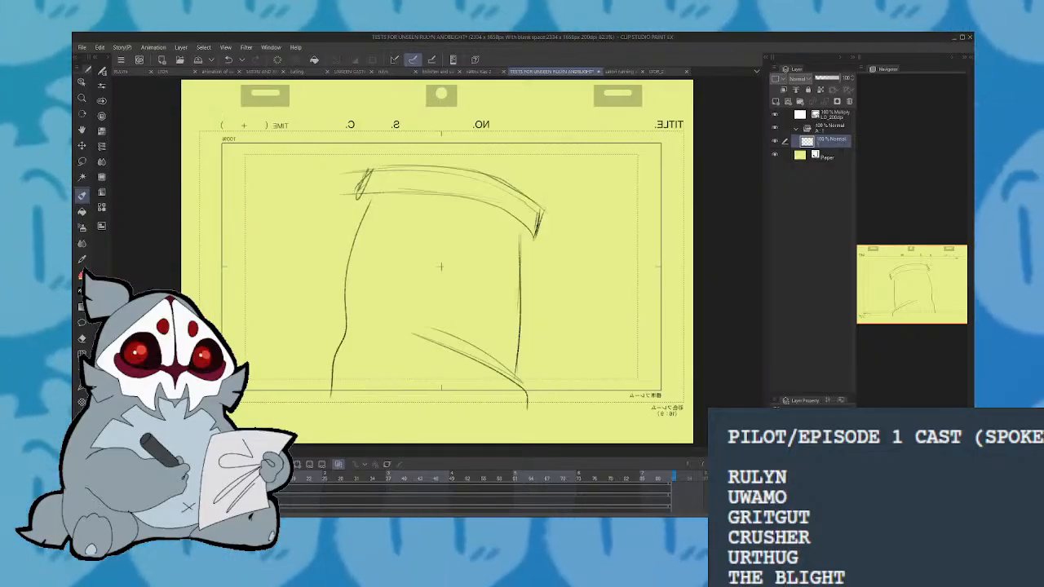
key(ctrl+z)
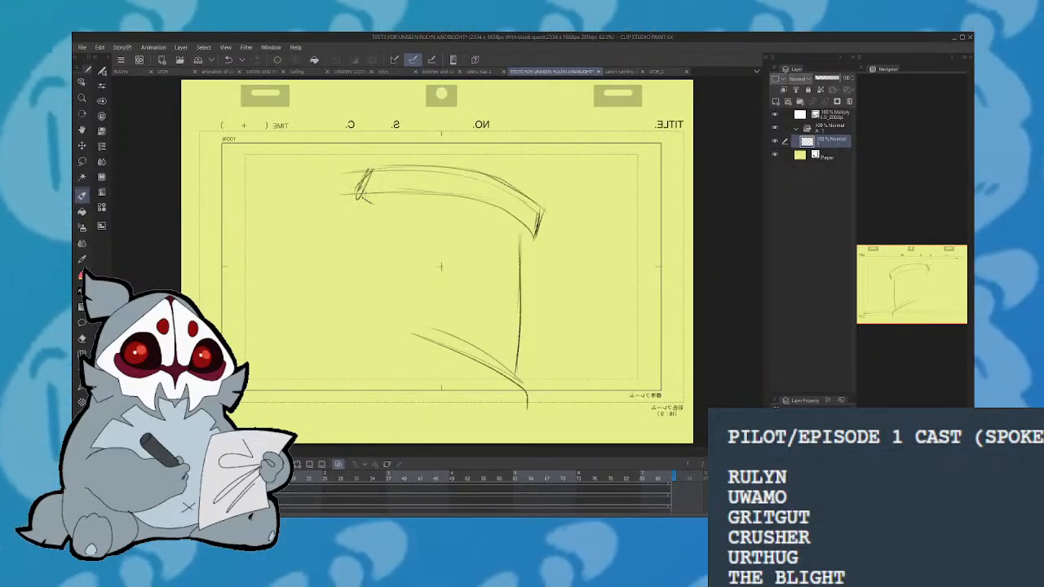
key(ctrl+z)
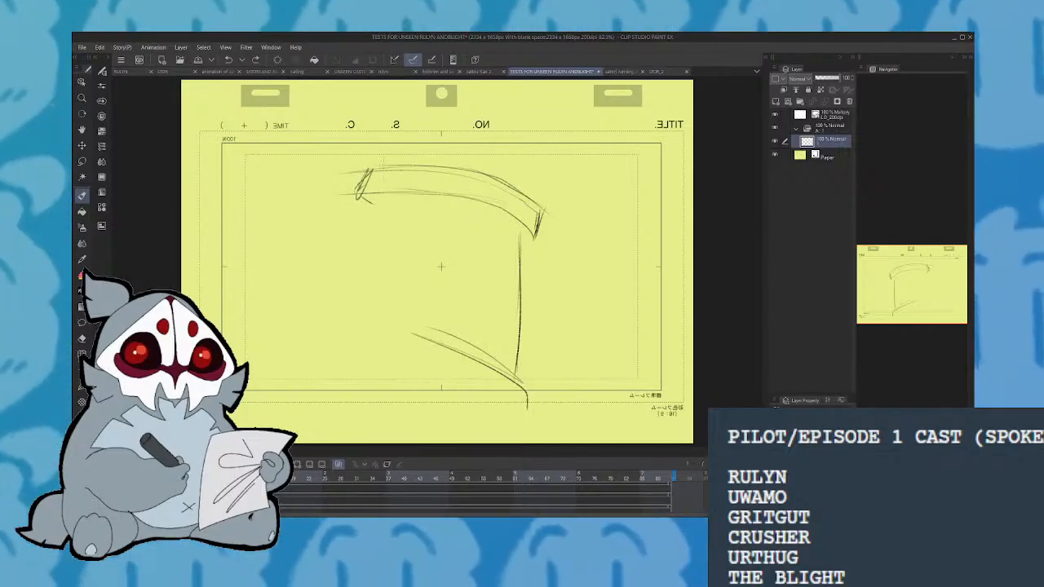
Round off both ends of the hat brim and add the inner curve of its underside
drag(385, 193, 369, 211)
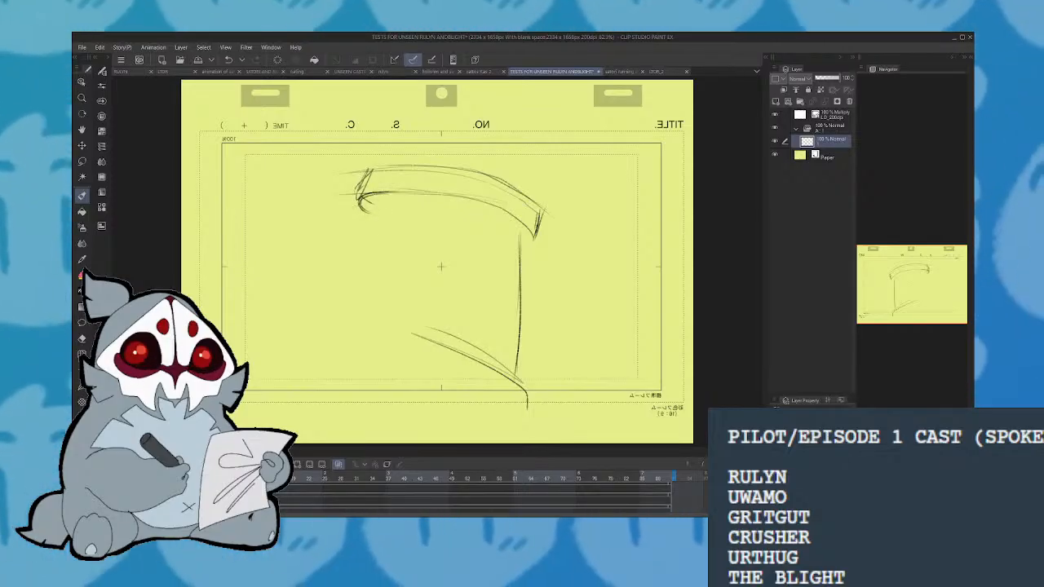
mouse_move(372, 174)
mouse_down()
mouse_move(359, 209)
mouse_move(357, 196)
mouse_up()
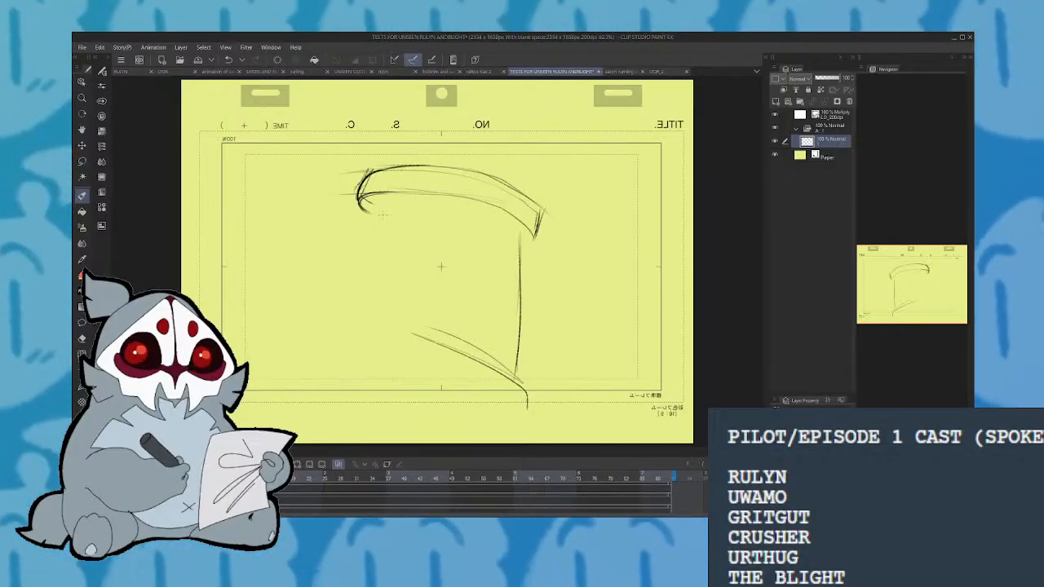
drag(382, 210, 472, 207)
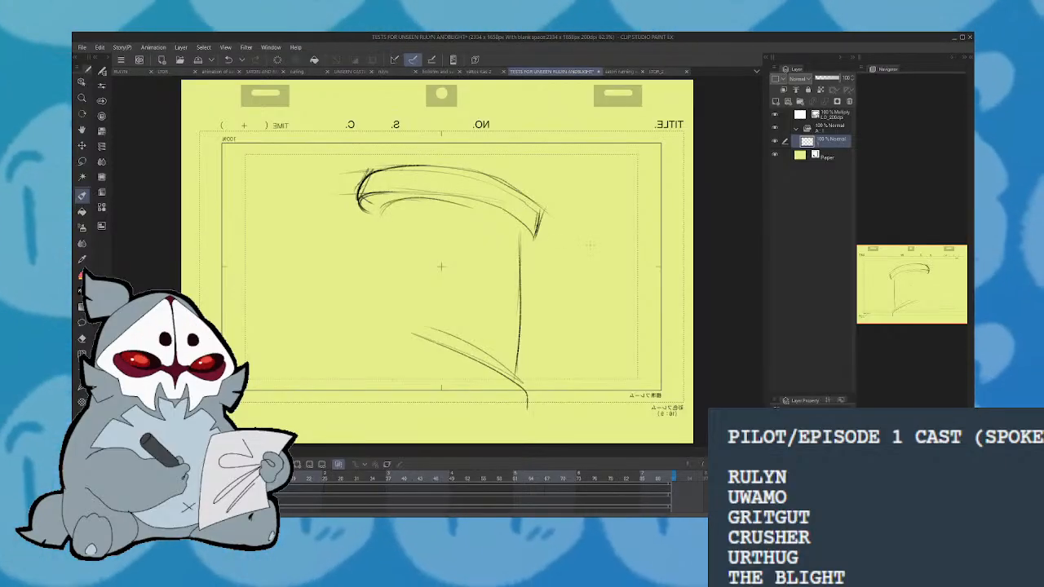
key(h)
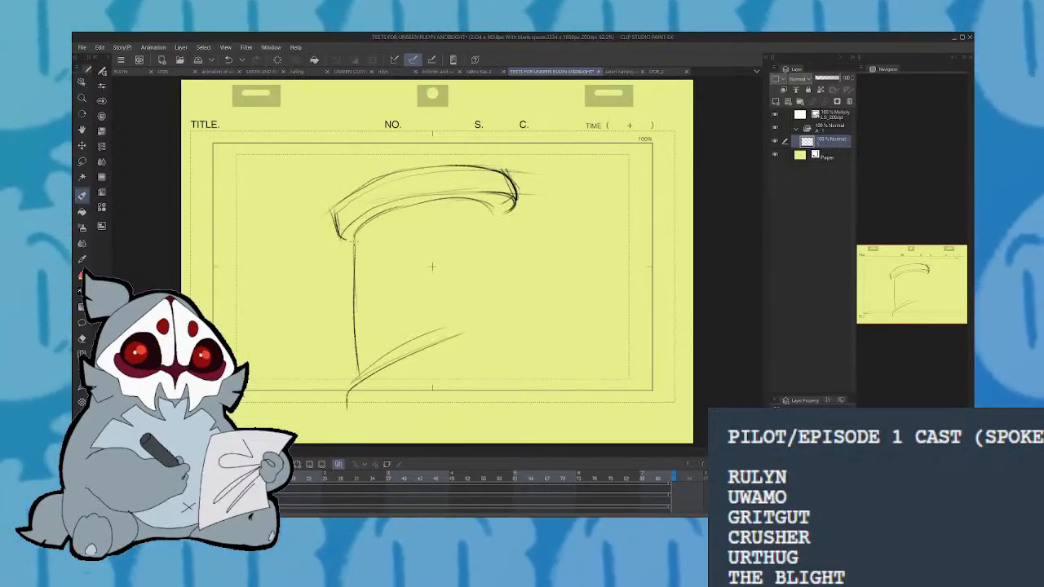
drag(343, 237, 354, 244)
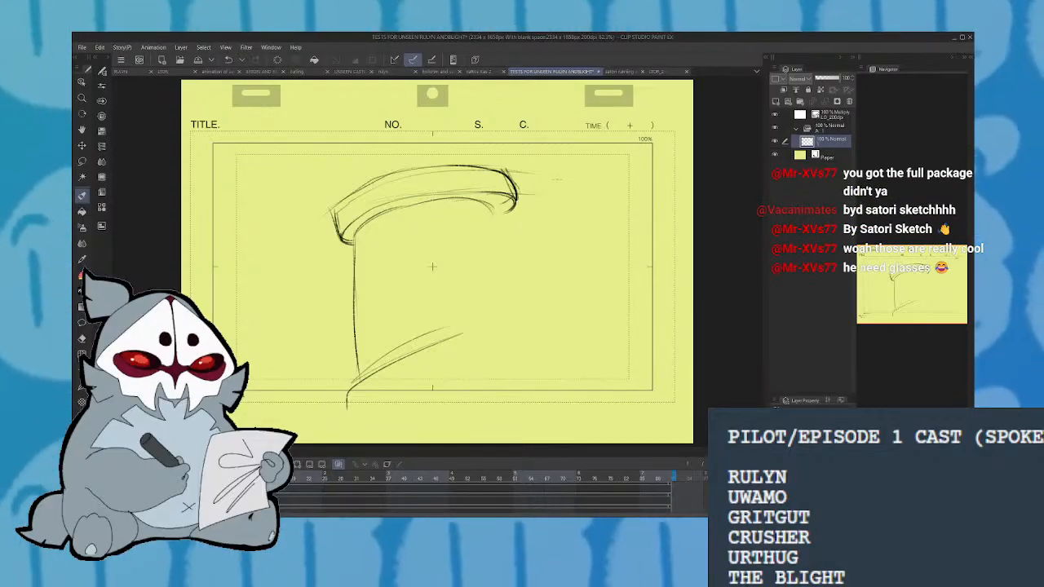
drag(489, 206, 515, 393)
key(h)
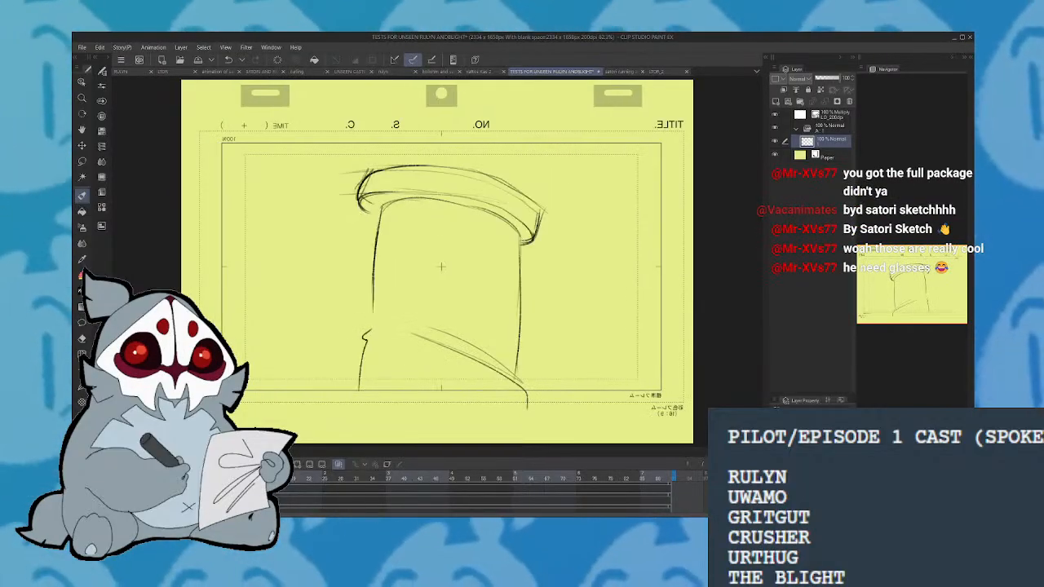
key(ctrl+z)
key(ctrl+z)
Draw the slanted front contour of the head with a small bulge at its base and curved collar folds below
drag(382, 204, 346, 333)
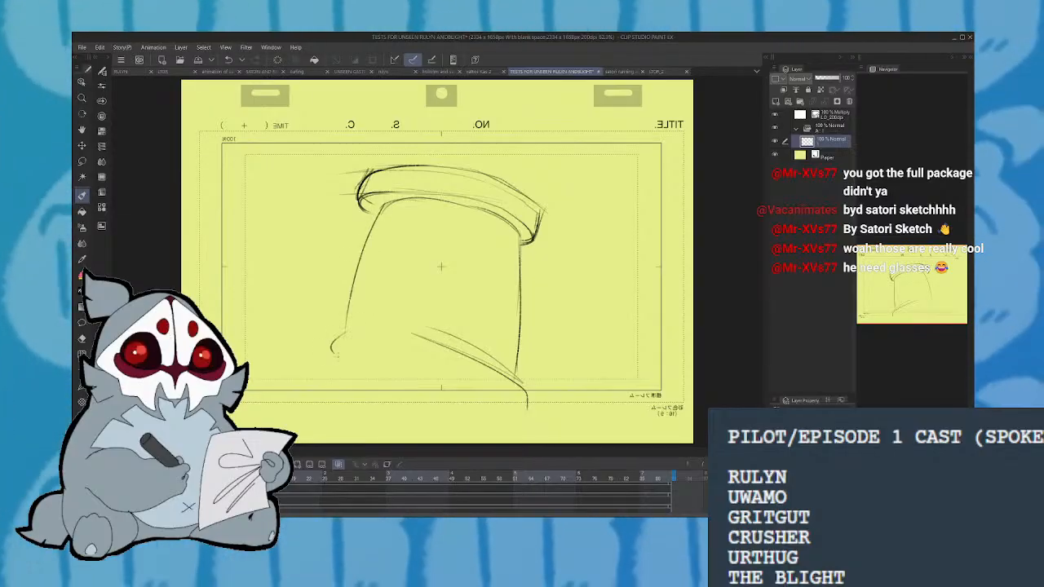
drag(457, 367, 335, 384)
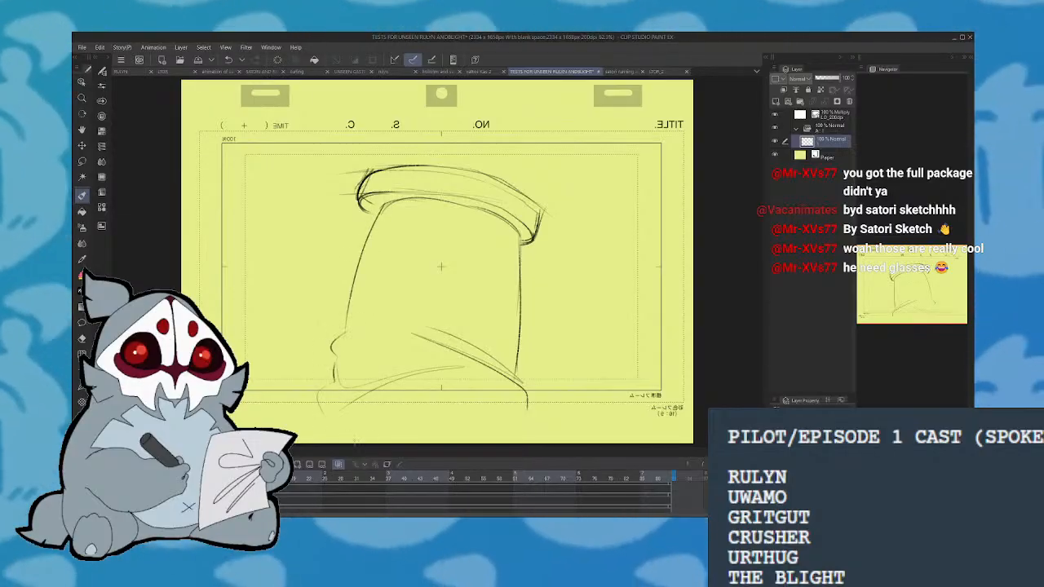
mouse_move(360, 440)
mouse_down()
mouse_move(507, 389)
mouse_move(411, 411)
mouse_move(425, 367)
mouse_up()
key(ctrl+z)
key(ctrl+z)
mouse_move(499, 341)
mouse_down()
mouse_move(363, 392)
mouse_move(512, 359)
mouse_up()
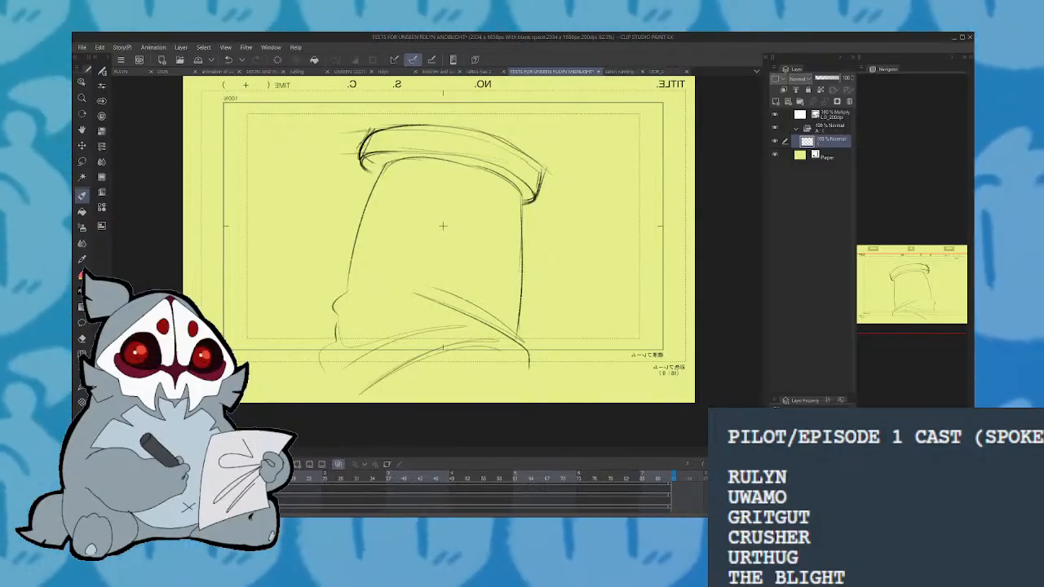
key(h)
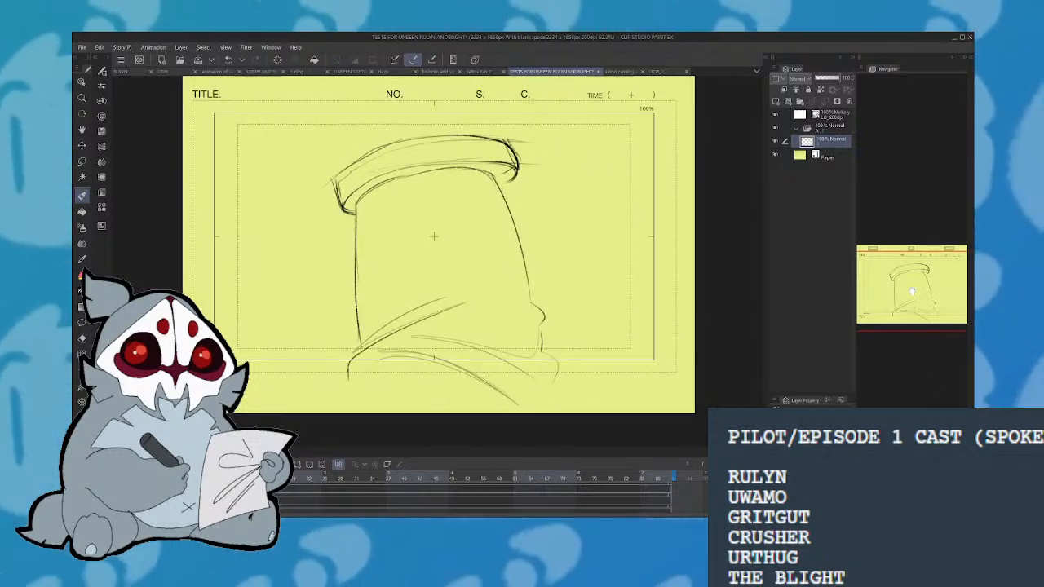
Darken the line along the back of the head and mark the shadow edge beneath the hat brim
scroll(717, 252, up, 1)
mouse_move(361, 357)
mouse_down()
mouse_move(356, 204)
mouse_move(398, 181)
mouse_up()
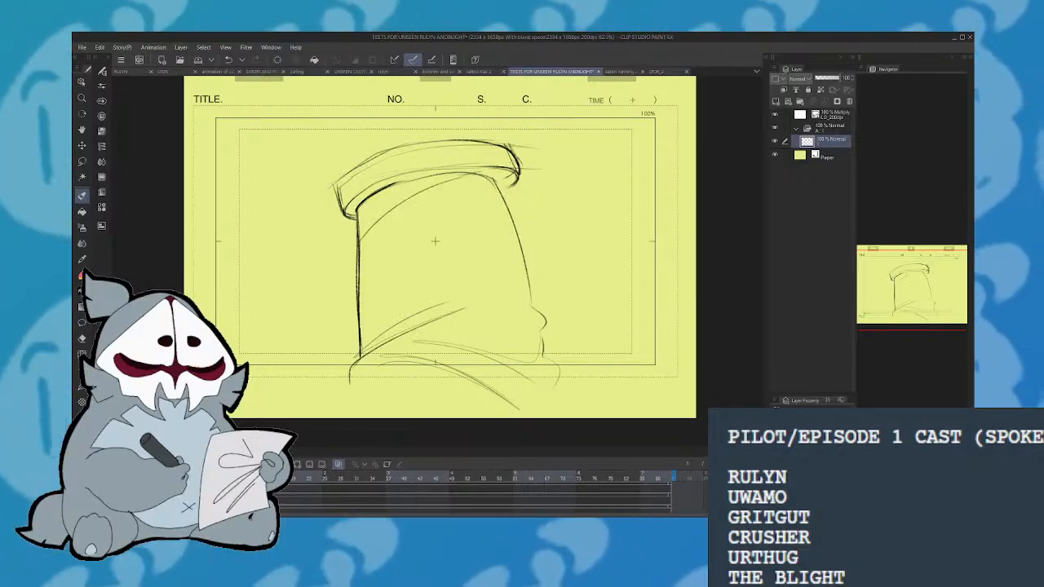
mouse_move(358, 367)
mouse_down()
mouse_move(395, 372)
mouse_move(486, 417)
mouse_up()
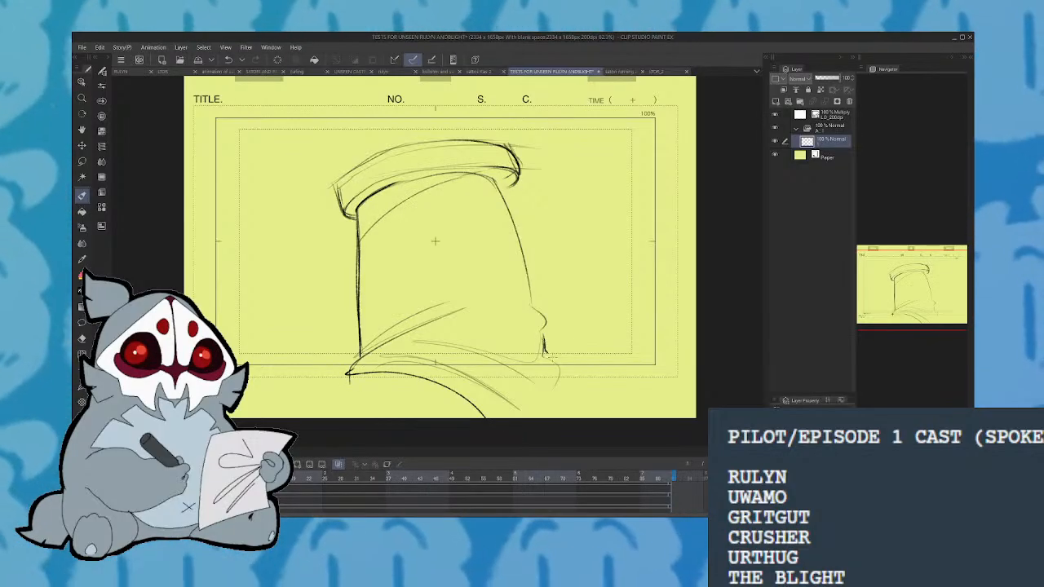
drag(543, 337, 553, 412)
drag(548, 365, 554, 417)
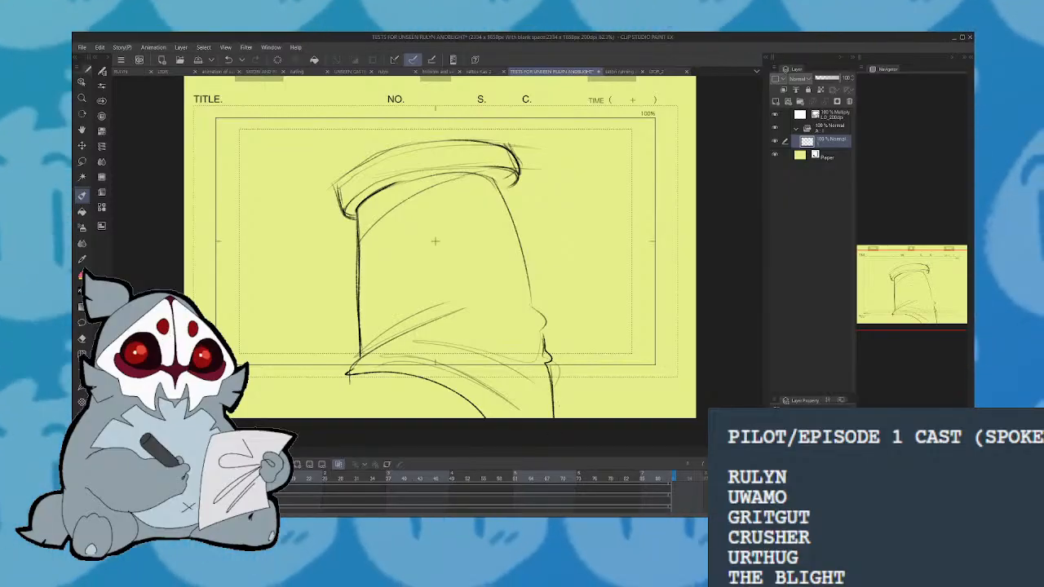
key(h)
key(ctrl+z)
key(ctrl+z)
key(ctrl+z)
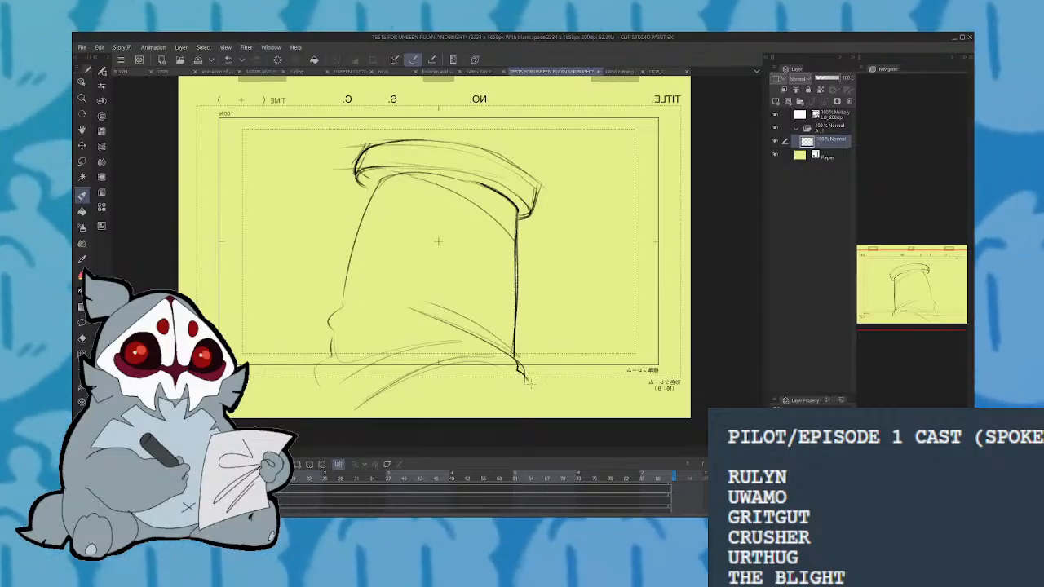
Draw the body outline below the collar, with a pointed notch at the back and a curved line down the front
drag(528, 381, 462, 418)
drag(325, 364, 329, 416)
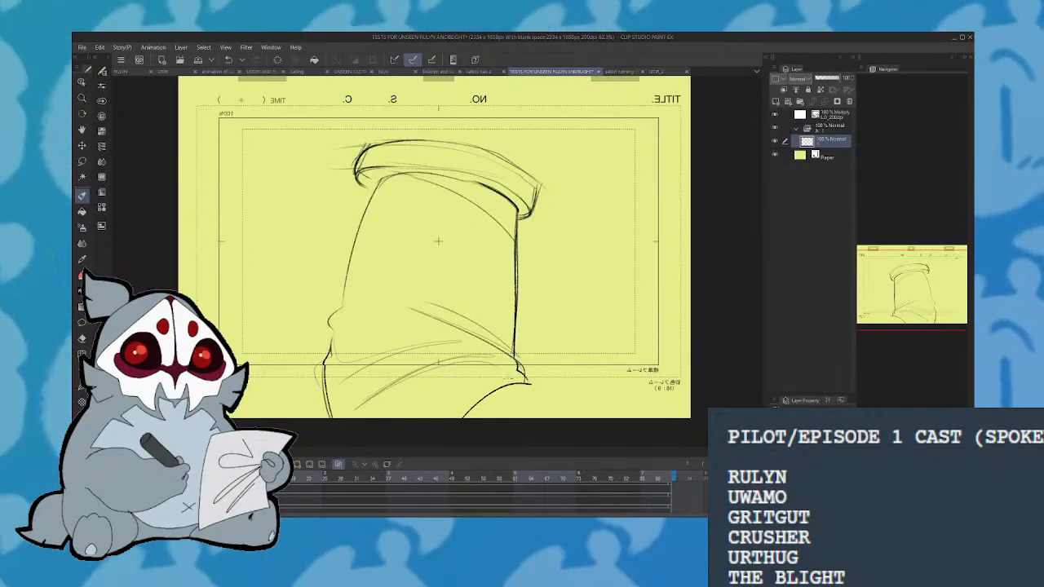
mouse_move(517, 369)
mouse_down()
mouse_move(537, 381)
mouse_move(463, 420)
mouse_up()
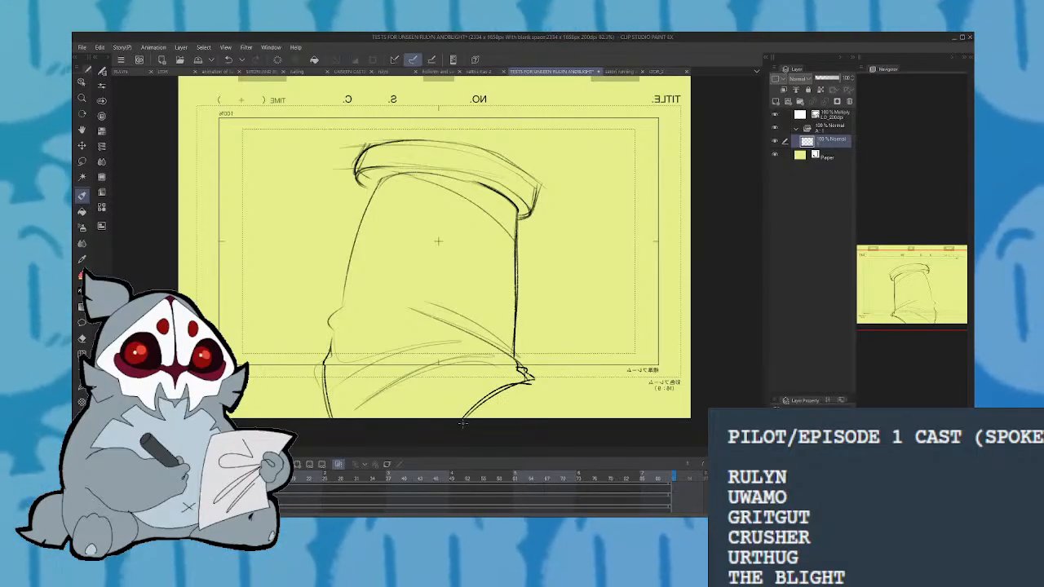
key(h)
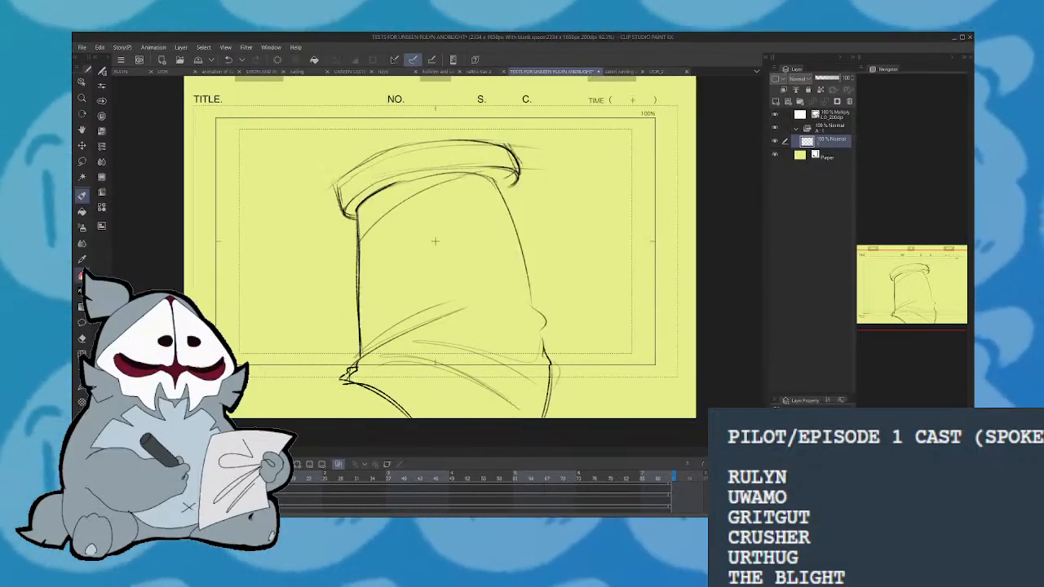
Fill the brim's underside and the shadow area beneath the hat with black
click(399, 191)
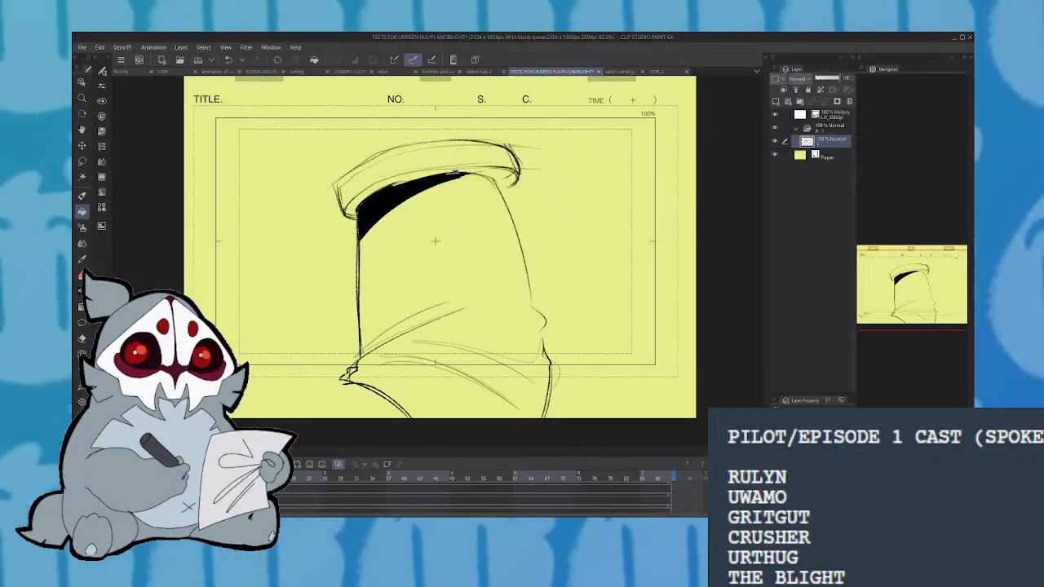
click(440, 171)
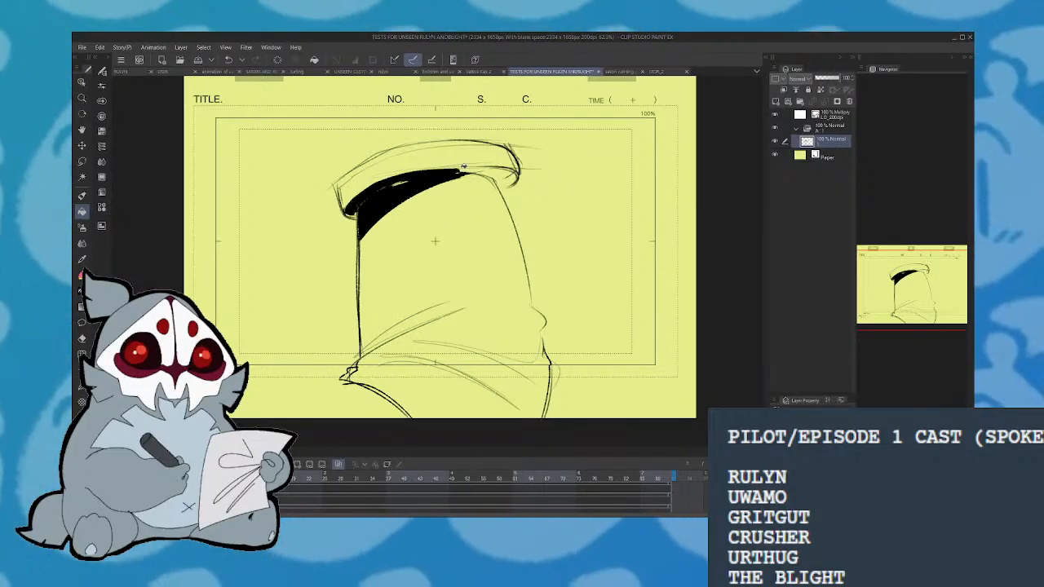
click(463, 166)
click(507, 176)
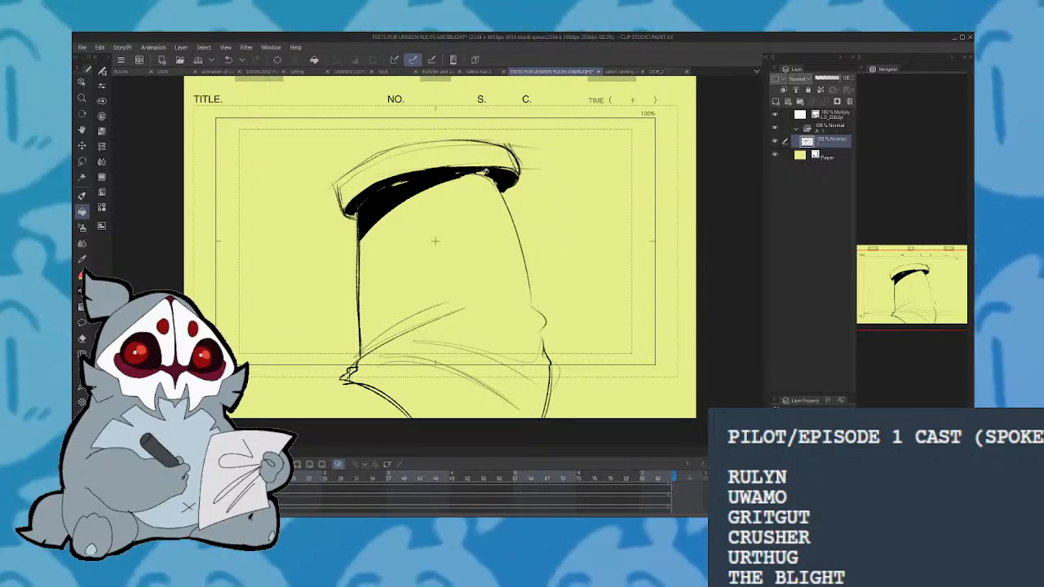
Extend the black shadow beneath the hat brim with diagonal strokes along its lower edge at the back of the head
click(83, 197)
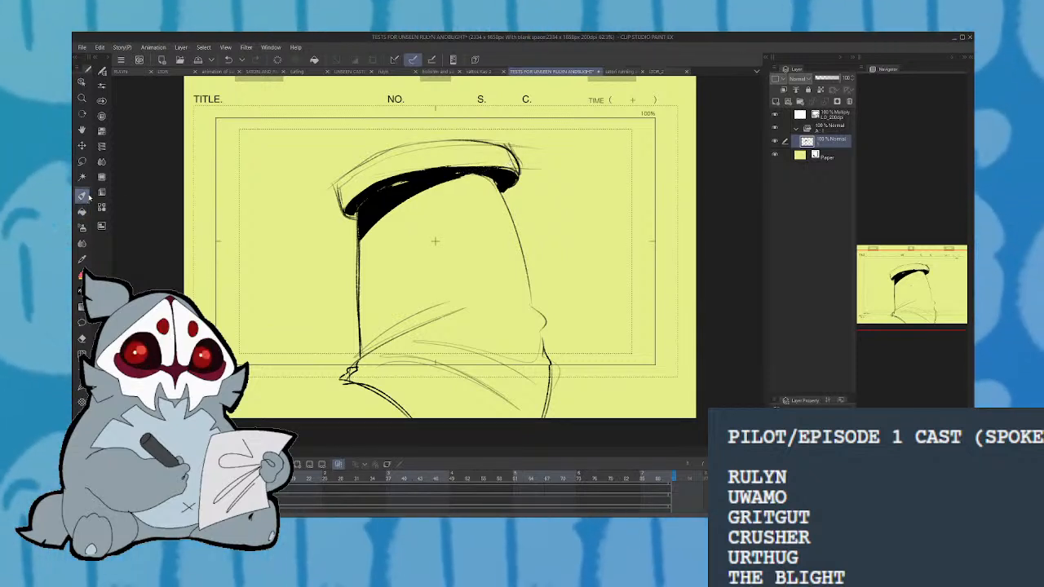
drag(361, 247, 405, 209)
drag(365, 252, 443, 183)
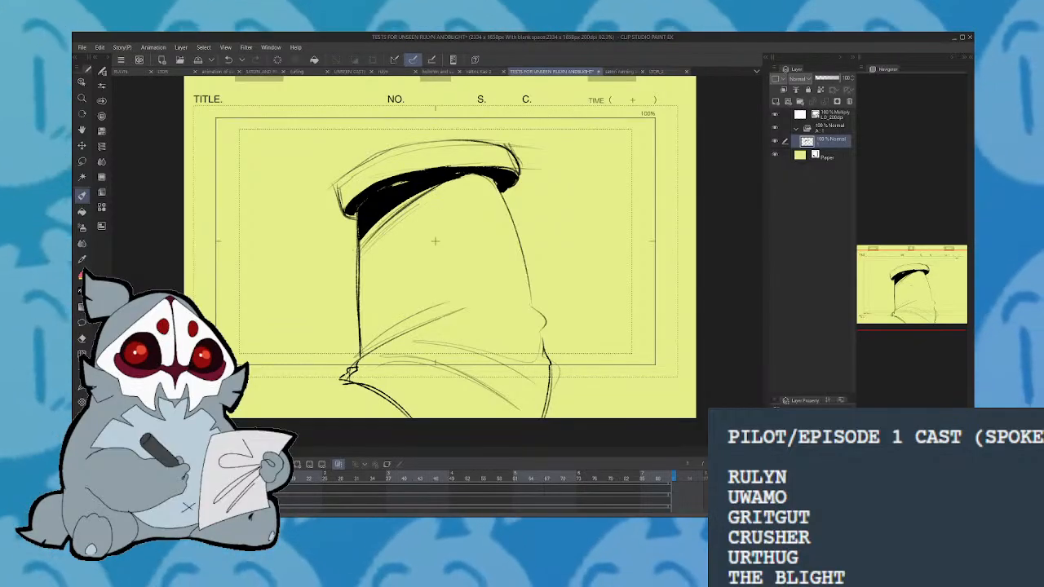
drag(354, 258, 381, 228)
mouse_move(359, 256)
mouse_down()
mouse_move(460, 169)
mouse_move(360, 230)
mouse_up()
key(ctrl+z)
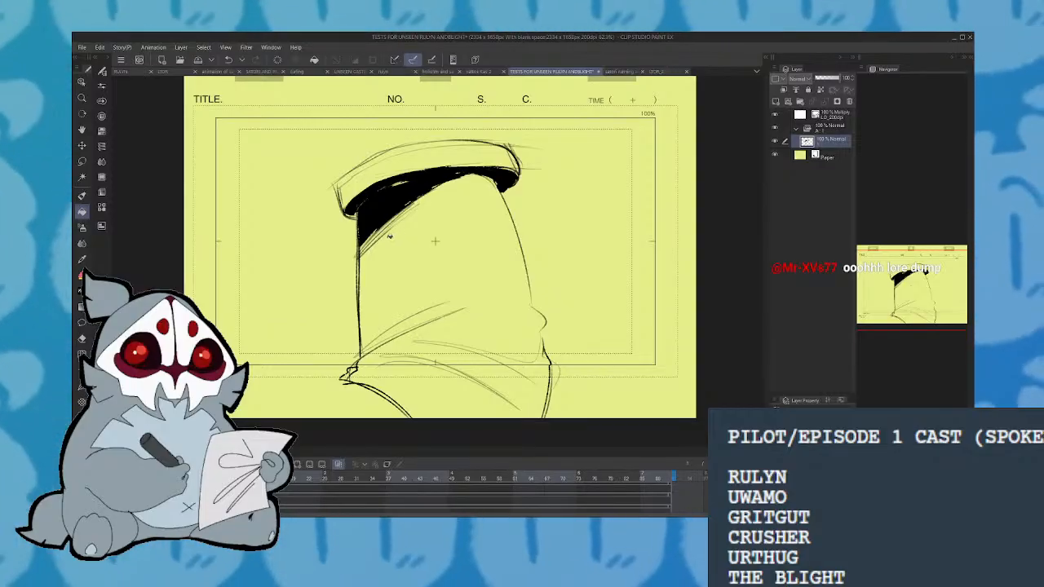
Darken the brim's upper edge and draw a domed hat crown with a small knob on top
click(922, 508)
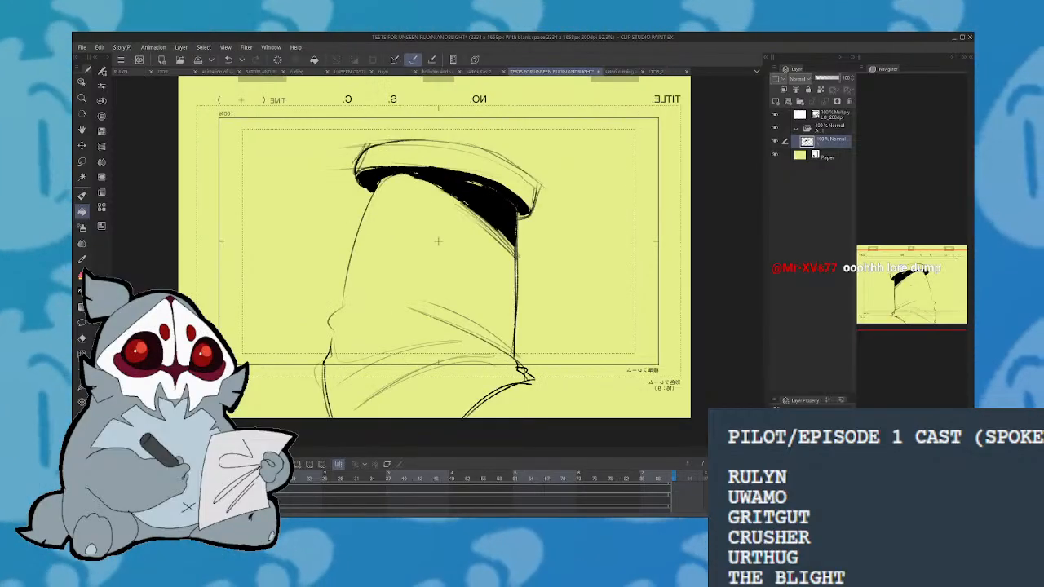
drag(888, 298, 890, 301)
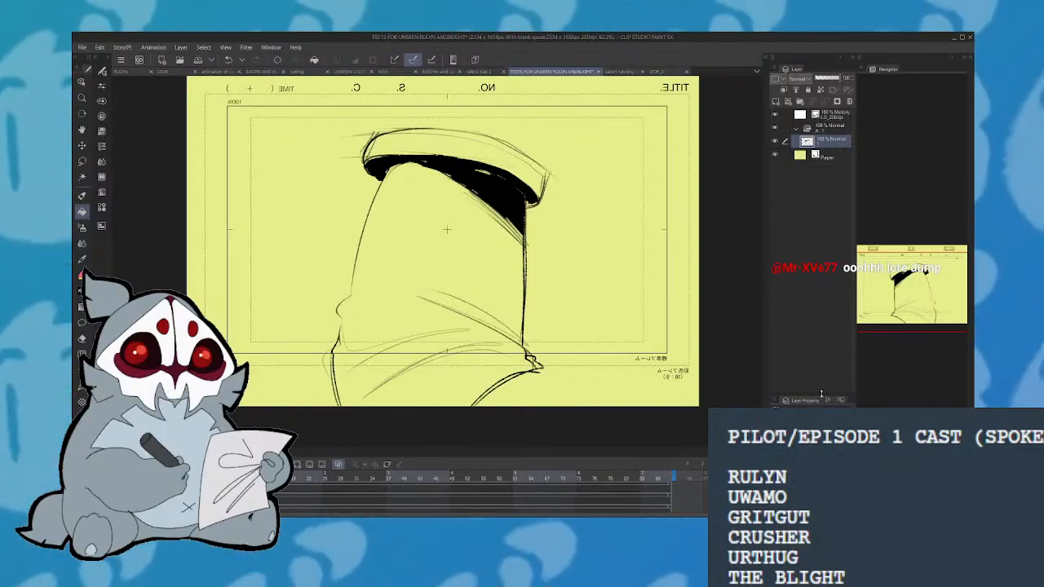
click(922, 507)
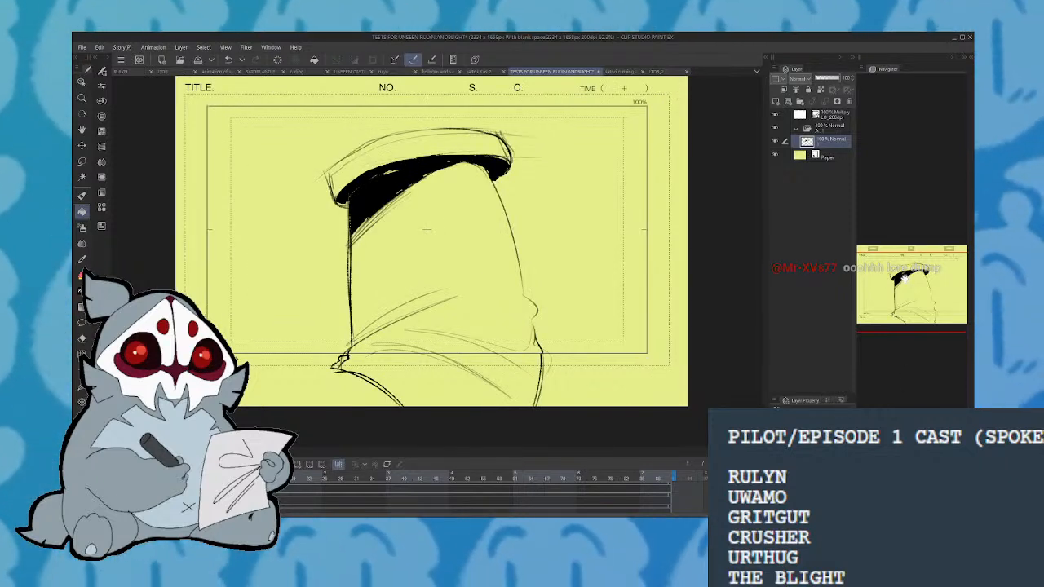
drag(904, 279, 911, 275)
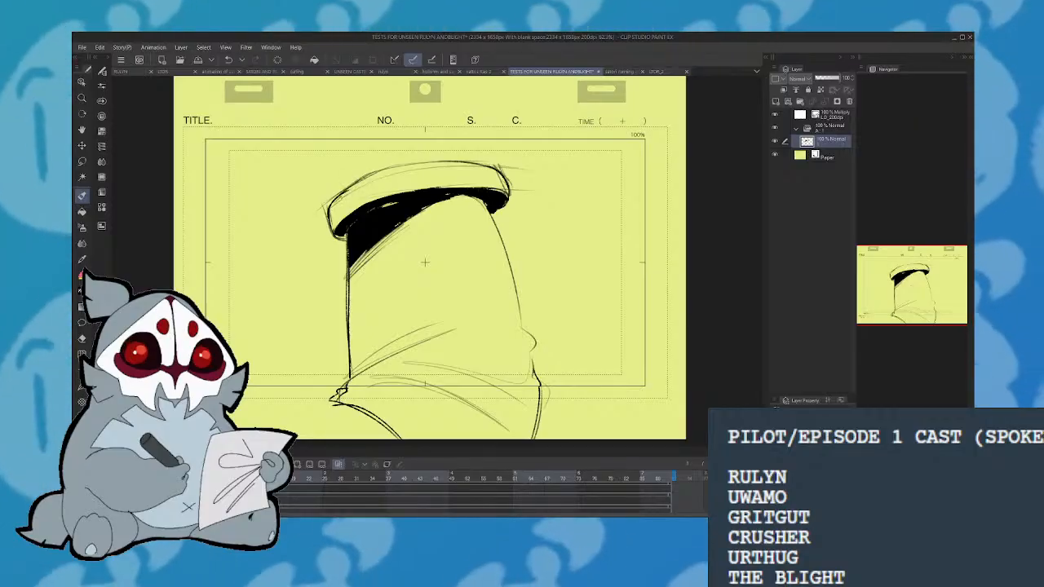
drag(404, 163, 478, 162)
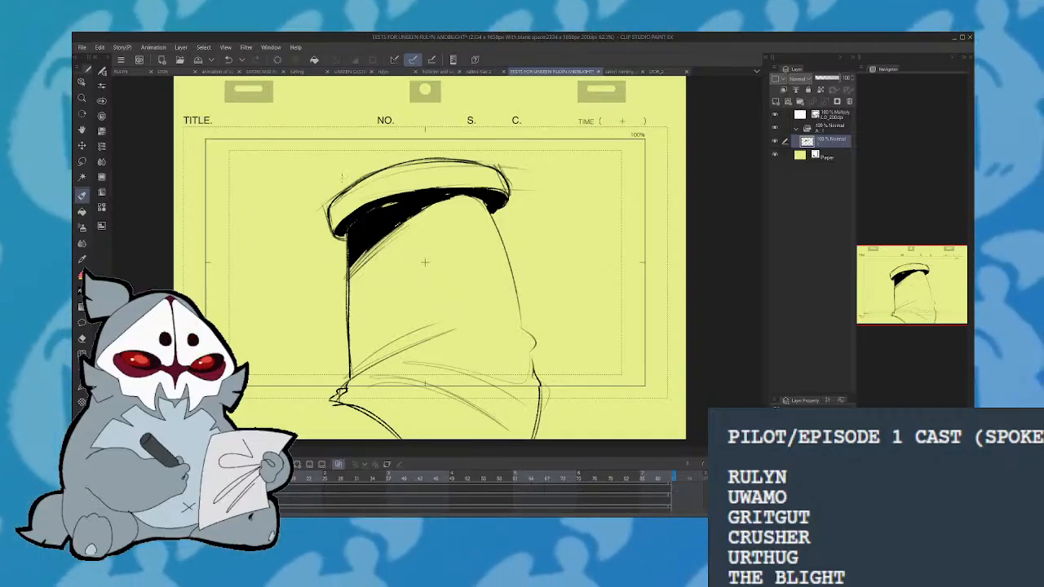
mouse_move(346, 191)
mouse_down()
mouse_move(359, 161)
mouse_move(420, 131)
mouse_move(463, 136)
mouse_move(486, 164)
mouse_up()
drag(355, 169, 415, 135)
mouse_move(341, 194)
mouse_down()
mouse_move(399, 130)
mouse_move(415, 136)
mouse_up()
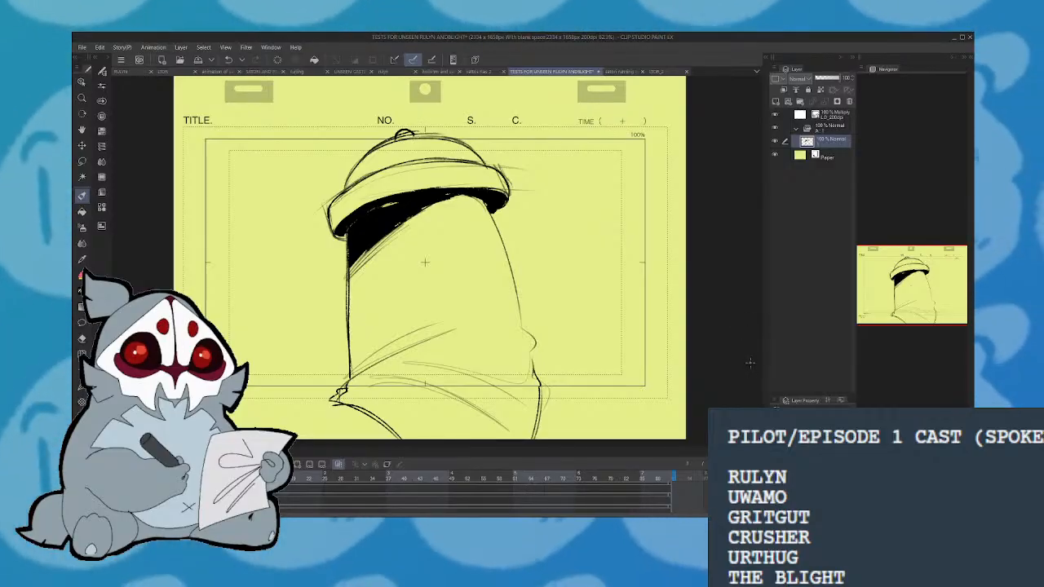
Refine the crown's curve in a mirrored view, and thicken the outlines and back shading of the crown and brim
click(951, 510)
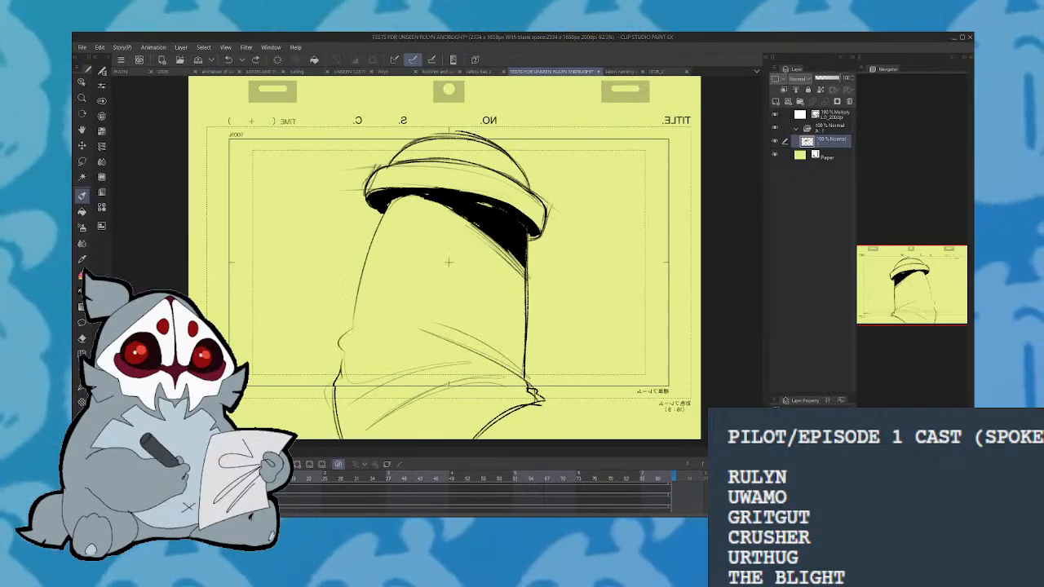
mouse_move(464, 128)
mouse_down()
mouse_move(510, 139)
mouse_move(465, 135)
mouse_move(531, 188)
mouse_up()
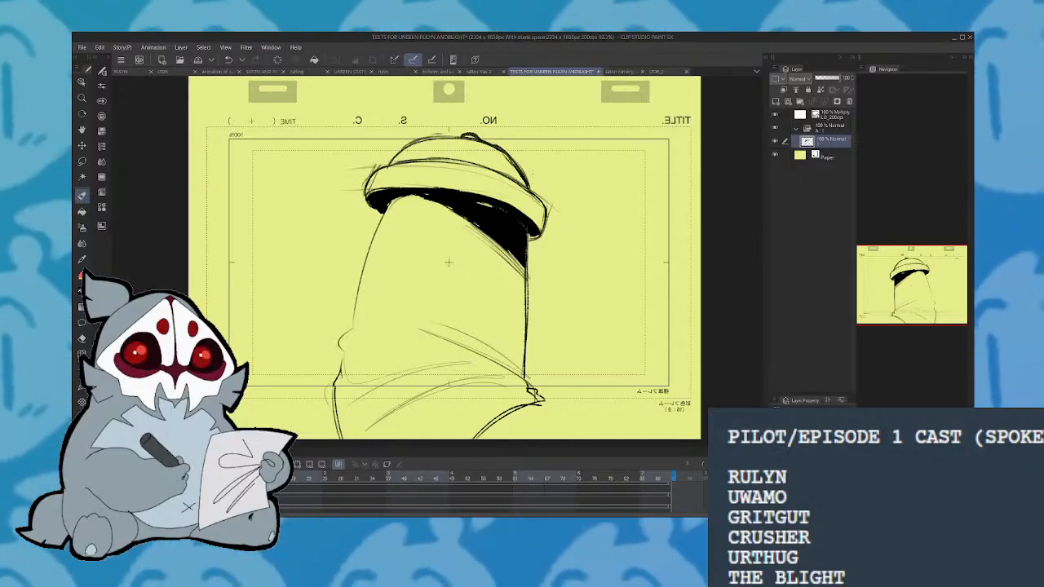
key(h)
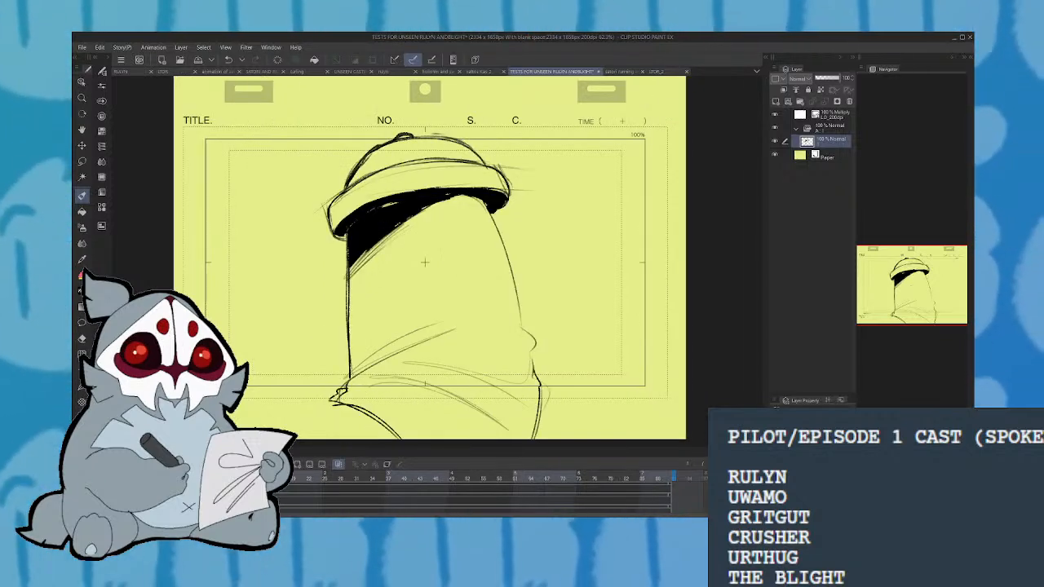
mouse_move(367, 155)
mouse_down()
mouse_move(443, 137)
mouse_move(482, 162)
mouse_up()
drag(428, 137, 456, 144)
mouse_move(364, 157)
mouse_down()
mouse_move(346, 191)
mouse_move(354, 181)
mouse_up()
mouse_move(366, 176)
mouse_down()
mouse_move(348, 188)
mouse_move(335, 226)
mouse_up()
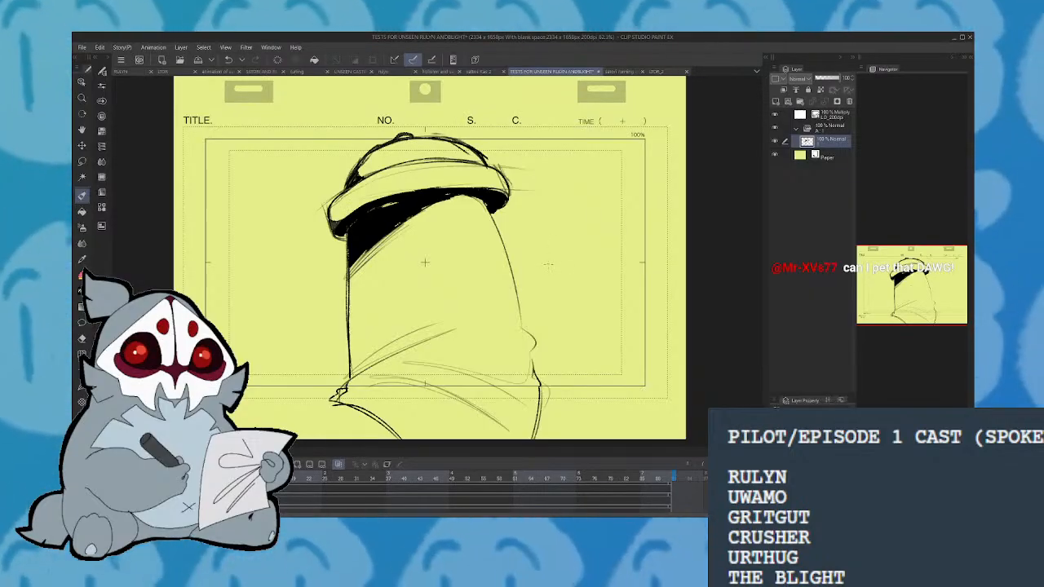
Draw pointed diagonal creases at the back of the head below the shadow, notching the outline between them
drag(916, 303, 918, 313)
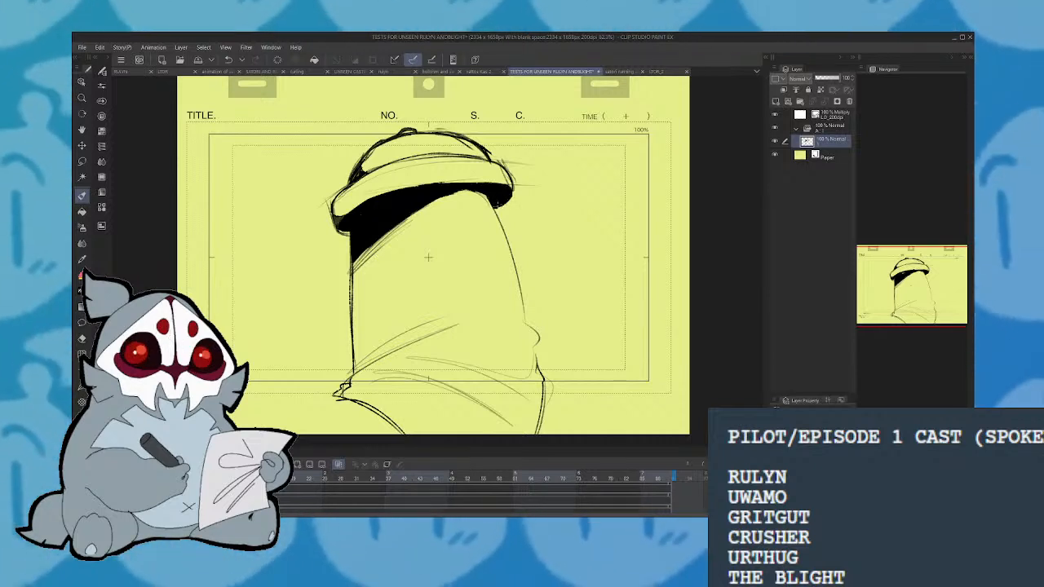
key(h)
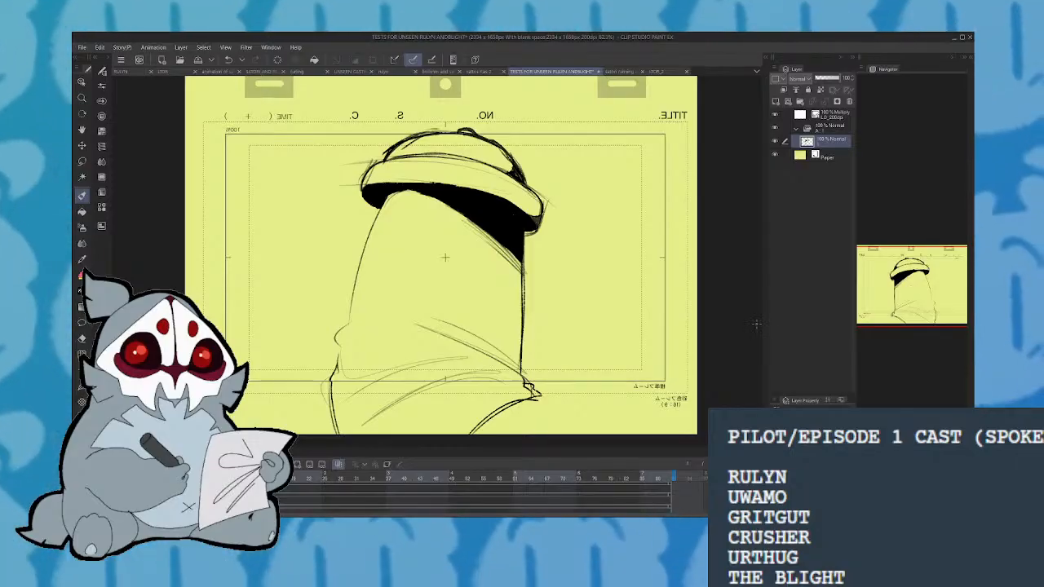
key(h)
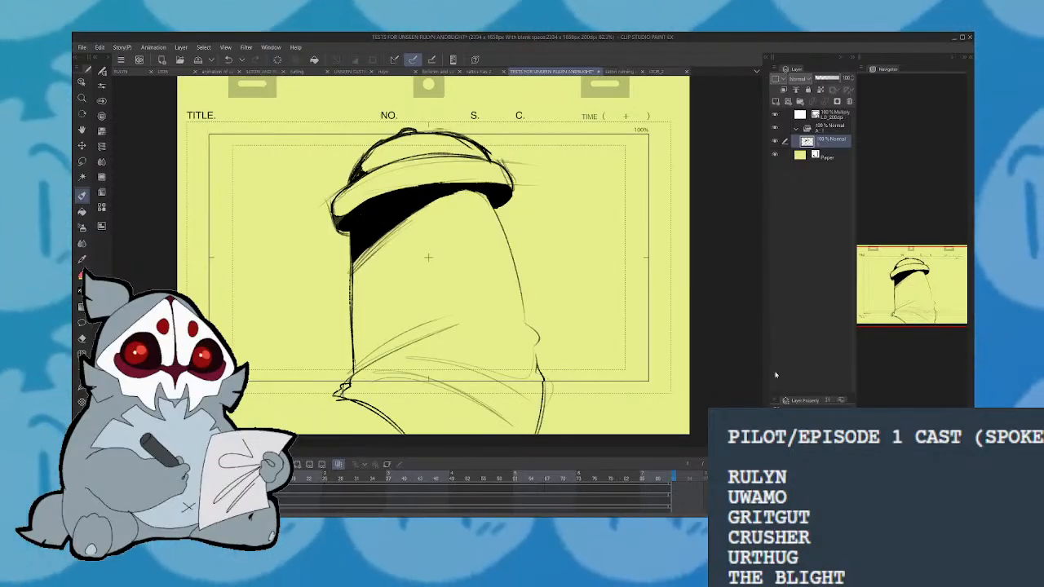
mouse_move(351, 288)
mouse_down()
mouse_move(391, 245)
mouse_move(361, 284)
mouse_move(386, 266)
mouse_up()
drag(348, 313, 360, 292)
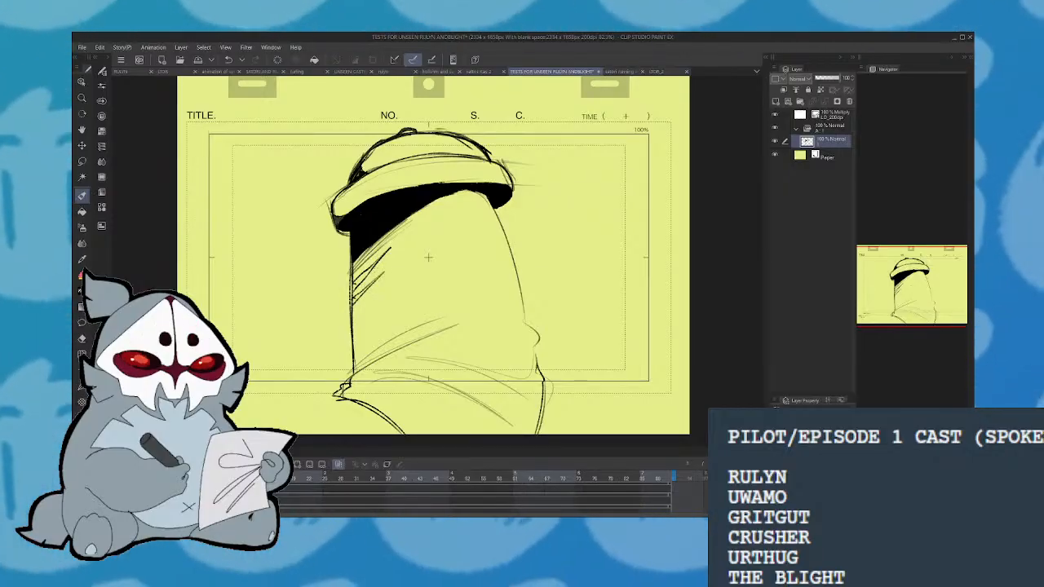
key(h)
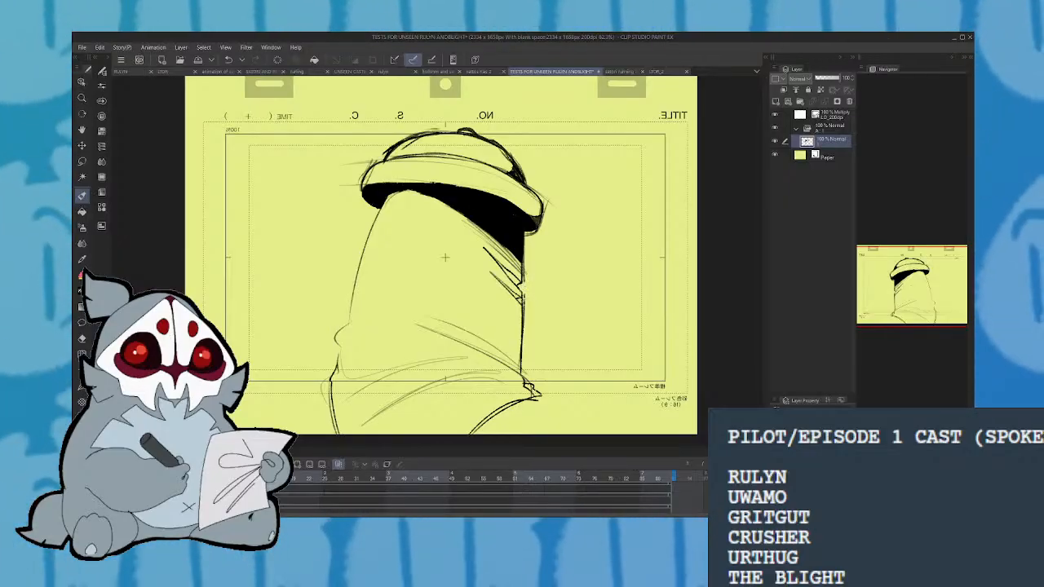
drag(523, 297, 524, 306)
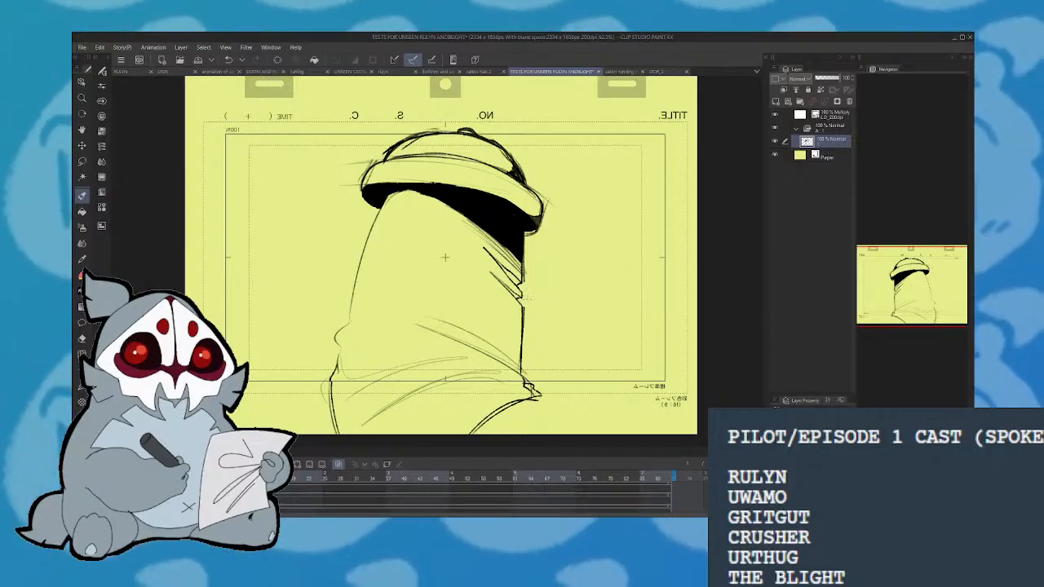
Fill the creases at the back of the head with black and add another dark crease below them
key(h)
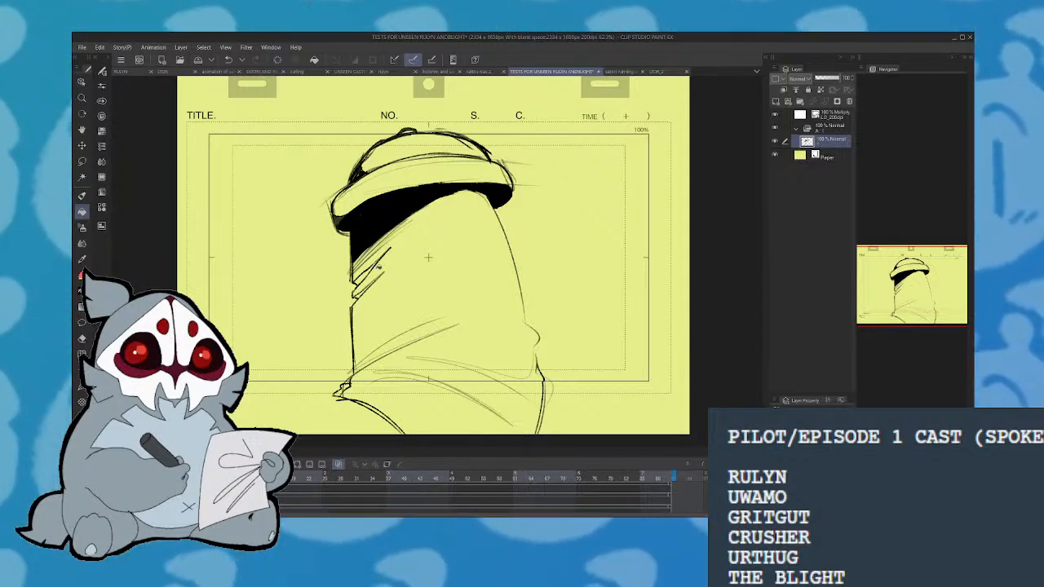
drag(377, 281, 356, 297)
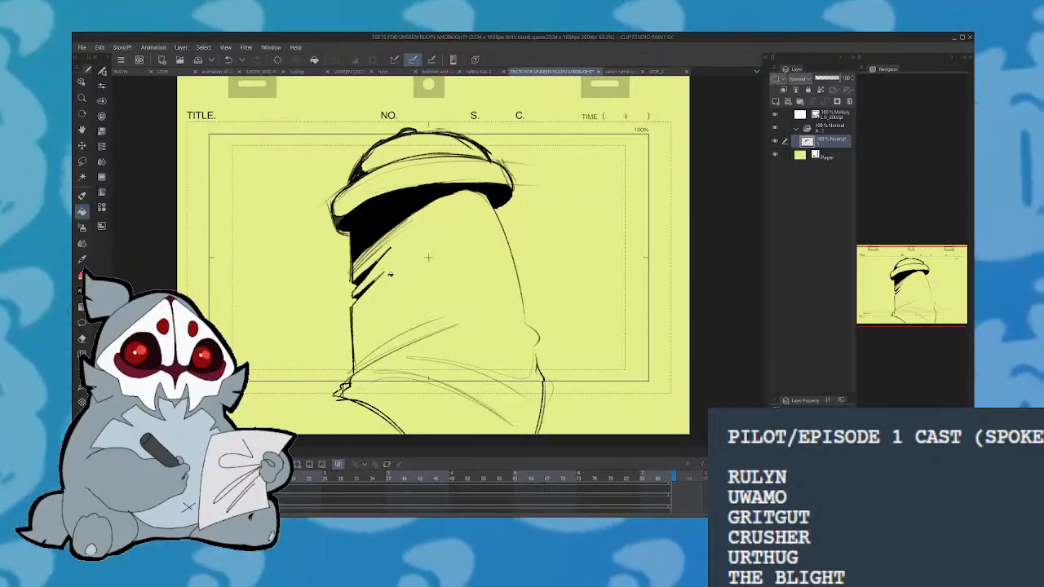
click(82, 196)
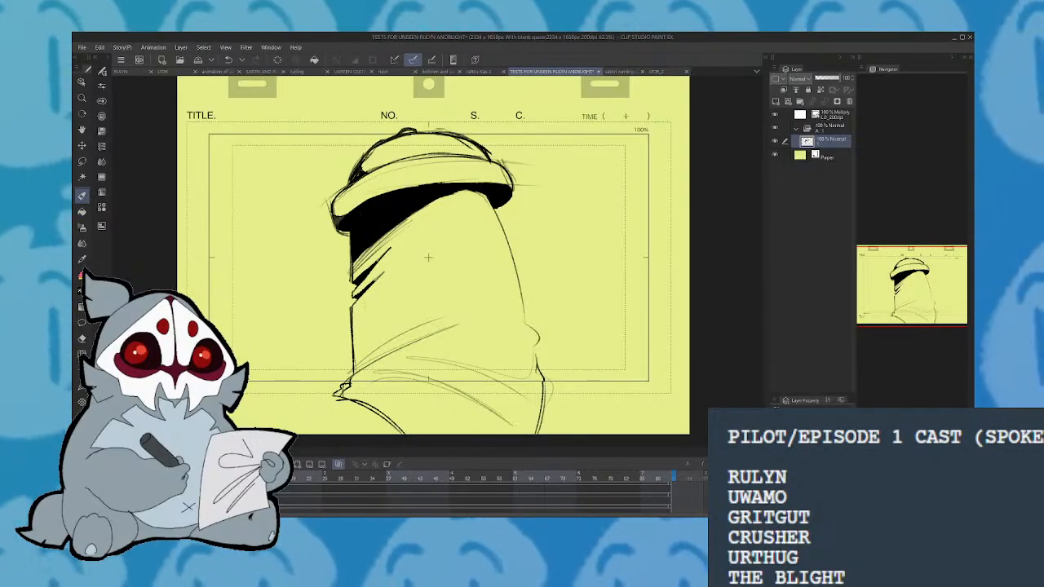
mouse_move(352, 317)
mouse_down()
mouse_move(369, 298)
mouse_move(354, 315)
mouse_up()
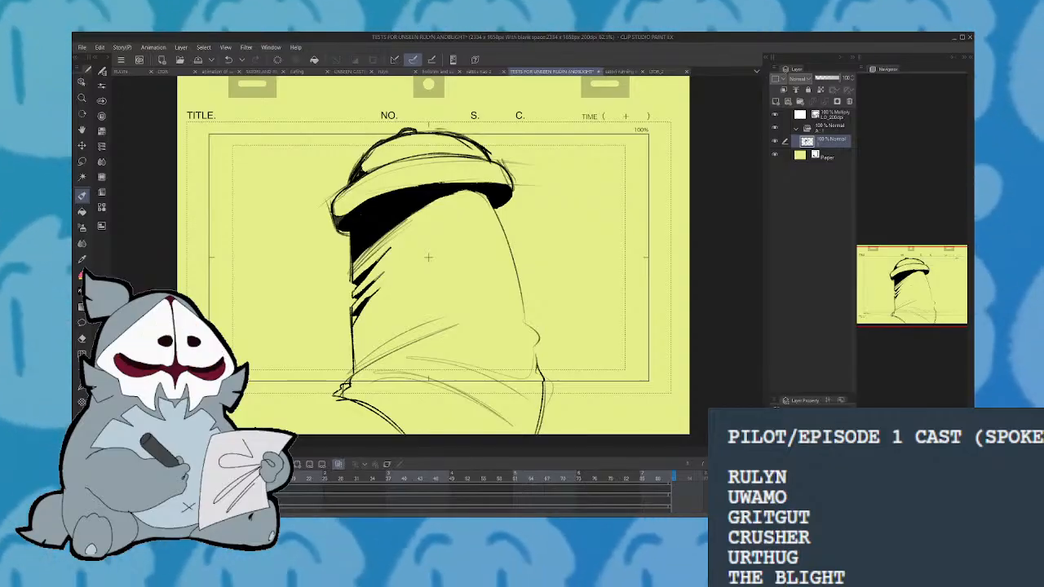
Add a longer pointed crease directly below the brim shadow, fill it with black, and clean up the back outline
key(h)
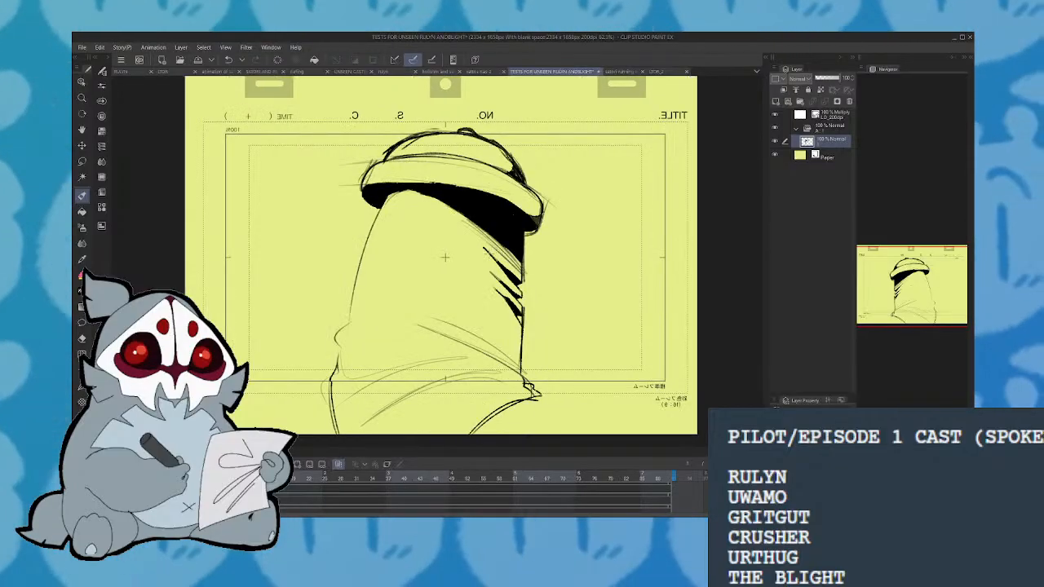
drag(471, 235, 492, 253)
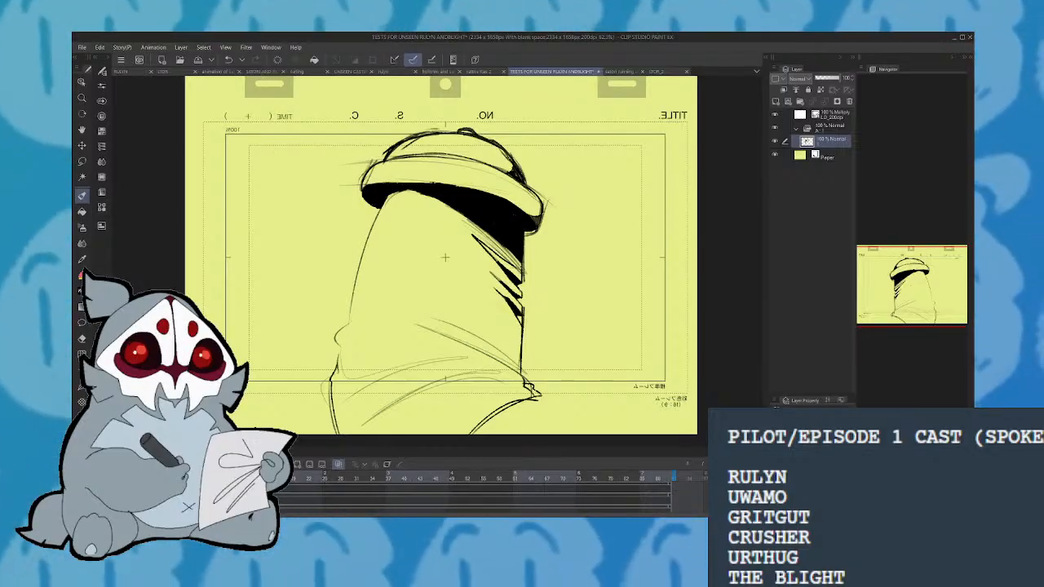
click(82, 212)
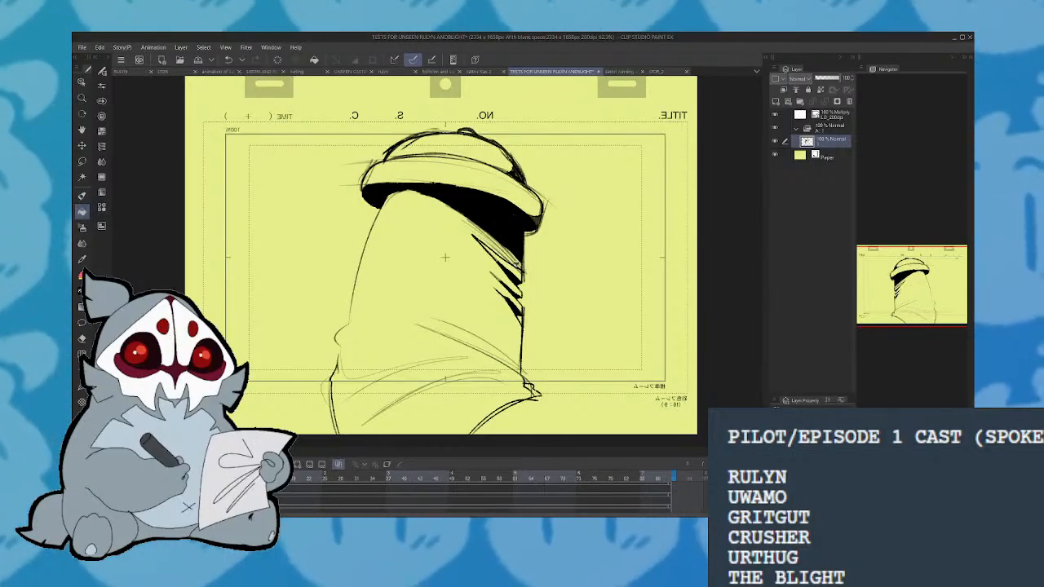
click(516, 267)
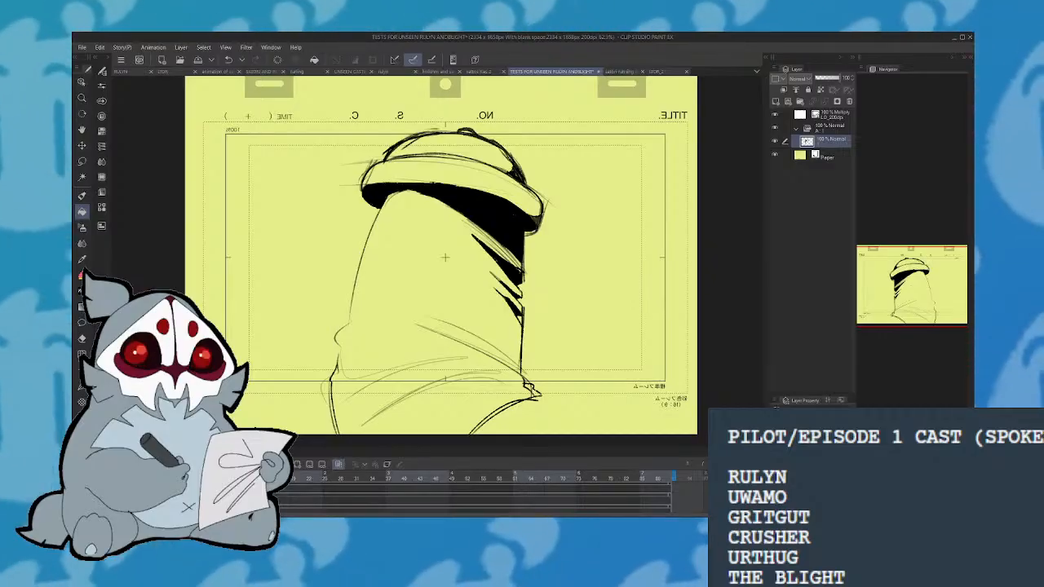
key(h)
click(82, 196)
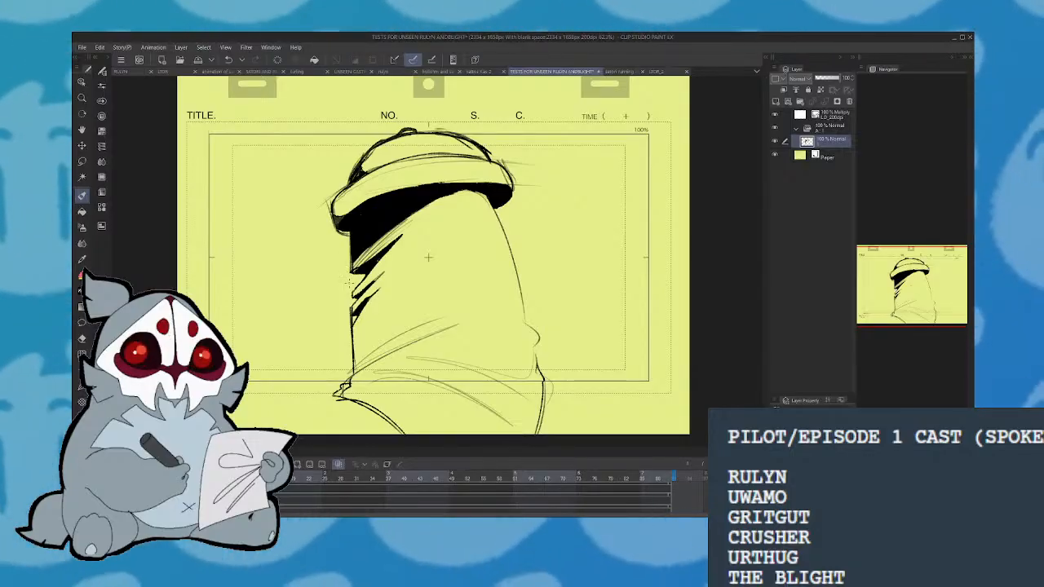
key(h)
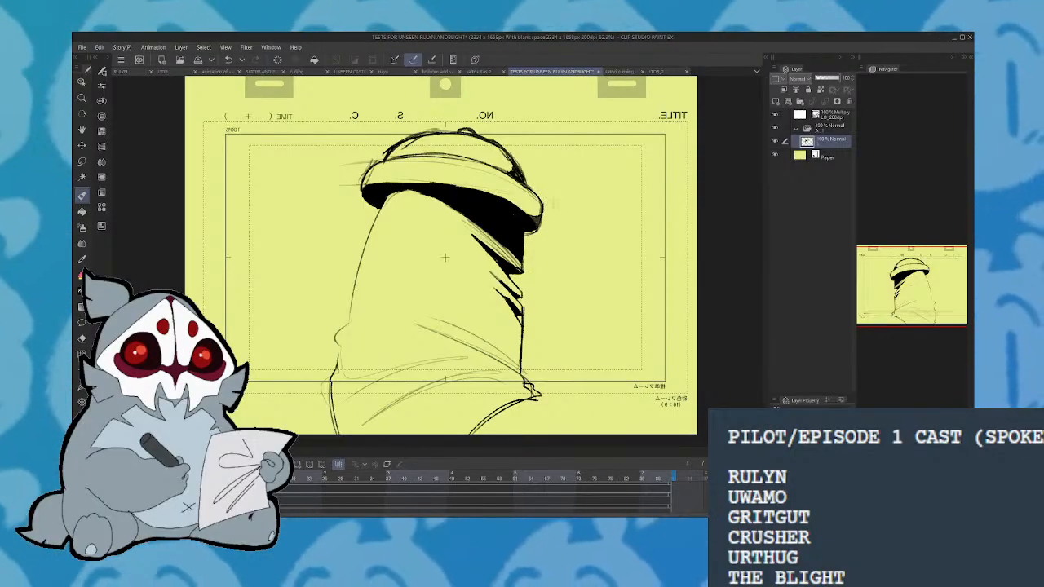
key(h)
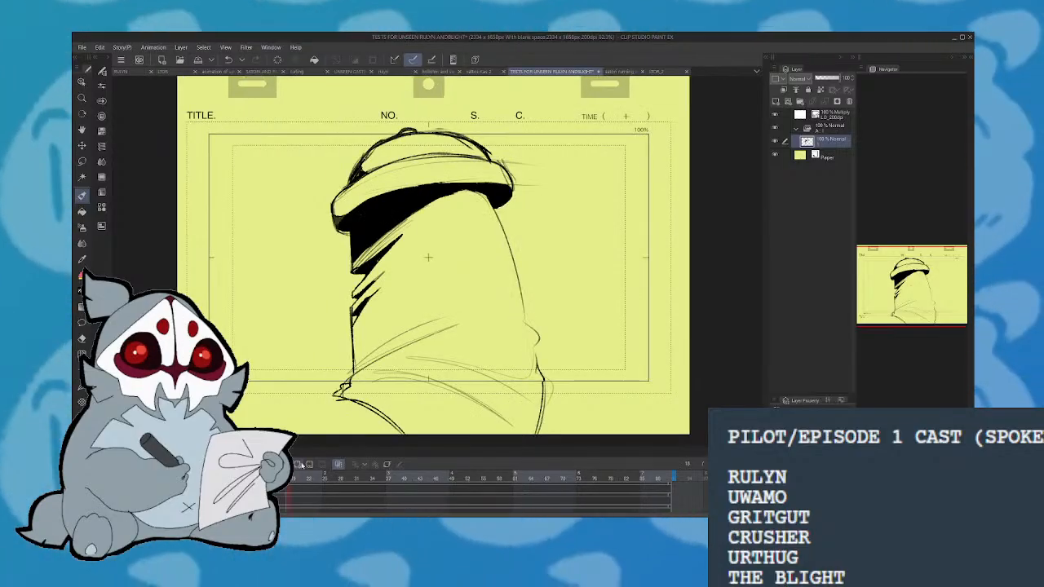
Add a new animation cel and redraw the hat's brim and crown over the onion skin, extending the brim's front end outward
click(304, 464)
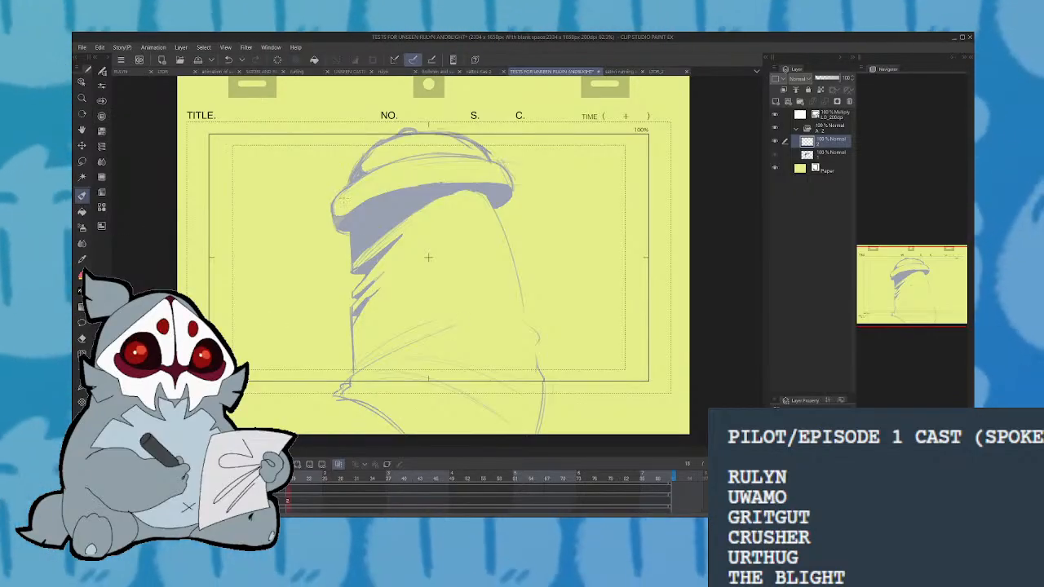
mouse_move(343, 198)
mouse_down()
mouse_move(339, 225)
mouse_move(405, 157)
mouse_move(507, 154)
mouse_up()
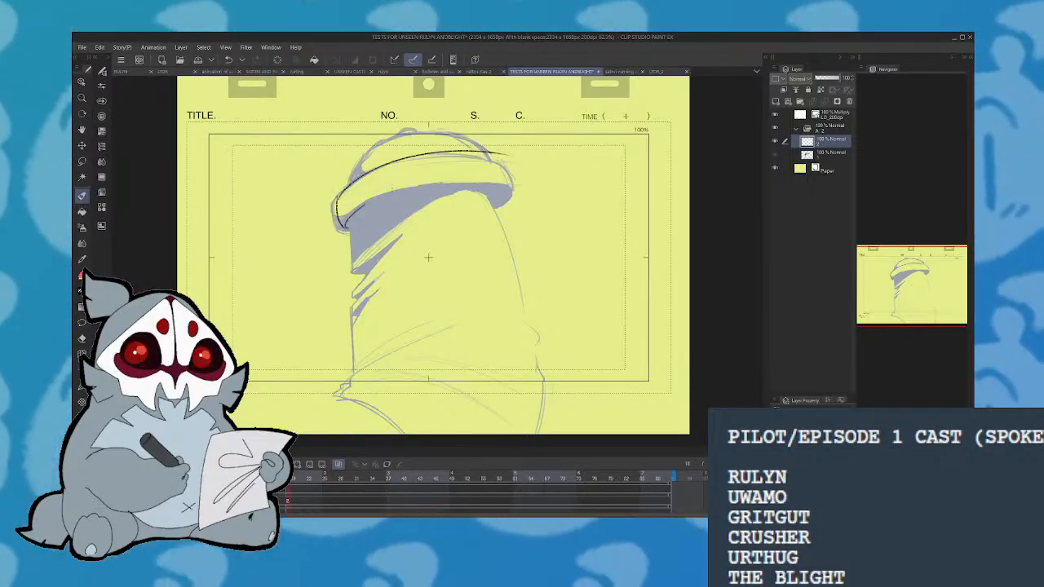
mouse_move(363, 206)
mouse_down()
mouse_move(532, 181)
mouse_move(504, 207)
mouse_up()
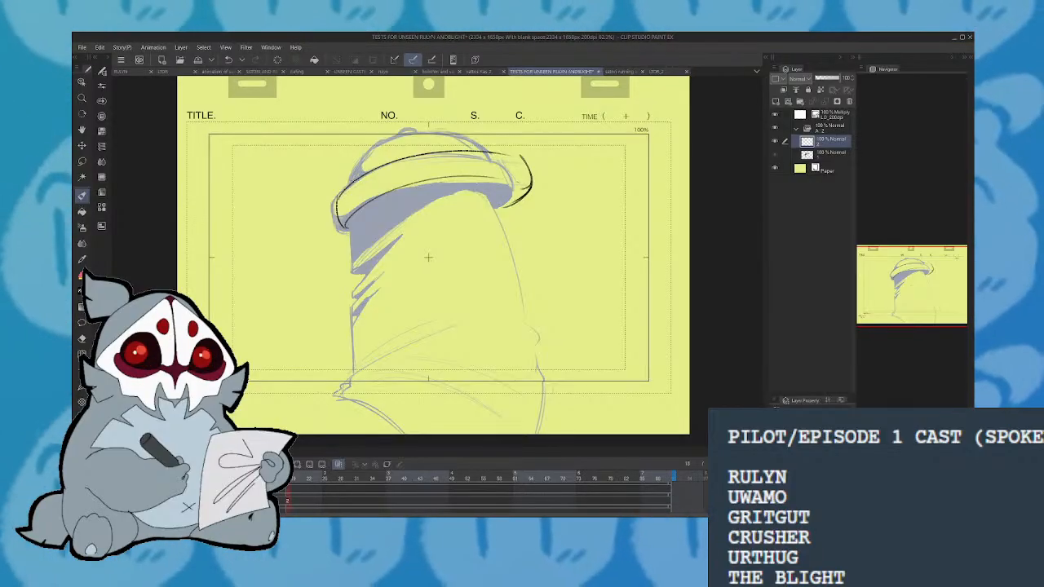
mouse_move(351, 181)
mouse_down()
mouse_move(382, 142)
mouse_move(437, 129)
mouse_move(504, 152)
mouse_move(462, 135)
mouse_move(378, 144)
mouse_move(346, 184)
mouse_move(398, 137)
mouse_move(454, 129)
mouse_up()
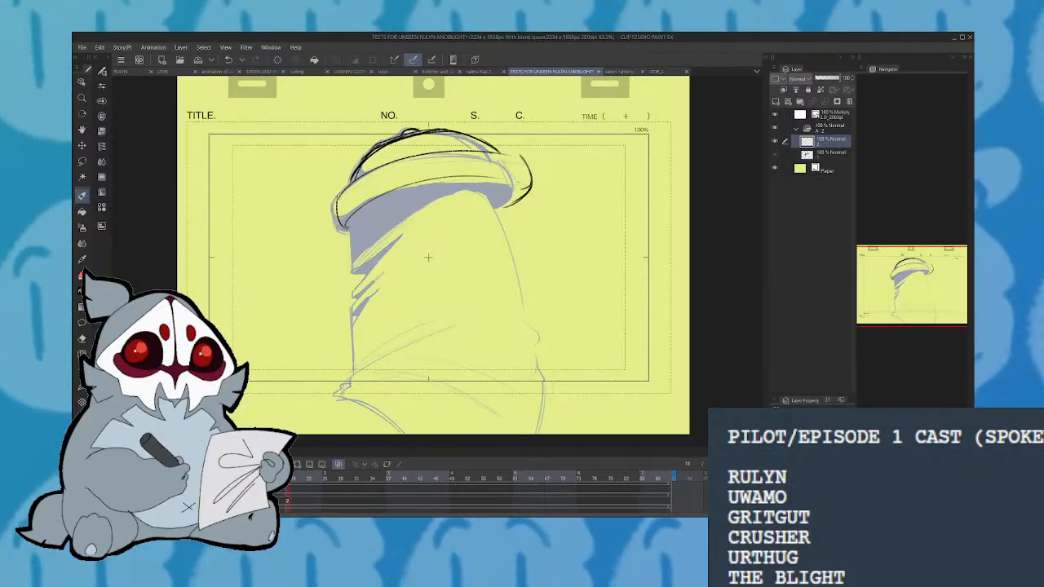
mouse_move(359, 230)
mouse_down()
mouse_move(346, 227)
mouse_move(359, 217)
mouse_move(352, 302)
mouse_up()
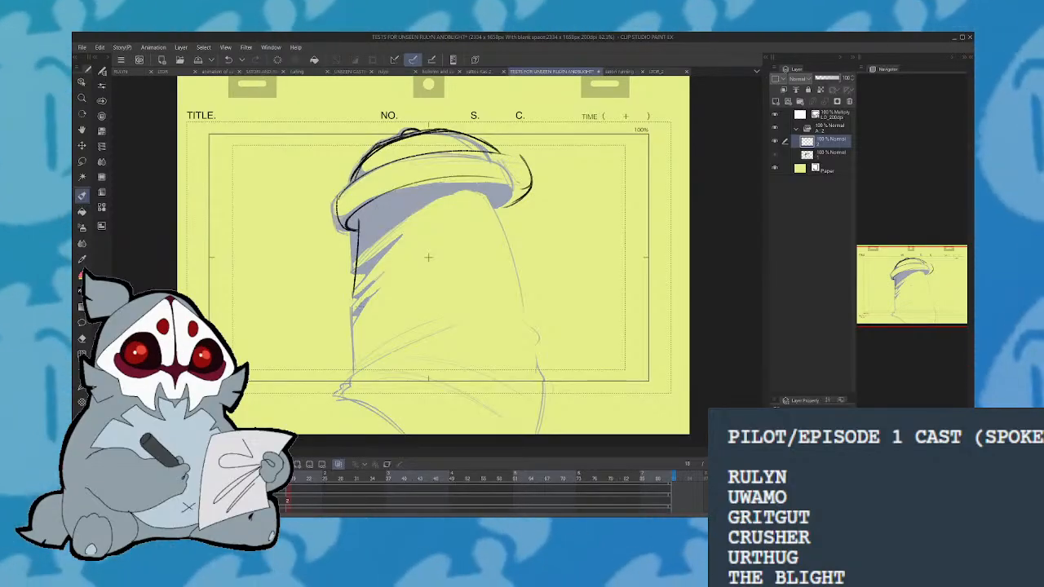
key(ctrl+z)
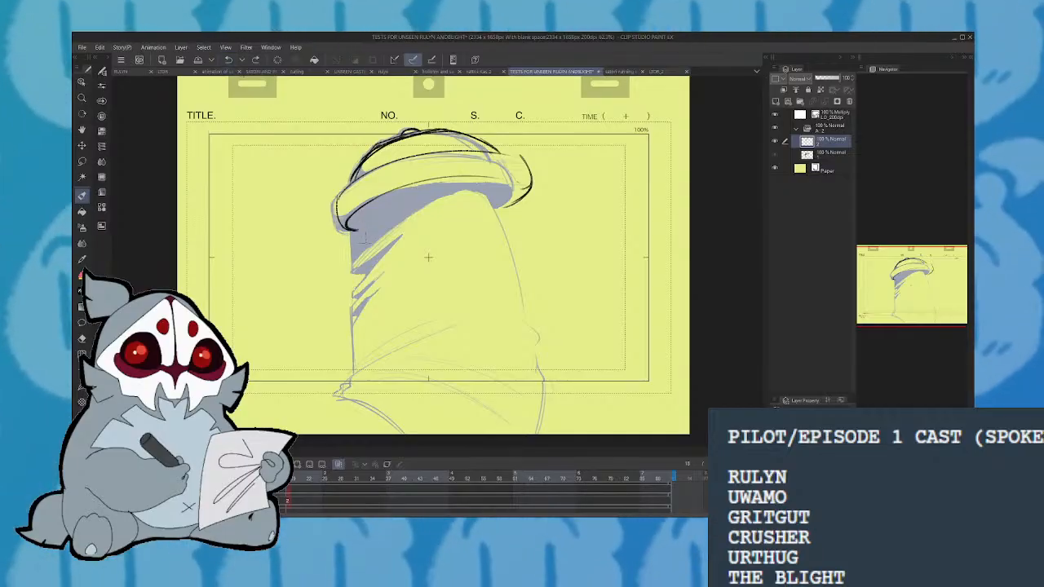
Draw the back outline under the brim and a series of long diagonal creases reaching across the head
mouse_move(361, 228)
mouse_down()
mouse_move(356, 278)
mouse_move(406, 239)
mouse_up()
drag(404, 241, 465, 212)
drag(356, 290, 385, 267)
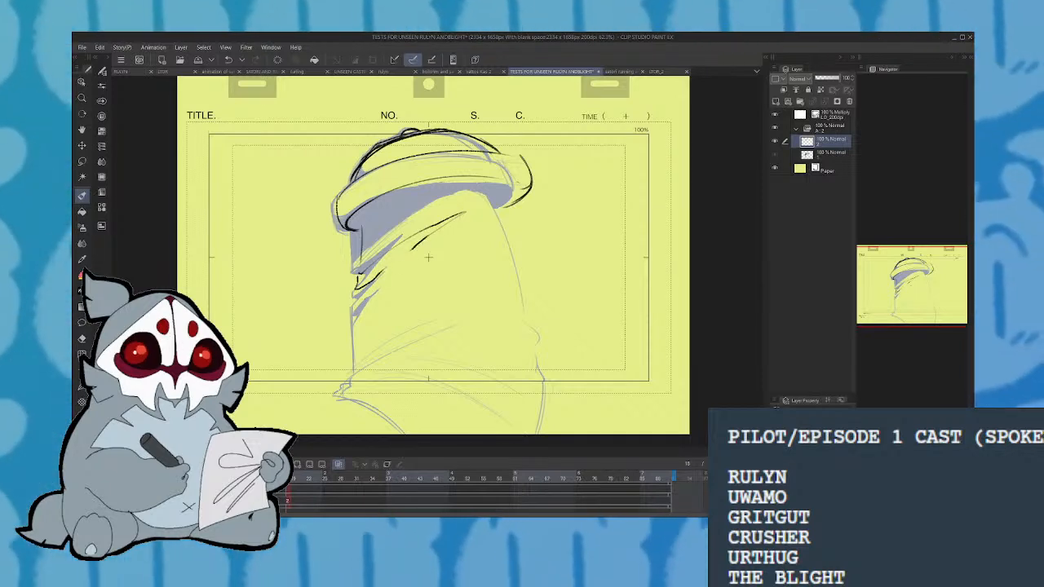
mouse_move(354, 312)
mouse_down()
mouse_move(466, 228)
mouse_move(426, 270)
mouse_up()
drag(380, 296, 404, 284)
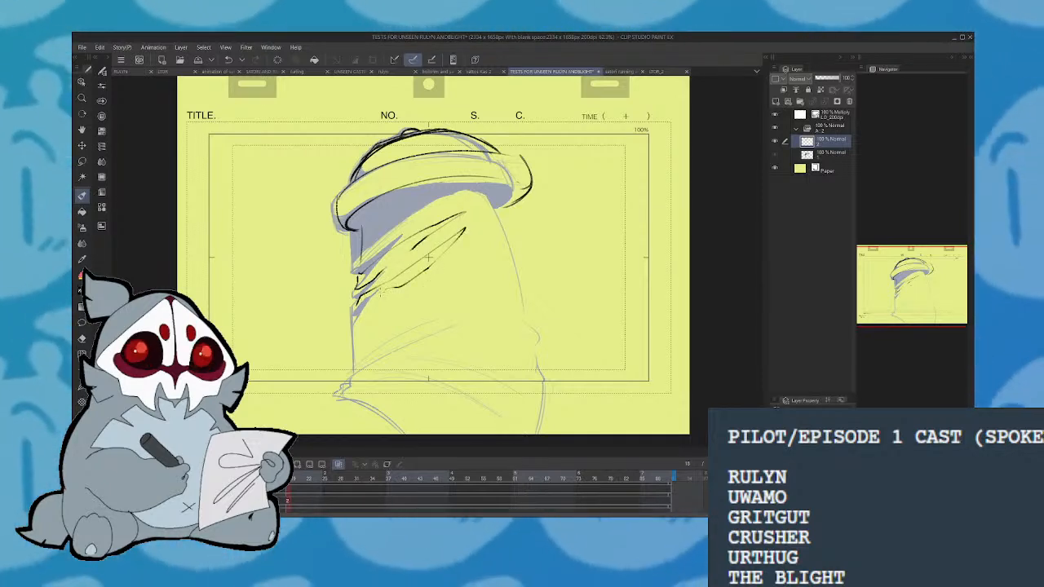
drag(354, 311, 418, 288)
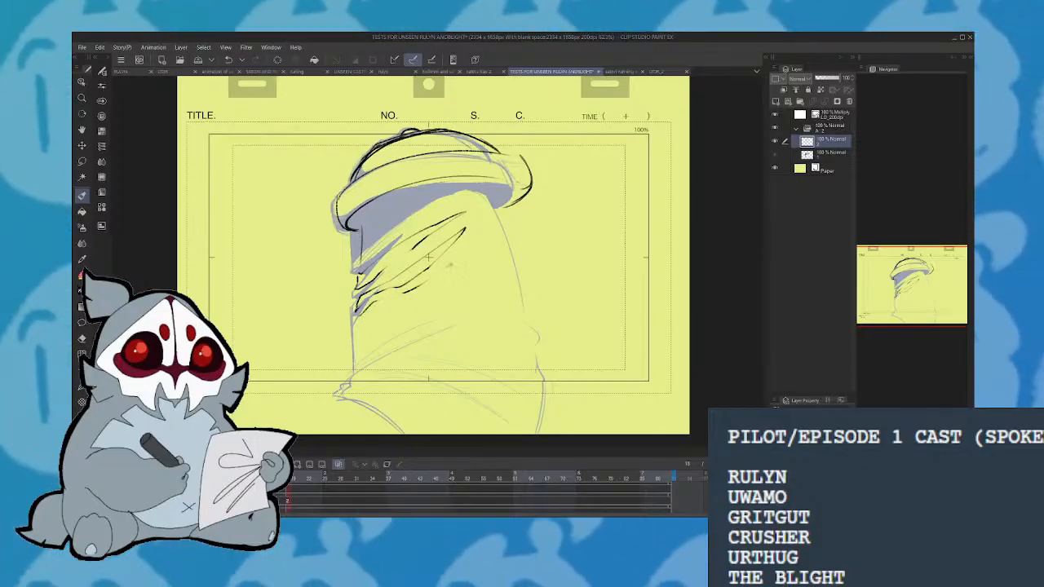
mouse_move(366, 312)
mouse_down()
mouse_move(394, 300)
mouse_move(366, 311)
mouse_up()
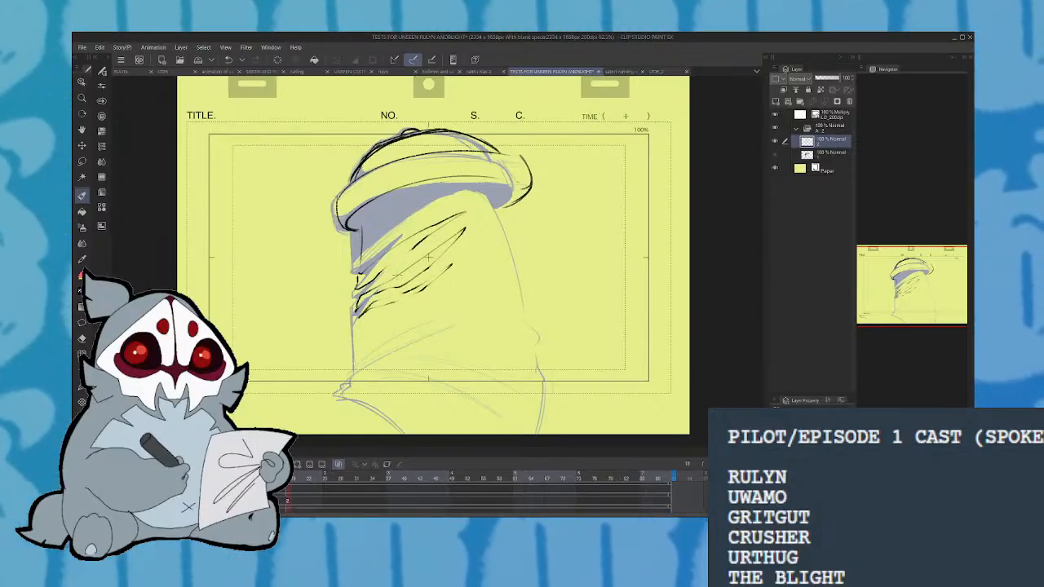
mouse_move(363, 233)
mouse_down()
mouse_move(359, 265)
mouse_move(364, 225)
mouse_up()
drag(357, 245, 362, 226)
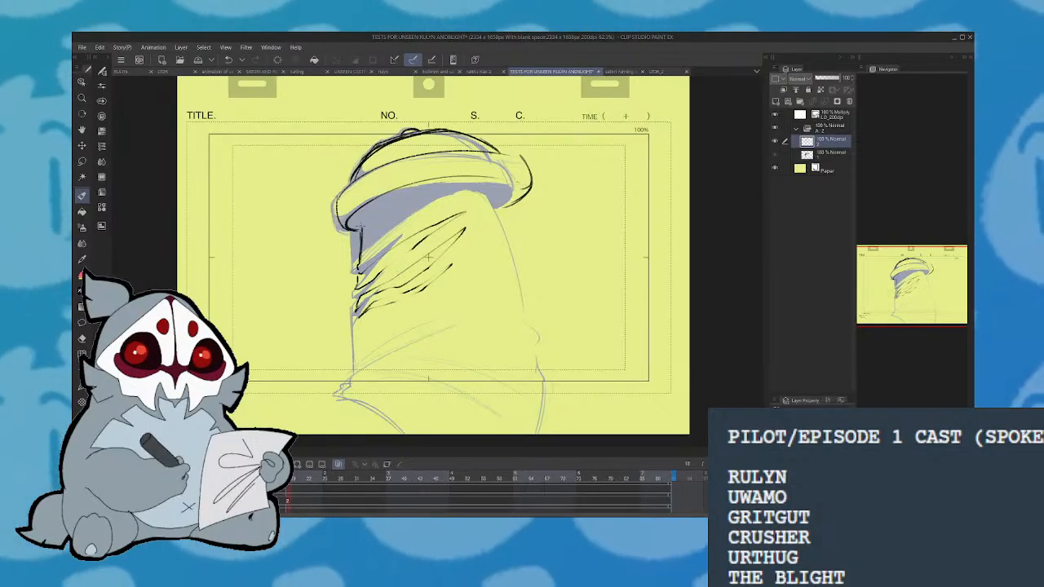
drag(511, 190, 527, 309)
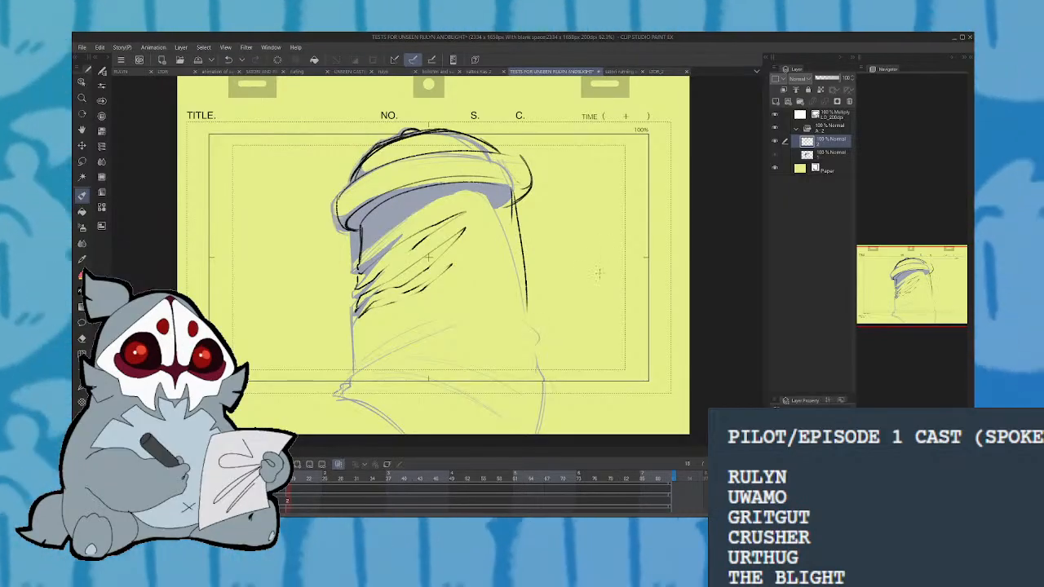
key(ctrl+z)
key(ctrl+z)
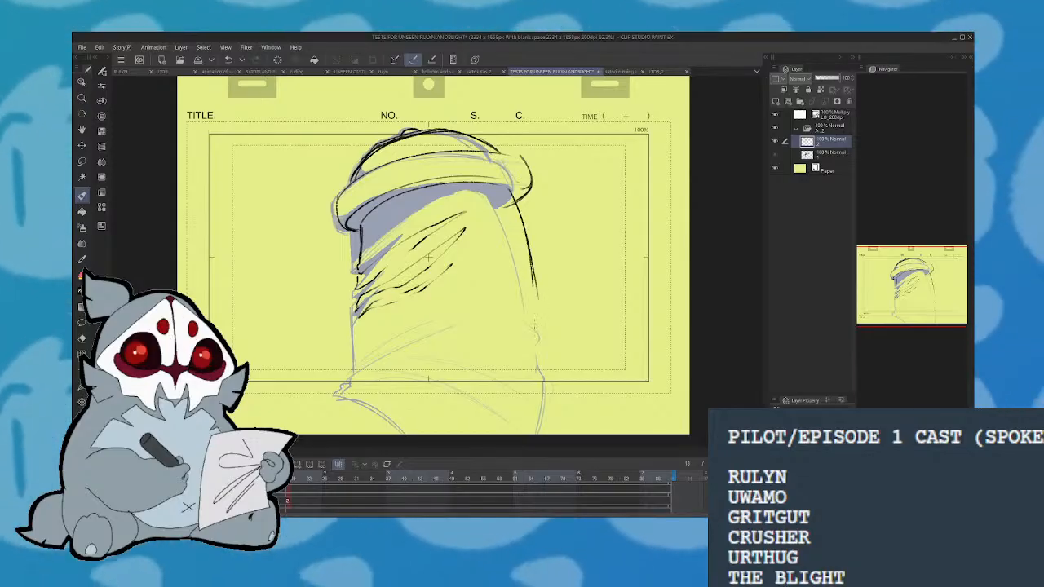
drag(515, 206, 532, 308)
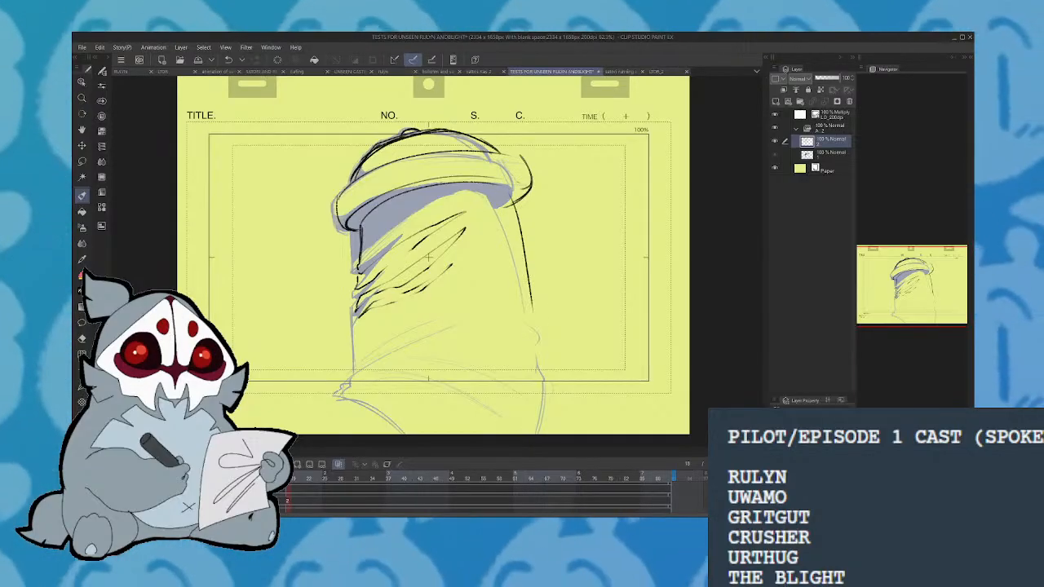
drag(512, 200, 527, 326)
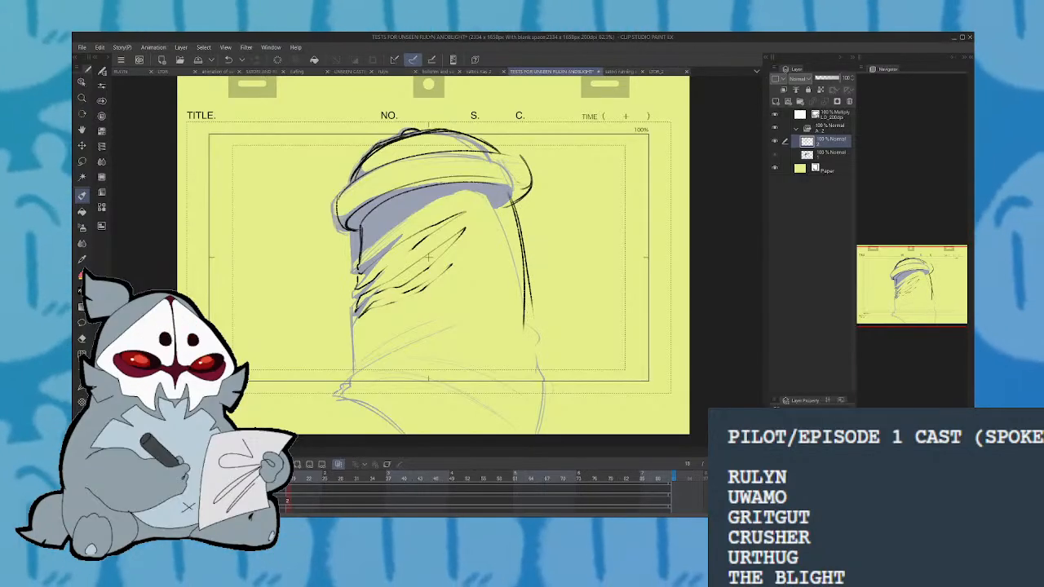
key(h)
key(ctrl+z)
key(ctrl+z)
key(ctrl+z)
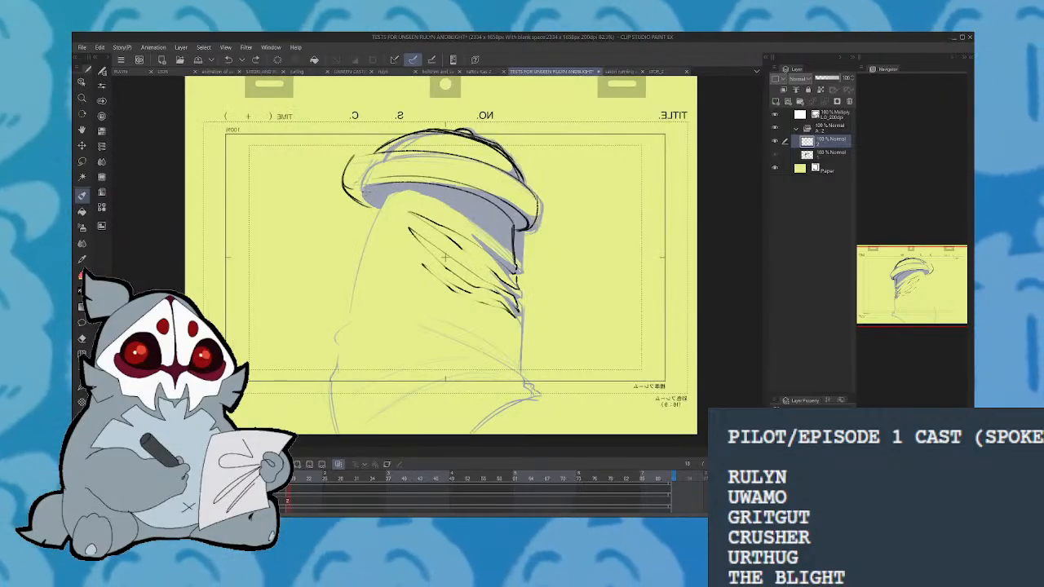
Draw the head's front outline from the brim down to a small bump and the curved lower corner, using a mirrored view
drag(364, 204, 351, 306)
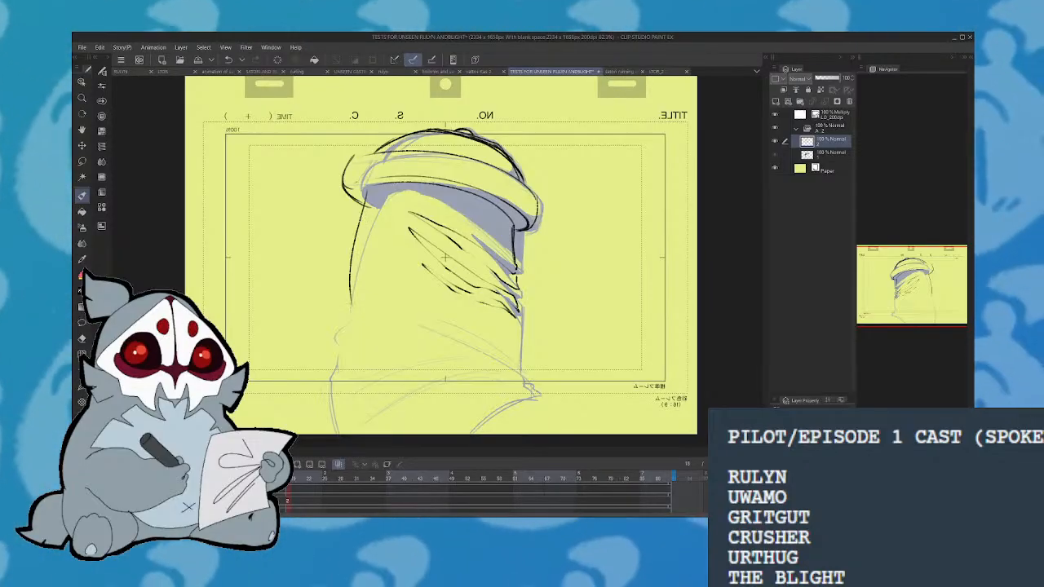
key(ctrl+z)
key(ctrl+z)
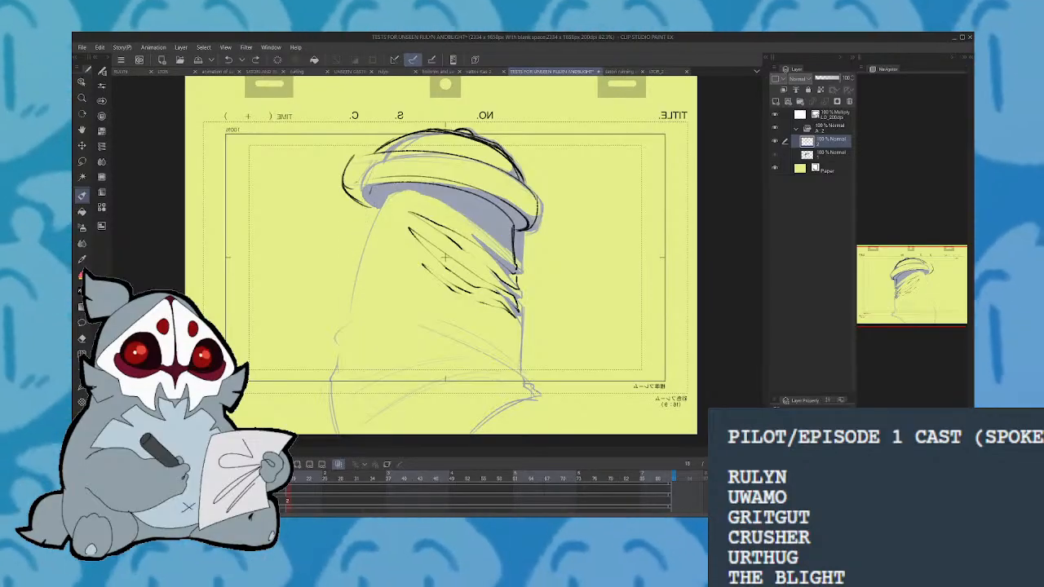
key(ctrl+y)
key(ctrl+y)
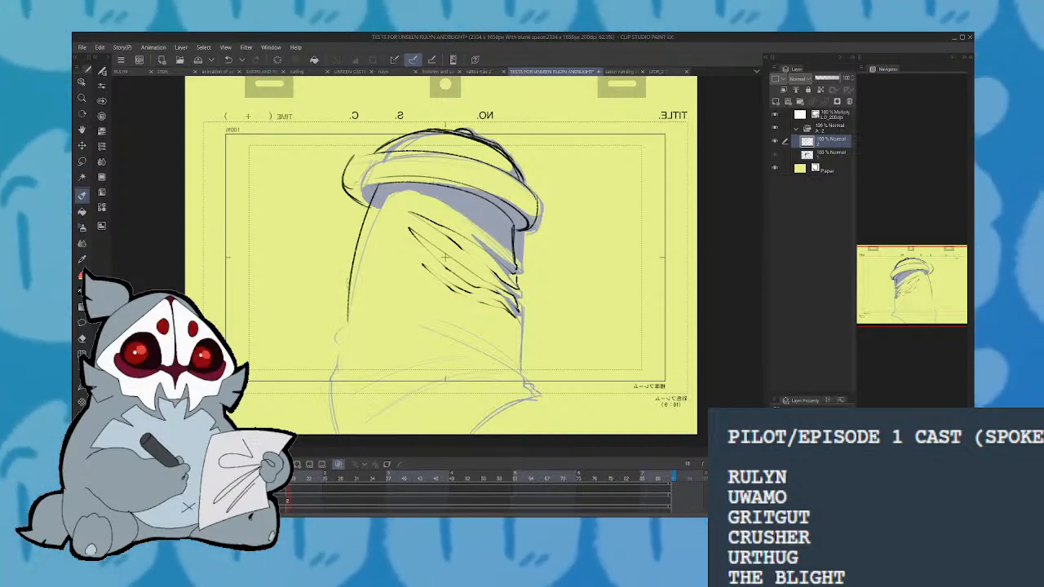
drag(348, 321, 385, 380)
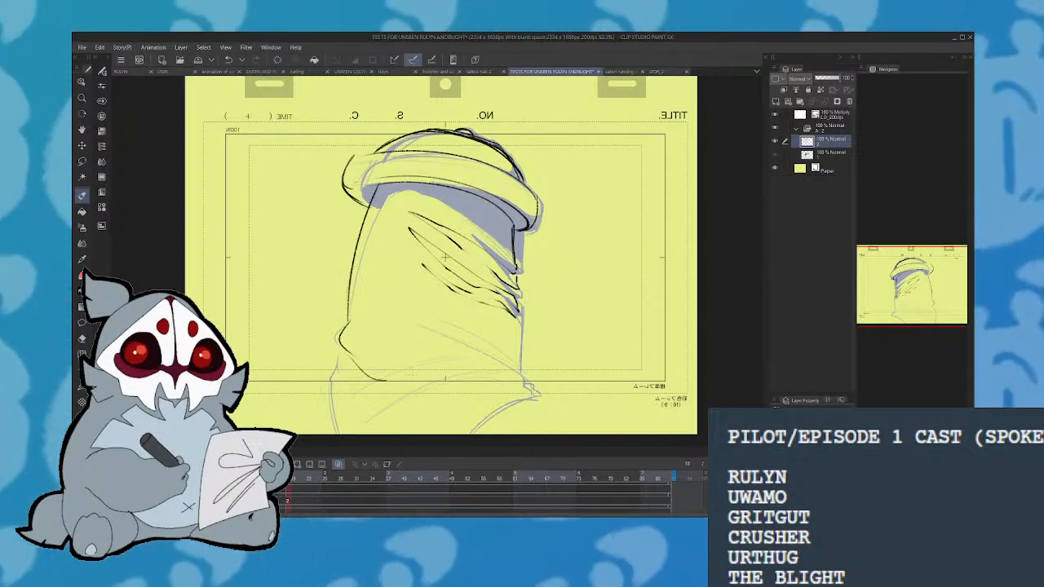
Extend the back outline to a pointed fold and draw the slanted lower edge across to the front corner
mouse_move(510, 349)
mouse_down()
mouse_move(373, 388)
mouse_move(525, 367)
mouse_up()
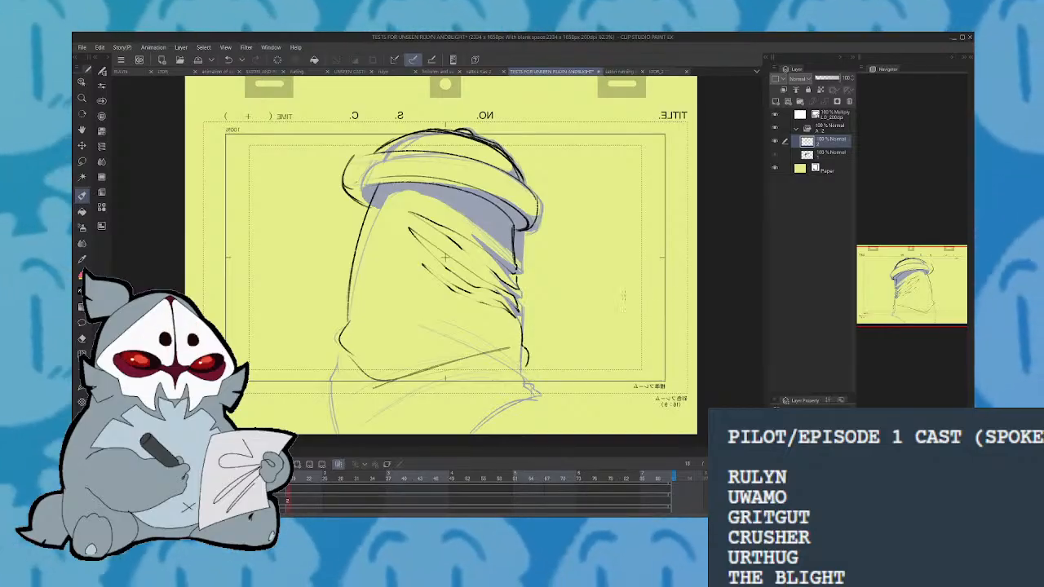
key(h)
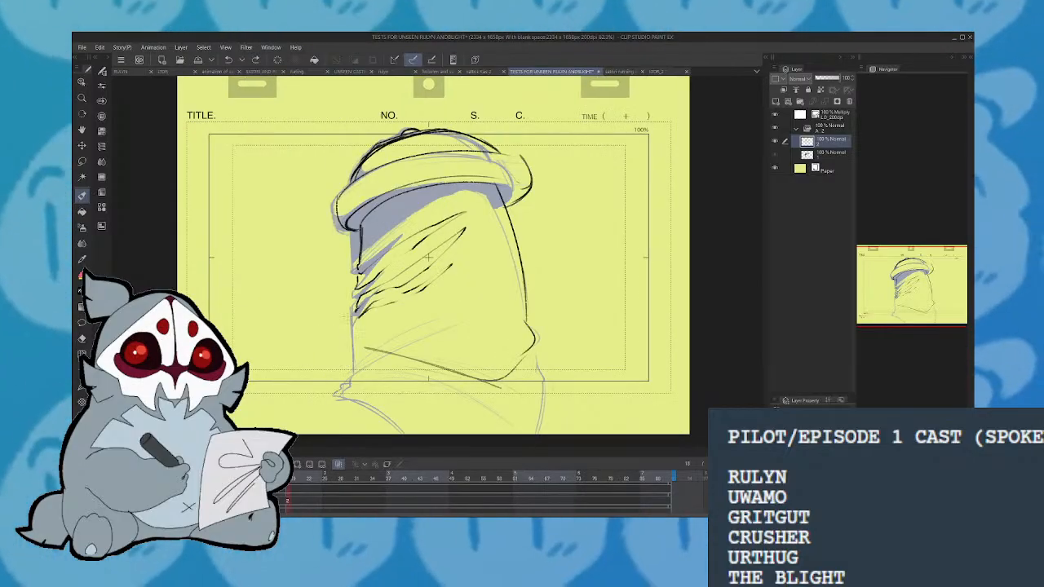
drag(359, 356, 447, 372)
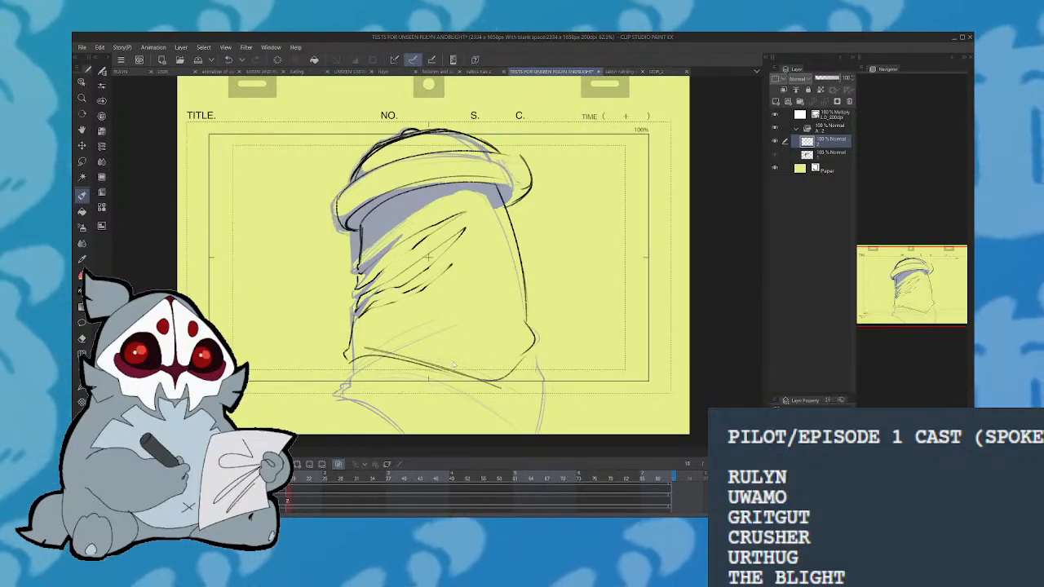
key(ctrl+z)
mouse_move(344, 356)
mouse_down()
mouse_move(499, 387)
mouse_move(520, 382)
mouse_move(535, 352)
mouse_up()
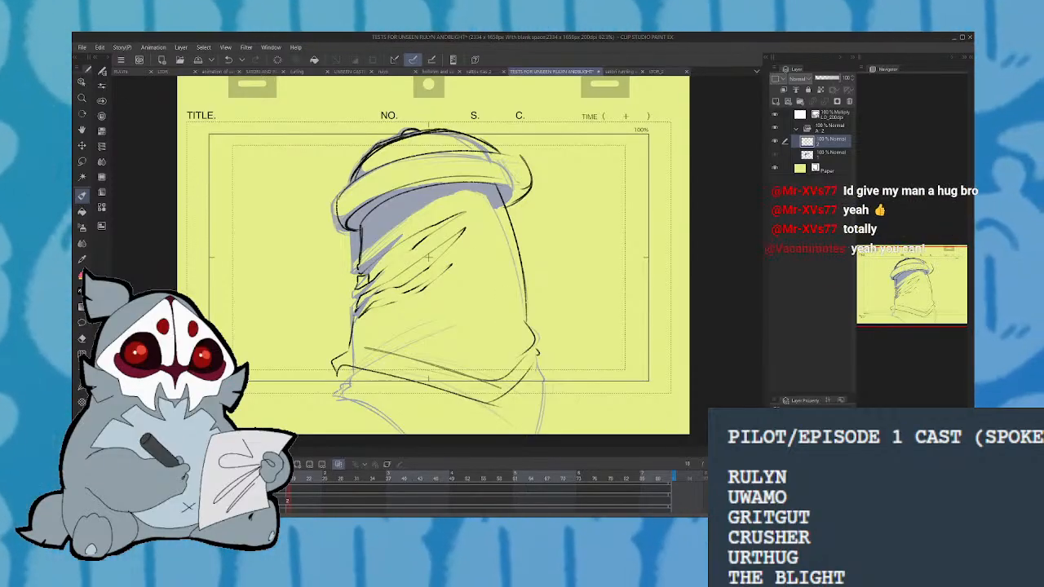
Refine the notched back outline around the creases, checking the drawing in mirrored view
key(h)
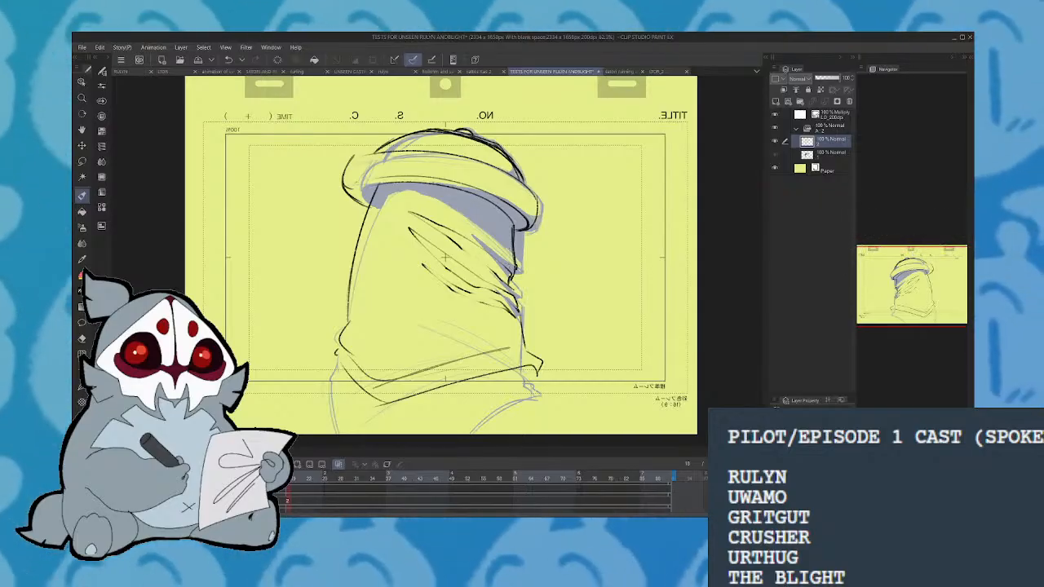
key(h)
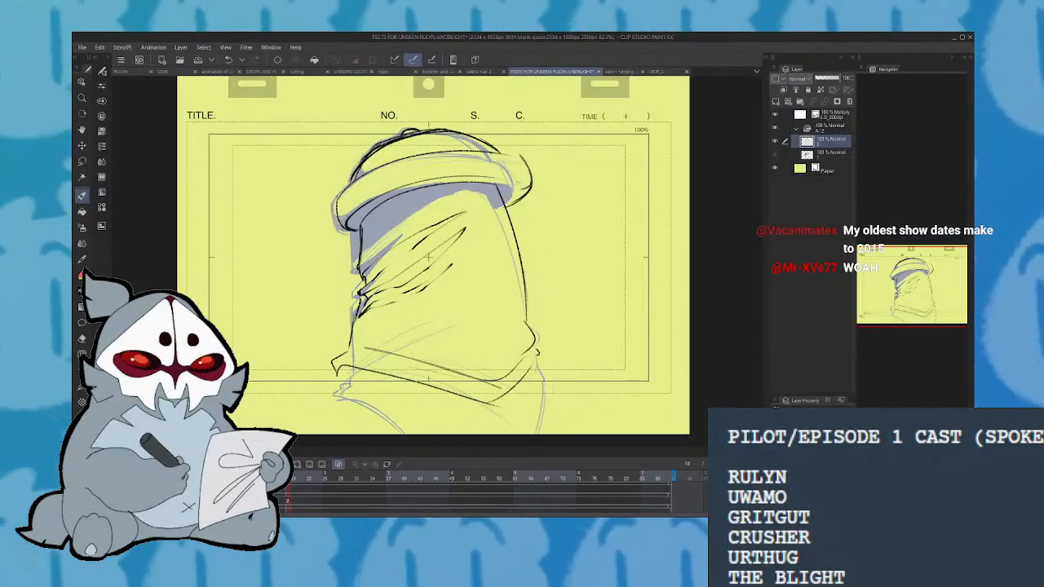
key(h)
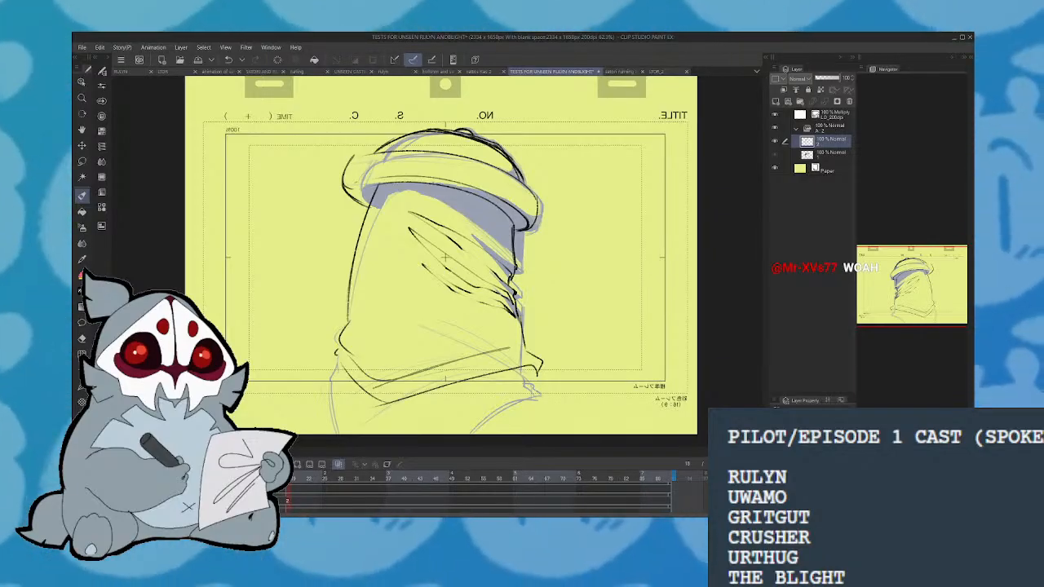
key(h)
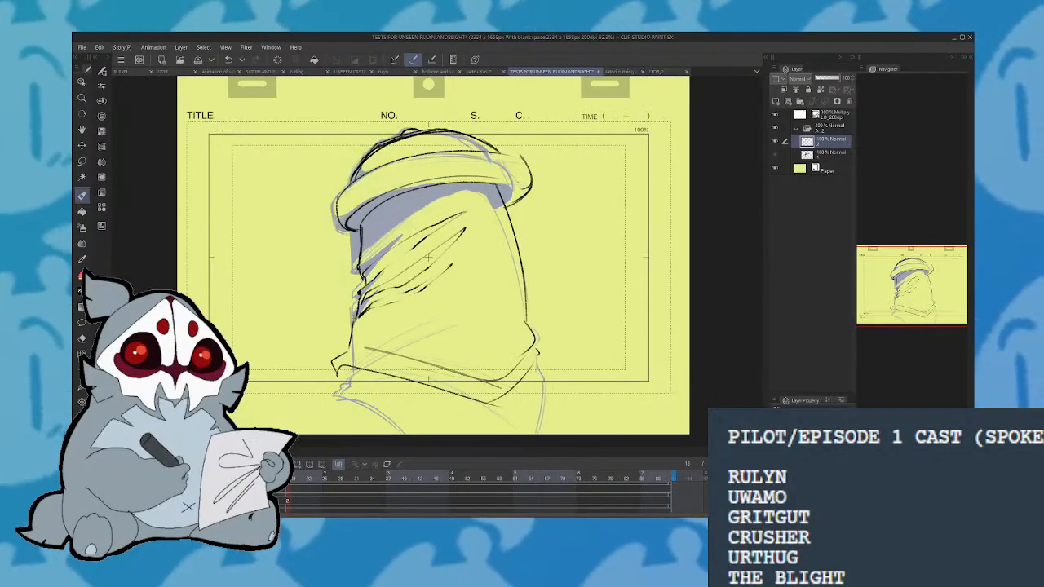
Transform the new cel's drawing, moving it forward and up from the onion skin and rotating it slightly clockwise
key(ctrl+t)
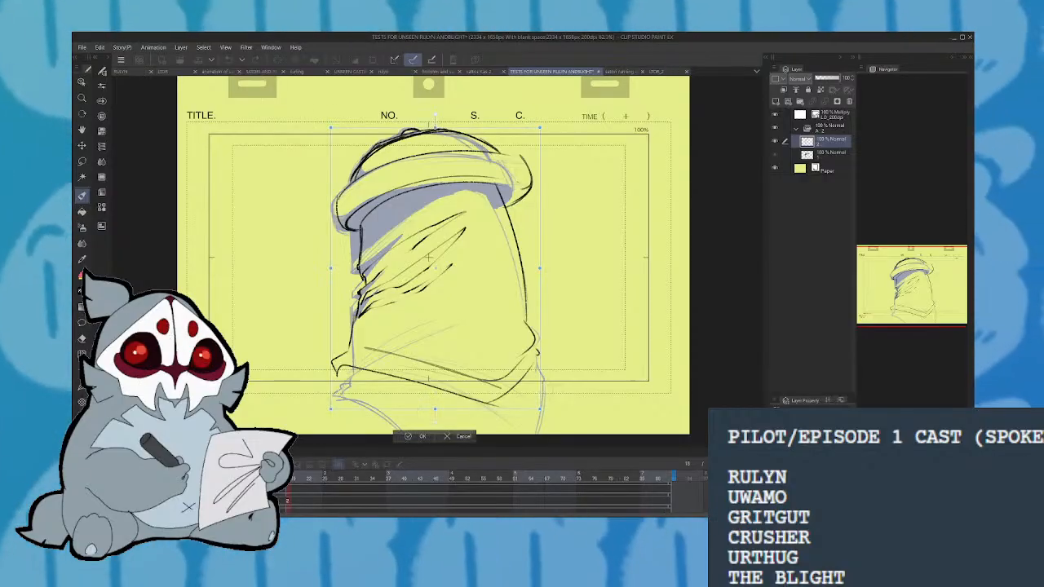
drag(497, 292, 535, 278)
mouse_move(588, 273)
mouse_down()
mouse_move(584, 292)
mouse_move(556, 287)
mouse_up()
click(461, 421)
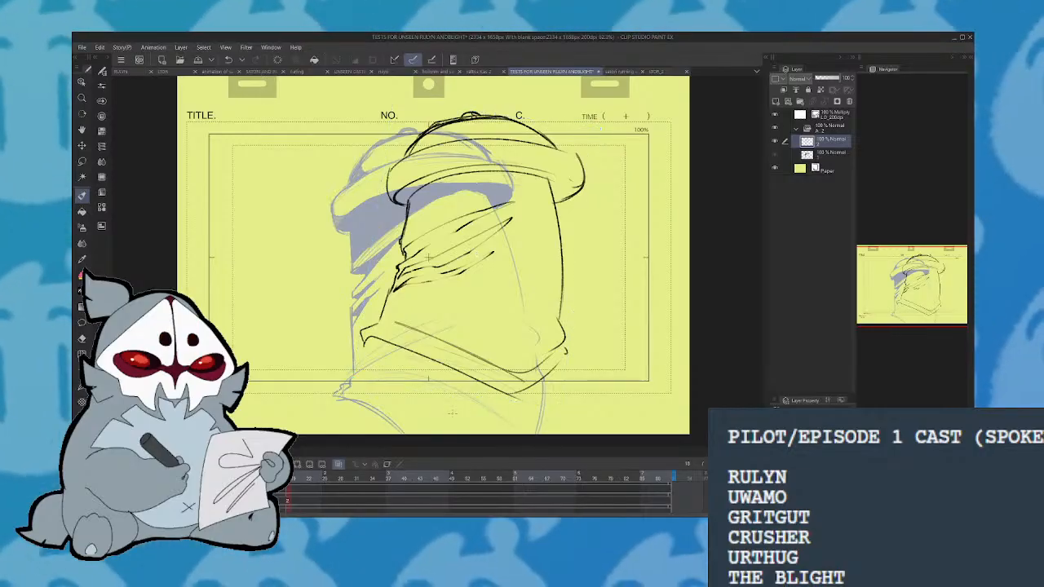
Erase the lower outlines and folded edge, and redraw them longer and wider with an arched bottom edge
mouse_move(405, 322)
mouse_down()
mouse_move(494, 373)
mouse_move(402, 344)
mouse_move(513, 365)
mouse_move(479, 365)
mouse_move(569, 356)
mouse_move(540, 371)
mouse_move(561, 298)
mouse_up()
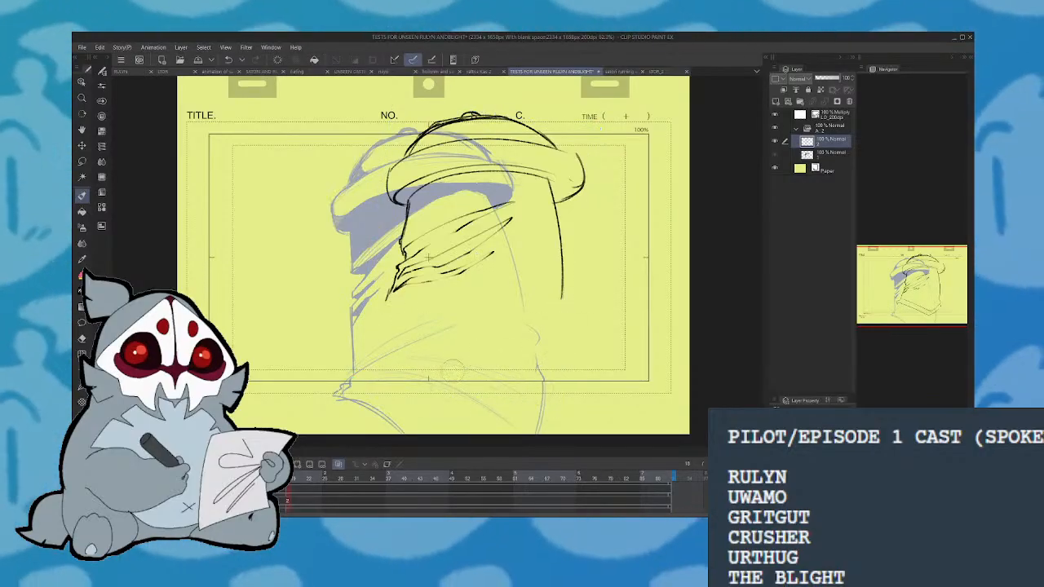
mouse_move(386, 301)
mouse_down()
mouse_move(349, 380)
mouse_move(513, 412)
mouse_move(566, 319)
mouse_up()
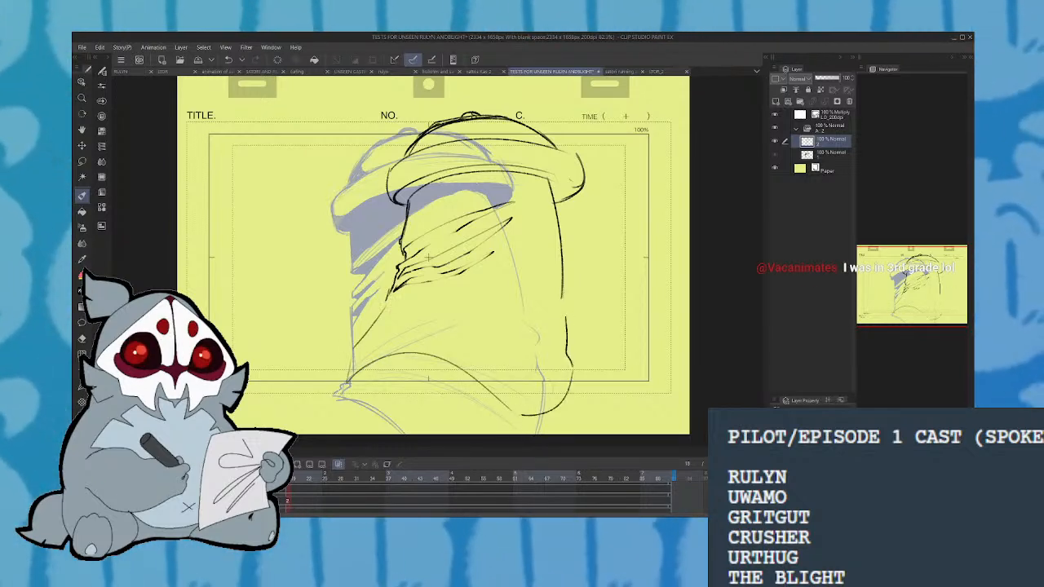
Draw a long narrow diagonal crease above the arched bottom edge in a mirrored view, and flip the view vertically
key(h)
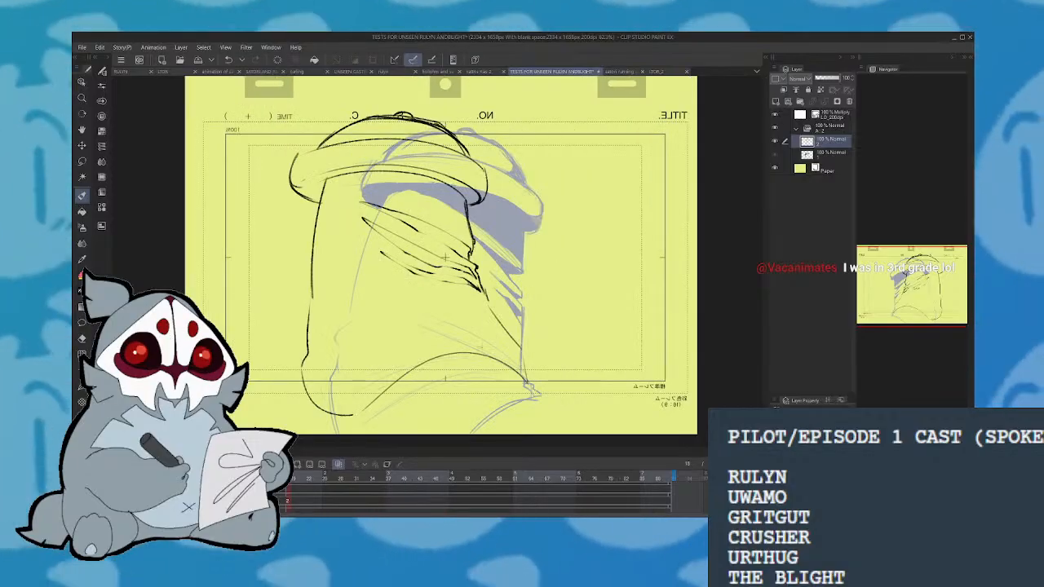
drag(400, 298, 507, 351)
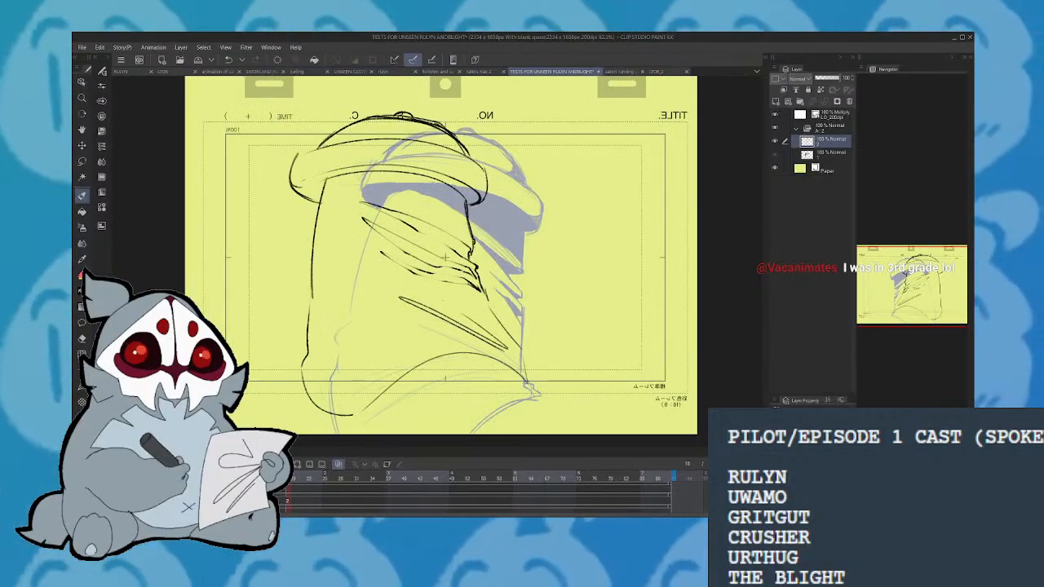
key(v)
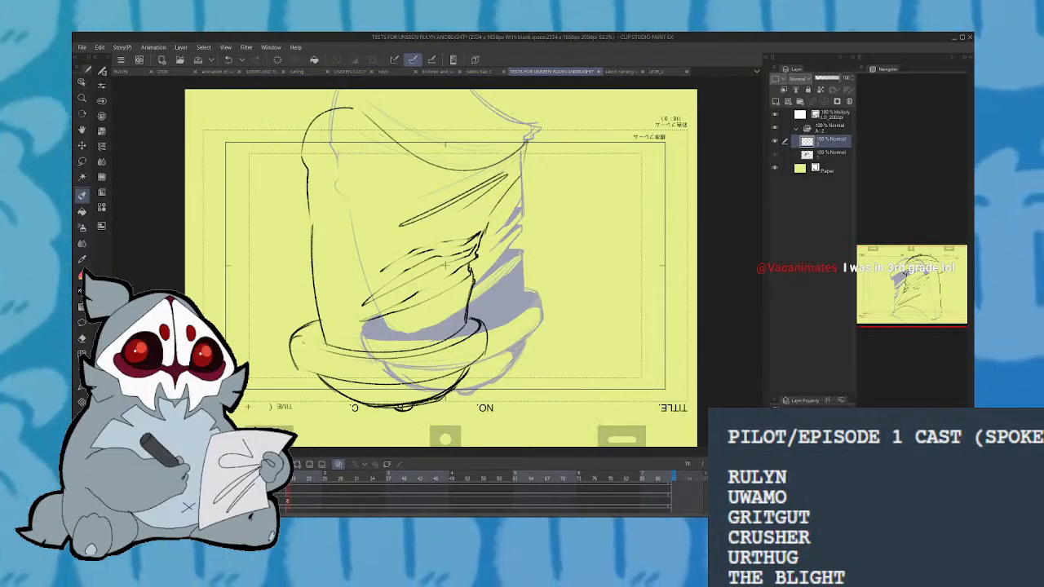
Restore the unflipped view and draw two overlapping rounded folds at the lower front edge, beneath the long diagonal crease
key(v)
key(h)
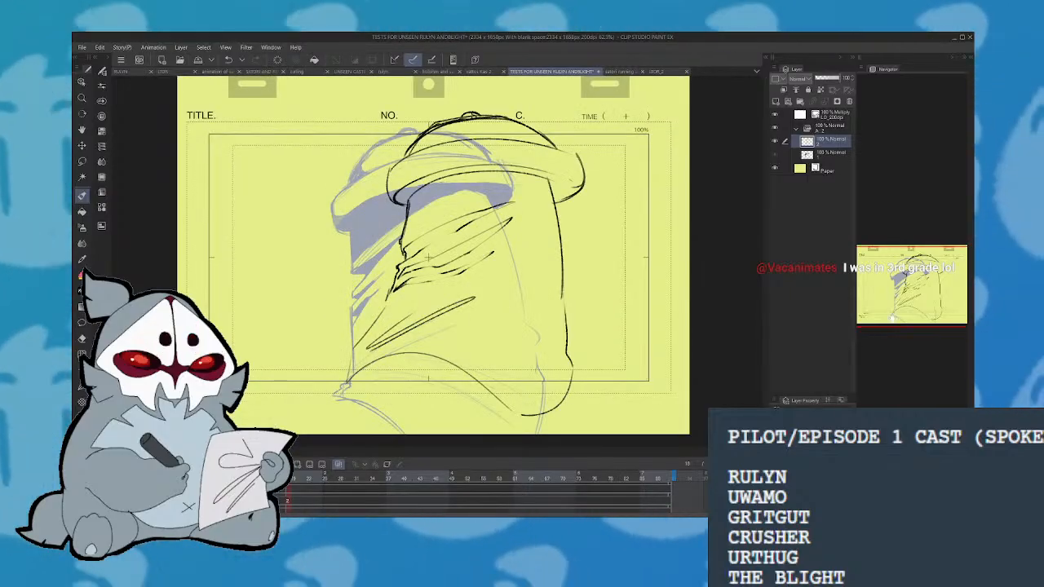
scroll(440, 257, down, 1)
mouse_move(363, 357)
mouse_down()
mouse_move(424, 374)
mouse_move(344, 365)
mouse_up()
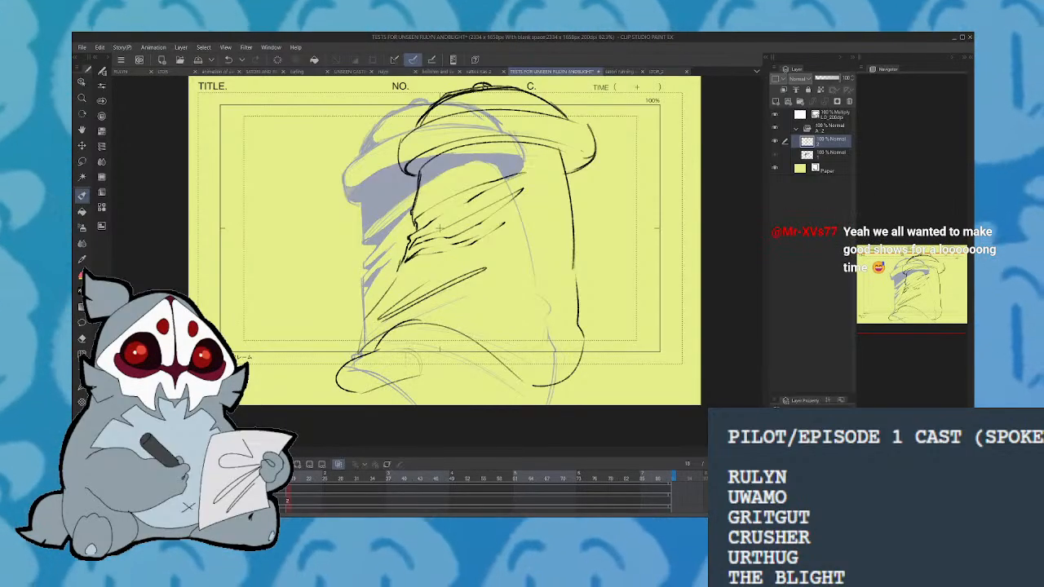
mouse_move(380, 349)
mouse_down()
mouse_move(422, 373)
mouse_move(449, 318)
mouse_move(385, 345)
mouse_move(457, 316)
mouse_up()
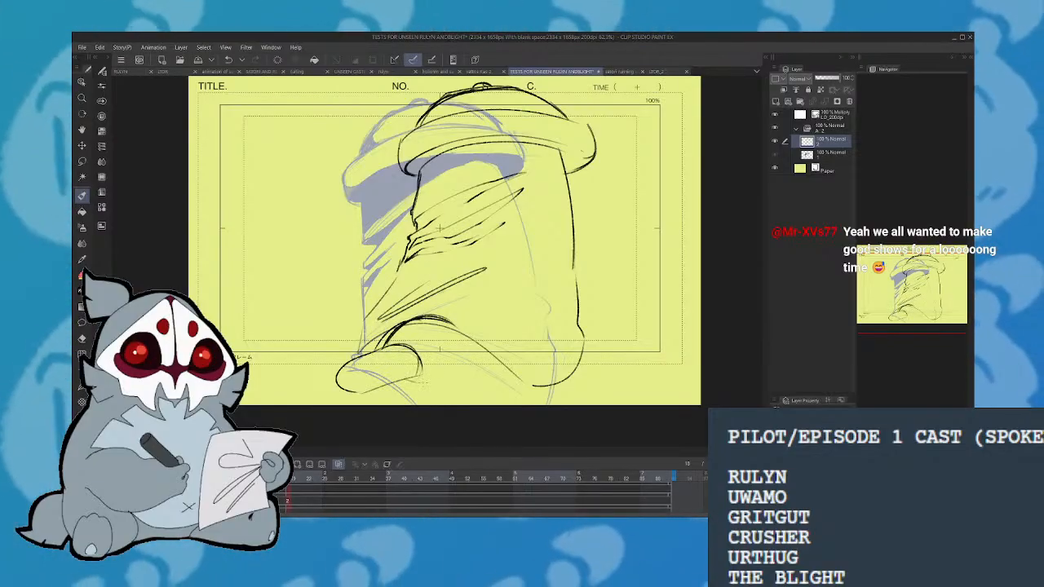
mouse_move(417, 380)
mouse_down()
mouse_move(465, 328)
mouse_move(462, 359)
mouse_up()
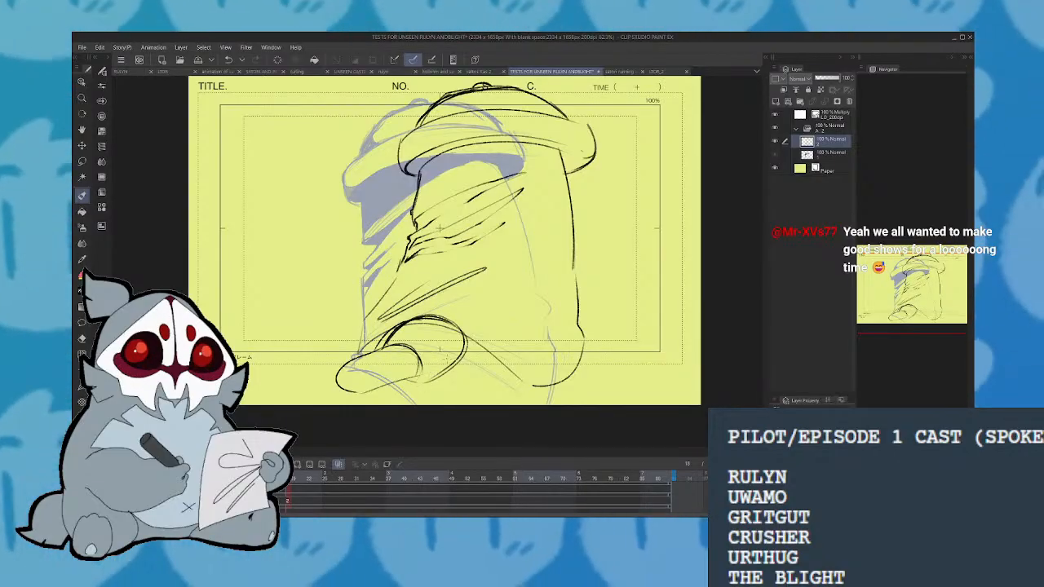
In a mirrored view, add a notch and curved fold lines to the head's lower back corner, with V-shaped creases above the edge
key(h)
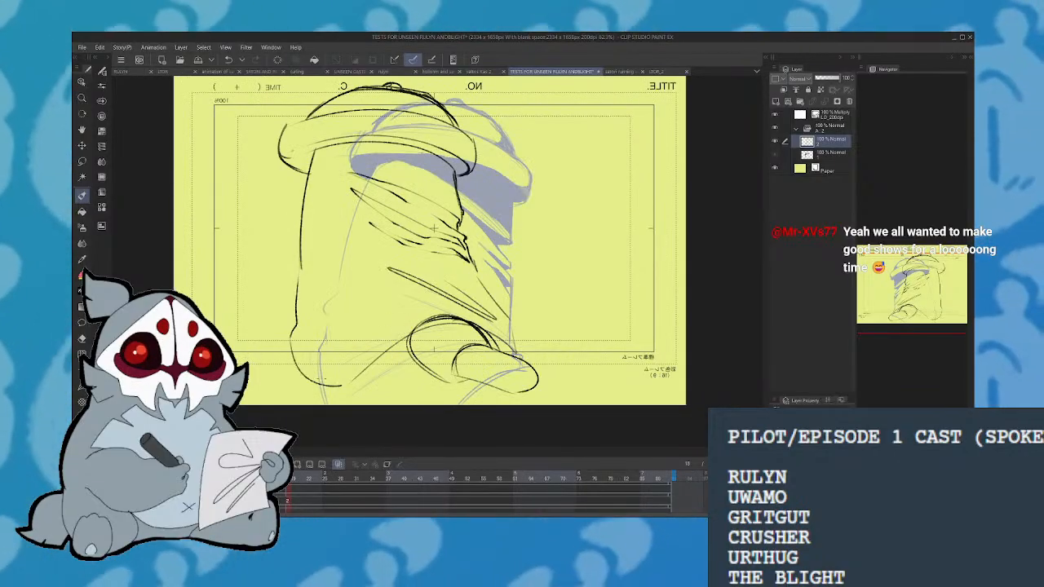
mouse_move(299, 355)
mouse_down()
mouse_move(328, 398)
mouse_move(395, 369)
mouse_up()
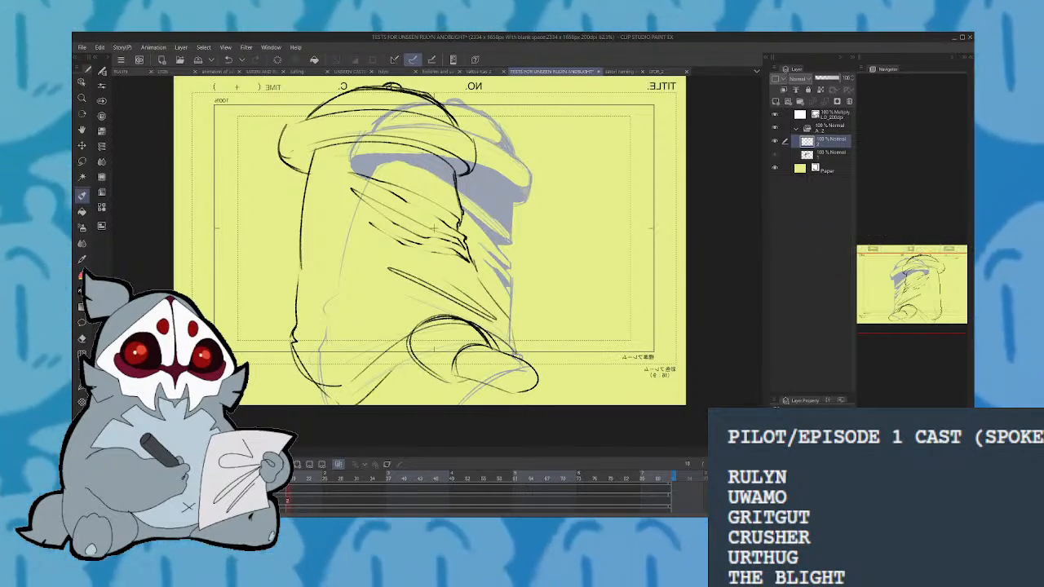
mouse_move(314, 383)
mouse_down()
mouse_move(368, 389)
mouse_move(382, 373)
mouse_up()
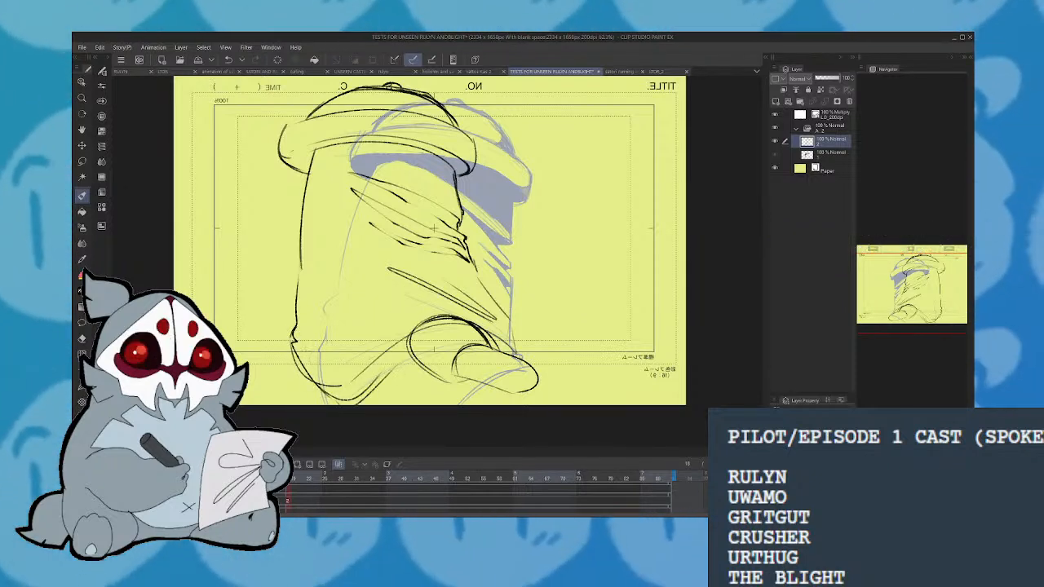
mouse_move(306, 347)
mouse_down()
mouse_move(399, 289)
mouse_move(386, 299)
mouse_up()
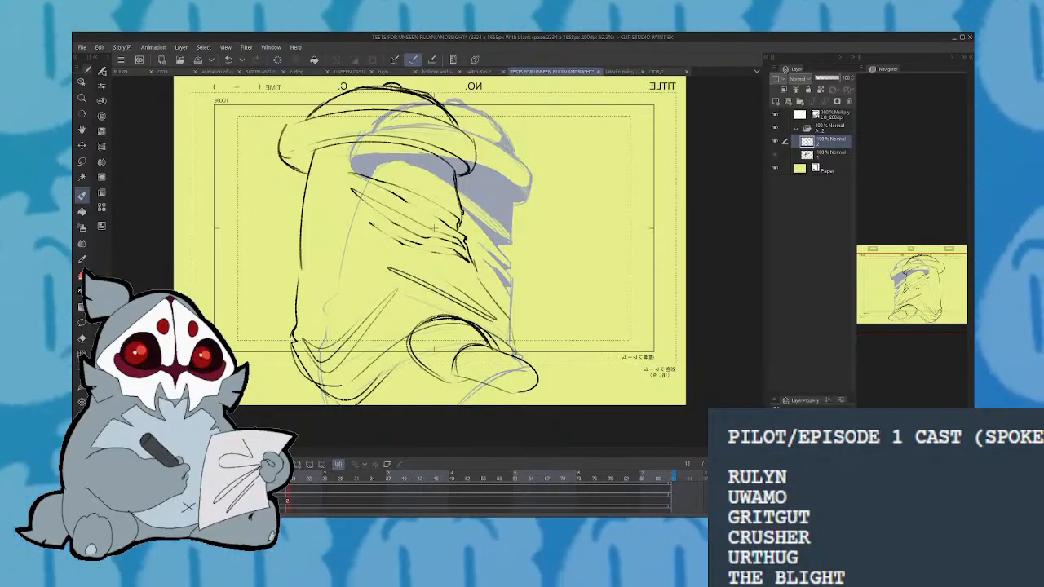
Strengthen the uppermost diagonal crease and redraw the back outline down to the lower corner, checking the drawing in mirrored view
key(h)
drag(440, 228, 440, 210)
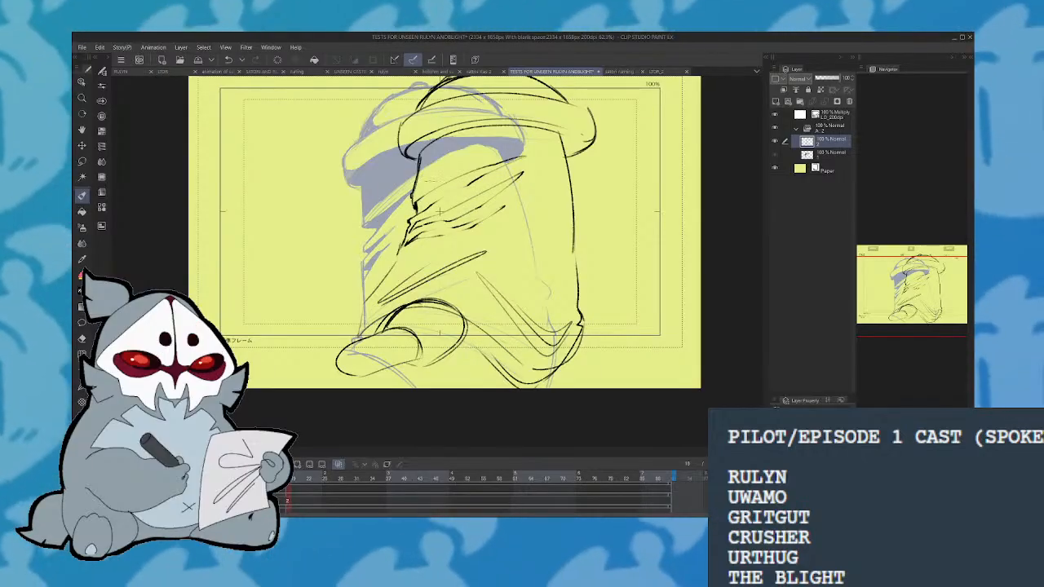
drag(432, 208, 527, 155)
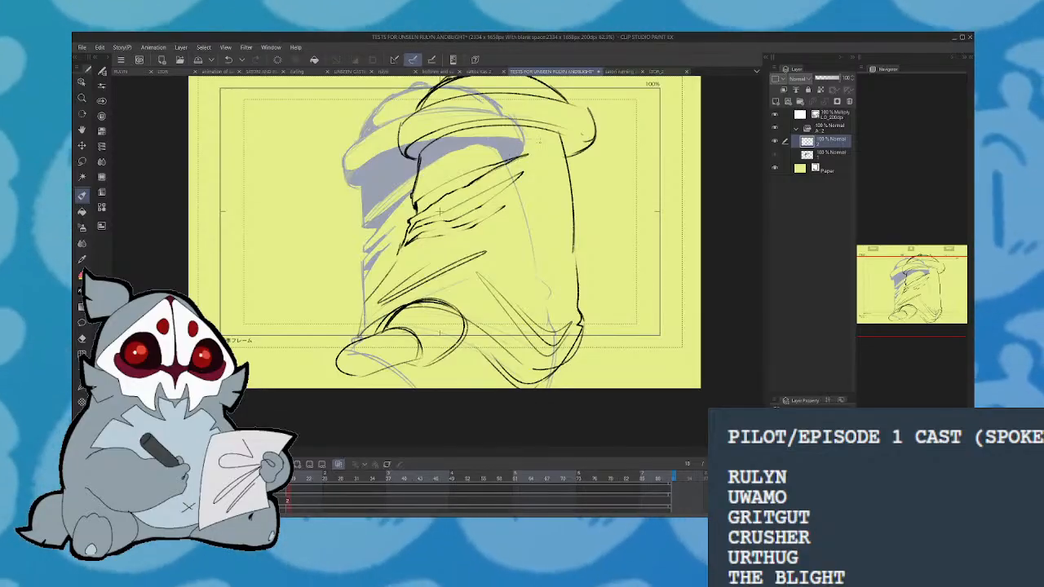
mouse_move(573, 266)
mouse_down()
mouse_move(565, 146)
mouse_move(578, 312)
mouse_up()
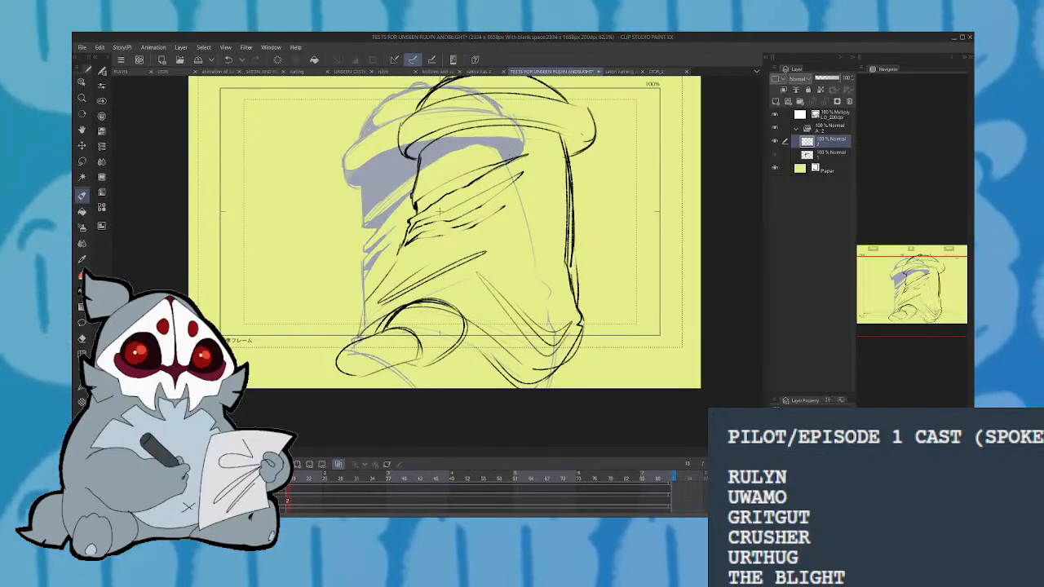
key(h)
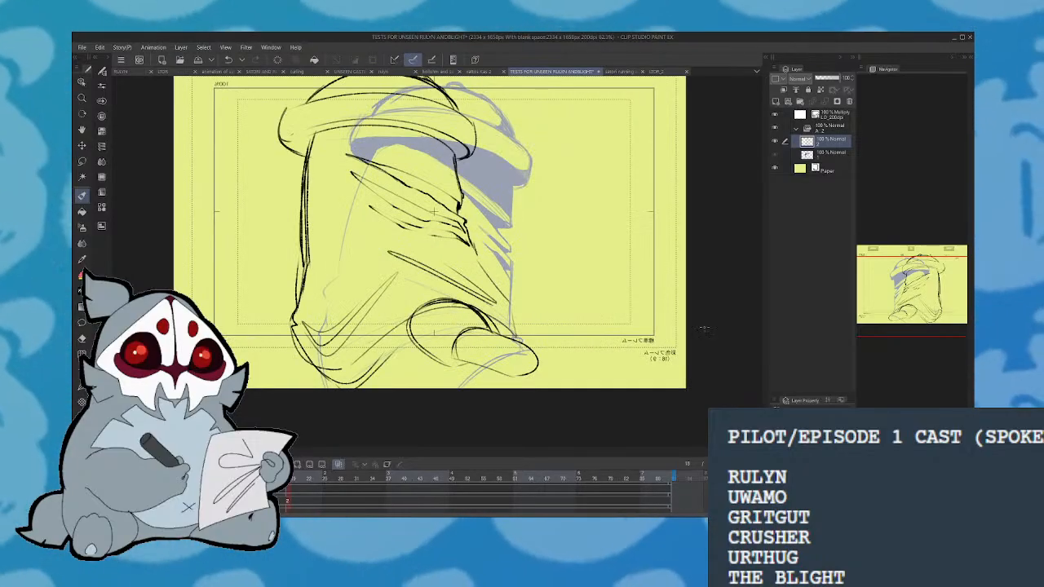
Add a third animation cel at frame 29 and flip back and forth between frames to compare poses
click(347, 480)
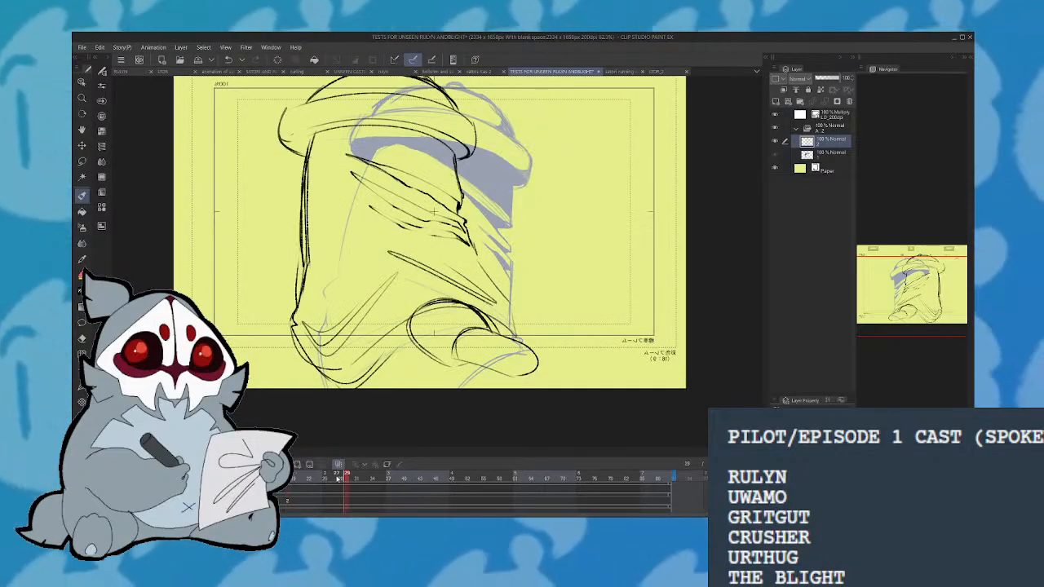
click(298, 464)
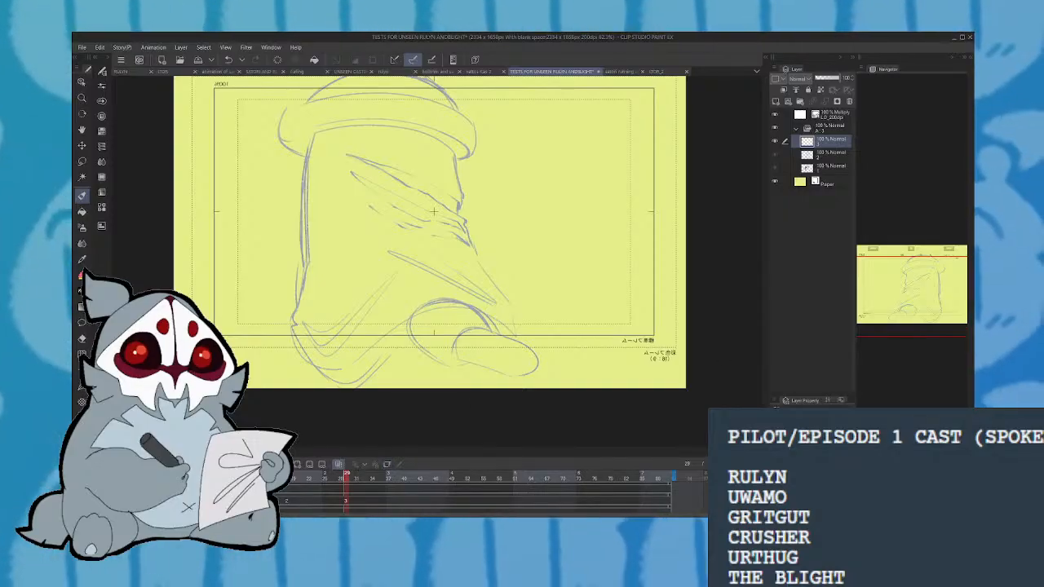
key(h)
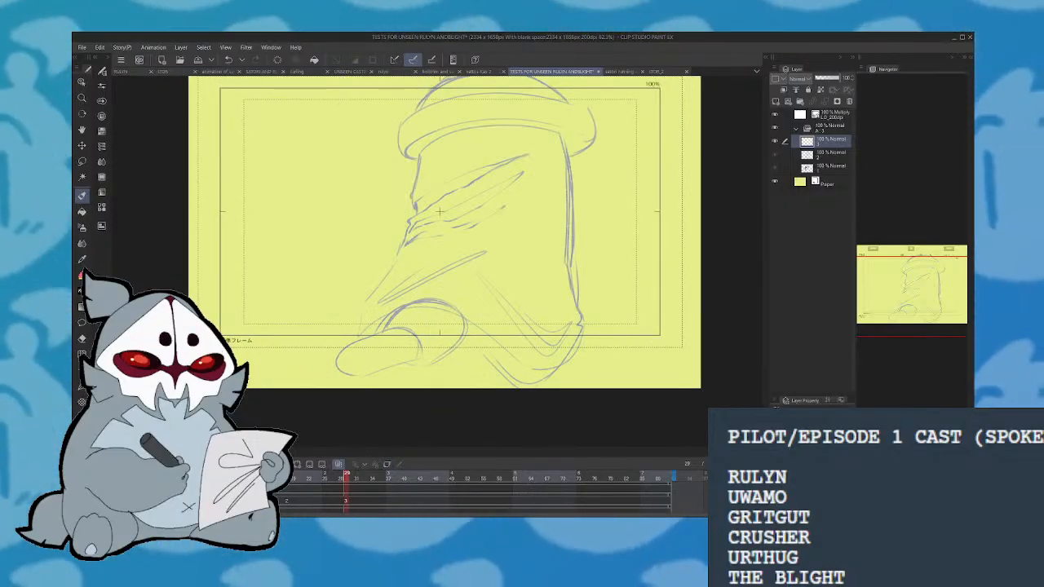
key(Left)
key(Left)
key(Right)
key(Right)
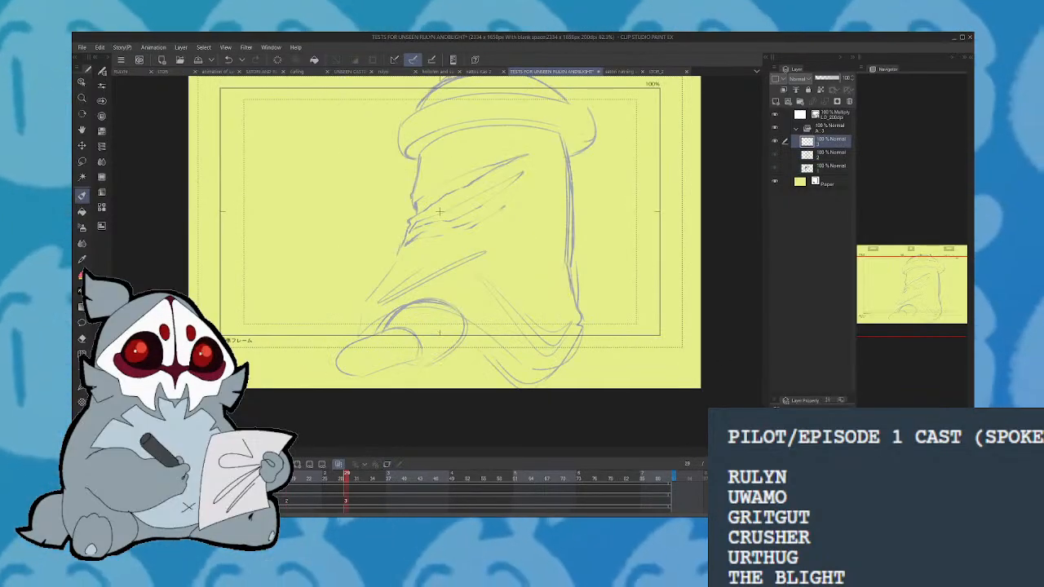
Sketch the head's front, bottom and back outlines on the new cel, shifted backward from the onion skin
drag(473, 121, 466, 258)
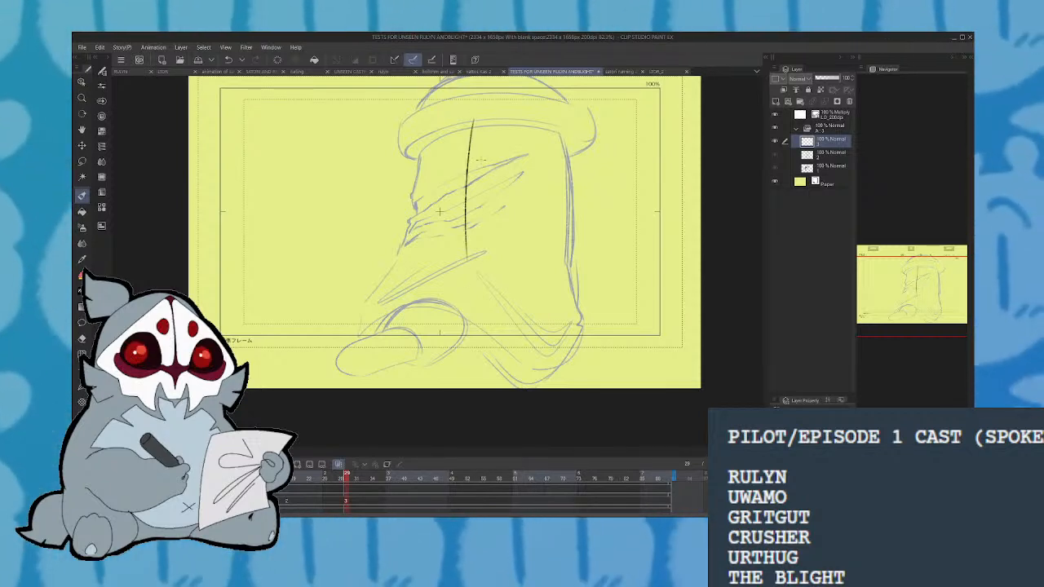
key(ctrl+z)
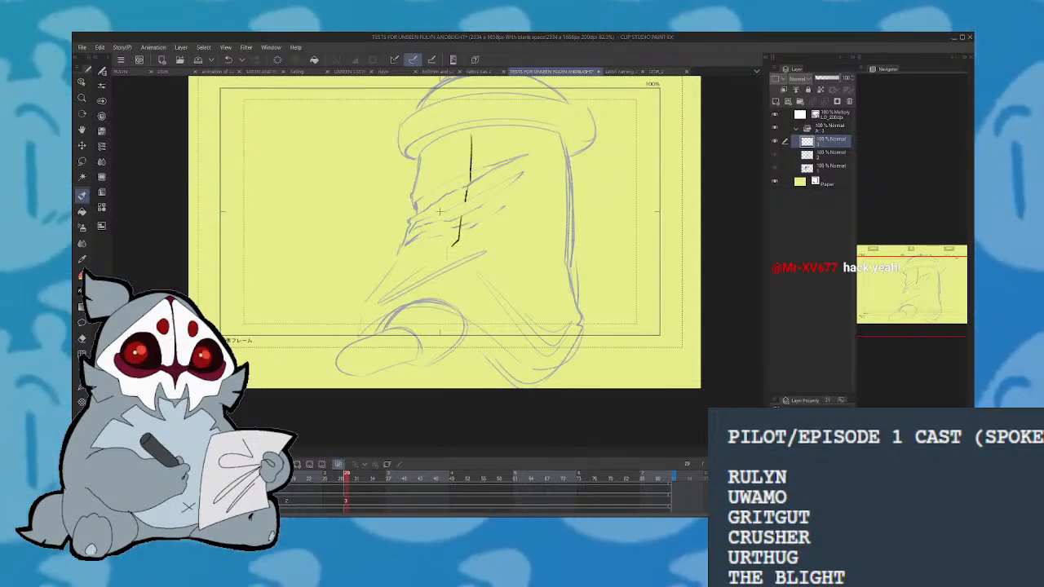
mouse_move(458, 237)
mouse_down()
mouse_move(425, 302)
mouse_move(510, 329)
mouse_move(464, 369)
mouse_move(542, 362)
mouse_move(659, 307)
mouse_up()
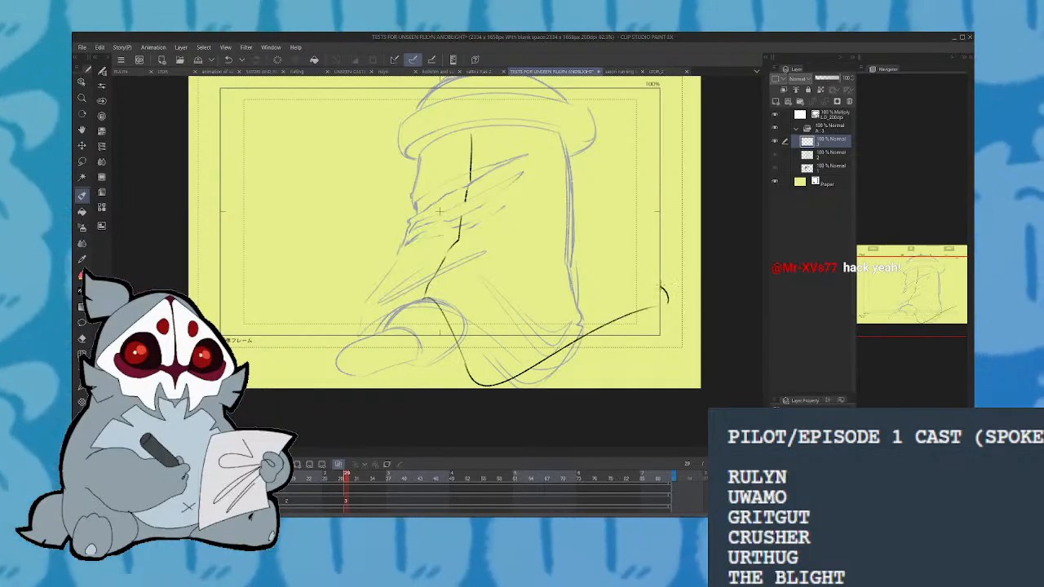
key(ctrl+z)
drag(426, 298, 445, 376)
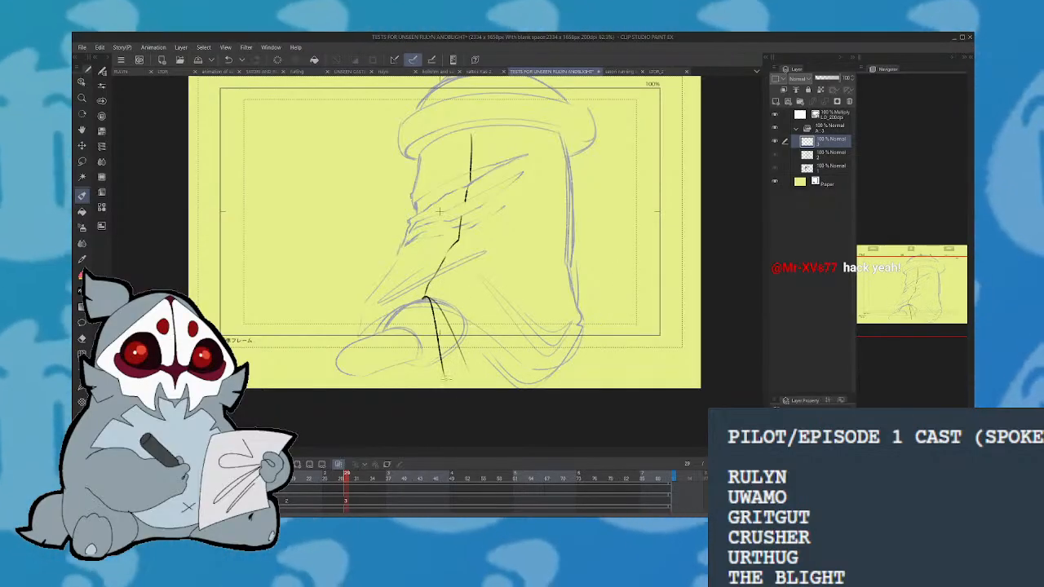
mouse_move(538, 388)
mouse_down()
mouse_move(641, 352)
mouse_move(651, 297)
mouse_up()
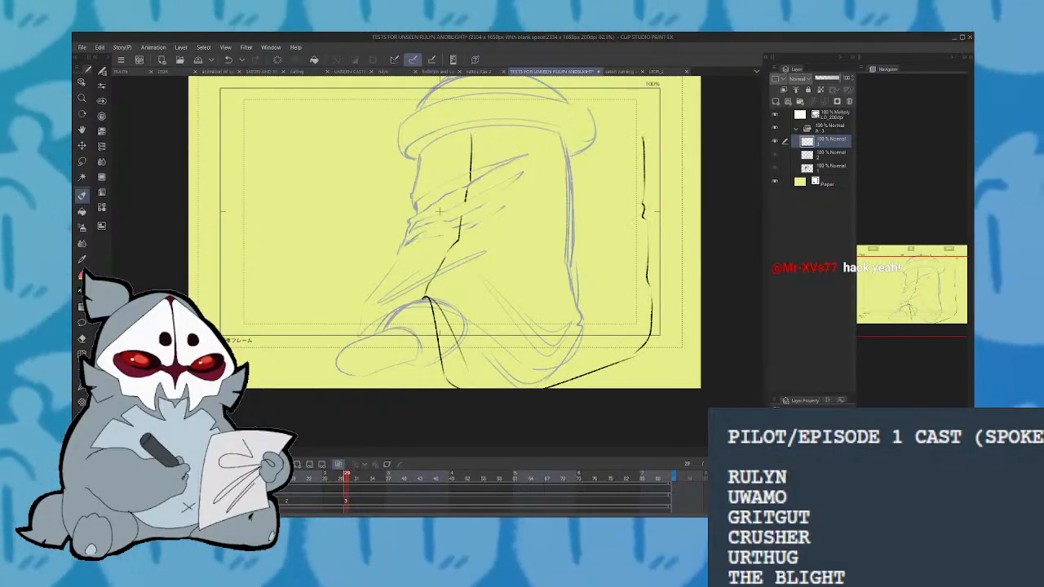
drag(637, 123, 645, 209)
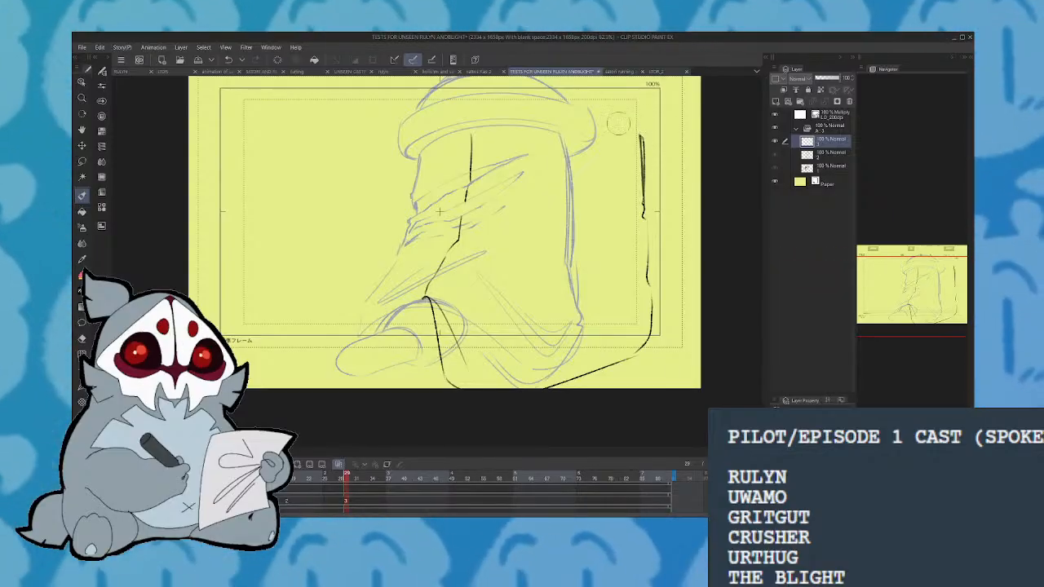
Close the top of the head with a curved line and draw the flattened hat brim around it
mouse_move(472, 137)
mouse_down()
mouse_move(607, 132)
mouse_move(607, 119)
mouse_move(480, 128)
mouse_up()
drag(620, 116, 472, 142)
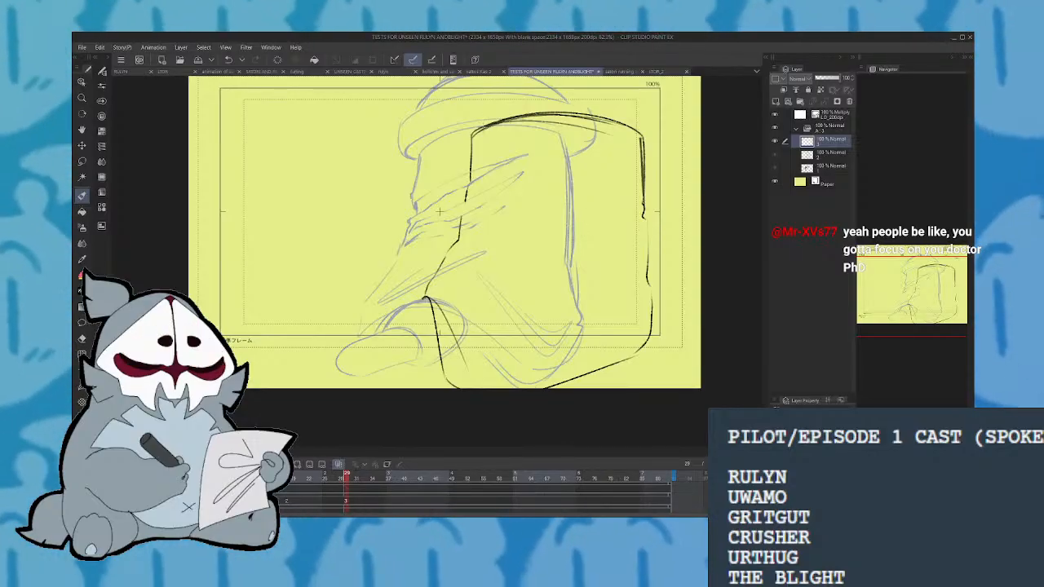
mouse_move(495, 111)
mouse_down()
mouse_move(470, 142)
mouse_move(570, 103)
mouse_up()
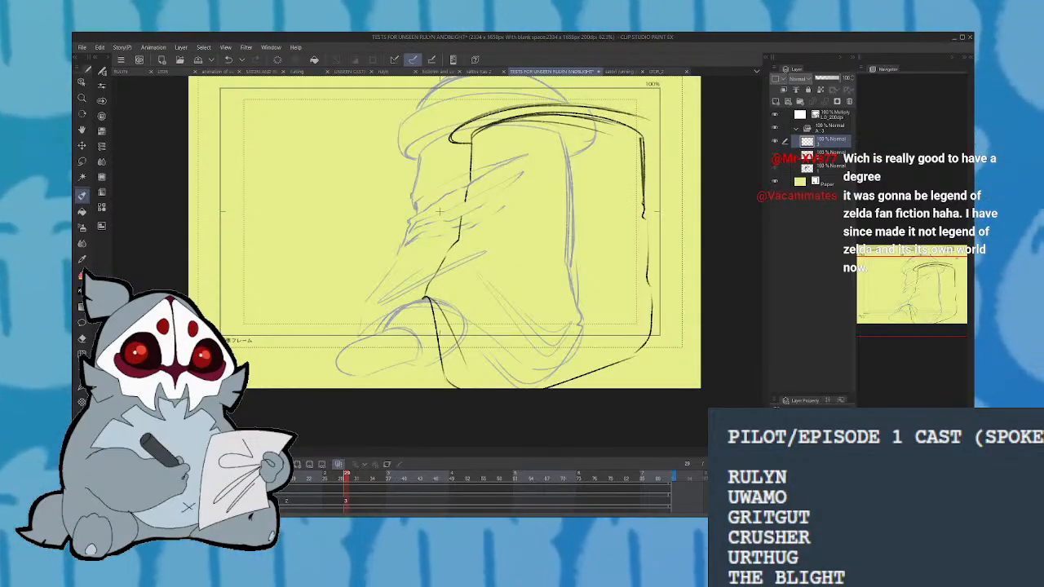
drag(532, 108, 654, 145)
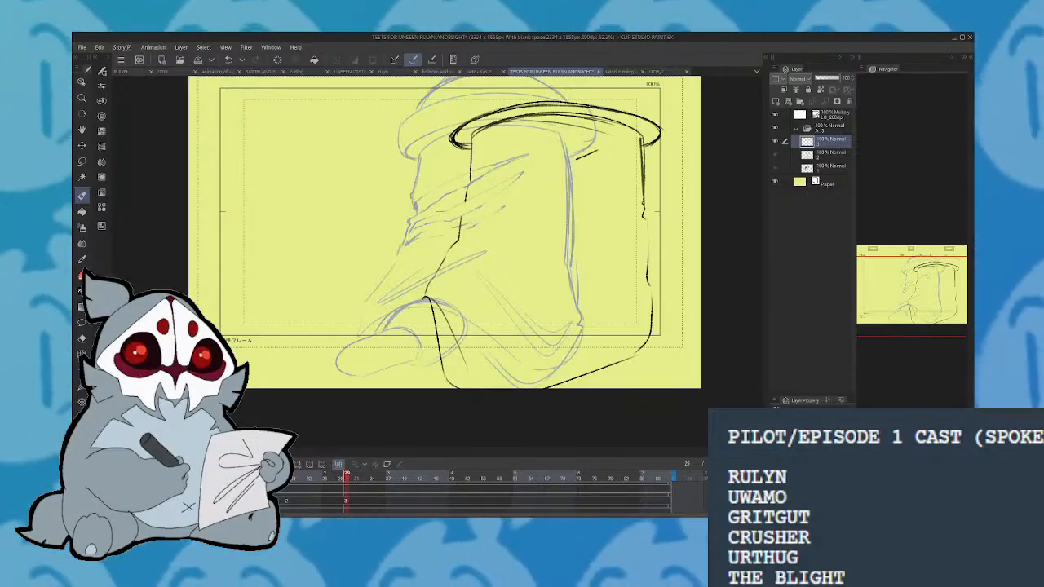
Draw the uppermost diagonal crease across the face below the hat brim, replacing the first attempt
drag(506, 188, 597, 150)
key(ctrl+z)
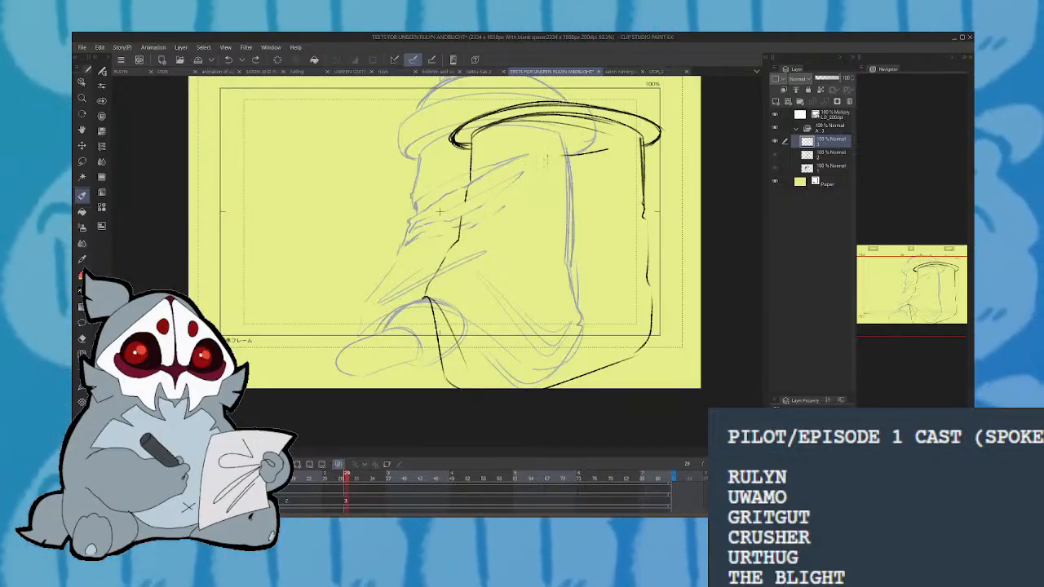
drag(521, 170, 608, 149)
drag(475, 200, 523, 172)
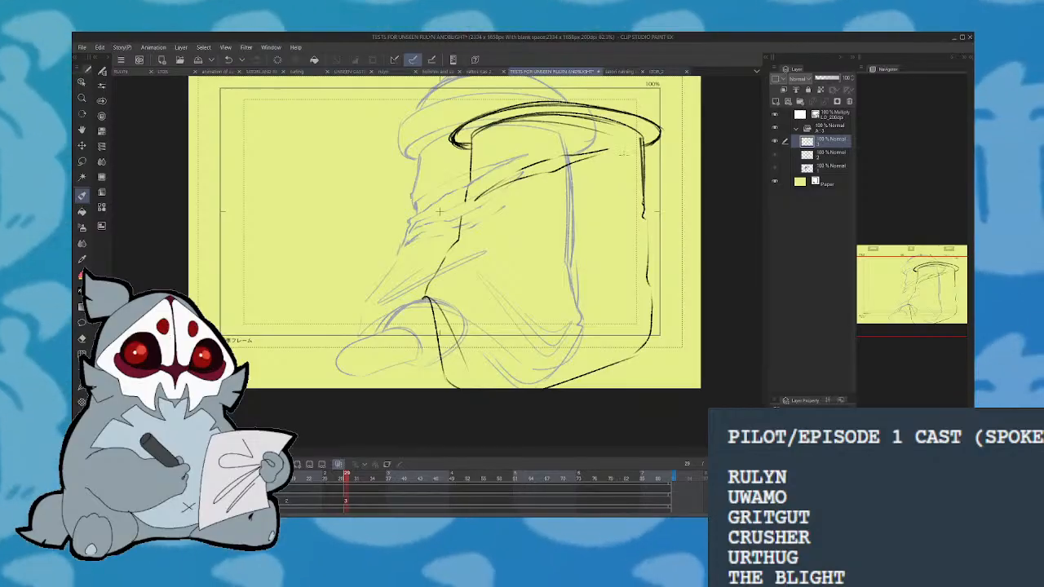
key(h)
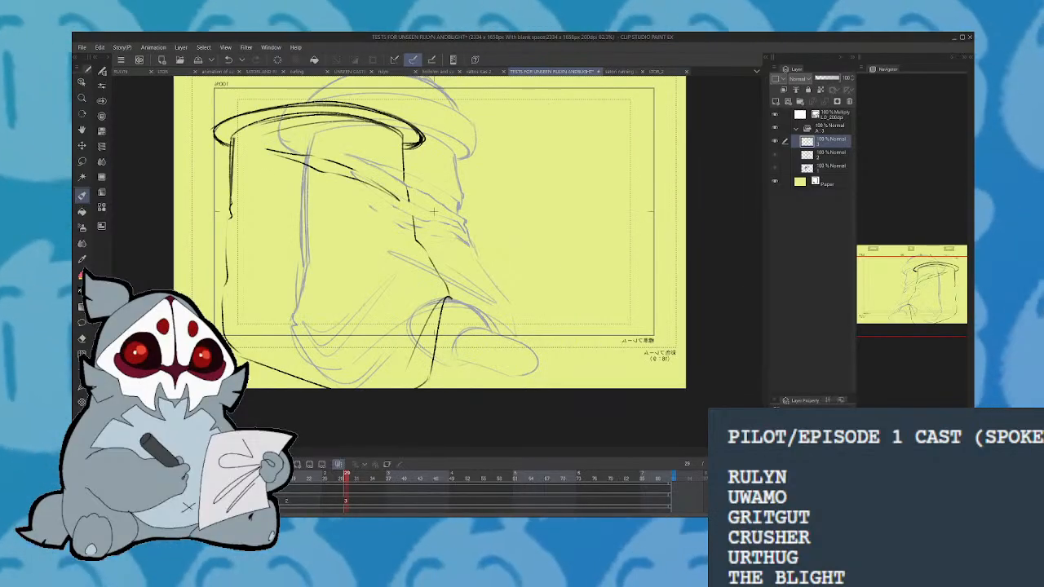
drag(376, 221, 402, 236)
drag(270, 171, 401, 234)
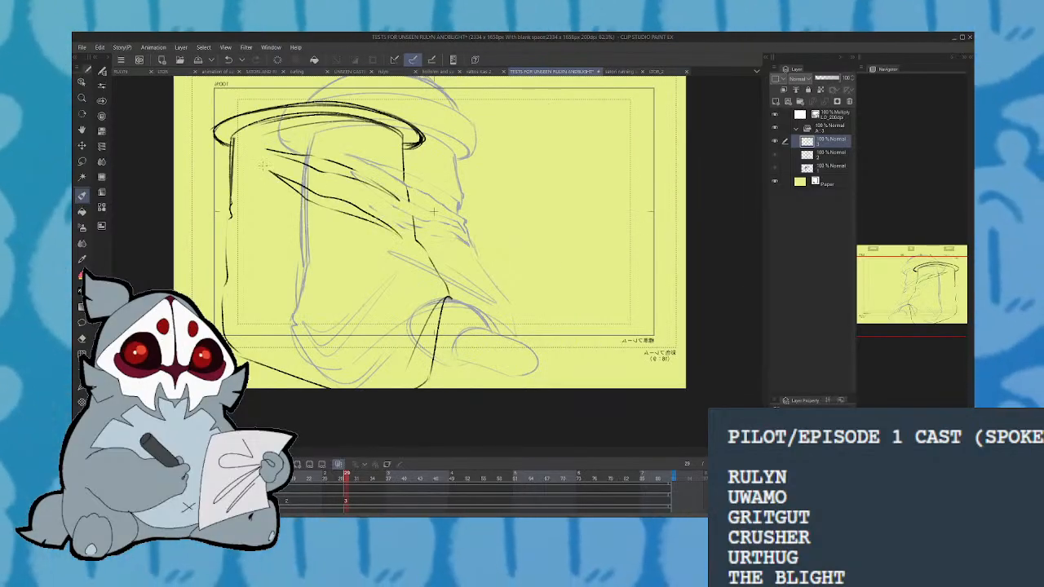
key(h)
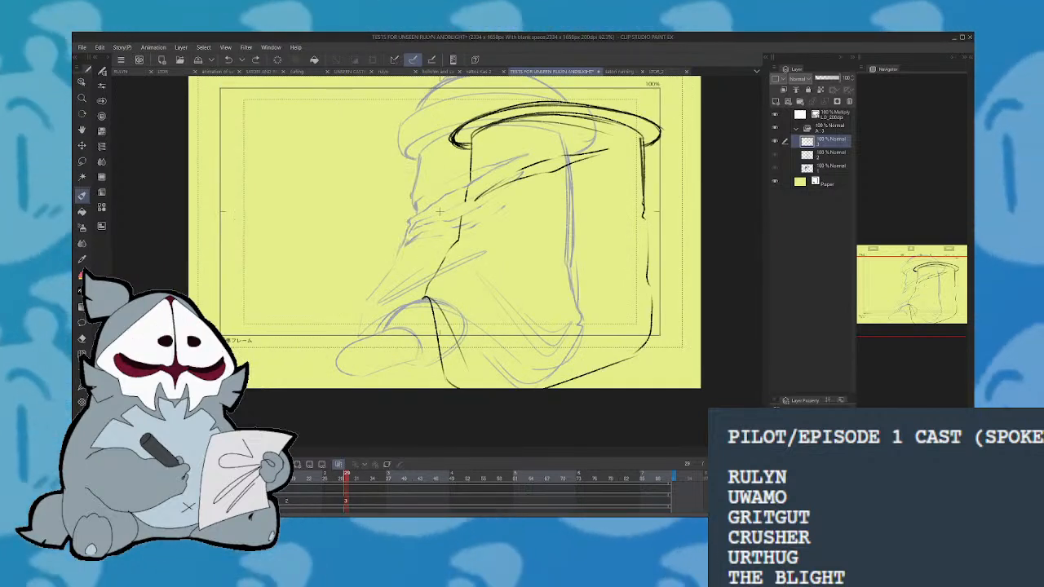
Draw a cluster of jagged diagonal creases beneath the uppermost crease, joining their back ends into points
drag(473, 214, 604, 165)
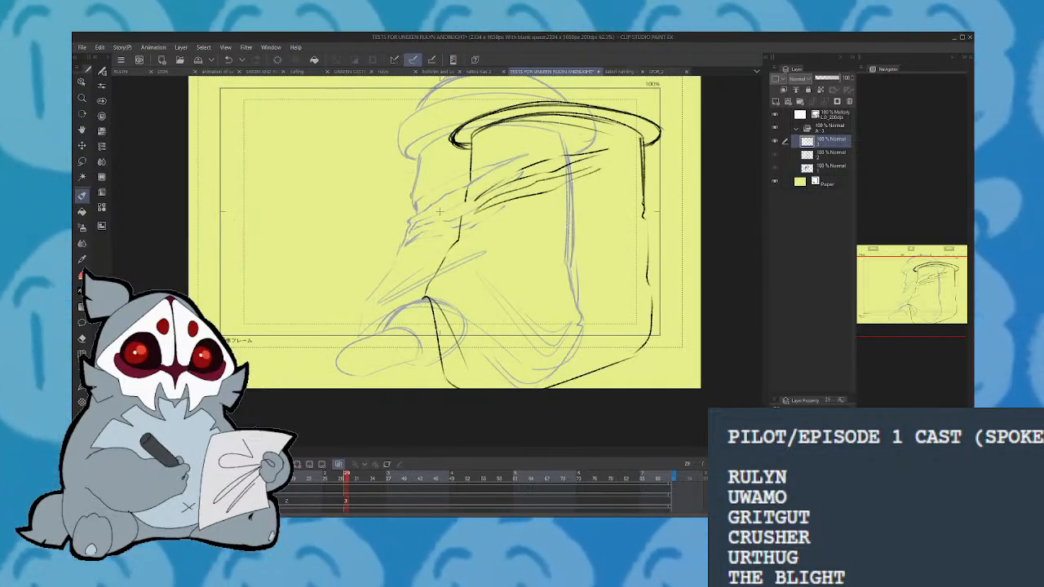
mouse_move(479, 226)
mouse_down()
mouse_move(644, 214)
mouse_move(587, 183)
mouse_up()
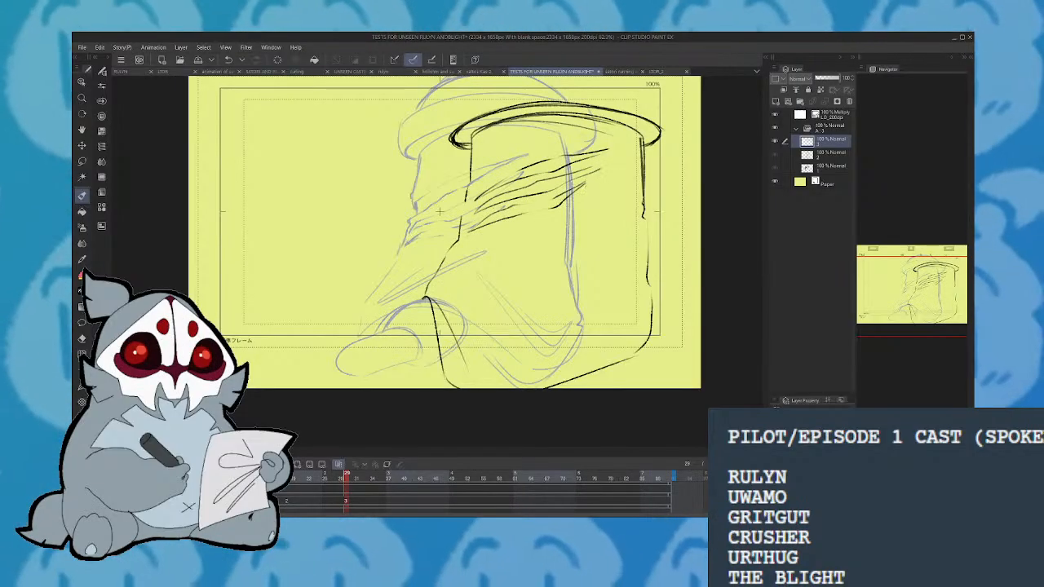
drag(603, 166, 576, 182)
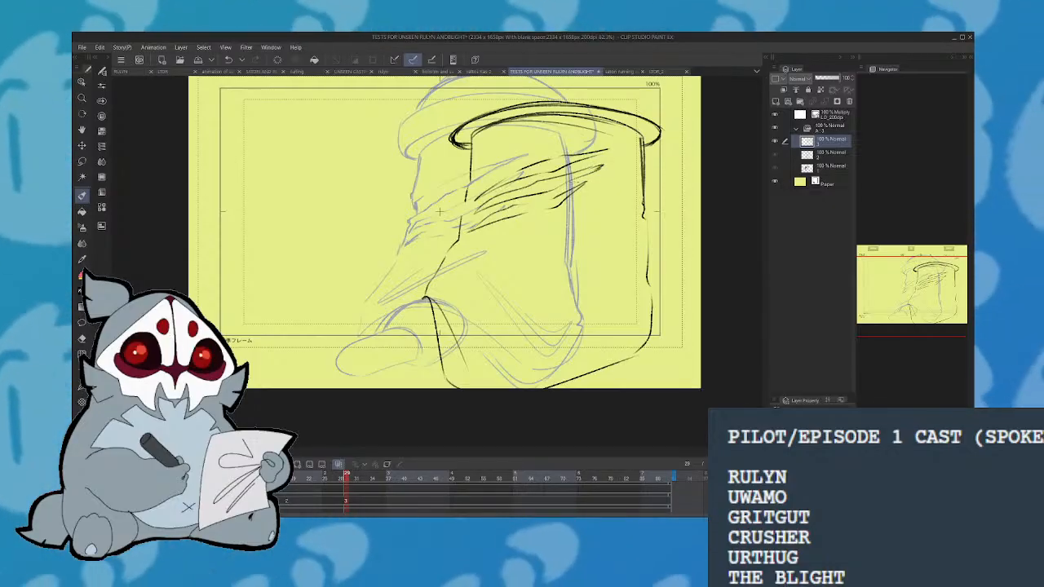
drag(607, 313, 504, 334)
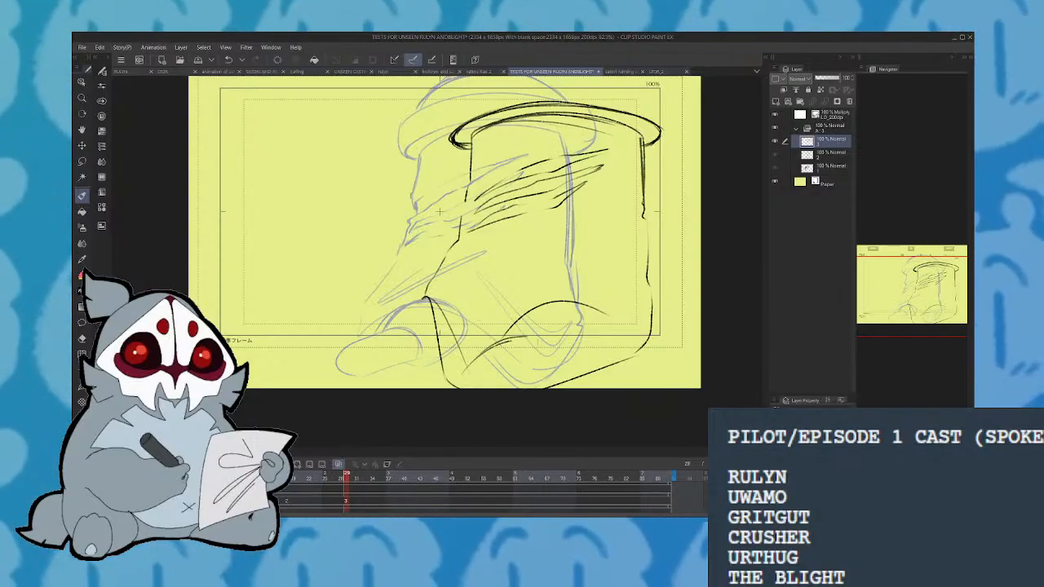
mouse_move(467, 371)
mouse_down()
mouse_move(551, 359)
mouse_move(541, 382)
mouse_up()
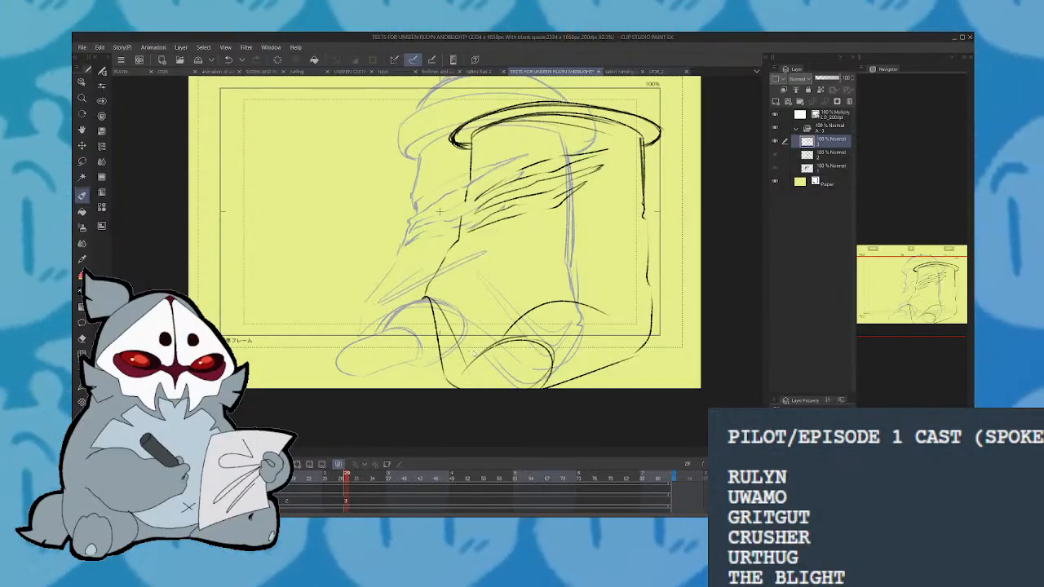
key(ctrl+z)
key(ctrl+z)
key(ctrl+z)
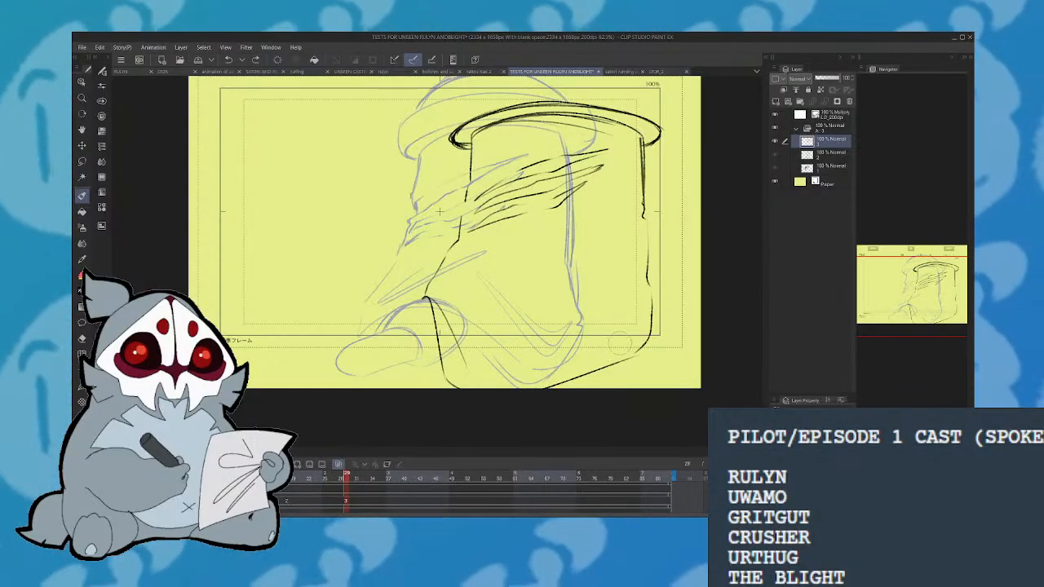
key(ctrl+z)
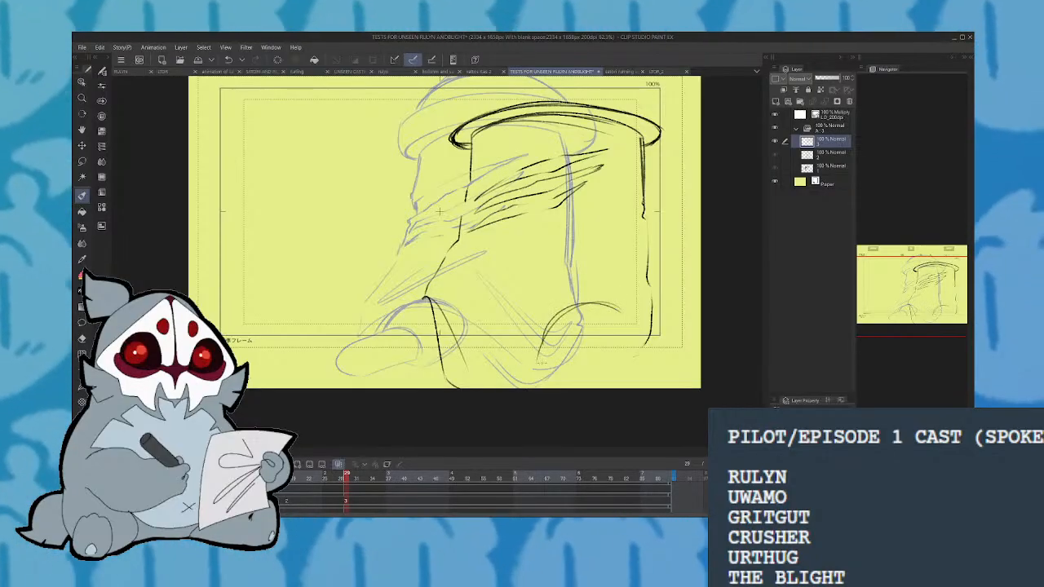
key(ctrl+y)
key(ctrl+z)
Sketch a rounded loop overlapping an elongated oval at the head's lower back, reinforcing their outlines with repeated strokes
mouse_move(556, 351)
mouse_down()
mouse_move(608, 305)
mouse_move(636, 337)
mouse_up()
drag(569, 333, 524, 378)
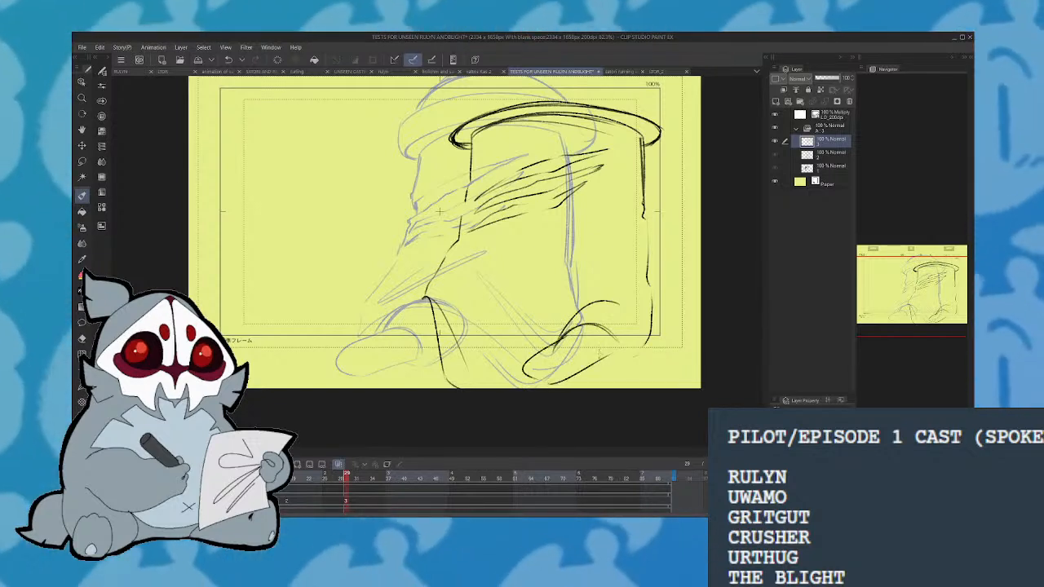
mouse_move(576, 334)
mouse_down()
mouse_move(633, 295)
mouse_move(591, 299)
mouse_up()
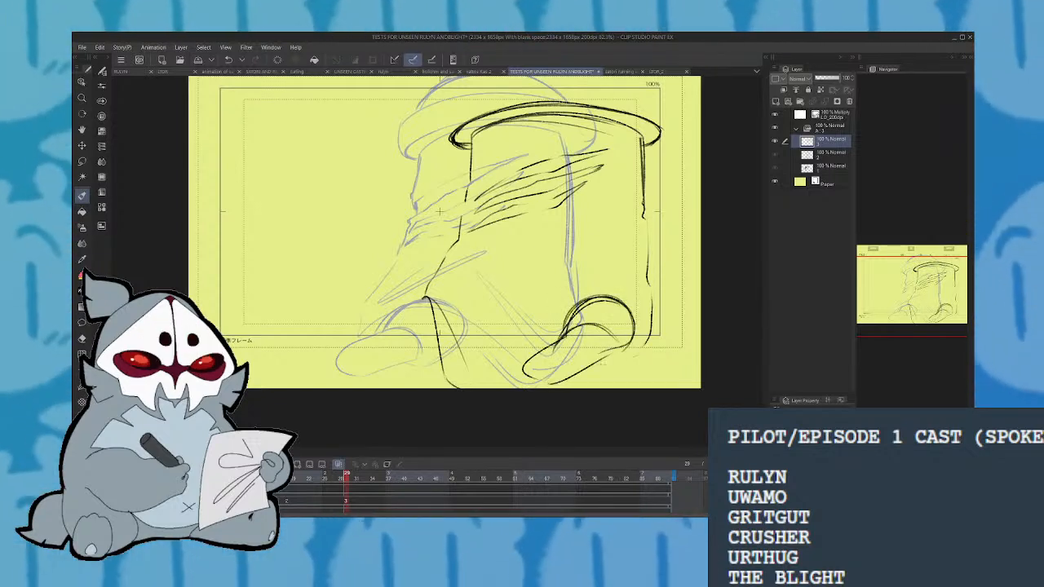
drag(589, 365, 634, 314)
drag(561, 336, 597, 323)
drag(594, 365, 613, 326)
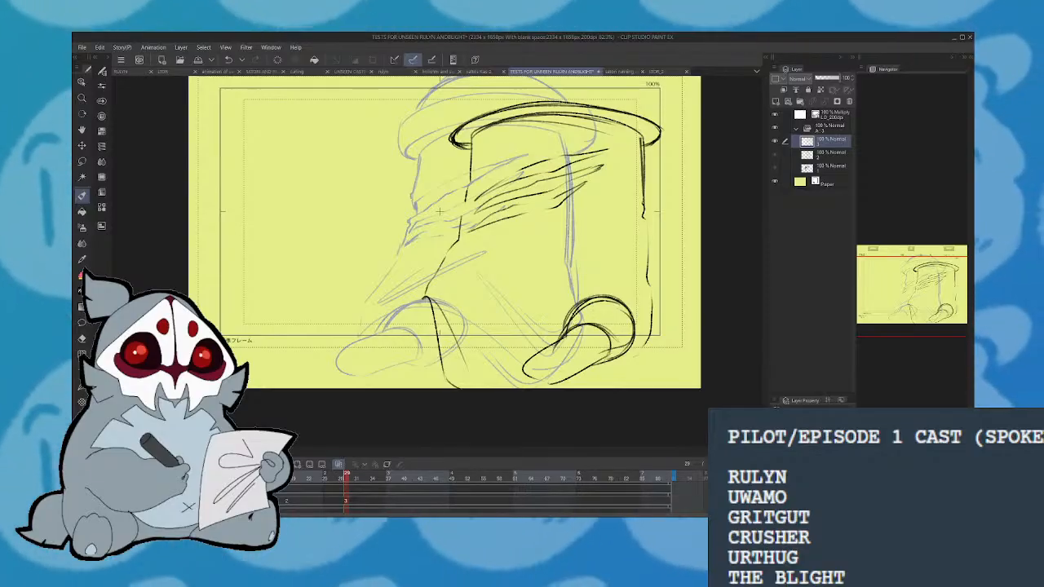
drag(539, 355, 489, 388)
drag(592, 360, 551, 387)
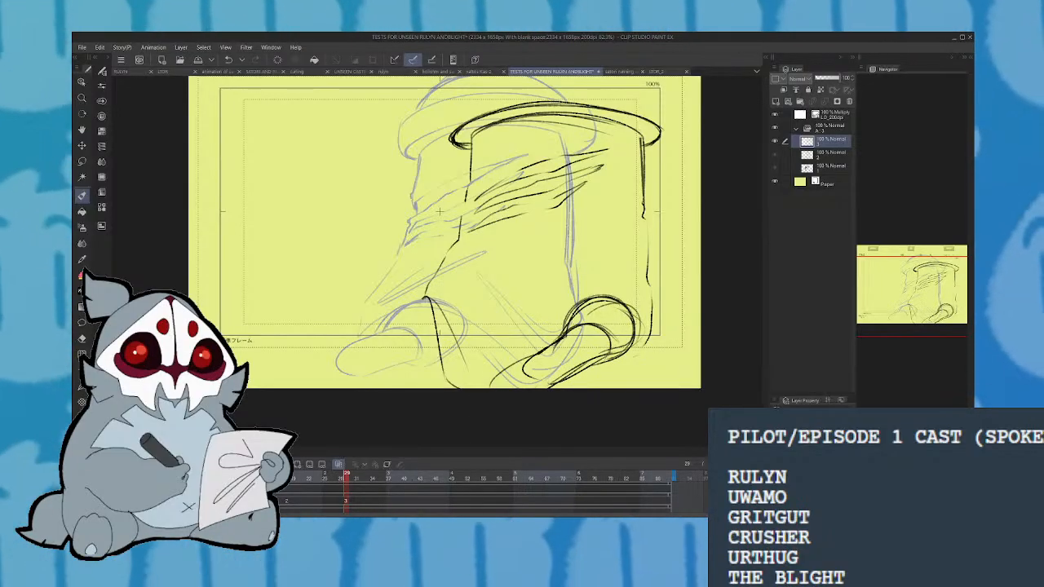
drag(612, 358, 633, 336)
drag(563, 330, 599, 295)
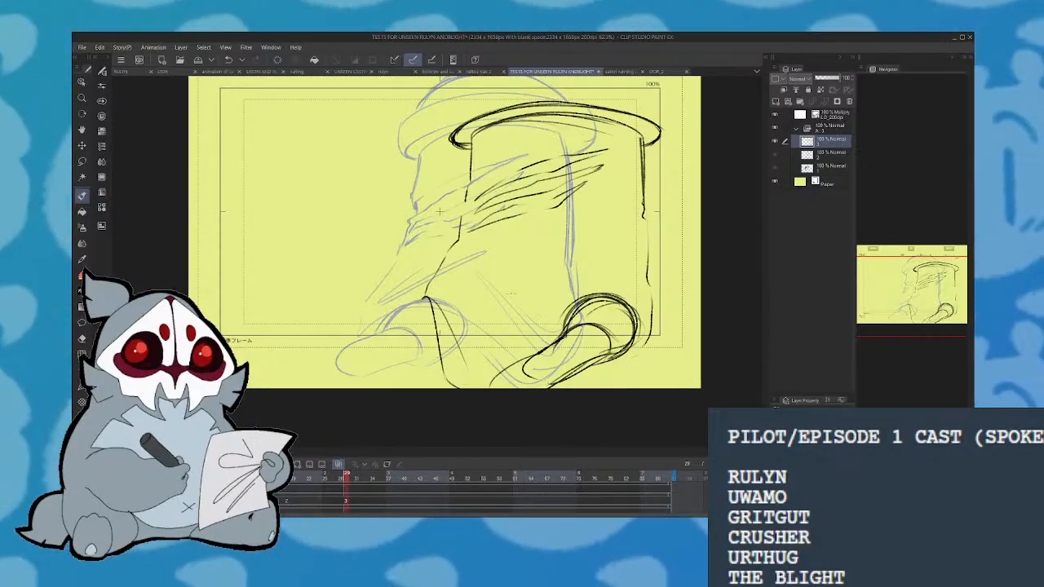
Draw long diagonal folds across the lower part of the head and replace its lower front lines with two curved, near-vertical lines
drag(461, 314, 592, 257)
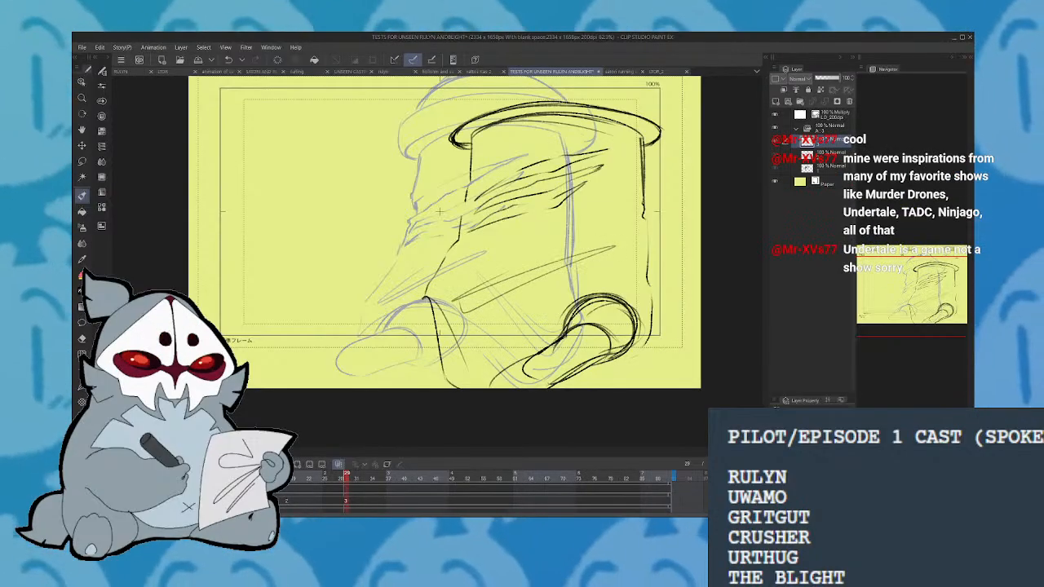
drag(460, 290, 565, 249)
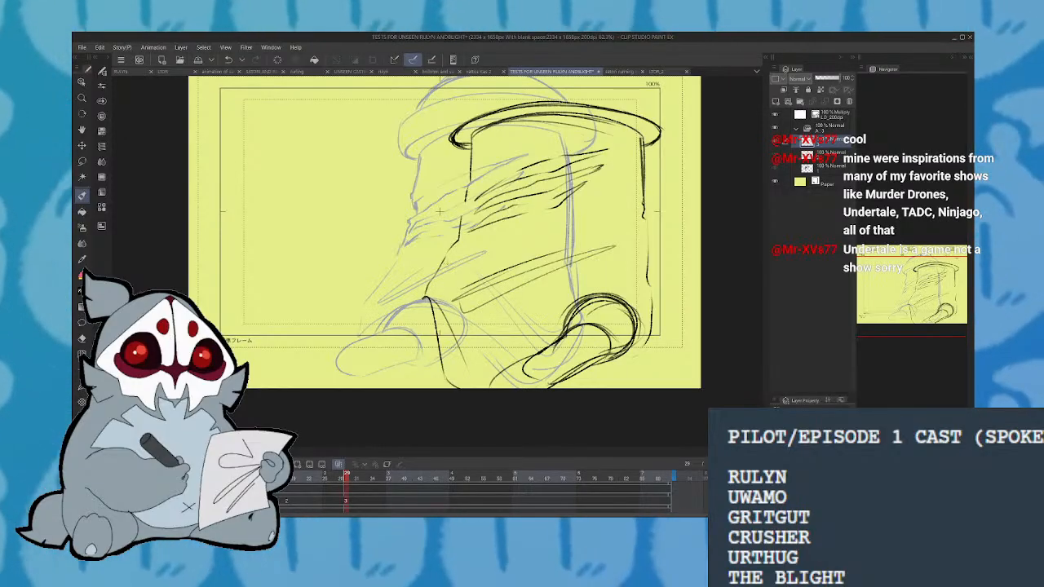
mouse_move(425, 294)
mouse_down()
mouse_move(453, 382)
mouse_move(461, 369)
mouse_up()
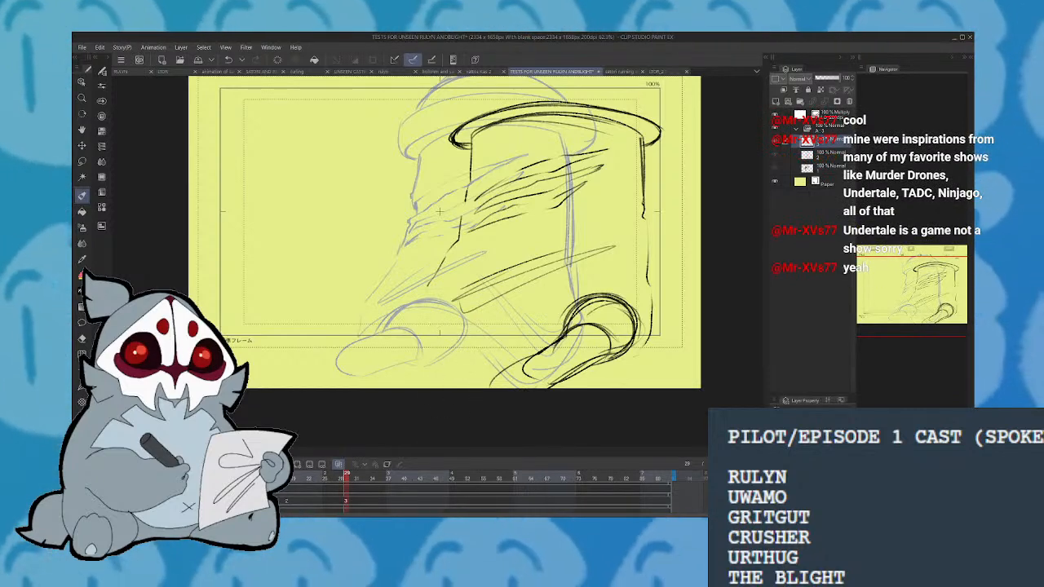
key(h)
mouse_move(446, 284)
mouse_down()
mouse_move(462, 323)
mouse_move(455, 388)
mouse_up()
drag(444, 300, 440, 387)
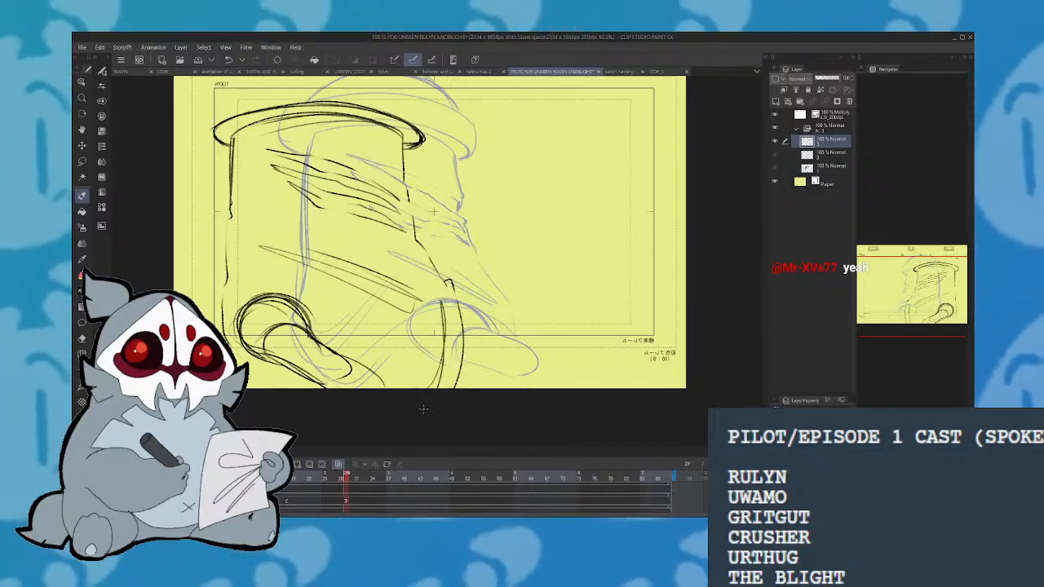
key(h)
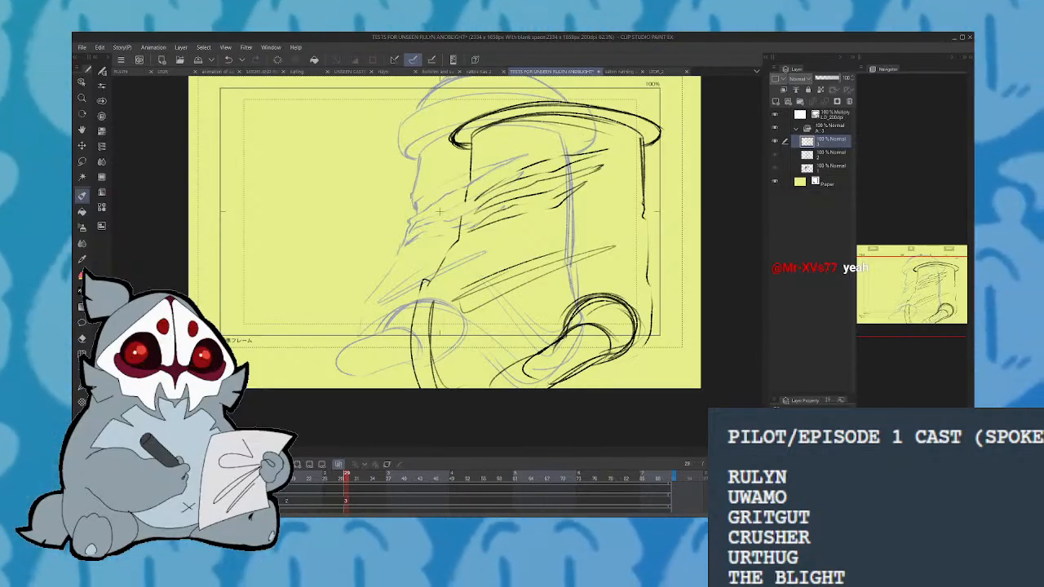
Draw the rounded form jutting from the lower front, reinforce the notch above it, and thicken the bottom edge beneath the rear loop
drag(338, 334, 414, 323)
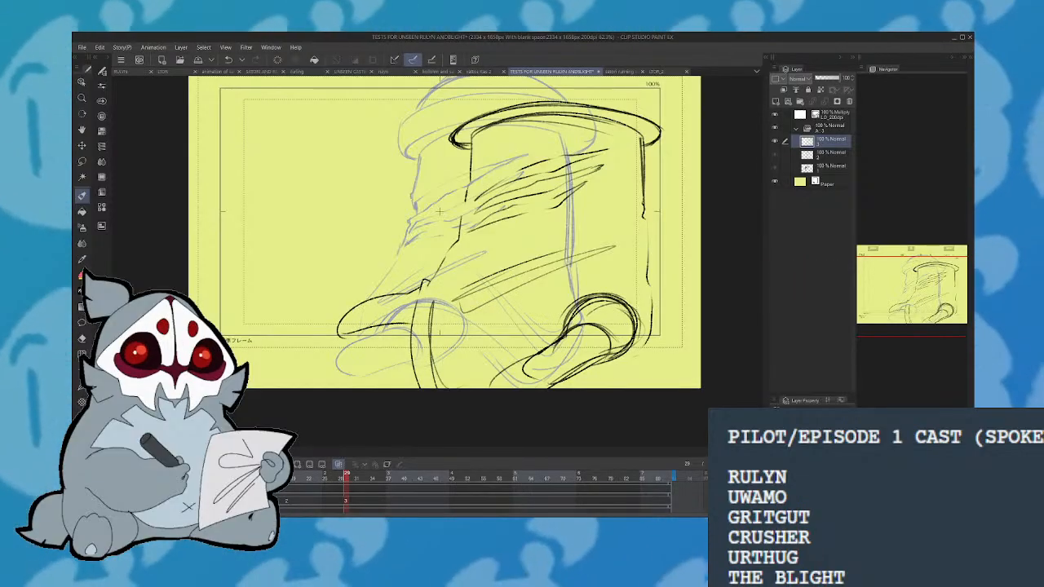
drag(628, 359, 568, 380)
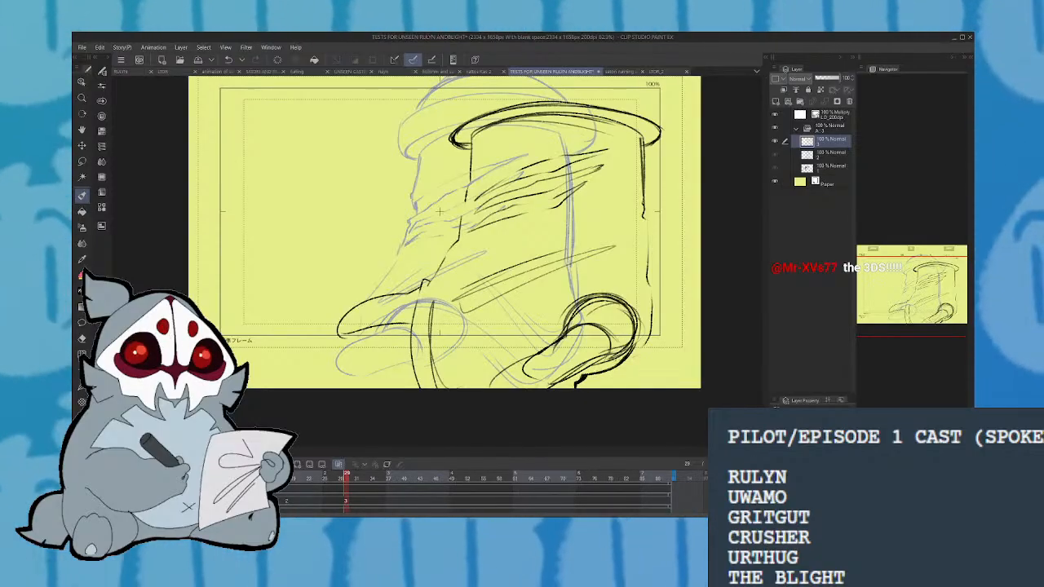
key(h)
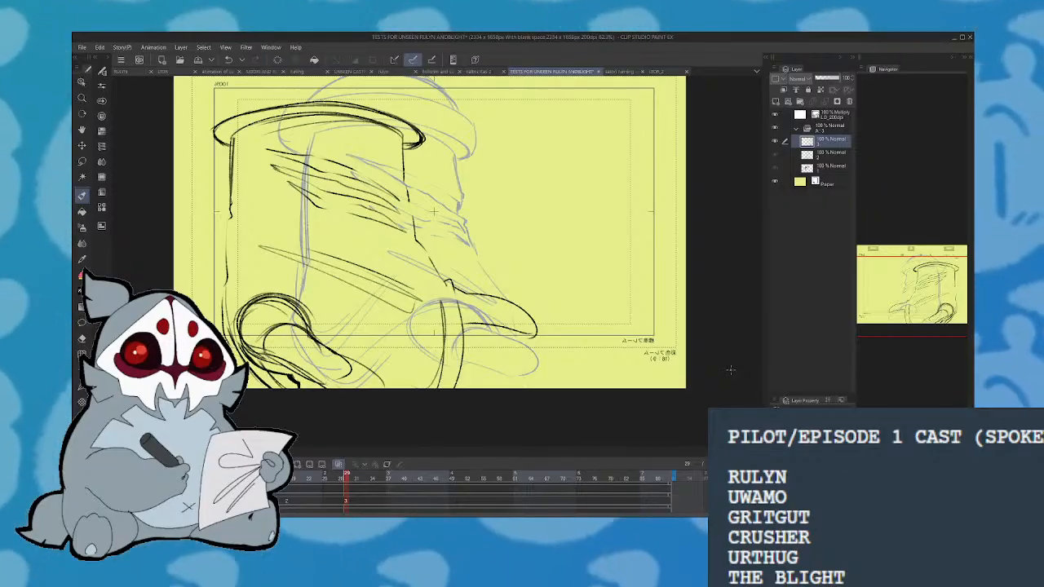
key(h)
drag(922, 292, 926, 289)
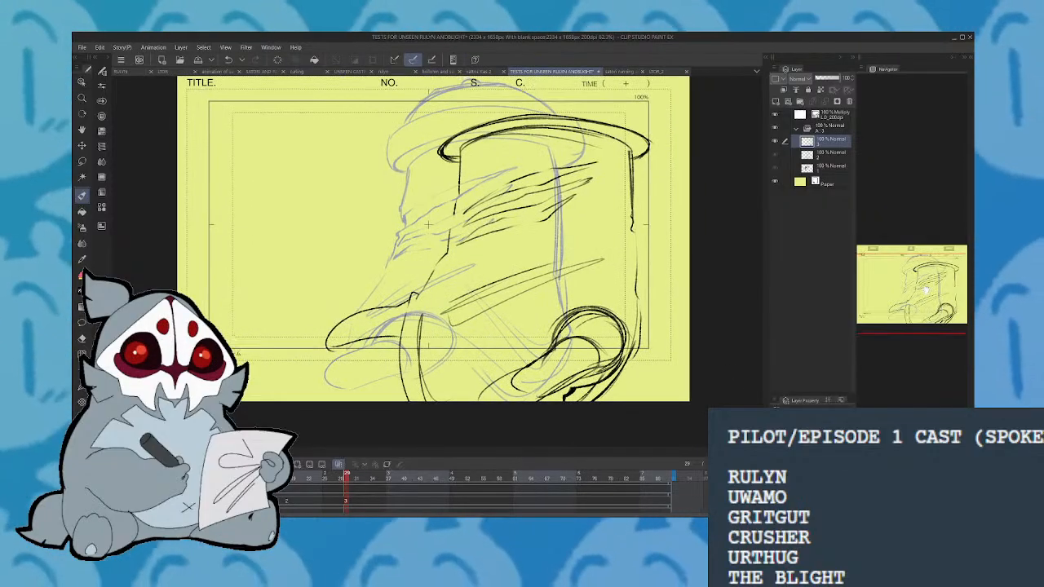
drag(422, 291, 400, 328)
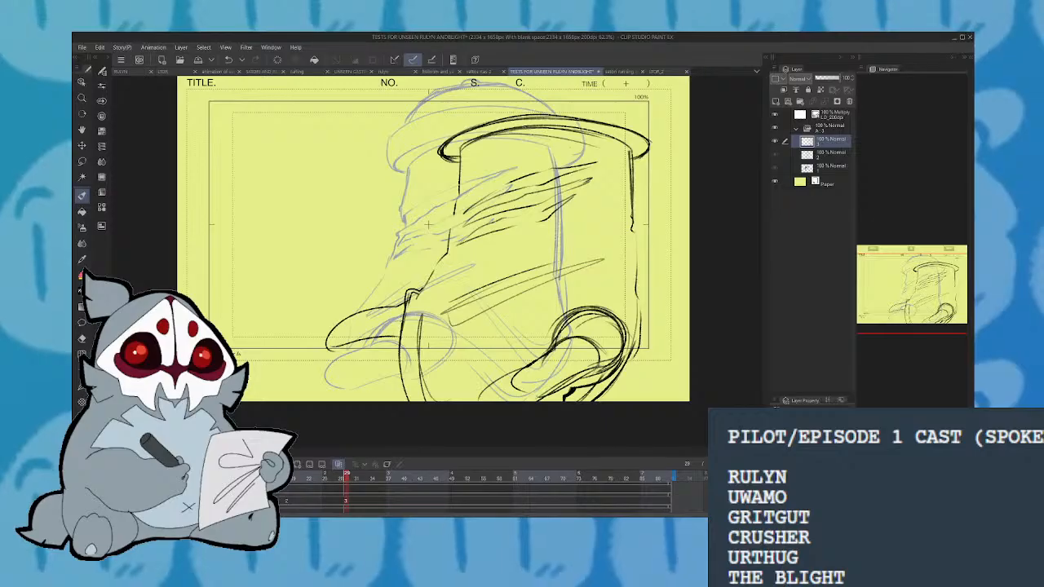
Draw the hat brim's thickness and the domed crown above it, topped with a small button
drag(433, 245, 409, 265)
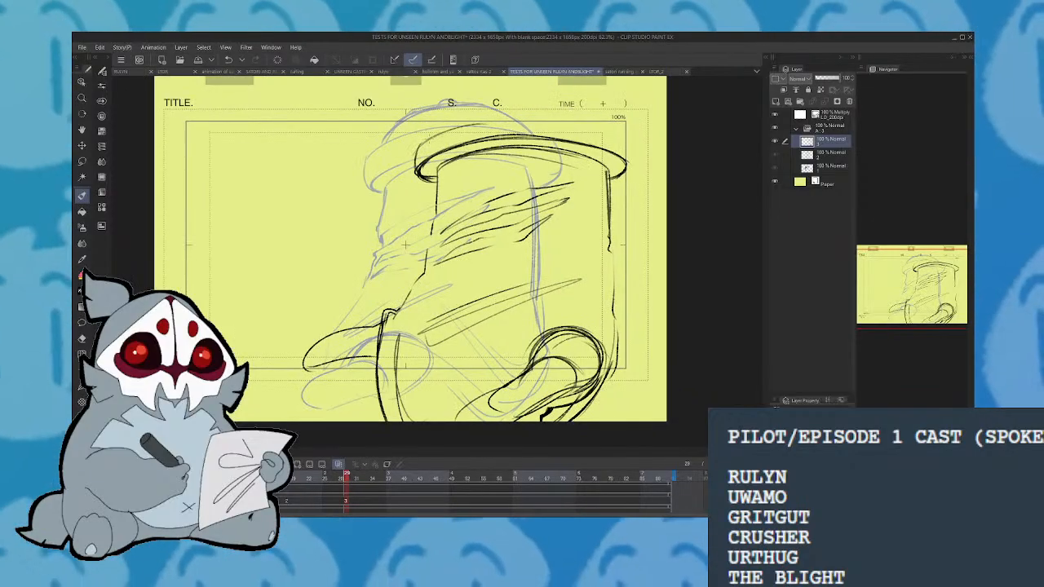
drag(491, 123, 604, 127)
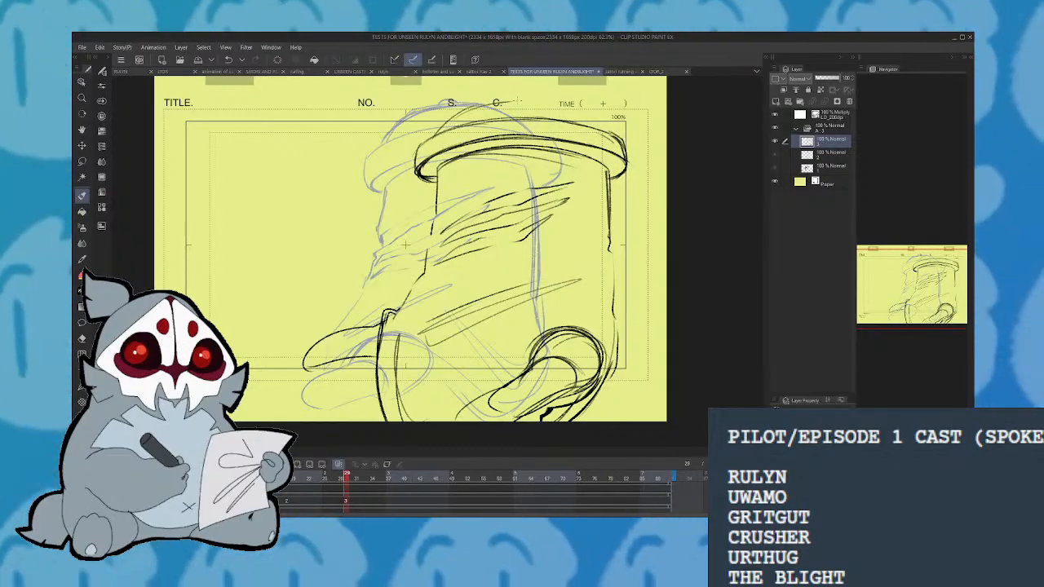
drag(481, 104, 581, 103)
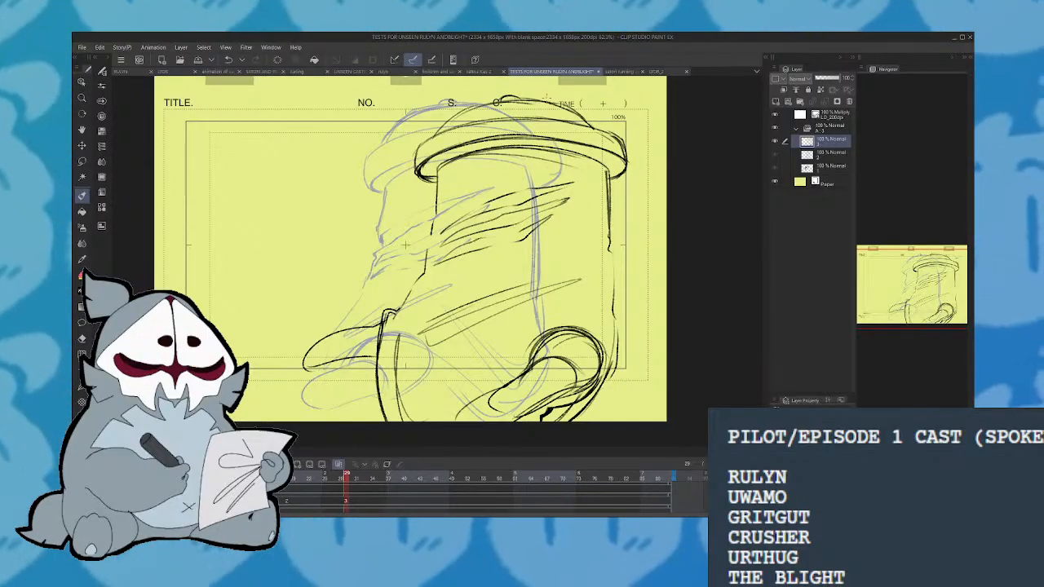
On the previous cel, outline the underside of the hat brim and fill it and the face area beneath it with black
drag(316, 474, 356, 474)
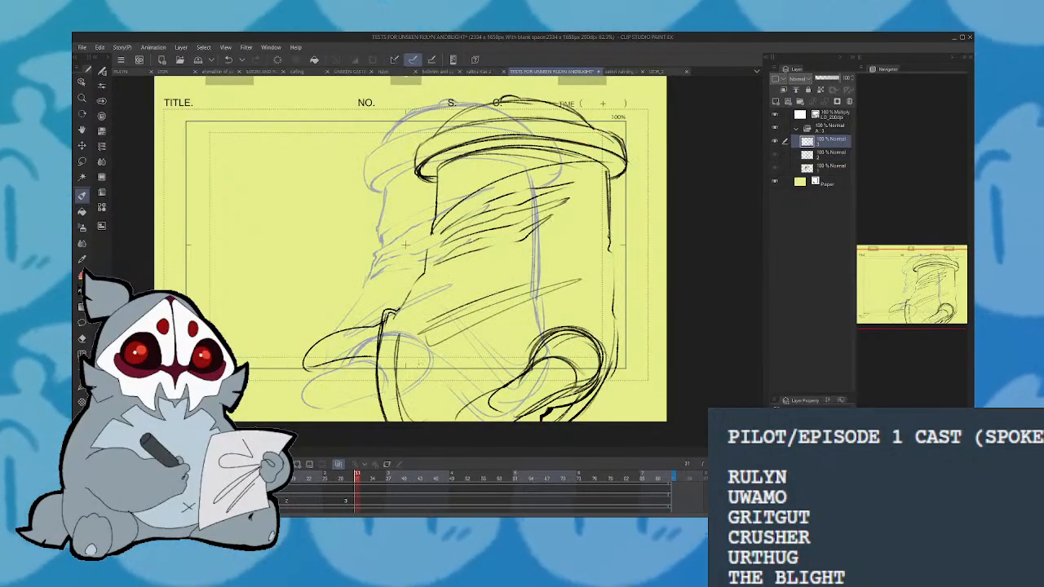
click(316, 475)
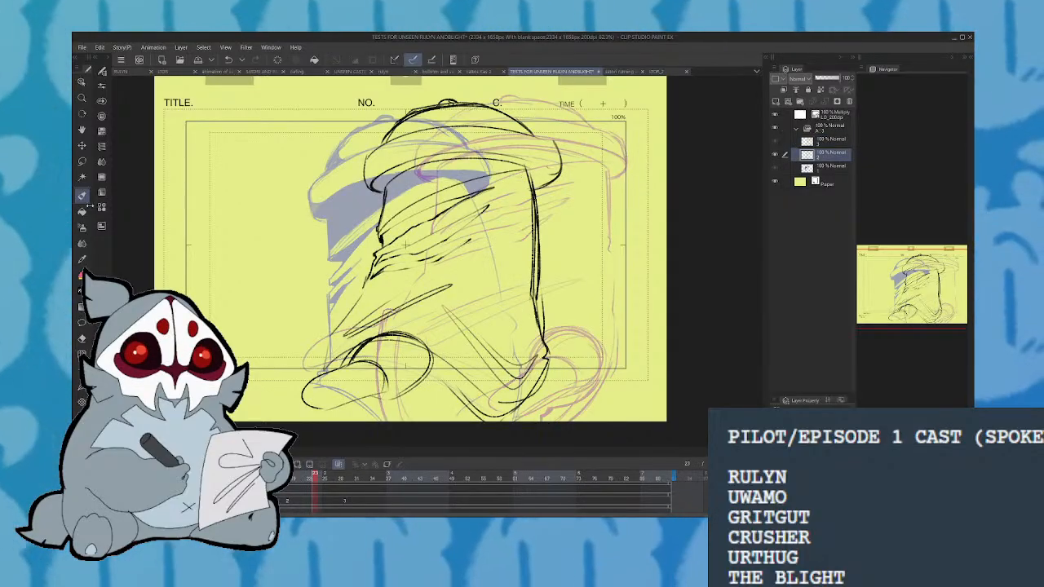
click(427, 174)
click(524, 138)
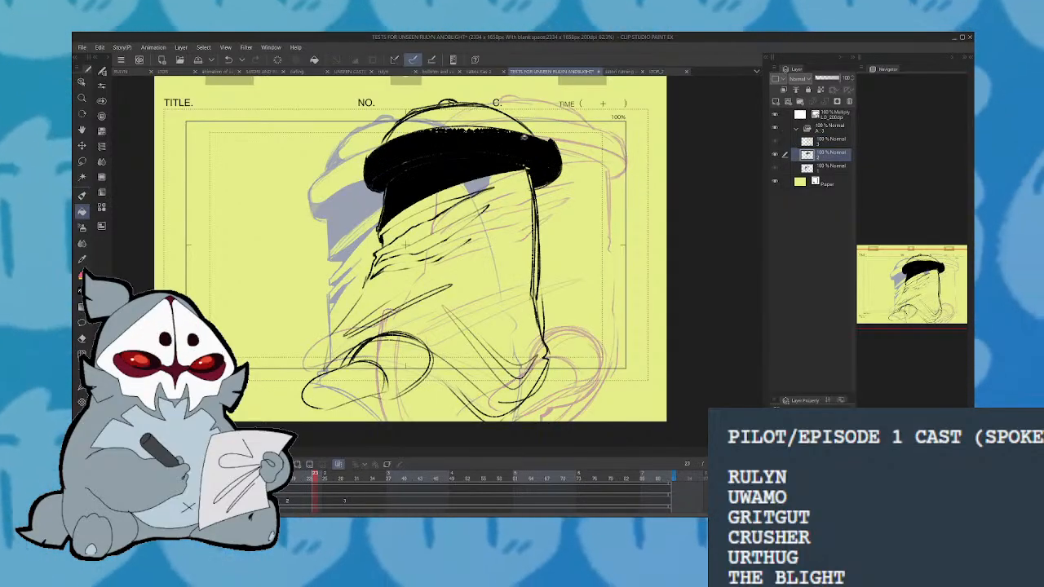
click(228, 60)
click(81, 195)
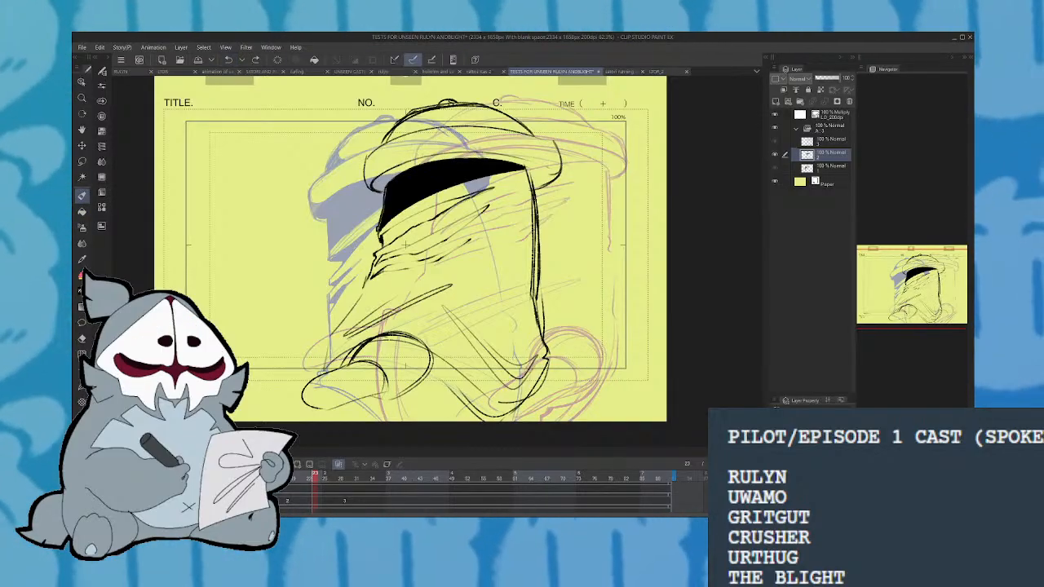
drag(476, 150, 559, 176)
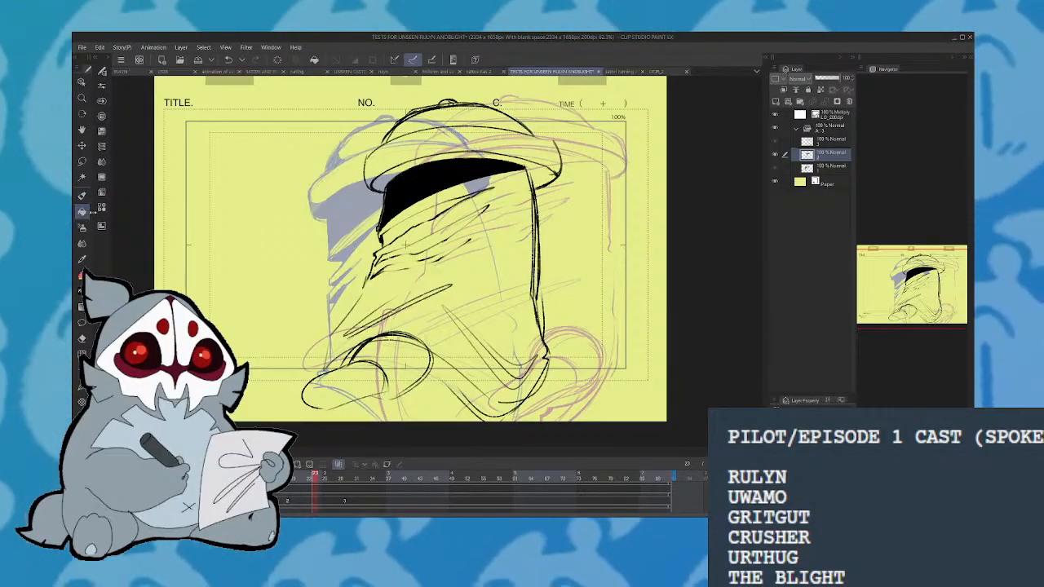
click(476, 158)
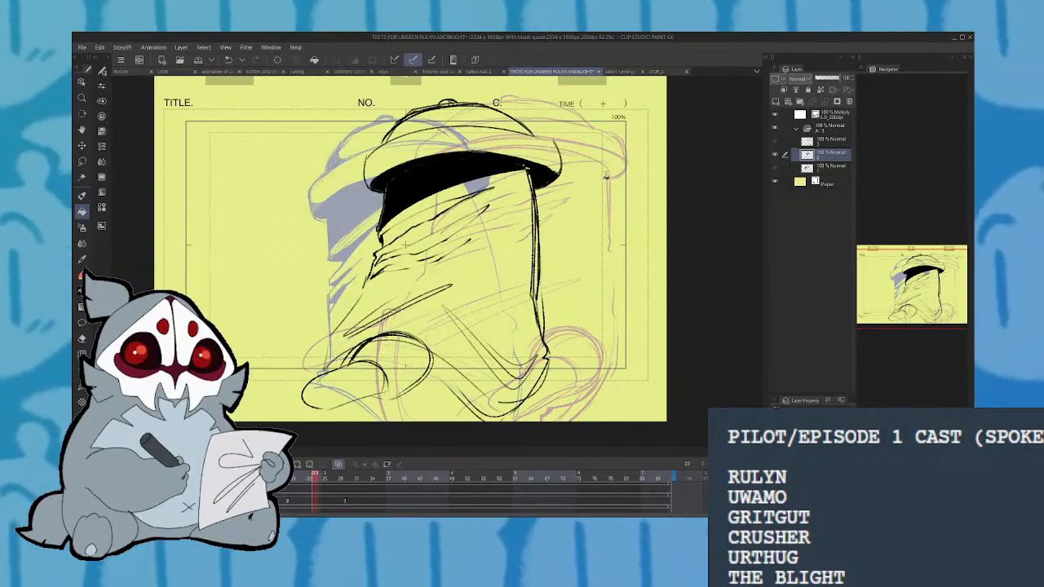
Fill the jagged face creases below the brim with black, closing the lowest crease's outline so its fill stays contained
click(425, 225)
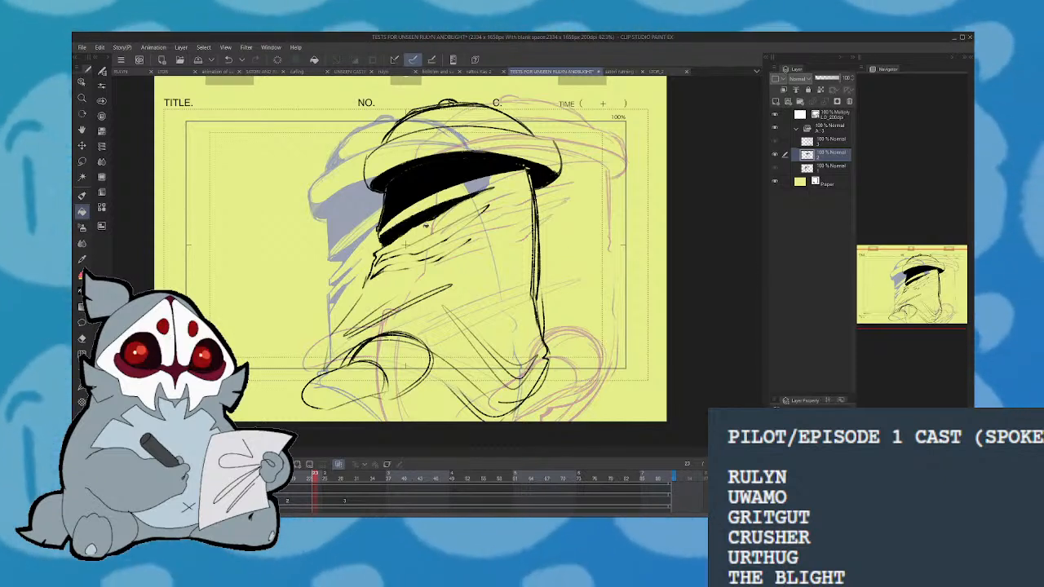
click(422, 246)
click(433, 257)
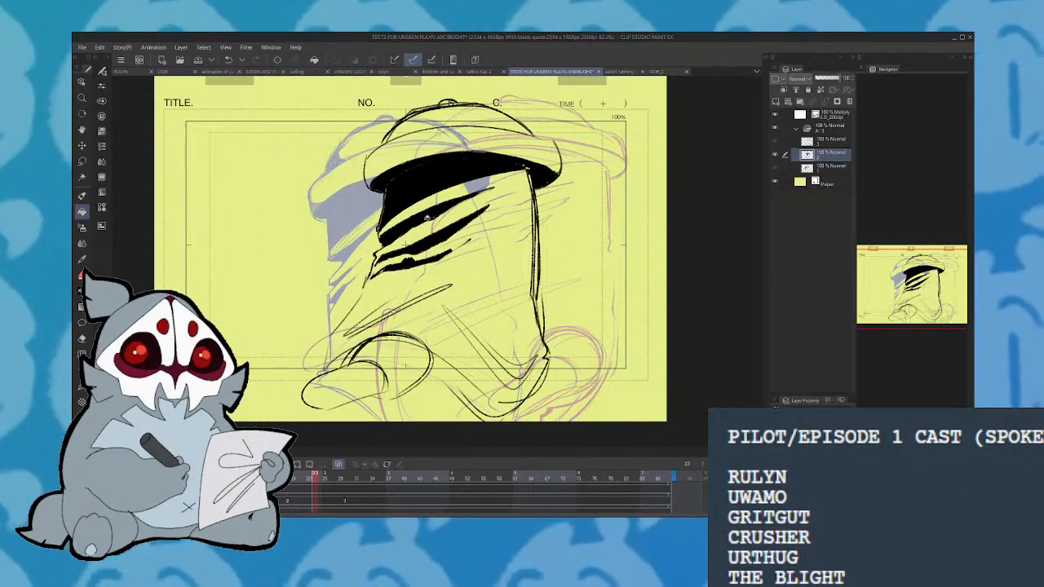
key(p)
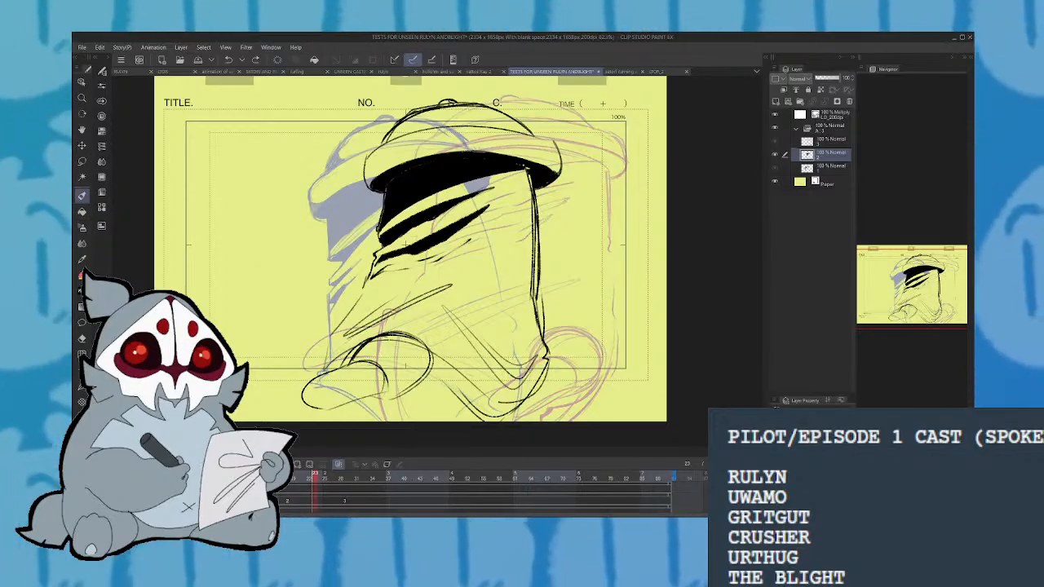
mouse_move(392, 265)
mouse_down()
mouse_move(471, 238)
mouse_move(408, 270)
mouse_up()
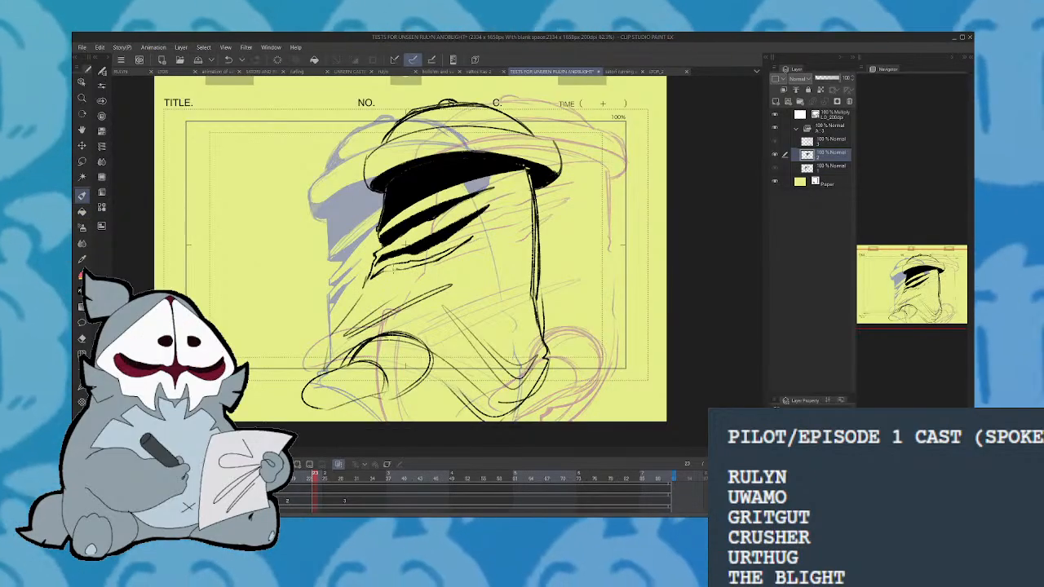
key(g)
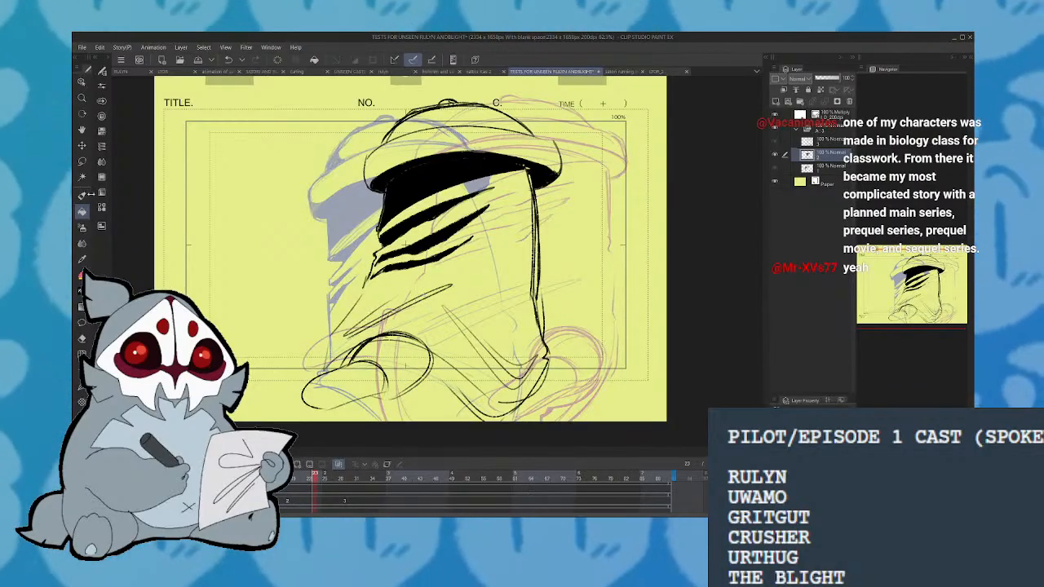
Play the animation from the first frame to review the head's movement across the cels
click(82, 196)
key(Home)
key(space)
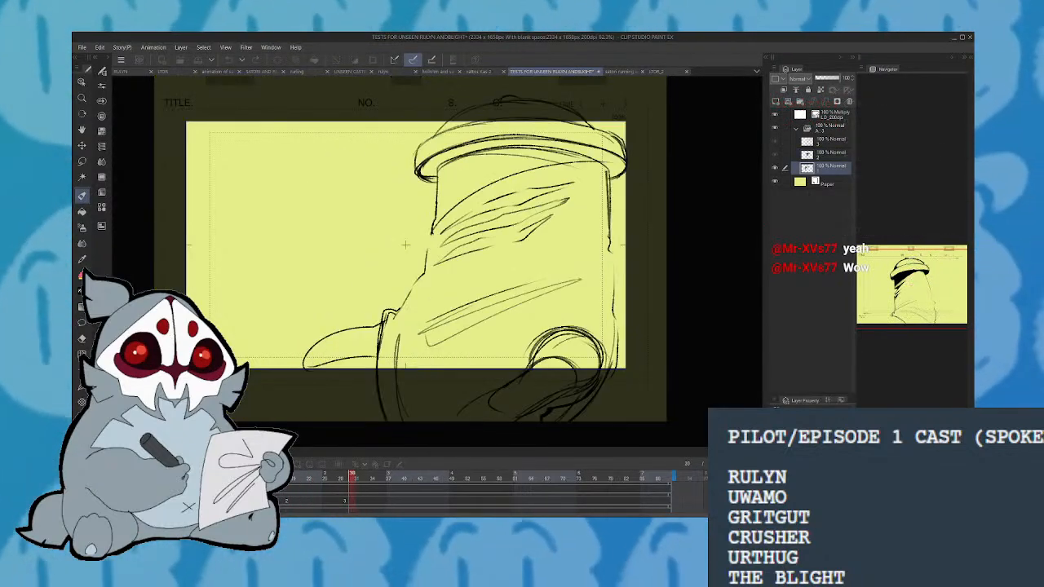
key(space)
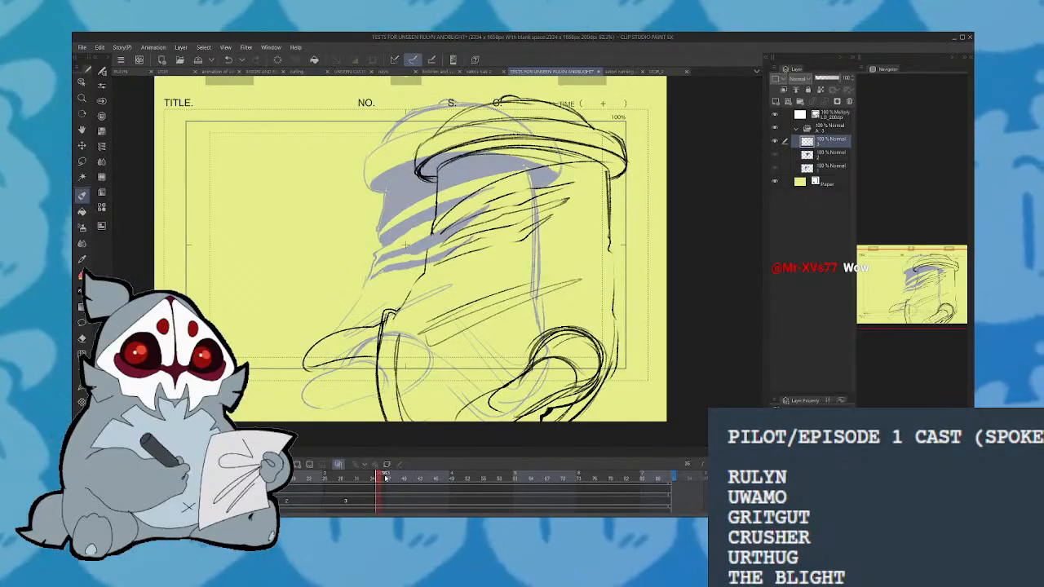
Add a new cel and trace the front of the neck below the face, retrying the stroke until it fits
key(ctrl+shift+n)
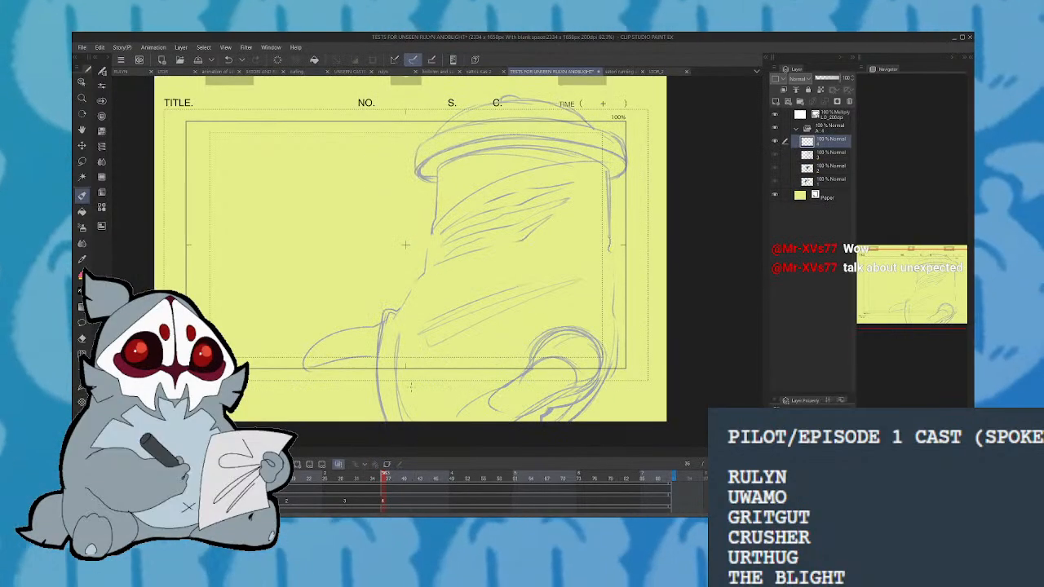
drag(443, 167, 435, 268)
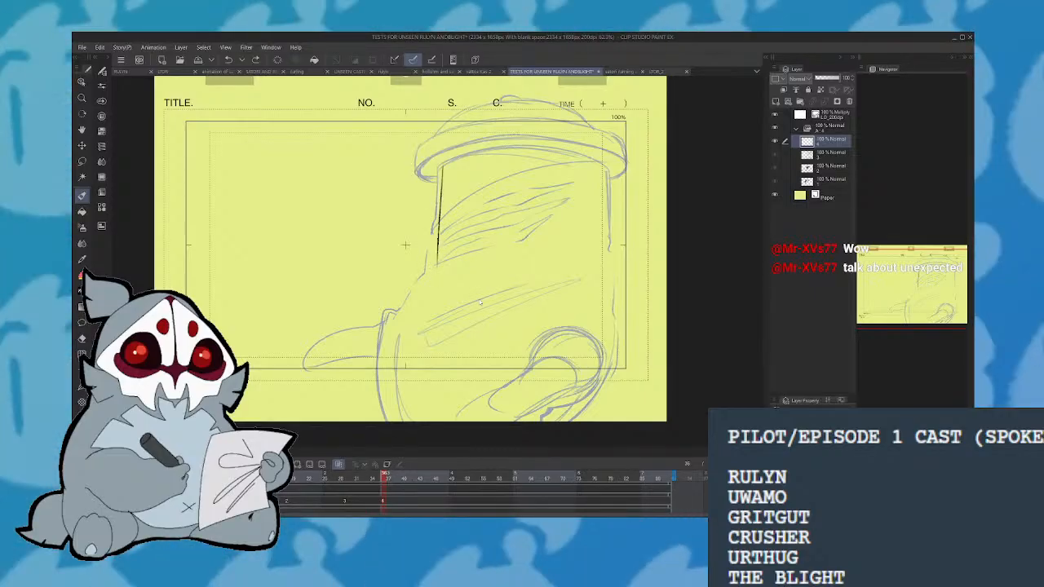
key(ctrl+z)
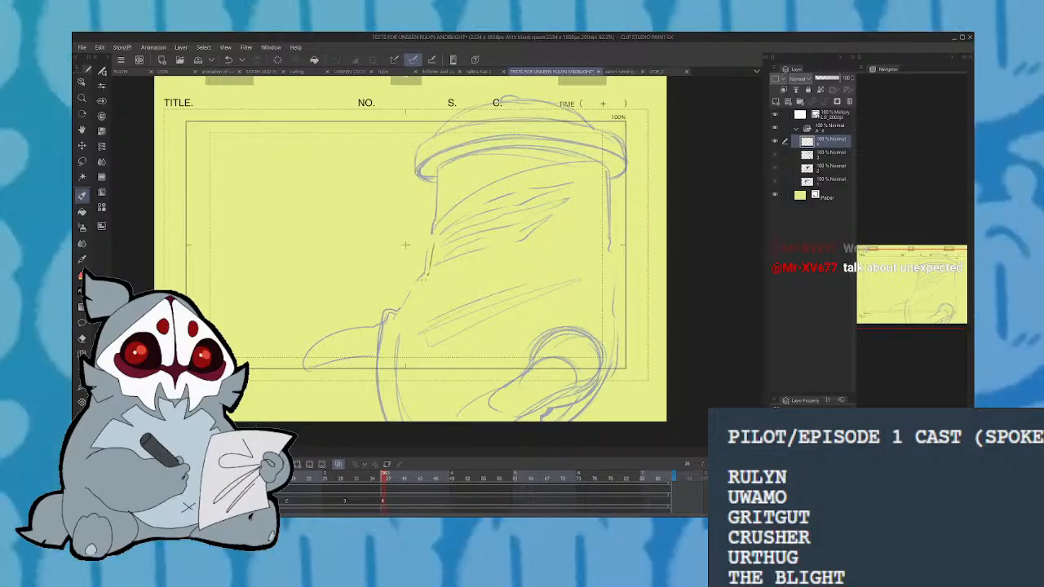
mouse_move(428, 244)
mouse_down()
mouse_move(422, 282)
mouse_move(383, 327)
mouse_move(400, 420)
mouse_up()
key(ctrl+z)
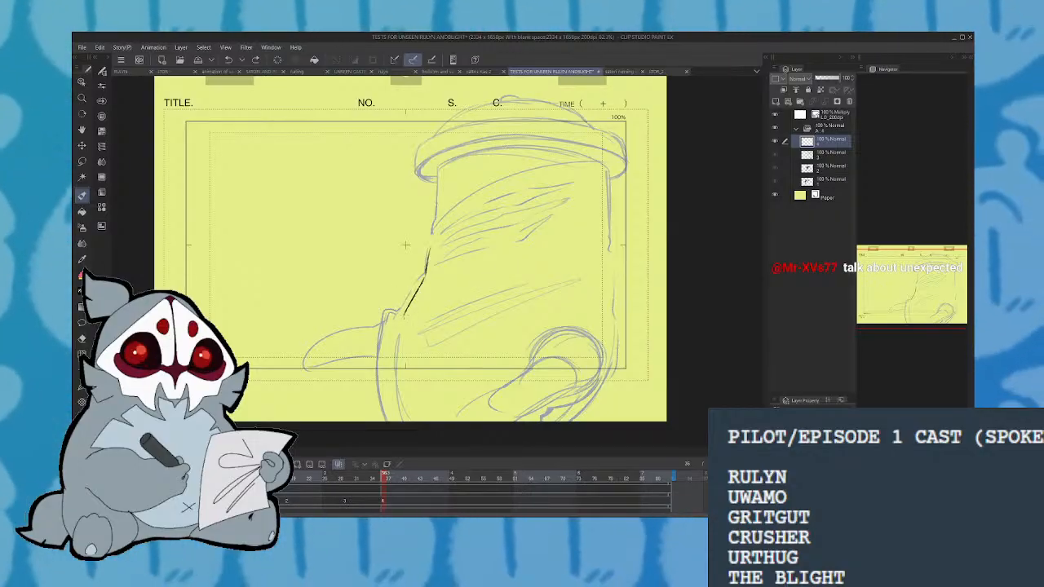
mouse_move(406, 315)
mouse_down()
mouse_move(380, 333)
mouse_move(399, 434)
mouse_up()
key(ctrl+z)
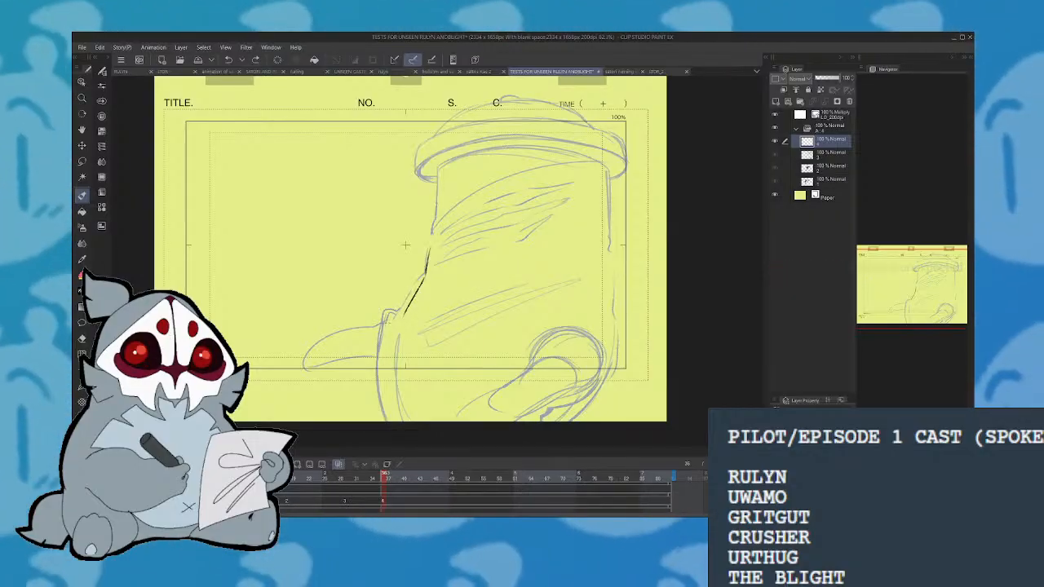
On the previous cel, replace the front edge of the collar at the neck's base with a wider, rounded curve
click(362, 477)
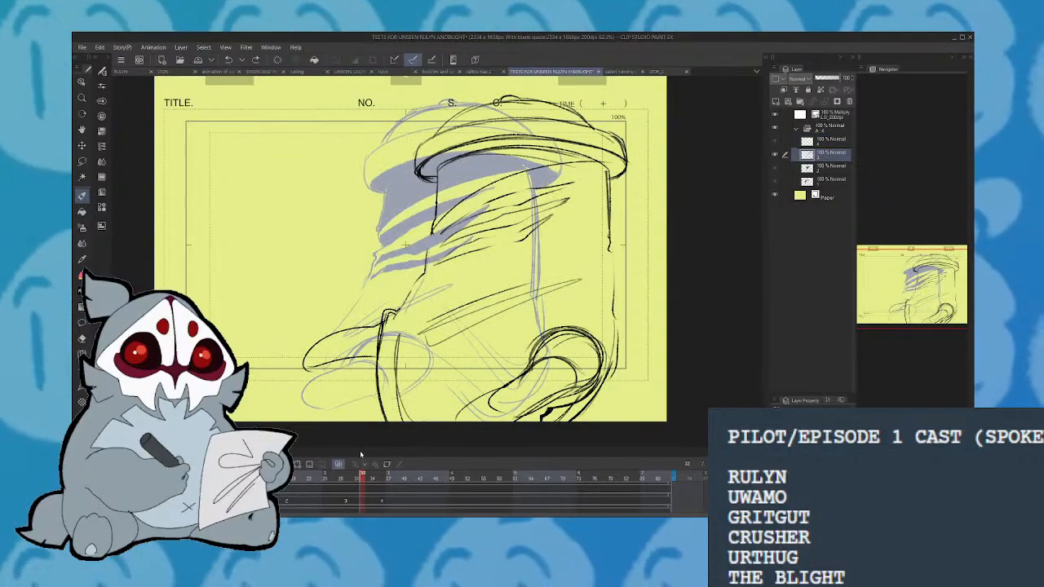
mouse_move(380, 316)
mouse_down()
mouse_move(382, 421)
mouse_move(372, 311)
mouse_move(354, 413)
mouse_up()
key(ctrl+z)
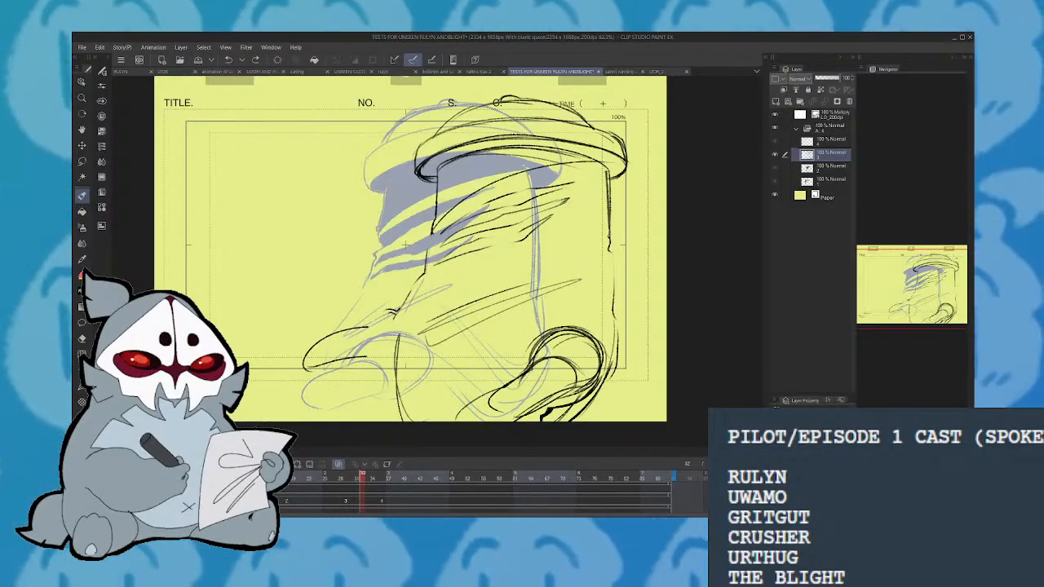
drag(643, 348, 648, 346)
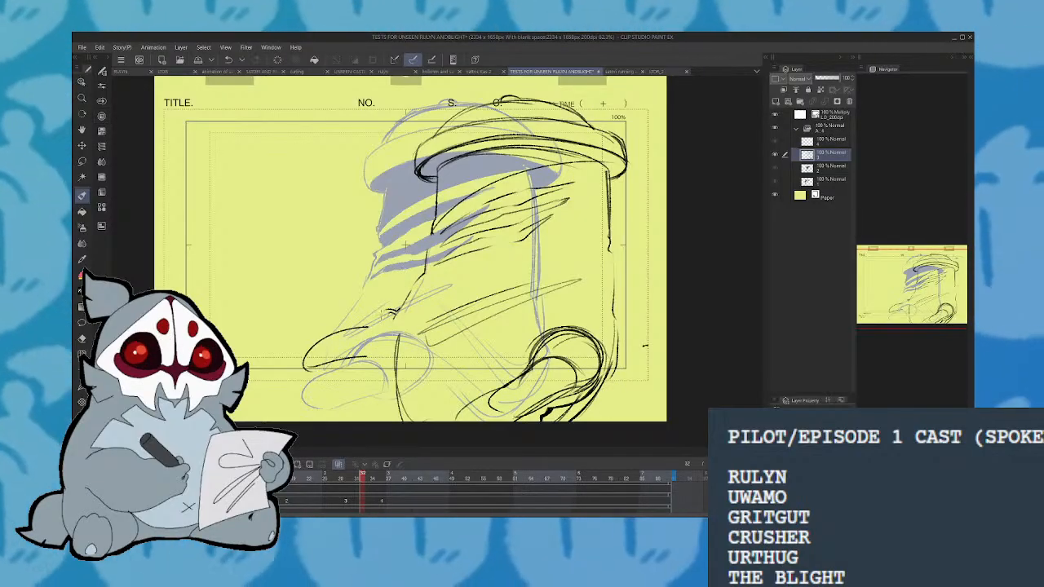
mouse_move(396, 312)
mouse_down()
mouse_move(365, 385)
mouse_move(402, 432)
mouse_up()
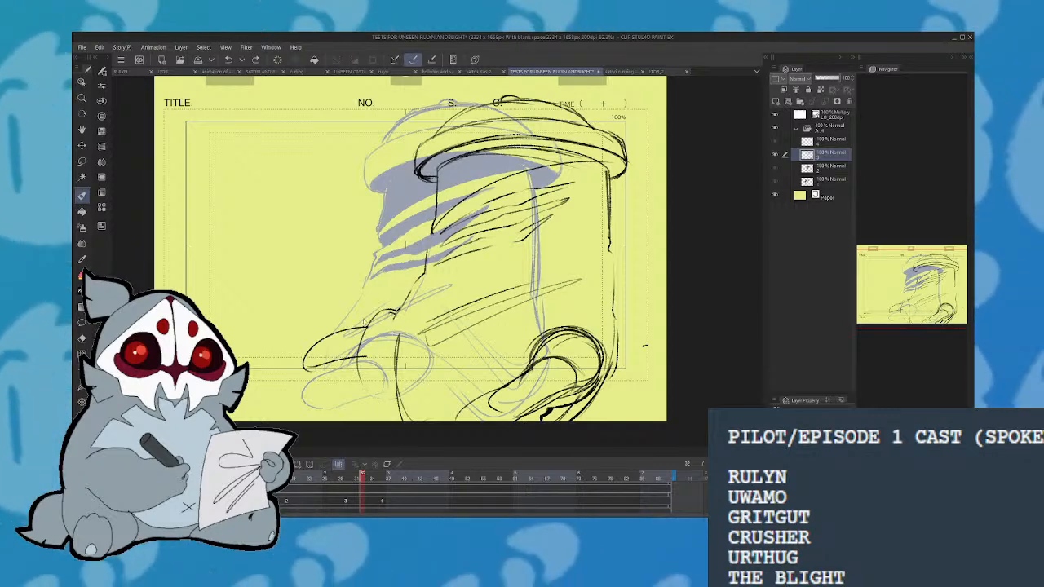
drag(380, 311, 361, 392)
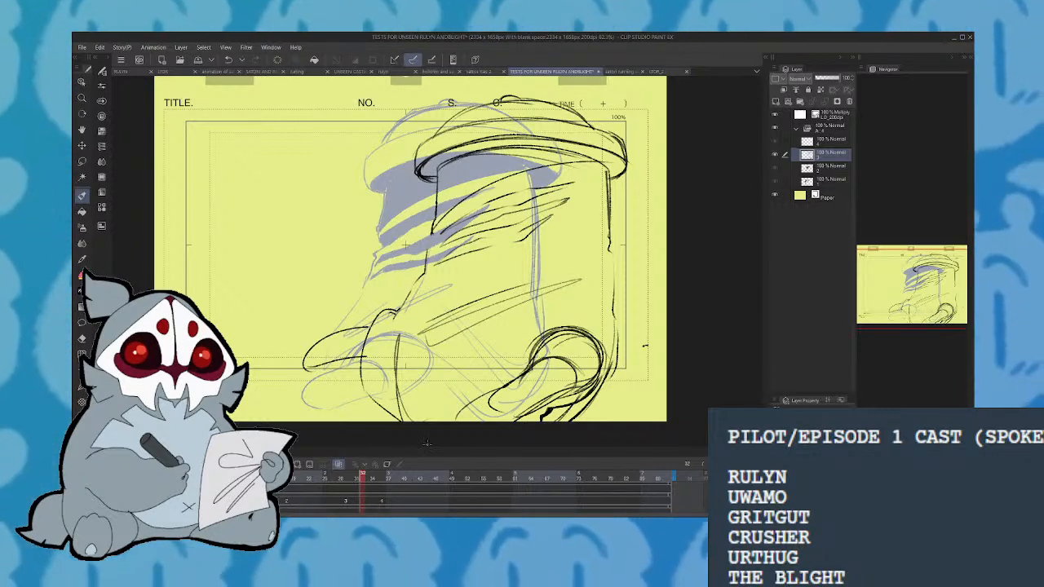
On the new cel, draw the curved front edge of the collar running down from the neck to the page's lower edge
click(378, 477)
click(395, 478)
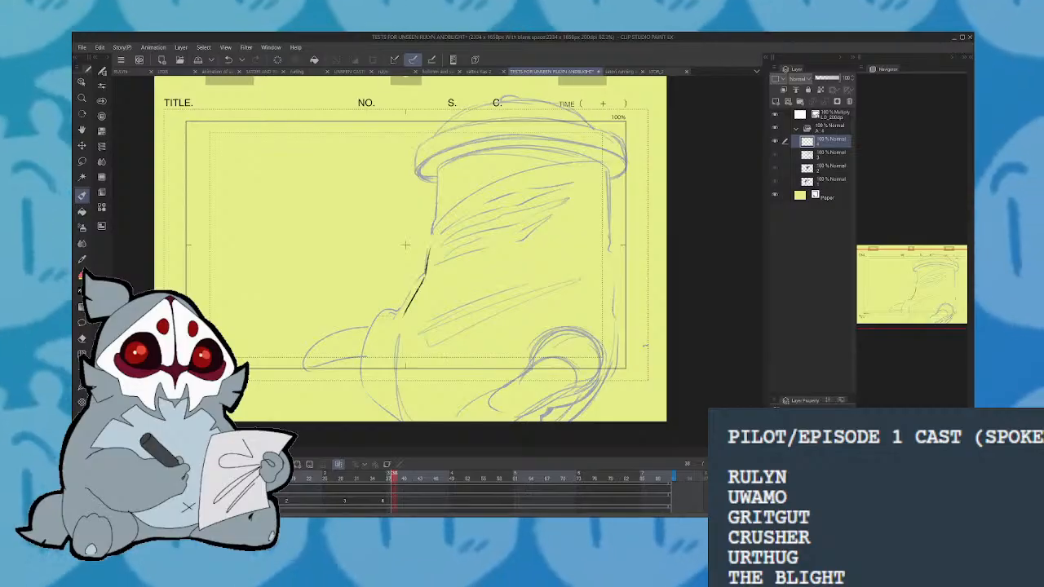
mouse_move(431, 248)
mouse_down()
mouse_move(377, 326)
mouse_move(391, 418)
mouse_up()
drag(410, 304, 397, 313)
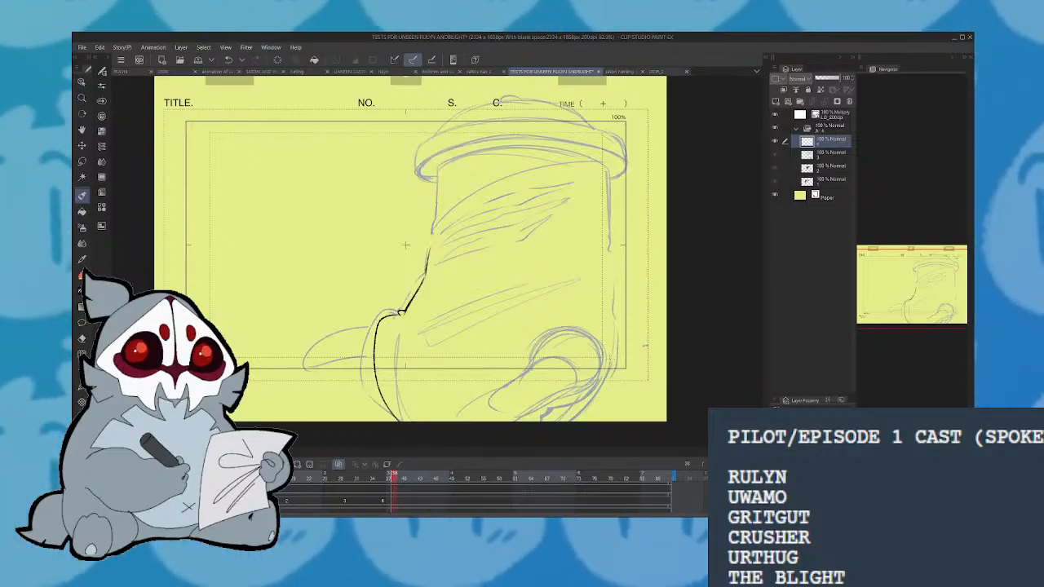
Outline the head with its front edge, the arc under the hat brim and the back edge down to the shoulder
mouse_move(426, 245)
mouse_down()
mouse_move(486, 152)
mouse_move(543, 150)
mouse_up()
mouse_move(455, 155)
mouse_down()
mouse_move(557, 152)
mouse_move(607, 163)
mouse_move(606, 279)
mouse_up()
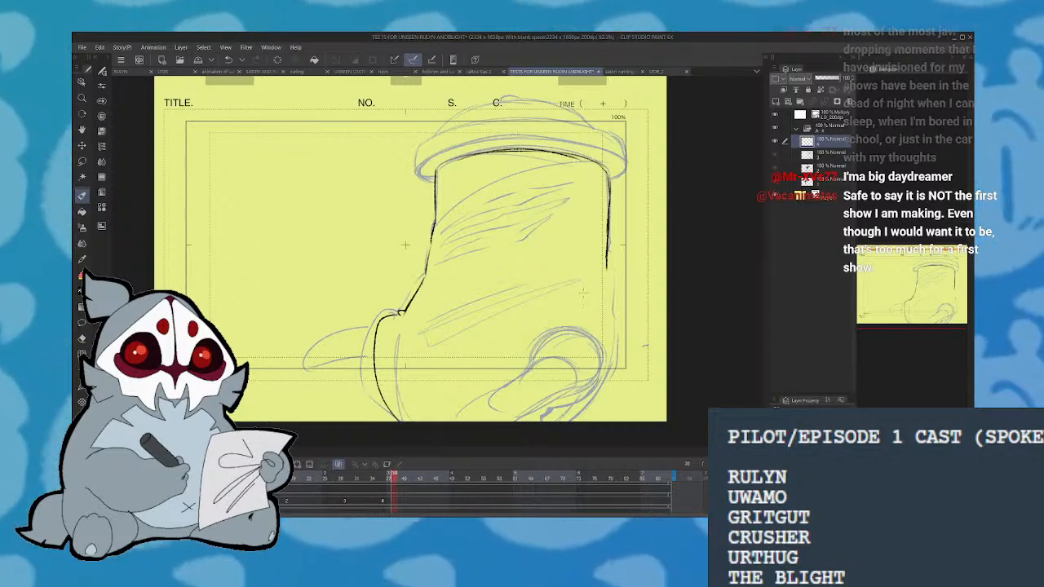
drag(610, 271, 611, 361)
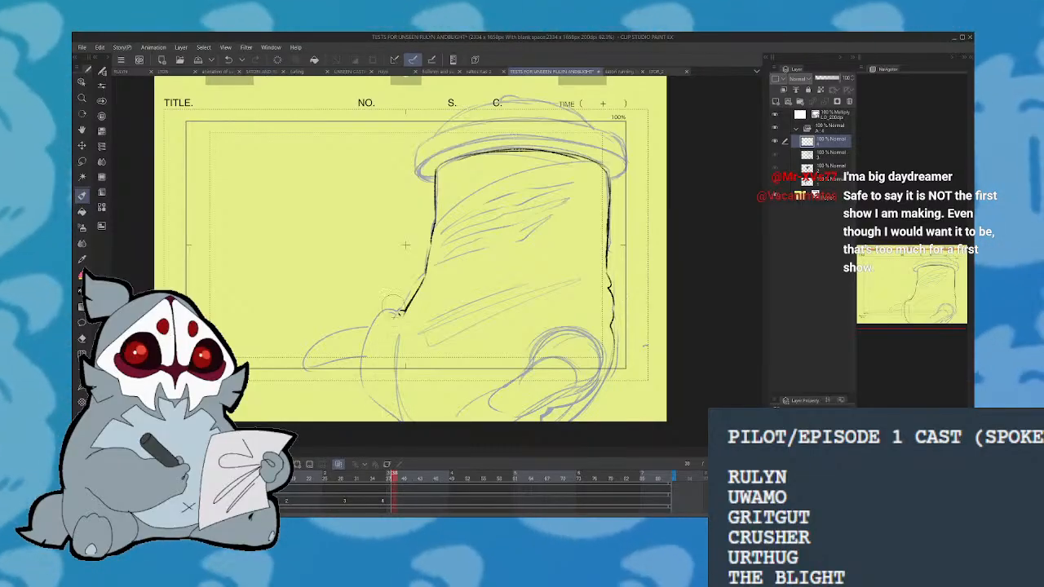
Undo the collar curve and redraw it with a small bump at the neck's base while the canvas is mirrored
key(ctrl+z)
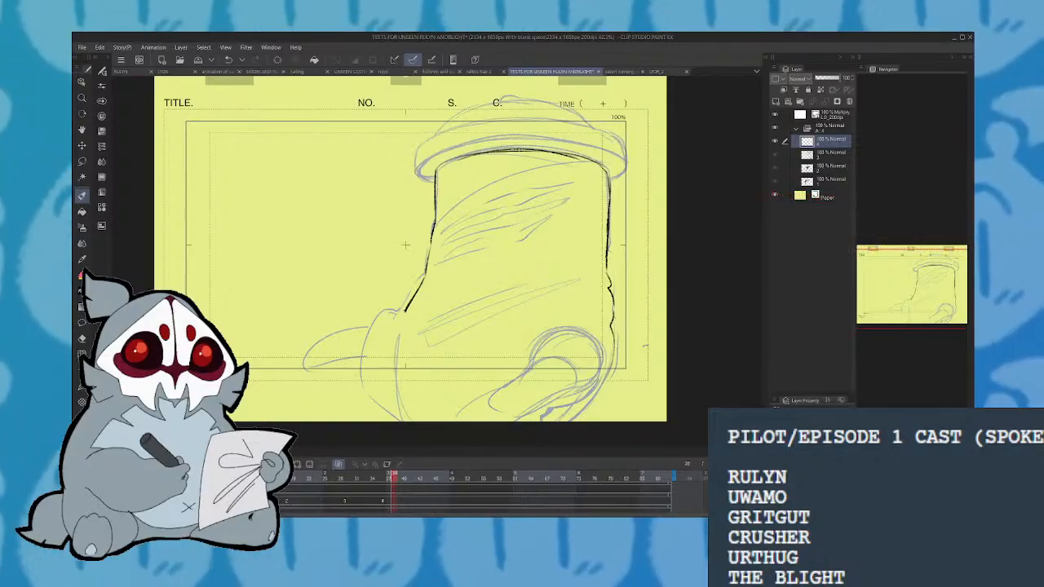
key(h)
mouse_move(469, 311)
mouse_down()
mouse_move(494, 326)
mouse_move(490, 421)
mouse_up()
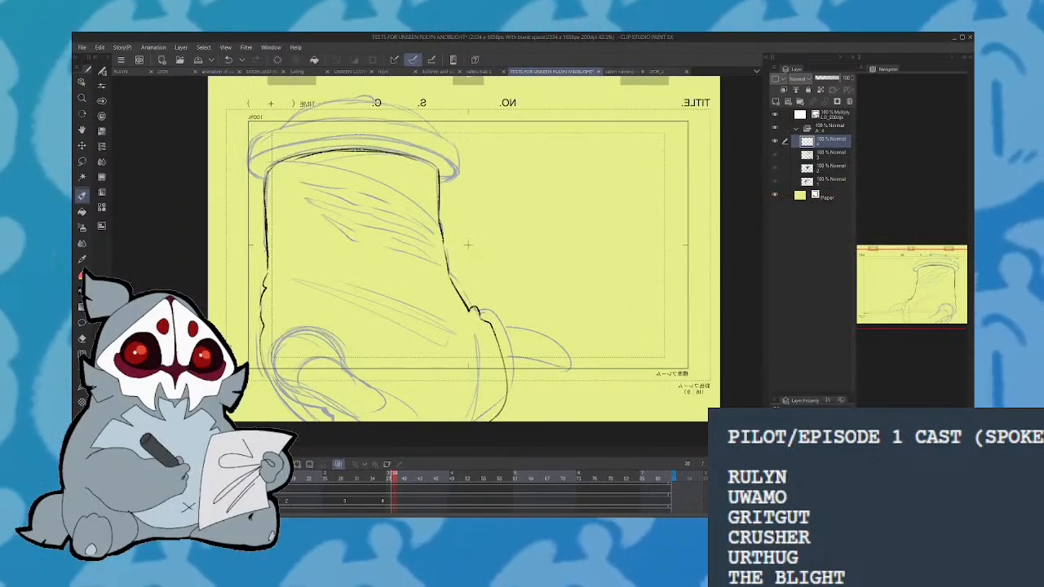
click(228, 60)
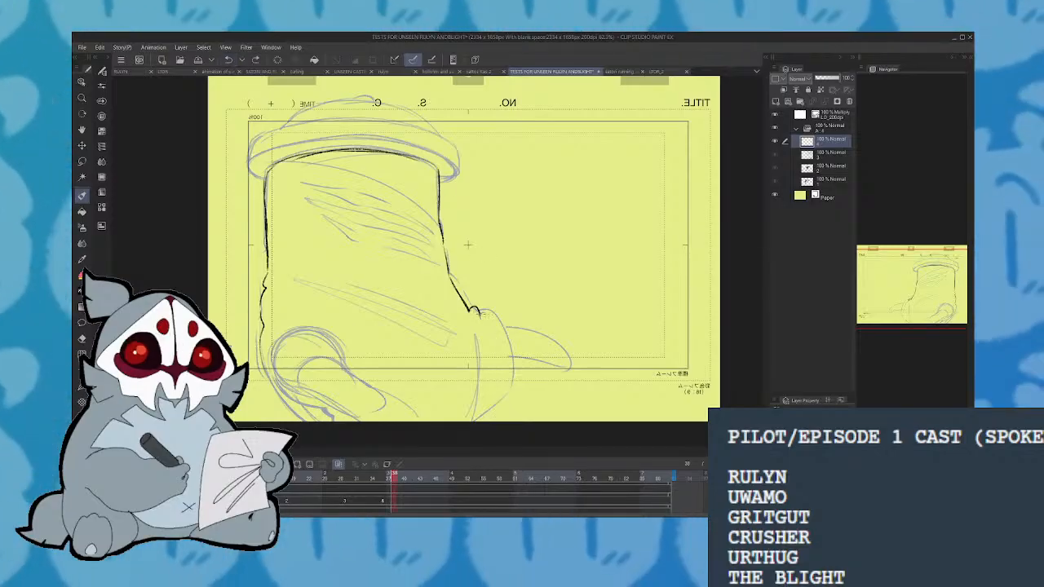
mouse_move(482, 314)
mouse_down()
mouse_move(504, 341)
mouse_move(513, 379)
mouse_move(490, 420)
mouse_up()
key(h)
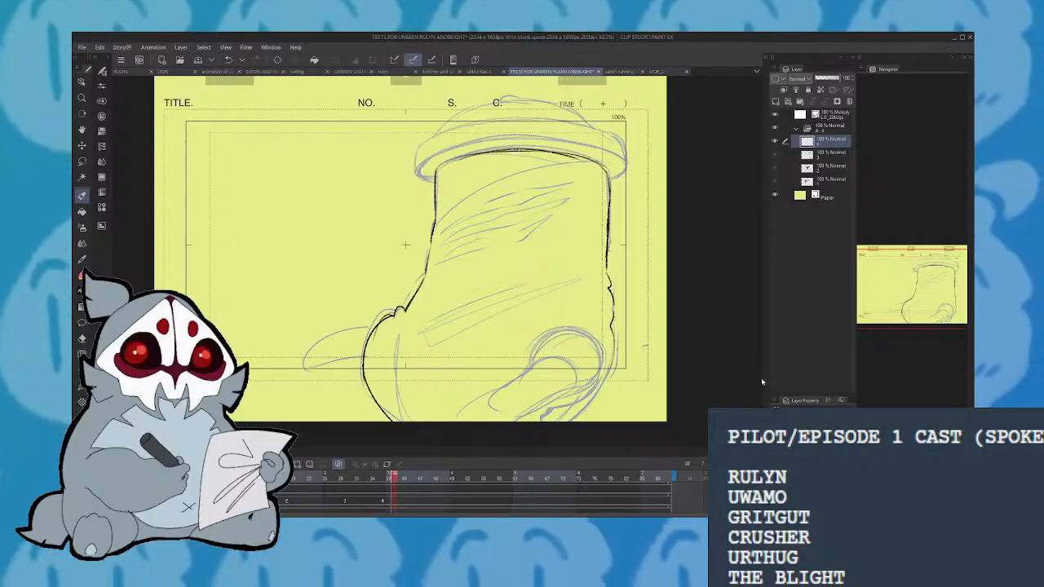
Undo the collar's front curve and redraw it slightly closer to the body in the unmirrored view
key(ctrl+z)
key(ctrl+z)
key(ctrl+z)
mouse_move(395, 315)
mouse_down()
mouse_move(368, 364)
mouse_move(419, 440)
mouse_move(378, 416)
mouse_move(395, 320)
mouse_move(383, 321)
mouse_move(371, 422)
mouse_up()
key(ctrl+z)
key(ctrl+z)
key(ctrl+z)
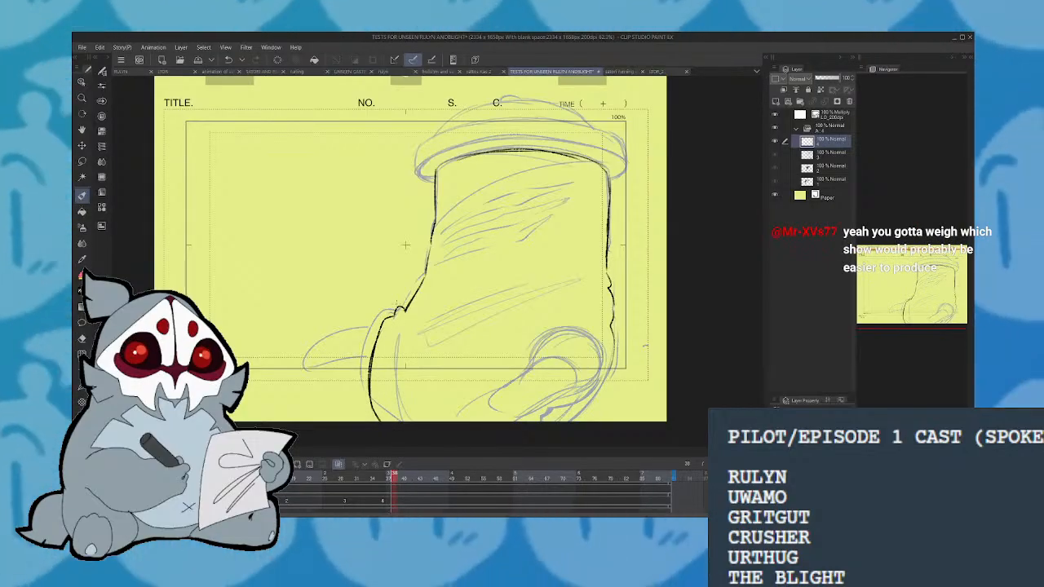
Draw the short front arm jutting out past the collar, and the rounded back shoulder with its arm angling downward
mouse_move(376, 330)
mouse_down()
mouse_move(320, 380)
mouse_move(368, 372)
mouse_move(318, 352)
mouse_move(359, 337)
mouse_up()
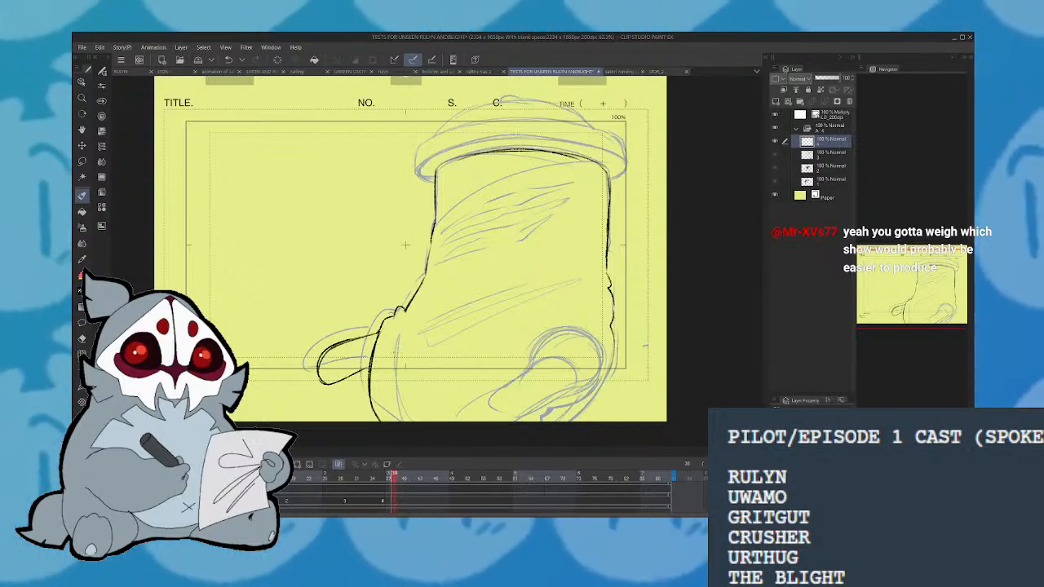
mouse_move(328, 382)
mouse_down()
mouse_move(369, 368)
mouse_move(316, 369)
mouse_move(376, 366)
mouse_up()
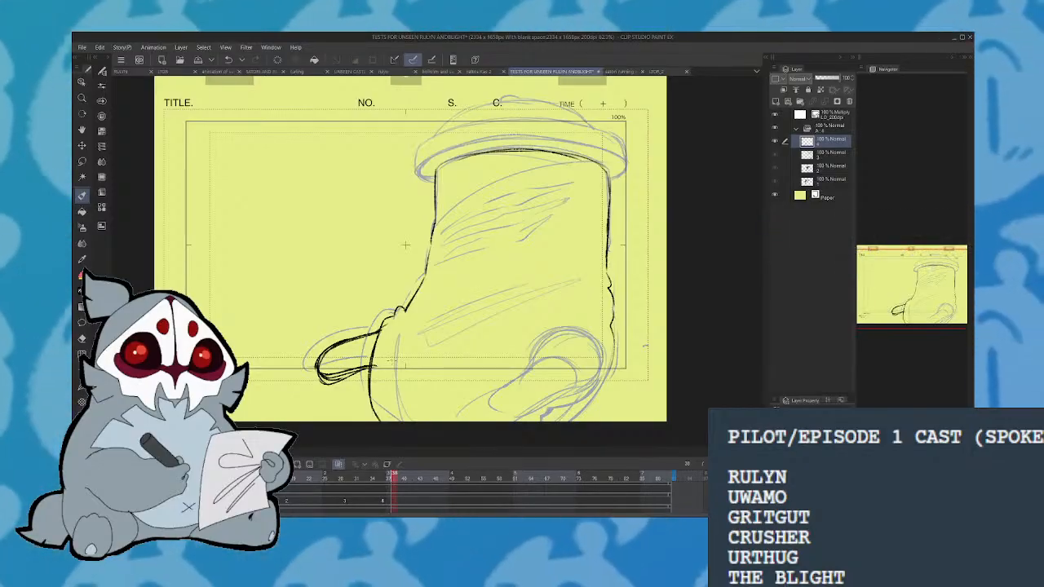
mouse_move(581, 326)
mouse_down()
mouse_move(566, 329)
mouse_move(541, 371)
mouse_move(605, 349)
mouse_up()
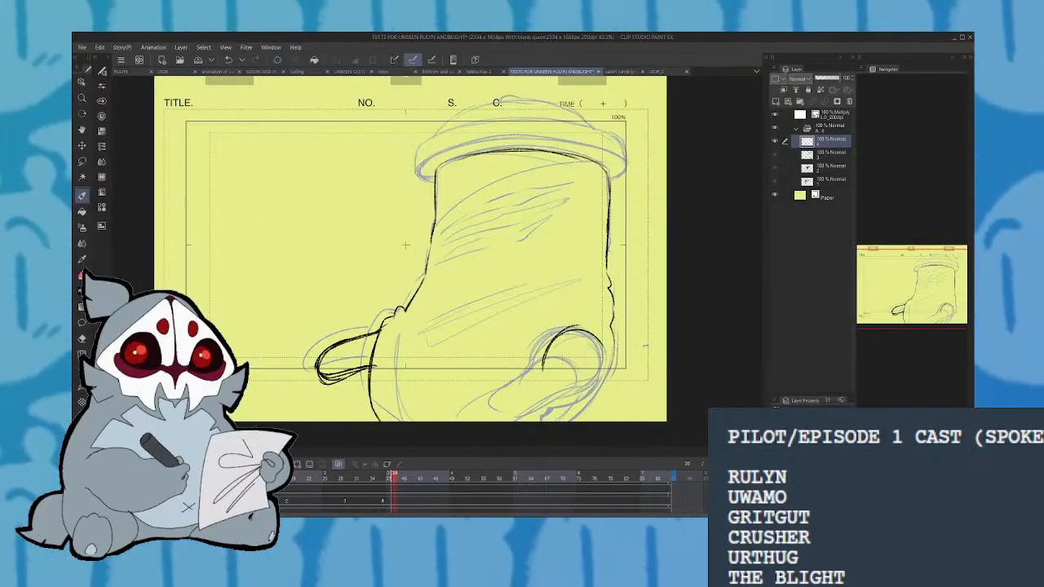
mouse_move(516, 416)
mouse_down()
mouse_move(542, 369)
mouse_move(558, 412)
mouse_up()
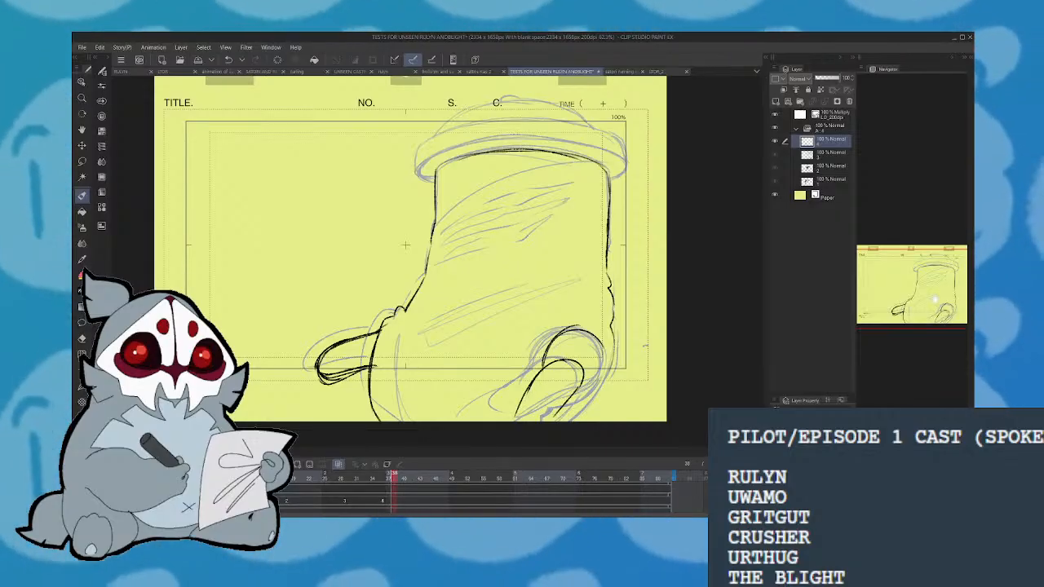
drag(405, 245, 411, 196)
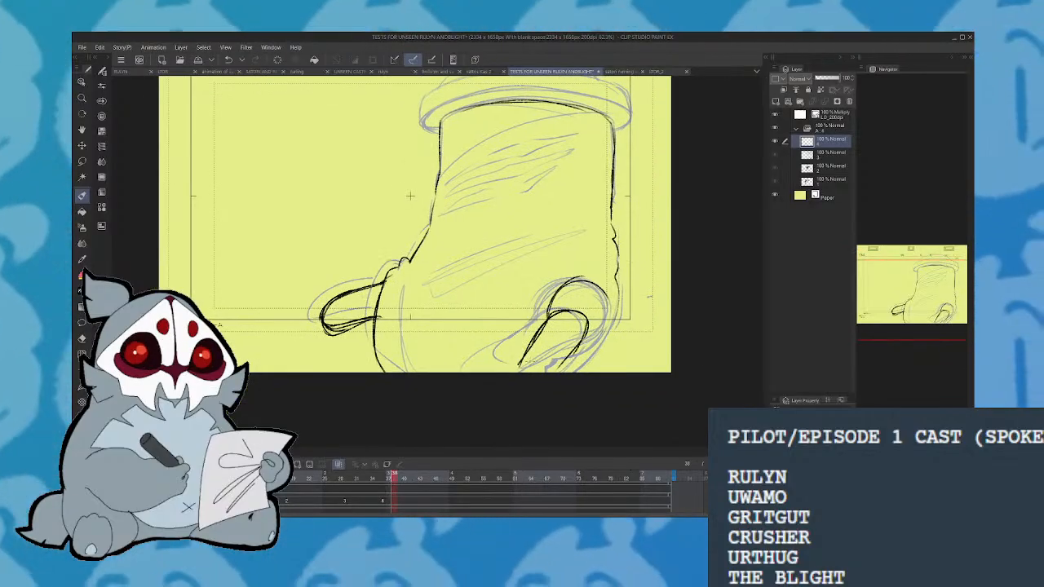
drag(519, 366, 578, 346)
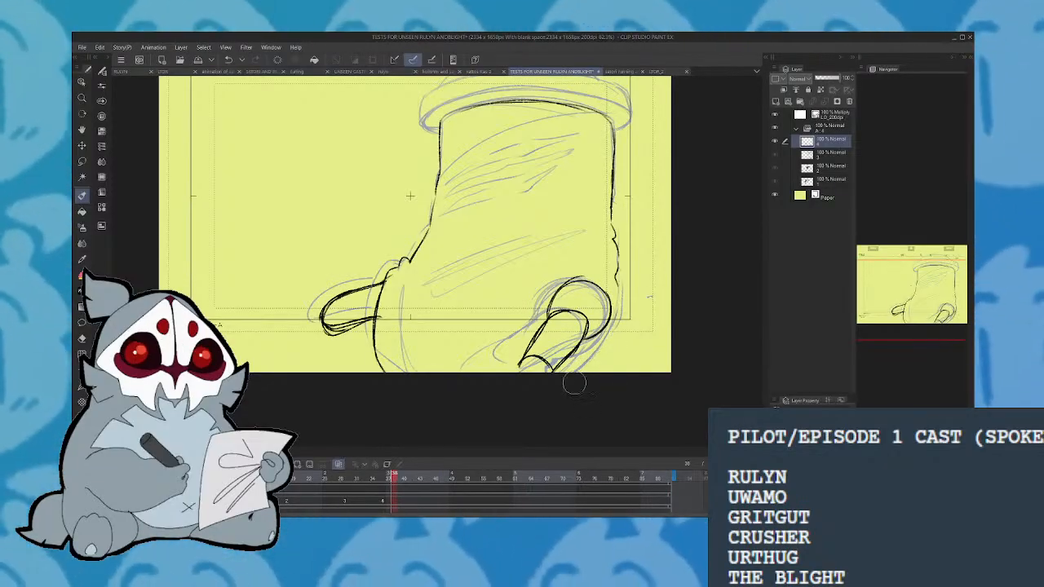
Replace the collar's front curve with narrower, near-parallel curves and draw long diagonal fold lines across the body
key(ctrl+z)
key(ctrl+z)
drag(398, 265, 393, 371)
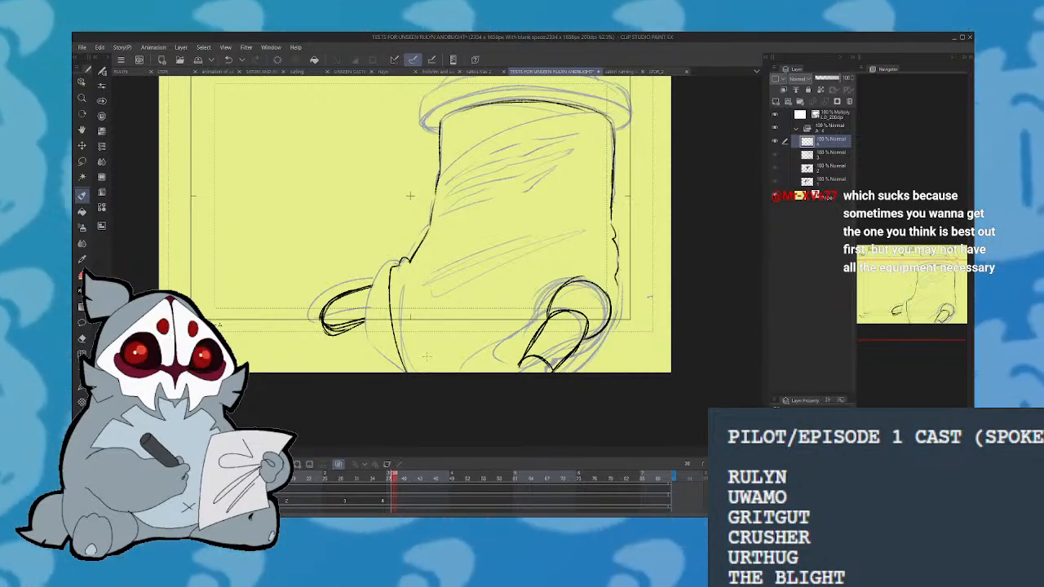
drag(403, 276, 421, 371)
mouse_move(404, 276)
mouse_down()
mouse_move(415, 350)
mouse_move(429, 372)
mouse_up()
drag(498, 264, 592, 225)
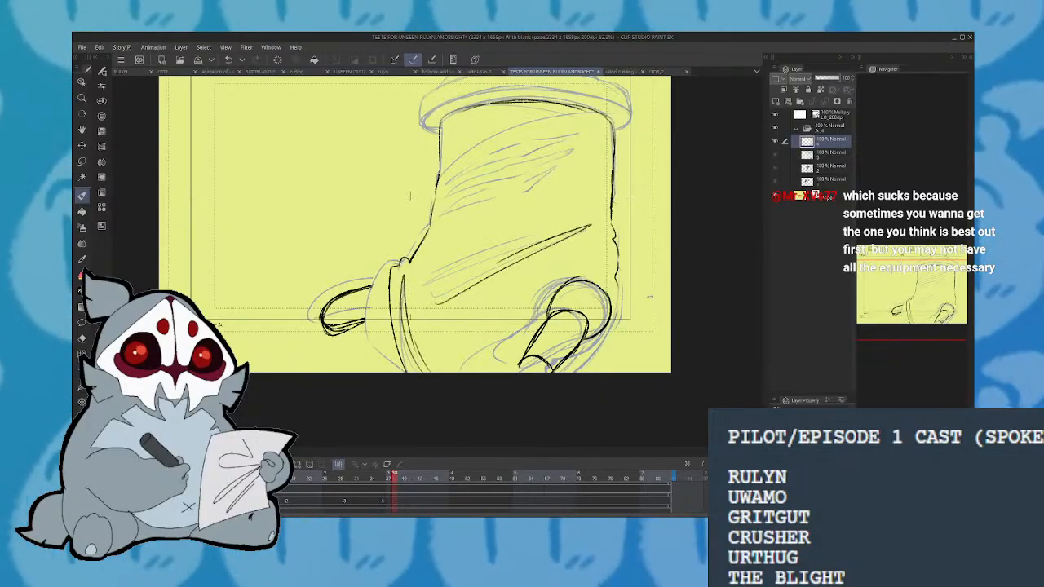
drag(447, 281, 555, 229)
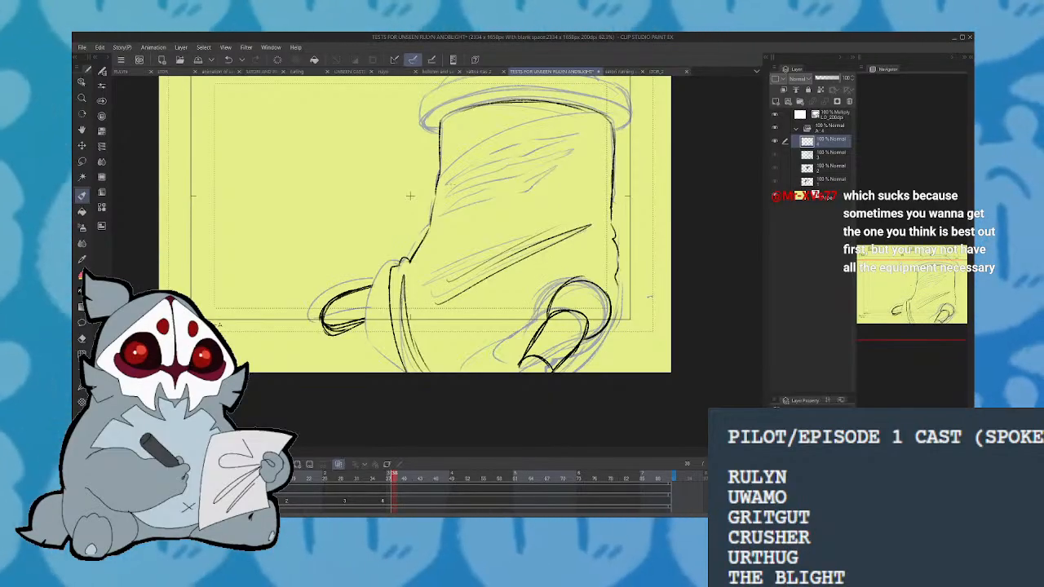
mouse_move(493, 155)
mouse_down()
mouse_move(590, 128)
mouse_move(492, 161)
mouse_move(578, 149)
mouse_up()
drag(532, 169, 548, 157)
drag(484, 183, 524, 166)
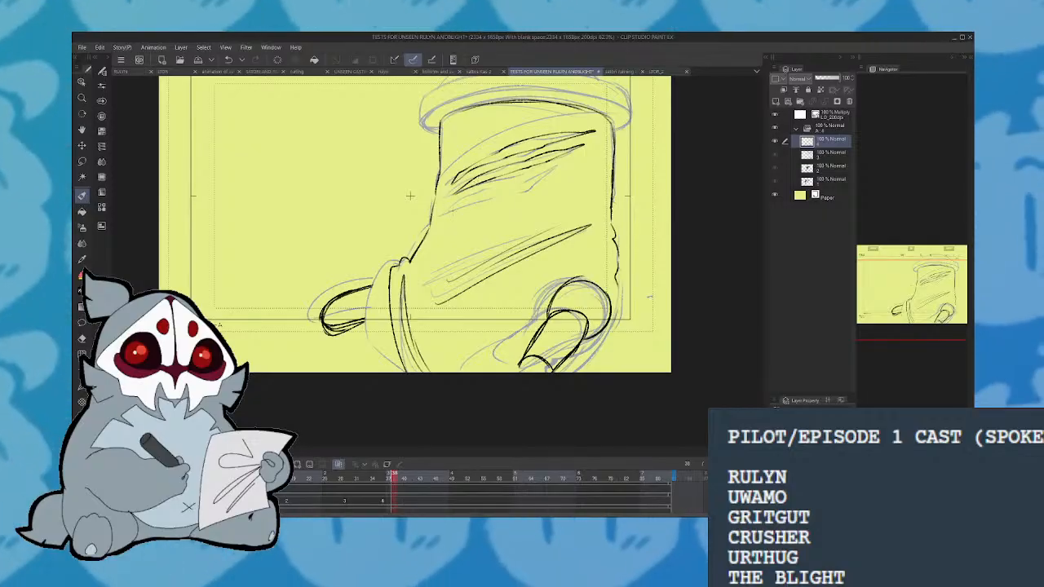
mouse_move(454, 211)
mouse_down()
mouse_move(532, 179)
mouse_move(455, 214)
mouse_up()
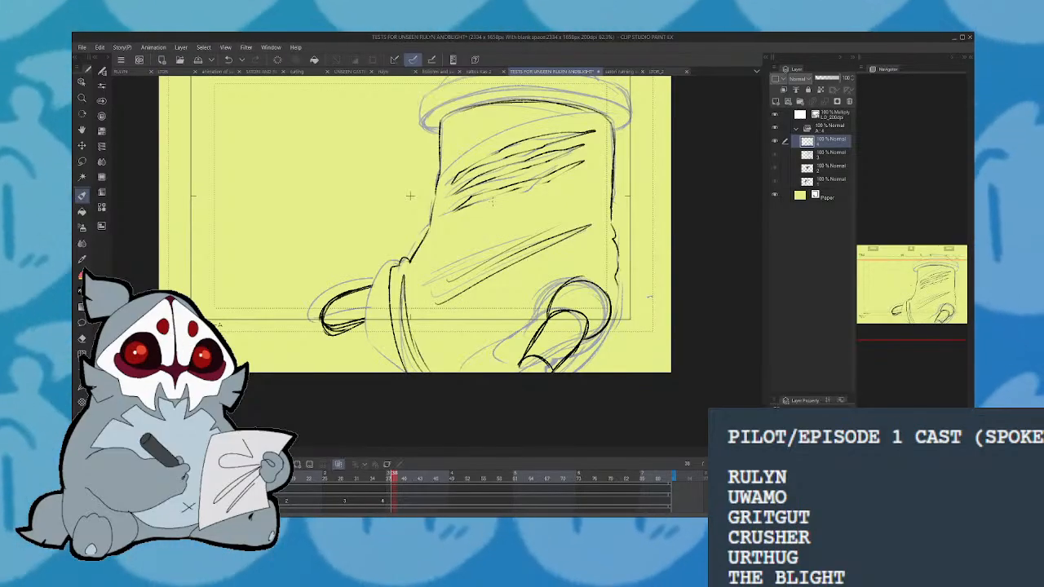
mouse_move(471, 158)
mouse_down()
mouse_move(480, 187)
mouse_move(517, 125)
mouse_move(505, 206)
mouse_move(584, 123)
mouse_move(579, 173)
mouse_up()
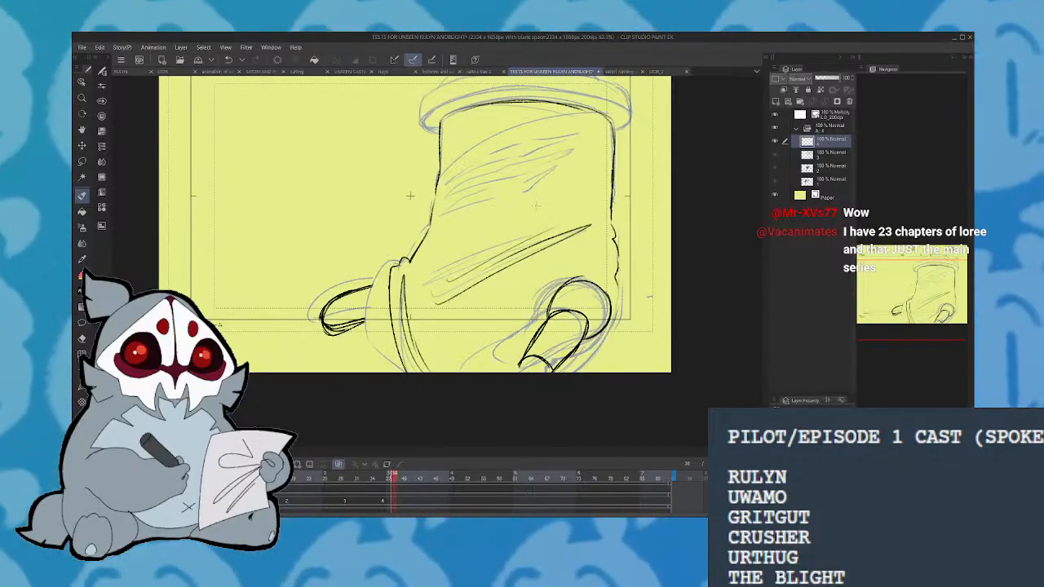
Draw the jagged creases across the face below the hat brim and check them with the canvas mirrored
mouse_move(445, 186)
mouse_down()
mouse_move(491, 153)
mouse_move(579, 133)
mouse_up()
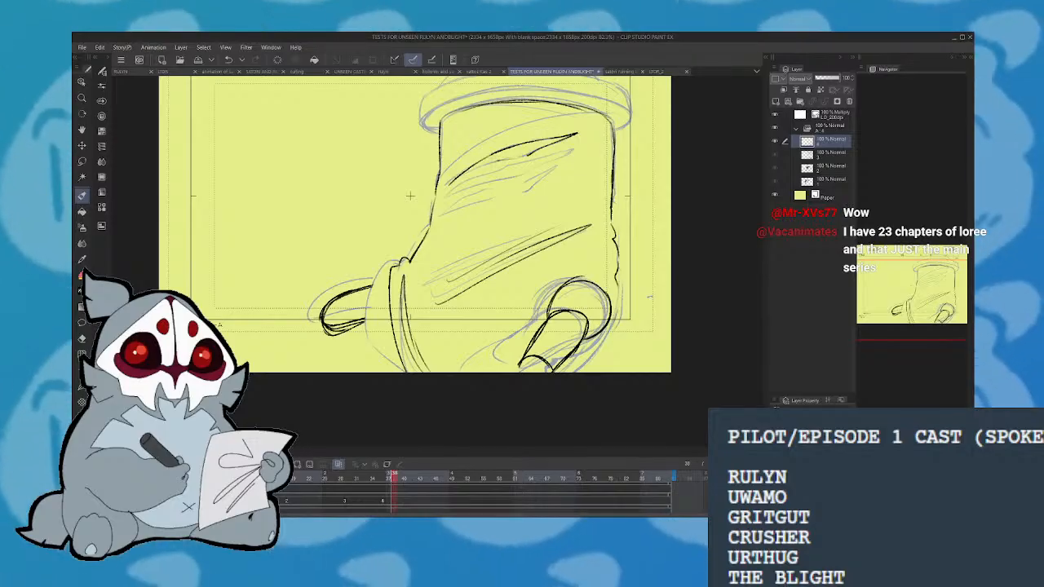
mouse_move(497, 159)
mouse_down()
mouse_move(445, 191)
mouse_move(573, 149)
mouse_up()
mouse_move(571, 150)
mouse_down()
mouse_move(445, 216)
mouse_move(553, 168)
mouse_move(457, 217)
mouse_up()
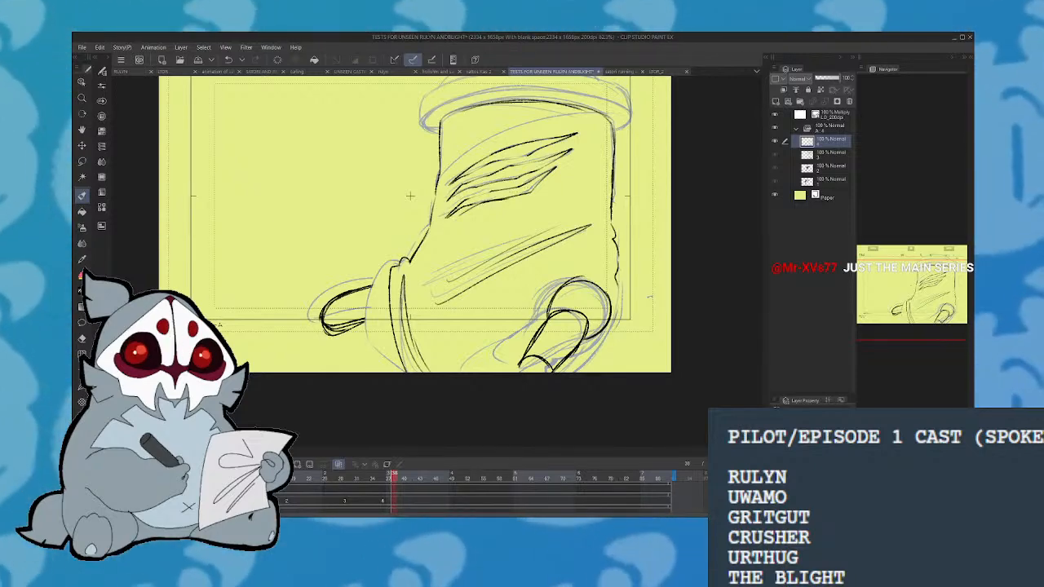
key(h)
key(ctrl+z)
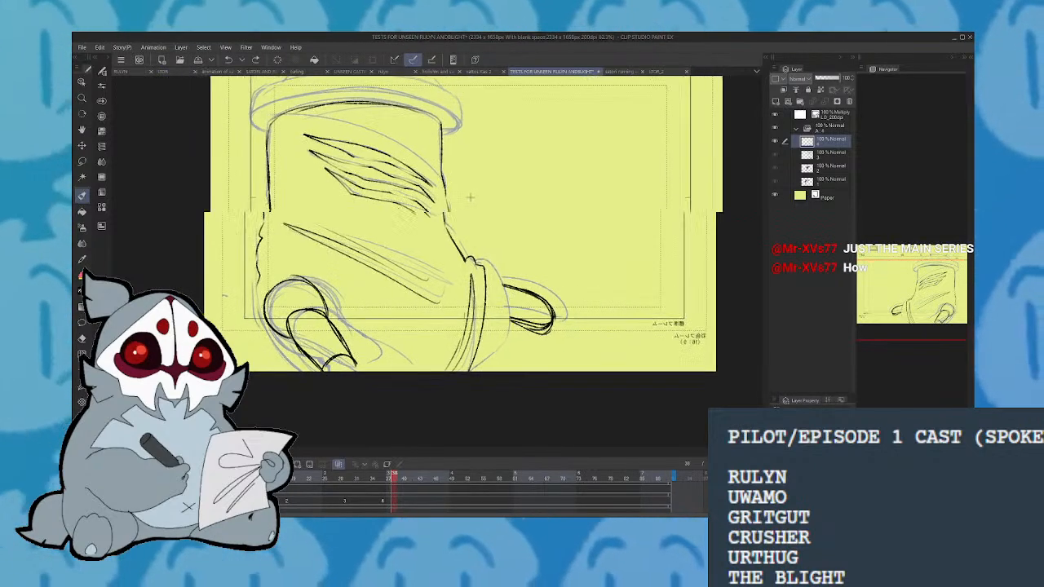
drag(463, 196, 489, 208)
key(ctrl+y)
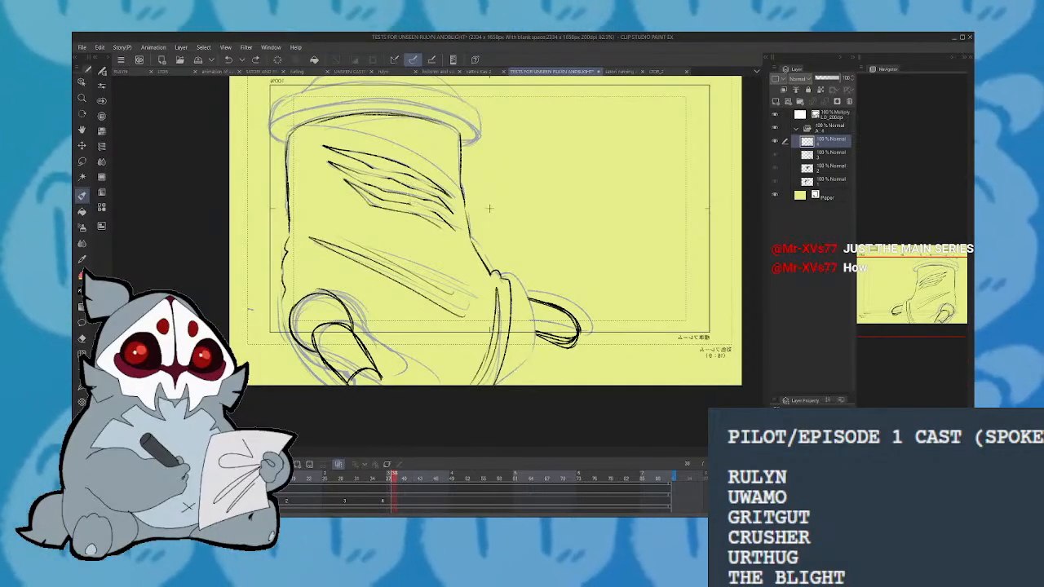
Finish the lowest face crease and draw the hat's brim and domed crown over the rough in the unmirrored view
drag(490, 208, 518, 230)
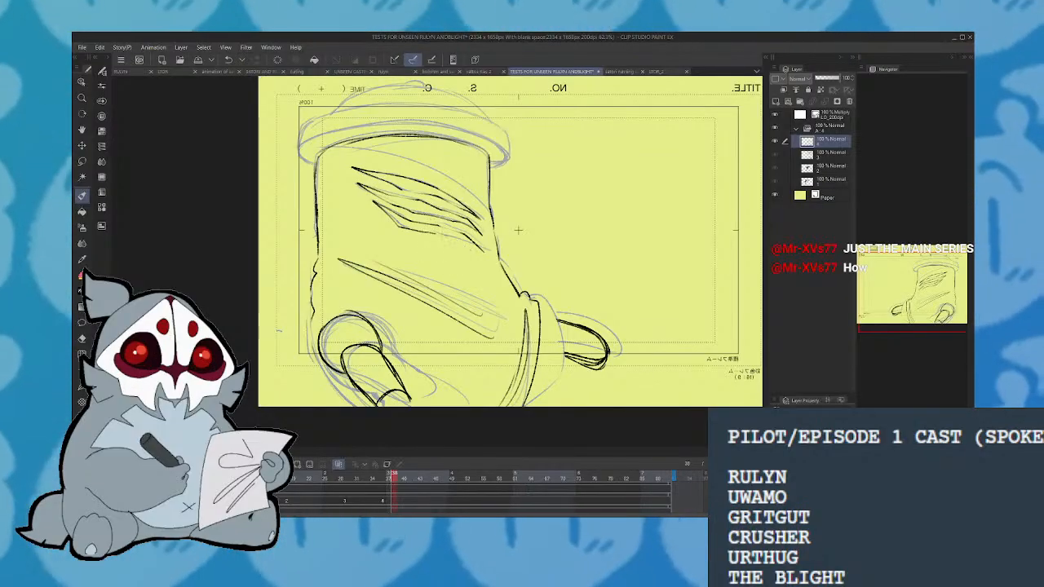
drag(425, 232, 462, 242)
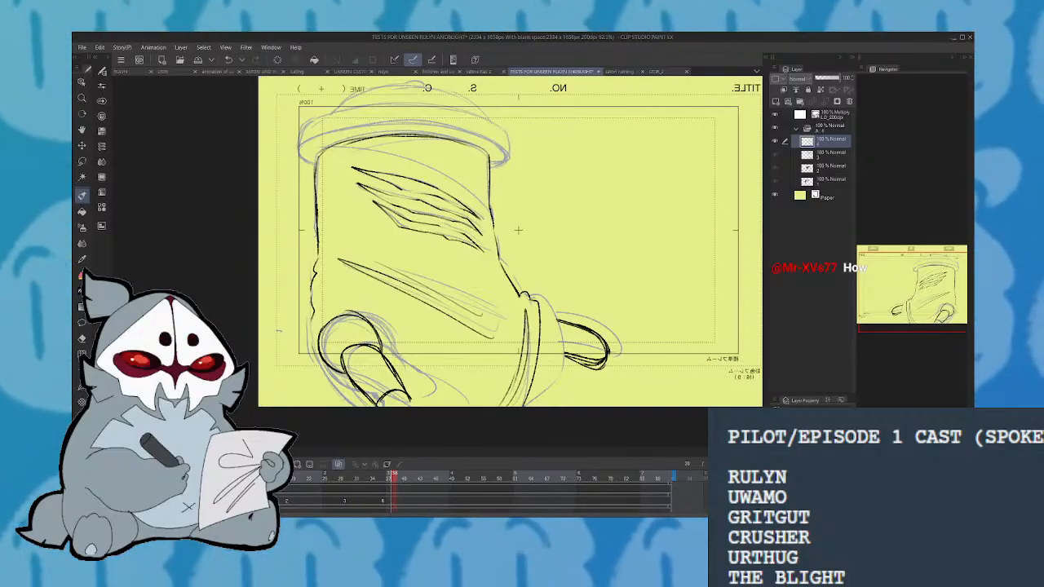
key(h)
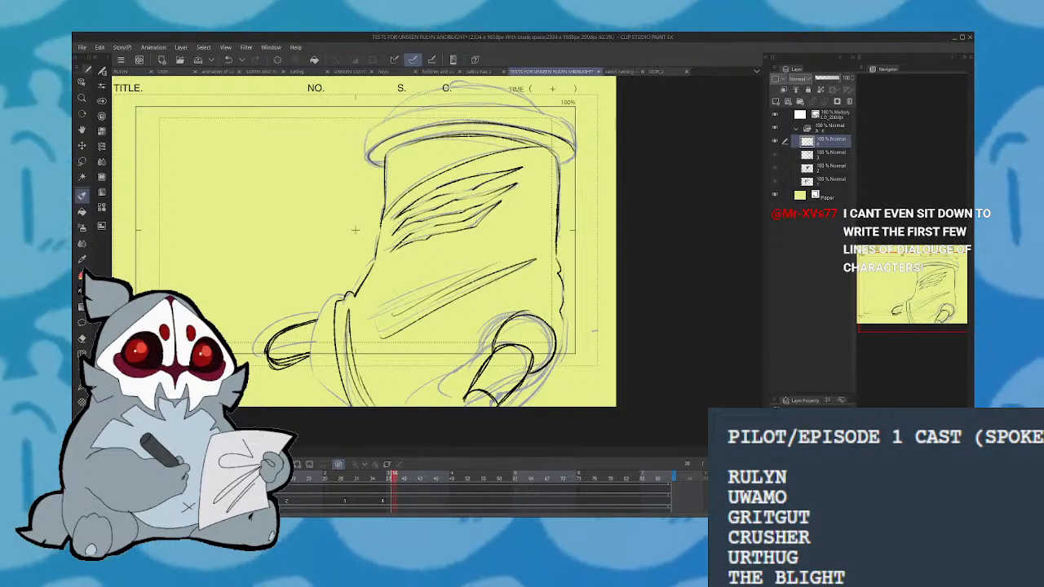
mouse_move(559, 163)
mouse_down()
mouse_move(574, 142)
mouse_move(560, 137)
mouse_up()
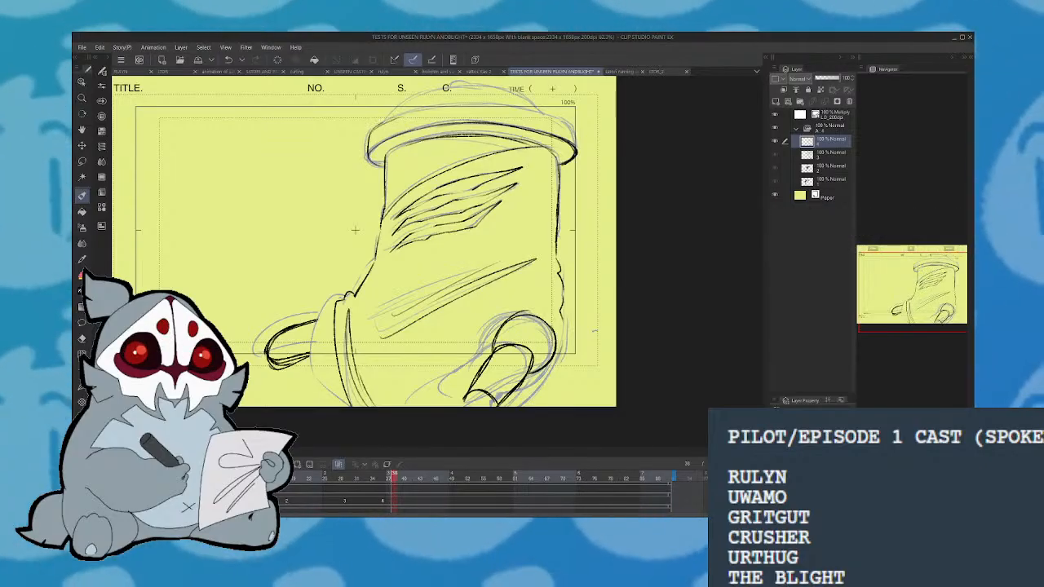
mouse_move(380, 123)
mouse_down()
mouse_move(460, 101)
mouse_move(532, 103)
mouse_move(561, 119)
mouse_move(573, 155)
mouse_up()
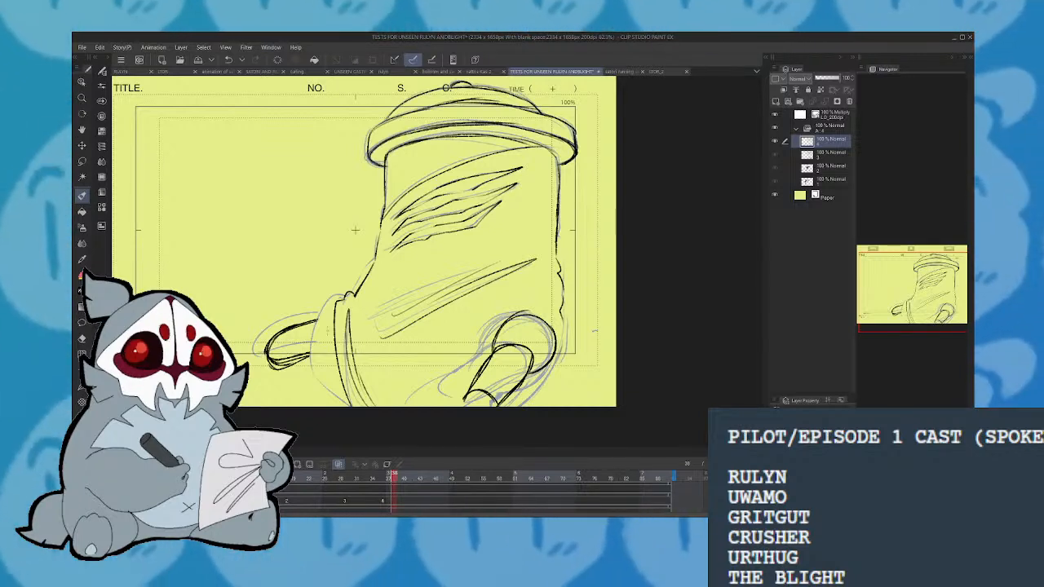
Undo the front arm and redraw it as a slimmer, tapered shape angling downward from the collar over a faint shoulder circle
key(ctrl+z)
key(ctrl+z)
key(ctrl+z)
key(ctrl+z)
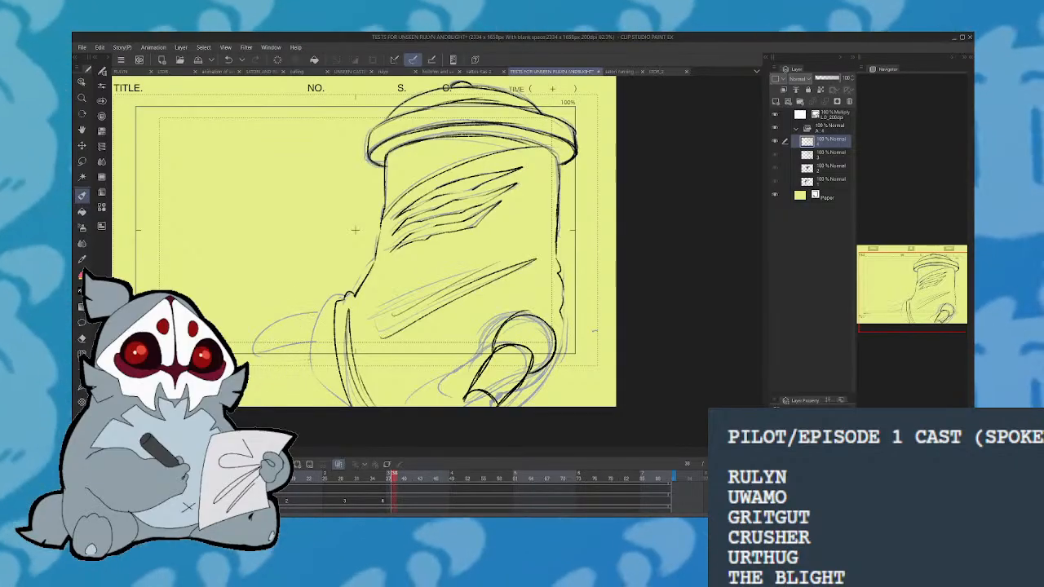
mouse_move(304, 329)
mouse_down()
mouse_move(261, 364)
mouse_move(326, 356)
mouse_up()
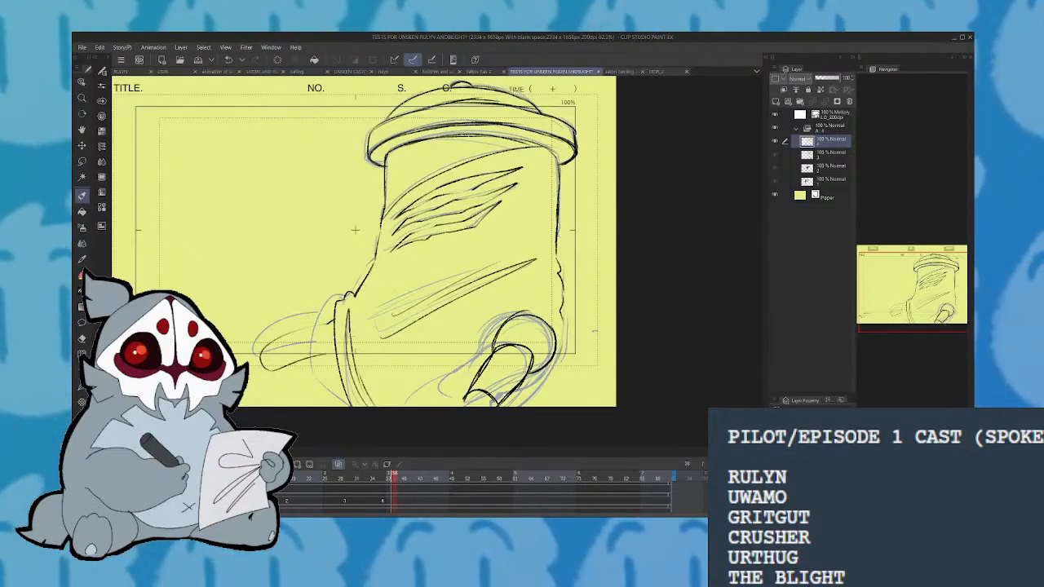
key(ctrl+z)
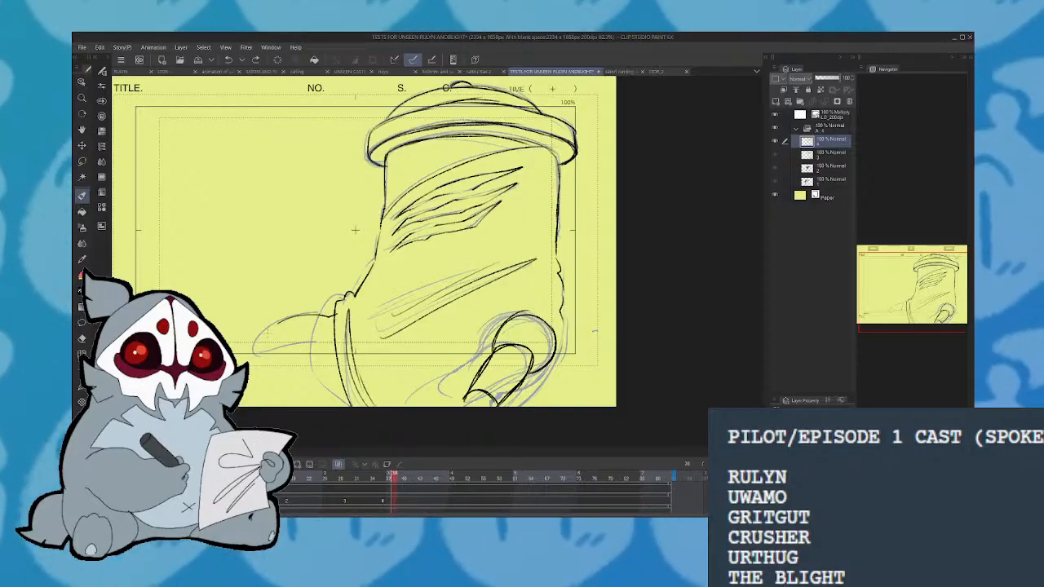
drag(271, 371, 334, 318)
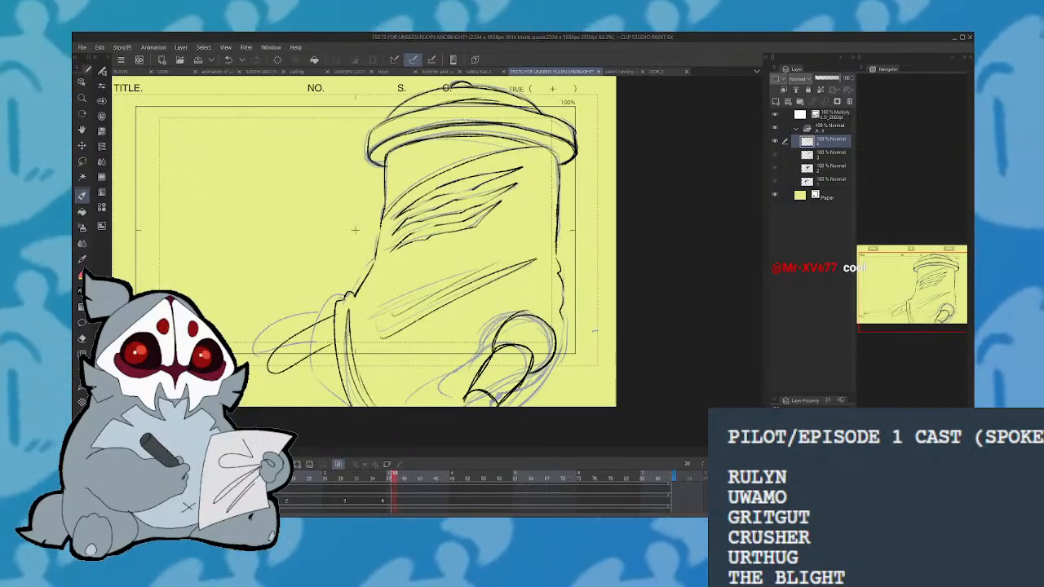
key(ctrl+z)
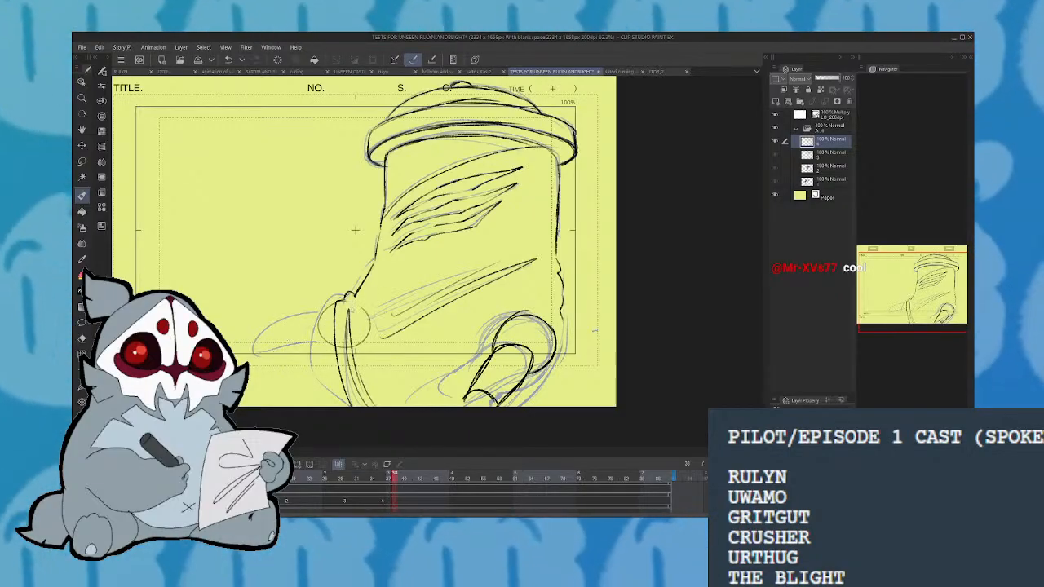
drag(374, 349, 357, 318)
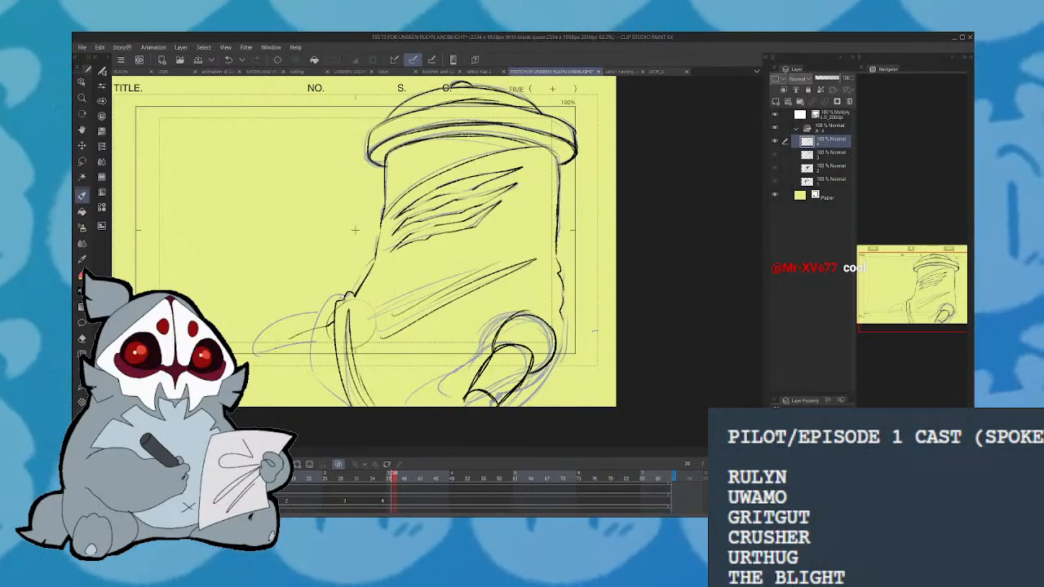
mouse_move(287, 374)
mouse_down()
mouse_move(273, 340)
mouse_move(353, 349)
mouse_up()
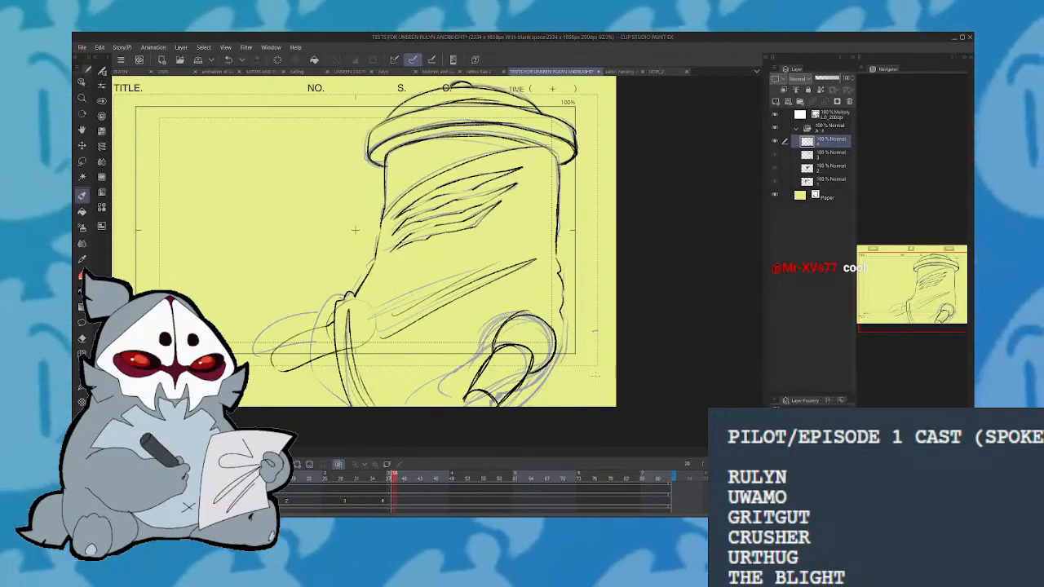
Shorten the playback range to end soon after the start of the fourth cel and play back the animation
key(space)
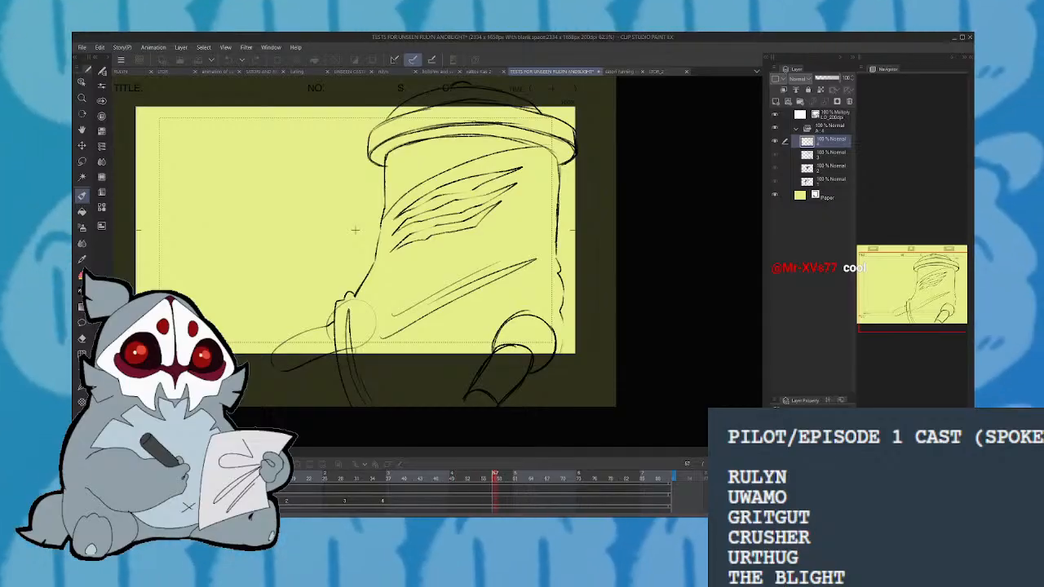
key(space)
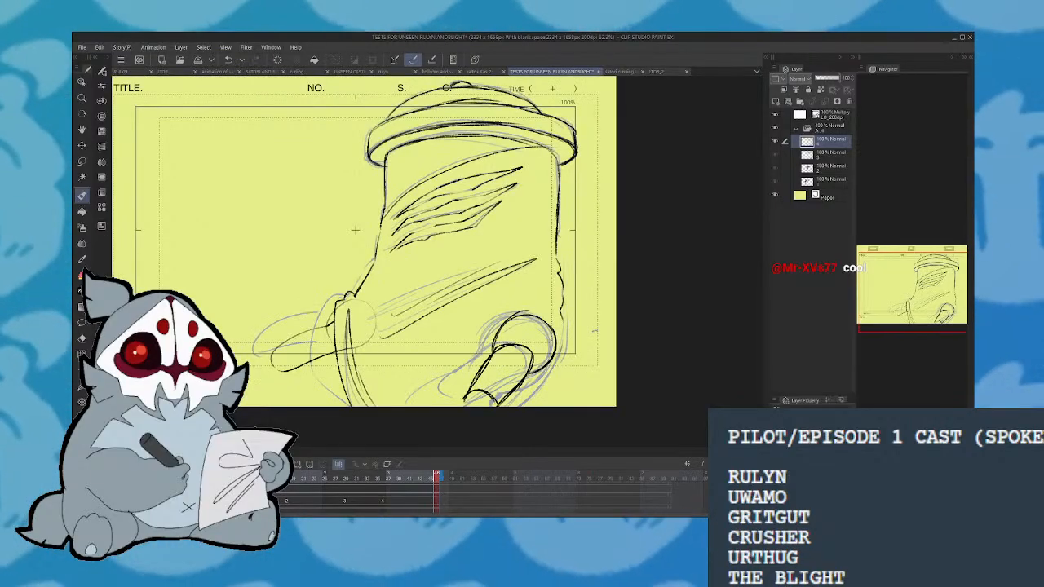
key(space)
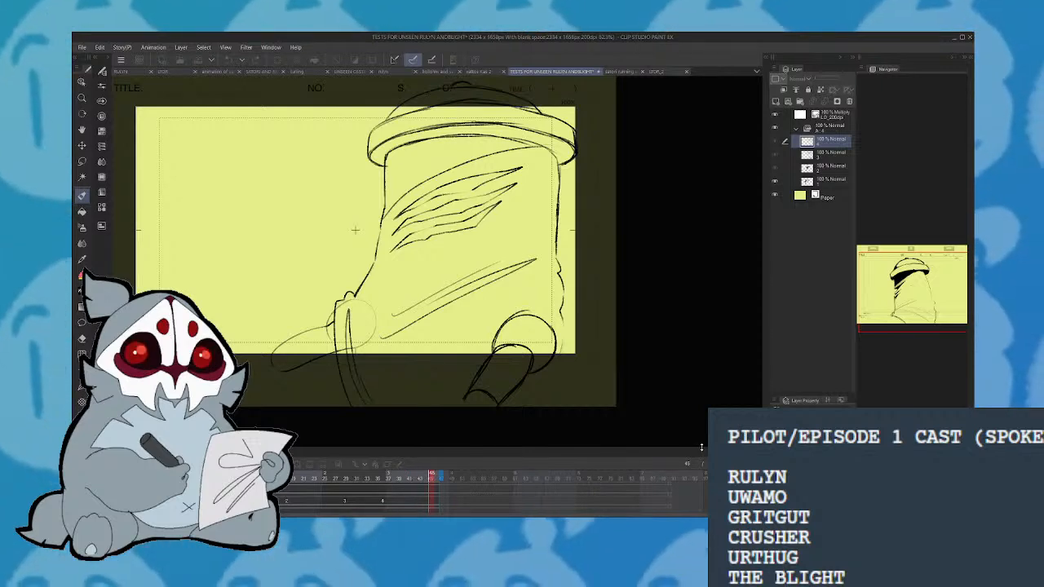
key(space)
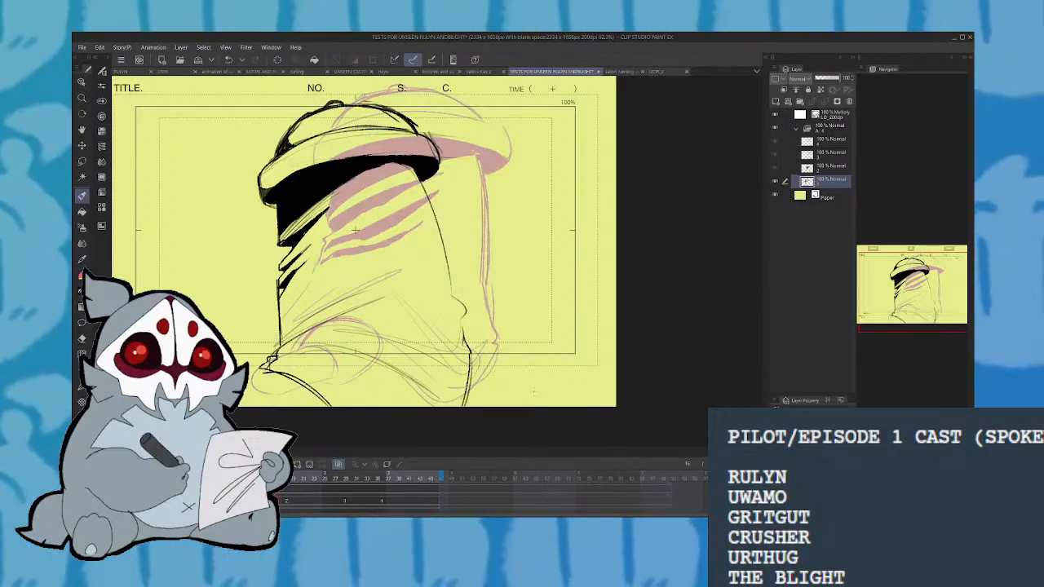
Move the second and third cels to earlier frames on the timeline
click(285, 504)
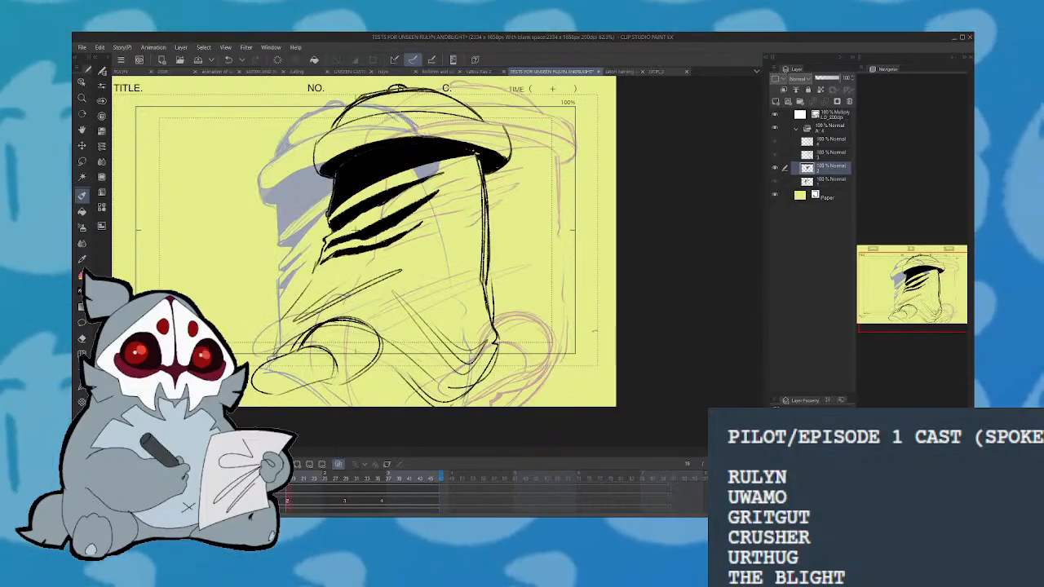
click(277, 503)
click(345, 500)
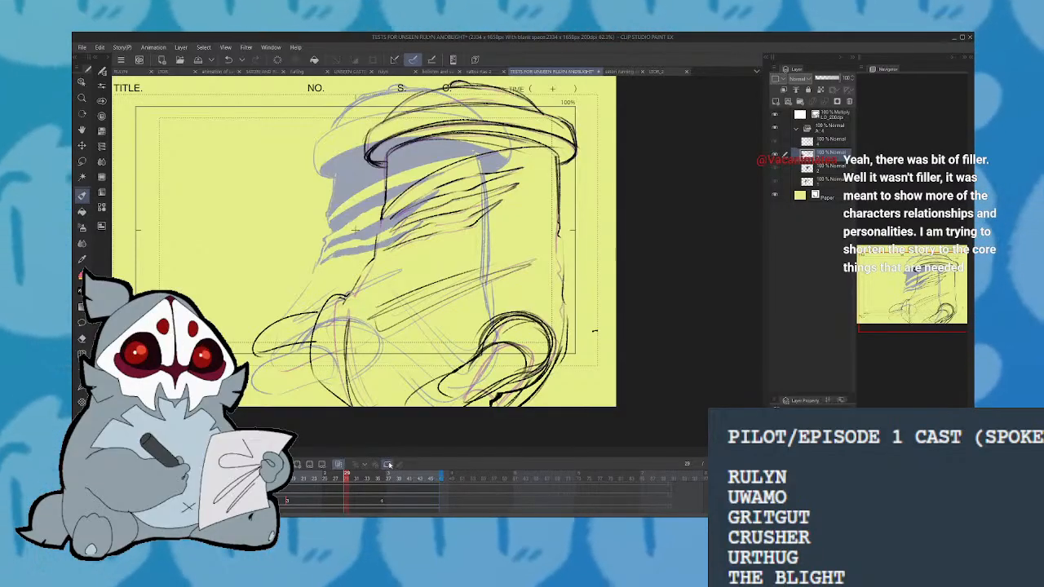
Draw the lower folds, back contour and heavier collar edge on the fourth cel, and move that cel to an earlier frame
drag(375, 477, 406, 477)
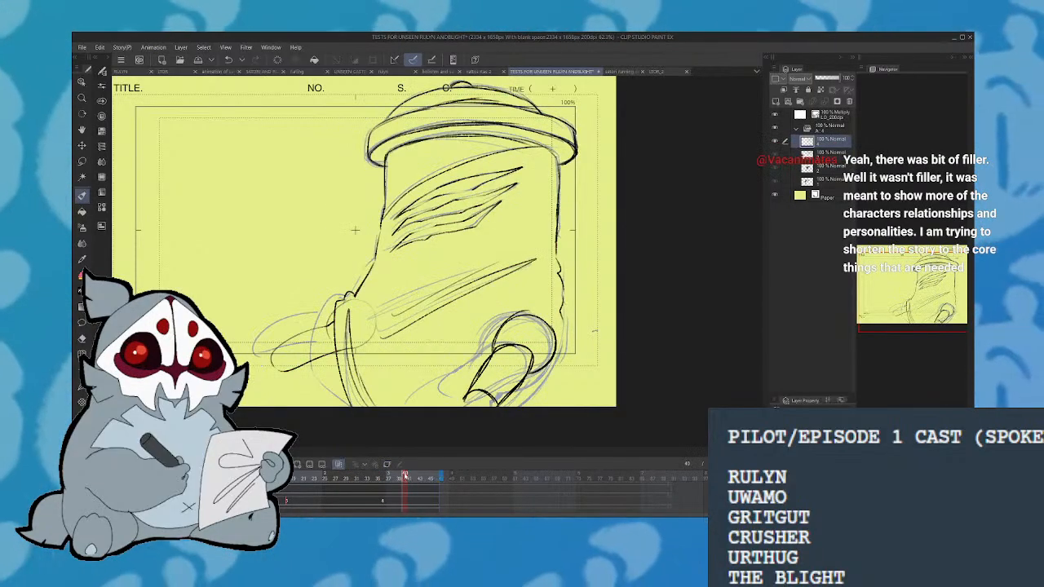
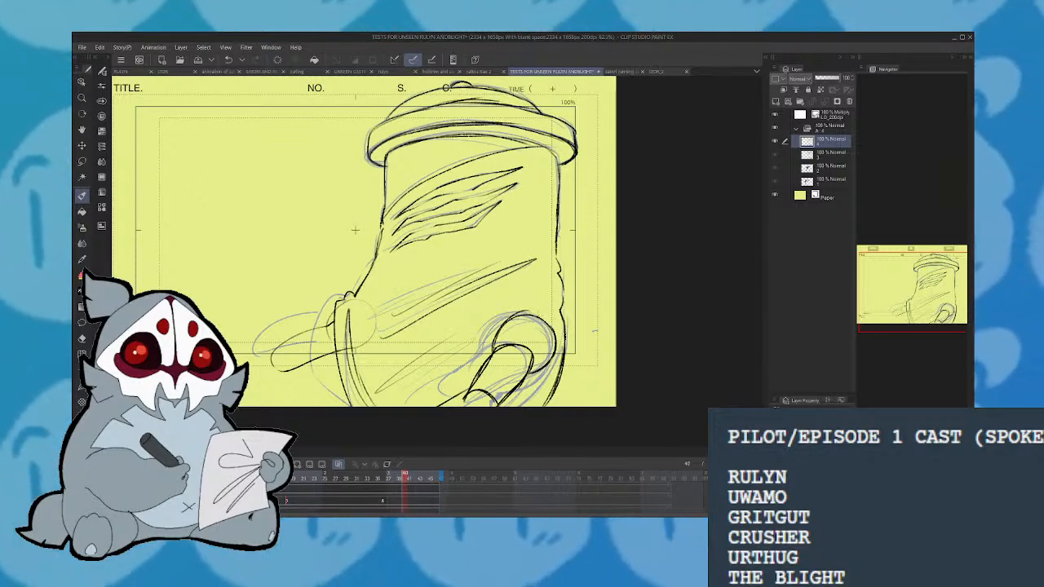
key(h)
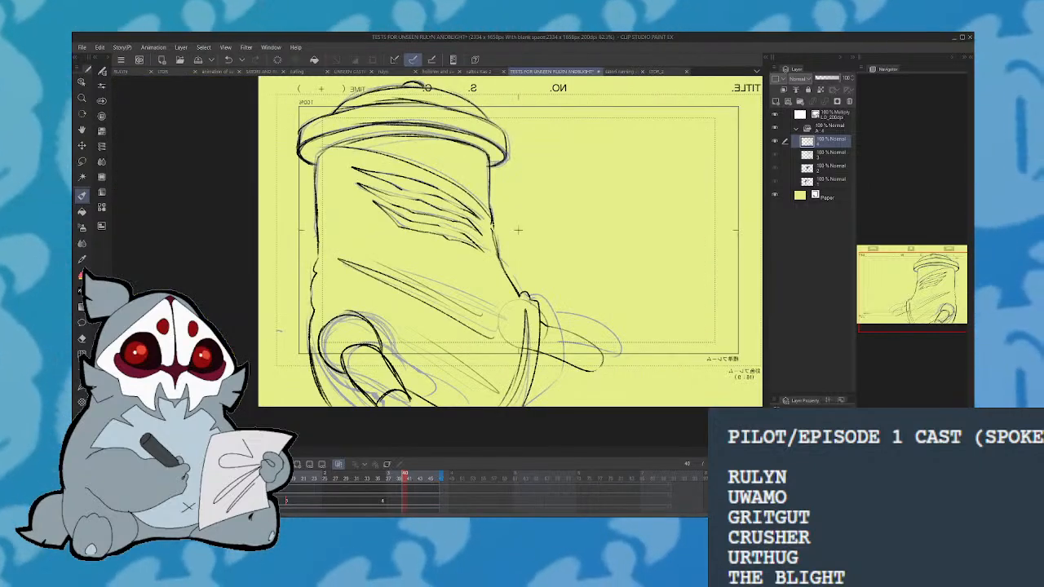
key(space)
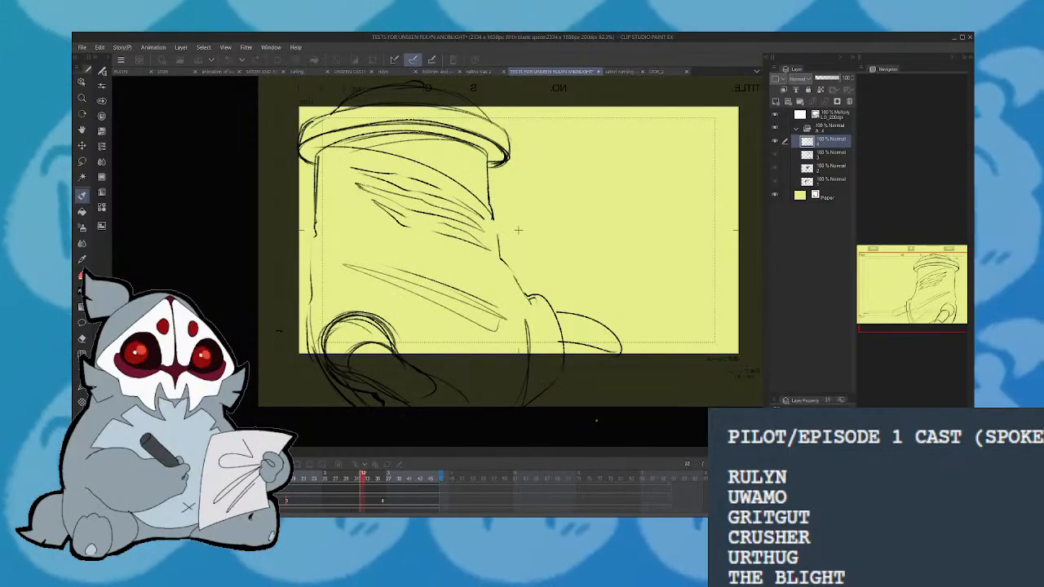
key(space)
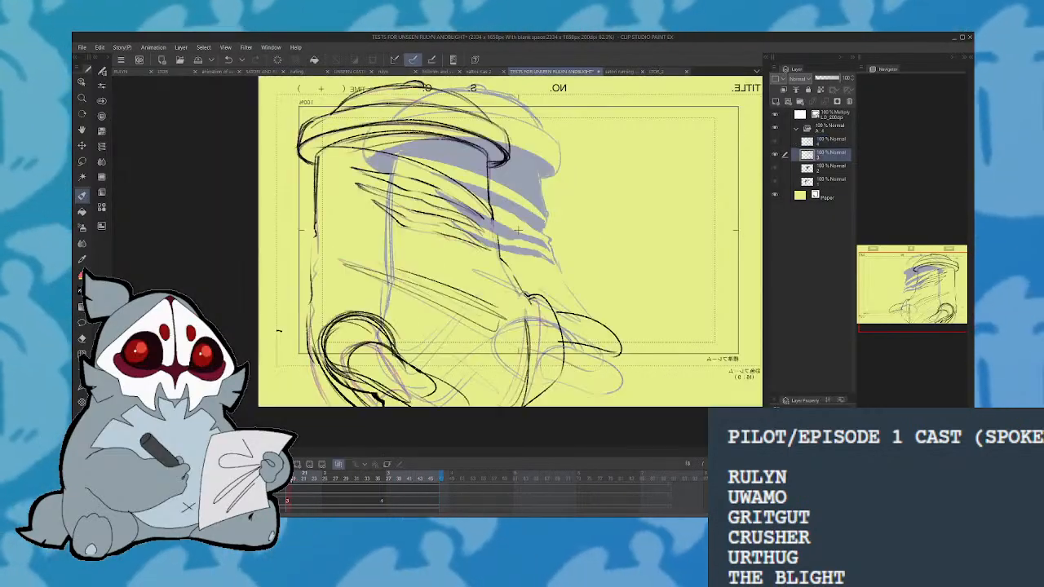
click(393, 477)
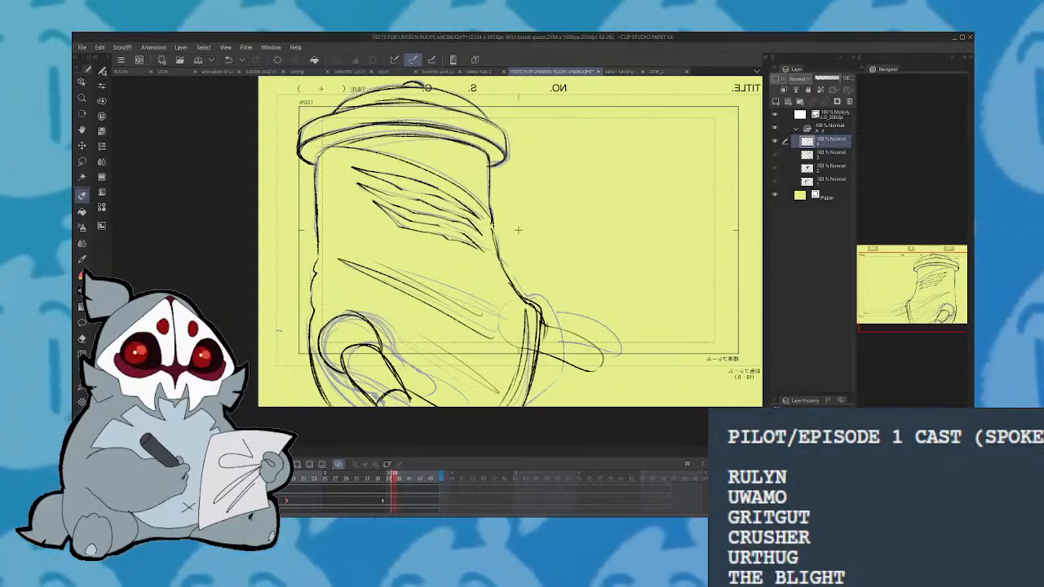
key(space)
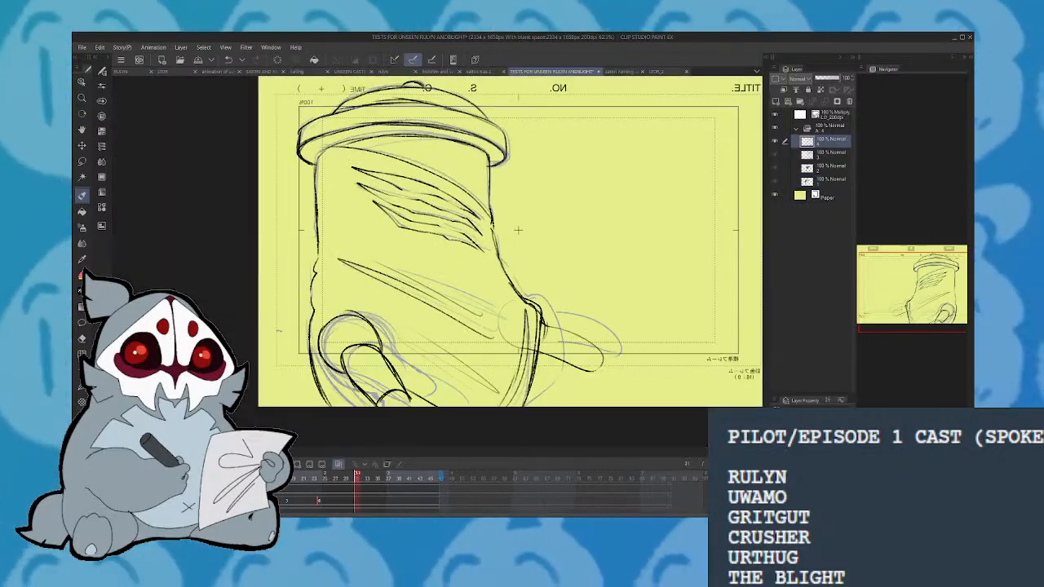
click(340, 466)
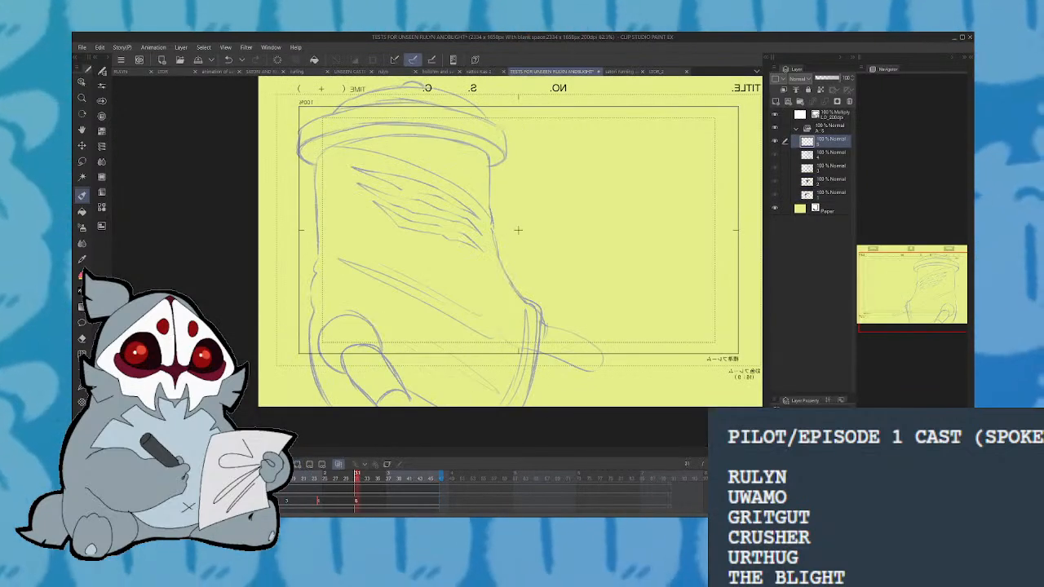
key(h)
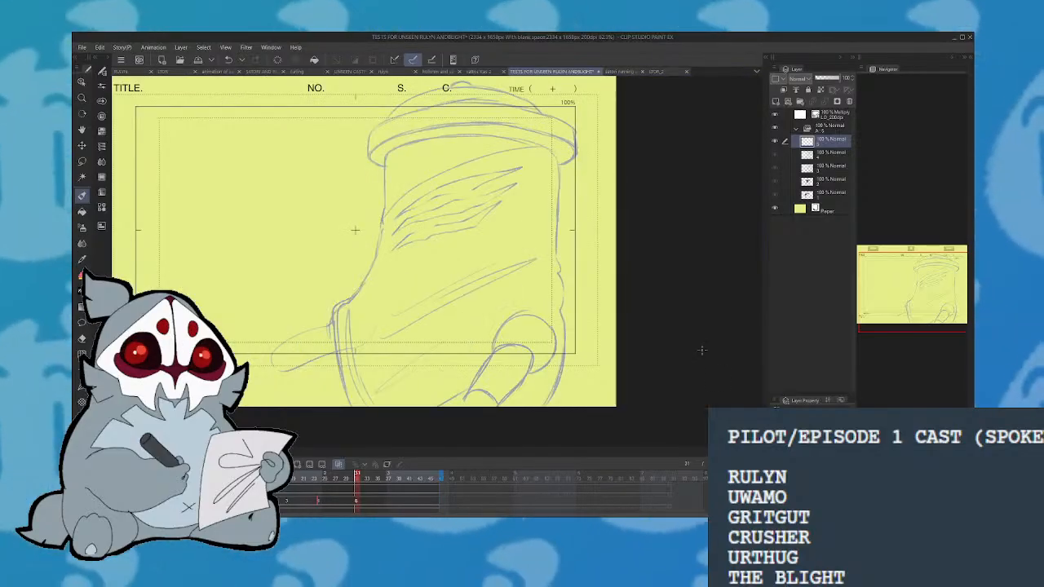
click(229, 60)
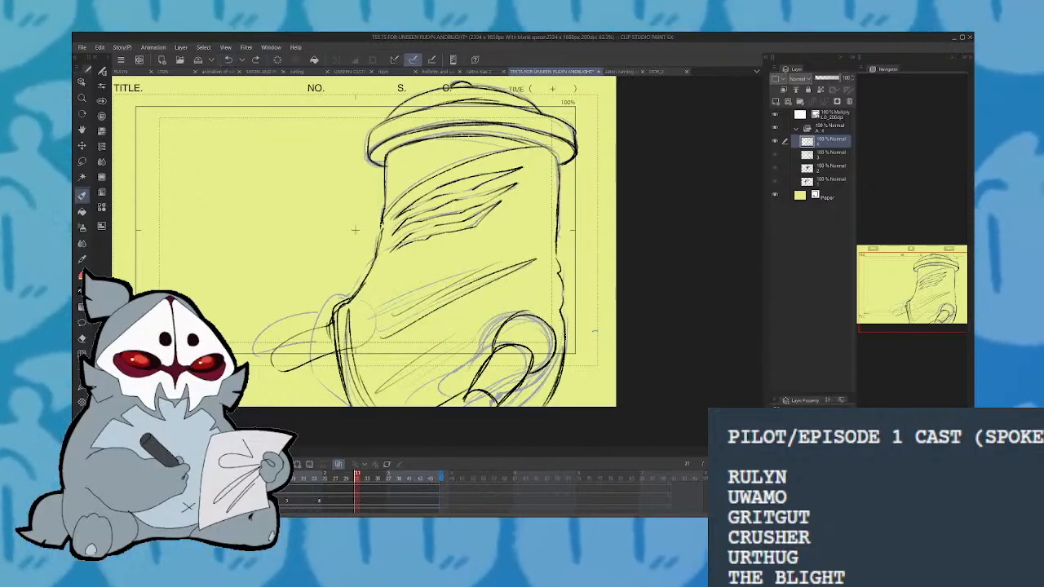
Shorten the playback range further and shift the third cel's drawing slightly toward the second cel's pose with a transform
click(364, 464)
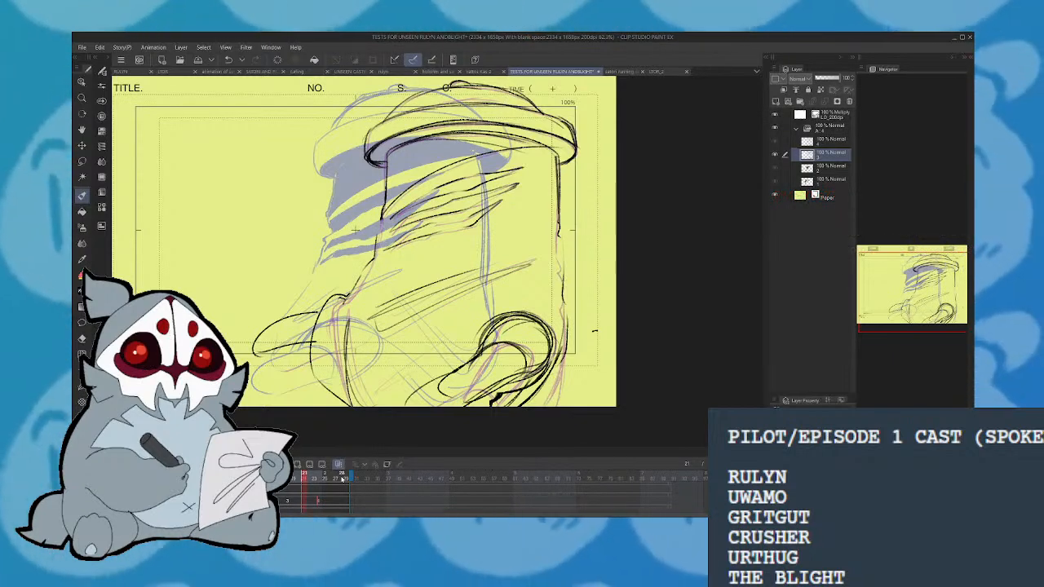
key(ctrl+t)
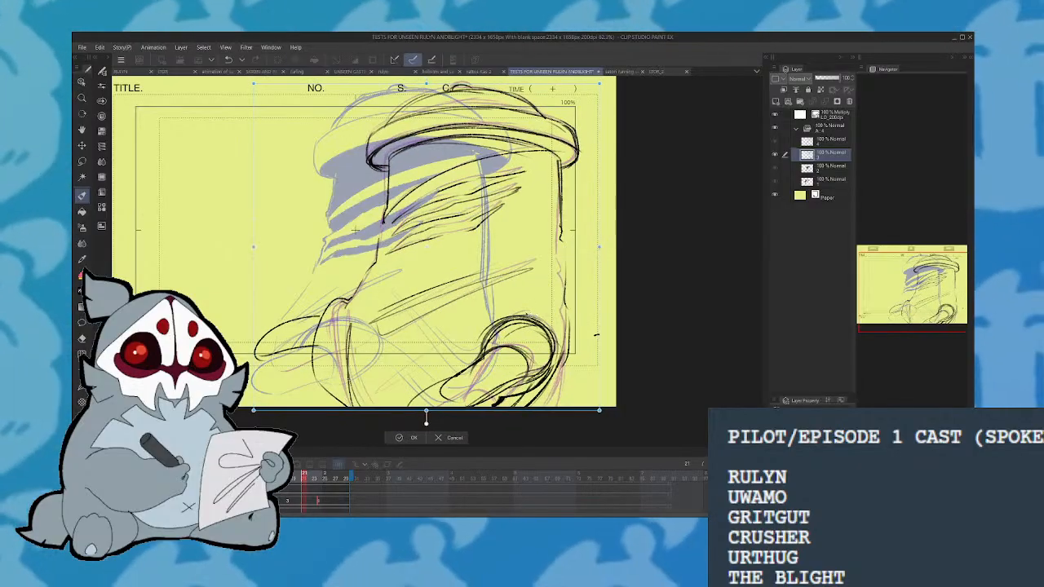
drag(426, 418, 420, 417)
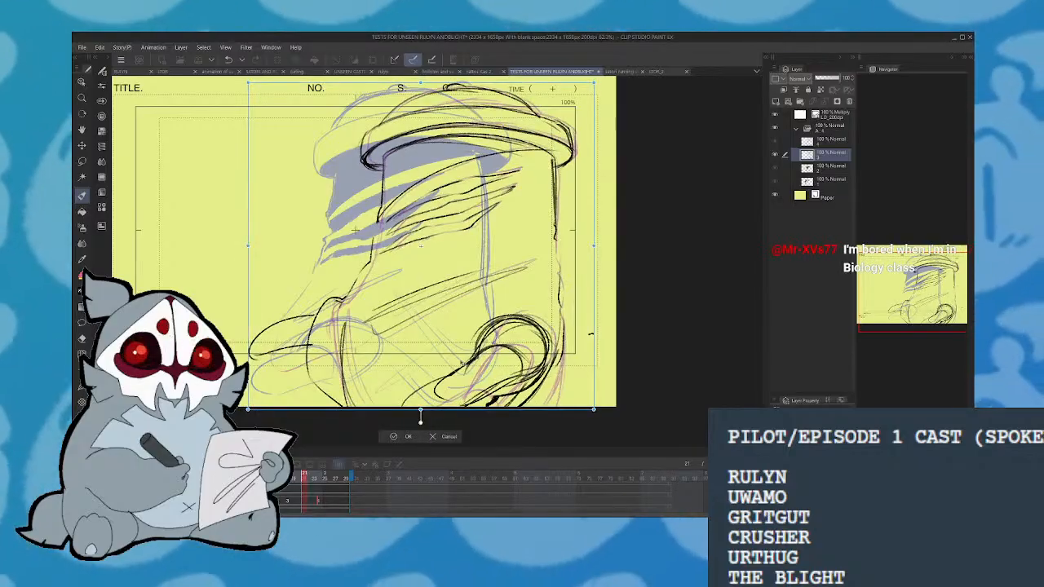
click(404, 436)
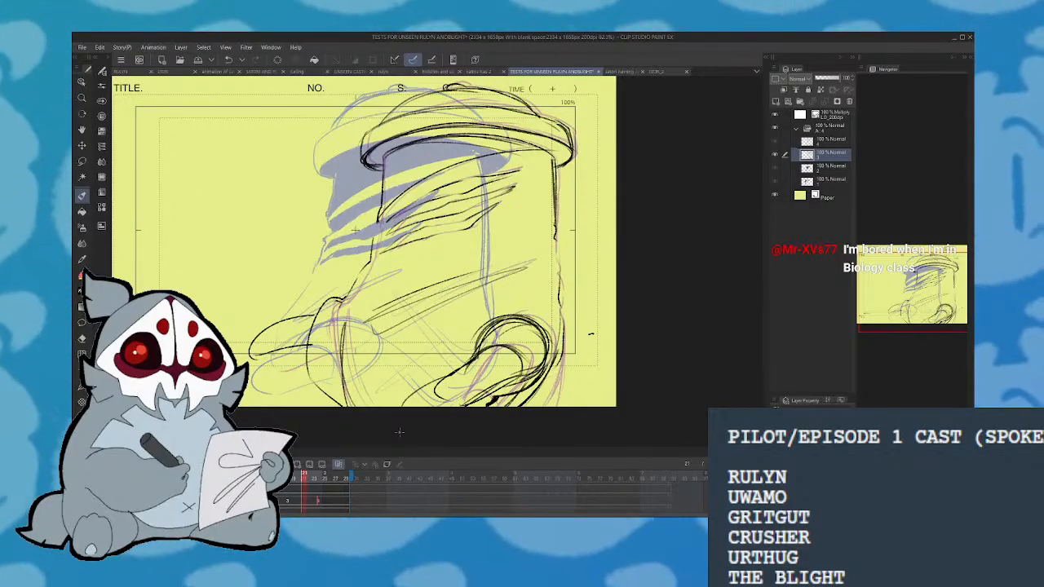
Play back the retimed animation and insert a new blank cel between the second and third cels
key(space)
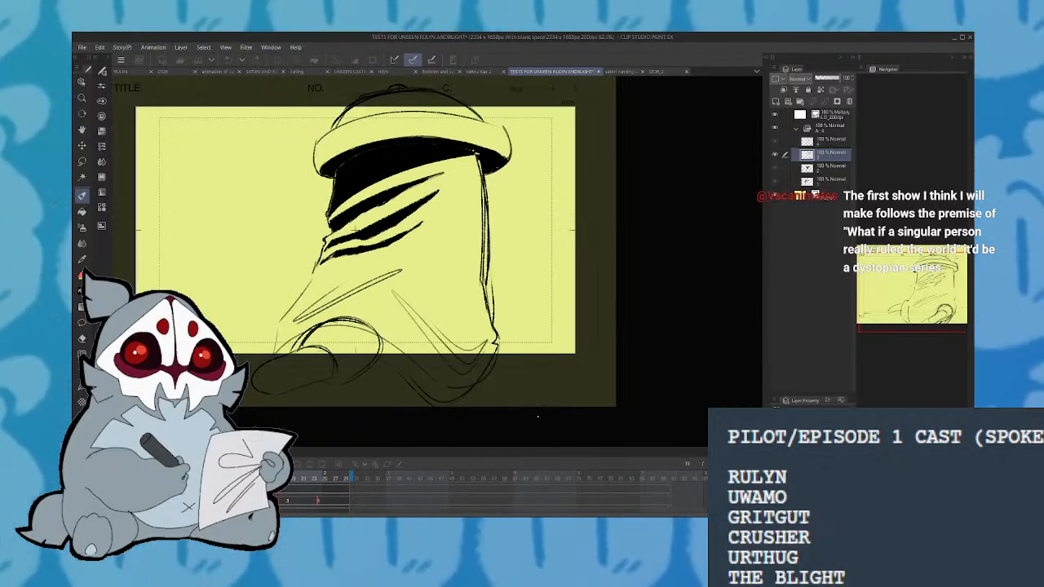
key(Return)
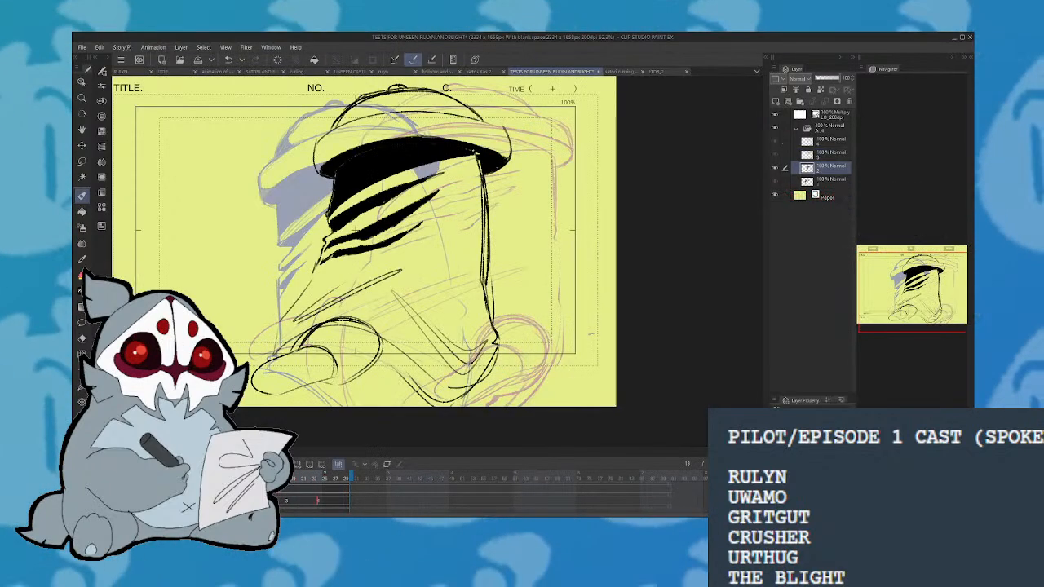
key(ctrl+shift+n)
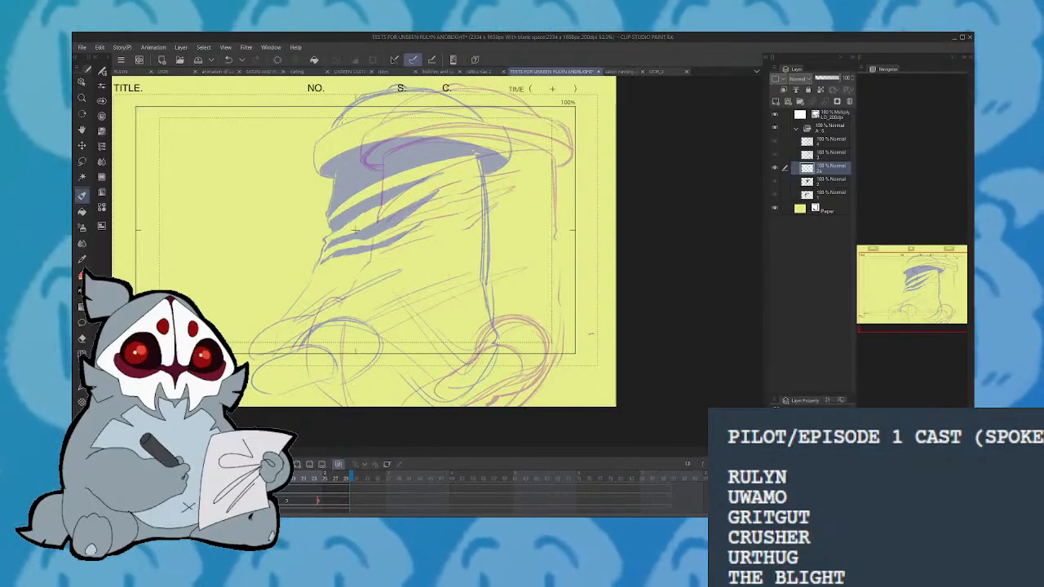
mouse_move(357, 158)
mouse_down()
mouse_move(355, 175)
mouse_move(478, 140)
mouse_up()
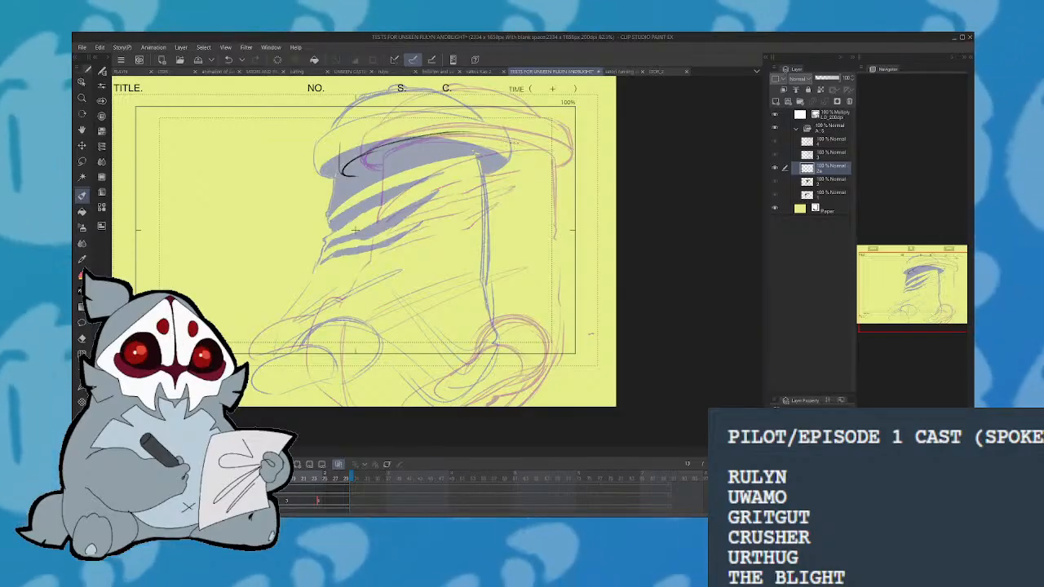
key(ctrl+z)
key(ctrl+z)
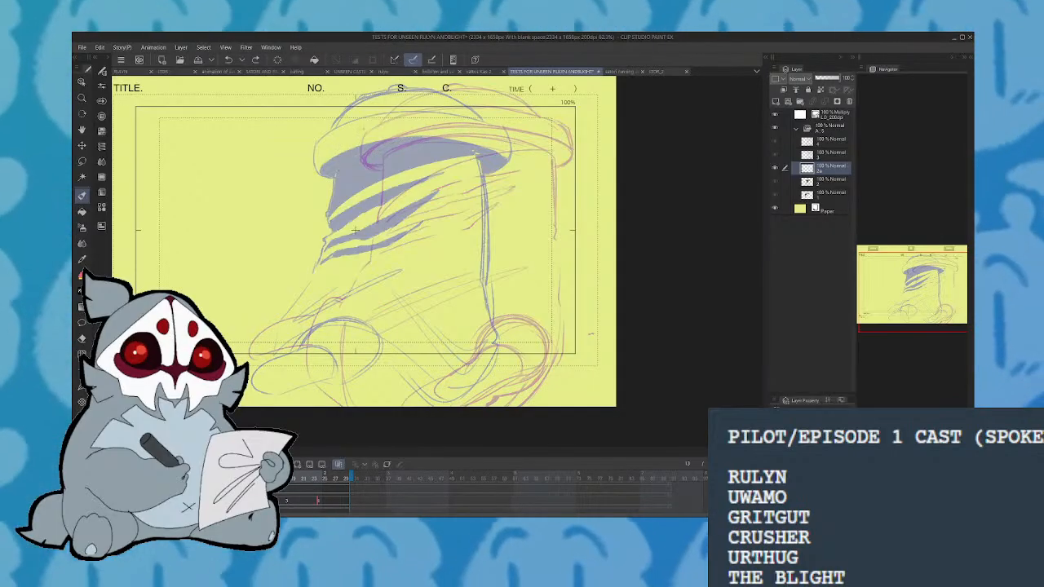
Shift the third cel's drawing slightly with a transform, and play back the animation to check it
click(293, 479)
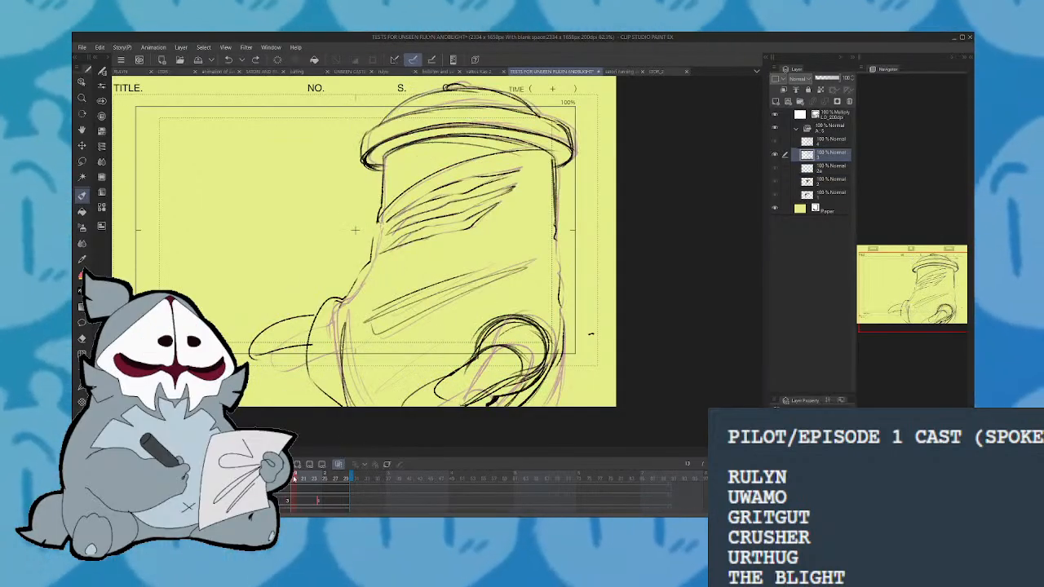
key(ctrl+t)
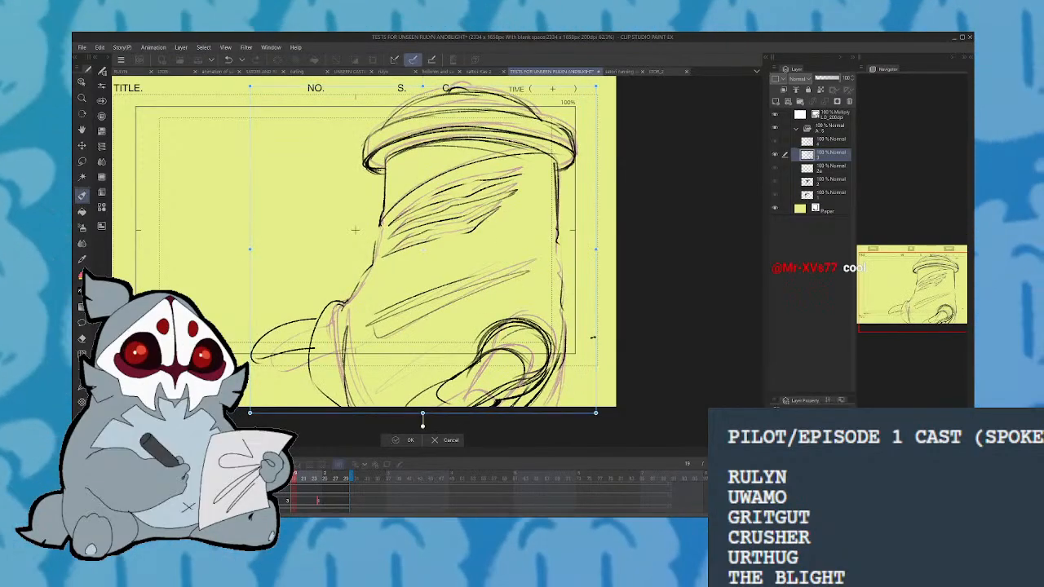
click(400, 440)
click(325, 477)
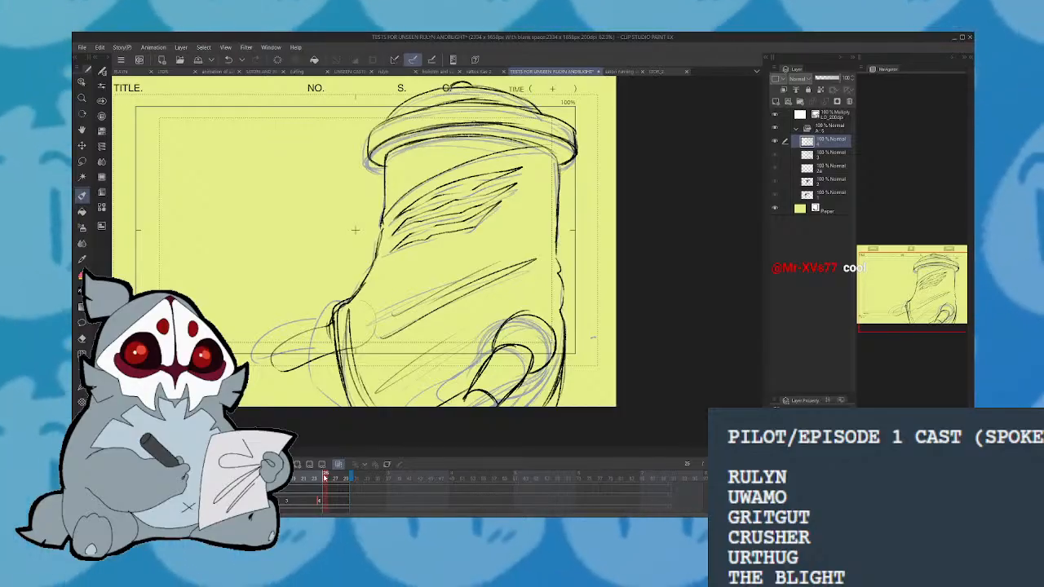
key(space)
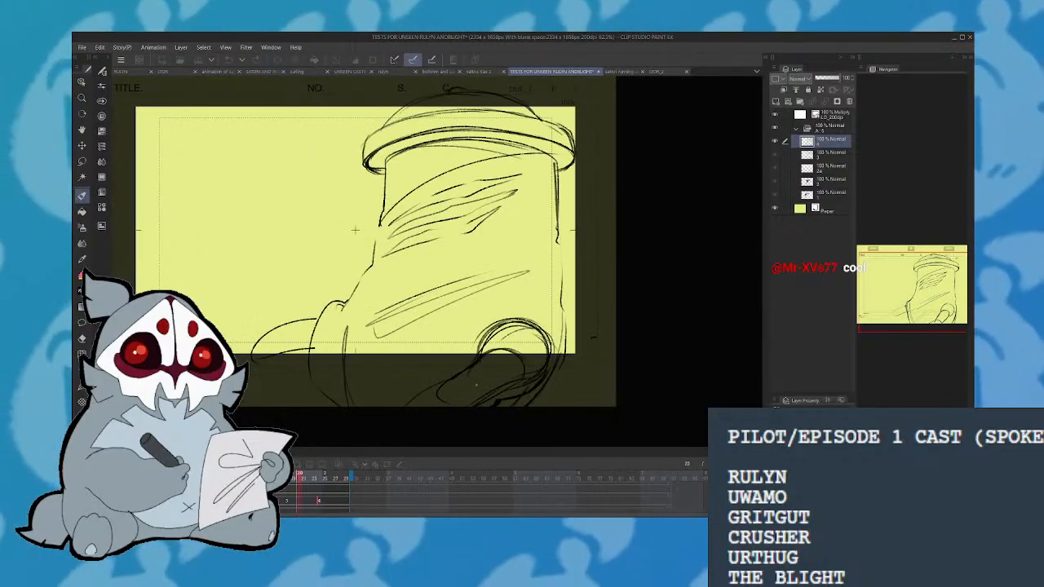
key(space)
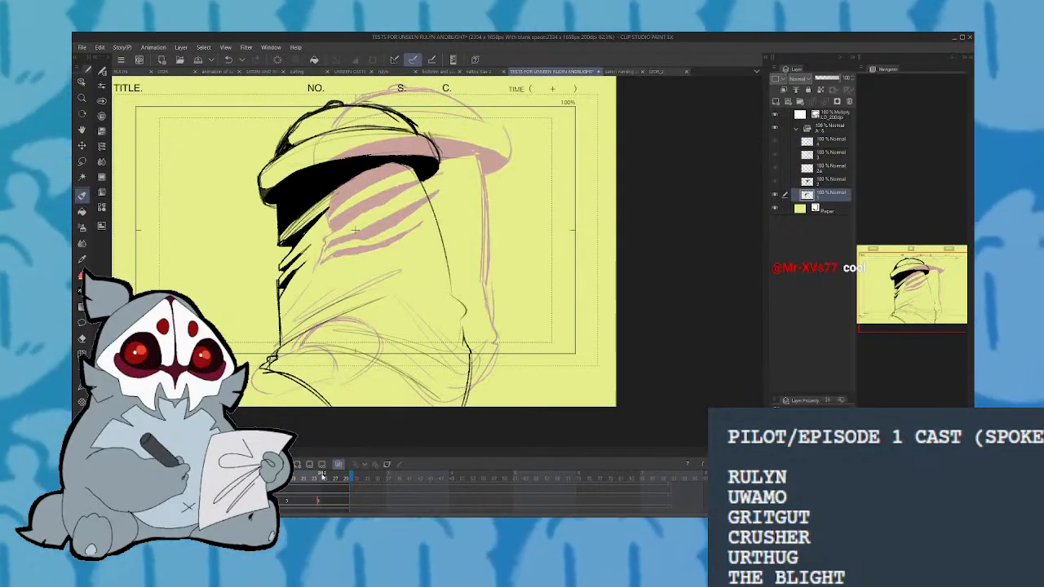
Nudge the fourth cel's drawing slightly downward with a transform
click(320, 501)
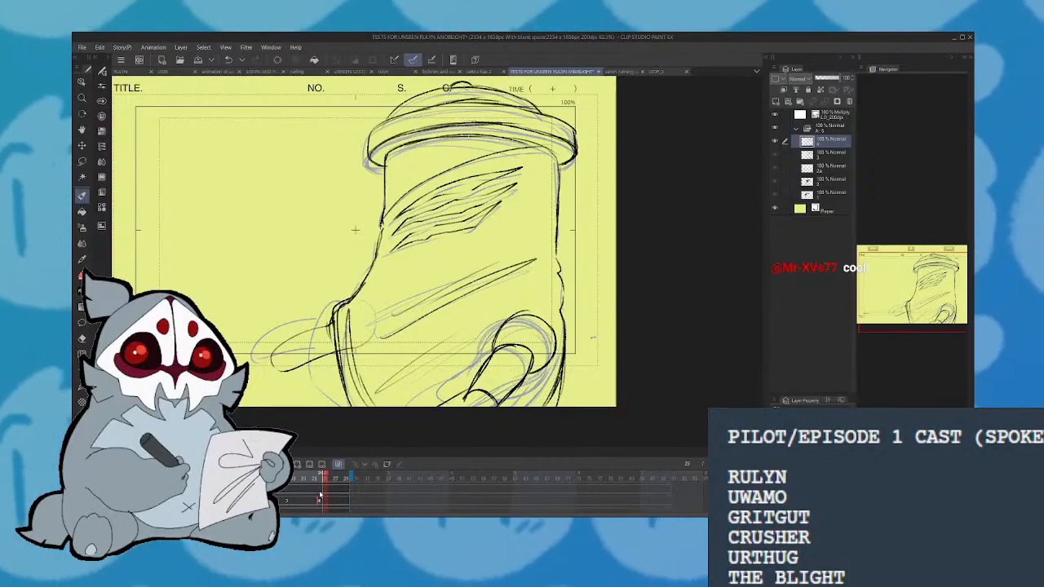
key(ctrl+t)
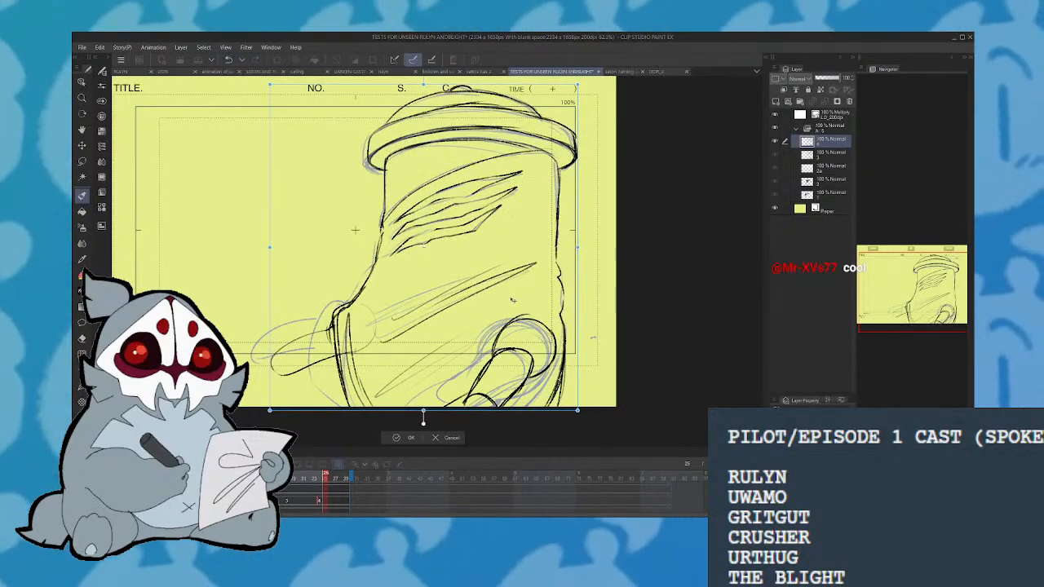
drag(403, 394, 413, 391)
click(408, 438)
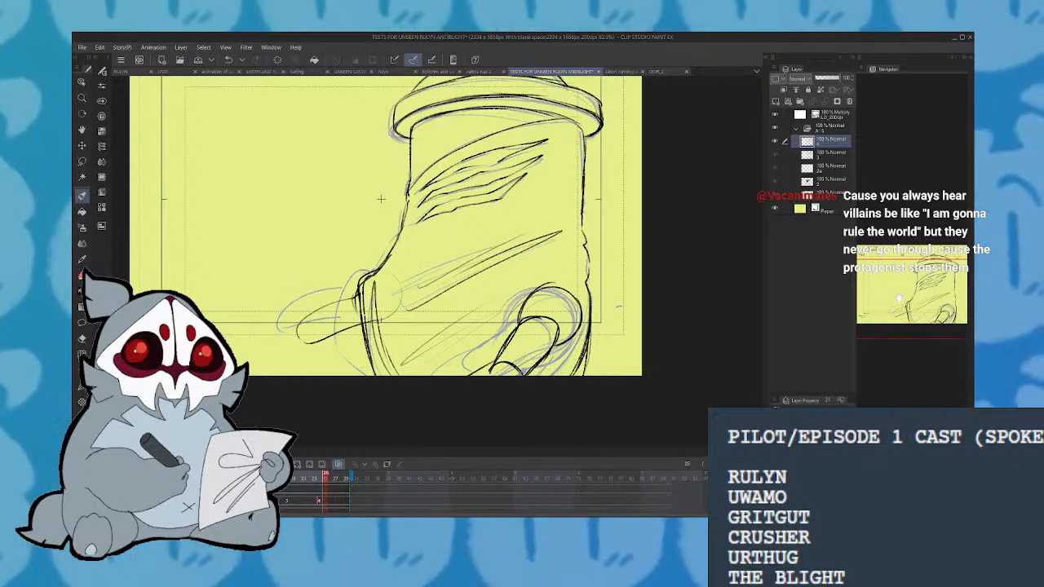
drag(899, 299, 901, 298)
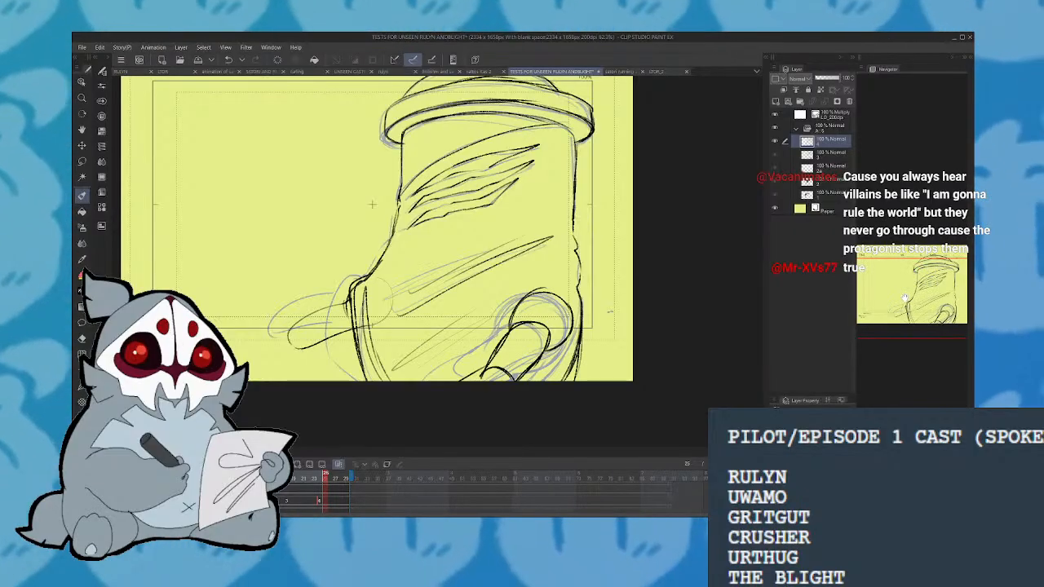
drag(904, 299, 902, 289)
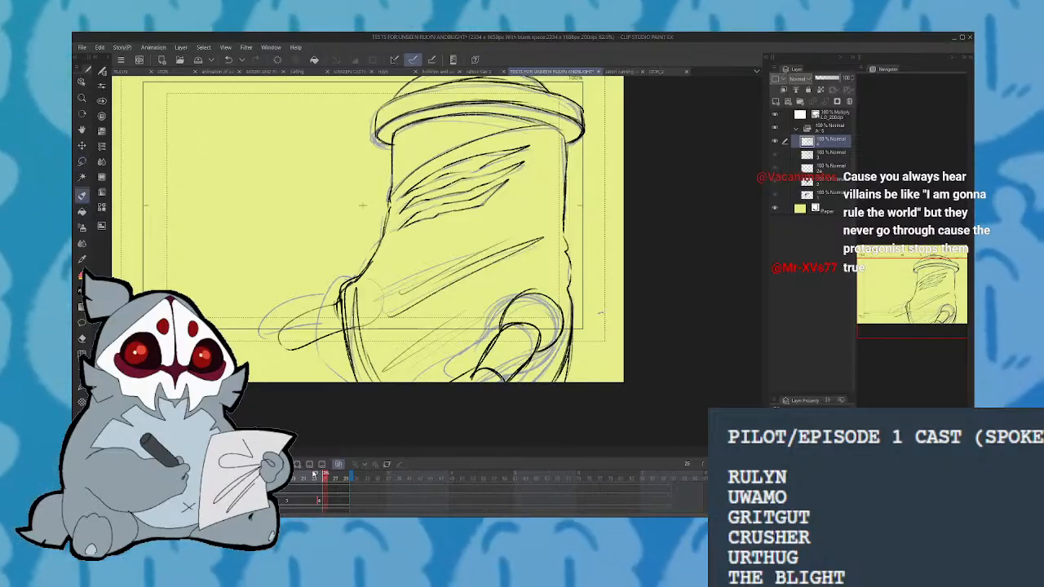
Play back the animation from the first frame to check the adjusted cels
click(300, 478)
key(Home)
key(space)
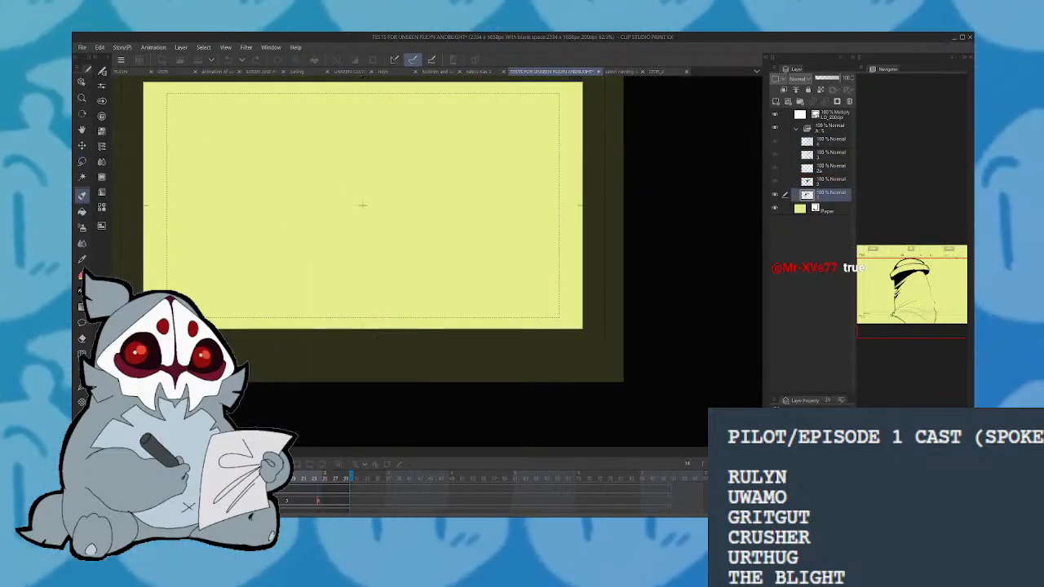
key(space)
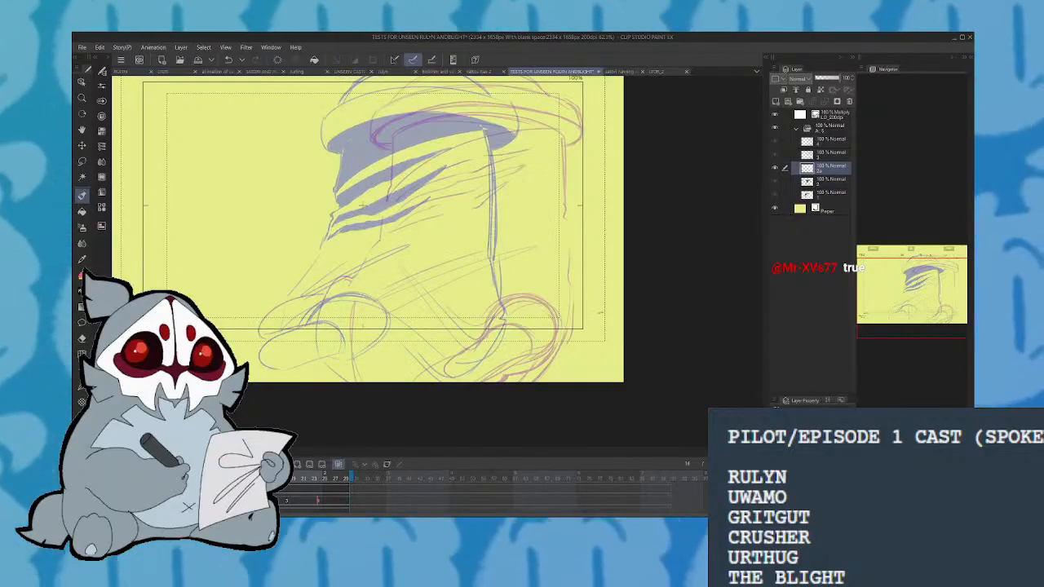
drag(424, 283, 367, 336)
click(230, 60)
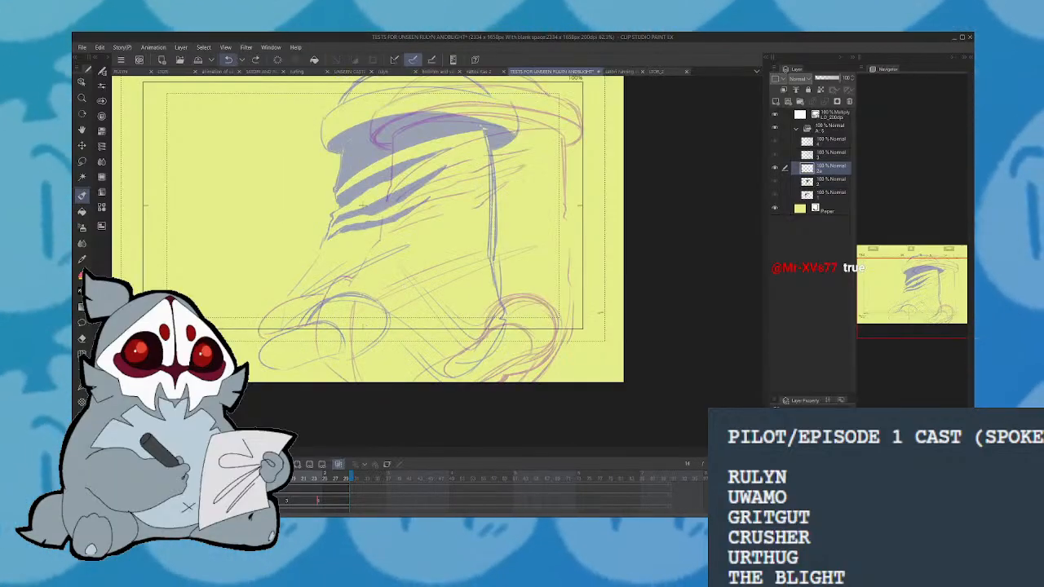
key(ctrl+Left)
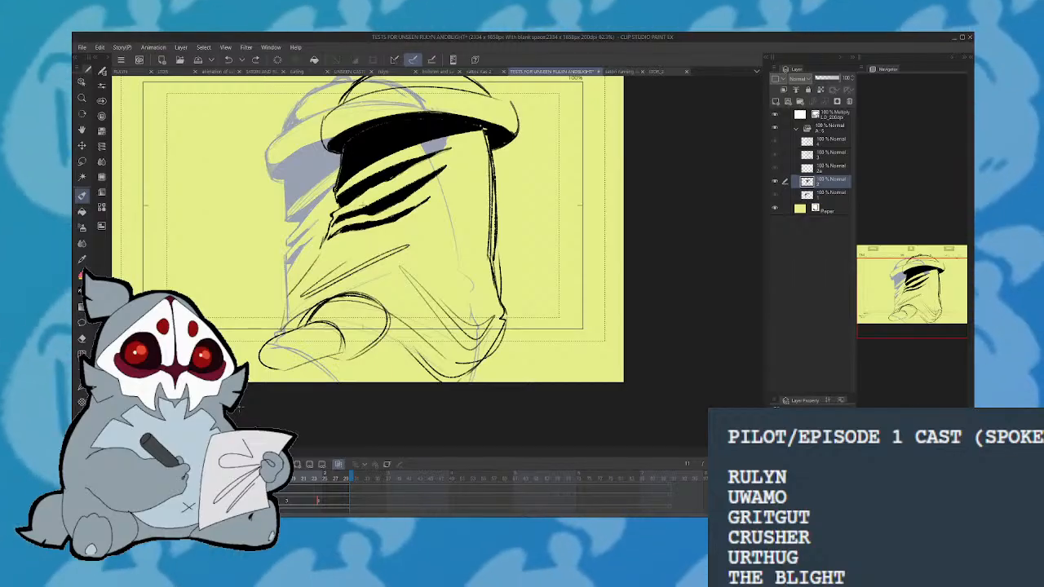
key(ctrl+t)
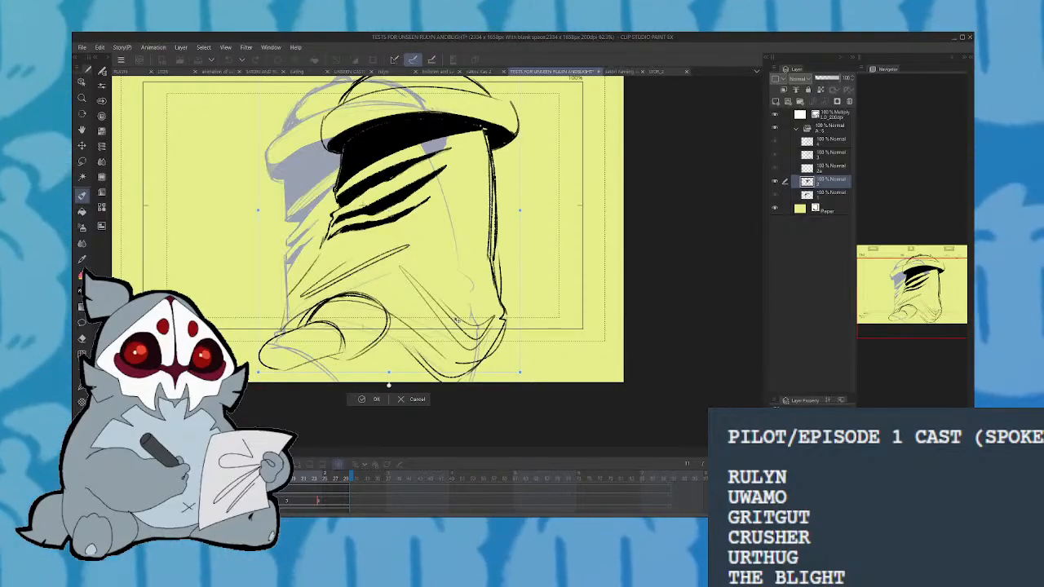
drag(364, 416, 365, 405)
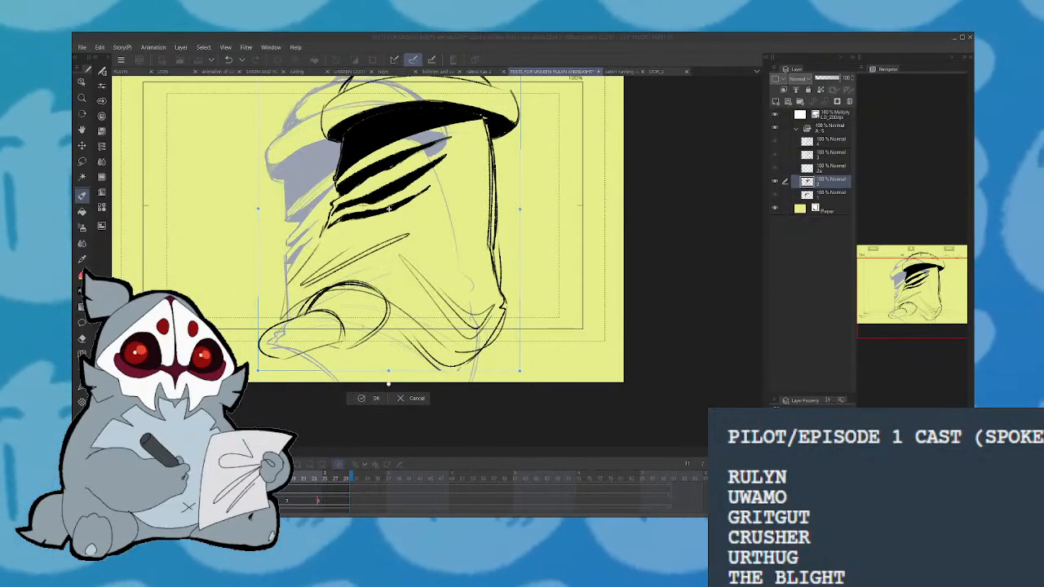
key(Escape)
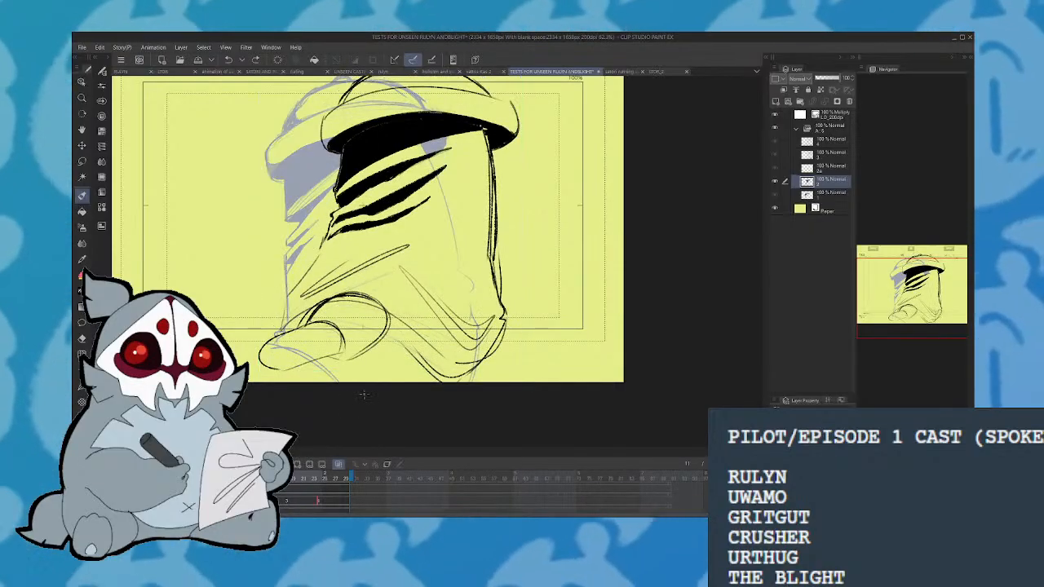
Move the second cel's drawing slightly upward with a transform, and scrub through the frames to the fourth cel
key(ctrl+t)
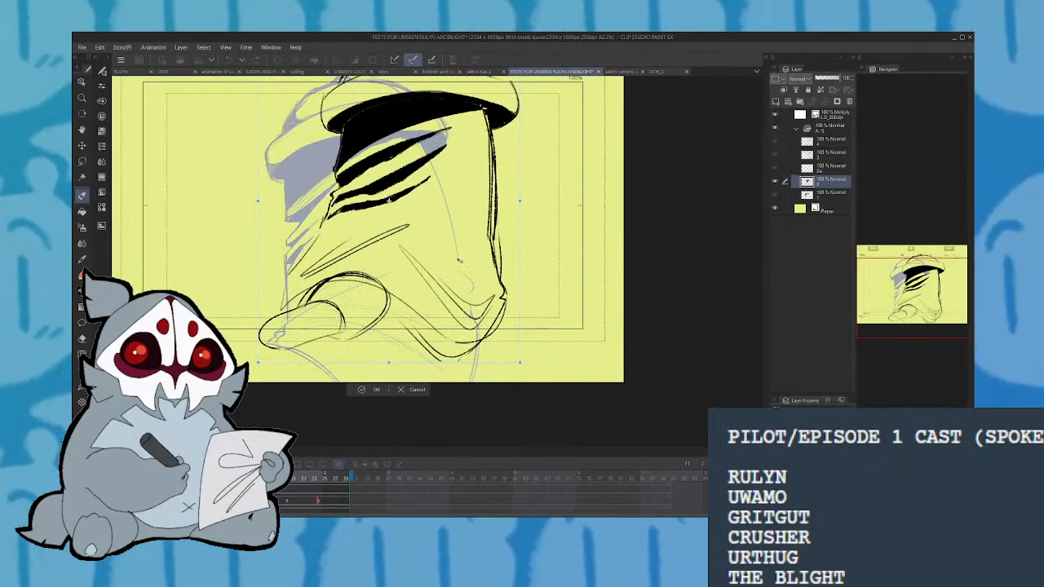
drag(455, 286, 455, 267)
click(372, 395)
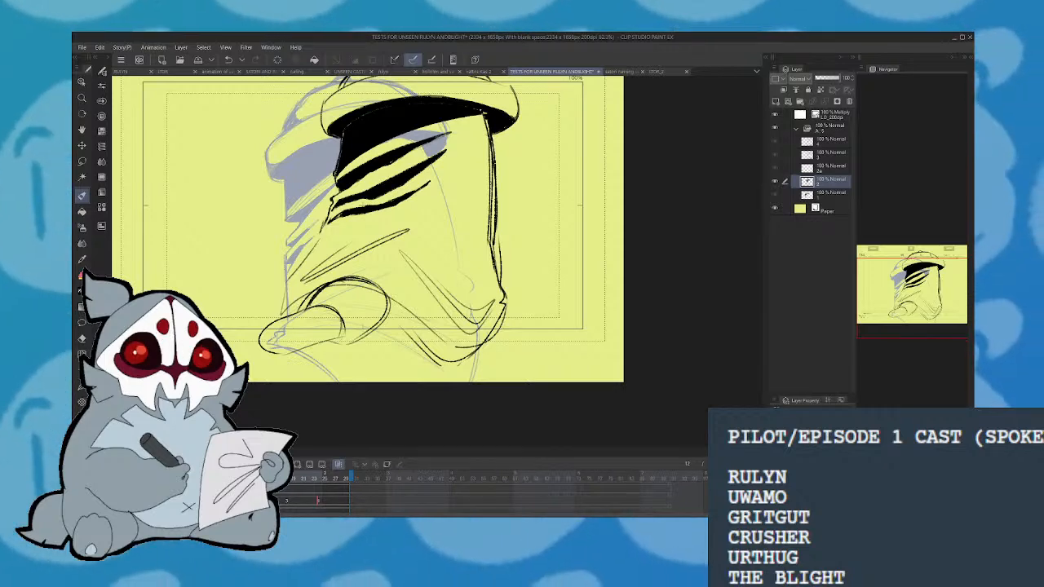
key(Right)
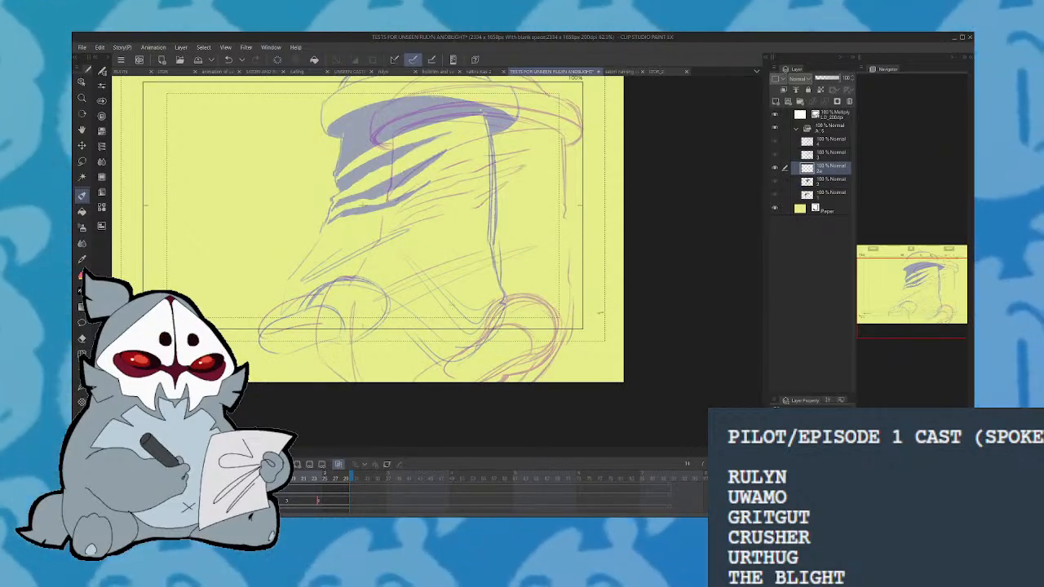
drag(293, 482, 326, 478)
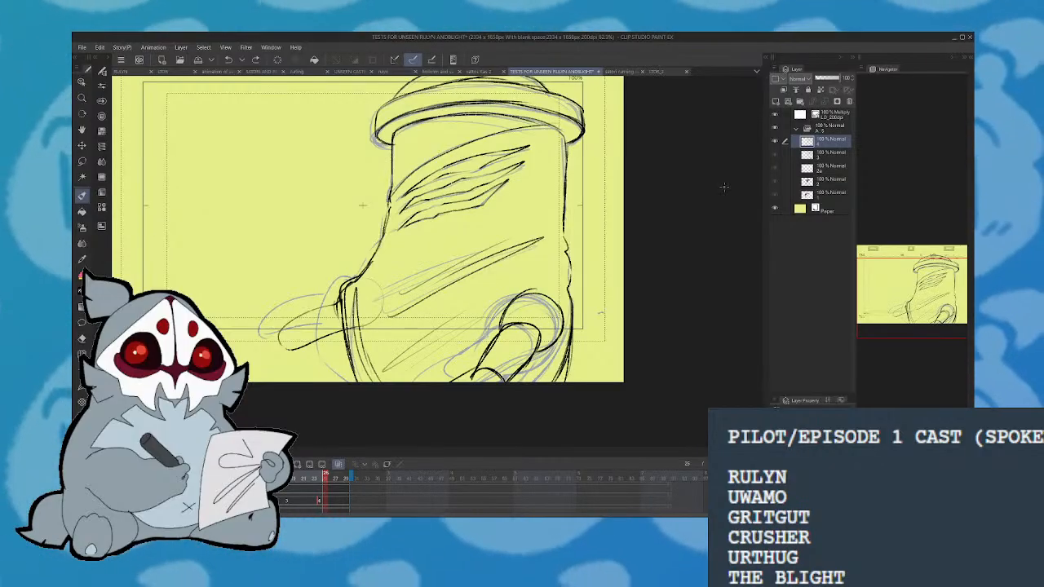
Raise the second cel's drawing a little further and rotate it slightly counterclockwise, and scrub through the timeline to check it
click(261, 479)
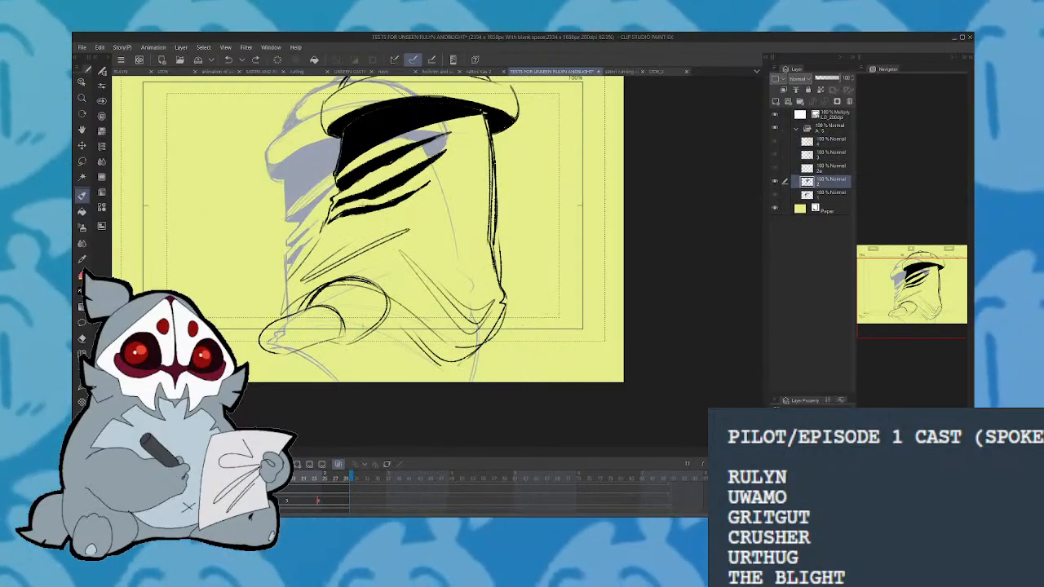
key(ctrl+t)
mouse_move(479, 282)
mouse_down()
mouse_move(479, 265)
mouse_move(478, 273)
mouse_up()
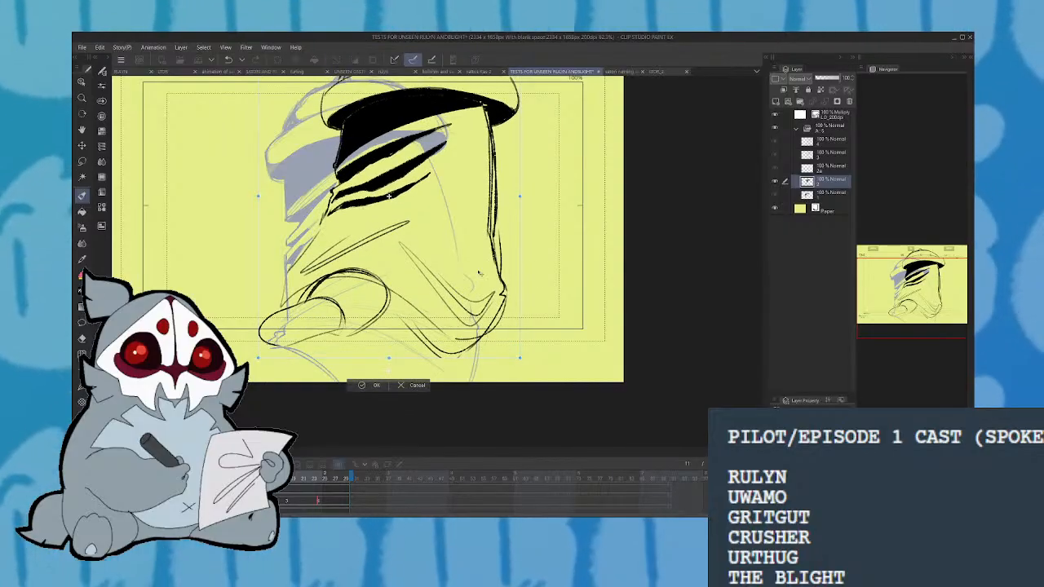
drag(558, 264, 562, 255)
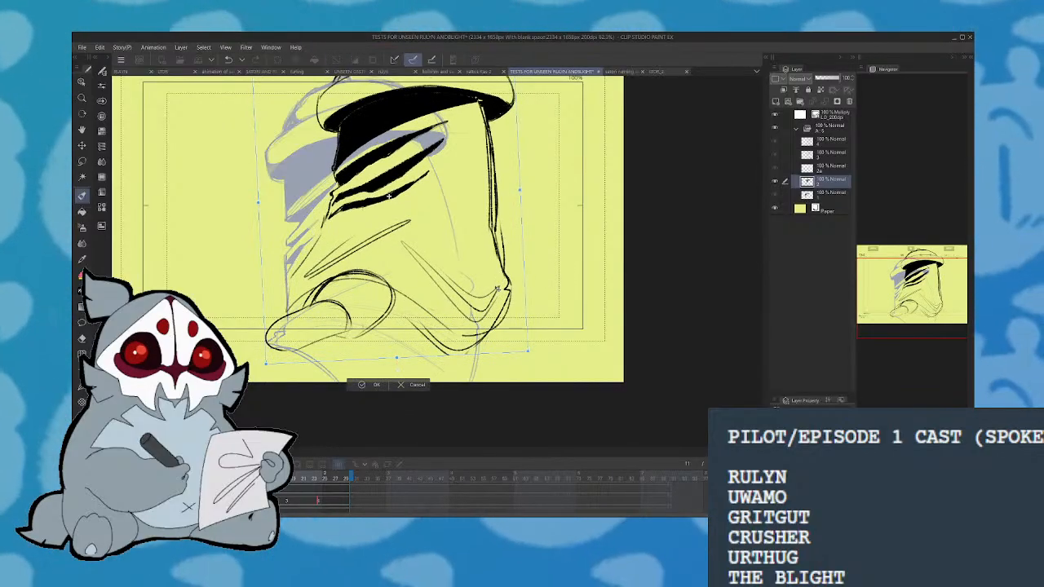
click(367, 386)
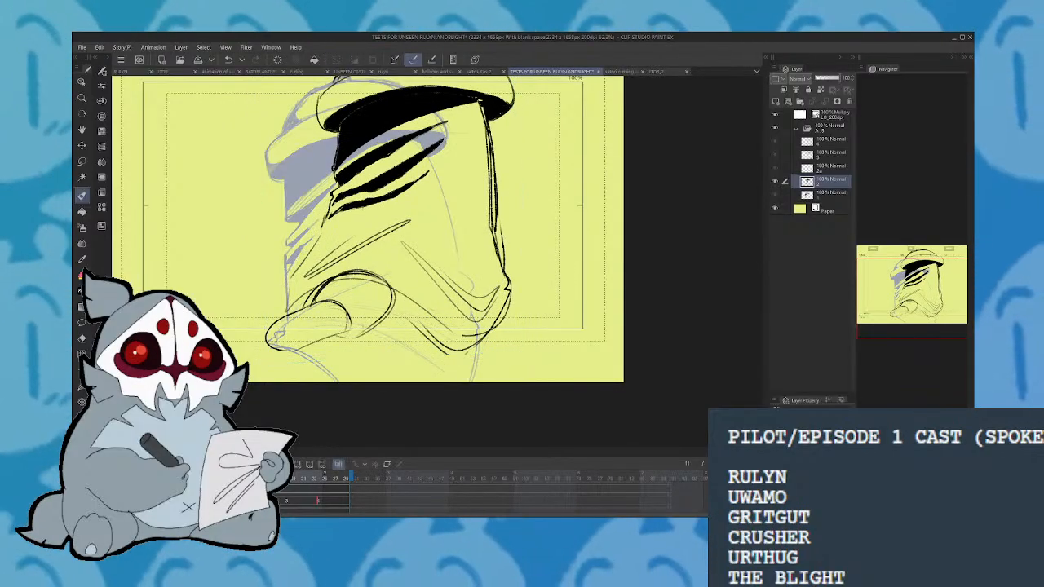
drag(275, 476, 350, 475)
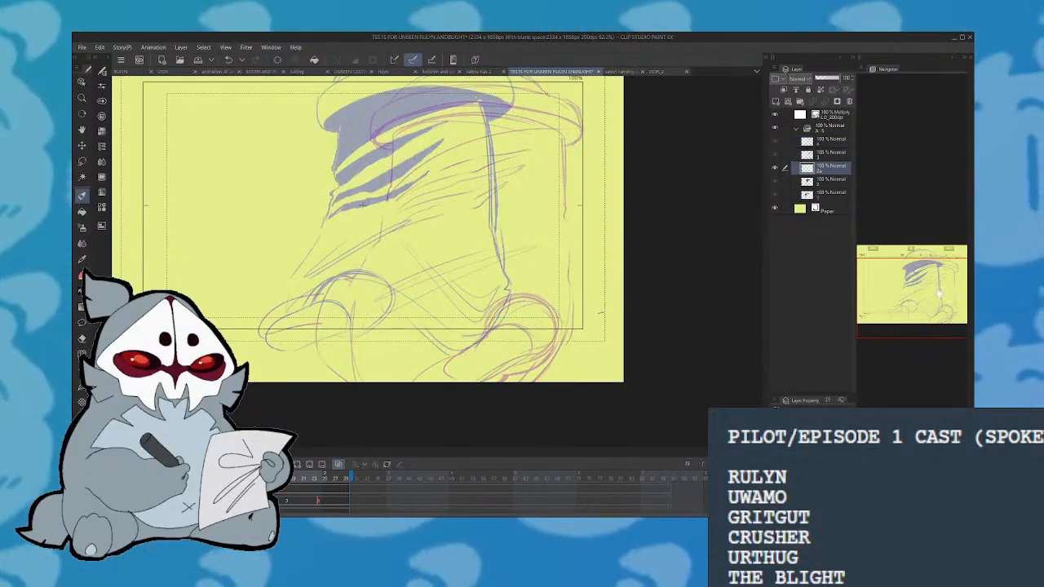
Sketch the hat brim as a curved band on in-between cel 2a, positioned between the neighbouring cels' brims
drag(919, 288, 919, 285)
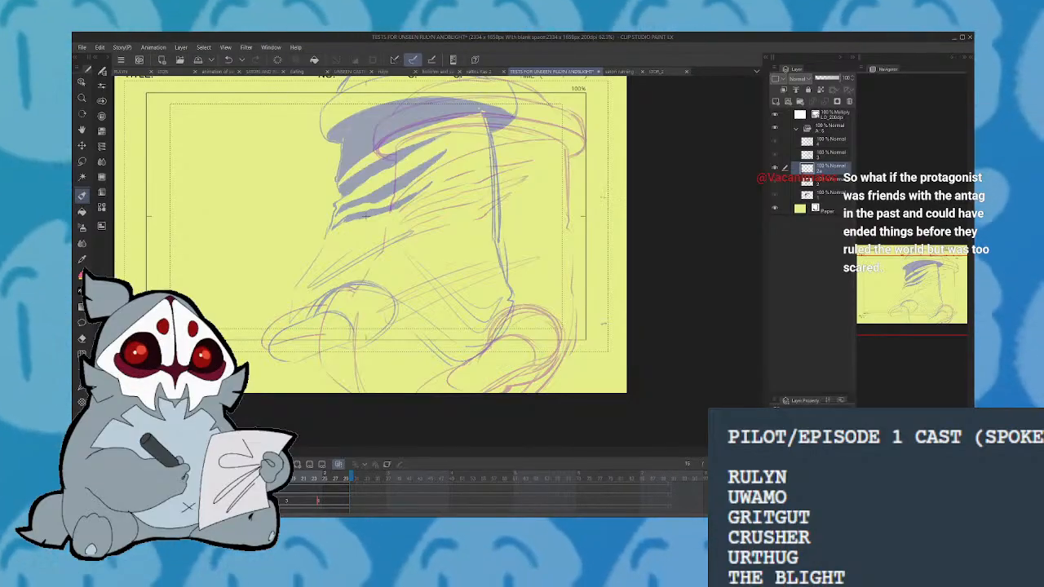
drag(910, 300, 907, 282)
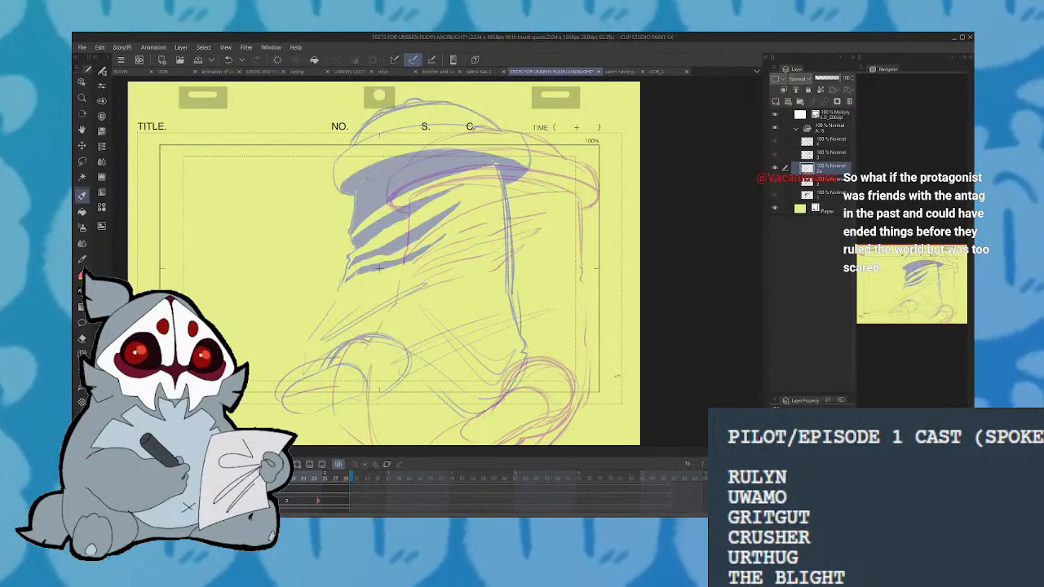
mouse_move(365, 185)
mouse_down()
mouse_move(426, 155)
mouse_move(511, 160)
mouse_move(481, 146)
mouse_move(547, 159)
mouse_up()
key(ctrl+z)
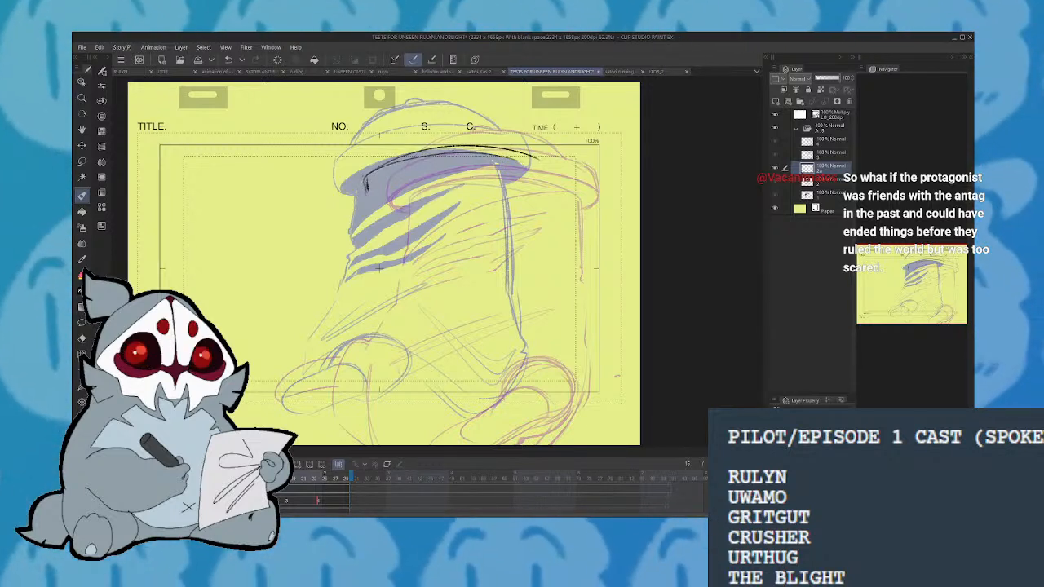
mouse_move(363, 175)
mouse_down()
mouse_move(565, 164)
mouse_move(364, 194)
mouse_move(532, 173)
mouse_up()
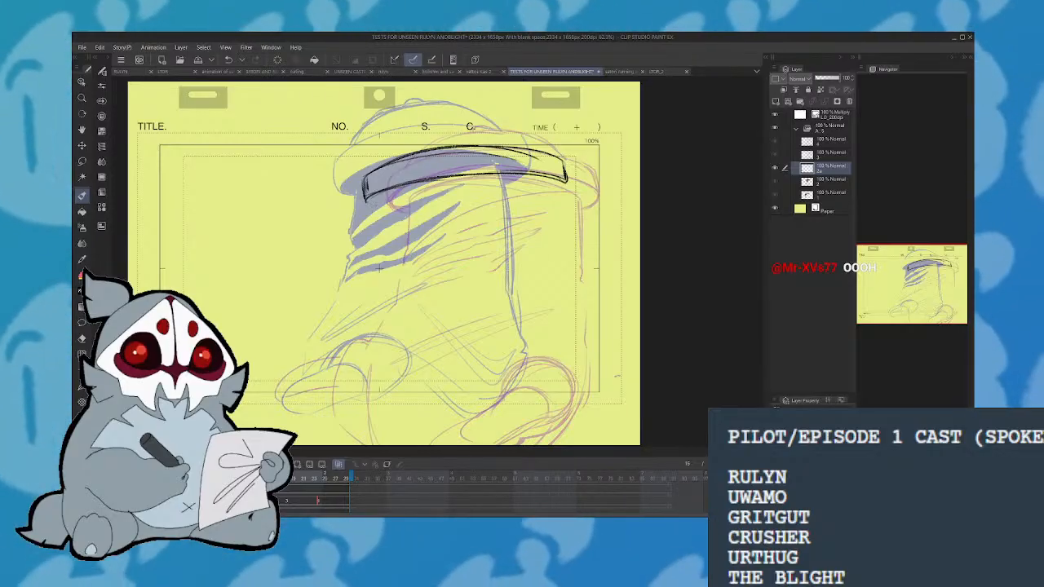
Add the curved underside edge beneath the hat brim on cel 2a
drag(400, 196, 393, 266)
key(ctrl+z)
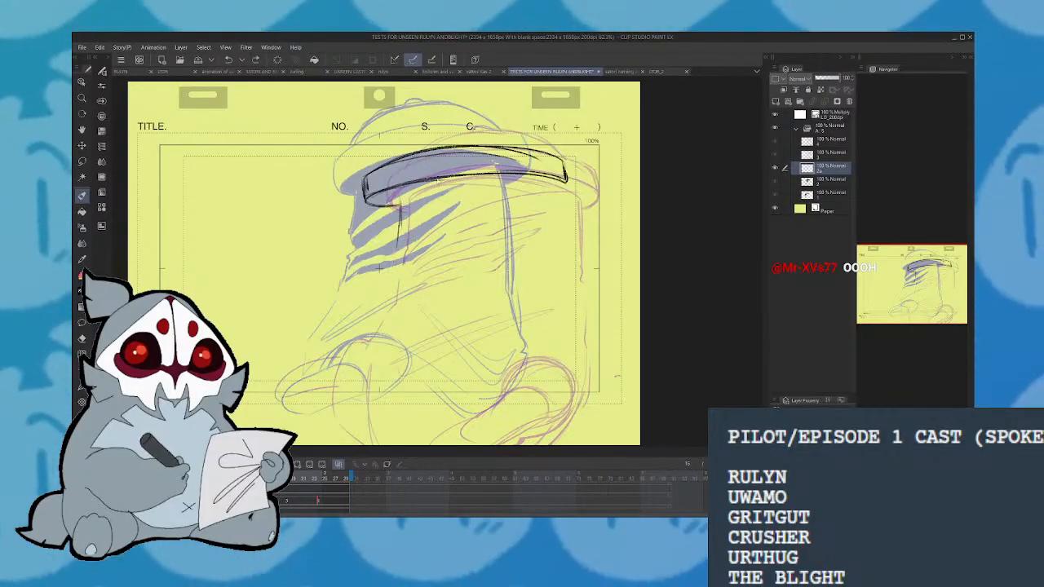
key(ctrl+z)
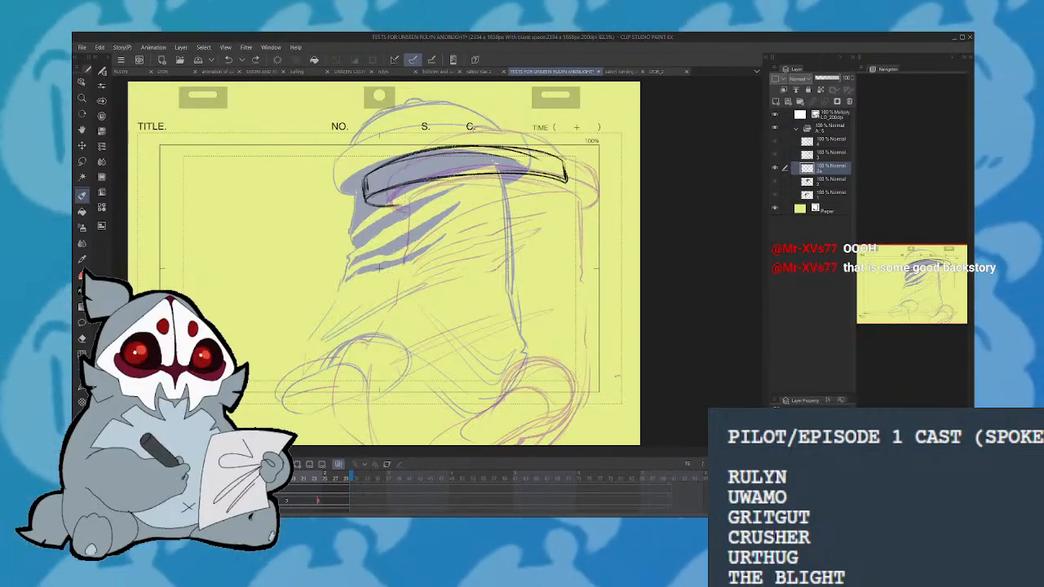
drag(474, 185, 534, 181)
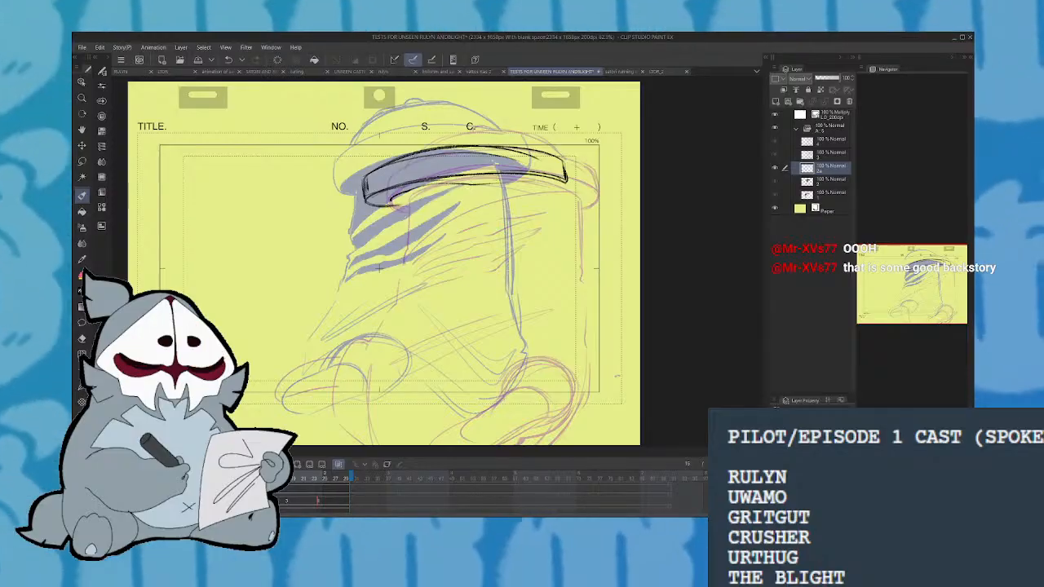
key(ctrl+z)
drag(389, 202, 521, 182)
key(ctrl+z)
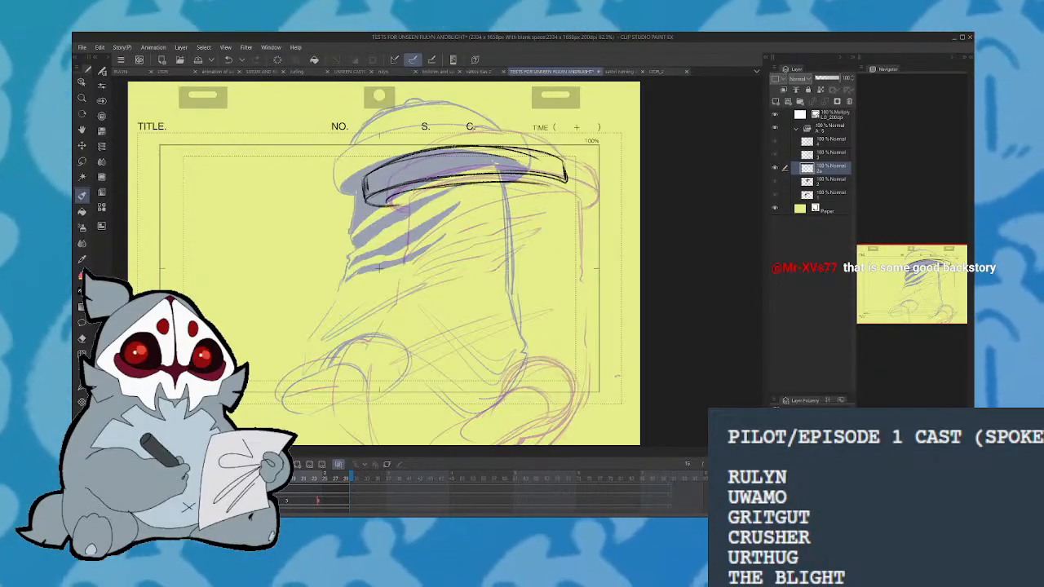
drag(388, 196, 371, 328)
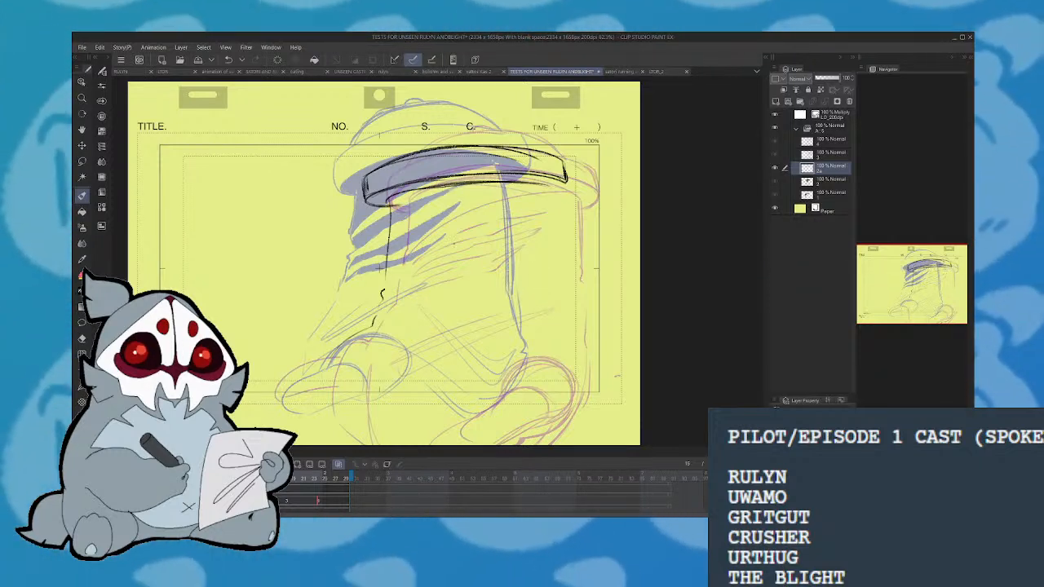
key(ctrl+z)
key(ctrl+z)
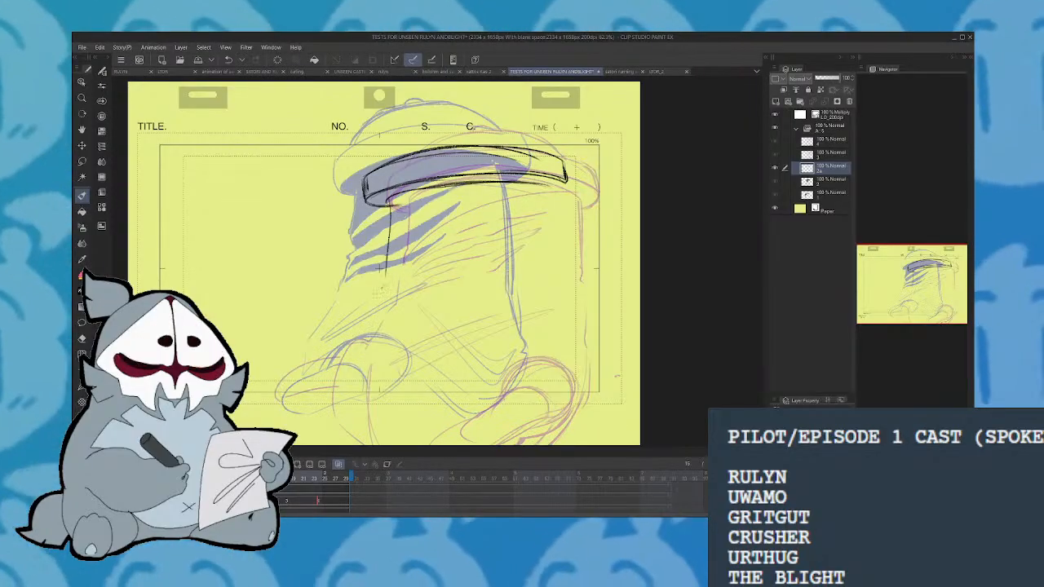
drag(380, 288, 369, 364)
drag(371, 404, 499, 331)
drag(372, 405, 445, 360)
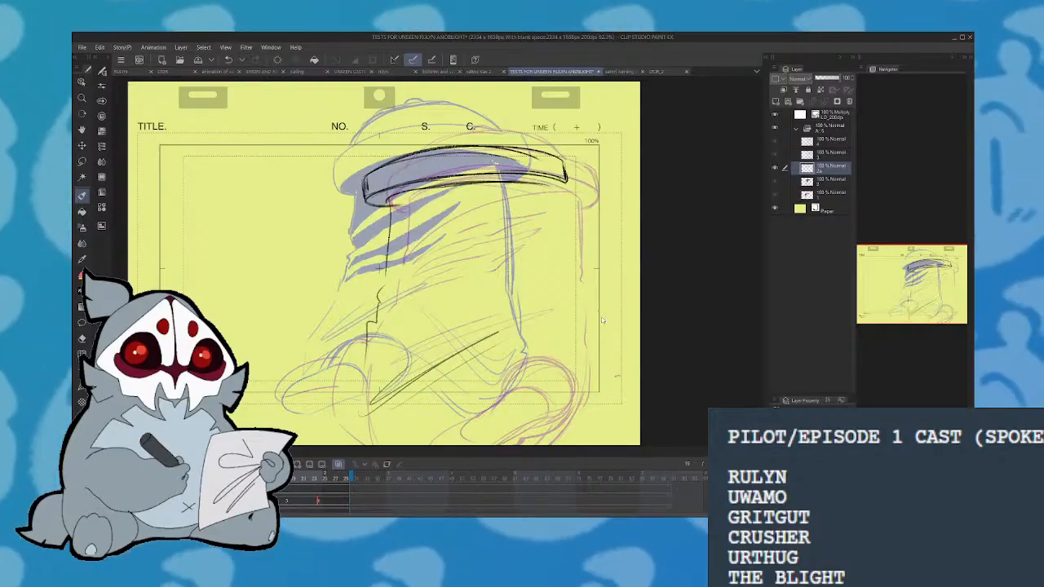
key(ctrl+z)
key(ctrl+z)
key(ctrl+z)
key(ctrl+z)
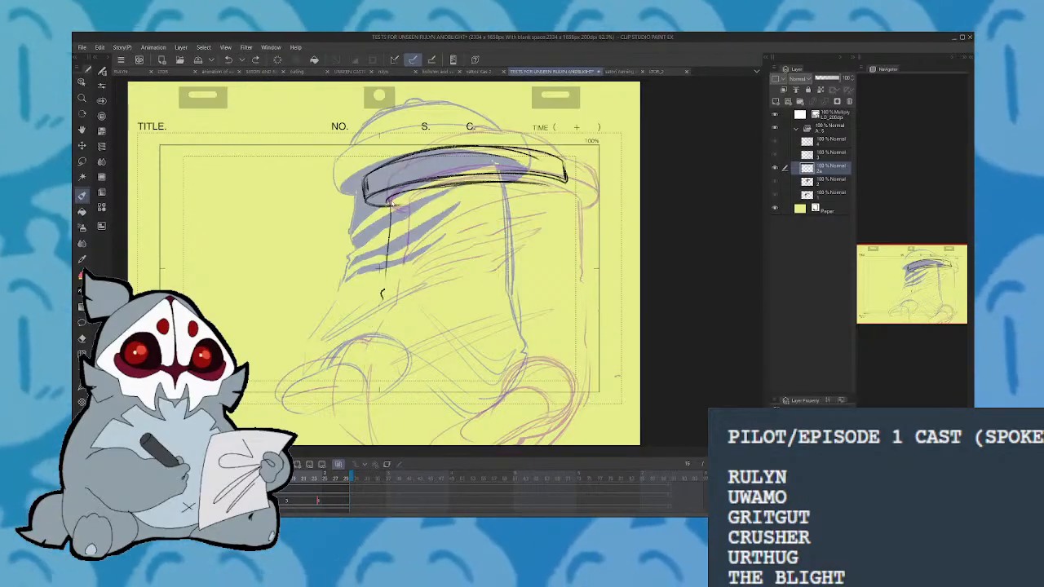
key(ctrl+z)
key(ctrl+z)
key(ctrl+z)
key(ctrl+z)
key(ctrl+y)
key(ctrl+y)
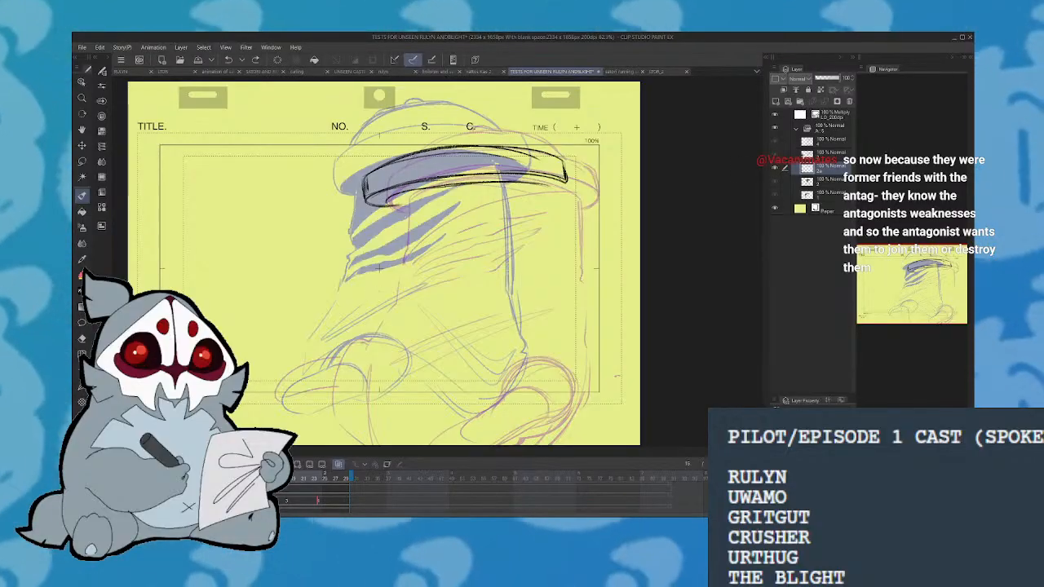
Sketch the head's left contour from the brim down to the shoulder and add the shoulder line on cel 2a
drag(385, 202, 367, 290)
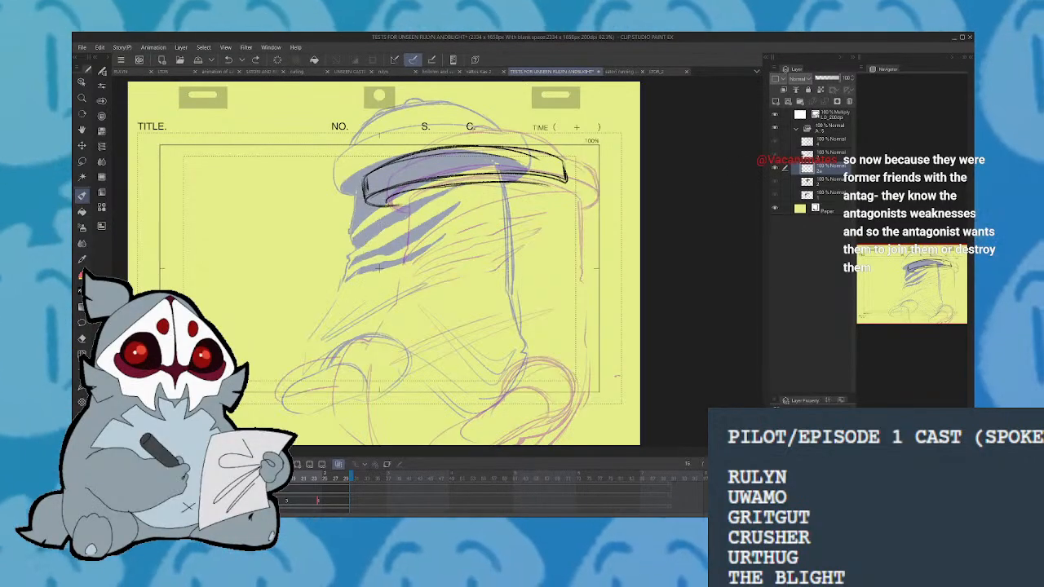
mouse_move(387, 201)
mouse_down()
mouse_move(344, 305)
mouse_move(348, 297)
mouse_move(305, 372)
mouse_up()
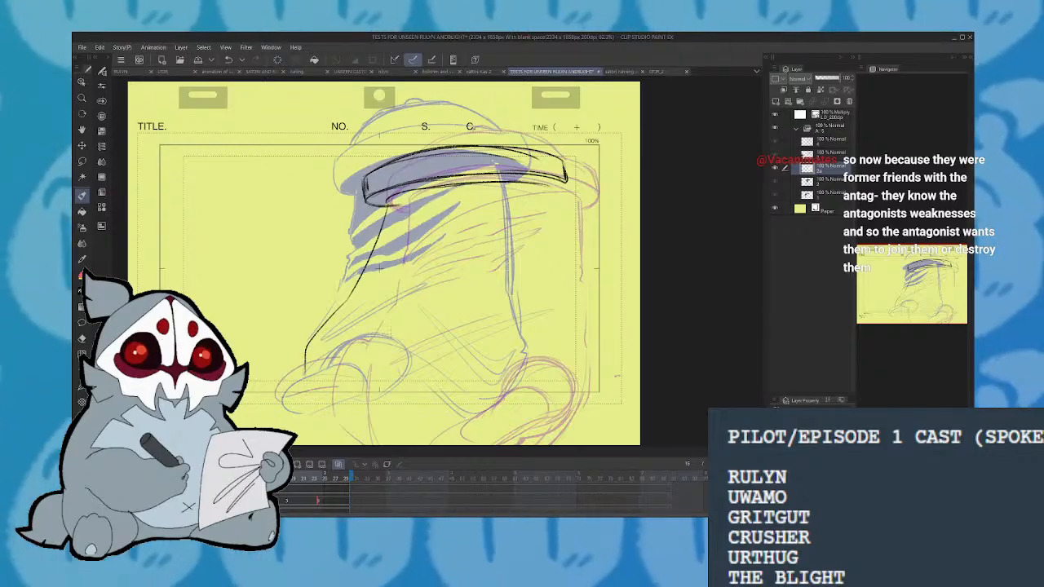
key(ctrl+z)
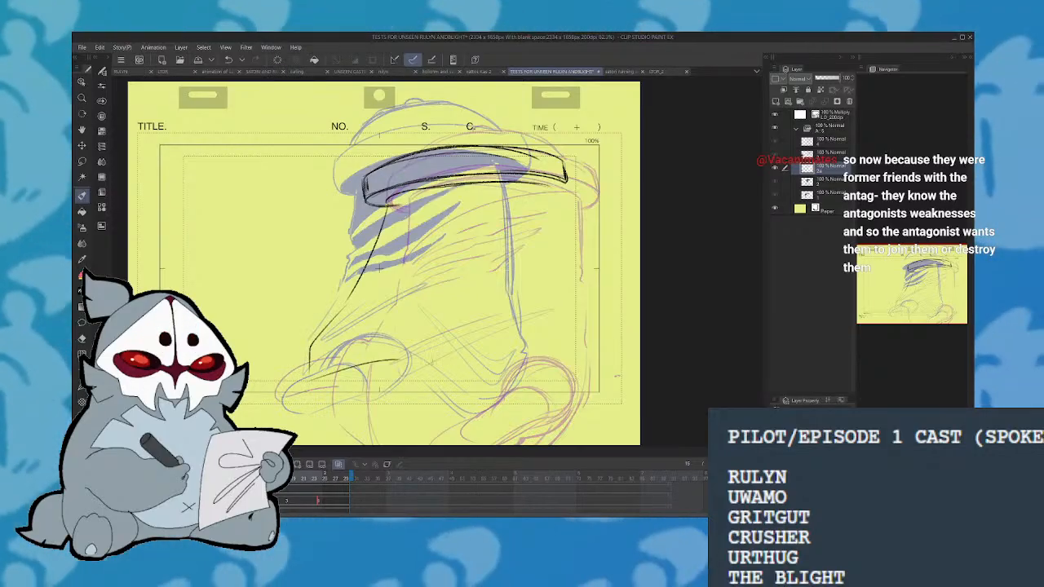
Sketch overlapping ovals and slanted strokes for the other shoulder and arm at the base of the figure
mouse_move(466, 337)
mouse_down()
mouse_move(415, 420)
mouse_move(398, 395)
mouse_move(489, 357)
mouse_up()
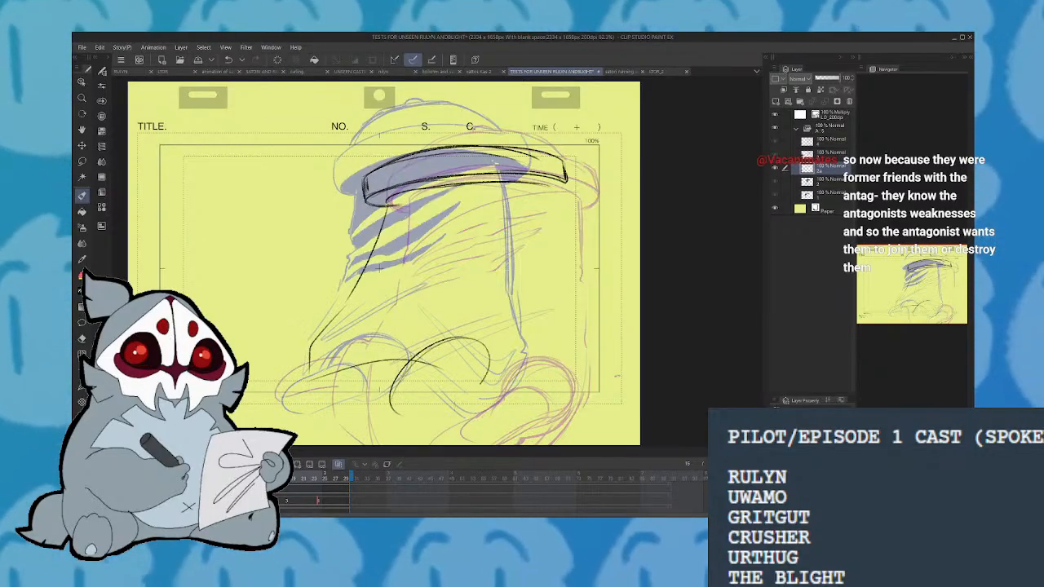
drag(431, 382, 415, 398)
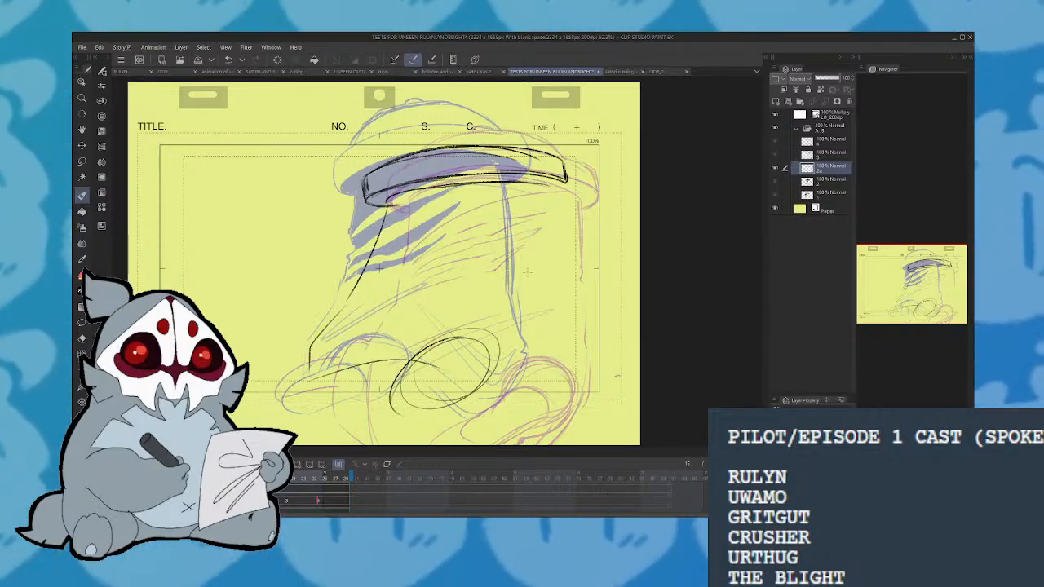
drag(868, 301, 867, 311)
mouse_move(374, 354)
mouse_down()
mouse_move(437, 307)
mouse_move(461, 324)
mouse_up()
drag(398, 348, 378, 360)
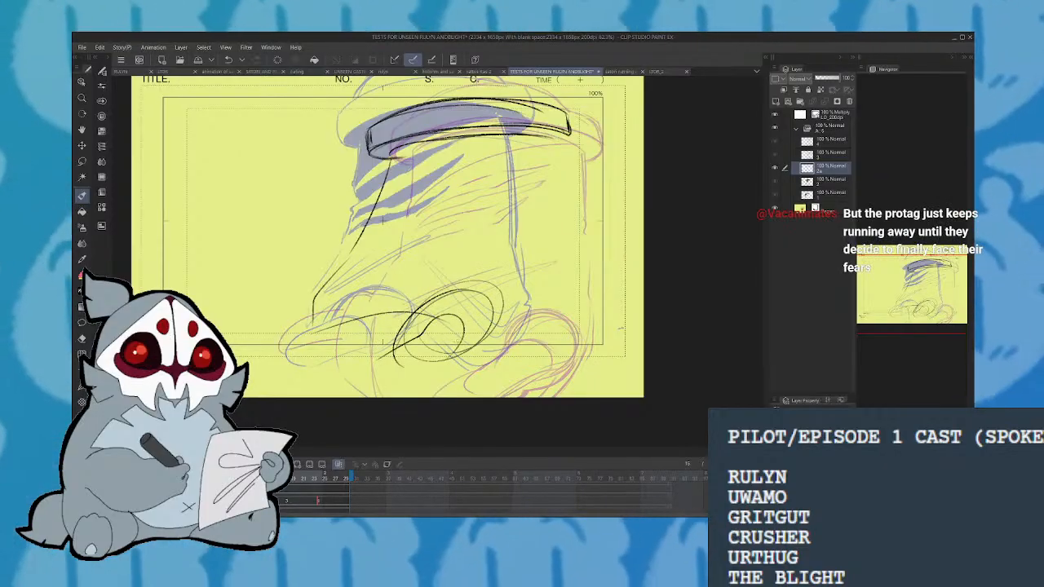
mouse_move(460, 340)
mouse_down()
mouse_move(413, 390)
mouse_move(420, 328)
mouse_move(414, 343)
mouse_up()
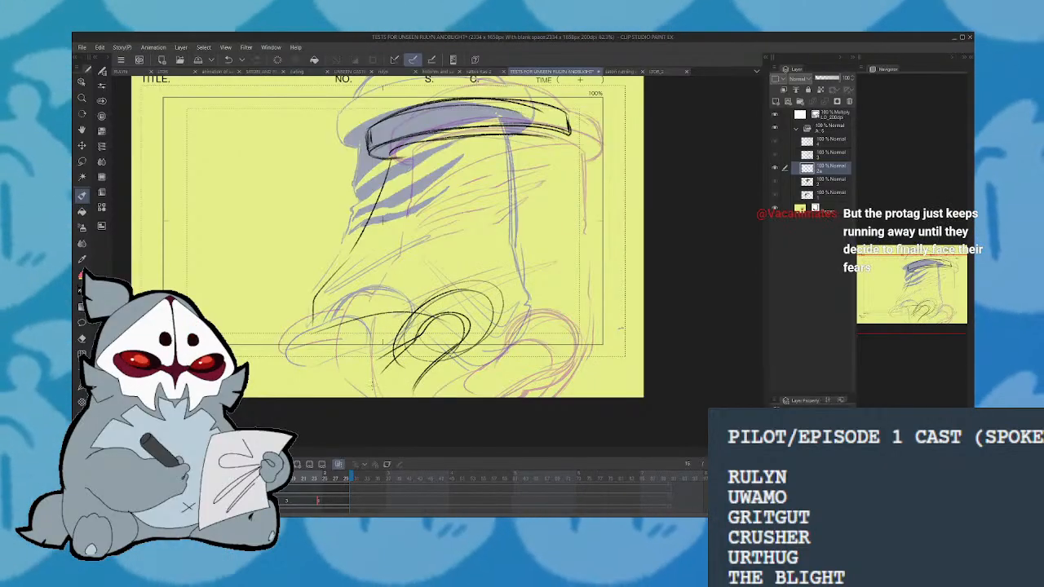
mouse_move(402, 399)
mouse_down()
mouse_move(470, 316)
mouse_move(389, 375)
mouse_up()
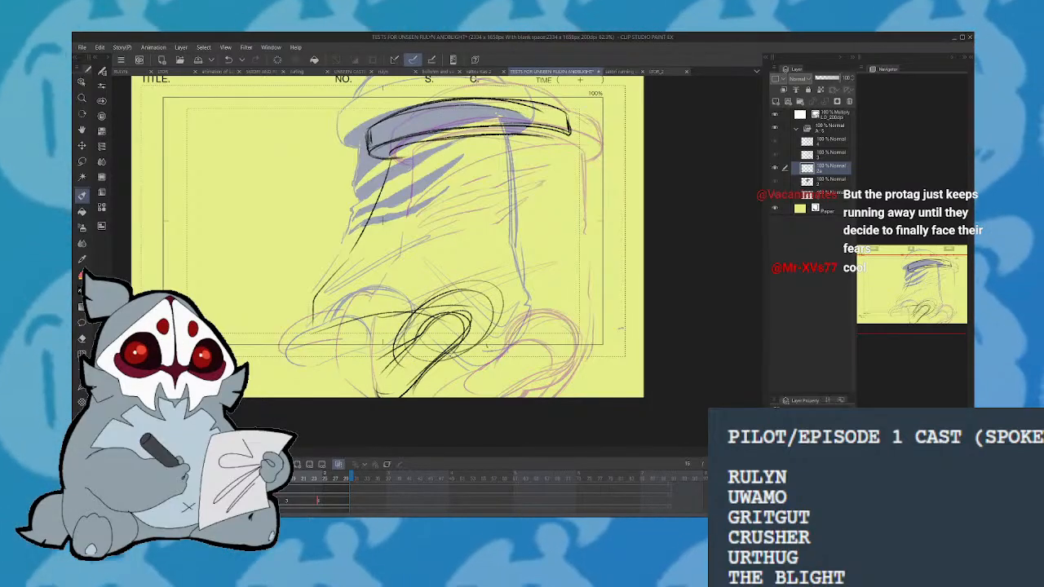
Draw the head's right contour from the brim down to a jagged notch at the shoulder
mouse_move(488, 353)
mouse_down()
mouse_move(526, 286)
mouse_move(540, 151)
mouse_move(518, 306)
mouse_up()
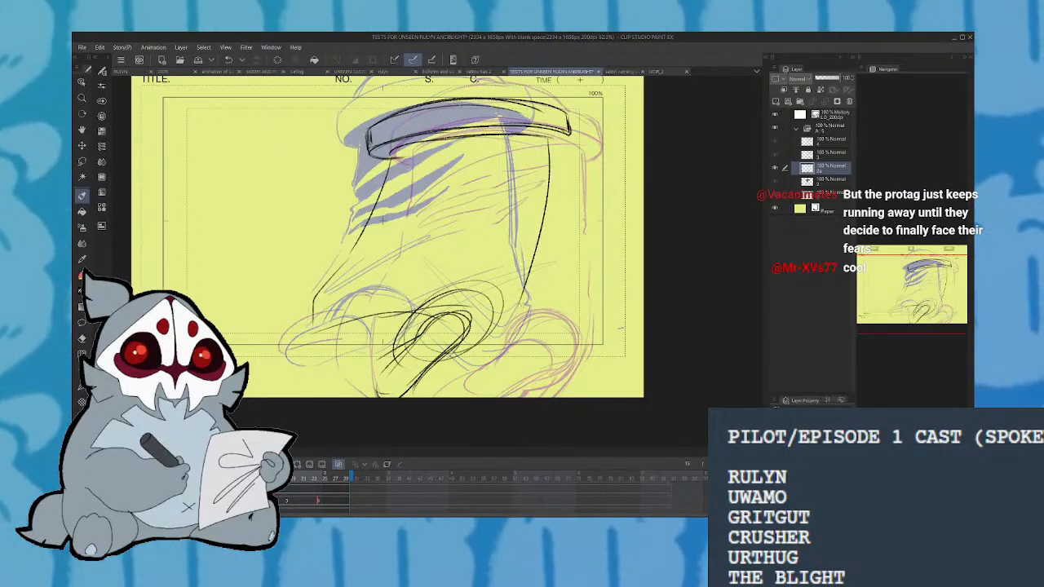
key(ctrl+z)
drag(541, 137, 529, 312)
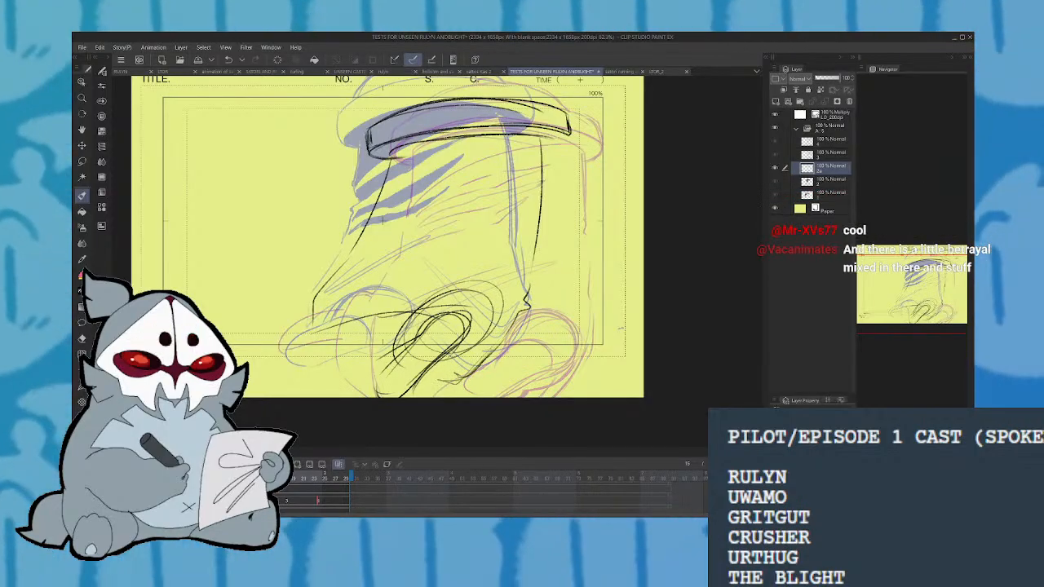
scroll(377, 261, up, 2)
scroll(359, 266, down, 1)
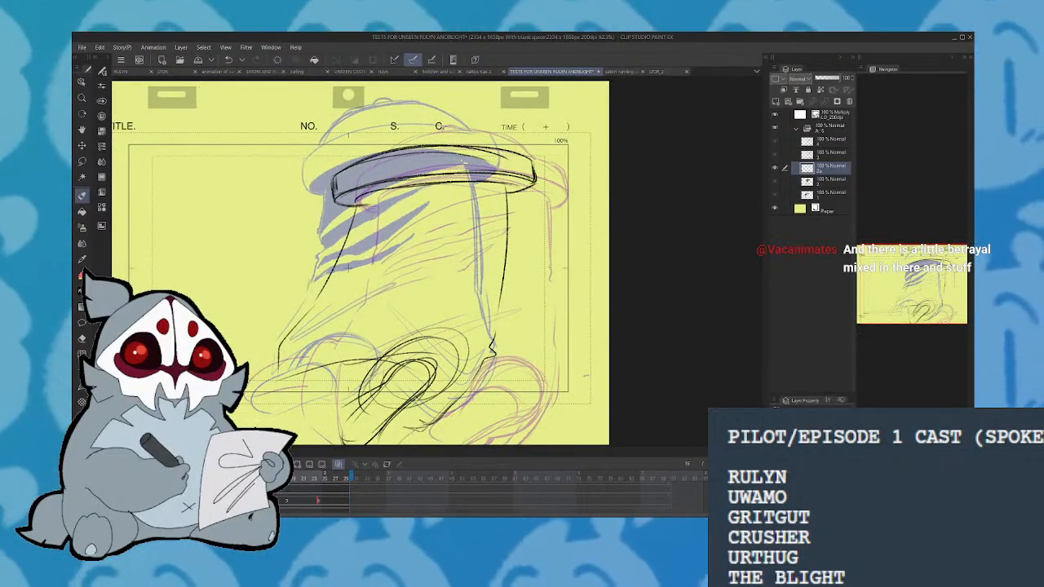
key(ctrl+t)
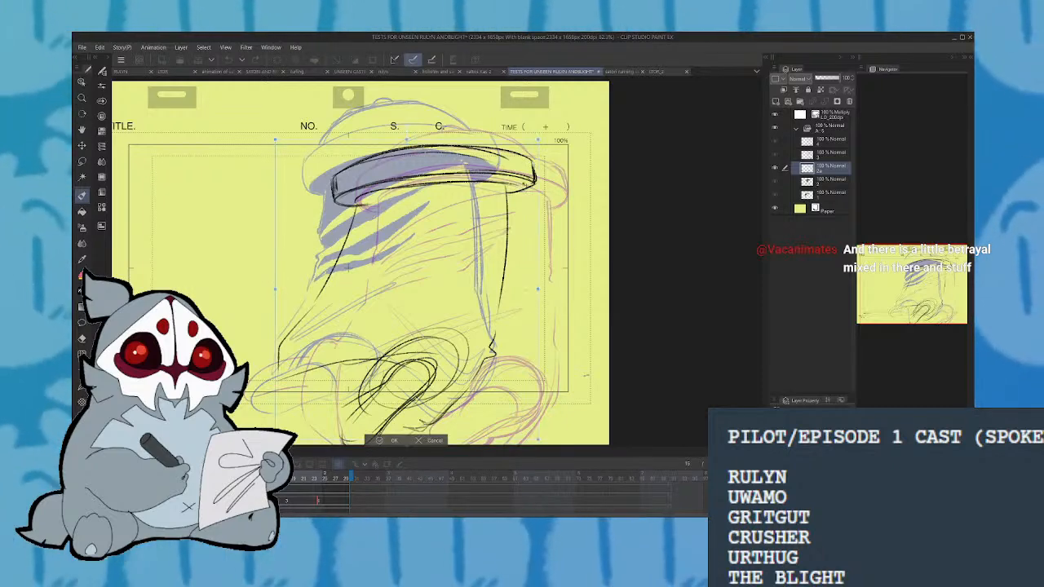
mouse_move(457, 347)
mouse_down()
mouse_move(456, 336)
mouse_move(469, 351)
mouse_up()
click(426, 442)
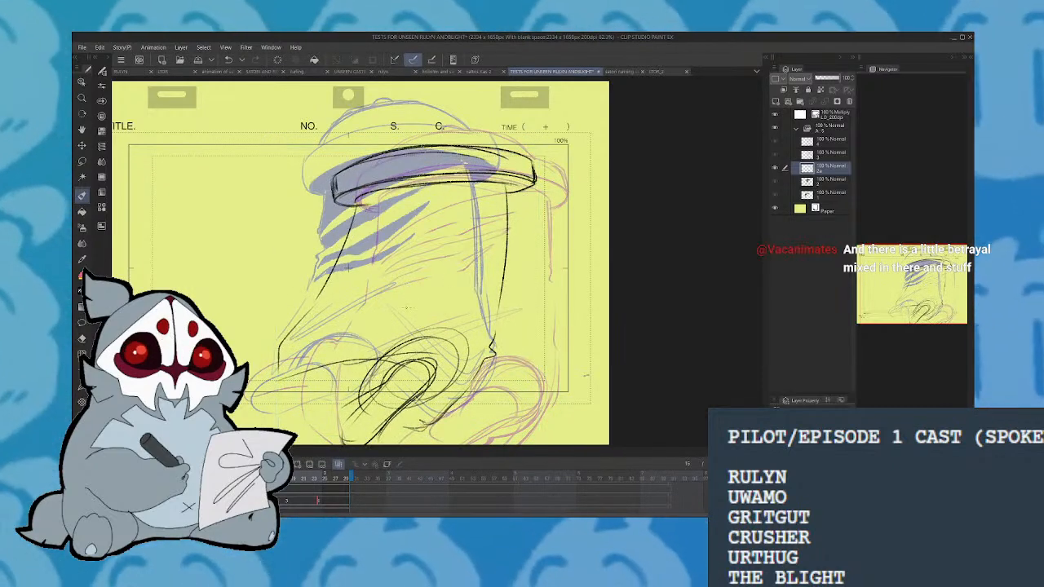
Lasso the hat brim and upper head lines on cel 2a, move them slightly upward and deselect
mouse_move(364, 141)
mouse_down()
mouse_move(359, 270)
mouse_move(555, 137)
mouse_move(351, 134)
mouse_up()
drag(498, 258, 497, 246)
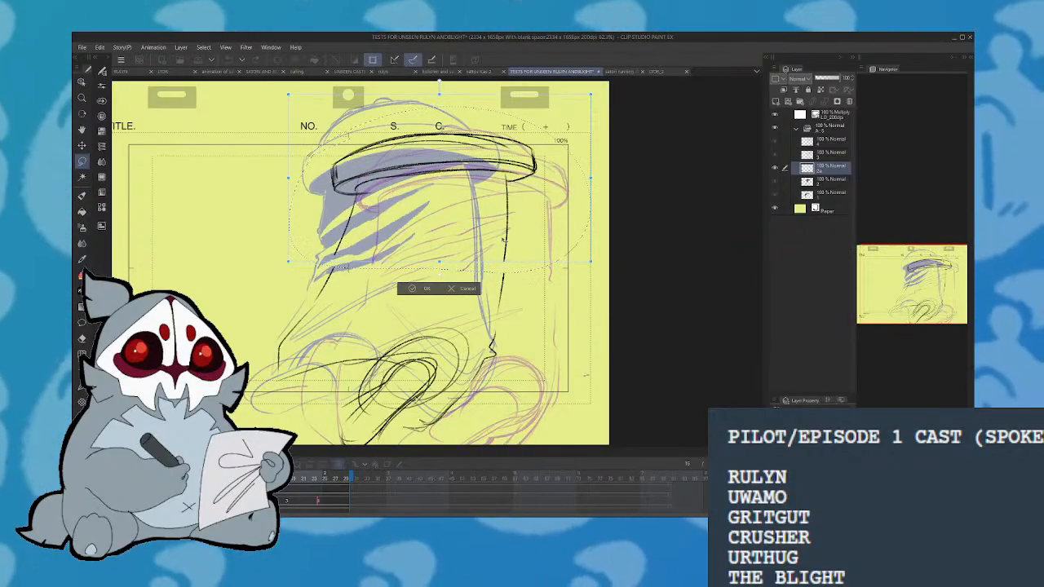
key(ctrl+d)
Draw the domed hat crown with a small knob on top above the brim on cel 2a
key(p)
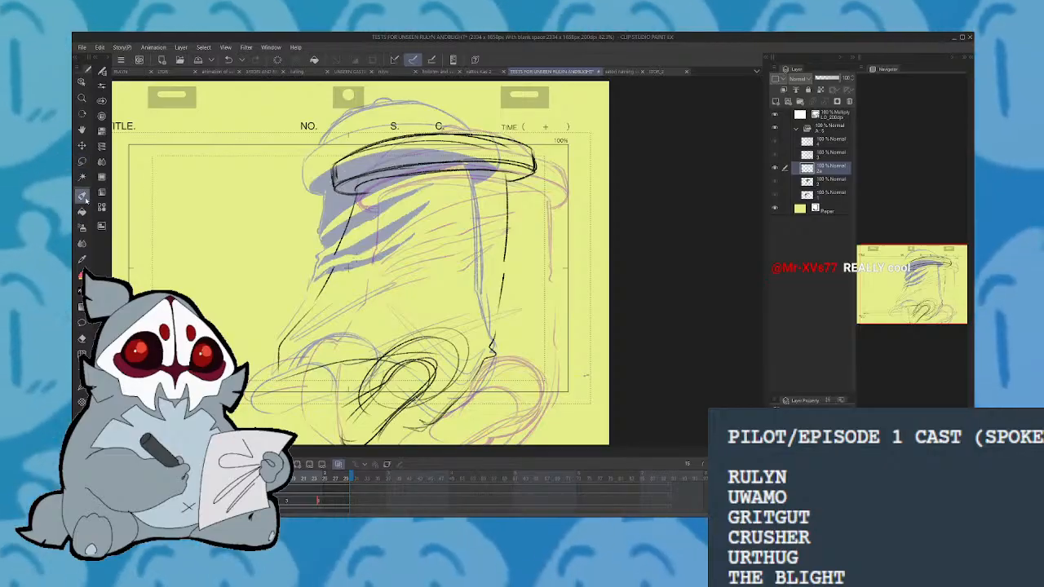
mouse_move(491, 141)
mouse_down()
mouse_move(440, 118)
mouse_move(359, 144)
mouse_up()
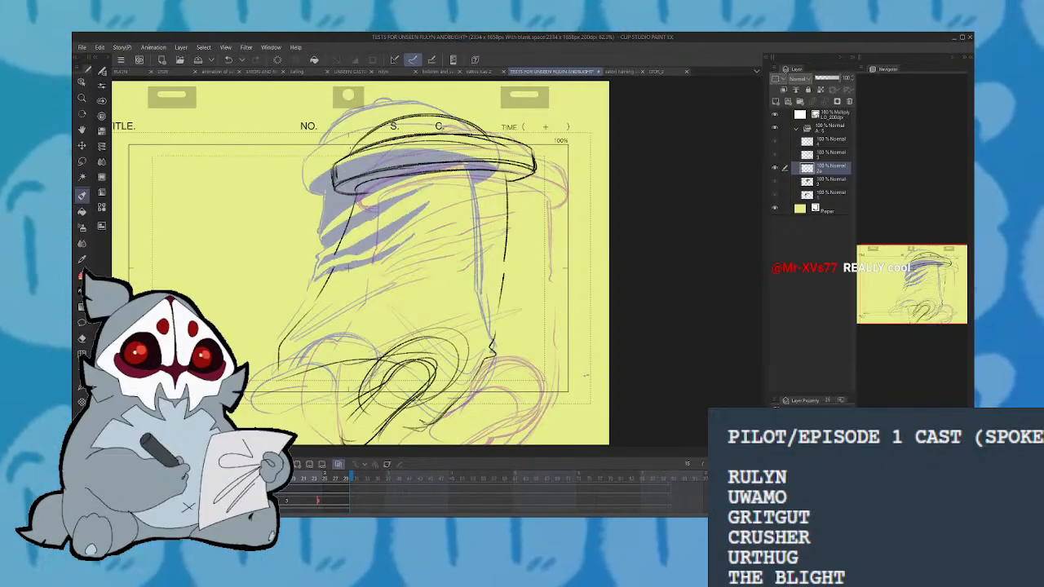
drag(445, 119, 494, 142)
drag(398, 119, 444, 113)
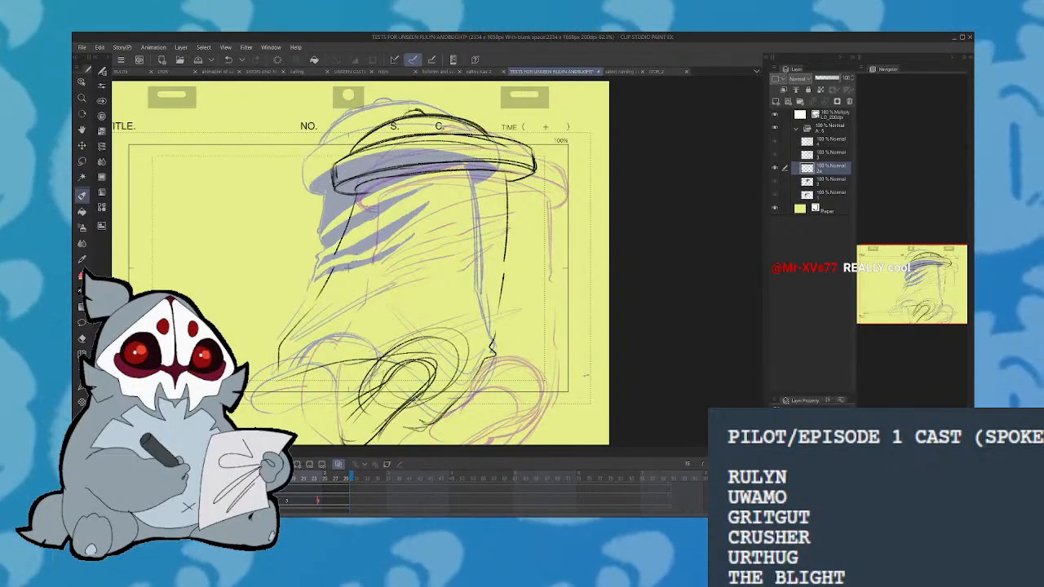
Play back the animation, including from the first frame, to check the new in-between's motion
key(space)
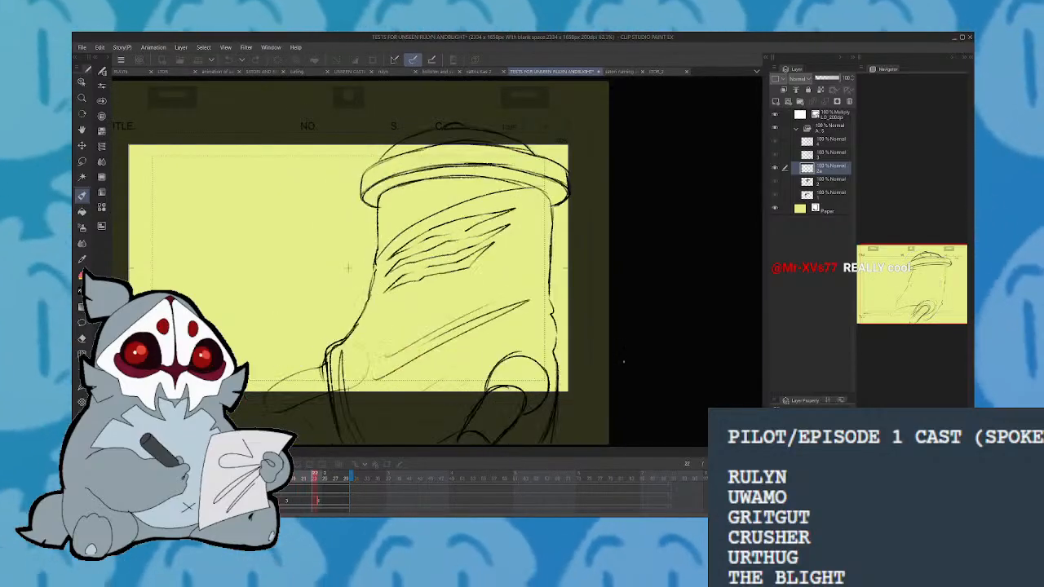
key(space)
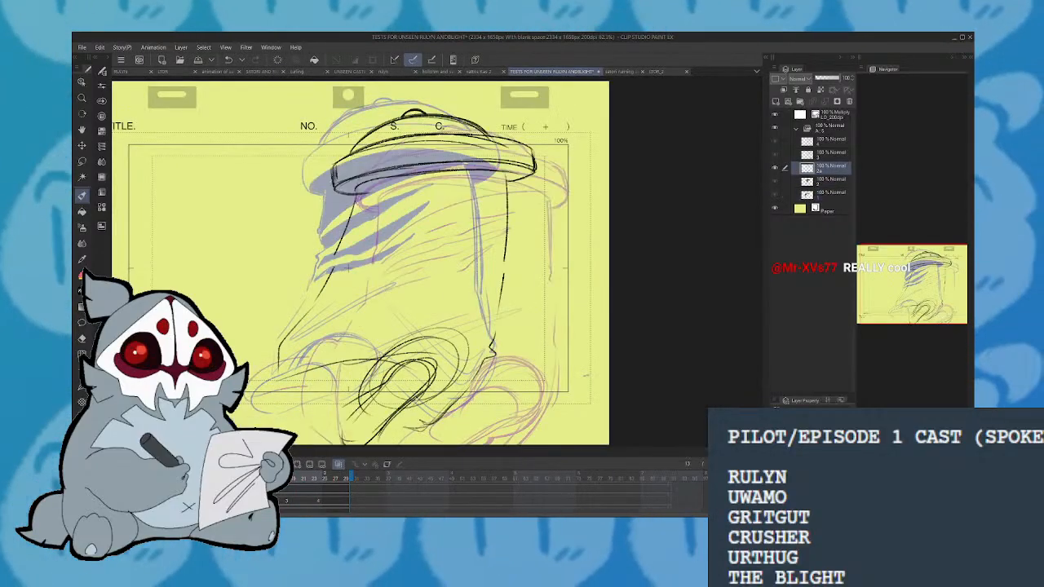
key(Home)
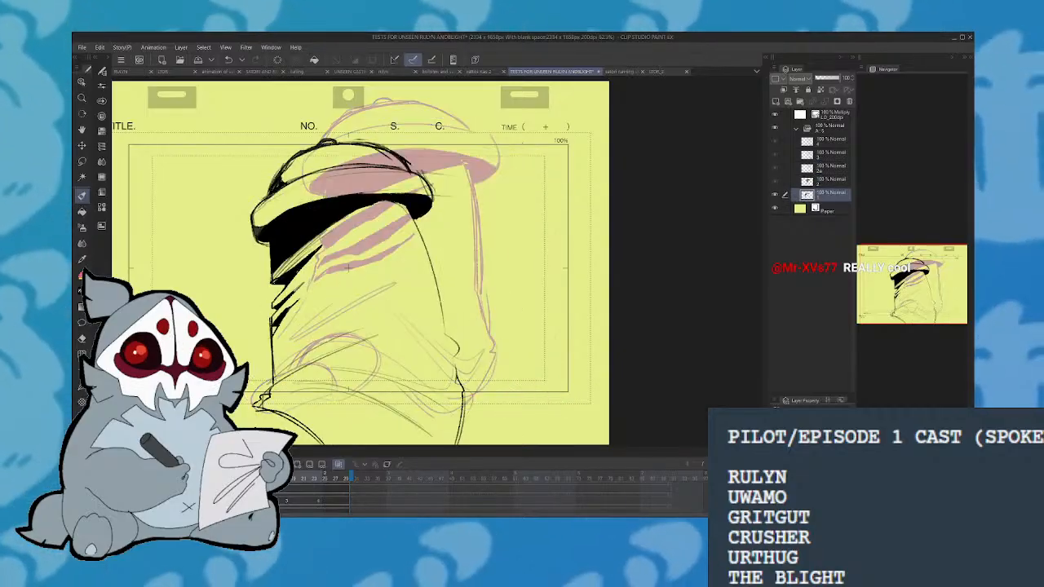
key(space)
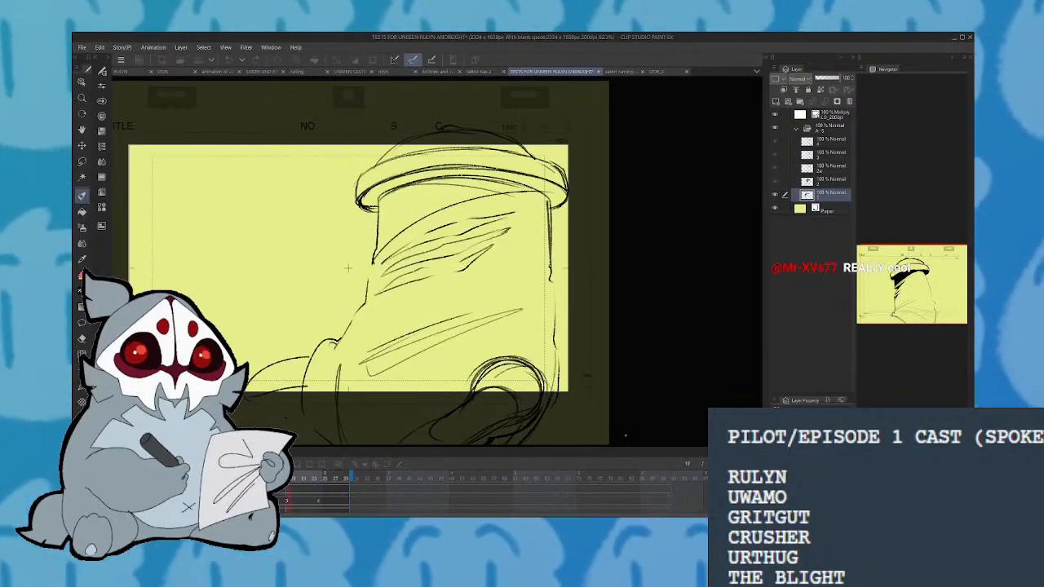
key(space)
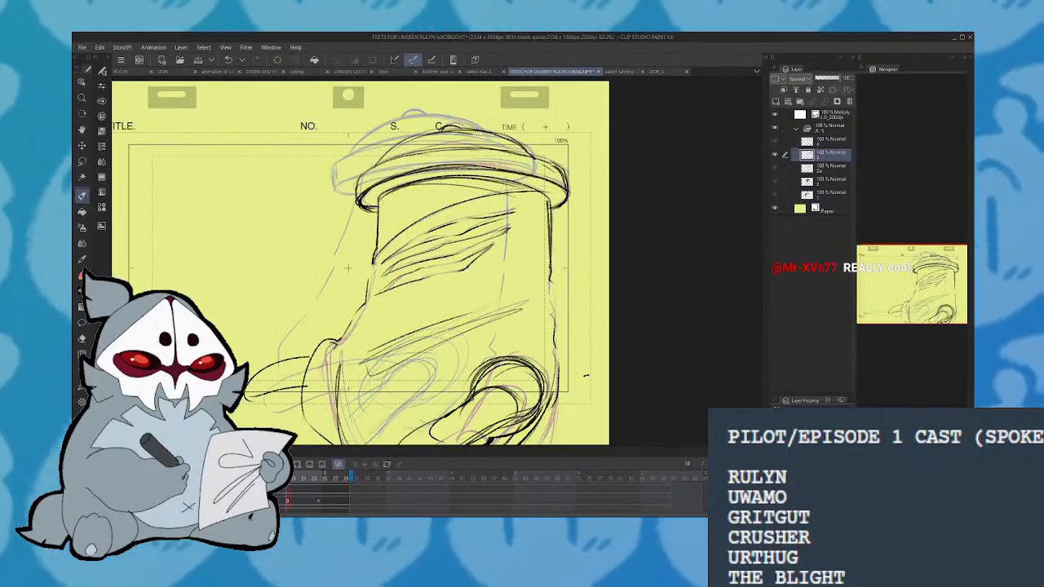
Play back the animation several times and compare in-between cel 2a with the neighbouring cels
key(space)
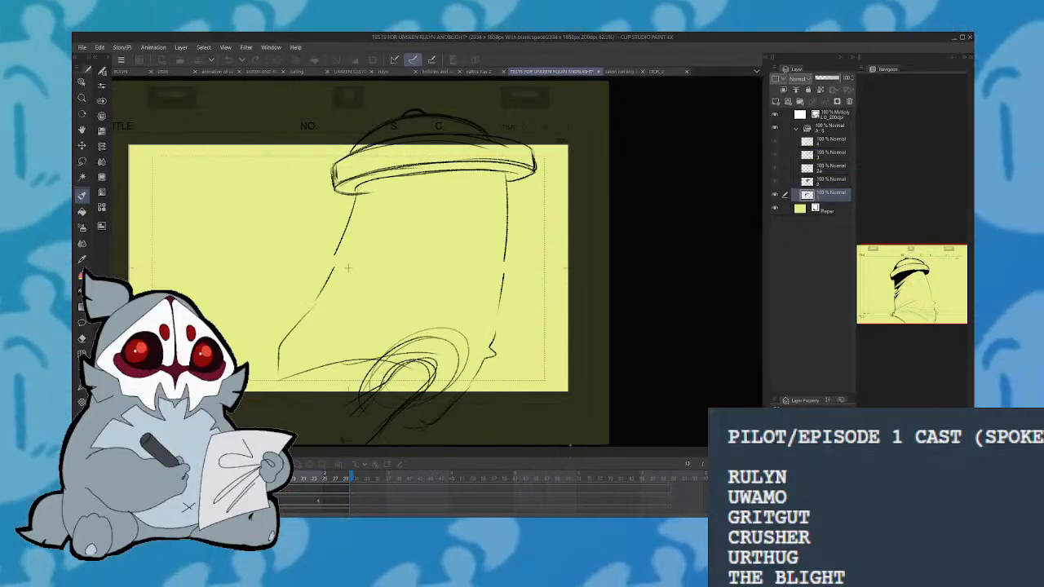
key(space)
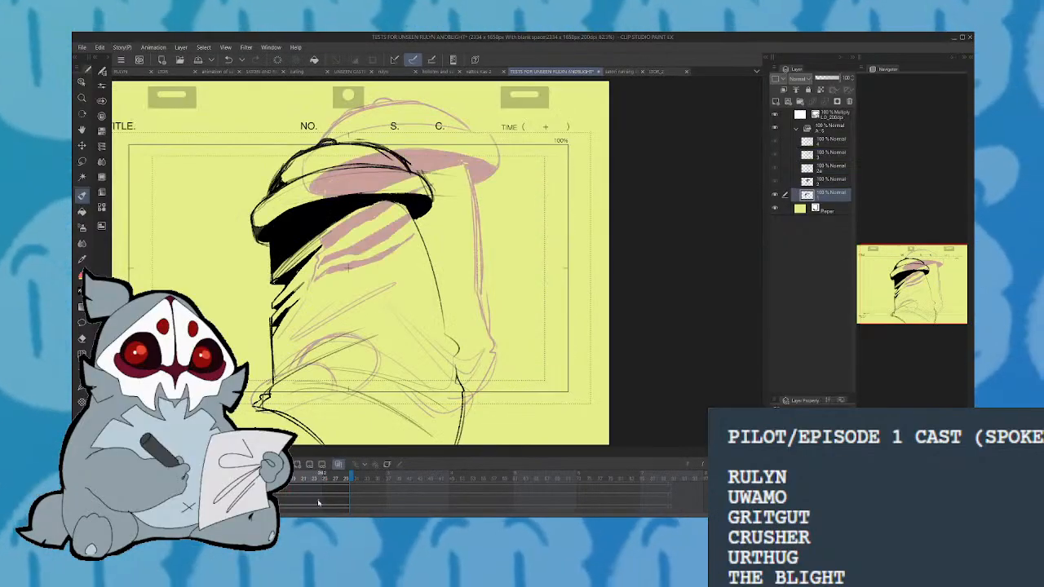
key(space)
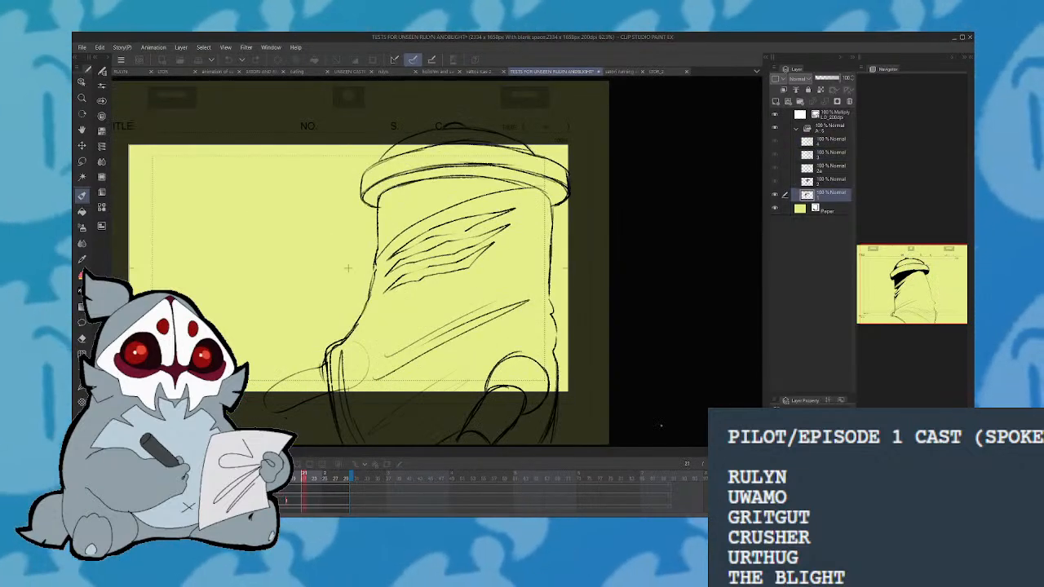
key(space)
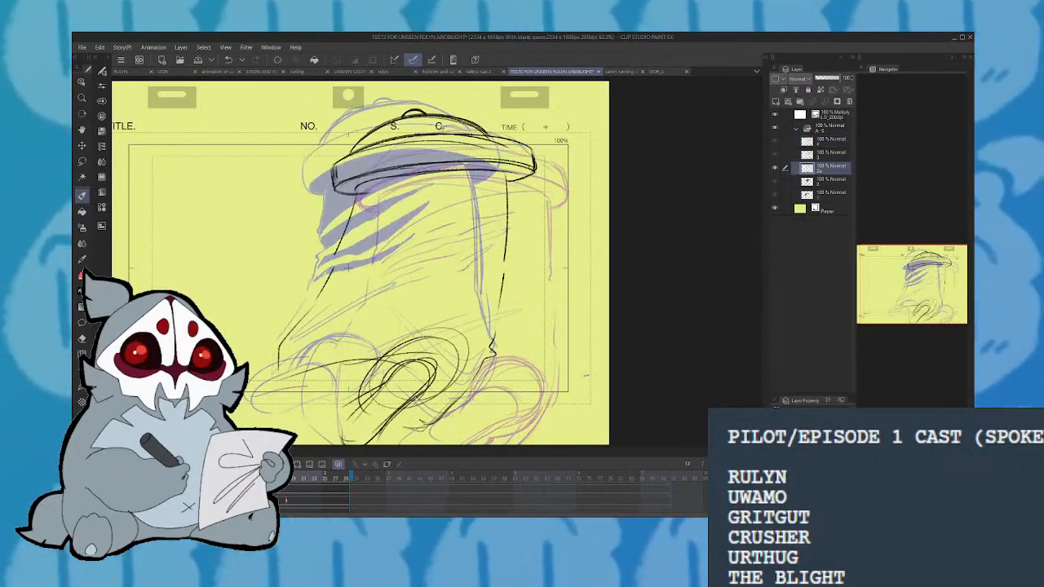
key(space)
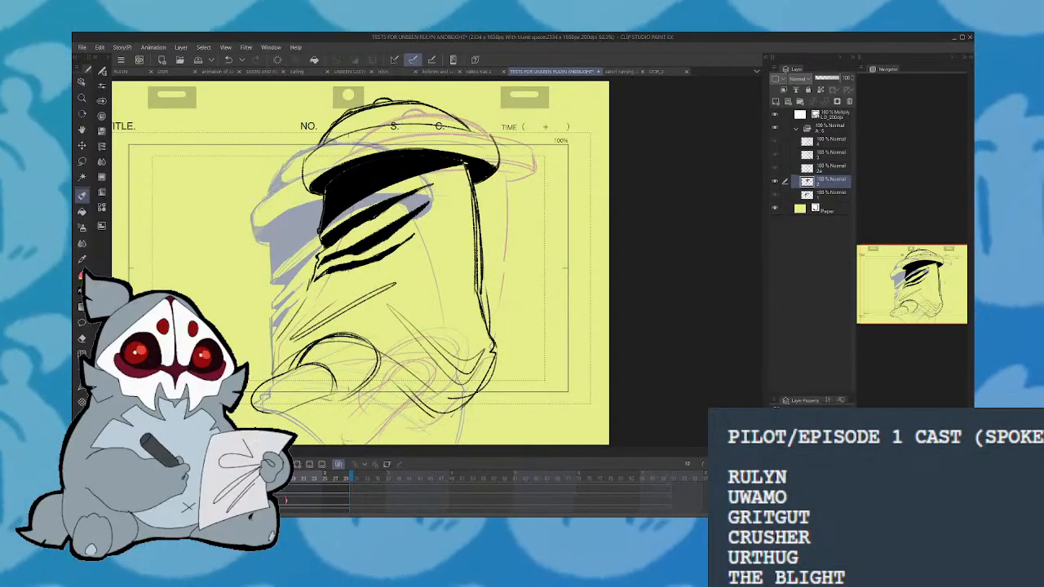
key(space)
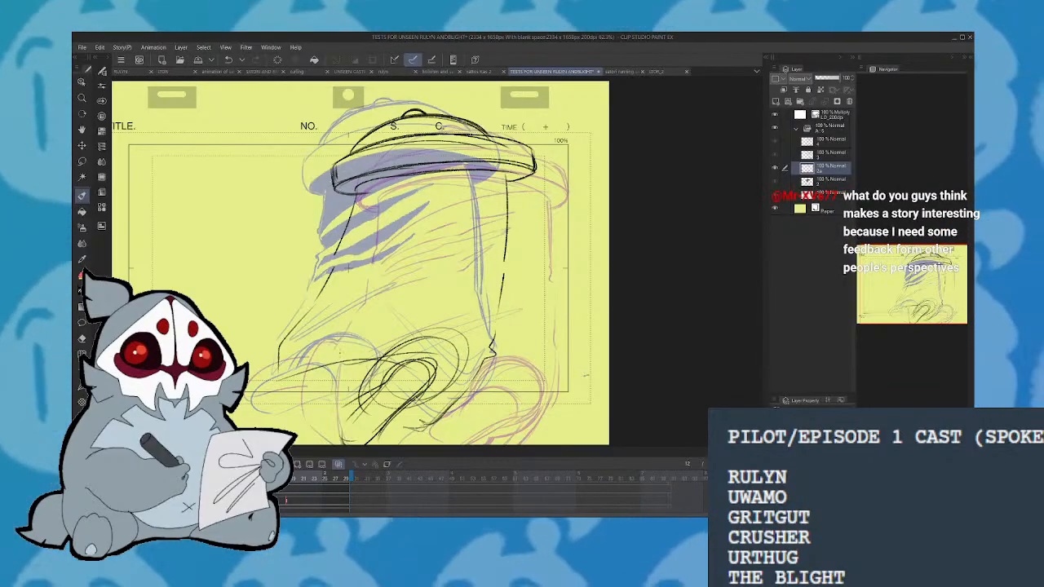
Undo the head's left contour strokes on cel 2a and redraw it steeper from the brim to a small step at the shoulder
key(ctrl+z)
key(ctrl+z)
key(ctrl+z)
key(ctrl+z)
key(ctrl+z)
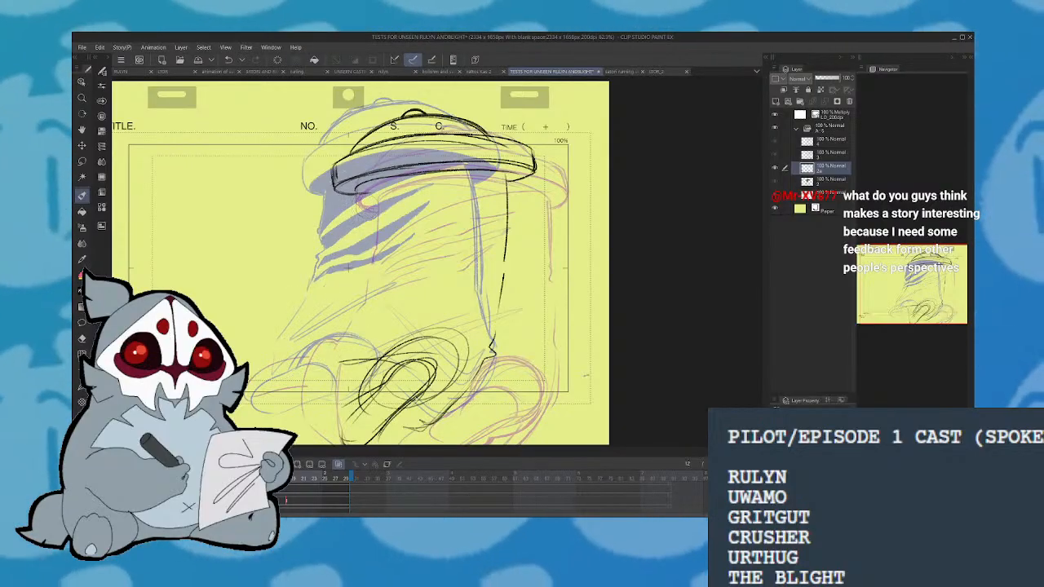
drag(356, 195, 322, 326)
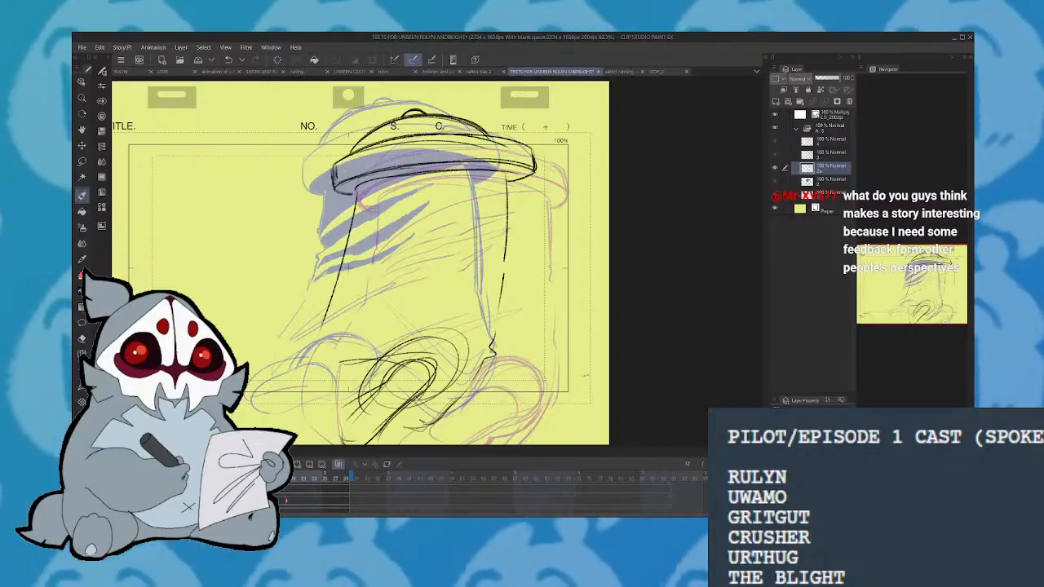
drag(385, 354, 295, 396)
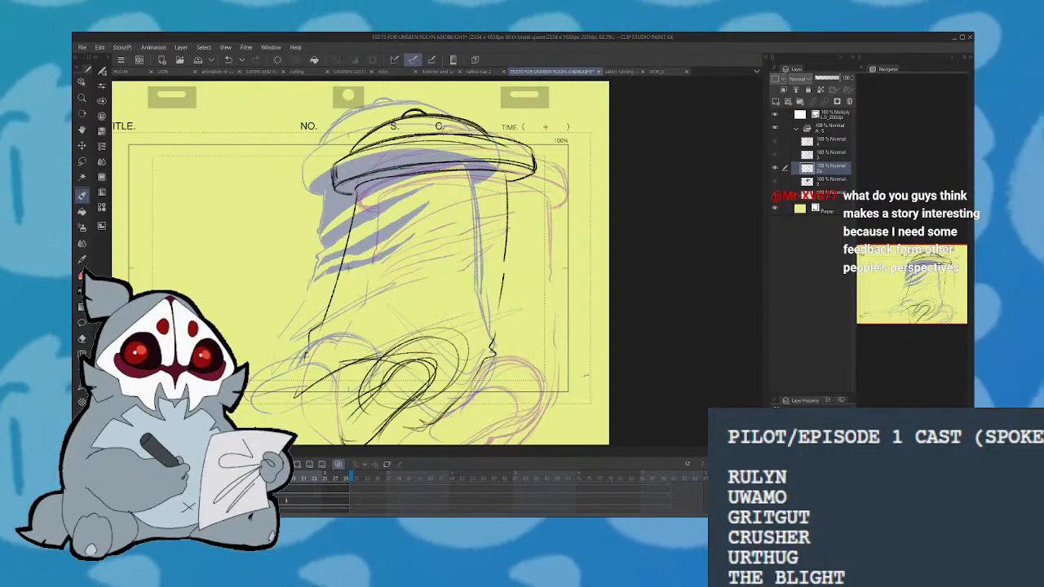
Sketch diagonal fold lines rising from the left shoulder across the lower head on cel 2a
mouse_move(412, 294)
mouse_down()
mouse_move(359, 326)
mouse_move(323, 368)
mouse_up()
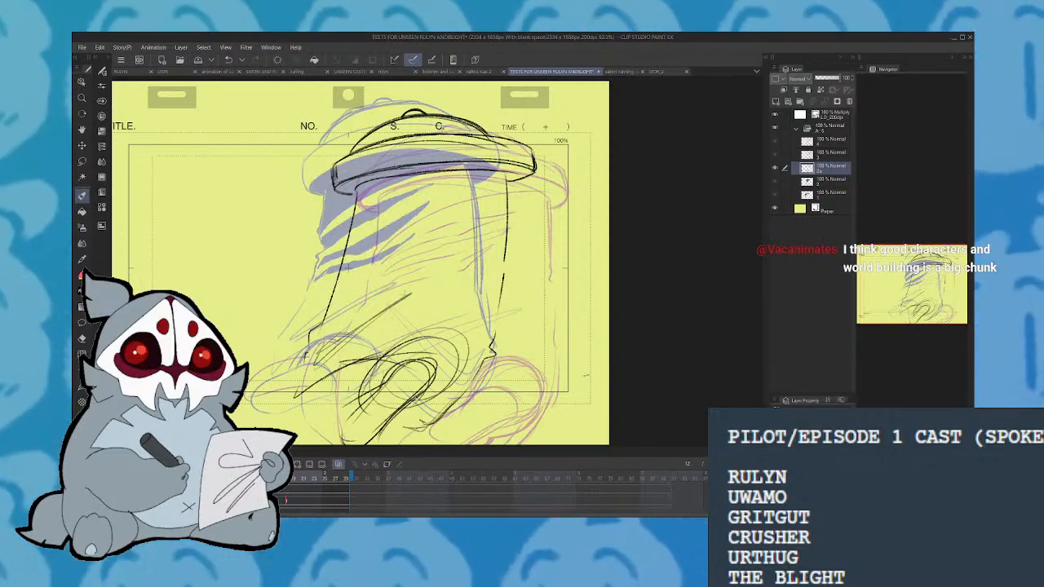
key(ctrl+z)
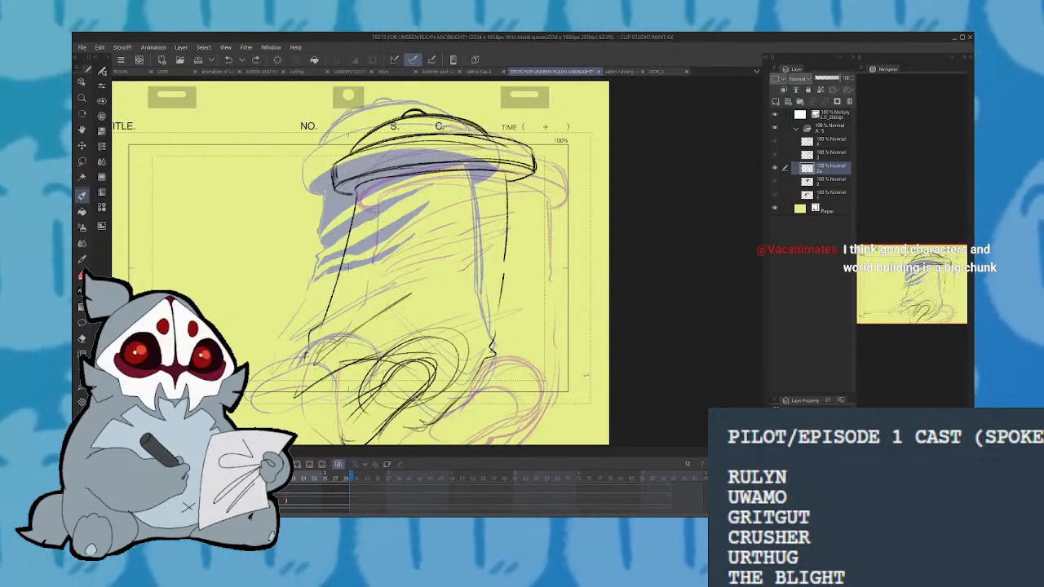
drag(388, 314, 352, 341)
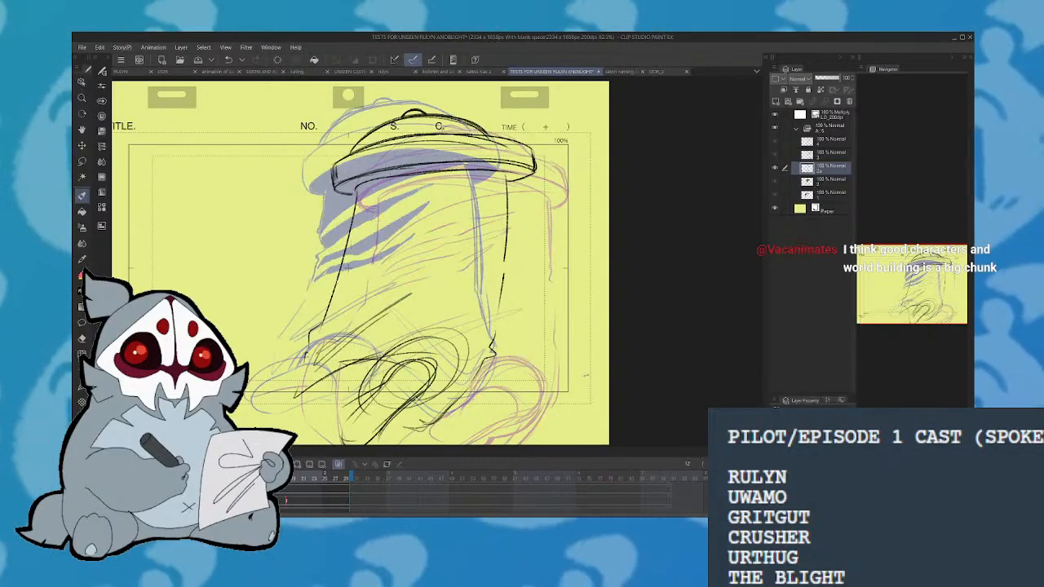
Sketch the slanted face stripes below the hat brim on cel 2a and reinforce the upper left contour
mouse_move(356, 236)
mouse_down()
mouse_move(426, 199)
mouse_move(349, 249)
mouse_move(403, 223)
mouse_move(404, 237)
mouse_move(353, 266)
mouse_move(504, 182)
mouse_move(419, 178)
mouse_move(353, 228)
mouse_up()
key(ctrl+z)
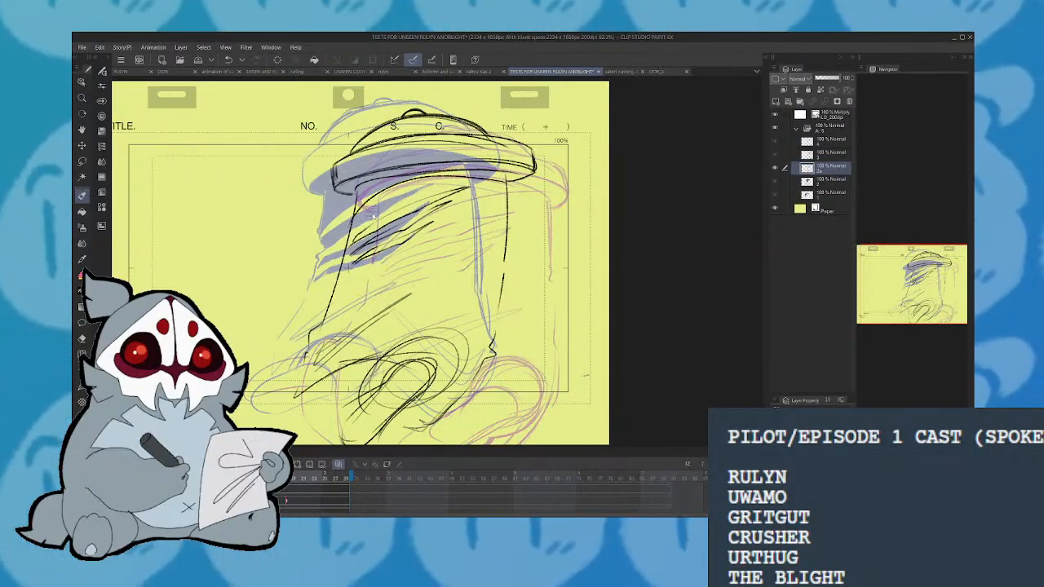
key(ctrl+z)
drag(501, 184, 352, 230)
key(ctrl+z)
drag(505, 184, 344, 233)
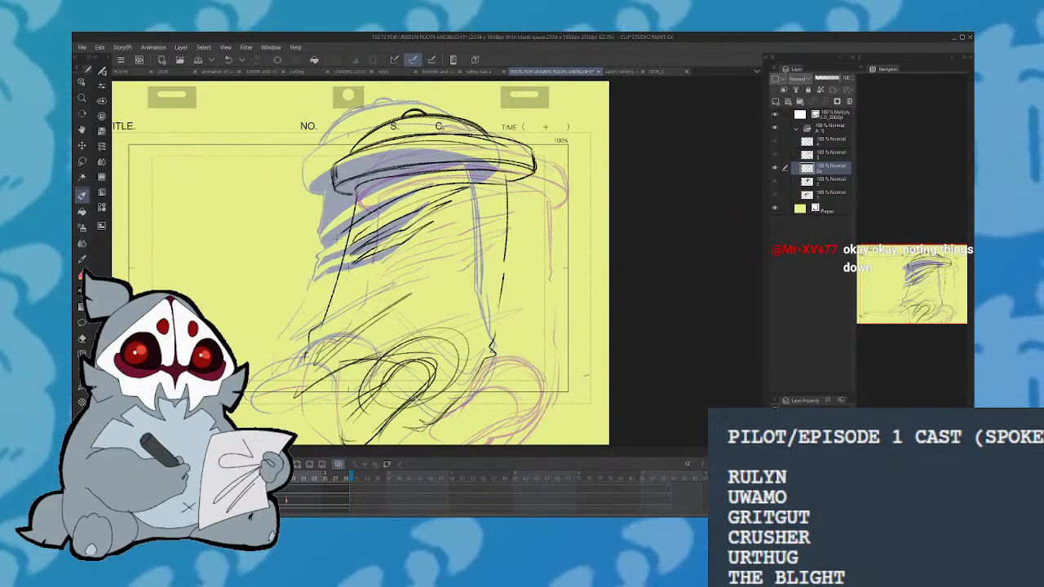
key(ctrl+z)
mouse_move(491, 187)
mouse_down()
mouse_move(382, 210)
mouse_move(506, 177)
mouse_up()
key(ctrl+z)
key(ctrl+z)
drag(363, 217, 457, 175)
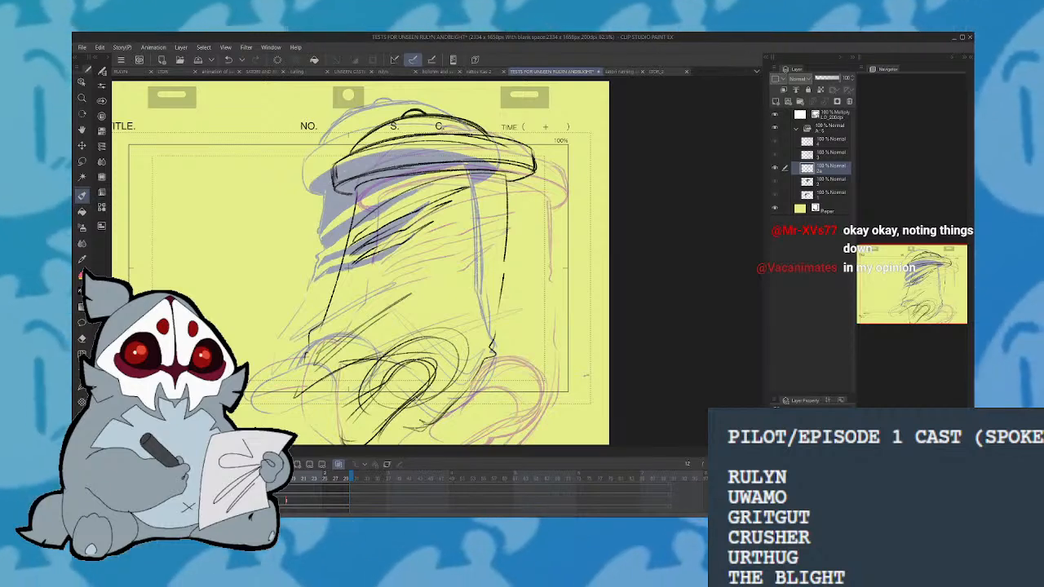
drag(357, 186, 351, 229)
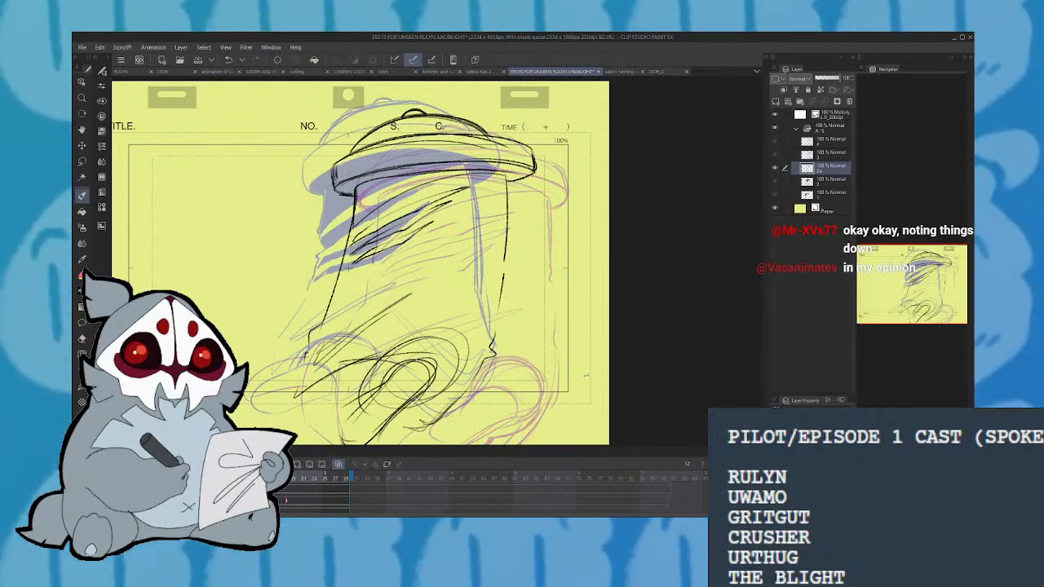
Check cel 2a in flipped views and replace the head's jagged right contour with a straighter line from brim to shoulder
key(v)
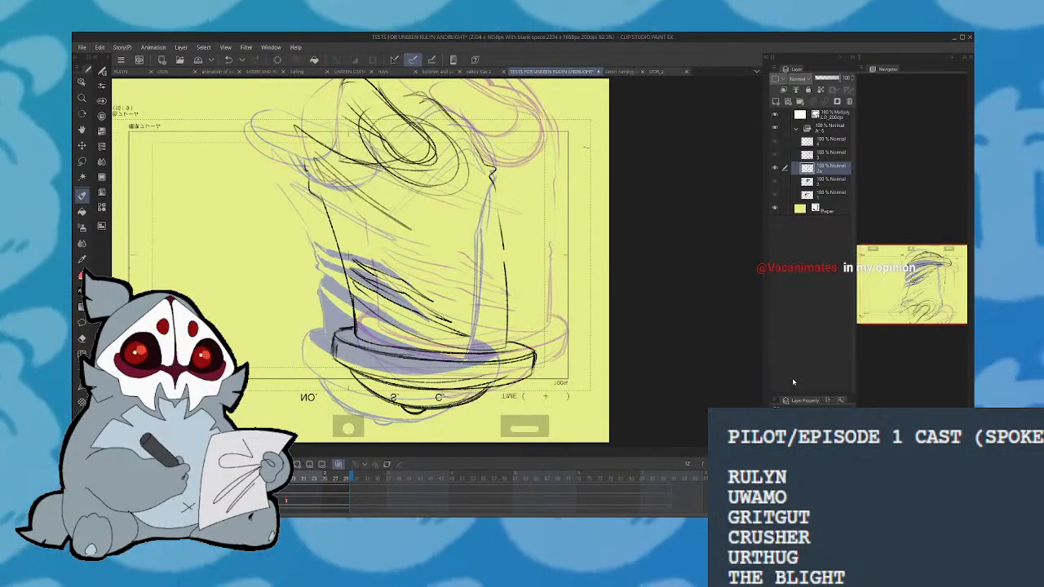
key(v)
key(h)
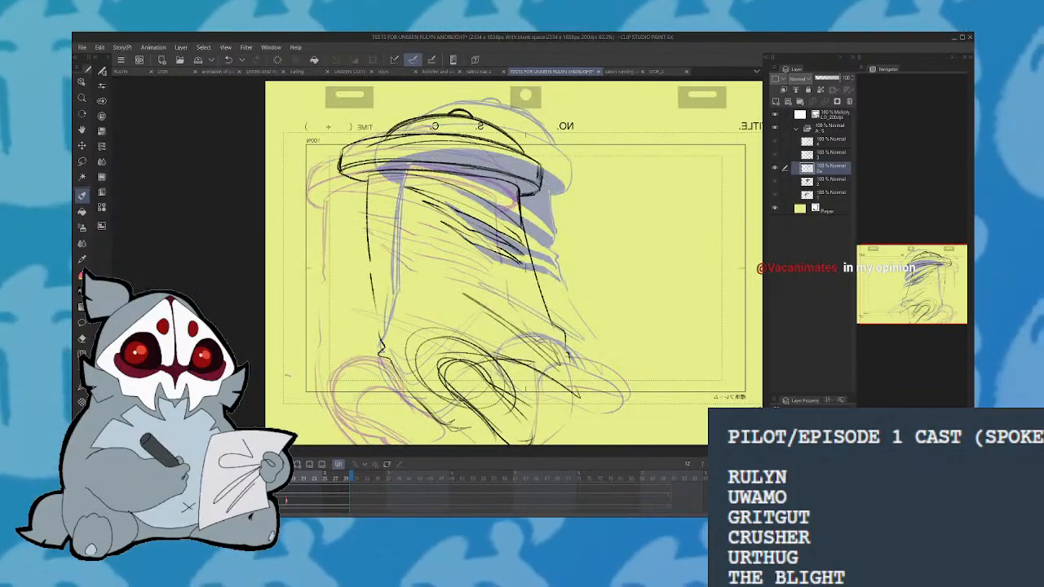
drag(373, 344, 384, 364)
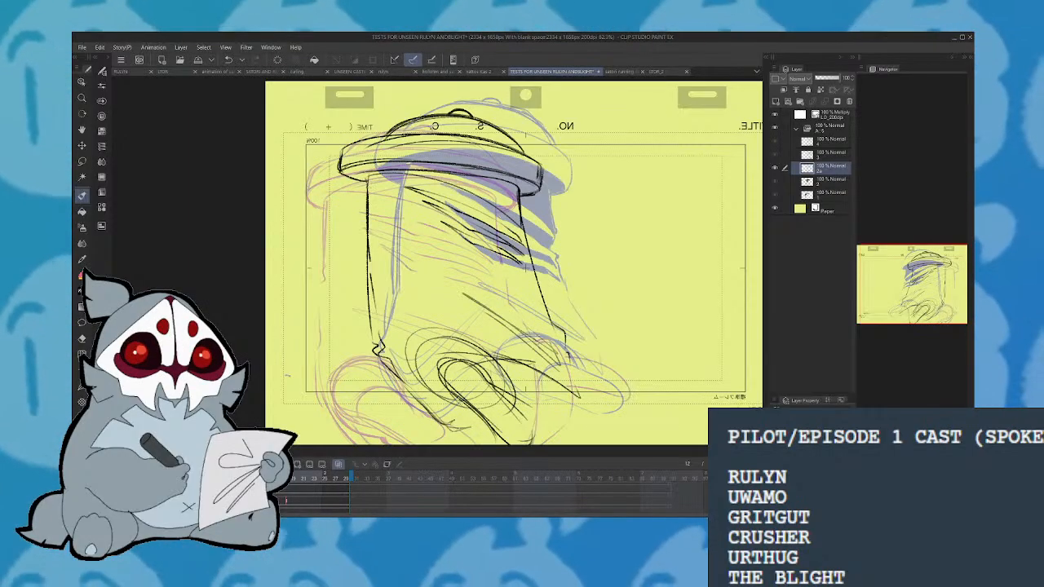
mouse_move(374, 184)
mouse_down()
mouse_move(382, 359)
mouse_move(395, 379)
mouse_up()
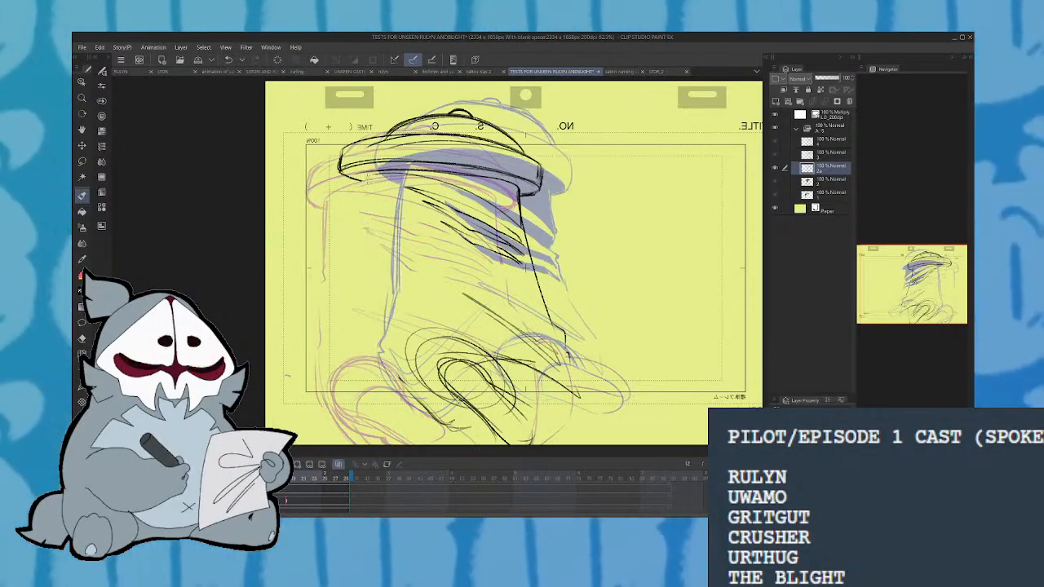
mouse_move(366, 182)
mouse_down()
mouse_move(368, 347)
mouse_move(398, 381)
mouse_up()
Sketch the fold lines at the right shoulder, undo them and redraw them with a rounded corner below the contour
drag(432, 297, 390, 375)
drag(426, 305, 385, 370)
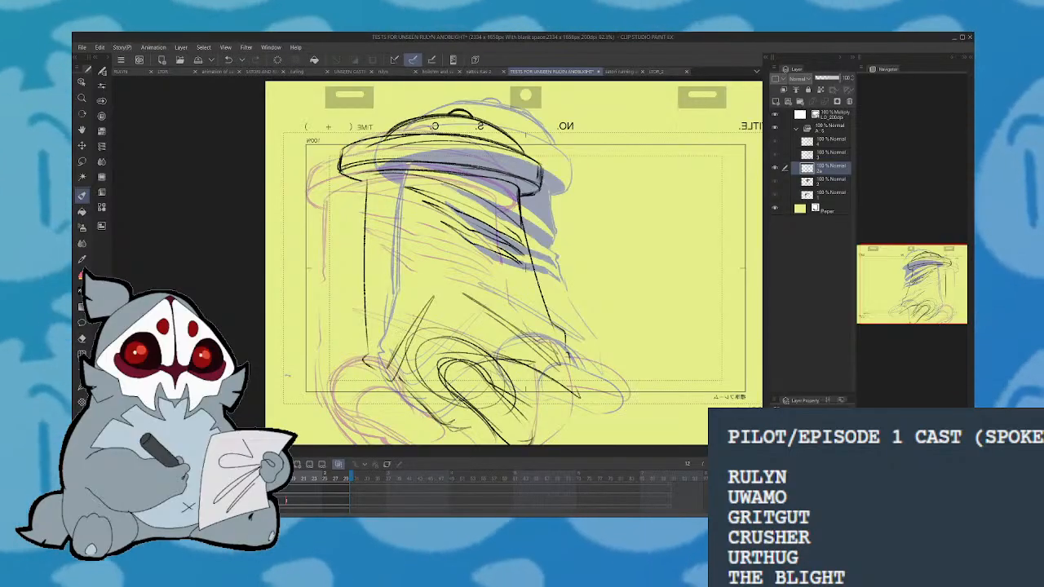
key(h)
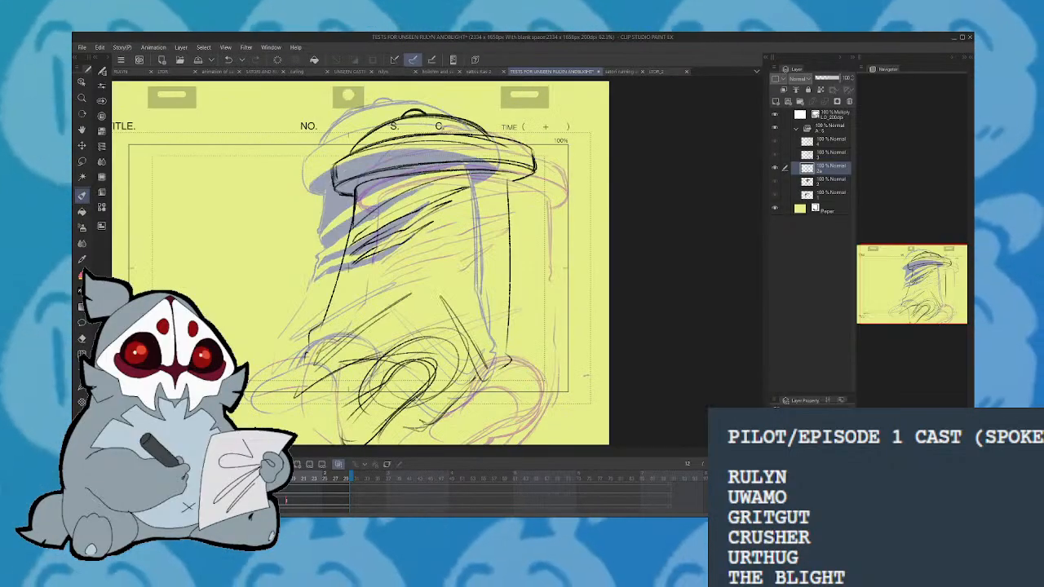
key(ctrl+z)
key(ctrl+z)
key(ctrl+z)
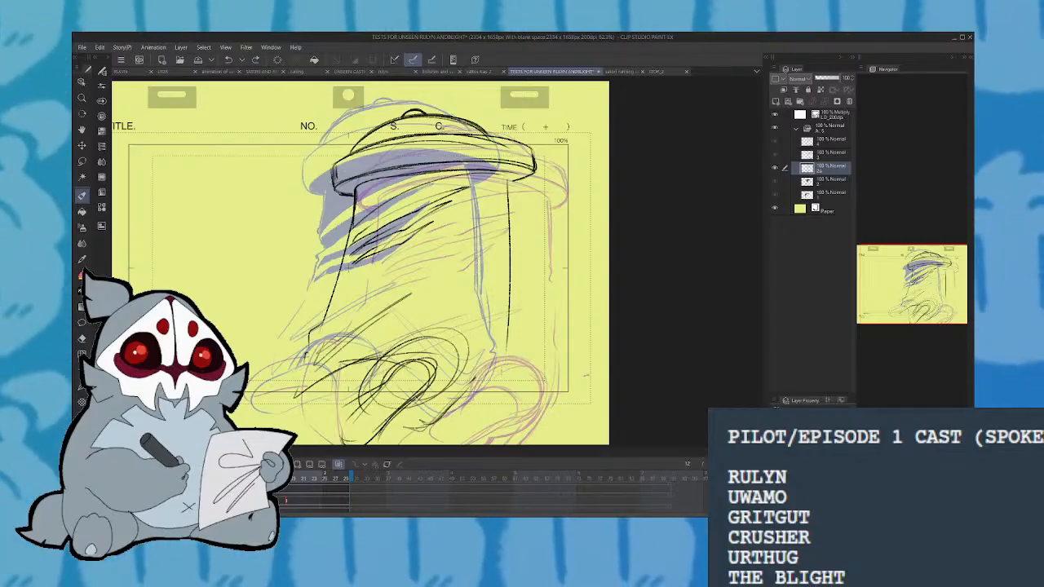
mouse_move(451, 291)
mouse_down()
mouse_move(502, 373)
mouse_move(487, 401)
mouse_up()
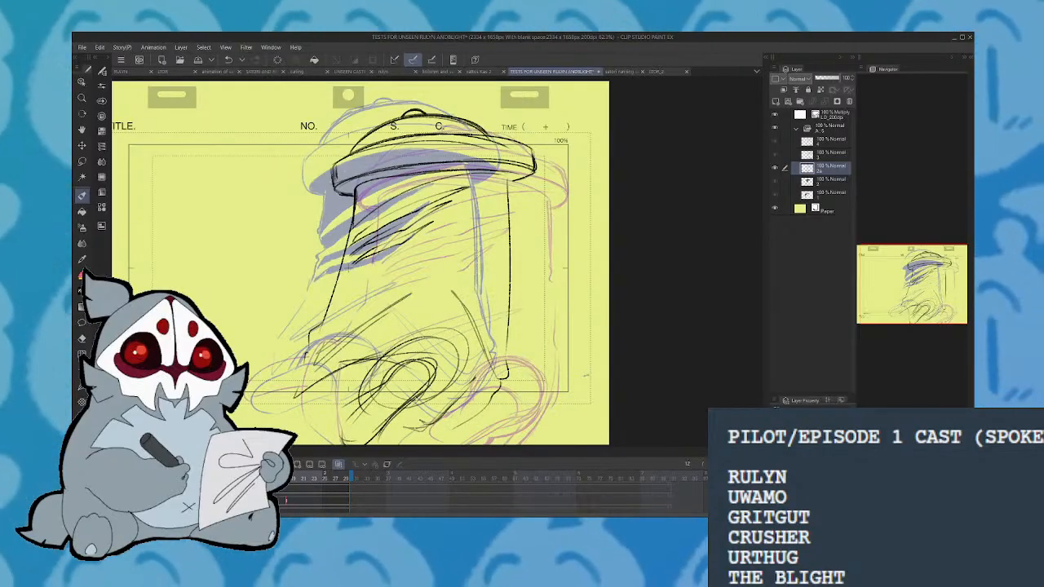
Play back the animation, and add a new blank cel after cel 4 a few frames further along the timeline
key(space)
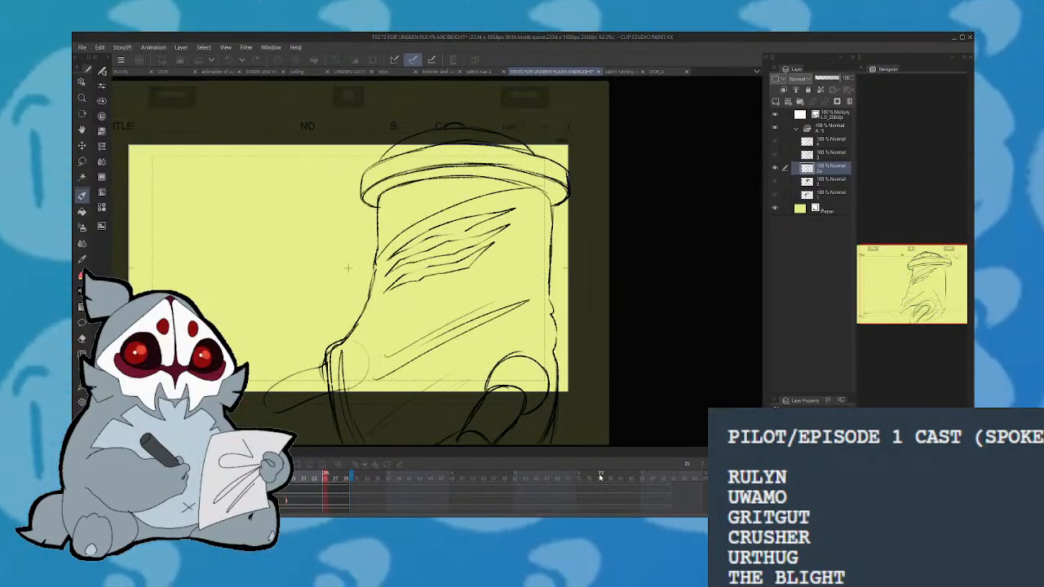
key(space)
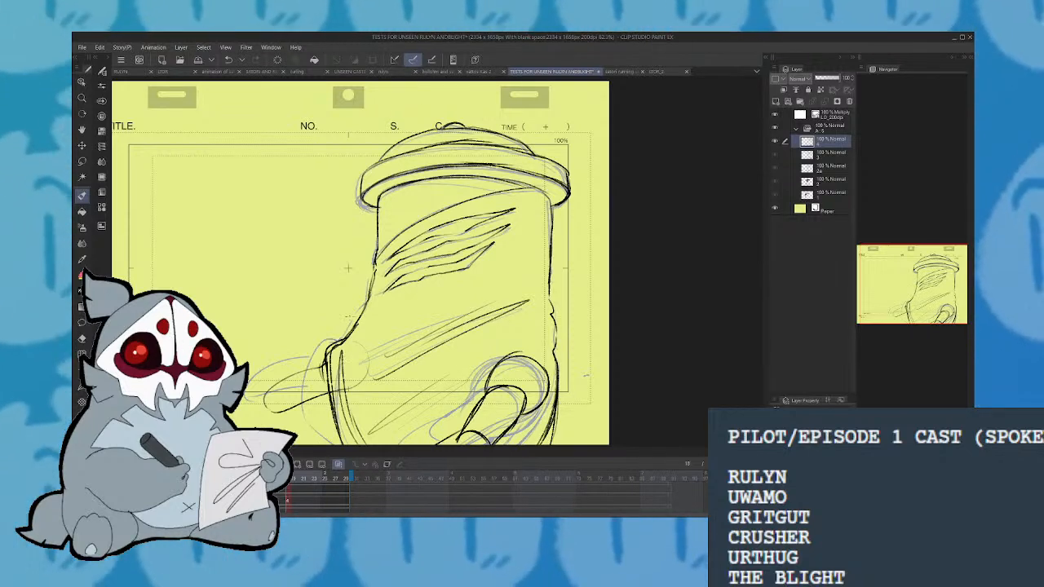
key(Right)
key(Right)
key(Right)
key(ctrl+shift+n)
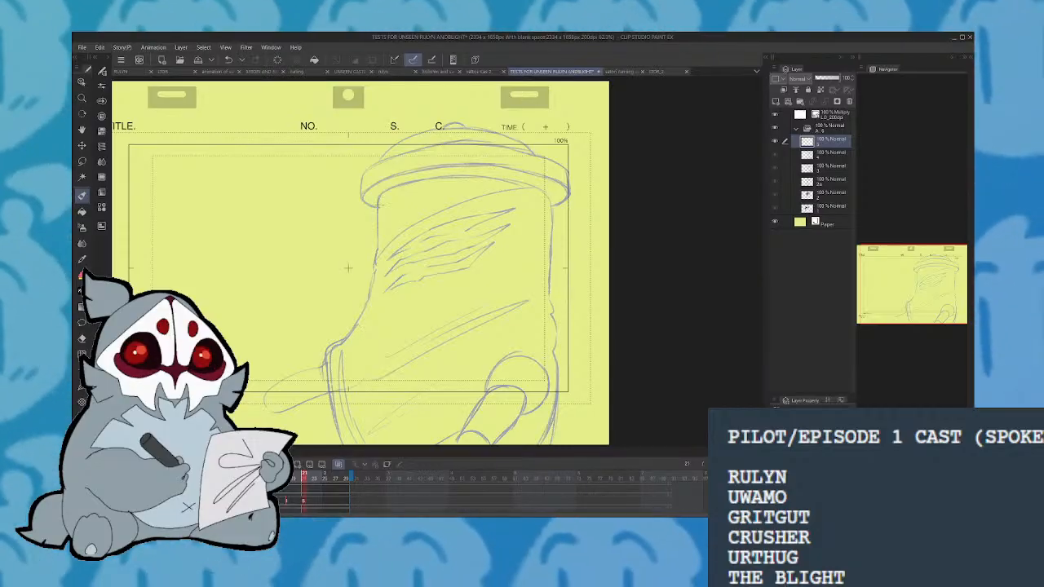
Trace the left and right contours of the head and shoulders on the new cel, slightly offset from the onion-skinned pose
mouse_move(379, 202)
mouse_down()
mouse_move(376, 274)
mouse_move(338, 361)
mouse_move(345, 446)
mouse_up()
drag(908, 258, 921, 266)
drag(491, 165, 503, 409)
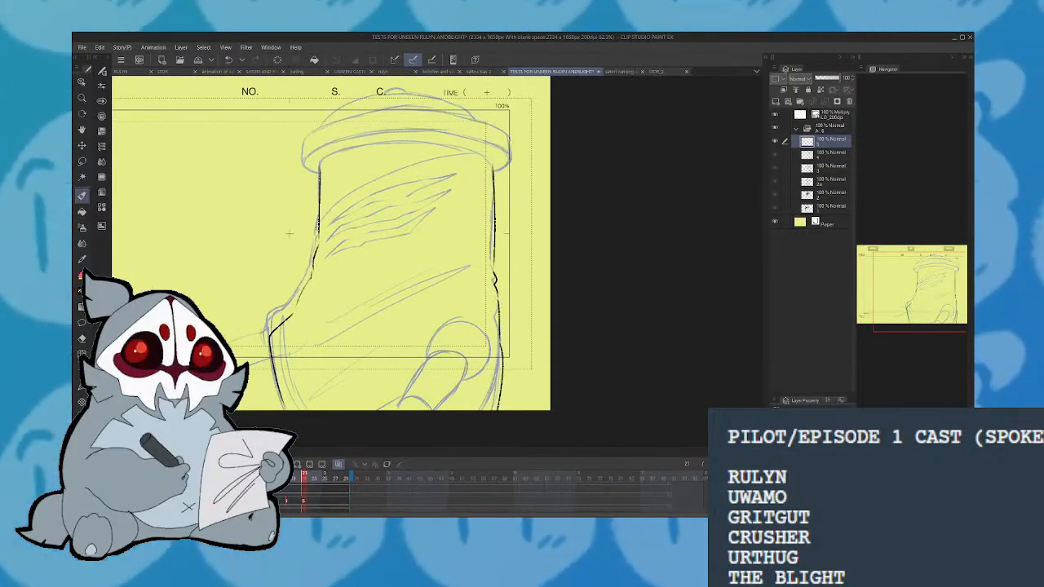
Draw the round shoulder shape with the narrow arched form inside it near the body's lower right on the new cel
mouse_move(465, 320)
mouse_down()
mouse_move(445, 348)
mouse_move(455, 374)
mouse_move(489, 354)
mouse_move(478, 323)
mouse_move(447, 377)
mouse_move(449, 367)
mouse_move(471, 364)
mouse_move(448, 373)
mouse_move(442, 411)
mouse_up()
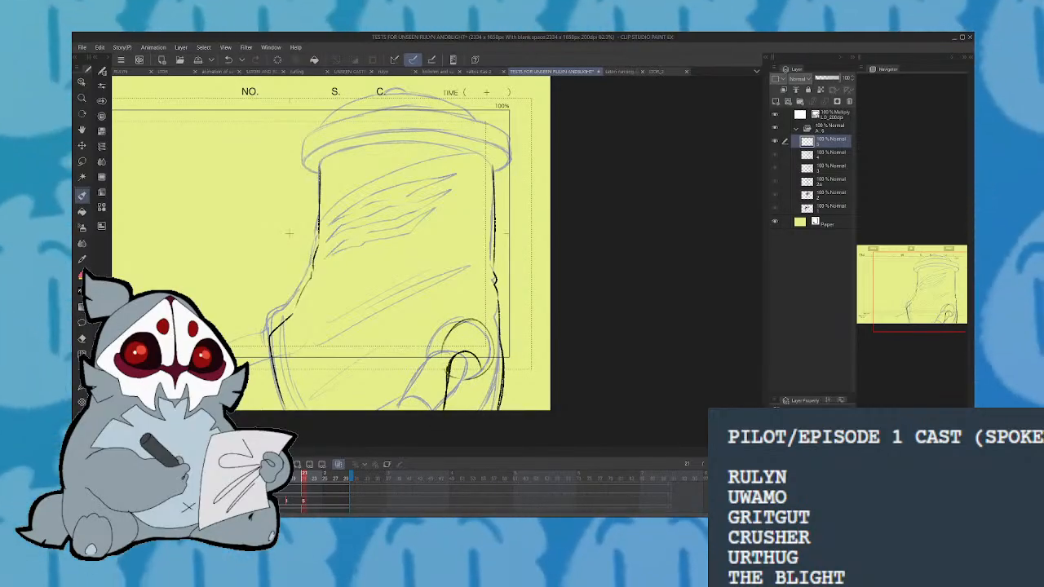
mouse_move(472, 366)
mouse_down()
mouse_move(476, 413)
mouse_move(462, 351)
mouse_up()
mouse_move(446, 398)
mouse_down()
mouse_move(466, 349)
mouse_move(489, 335)
mouse_up()
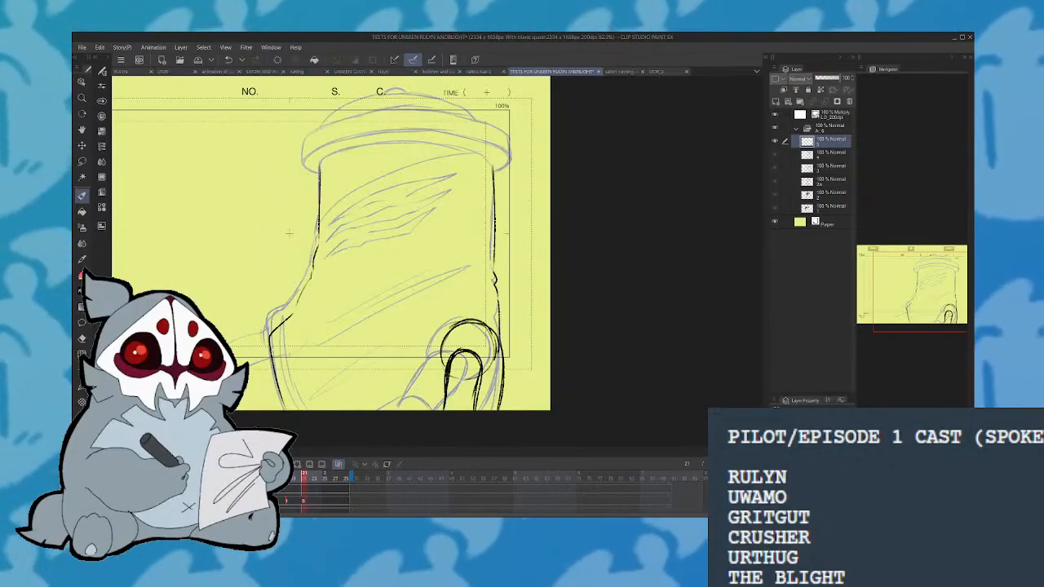
key(ctrl+z)
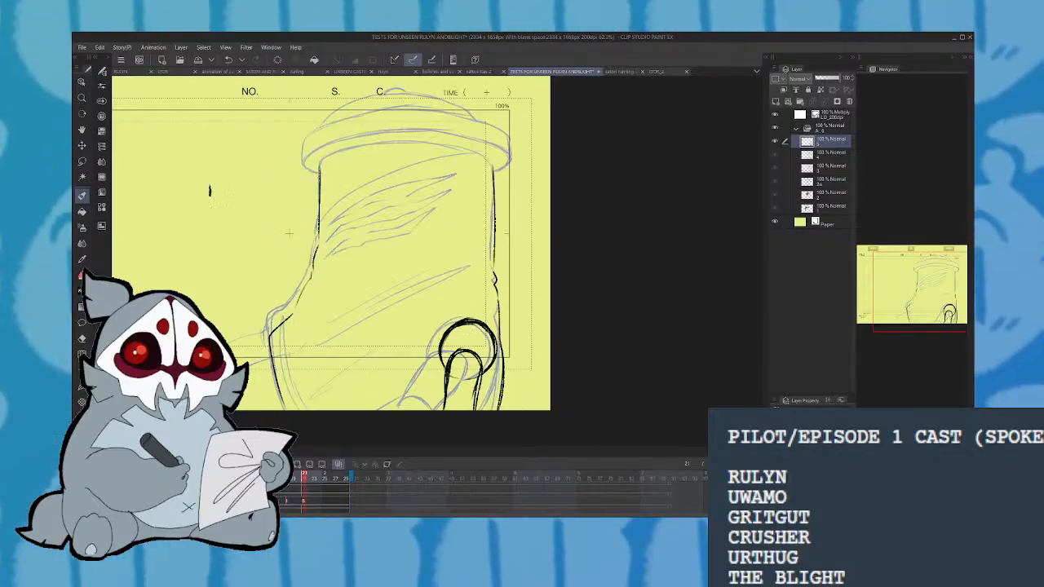
drag(209, 190, 296, 188)
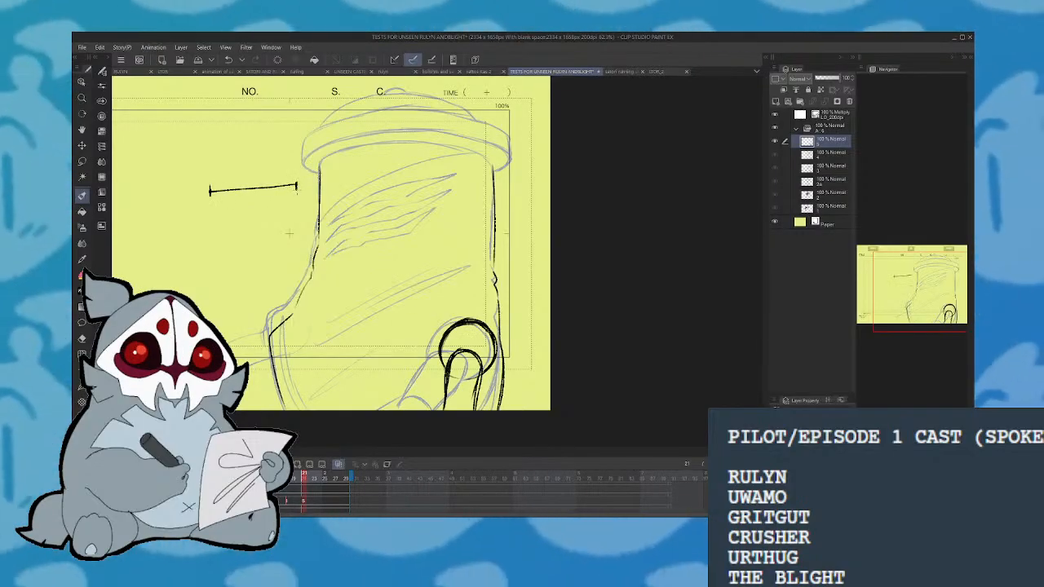
drag(196, 185, 309, 166)
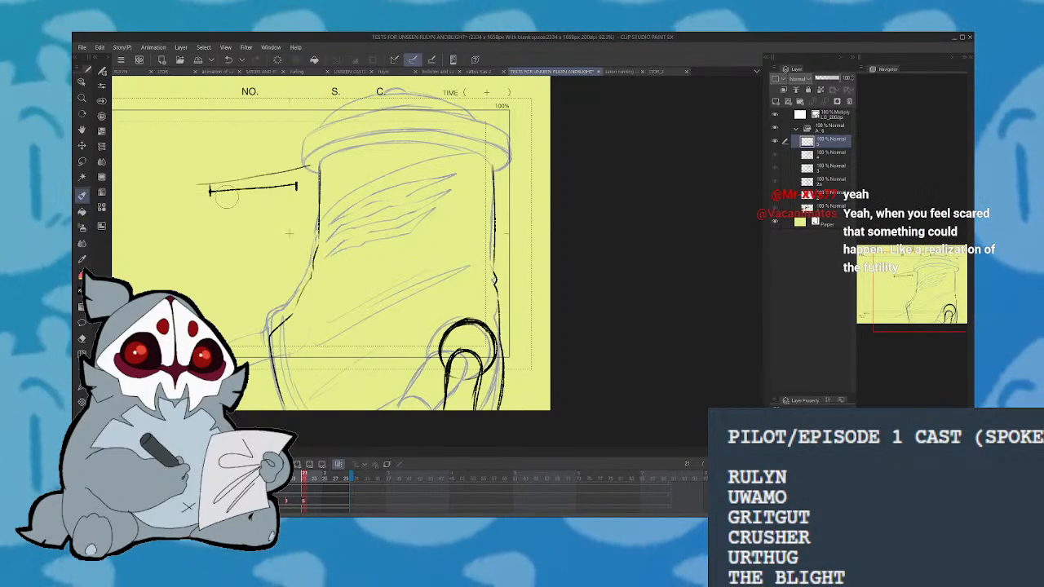
mouse_move(205, 188)
mouse_down()
mouse_move(268, 162)
mouse_move(293, 181)
mouse_up()
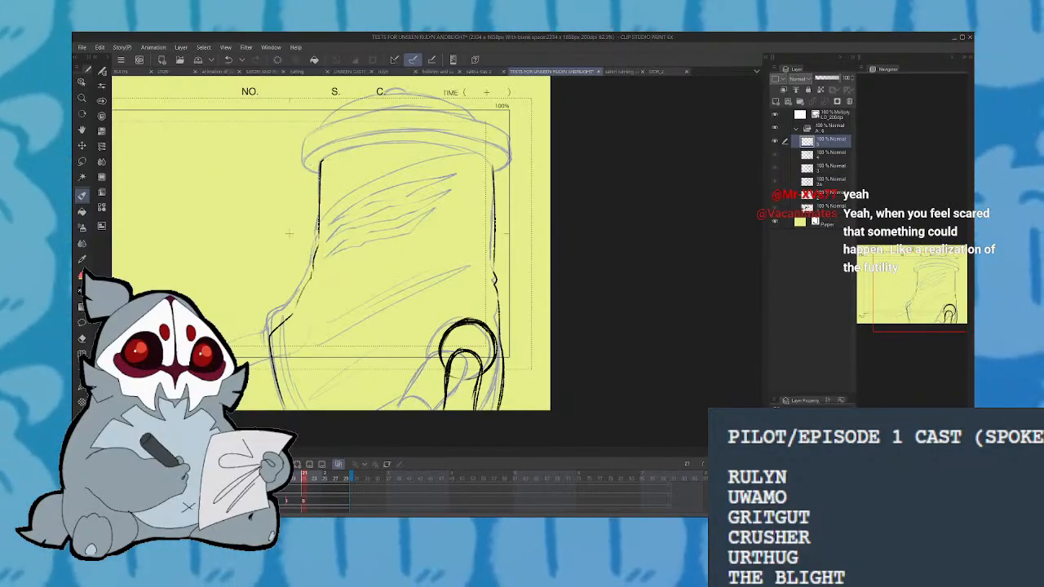
Draw the arched top edge of the head beneath the hat brim on the new cel and thicken the head's right contour
mouse_move(322, 160)
mouse_down()
mouse_move(414, 144)
mouse_move(479, 156)
mouse_up()
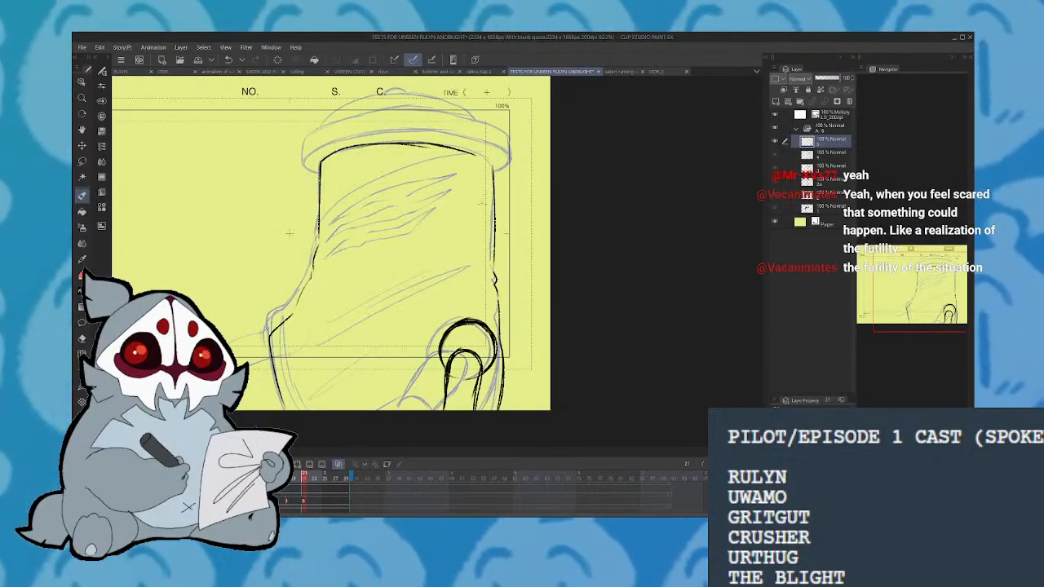
mouse_move(463, 149)
mouse_down()
mouse_move(493, 170)
mouse_move(495, 196)
mouse_up()
drag(494, 272, 494, 216)
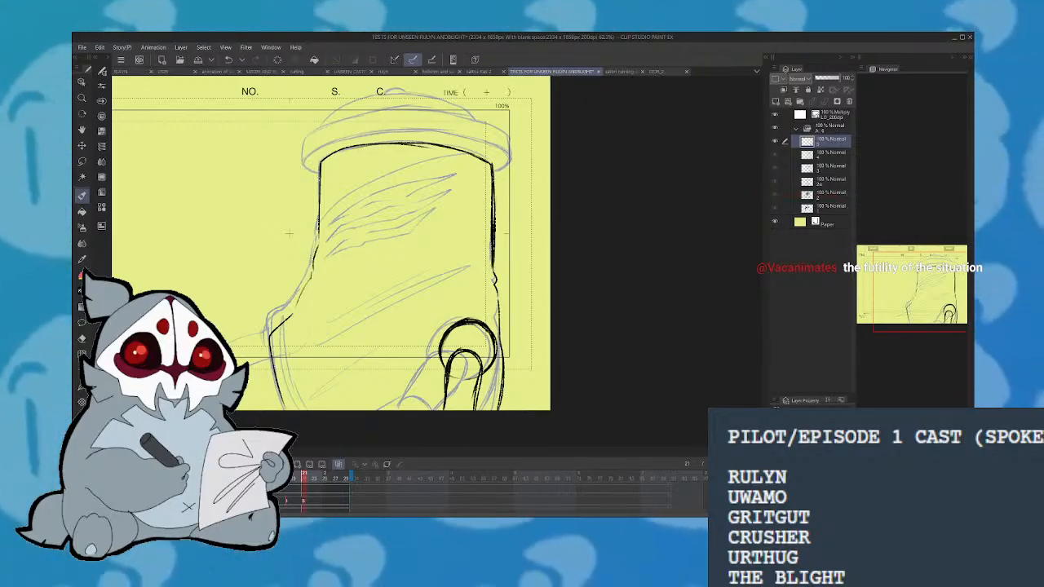
Redraw the body's lower right contour slightly further outward beside the round shoulder shape on the new cel
key(h)
key(h)
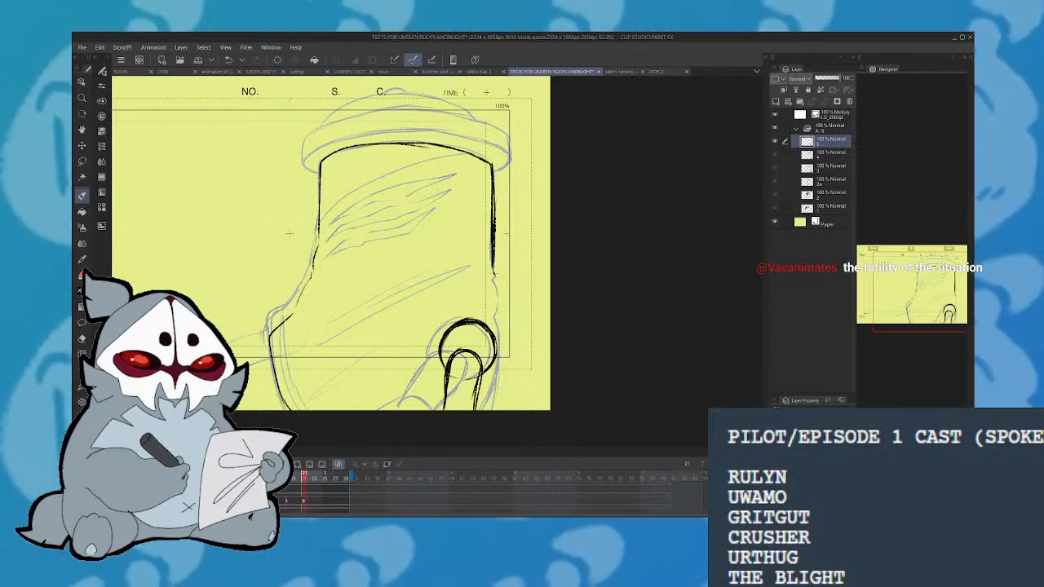
drag(493, 288, 507, 406)
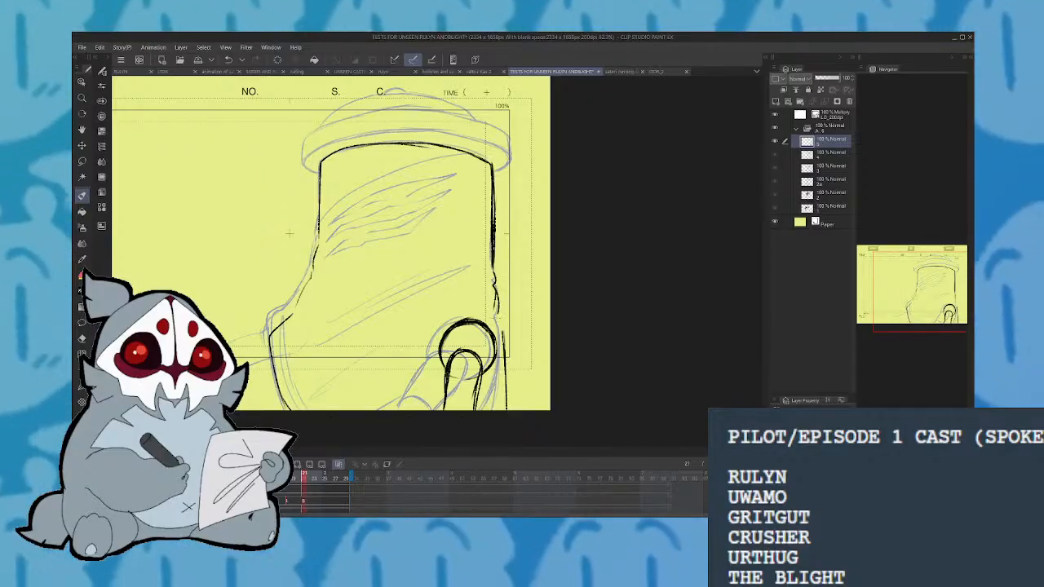
drag(509, 411, 507, 371)
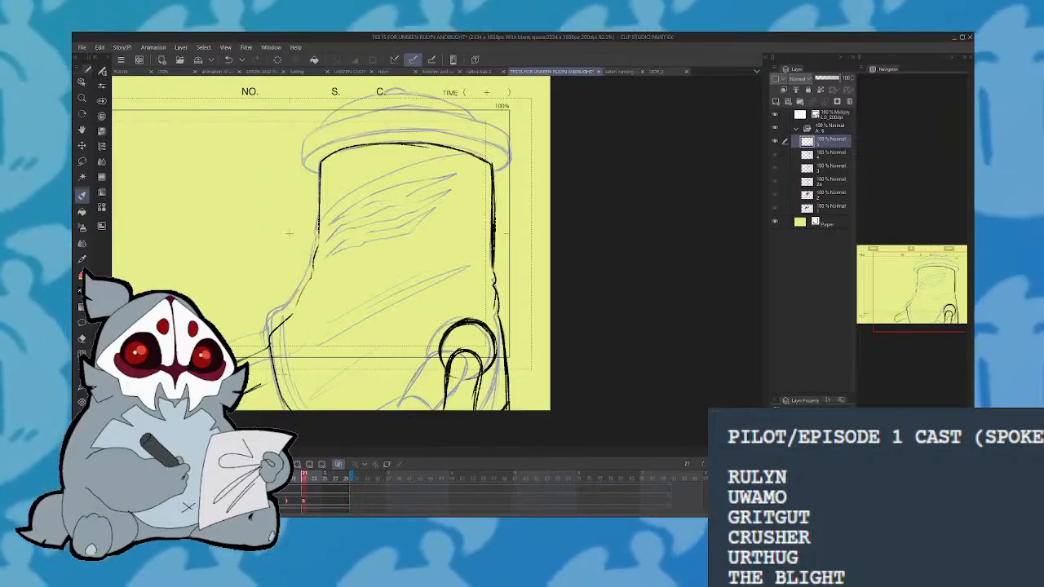
Check the drawing mirrored and redraw the arm at the body's lower left as a shorter rounded form
key(h)
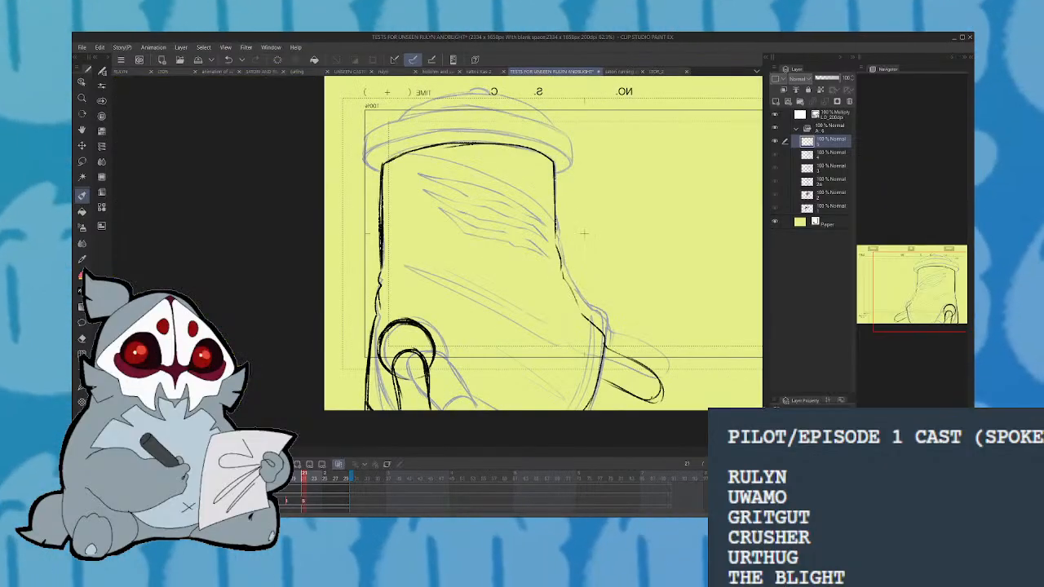
mouse_move(600, 342)
mouse_down()
mouse_move(628, 408)
mouse_move(646, 394)
mouse_move(607, 361)
mouse_move(646, 400)
mouse_up()
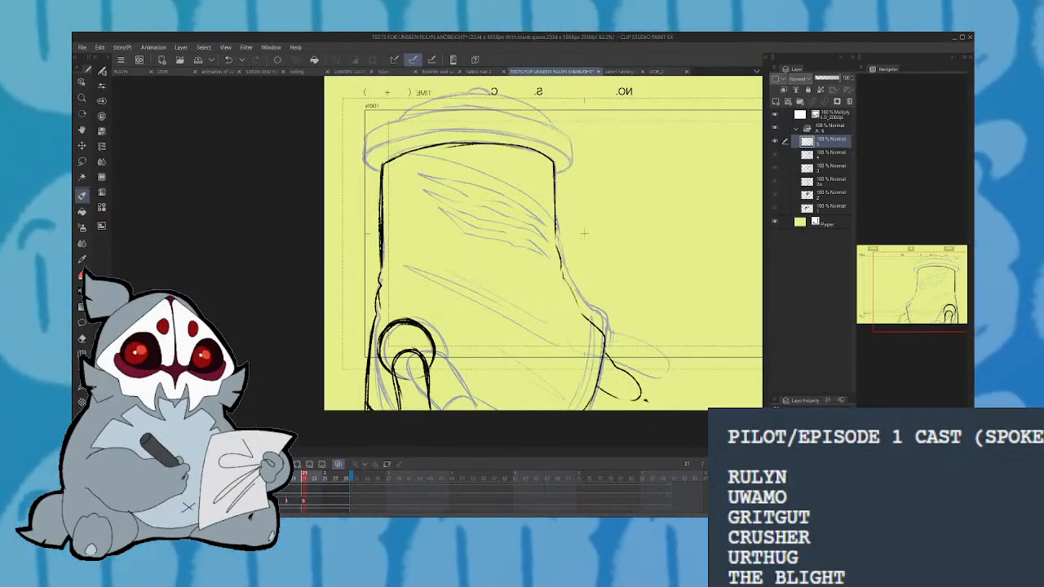
key(h)
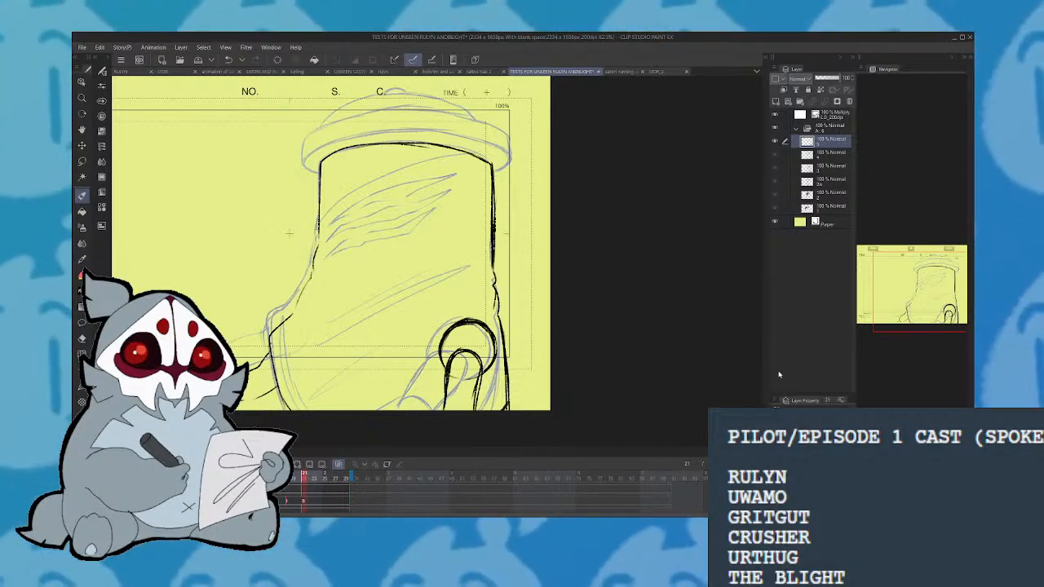
Trace the jagged slanted strokes across the head and the long curved line above them on the new cel
mouse_move(356, 206)
mouse_down()
mouse_move(456, 175)
mouse_move(332, 226)
mouse_move(454, 188)
mouse_move(401, 214)
mouse_up()
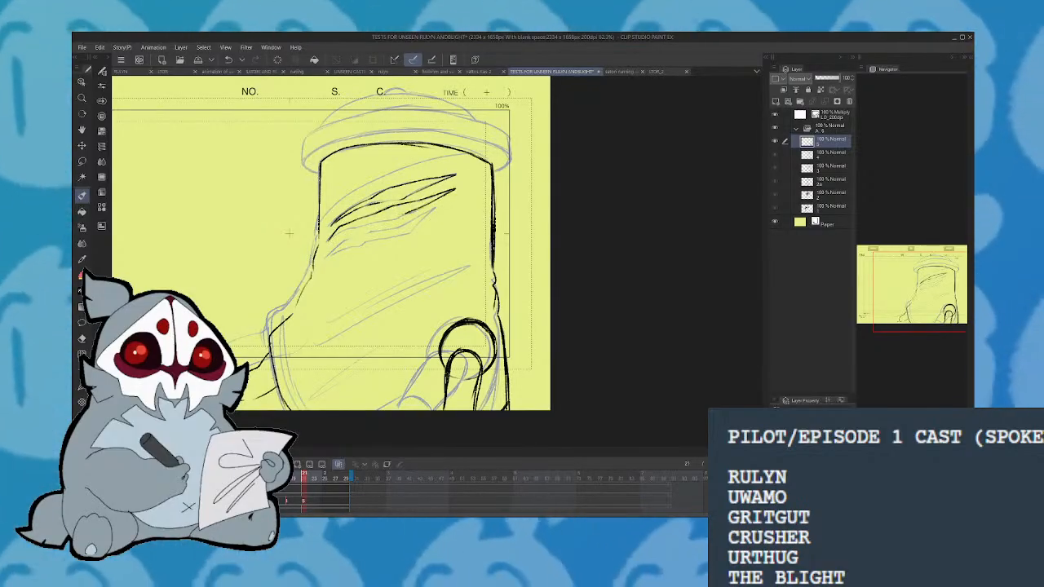
mouse_move(341, 245)
mouse_down()
mouse_move(439, 210)
mouse_move(407, 235)
mouse_move(329, 257)
mouse_up()
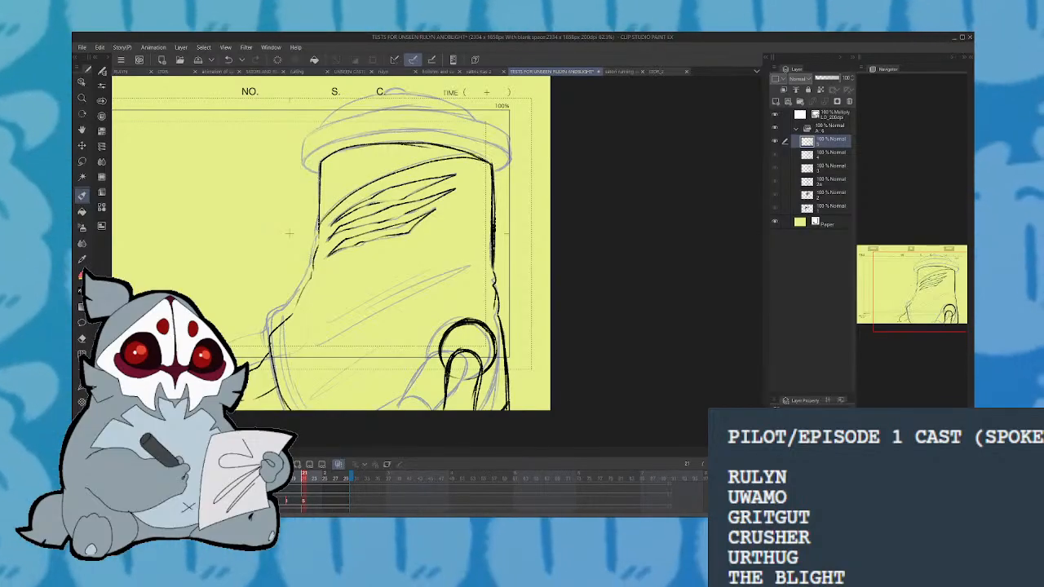
Draw the hat's curved brim and domed crown with its top knob, and add the diagonal fold line across the body
mouse_move(306, 166)
mouse_down()
mouse_move(319, 173)
mouse_move(347, 140)
mouse_move(432, 130)
mouse_move(504, 150)
mouse_move(510, 163)
mouse_up()
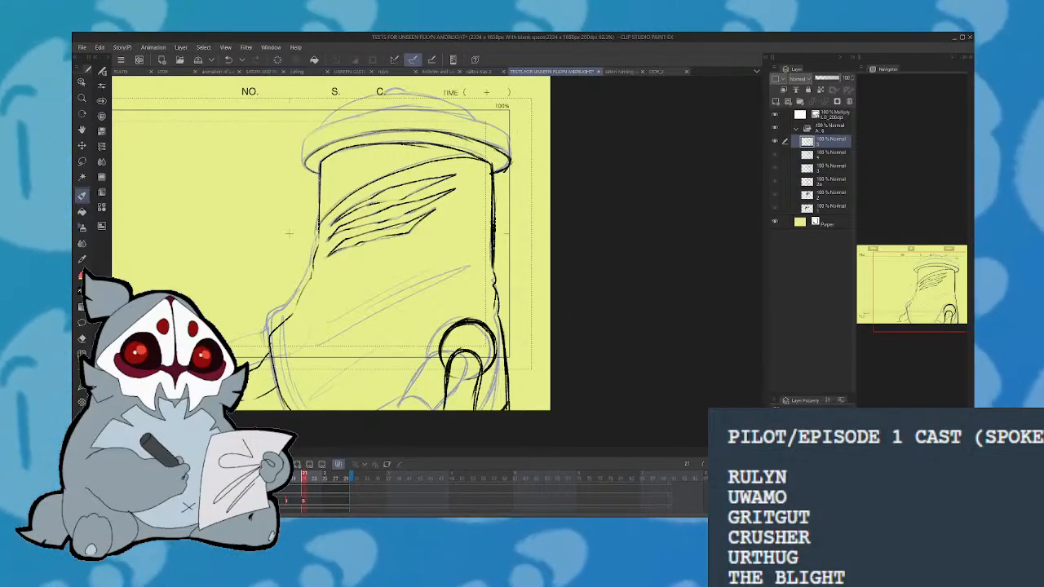
mouse_move(310, 136)
mouse_down()
mouse_move(426, 106)
mouse_move(501, 128)
mouse_up()
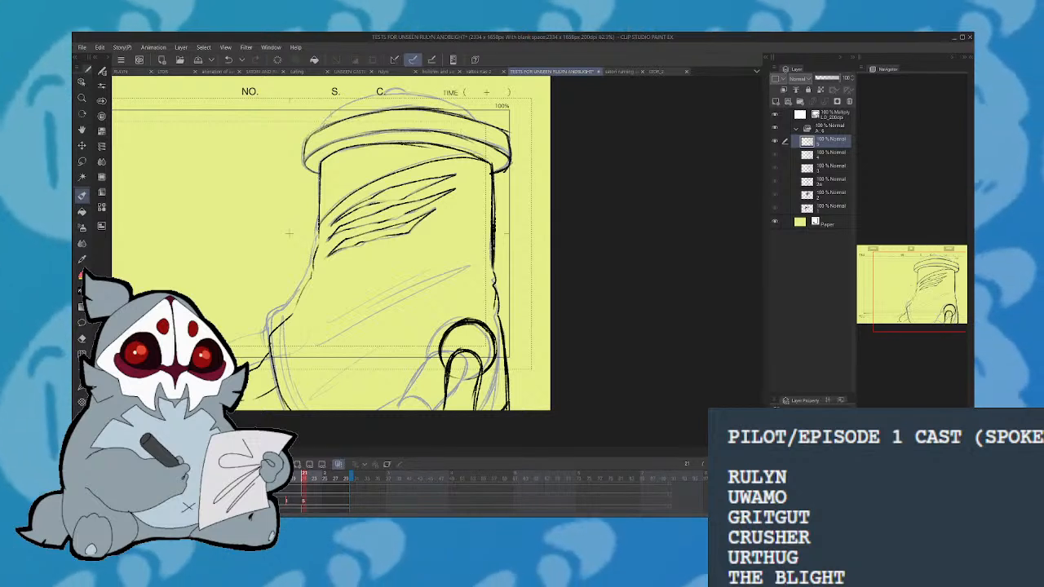
mouse_move(327, 123)
mouse_down()
mouse_move(456, 95)
mouse_move(473, 122)
mouse_up()
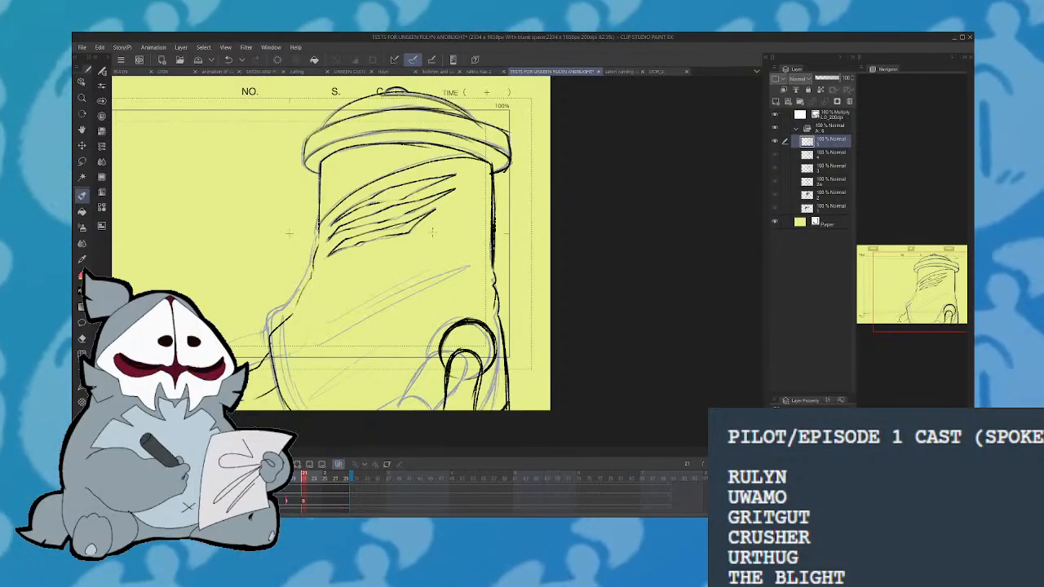
mouse_move(323, 352)
mouse_down()
mouse_move(471, 257)
mouse_move(356, 326)
mouse_up()
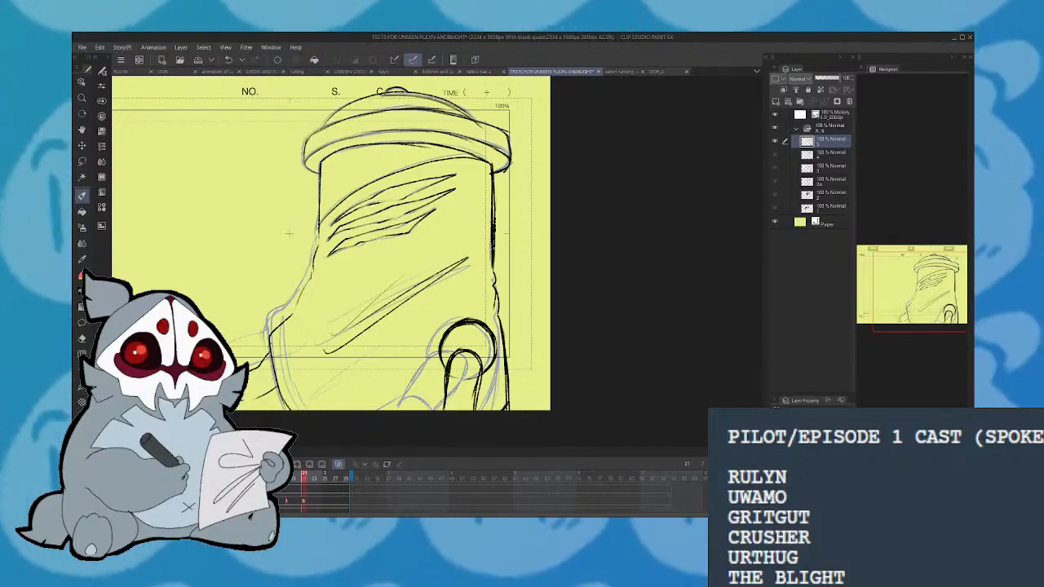
Fill the shadow area between the hat brim and the curved face line with black on the new cel and on cel 4
drag(937, 295, 934, 301)
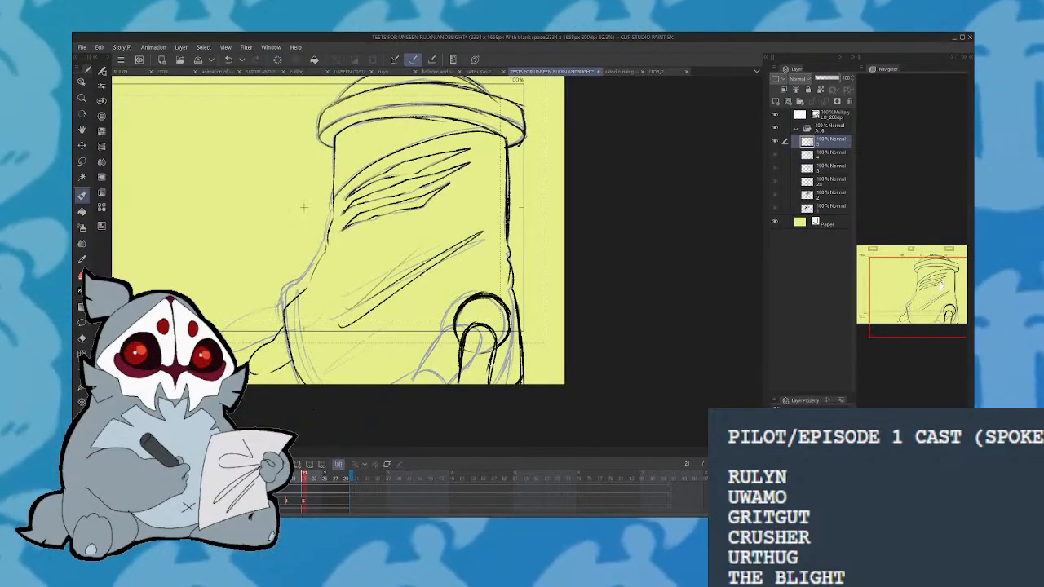
click(362, 133)
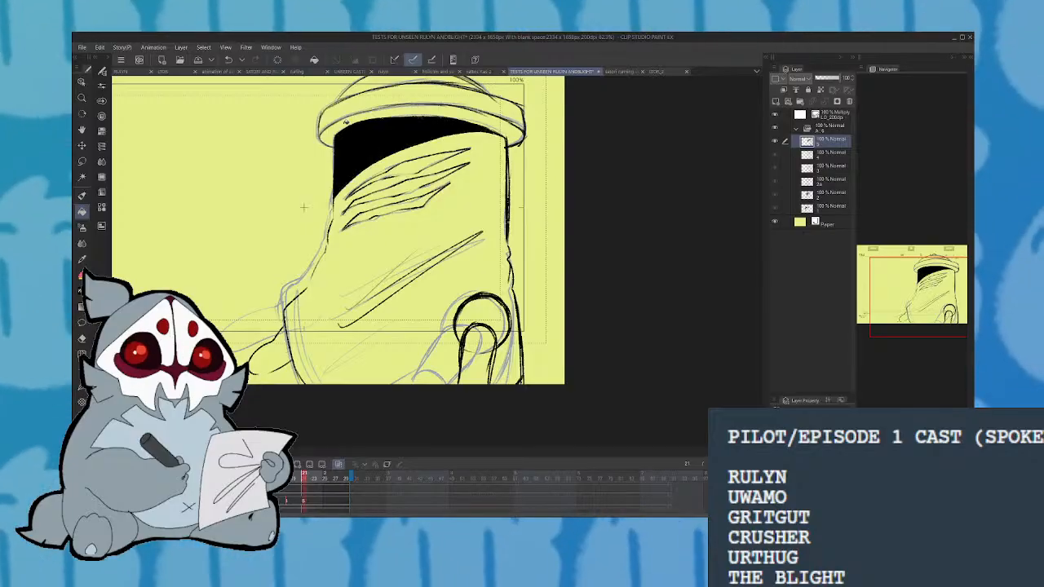
click(359, 114)
click(515, 129)
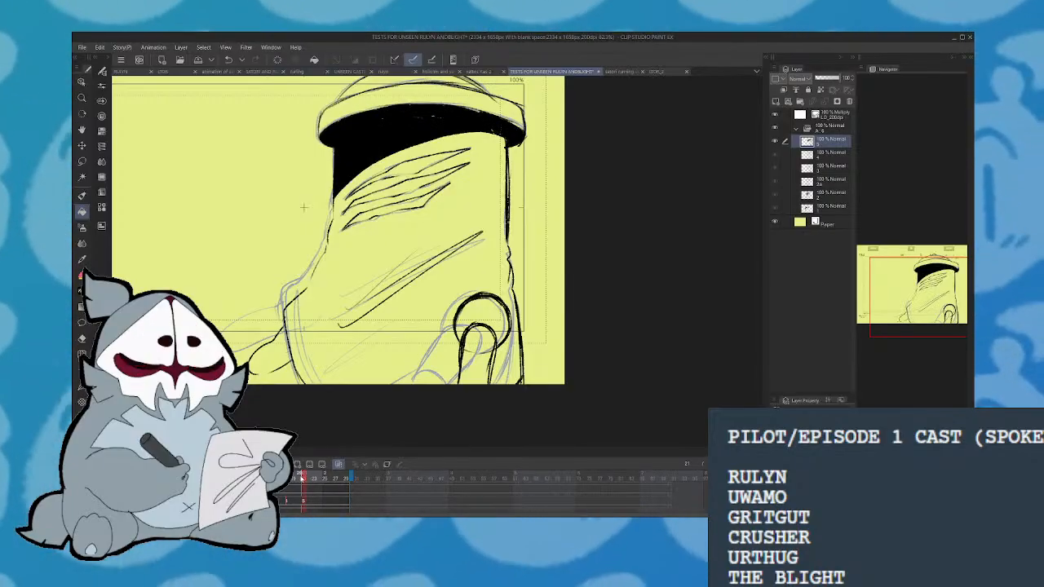
key(Left)
click(499, 123)
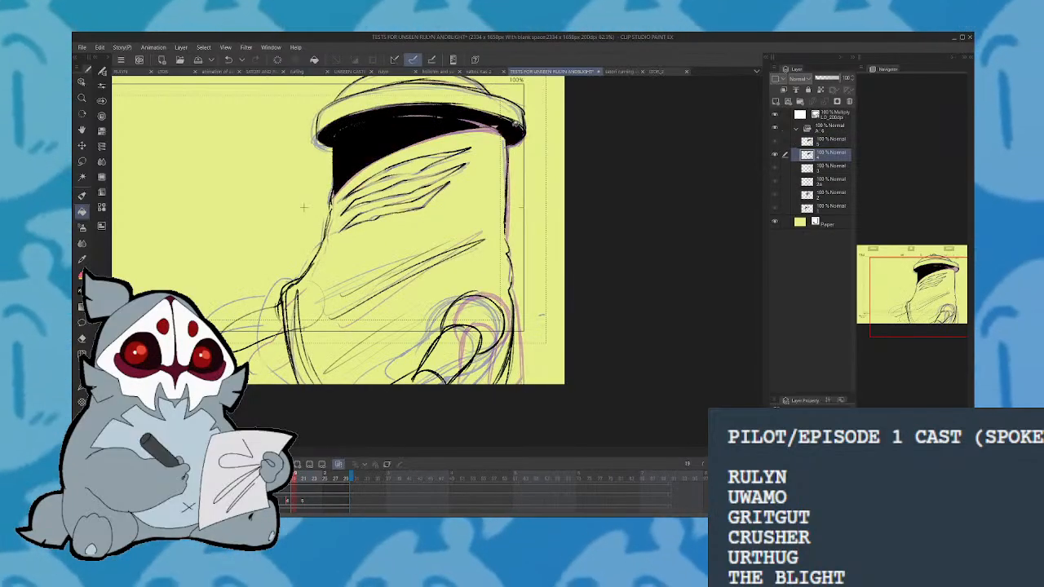
Fill the shadow beneath the hat brim solid black on cels 4 and 3, including the leftover gaps along the brim
click(476, 121)
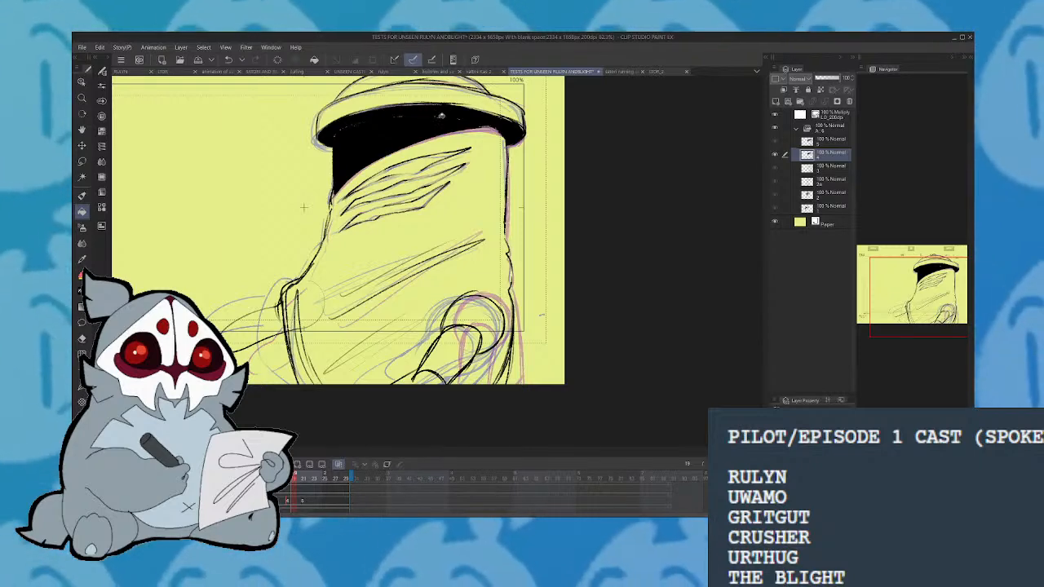
key(ctrl+Left)
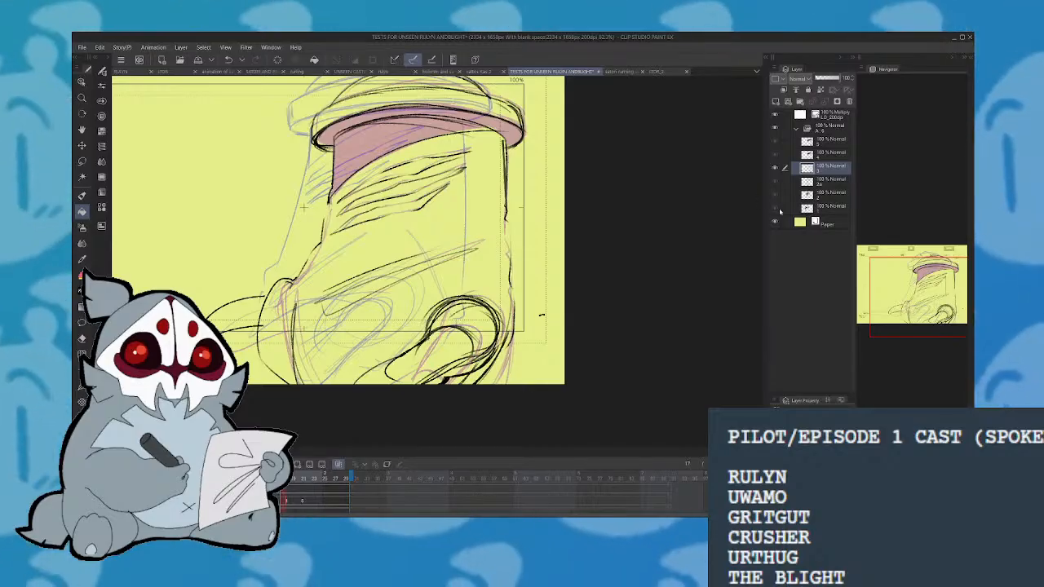
click(776, 207)
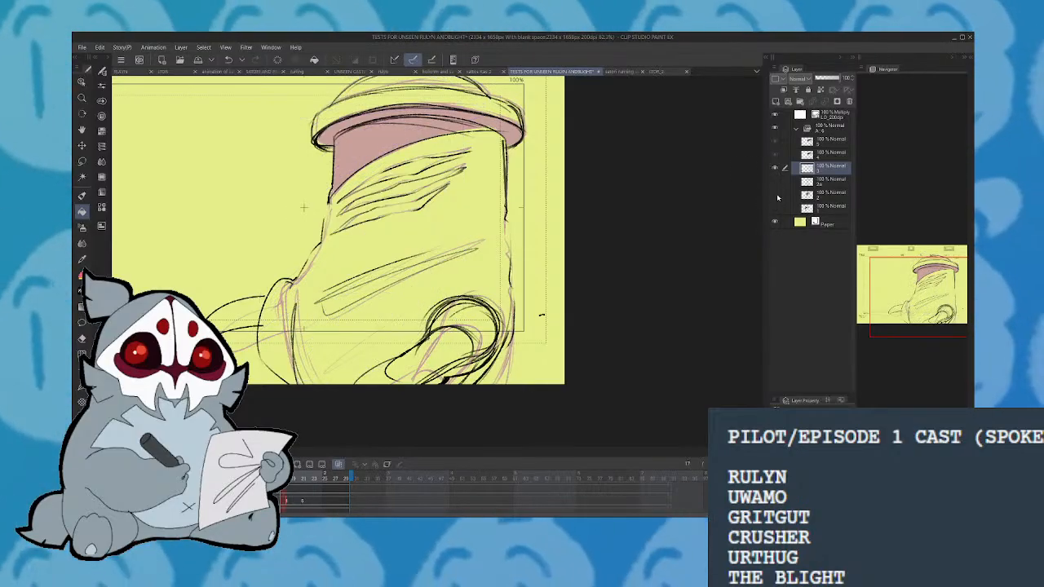
click(393, 137)
click(375, 124)
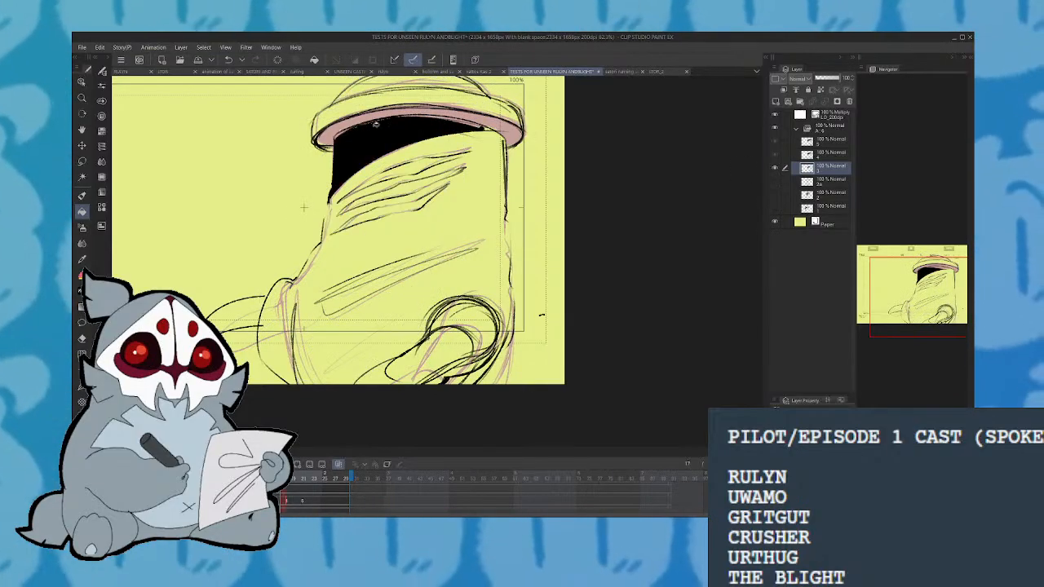
click(343, 130)
click(450, 119)
click(470, 123)
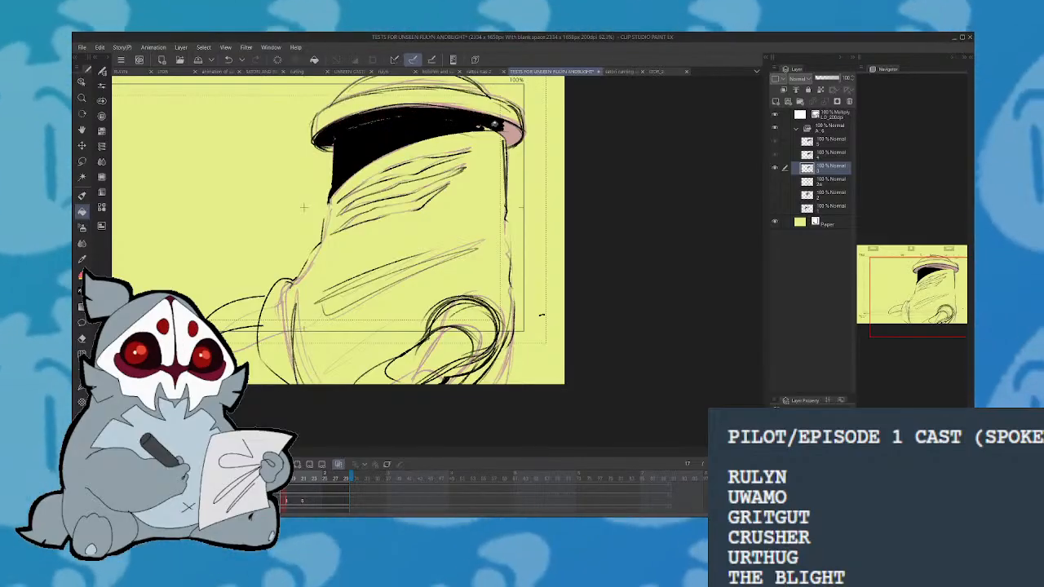
click(494, 126)
mouse_move(516, 129)
mouse_down()
mouse_move(385, 107)
mouse_move(395, 101)
mouse_up()
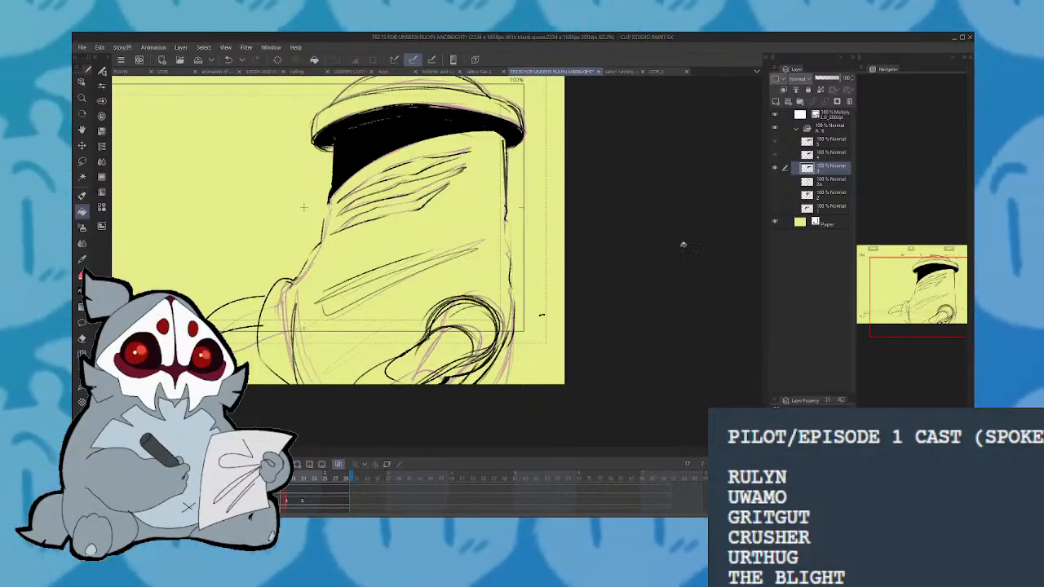
drag(776, 183, 775, 209)
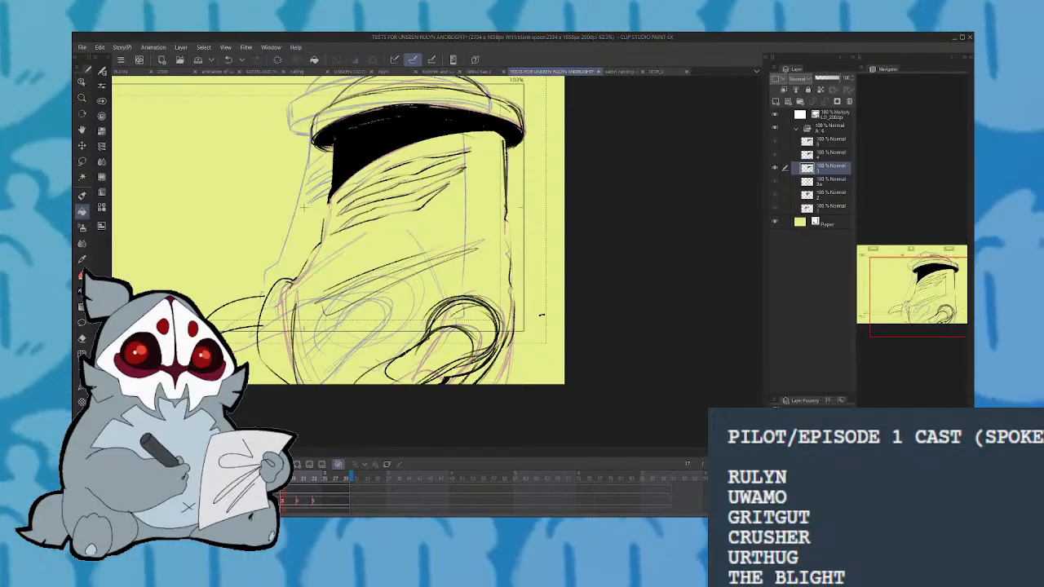
Shift the following keyframes along the timeline and add a blank animation cel directly after cel 2a
drag(301, 504, 313, 504)
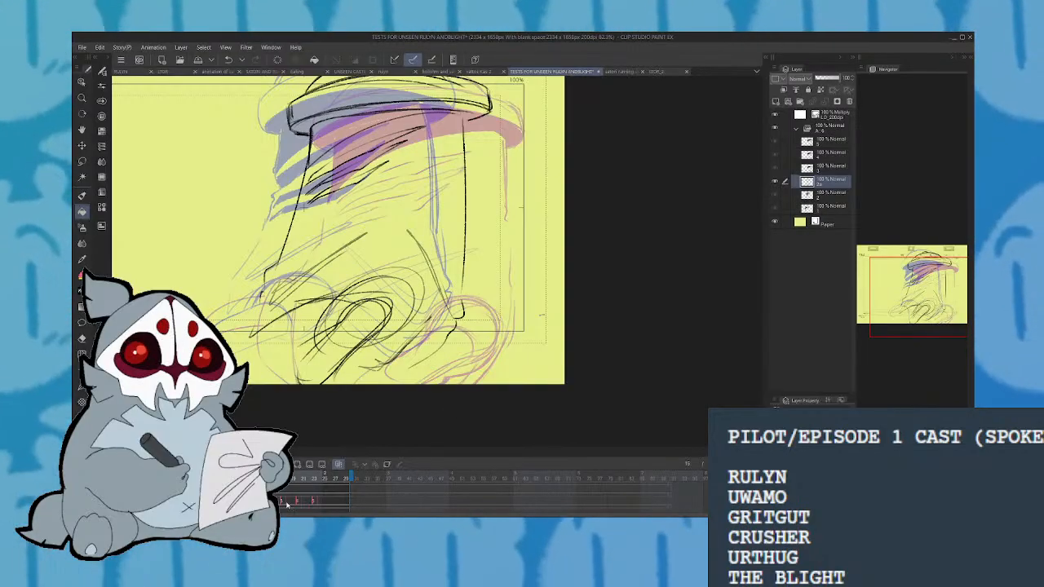
drag(286, 505, 291, 504)
key(ctrl+shift+n)
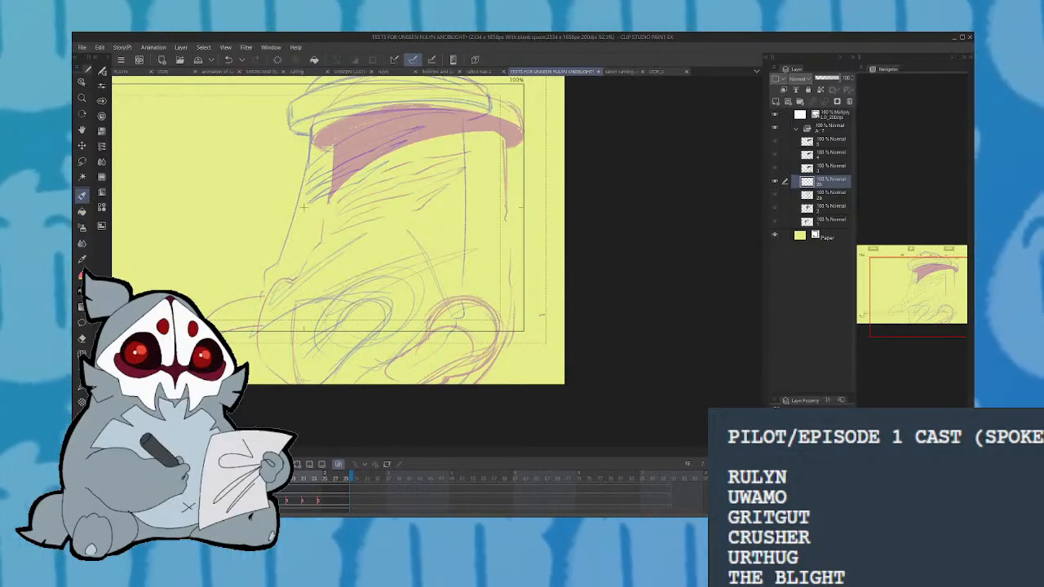
Sketch the curved lower rim of the hat brim on the new cel as a thin ellipse with rounded ends
mouse_move(297, 133)
mouse_down()
mouse_move(325, 136)
mouse_move(364, 109)
mouse_up()
key(ctrl+z)
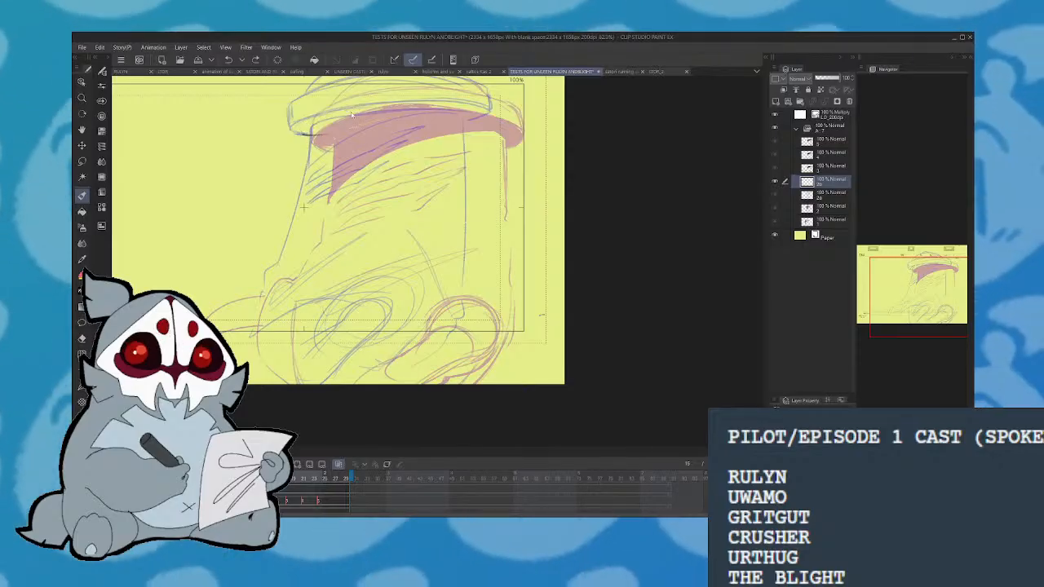
key(ctrl+z)
mouse_move(307, 134)
mouse_down()
mouse_move(325, 143)
mouse_move(348, 114)
mouse_move(383, 110)
mouse_up()
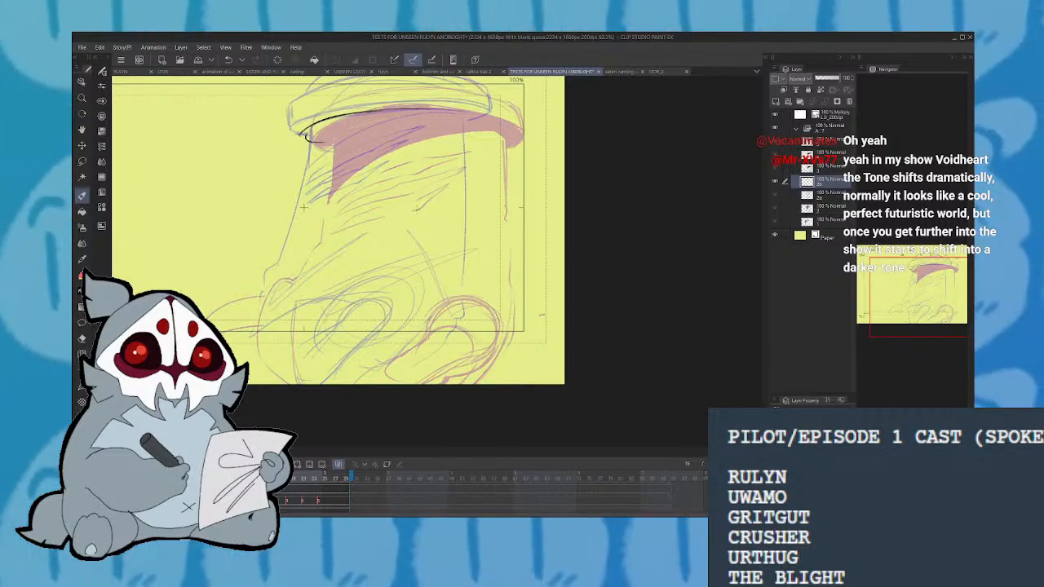
key(ctrl+z)
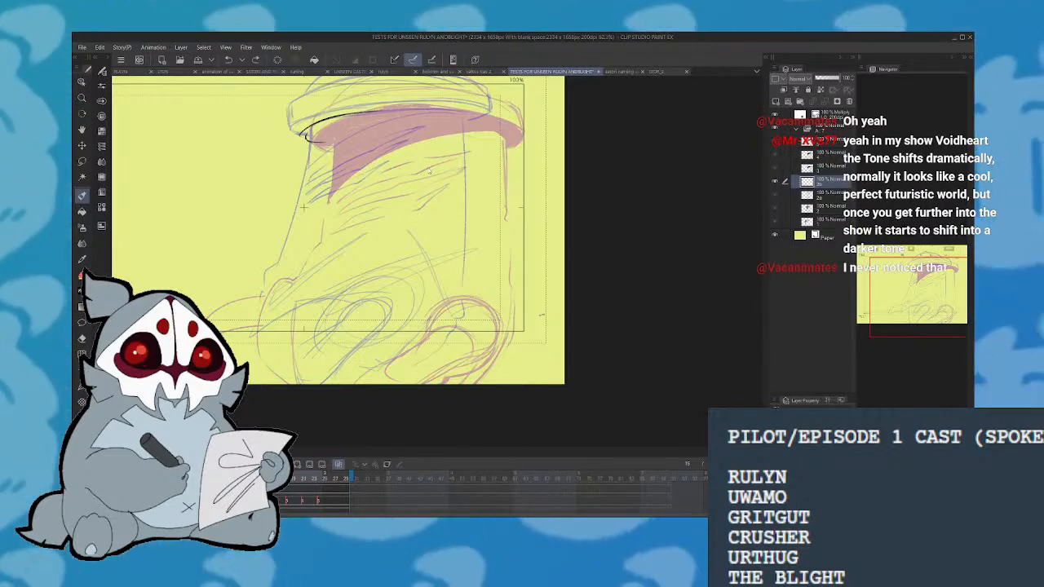
drag(326, 124, 441, 102)
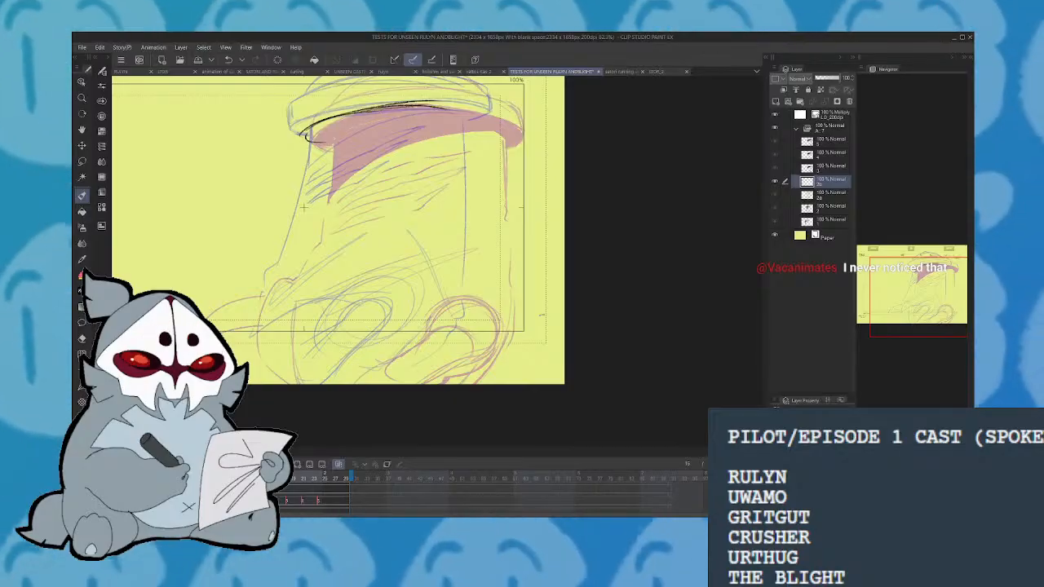
mouse_move(457, 104)
mouse_down()
mouse_move(499, 120)
mouse_move(353, 105)
mouse_move(314, 121)
mouse_move(308, 144)
mouse_move(297, 132)
mouse_up()
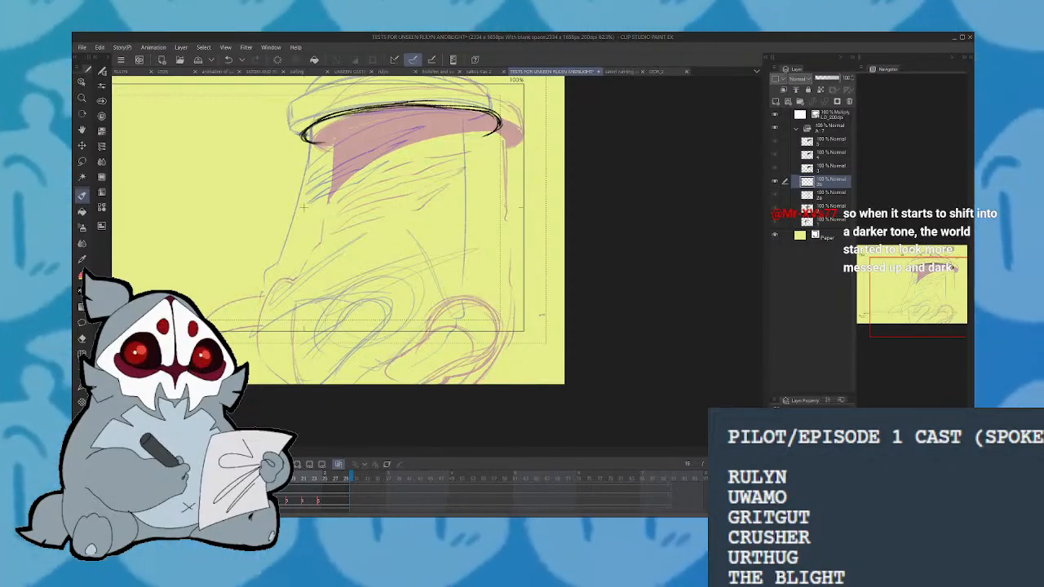
Sketch the two side contours of the character's body running down from beneath the hat brim
drag(335, 126, 323, 149)
drag(323, 135, 323, 186)
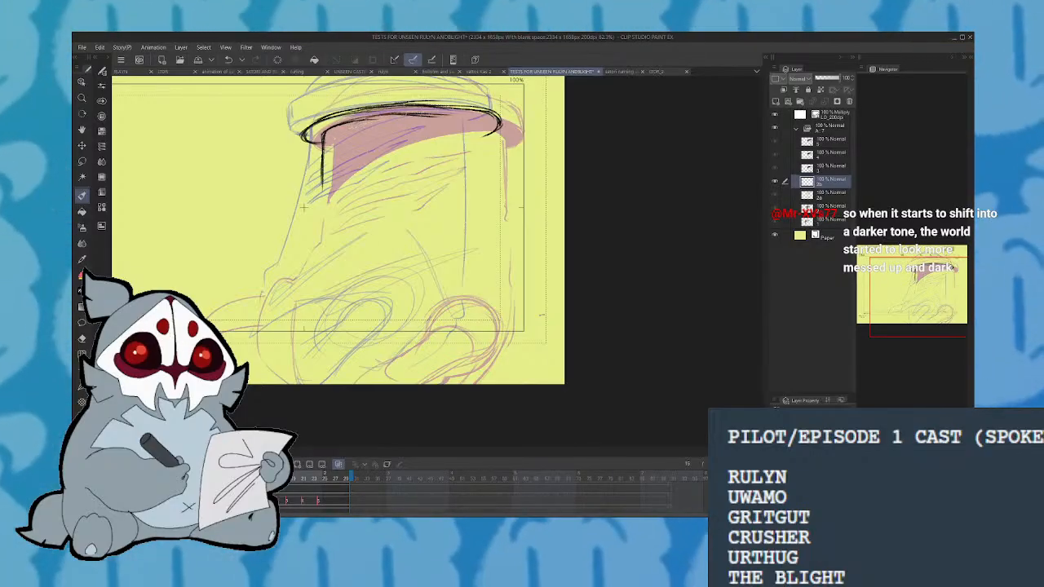
drag(480, 124, 491, 216)
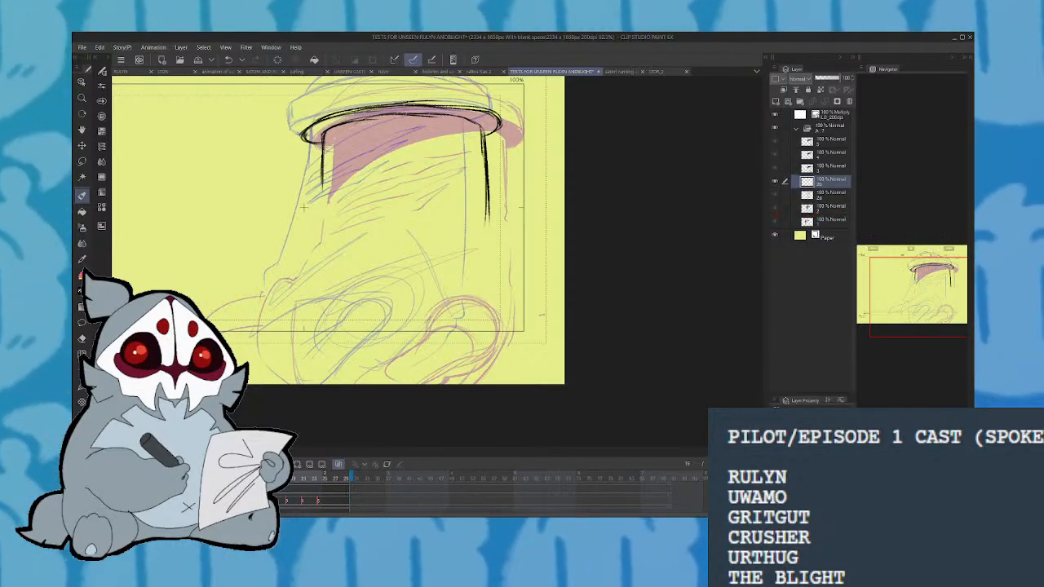
key(h)
mouse_move(388, 196)
mouse_down()
mouse_move(389, 331)
mouse_move(404, 384)
mouse_move(521, 300)
mouse_up()
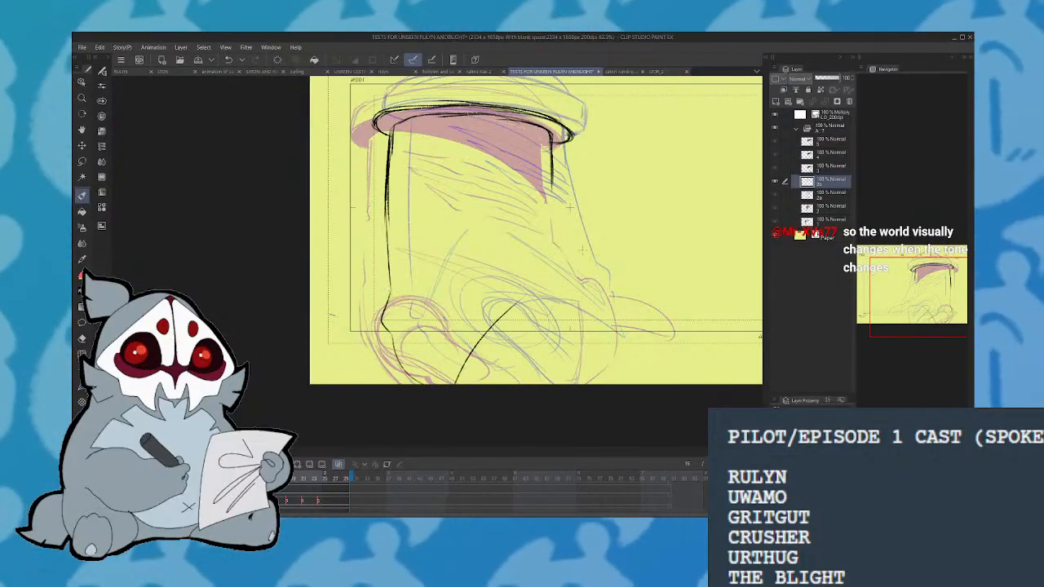
key(ctrl+z)
Sketch the round form at the body's lower right with an elongated limb extending from it, and refine its outer contour
mouse_move(424, 287)
mouse_down()
mouse_move(402, 326)
mouse_move(444, 358)
mouse_up()
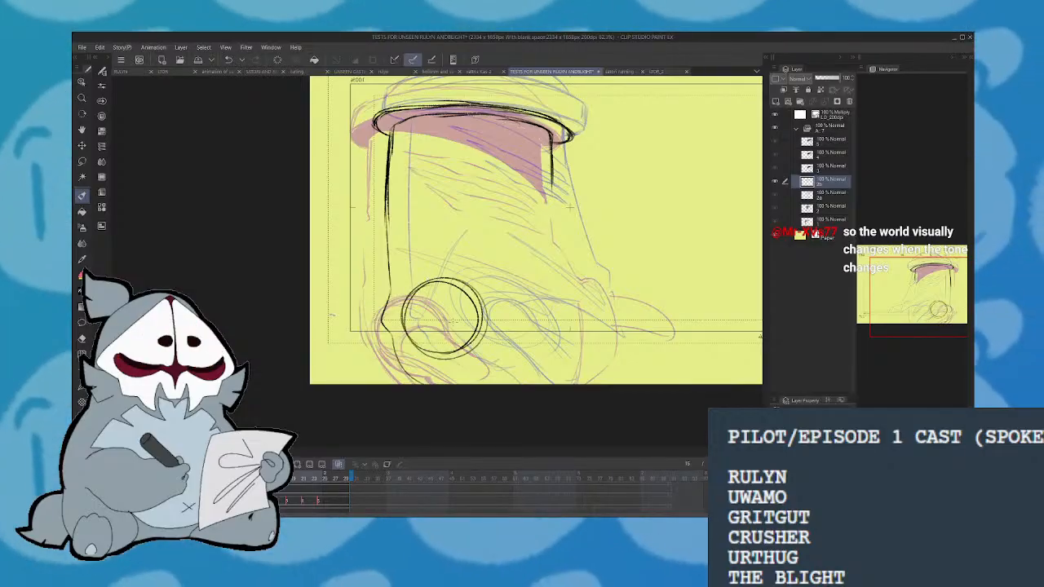
mouse_move(439, 319)
mouse_down()
mouse_move(503, 377)
mouse_move(527, 385)
mouse_up()
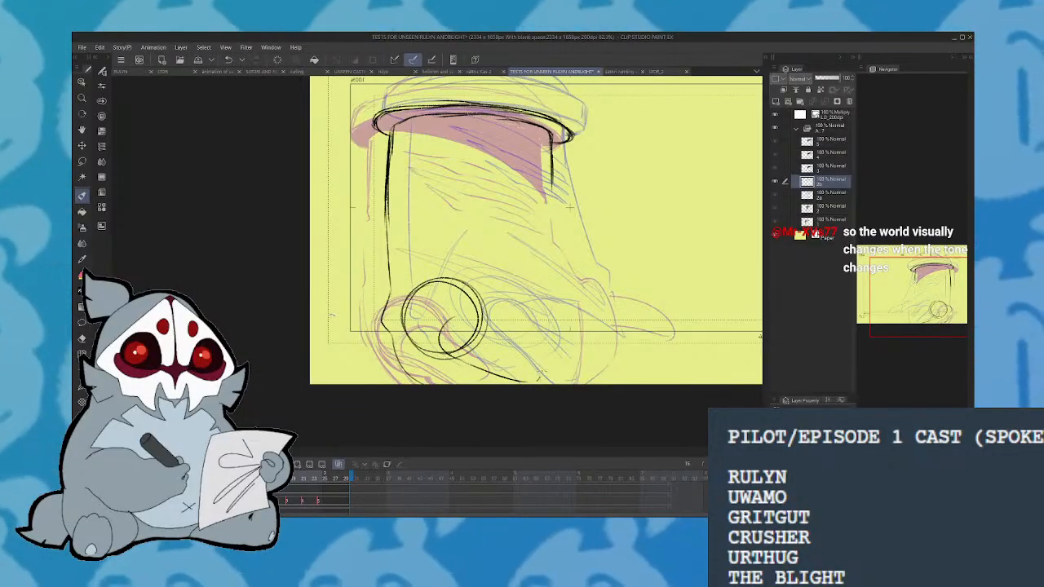
mouse_move(468, 329)
mouse_down()
mouse_move(440, 349)
mouse_move(481, 326)
mouse_move(544, 377)
mouse_move(482, 365)
mouse_up()
key(h)
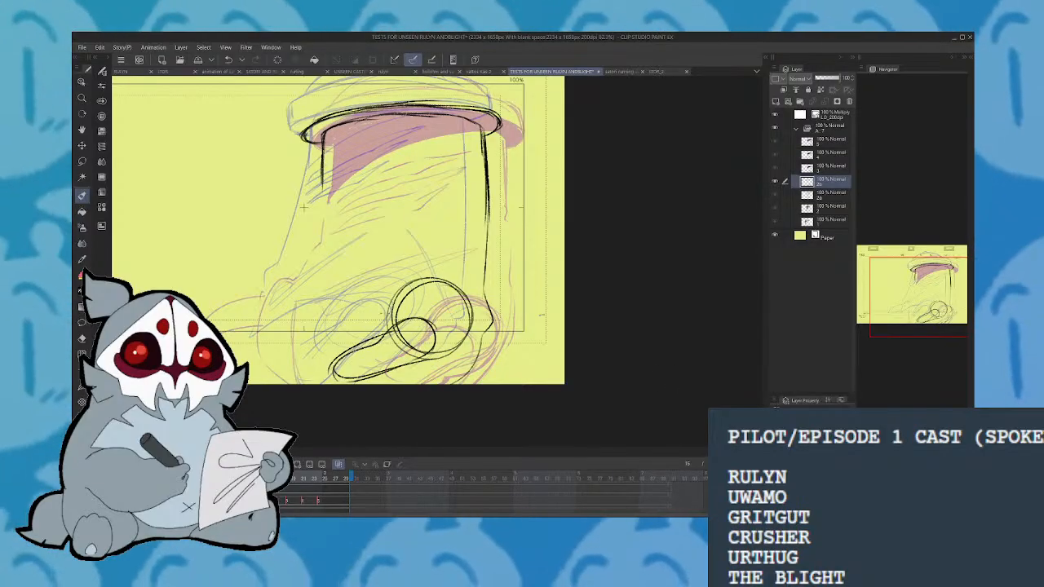
mouse_move(395, 317)
mouse_down()
mouse_move(390, 295)
mouse_move(426, 279)
mouse_move(418, 285)
mouse_move(456, 287)
mouse_move(430, 289)
mouse_move(471, 307)
mouse_up()
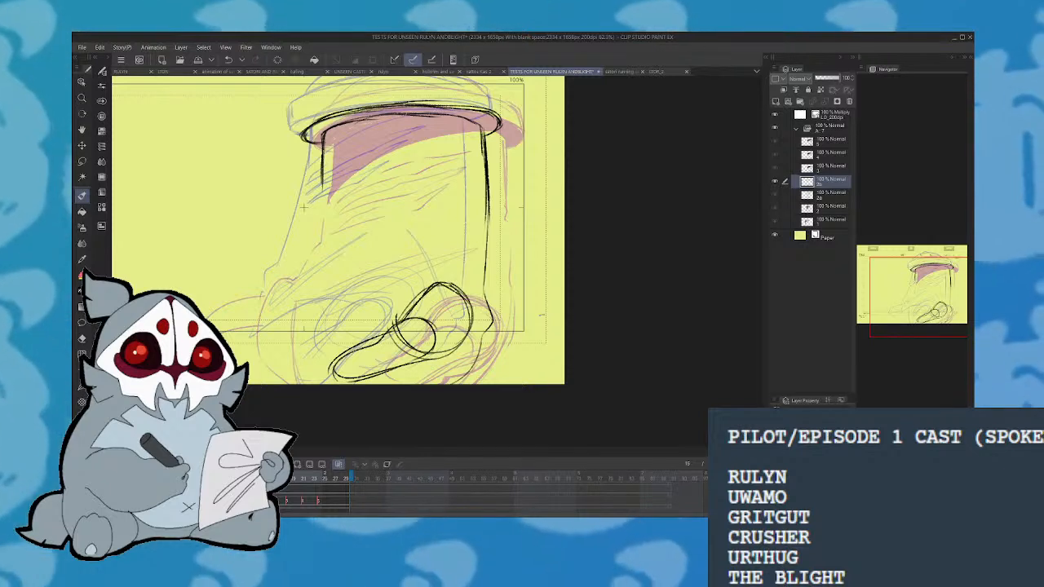
drag(446, 349, 464, 342)
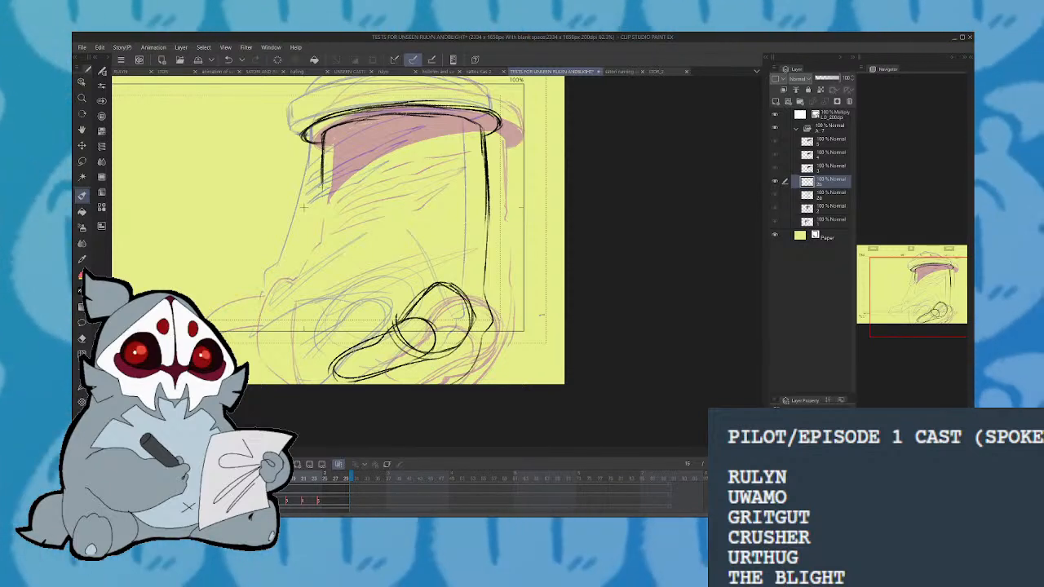
Sketch the body's left contour flaring outward and continue it into the pointed, curved shape at the lower left
drag(324, 194, 269, 287)
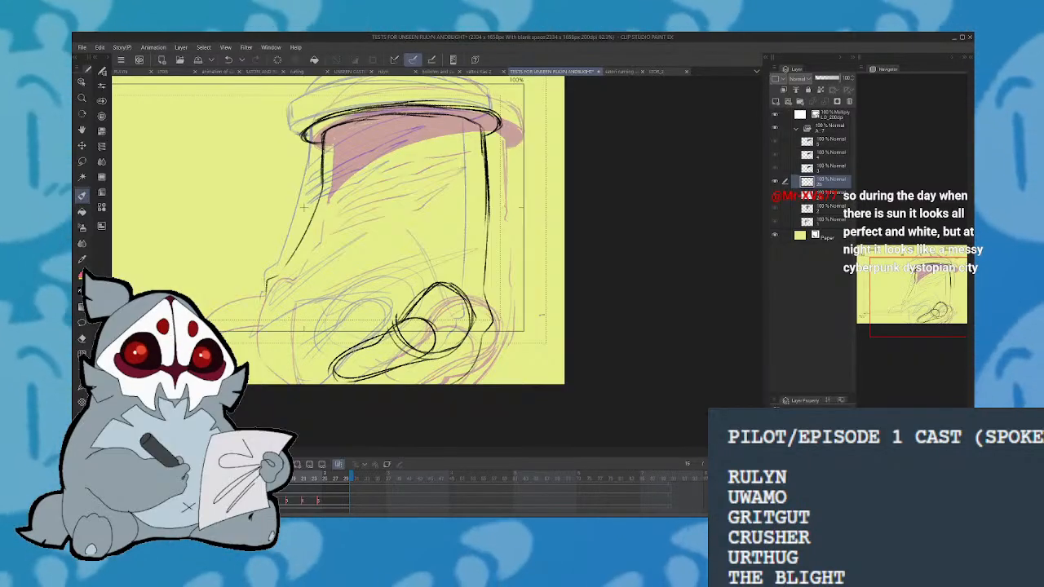
drag(266, 286, 258, 377)
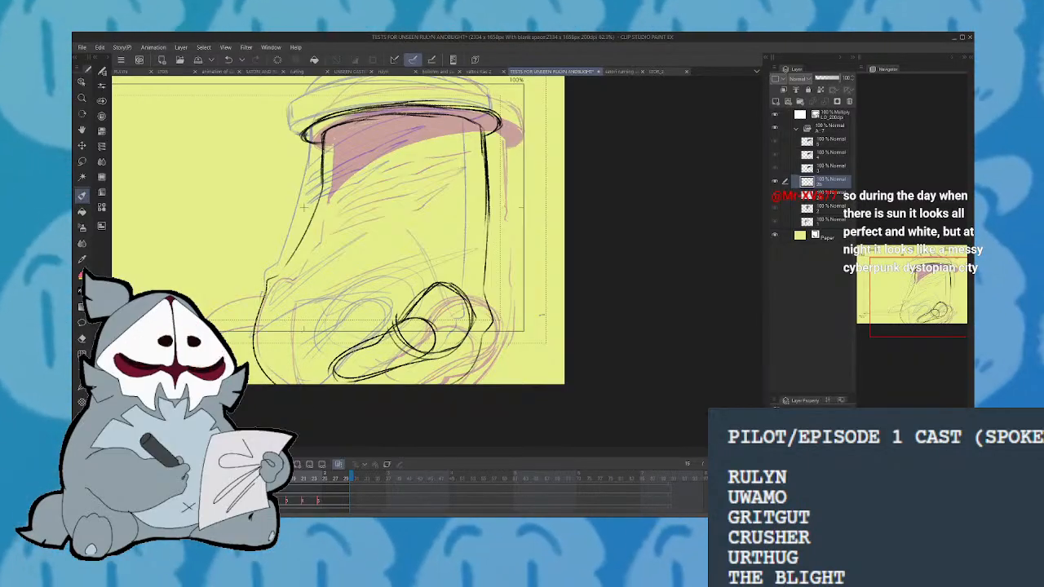
mouse_move(266, 287)
mouse_down()
mouse_move(252, 368)
mouse_move(390, 301)
mouse_up()
key(ctrl+z)
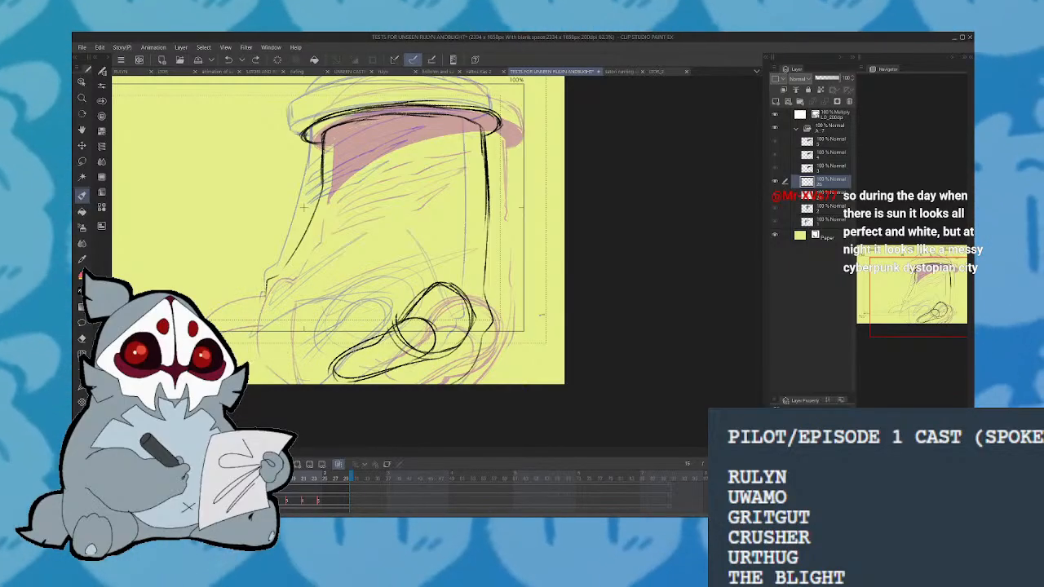
drag(233, 328, 391, 319)
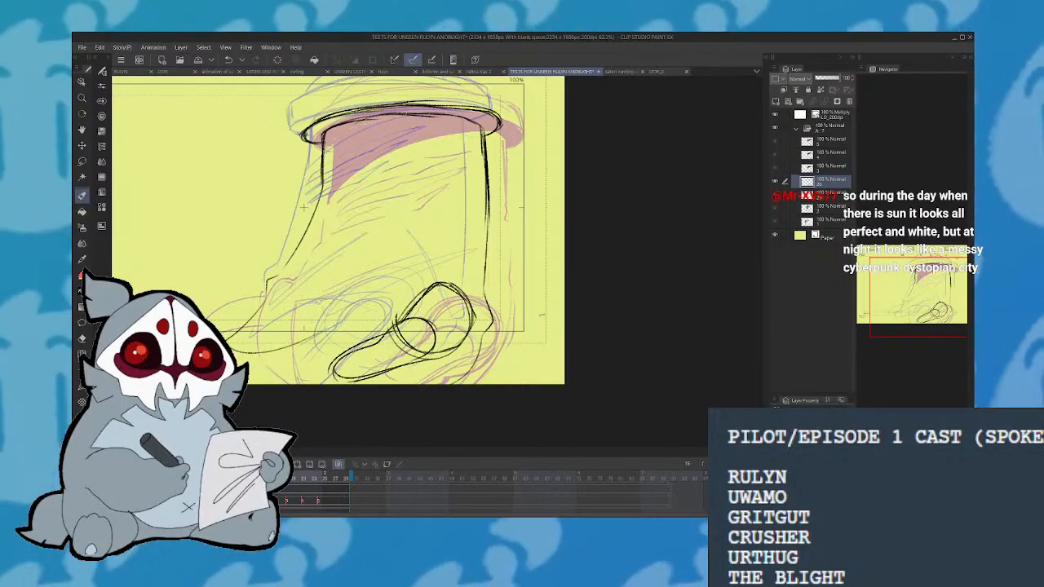
drag(266, 306, 238, 330)
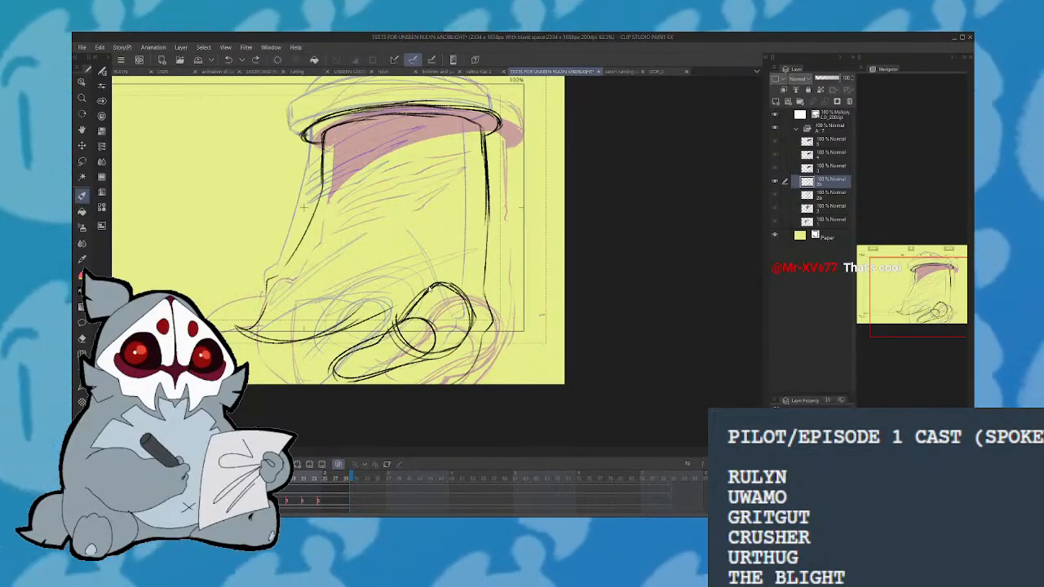
Extend the curved lower edge toward the round limb and add diagonal fold lines above it
drag(298, 344, 392, 324)
key(ctrl+z)
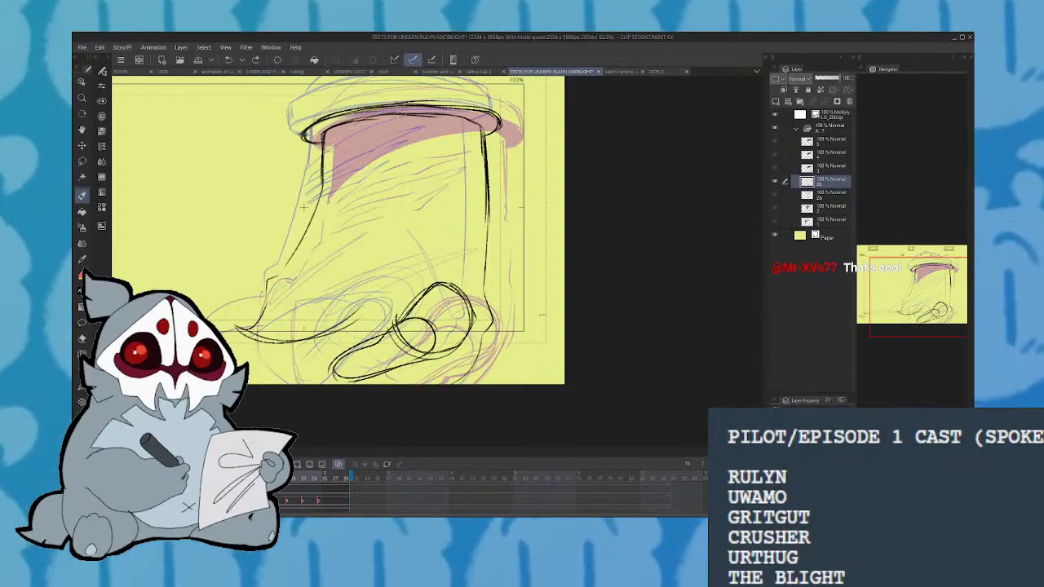
drag(274, 341, 398, 334)
drag(282, 321, 384, 249)
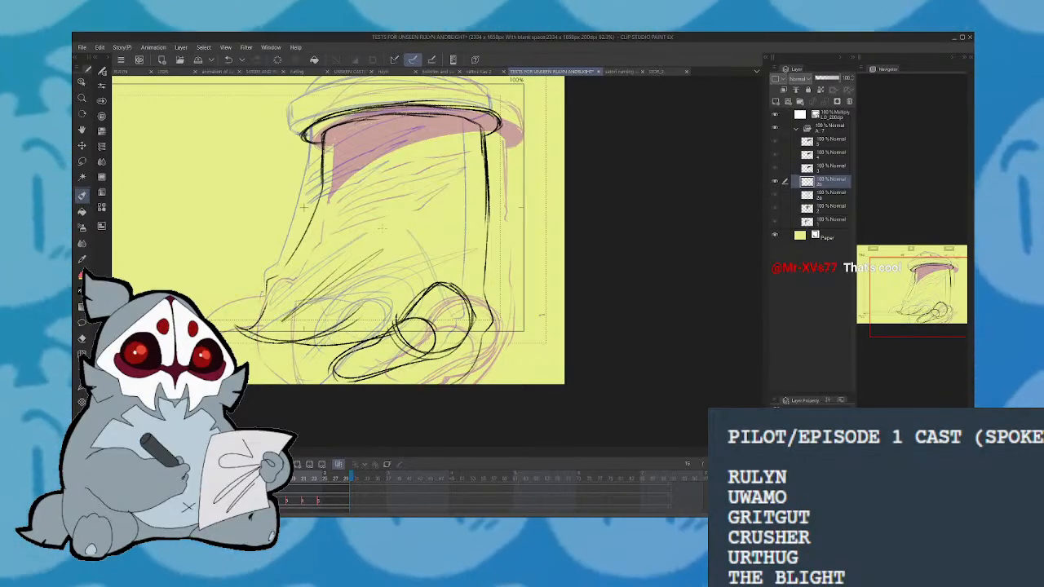
key(ctrl+z)
mouse_move(305, 315)
mouse_down()
mouse_move(433, 249)
mouse_move(354, 276)
mouse_move(370, 267)
mouse_up()
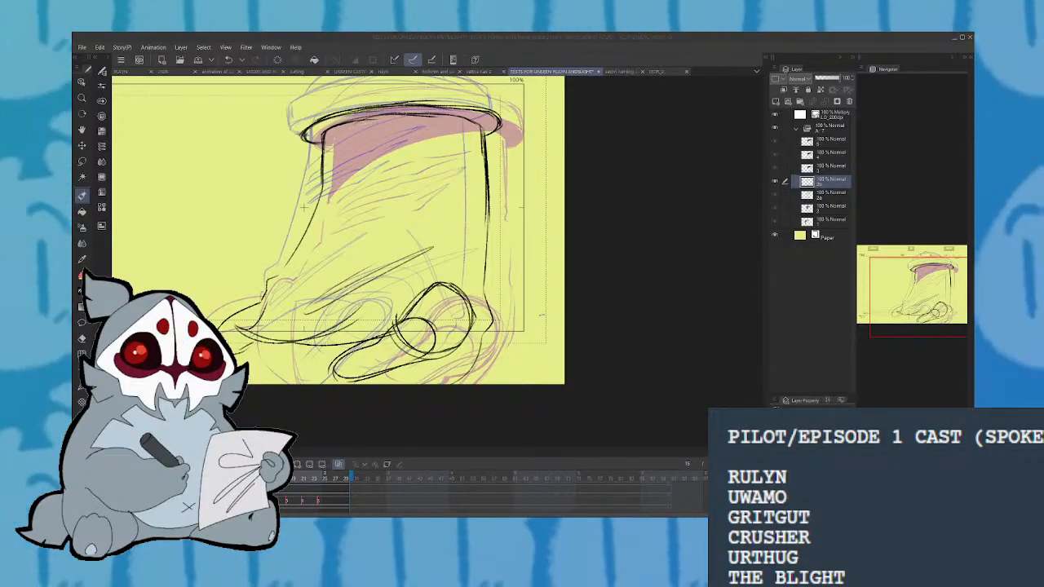
Sketch the upper contour and rounded ends of the hat brim, and start the left curve of the crown
click(937, 244)
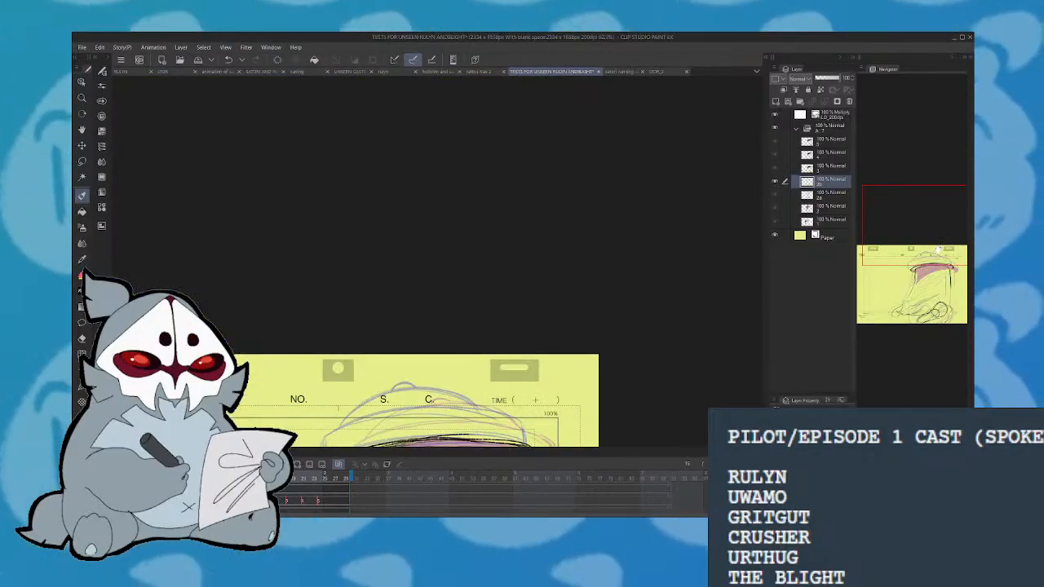
drag(932, 303, 933, 301)
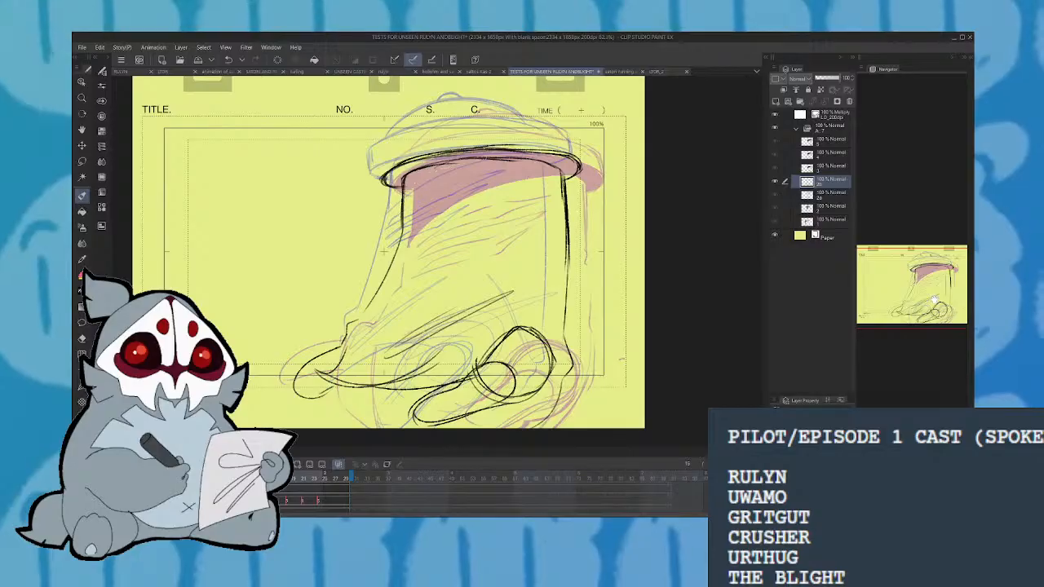
drag(934, 300, 935, 293)
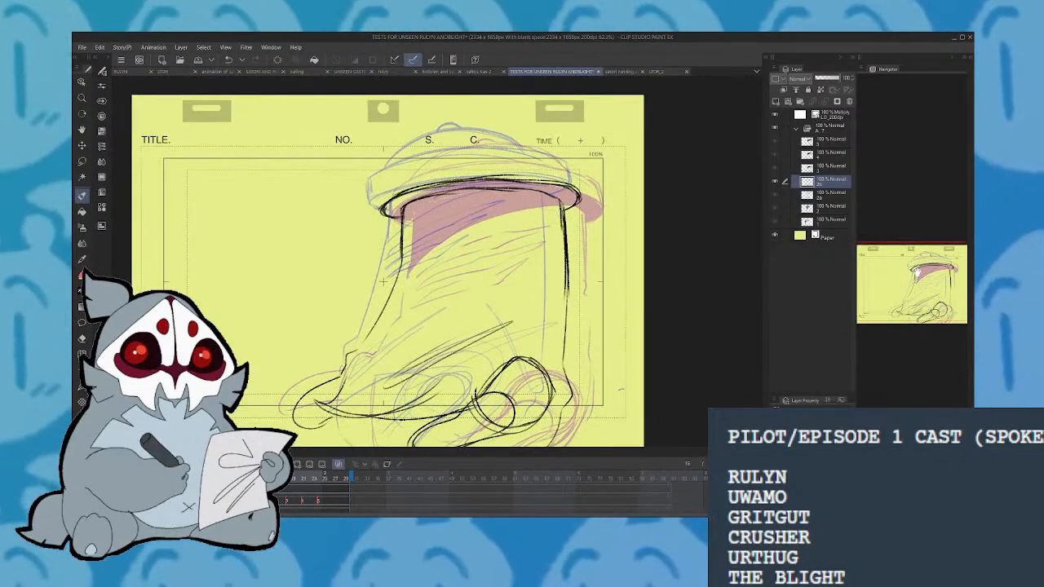
mouse_move(383, 215)
mouse_down()
mouse_move(380, 194)
mouse_move(395, 172)
mouse_move(462, 157)
mouse_up()
mouse_move(386, 179)
mouse_down()
mouse_move(480, 158)
mouse_move(538, 156)
mouse_move(572, 171)
mouse_up()
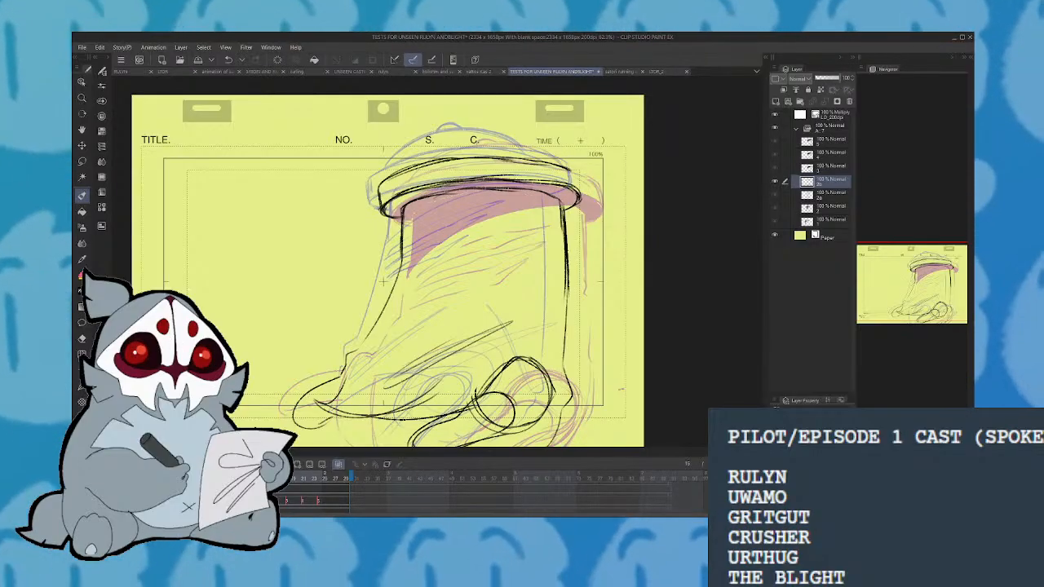
drag(579, 172, 578, 200)
mouse_move(553, 160)
mouse_down()
mouse_move(578, 169)
mouse_move(435, 161)
mouse_up()
drag(380, 189, 422, 169)
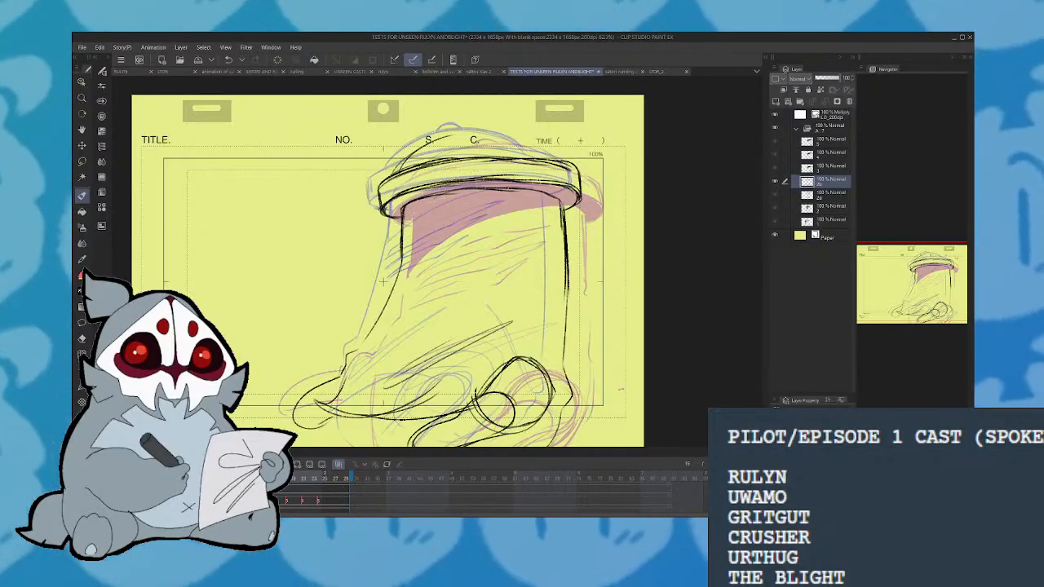
Complete the hat's domed crown with a small top knob, and sketch the curved lower edge of the shadow beneath the brim
mouse_move(398, 168)
mouse_down()
mouse_move(472, 132)
mouse_move(501, 134)
mouse_up()
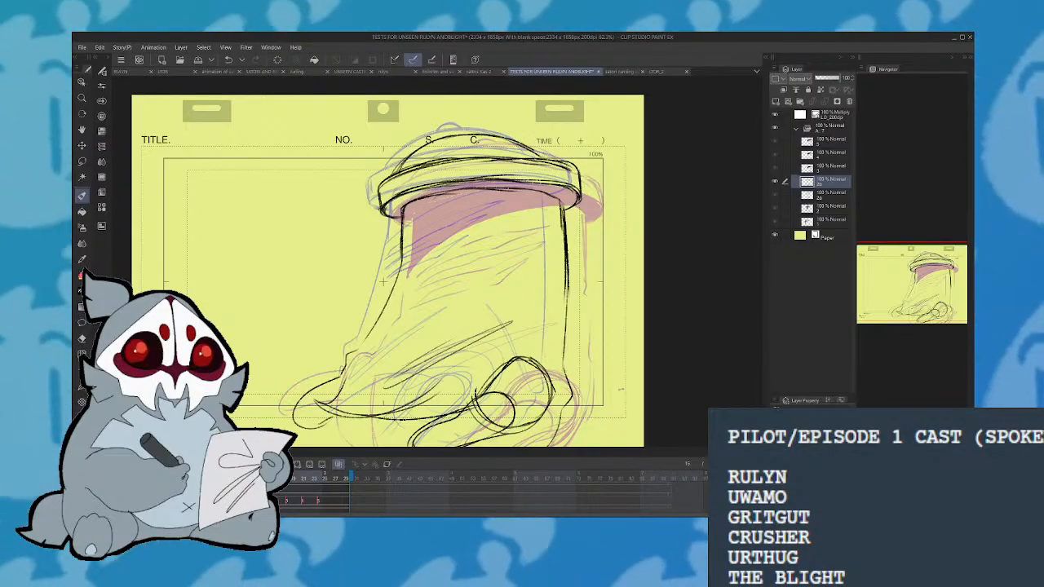
drag(447, 134, 475, 134)
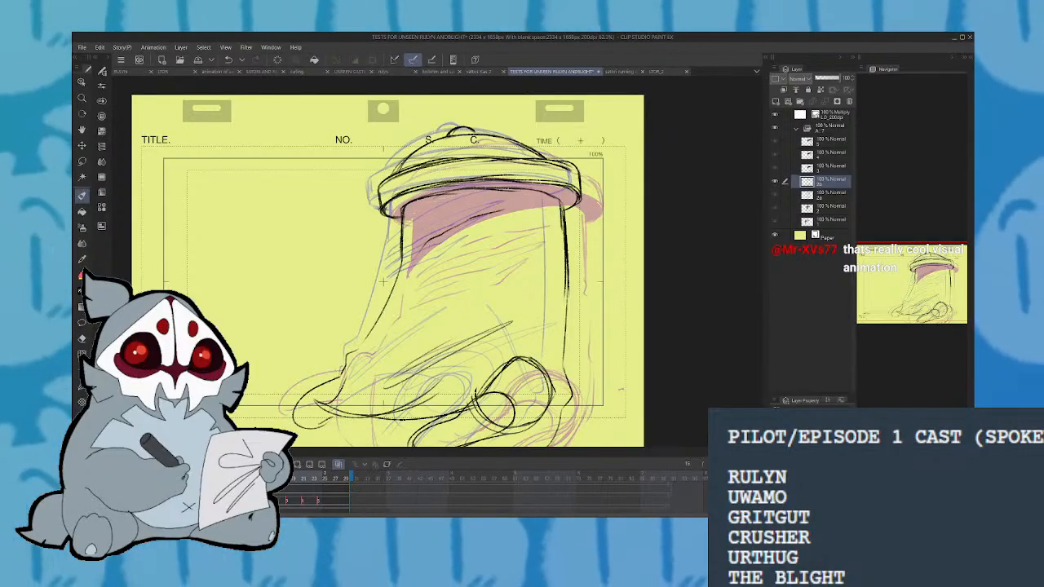
key(ctrl+z)
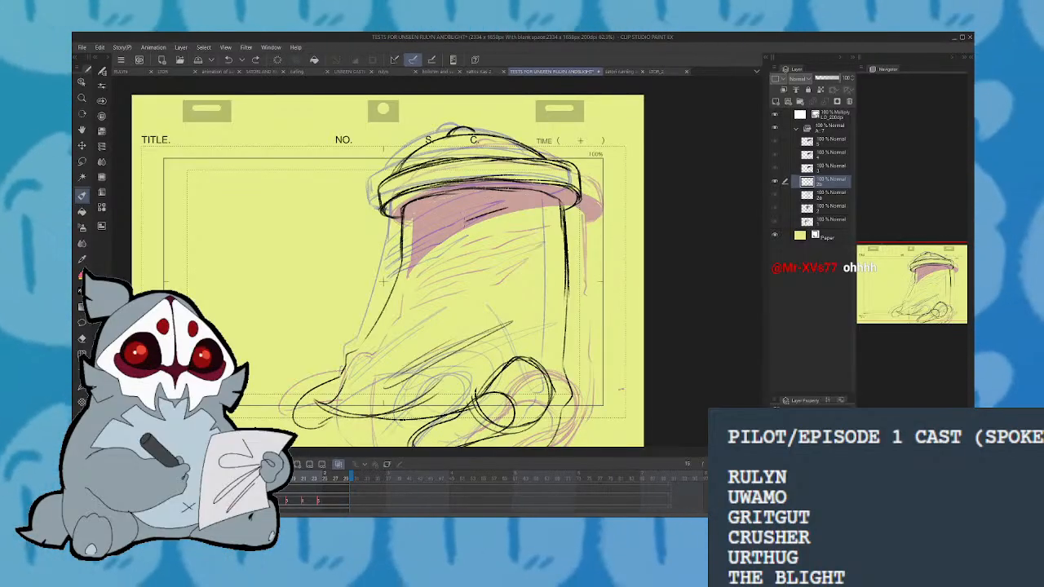
drag(444, 237, 516, 206)
key(ctrl+z)
key(ctrl+z)
drag(404, 271, 507, 213)
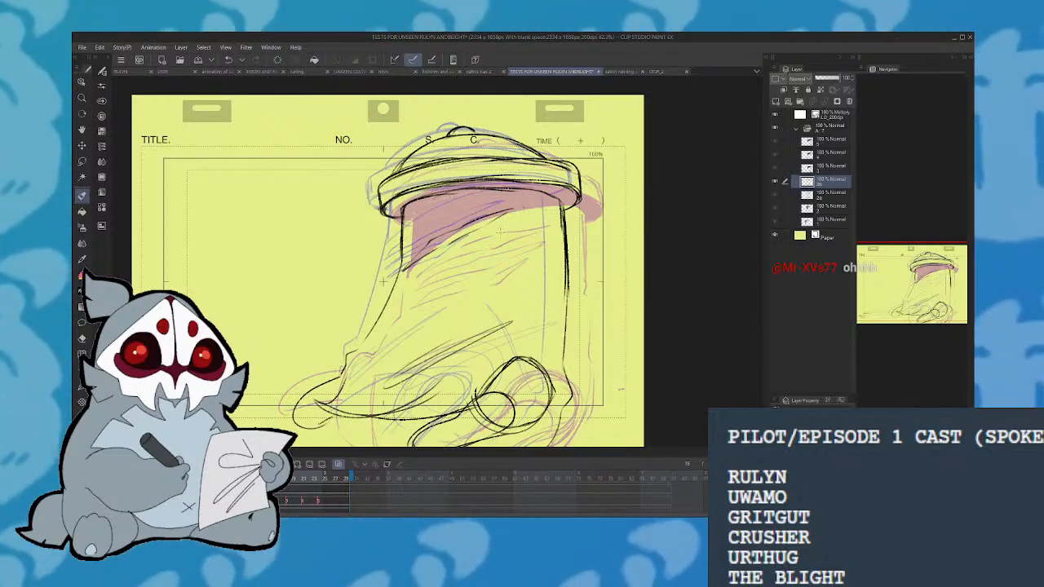
Add jagged diagonal fold lines below the brim shadow and reinforce the shadow's left and lower outline
mouse_move(505, 233)
mouse_down()
mouse_move(406, 282)
mouse_move(479, 255)
mouse_move(505, 230)
mouse_move(499, 224)
mouse_up()
key(ctrl+z)
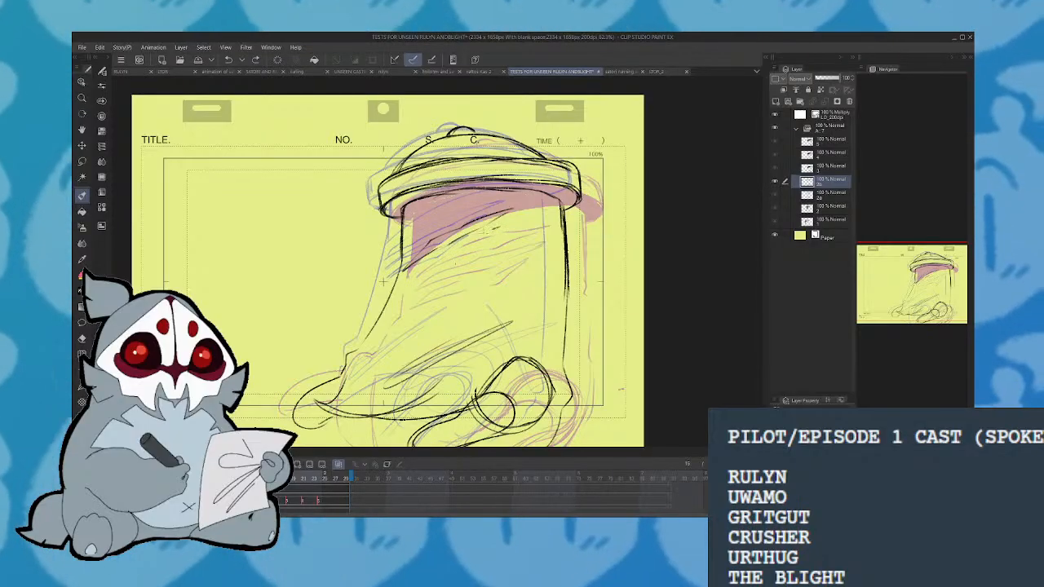
drag(407, 286, 508, 226)
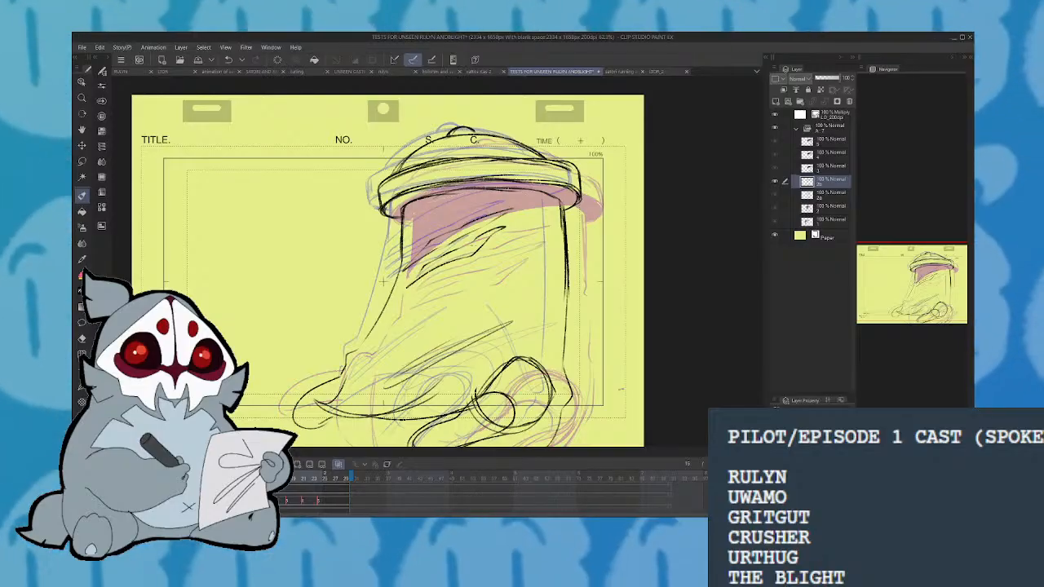
mouse_move(494, 251)
mouse_down()
mouse_move(435, 277)
mouse_move(412, 303)
mouse_move(495, 255)
mouse_up()
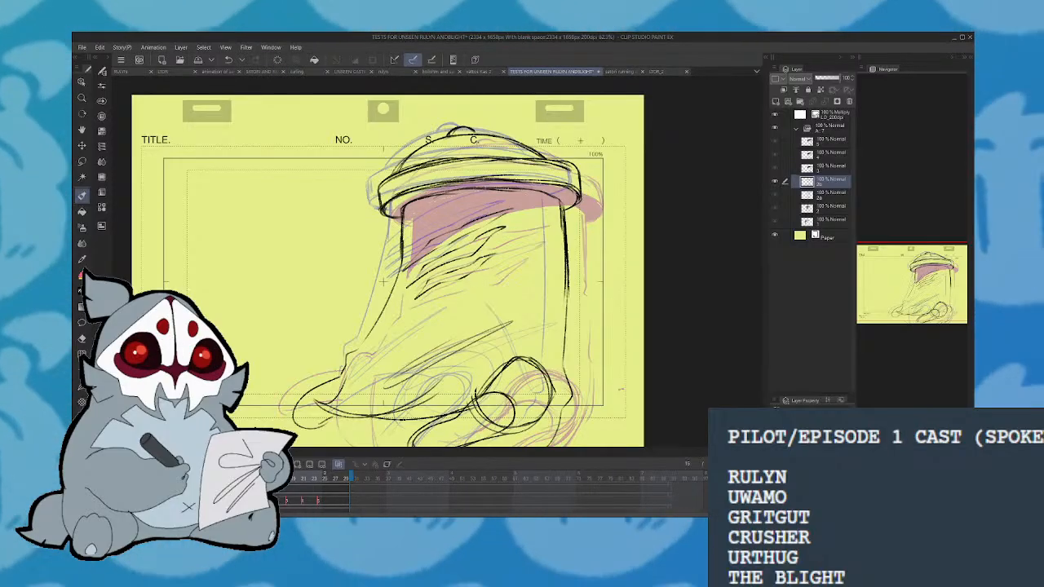
mouse_move(403, 209)
mouse_down()
mouse_move(402, 260)
mouse_move(520, 199)
mouse_move(486, 207)
mouse_up()
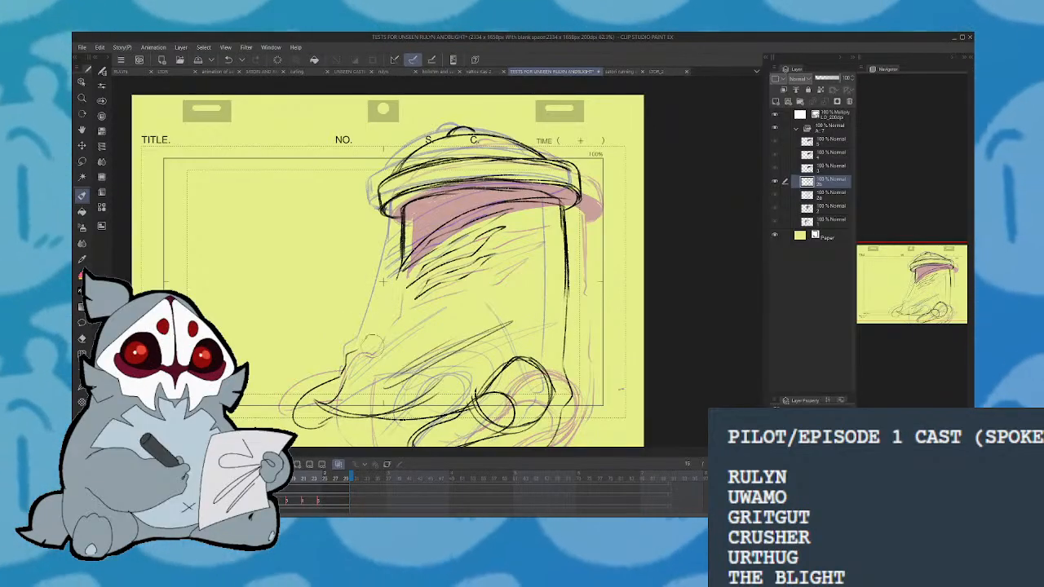
Refine the body's left contour with an uneven flare, thicken the right contour, and extend it down past the round limb
mouse_move(355, 349)
mouse_down()
mouse_move(381, 342)
mouse_move(397, 277)
mouse_move(391, 314)
mouse_up()
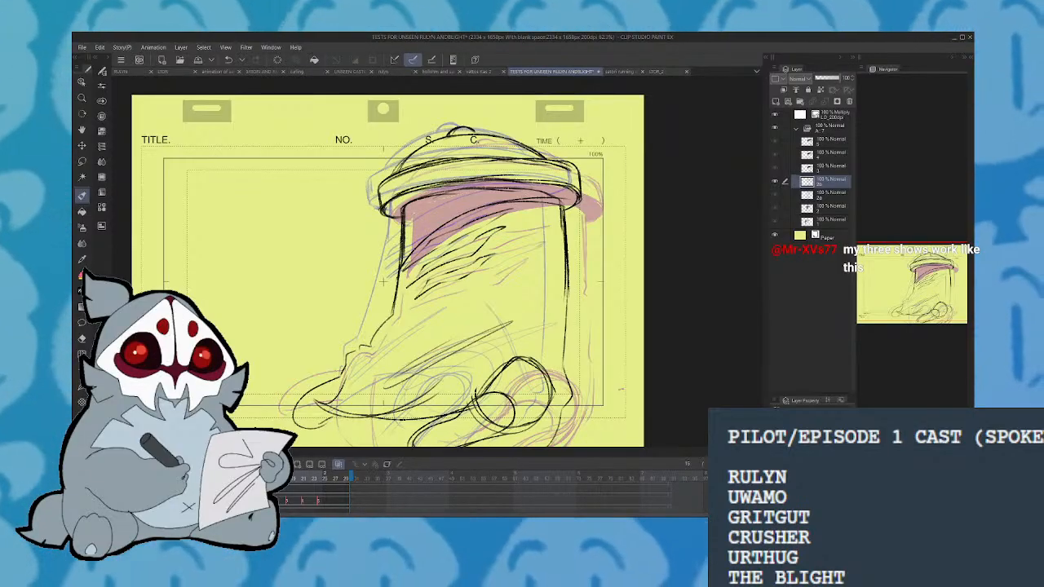
key(h)
key(h)
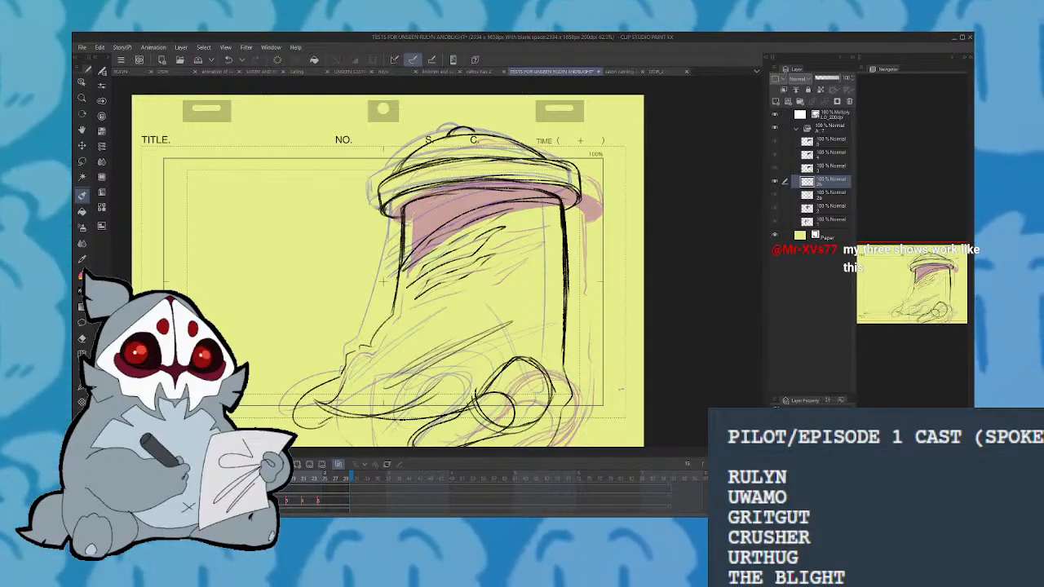
mouse_move(549, 405)
mouse_down()
mouse_move(544, 434)
mouse_move(503, 342)
mouse_move(478, 393)
mouse_up()
key(ctrl+z)
drag(505, 346, 489, 379)
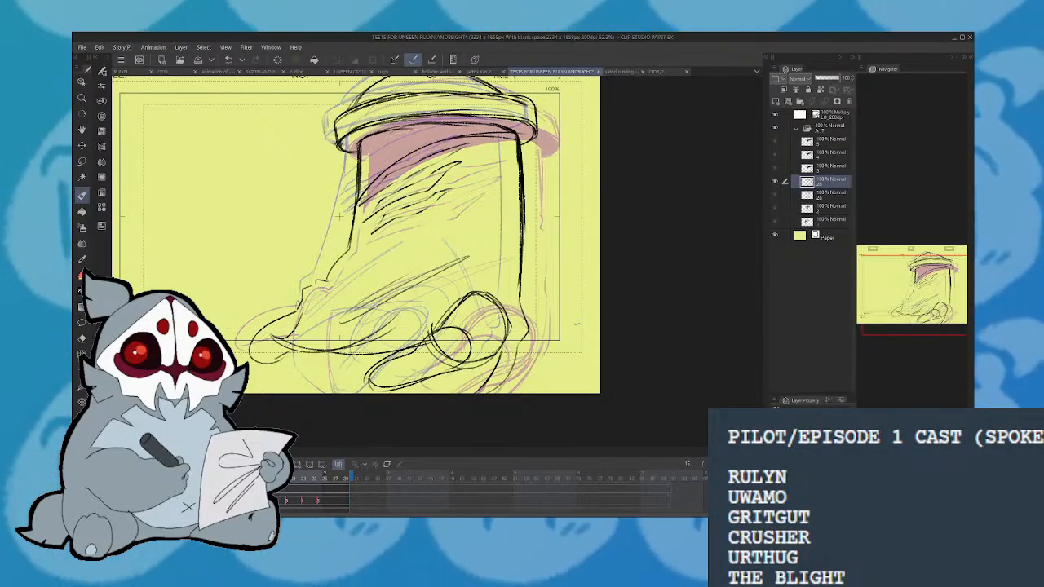
Mirror the canvas view, sketch the curved lower contour beside the pointed shape down to the page edge, and restore the view
drag(340, 216, 369, 189)
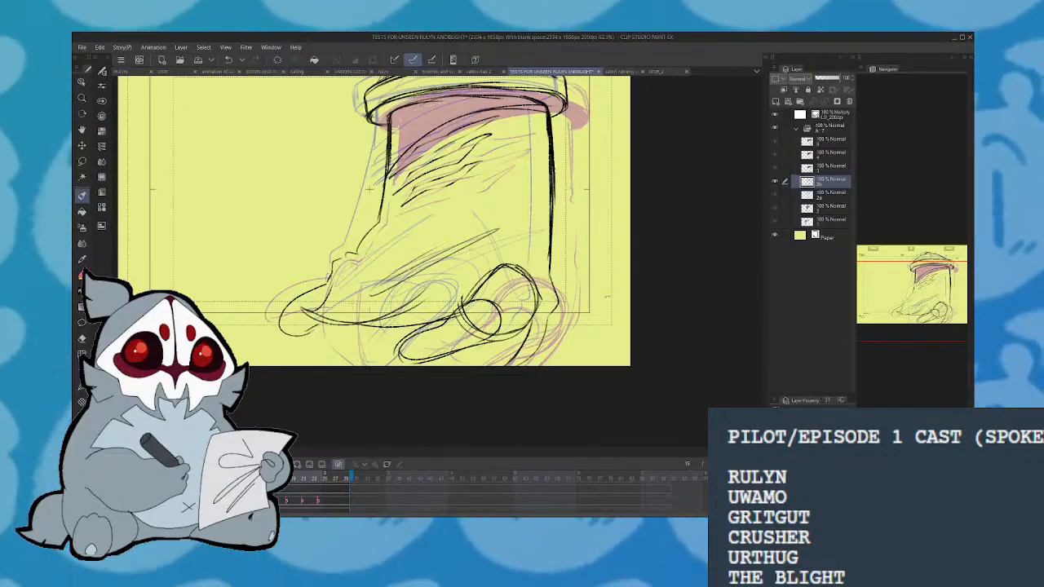
drag(370, 189, 504, 189)
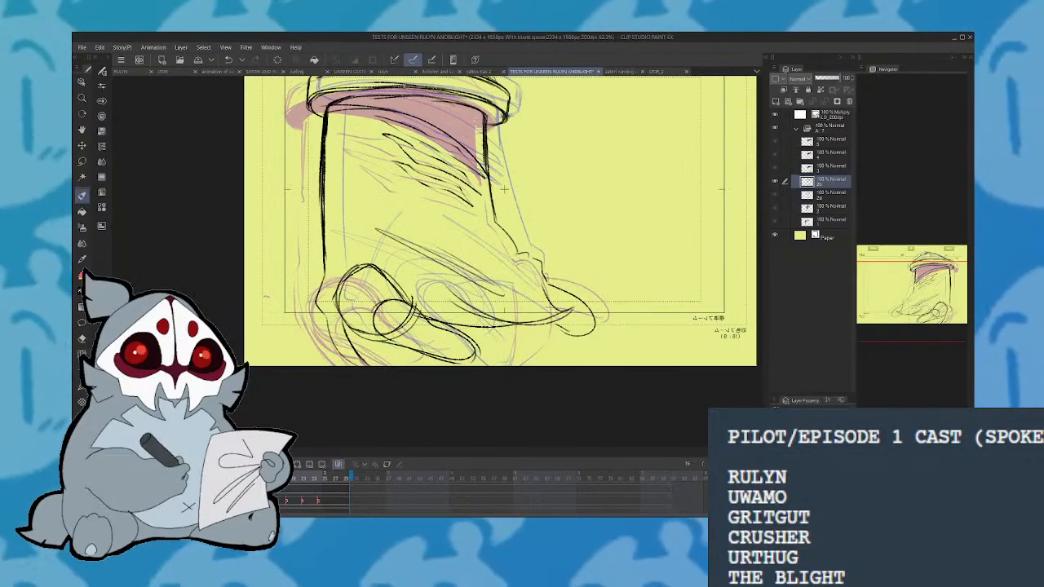
drag(521, 328, 514, 365)
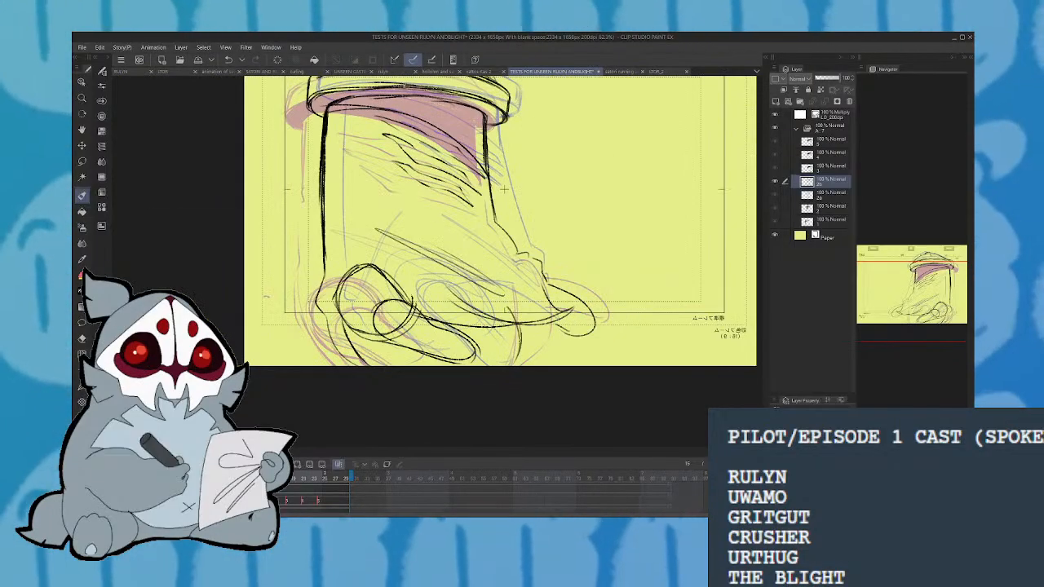
drag(509, 307, 506, 371)
key(ctrl+z)
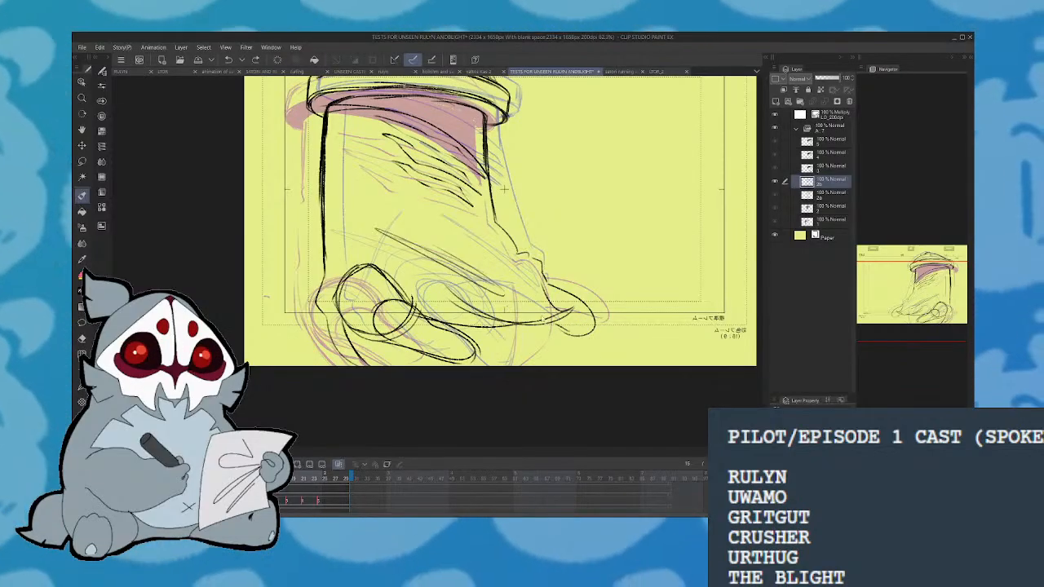
drag(509, 306, 505, 364)
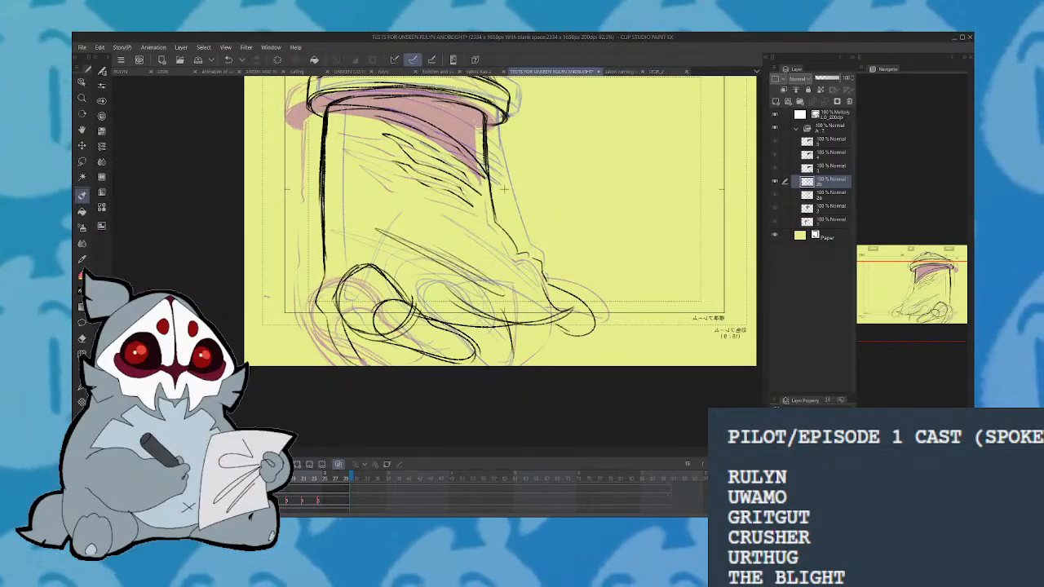
key(h)
Play back the animation to check the motion through the new in-between cel
scroll(370, 188, up, 4)
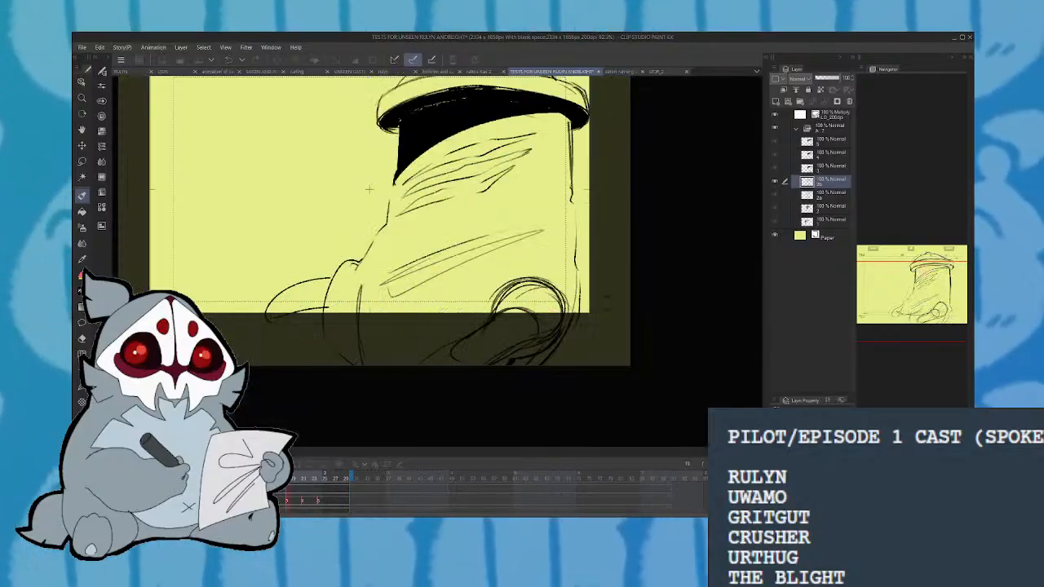
key(Return)
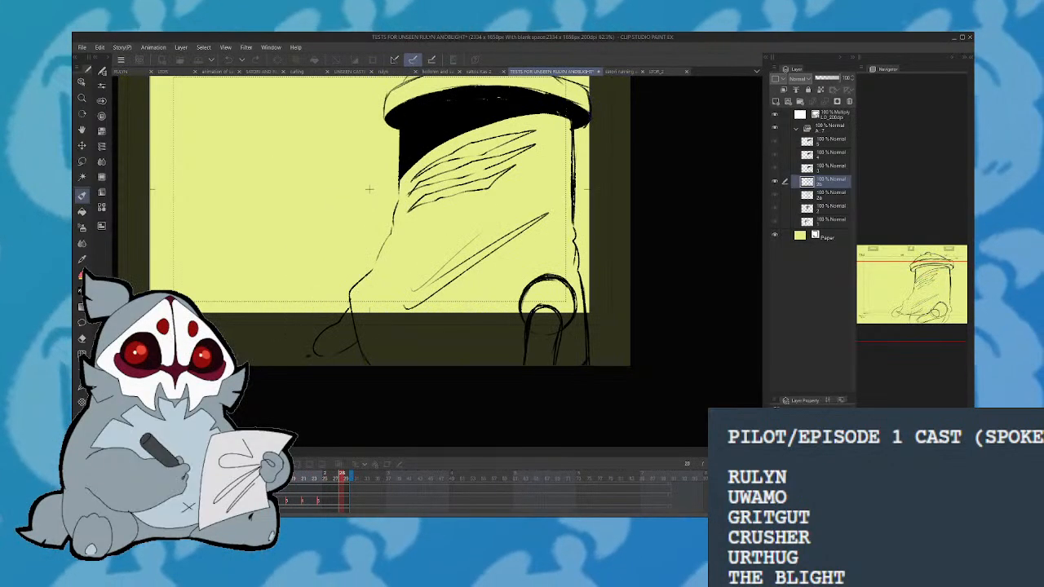
key(Return)
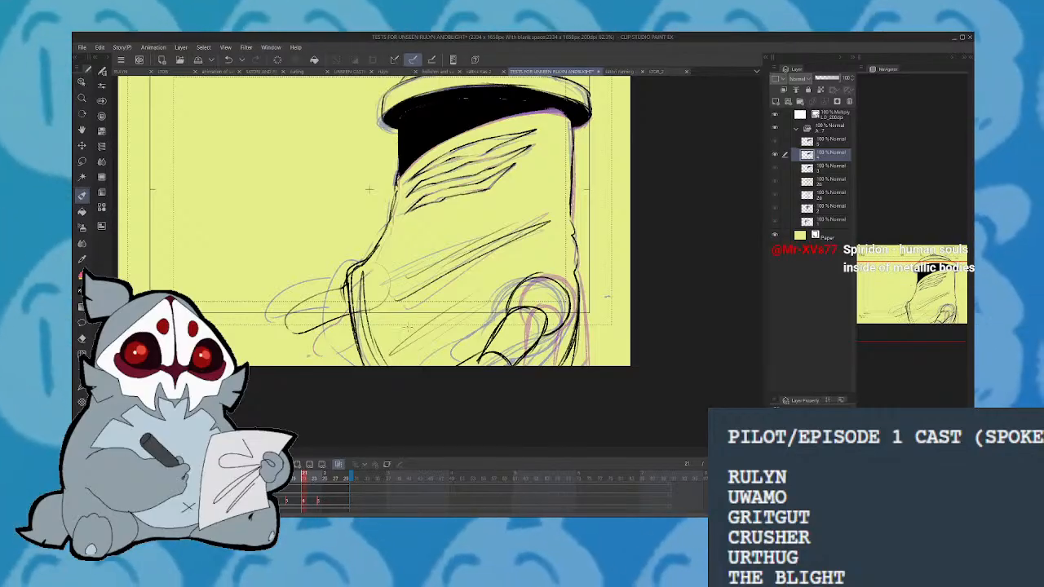
Start the body's left contour on new cel 6 over the onion skin, and undo the lowest stroke
click(316, 472)
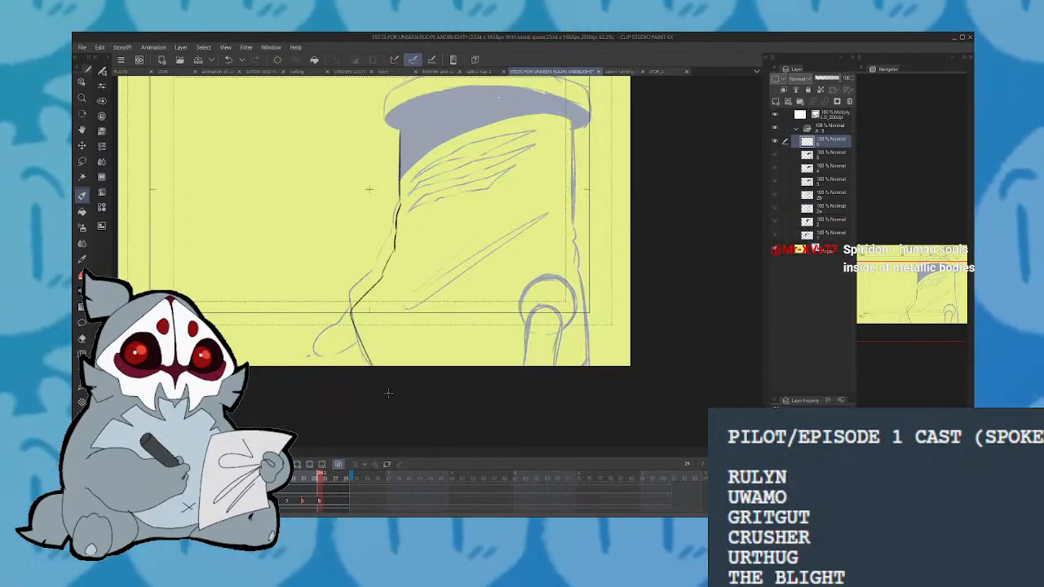
key(ctrl+z)
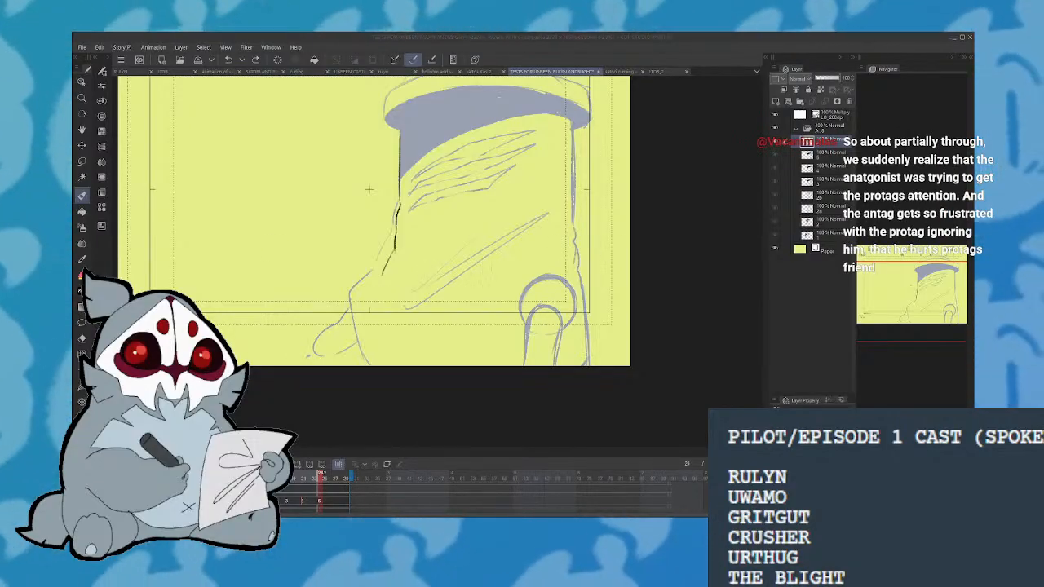
Undo the last timeline change and replay the animation to check the timing of the cels
click(474, 249)
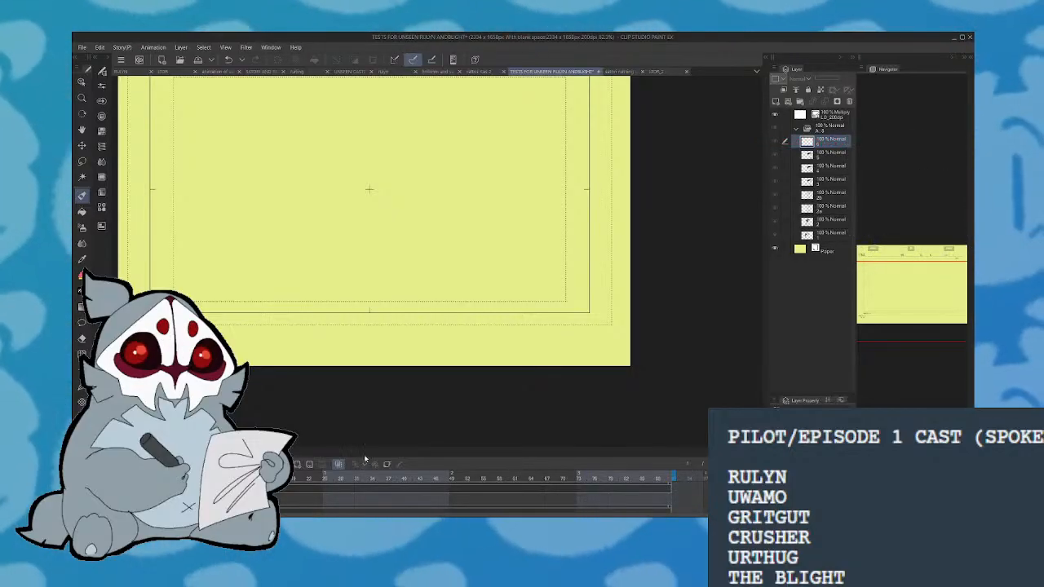
key(ctrl+z)
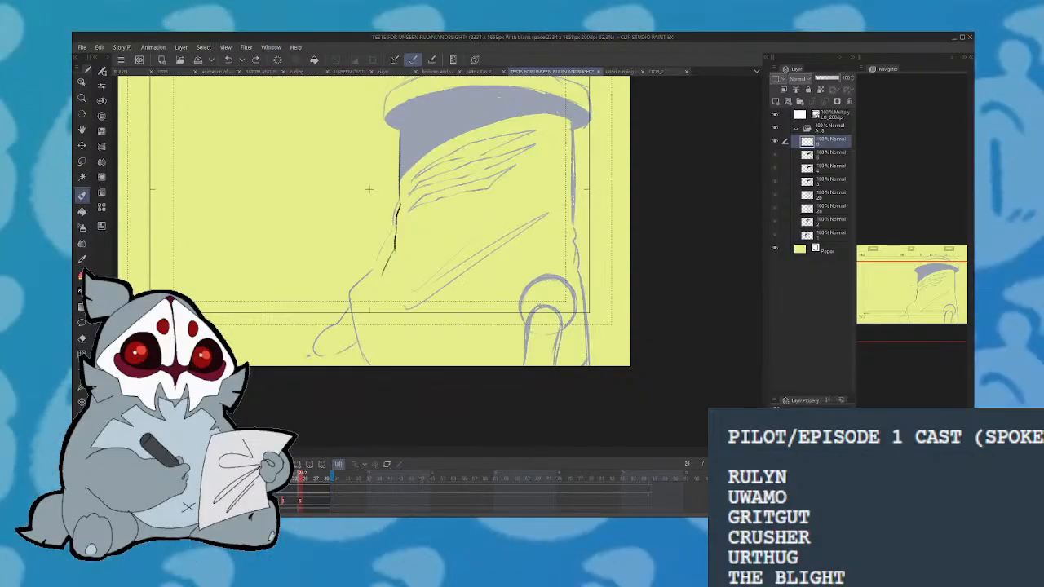
key(Right)
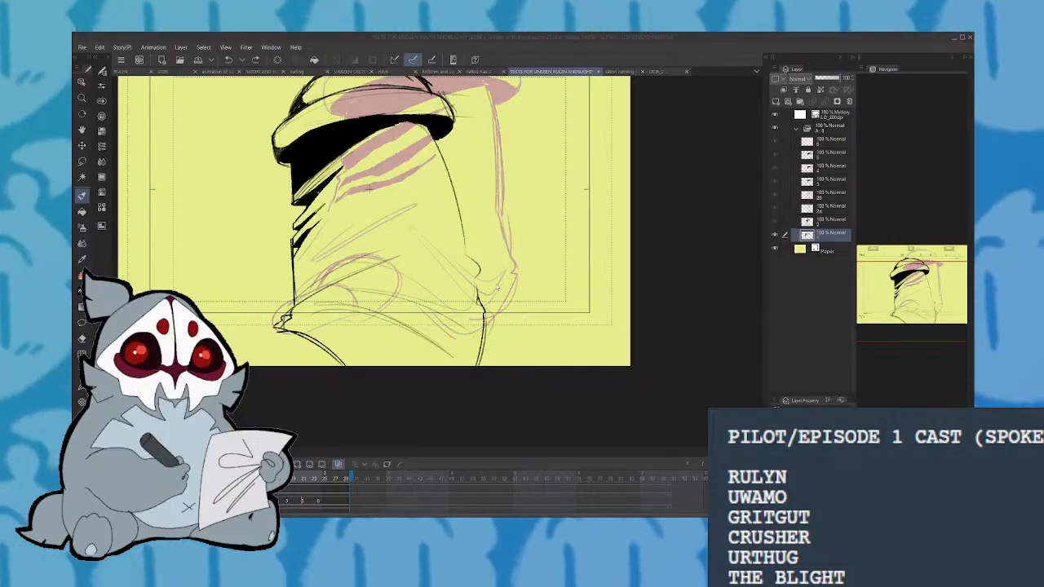
key(Return)
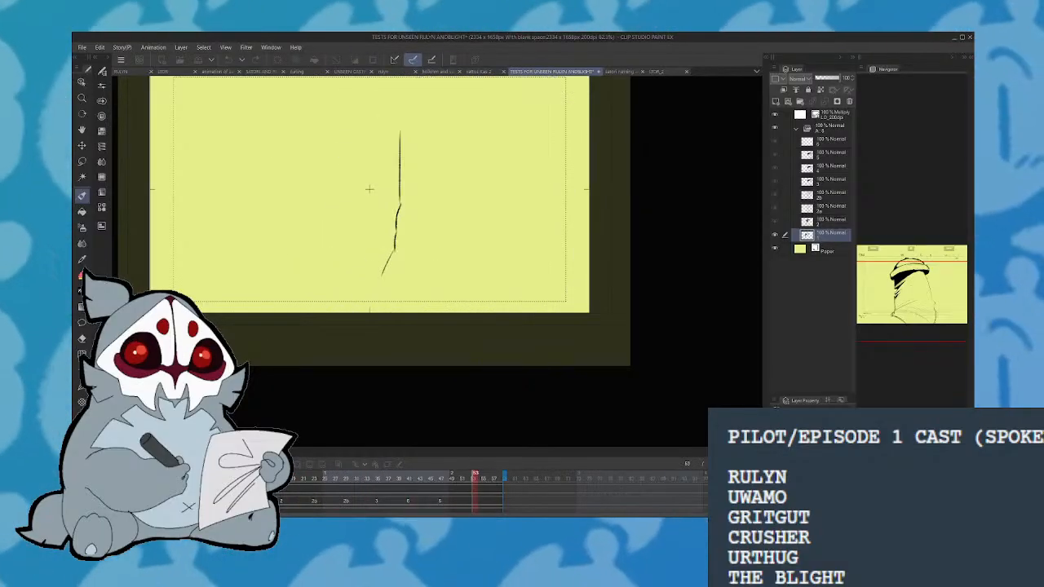
key(Return)
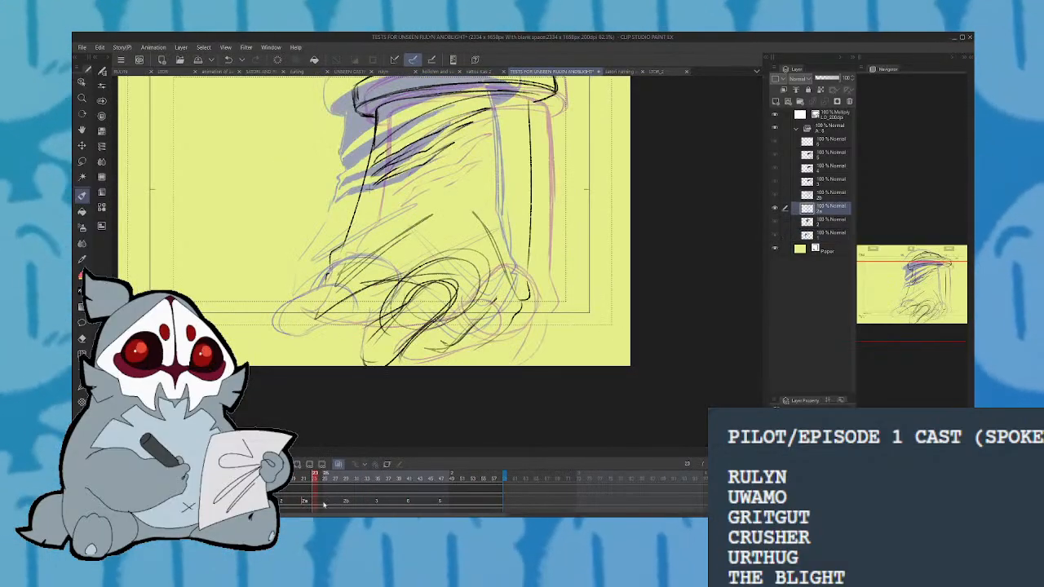
Move the in-between and following cels to earlier frames with even, tighter spacing, and play back the retimed animation
click(304, 502)
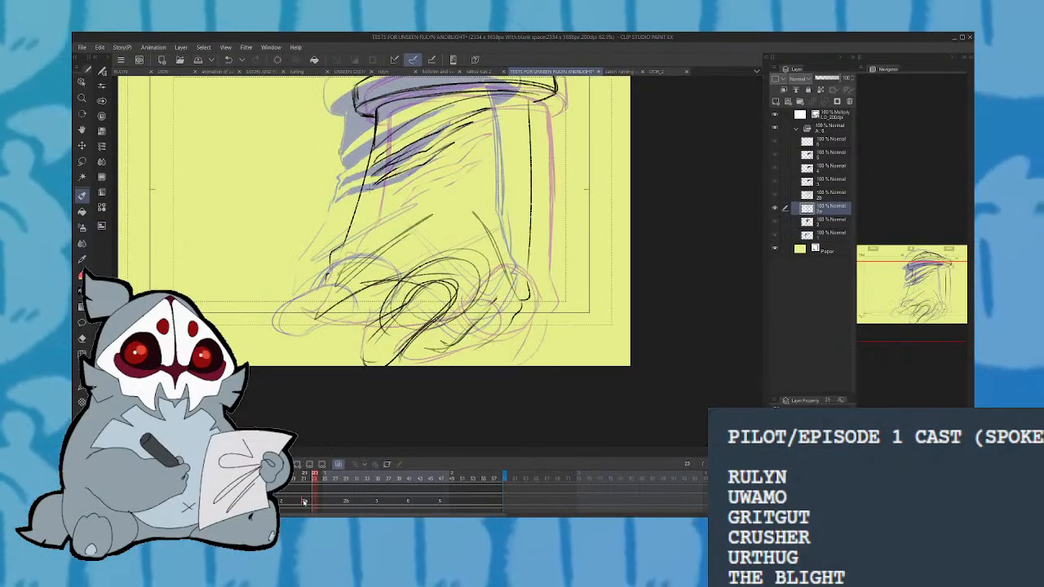
click(347, 502)
drag(376, 504, 333, 502)
drag(409, 504, 348, 504)
drag(442, 501, 368, 509)
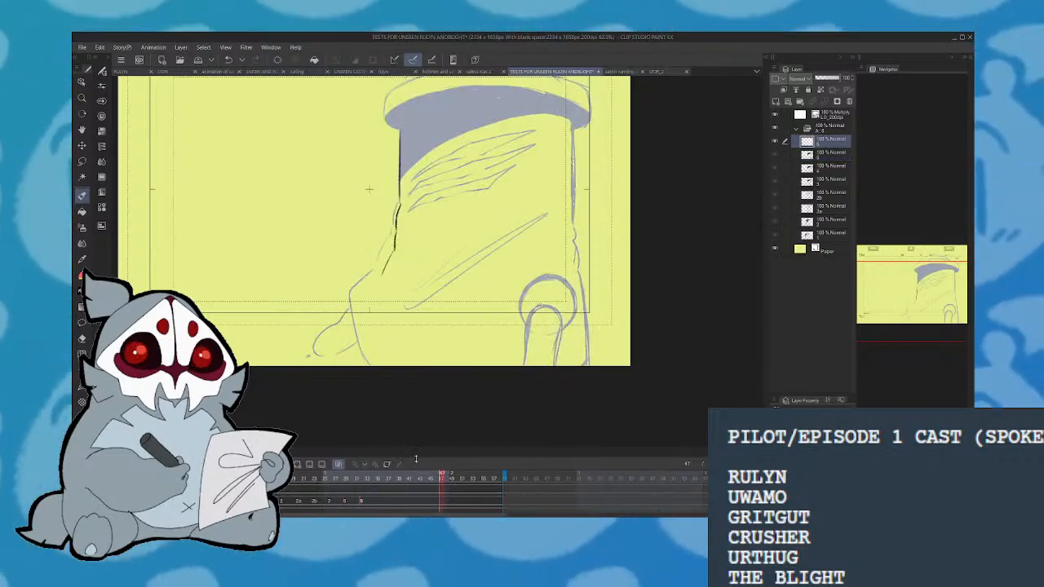
drag(410, 479, 204, 478)
click(238, 464)
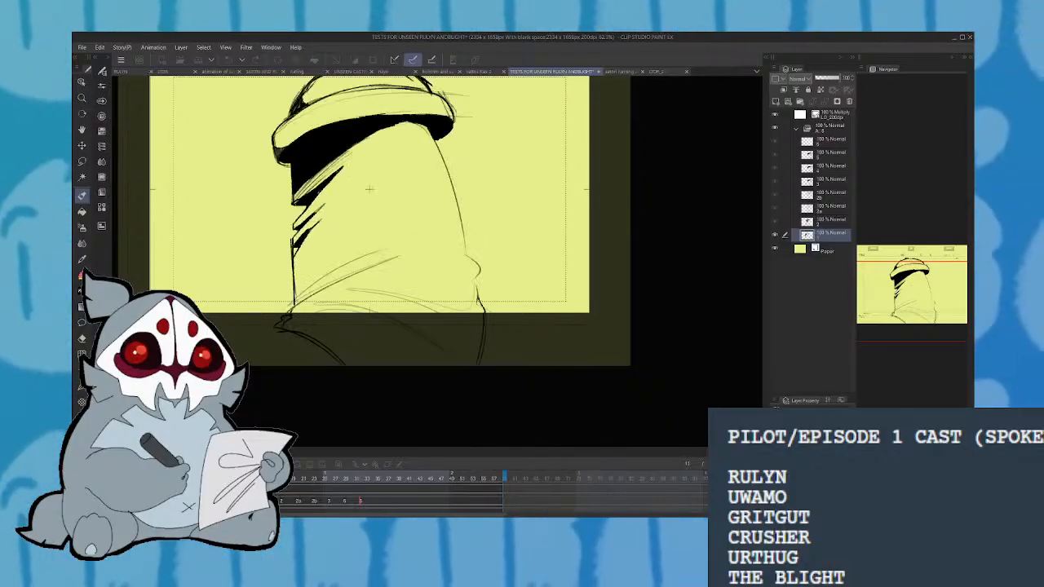
On cel 6, extend the left contour down to the page edge and draw the lower right contour with its bump and flare
click(367, 479)
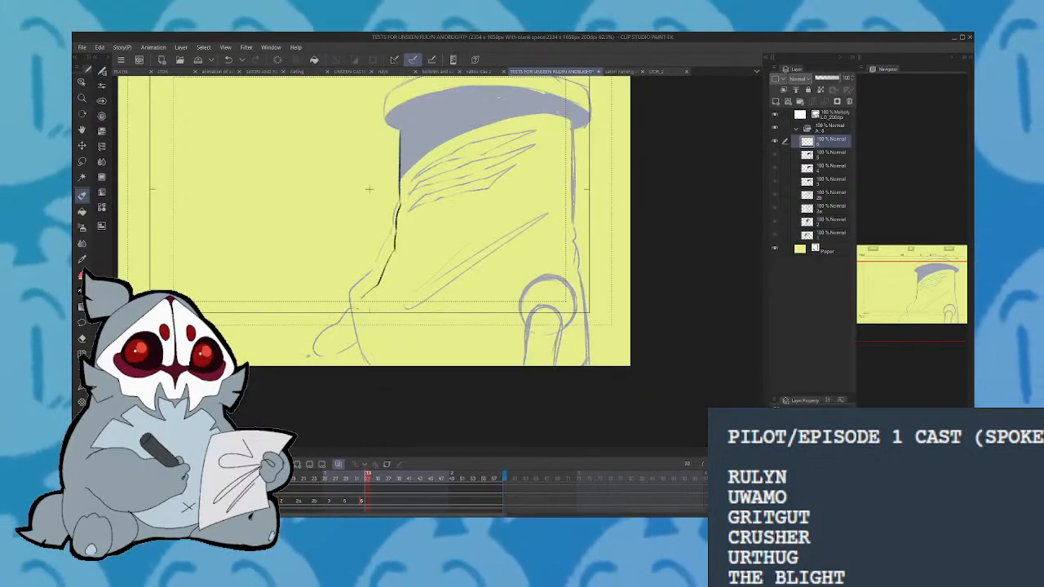
drag(382, 275, 352, 304)
key(ctrl+z)
drag(351, 304, 373, 385)
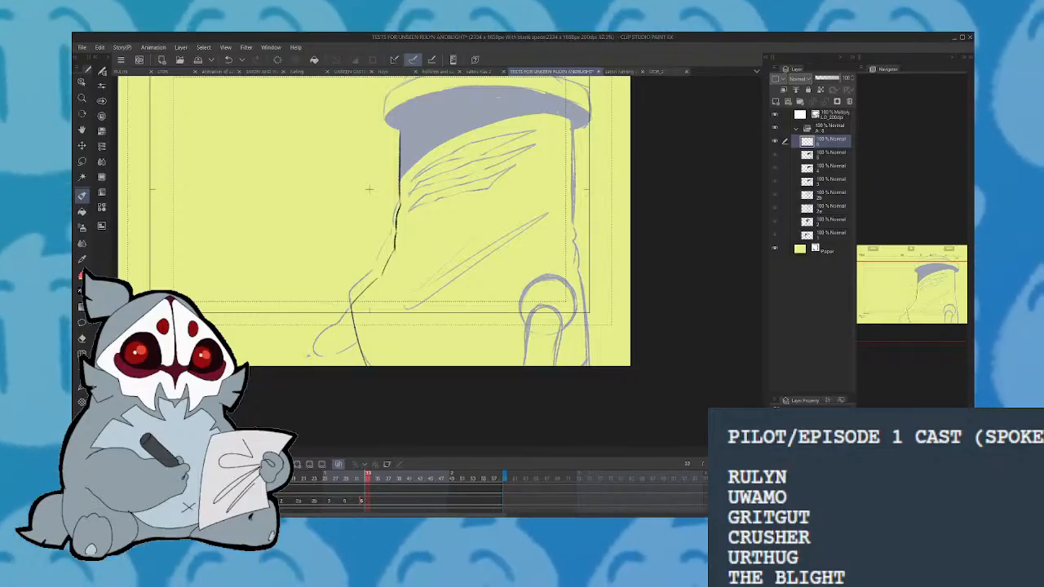
drag(575, 227, 589, 367)
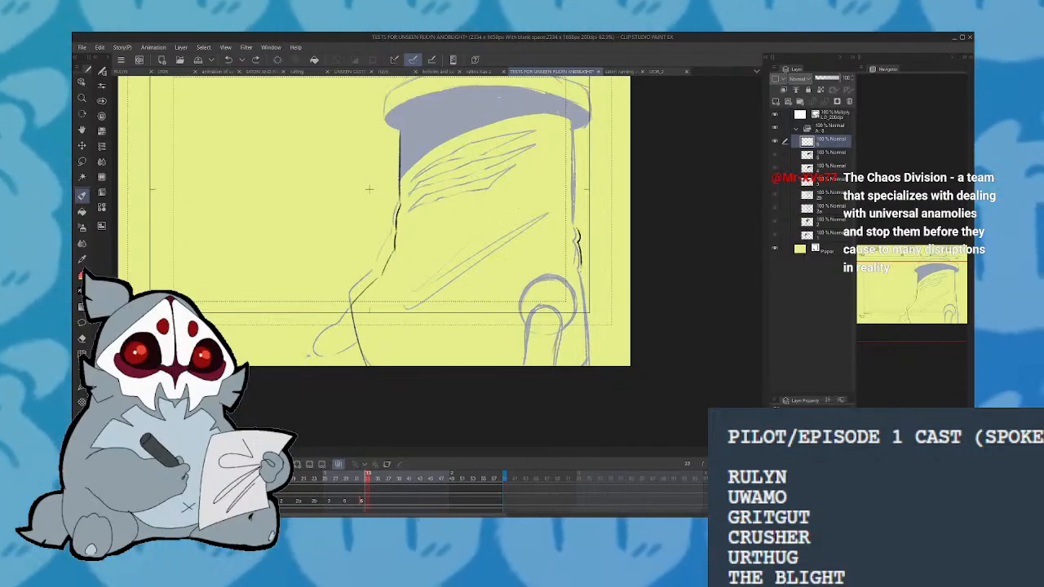
mouse_move(580, 269)
mouse_down()
mouse_move(601, 347)
mouse_move(585, 371)
mouse_move(586, 304)
mouse_up()
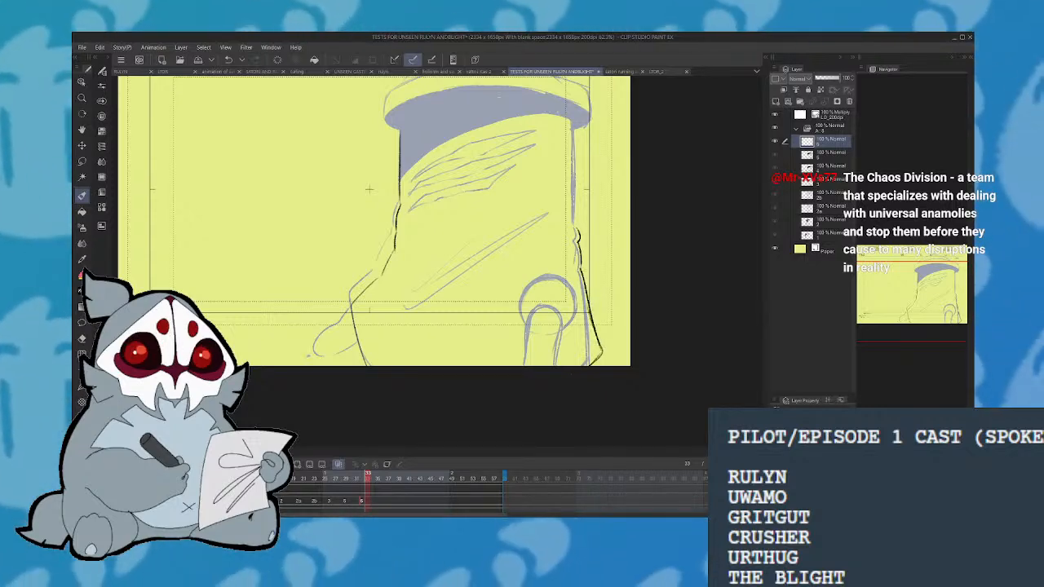
Trace the rounded limb and the circular form around its upper end at the body's lower right
mouse_move(537, 336)
mouse_down()
mouse_move(525, 302)
mouse_move(576, 295)
mouse_move(557, 350)
mouse_move(529, 326)
mouse_move(550, 307)
mouse_move(562, 321)
mouse_move(558, 360)
mouse_up()
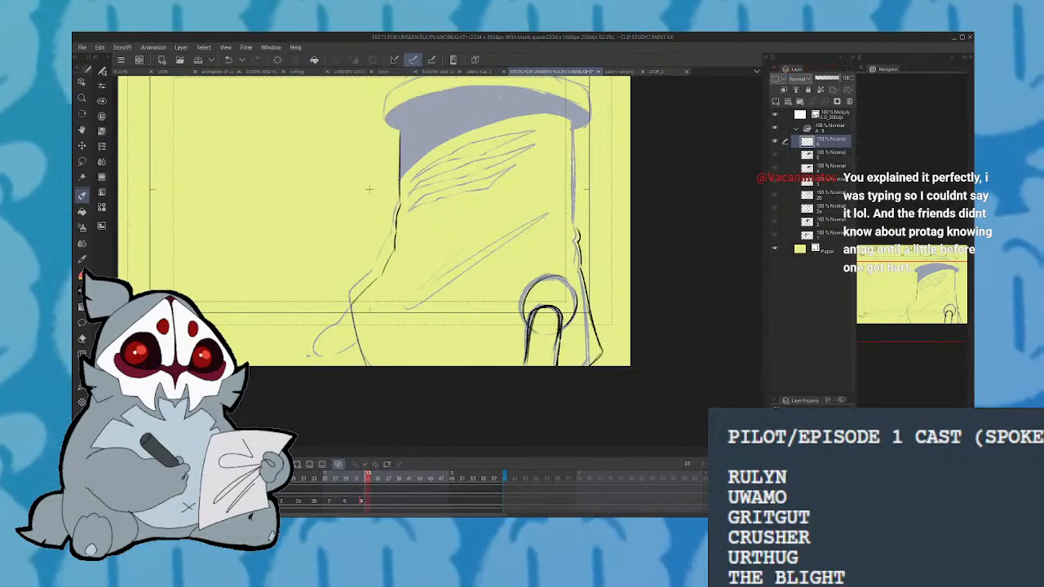
mouse_move(554, 276)
mouse_down()
mouse_move(528, 289)
mouse_move(529, 328)
mouse_up()
mouse_move(527, 290)
mouse_down()
mouse_move(573, 286)
mouse_move(560, 335)
mouse_move(577, 300)
mouse_up()
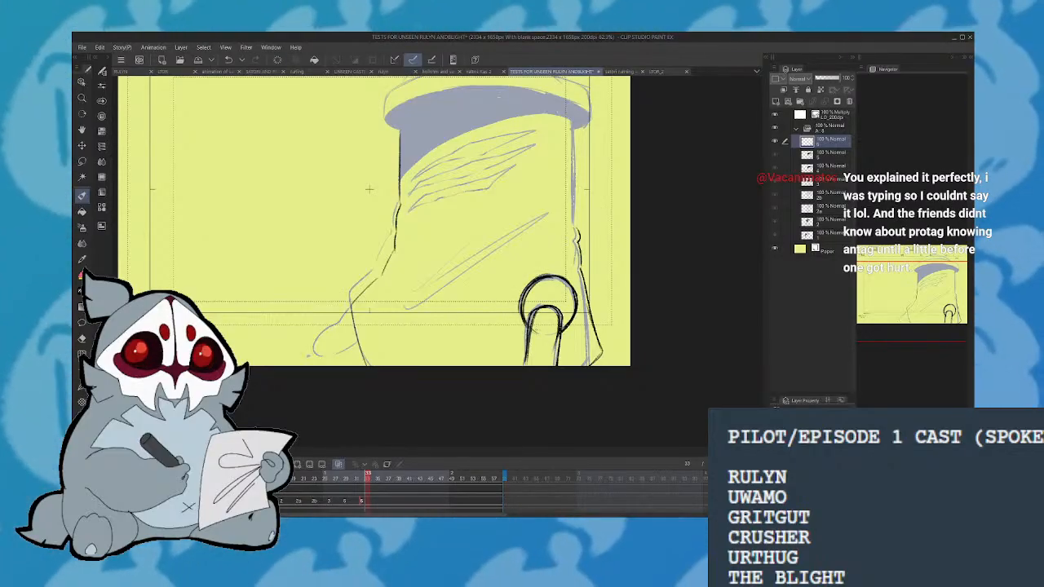
On cel 6, trace the long diagonal crease across the lower body and its short inner fold line
drag(404, 310, 535, 222)
mouse_move(466, 259)
mouse_down()
mouse_move(552, 211)
mouse_move(427, 290)
mouse_up()
drag(470, 248, 414, 299)
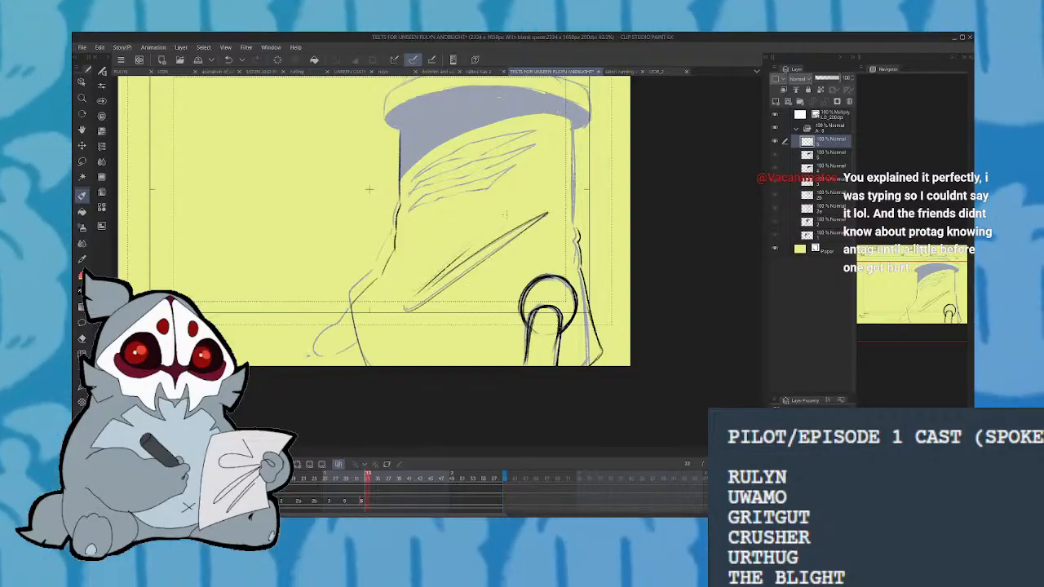
Trace the start of the lobe at the body's lower left and the long right contour up to the hat brim
drag(352, 308, 320, 354)
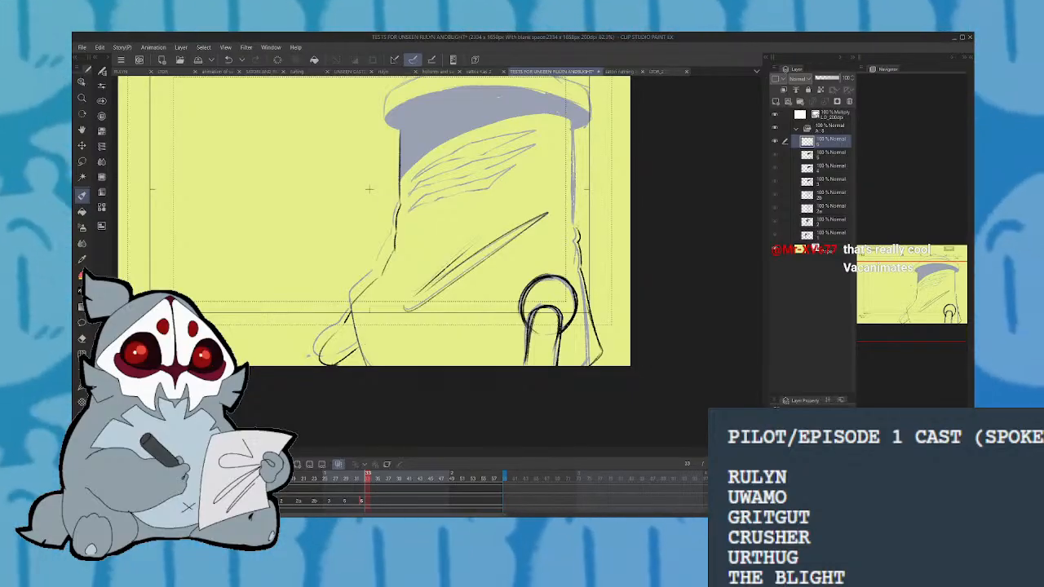
mouse_move(577, 222)
mouse_down()
mouse_move(575, 246)
mouse_move(573, 124)
mouse_up()
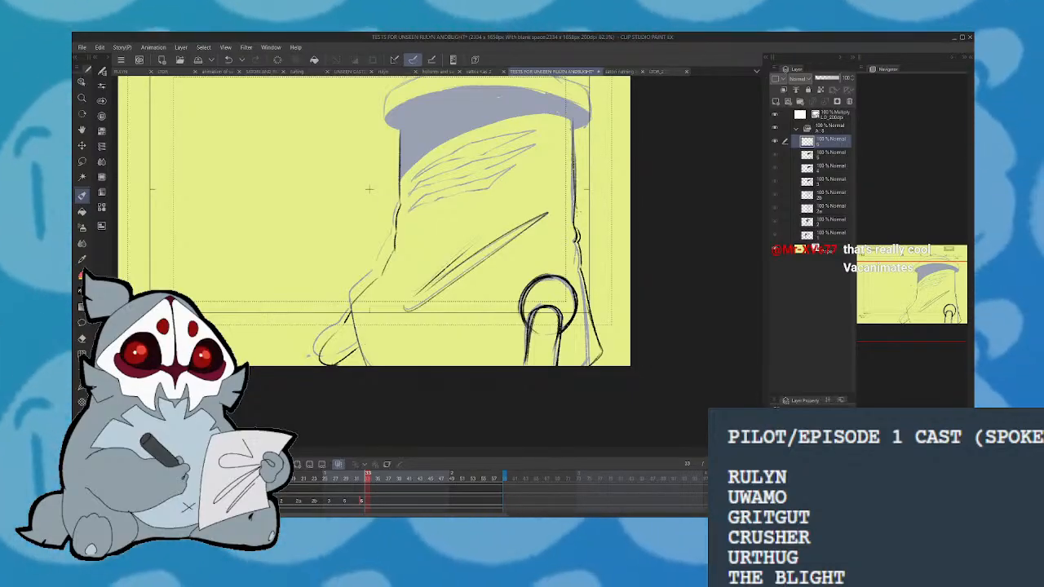
drag(576, 199, 573, 128)
Trace the hat brim's lower and upper edges and add the curved underside lines just below it
scroll(373, 245, up, 2)
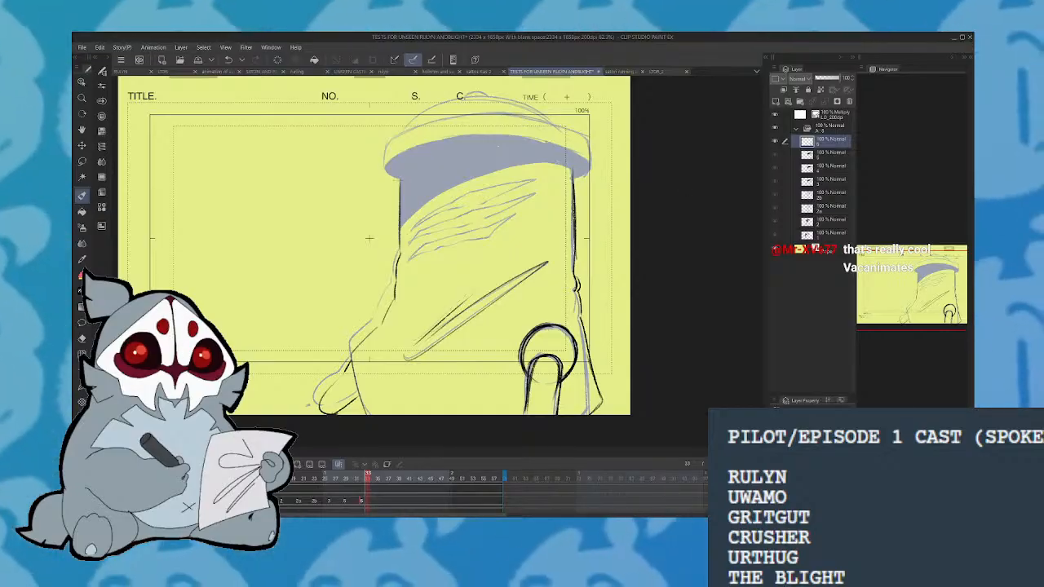
mouse_move(385, 174)
mouse_down()
mouse_move(403, 151)
mouse_move(467, 137)
mouse_move(532, 137)
mouse_move(588, 163)
mouse_up()
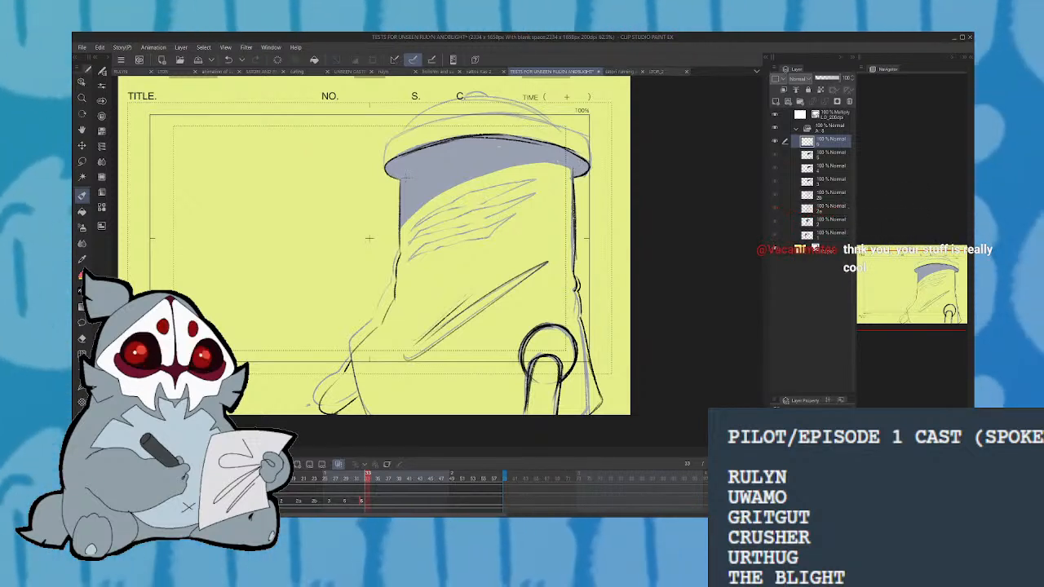
drag(400, 170, 499, 146)
drag(431, 146, 534, 142)
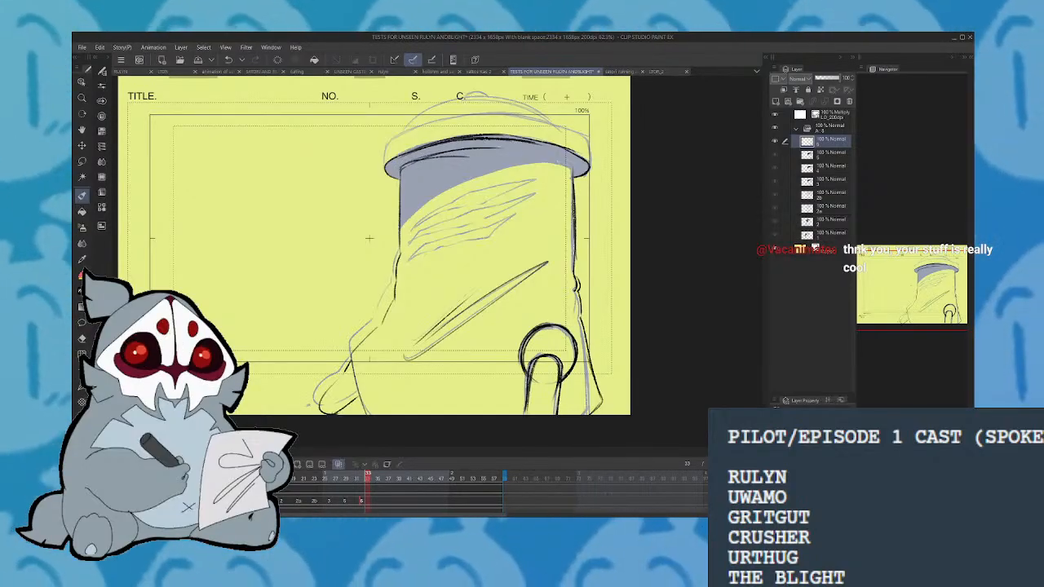
drag(464, 140, 567, 150)
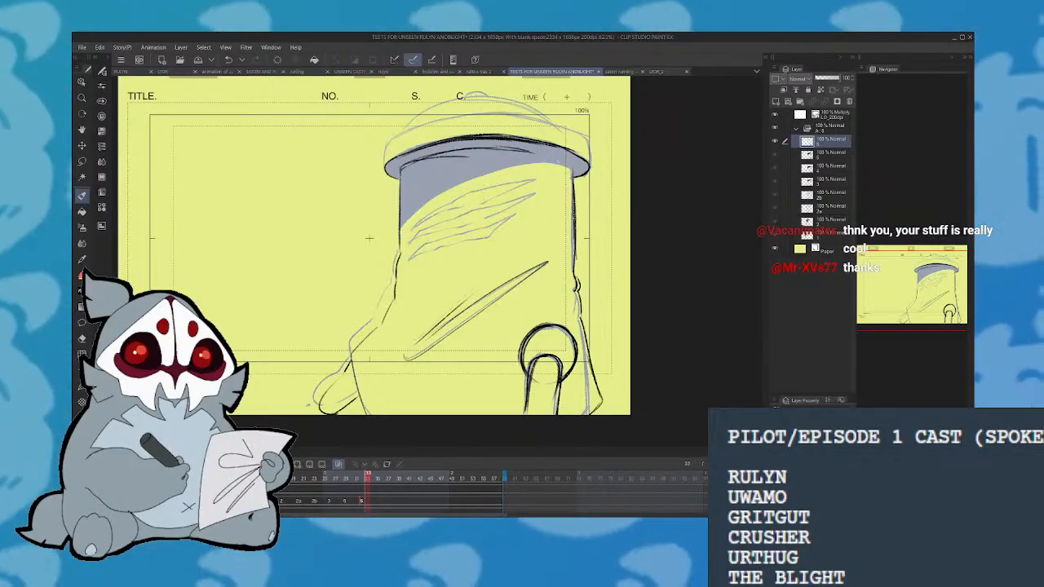
mouse_move(527, 152)
mouse_down()
mouse_move(568, 164)
mouse_move(570, 178)
mouse_up()
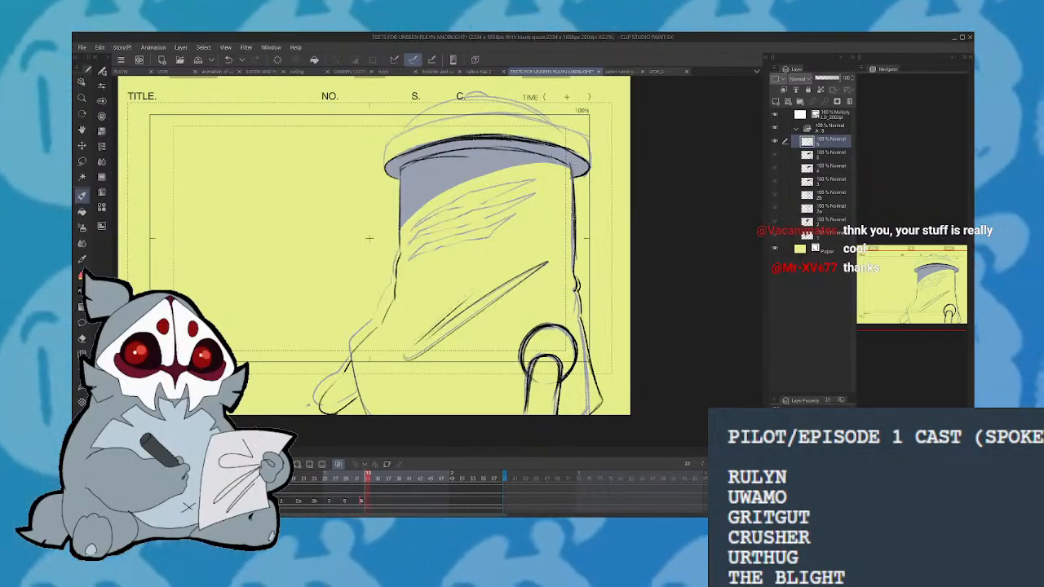
mouse_move(391, 142)
mouse_down()
mouse_move(386, 167)
mouse_move(461, 116)
mouse_move(509, 115)
mouse_move(548, 120)
mouse_move(589, 165)
mouse_up()
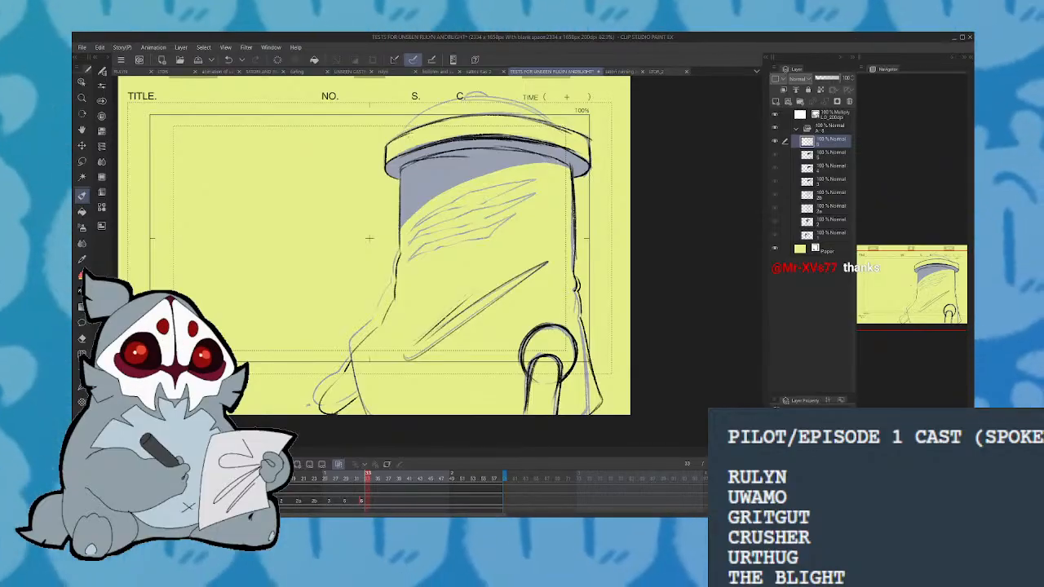
mouse_move(399, 135)
mouse_down()
mouse_move(428, 112)
mouse_move(516, 97)
mouse_move(556, 119)
mouse_up()
mouse_move(499, 96)
mouse_down()
mouse_move(522, 100)
mouse_move(497, 93)
mouse_up()
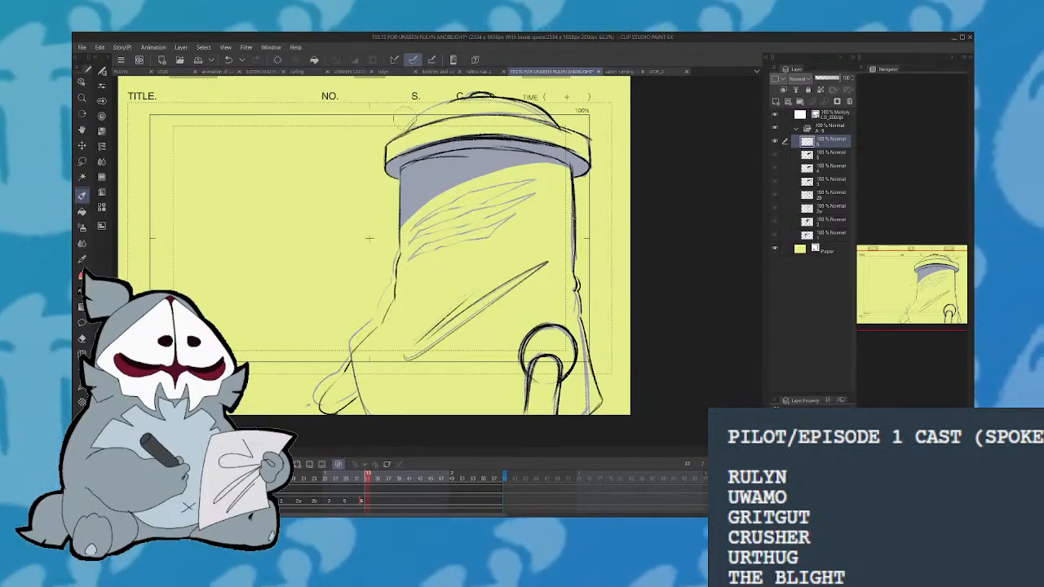
key(ctrl+z)
key(ctrl+z)
key(ctrl+z)
key(ctrl+z)
key(ctrl+z)
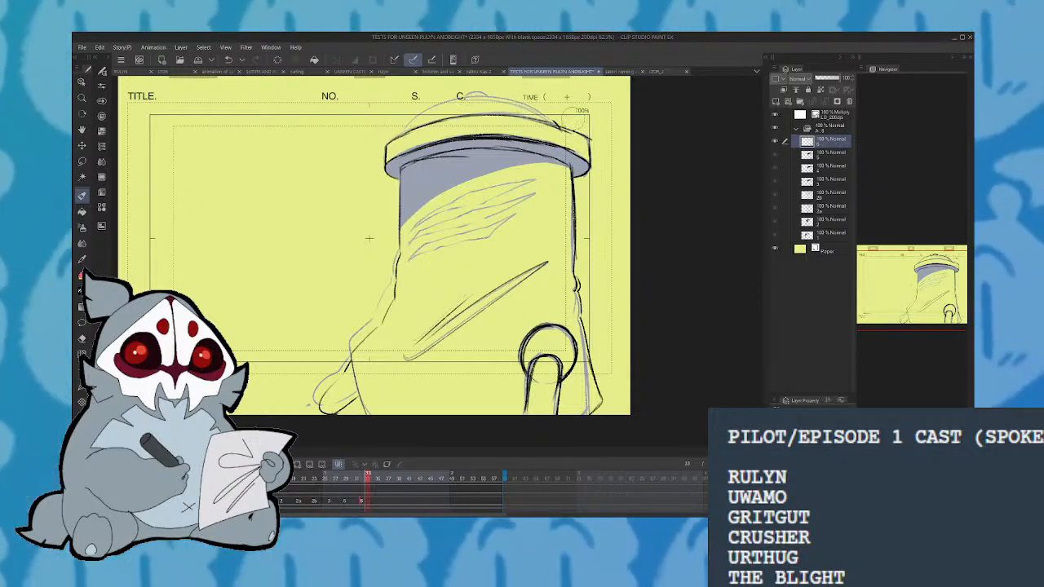
Draw the hat's domed crown above the brim, with the small knob on top
mouse_move(404, 137)
mouse_down()
mouse_move(411, 122)
mouse_move(520, 97)
mouse_move(551, 116)
mouse_up()
key(ctrl+z)
mouse_move(403, 130)
mouse_down()
mouse_move(477, 98)
mouse_move(521, 101)
mouse_move(551, 124)
mouse_move(460, 101)
mouse_move(416, 119)
mouse_move(492, 95)
mouse_up()
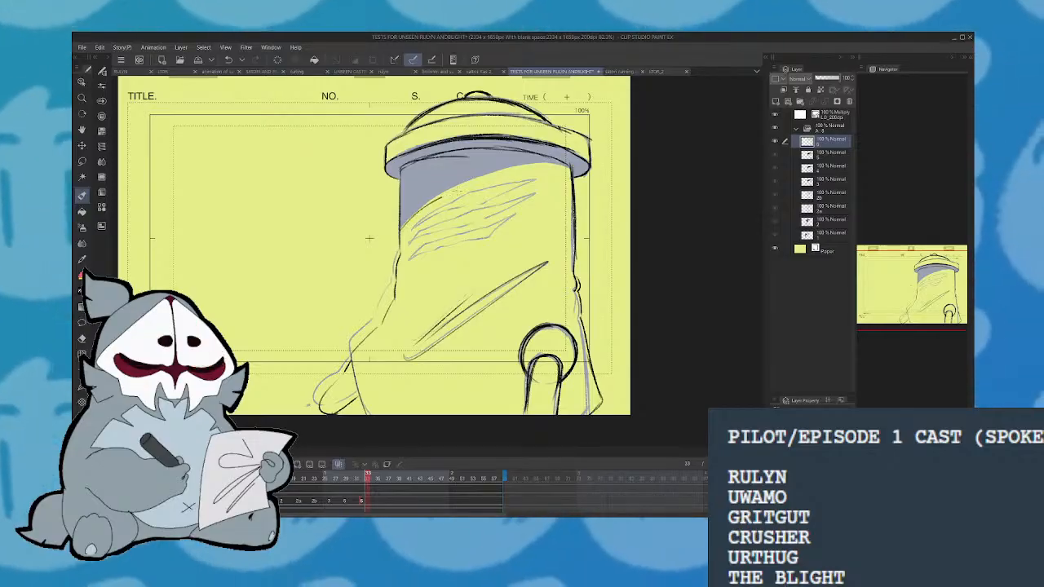
Trace the curved lower edge of the shaded area beneath the hat, from the right contour to the left one
drag(519, 173, 553, 169)
click(228, 61)
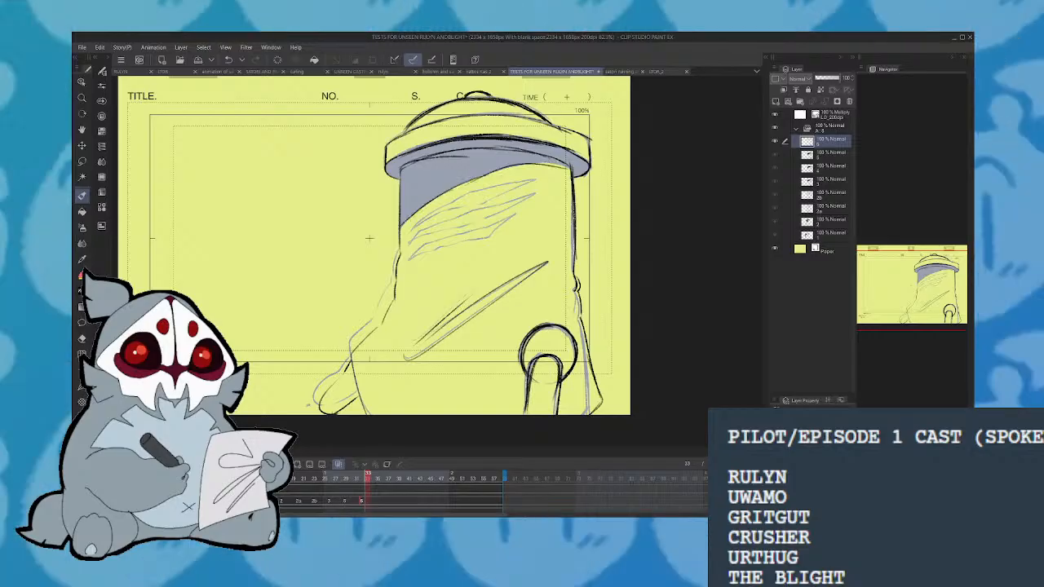
drag(400, 230, 422, 210)
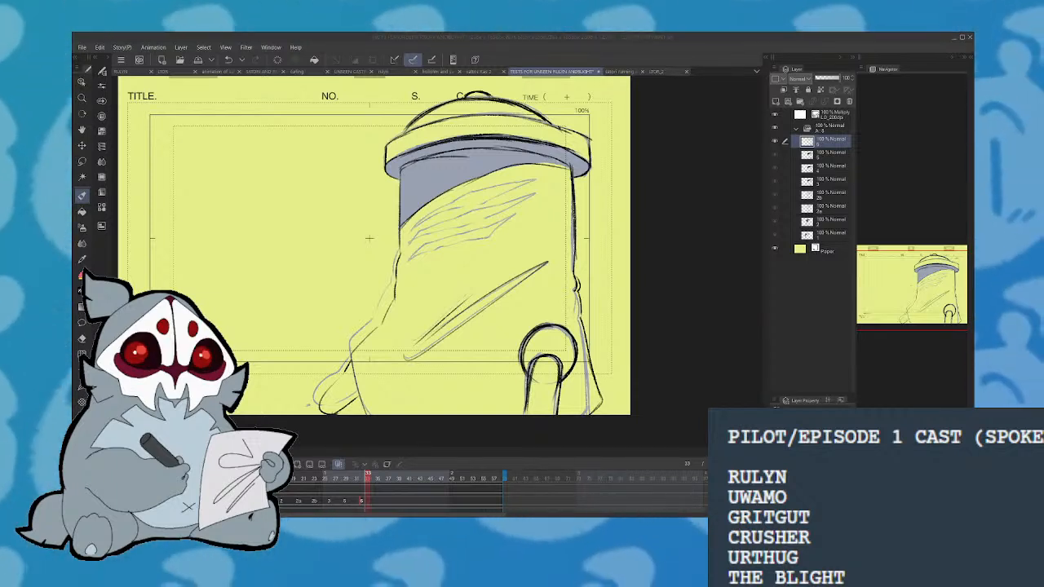
Draw the left contour's bumps and continue it through the lower-left corner down to the page edge
click(672, 506)
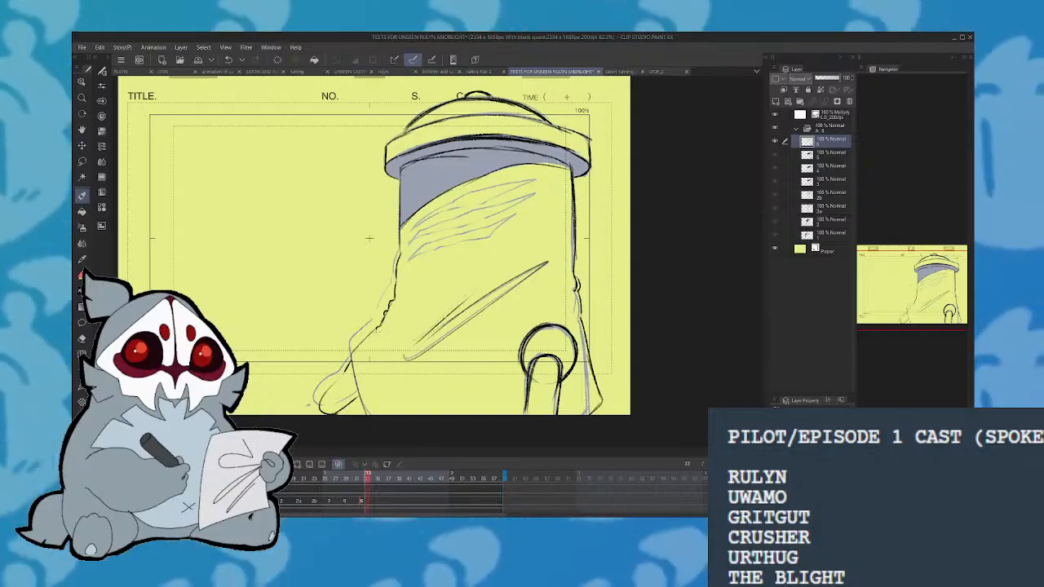
mouse_move(379, 329)
mouse_down()
mouse_move(350, 358)
mouse_move(369, 412)
mouse_up()
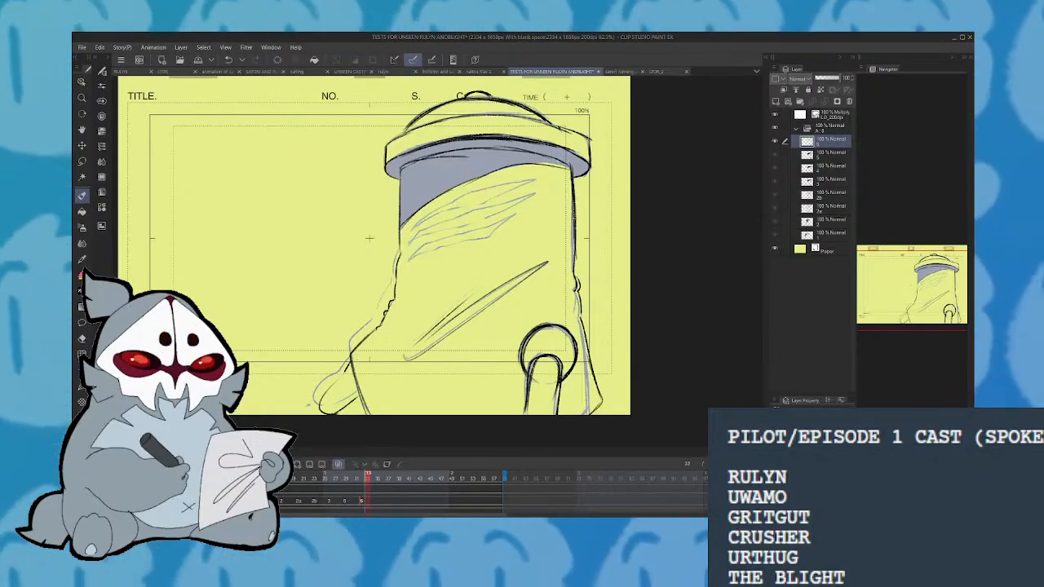
drag(374, 331, 354, 351)
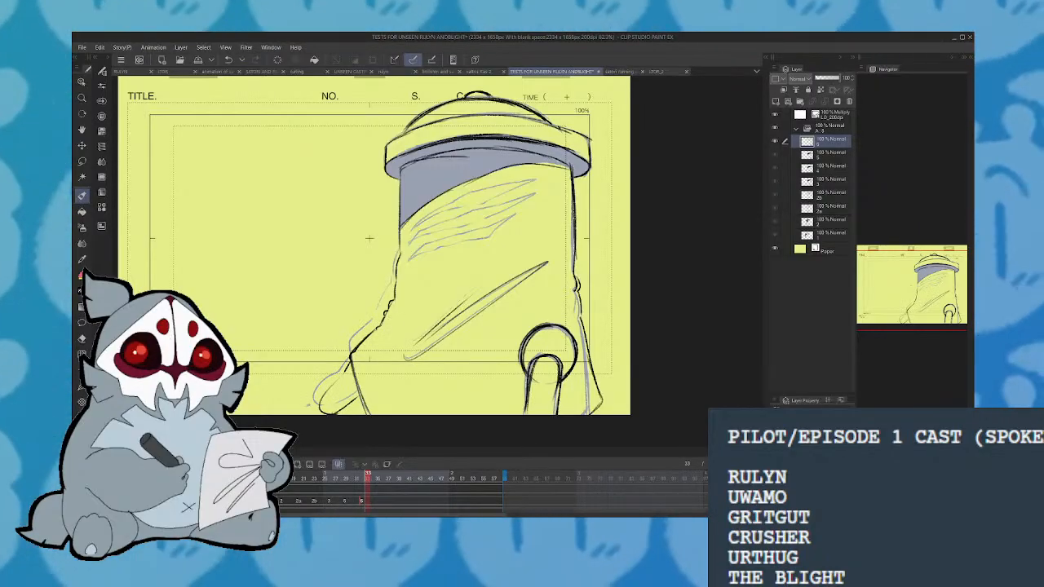
key(h)
drag(339, 181, 390, 207)
mouse_move(468, 234)
mouse_down()
mouse_move(405, 199)
mouse_move(336, 181)
mouse_up()
mouse_move(385, 223)
mouse_down()
mouse_move(342, 198)
mouse_move(470, 254)
mouse_move(412, 218)
mouse_up()
drag(354, 203, 341, 197)
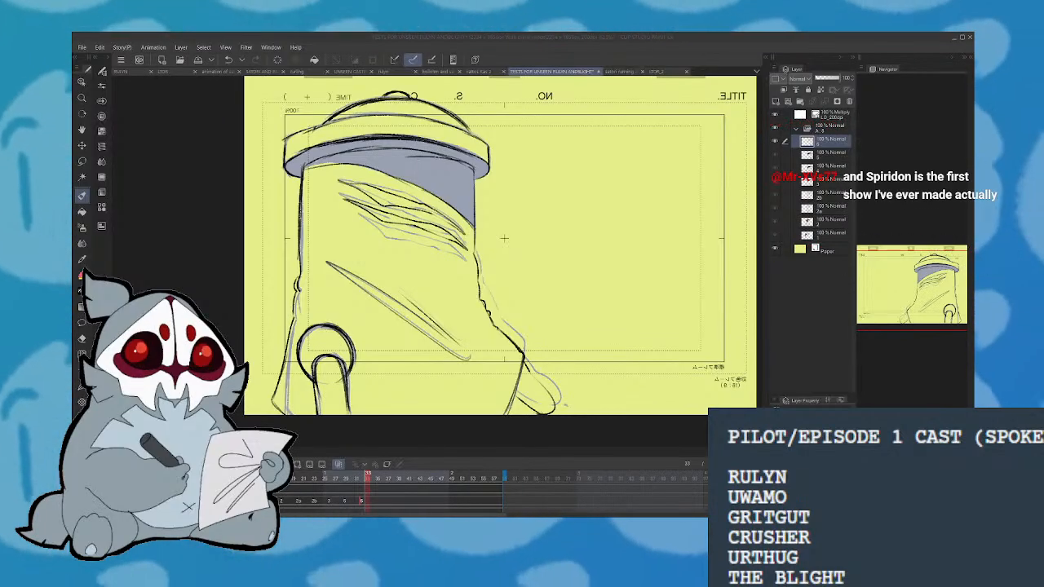
key(h)
key(ctrl+z)
key(ctrl+z)
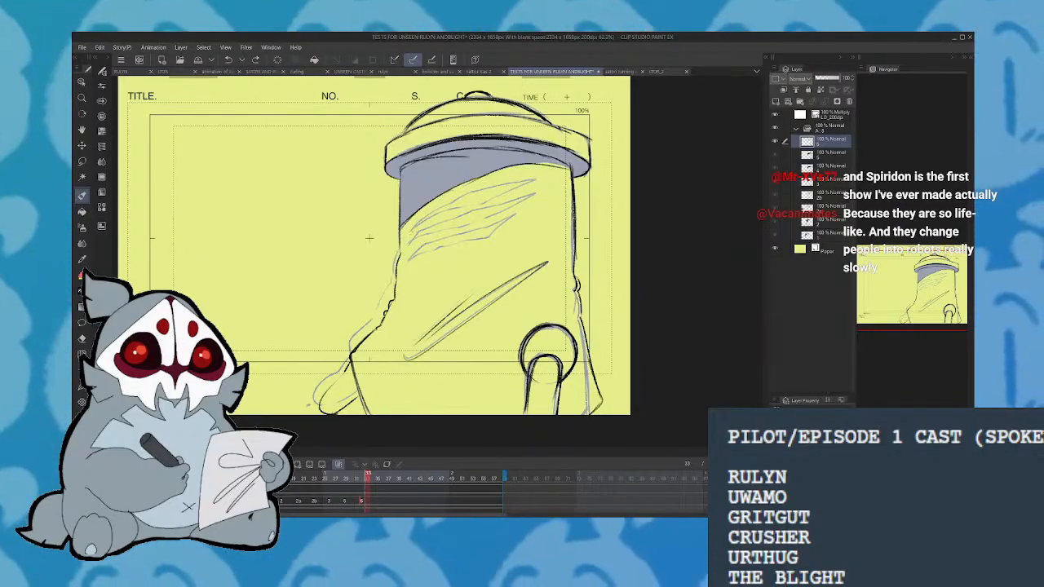
Trace the layered jagged folds on the upper body below the shaded area
mouse_move(461, 202)
mouse_down()
mouse_move(534, 176)
mouse_move(492, 201)
mouse_up()
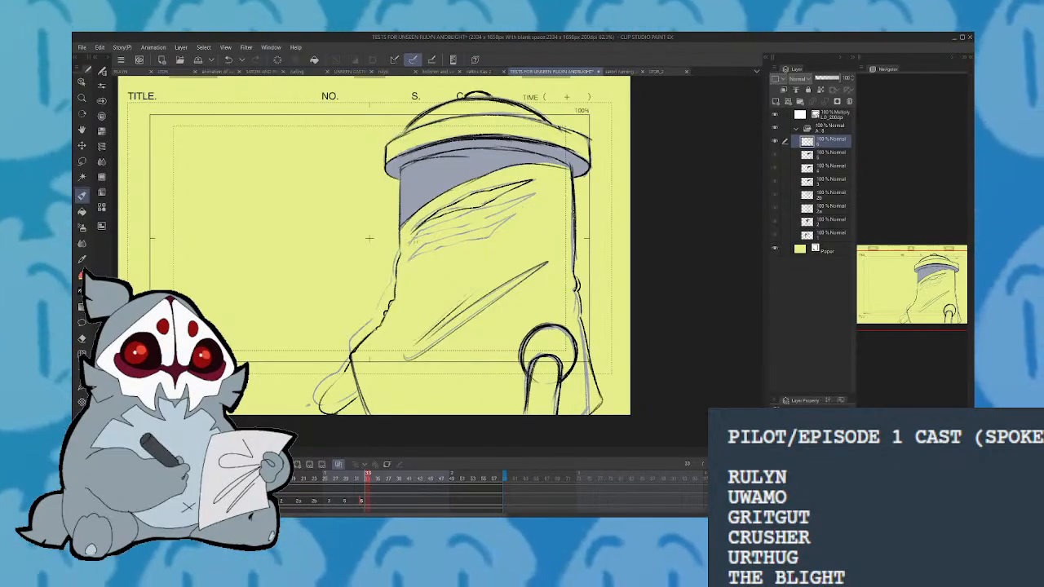
mouse_move(416, 243)
mouse_down()
mouse_move(453, 216)
mouse_move(535, 194)
mouse_up()
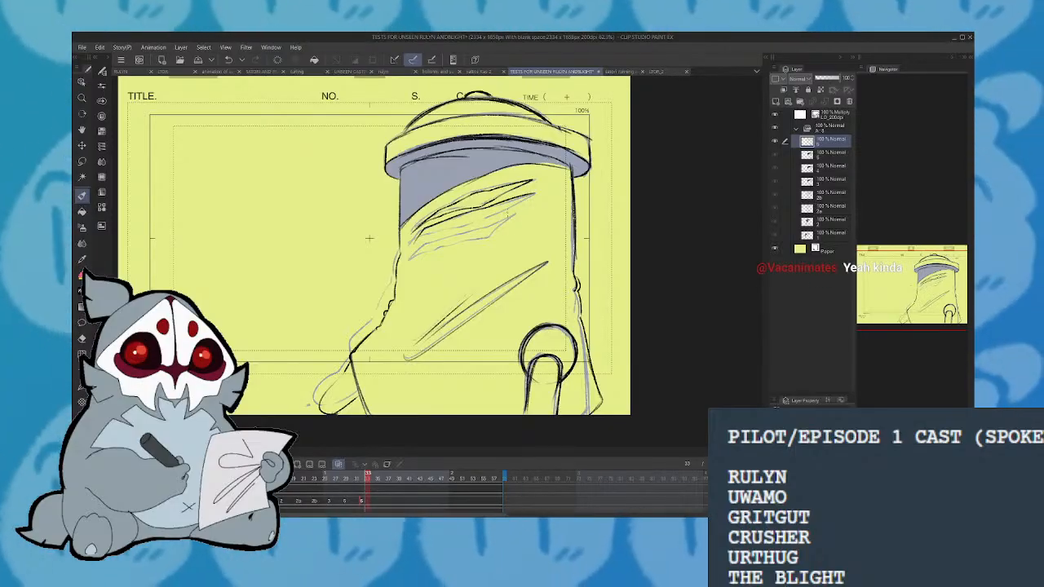
key(ctrl+z)
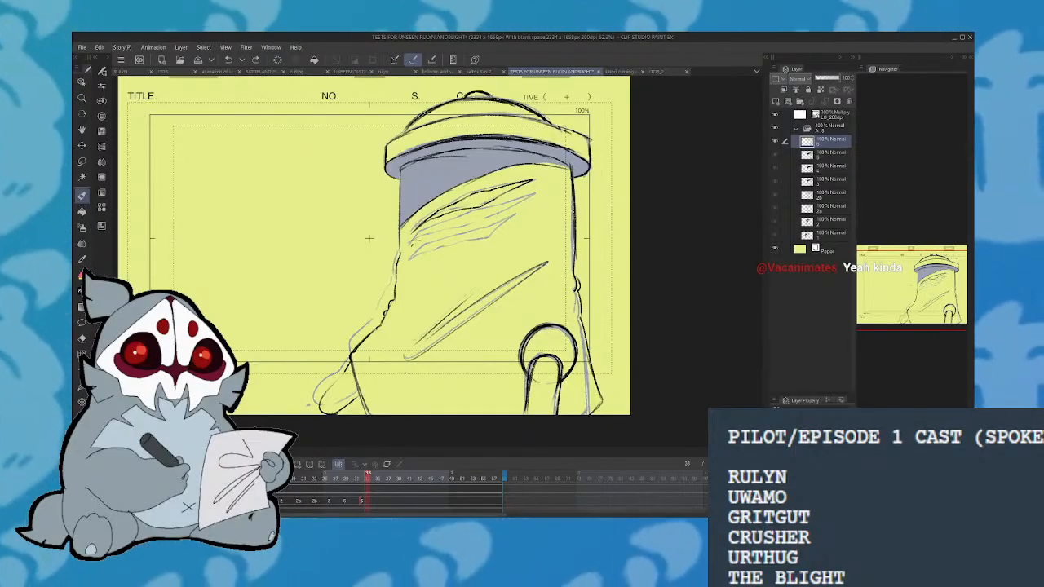
drag(413, 244, 533, 197)
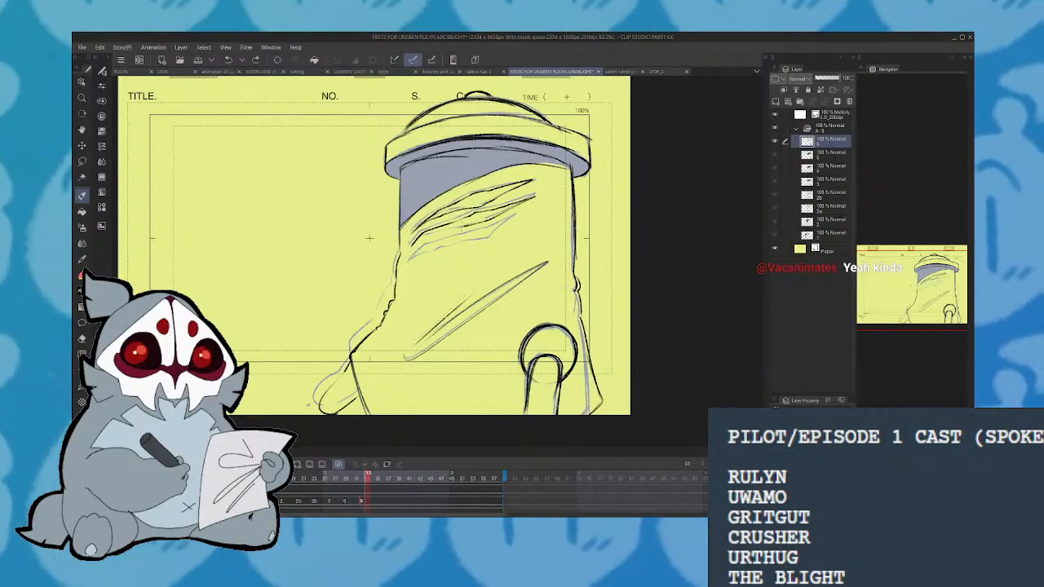
drag(465, 223, 411, 246)
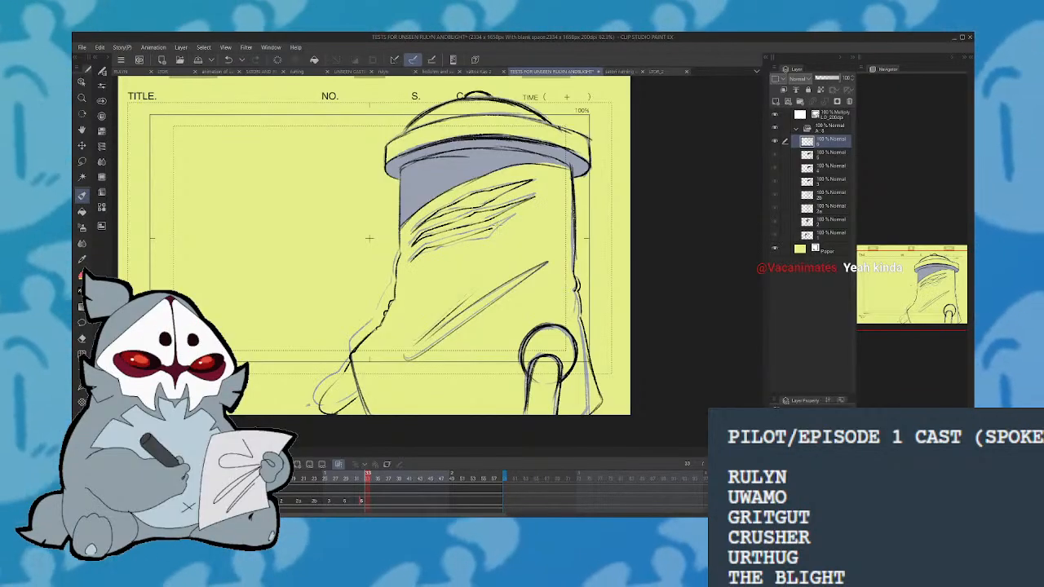
drag(524, 215, 406, 271)
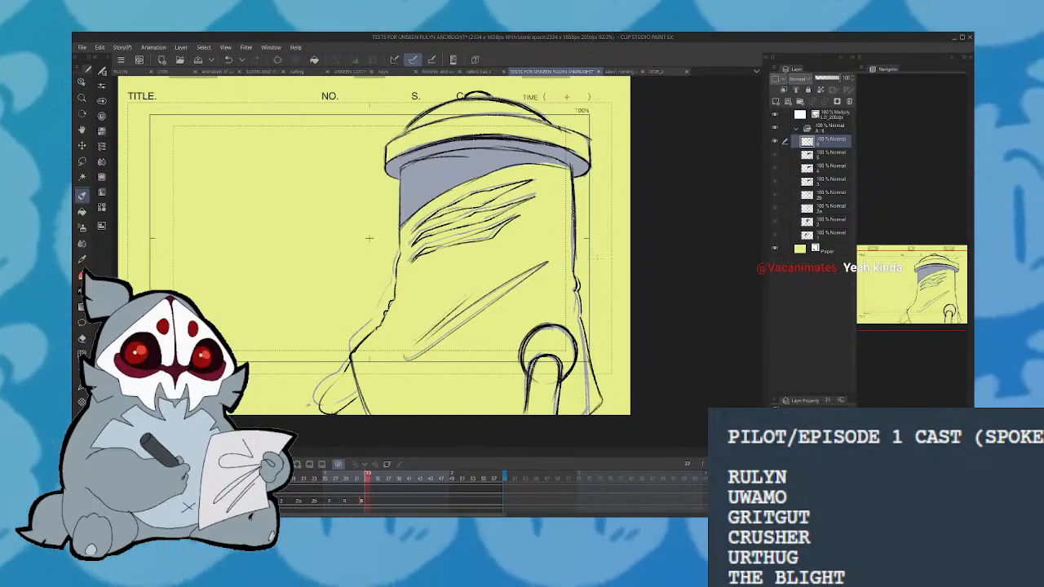
Finish the rounded lobe at the body's lower left and darken the contour line beside it
mouse_move(353, 359)
mouse_down()
mouse_move(321, 399)
mouse_move(337, 410)
mouse_move(321, 390)
mouse_move(355, 360)
mouse_up()
drag(320, 398, 362, 406)
drag(348, 366, 377, 422)
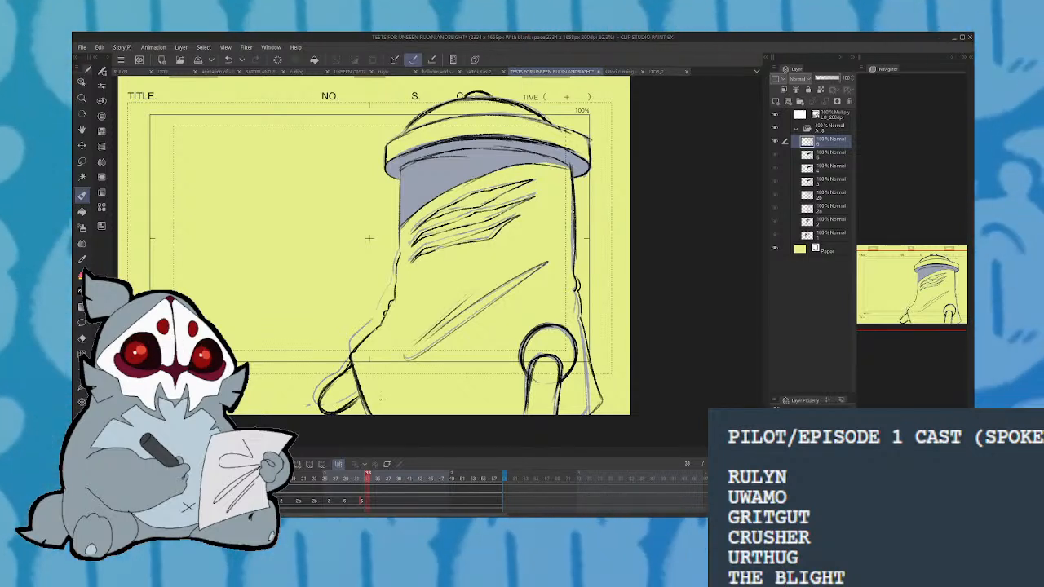
drag(526, 374, 504, 408)
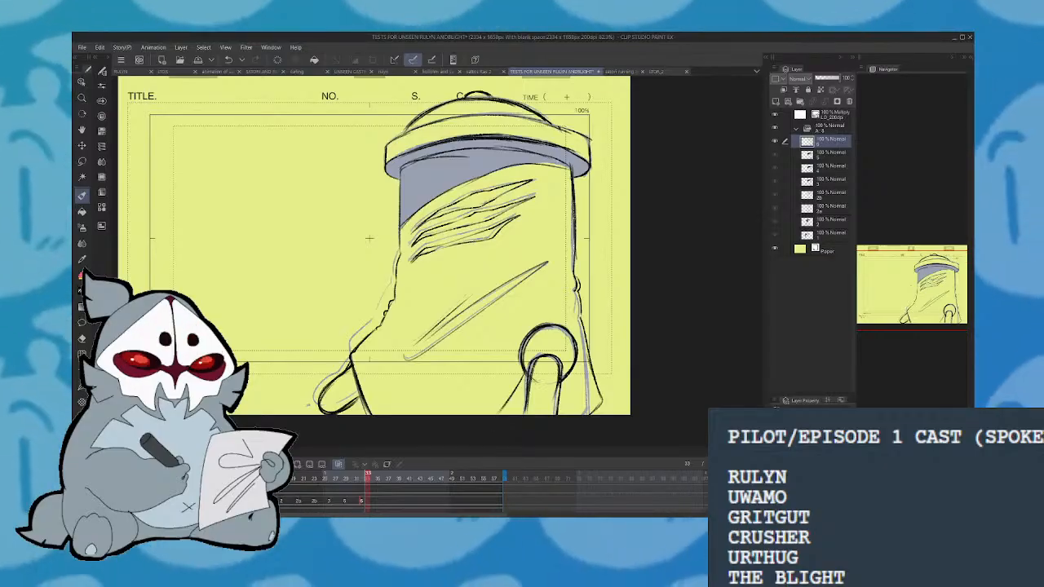
key(ctrl+z)
key(ctrl+z)
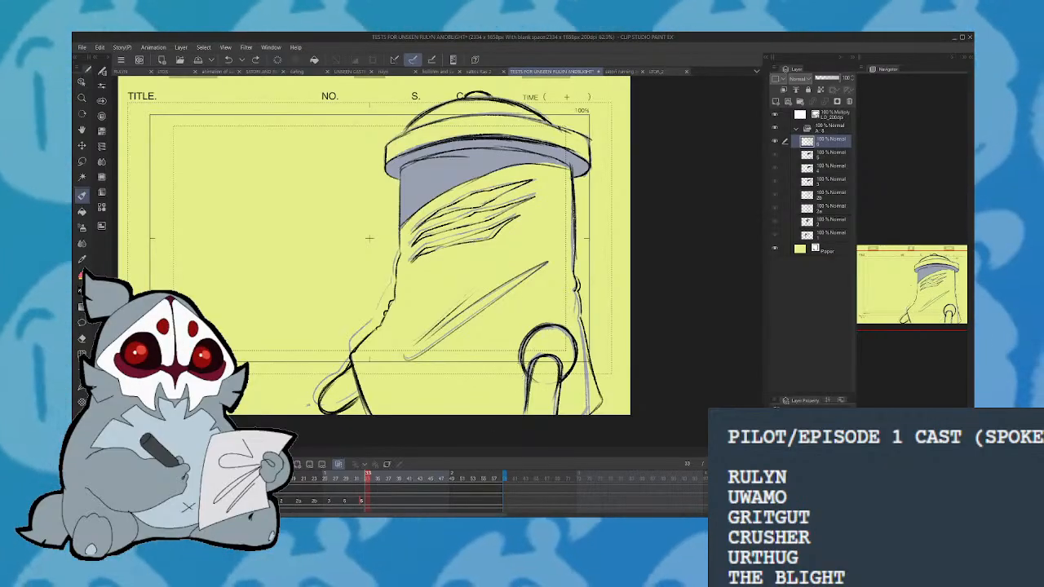
drag(525, 372, 510, 415)
key(ctrl+z)
drag(533, 369, 538, 414)
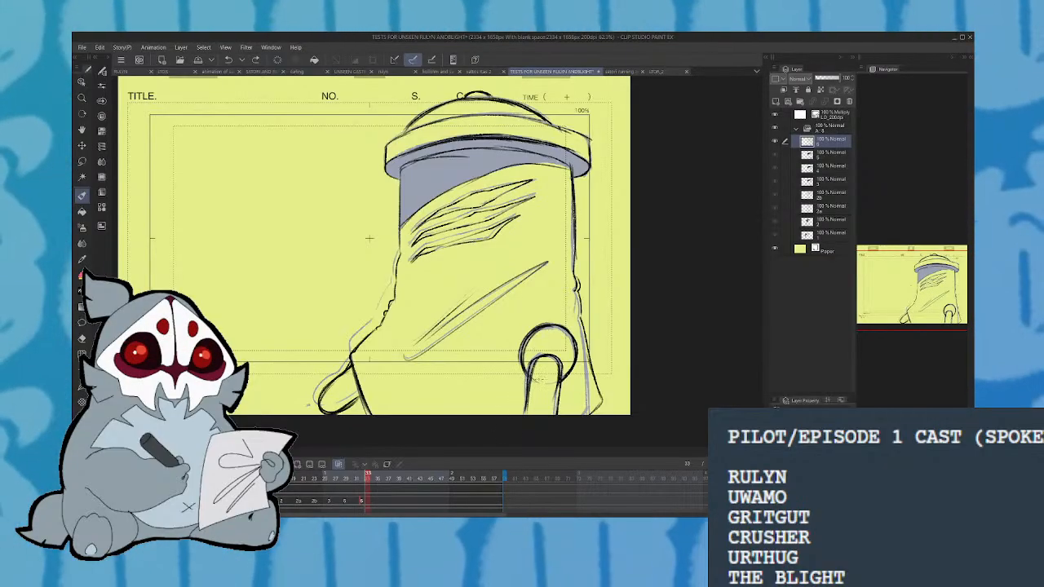
Play back the animation and add a new blank cel 7 a few frames after cel 6
key(Return)
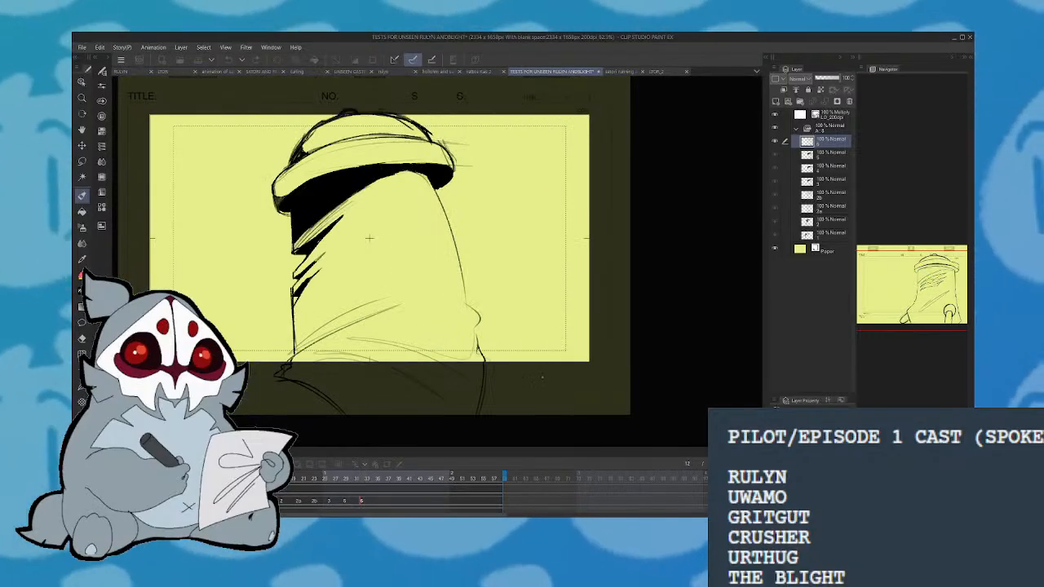
key(Return)
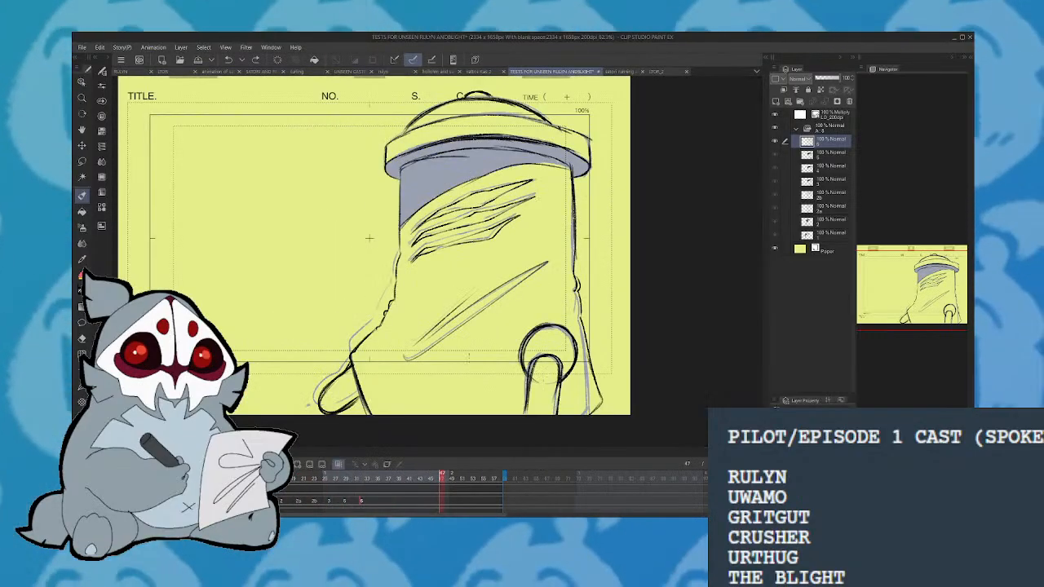
click(375, 478)
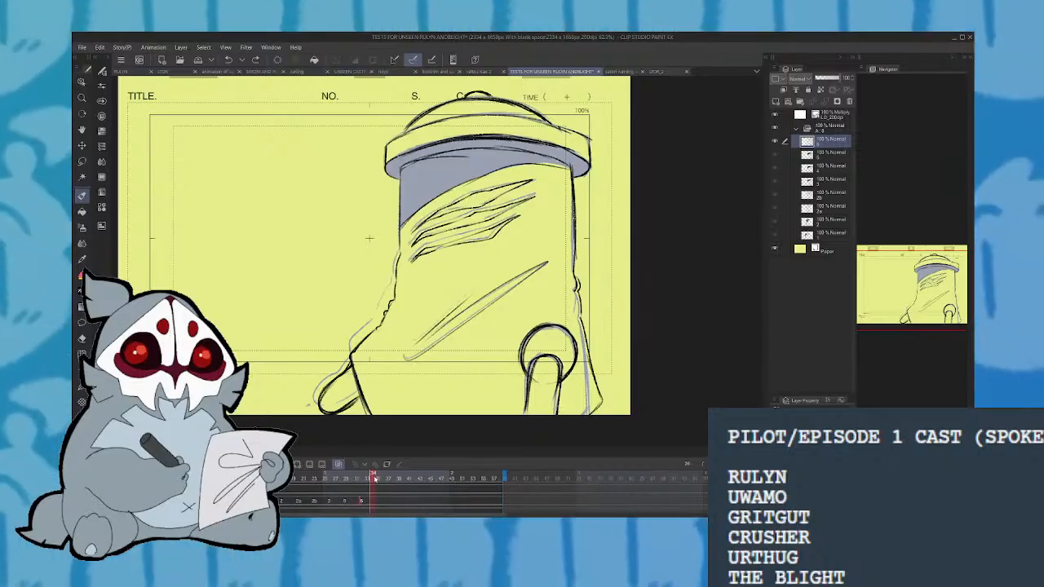
click(377, 481)
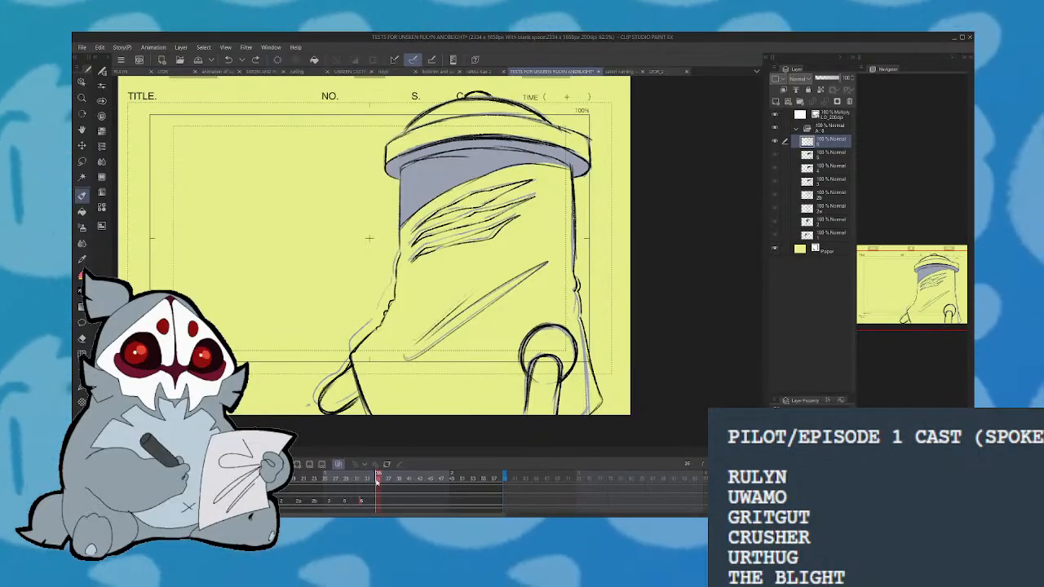
key(ctrl+shift+n)
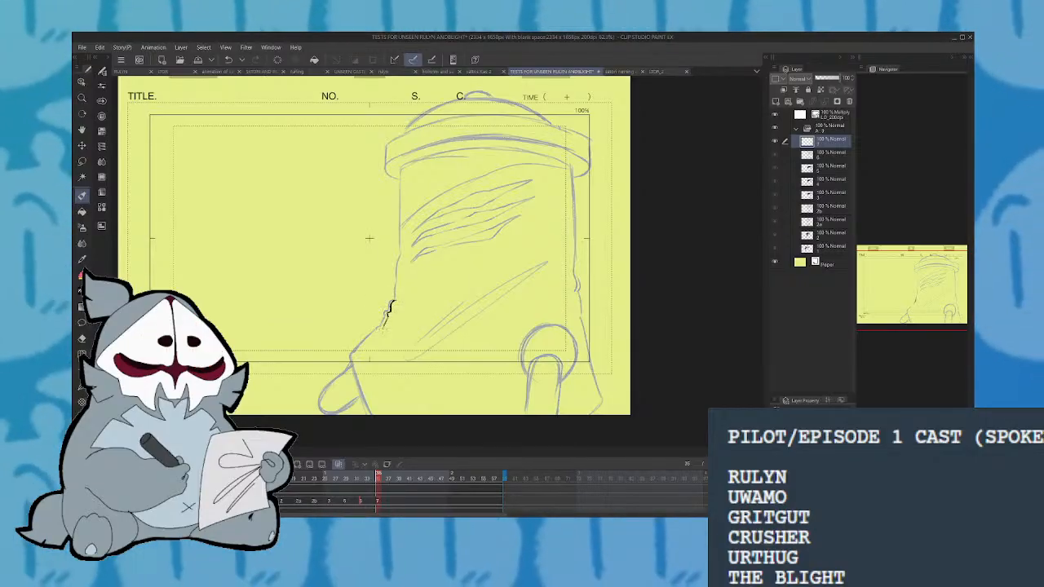
drag(385, 326, 357, 355)
key(ctrl+z)
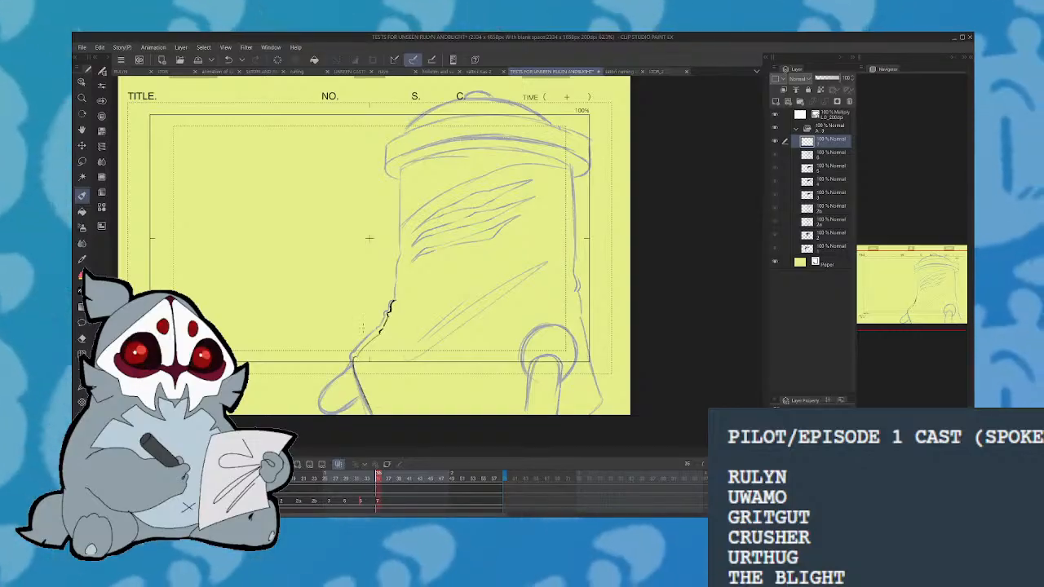
drag(402, 265, 378, 420)
key(ctrl+z)
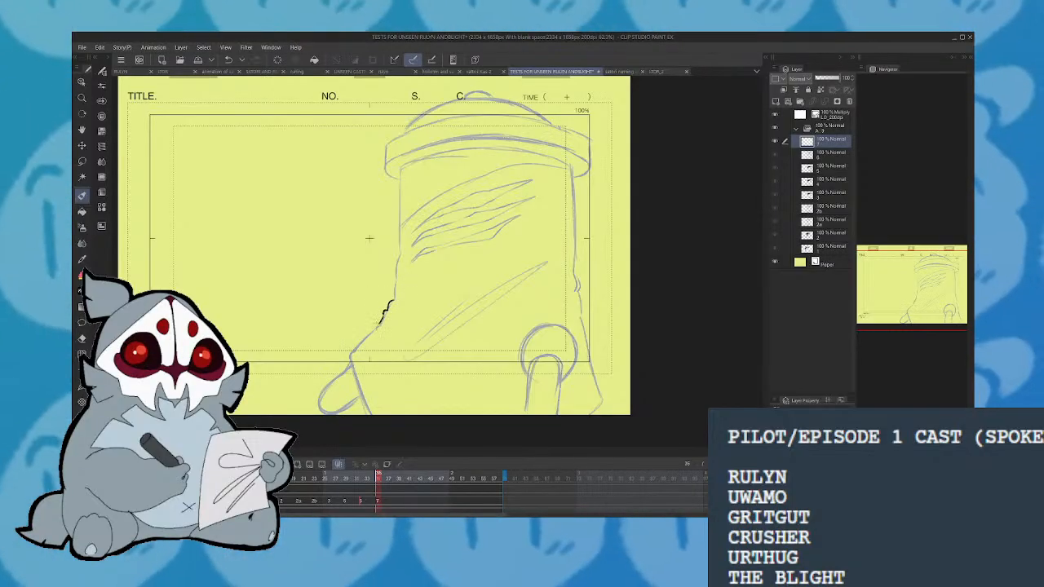
Trace the body's lower-left contour down to the page edge and outline the rounded lobe beside it
mouse_move(392, 300)
mouse_down()
mouse_move(348, 351)
mouse_move(371, 414)
mouse_up()
key(h)
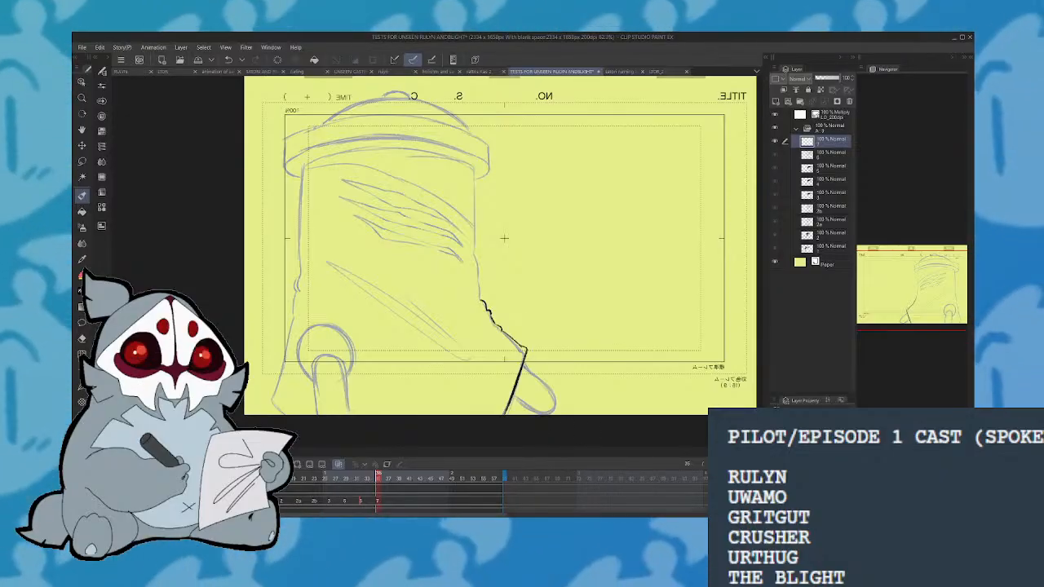
drag(526, 372, 557, 403)
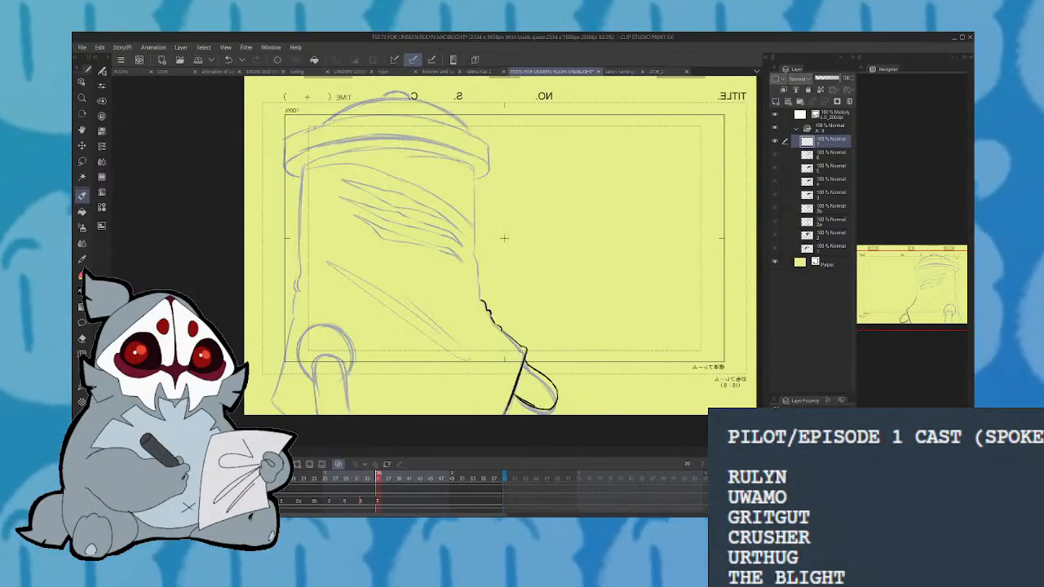
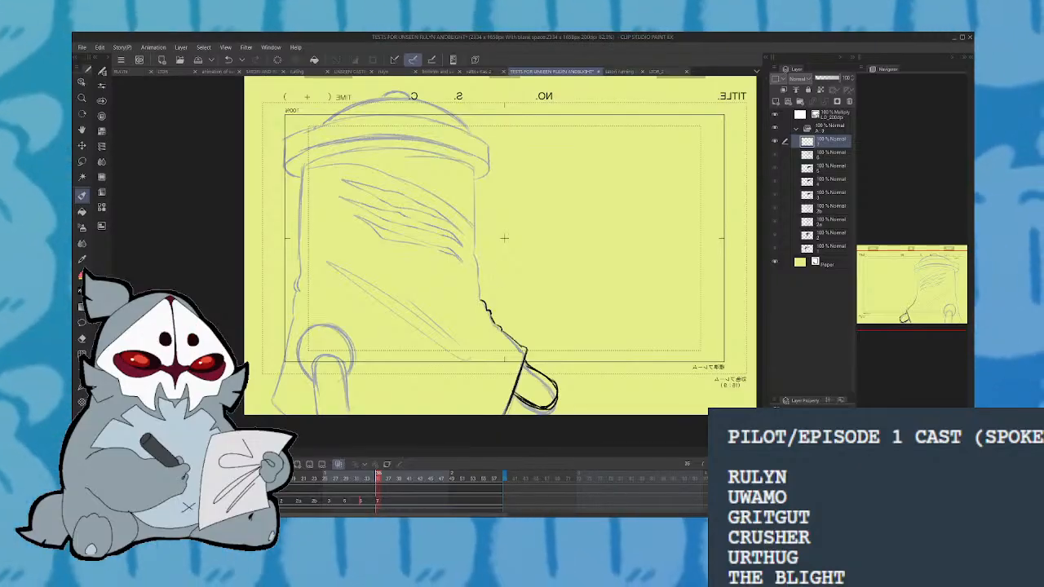
Trace both sides of the body from the hat brim down, along with the round joint and its arm at the lower right
drag(473, 170, 474, 246)
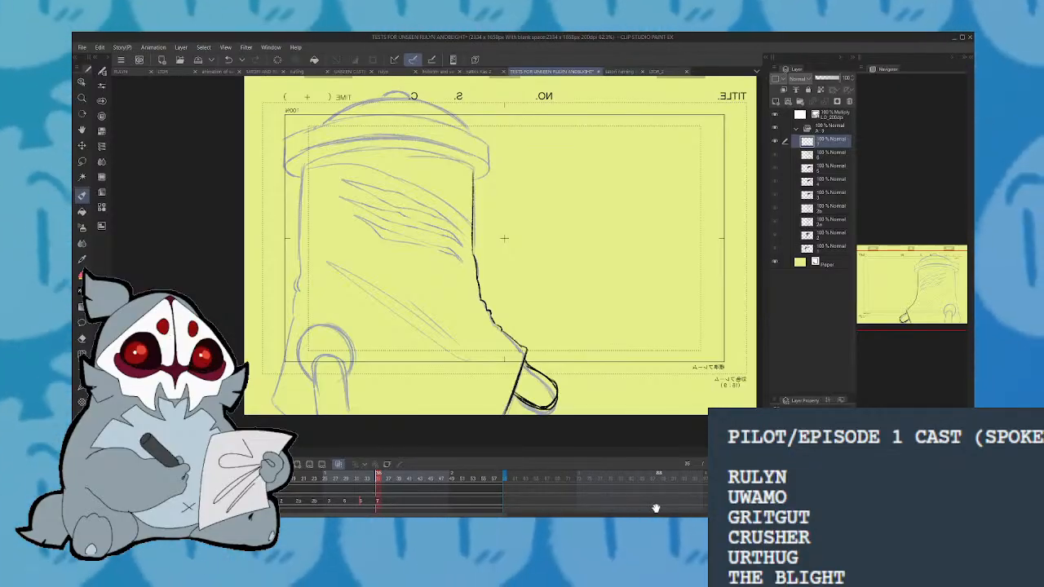
drag(303, 169, 277, 412)
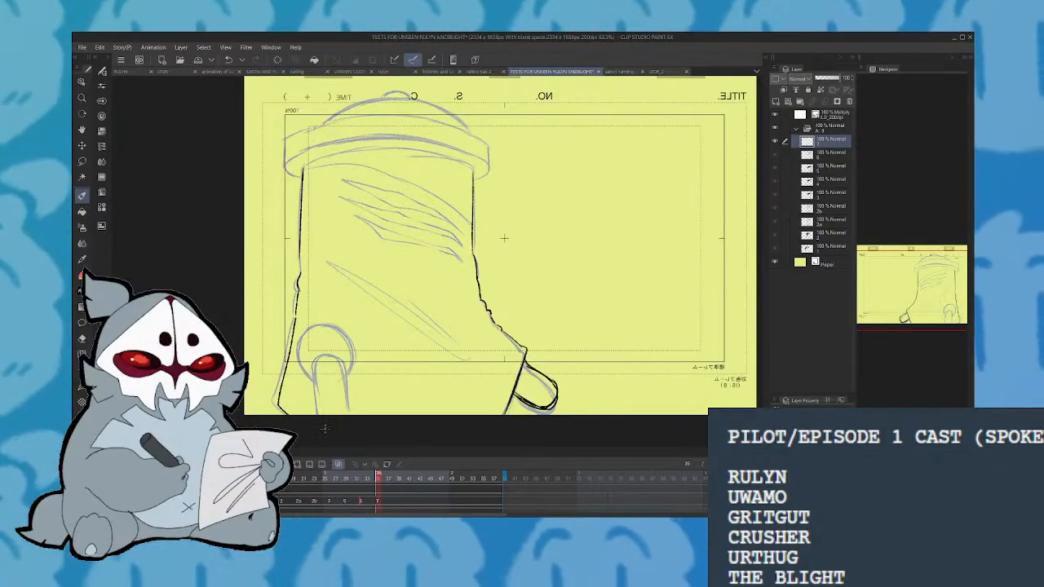
key(space)
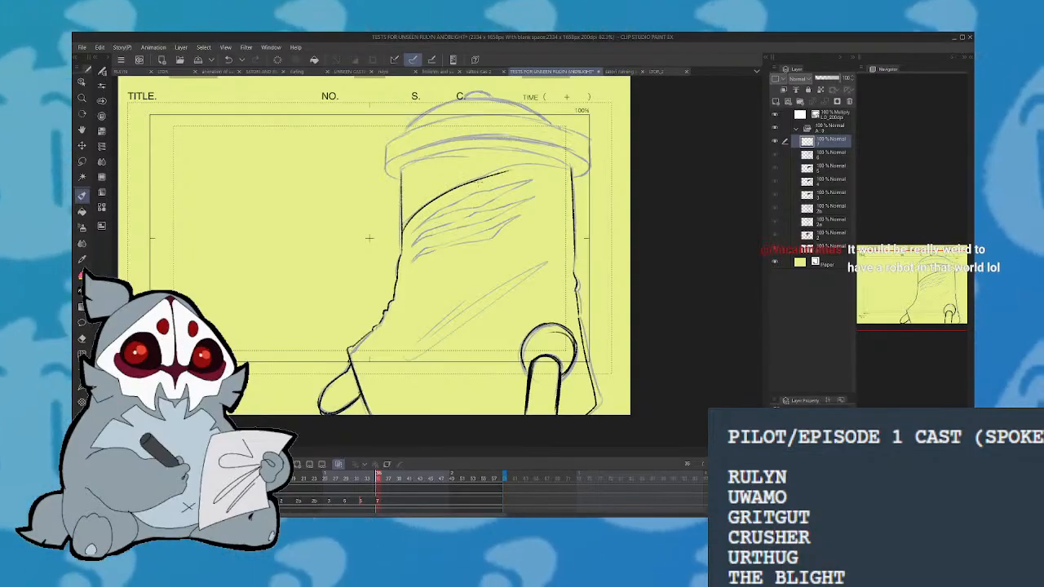
Draw the curved shadow edge across the upper body below the hat brim with overlapping strokes
drag(402, 203, 571, 166)
drag(468, 185, 562, 164)
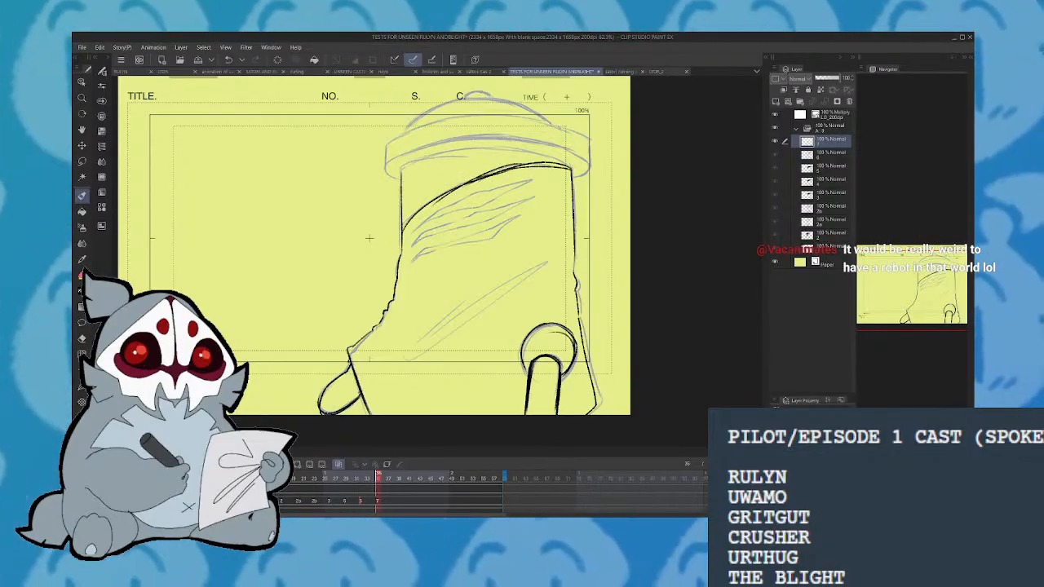
mouse_move(410, 224)
mouse_down()
mouse_move(479, 179)
mouse_move(420, 213)
mouse_up()
mouse_move(404, 234)
mouse_down()
mouse_move(428, 204)
mouse_move(525, 181)
mouse_up()
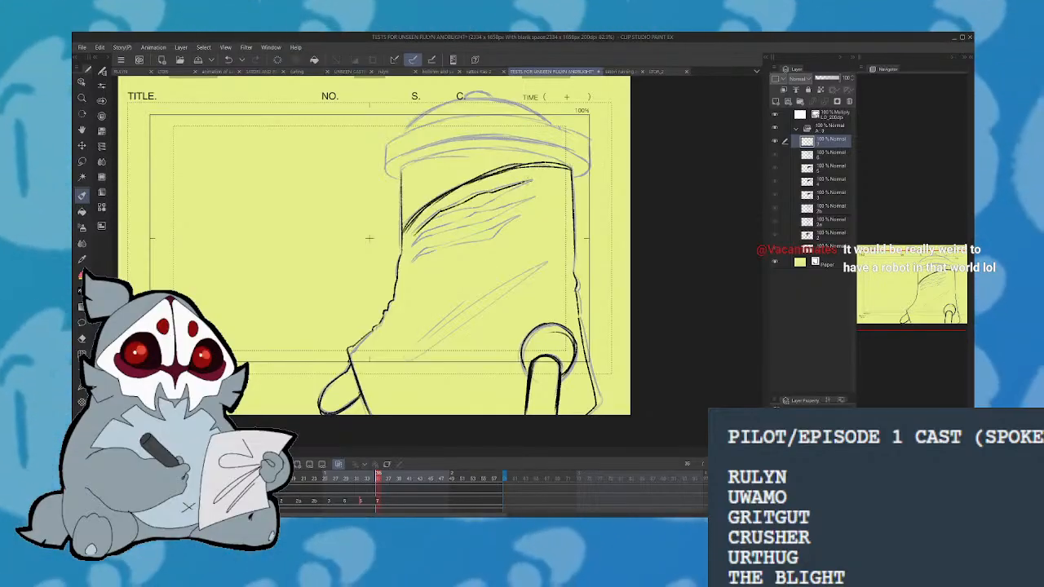
drag(480, 209, 417, 232)
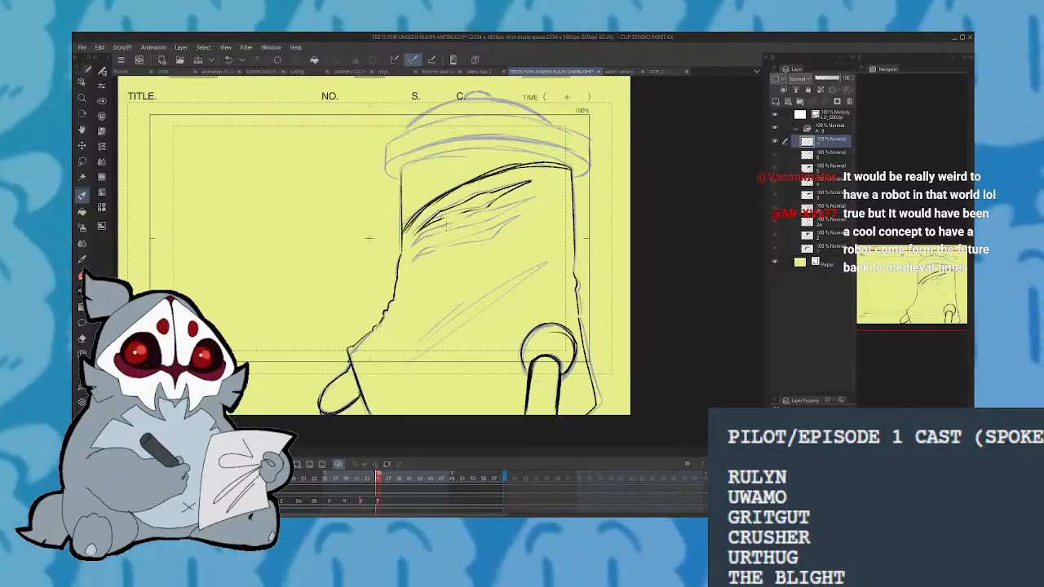
click(229, 61)
click(229, 60)
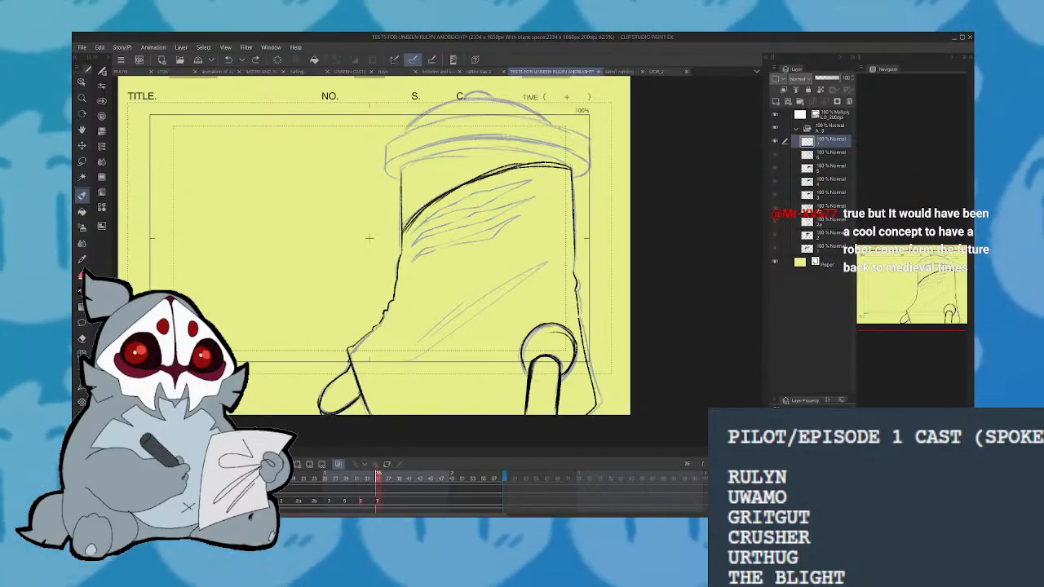
Trace the layered jagged folds on the upper body and the long diagonal creases below them
mouse_move(418, 229)
mouse_down()
mouse_move(531, 179)
mouse_move(457, 214)
mouse_up()
mouse_move(415, 244)
mouse_down()
mouse_move(531, 197)
mouse_move(487, 222)
mouse_up()
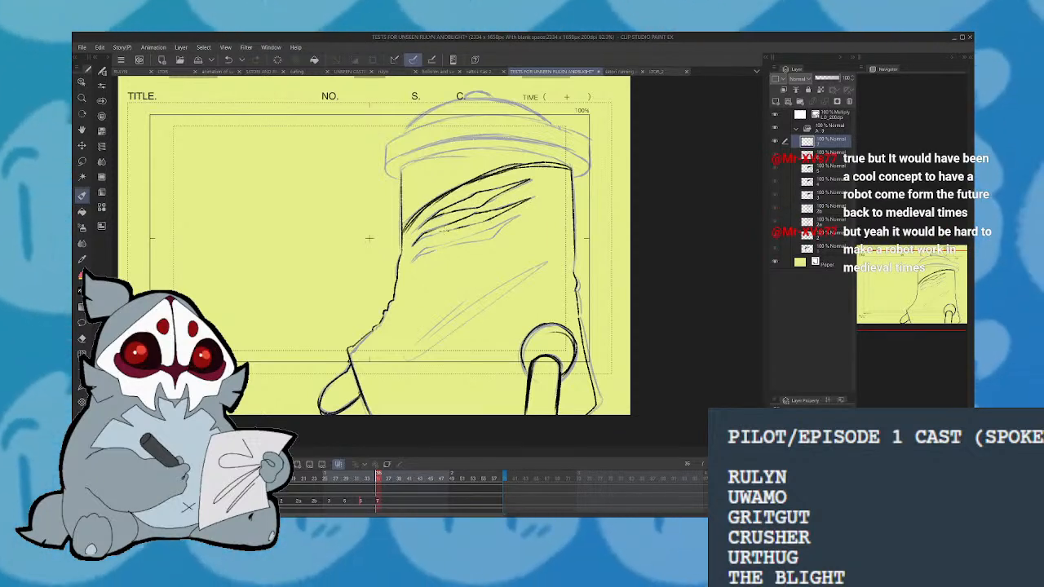
drag(415, 260, 518, 217)
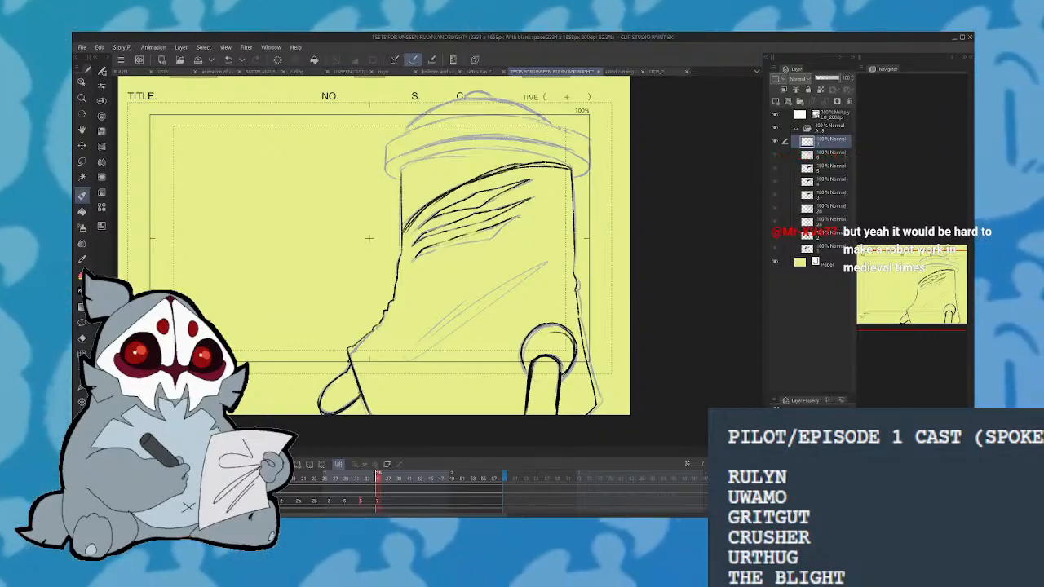
drag(453, 244, 411, 263)
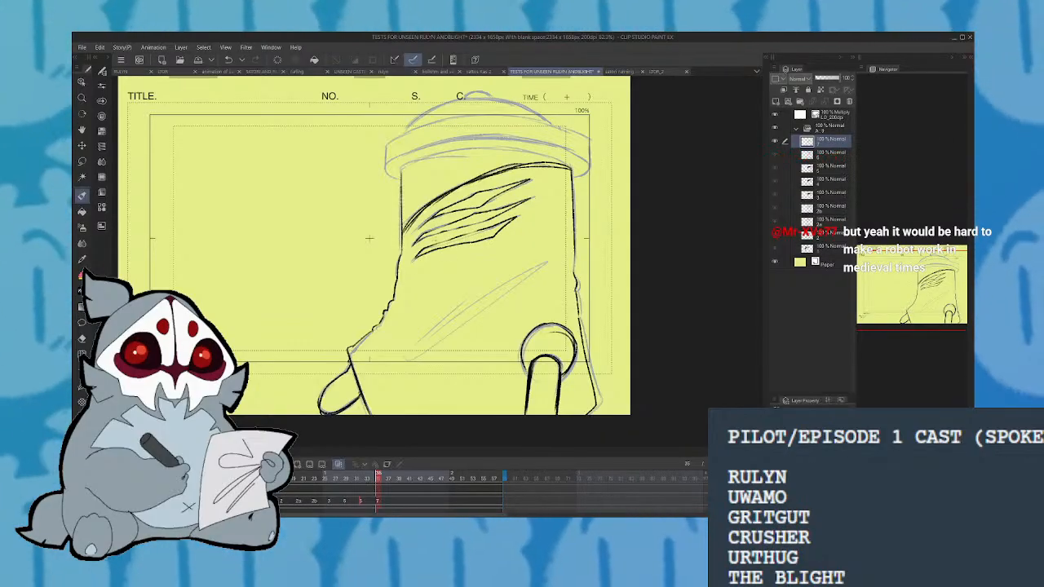
drag(410, 361, 552, 261)
drag(419, 337, 470, 302)
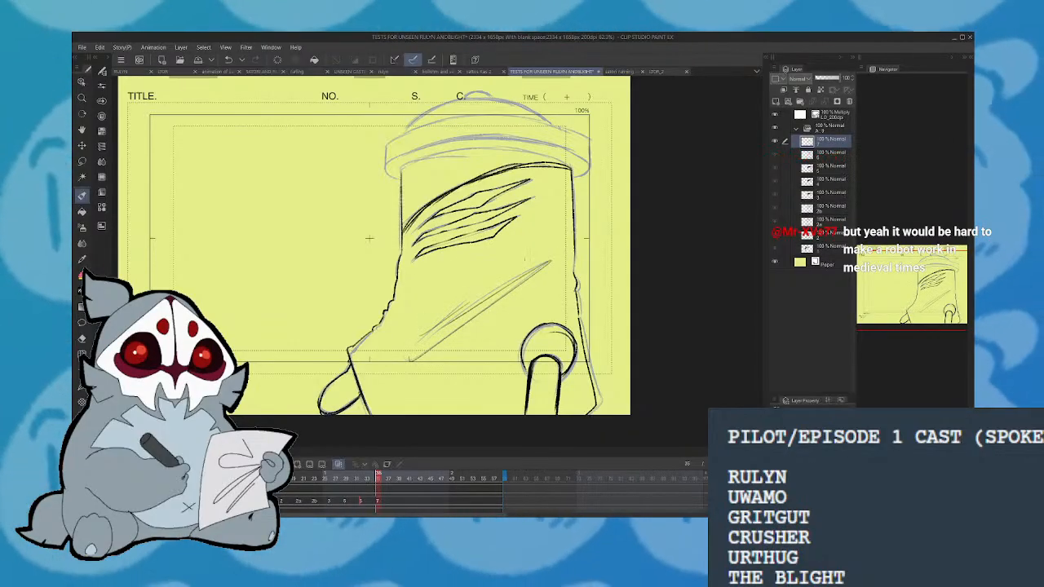
Trace the hat's curved brim, its domed crown and the small knob on top
mouse_move(401, 172)
mouse_down()
mouse_move(496, 146)
mouse_move(573, 172)
mouse_up()
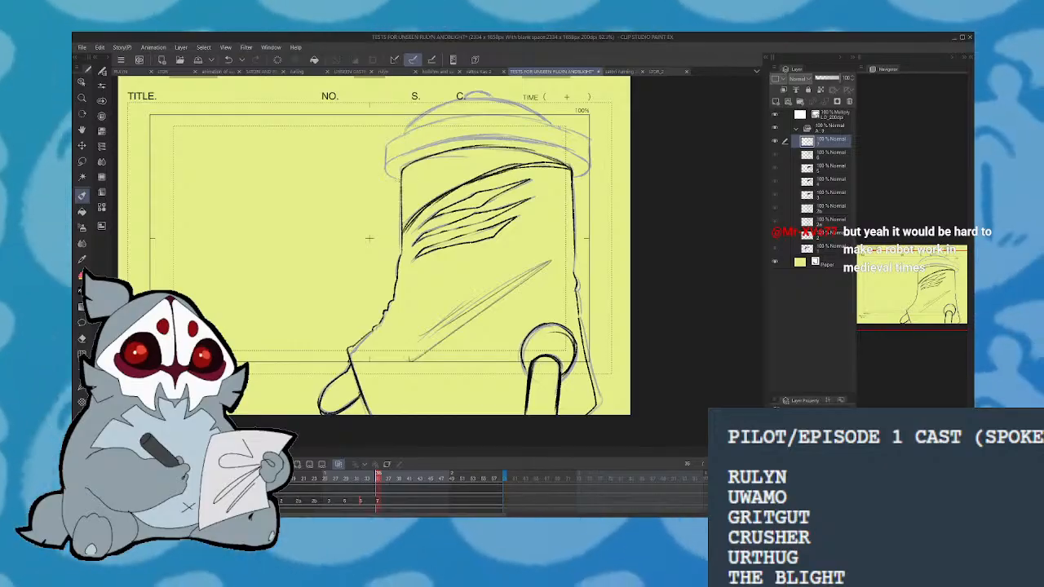
mouse_move(384, 175)
mouse_down()
mouse_move(397, 160)
mouse_move(528, 137)
mouse_move(564, 144)
mouse_move(589, 164)
mouse_move(581, 178)
mouse_up()
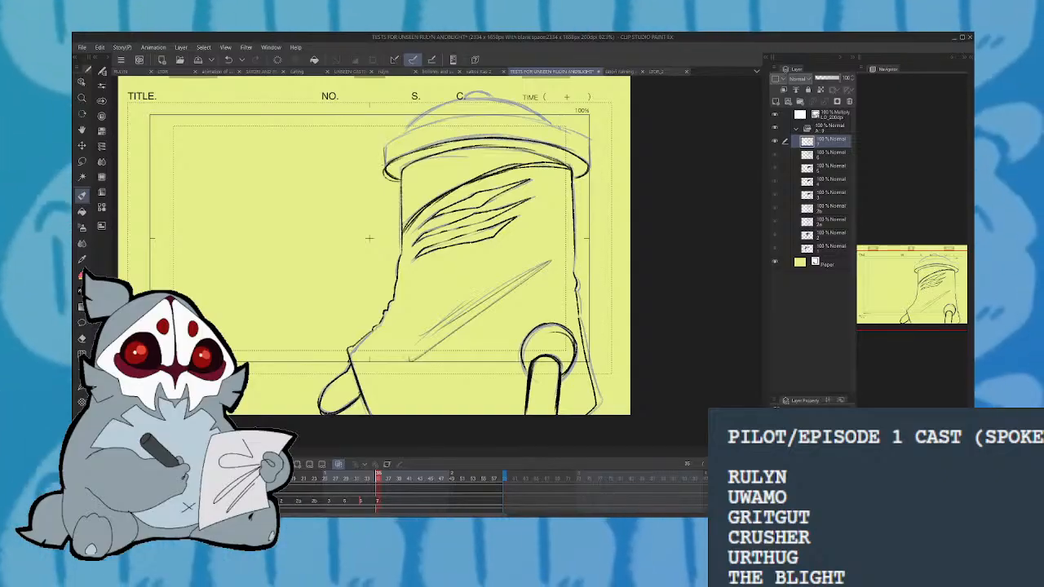
mouse_move(386, 169)
mouse_down()
mouse_move(385, 148)
mouse_move(407, 131)
mouse_move(477, 115)
mouse_move(538, 122)
mouse_move(589, 152)
mouse_up()
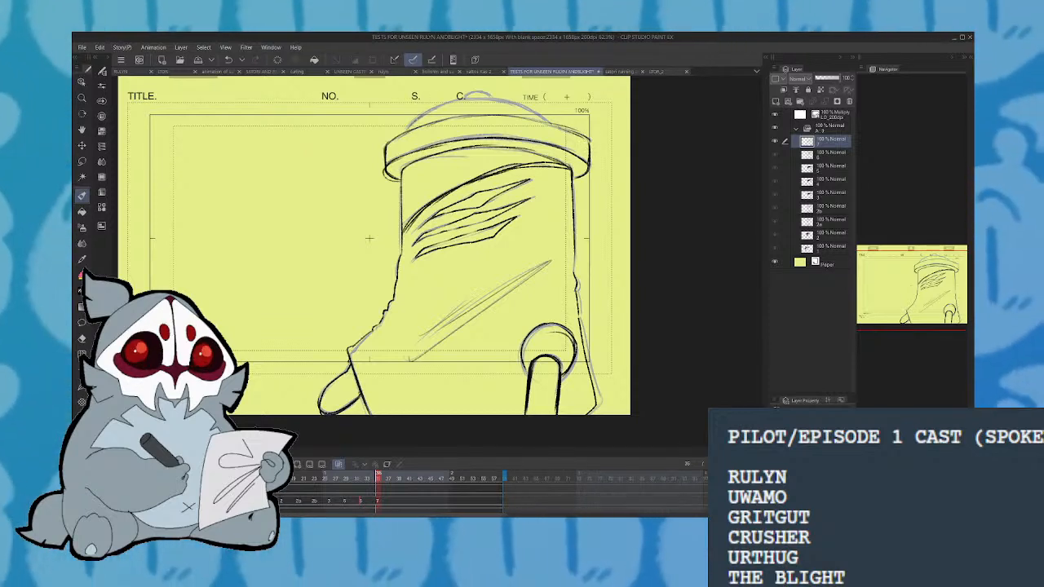
mouse_move(440, 105)
mouse_down()
mouse_move(488, 97)
mouse_move(542, 117)
mouse_up()
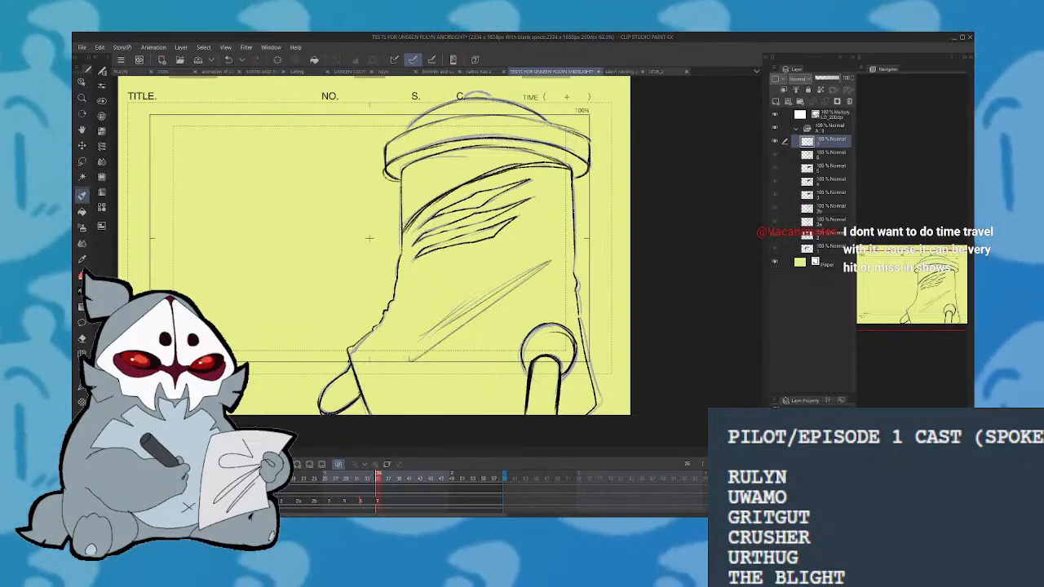
mouse_move(467, 96)
mouse_down()
mouse_move(492, 100)
mouse_move(478, 93)
mouse_up()
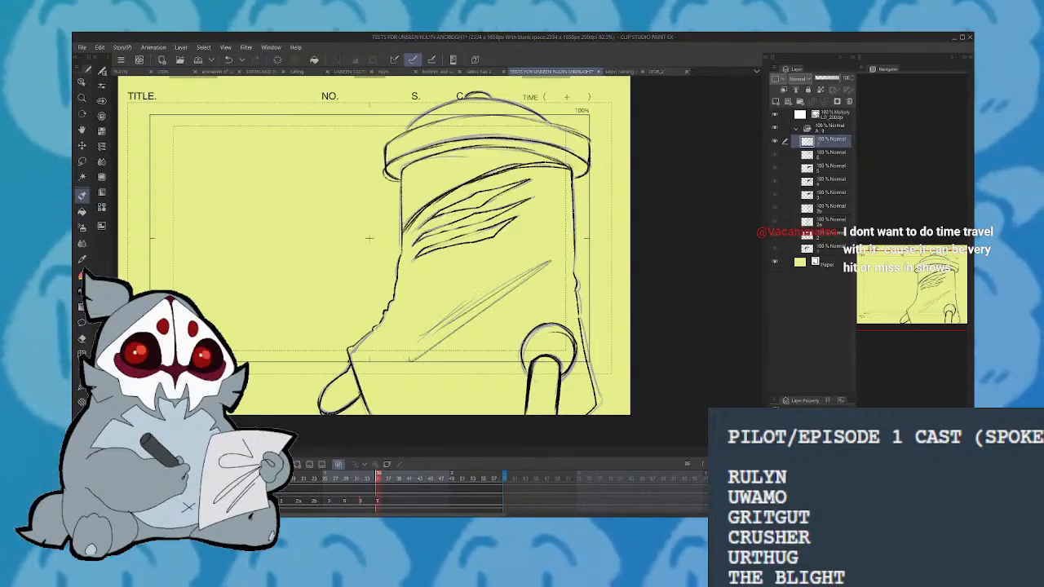
Play back the animation, check it mirrored and zoomed out, and compare the drawings on cels 6 and 7
key(space)
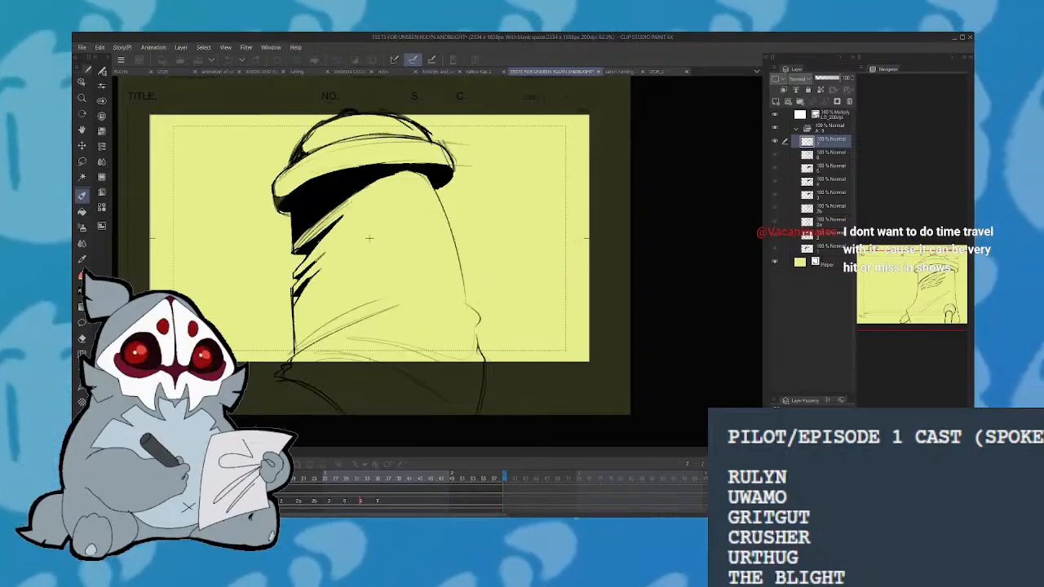
key(h)
key(ctrl+minus)
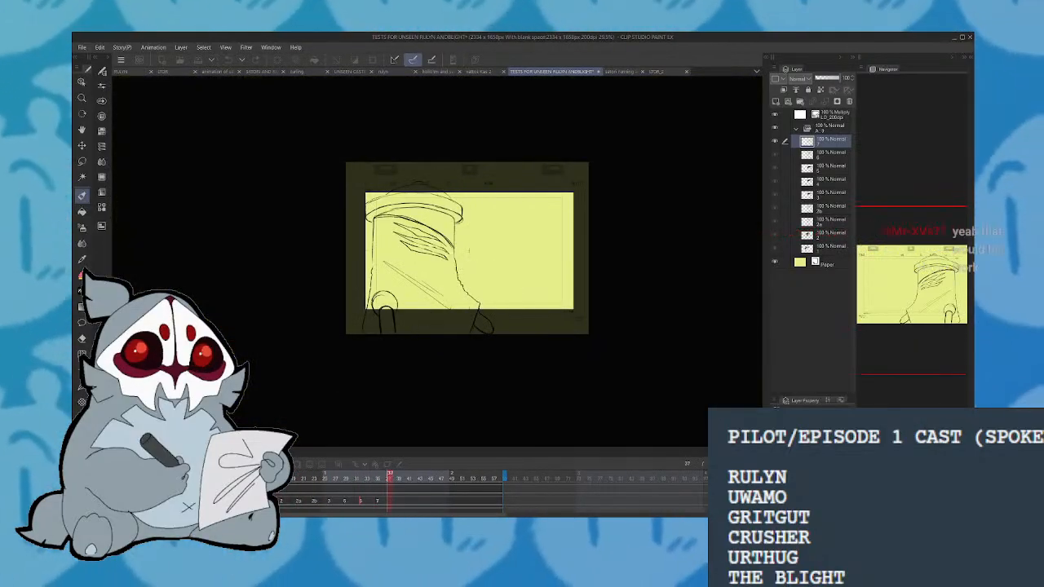
key(h)
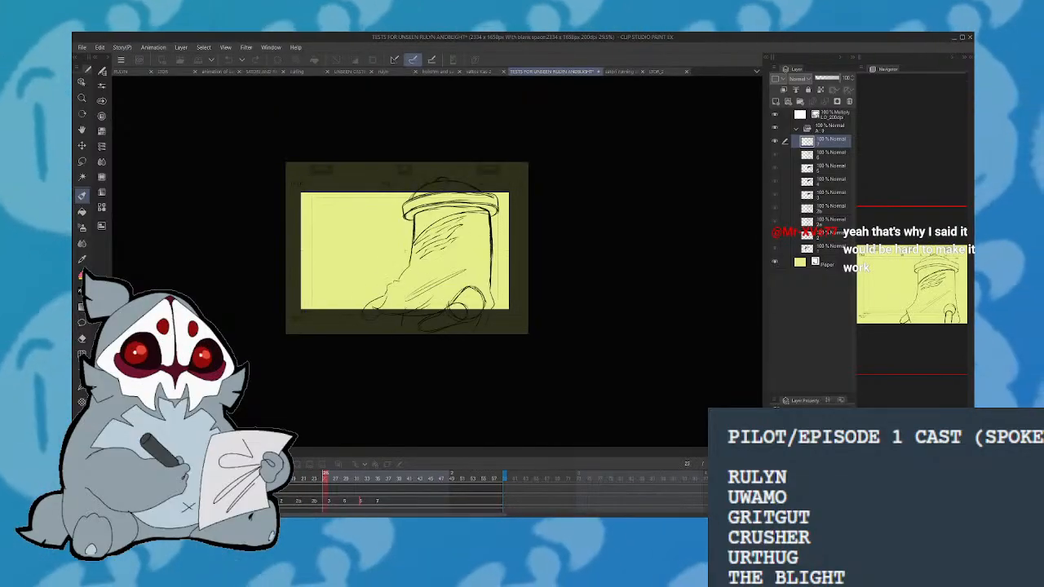
click(373, 480)
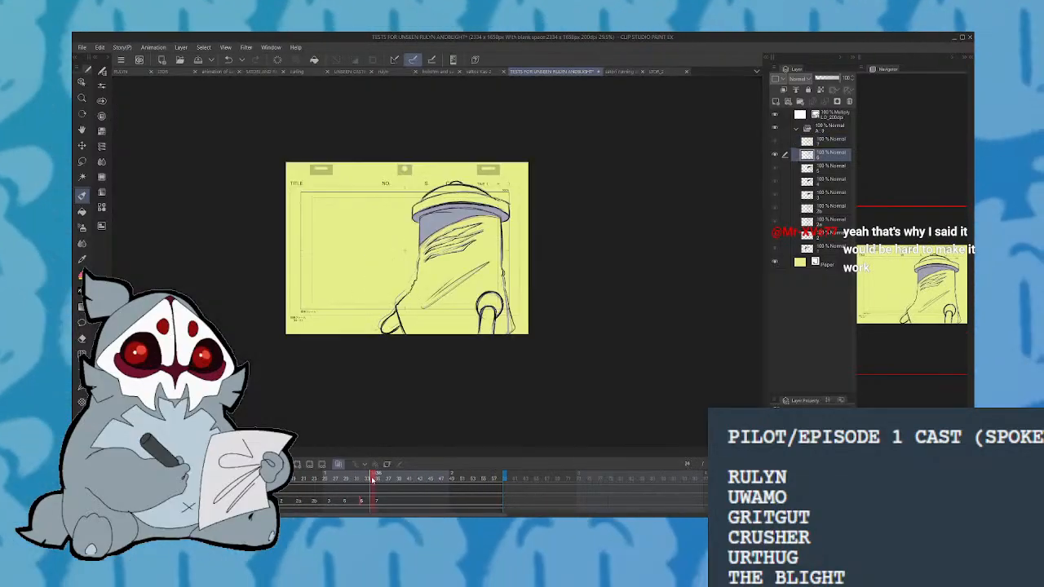
click(379, 480)
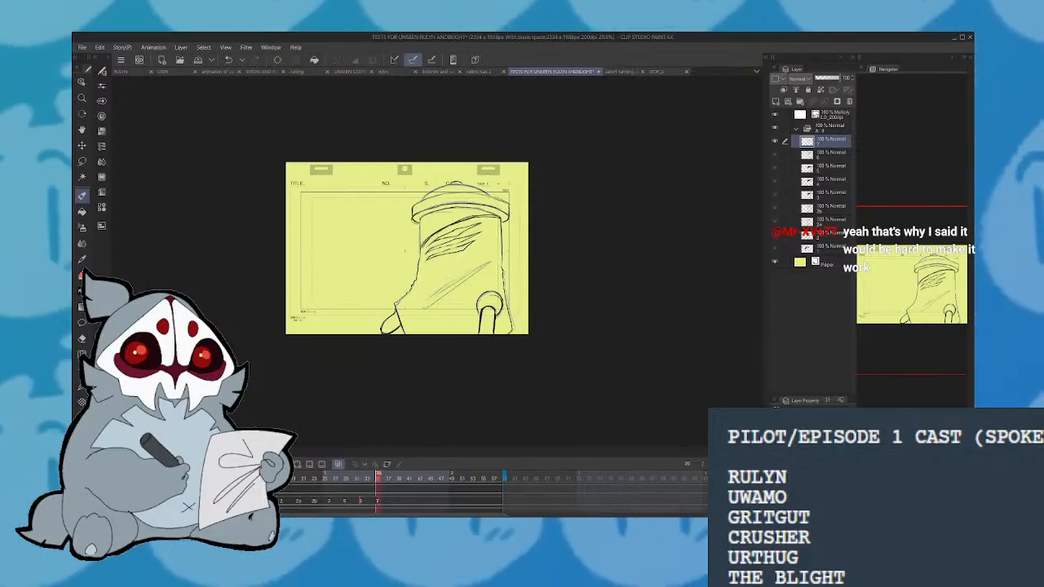
Redraw the lower end of the body's right contour down to the page edge and rework the contour at the lower-left corner
click(897, 498)
click(942, 311)
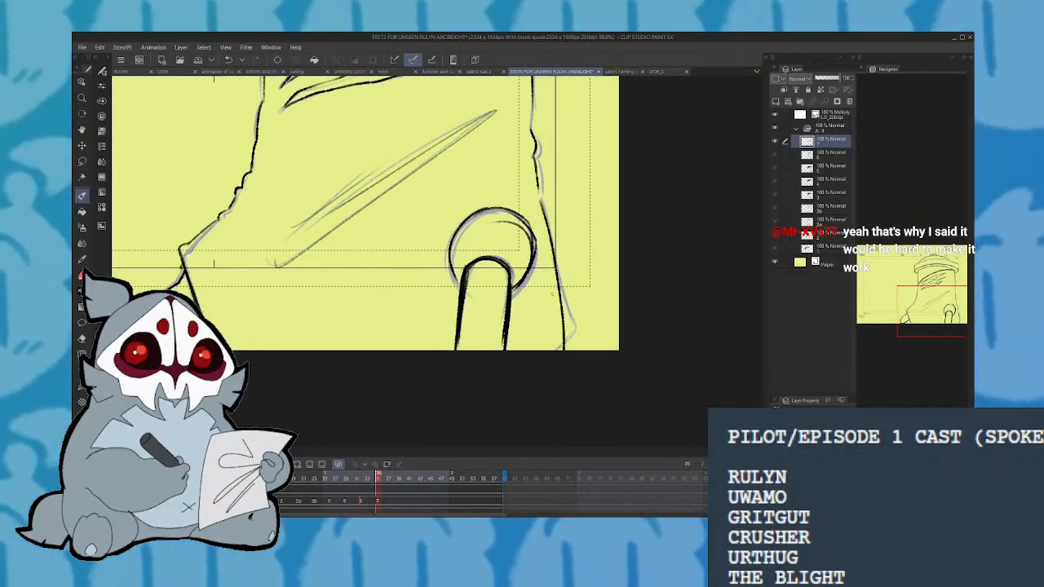
click(230, 59)
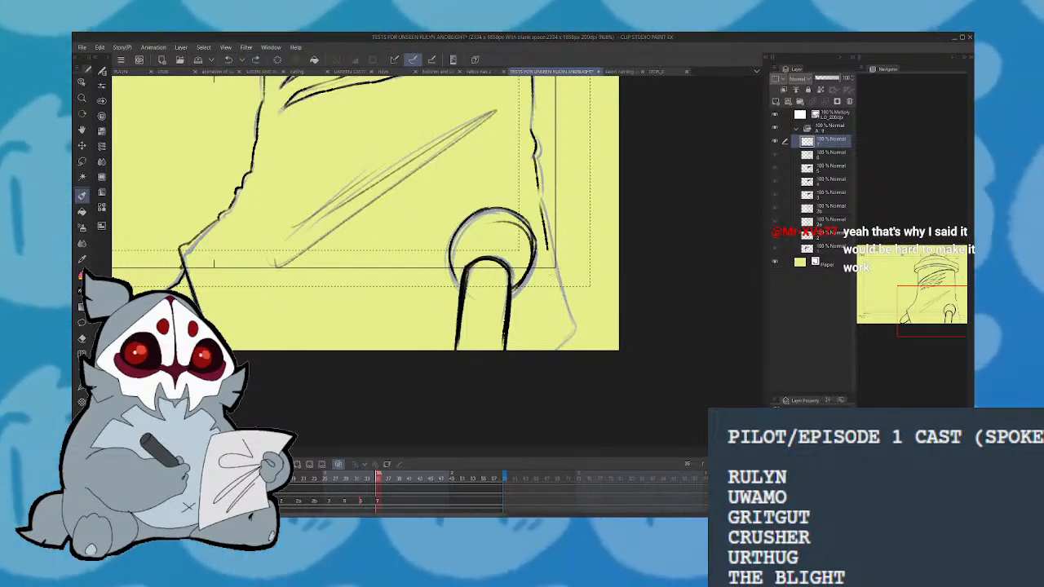
drag(555, 249, 548, 349)
drag(232, 208, 181, 258)
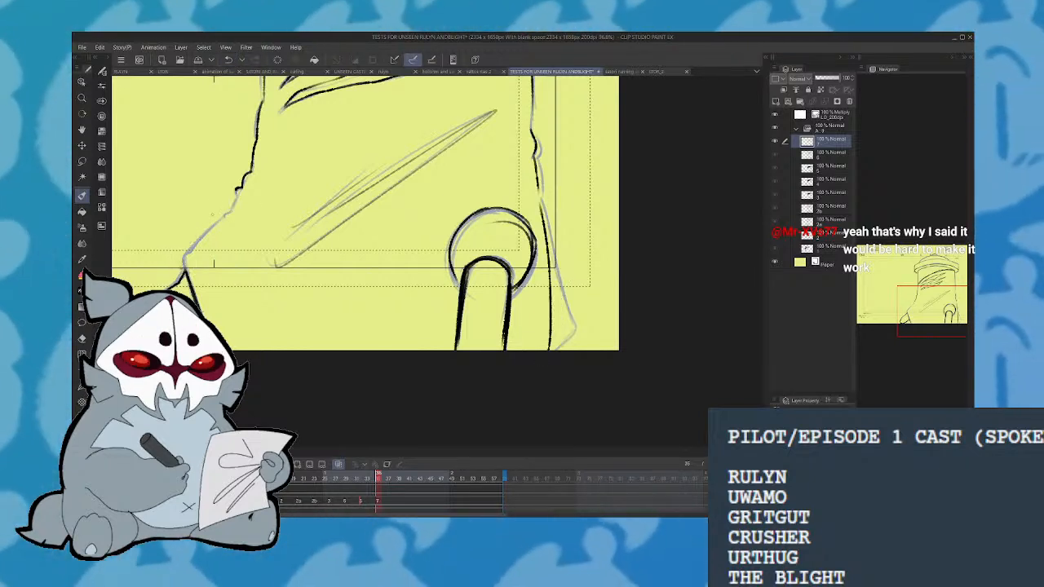
mouse_move(221, 218)
mouse_down()
mouse_move(184, 265)
mouse_move(228, 209)
mouse_up()
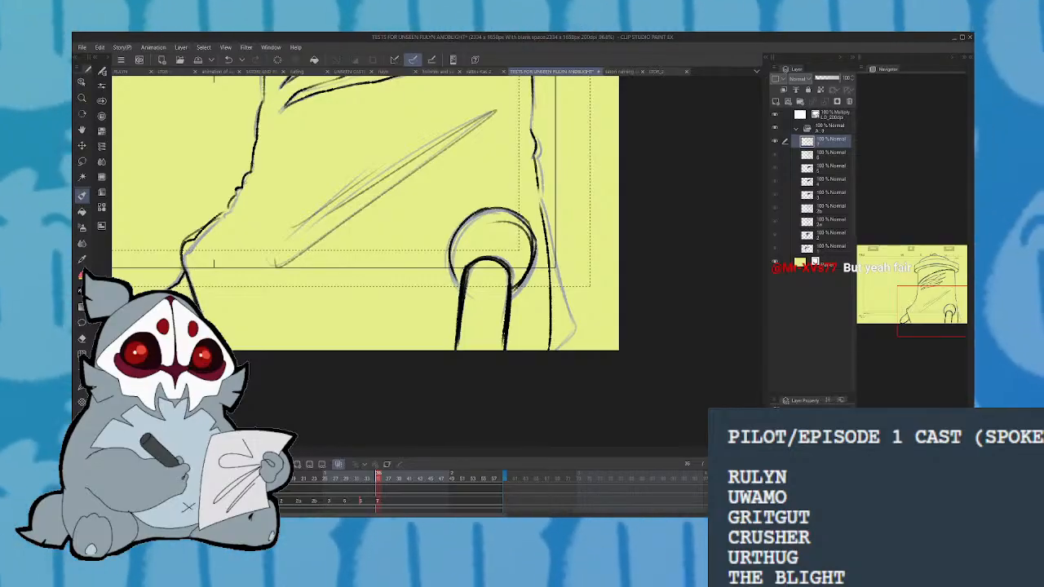
Add a new blank cel 8 a few frames after cel 7 and trace the body's left contour from the brim to the lower-left corner
mouse_move(213, 263)
mouse_down()
mouse_move(427, 338)
mouse_move(346, 255)
mouse_move(315, 261)
mouse_move(305, 226)
mouse_up()
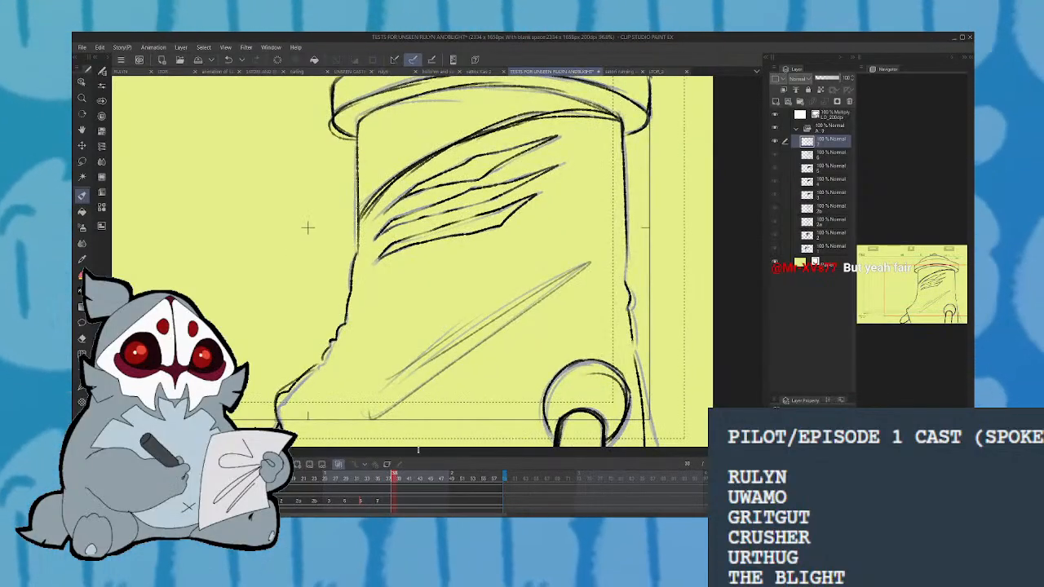
key(shift+alt+c)
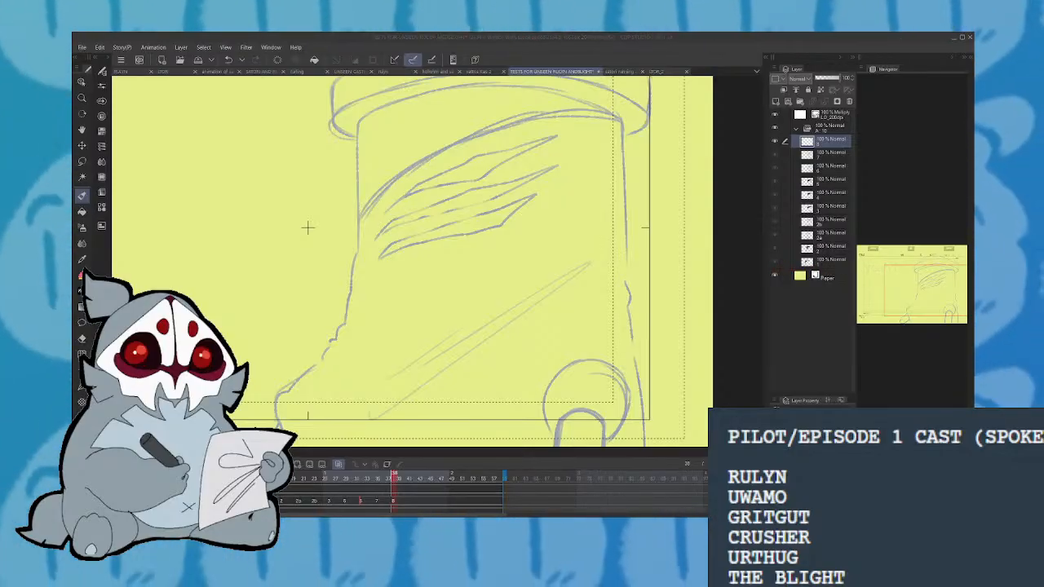
mouse_move(359, 124)
mouse_down()
mouse_move(348, 322)
mouse_move(321, 369)
mouse_move(275, 427)
mouse_up()
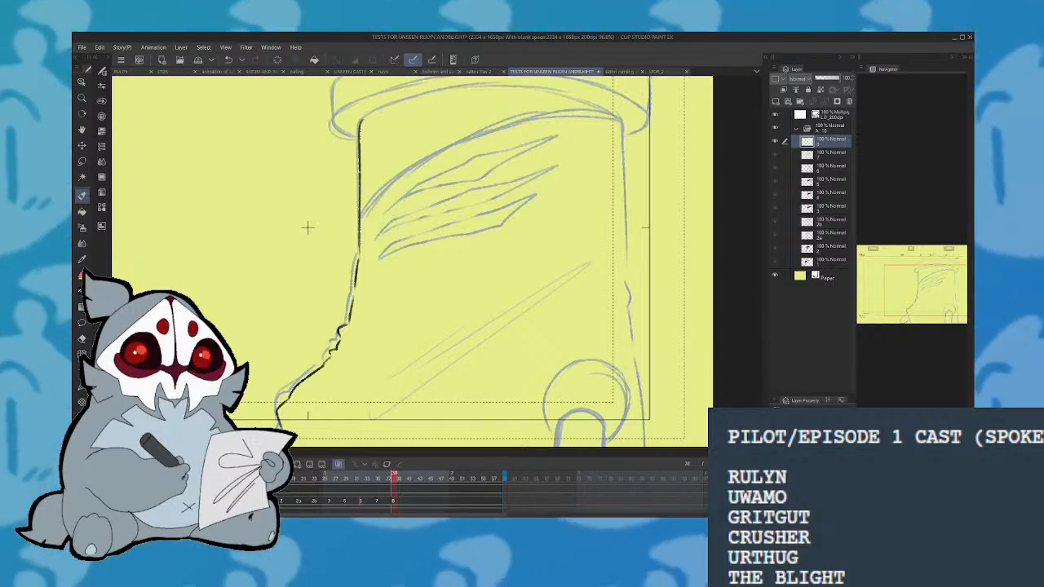
scroll(308, 228, up, 3)
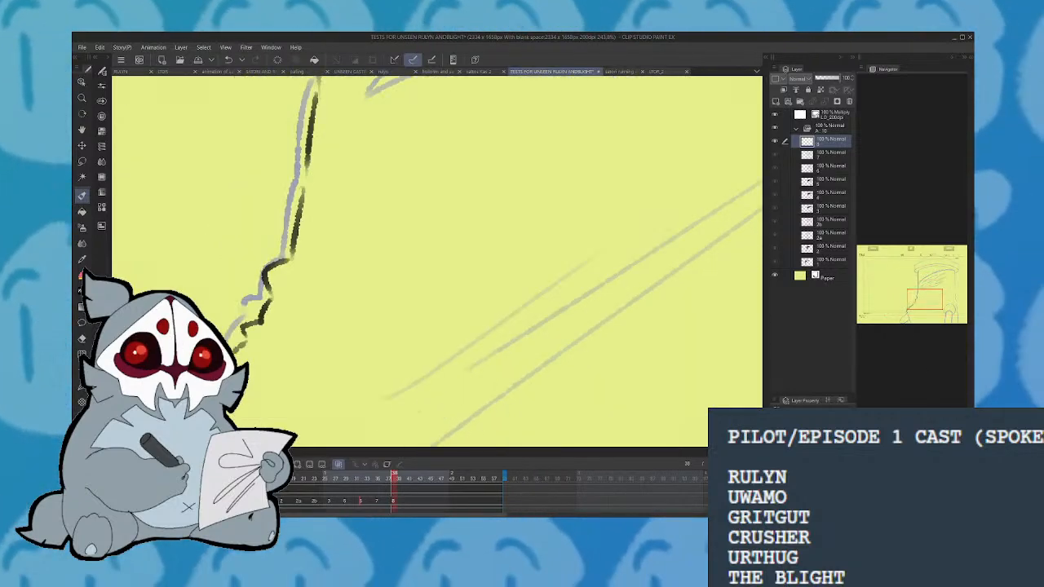
scroll(345, 169, down, 3)
scroll(344, 168, down, 3)
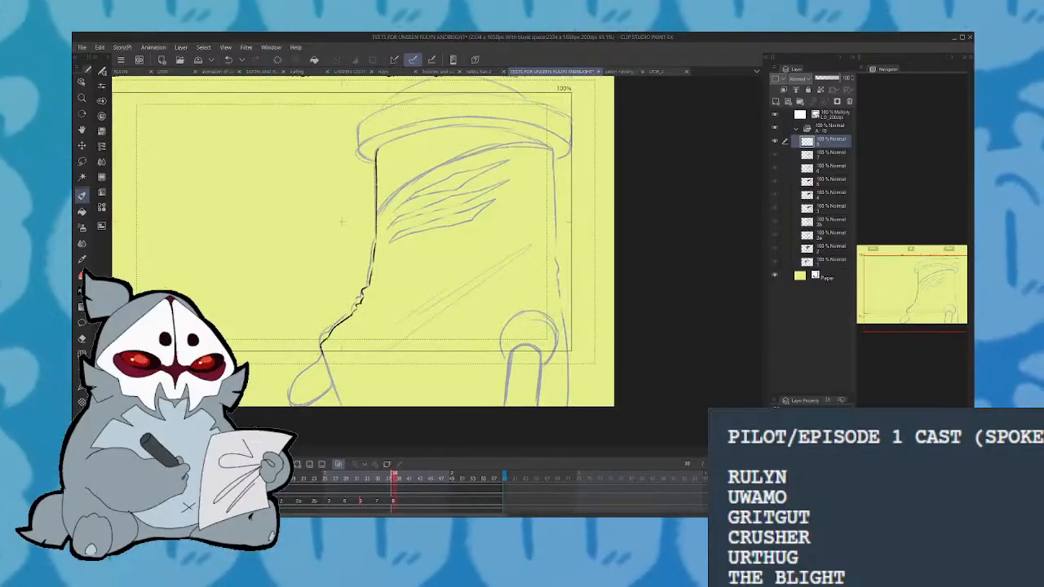
On cel 8, trace the lower-left flap, the circle with the post inside it, and the body's right contour
mouse_move(322, 352)
mouse_down()
mouse_move(347, 406)
mouse_move(312, 404)
mouse_move(326, 389)
mouse_up()
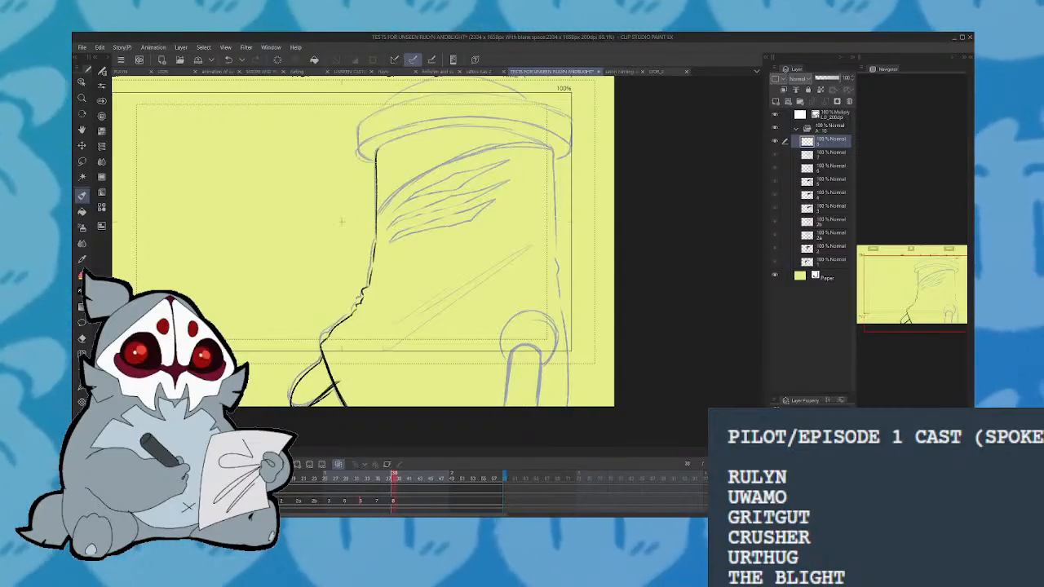
mouse_move(509, 383)
mouse_down()
mouse_move(539, 349)
mouse_move(540, 406)
mouse_up()
mouse_move(510, 352)
mouse_down()
mouse_move(506, 318)
mouse_move(545, 318)
mouse_move(554, 325)
mouse_move(549, 365)
mouse_up()
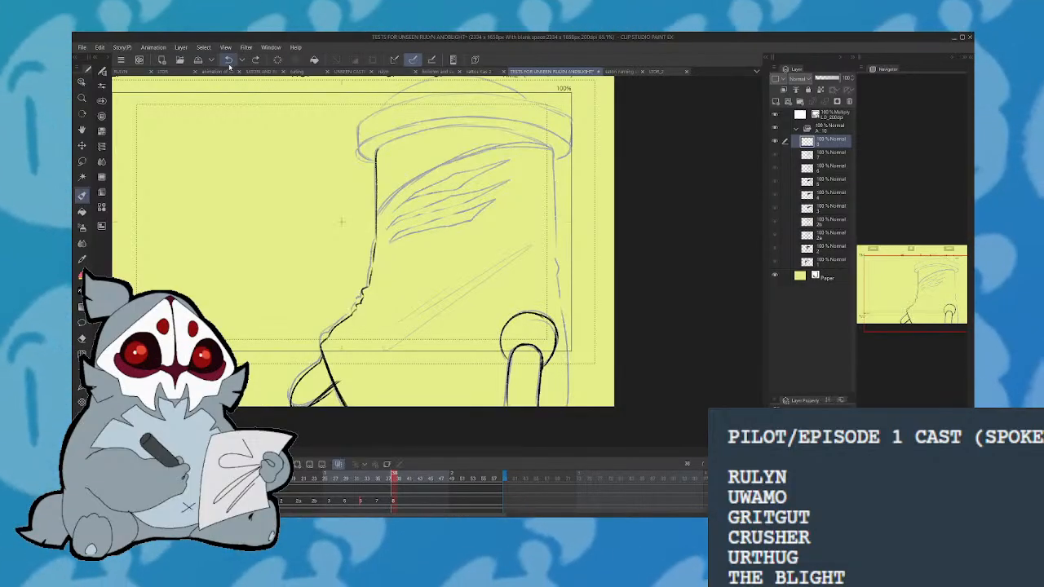
drag(562, 311, 574, 398)
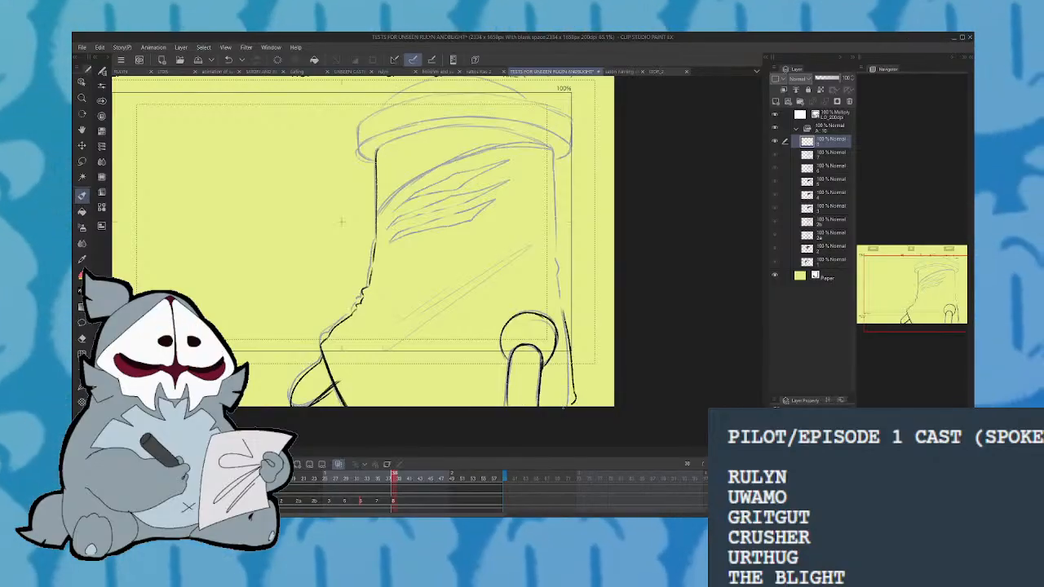
mouse_move(558, 283)
mouse_down()
mouse_move(562, 310)
mouse_move(549, 150)
mouse_up()
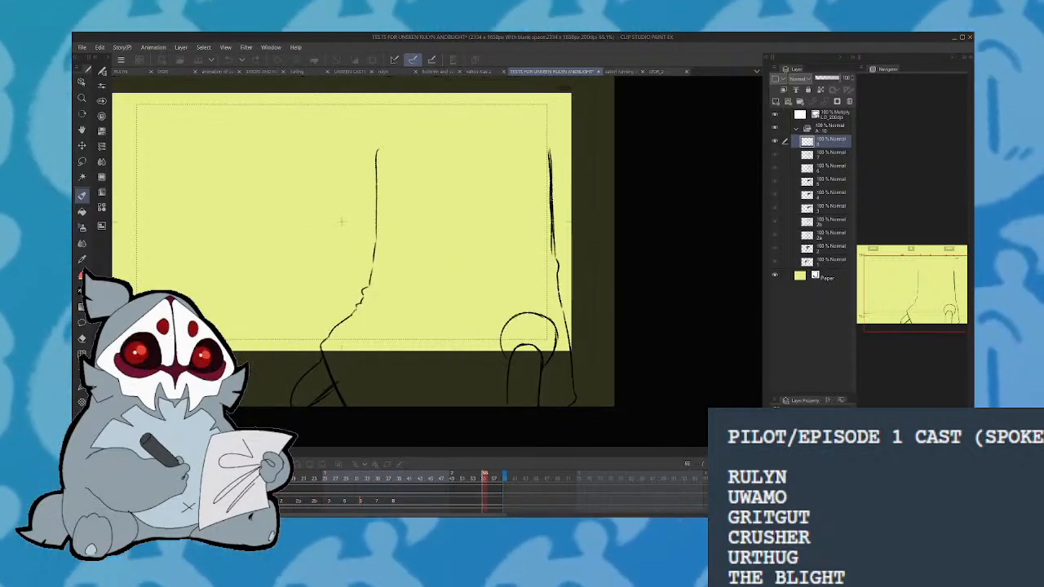
Move cel 8 a few frames along the timeline and insert a blank cel 7a at the freed frame
click(394, 500)
drag(405, 491, 419, 496)
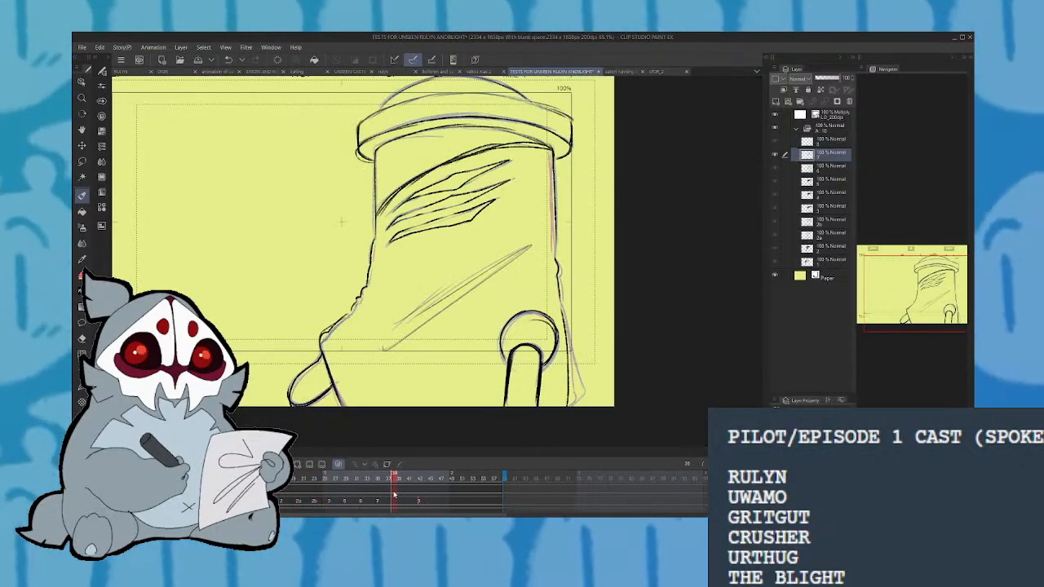
key(alt+n)
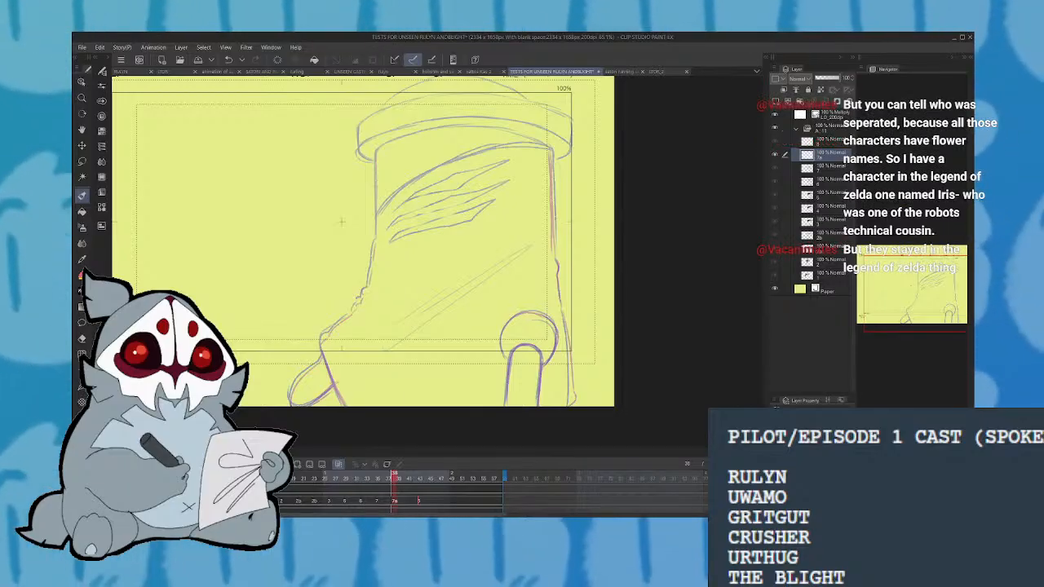
Trace the body's left contour on cel 7a down to the page edge, with a rounded bulge near the lower end
mouse_move(375, 158)
mouse_down()
mouse_move(370, 274)
mouse_move(323, 346)
mouse_move(334, 383)
mouse_up()
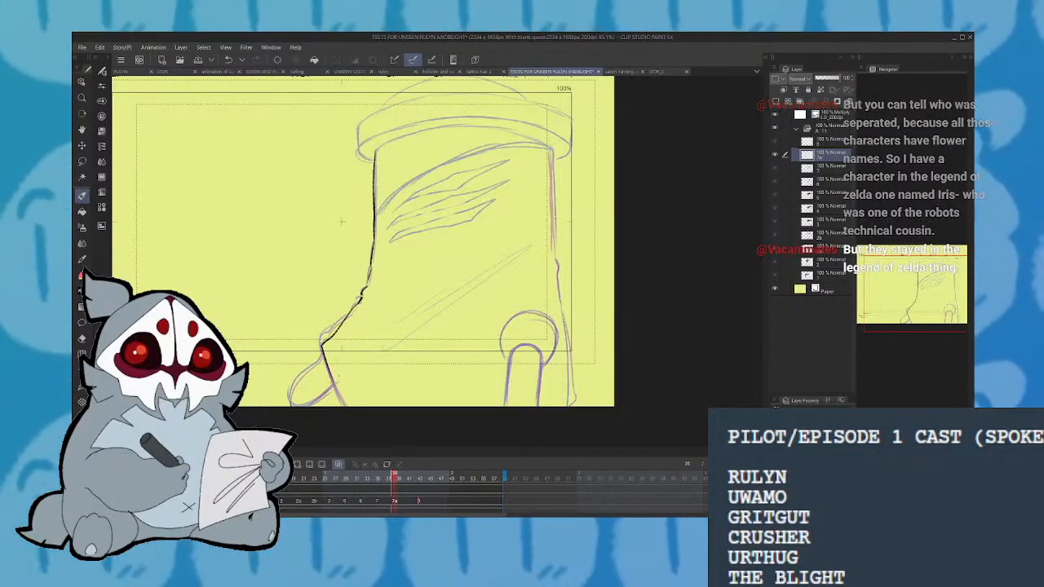
key(ctrl+z)
mouse_move(356, 302)
mouse_down()
mouse_move(323, 333)
mouse_move(330, 377)
mouse_up()
key(ctrl+z)
drag(354, 306, 323, 359)
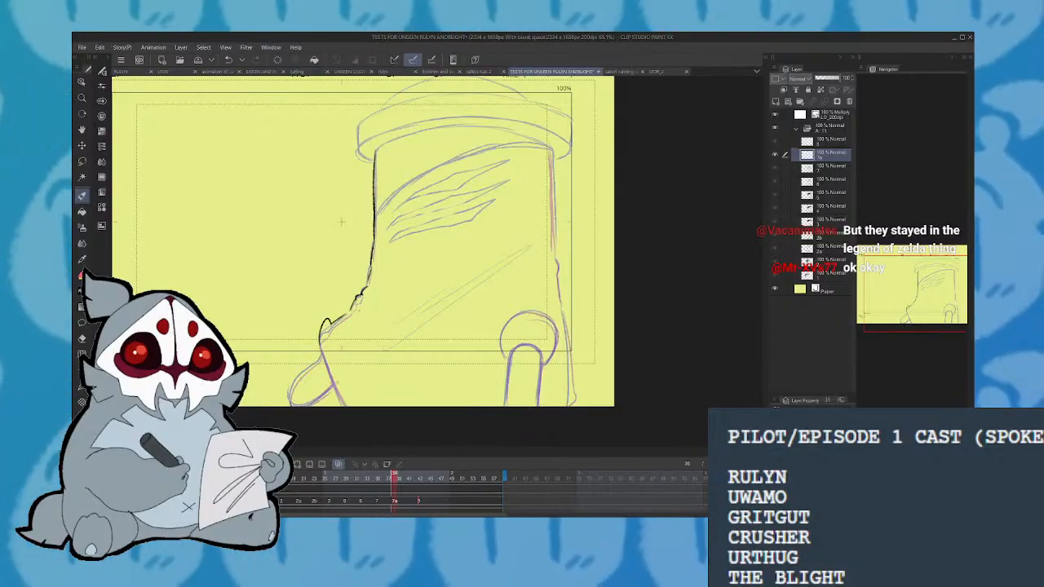
key(ctrl+z)
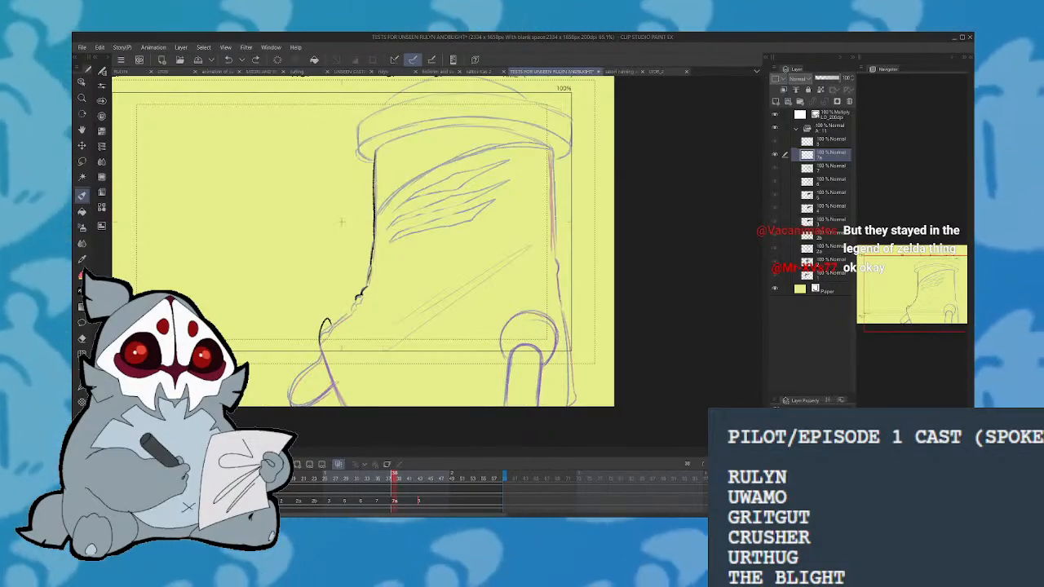
mouse_move(363, 287)
mouse_down()
mouse_move(327, 321)
mouse_move(348, 403)
mouse_up()
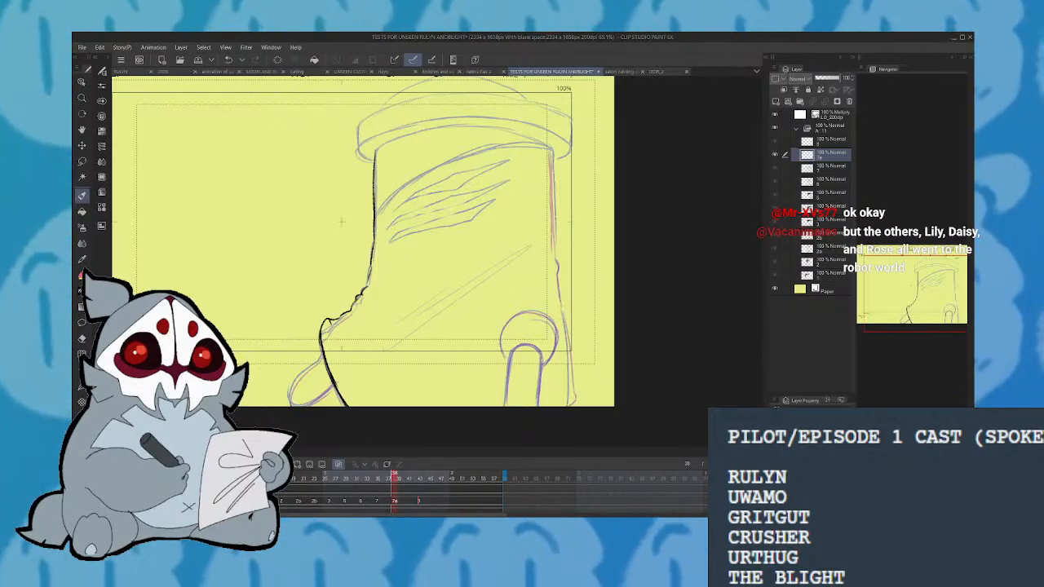
Trace the body's right contour on cel 7a and the two curved edges beneath the hat brim
drag(556, 276, 564, 406)
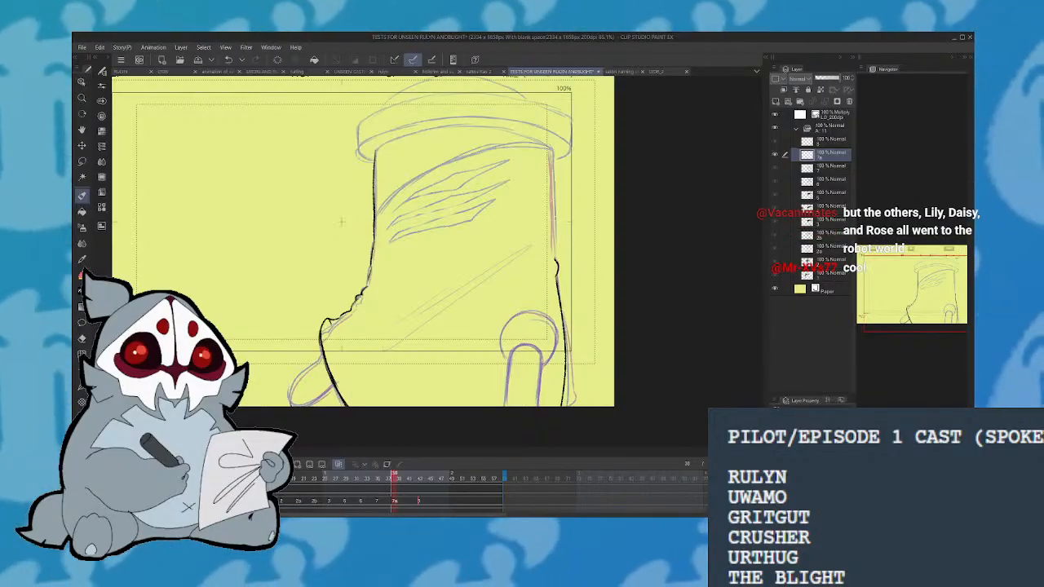
drag(550, 149, 557, 235)
drag(549, 156, 557, 238)
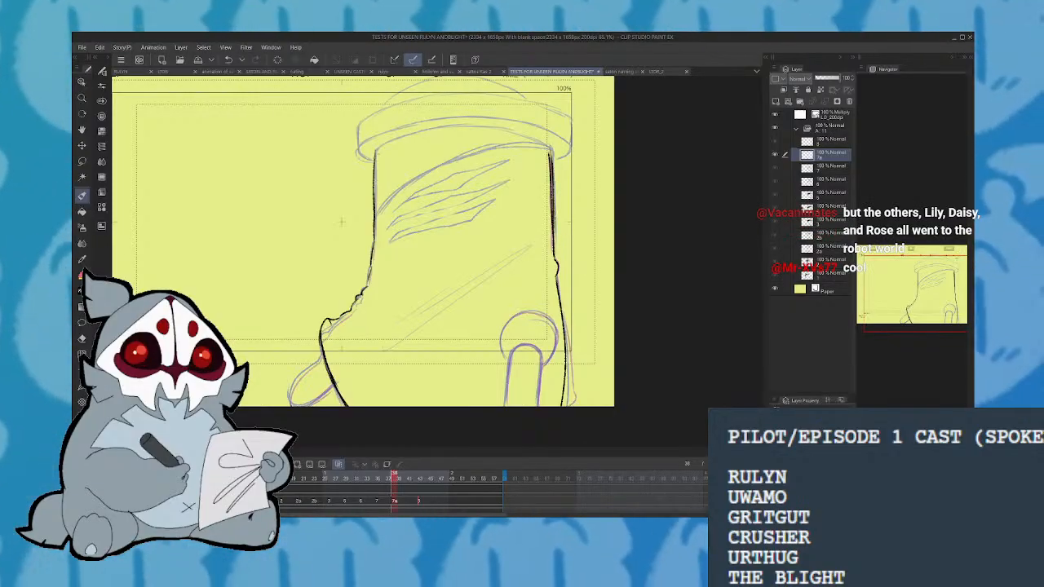
mouse_move(377, 150)
mouse_down()
mouse_move(480, 126)
mouse_move(517, 132)
mouse_up()
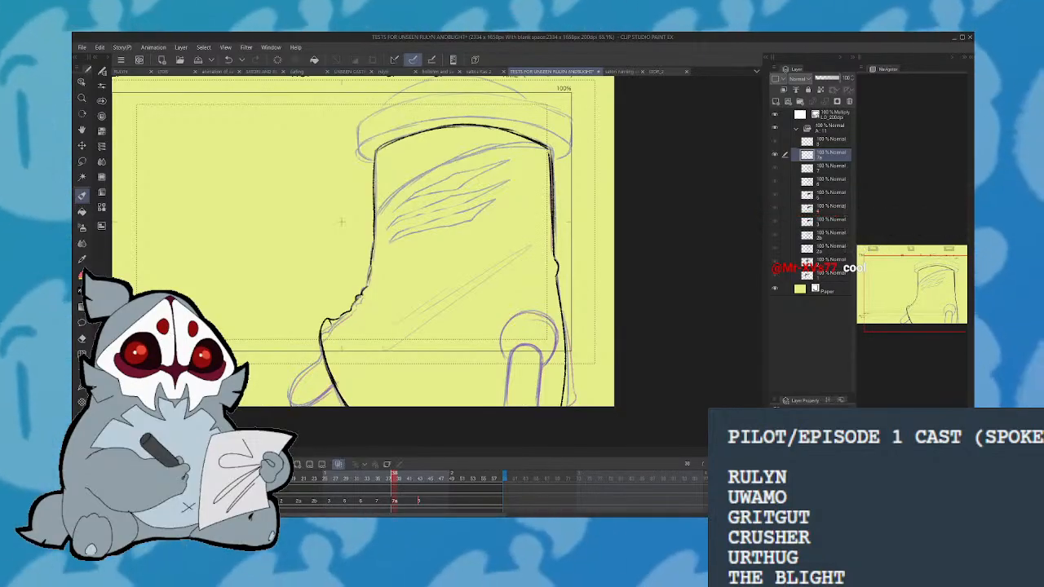
mouse_move(376, 217)
mouse_down()
mouse_move(460, 160)
mouse_move(549, 150)
mouse_up()
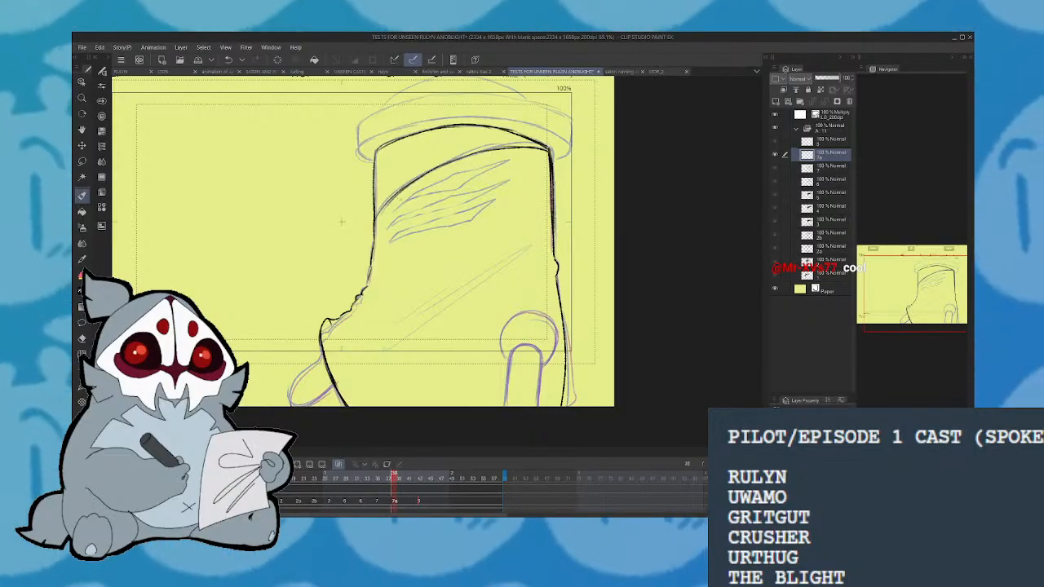
Trace the jagged slash marks below the brim on cel 7a
drag(405, 202, 446, 180)
mouse_move(461, 173)
mouse_down()
mouse_move(510, 160)
mouse_move(396, 211)
mouse_up()
key(ctrl+z)
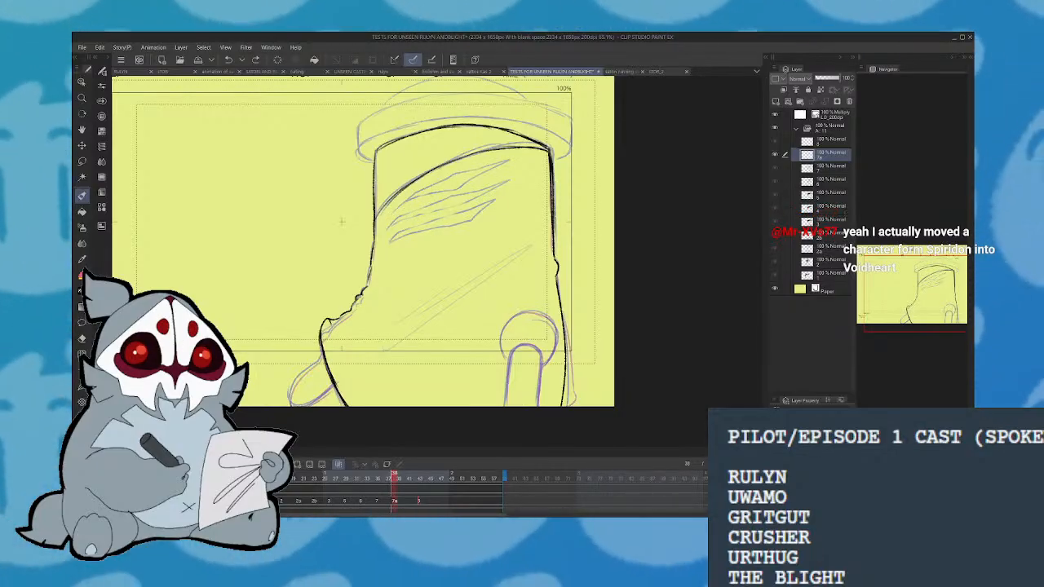
mouse_move(396, 212)
mouse_down()
mouse_move(455, 173)
mouse_move(503, 159)
mouse_move(404, 202)
mouse_move(400, 215)
mouse_move(416, 210)
mouse_up()
drag(508, 180, 385, 232)
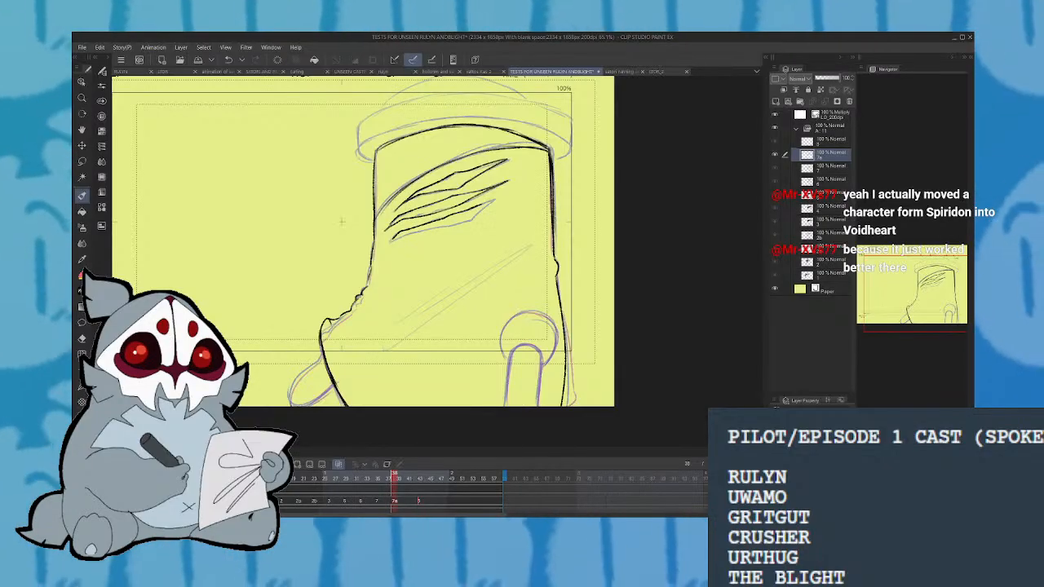
drag(495, 200, 392, 242)
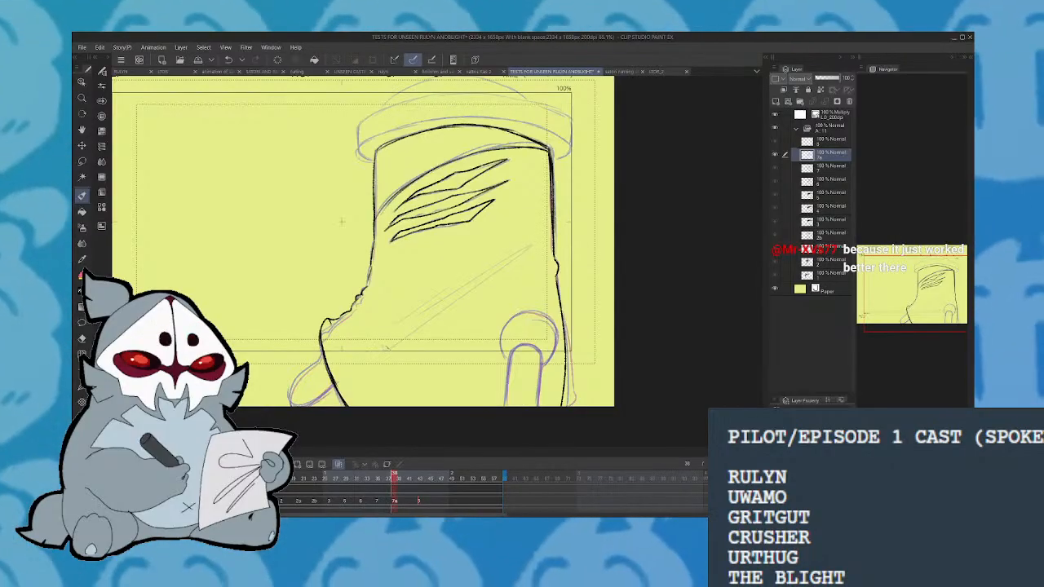
mouse_move(387, 348)
mouse_down()
mouse_move(538, 264)
mouse_move(385, 346)
mouse_up()
key(ctrl+z)
key(ctrl+z)
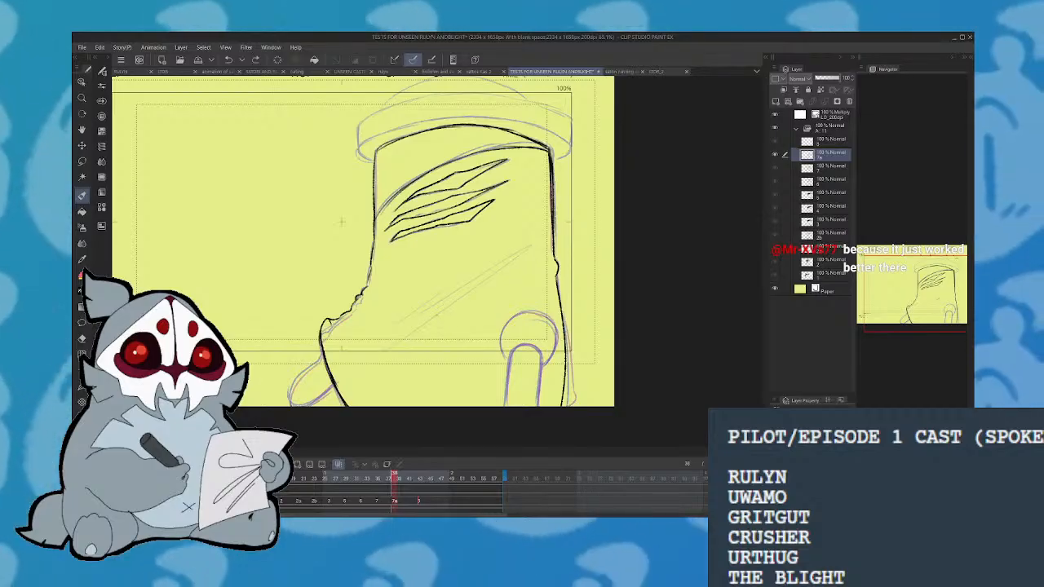
Rework the lower-left bend of the body's contour on cel 8, using cel 7a's outline as reference
click(420, 480)
mouse_move(403, 482)
mouse_down()
mouse_move(373, 481)
mouse_move(426, 480)
mouse_up()
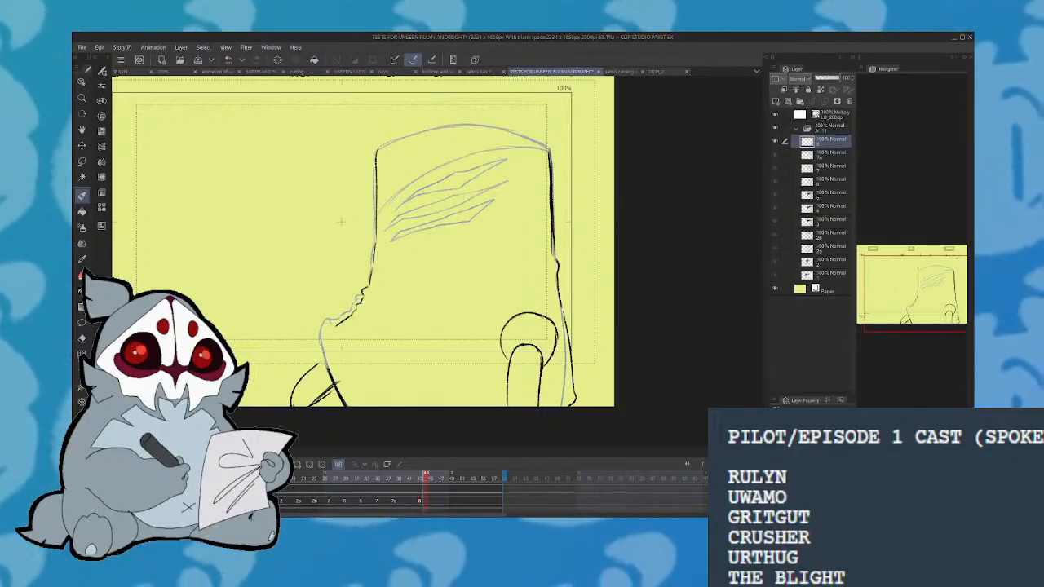
drag(329, 372, 340, 326)
key(ctrl+z)
mouse_move(327, 368)
mouse_down()
mouse_move(336, 326)
mouse_move(321, 353)
mouse_move(330, 375)
mouse_up()
key(ctrl+z)
key(ctrl+z)
drag(318, 334, 350, 406)
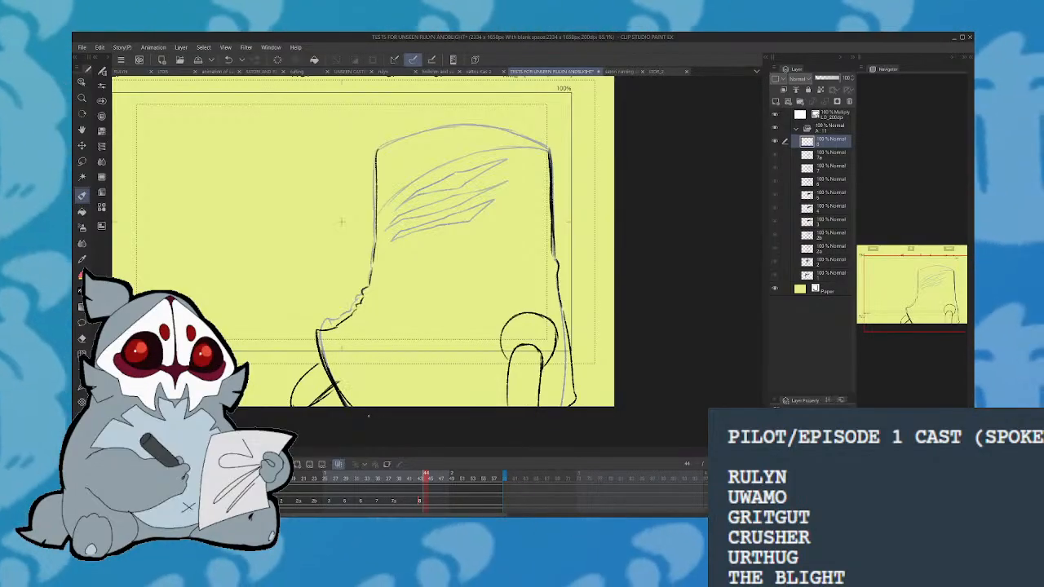
key(ctrl+z)
key(ctrl+z)
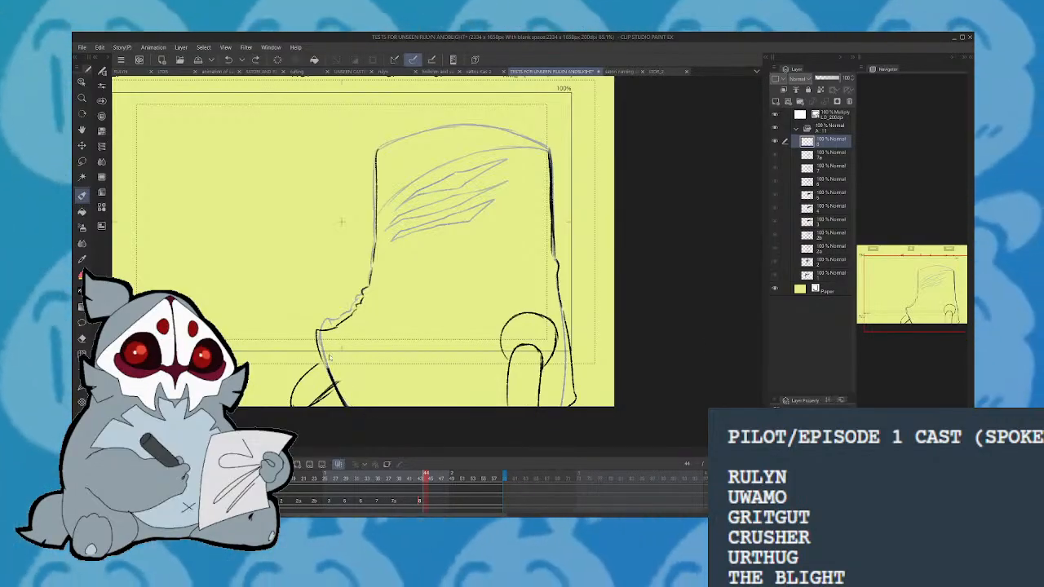
key(ctrl+z)
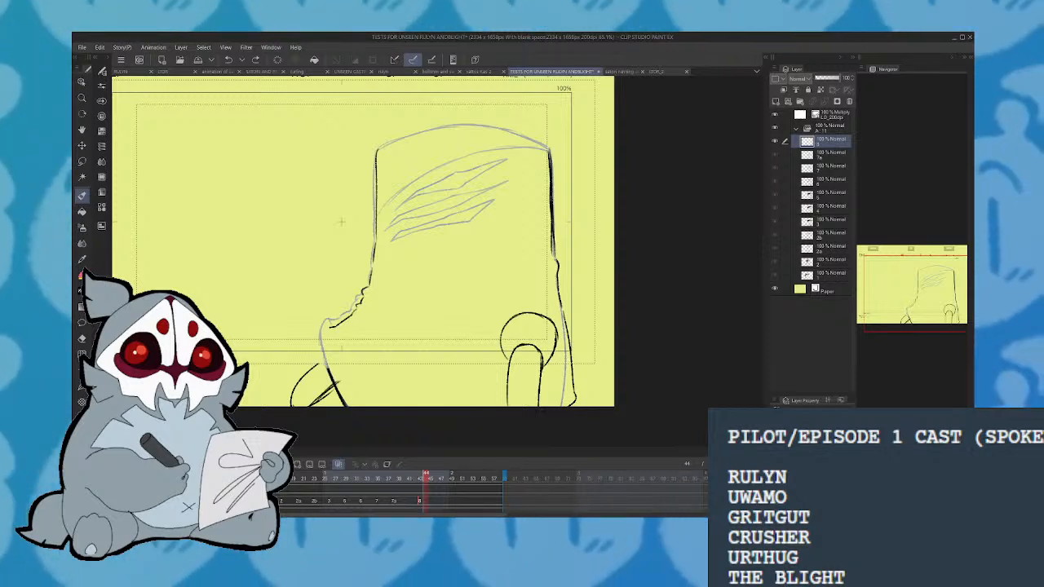
drag(321, 333, 329, 369)
key(ctrl+z)
key(ctrl+z)
drag(329, 332, 329, 371)
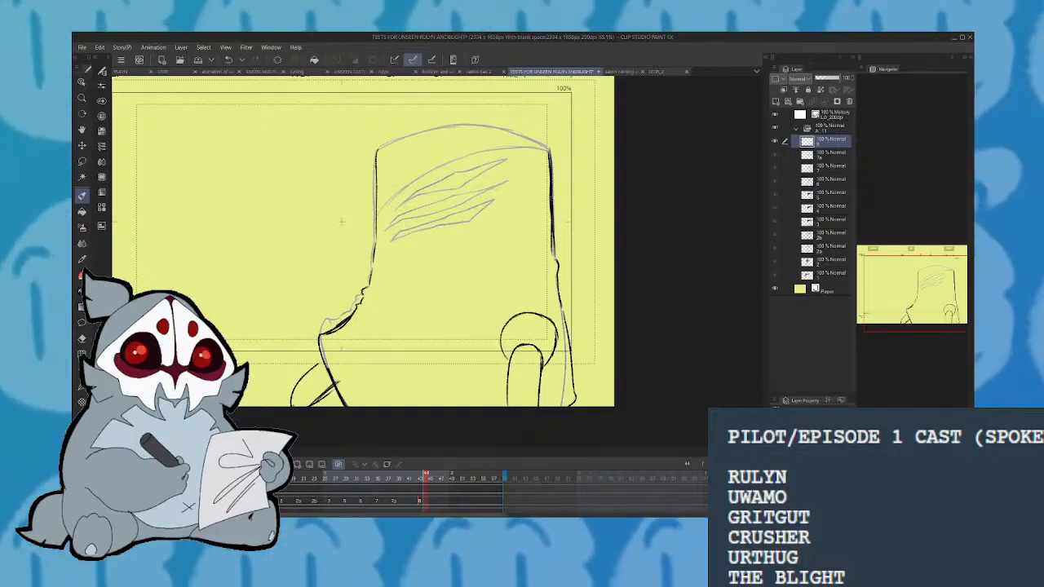
Review the animation mirrored, and replace the bulge in cel 7a's lower body contour with a smoother line down to the corner
key(space)
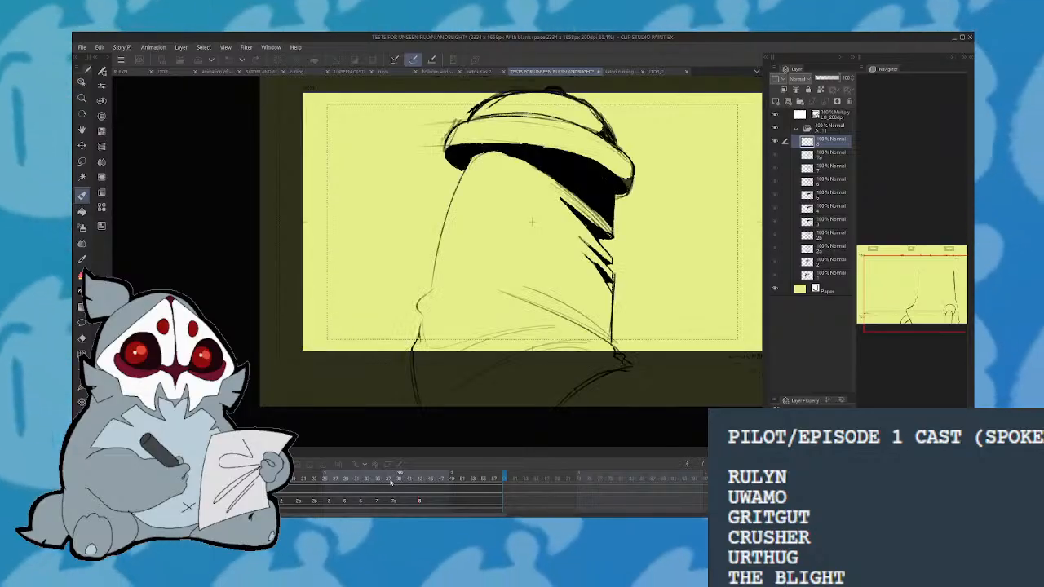
drag(386, 479, 378, 482)
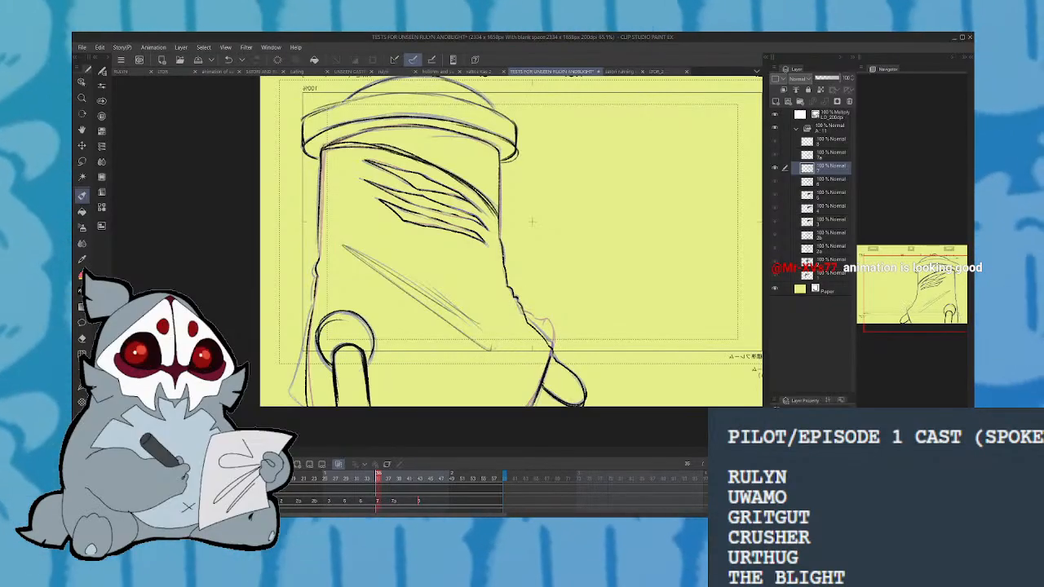
click(394, 479)
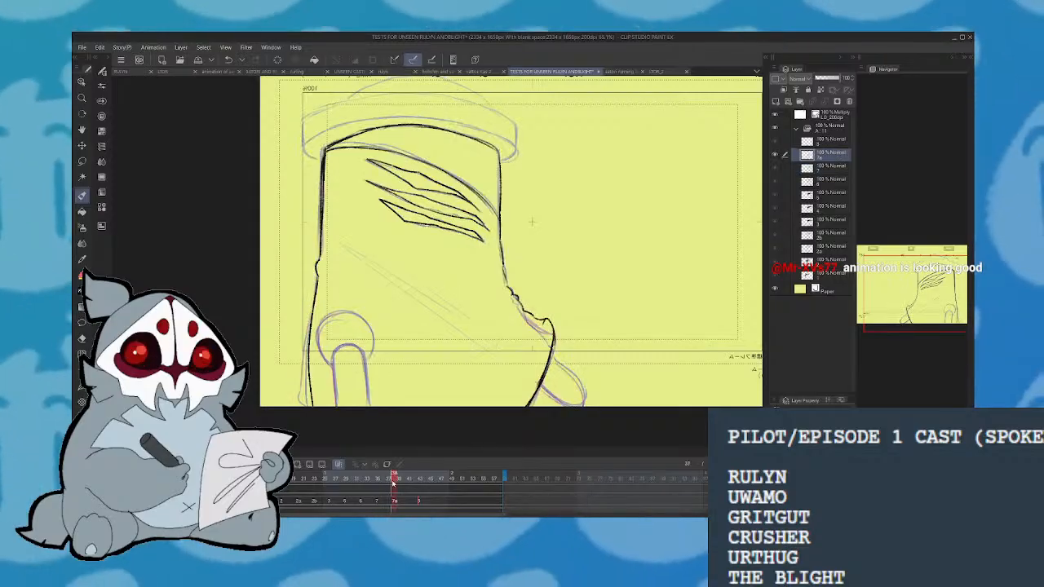
drag(526, 297, 534, 309)
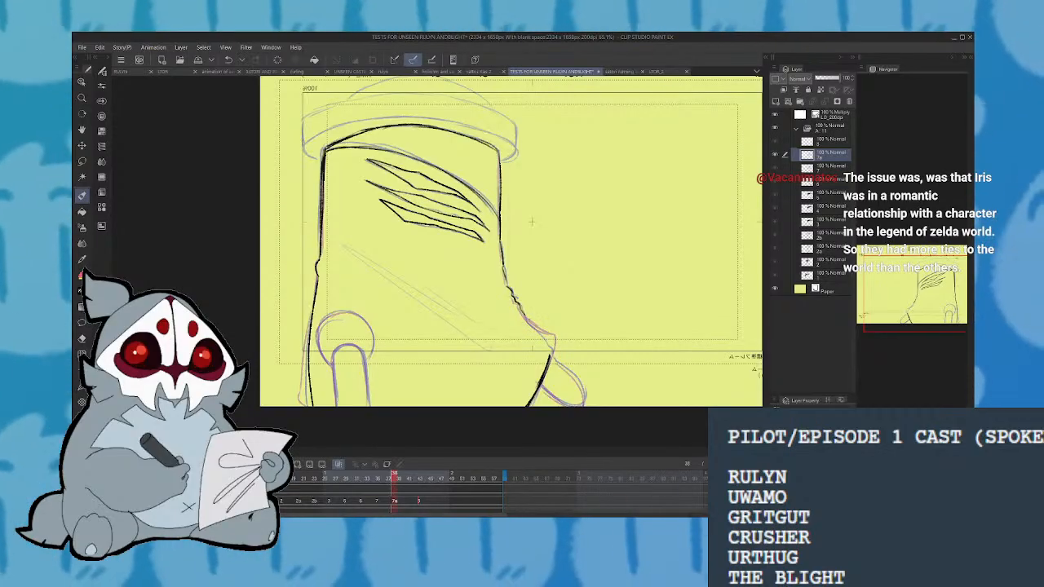
drag(524, 313, 552, 341)
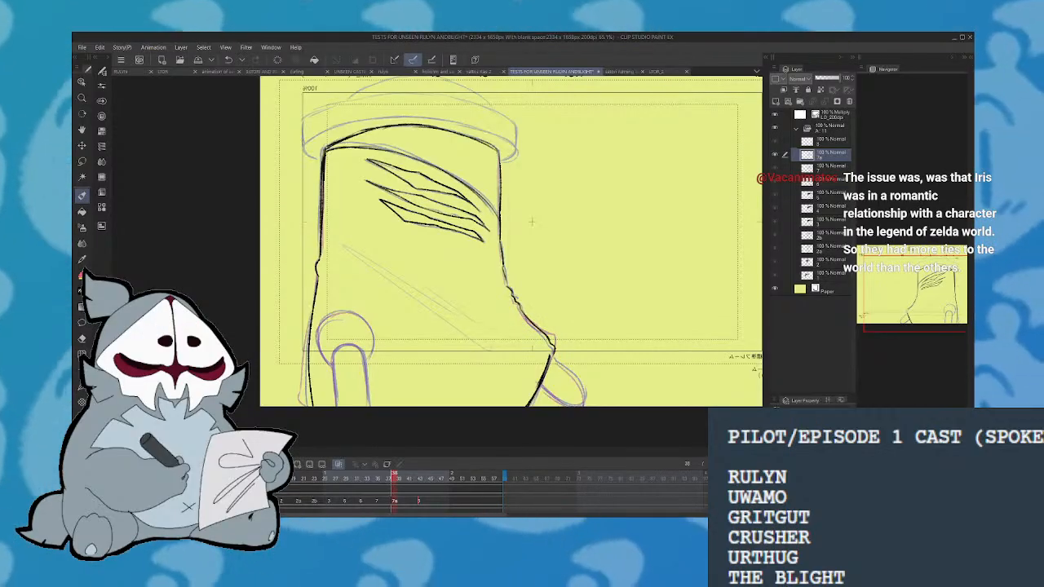
Redraw the same lower contour stretch on cel 8 to follow cel 7a, and restore the unmirrored view
key(Right)
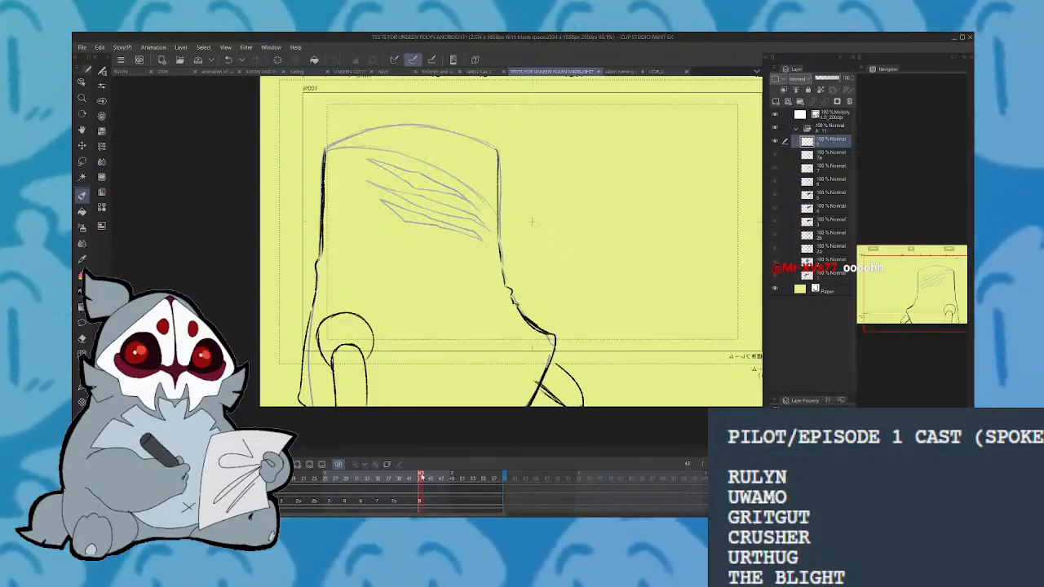
key(ctrl+z)
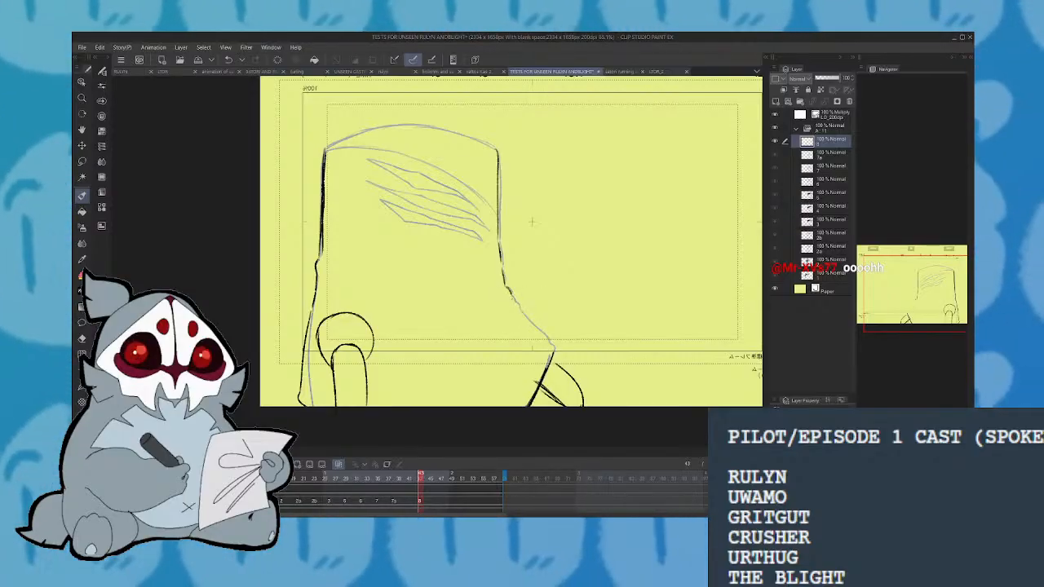
drag(516, 304, 552, 357)
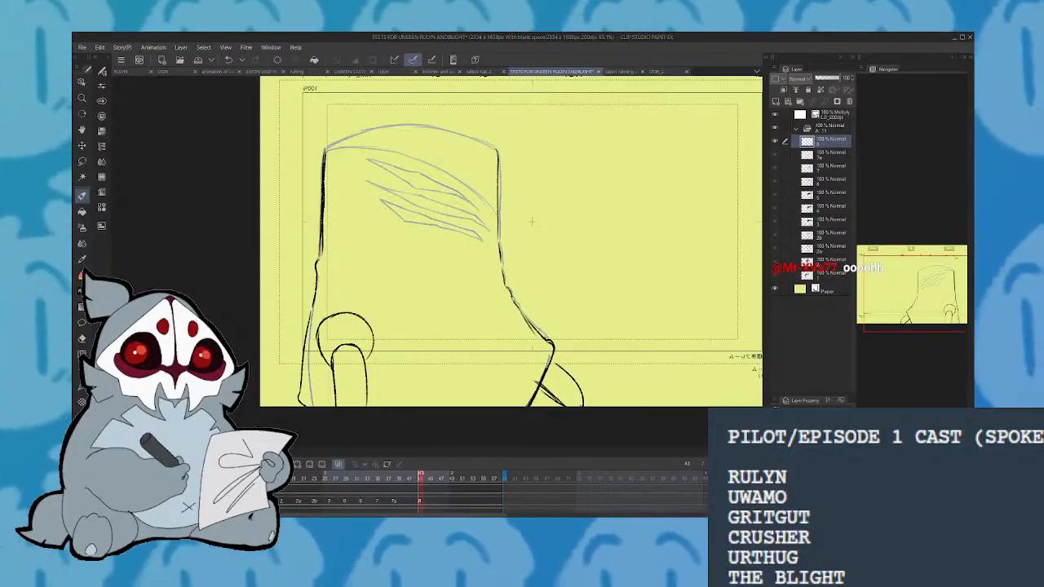
key(h)
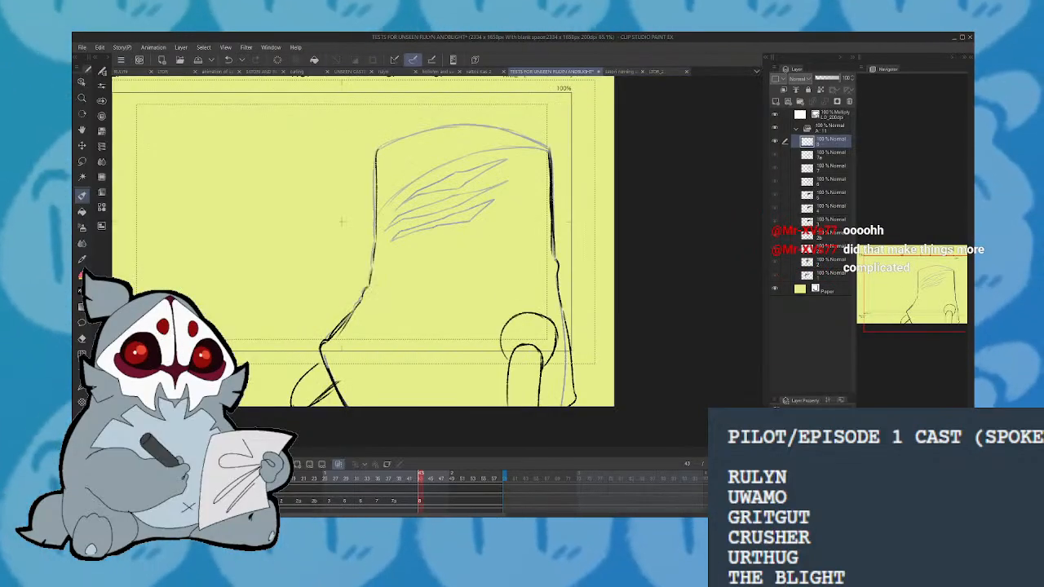
Play back the animation, return to cel 8 and replay the sequence to check the motion
key(space)
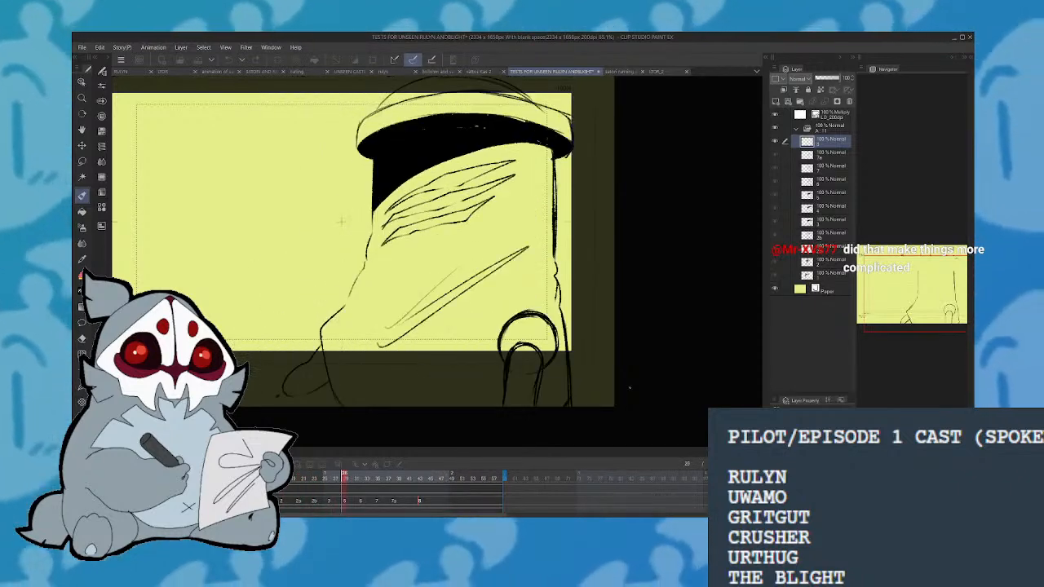
click(414, 481)
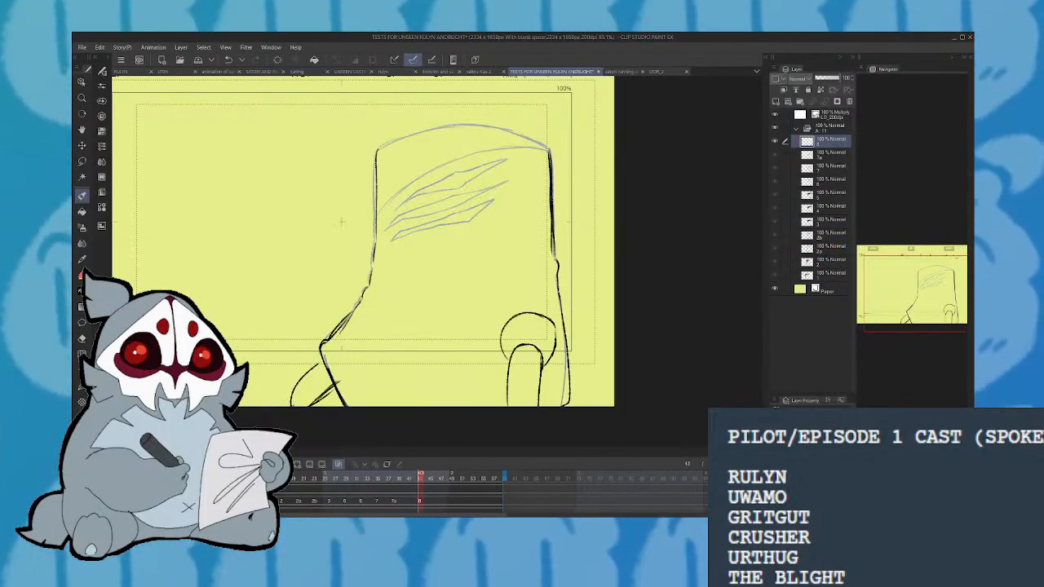
key(space)
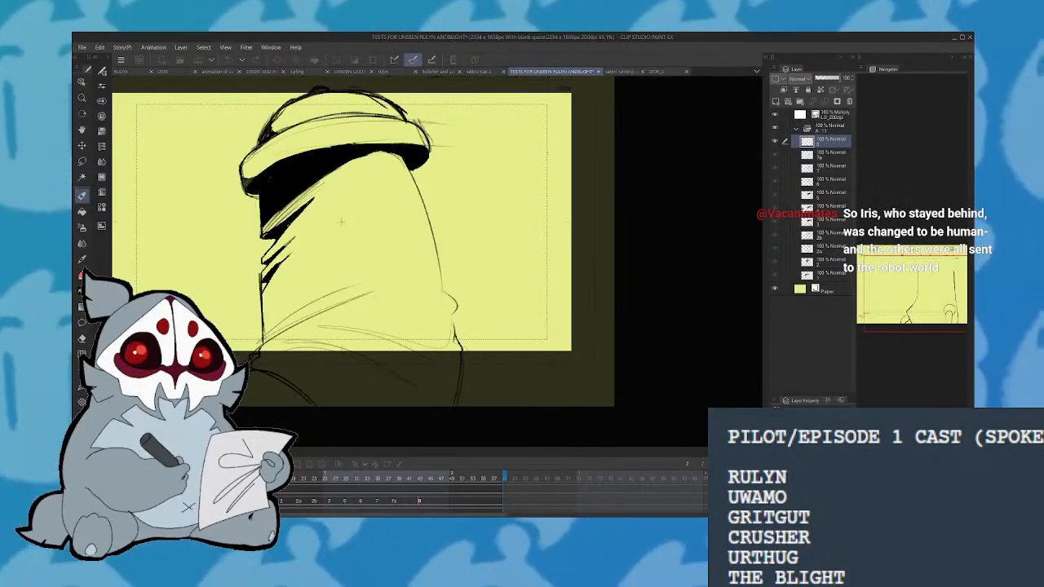
Step between cels 6, 7, 7a and 8 on the timeline to compare the body contours
click(417, 501)
click(404, 482)
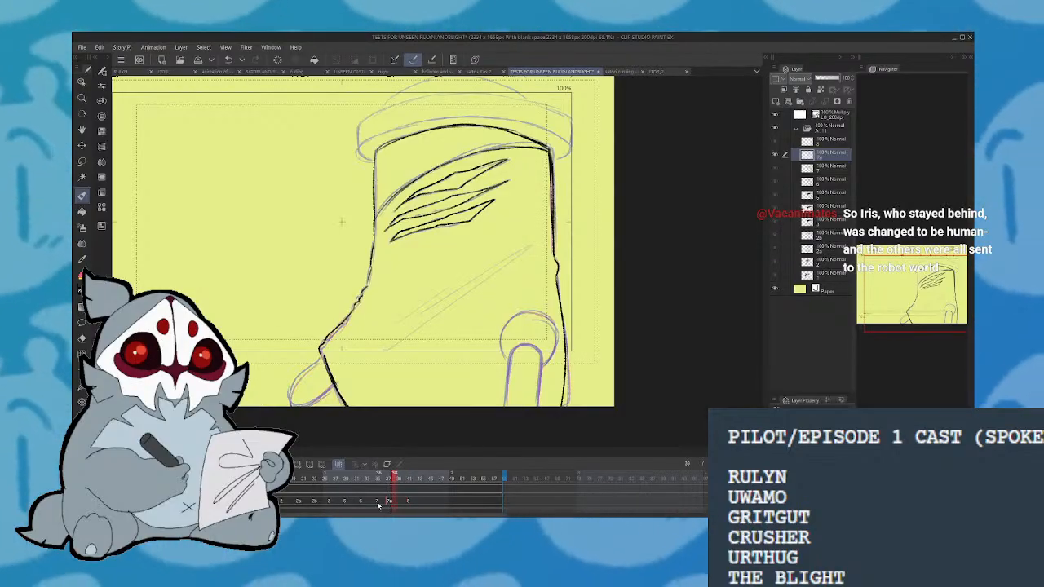
click(378, 505)
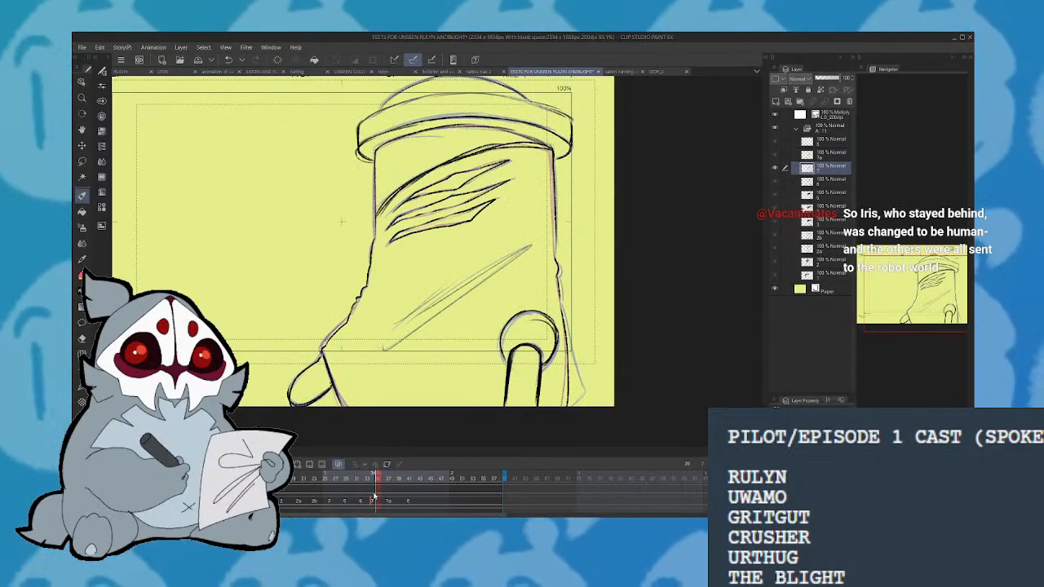
click(365, 482)
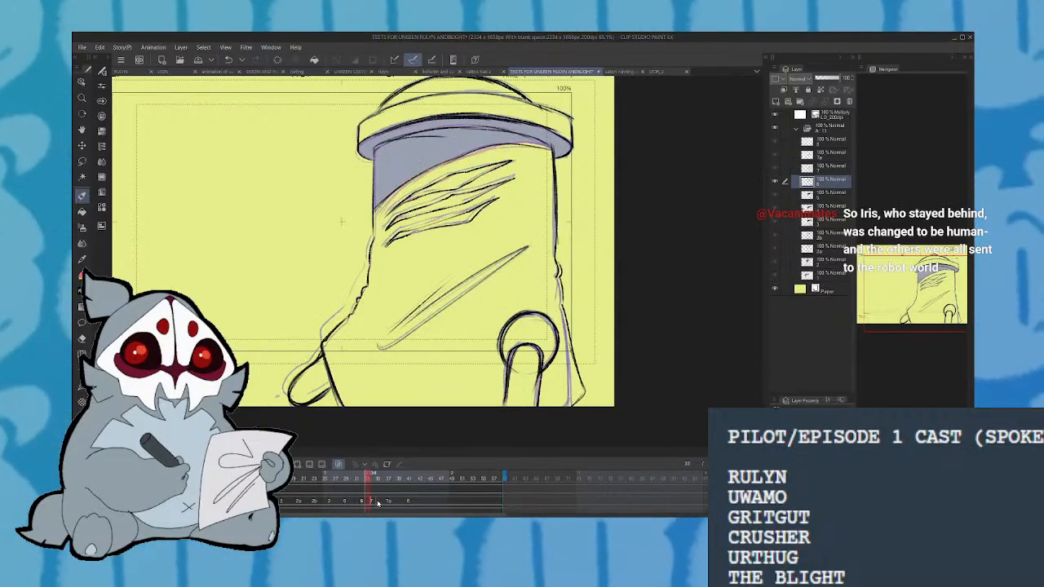
click(394, 506)
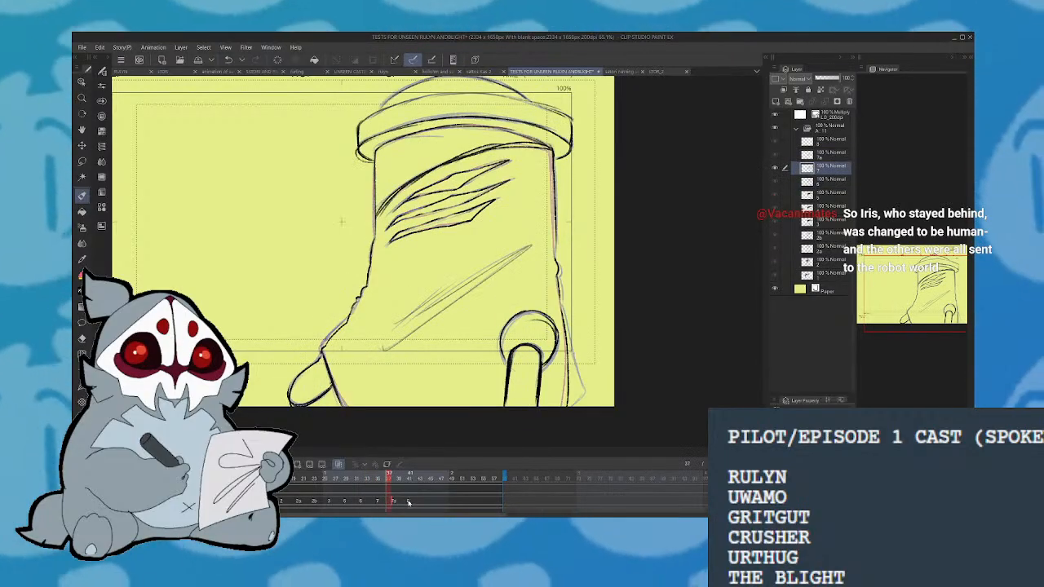
click(408, 503)
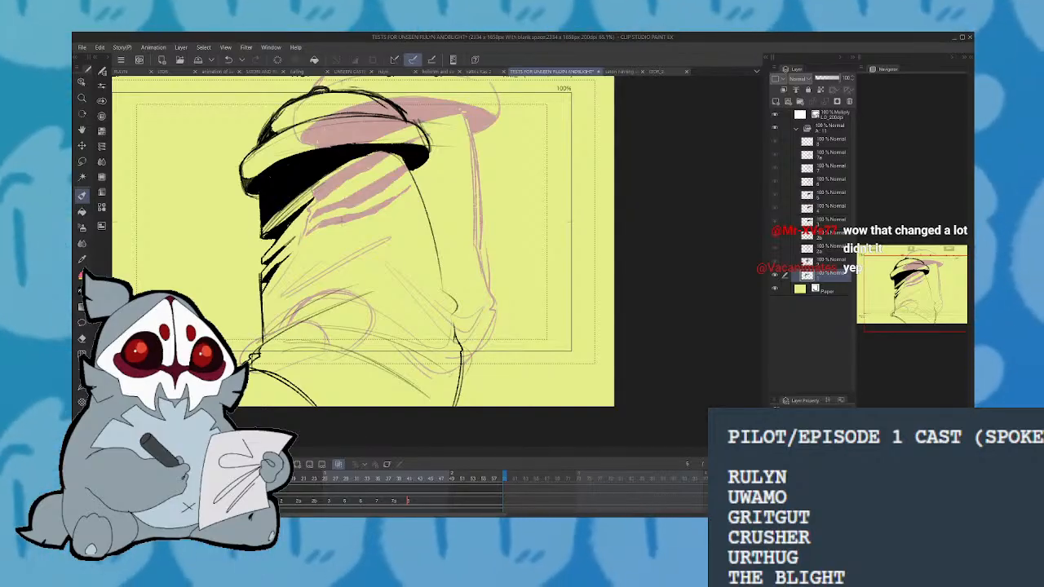
Play back the animation in close-up and with the canvas zoomed far out to check the overall motion
key(space)
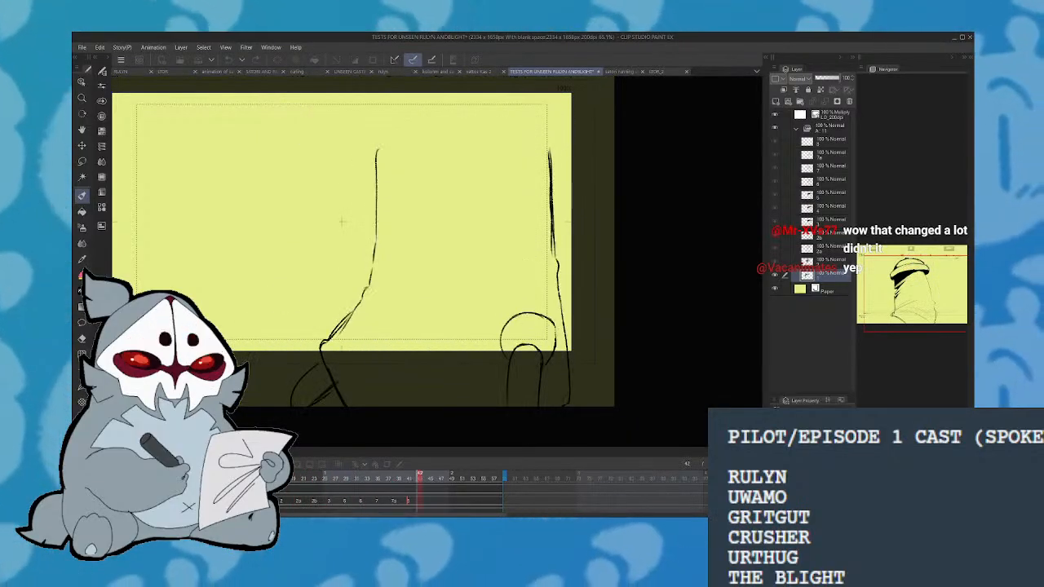
key(space)
key(space)
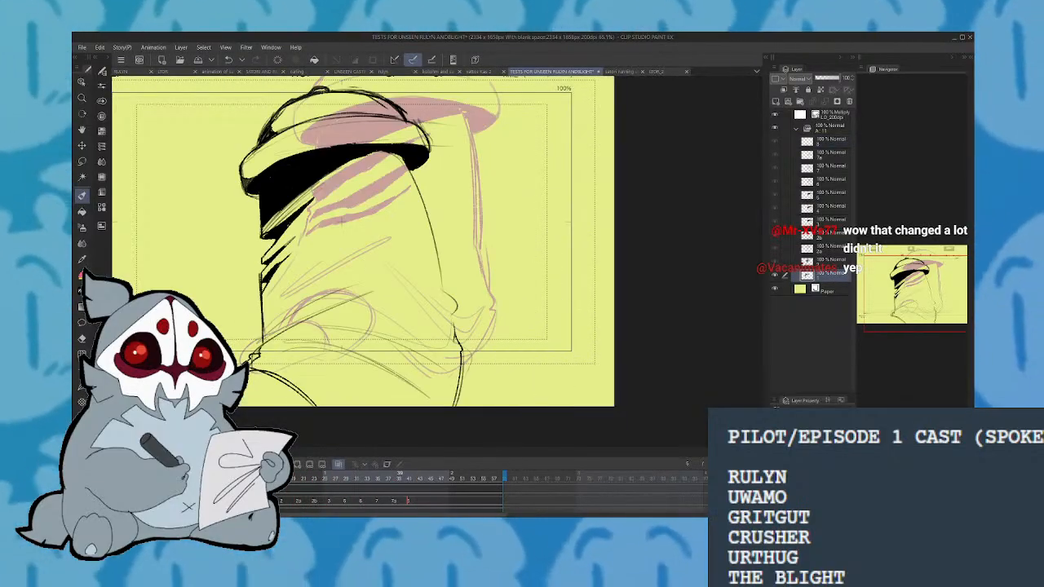
key(ctrl+minus)
key(ctrl+minus)
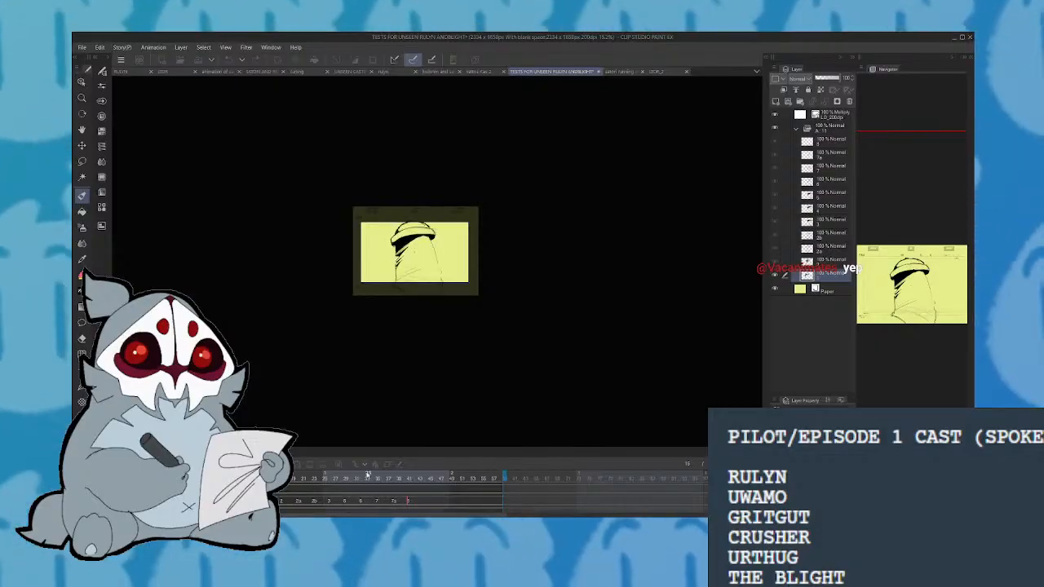
key(space)
Redraw the lower-left body contour on cel 7 as a smoother curve, comparing it with cel 6
key(ctrl+plus)
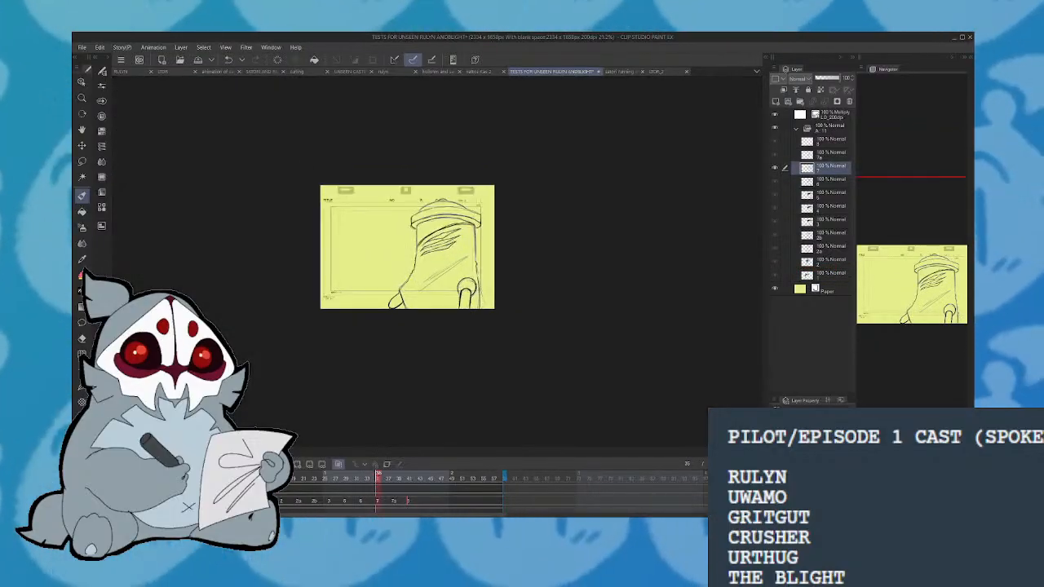
key(ctrl+plus)
key(ctrl+plus)
click(389, 479)
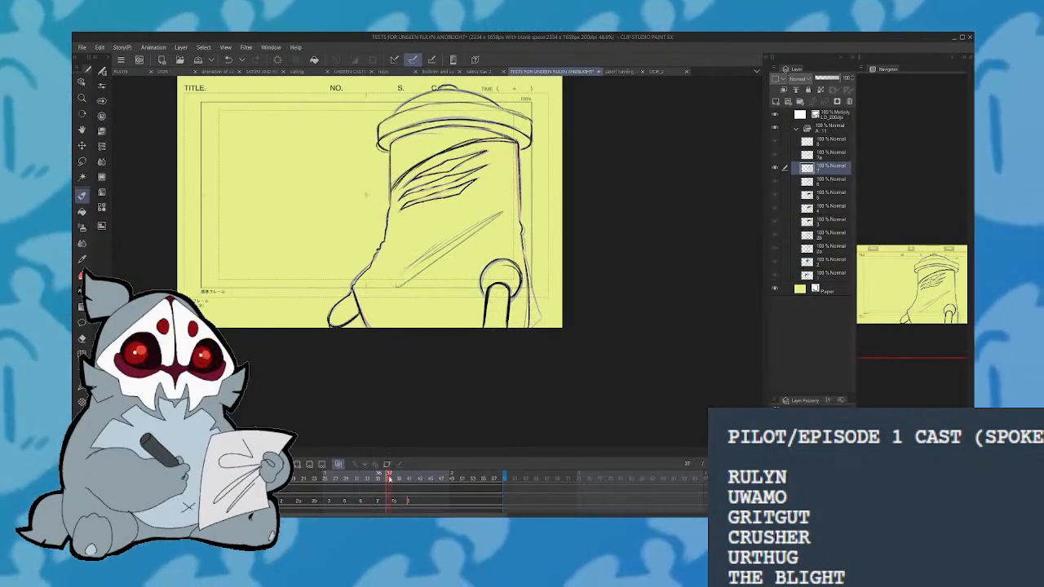
mouse_move(389, 479)
mouse_down()
mouse_move(340, 480)
mouse_move(373, 482)
mouse_up()
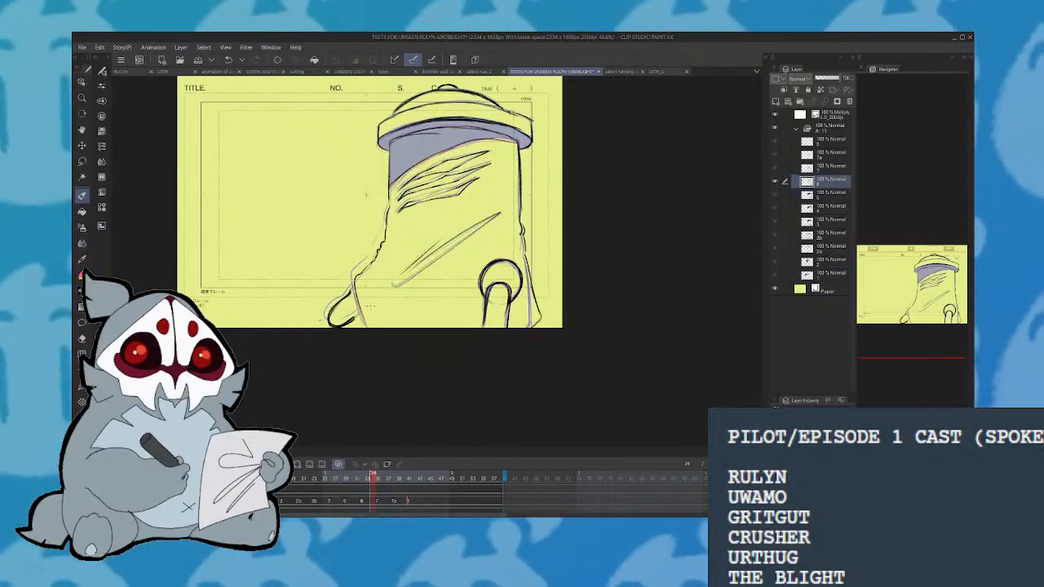
click(374, 466)
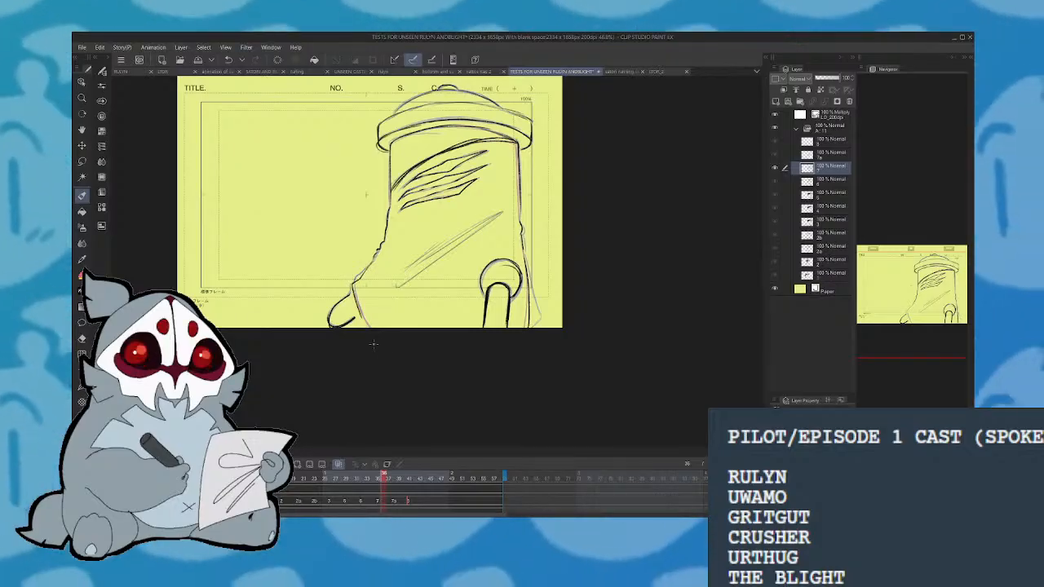
key(ctrl+z)
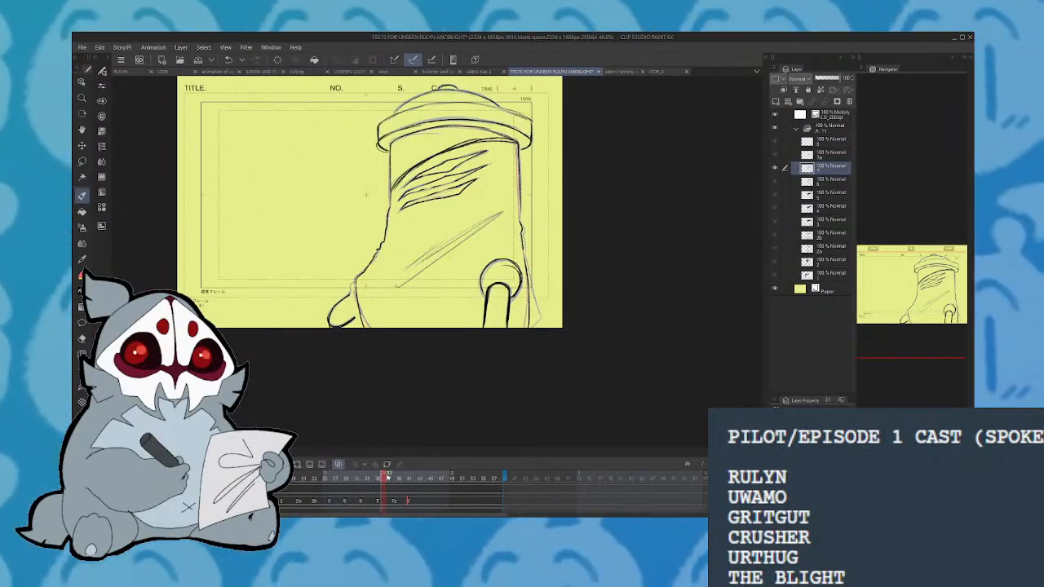
Replace cel 7a's lower-left body line below the bend with a smoother curve, and play back the animation
key(ctrl+Right)
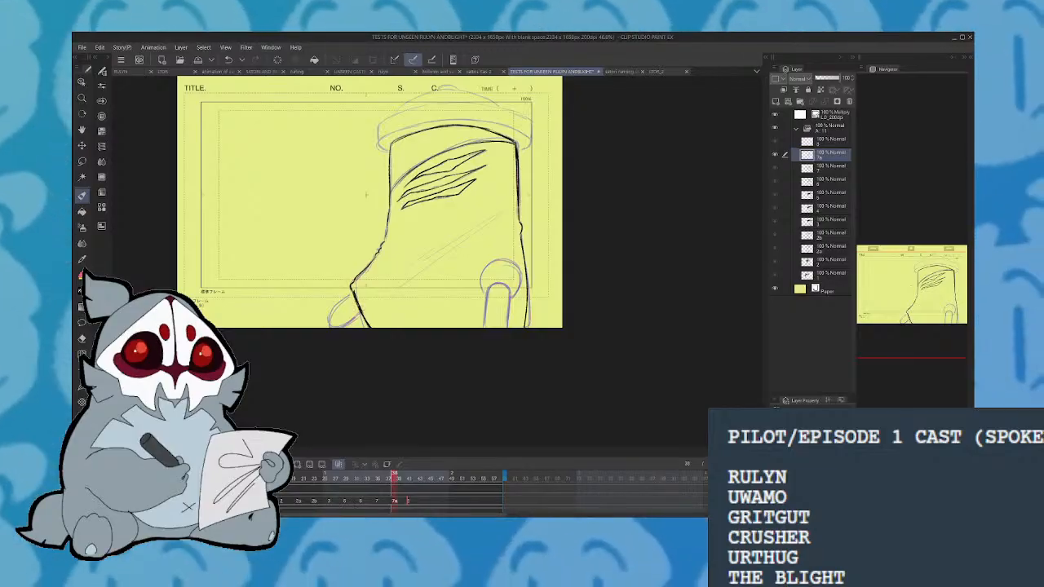
drag(399, 478, 416, 478)
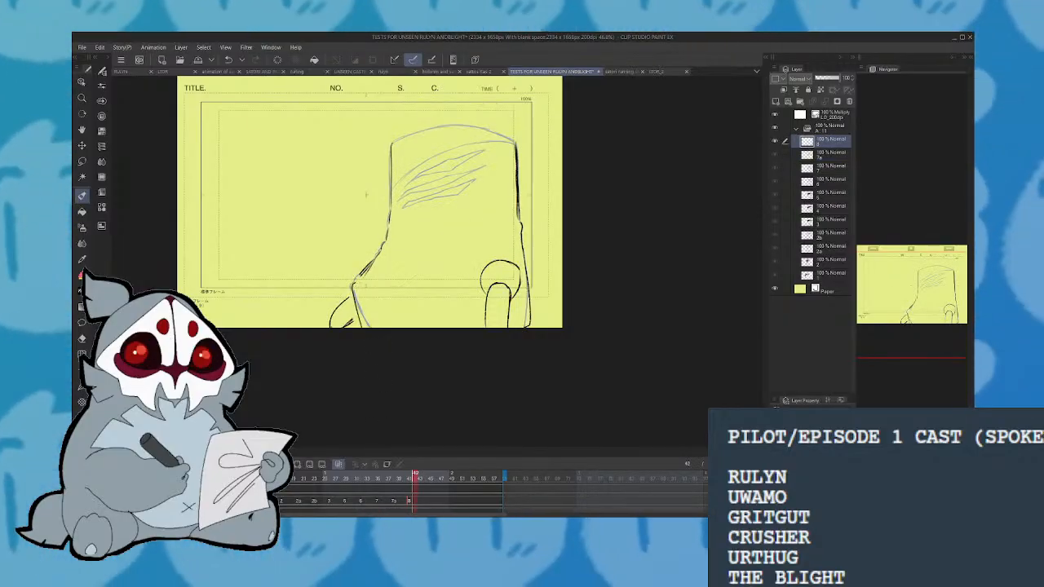
click(399, 479)
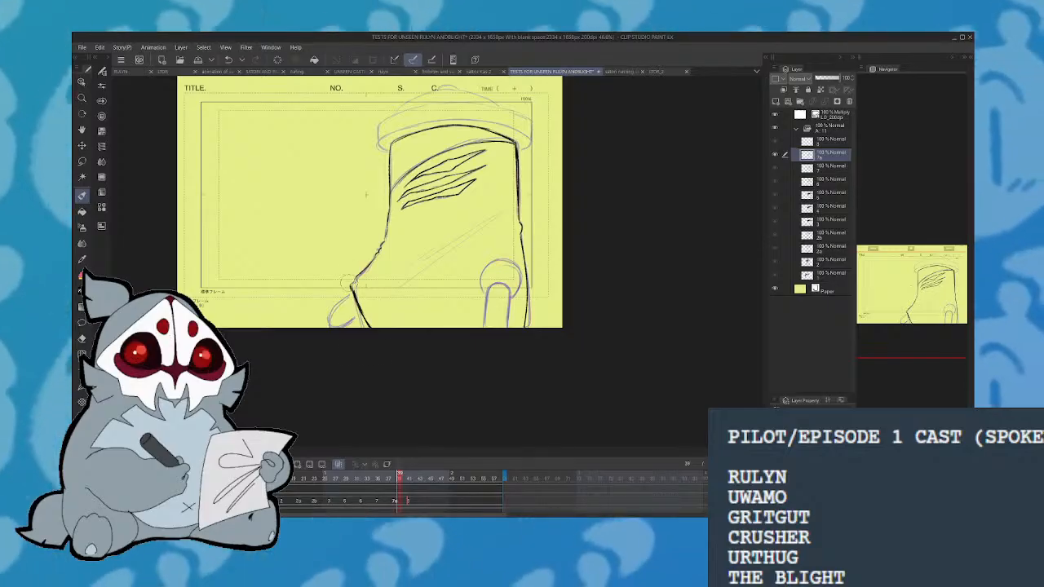
drag(350, 280, 384, 346)
drag(354, 282, 366, 351)
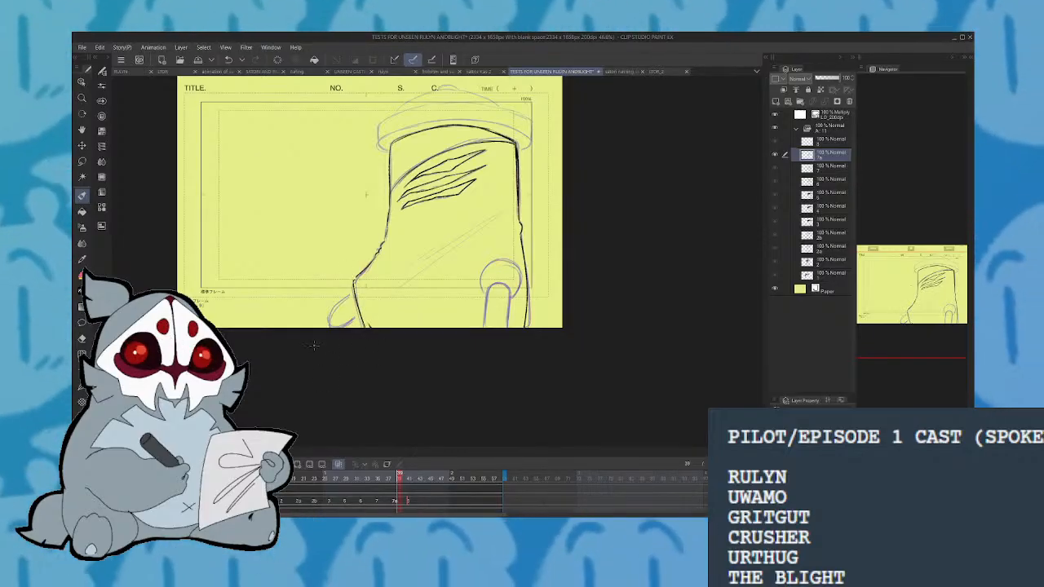
key(space)
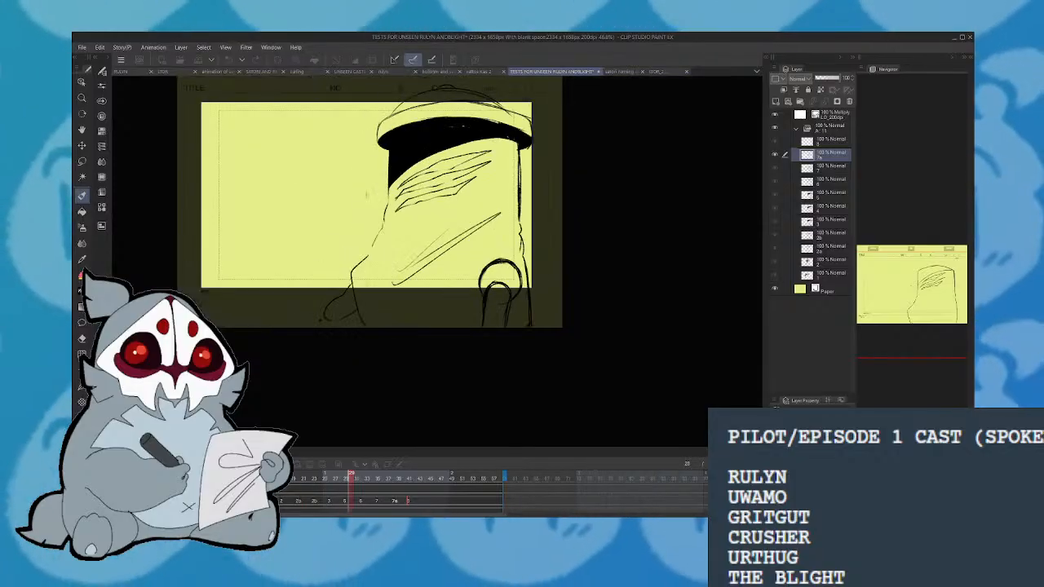
click(398, 480)
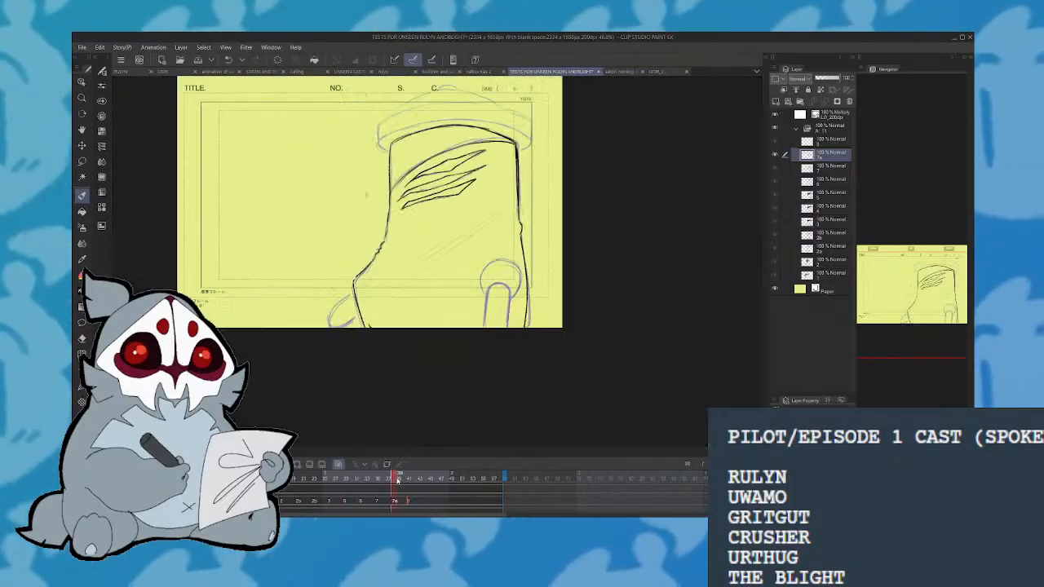
Trace cel 7a's slash markings, the curved face line beneath them and the top of the head onto cel 8
key(Right)
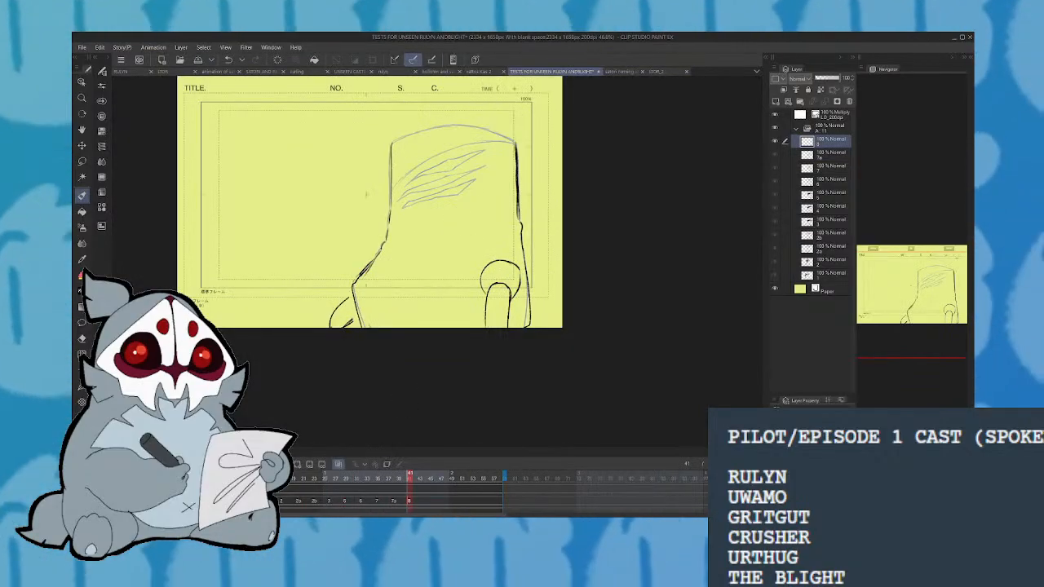
mouse_move(409, 185)
mouse_down()
mouse_move(439, 162)
mouse_move(454, 169)
mouse_move(407, 183)
mouse_up()
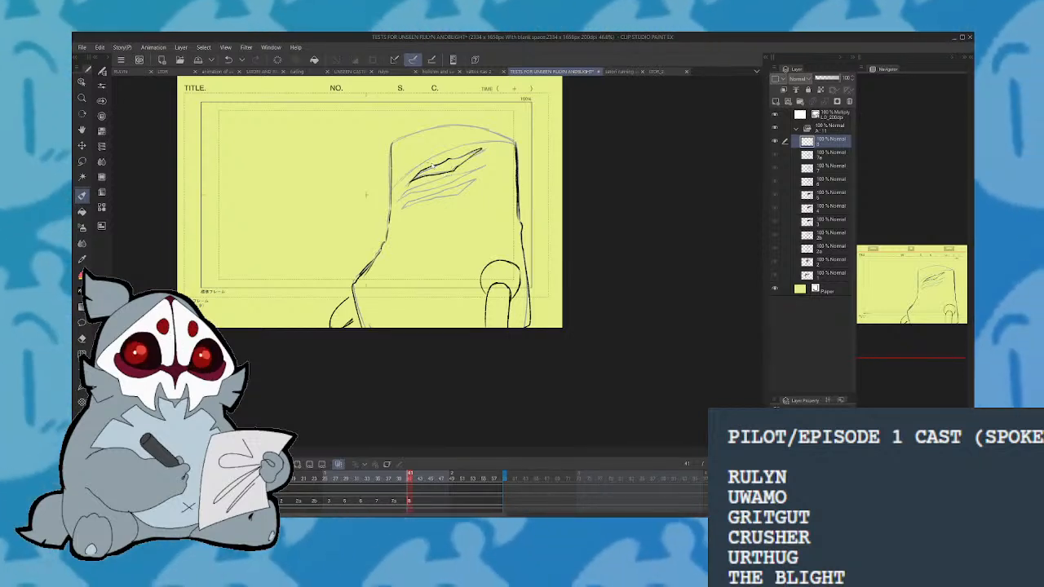
key(ctrl+z)
key(ctrl+z)
mouse_move(408, 184)
mouse_down()
mouse_move(448, 160)
mouse_move(453, 168)
mouse_move(424, 174)
mouse_move(454, 170)
mouse_move(425, 191)
mouse_move(477, 177)
mouse_up()
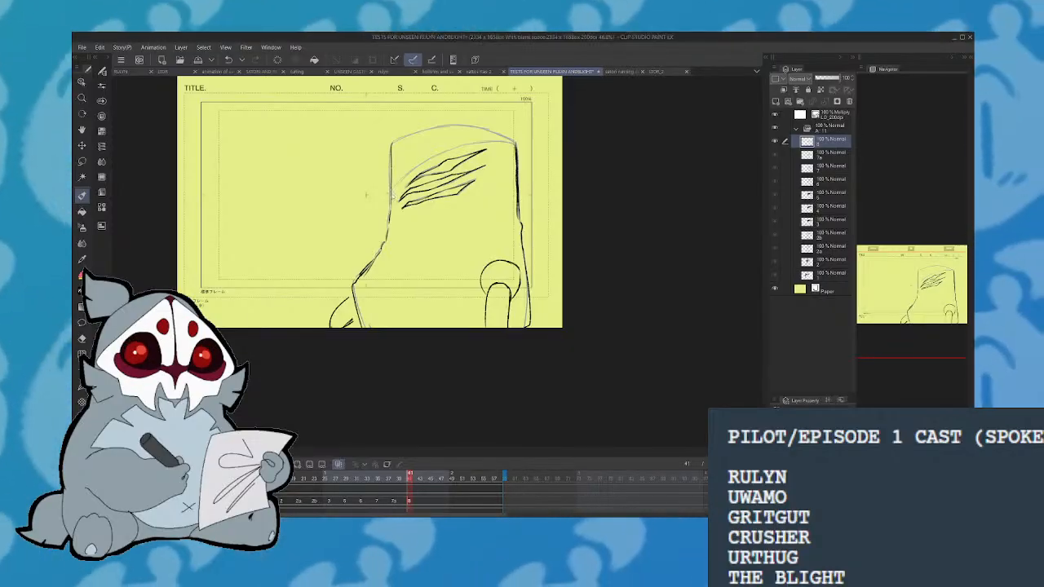
mouse_move(416, 171)
mouse_down()
mouse_move(454, 150)
mouse_move(514, 144)
mouse_up()
mouse_move(391, 145)
mouse_down()
mouse_move(456, 125)
mouse_move(514, 140)
mouse_up()
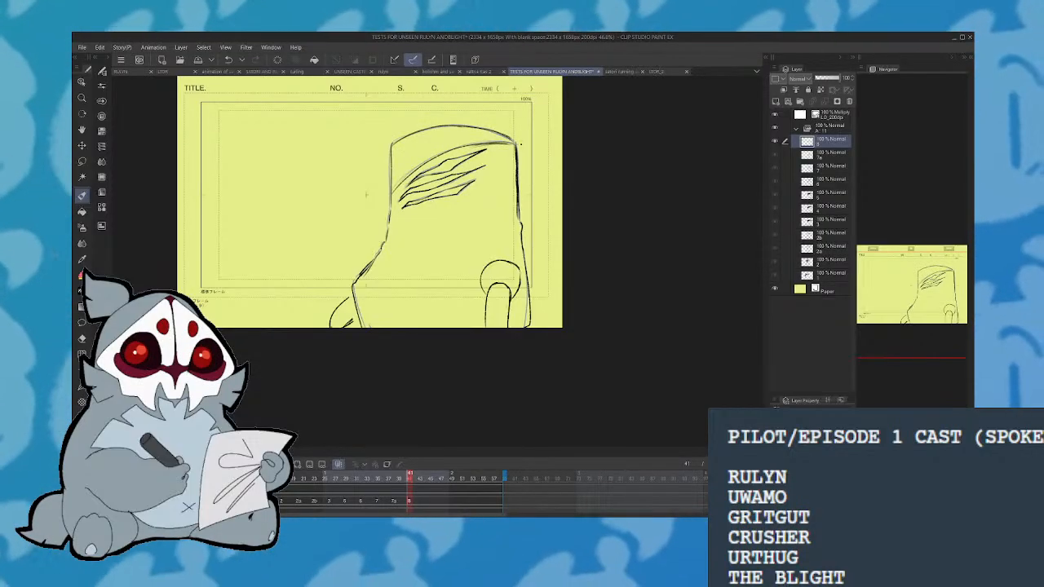
Play back the animation from cel 7a to check the motion with cel 8's added details
key(Left)
key(Return)
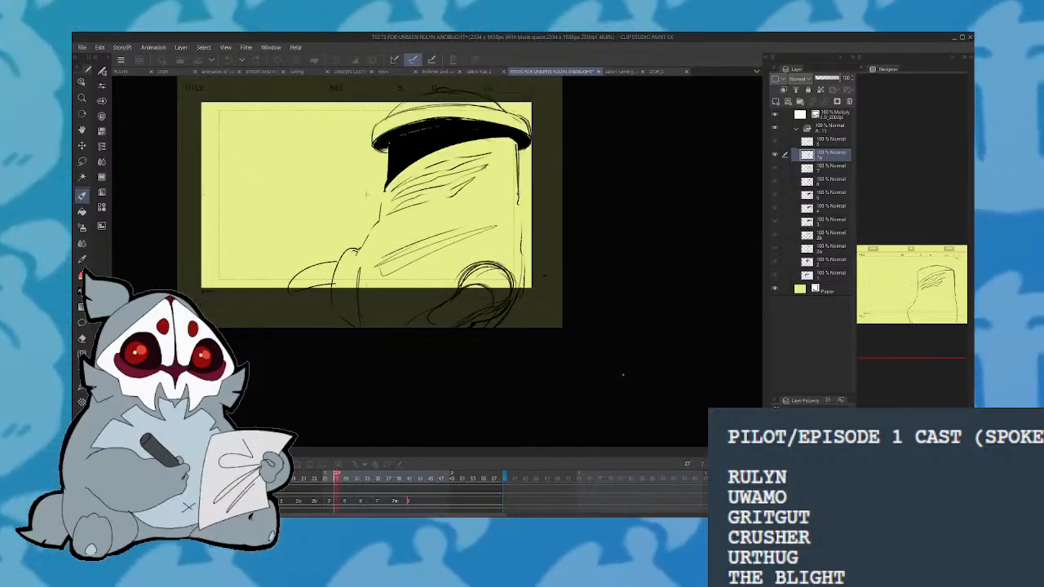
key(Return)
key(Return)
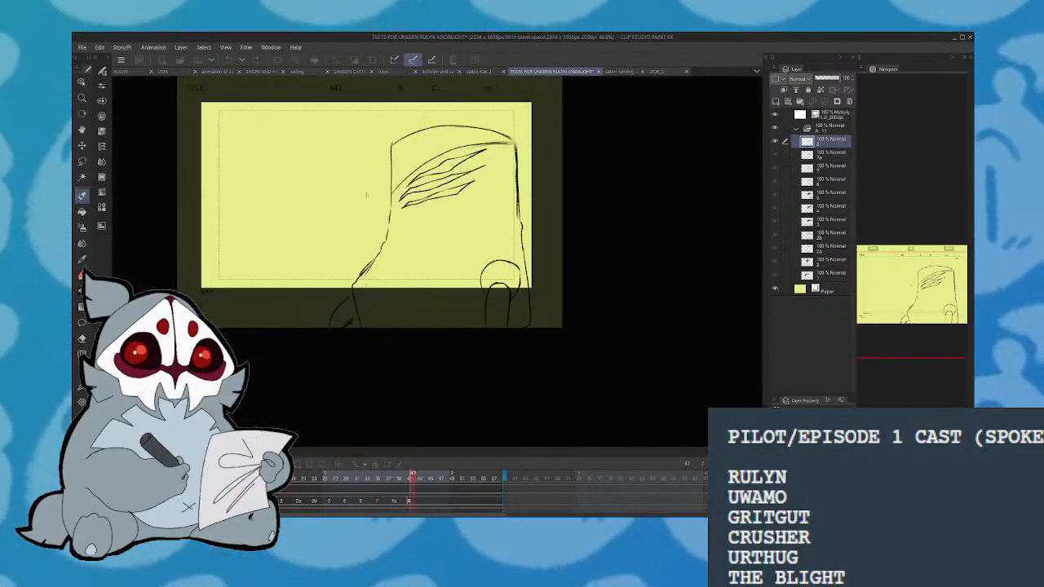
key(Return)
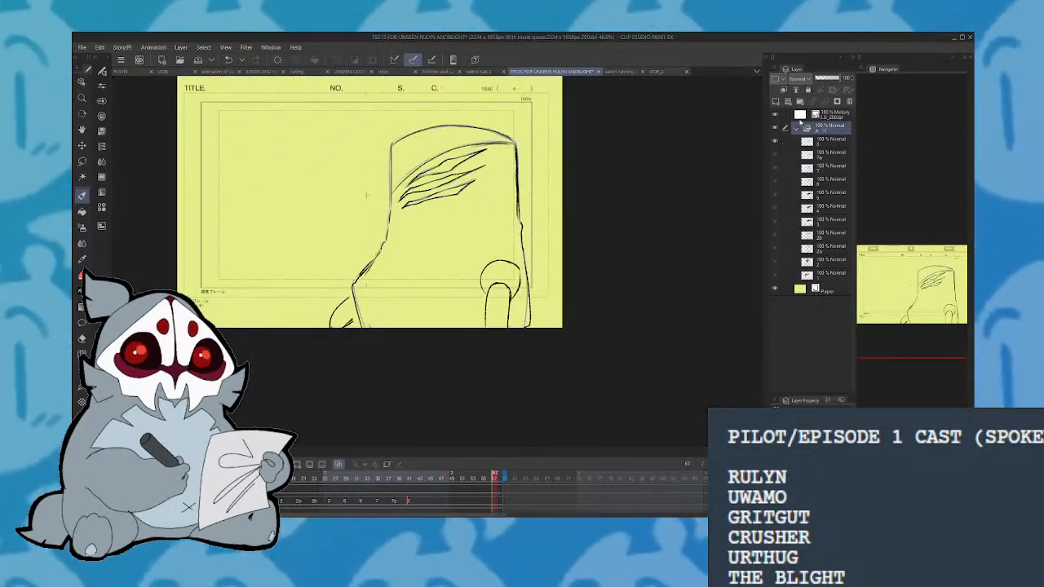
Scale down the whole A animation folder and move the character slightly down inside the frame
key(ctrl+t)
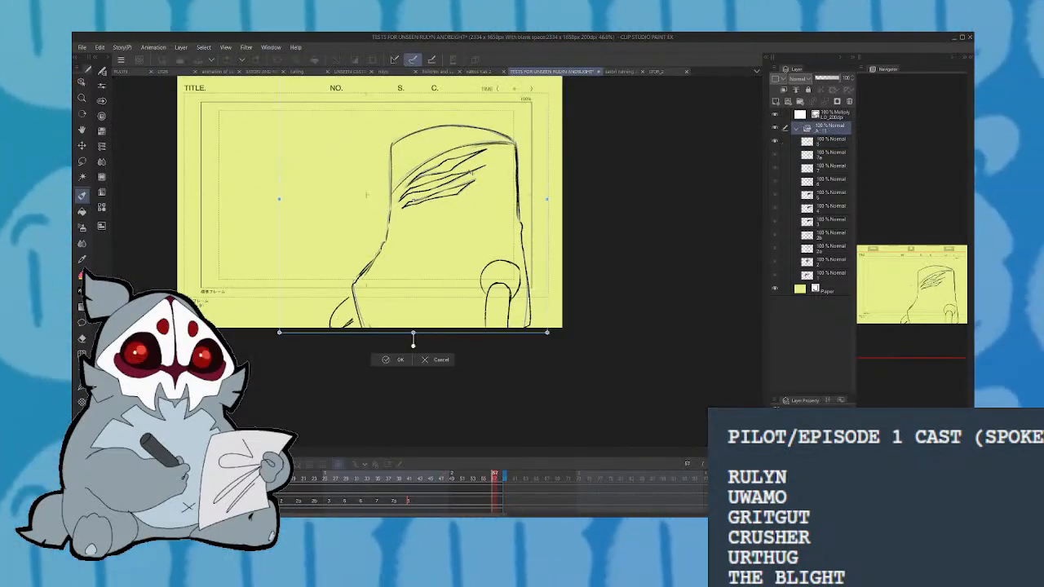
drag(412, 334, 413, 295)
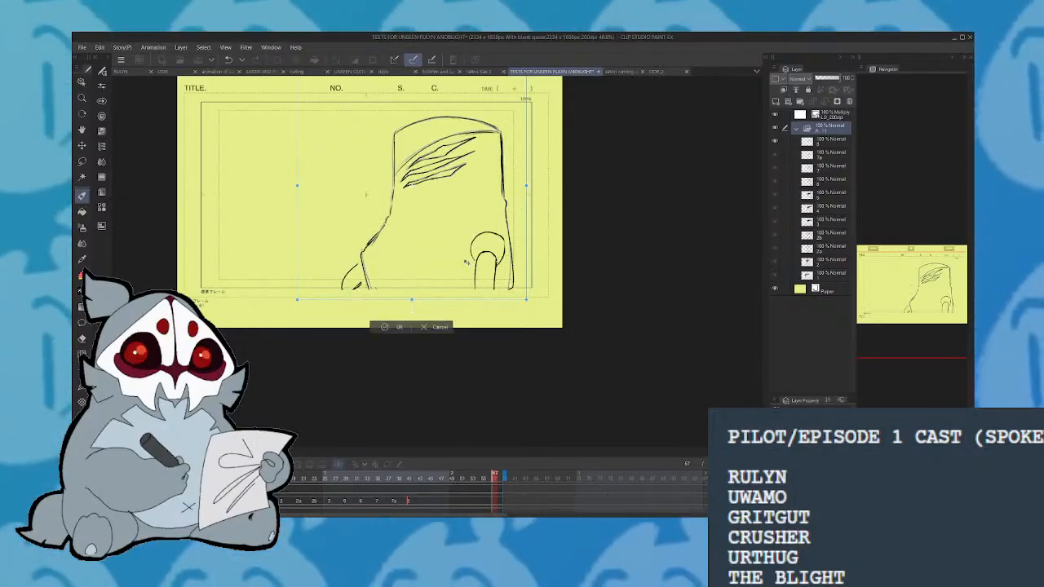
drag(467, 262, 449, 273)
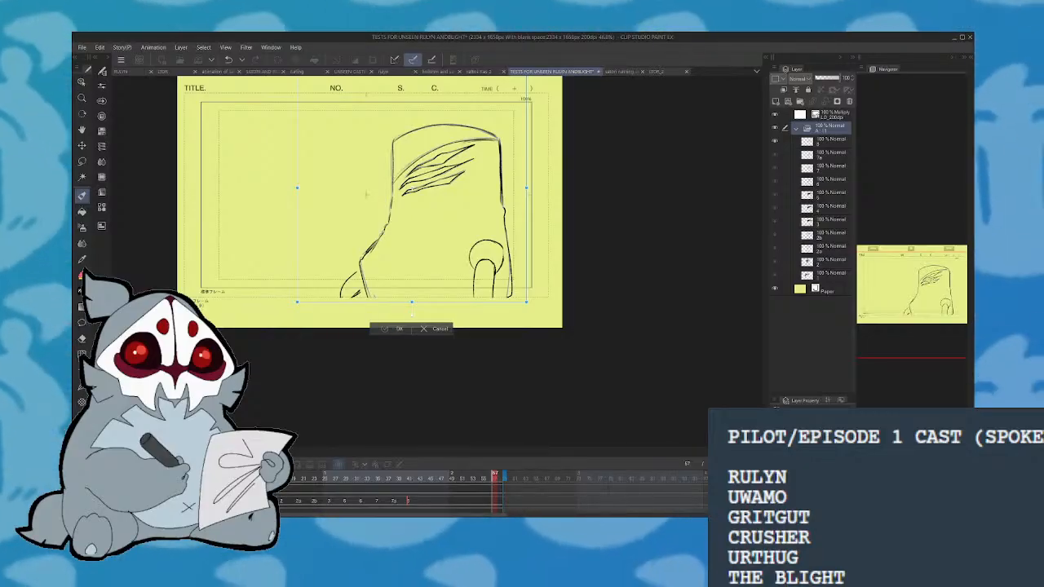
click(394, 328)
With cel 1 in view, scale the A folder down further and shift the character toward the frame's lower left
key(ctrl+Right)
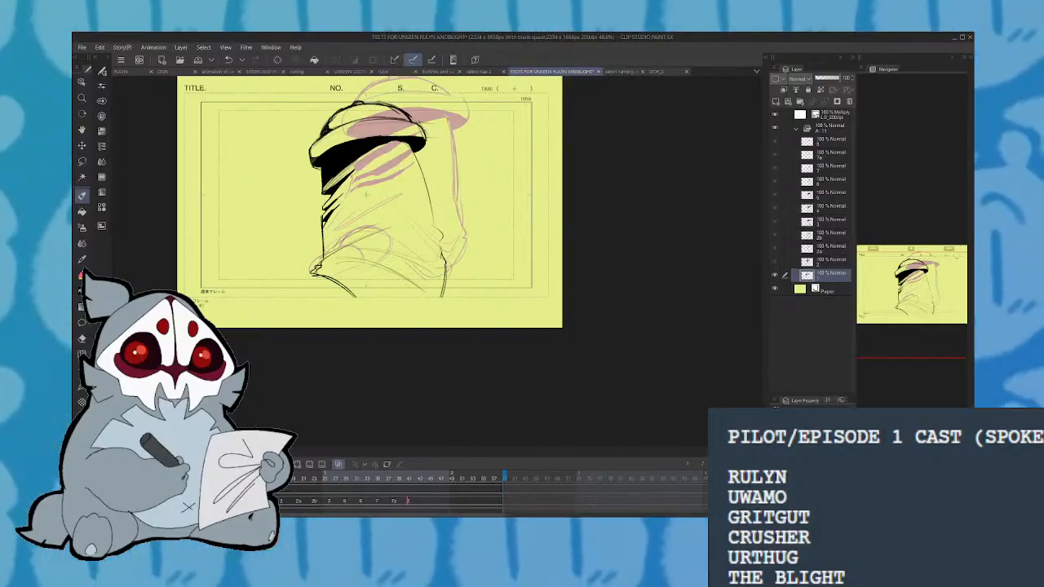
key(ctrl+t)
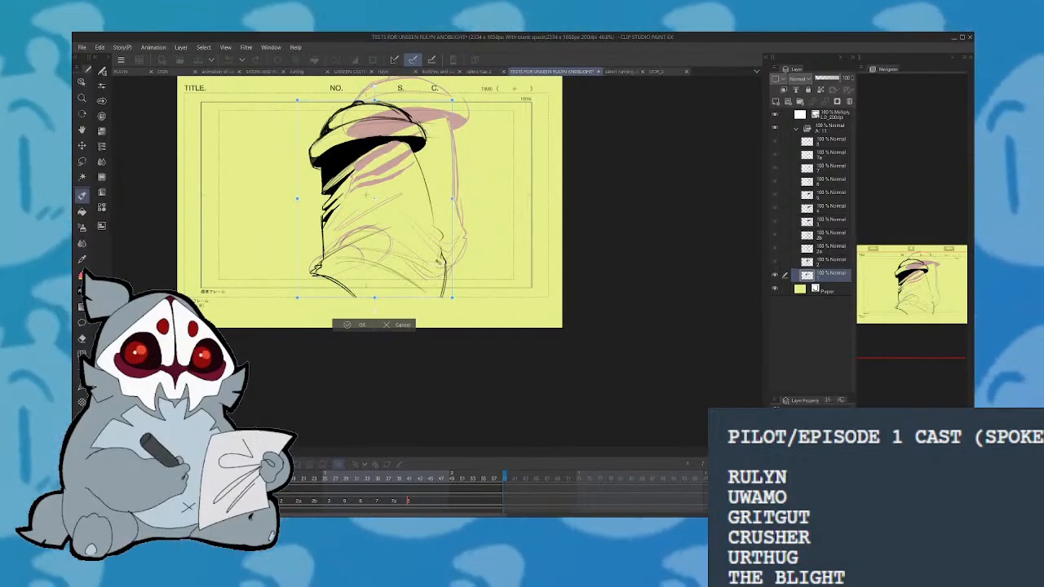
click(403, 327)
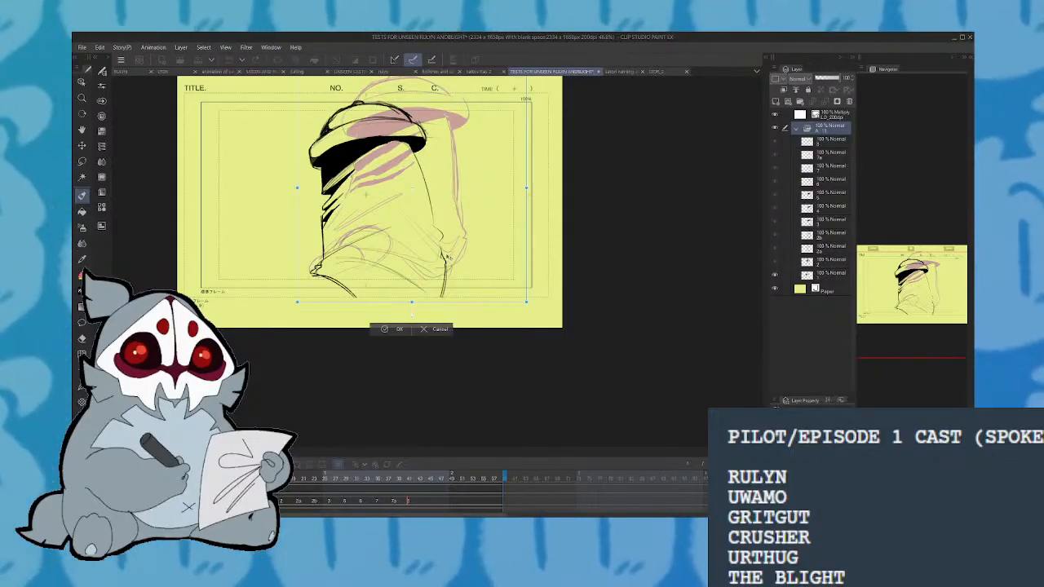
key(ctrl+t)
drag(510, 318, 497, 304)
drag(485, 214, 472, 227)
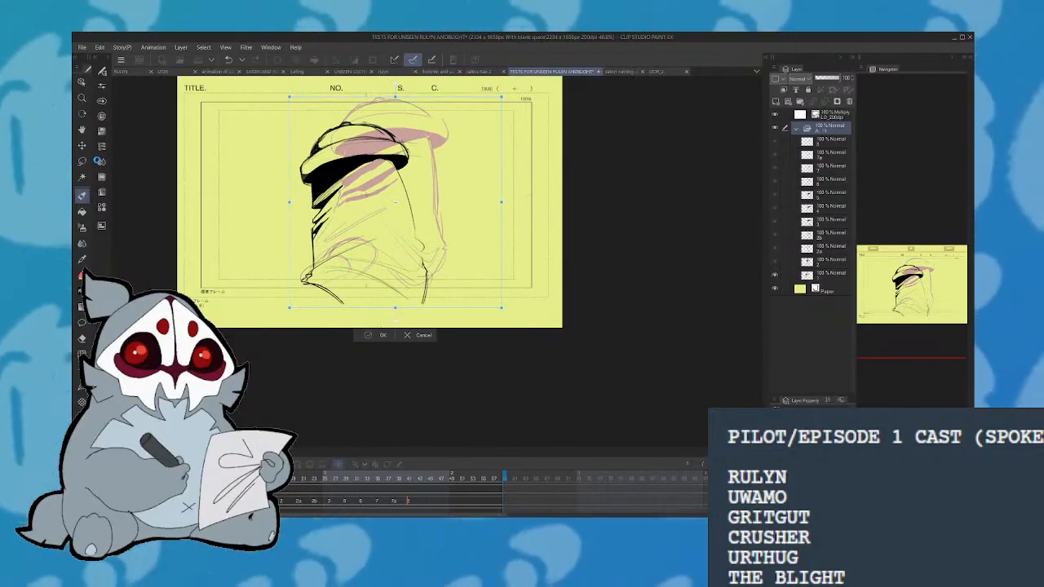
click(83, 161)
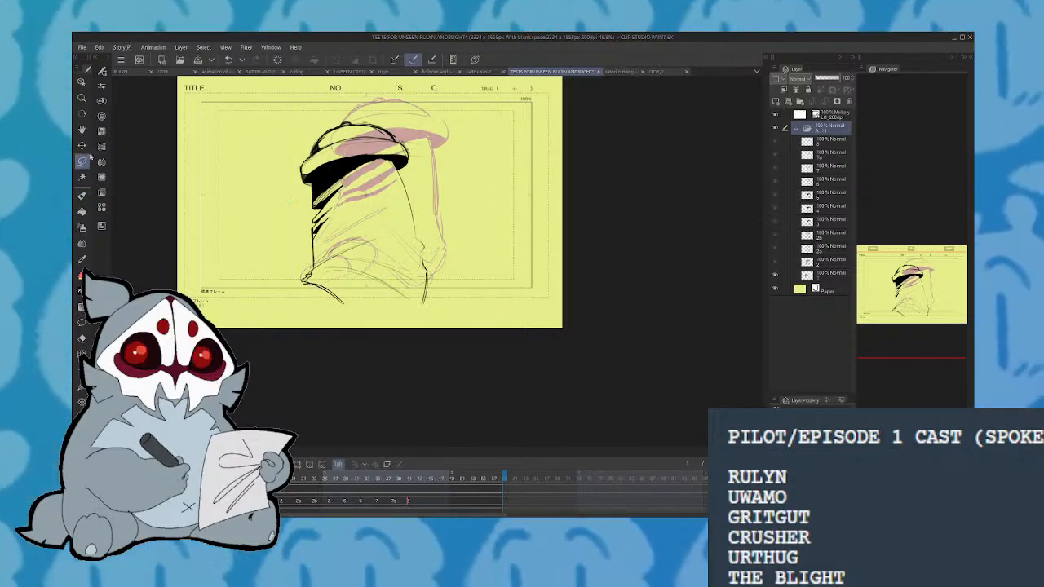
mouse_move(274, 200)
mouse_down()
mouse_move(494, 196)
mouse_move(461, 131)
mouse_move(276, 179)
mouse_up()
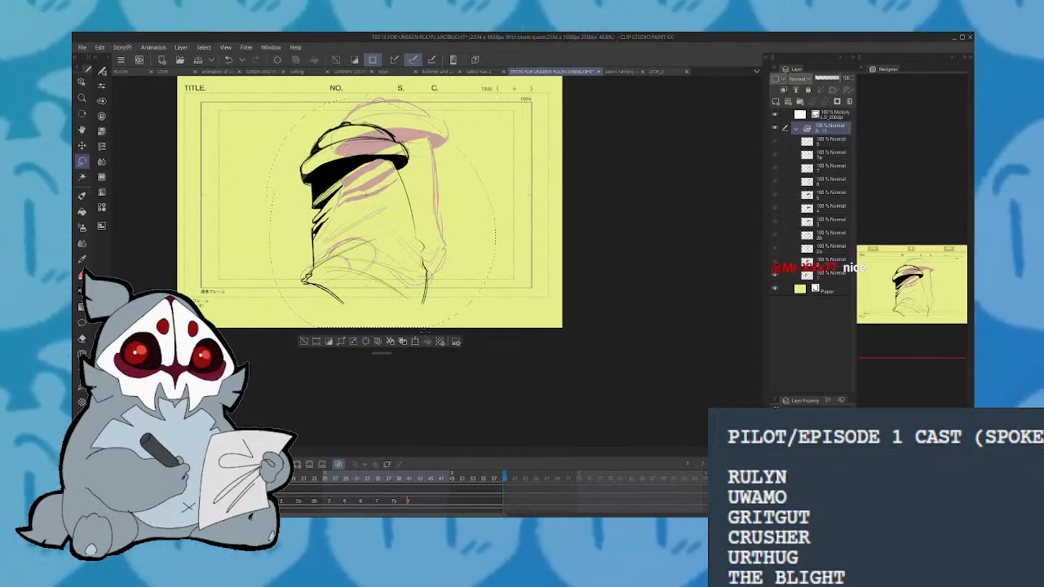
key(ctrl+t)
drag(453, 263, 438, 263)
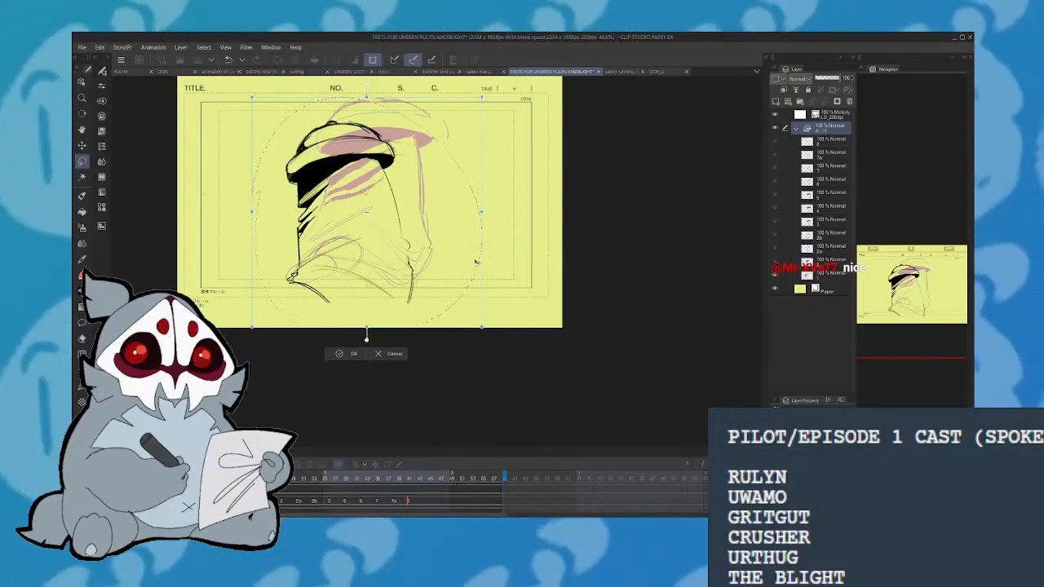
click(393, 353)
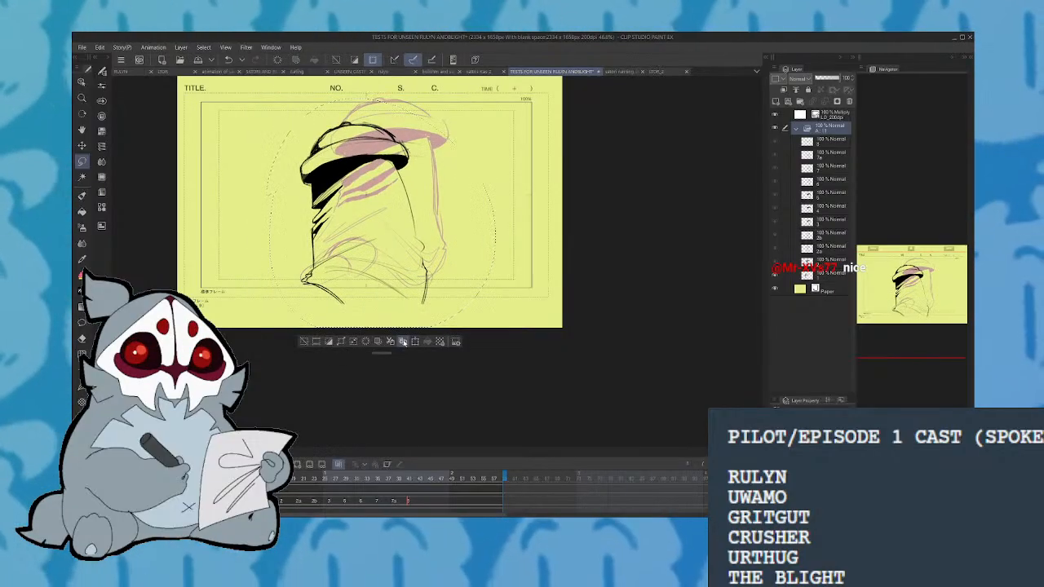
On cel 1, lasso the whole character, tilt it slightly counterclockwise and shift it left, and clear the selection
click(824, 275)
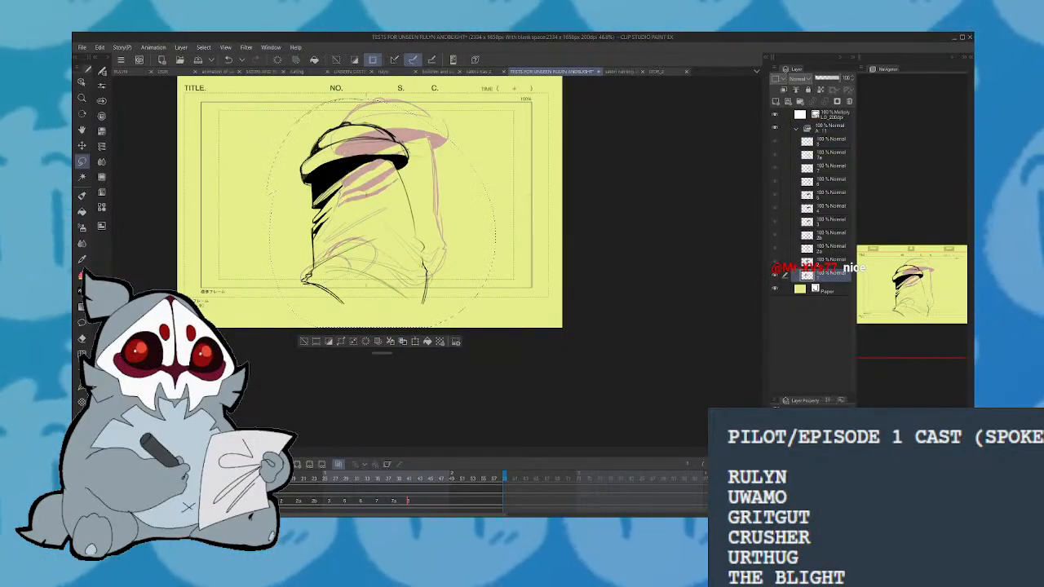
mouse_move(489, 322)
mouse_down()
mouse_move(383, 352)
mouse_move(360, 338)
mouse_move(371, 335)
mouse_up()
key(ctrl+t)
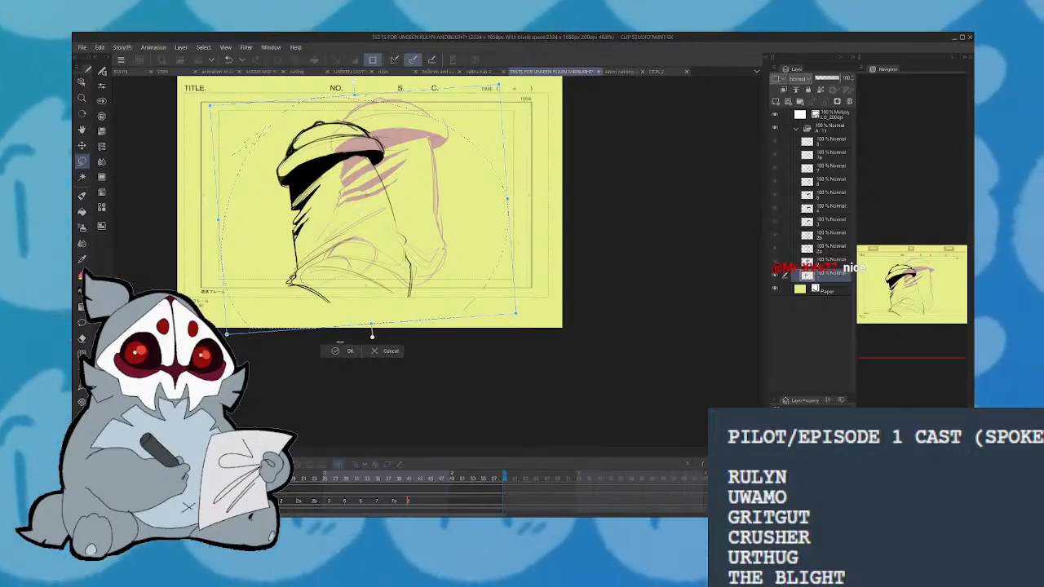
click(338, 351)
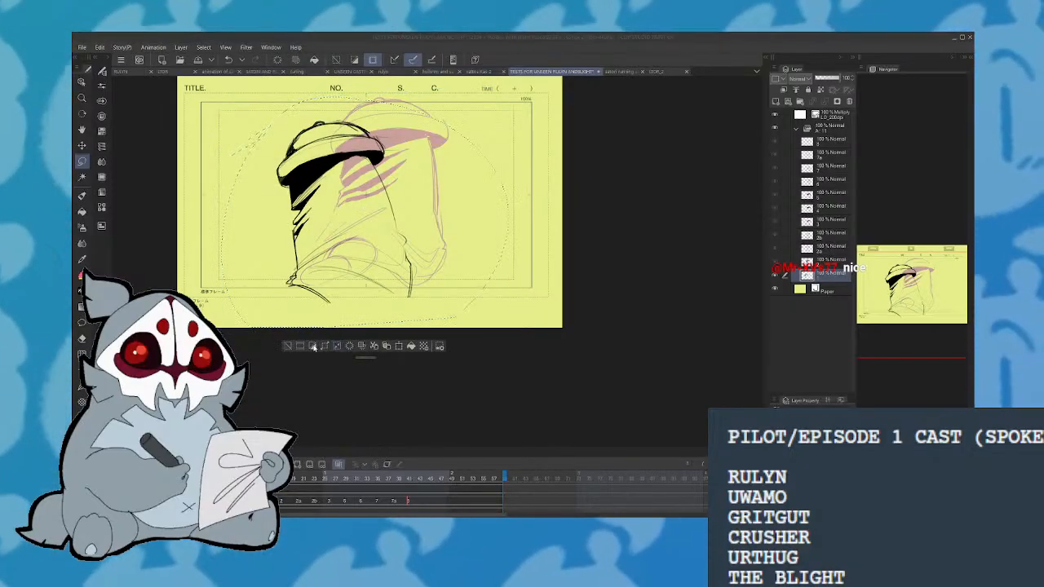
click(289, 347)
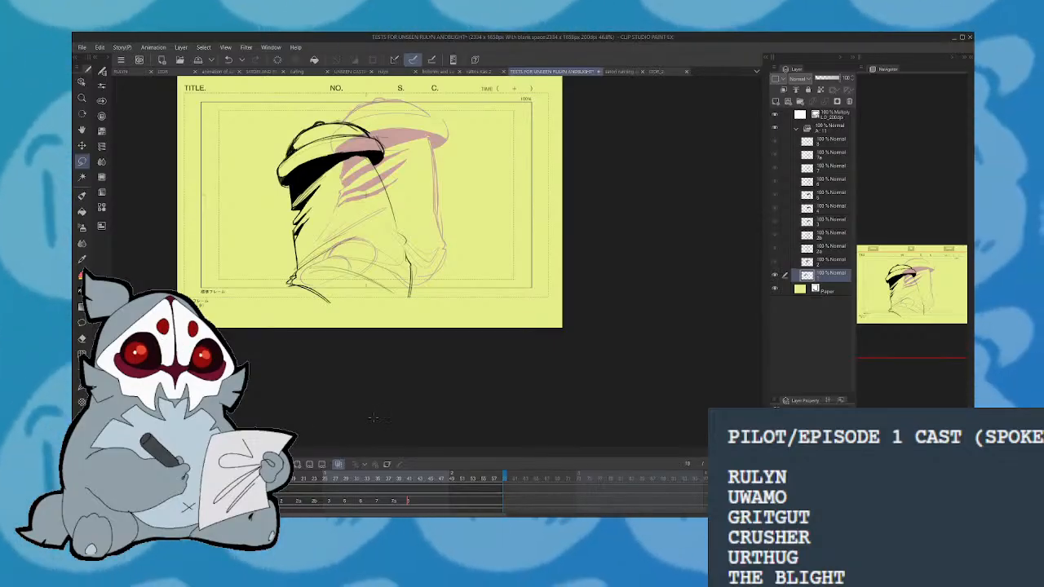
Add a new animation cel directly after cel 1 and flip between the two to compare them
key(ctrl+shift+n)
key(Left)
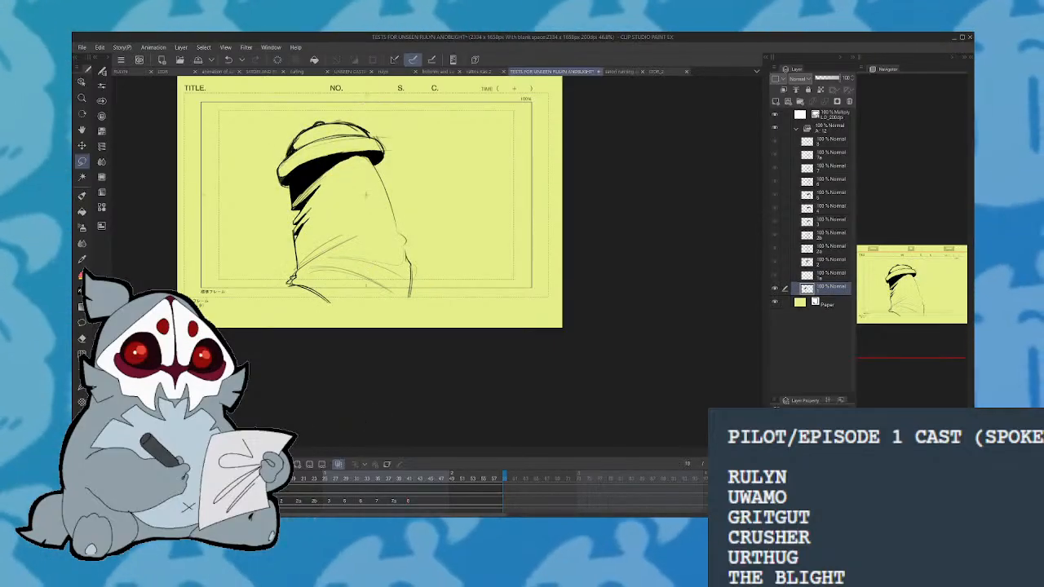
key(Right)
key(Left)
key(Right)
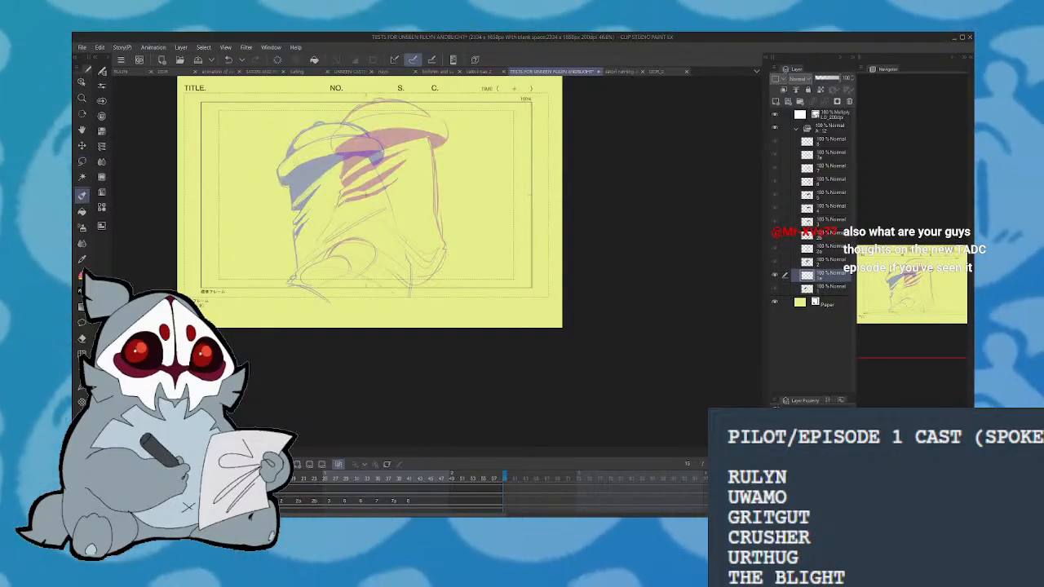
On cel 1a, rough in the curved hat brim midway between the two onion-skinned hats
drag(298, 171, 398, 128)
key(ctrl+z)
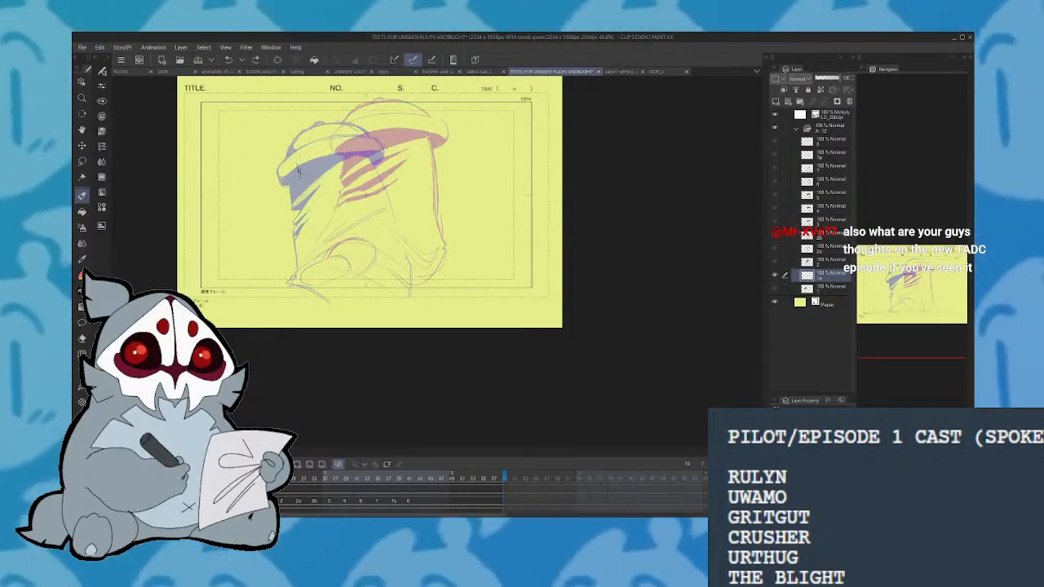
mouse_move(395, 133)
mouse_down()
mouse_move(298, 157)
mouse_move(365, 130)
mouse_up()
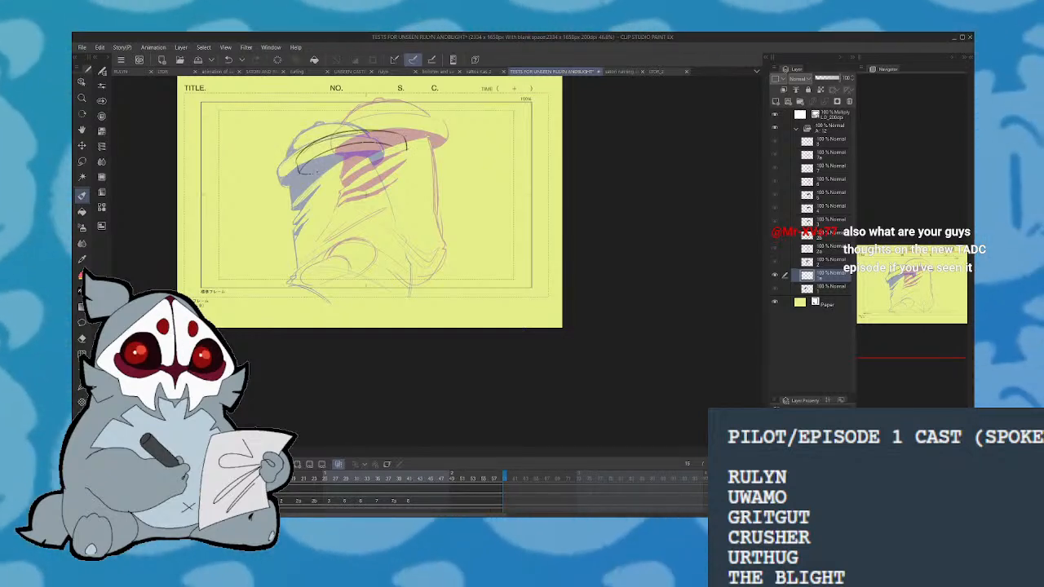
Sketch the left edge of the body and the rounded, tube-like arm at its base on cel 1a
drag(310, 173, 306, 246)
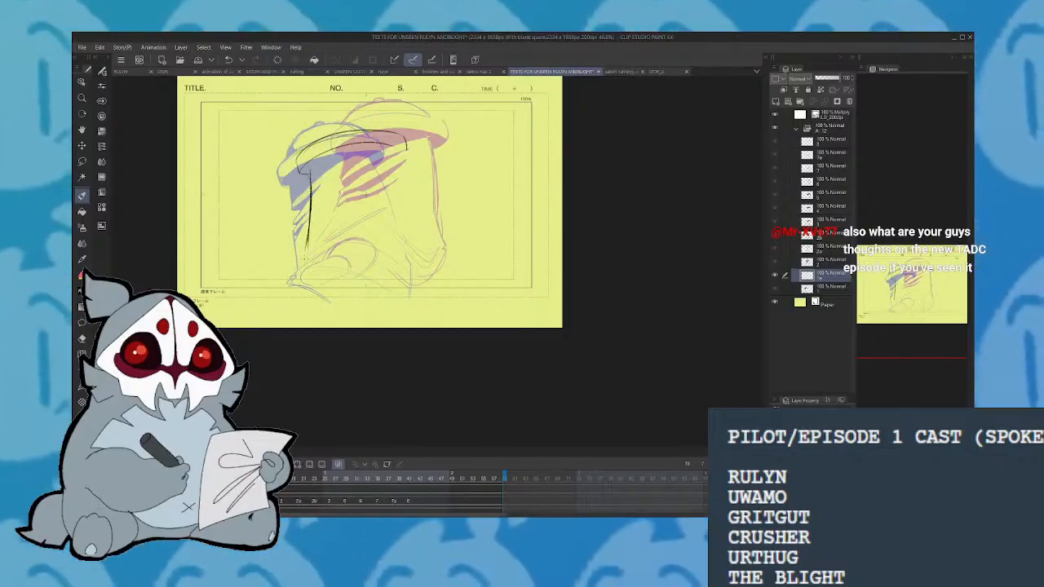
key(ctrl+z)
mouse_move(310, 173)
mouse_down()
mouse_move(301, 267)
mouse_move(339, 249)
mouse_move(349, 259)
mouse_up()
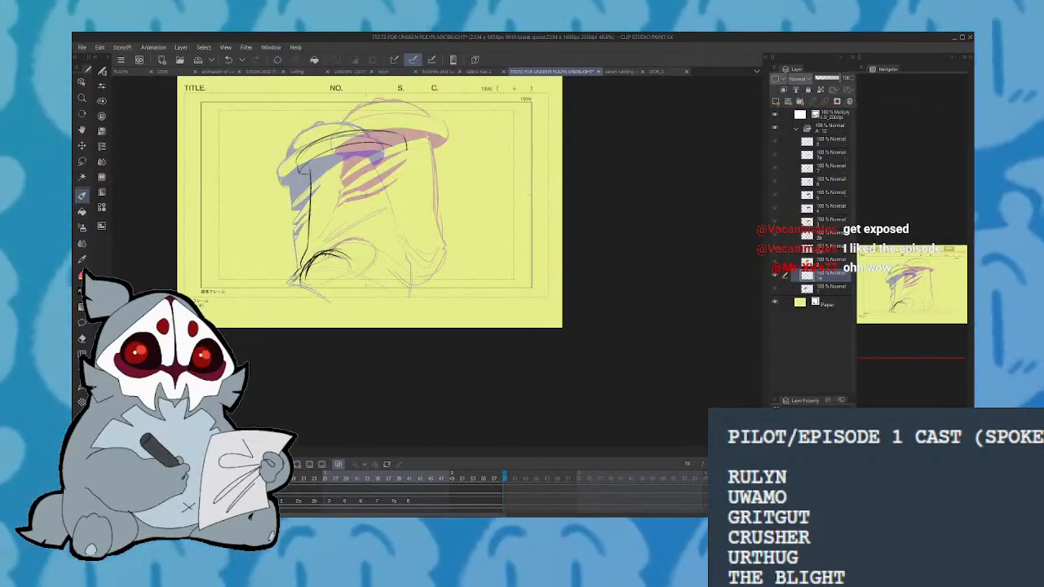
mouse_move(308, 274)
mouse_down()
mouse_move(284, 300)
mouse_move(327, 289)
mouse_move(302, 313)
mouse_move(349, 261)
mouse_move(333, 291)
mouse_up()
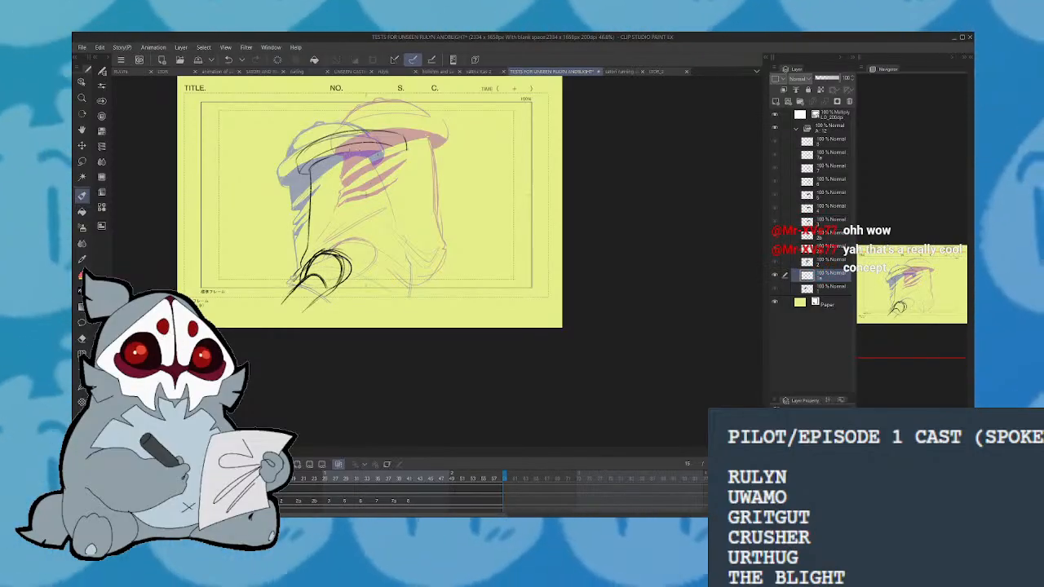
Sketch the body's right edge and the lower body lines on cel 1a, and play back the animation
mouse_move(347, 152)
mouse_down()
mouse_move(408, 144)
mouse_move(420, 285)
mouse_up()
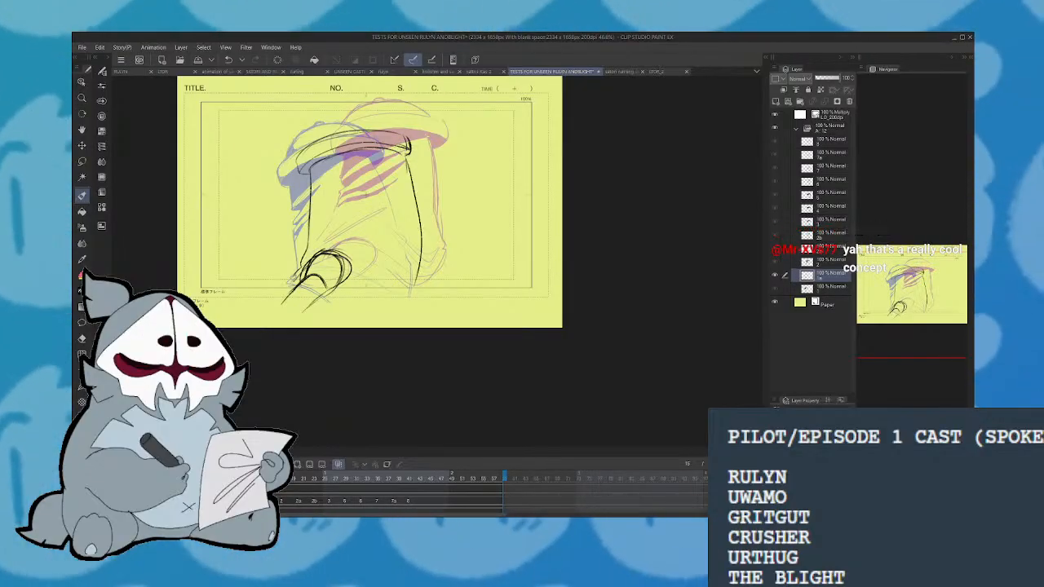
drag(348, 273, 345, 326)
drag(416, 292, 398, 328)
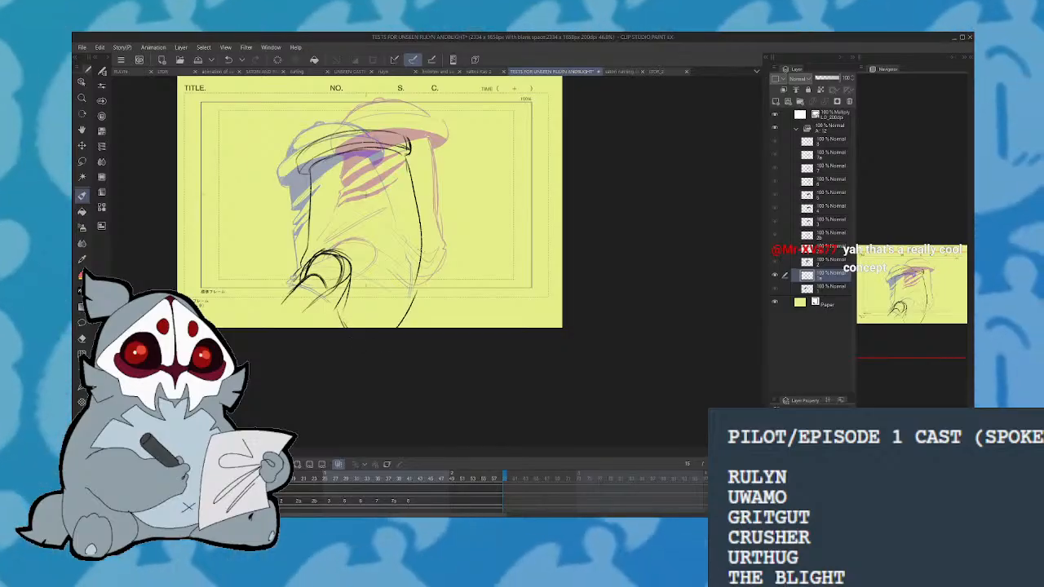
drag(413, 217, 409, 326)
drag(414, 182, 402, 328)
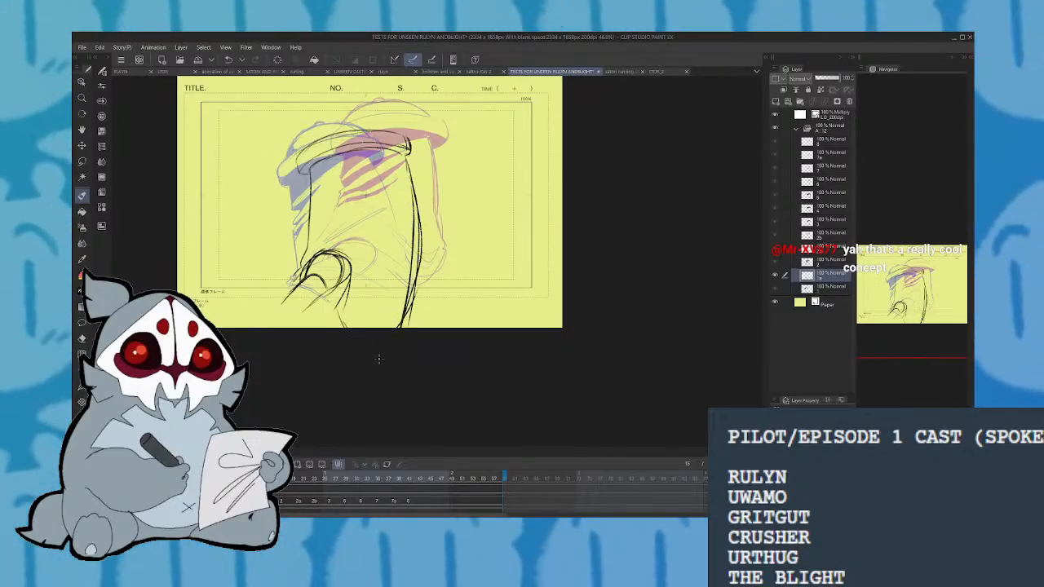
key(space)
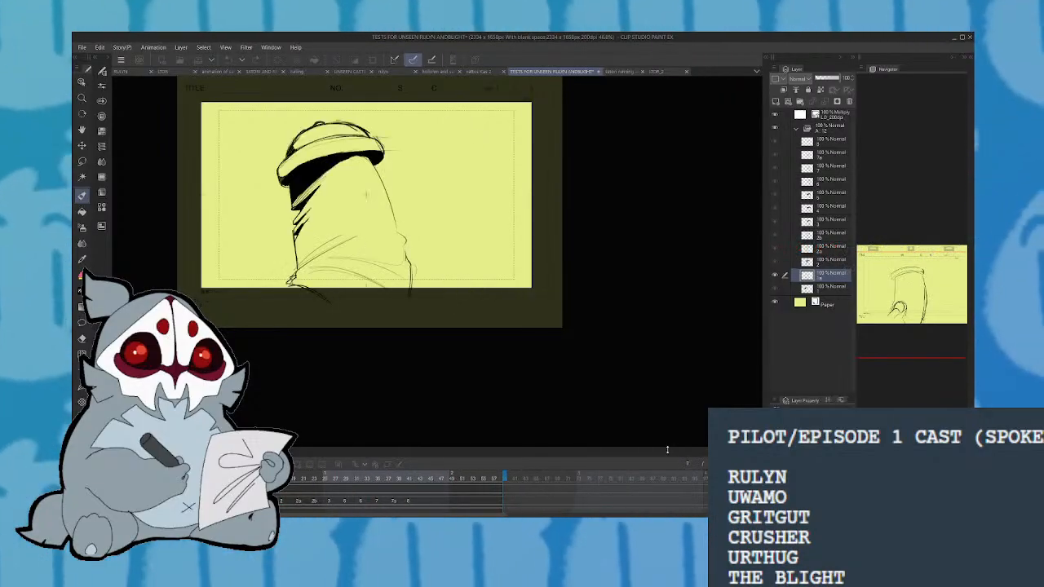
Trace the arm and the small rounded shape at the body's lower left onto cel 7a, and play back the result
click(390, 480)
click(396, 479)
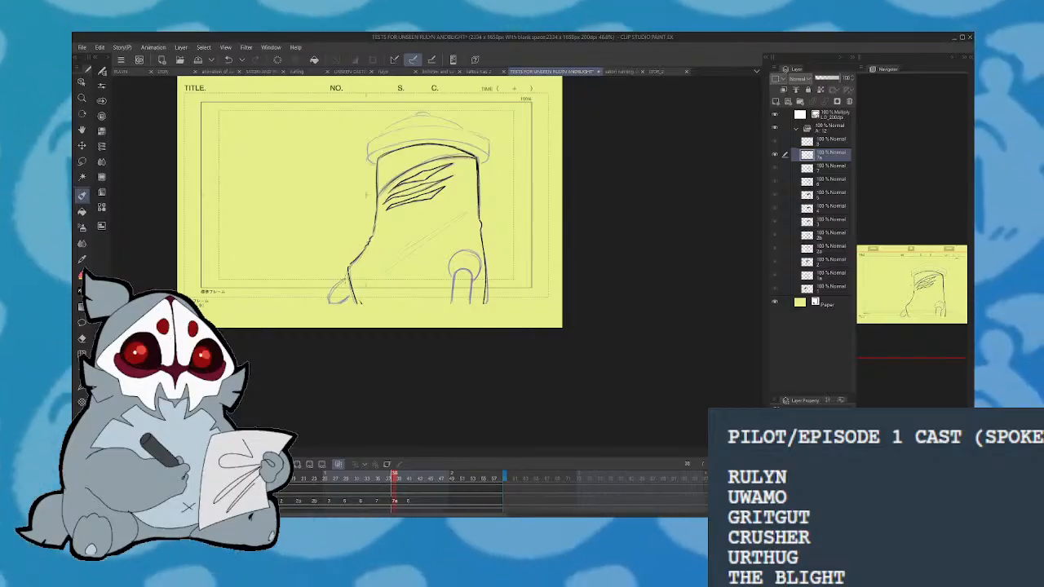
mouse_move(457, 251)
mouse_down()
mouse_move(454, 277)
mouse_move(468, 270)
mouse_move(471, 307)
mouse_move(479, 273)
mouse_move(471, 310)
mouse_up()
key(ctrl+z)
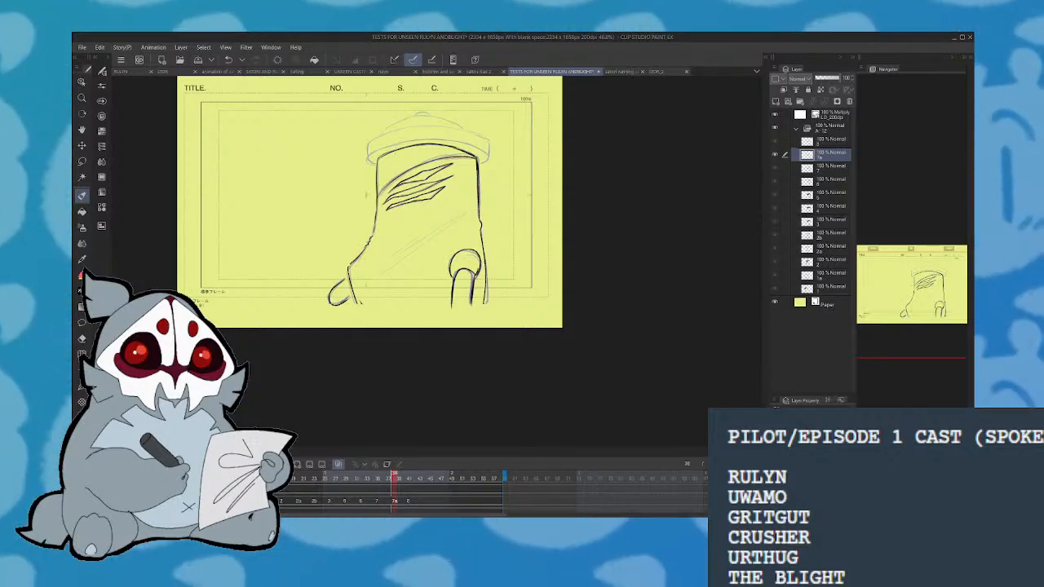
key(space)
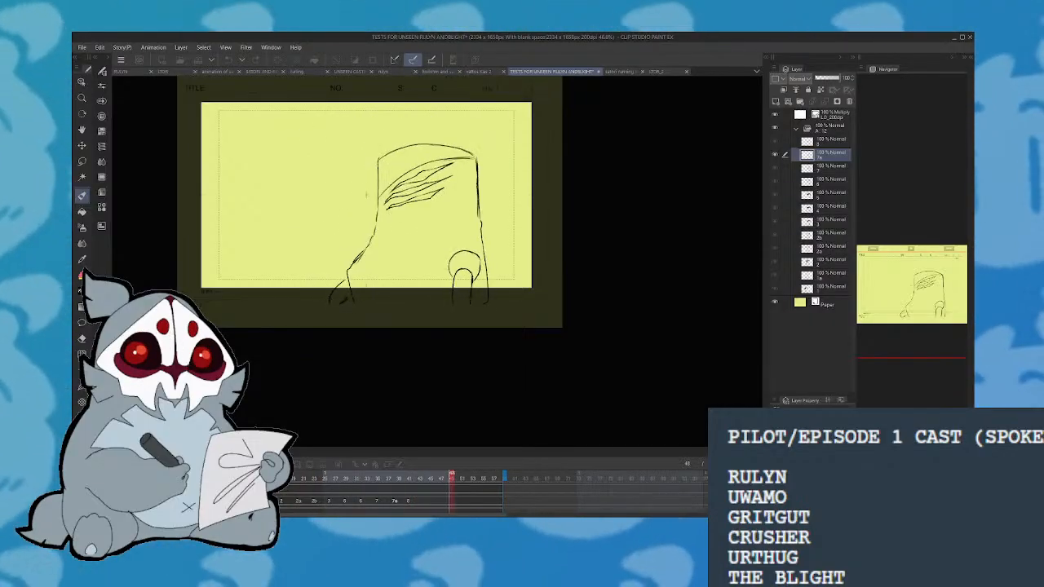
Redraw the lower-left contour of the body on cel 5 as one line running down past the frame
drag(381, 474, 357, 474)
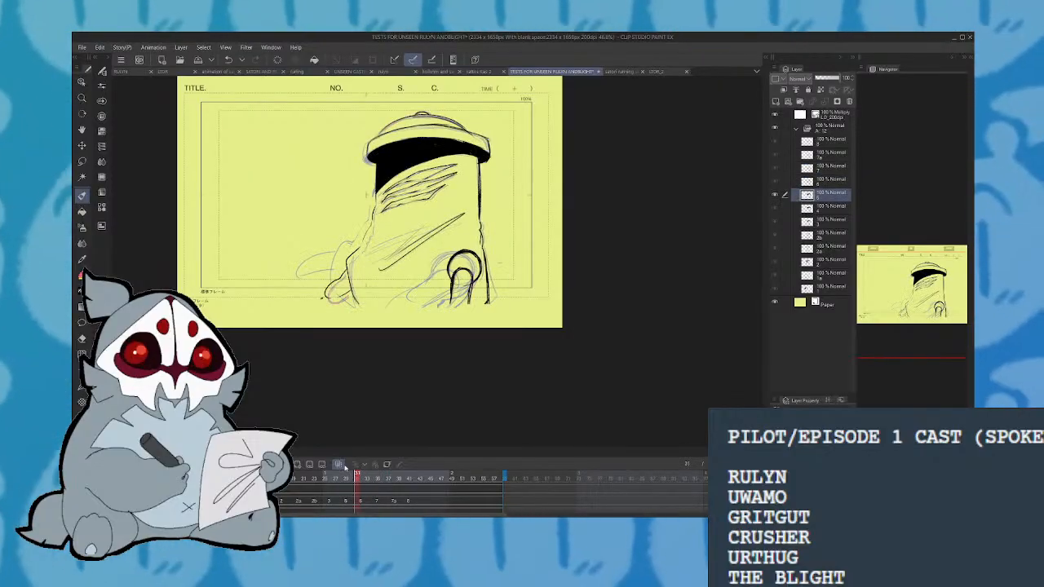
drag(357, 258, 347, 314)
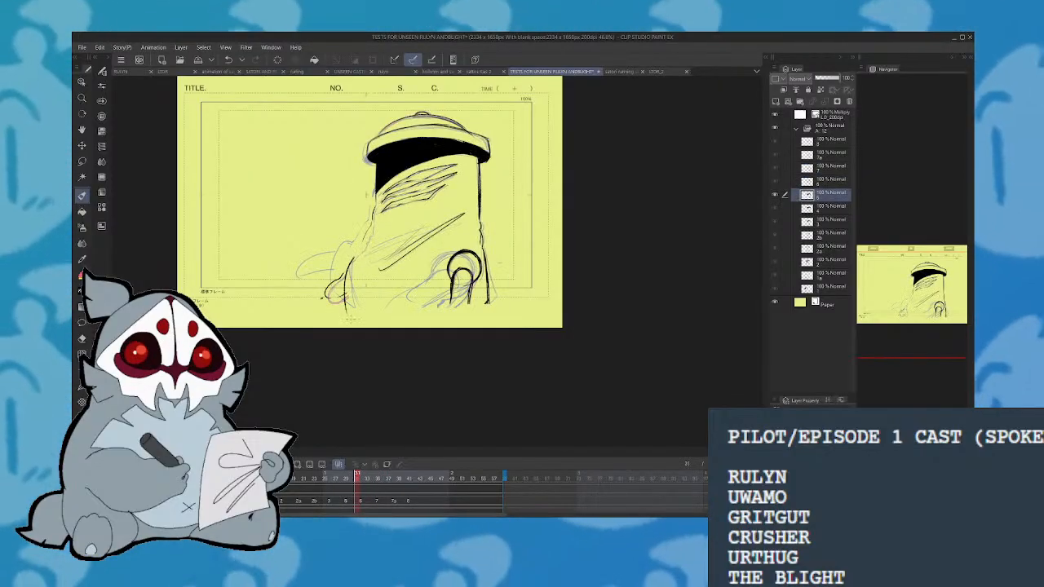
drag(372, 232, 357, 258)
Carry the lower-left body contour through cels 6, 7 and 7a, and extend it below the frame on cel 8
click(368, 476)
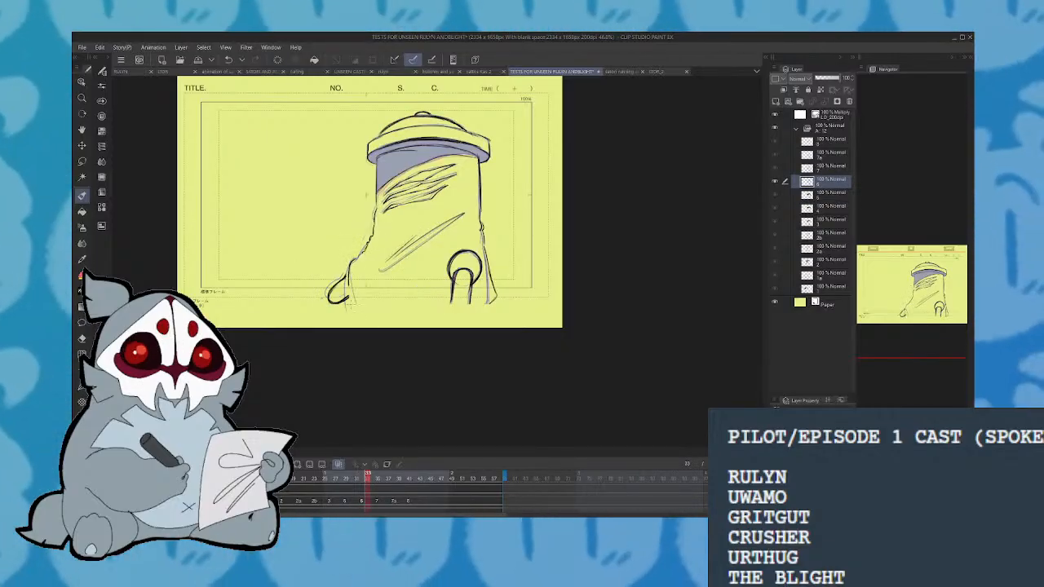
click(377, 478)
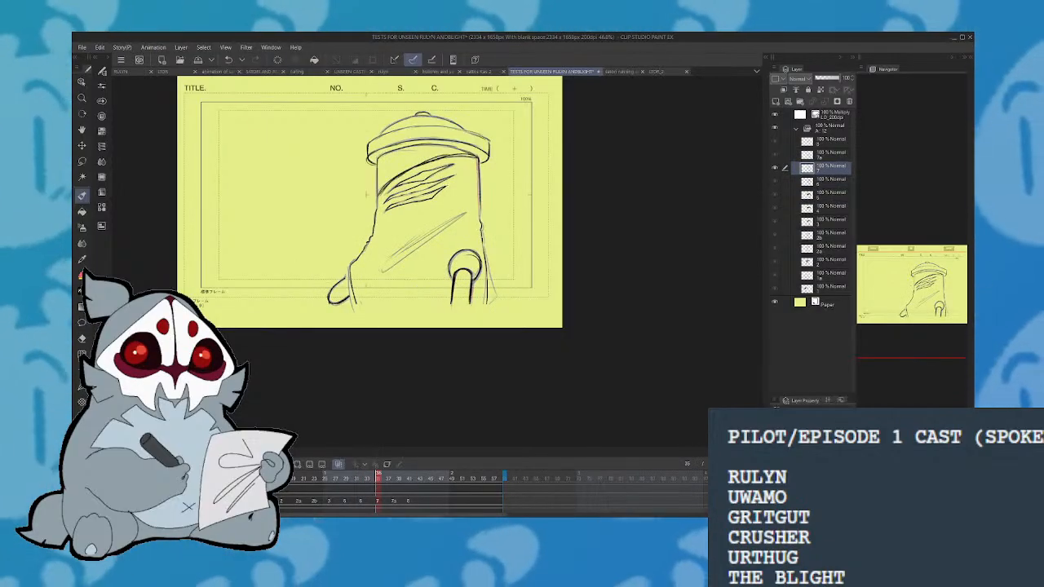
drag(433, 87, 437, 115)
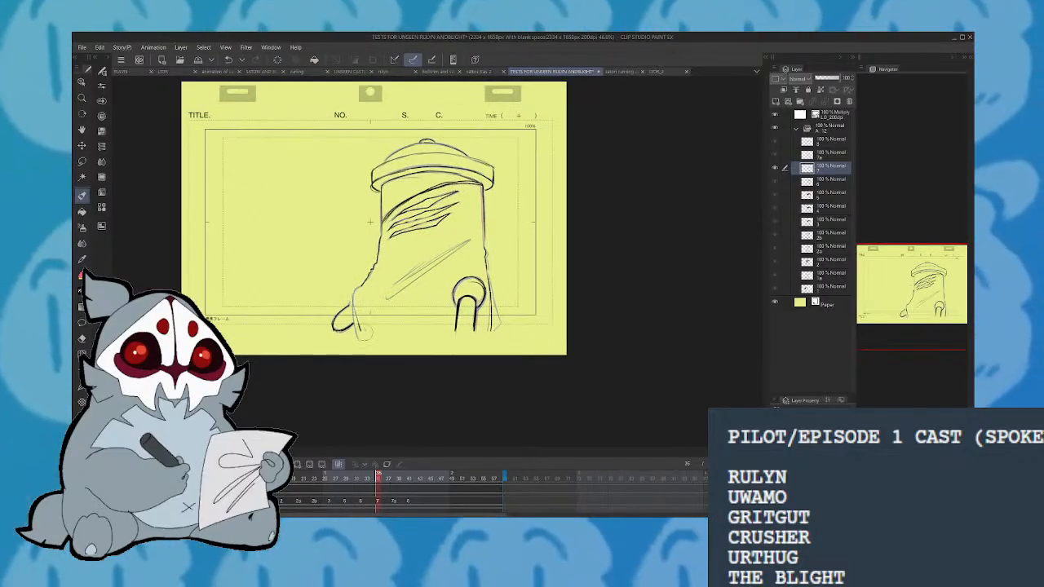
click(399, 478)
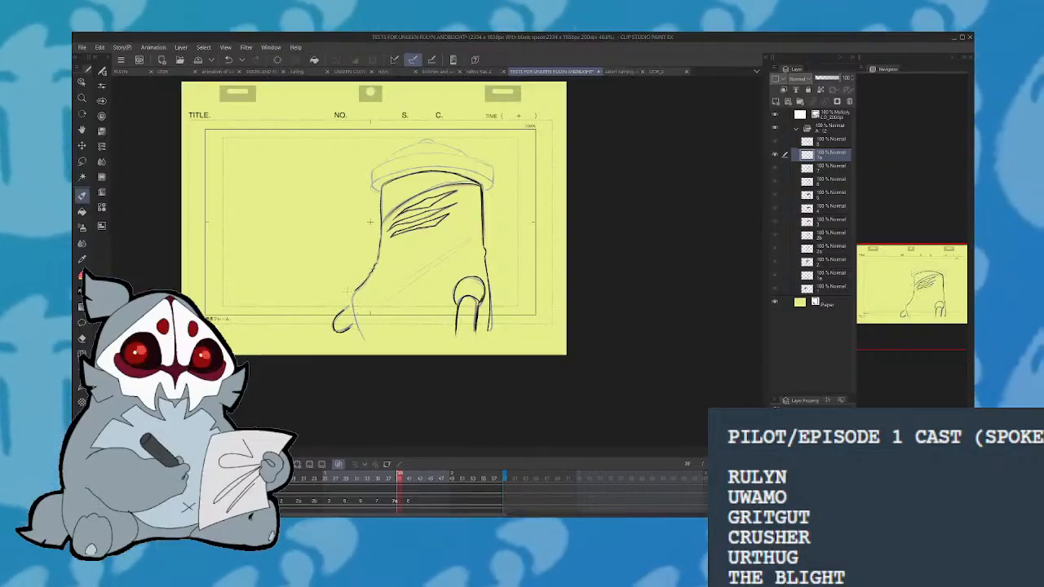
click(414, 479)
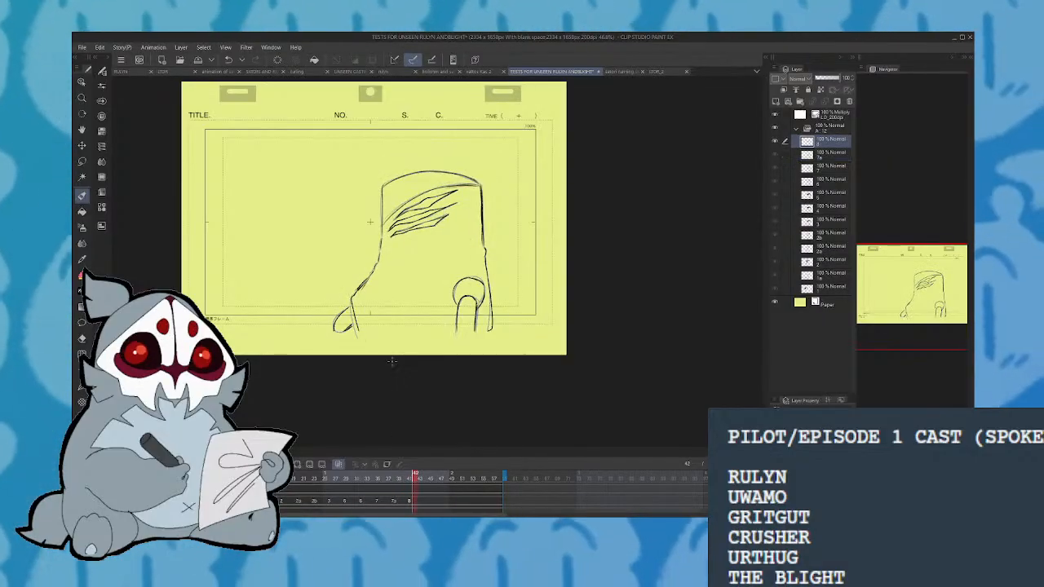
drag(352, 299, 357, 343)
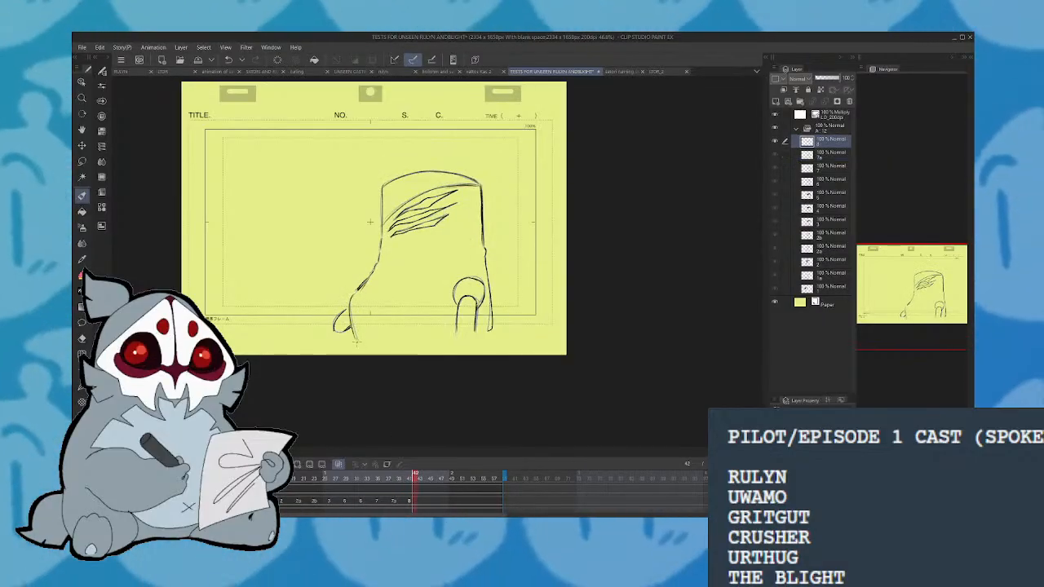
Play back the animation in mirrored view, check cels 7a and 8, and restore the normal view orientation
key(space)
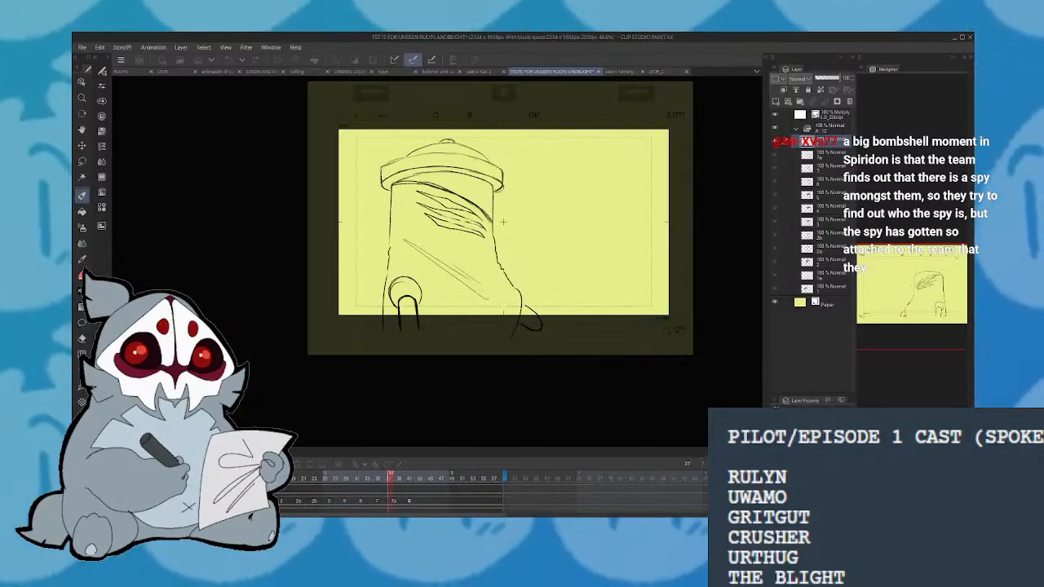
click(406, 479)
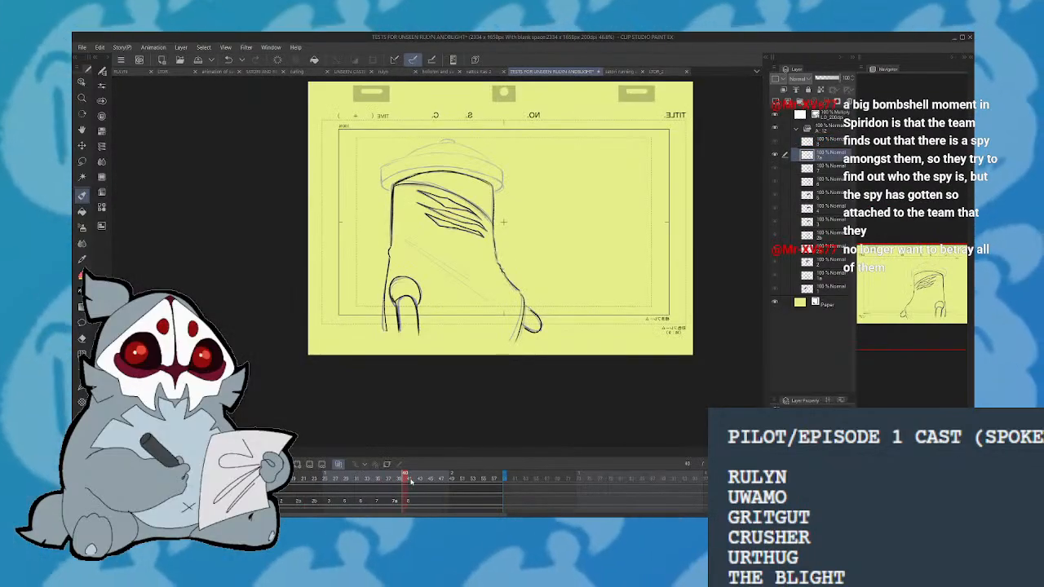
click(410, 480)
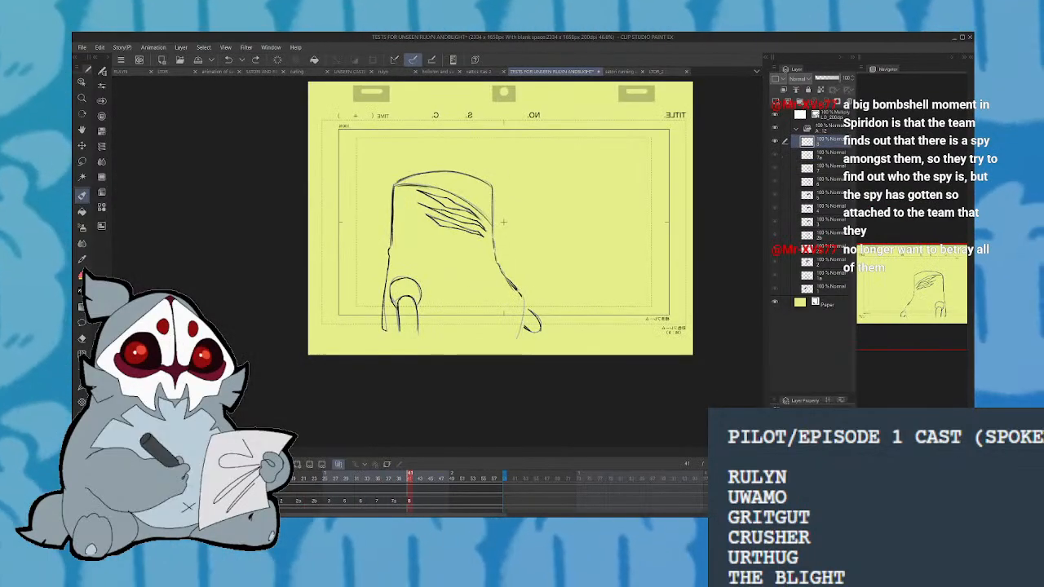
key(space)
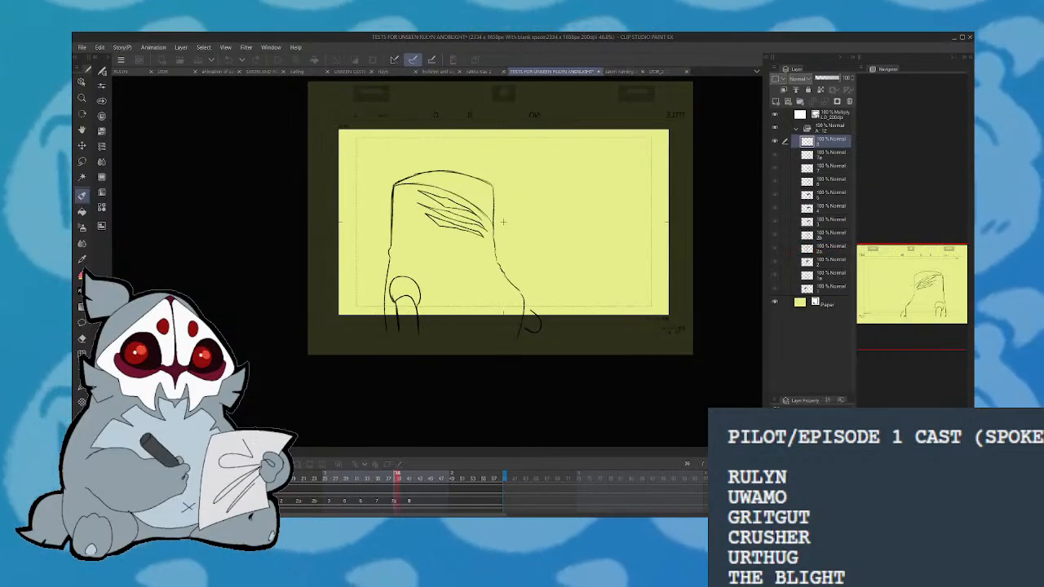
key(h)
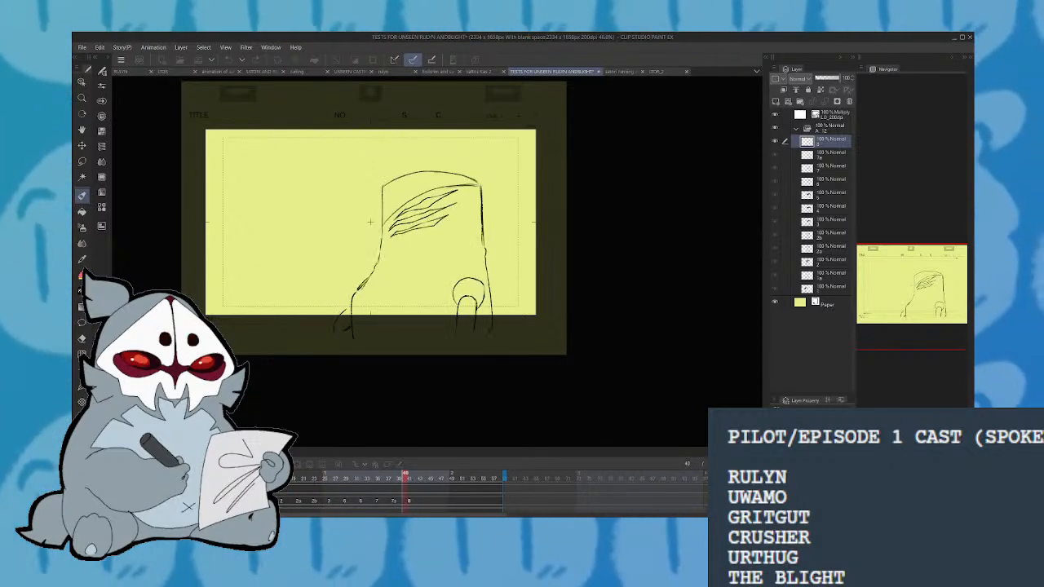
Insert a new cel after cel 1 and draw the hat's brim, crown and top knob over the onion skin
mouse_move(396, 479)
mouse_down()
mouse_move(386, 480)
mouse_move(414, 477)
mouse_move(235, 480)
mouse_up()
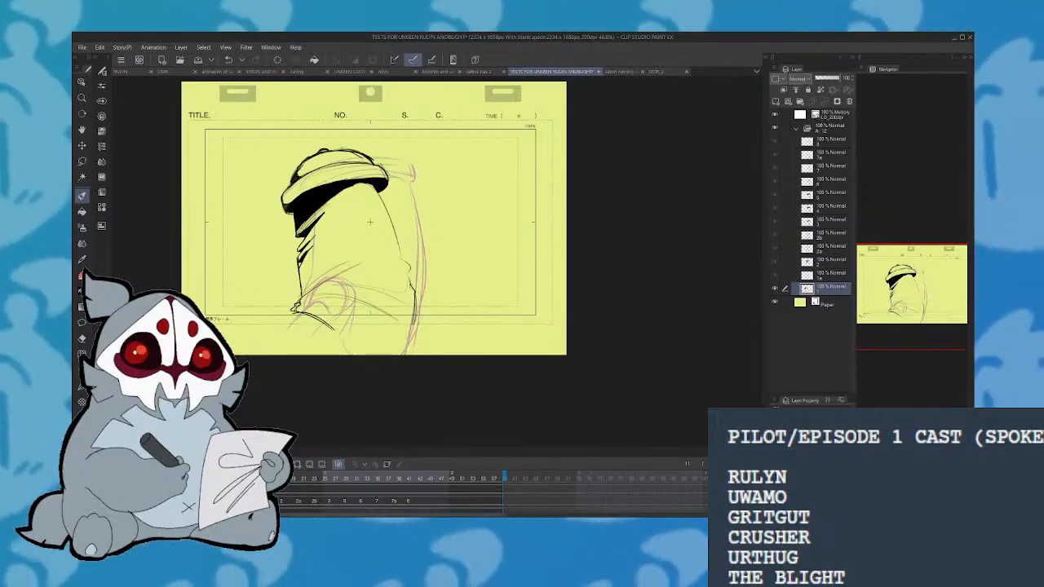
key(ctrl+shift+n)
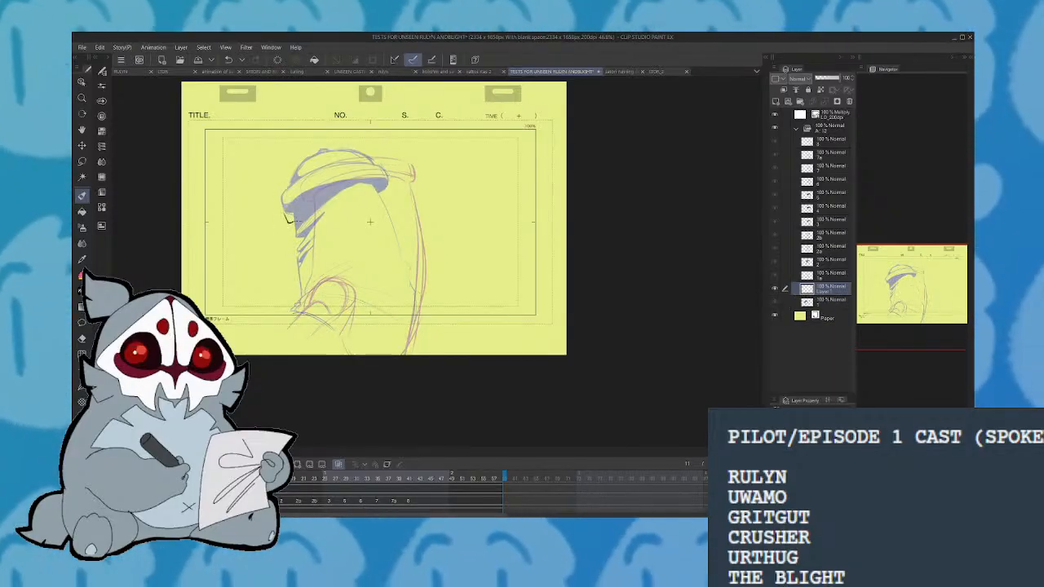
drag(287, 193, 359, 169)
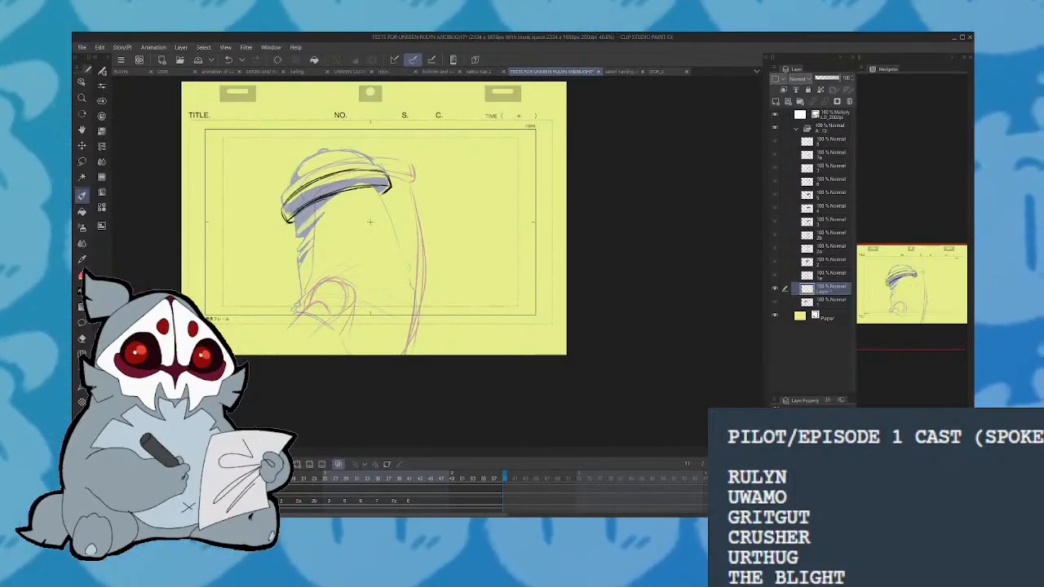
drag(289, 221, 361, 185)
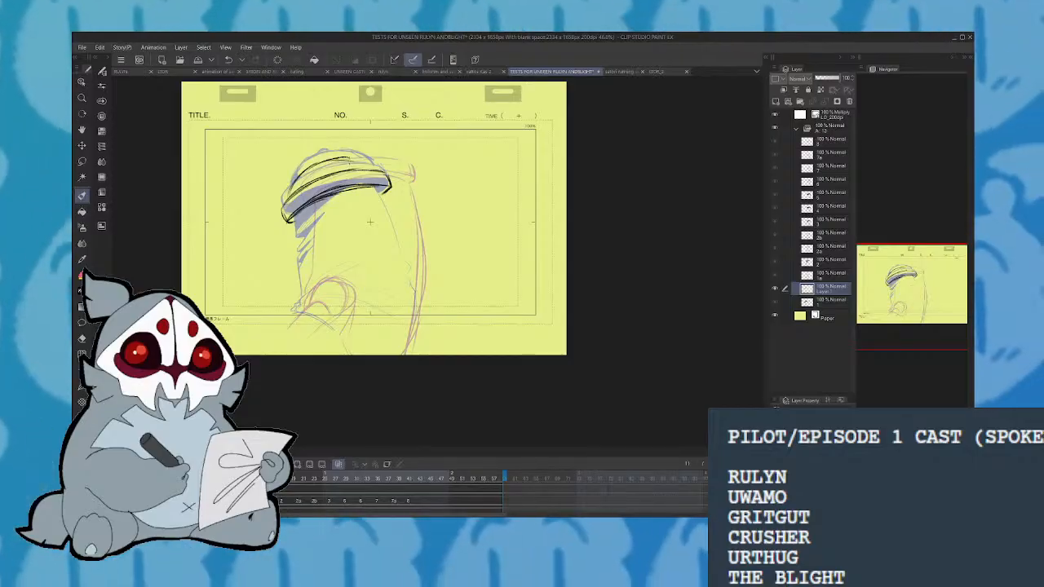
drag(367, 166, 377, 172)
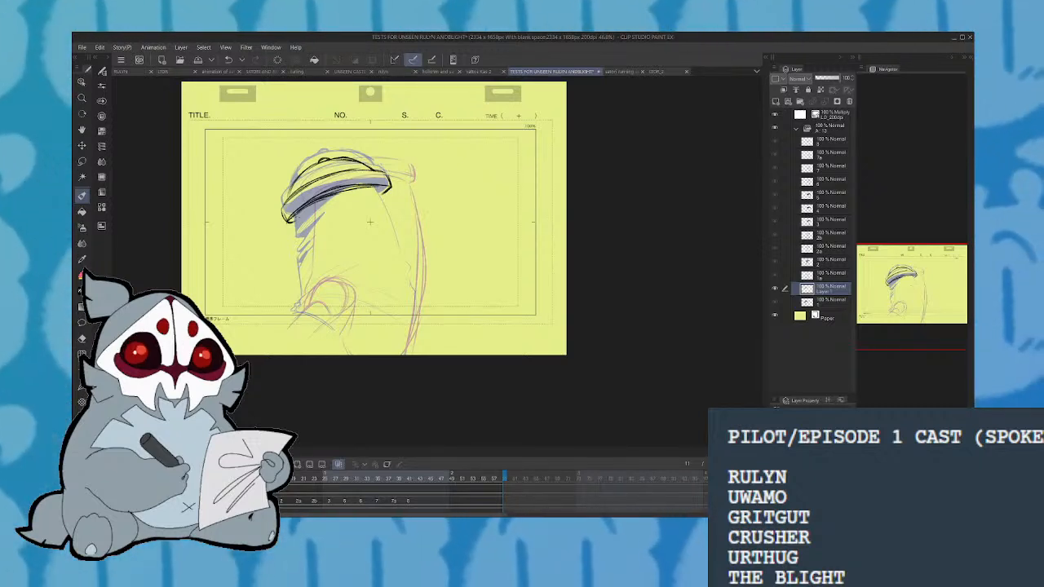
Draw the left and right body contours on the new cel down past the frame, and play back the animation
drag(305, 226, 298, 291)
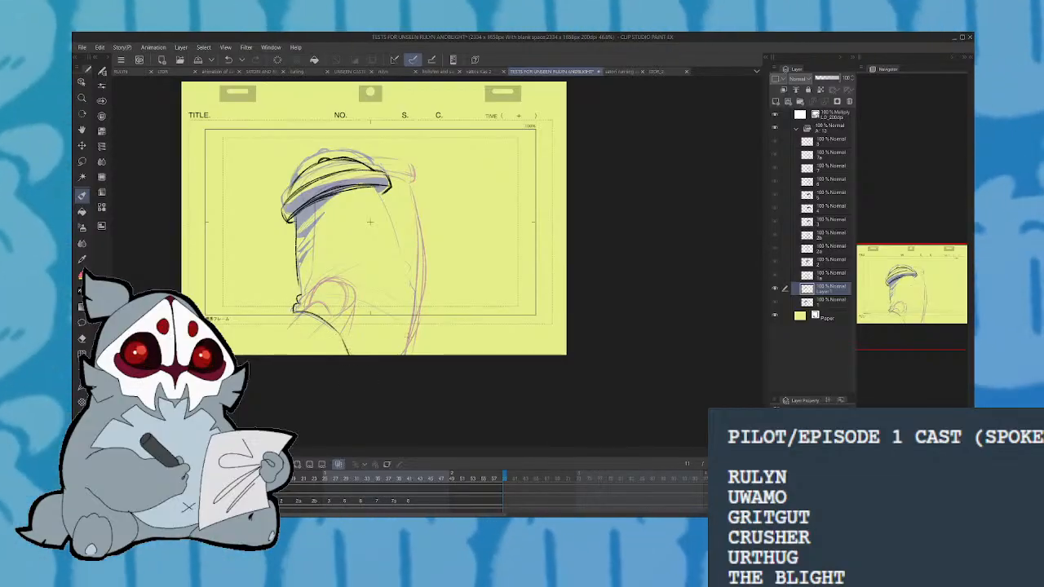
drag(410, 268, 416, 354)
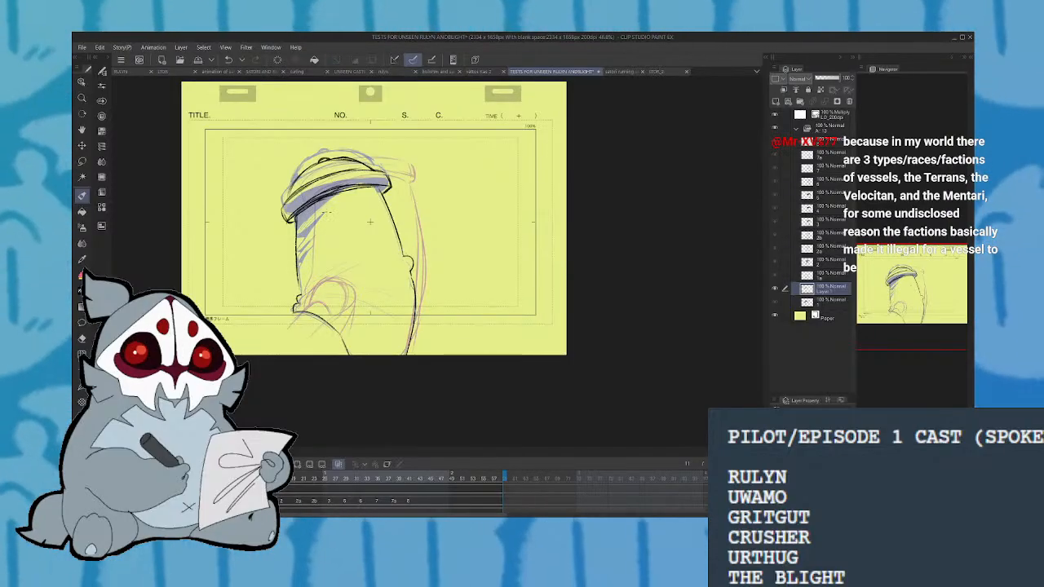
key(Return)
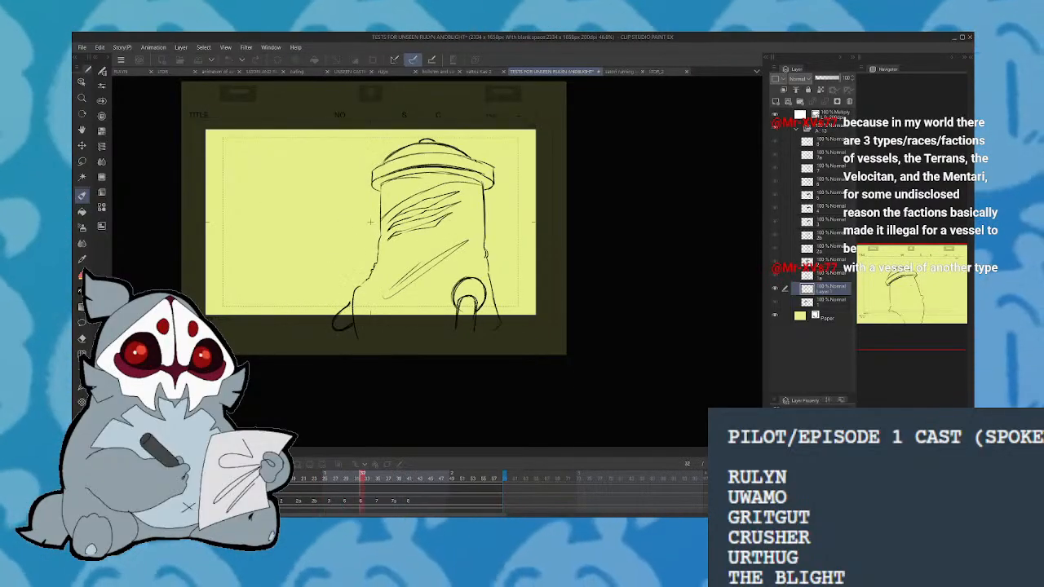
key(Return)
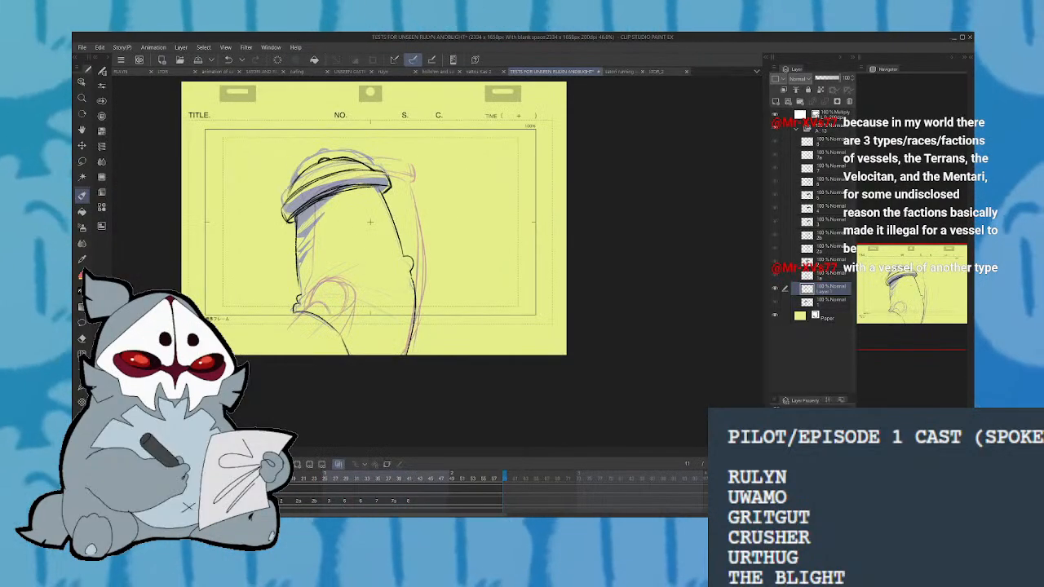
Rotate the new cel's whole drawing slightly and shift it a little
key(ctrl+t)
drag(435, 274, 410, 282)
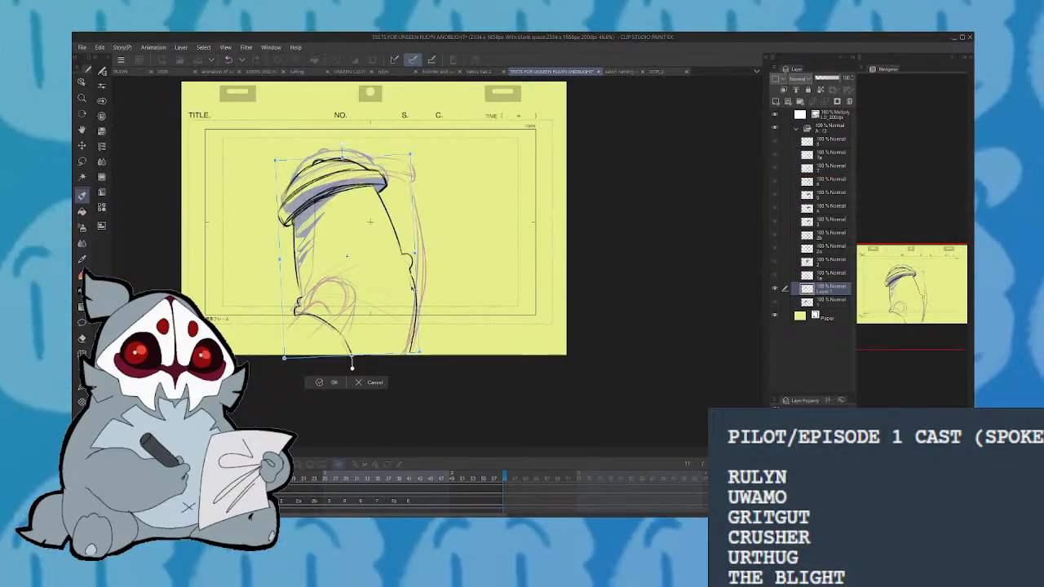
key(Return)
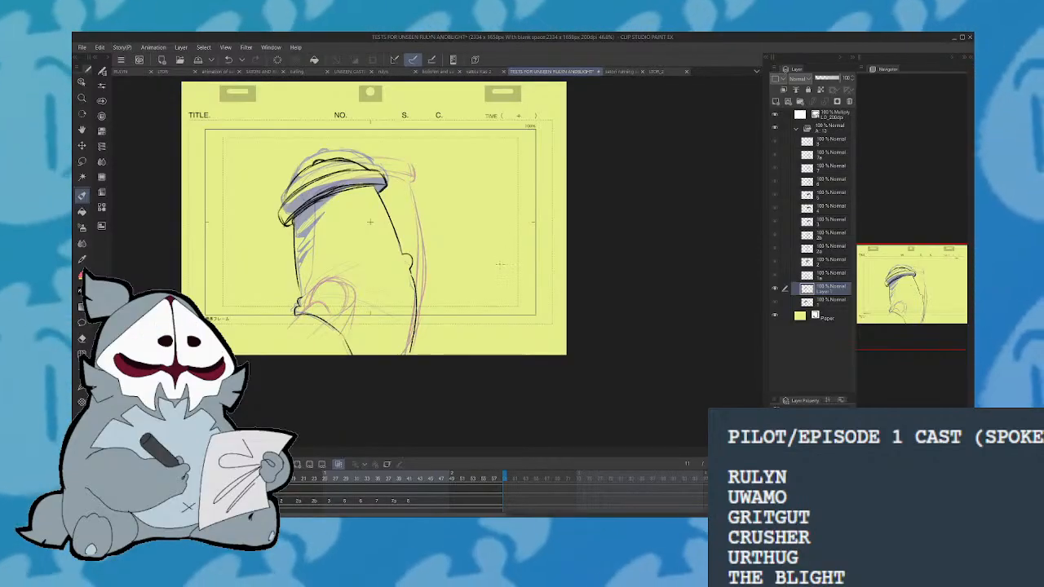
Redraw the lower-left body contour on the new cel, add a diagonal fold line across the body, and play back the result
drag(343, 286, 500, 270)
key(ctrl+z)
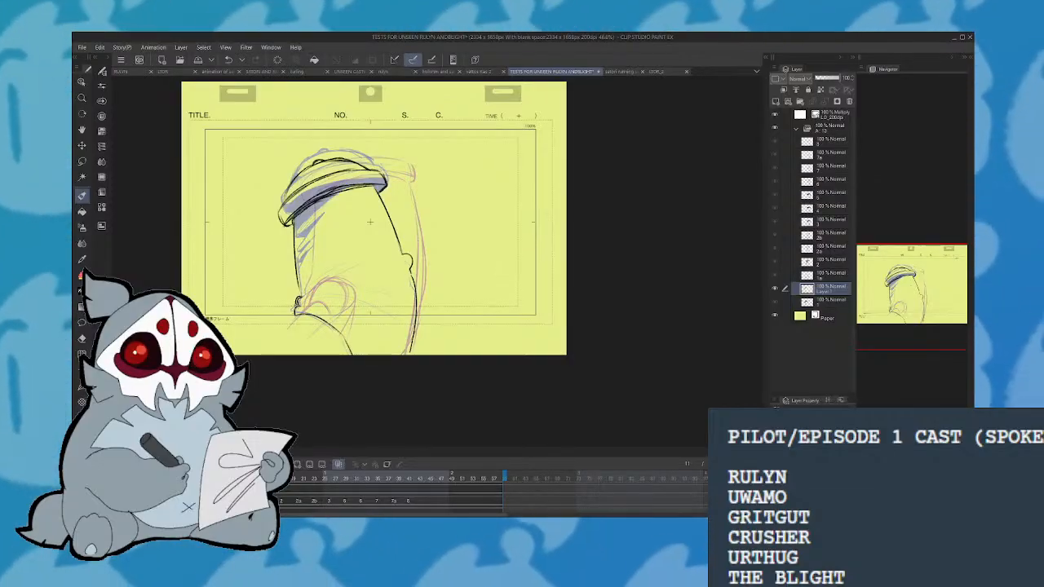
drag(296, 311, 353, 355)
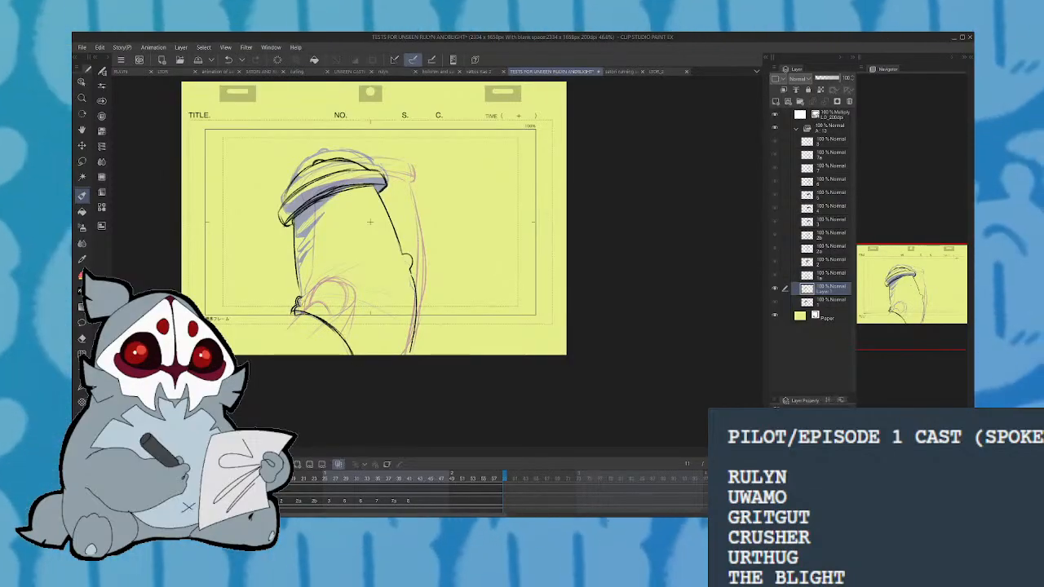
drag(364, 256, 341, 269)
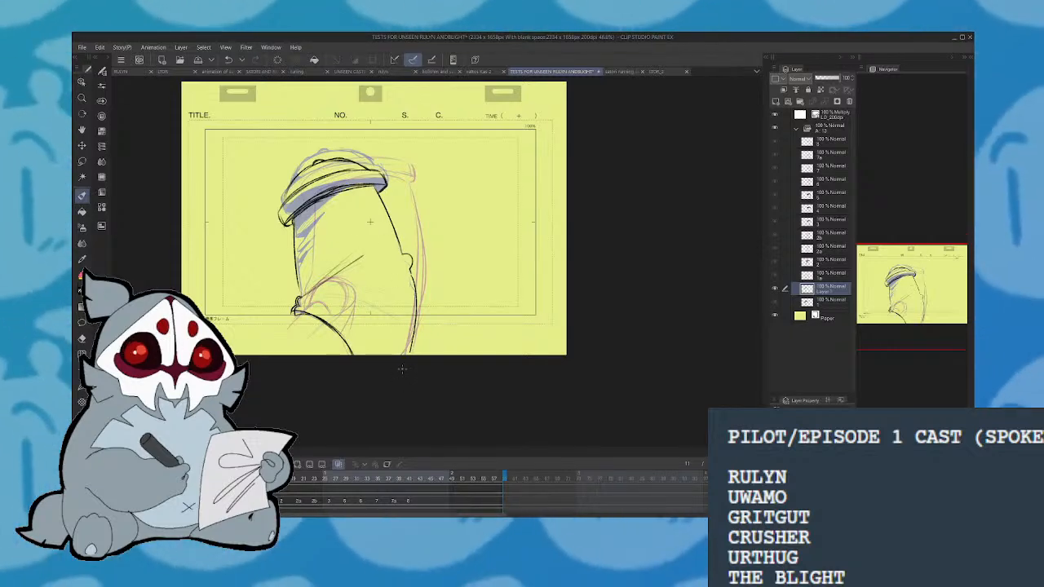
key(space)
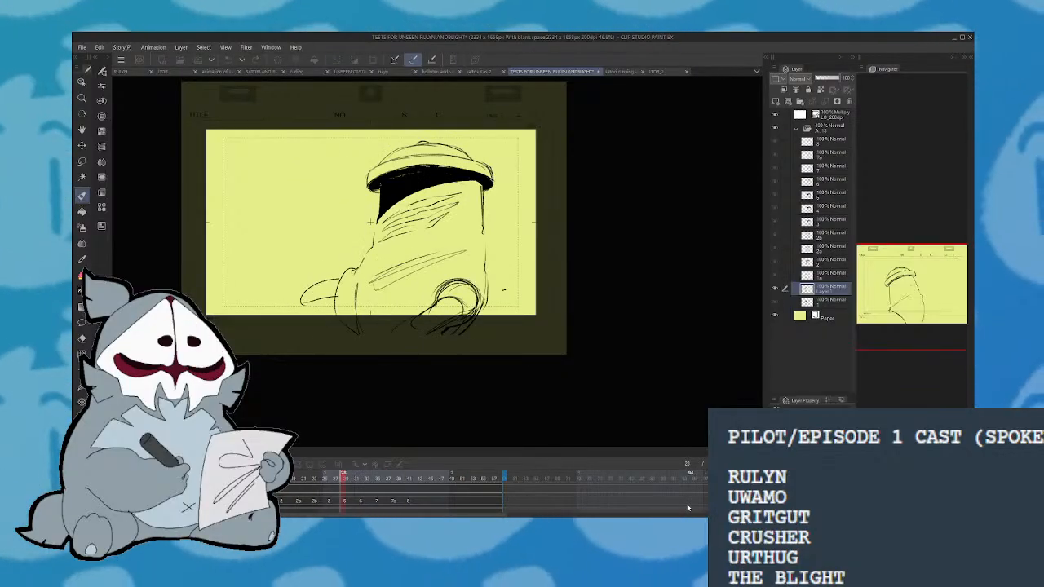
key(space)
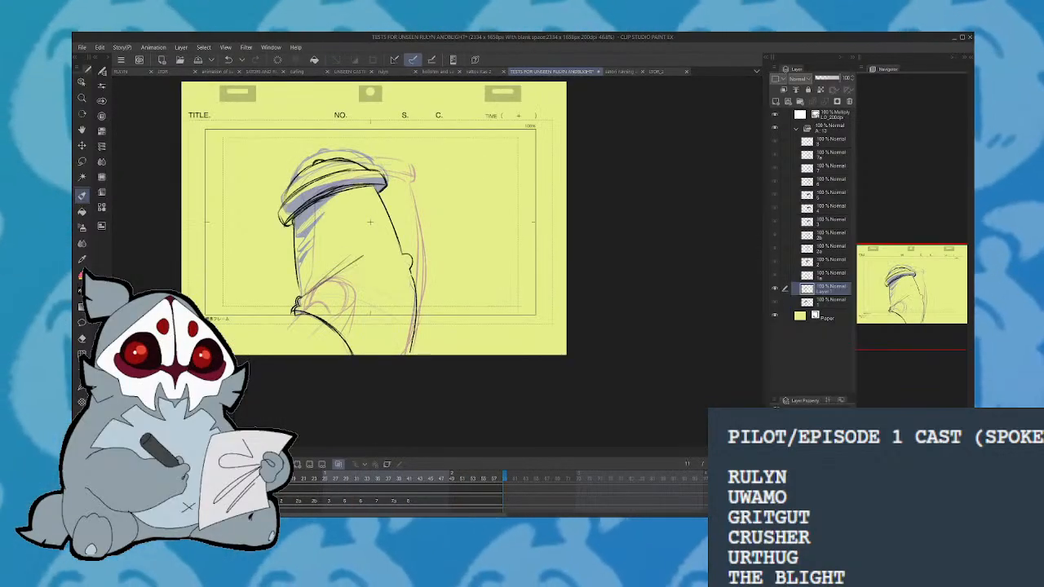
Insert a second new cel following that one and draw the left face contour and the hat, tilted slightly lower
key(ctrl+shift+n)
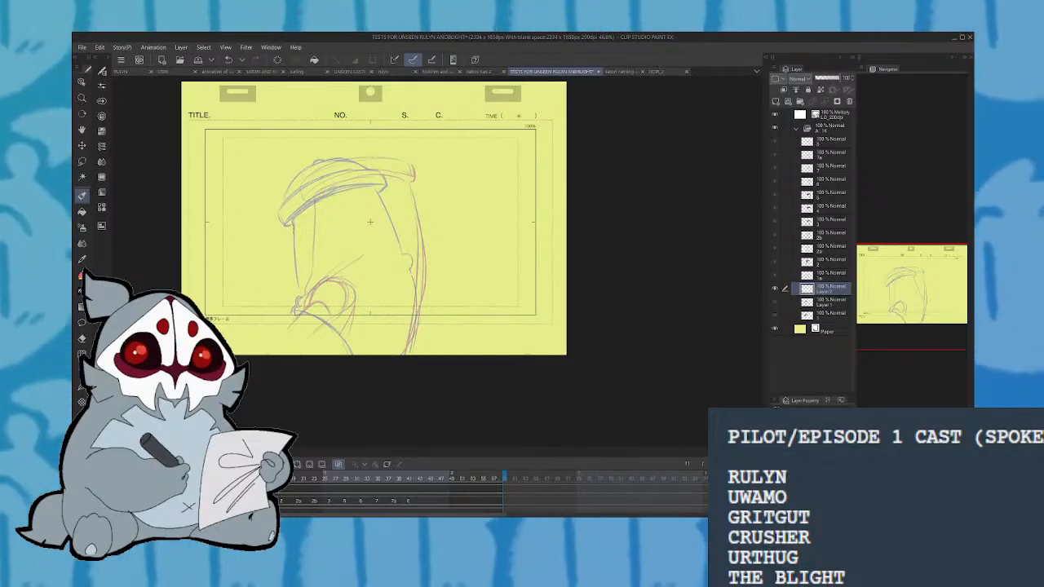
drag(292, 229, 299, 290)
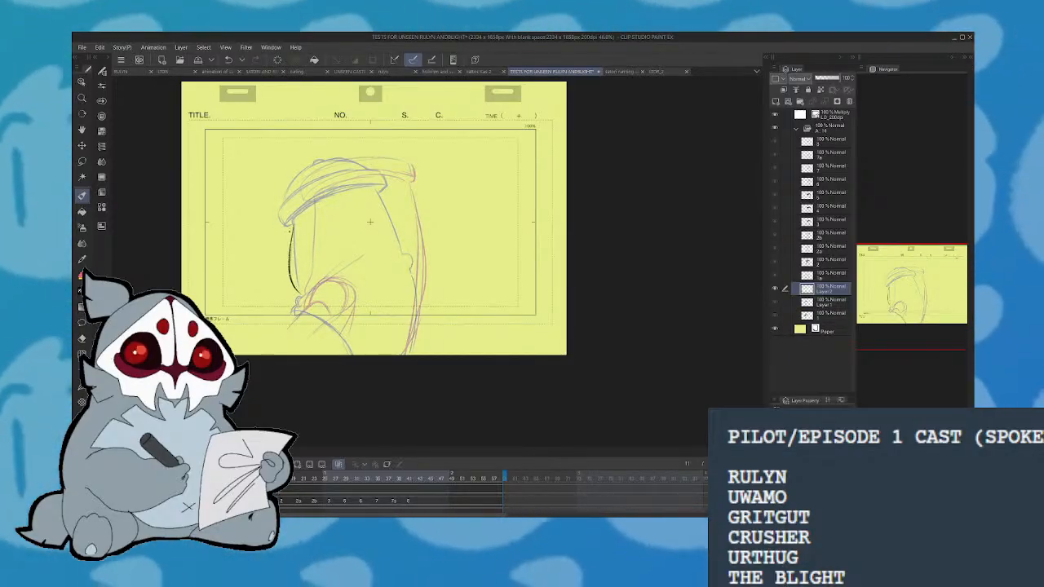
drag(283, 230, 387, 189)
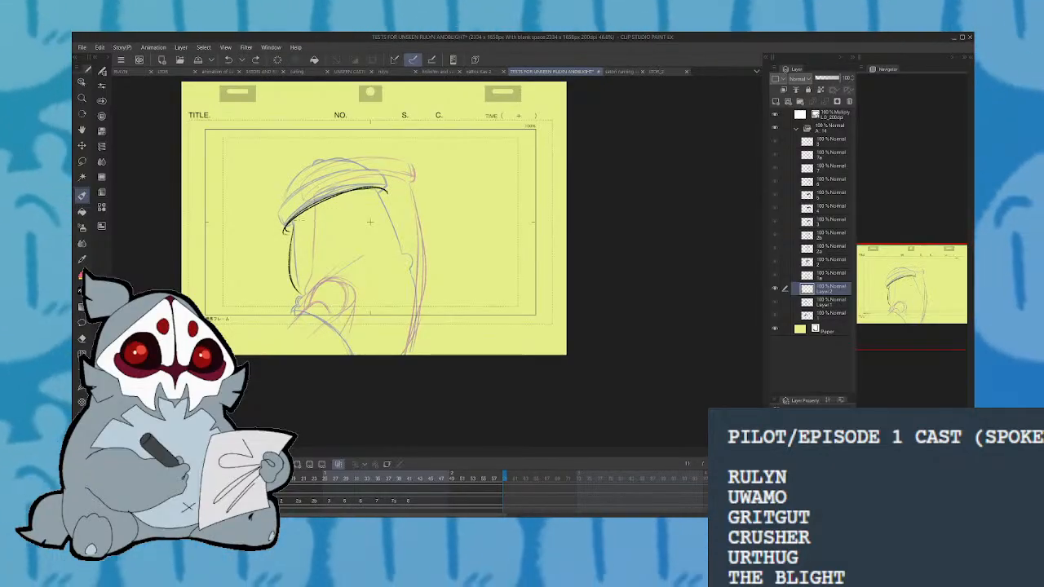
drag(285, 232, 294, 225)
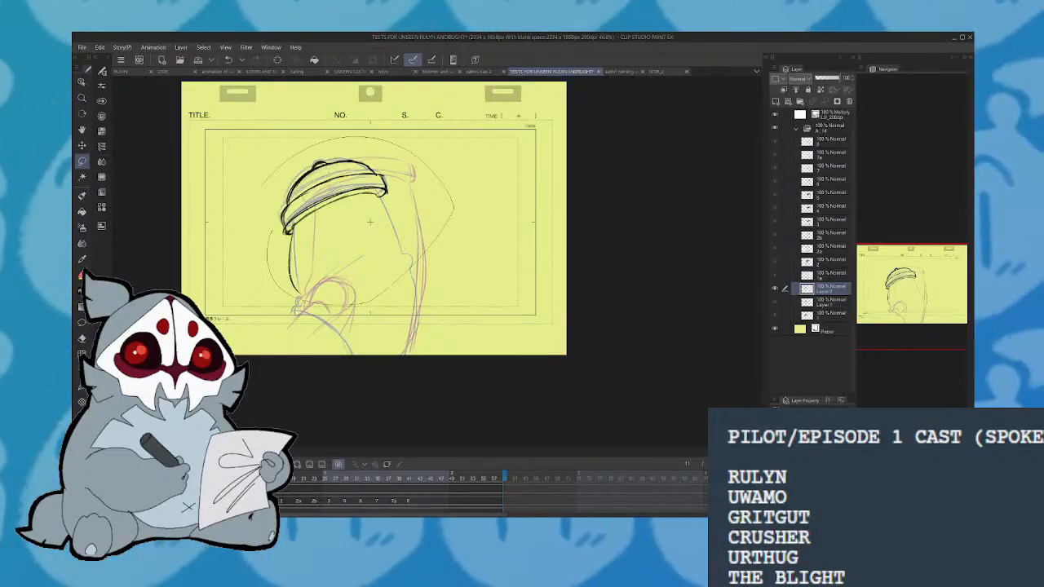
Rotate the selected hat and face contour slightly to sit over the body, and draw the lower-left body contour below them
key(ctrl+t)
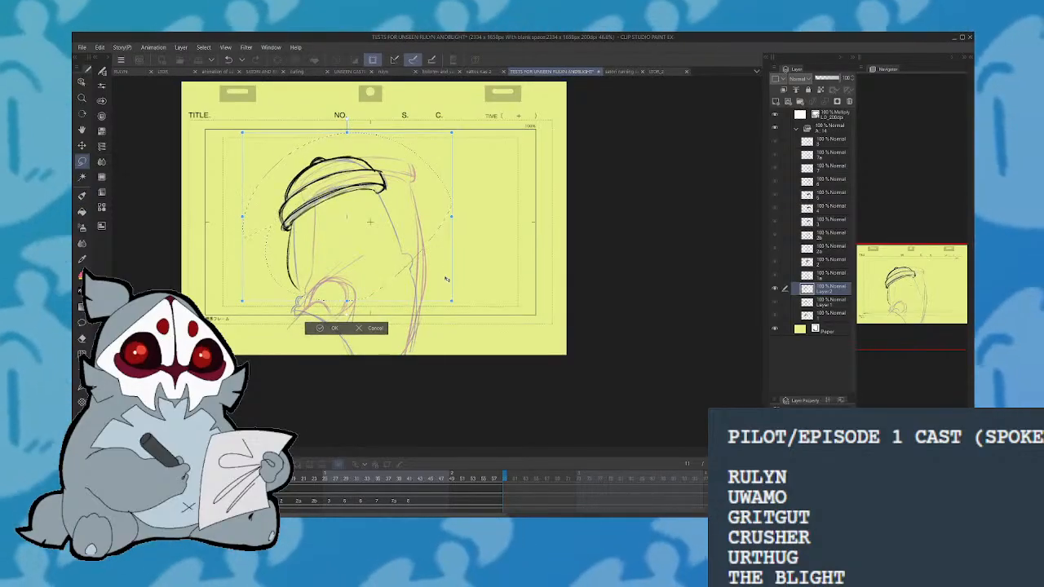
drag(446, 280, 438, 283)
drag(454, 215, 440, 235)
click(321, 328)
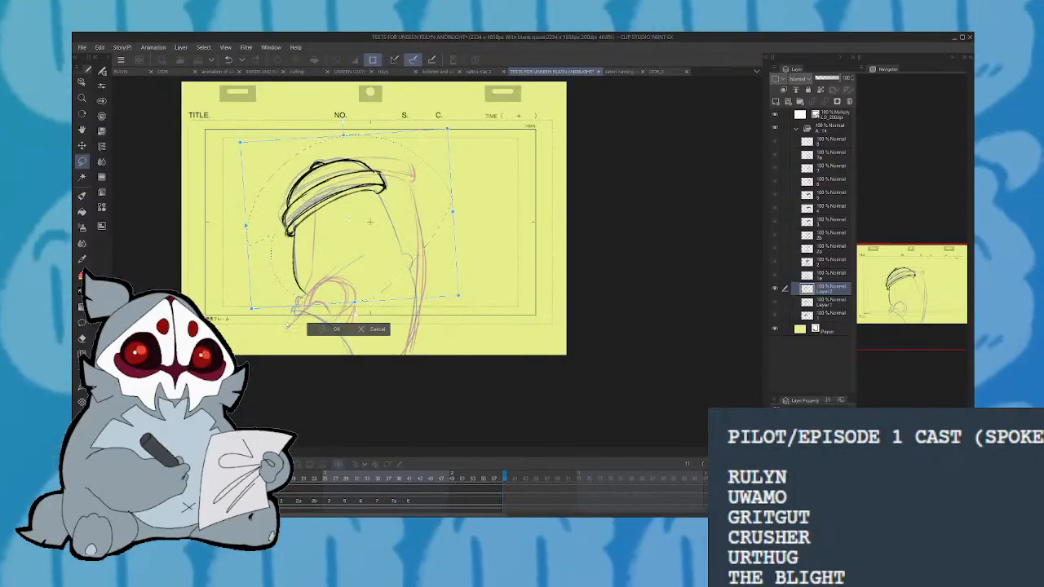
click(274, 316)
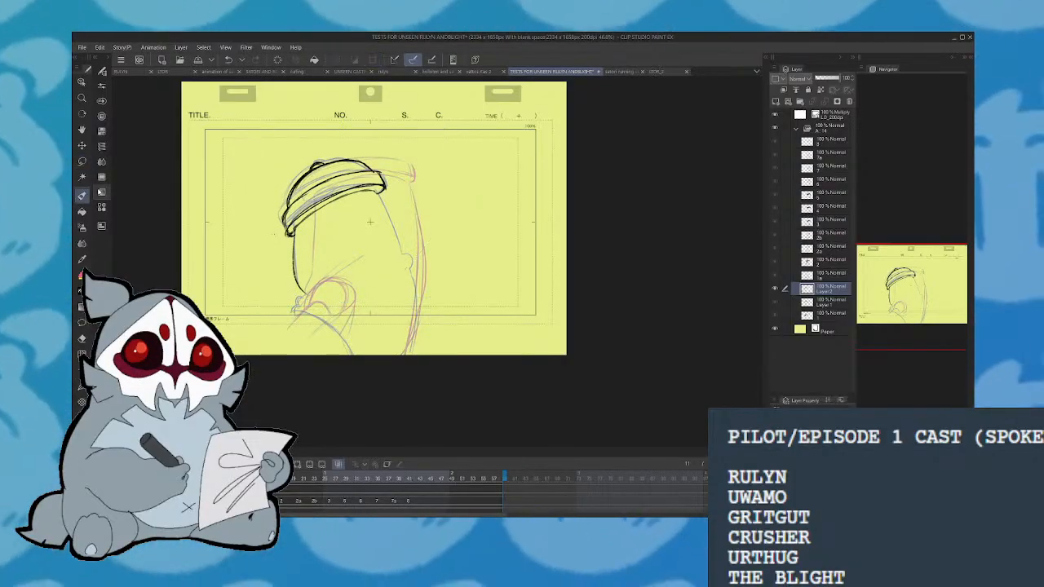
mouse_move(296, 301)
mouse_down()
mouse_move(294, 312)
mouse_move(357, 354)
mouse_up()
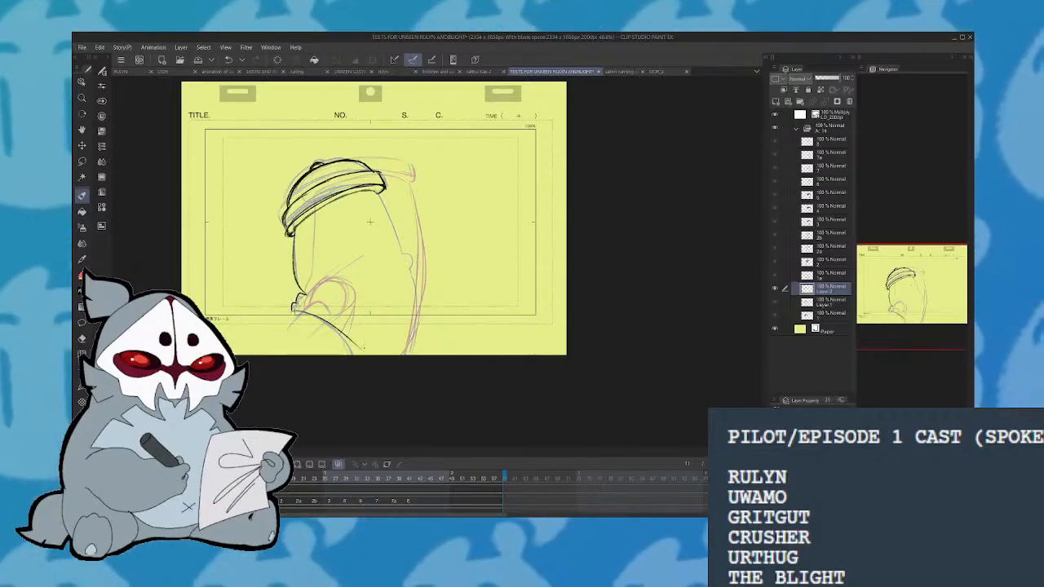
drag(424, 309, 406, 356)
drag(409, 265, 424, 310)
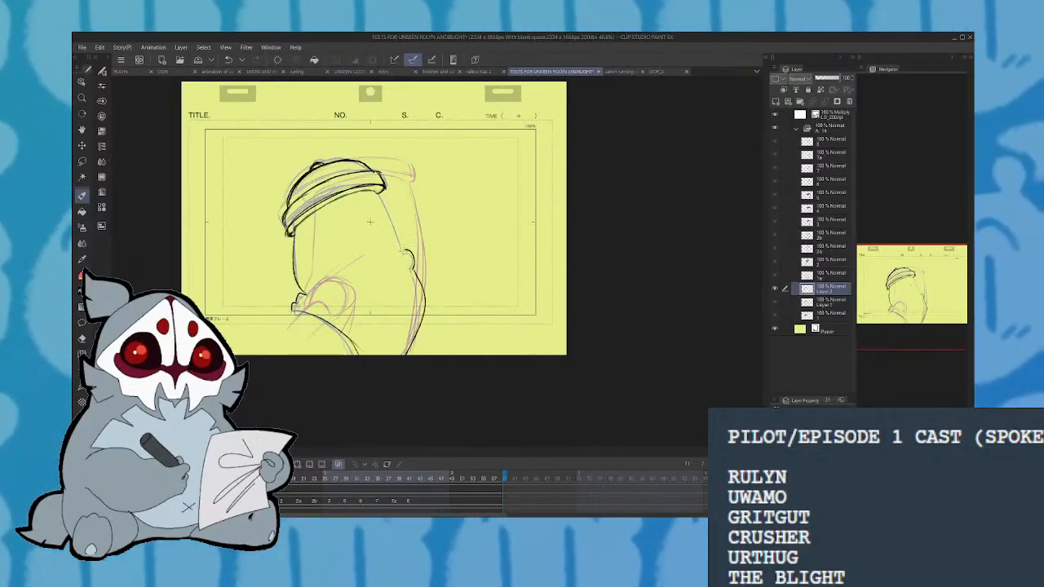
drag(379, 192, 403, 250)
key(ctrl+z)
key(ctrl+z)
key(ctrl+z)
key(ctrl+z)
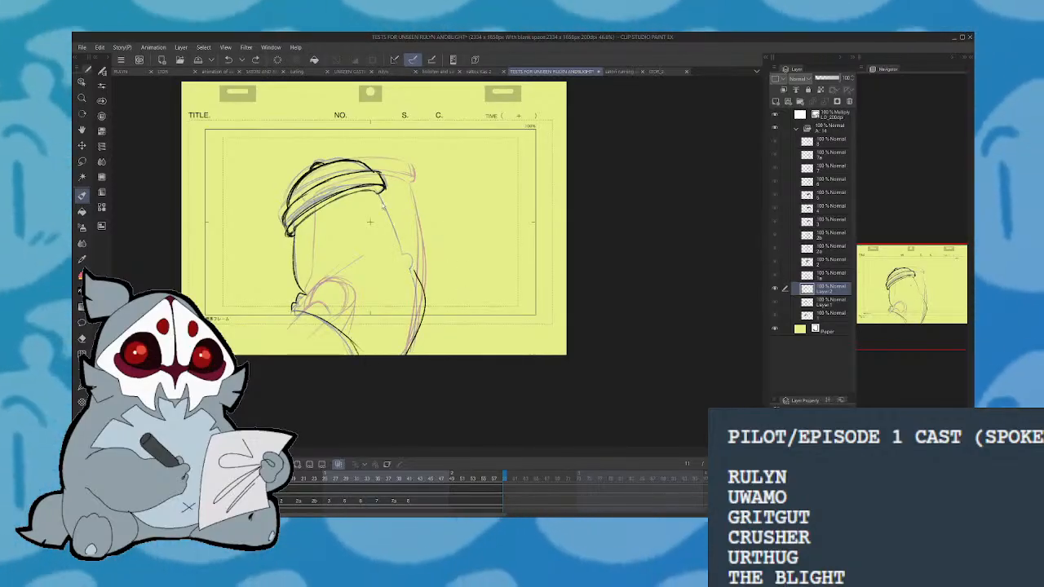
drag(378, 193, 405, 252)
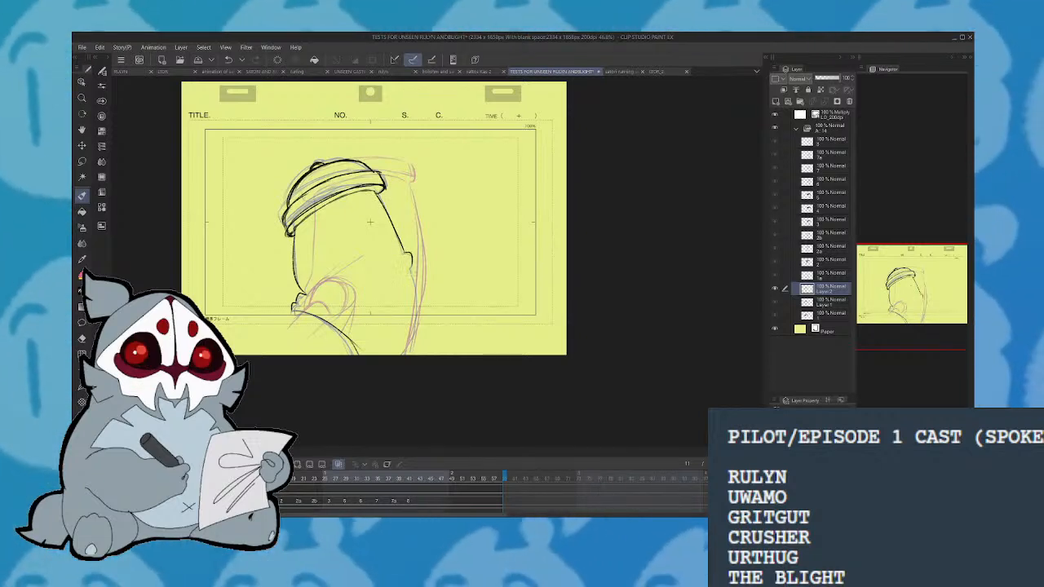
key(ctrl+z)
key(ctrl+z)
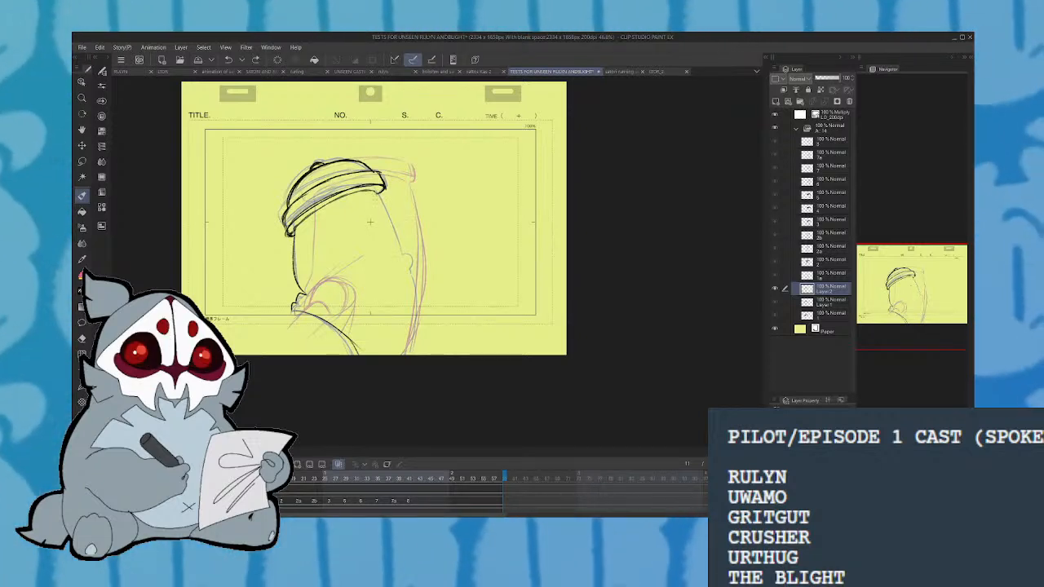
Draw the right body contour from the hat brim down past the frame on the second new cel, and play back the animation
mouse_move(379, 193)
mouse_down()
mouse_move(412, 270)
mouse_move(416, 349)
mouse_up()
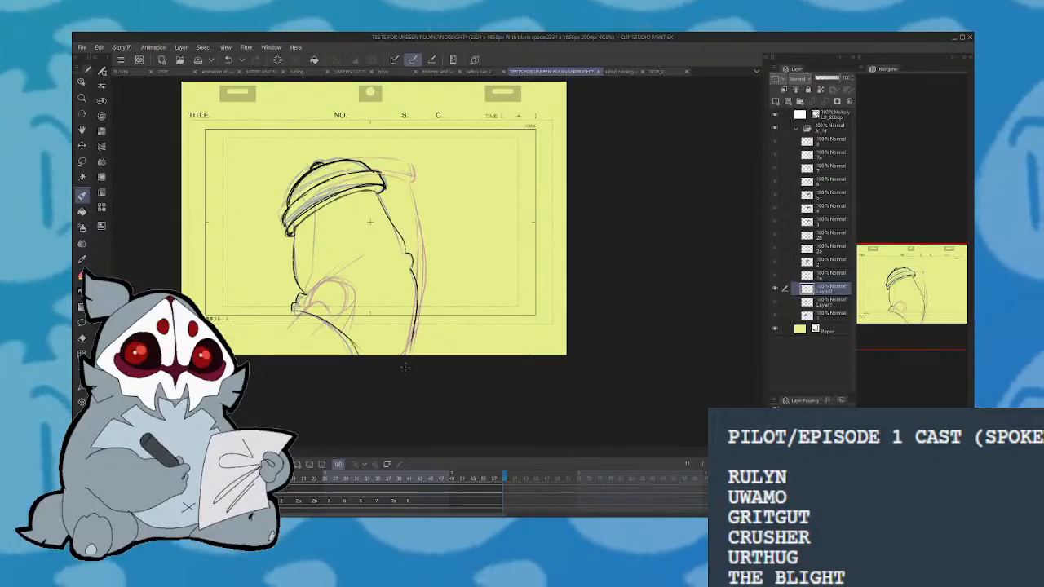
key(space)
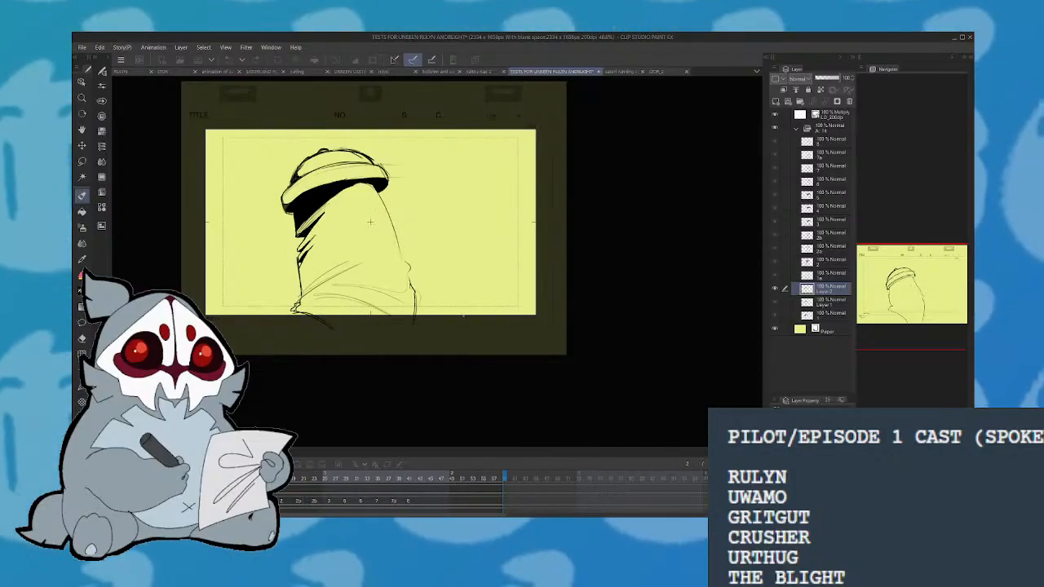
key(space)
key(space)
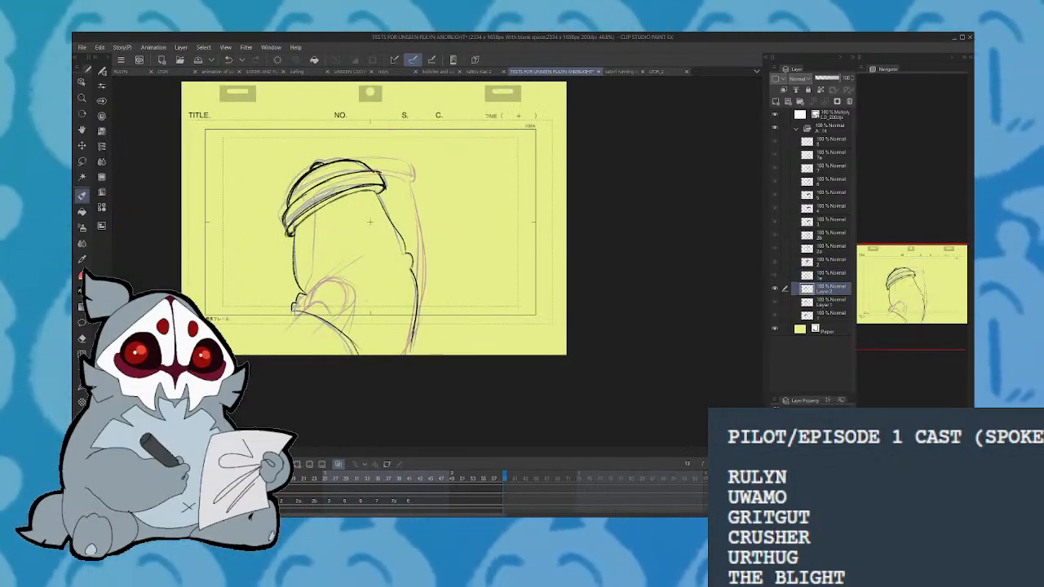
key(space)
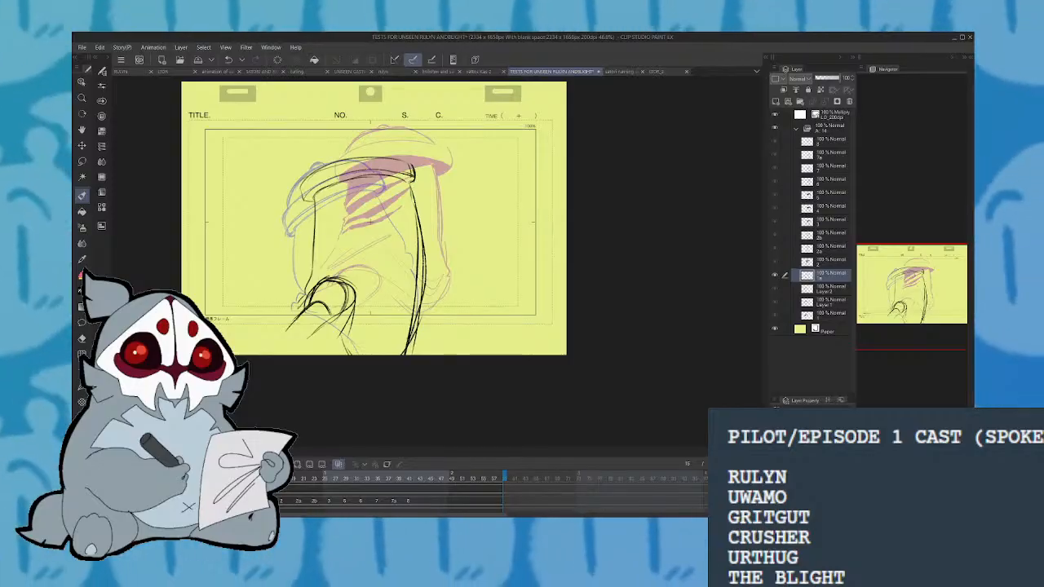
key(space)
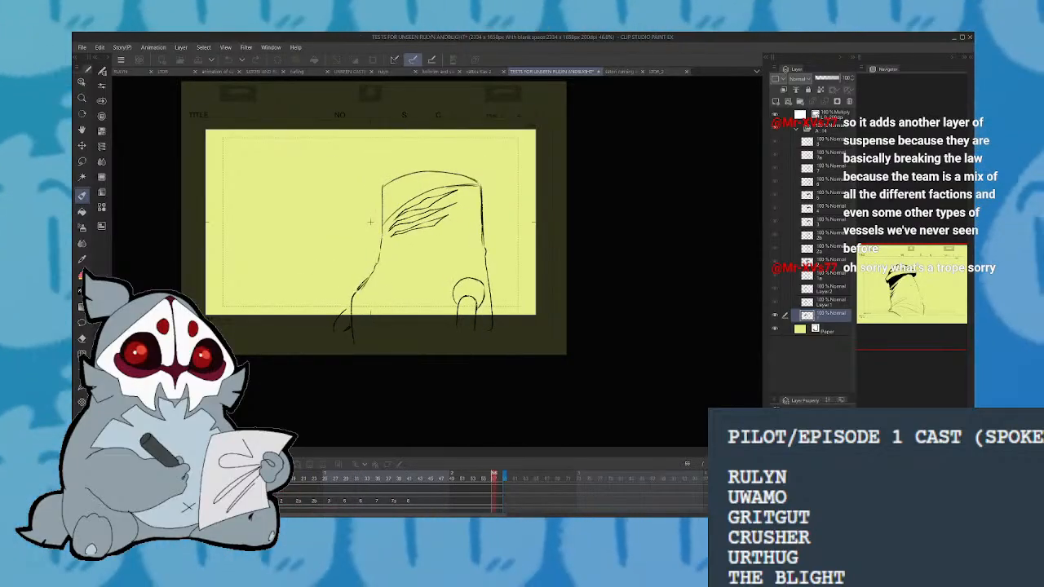
Remove cel 7a from its frame on the timeline
click(391, 479)
click(396, 482)
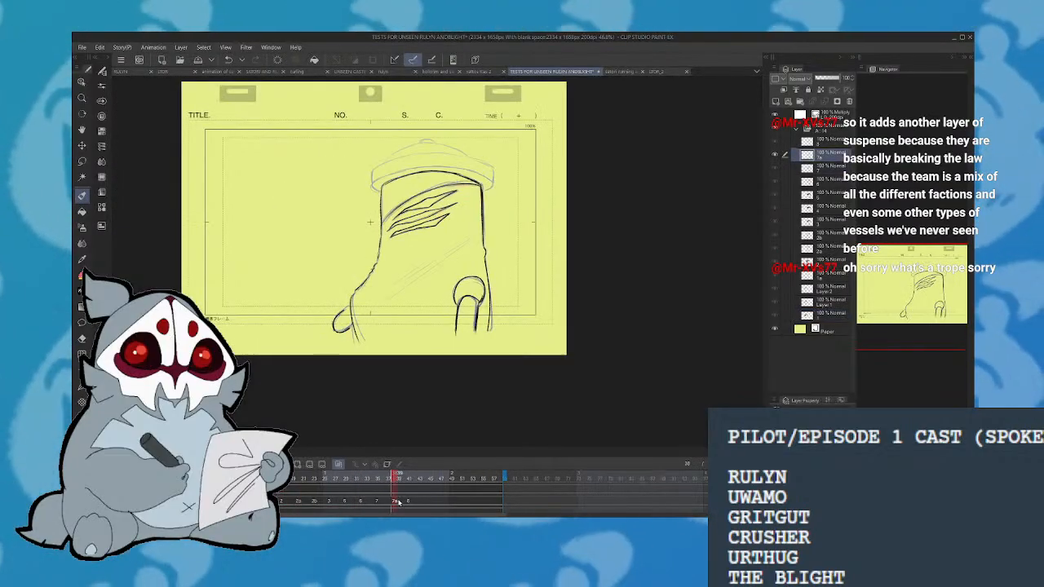
click(325, 464)
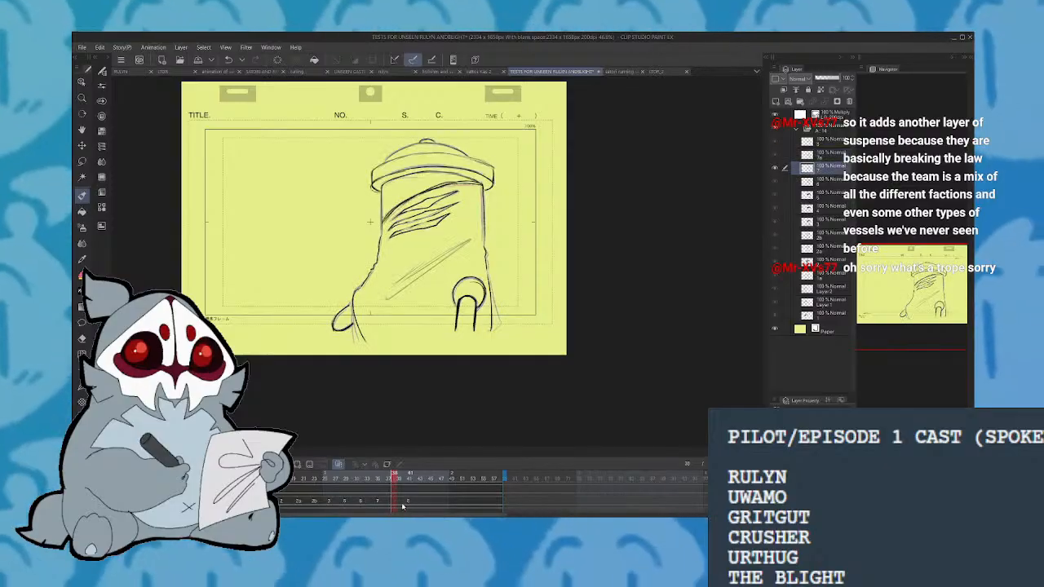
Move cel 8 earlier on the timeline to frame 38 and play back the animation from the start
drag(408, 502, 223, 479)
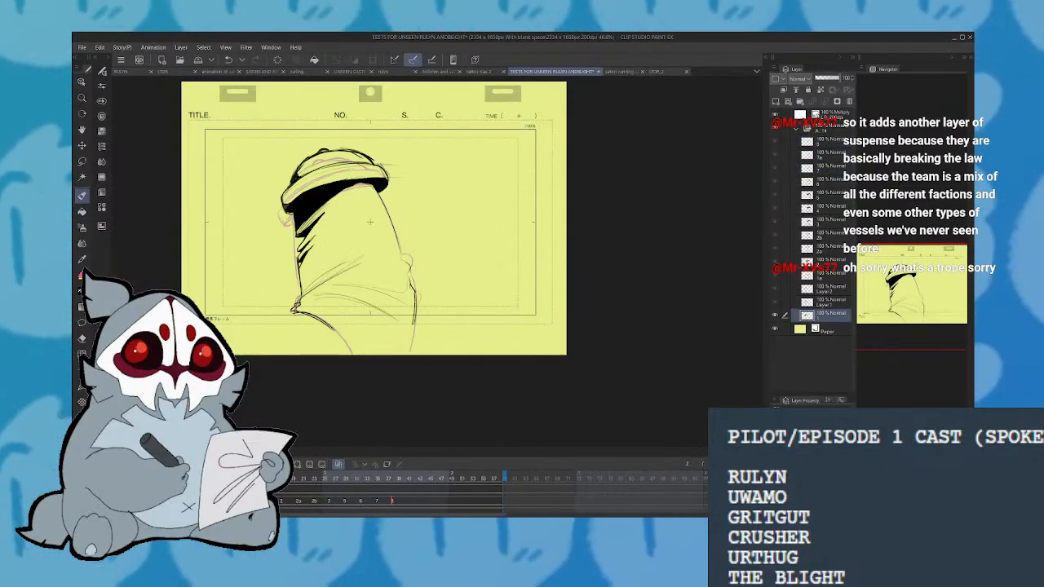
click(232, 463)
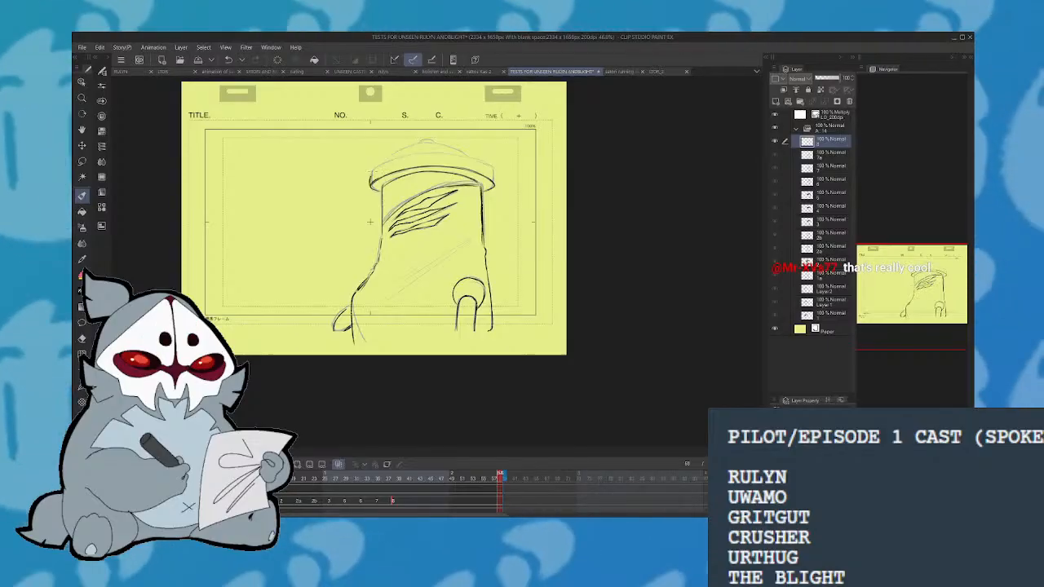
Redraw the hat on cel 8 with darker lines, covering the brim, the rounded crown and the knob on top
mouse_move(371, 180)
mouse_down()
mouse_move(392, 160)
mouse_move(445, 152)
mouse_move(493, 168)
mouse_up()
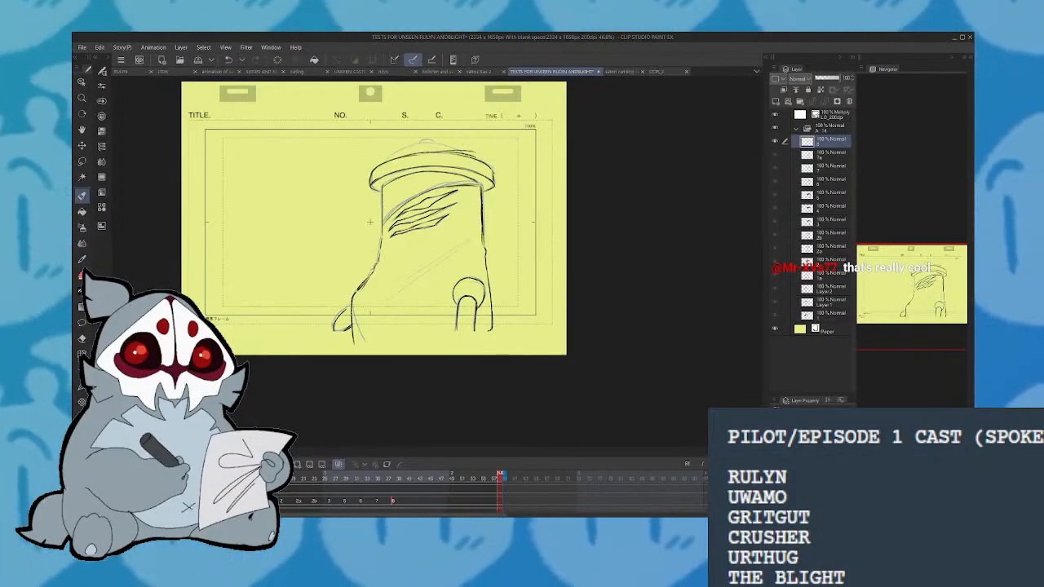
drag(439, 144, 476, 156)
mouse_move(391, 159)
mouse_down()
mouse_move(432, 143)
mouse_move(468, 157)
mouse_move(403, 147)
mouse_move(385, 164)
mouse_move(434, 140)
mouse_up()
key(ctrl+z)
key(ctrl+z)
key(ctrl+z)
key(ctrl+z)
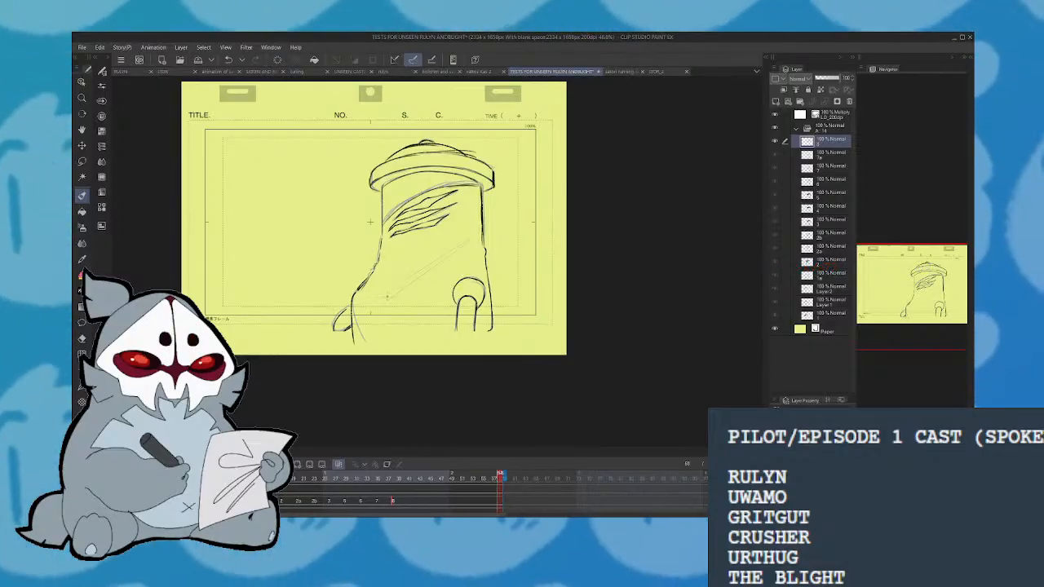
Draw the diagonal fold lines across the body on cel 8 and play back the animation
mouse_move(460, 245)
mouse_down()
mouse_move(398, 296)
mouse_move(450, 255)
mouse_up()
mouse_move(453, 249)
mouse_down()
mouse_move(402, 284)
mouse_move(427, 262)
mouse_up()
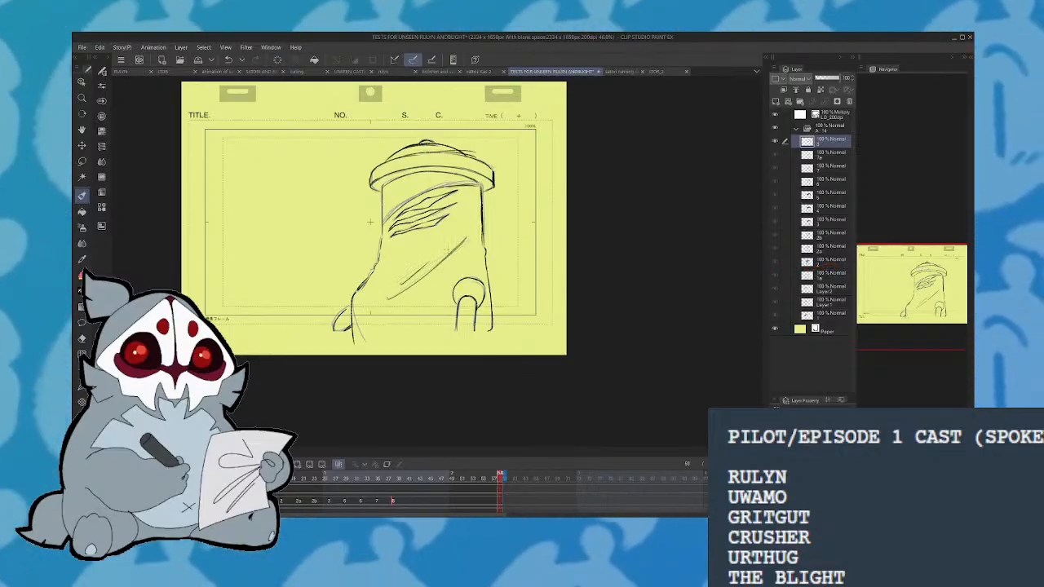
key(ctrl+z)
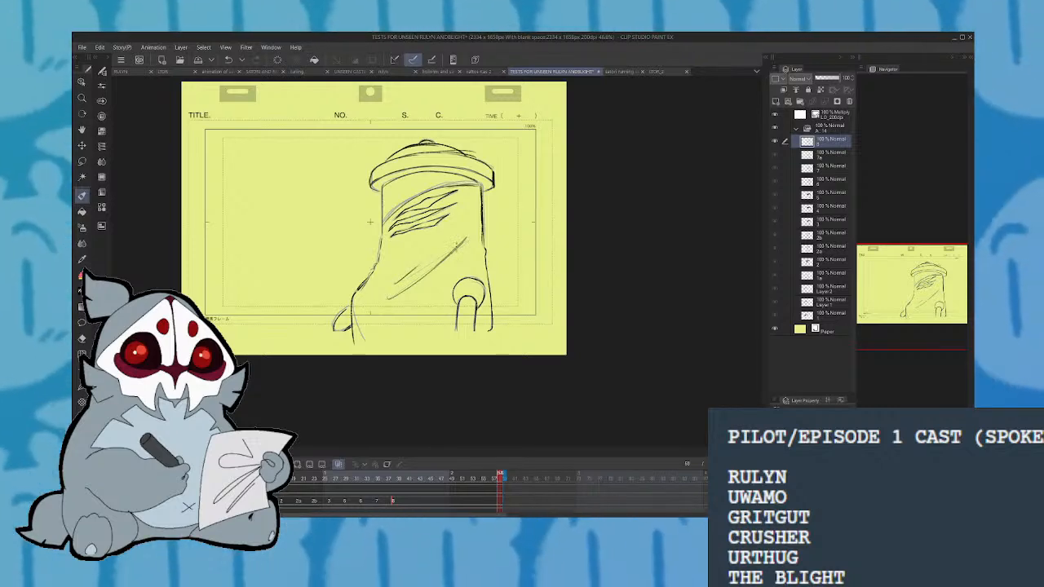
key(space)
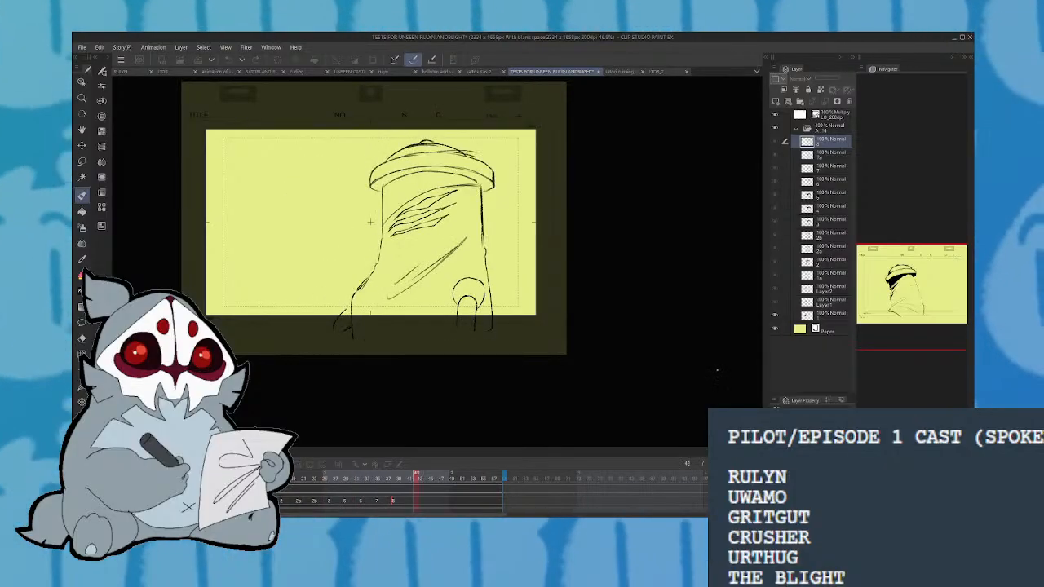
key(space)
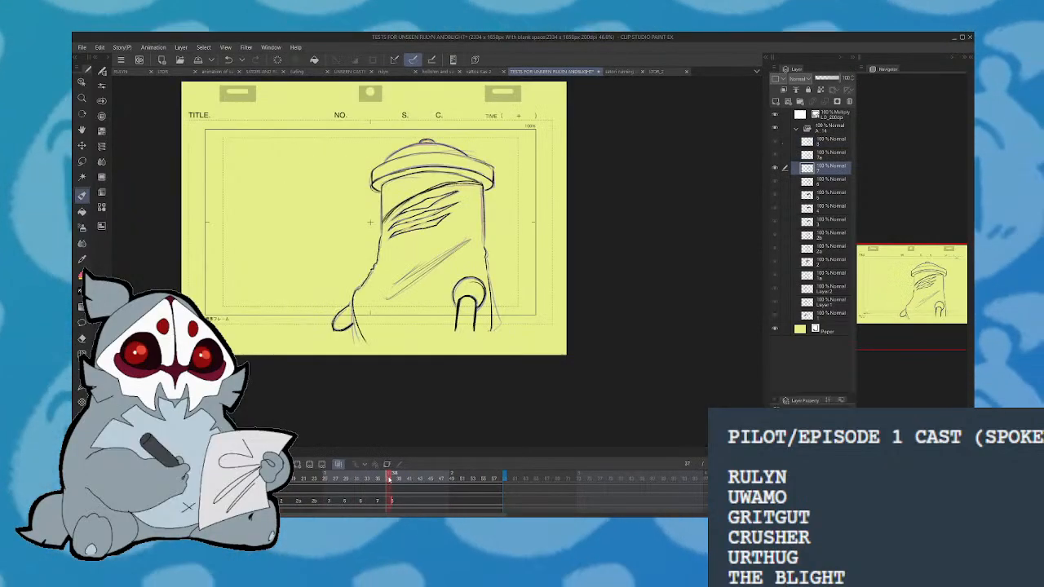
Erase the dark jagged shadow marks below the face line on cel 7
click(388, 479)
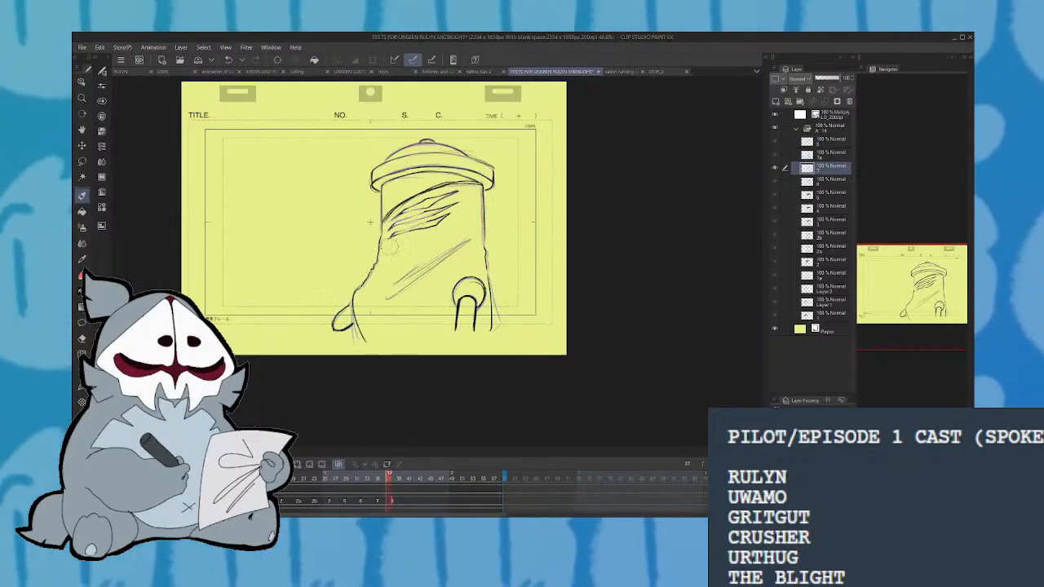
drag(393, 220, 449, 195)
drag(424, 230, 461, 181)
key(ctrl+z)
drag(408, 249, 423, 233)
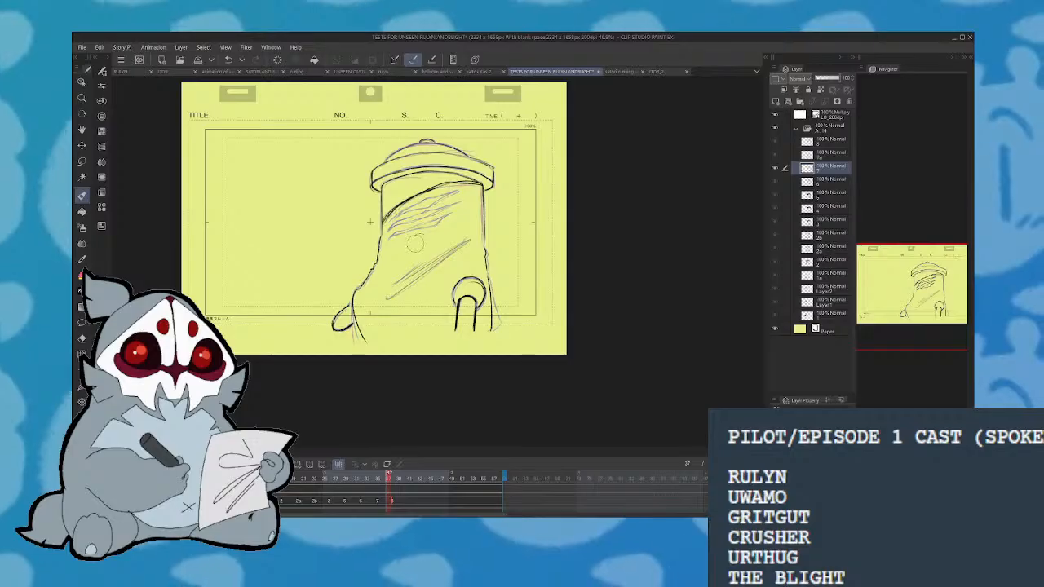
Erase the jagged shadow marks from cel 6 and the faint leftover marks from cel 7
click(393, 479)
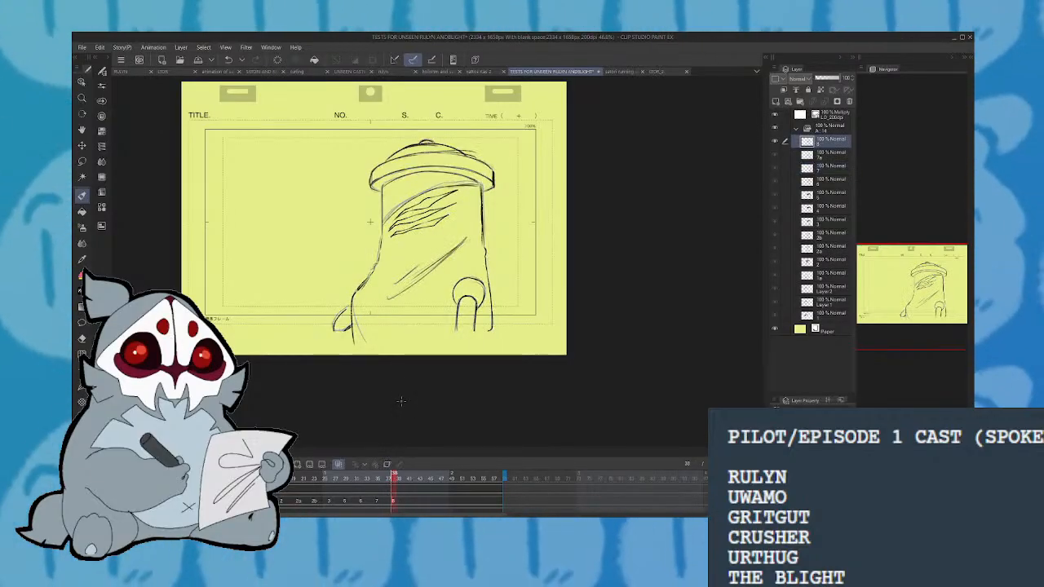
click(388, 464)
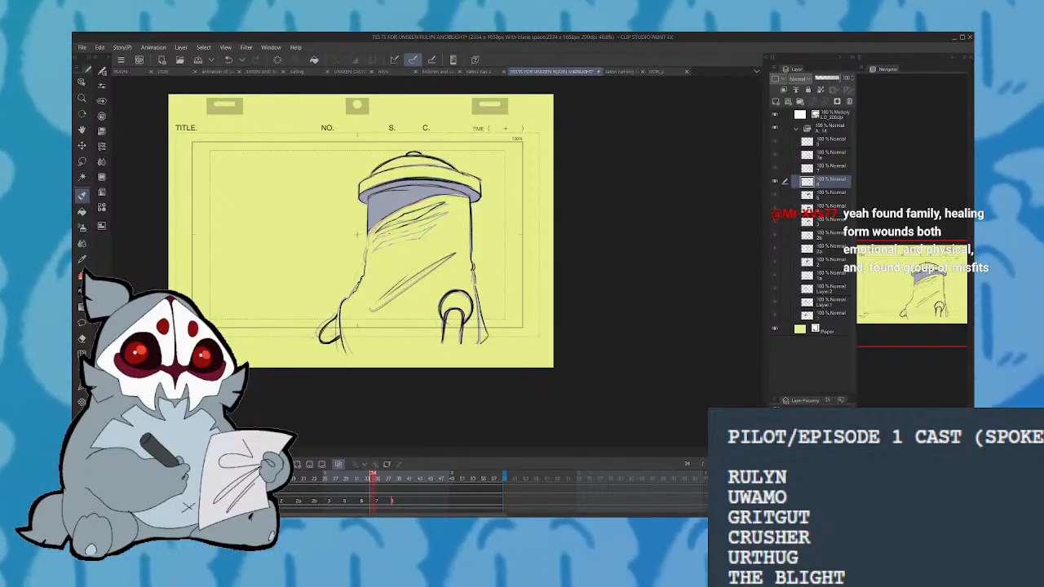
mouse_move(375, 241)
mouse_down()
mouse_move(437, 214)
mouse_move(432, 226)
mouse_up()
key(Right)
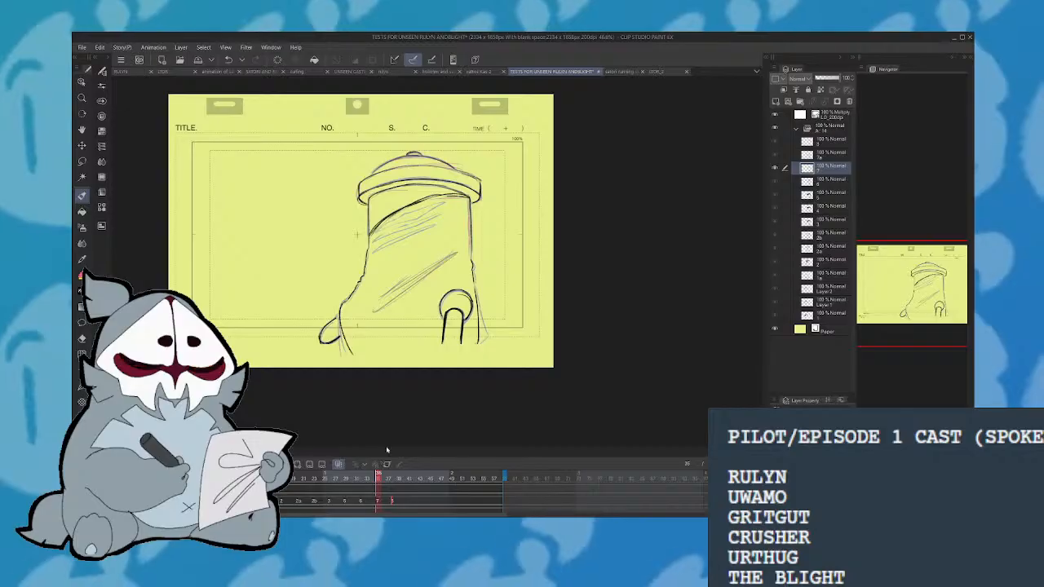
drag(443, 202, 381, 231)
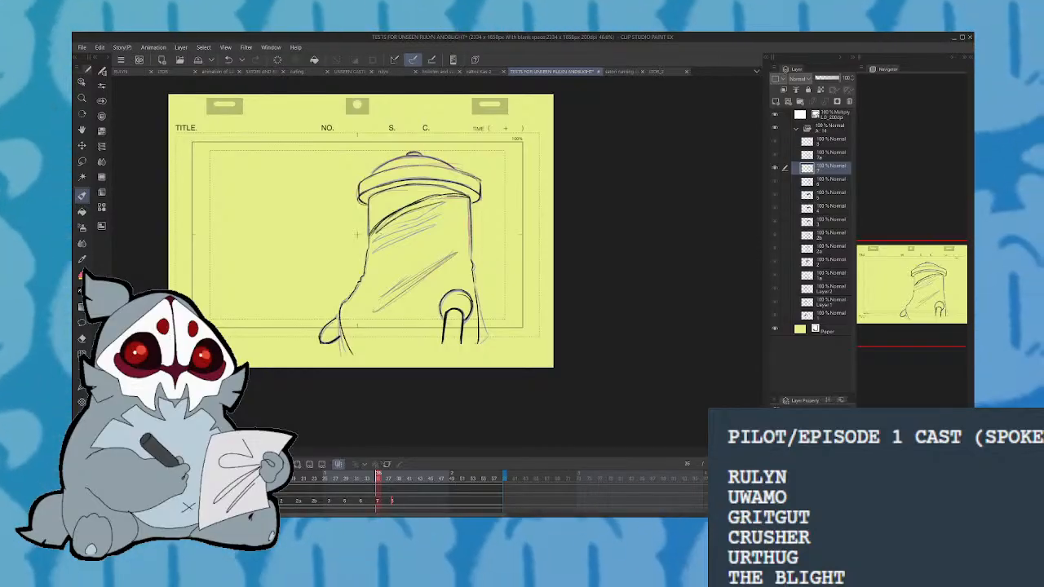
Remove the dark jagged marks below the face shadow on cel 5
click(353, 478)
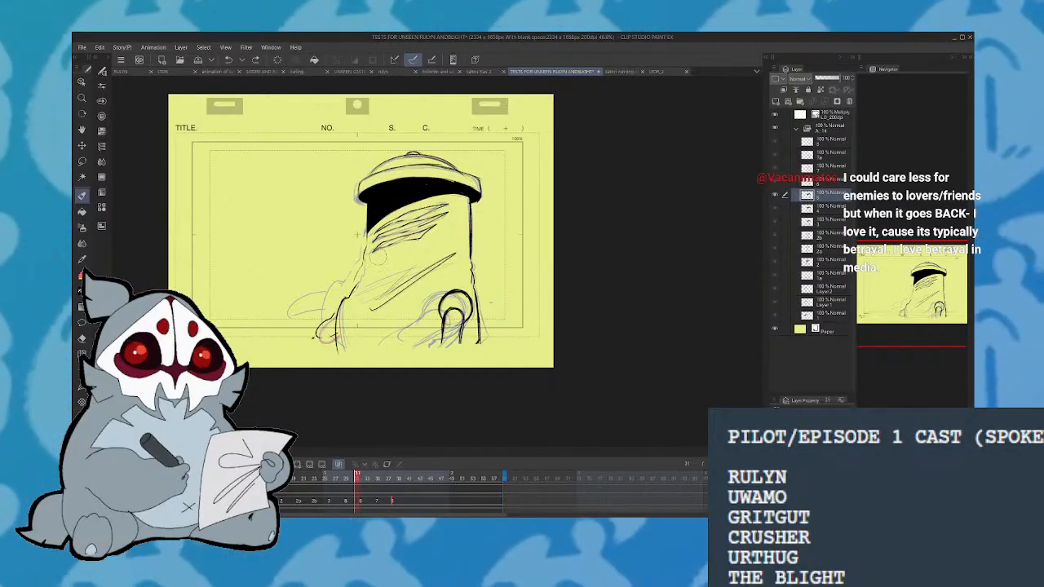
key(ctrl+z)
key(ctrl+z)
key(ctrl+z)
key(ctrl+z)
key(ctrl+z)
key(ctrl+z)
key(ctrl+z)
key(ctrl+z)
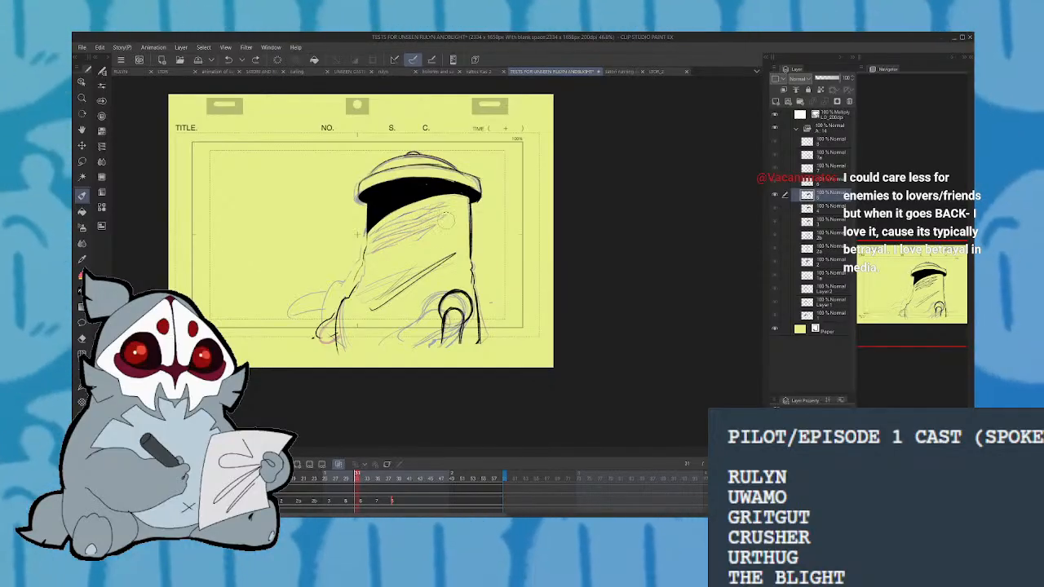
Check cels 5 to 7, erase the jagged face marks on cel 3, and play back the animation
click(367, 480)
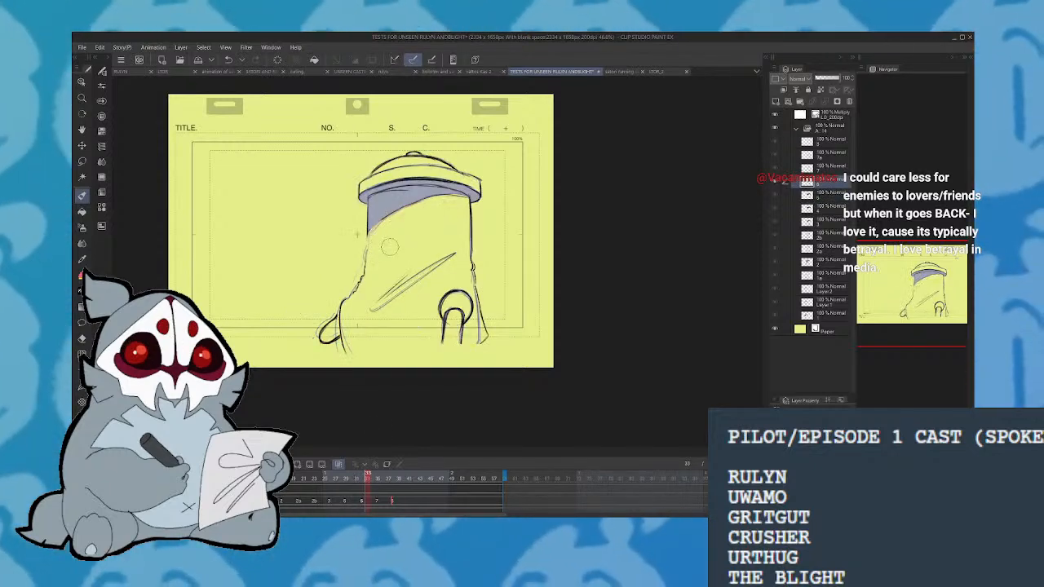
click(377, 477)
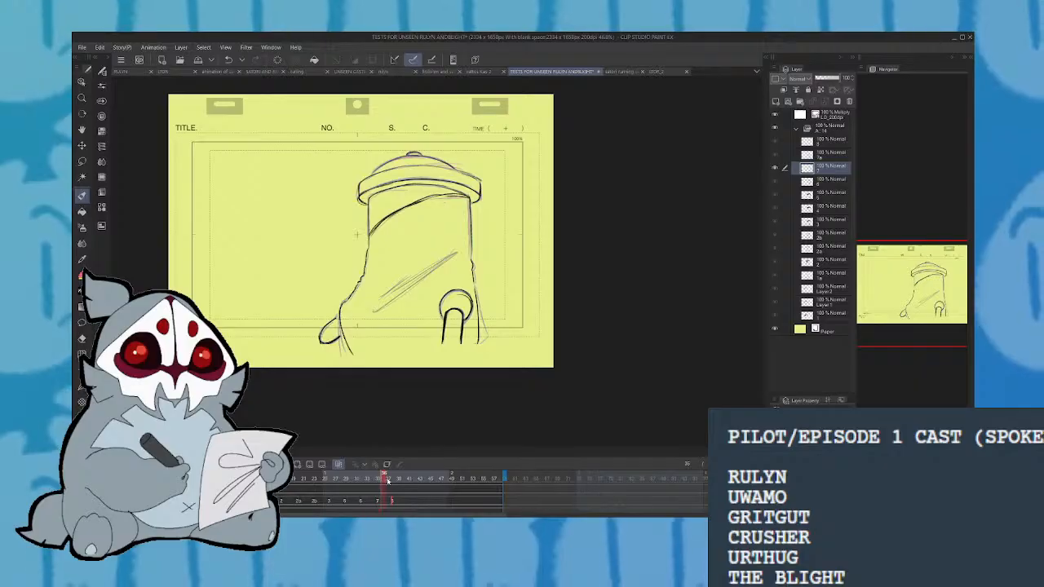
drag(377, 477, 345, 477)
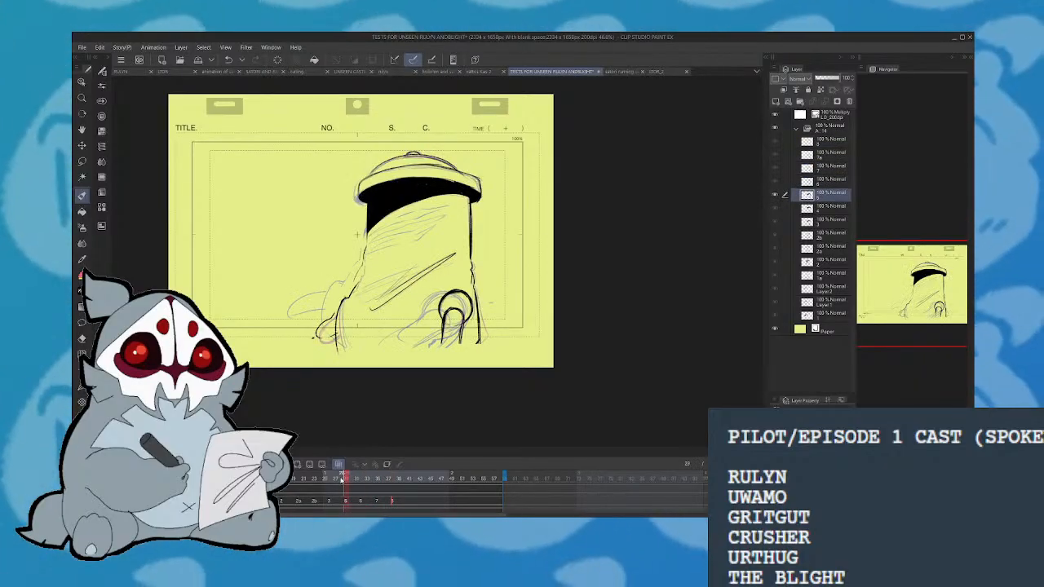
click(338, 465)
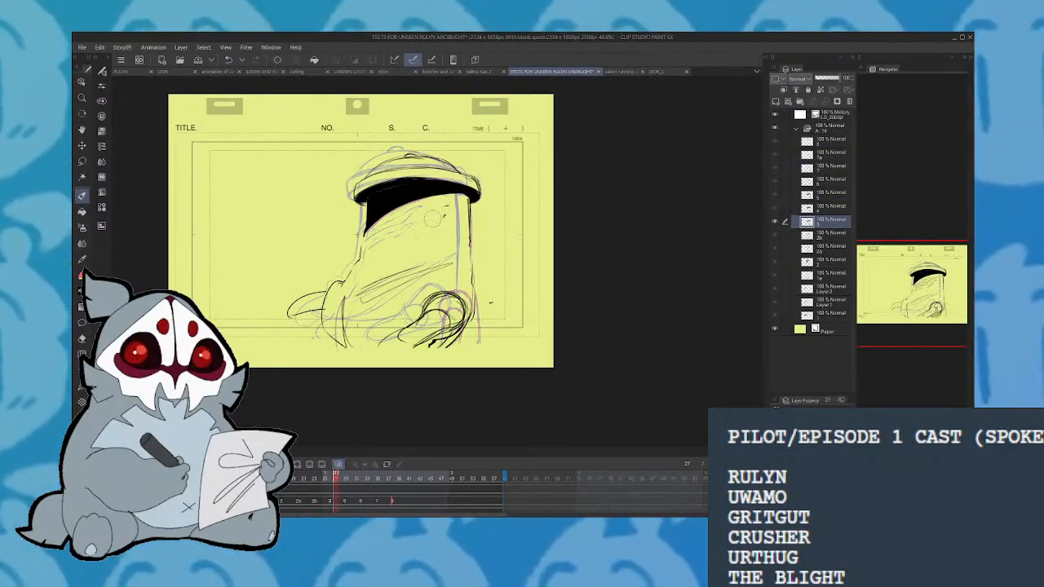
key(space)
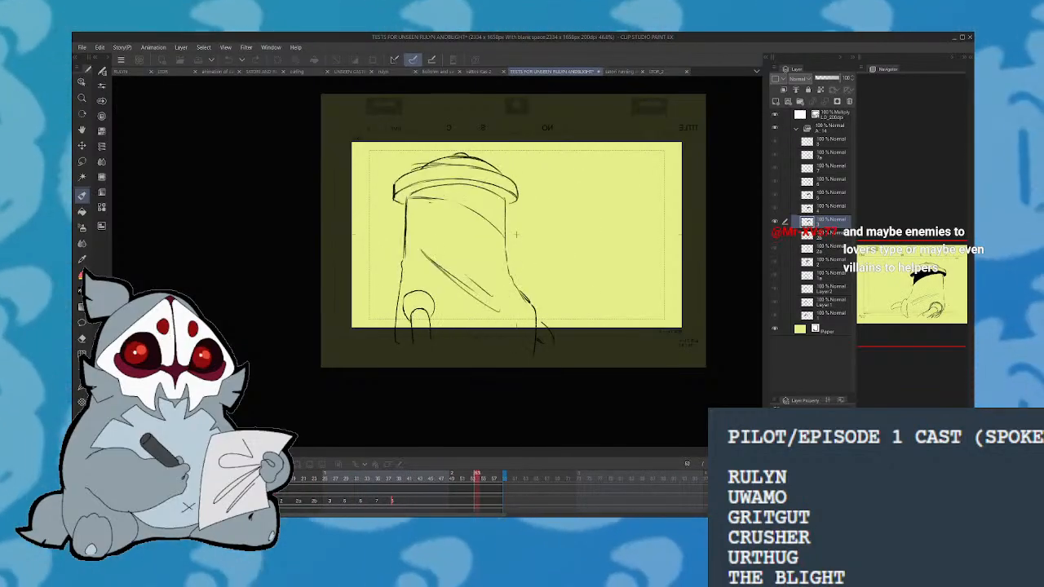
Compare cels 5 and 6, strengthen the left body contour below the face shadow on cel 5, and play back the result
click(351, 479)
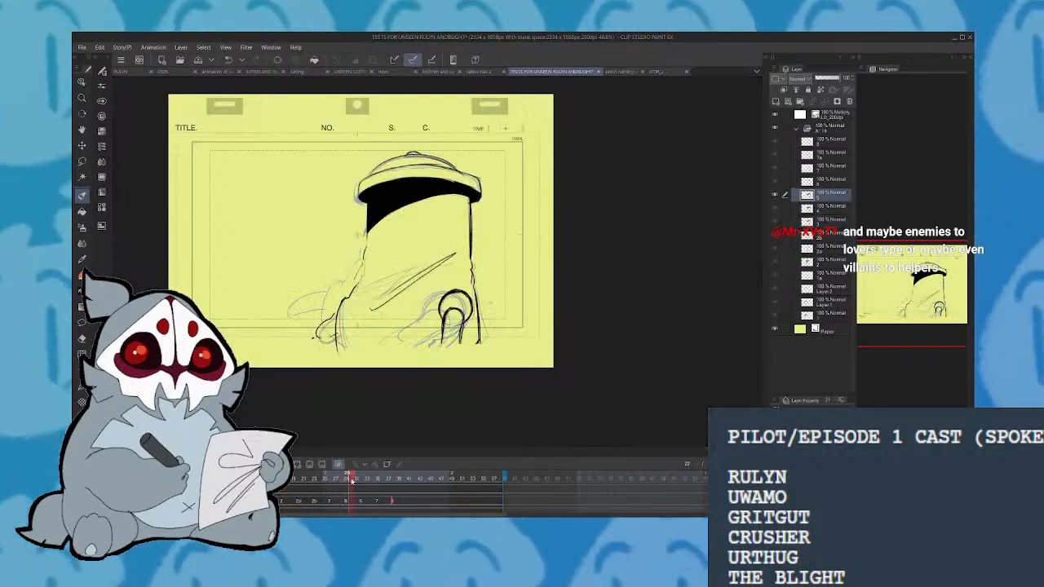
click(363, 480)
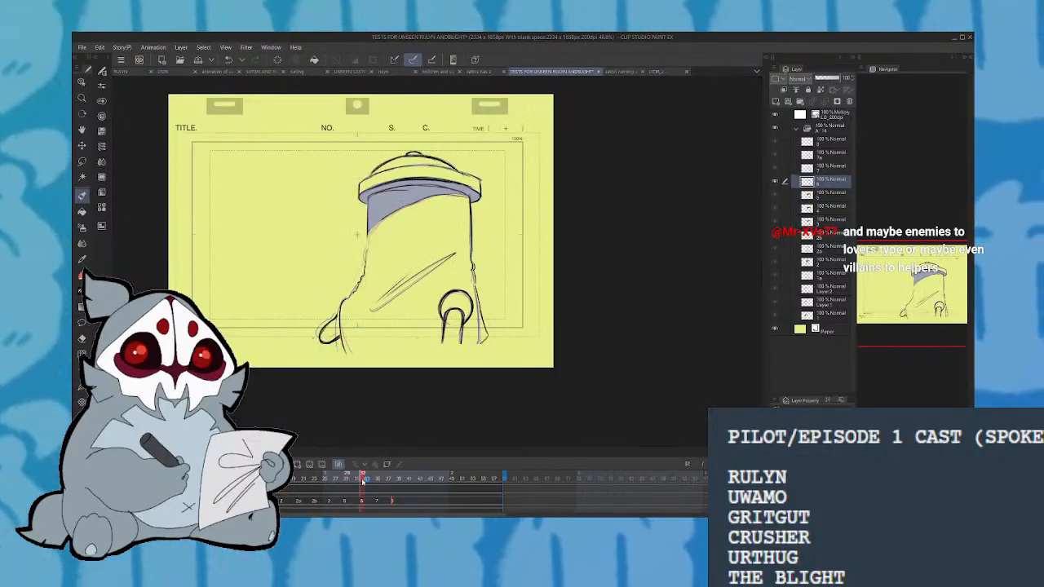
mouse_move(363, 481)
mouse_down()
mouse_move(351, 481)
mouse_move(380, 482)
mouse_move(357, 479)
mouse_up()
click(369, 480)
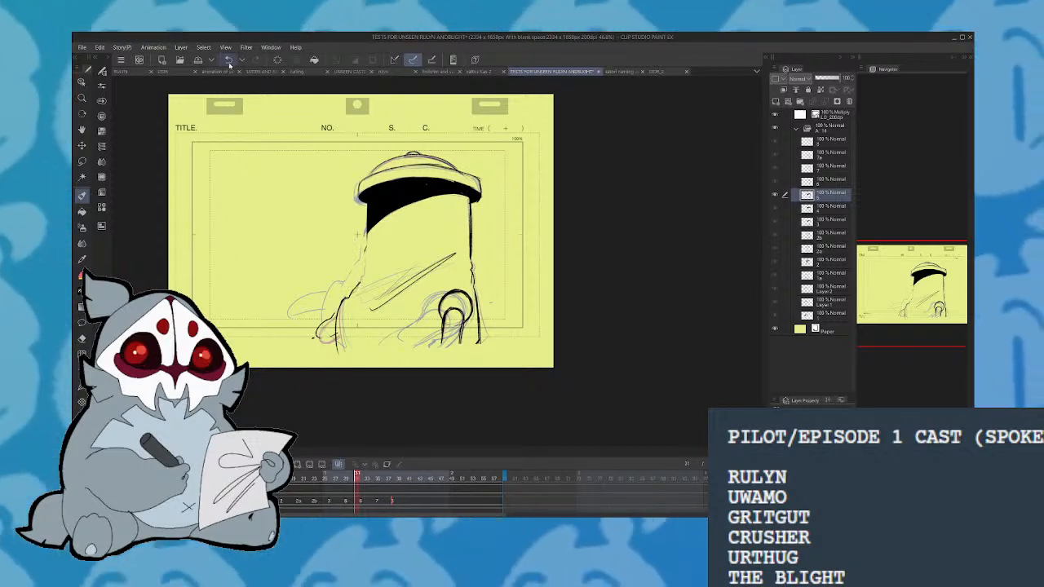
drag(365, 247, 354, 292)
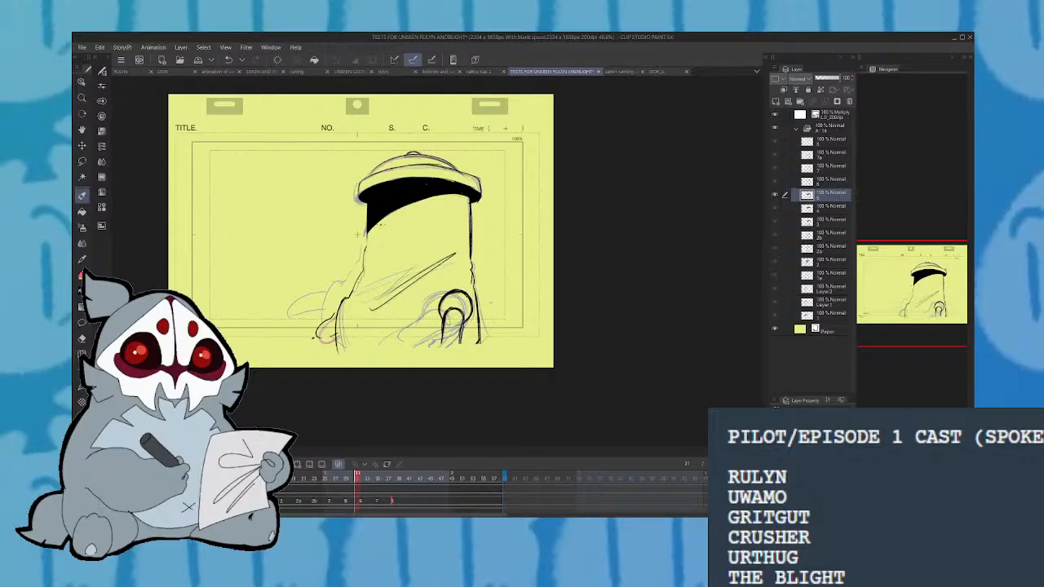
key(ctrl+z)
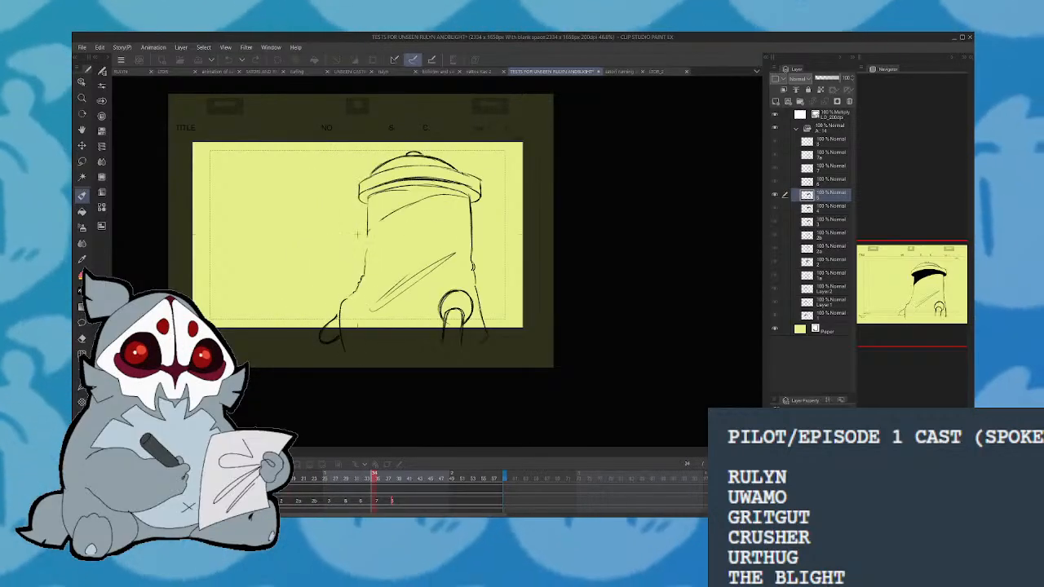
Place cel 7 at frame 38 as the final held drawing in place of cel 8, and play back the animation
click(378, 479)
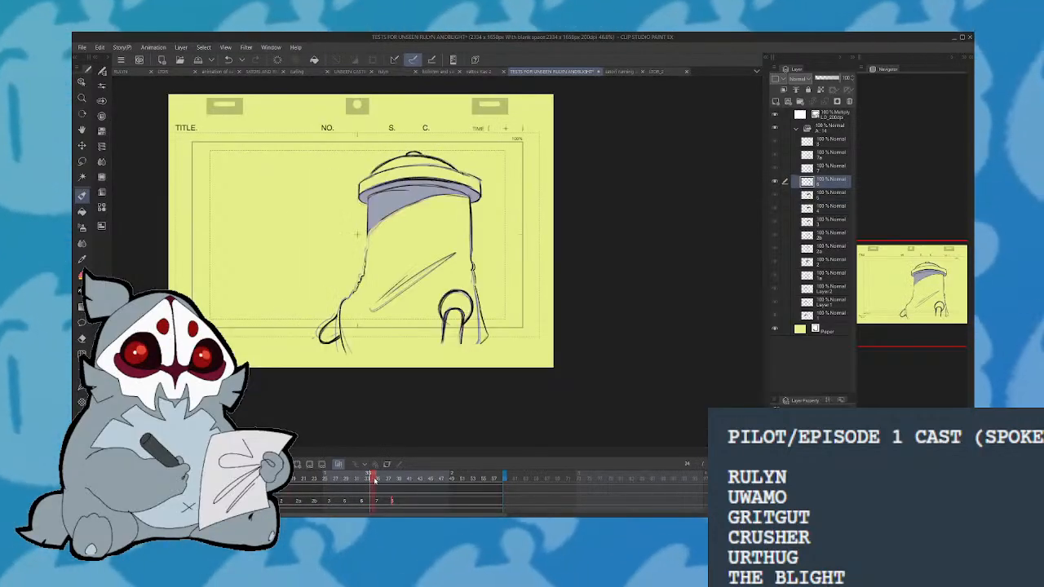
mouse_move(386, 481)
mouse_down()
mouse_move(353, 479)
mouse_move(398, 479)
mouse_move(409, 504)
mouse_move(380, 507)
mouse_move(394, 503)
mouse_move(384, 479)
mouse_move(200, 480)
mouse_up()
click(245, 464)
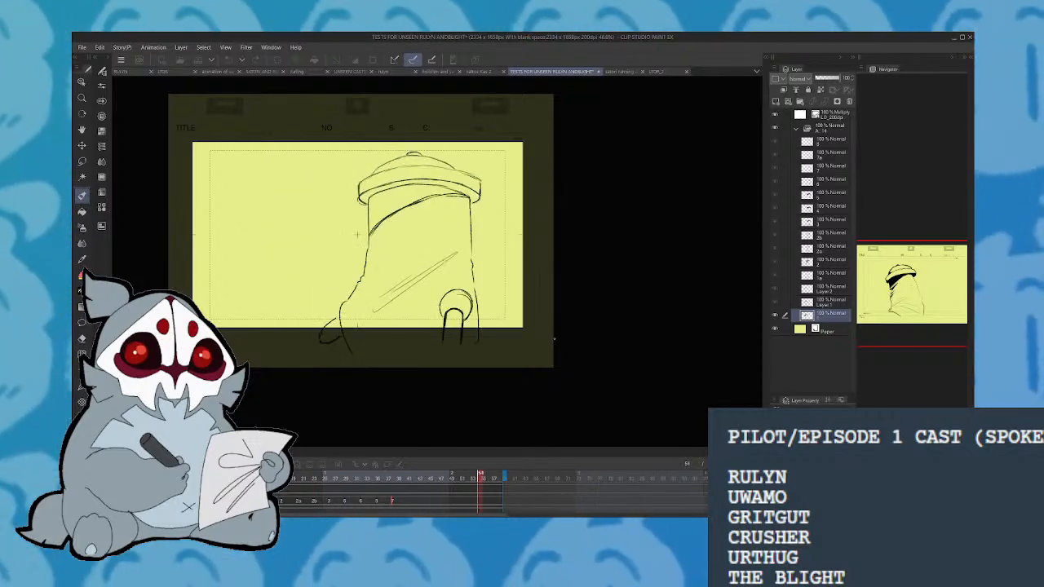
Redraw the left body contour from the face down to the arm on cel 7 and play back the animation
click(384, 464)
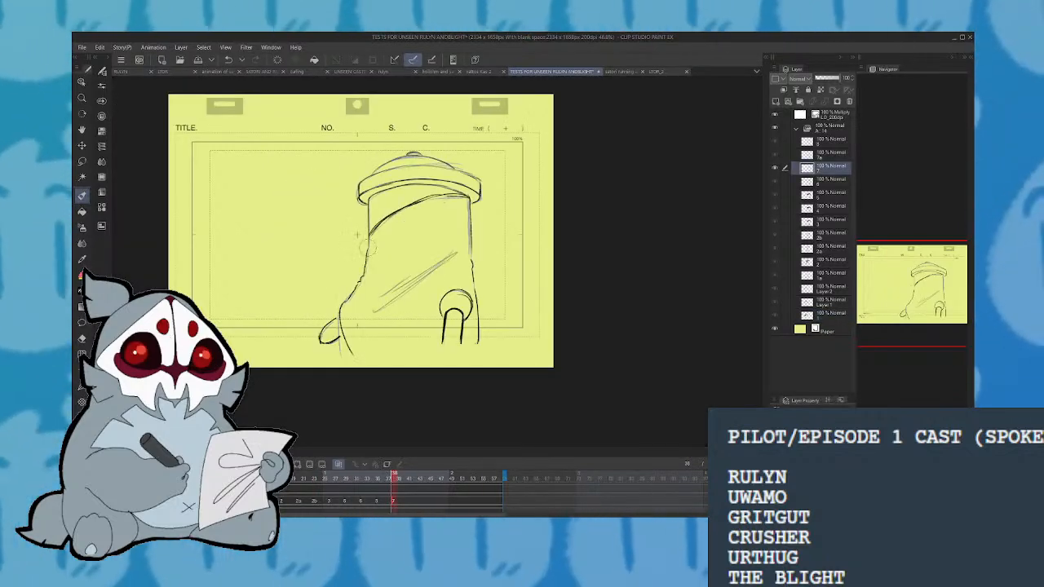
drag(368, 248, 346, 298)
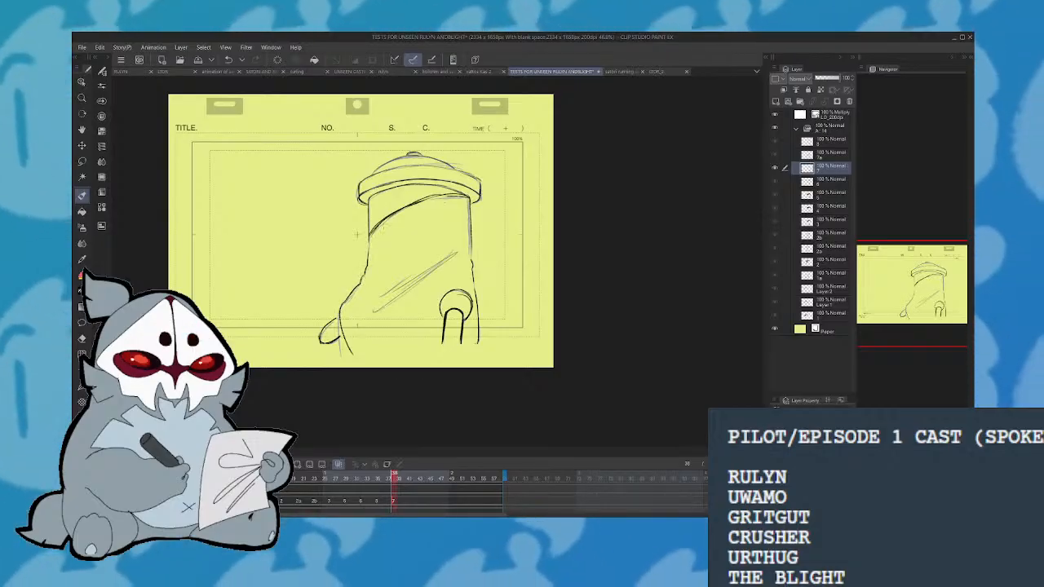
key(space)
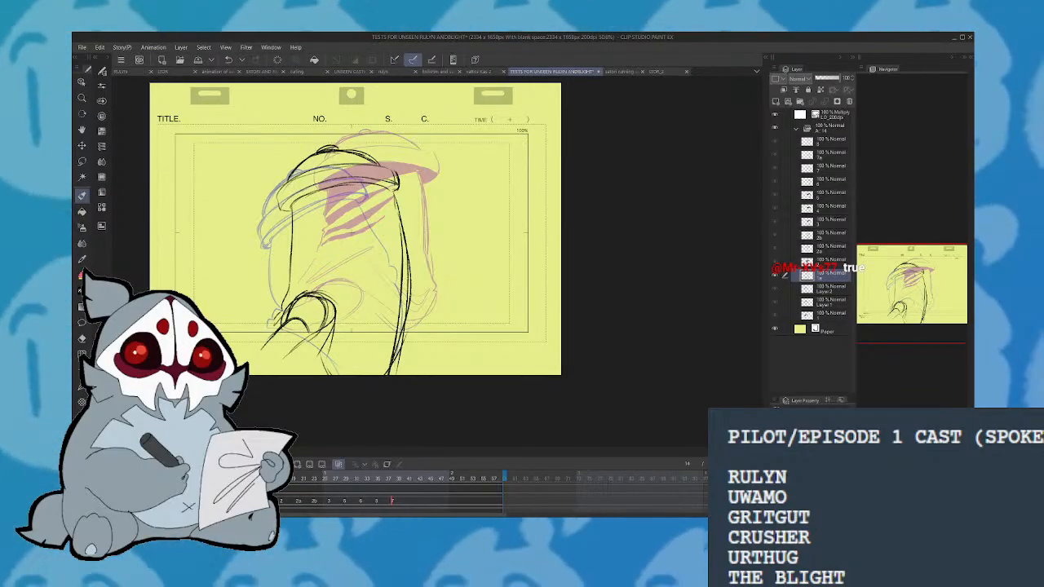
Darken the hat's top knob and refine the left face contour on cel 1a, and review the playback in a mirrored view
drag(317, 152, 336, 150)
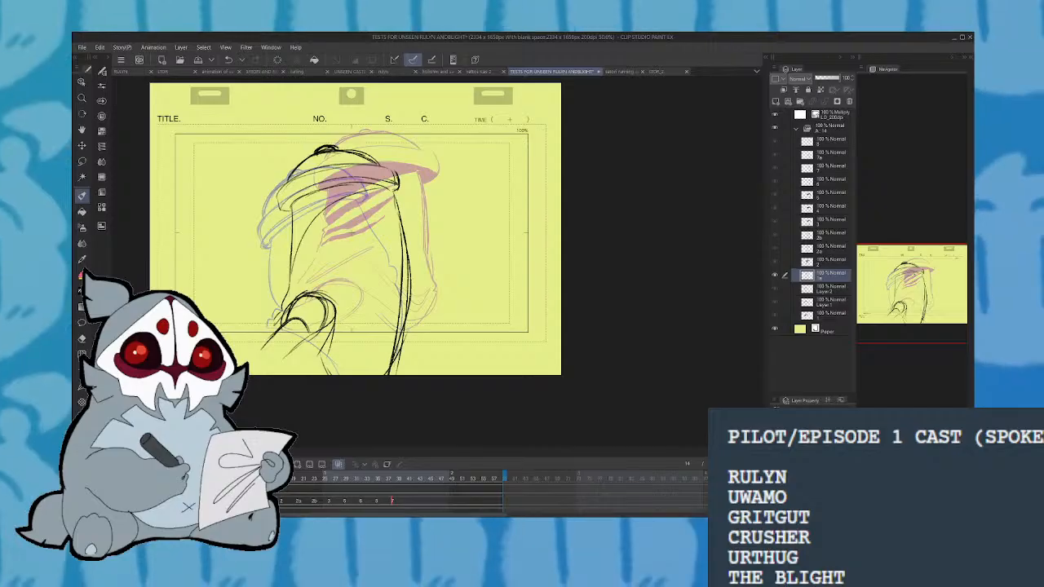
key(space)
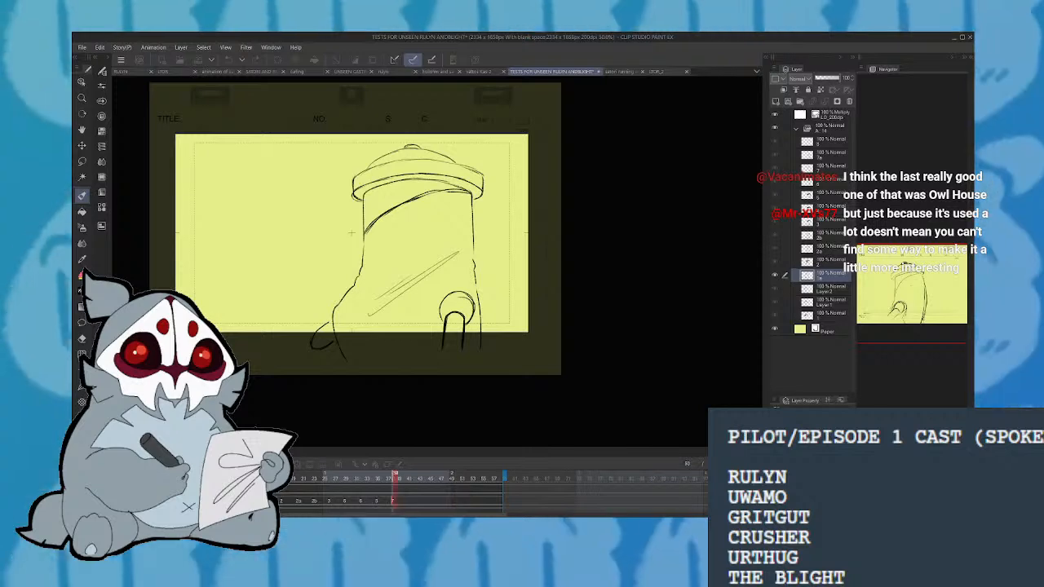
key(h)
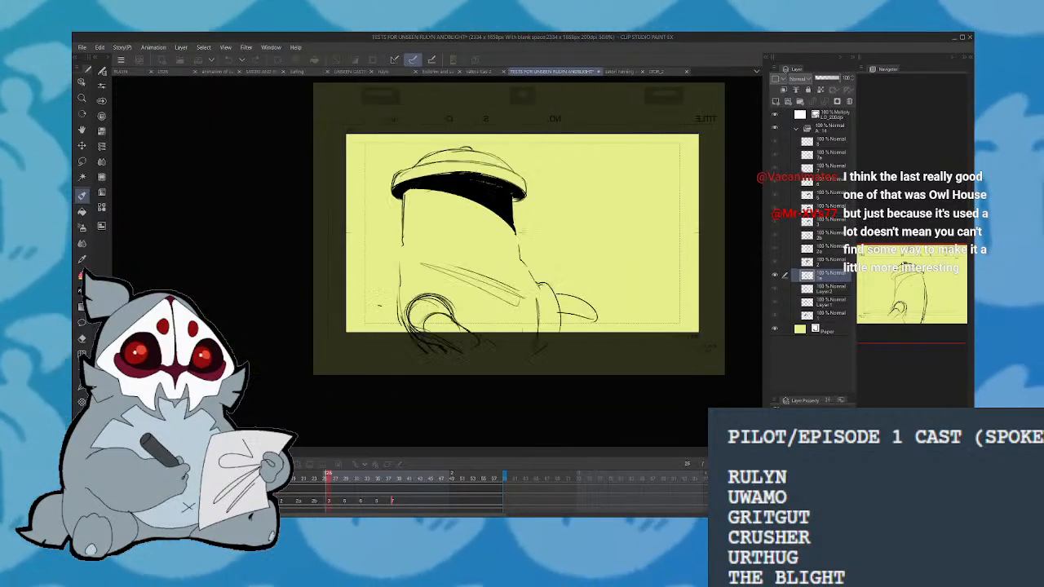
key(h)
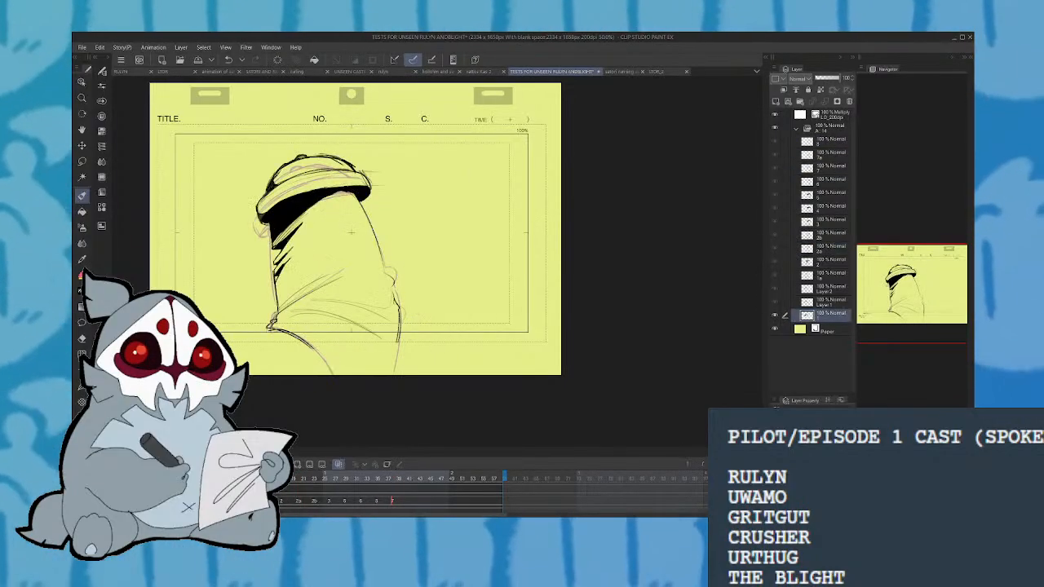
Play back the animation and compare the last three drawings frame by frame
key(space)
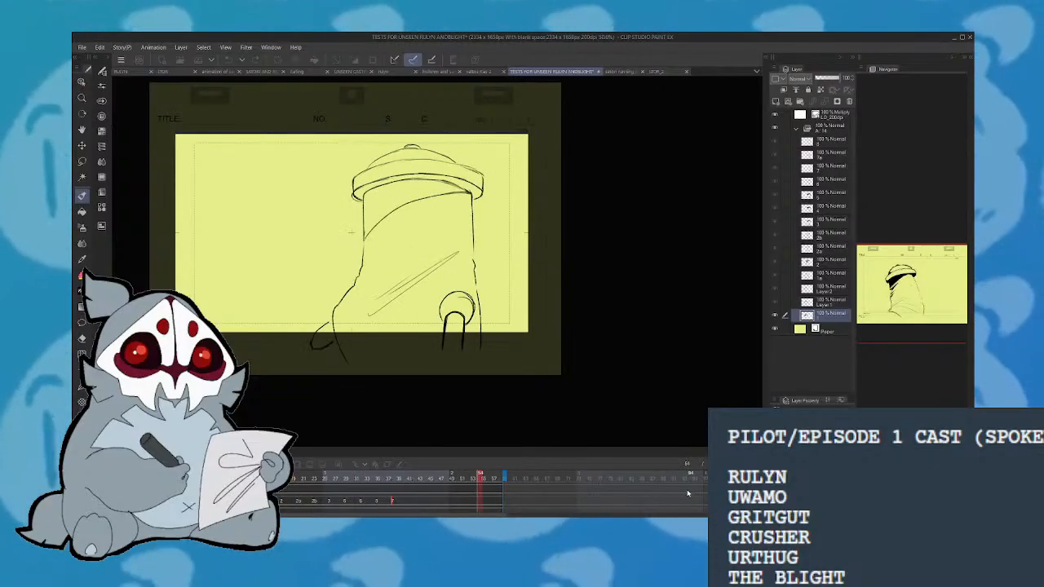
click(372, 479)
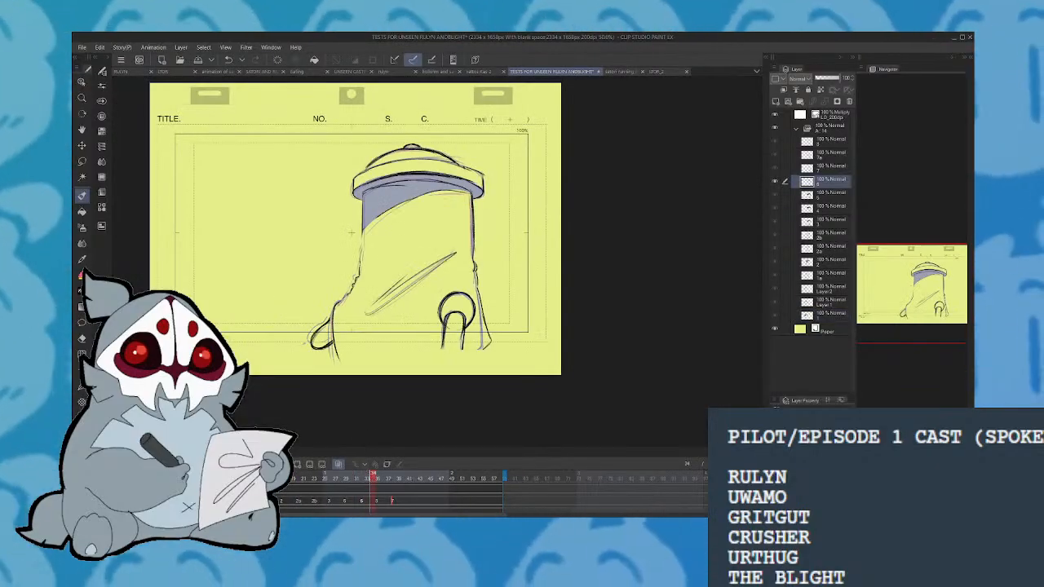
click(383, 479)
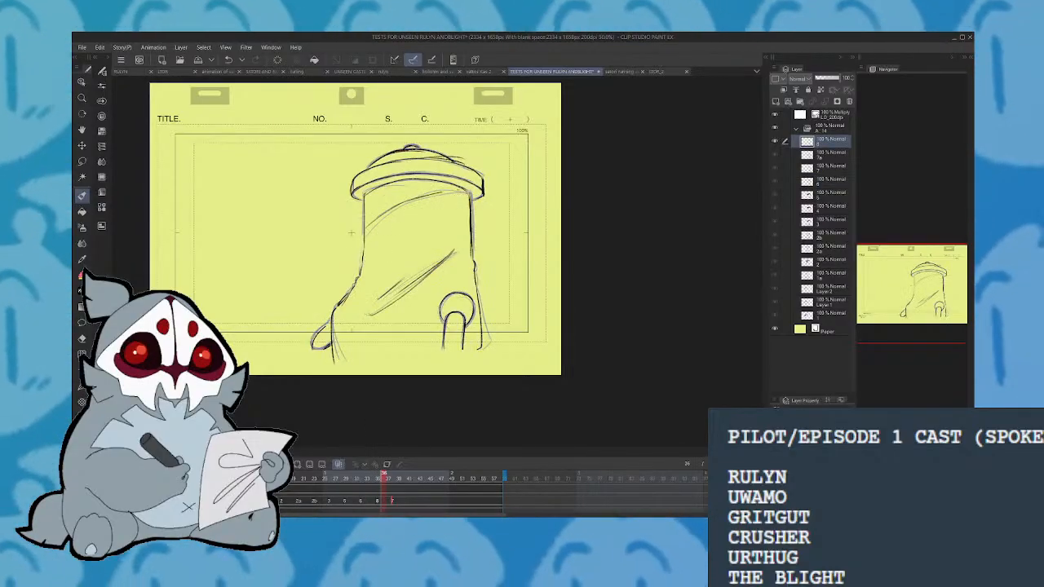
click(394, 478)
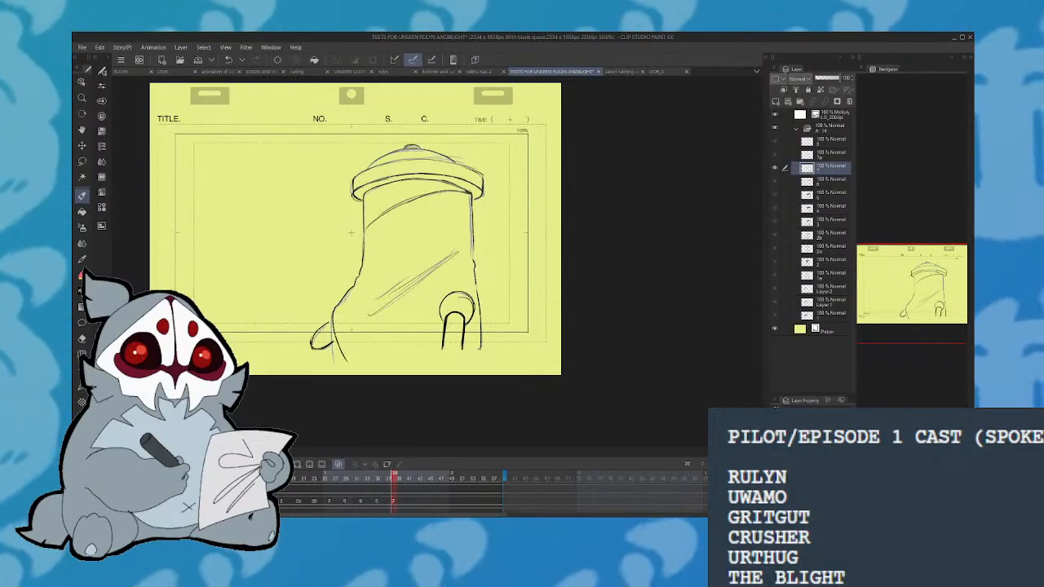
key(space)
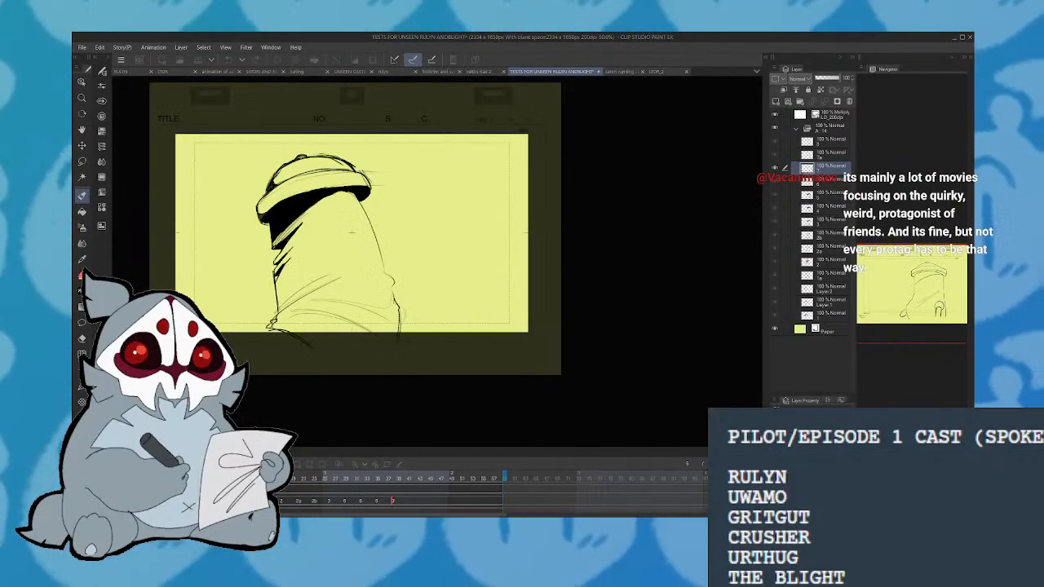
key(space)
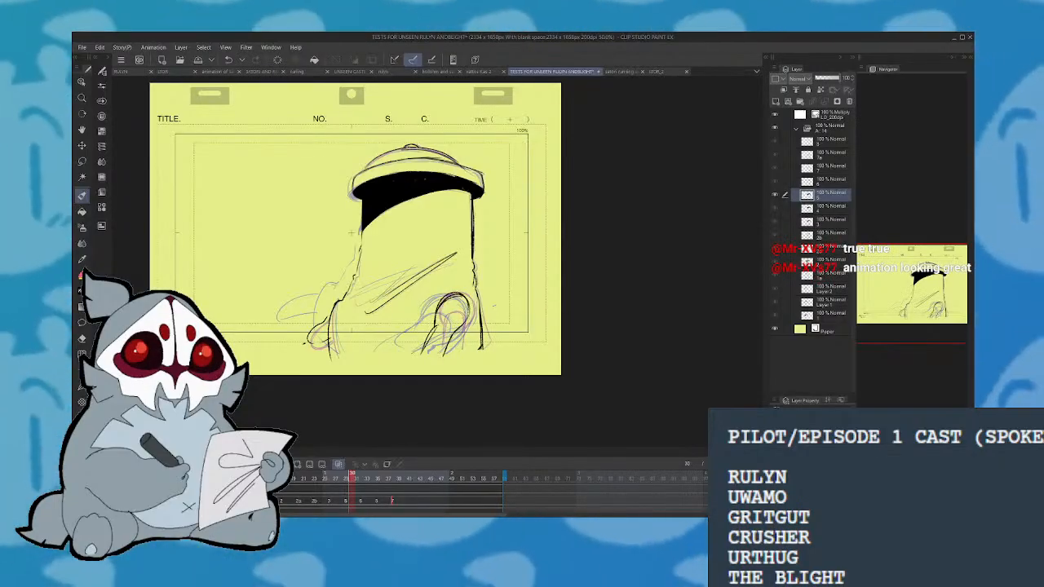
Renumber the cels sequentially in timeline order and scrub through the sequence to review it
key(space)
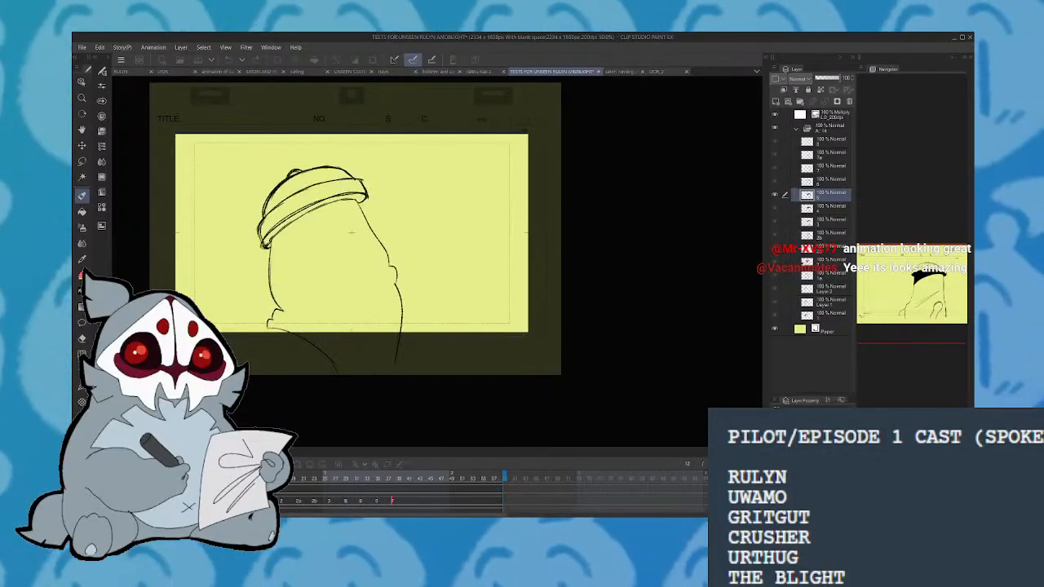
key(Return)
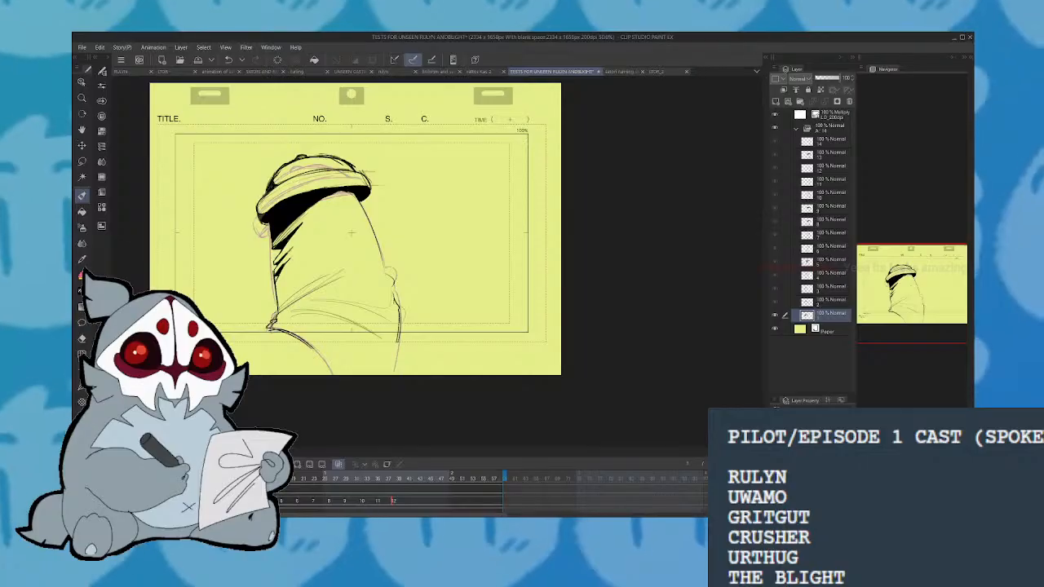
drag(233, 478, 501, 458)
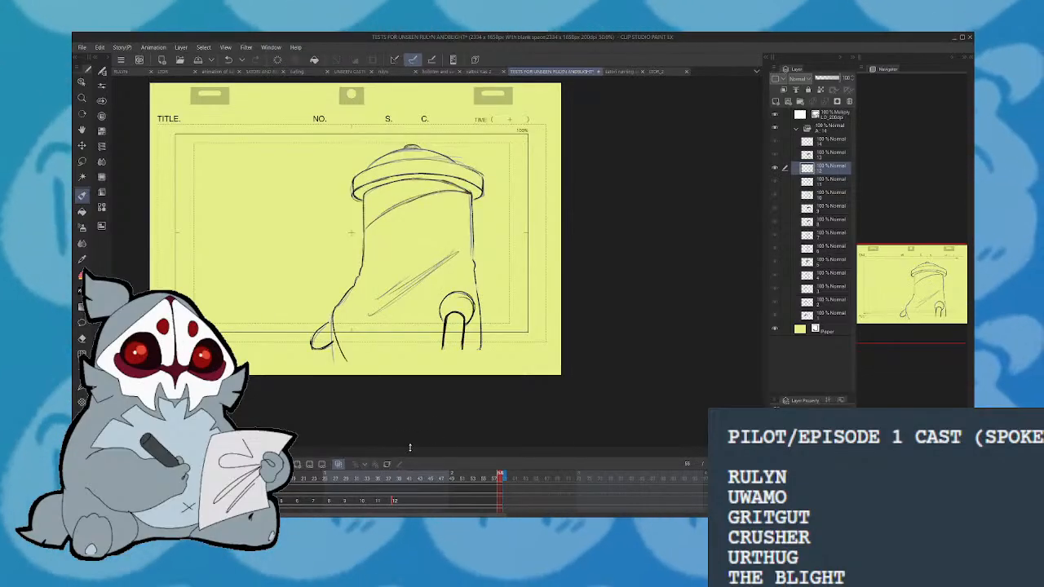
Lengthen the timeline and shift the whole run of cels later, starting it between the 3 and 4 second marks
drag(409, 447, 335, 255)
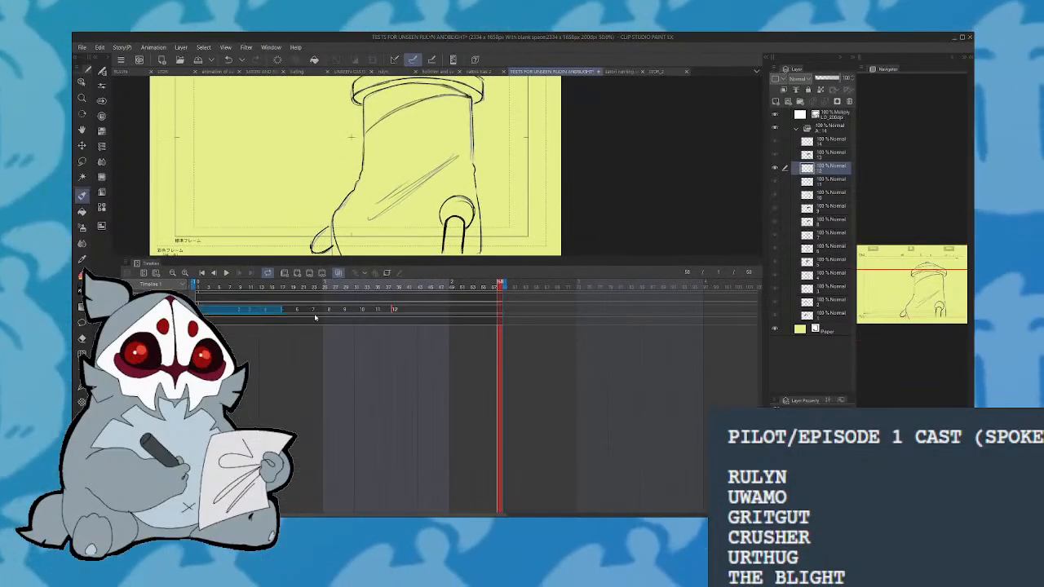
click(315, 318)
drag(667, 317, 668, 316)
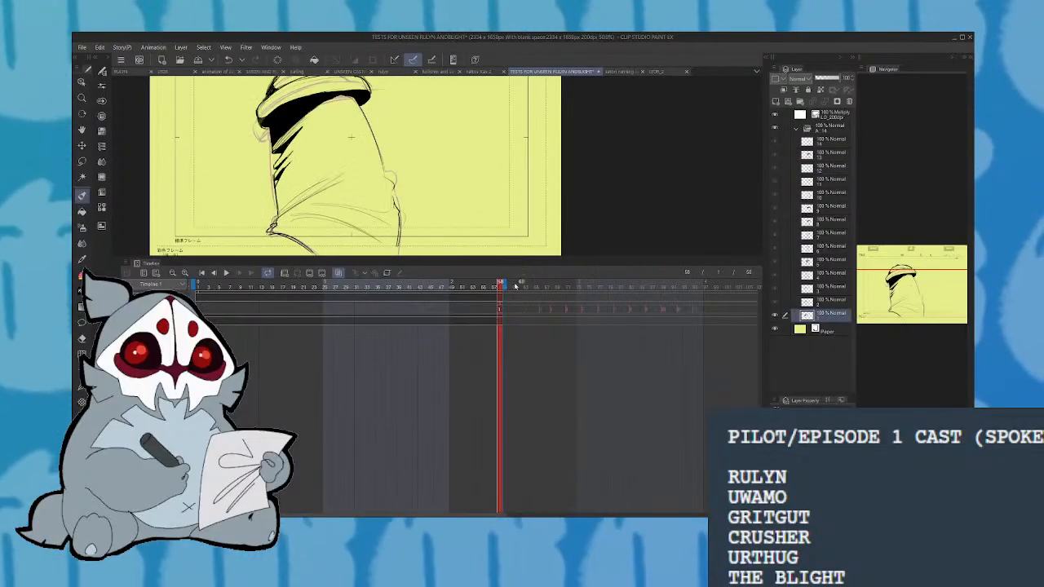
click(699, 277)
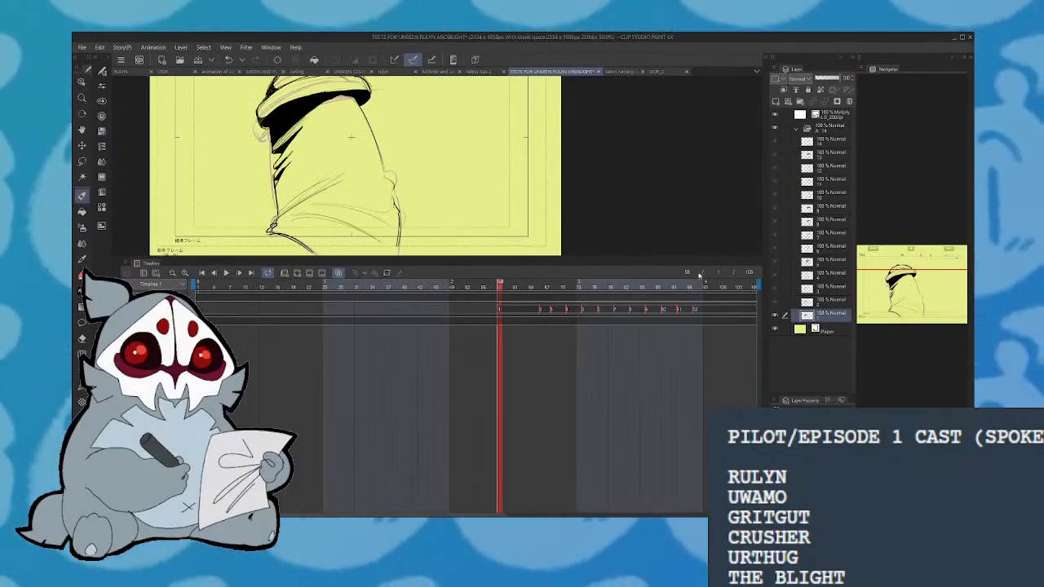
drag(503, 311, 703, 310)
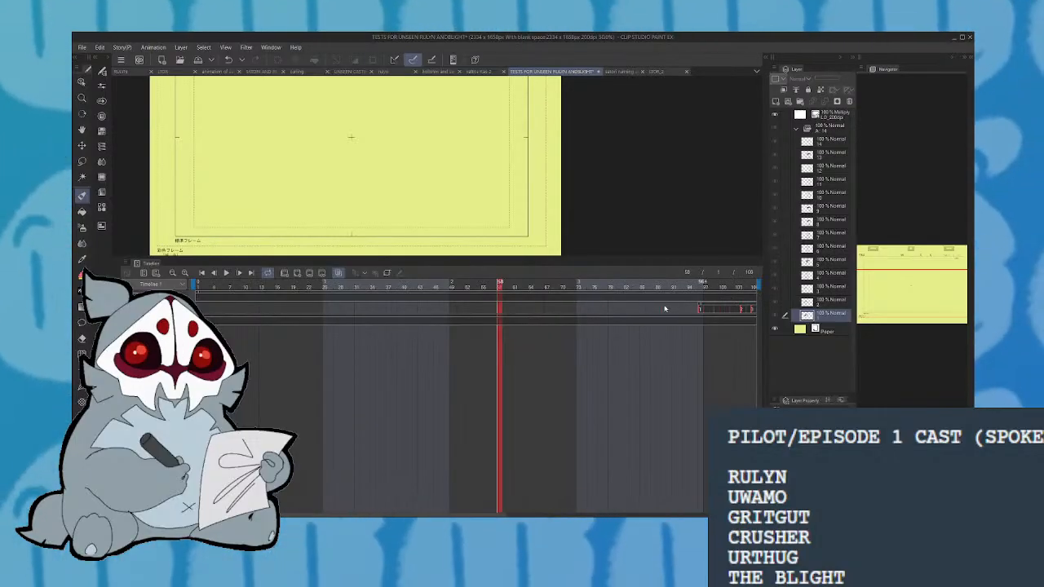
Add a new blank animation cel at the first frame of the timeline
drag(510, 285, 197, 287)
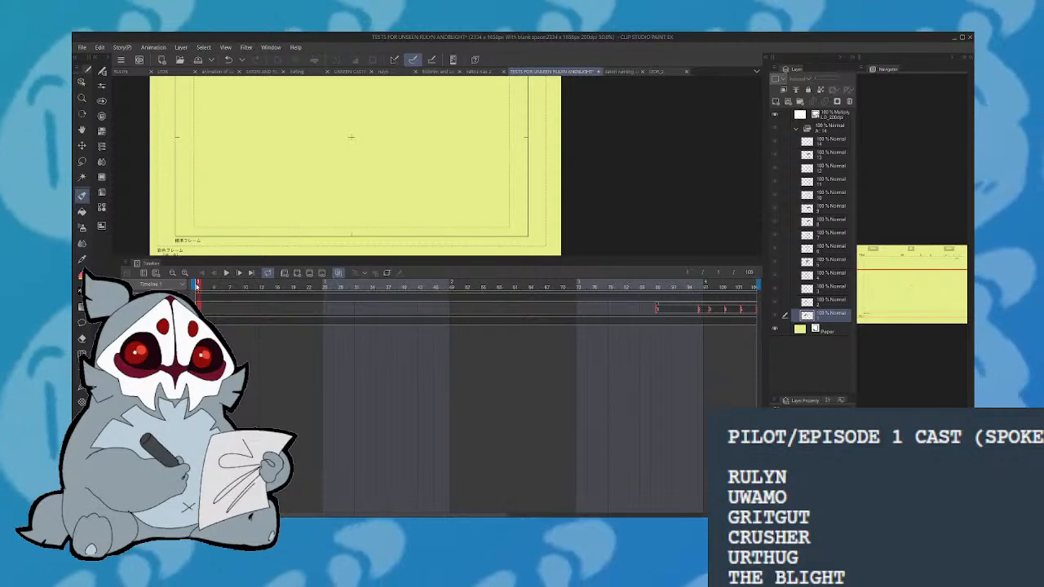
click(297, 272)
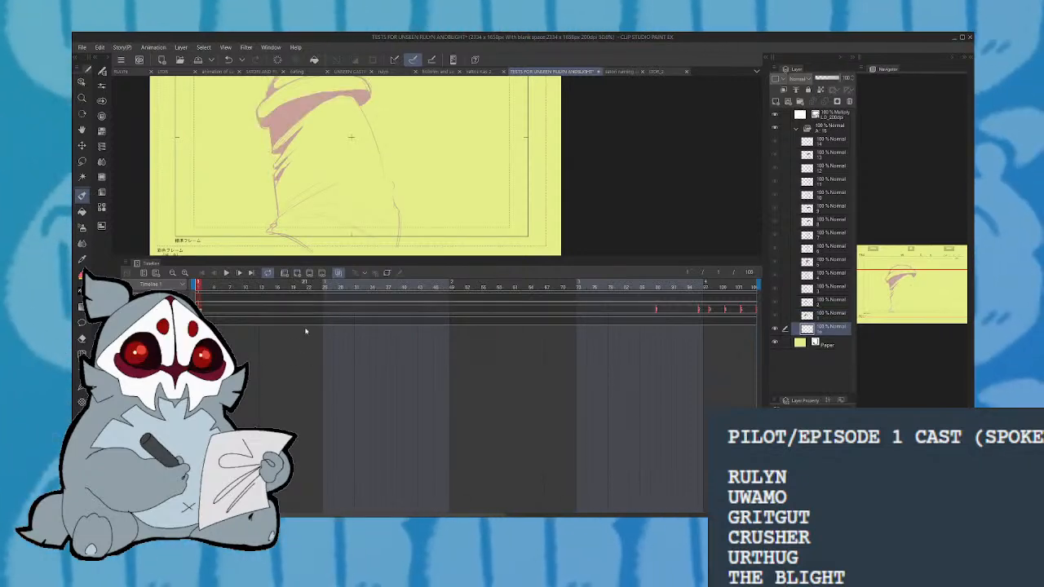
drag(398, 261, 405, 385)
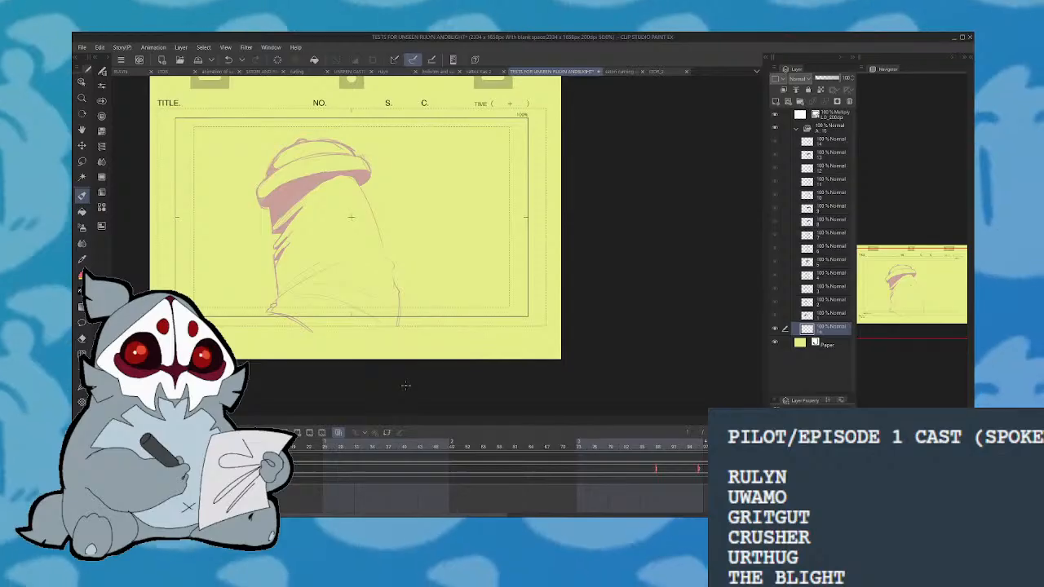
Consult the LTOR_2 character sheet with the Blind Eye sketch, and return to the animation test, comparing its normal and mirrored views
click(479, 71)
click(614, 71)
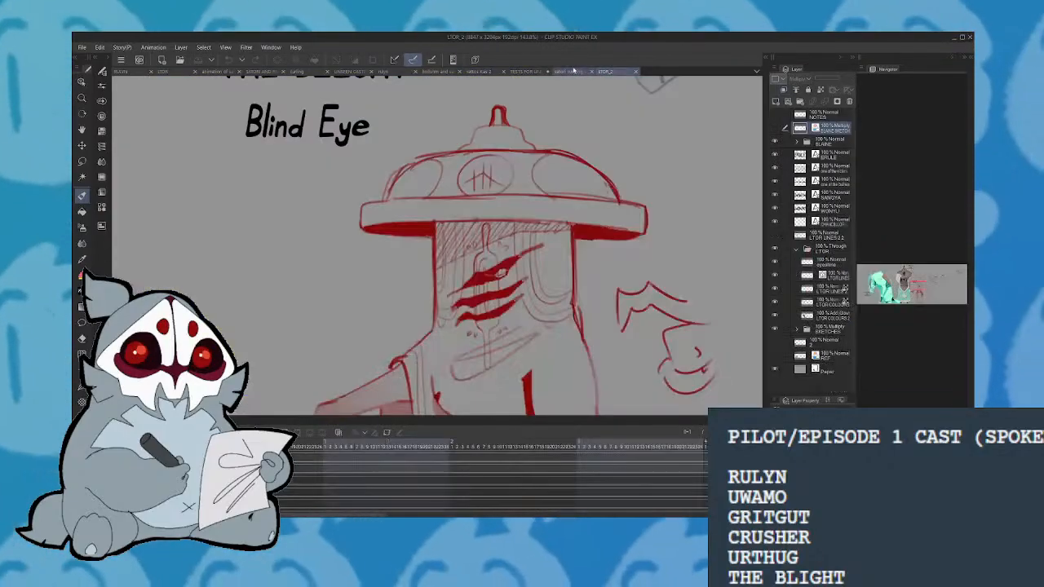
click(569, 70)
click(527, 71)
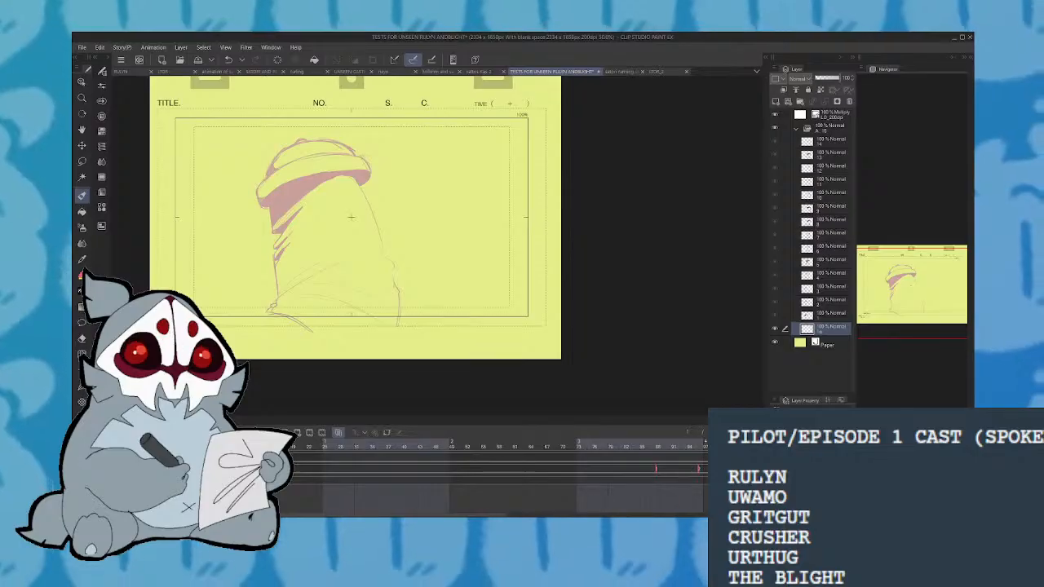
key(h)
key(h)
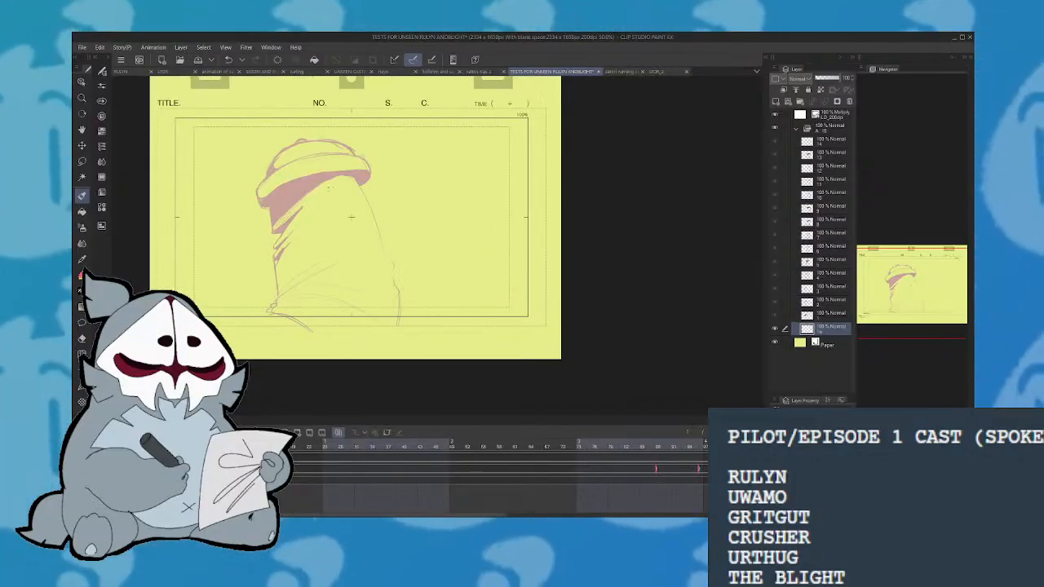
Try roughing out an oval head over the onion-skinned body on the new cel, checking the RULYN sheet and a mirrored view
drag(316, 181, 304, 241)
drag(364, 183, 360, 276)
mouse_move(302, 222)
mouse_down()
mouse_move(375, 191)
mouse_move(368, 271)
mouse_up()
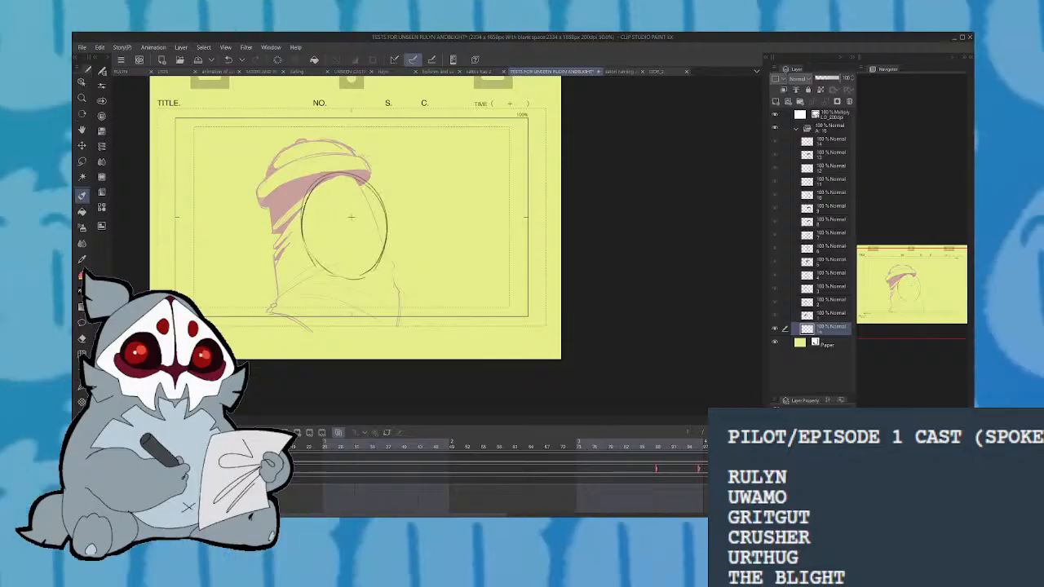
drag(362, 179, 368, 274)
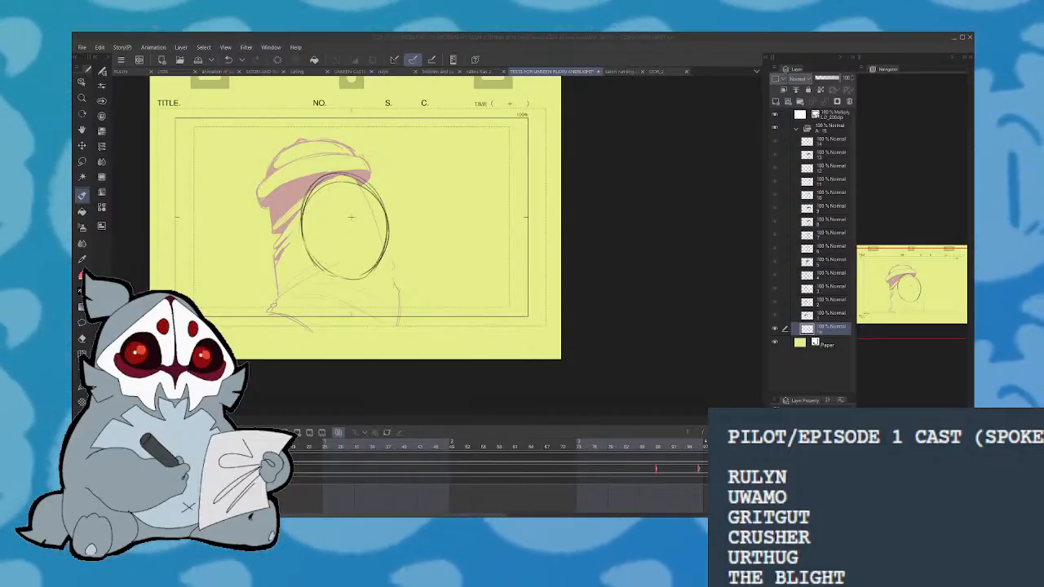
click(137, 74)
click(556, 72)
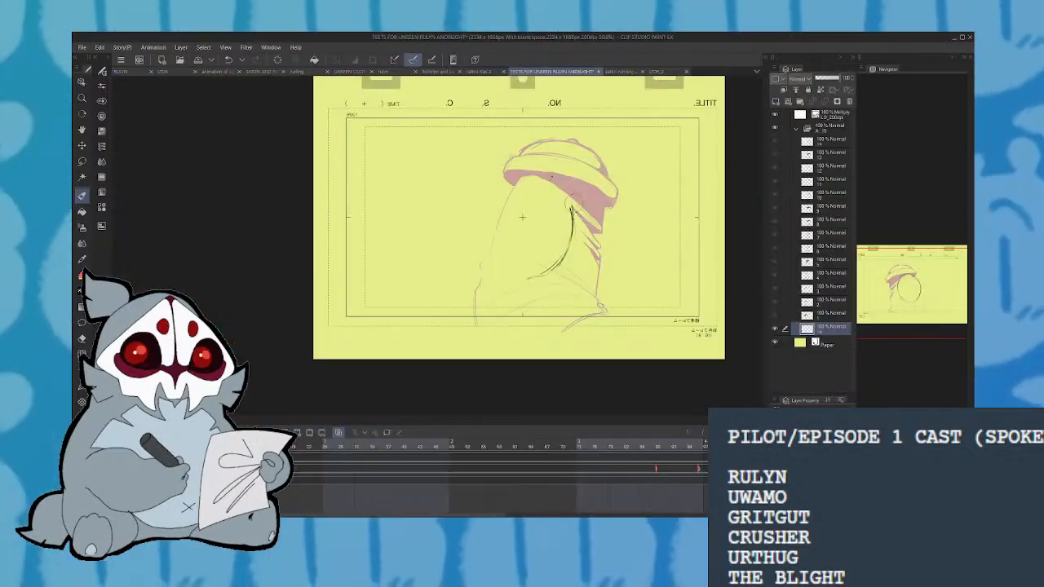
mouse_move(573, 203)
mouse_down()
mouse_move(486, 283)
mouse_move(565, 240)
mouse_move(532, 308)
mouse_up()
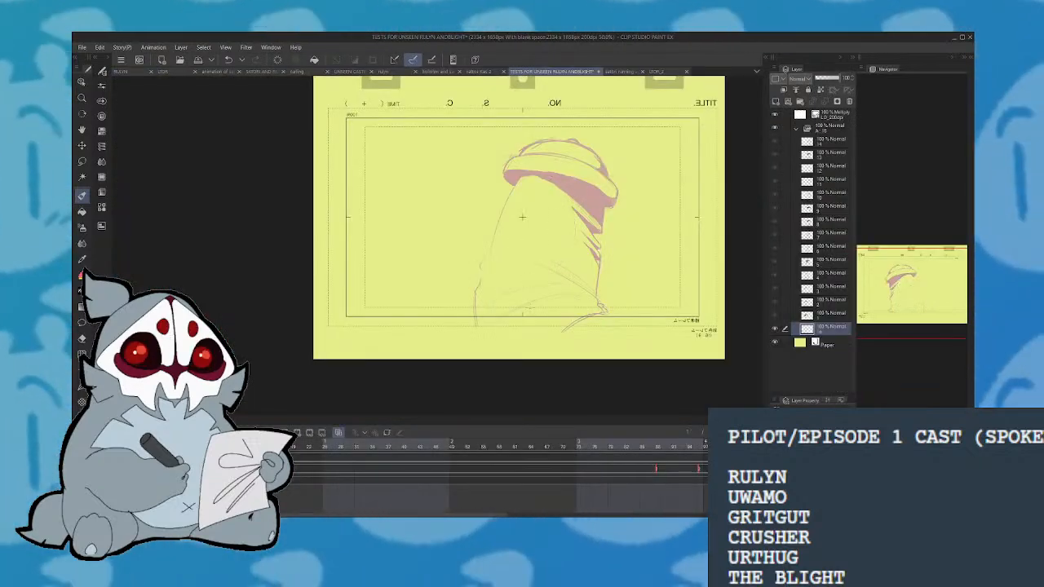
key(h)
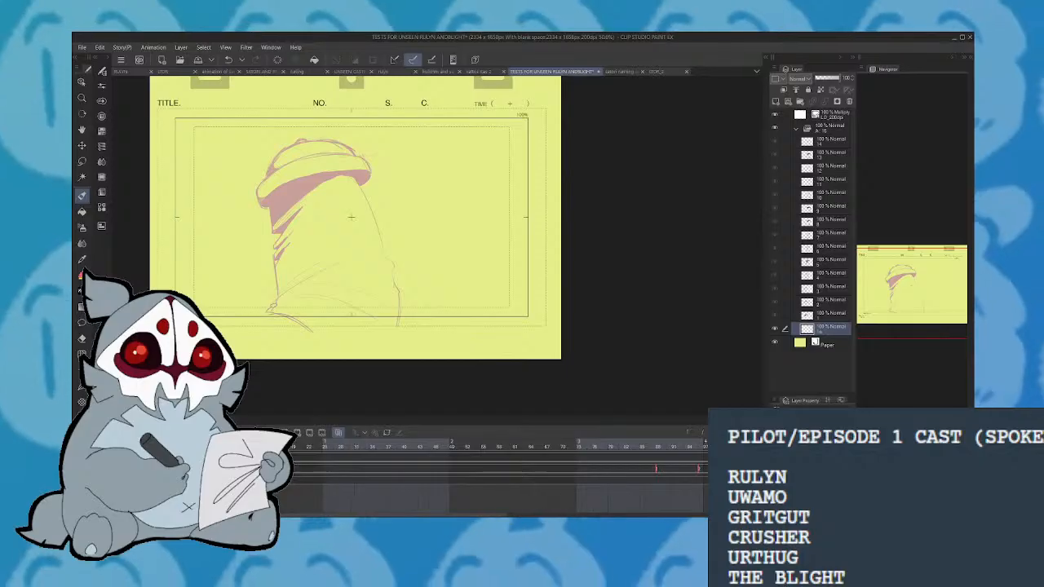
Try out loose head-contour strokes beside the onion-skinned figure on the new cel, and undo them
mouse_move(264, 187)
mouse_down()
mouse_move(306, 146)
mouse_move(279, 166)
mouse_move(429, 187)
mouse_up()
click(230, 60)
click(230, 61)
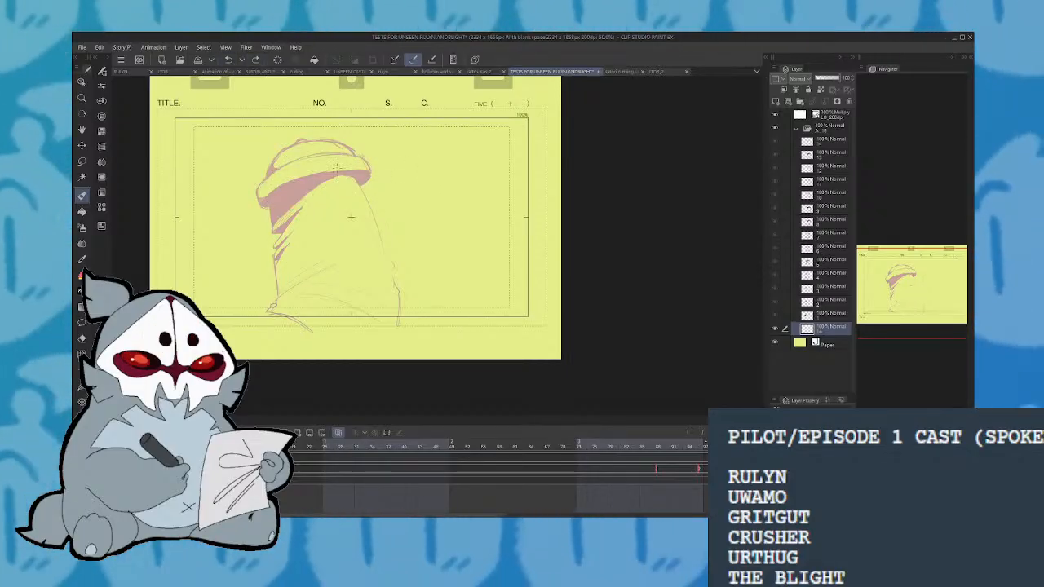
drag(439, 157, 428, 202)
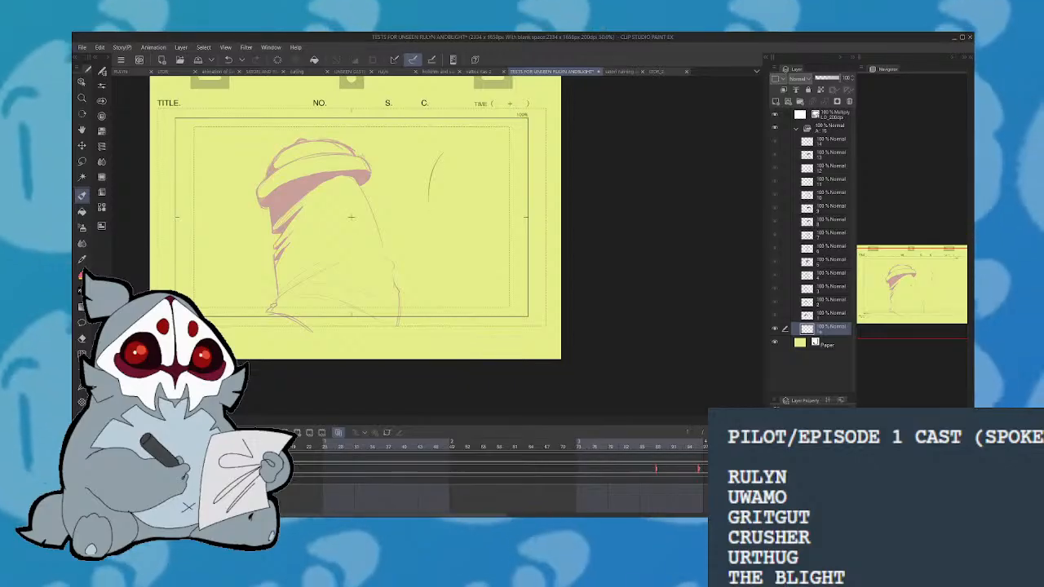
click(229, 61)
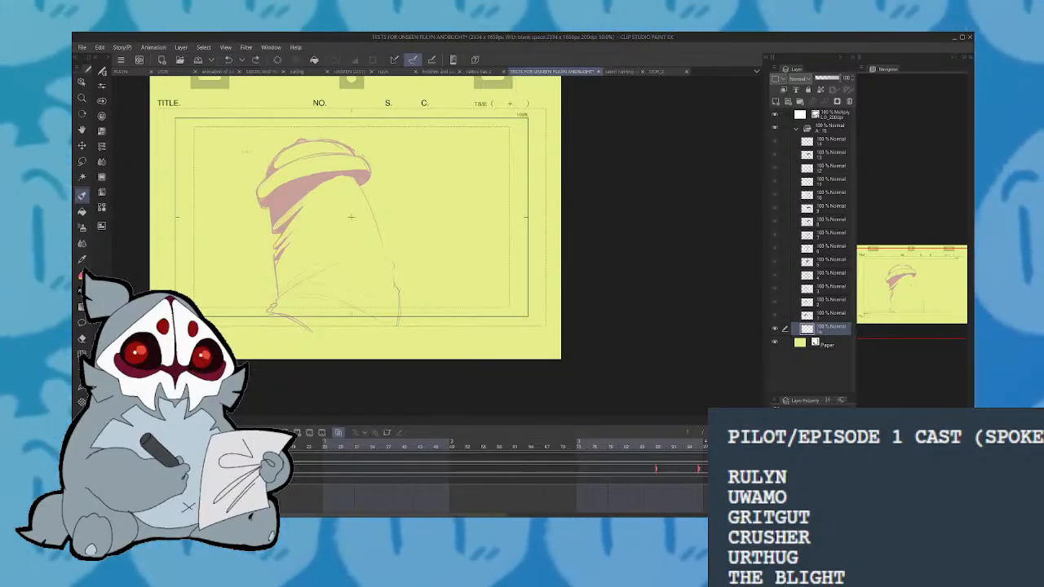
Try a rounded head outline overlapping the onion-skinned hat's left side, and undo its strokes
drag(252, 142, 235, 232)
mouse_move(292, 141)
mouse_down()
mouse_move(303, 229)
mouse_move(231, 184)
mouse_up()
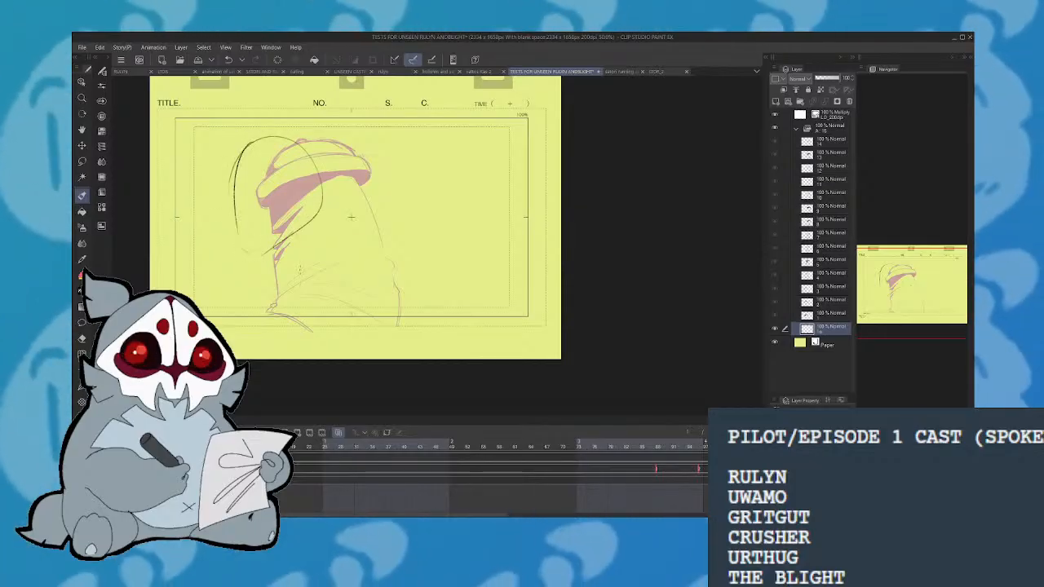
click(229, 61)
click(230, 62)
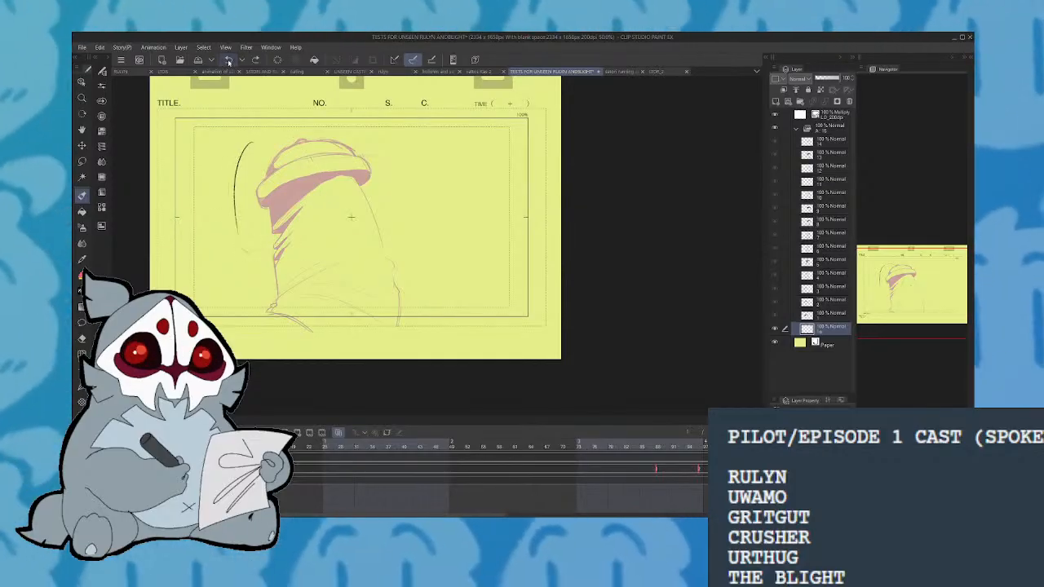
click(230, 61)
Sketch the short and long upper eye lines of a three-quarter face left of the onion-skinned hat on the new cel
drag(226, 153, 221, 171)
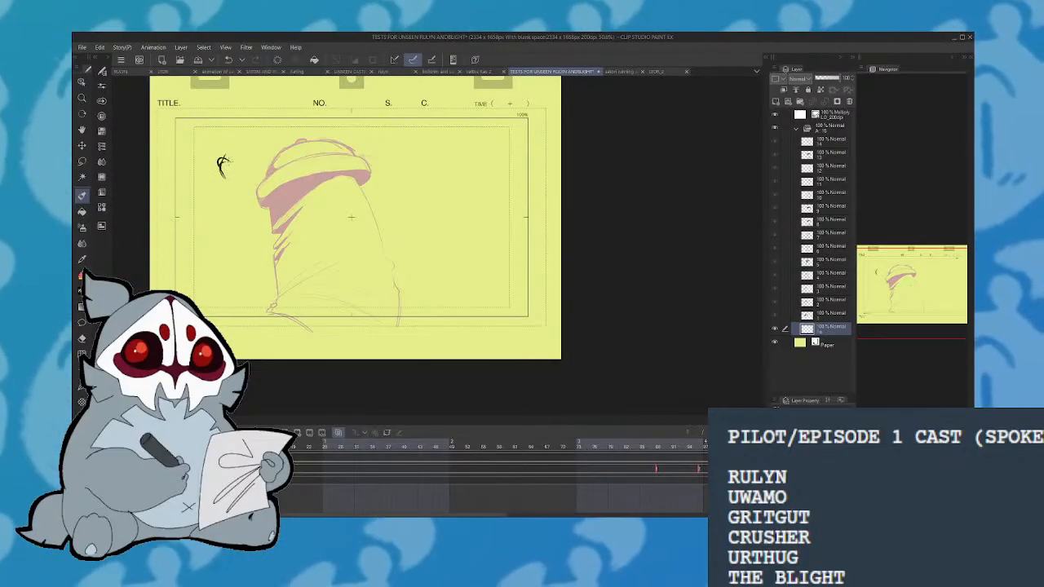
drag(239, 162, 273, 156)
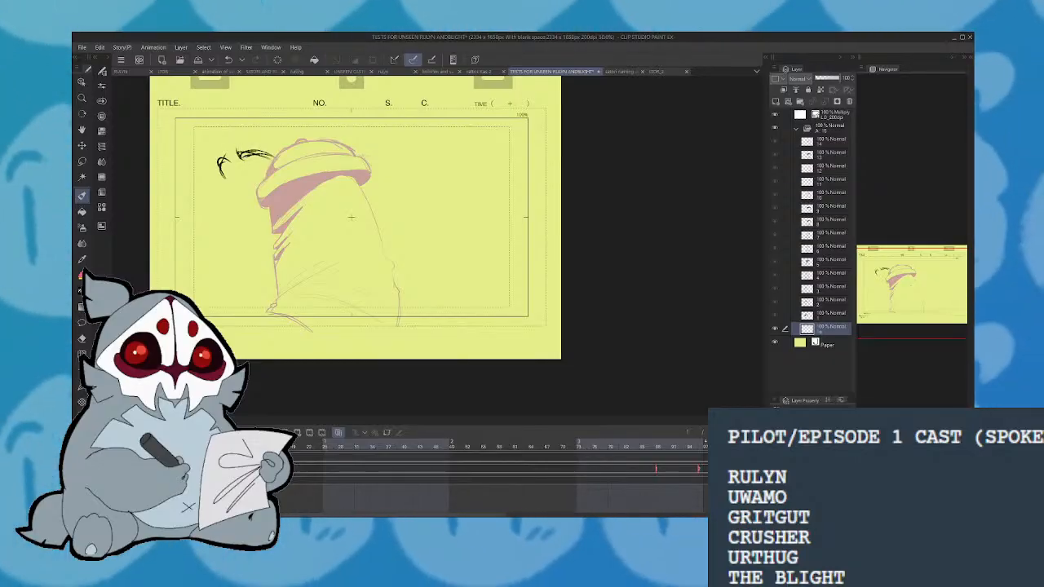
drag(239, 155, 268, 153)
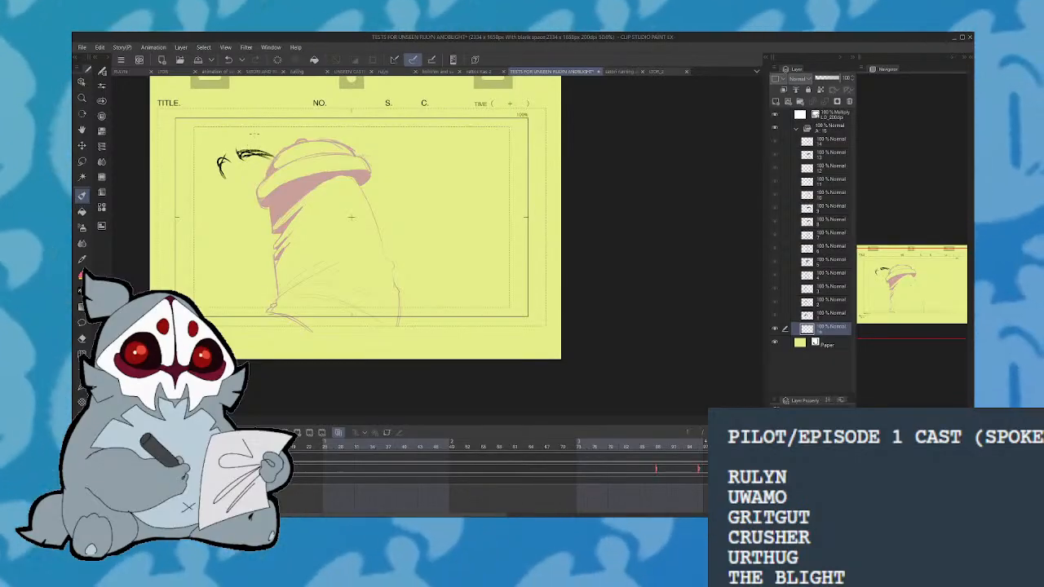
Check the three-quarter head on the RULYN sheet and the LTOR_2 reference, and return to the animation test
drag(671, 153, 688, 163)
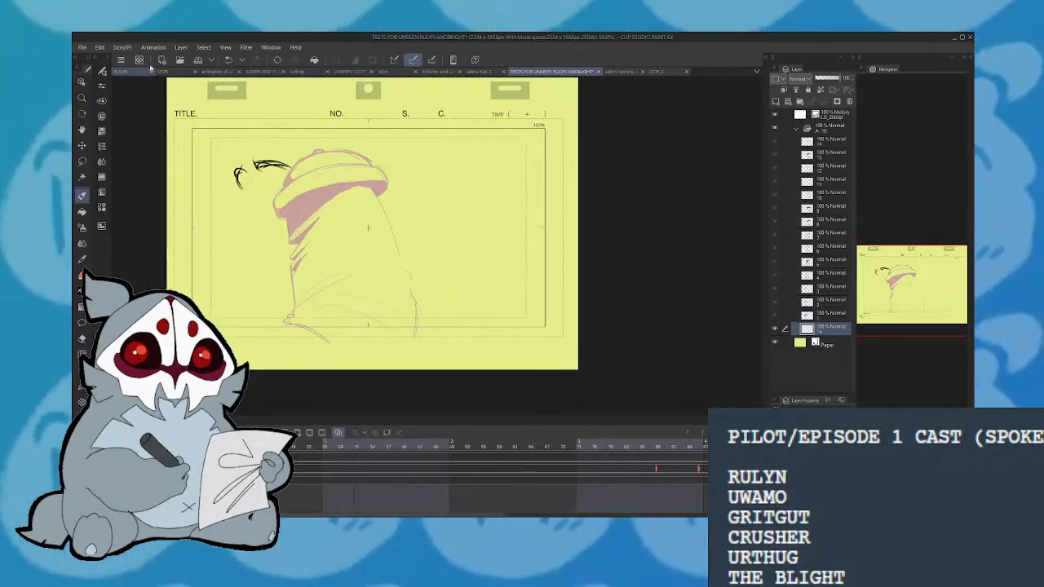
click(383, 72)
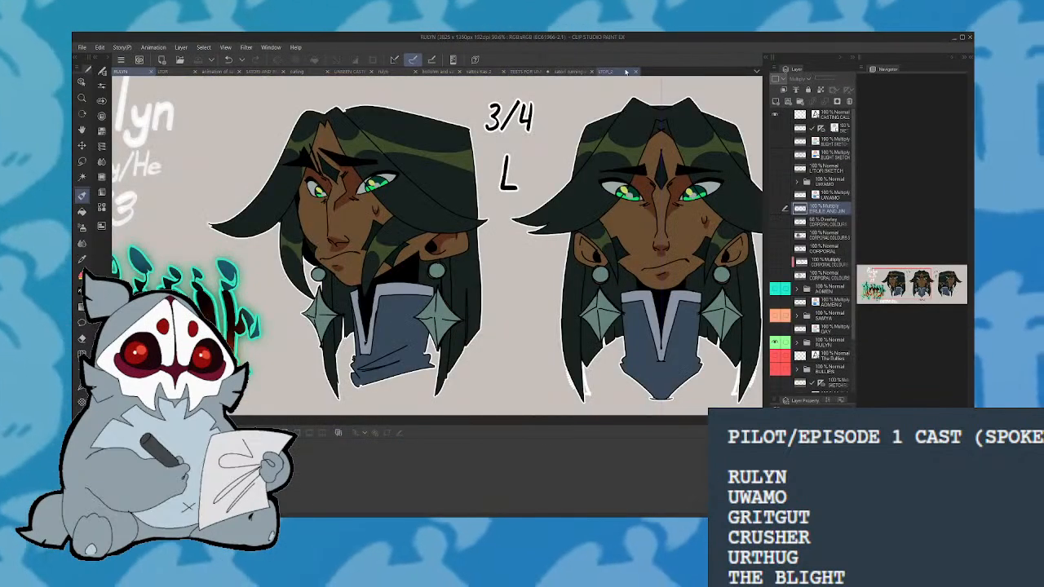
click(626, 72)
click(532, 71)
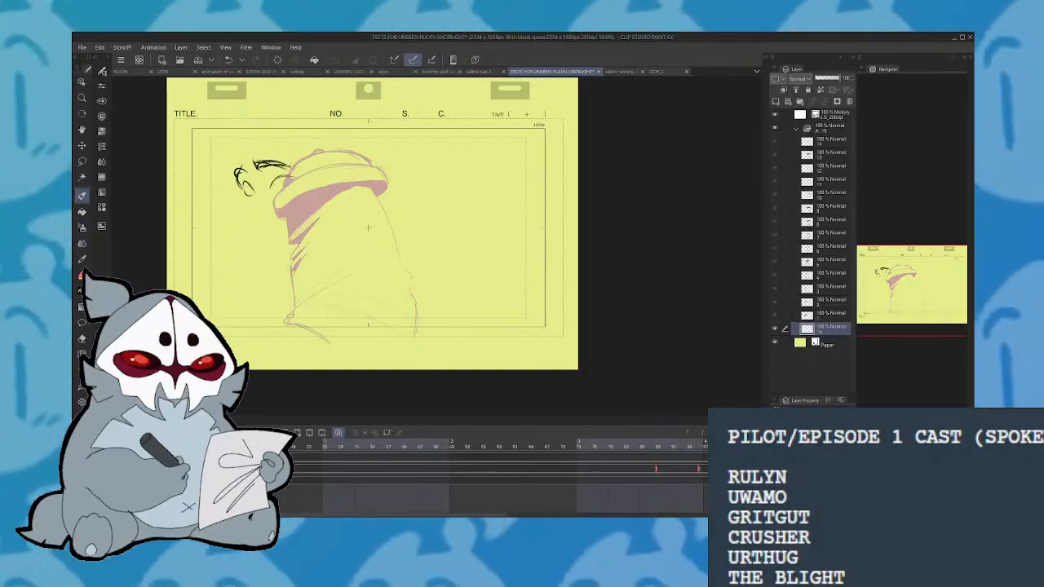
Check the RULYN sheet and LTOR_2 reference, and sketch the iris in the near eye on the animation test's new cel
click(131, 72)
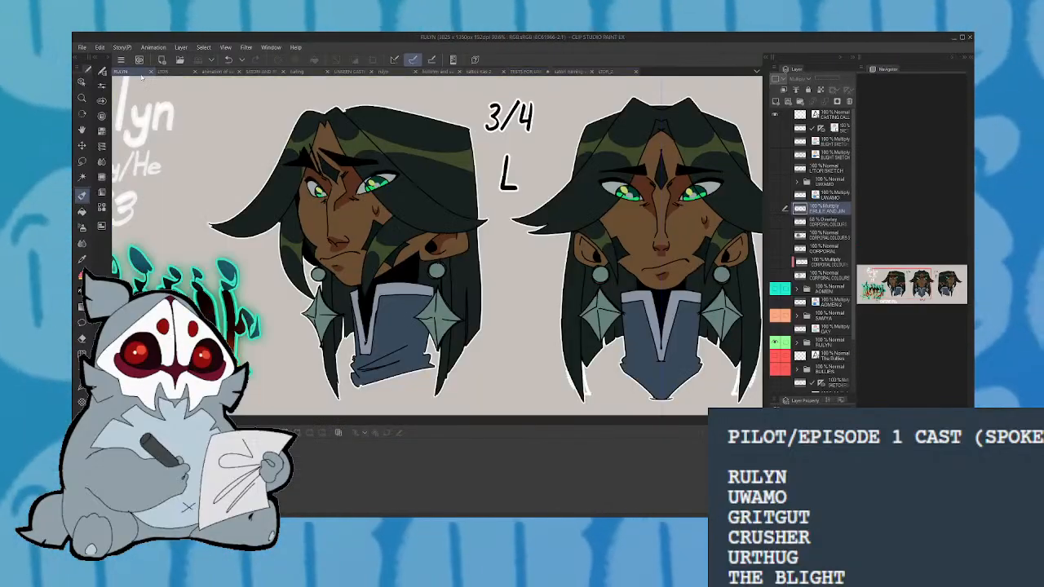
click(606, 72)
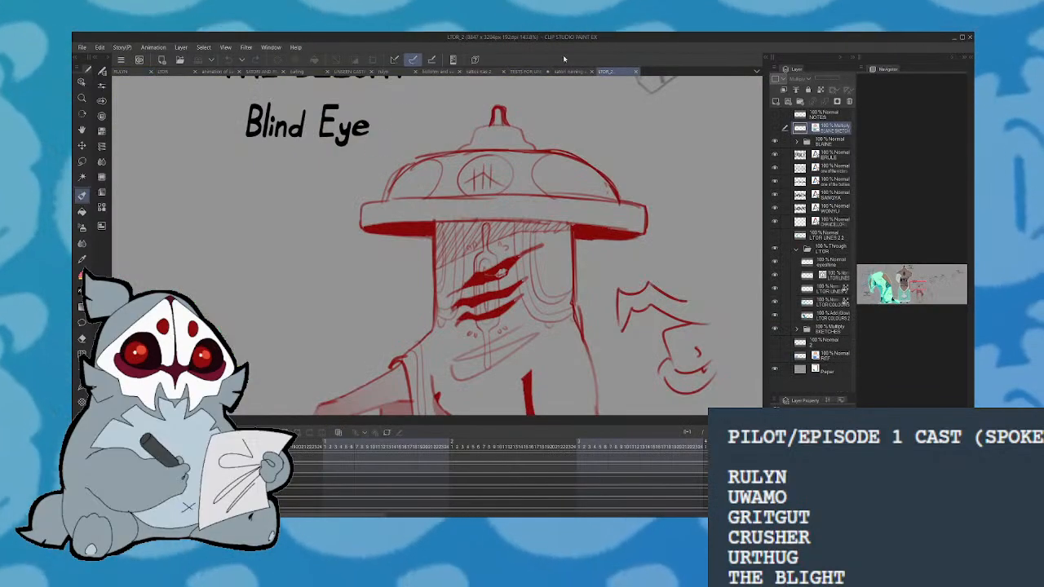
click(525, 71)
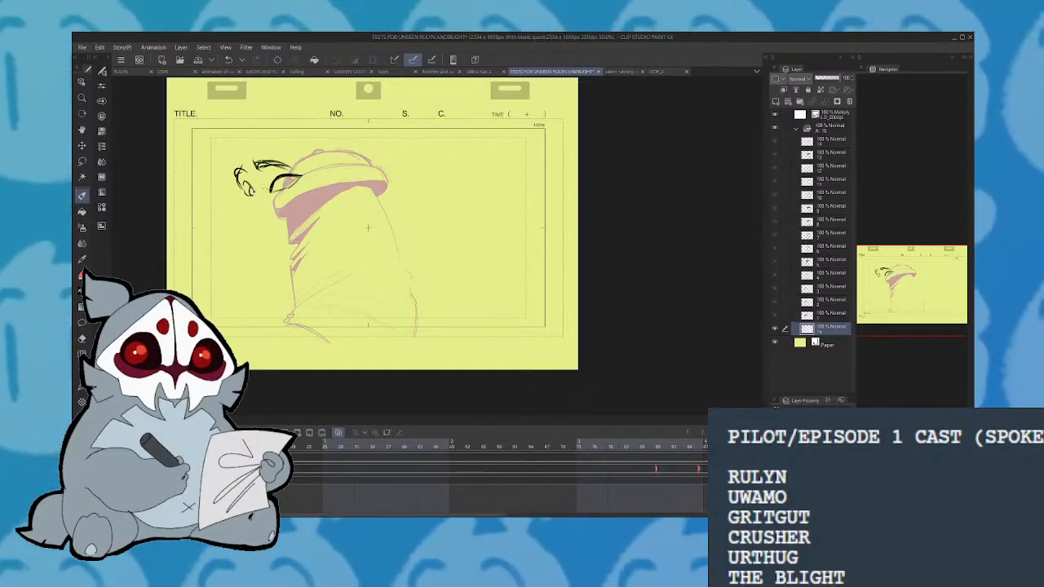
drag(279, 183, 289, 185)
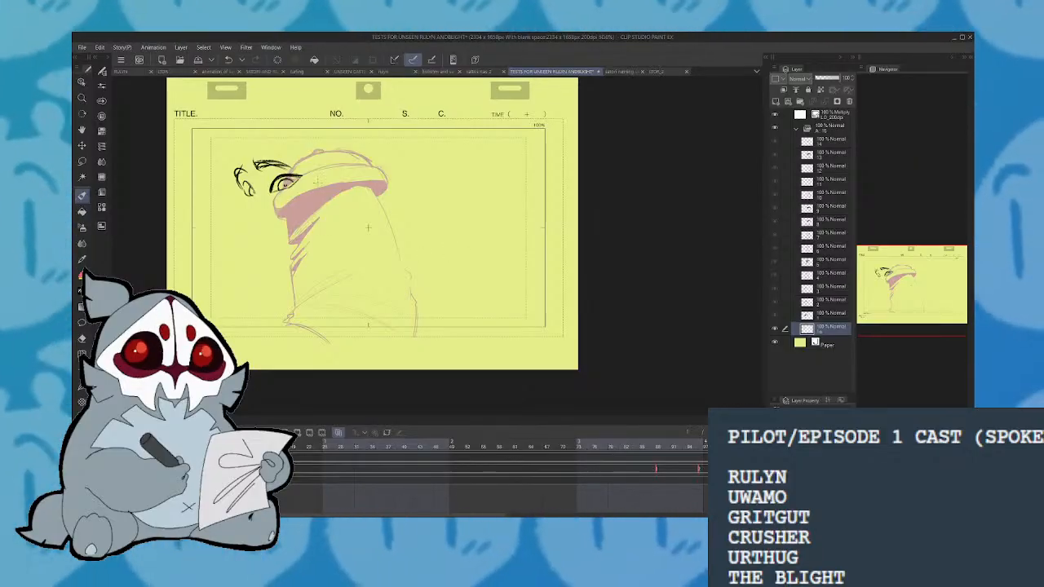
Try out short nose-bridge strokes below the far eye, checking them in mirrored view
drag(247, 182, 258, 199)
key(h)
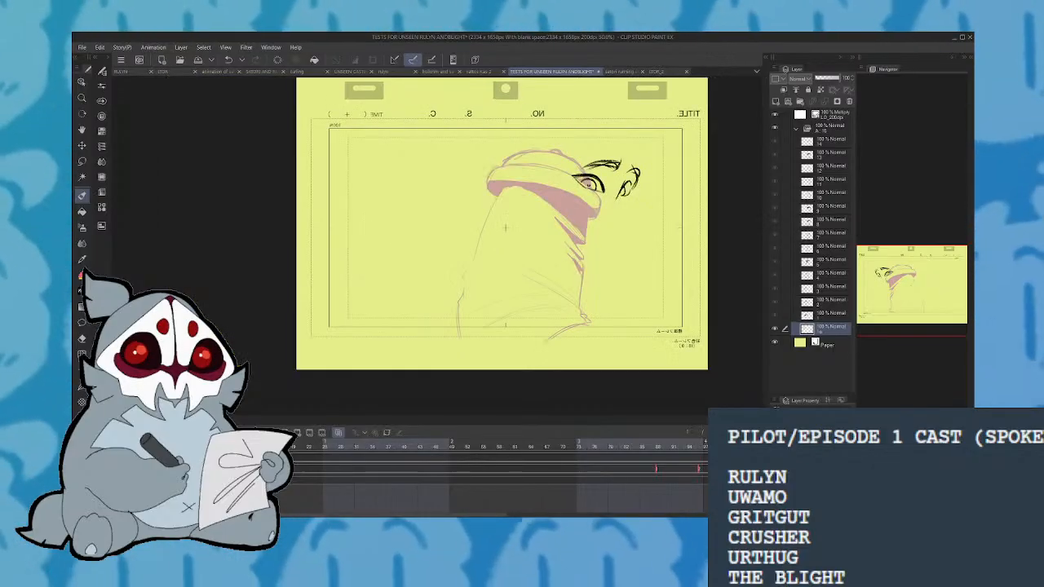
key(ctrl+z)
drag(617, 197, 627, 218)
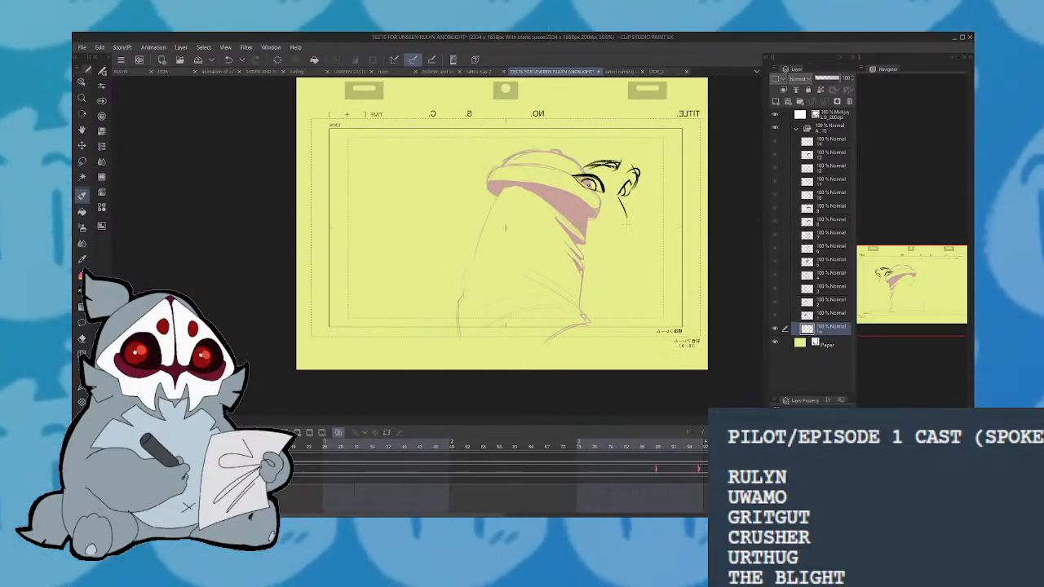
key(ctrl+z)
key(h)
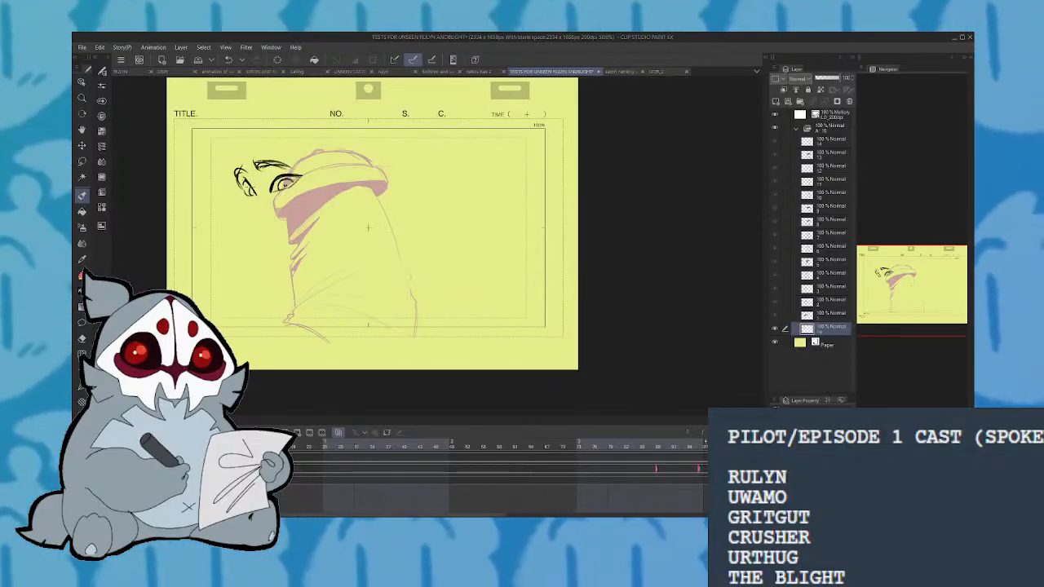
drag(254, 198, 249, 220)
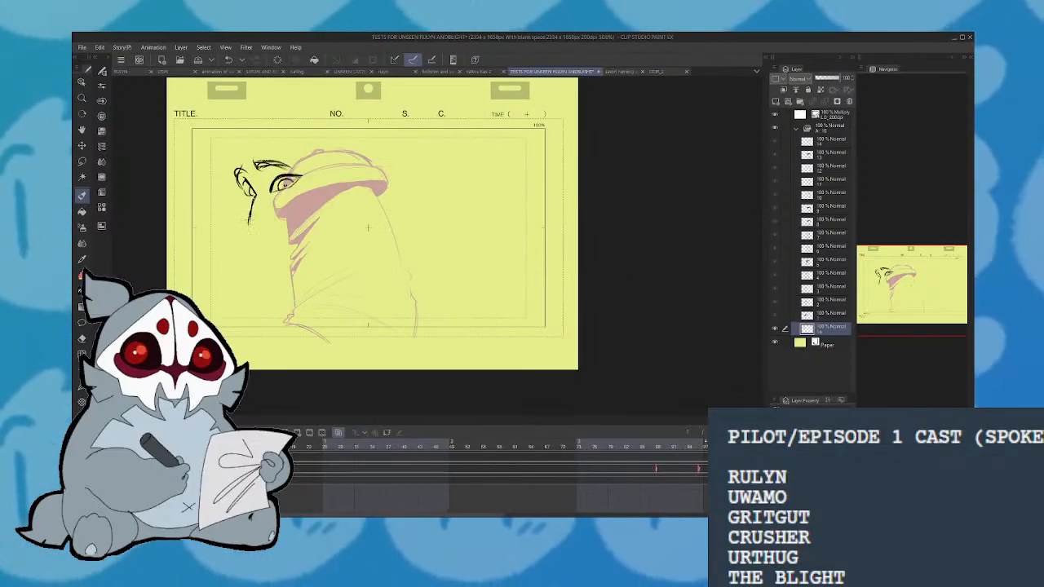
key(ctrl+z)
key(ctrl+z)
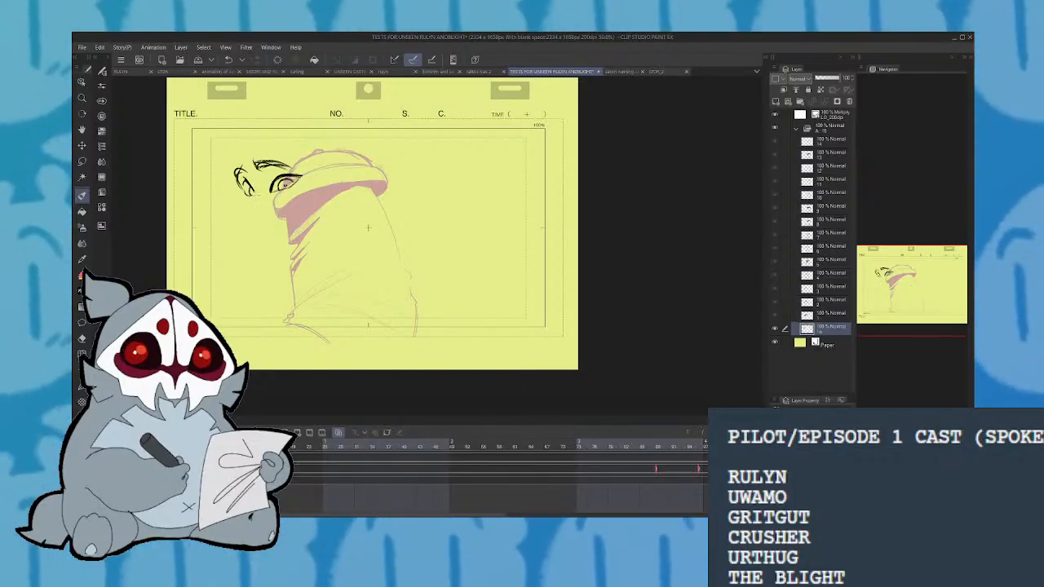
key(ctrl+z)
Sketch the long straight nose bridge and its flat base running down from the far eye
drag(253, 191, 260, 220)
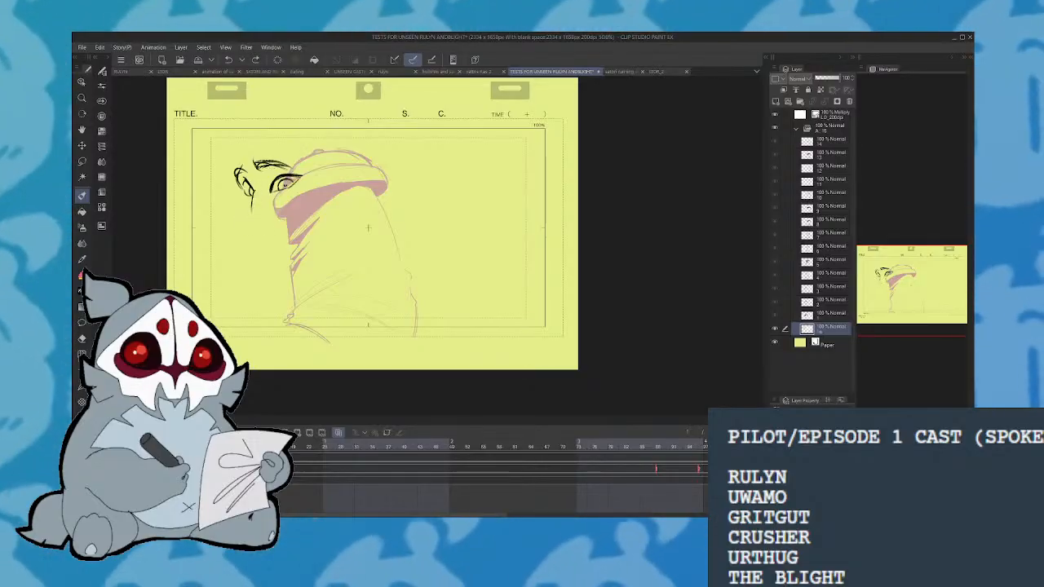
mouse_move(252, 209)
mouse_down()
mouse_move(256, 231)
mouse_move(272, 232)
mouse_move(261, 228)
mouse_up()
key(ctrl+z)
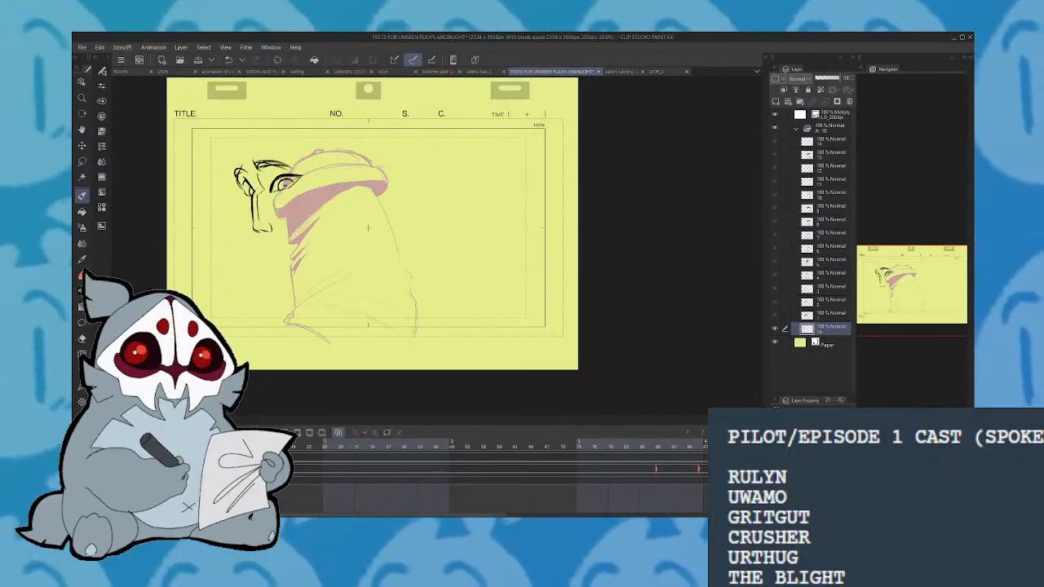
Replace the near eye's iris with a smaller one, checking the face in mirrored view
key(ctrl+z)
key(ctrl+z)
key(ctrl+z)
key(ctrl+z)
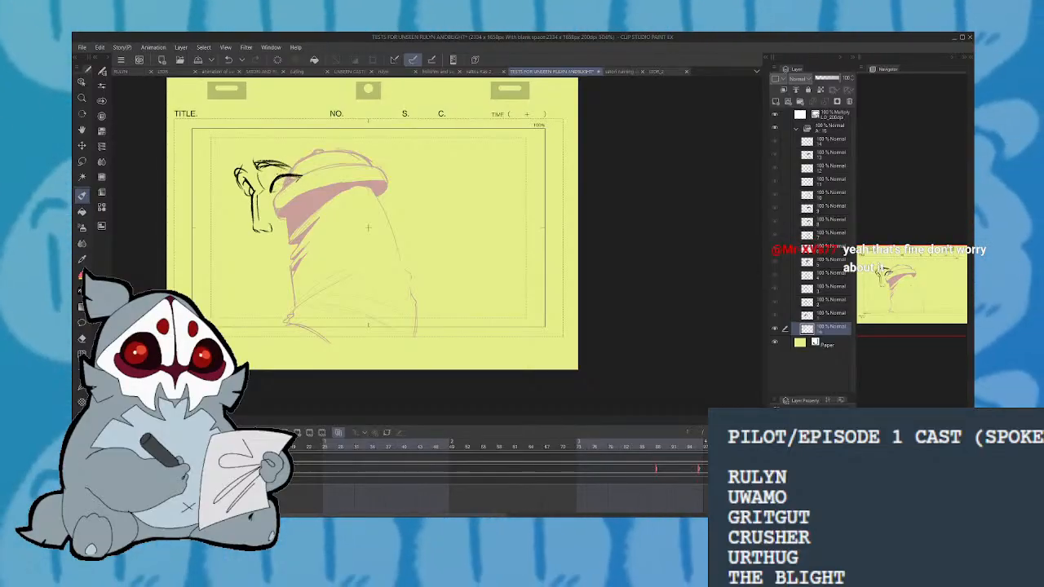
key(ctrl+y)
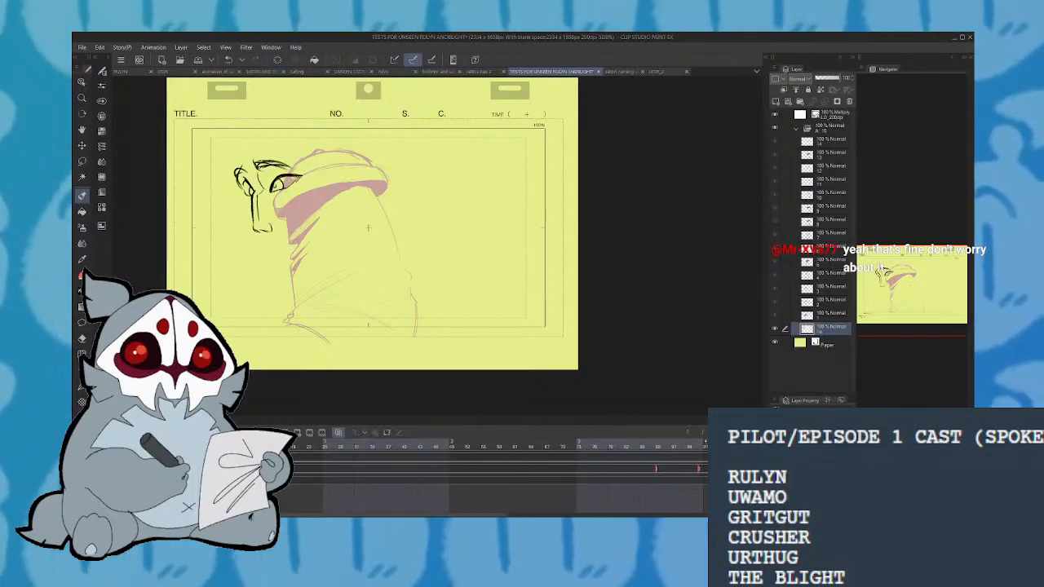
key(h)
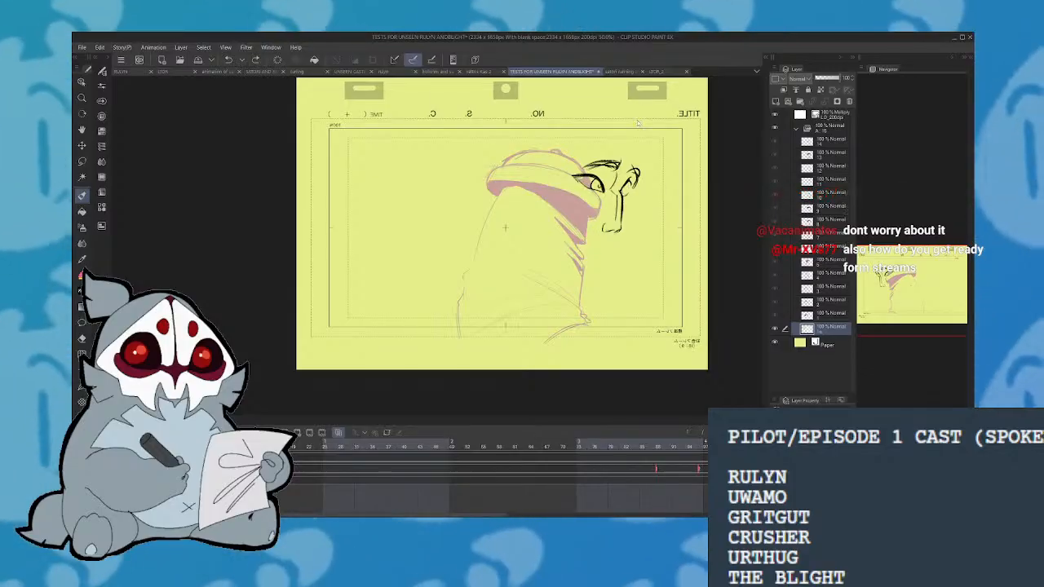
key(ctrl+z)
key(ctrl+z)
key(ctrl+z)
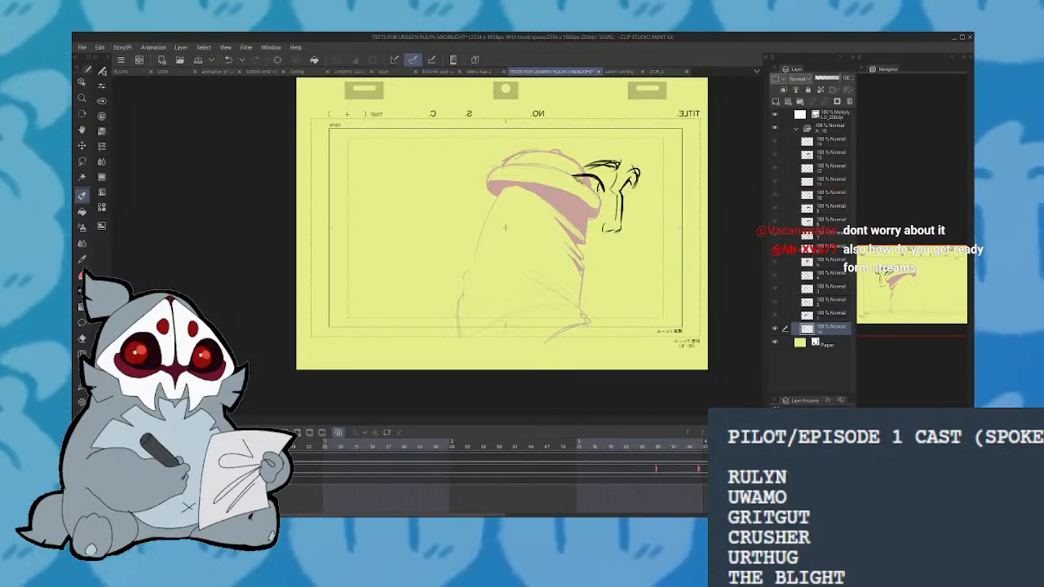
drag(587, 188, 605, 192)
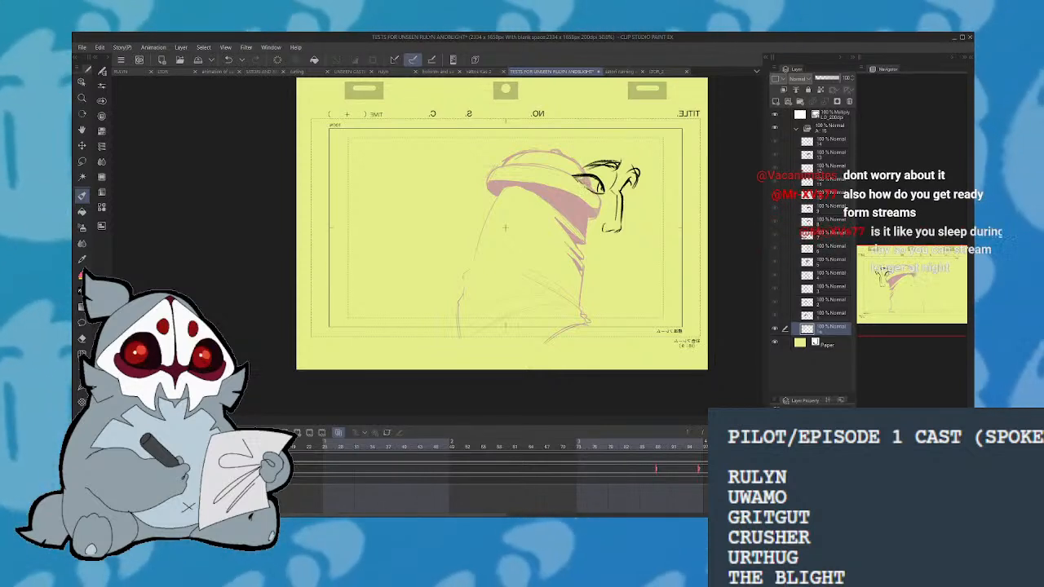
Rework the near eyebrow into a thin furrowed line reaching the nose bridge, and try a forehead curve above it
key(ctrl+z)
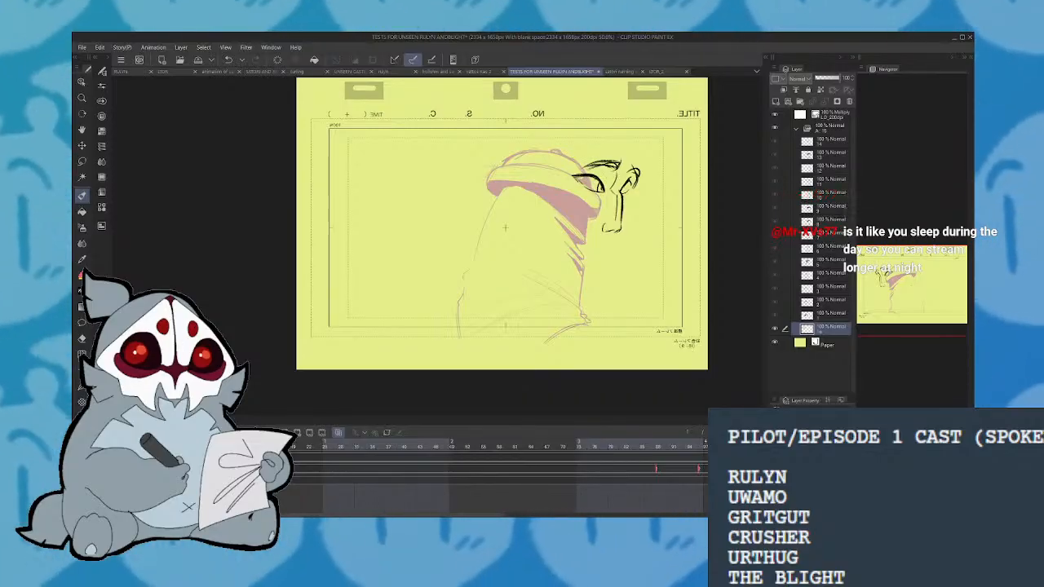
key(ctrl+z)
key(ctrl+z)
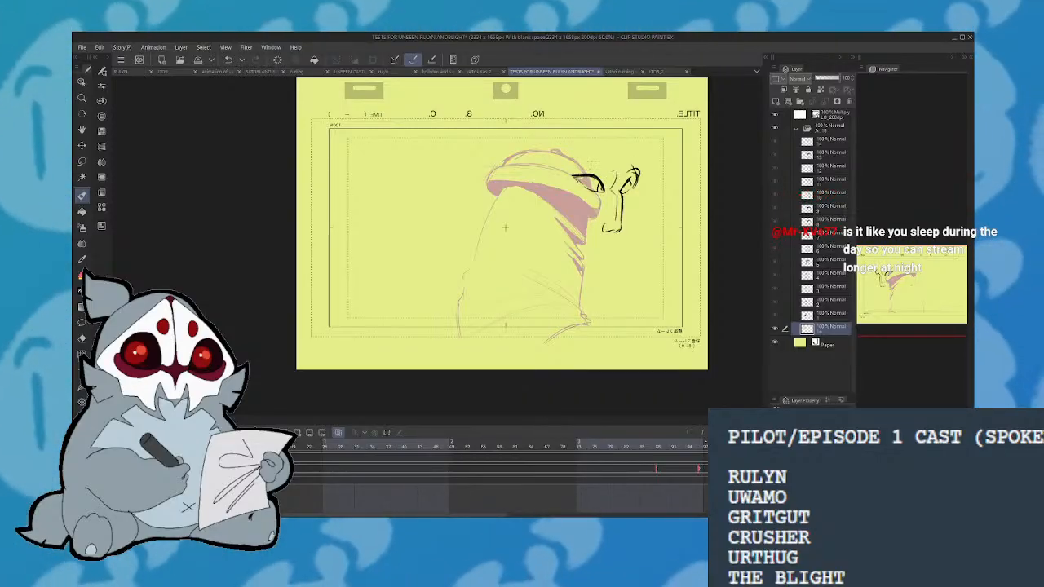
key(ctrl+y)
key(ctrl+y)
key(ctrl+y)
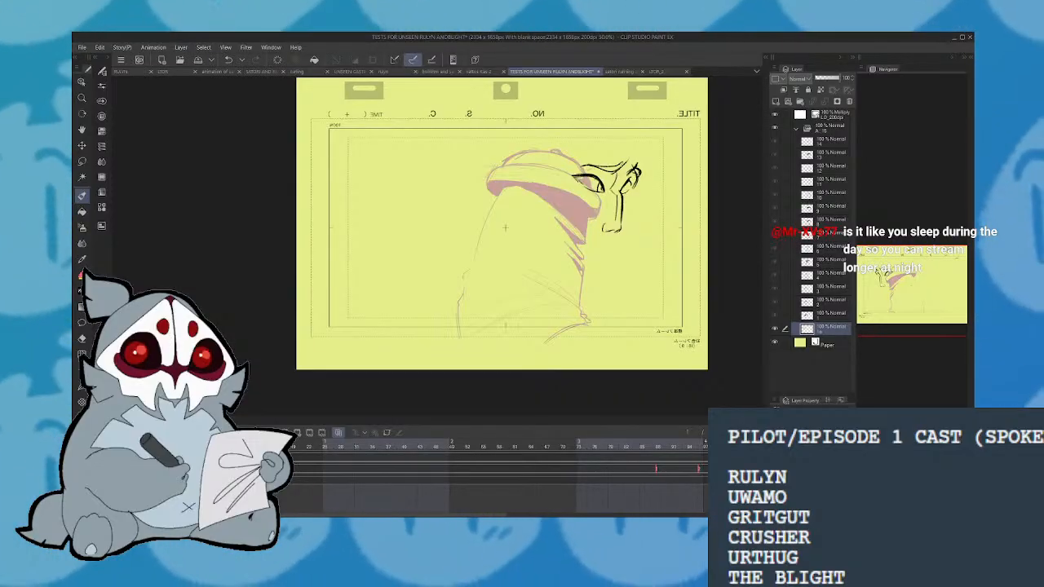
mouse_move(632, 166)
mouse_down()
mouse_move(602, 139)
mouse_move(575, 140)
mouse_up()
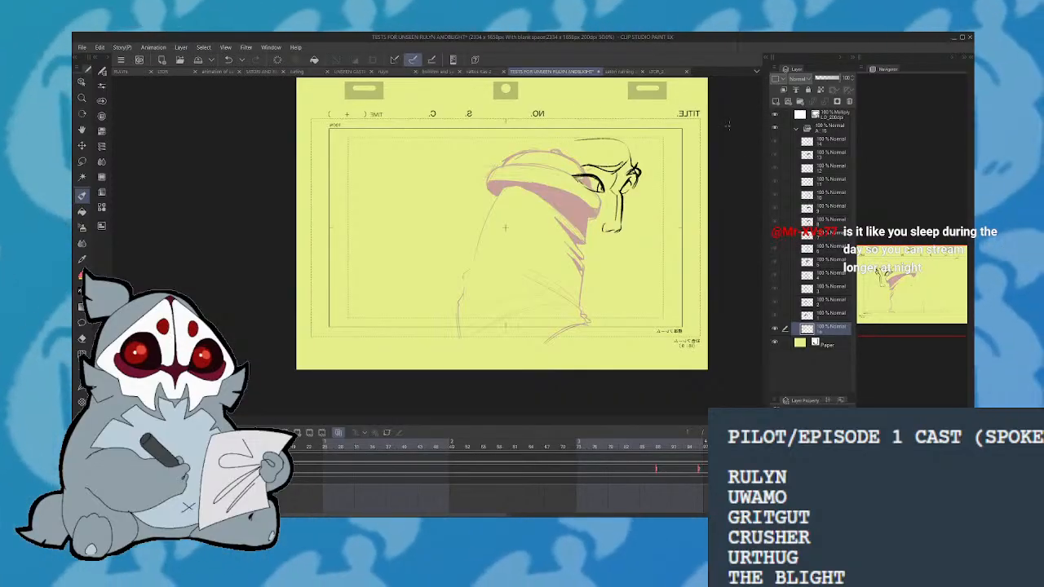
key(ctrl+z)
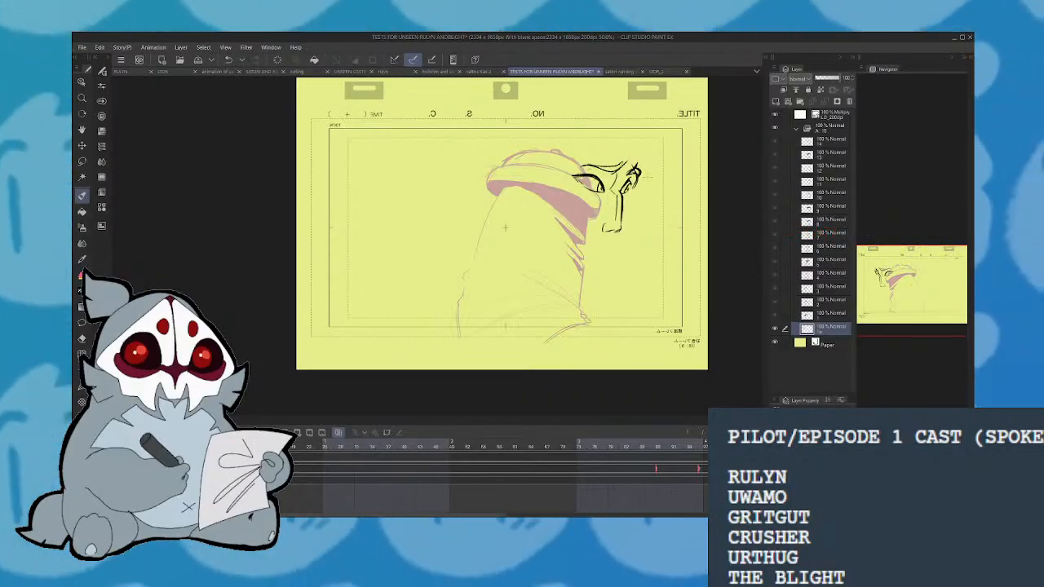
Try out a long jaw and chin outline with a wide mouth line below the nose
key(h)
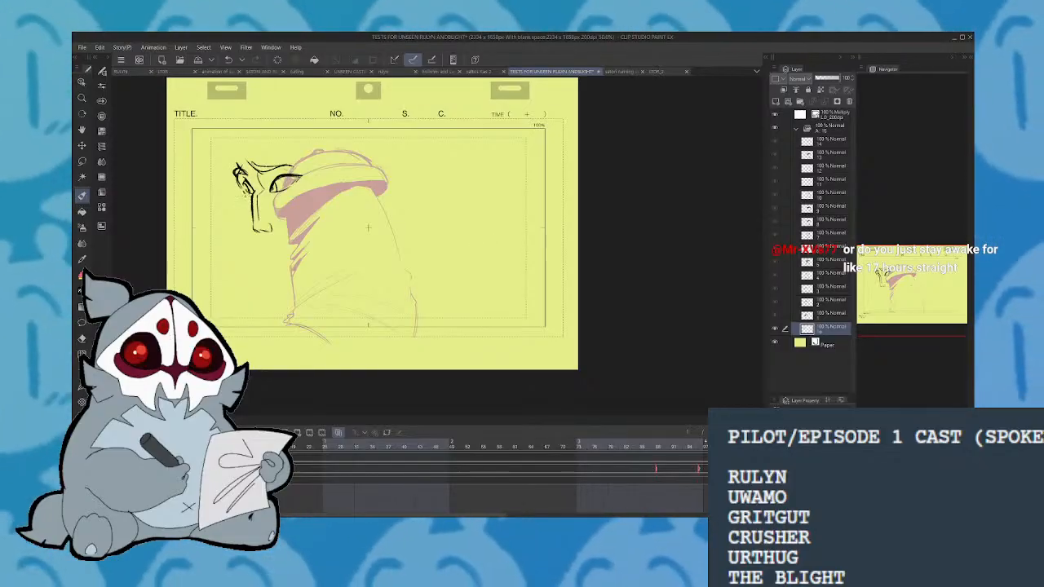
drag(242, 193, 261, 258)
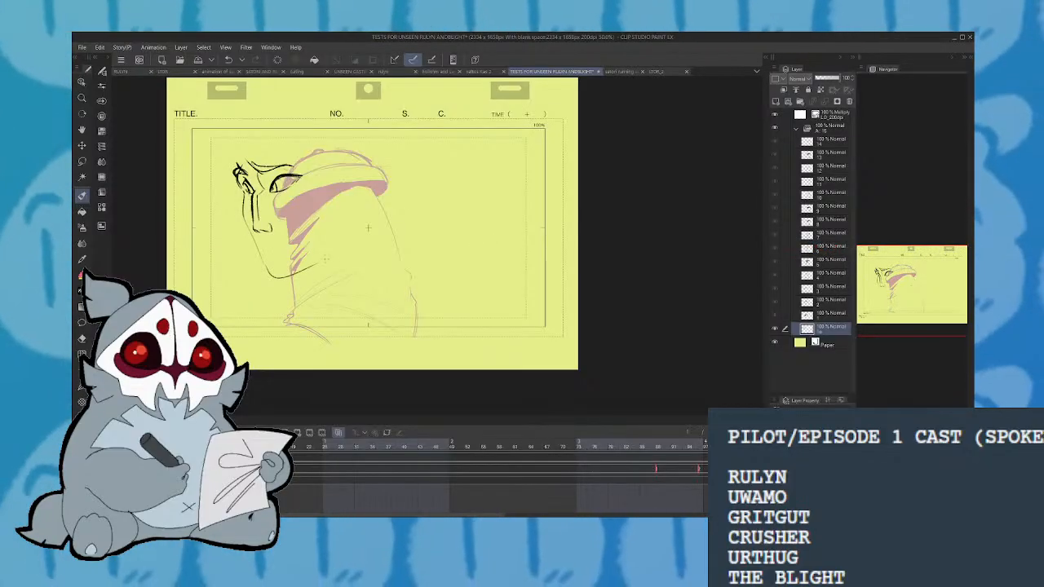
mouse_move(327, 263)
mouse_down()
mouse_move(353, 217)
mouse_move(327, 255)
mouse_move(262, 270)
mouse_up()
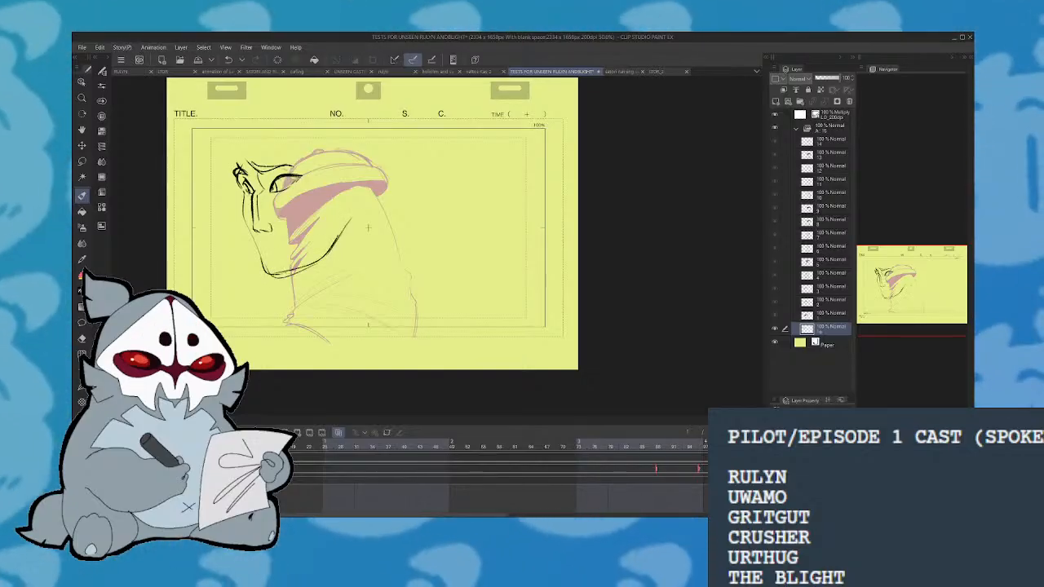
drag(335, 242, 329, 245)
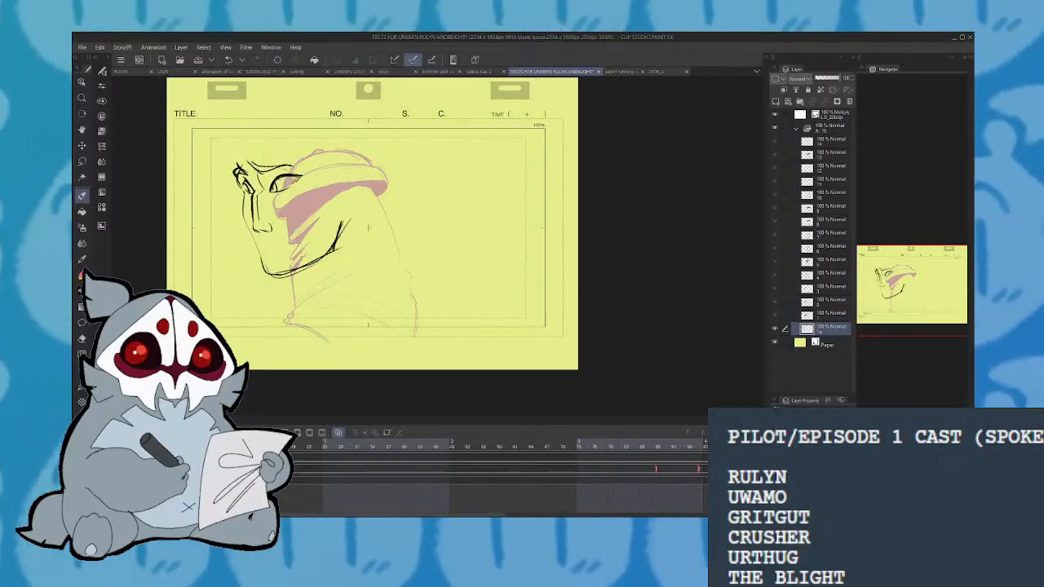
drag(261, 247, 298, 240)
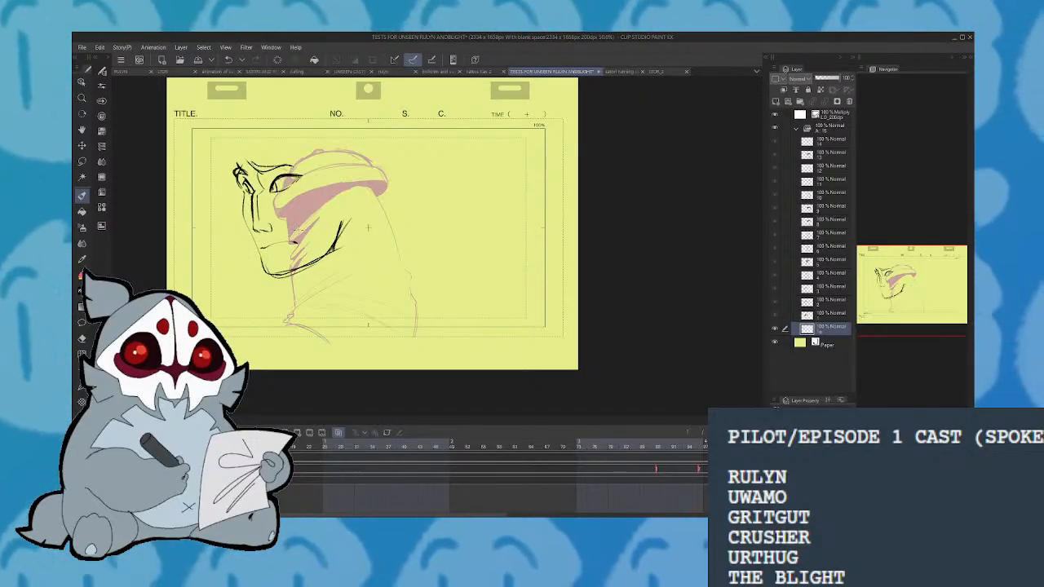
key(ctrl+z)
key(ctrl+z)
key(ctrl+z)
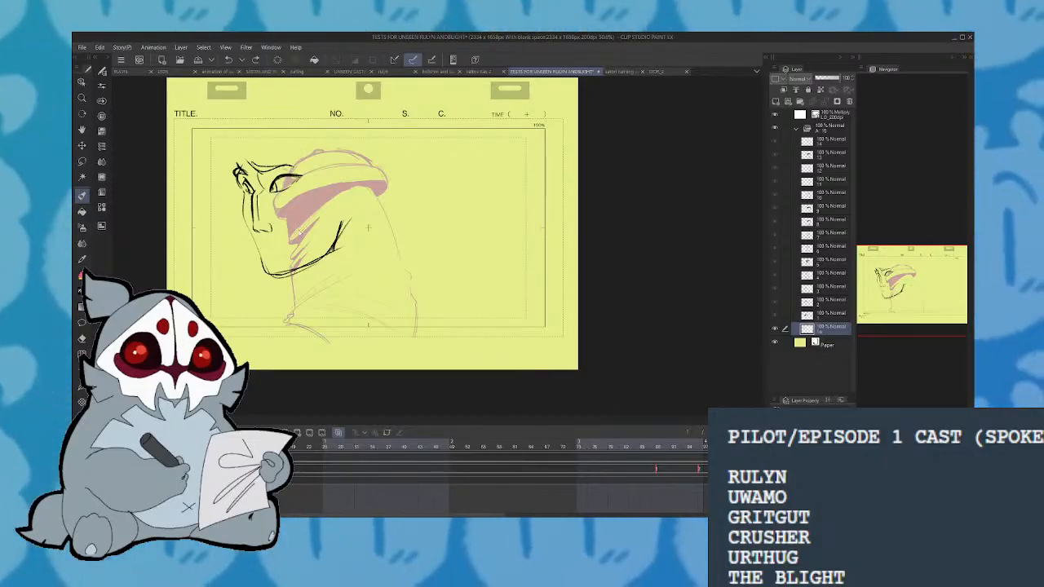
key(ctrl+z)
key(ctrl+z)
key(ctrl+z)
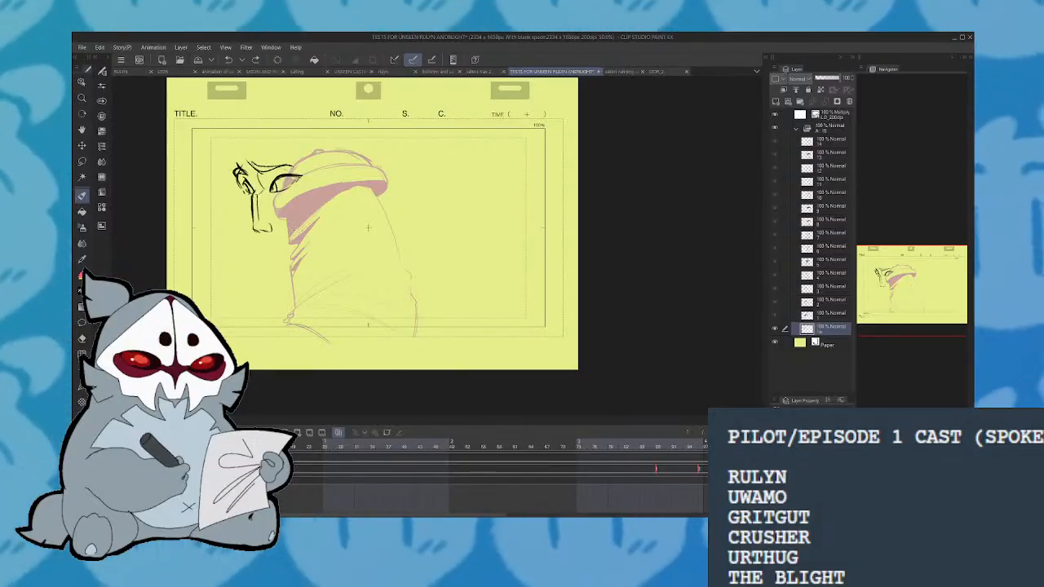
drag(245, 203, 249, 248)
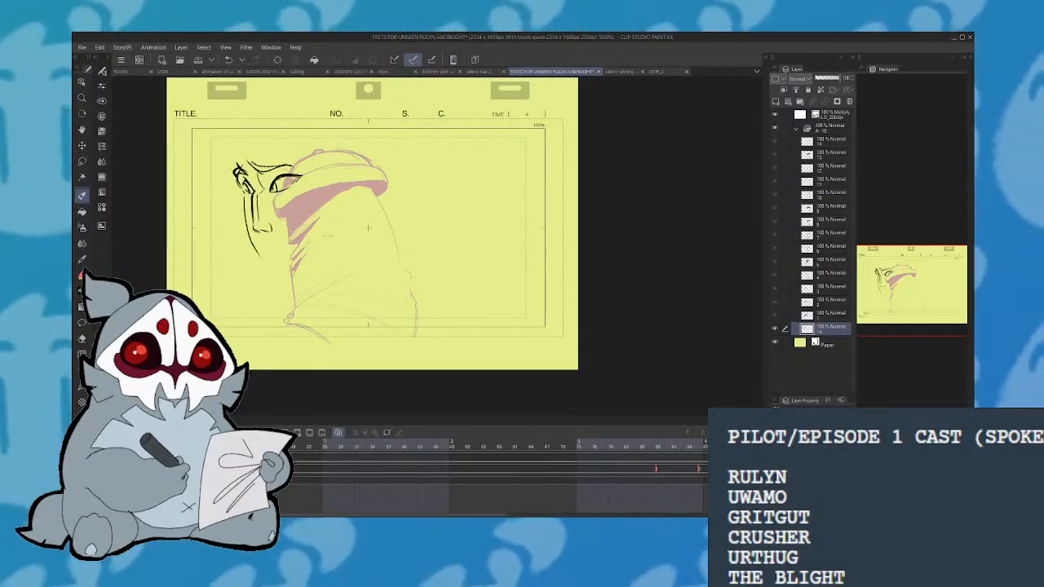
key(ctrl+z)
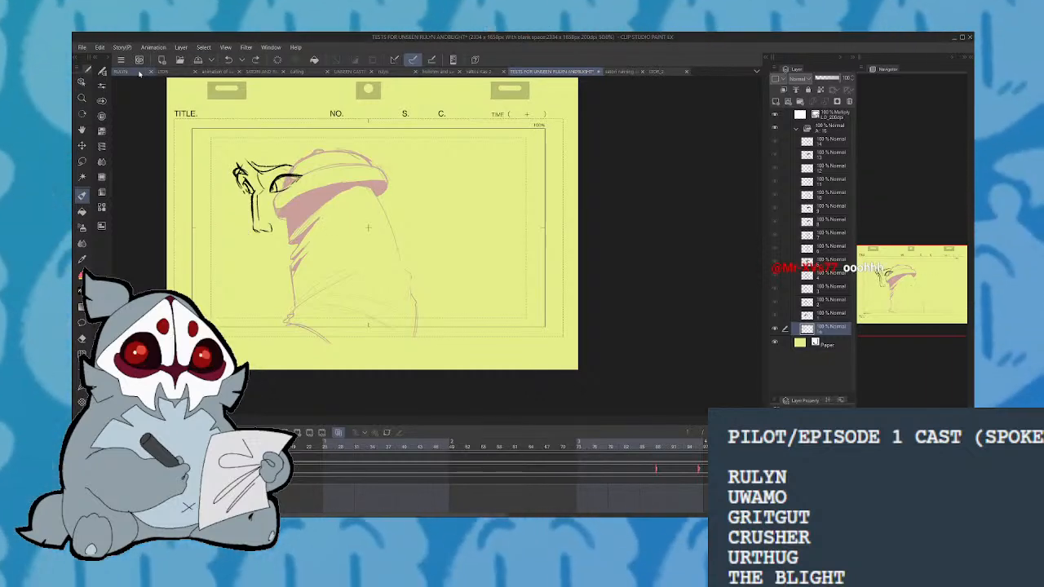
Sketch the far cheek, a shorter rounded chin and jaw, and a small mouth below the nose on the animation test
click(139, 72)
click(576, 72)
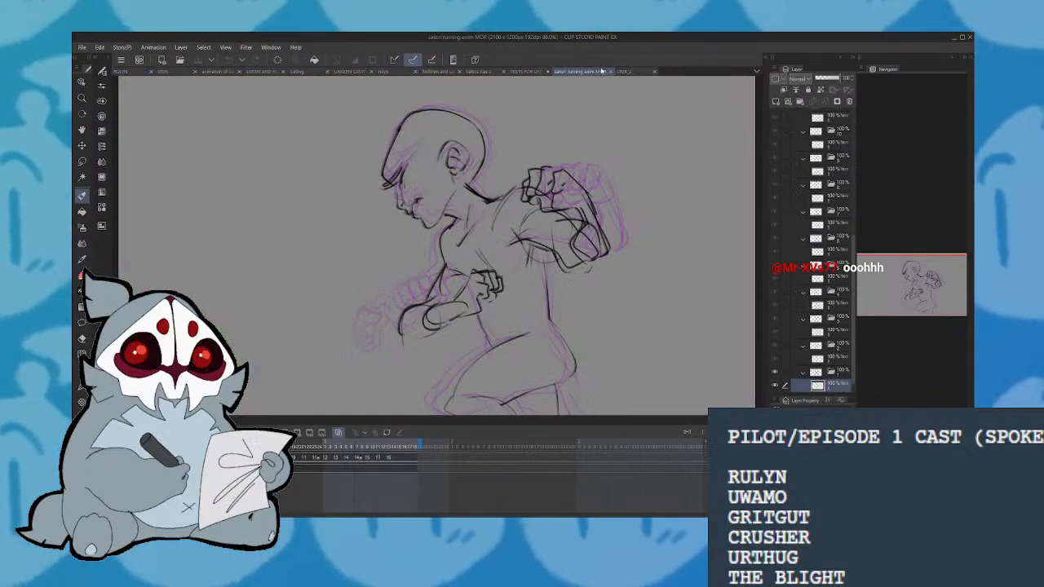
click(537, 72)
mouse_move(243, 194)
mouse_down()
mouse_move(266, 260)
mouse_move(319, 258)
mouse_move(328, 245)
mouse_up()
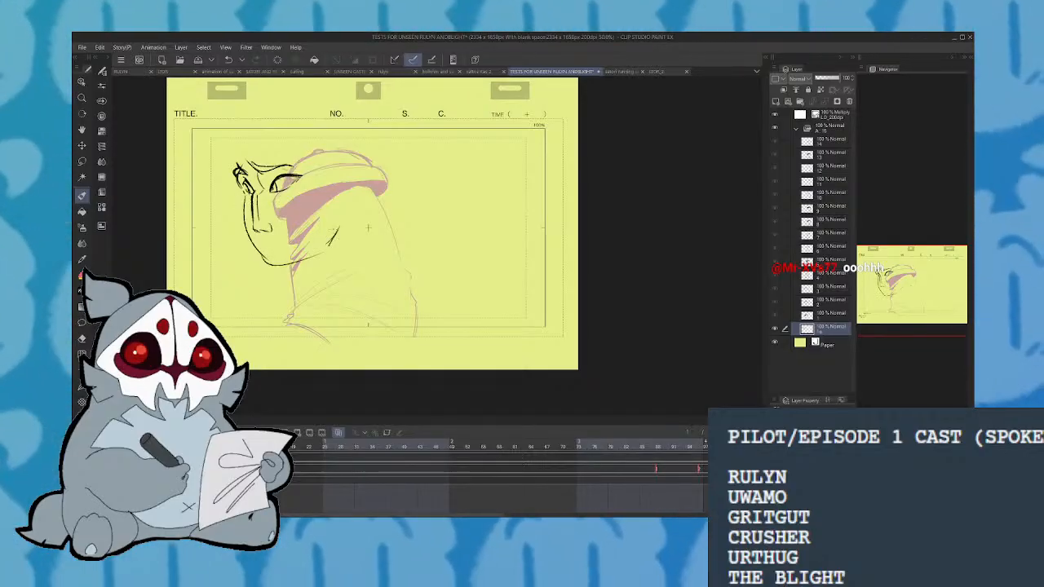
mouse_move(263, 257)
mouse_down()
mouse_move(318, 259)
mouse_move(328, 243)
mouse_up()
drag(258, 246, 266, 252)
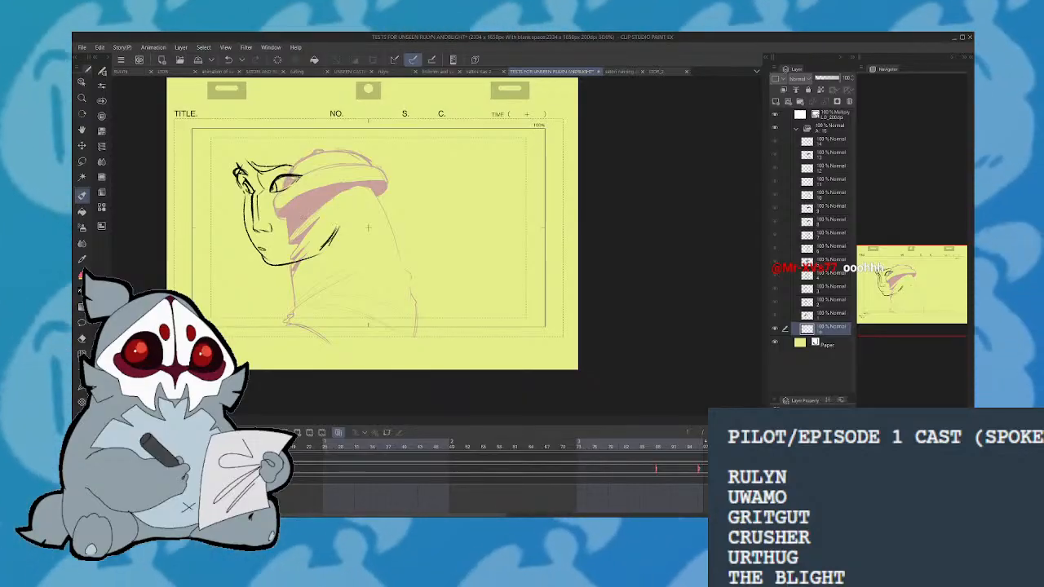
Sketch the forehead and rounded skull over the onion-skinned hat, and add the ear behind the jaw
drag(249, 160, 266, 145)
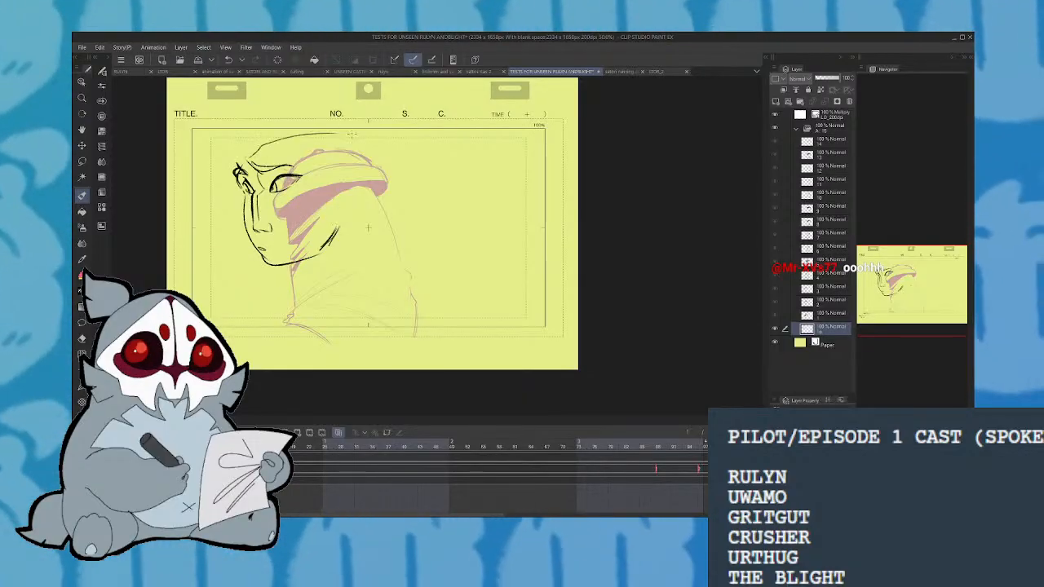
mouse_move(367, 214)
mouse_down()
mouse_move(381, 189)
mouse_move(302, 135)
mouse_move(336, 232)
mouse_up()
mouse_move(337, 195)
mouse_down()
mouse_move(346, 186)
mouse_move(357, 213)
mouse_move(341, 235)
mouse_move(349, 189)
mouse_up()
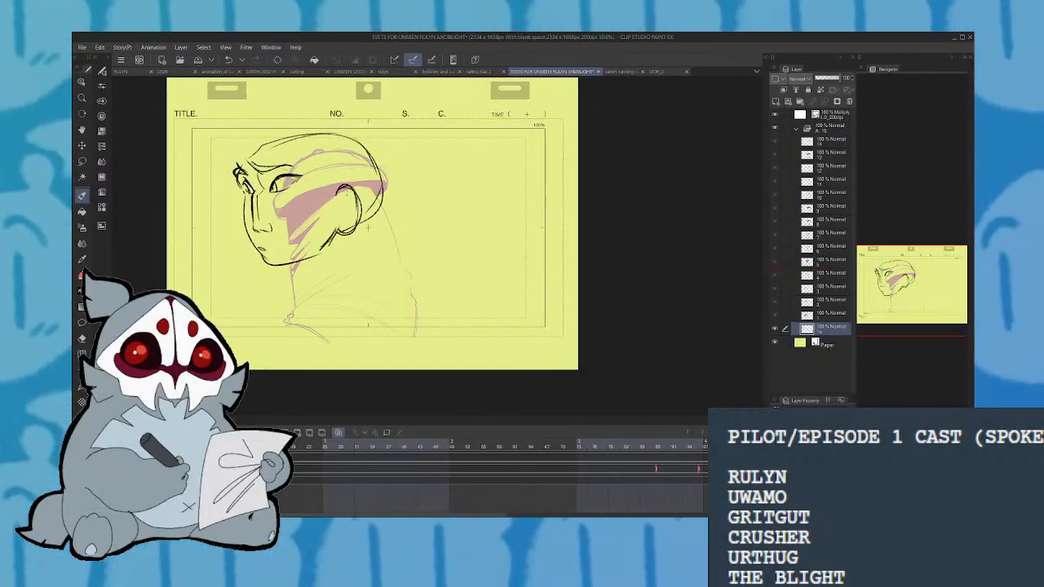
Remove the far eye's inner lines and lower cheek contour, and redraw them in mirrored view
key(h)
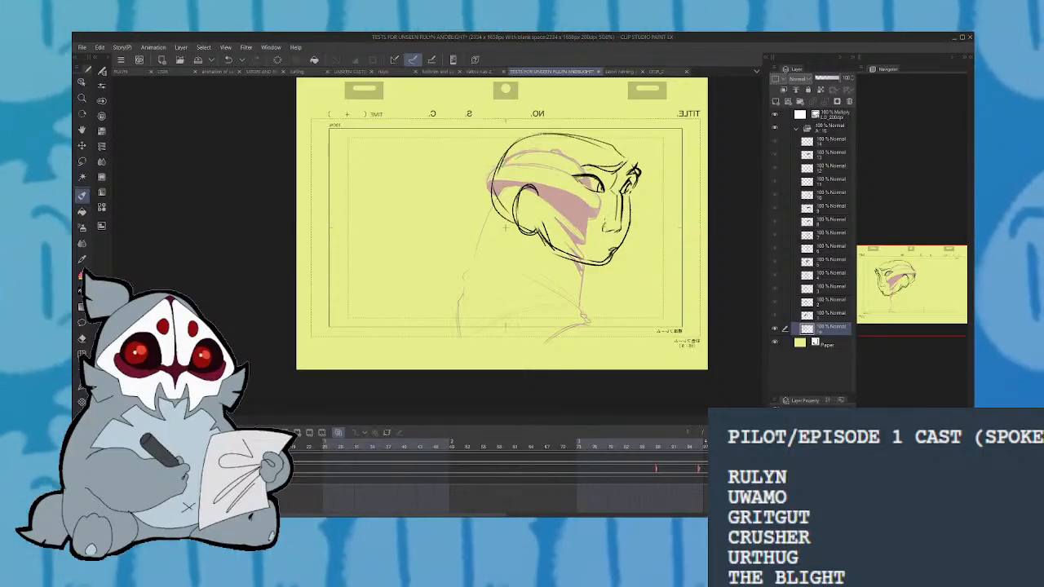
key(ctrl+z)
key(ctrl+z)
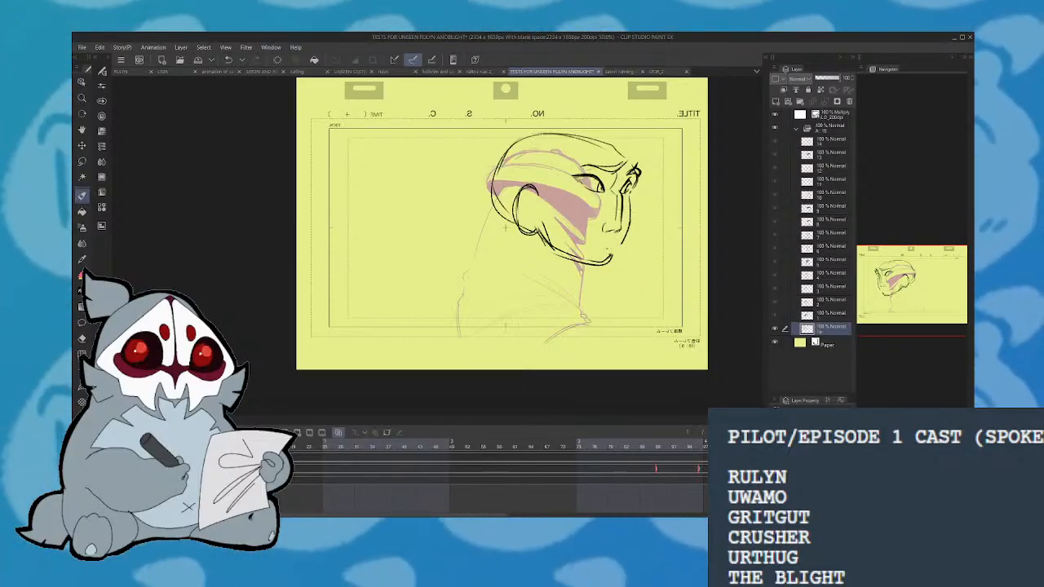
key(ctrl+z)
key(ctrl+z)
key(ctrl+z)
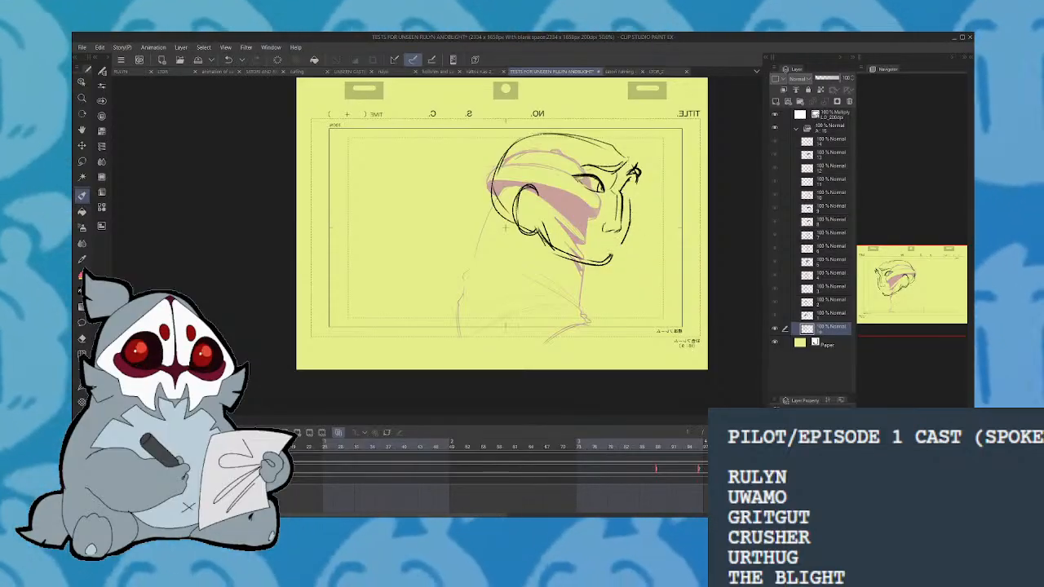
drag(628, 180, 627, 192)
mouse_move(639, 176)
mouse_down()
mouse_move(612, 257)
mouse_move(626, 197)
mouse_up()
key(h)
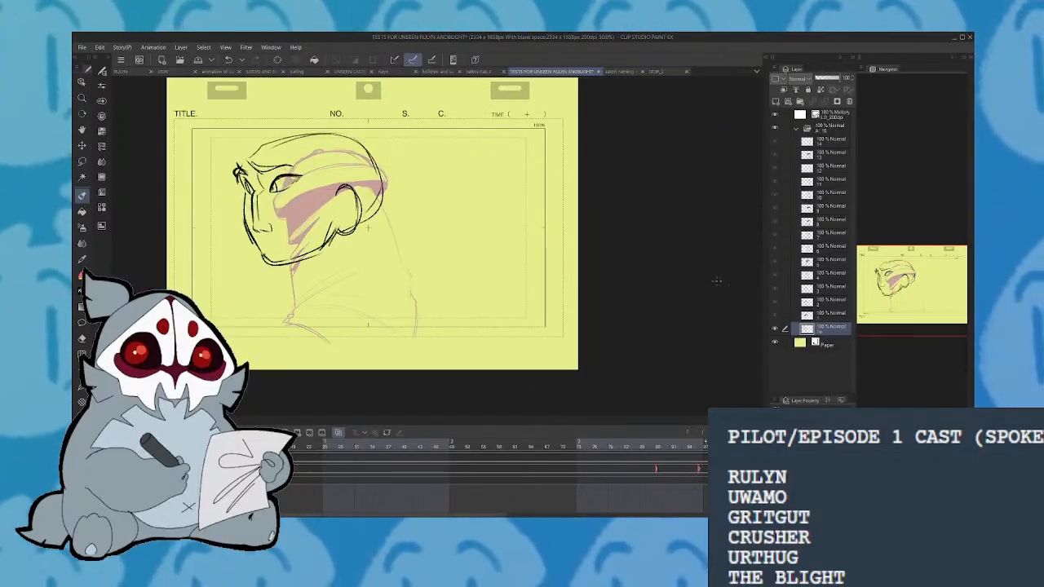